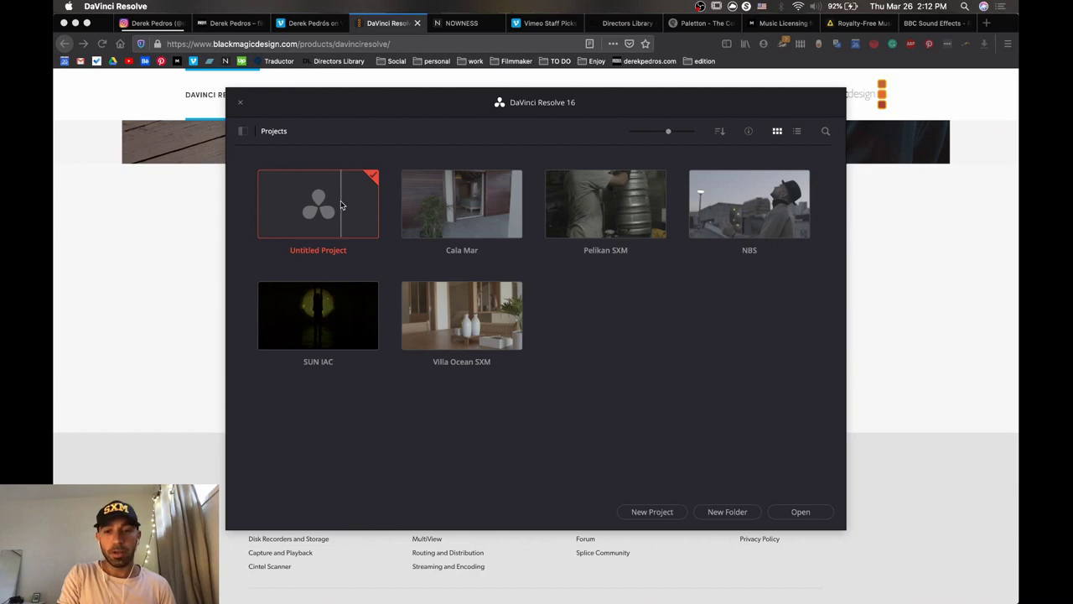
Create a new project named "Taller".
{"action": "left_click", "coordinate": [651, 511]}
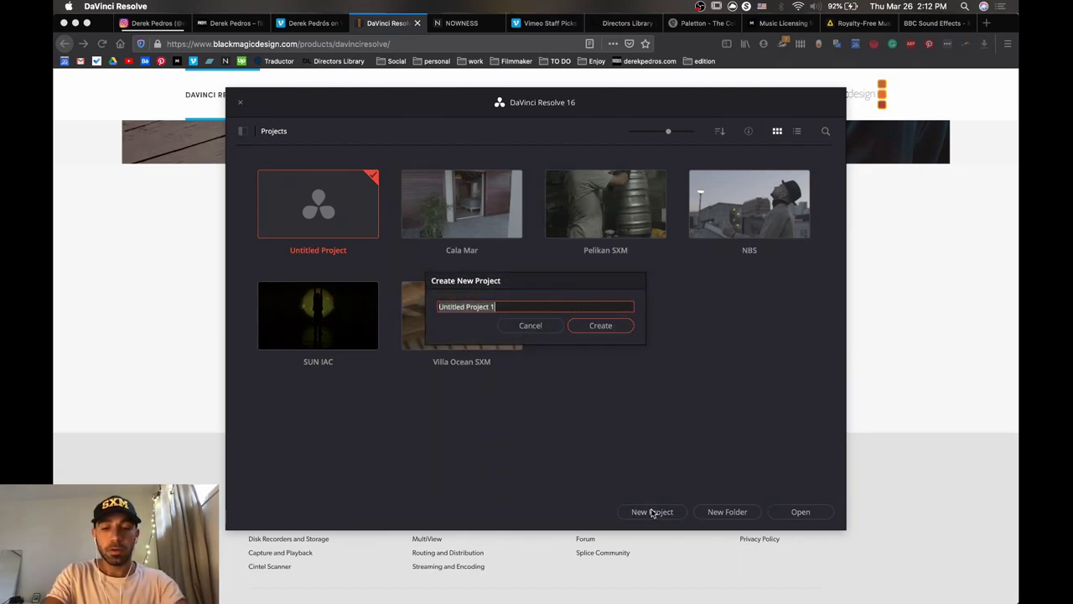
{"action": "type", "text": "Taller"}
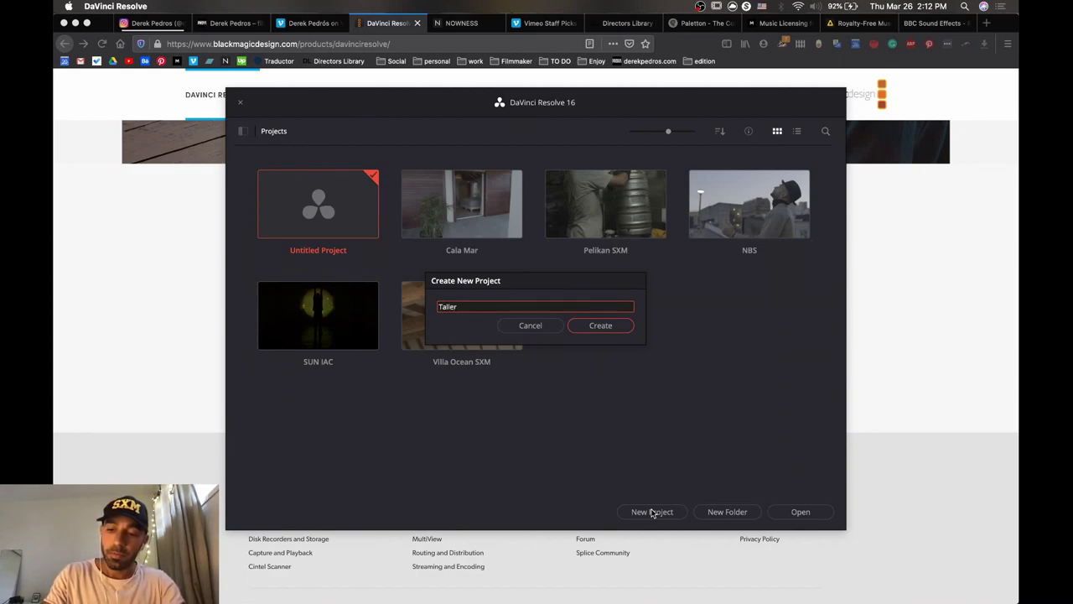
{"action": "key", "text": "Return"}
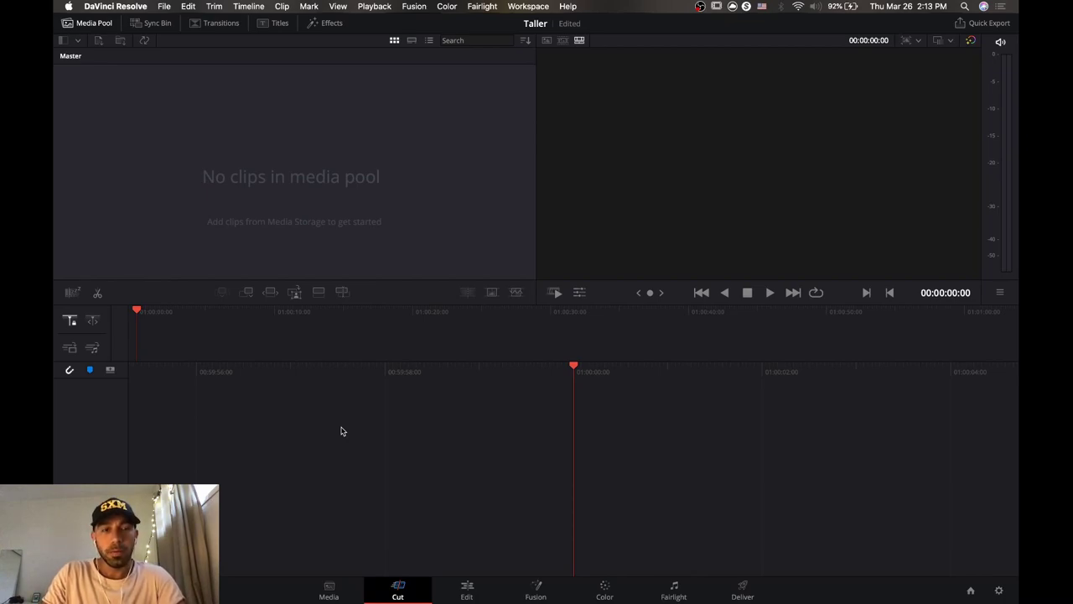
Look through the Media, Edit, Cut, Fusion, Color, Fairlight and Deliver pages, hiding the media pool on the Edit page.
{"action": "left_click", "coordinate": [329, 587]}
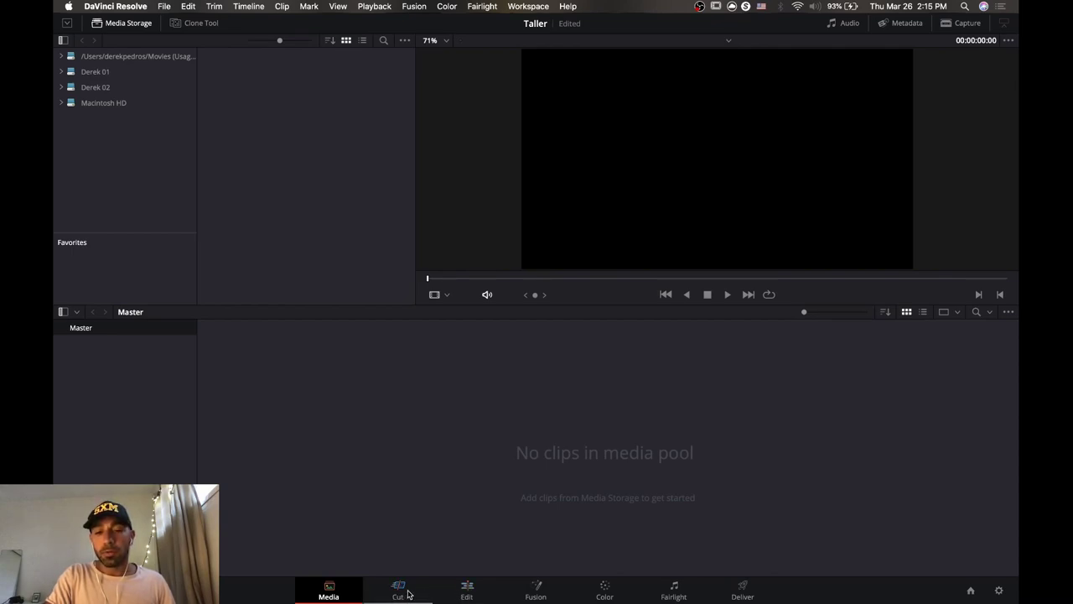
{"action": "left_click", "coordinate": [454, 593]}
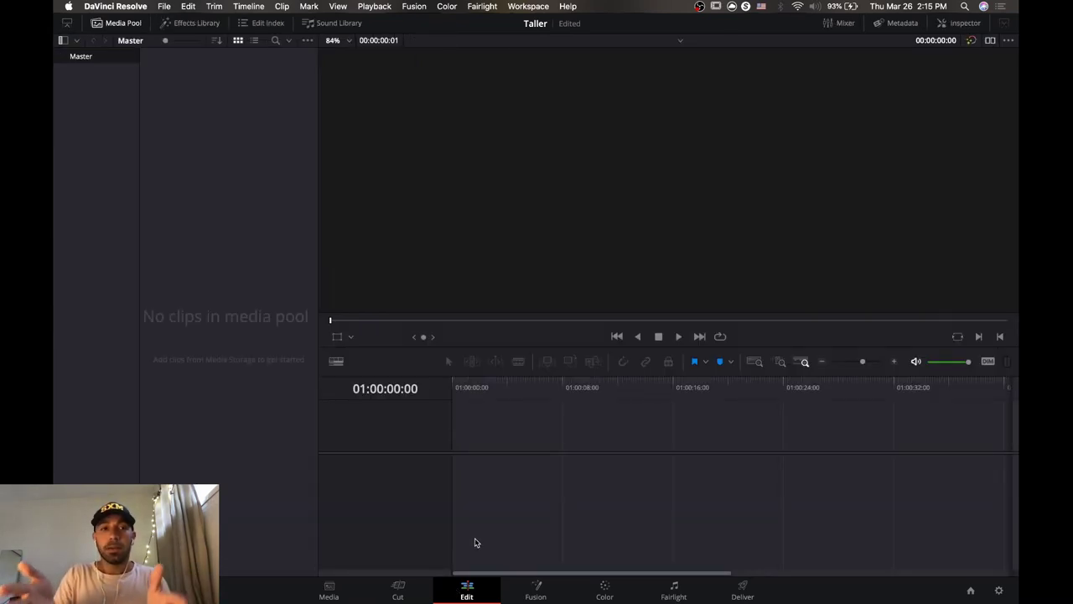
{"action": "left_click", "coordinate": [124, 23]}
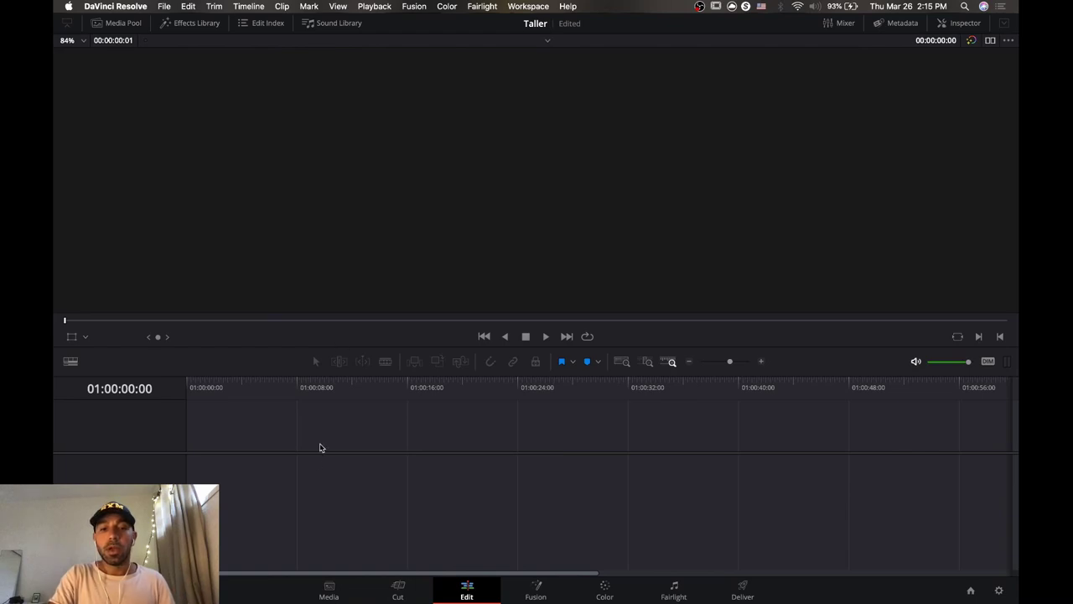
{"action": "left_click", "coordinate": [397, 589]}
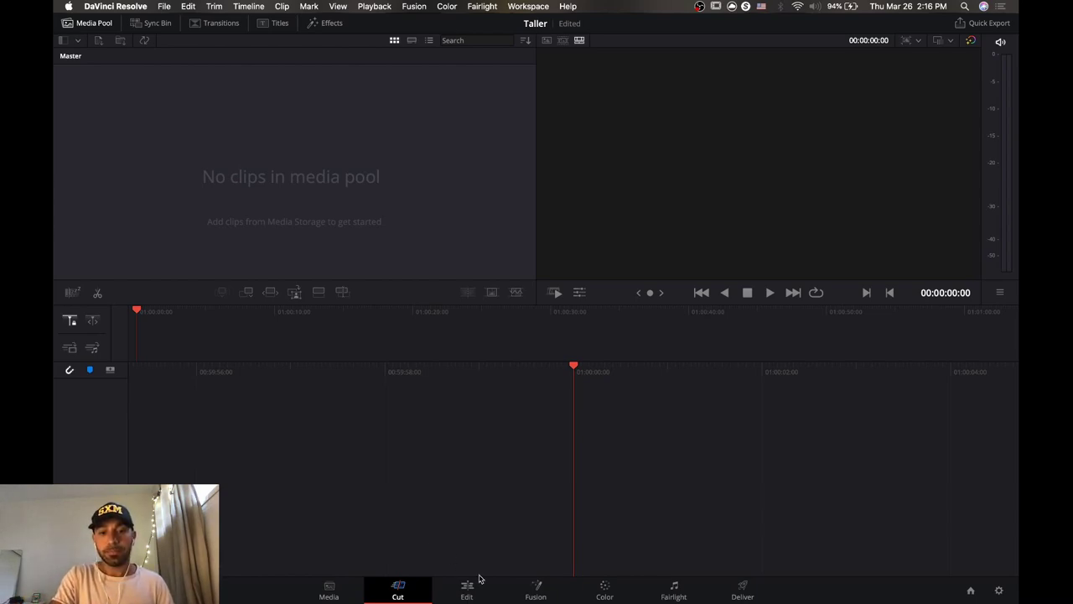
{"action": "left_click", "coordinate": [522, 589]}
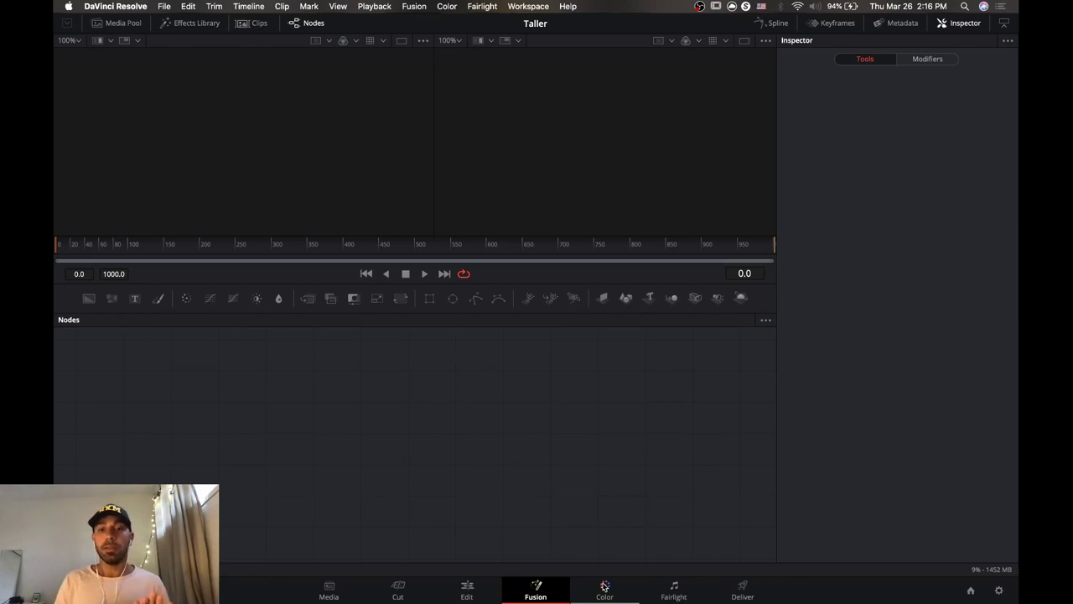
{"action": "left_click", "coordinate": [605, 586]}
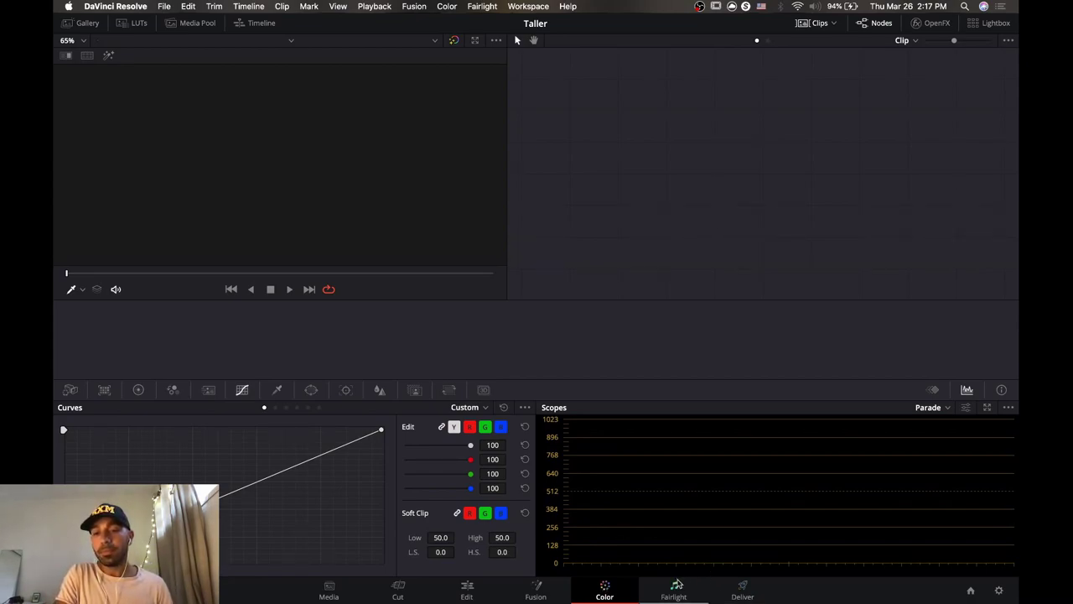
{"action": "left_click", "coordinate": [676, 586]}
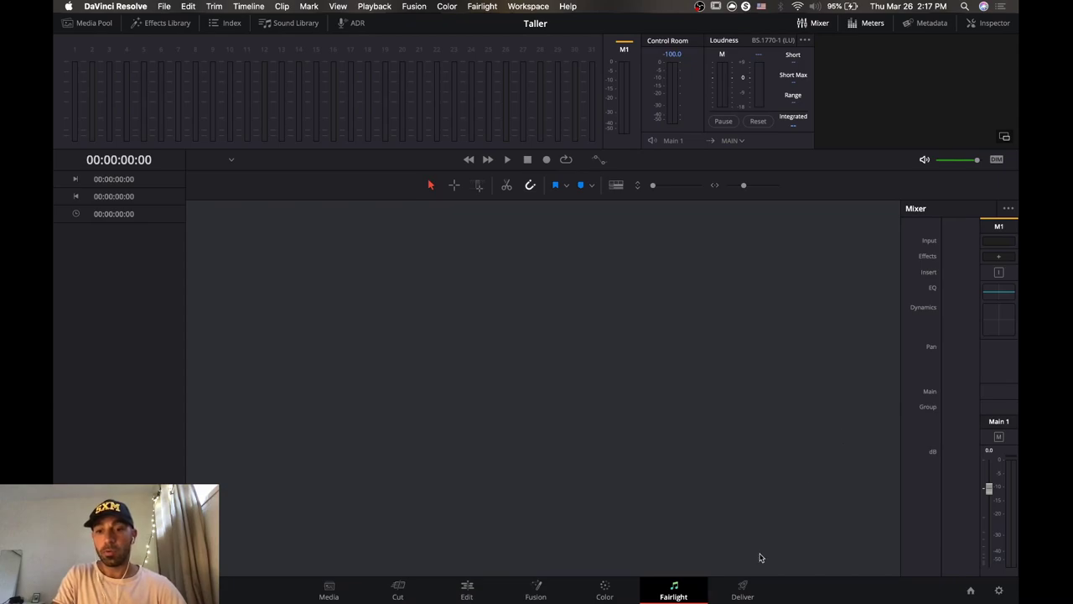
{"action": "left_click", "coordinate": [741, 586]}
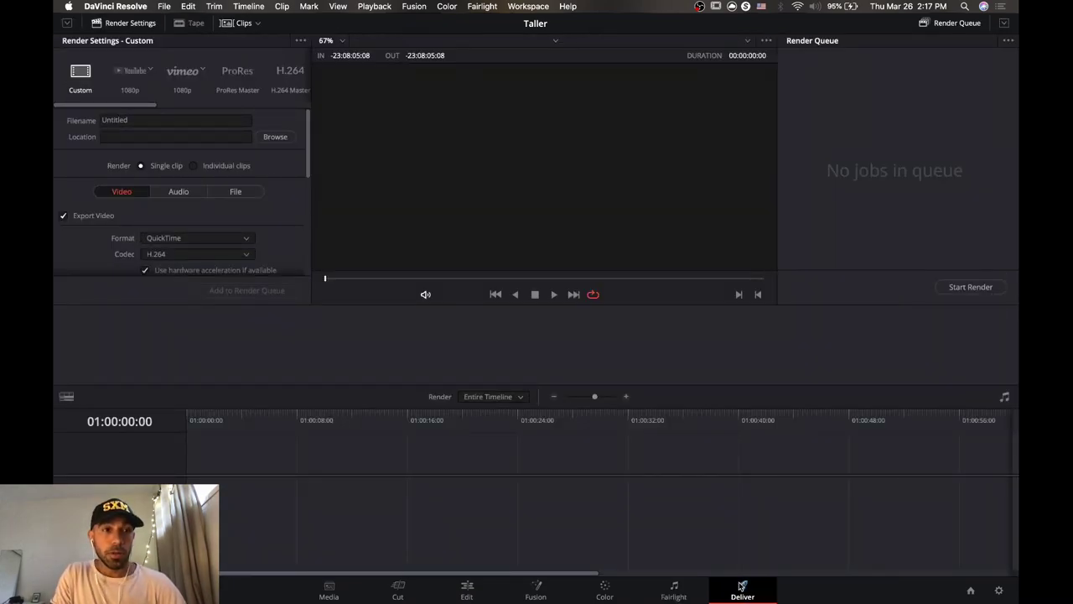
Hide the clips strip to enlarge the render settings on the Deliver page, and examine the available render presets, including the YouTube resolutions.
{"action": "left_click", "coordinate": [237, 25]}
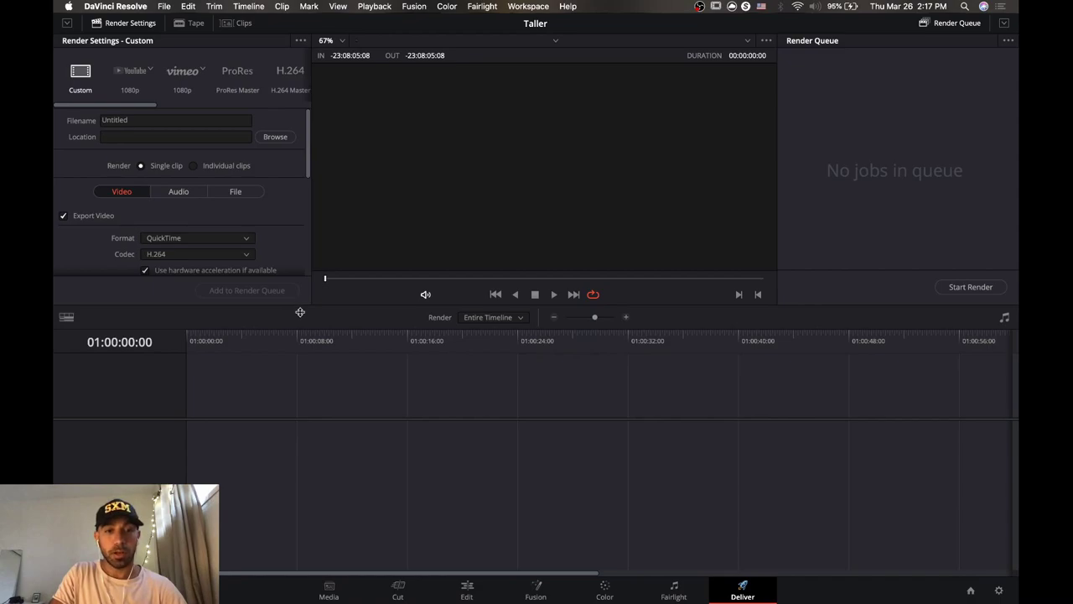
{"action": "left_click_drag", "start_coordinate": [300, 312], "coordinate": [295, 388]}
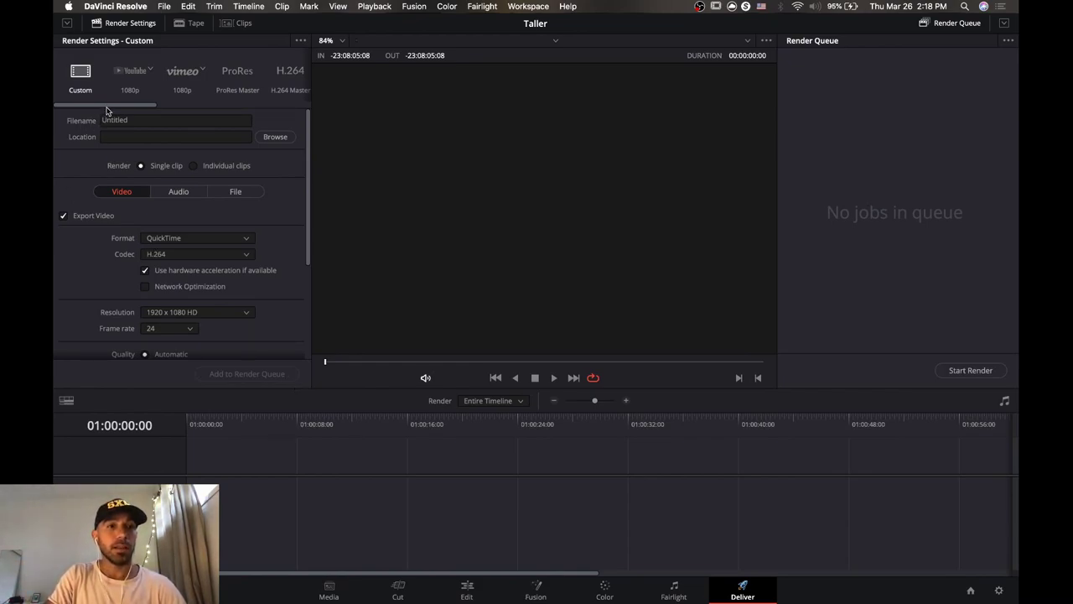
{"action": "left_click_drag", "start_coordinate": [109, 106], "coordinate": [82, 101]}
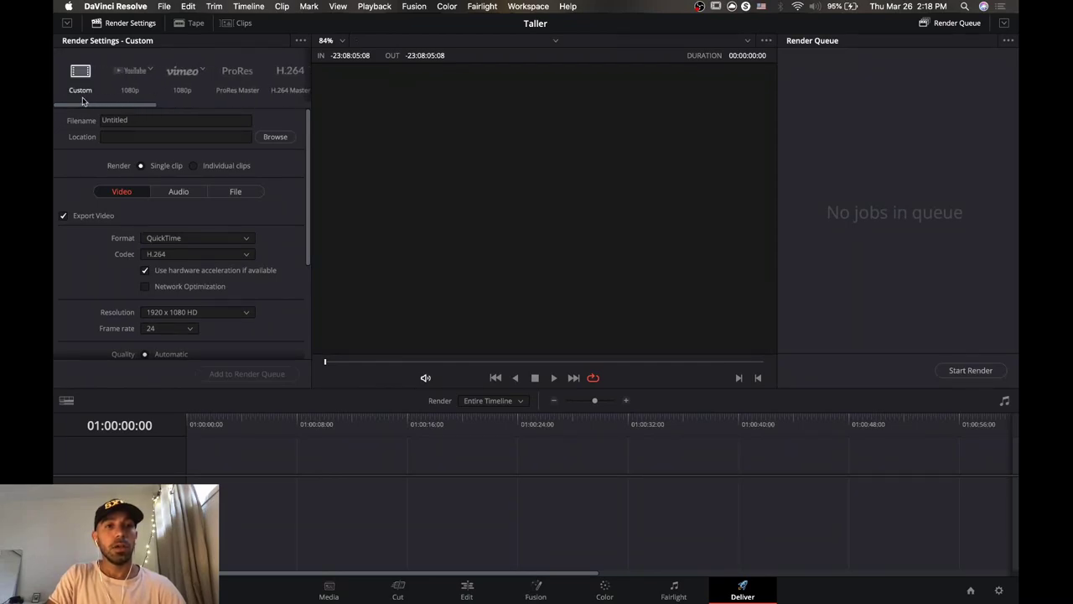
{"action": "left_click", "coordinate": [149, 70]}
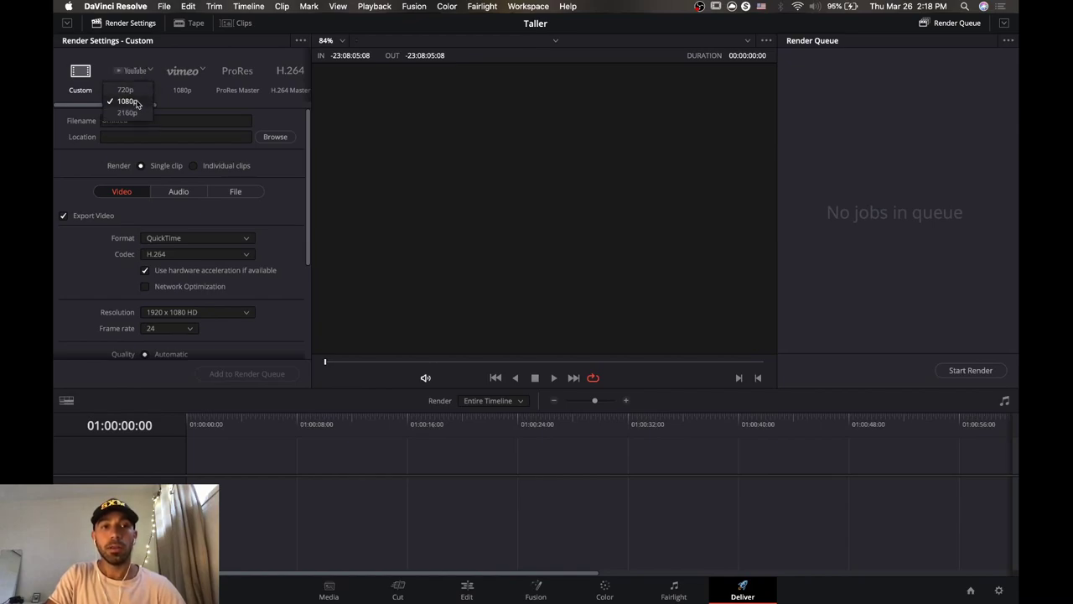
{"action": "left_click", "coordinate": [202, 99]}
{"action": "left_click_drag", "start_coordinate": [149, 106], "coordinate": [252, 107]}
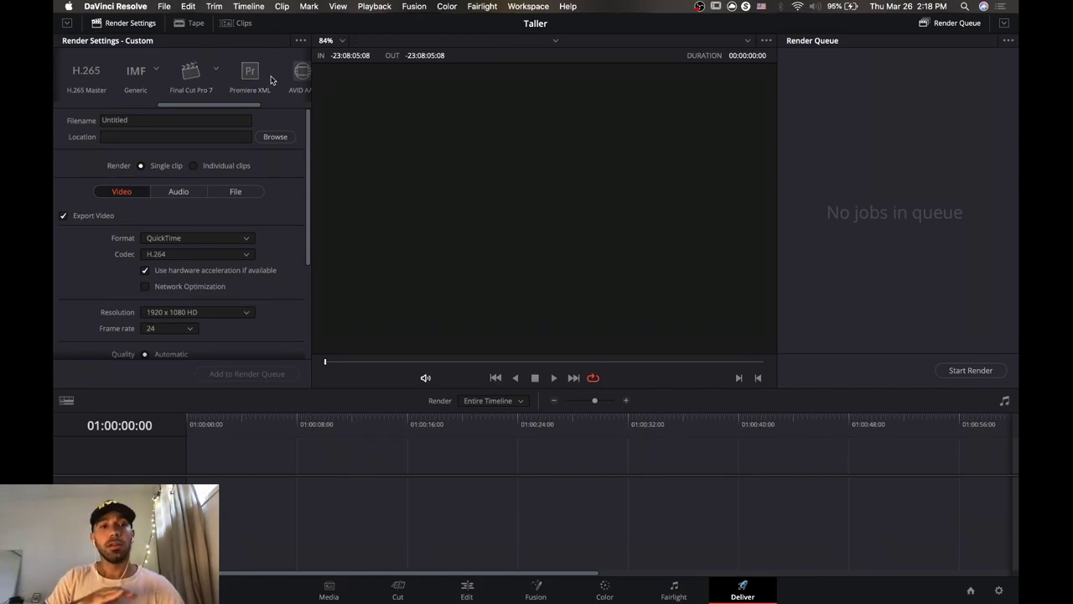
{"action": "left_click_drag", "start_coordinate": [218, 106], "coordinate": [99, 104]}
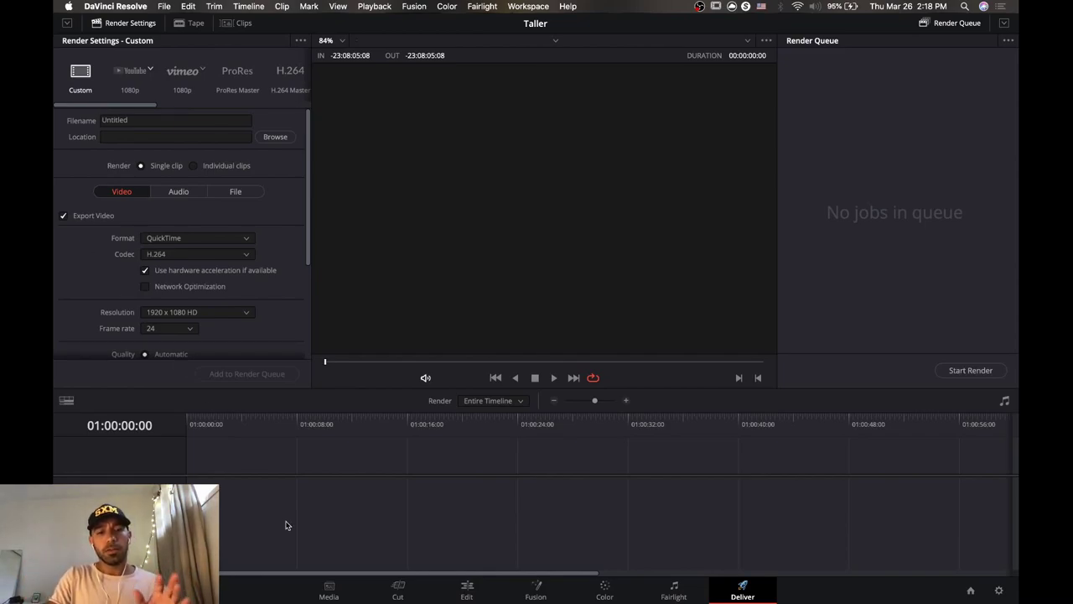
Return to the Media page, switch to Finder and open the "Nunca bailare solo" folder on the Derek 02 drive.
{"action": "left_click", "coordinate": [326, 588]}
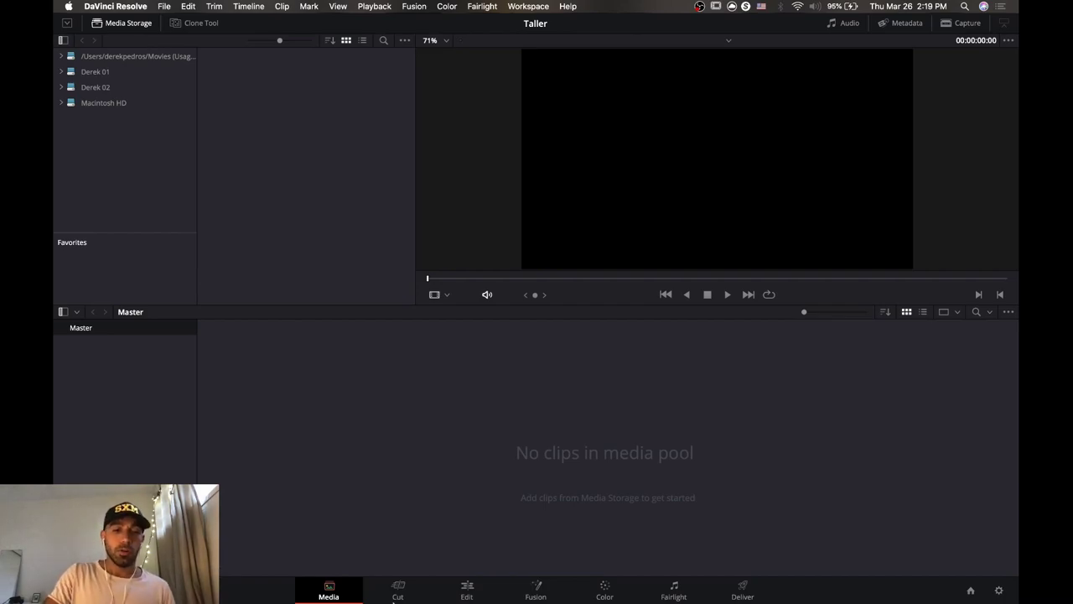
{"action": "key", "text": "ctrl+Up"}
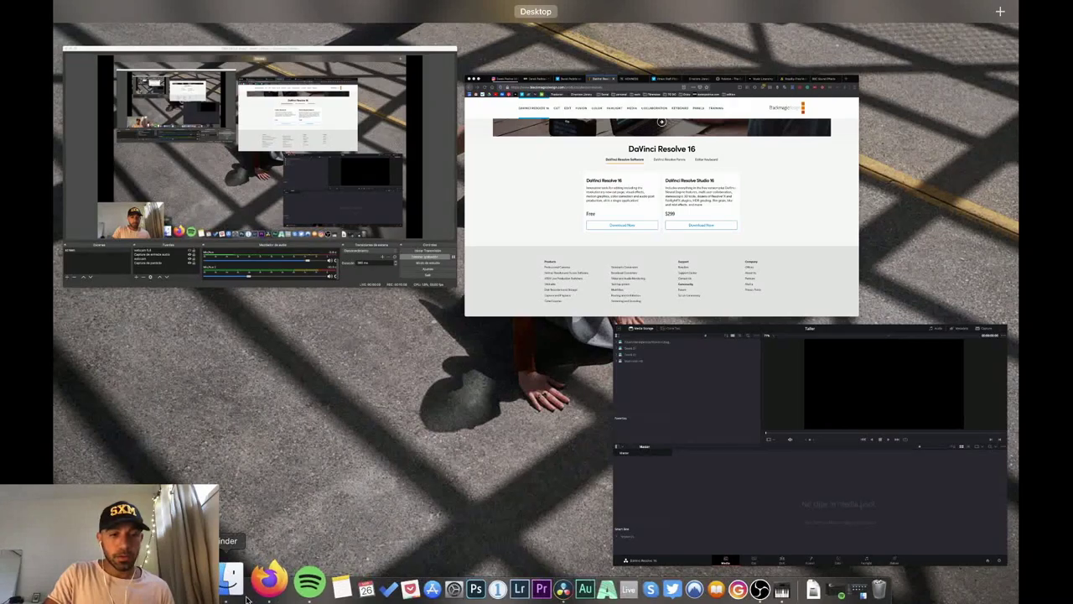
{"action": "left_click", "coordinate": [240, 592]}
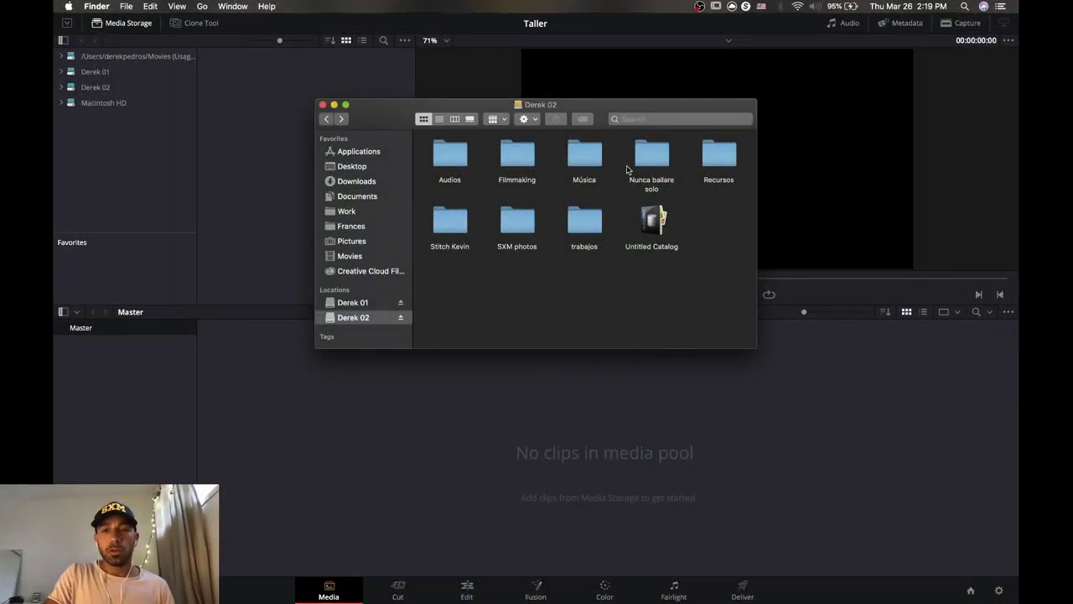
{"action": "double_click", "coordinate": [653, 154]}
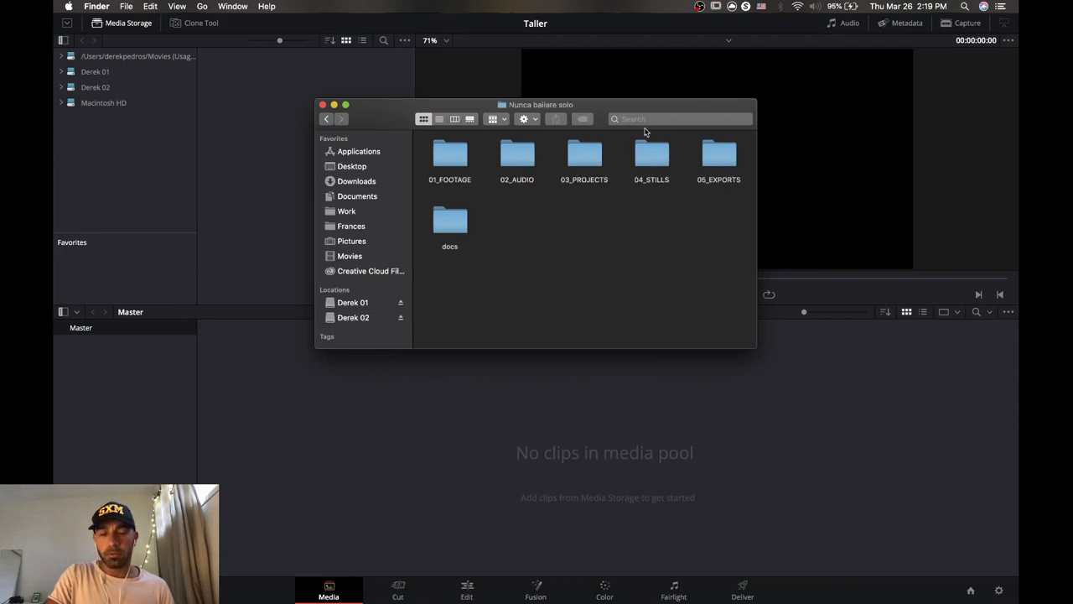
{"action": "left_click_drag", "start_coordinate": [657, 107], "coordinate": [847, 218]}
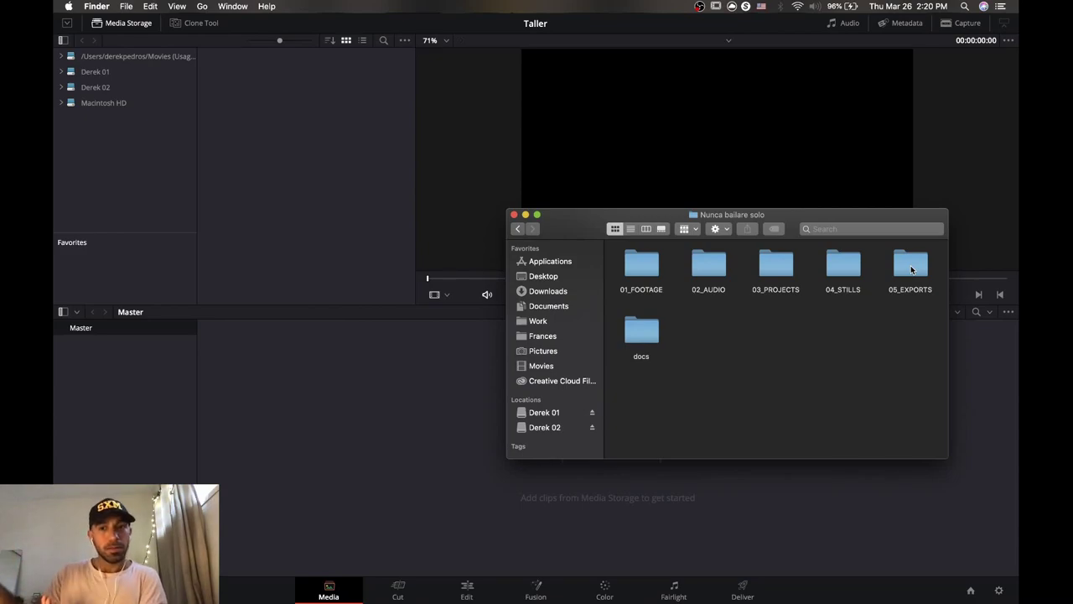
Examine the contents of the 01_FOOTAGE, 02_AUDIO, 03_PROJECTS, 04_STILLS and 05_EXPORTS folders in turn.
{"action": "double_click", "coordinate": [649, 276]}
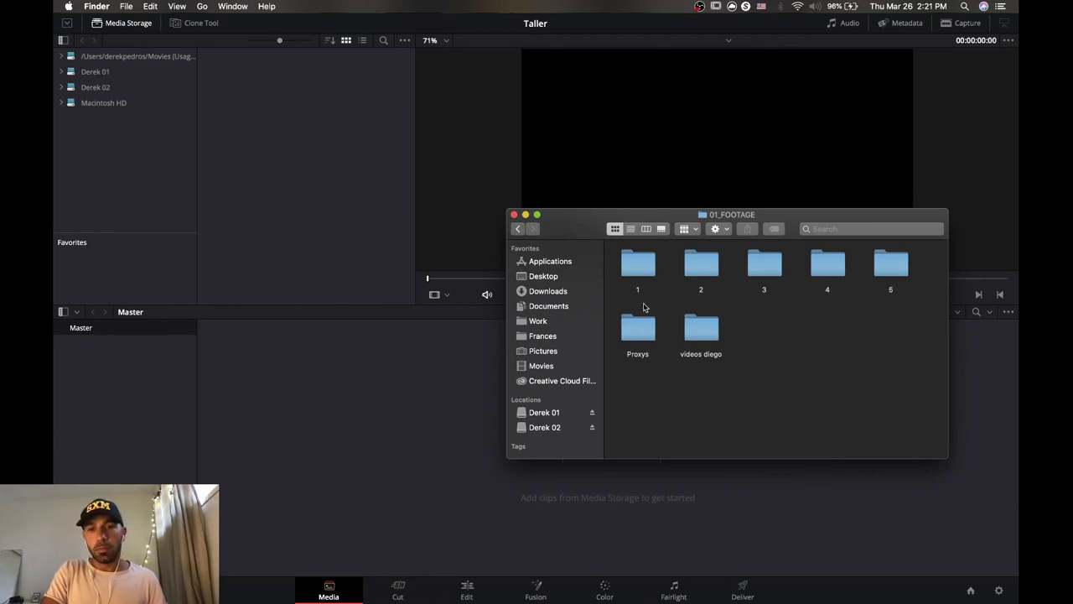
{"action": "left_click", "coordinate": [519, 229]}
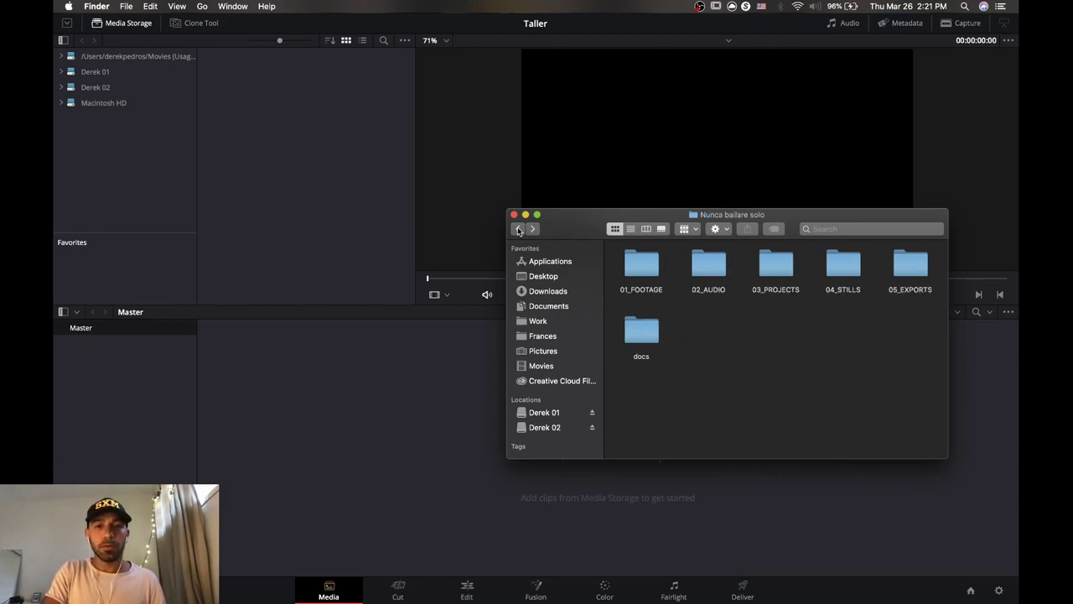
{"action": "double_click", "coordinate": [705, 266]}
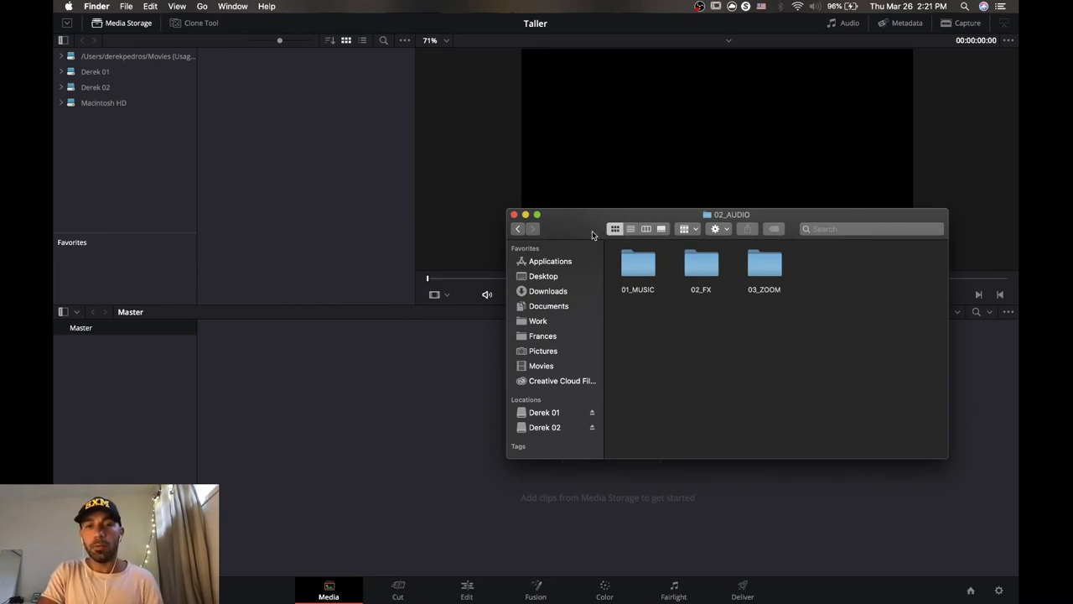
{"action": "left_click", "coordinate": [519, 231]}
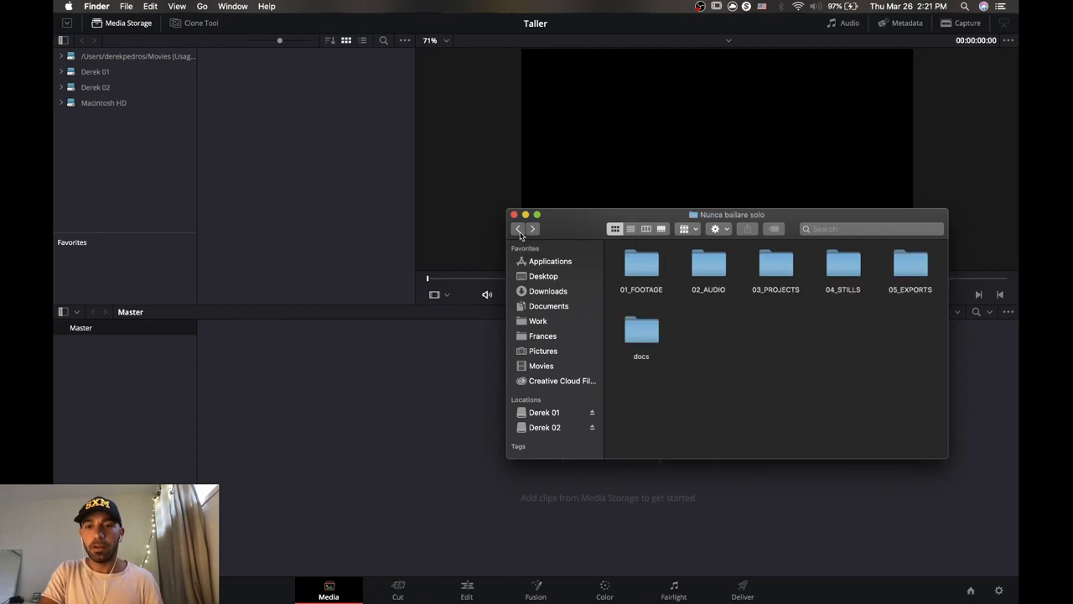
{"action": "double_click", "coordinate": [775, 260]}
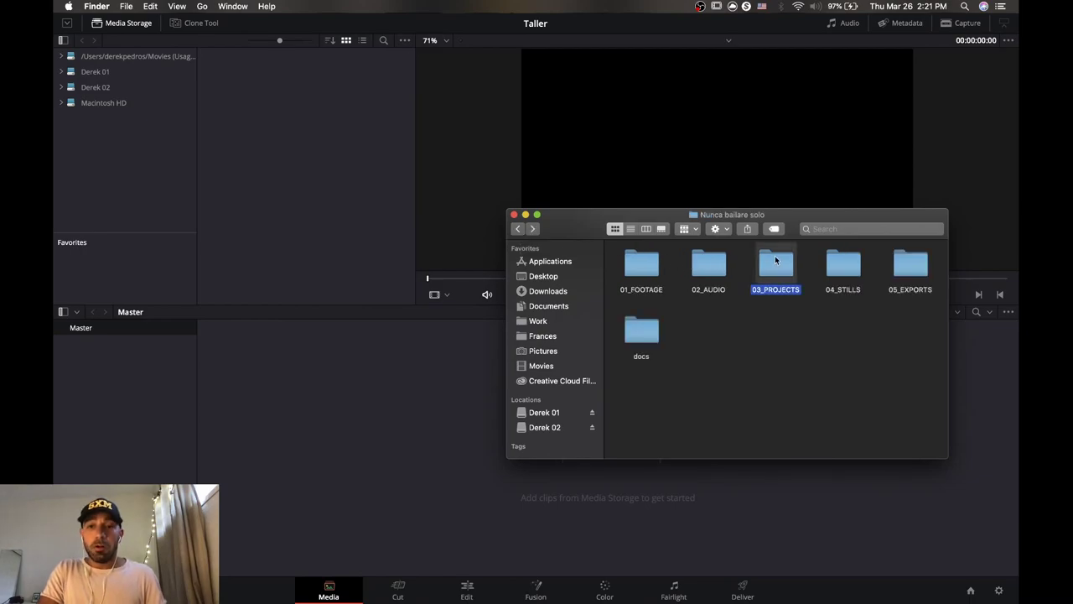
{"action": "left_click", "coordinate": [519, 230]}
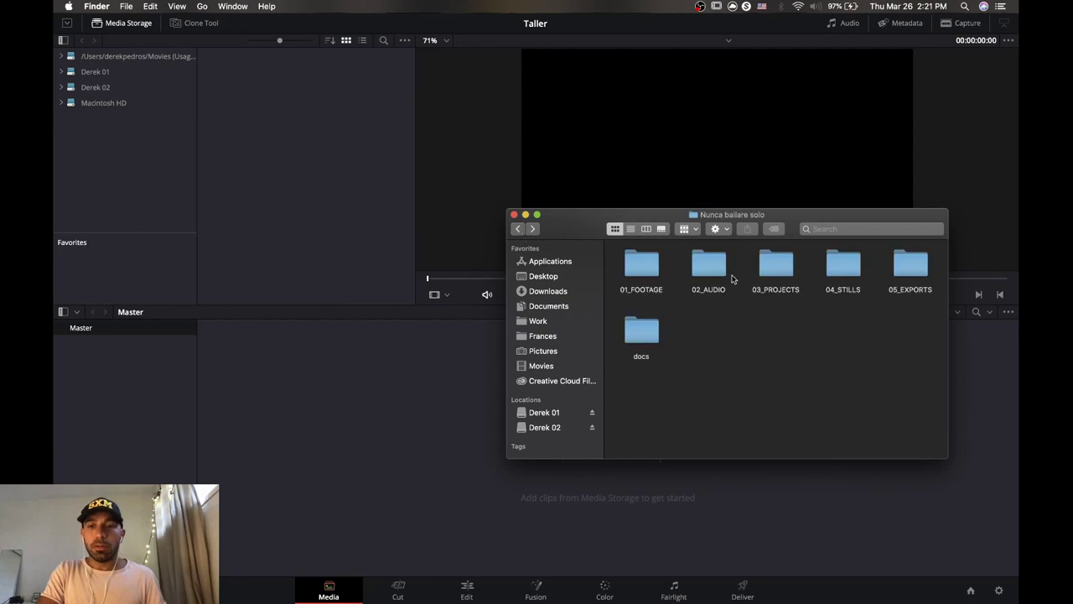
{"action": "double_click", "coordinate": [827, 270]}
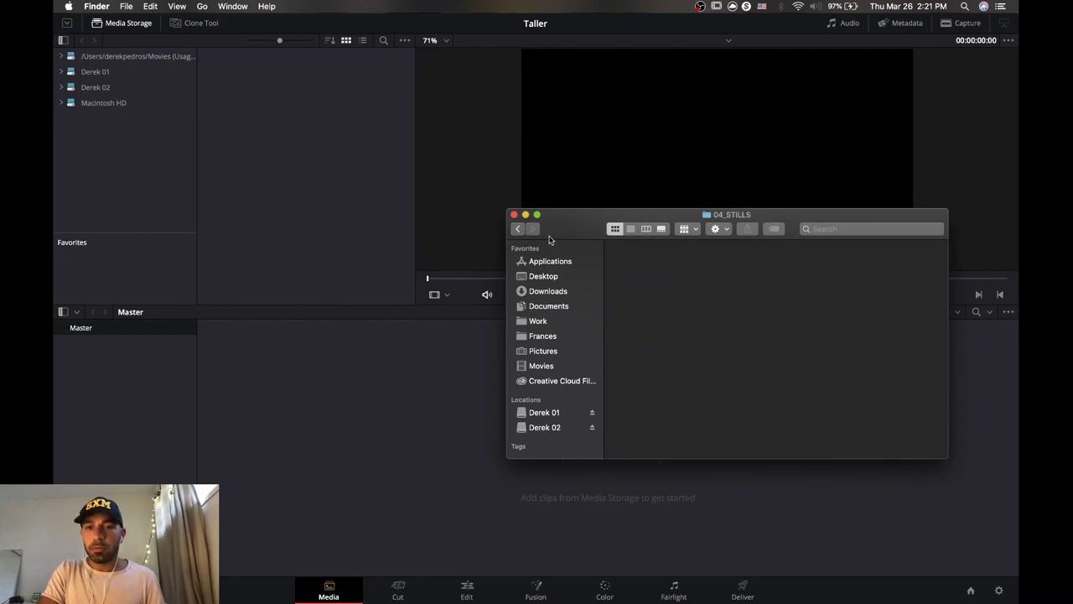
{"action": "left_click", "coordinate": [518, 229]}
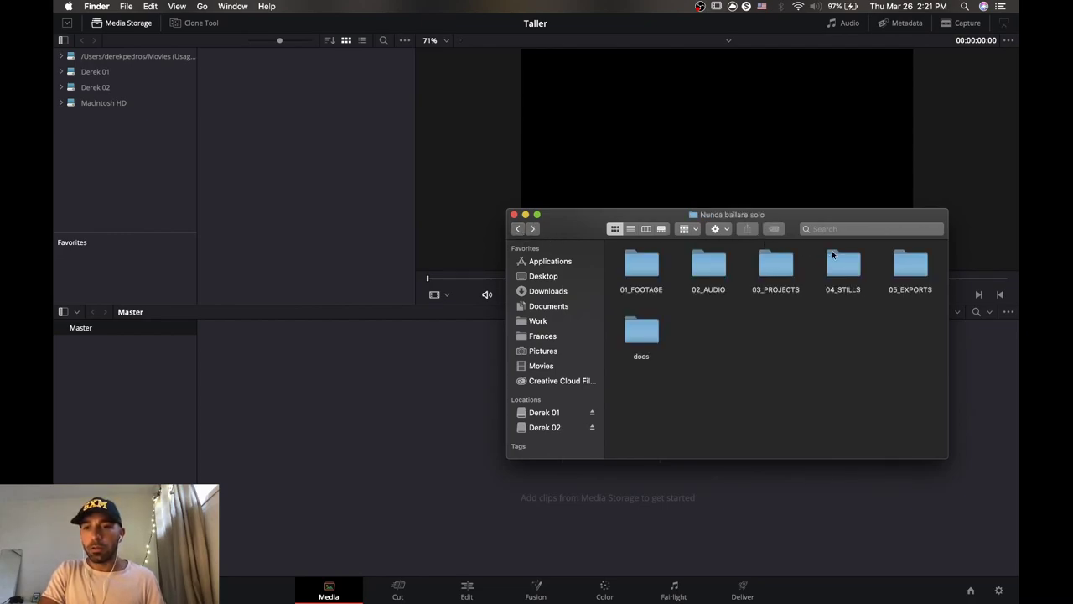
{"action": "double_click", "coordinate": [907, 268]}
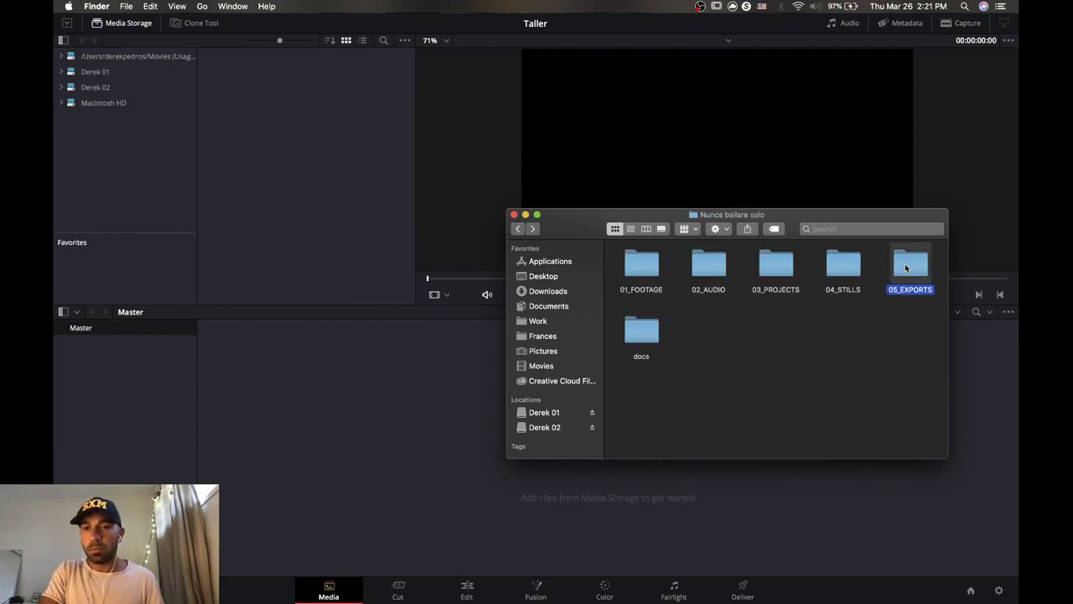
{"action": "left_click", "coordinate": [518, 229]}
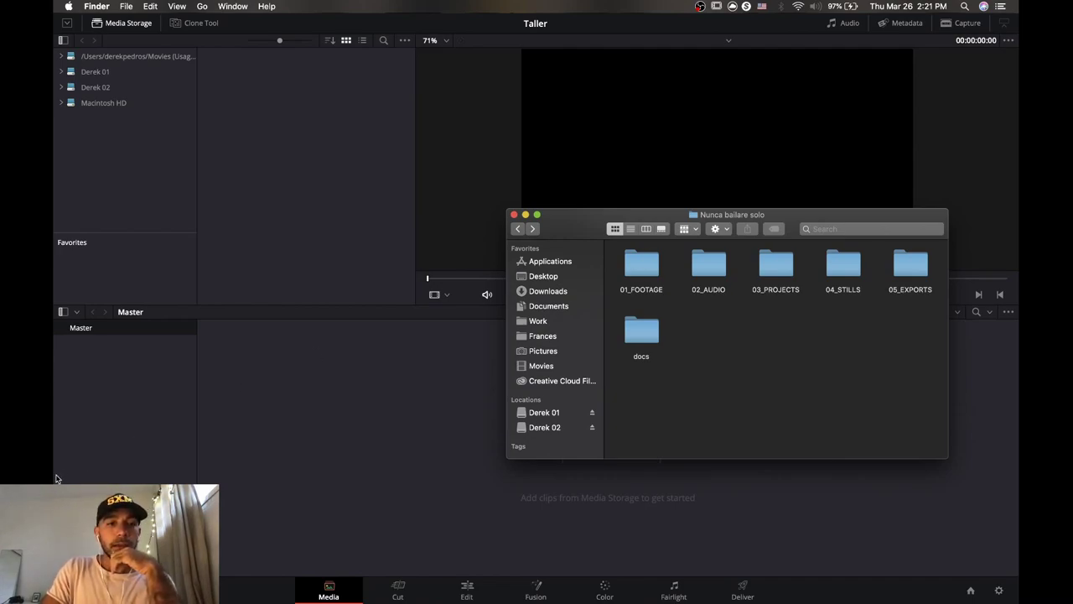
Open the 01_FOOTAGE folder and select footage folders 1 to 5.
{"action": "left_click", "coordinate": [642, 264]}
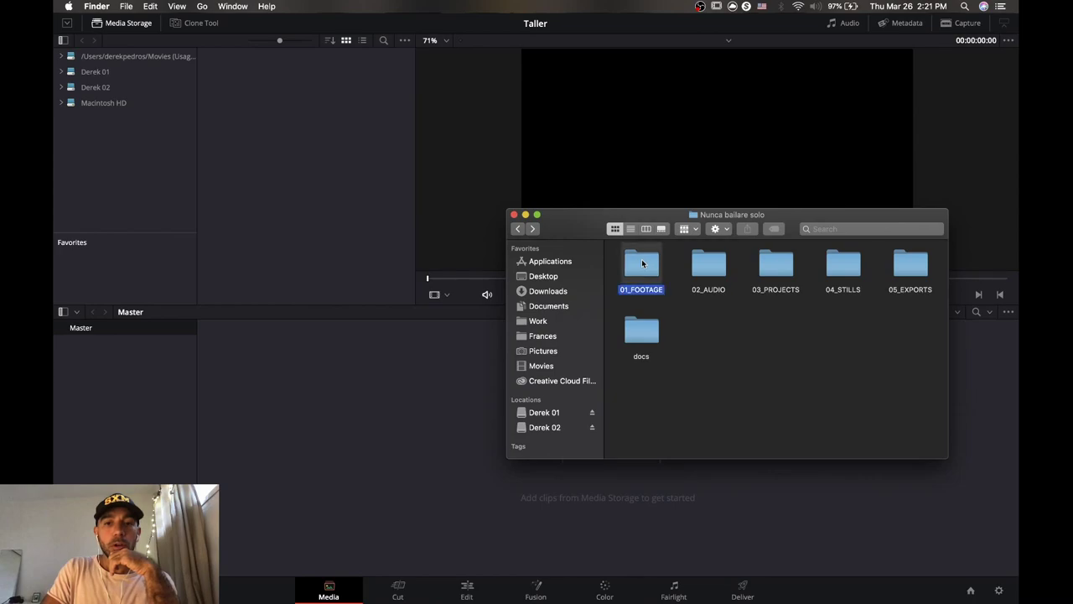
{"action": "double_click", "coordinate": [642, 264]}
{"action": "left_click_drag", "start_coordinate": [647, 300], "coordinate": [894, 260]}
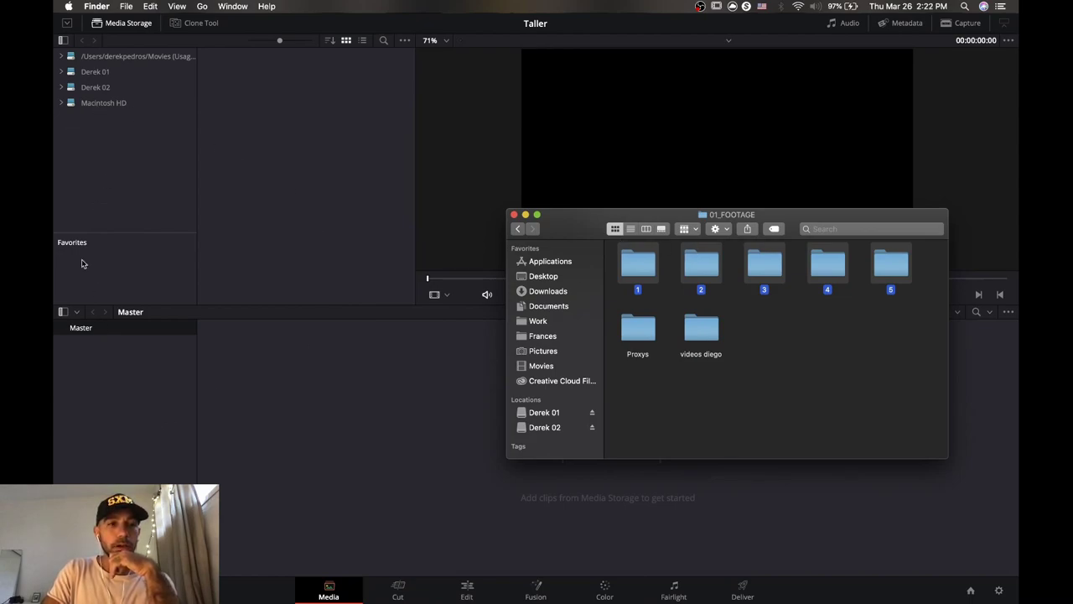
Browse the media storage in DaVinci Resolve to the 01_FOOTAGE folder of "Nunca bailare solo" on the Derek 02 drive.
{"action": "left_click", "coordinate": [60, 94]}
{"action": "left_click", "coordinate": [60, 91]}
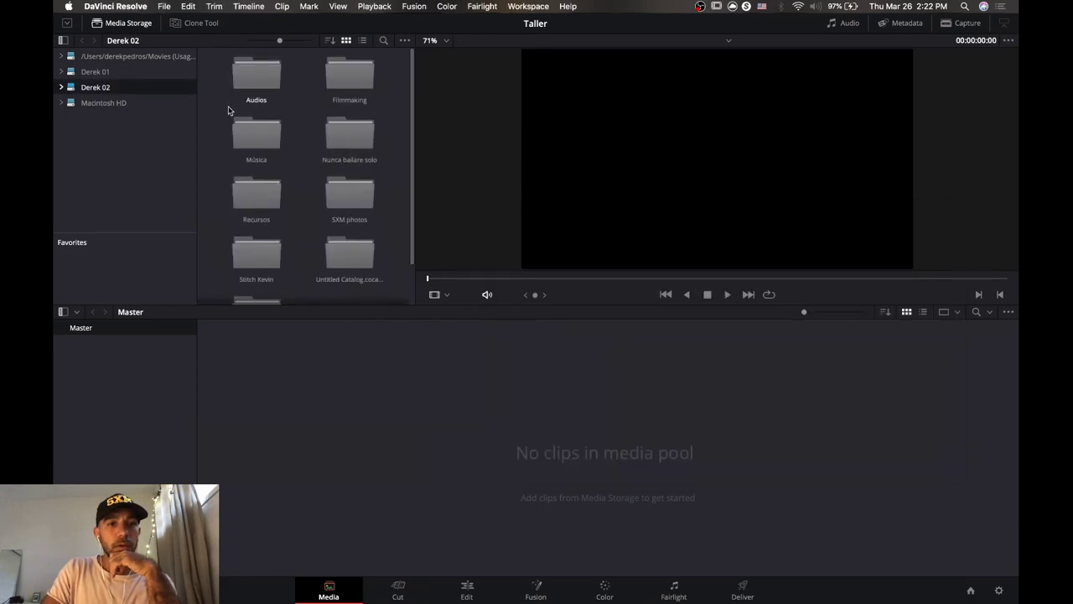
{"action": "scroll", "coordinate": [232, 108], "scroll_direction": "down", "scroll_amount": 2}
{"action": "double_click", "coordinate": [350, 93]}
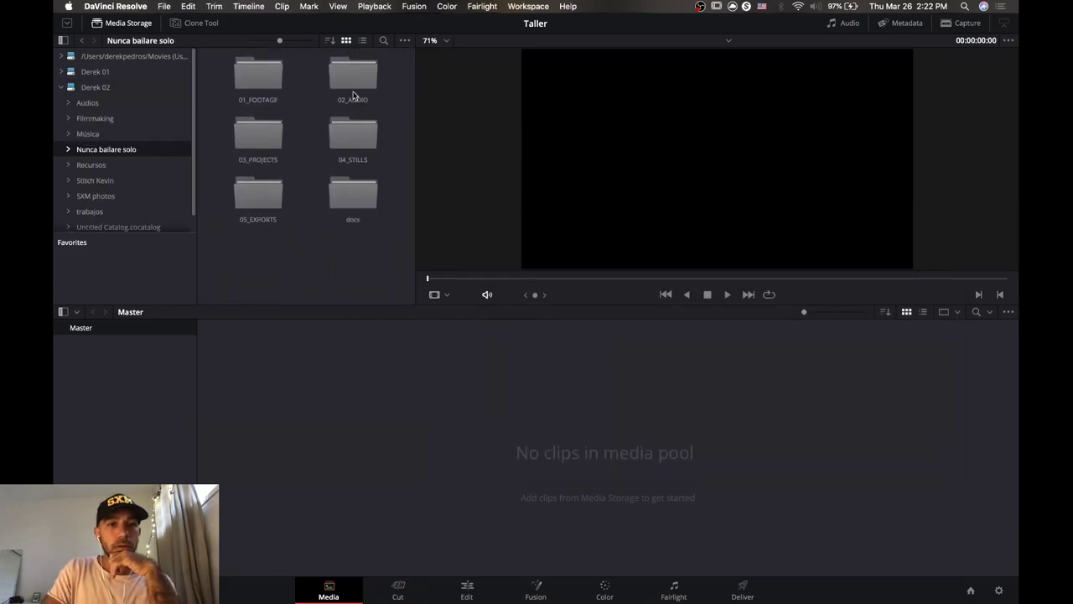
{"action": "double_click", "coordinate": [268, 89]}
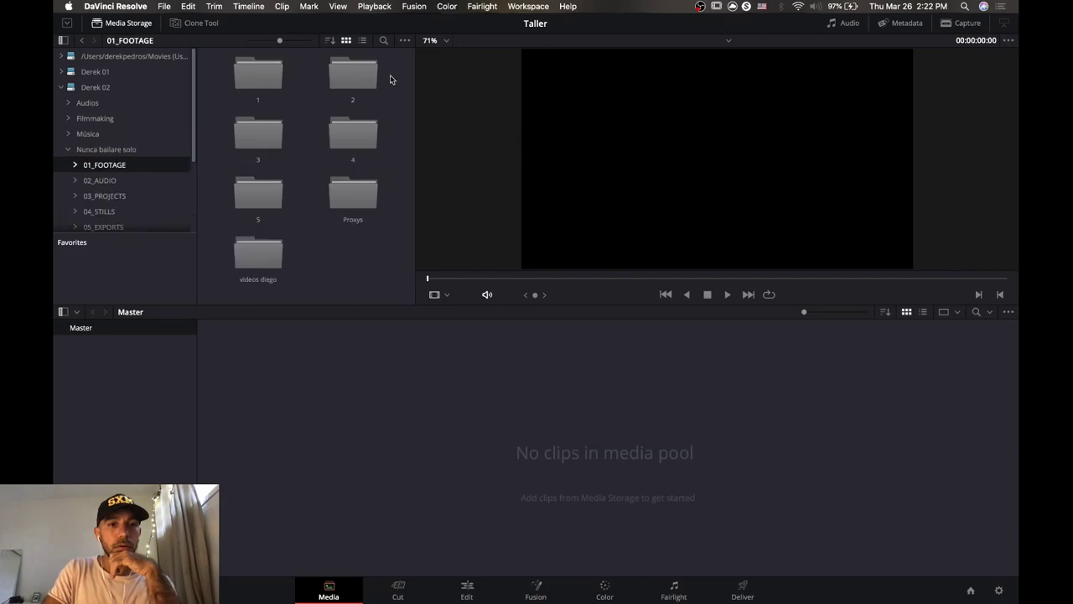
Import footage folders 1 to 5 from the Finder window into the media pool as bins, changing the project frame rate to match the clips.
{"action": "key", "text": "ctrl+Up"}
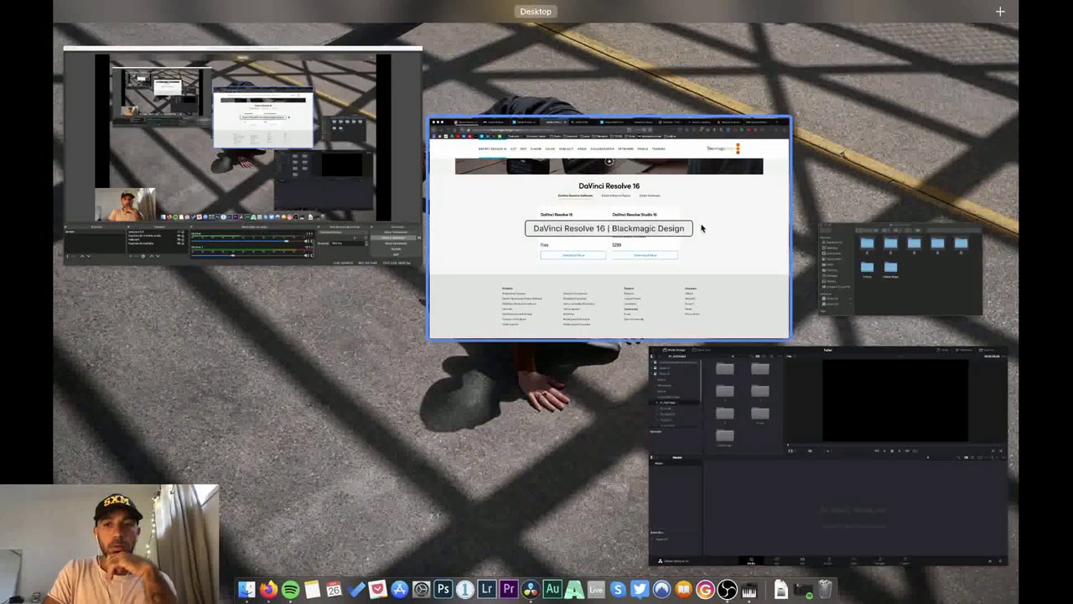
{"action": "left_click", "coordinate": [789, 244]}
{"action": "left_click", "coordinate": [635, 274]}
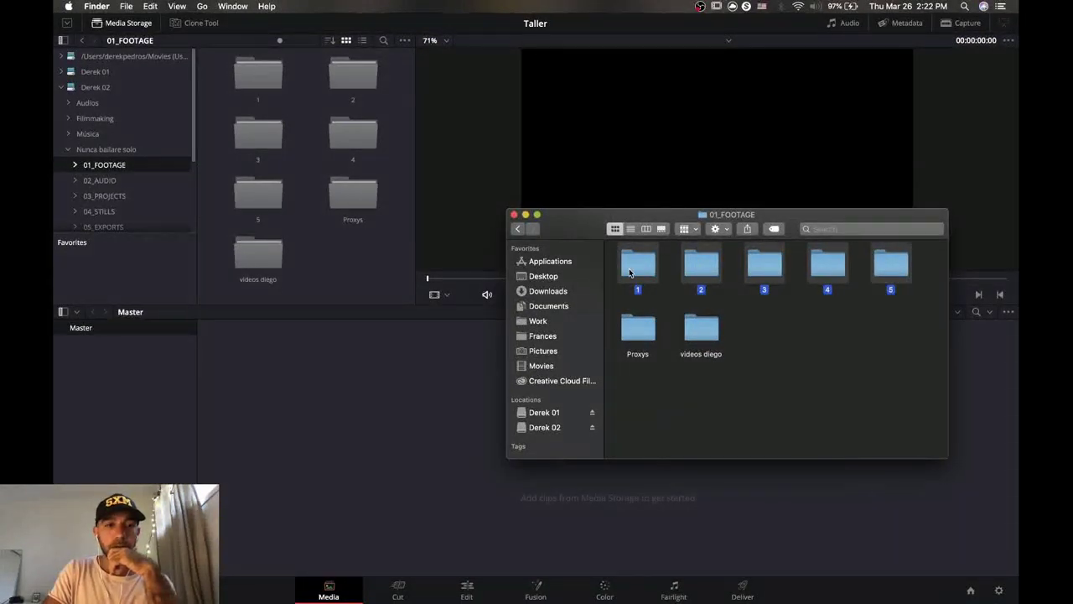
{"action": "left_click_drag", "start_coordinate": [630, 271], "coordinate": [163, 384]}
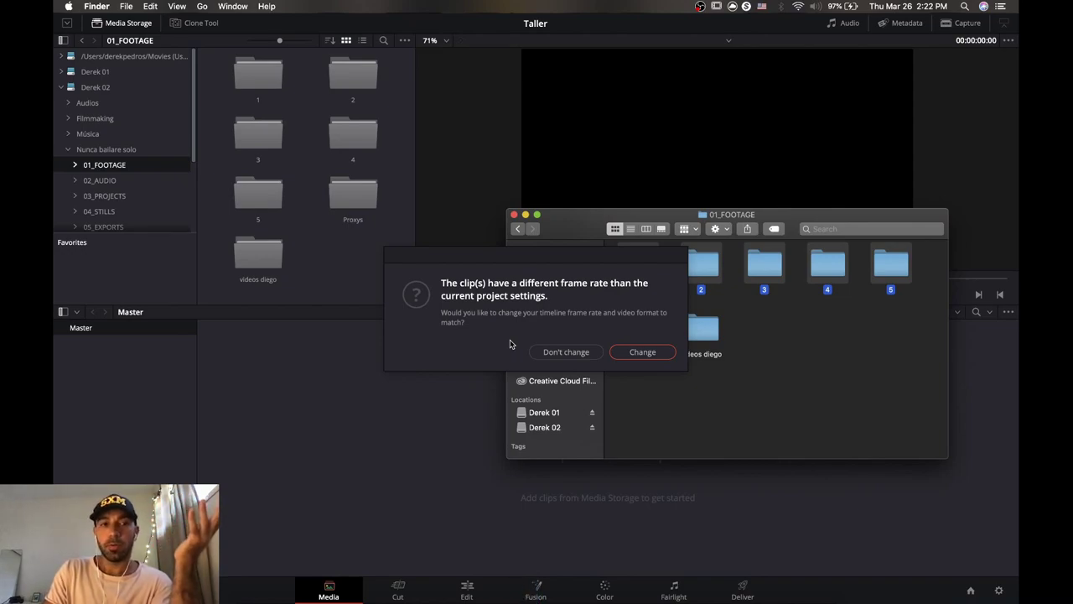
{"action": "left_click", "coordinate": [639, 354]}
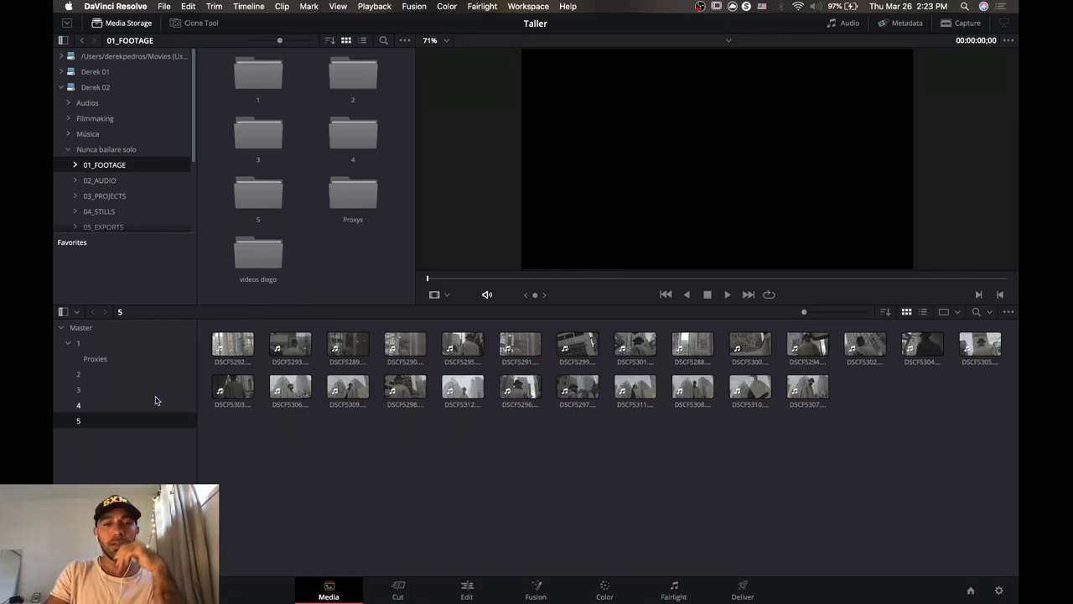
Delete the Proxies bin inside bin 1 of the media pool.
{"action": "left_click", "coordinate": [109, 367]}
{"action": "right_click", "coordinate": [108, 367]}
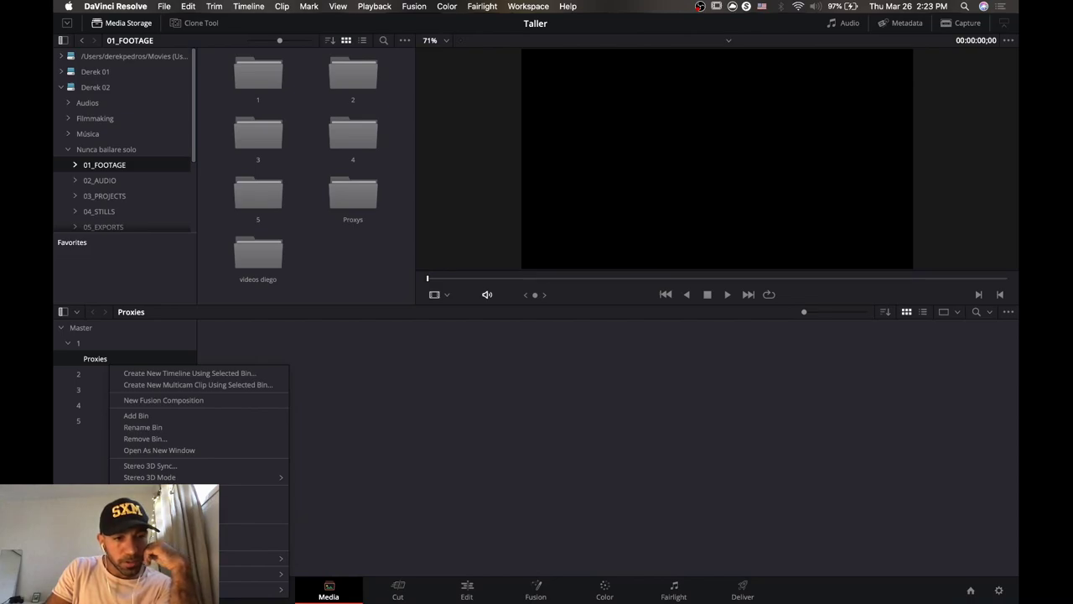
{"action": "key", "text": "Escape"}
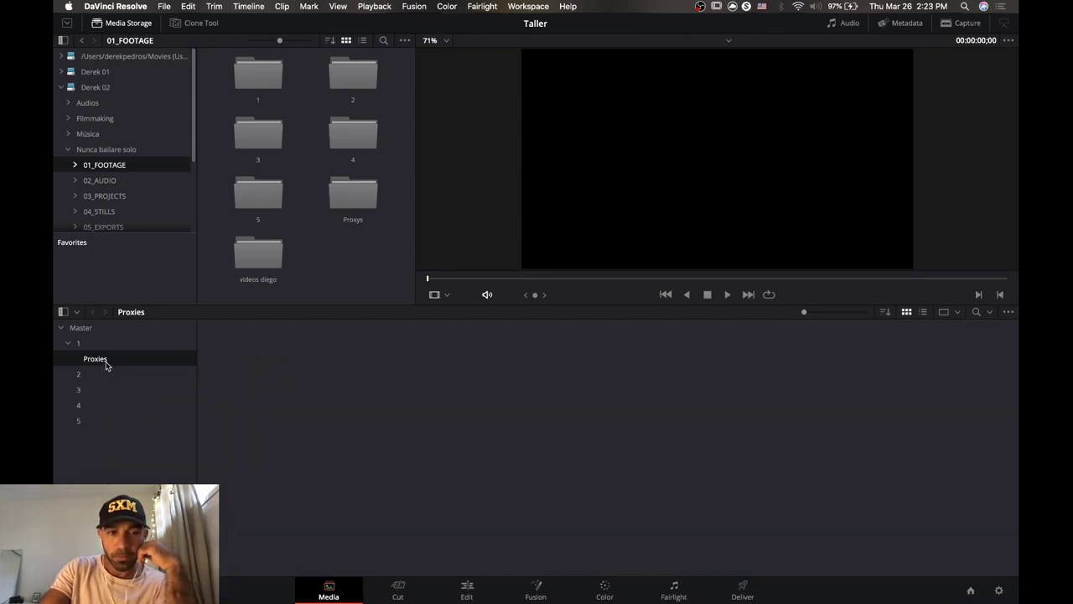
{"action": "key", "text": "Delete"}
{"action": "left_click", "coordinate": [616, 347]}
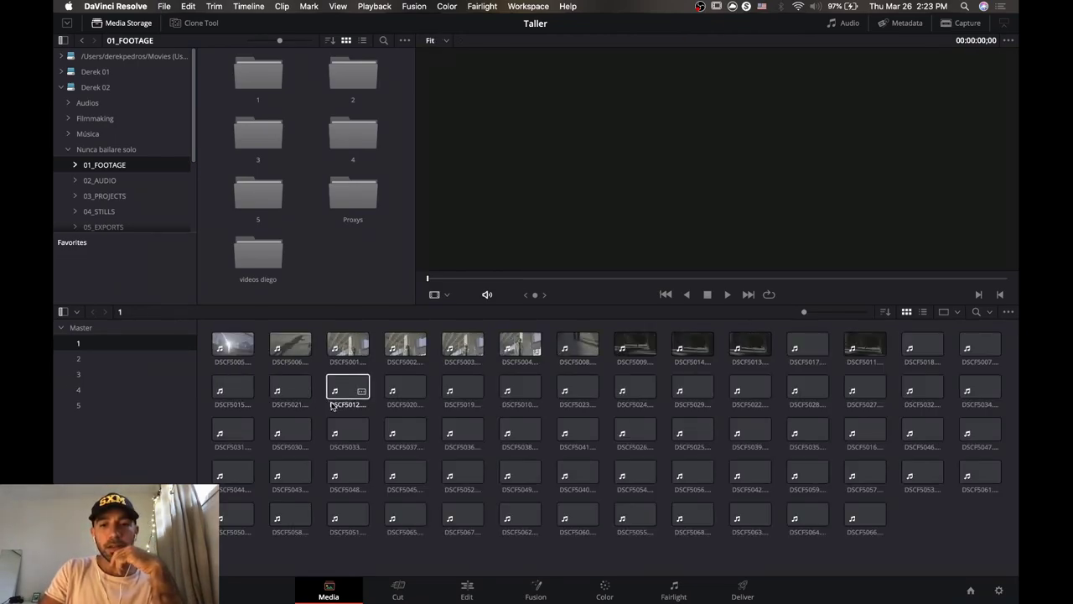
Look through the imported clips in bins 2, 4 and 5 of the media pool.
{"action": "left_click", "coordinate": [134, 364]}
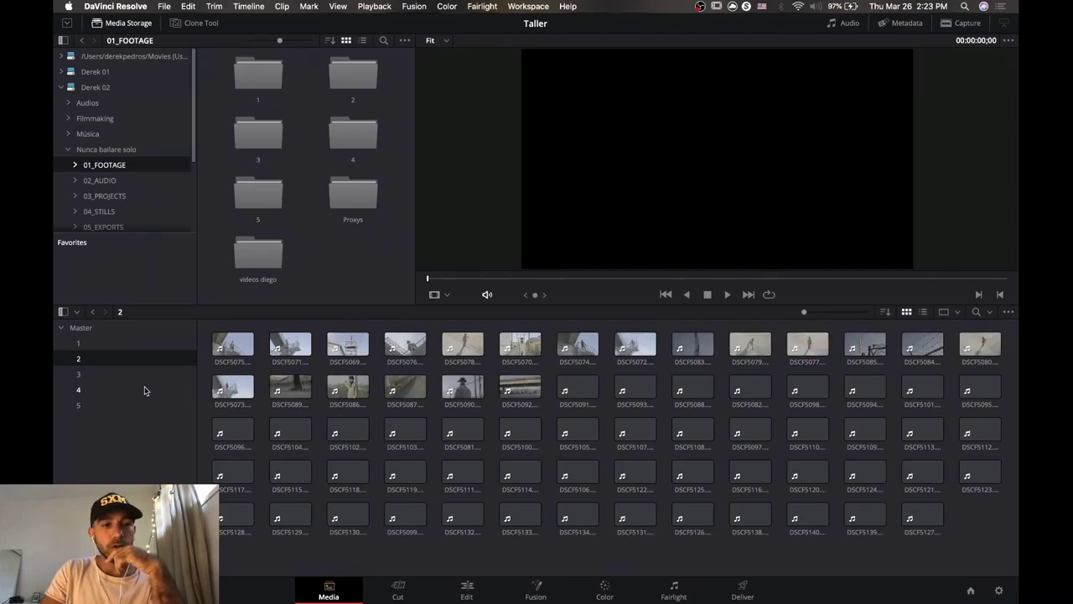
{"action": "left_click", "coordinate": [144, 390]}
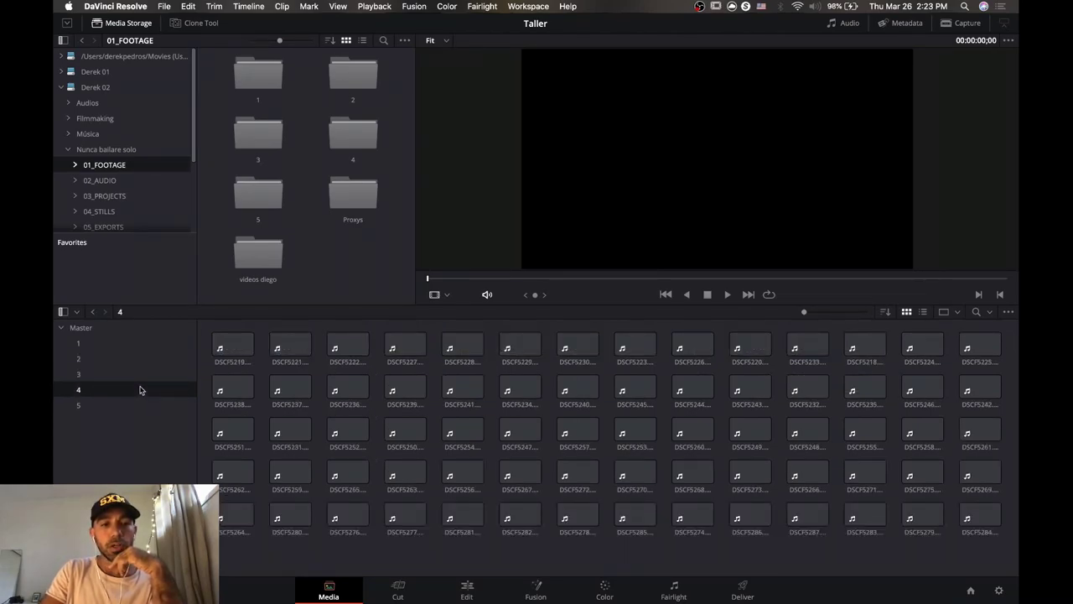
{"action": "left_click", "coordinate": [151, 408]}
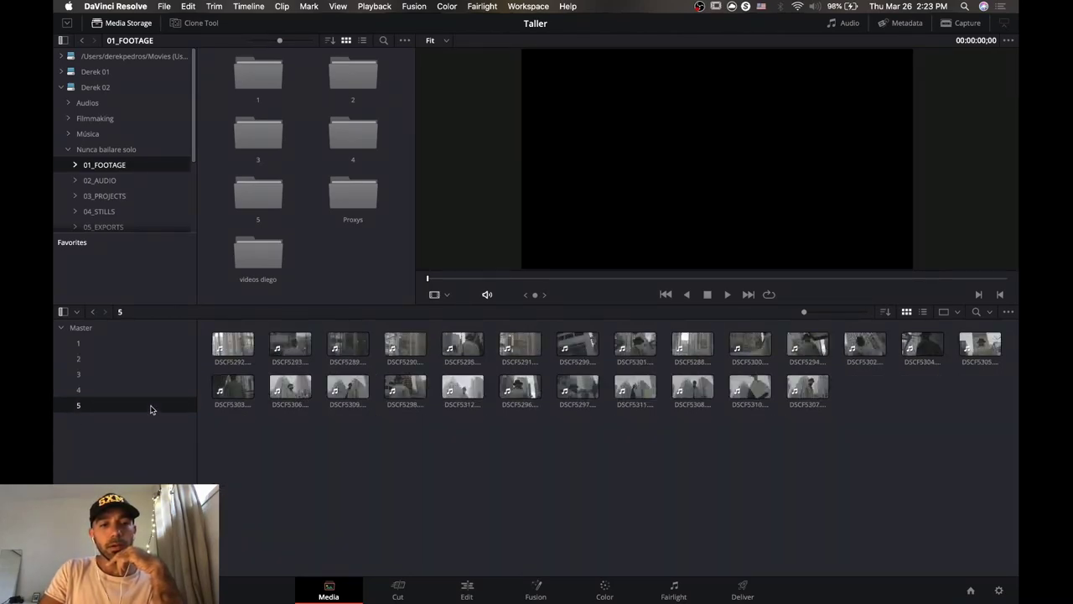
Add a bin named 01_FOOTAGE to the Master bin and move bins 1 to 5 into it.
{"action": "left_click", "coordinate": [61, 329]}
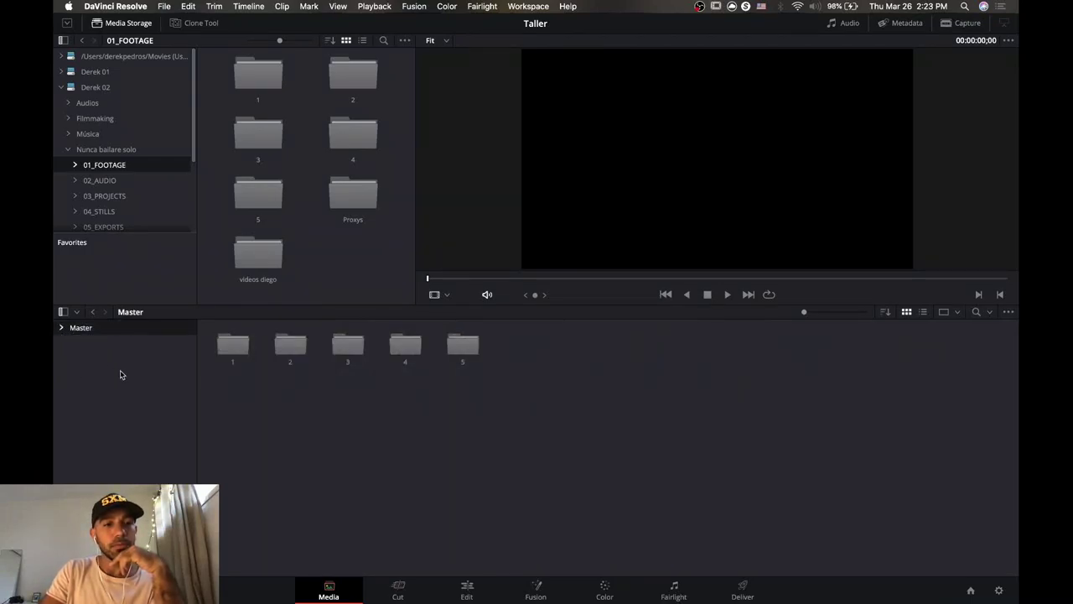
{"action": "right_click", "coordinate": [378, 427]}
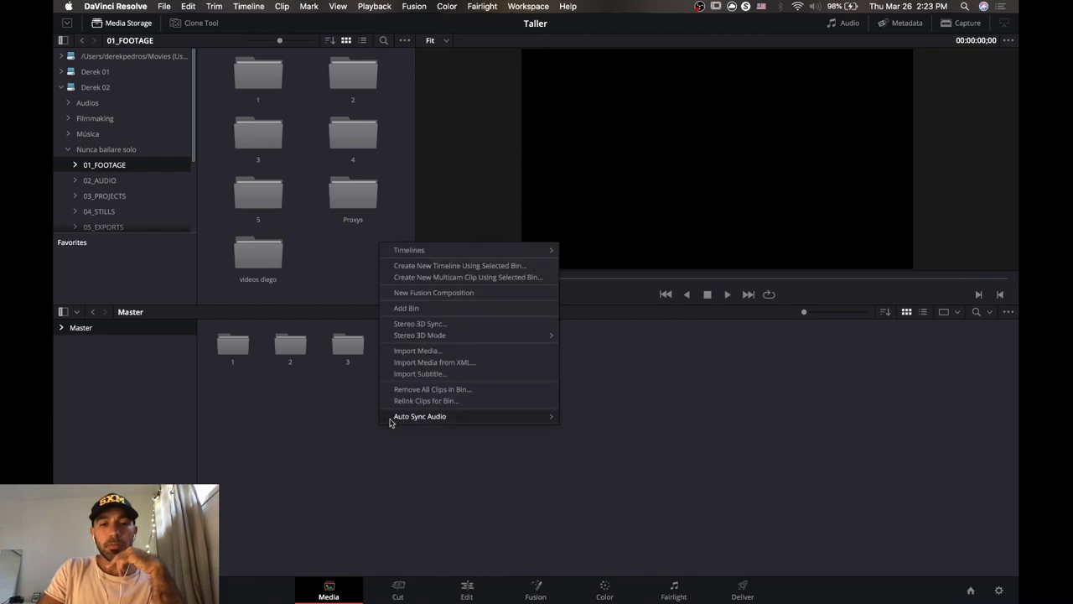
{"action": "left_click", "coordinate": [479, 308]}
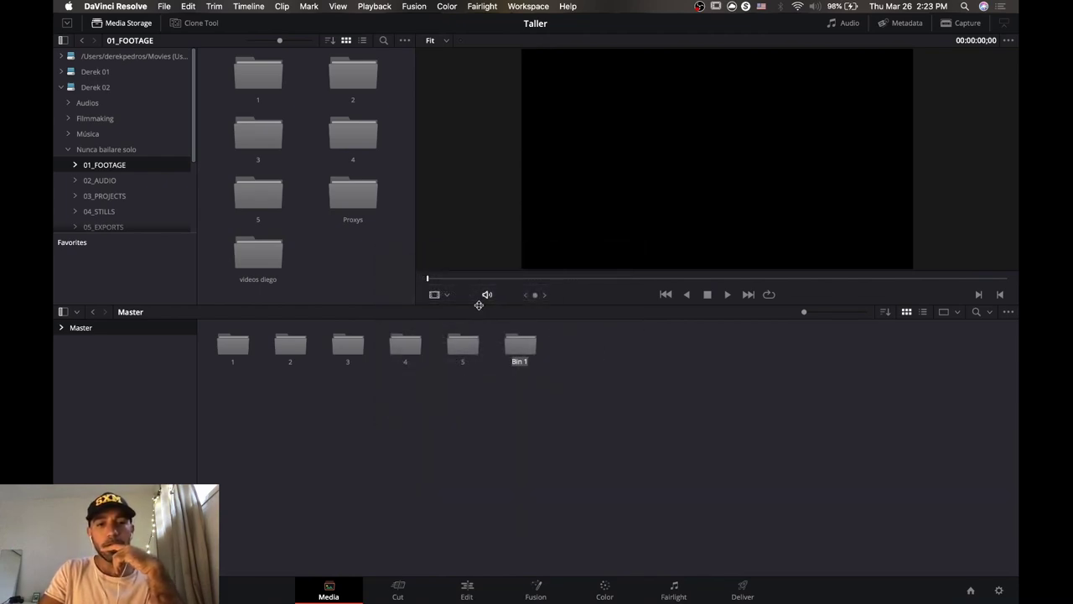
{"action": "type", "text": "01"}
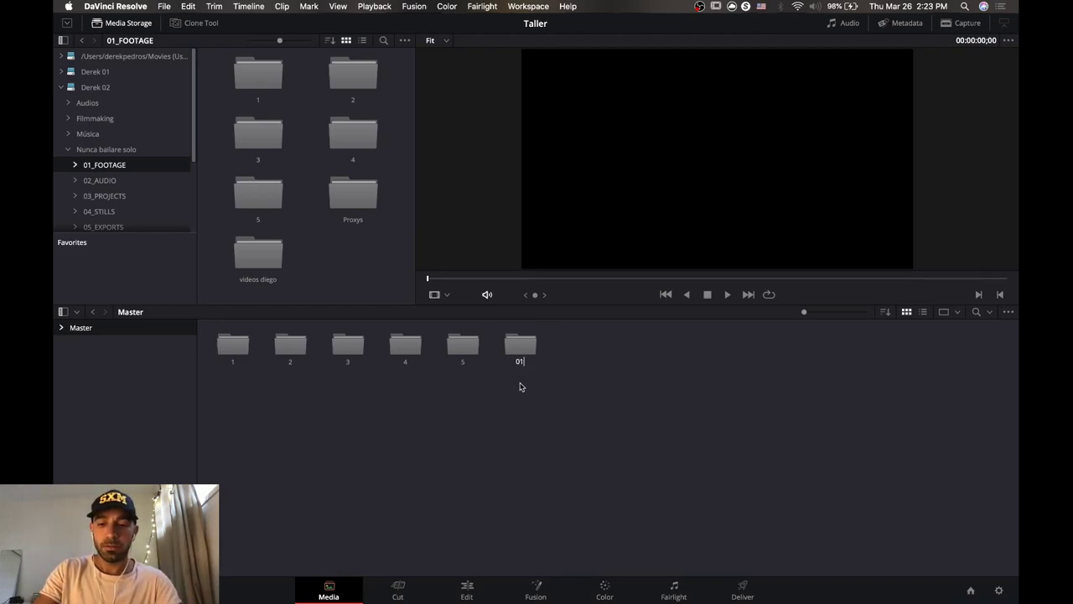
{"action": "type", "text": "_FOOTAGE"}
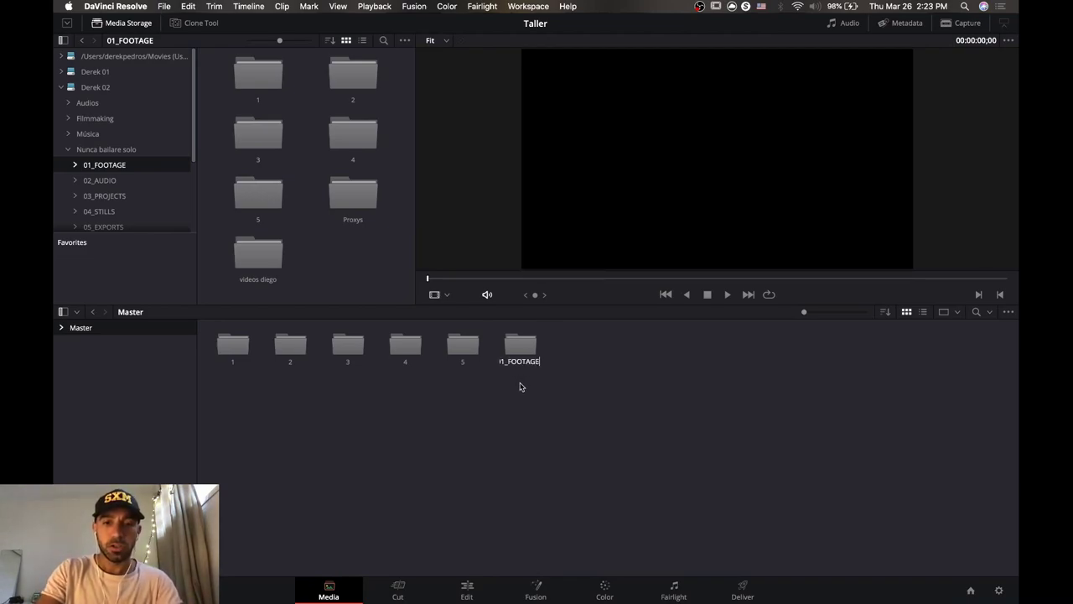
{"action": "key", "text": "Return"}
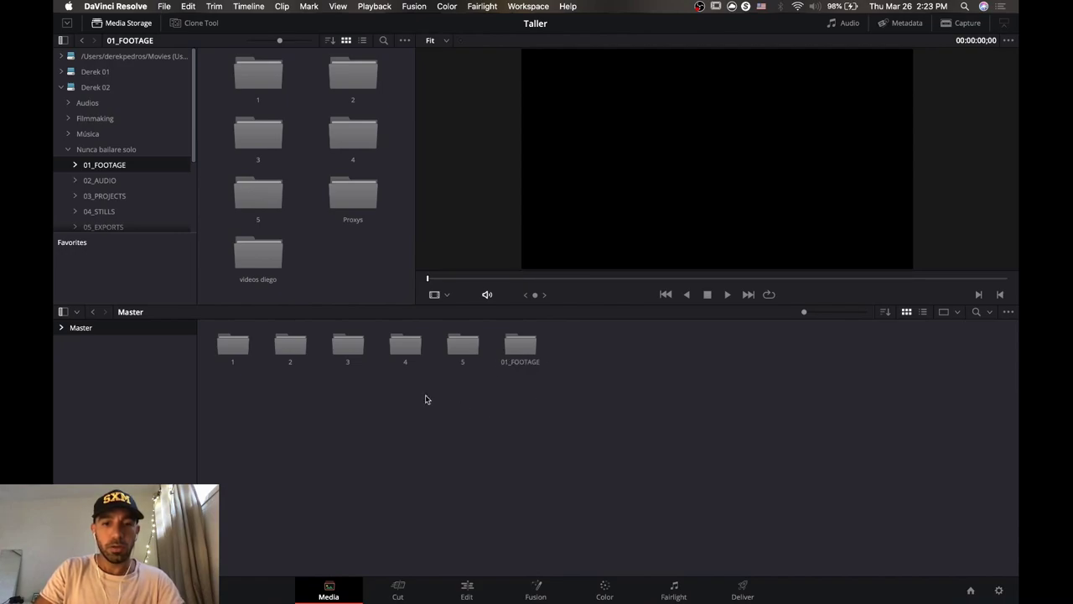
{"action": "left_click_drag", "start_coordinate": [245, 374], "coordinate": [514, 347]}
Add a bin named 02_AUDIO to the Master bin.
{"action": "right_click", "coordinate": [427, 357]}
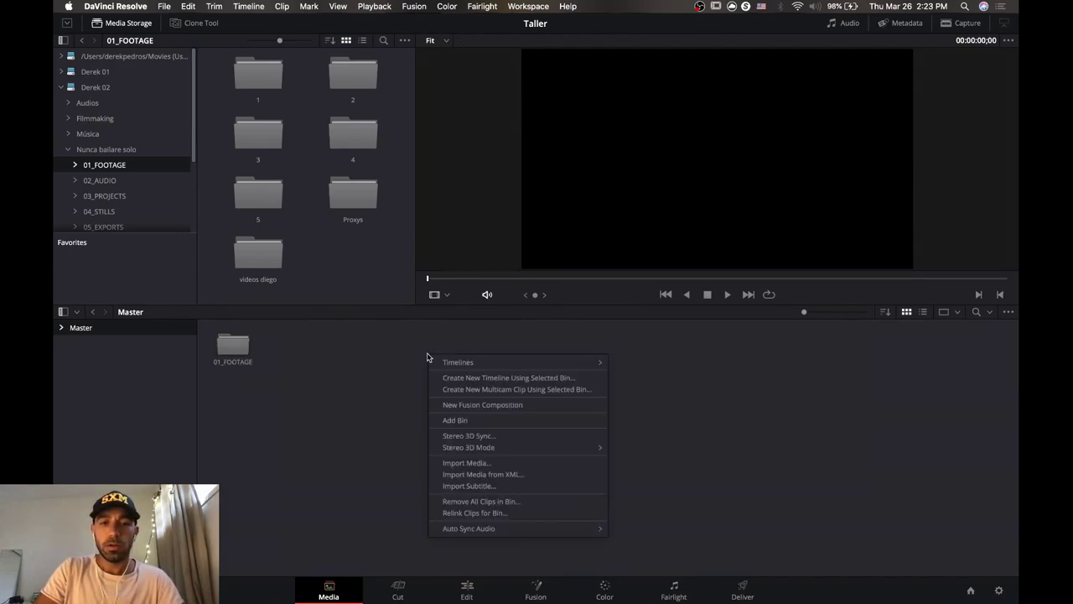
{"action": "left_click", "coordinate": [464, 419]}
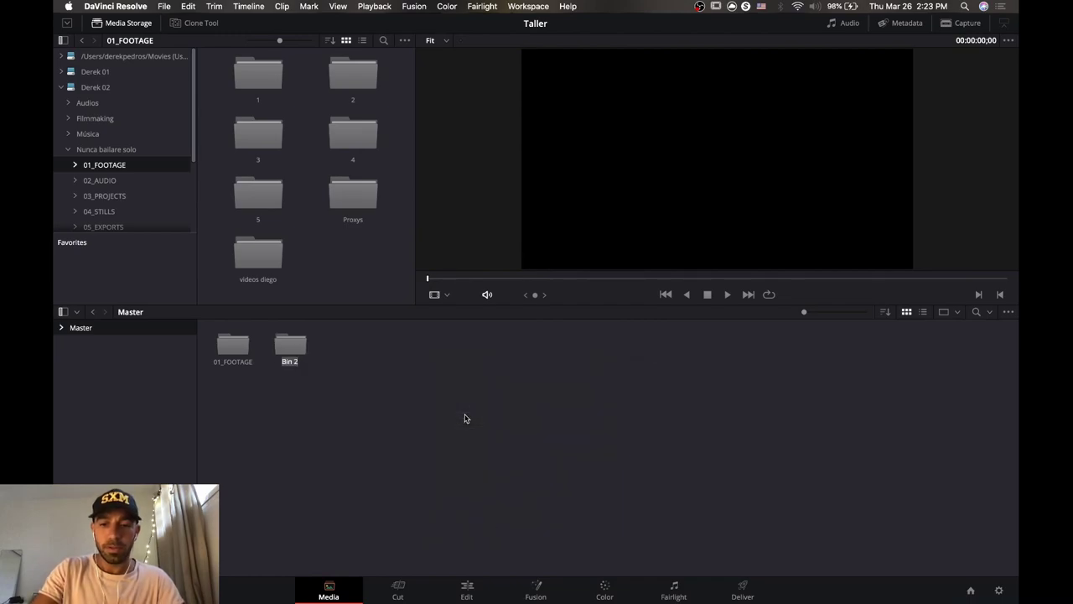
{"action": "type", "text": "02_"}
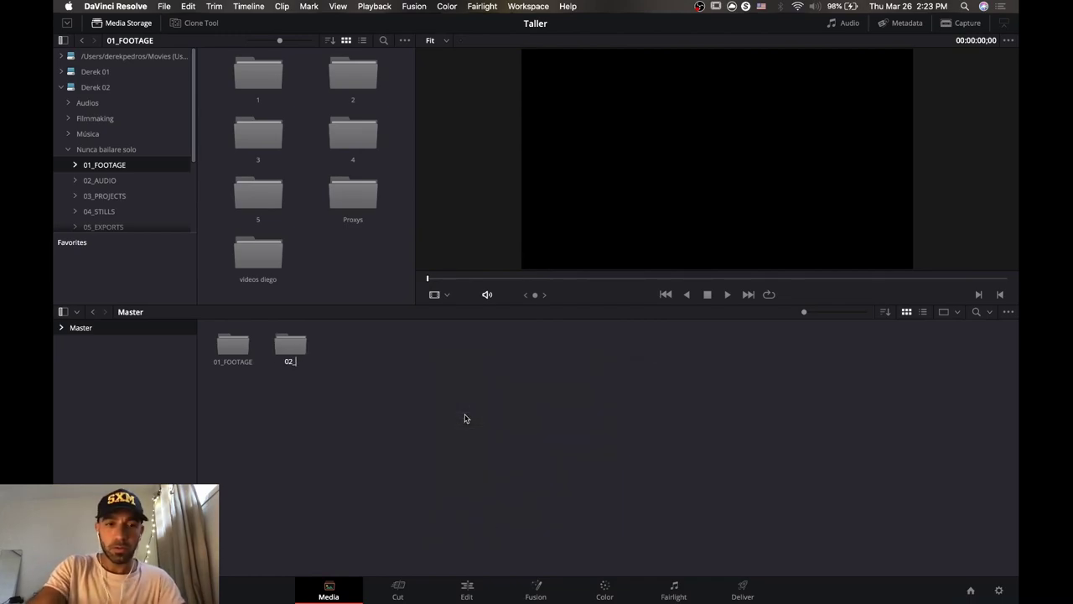
{"action": "type", "text": "AUDIO"}
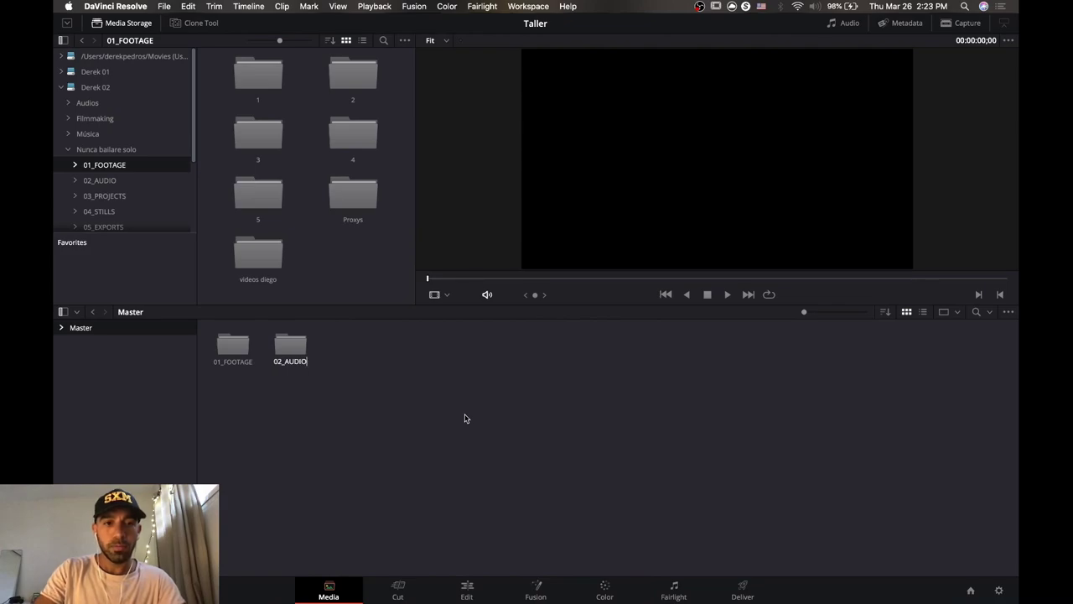
{"action": "key", "text": "Return"}
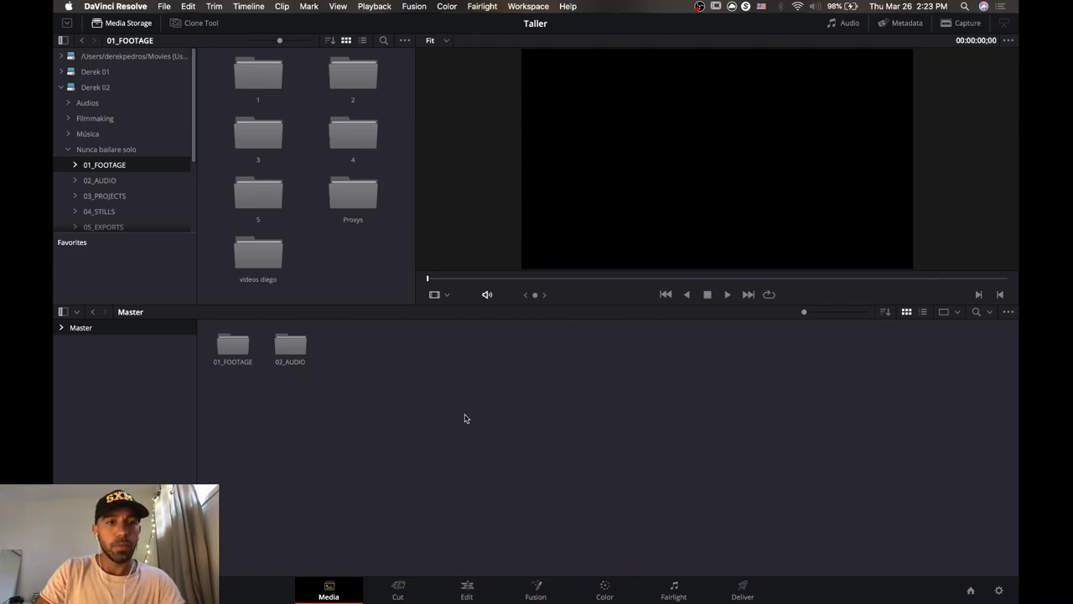
Add a bin named 03_TIMELINES to the Master bin.
{"action": "right_click", "coordinate": [410, 367]}
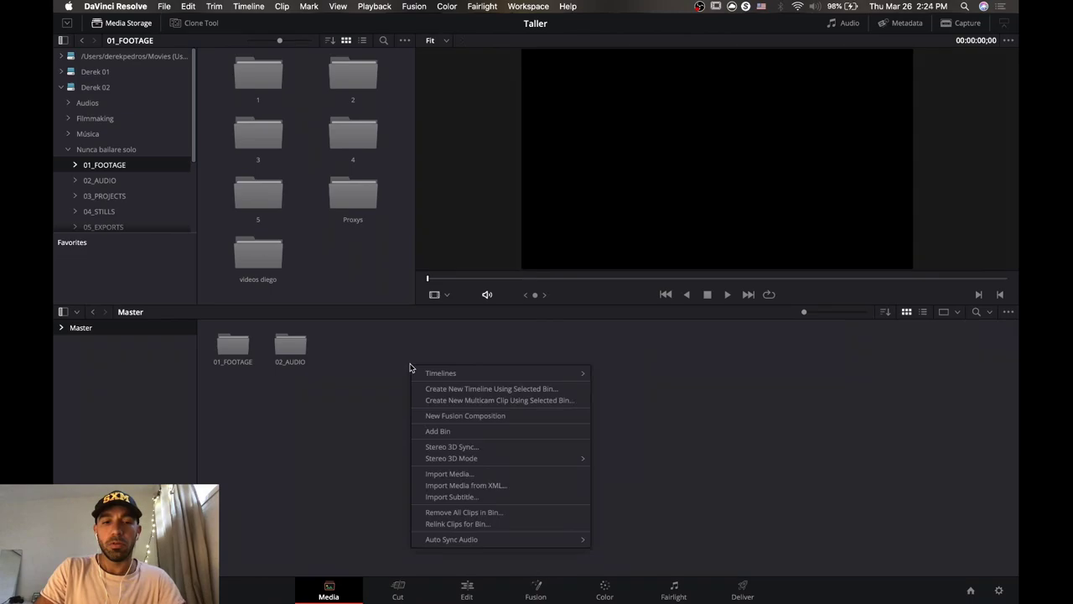
{"action": "left_click", "coordinate": [467, 430]}
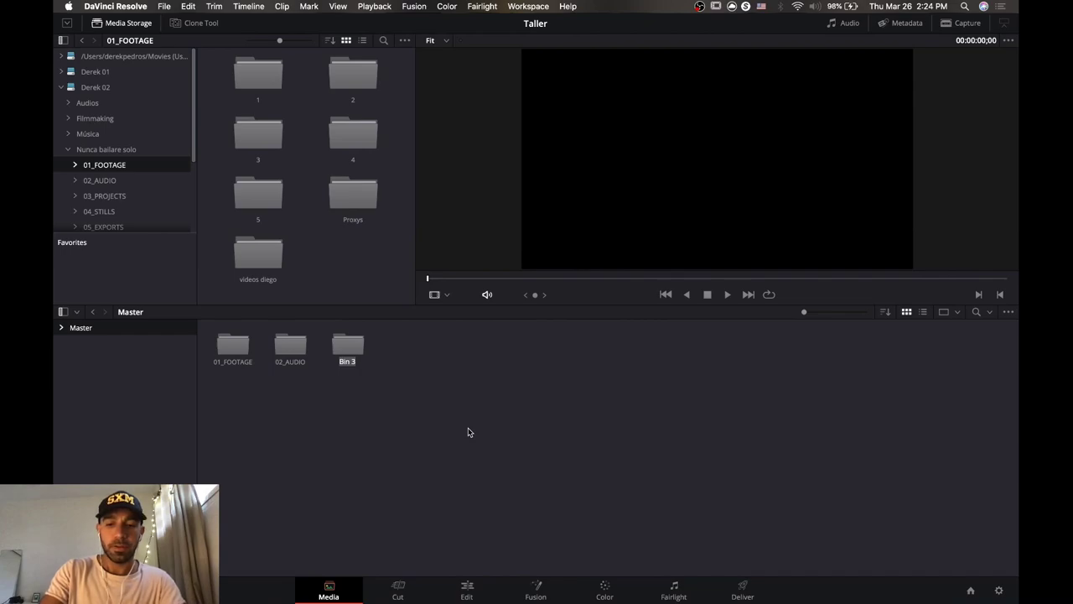
{"action": "type", "text": "03_"}
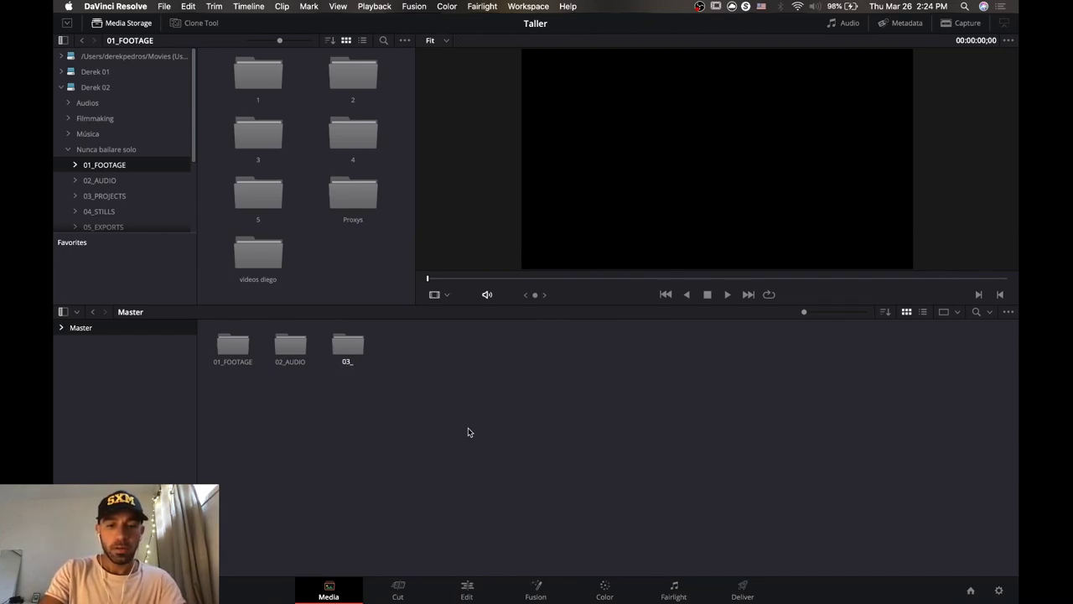
{"action": "type", "text": "TIMELINES"}
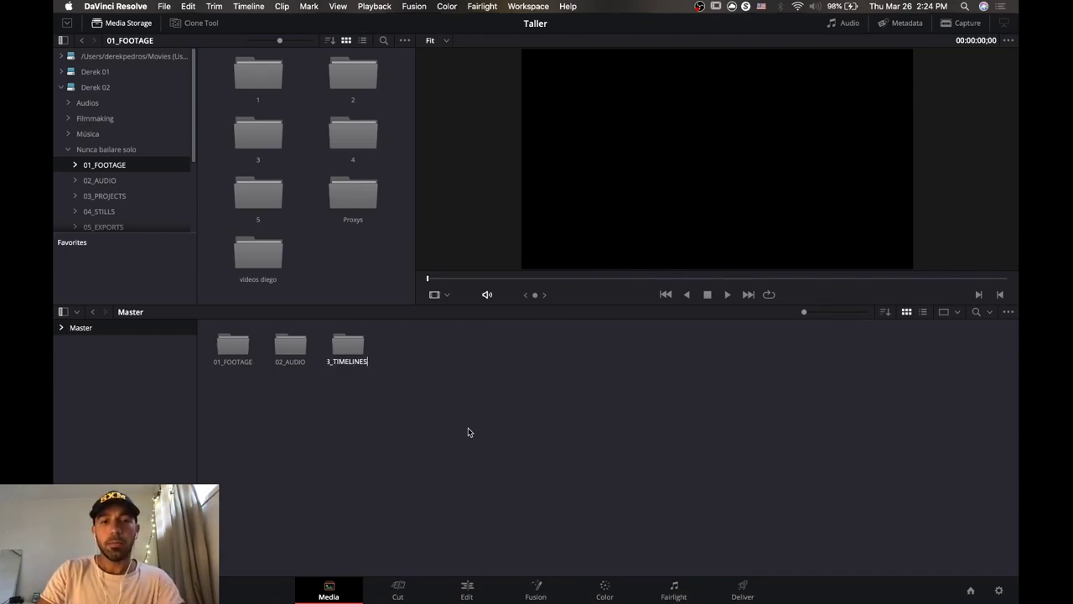
{"action": "key", "text": "Return"}
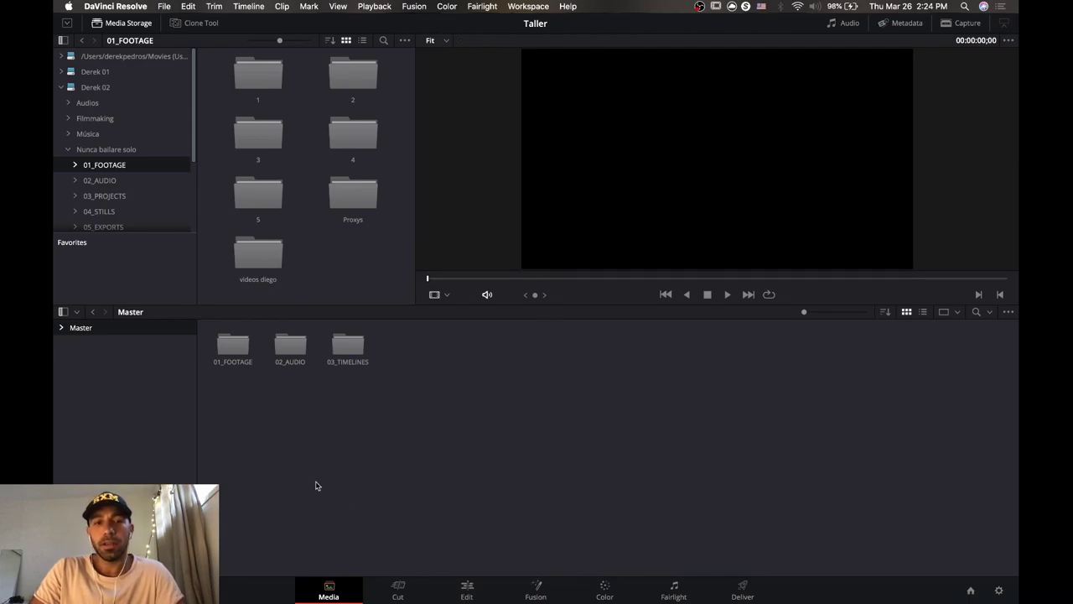
Open bin 1 within the 01_FOOTAGE bin and scrub through the clip DSCF5001.MOV in the viewer.
{"action": "double_click", "coordinate": [239, 344]}
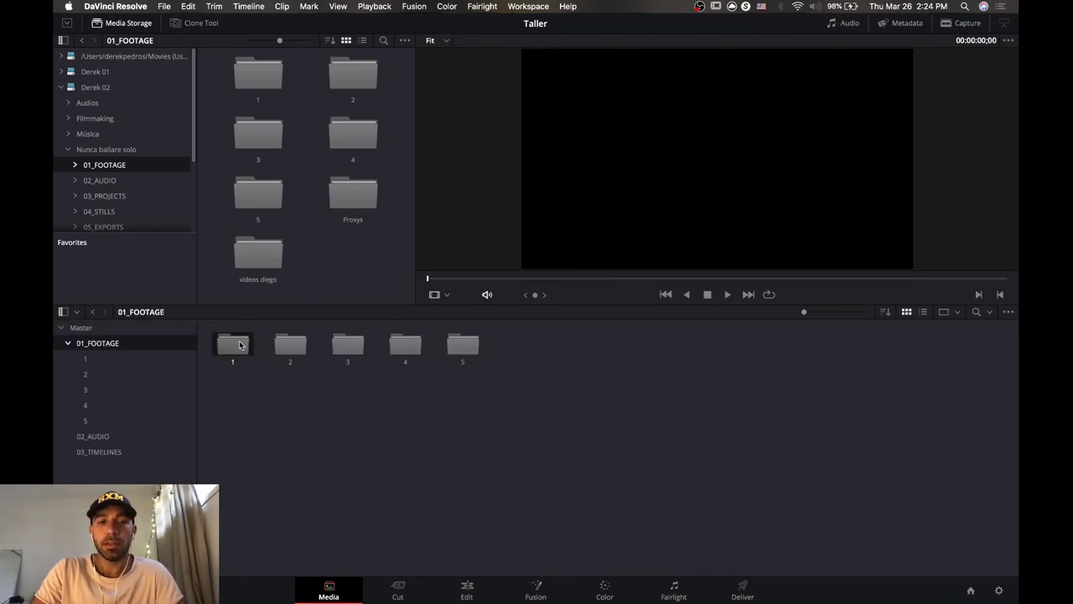
{"action": "double_click", "coordinate": [239, 344]}
{"action": "left_click", "coordinate": [340, 346]}
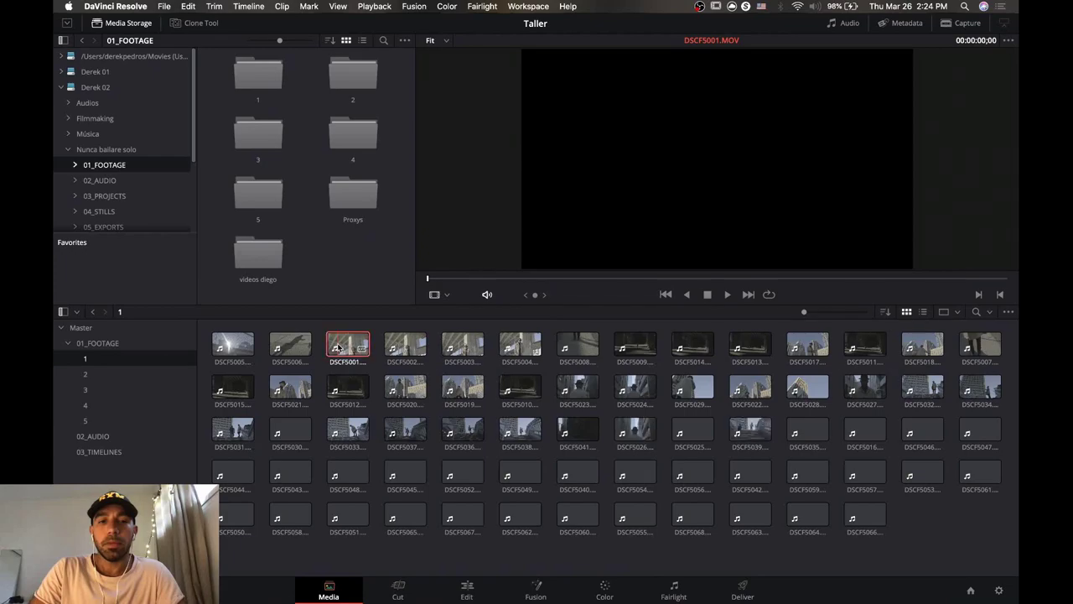
{"action": "left_click_drag", "start_coordinate": [547, 281], "coordinate": [682, 289]}
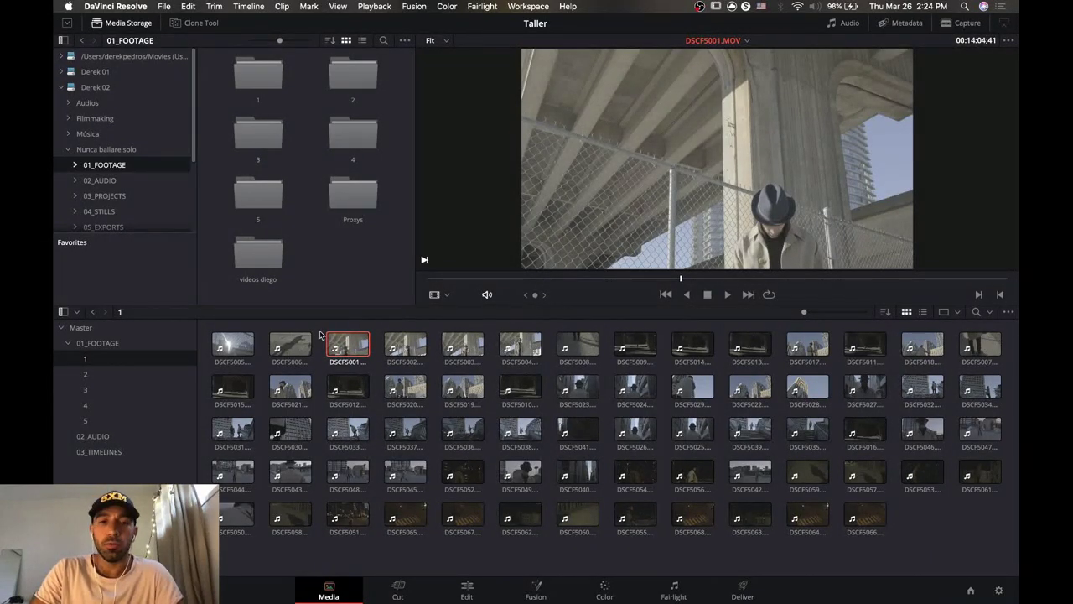
Hide the media storage browser on the Media page and show the media pool on the Edit page.
{"action": "left_click", "coordinate": [130, 24]}
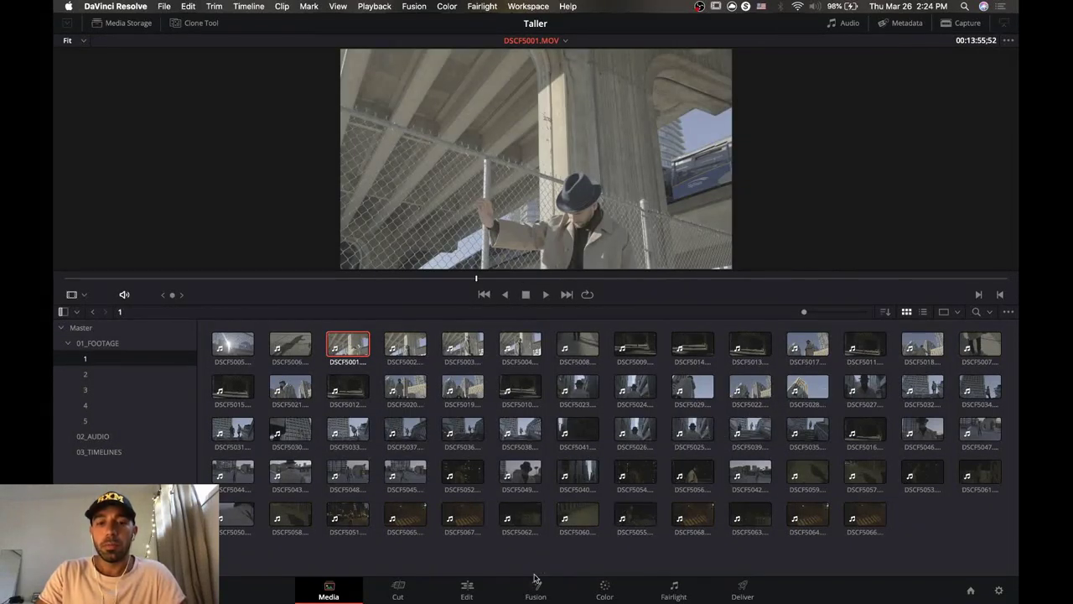
{"action": "left_click", "coordinate": [467, 588]}
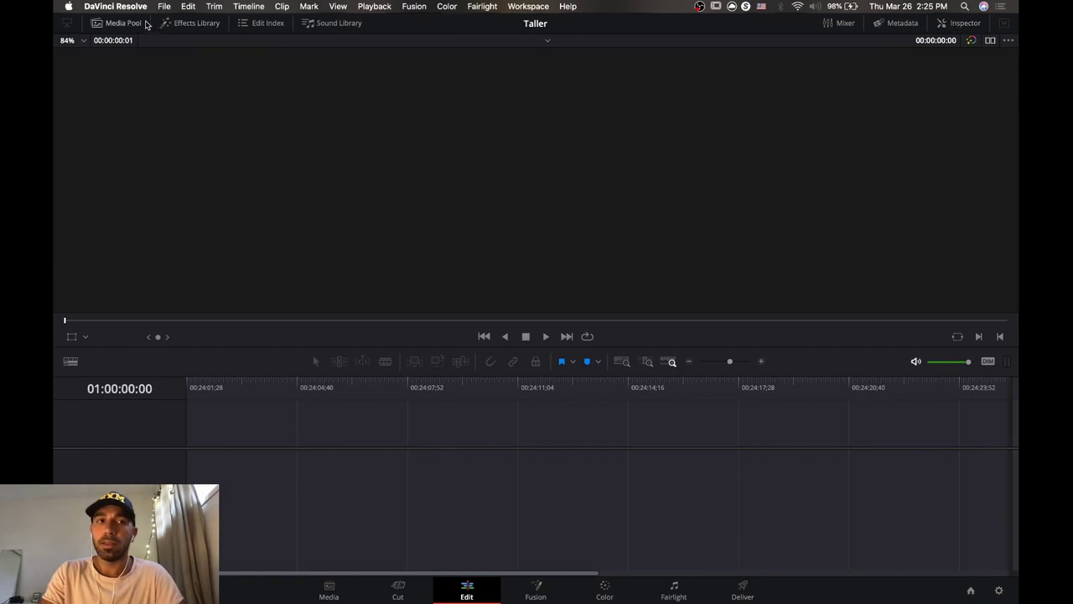
{"action": "left_click", "coordinate": [136, 25]}
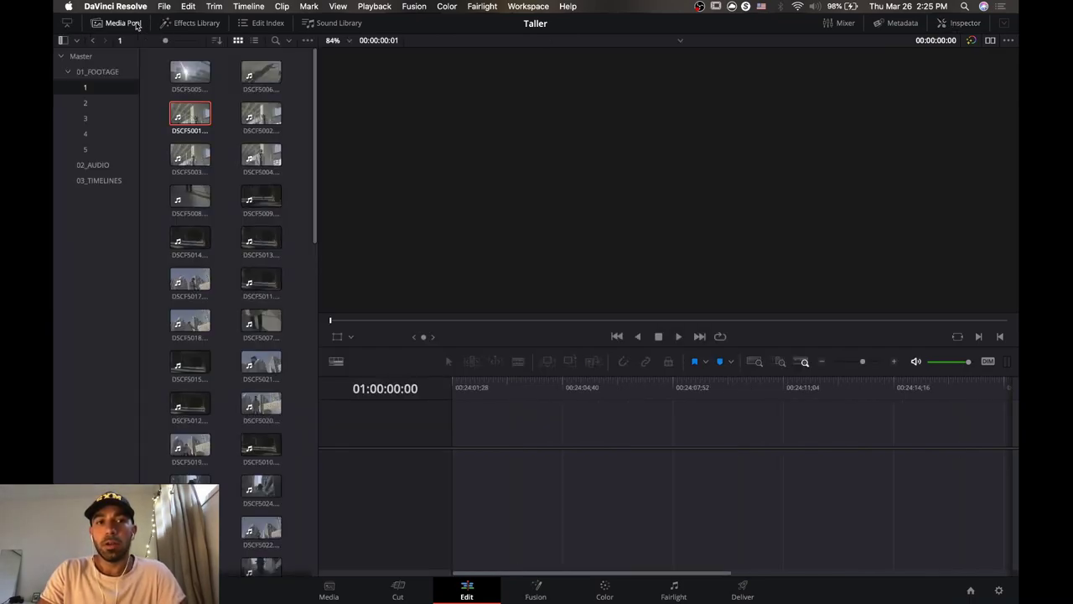
Hide the media pool and briefly show the effects library, edit index, sound library and inspector to examine each one.
{"action": "left_click", "coordinate": [137, 25]}
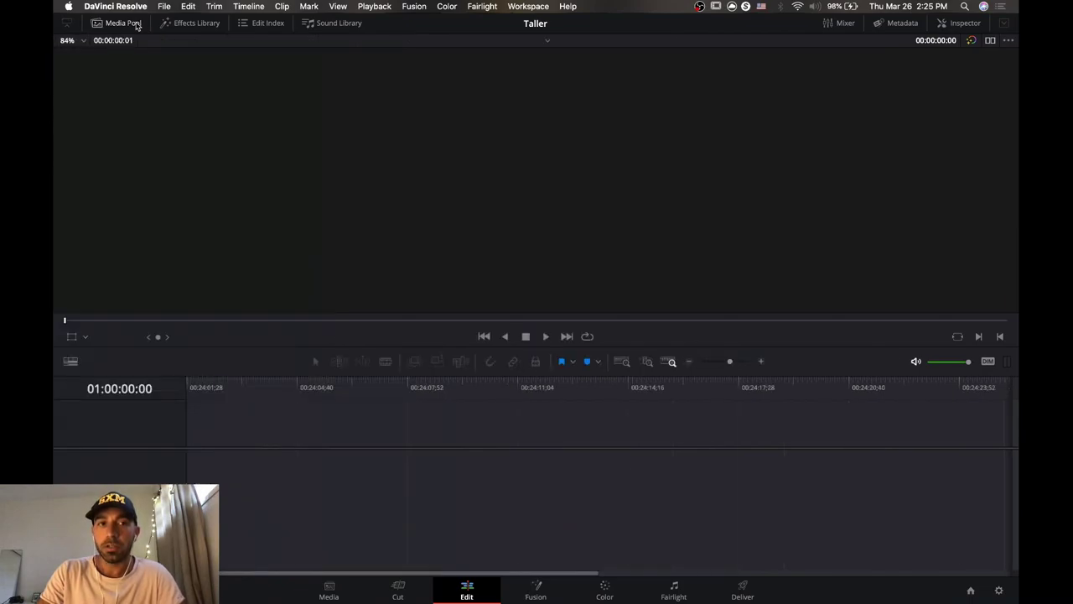
{"action": "left_click", "coordinate": [188, 26]}
{"action": "left_click", "coordinate": [188, 25]}
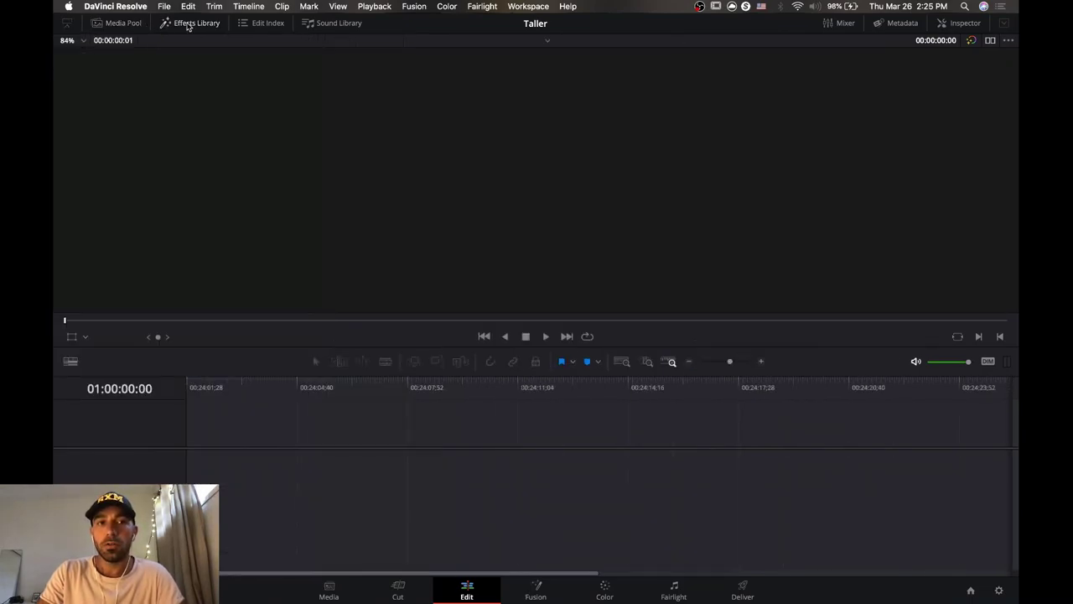
{"action": "left_click", "coordinate": [254, 25]}
{"action": "left_click", "coordinate": [254, 26]}
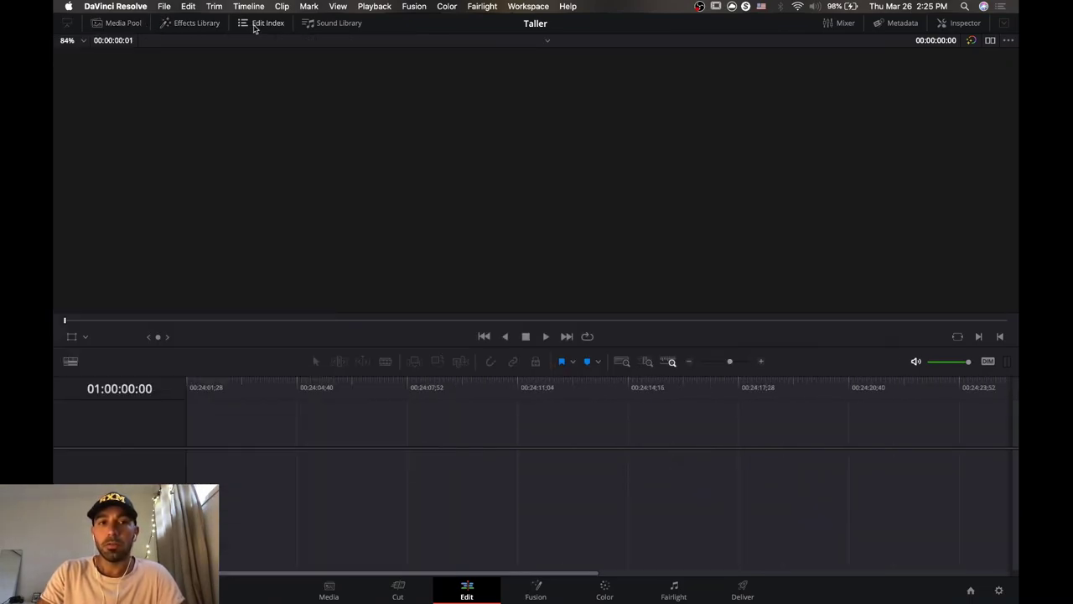
{"action": "left_click", "coordinate": [325, 25]}
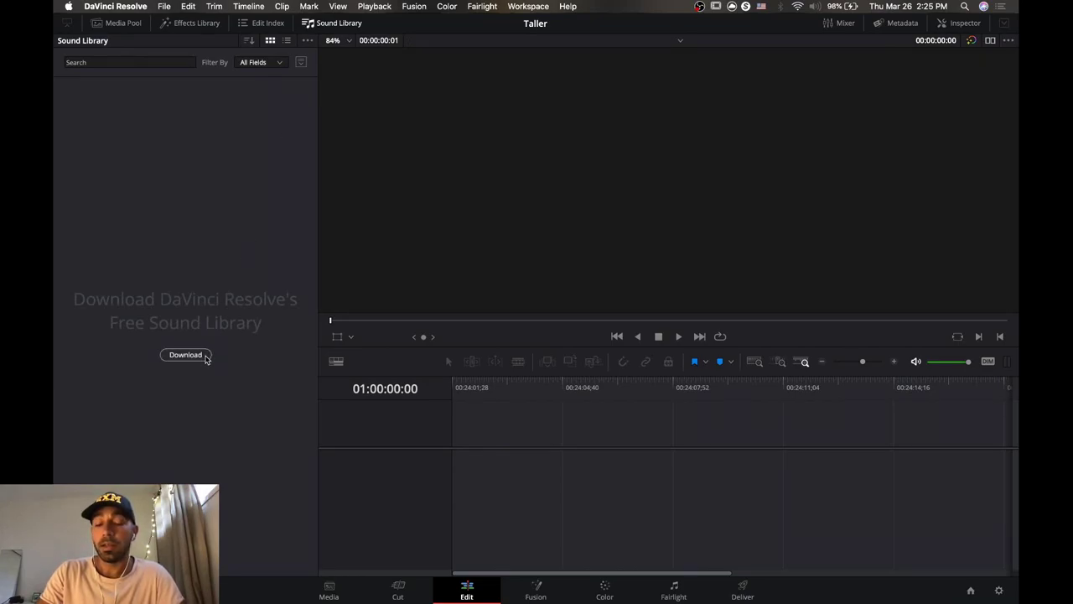
{"action": "left_click", "coordinate": [330, 25]}
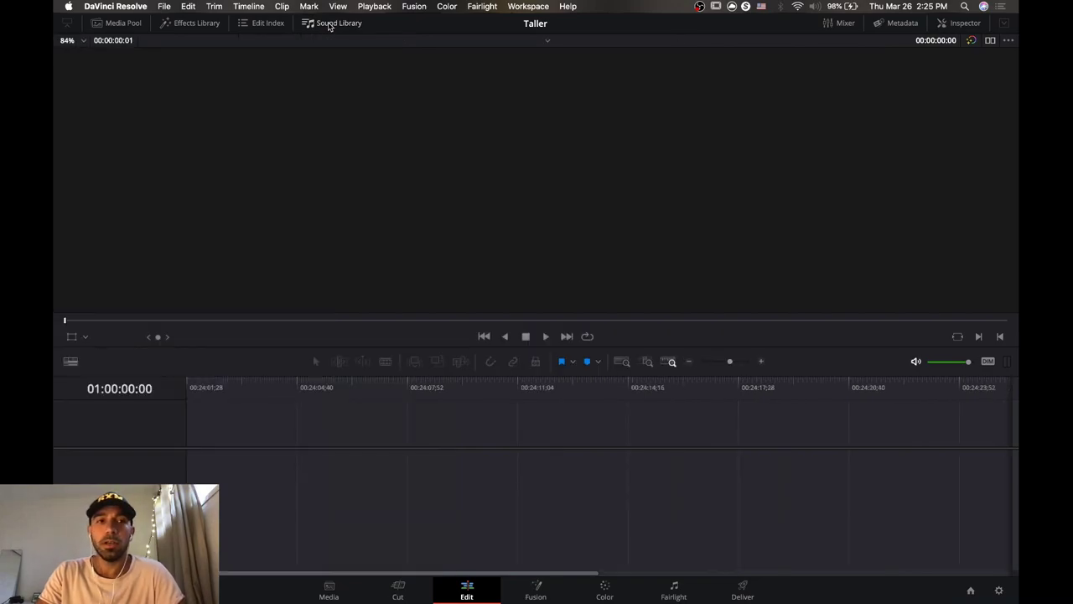
{"action": "left_click", "coordinate": [960, 25]}
{"action": "left_click", "coordinate": [961, 25]}
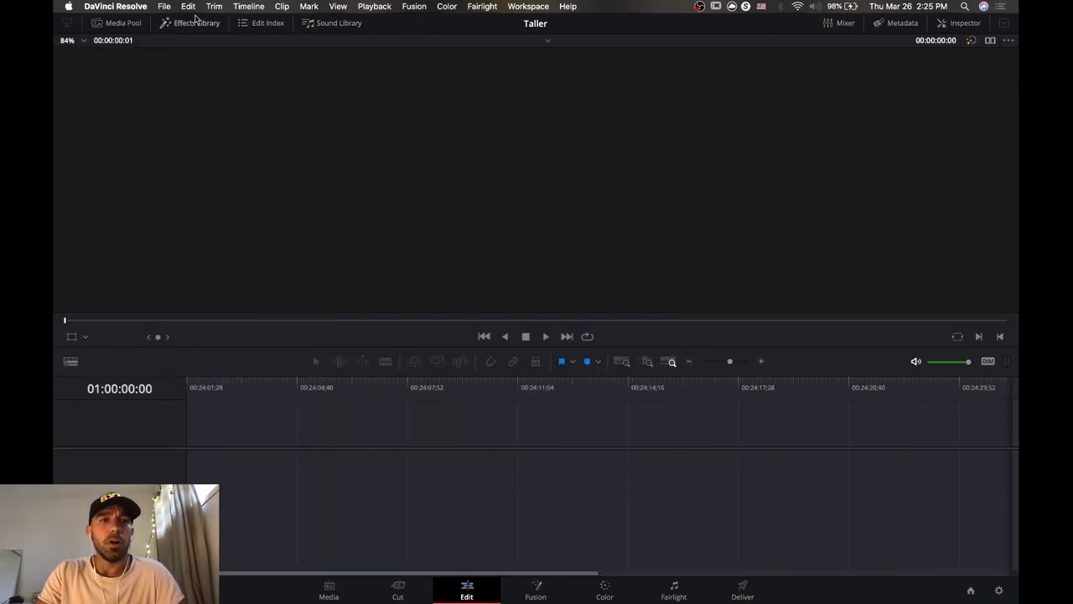
Create a timeline from all the clips in footage bin 1 and move it into the 03_TIMELINES bin.
{"action": "left_click", "coordinate": [122, 25]}
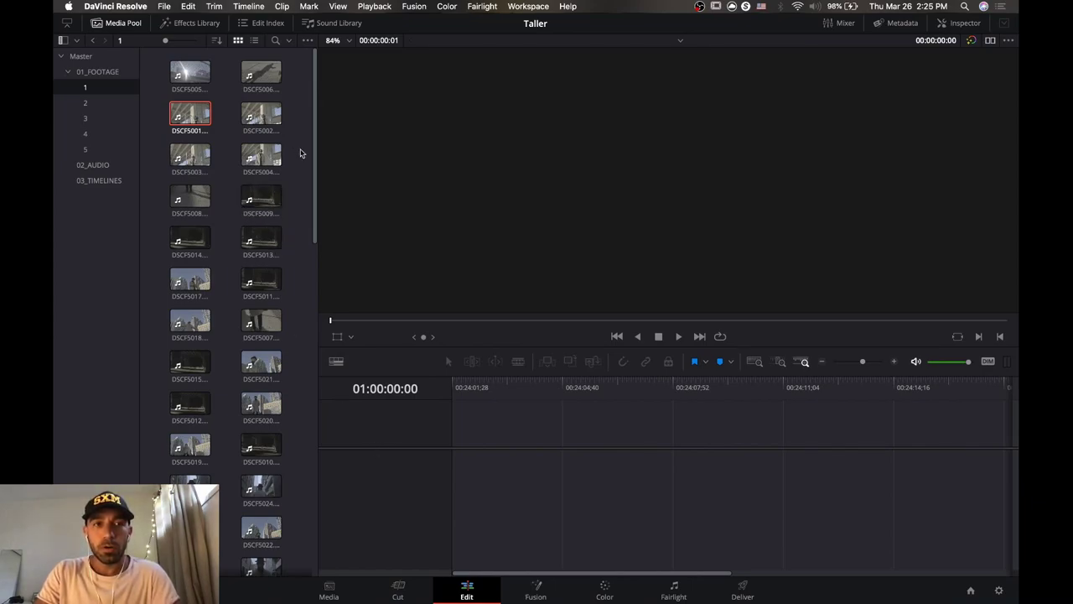
{"action": "left_click", "coordinate": [265, 117]}
{"action": "key", "text": "super+a"}
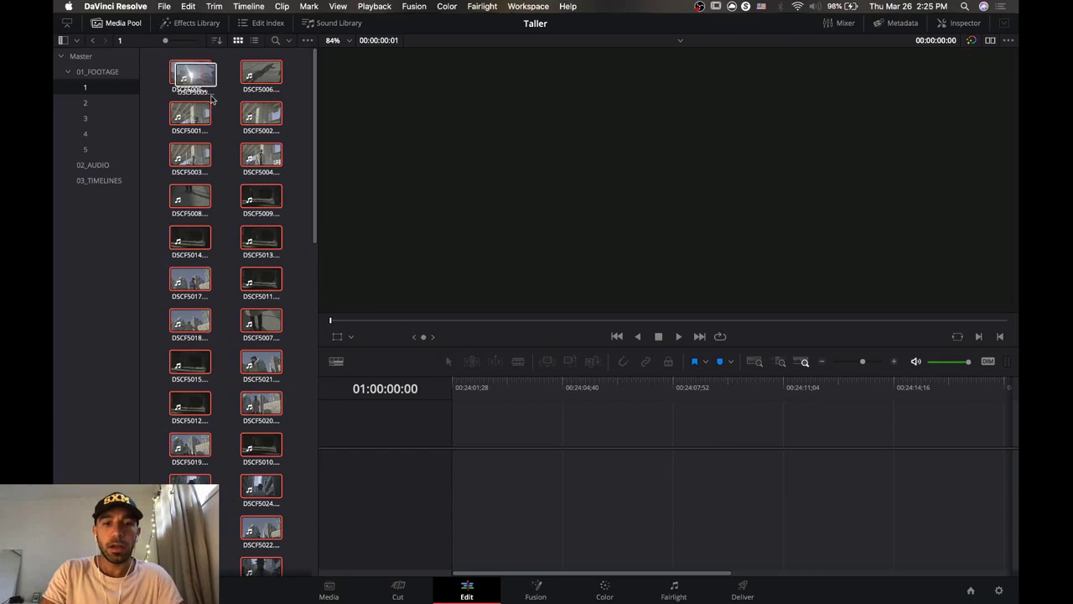
{"action": "left_click_drag", "start_coordinate": [195, 77], "coordinate": [499, 470]}
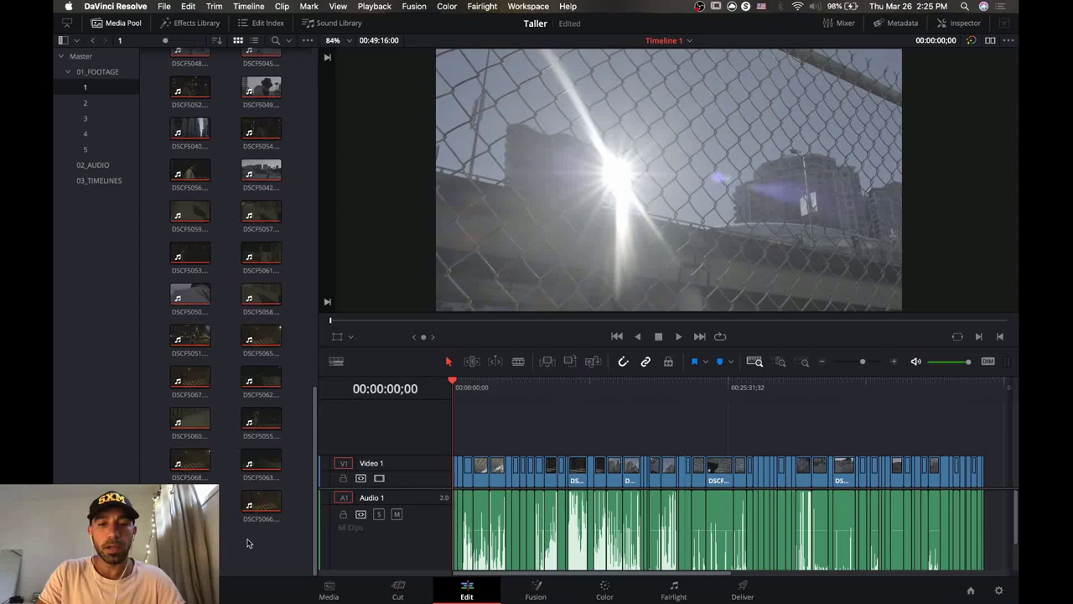
{"action": "left_click_drag", "start_coordinate": [190, 536], "coordinate": [109, 181]}
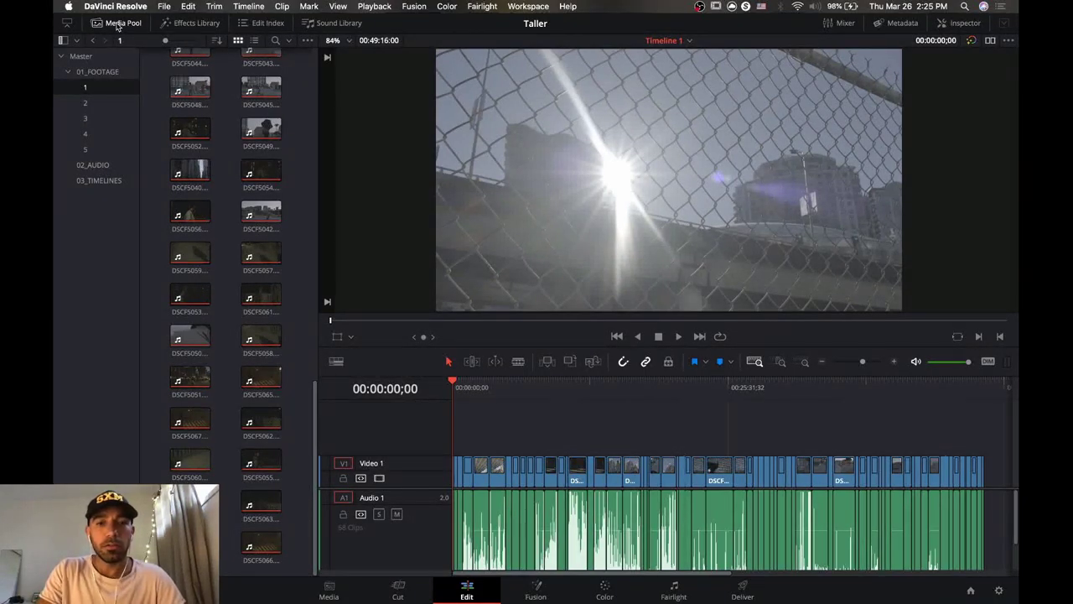
Hide the media pool and increase the height of the Video 1 track with the whole timeline in view.
{"action": "left_click", "coordinate": [118, 25]}
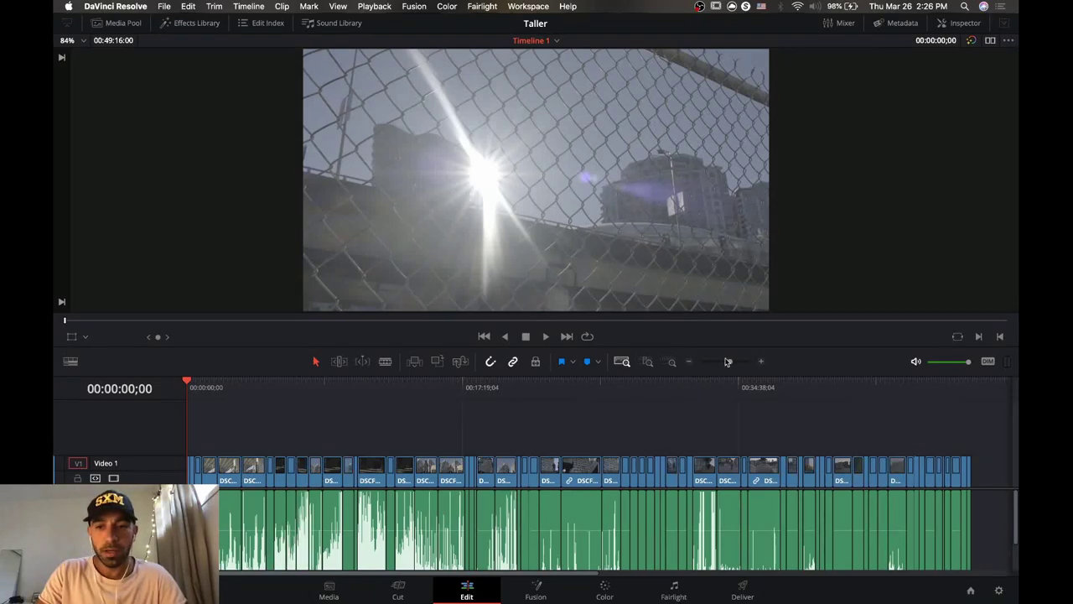
{"action": "left_click_drag", "start_coordinate": [727, 362], "coordinate": [706, 364]}
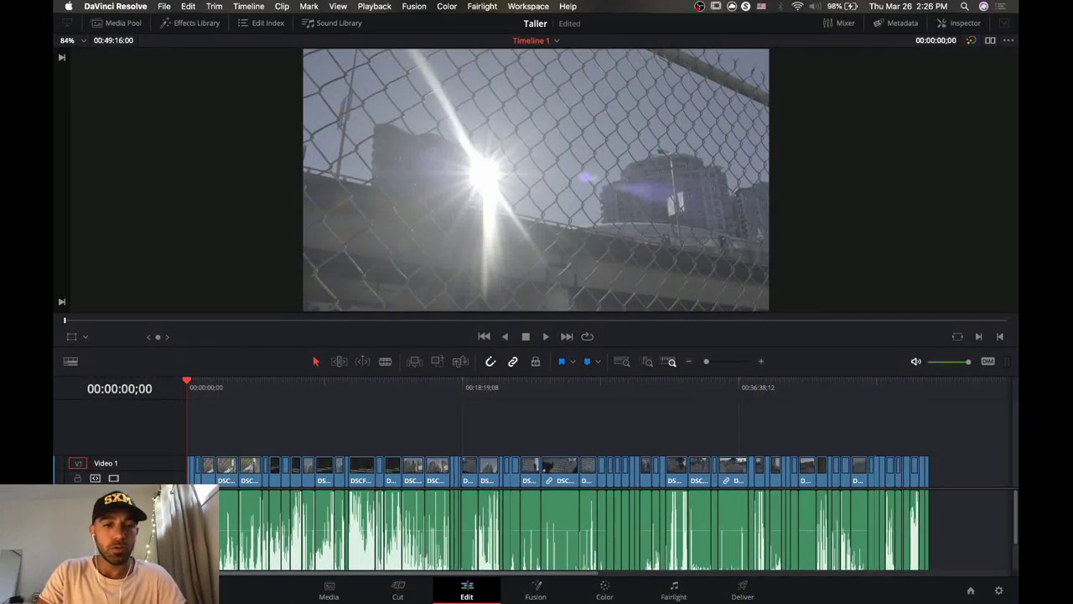
{"action": "scroll", "coordinate": [537, 511], "scroll_direction": "up", "scroll_amount": 3}
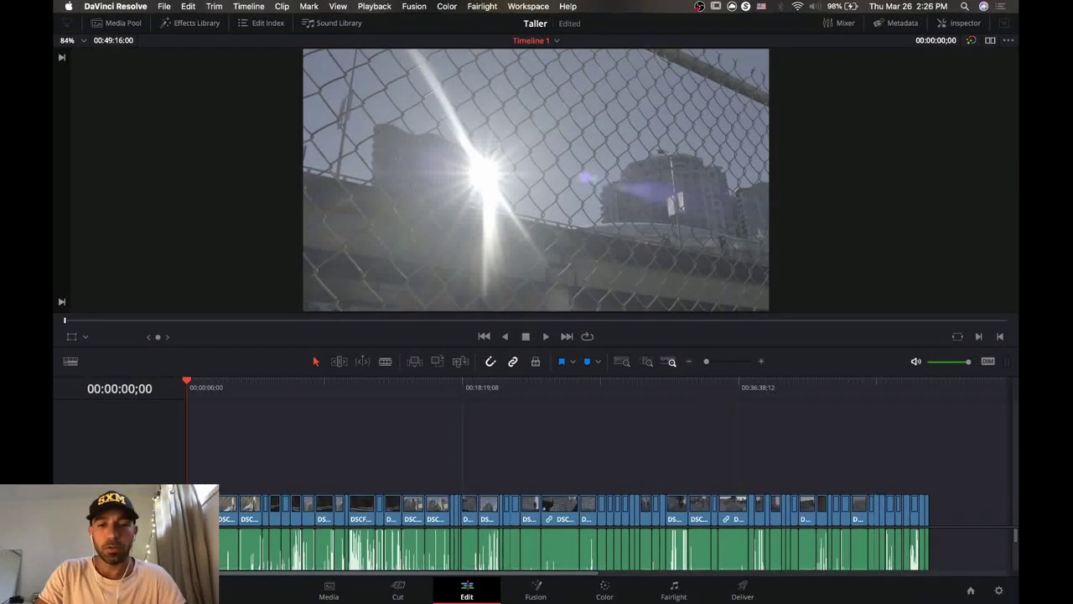
{"action": "left_click_drag", "start_coordinate": [167, 495], "coordinate": [168, 468]}
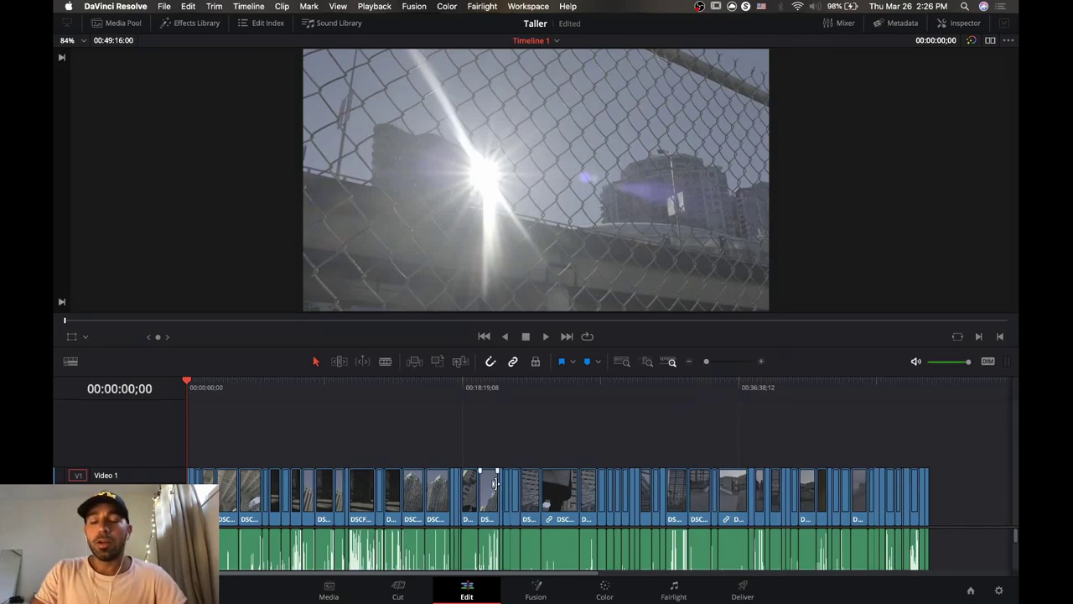
Scrub back and forth through Timeline 1 to review the footage from the different locations.
{"action": "left_click_drag", "start_coordinate": [343, 385], "coordinate": [864, 393]}
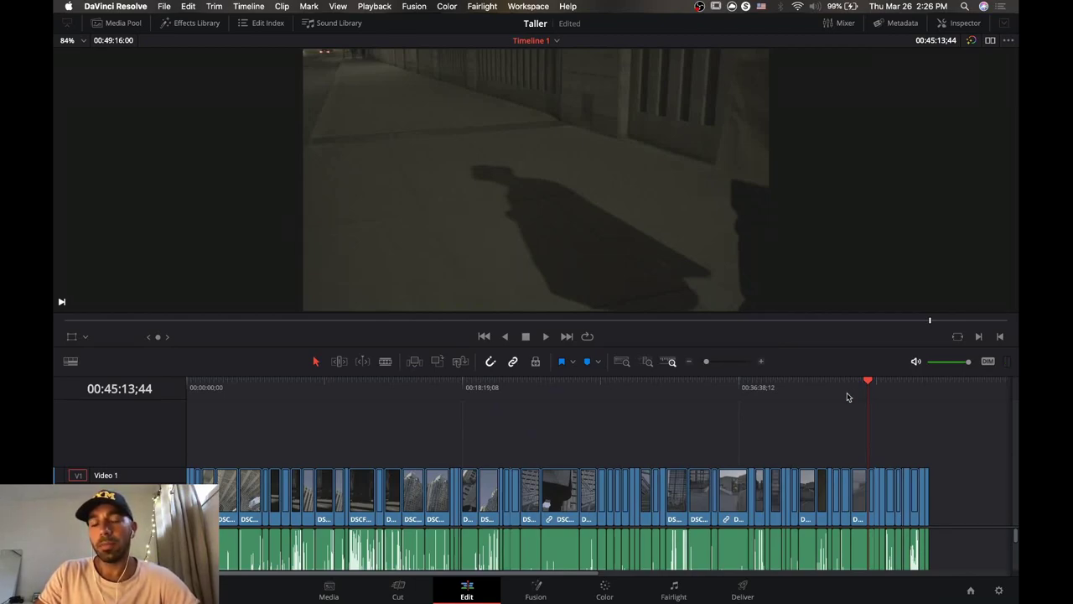
{"action": "left_click_drag", "start_coordinate": [847, 397], "coordinate": [433, 391]}
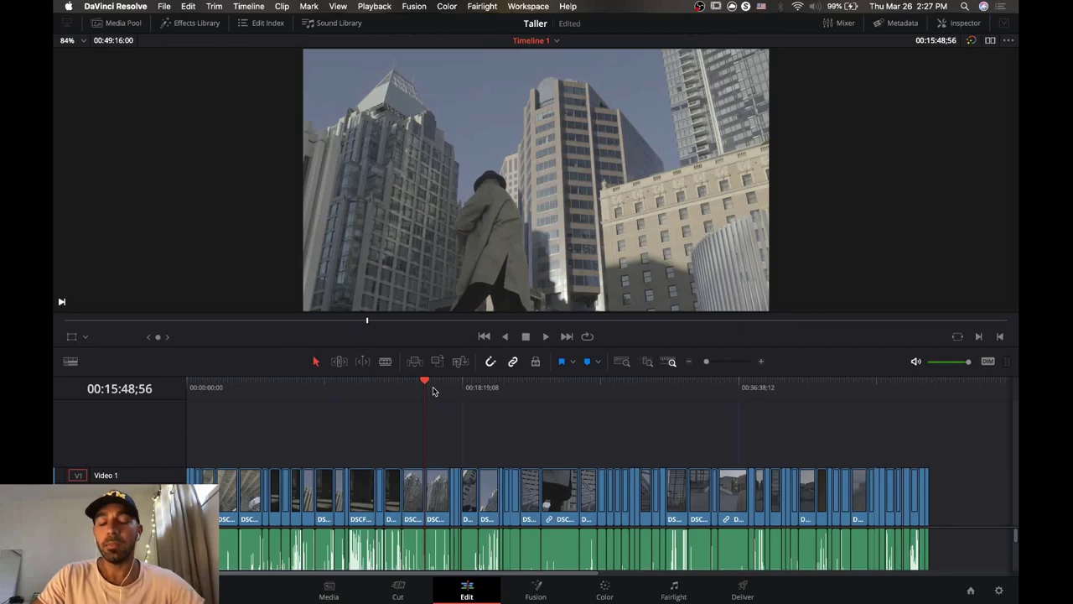
{"action": "left_click_drag", "start_coordinate": [433, 391], "coordinate": [683, 419]}
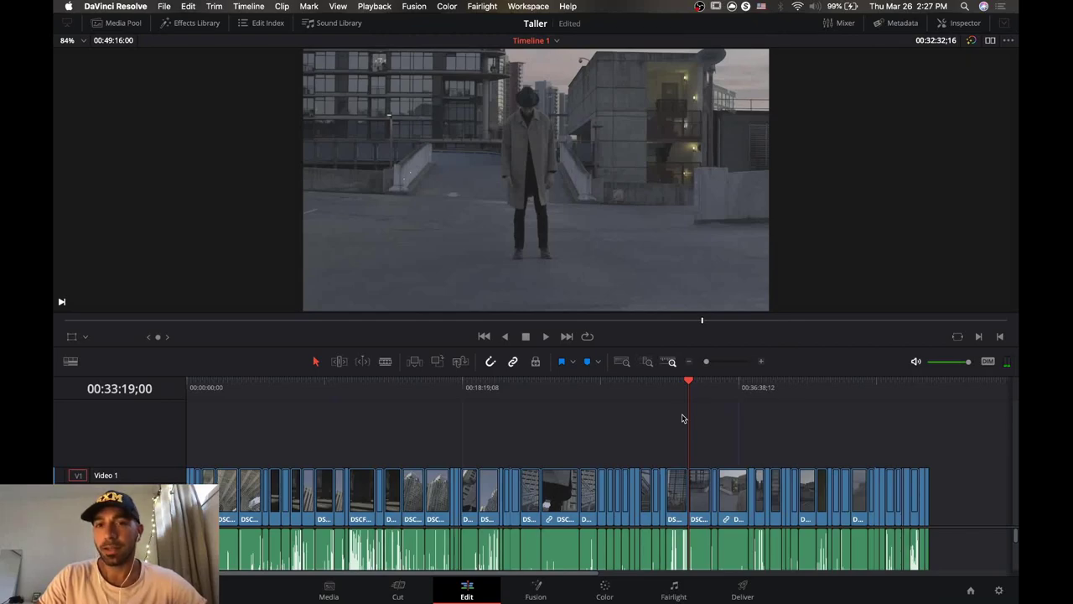
{"action": "left_click_drag", "start_coordinate": [683, 418], "coordinate": [745, 392]}
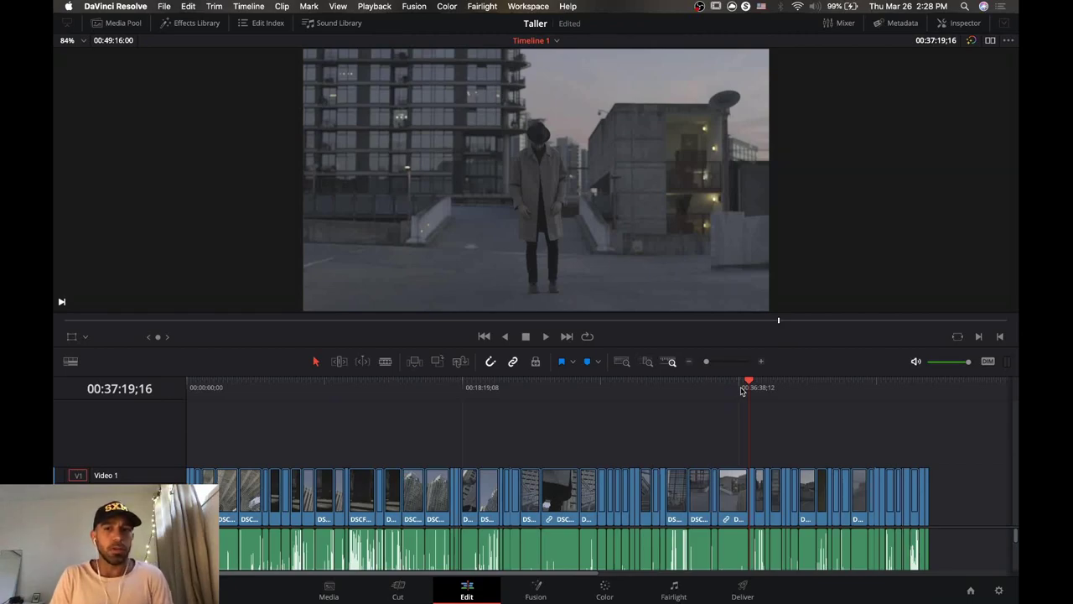
{"action": "left_click_drag", "start_coordinate": [742, 390], "coordinate": [606, 392]}
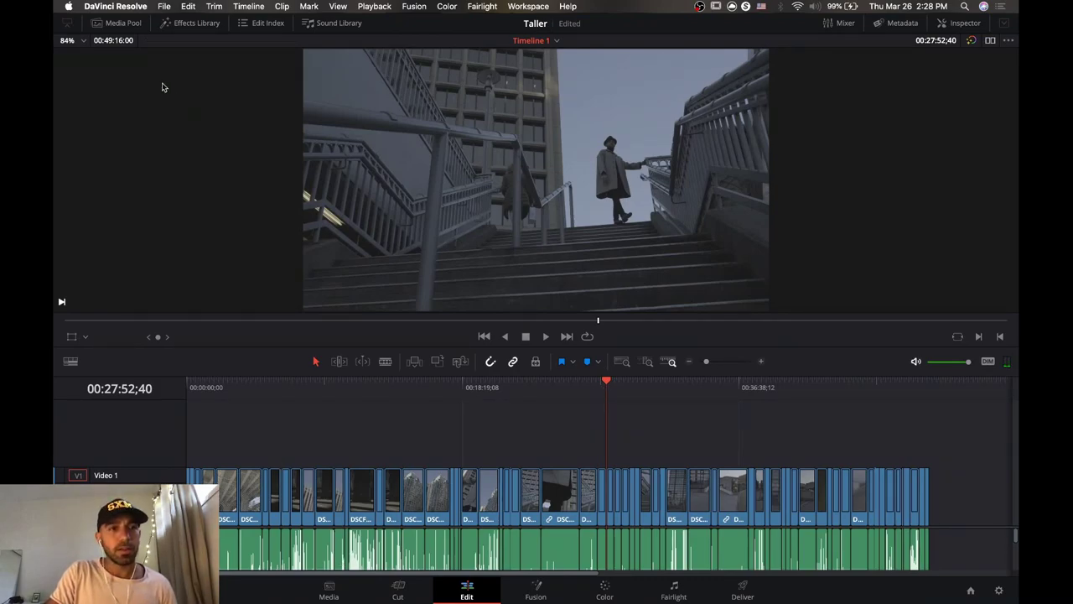
Make six copies of Timeline 1 in the 03_TIMELINES bin.
{"action": "left_click", "coordinate": [118, 23]}
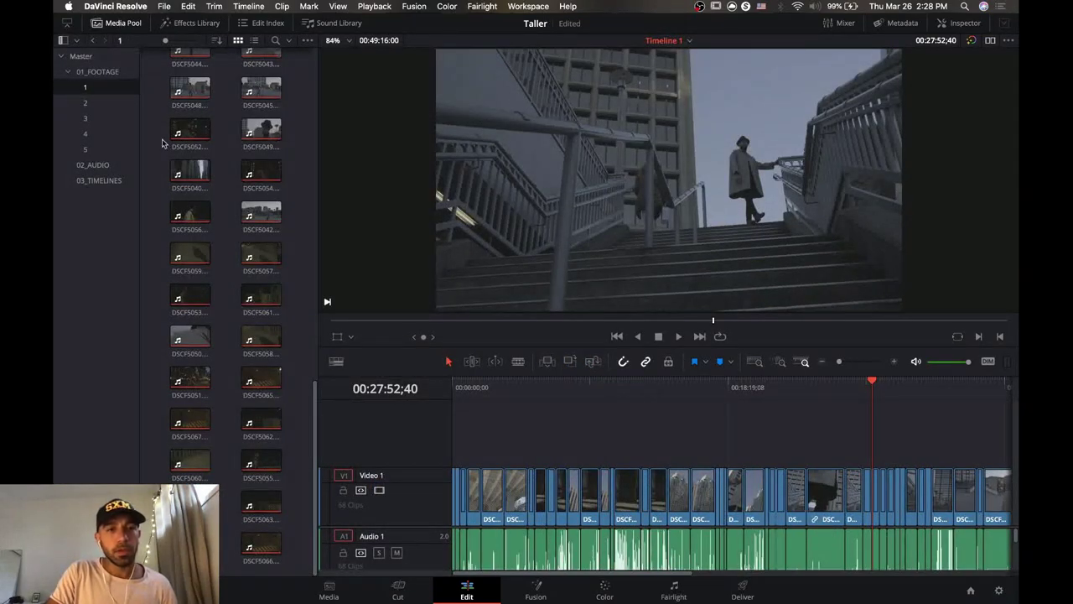
{"action": "left_click", "coordinate": [100, 181]}
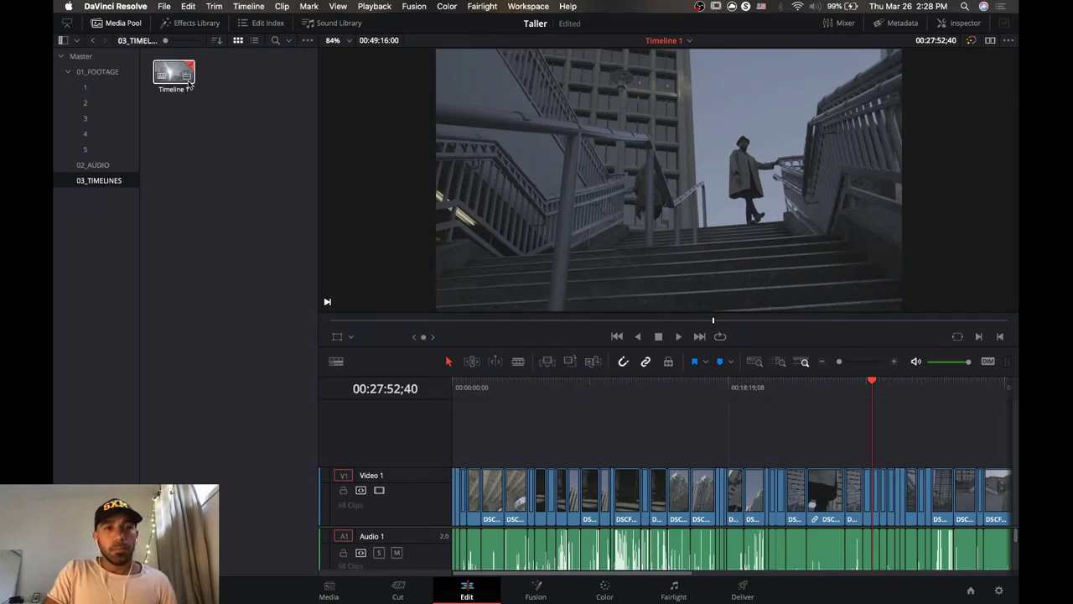
{"action": "left_click", "coordinate": [184, 81]}
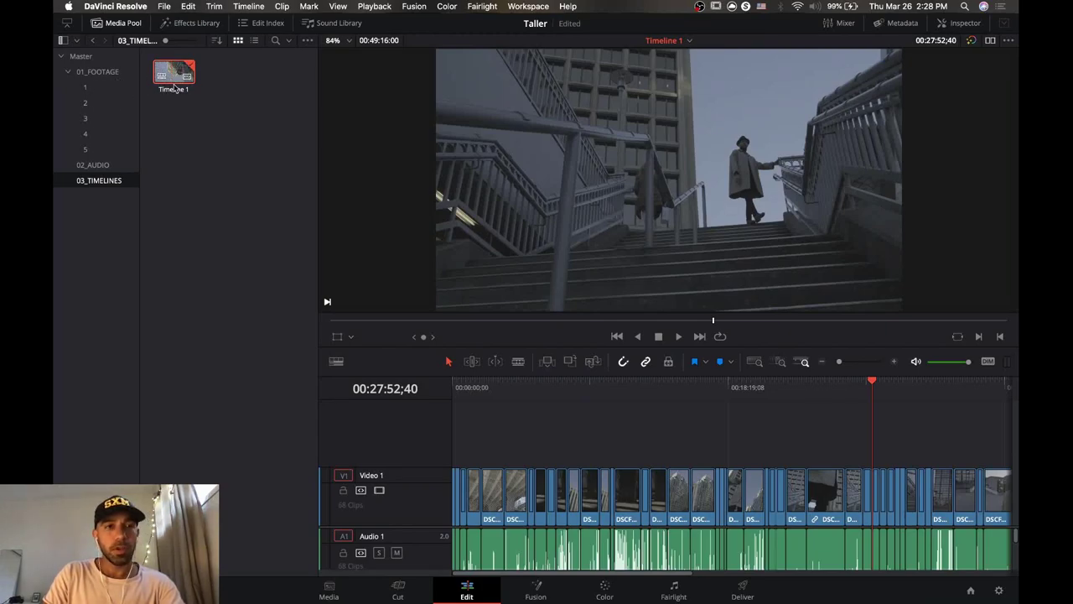
{"action": "key", "text": "super+v"}
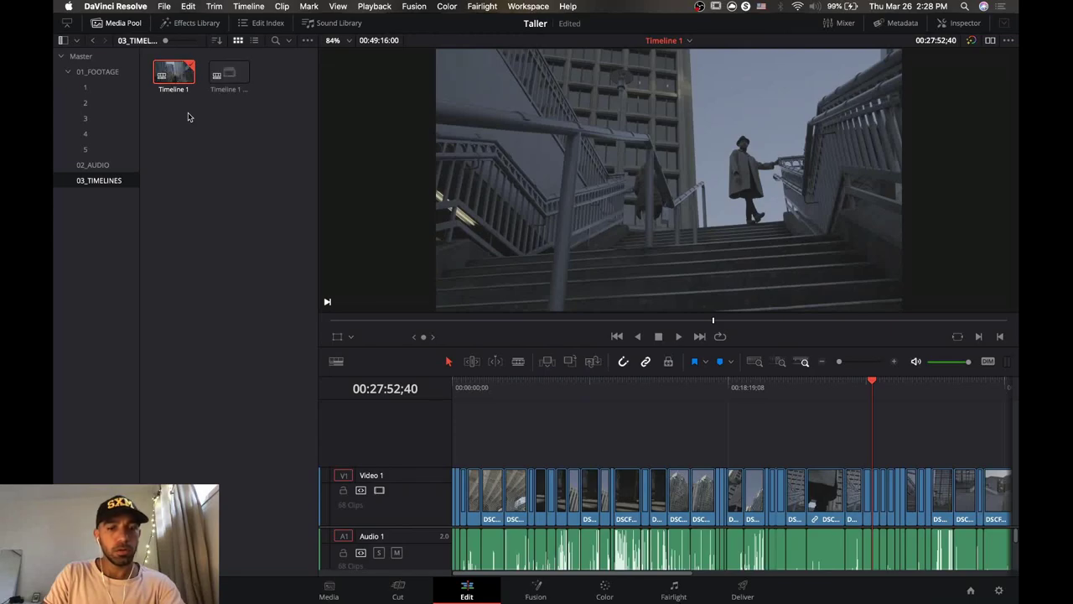
{"action": "key", "text": "super+v"}
{"action": "key", "text": "super+v"}
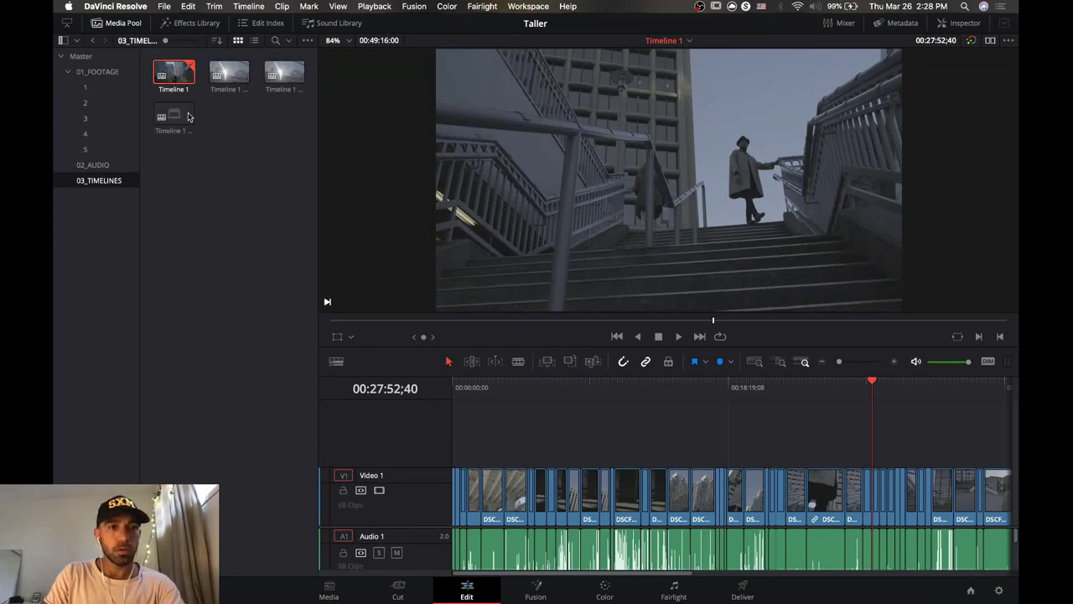
{"action": "key", "text": "super+v"}
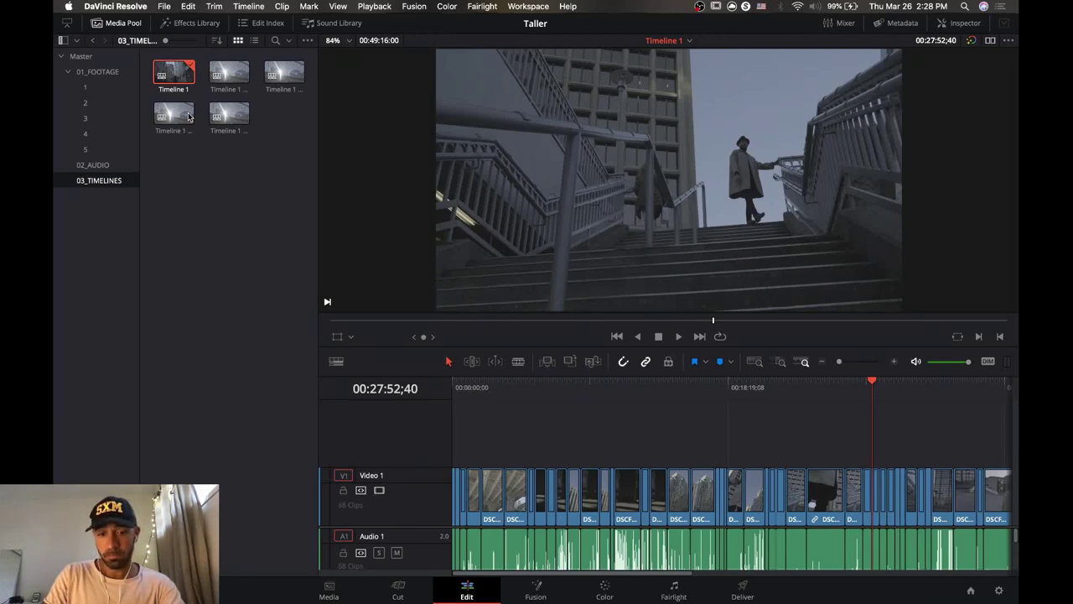
{"action": "key", "text": "super+v"}
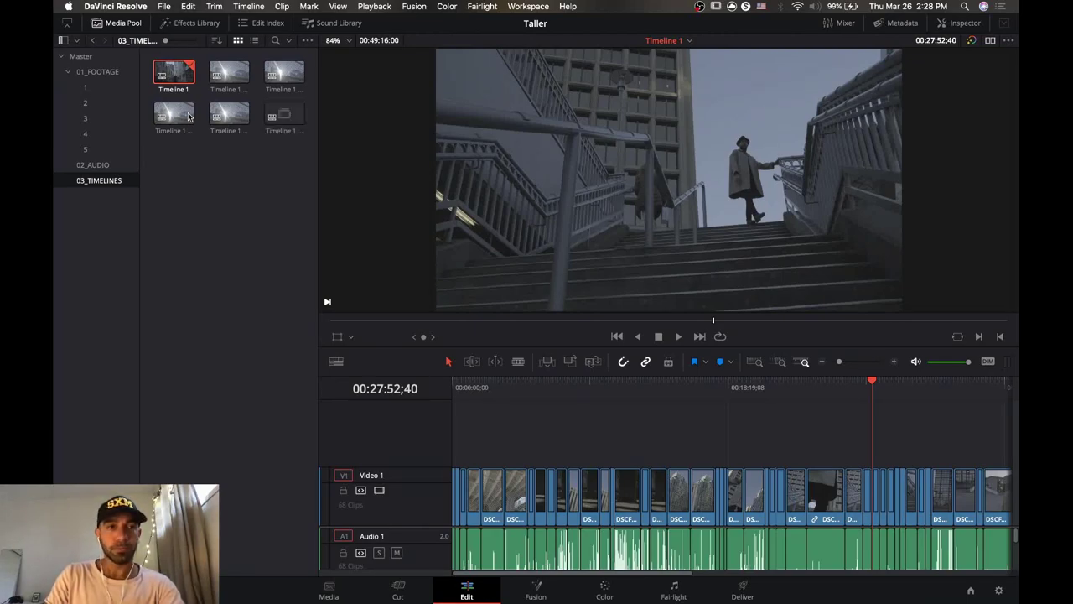
{"action": "key", "text": "super+v"}
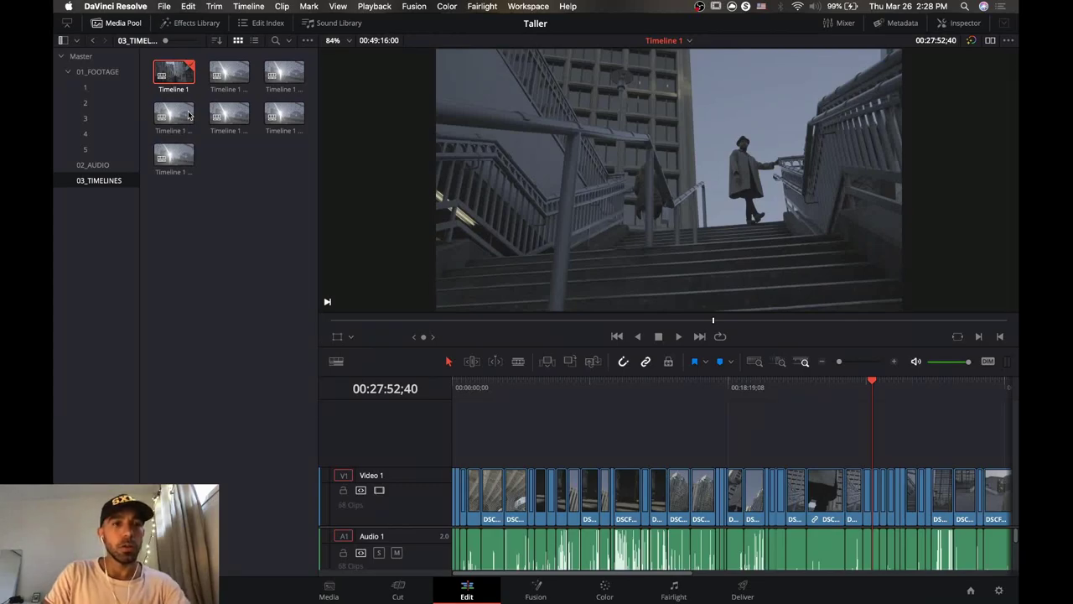
Rename the original Timeline 1 as MAIN.
{"action": "left_click", "coordinate": [182, 93]}
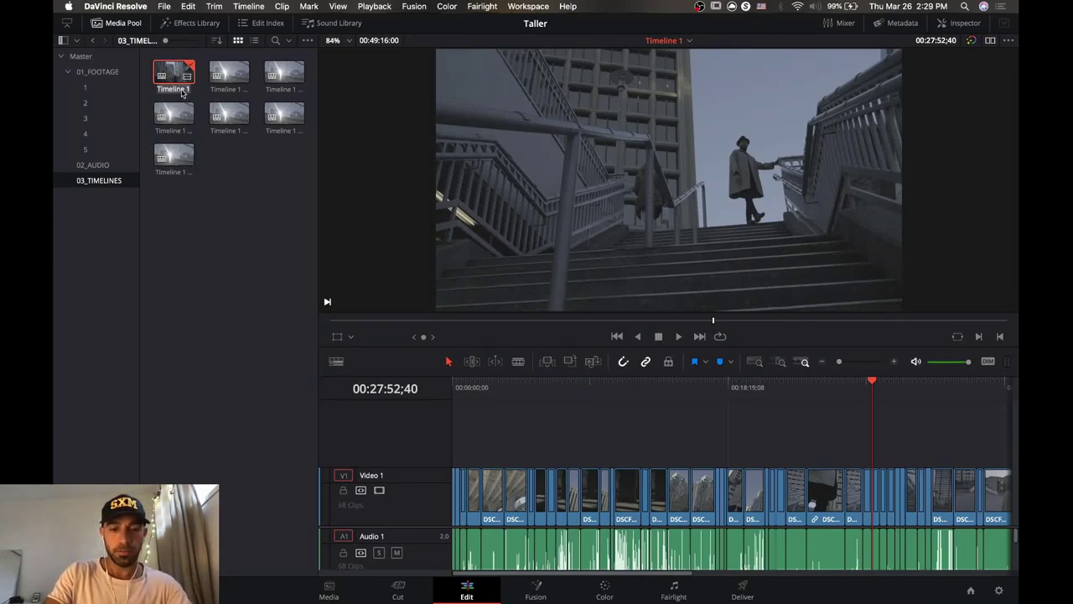
{"action": "type", "text": "MAIN"}
{"action": "left_click", "coordinate": [226, 171]}
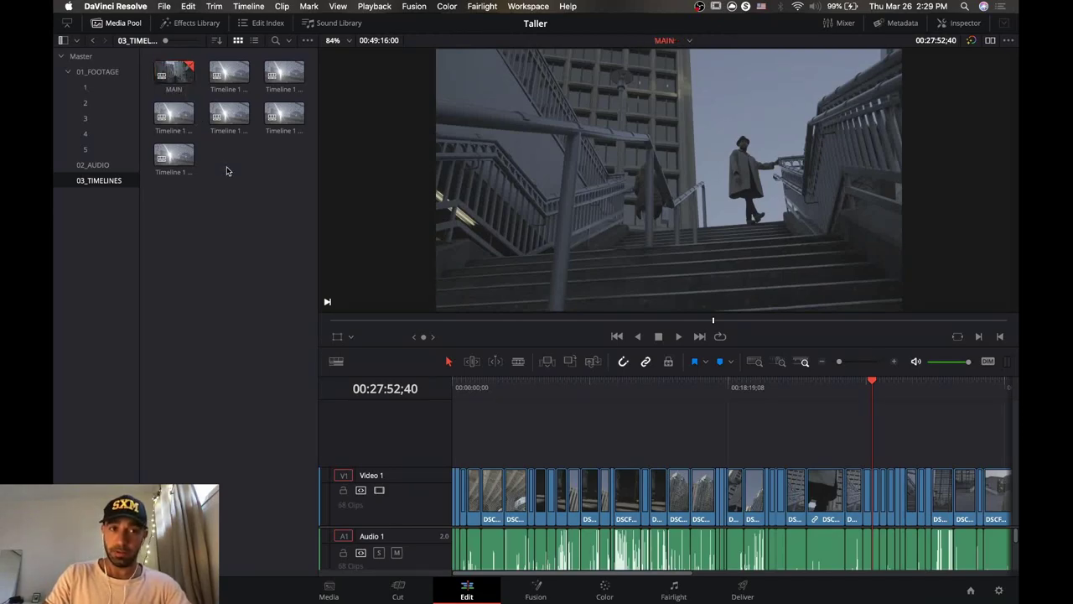
Rename the first timeline copy, next to MAIN, as SELECTS.
{"action": "left_click", "coordinate": [233, 95]}
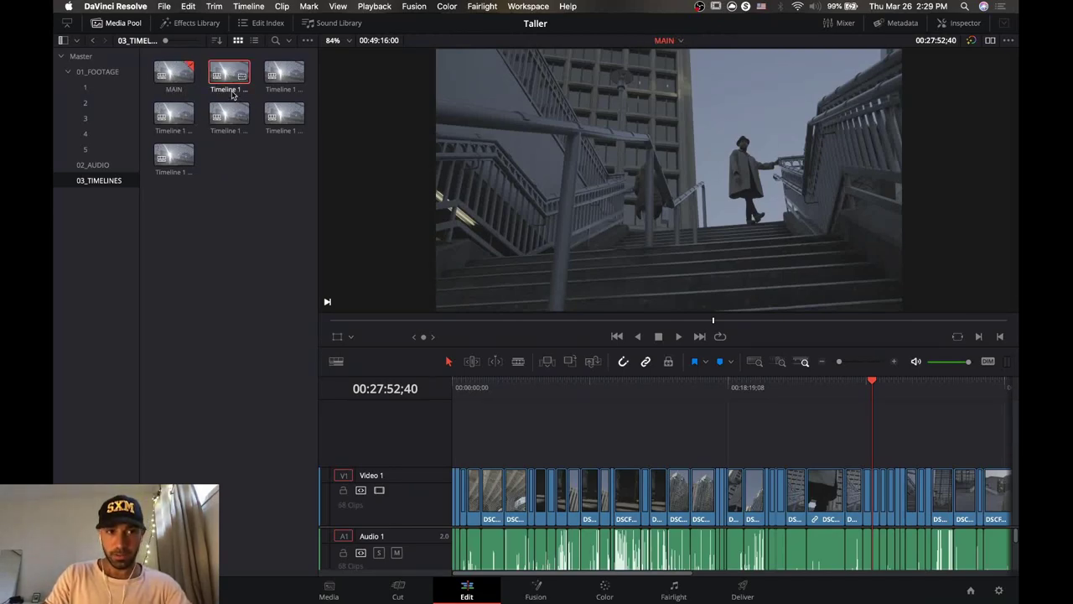
{"action": "left_click", "coordinate": [233, 94]}
{"action": "type", "text": "SE"}
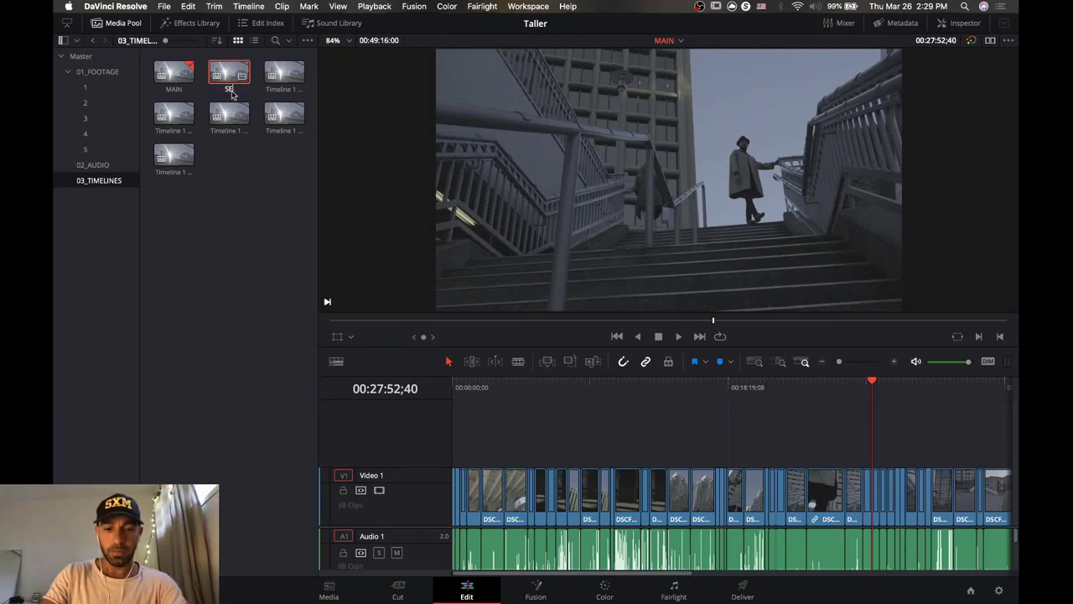
{"action": "type", "text": "LECTS"}
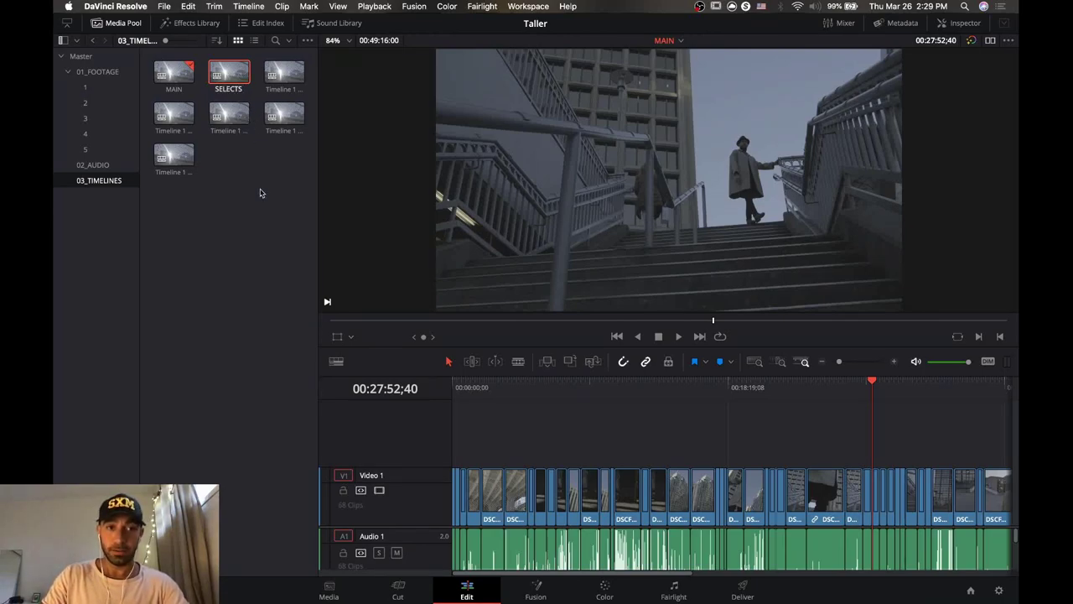
{"action": "left_click", "coordinate": [262, 192]}
Rename the two timeline copies that follow SELECTS as 1 and 2.
{"action": "left_click", "coordinate": [286, 94]}
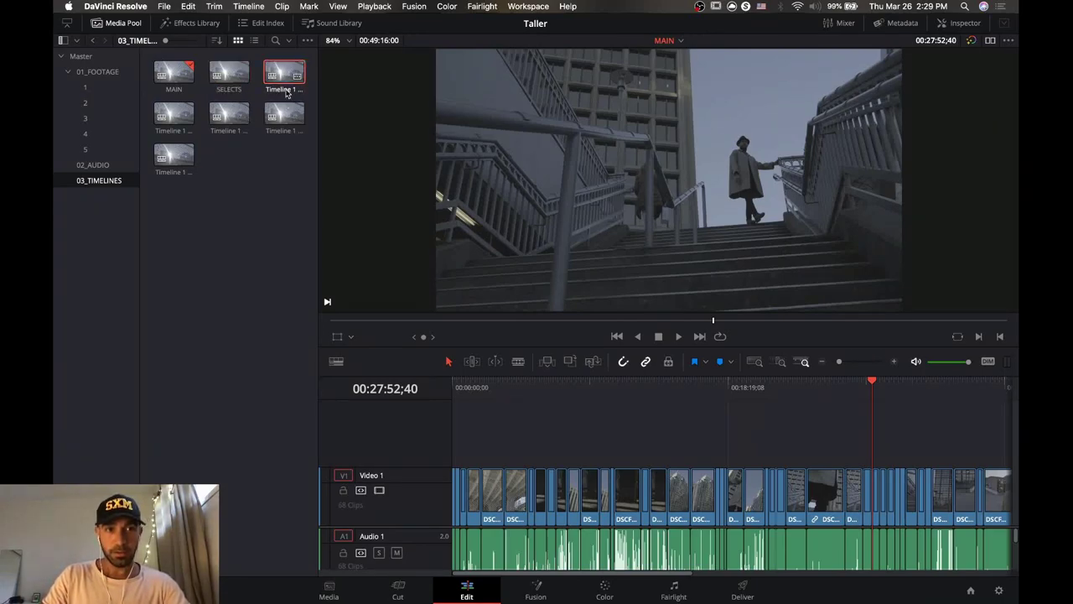
{"action": "left_click", "coordinate": [287, 89]}
{"action": "type", "text": "1"}
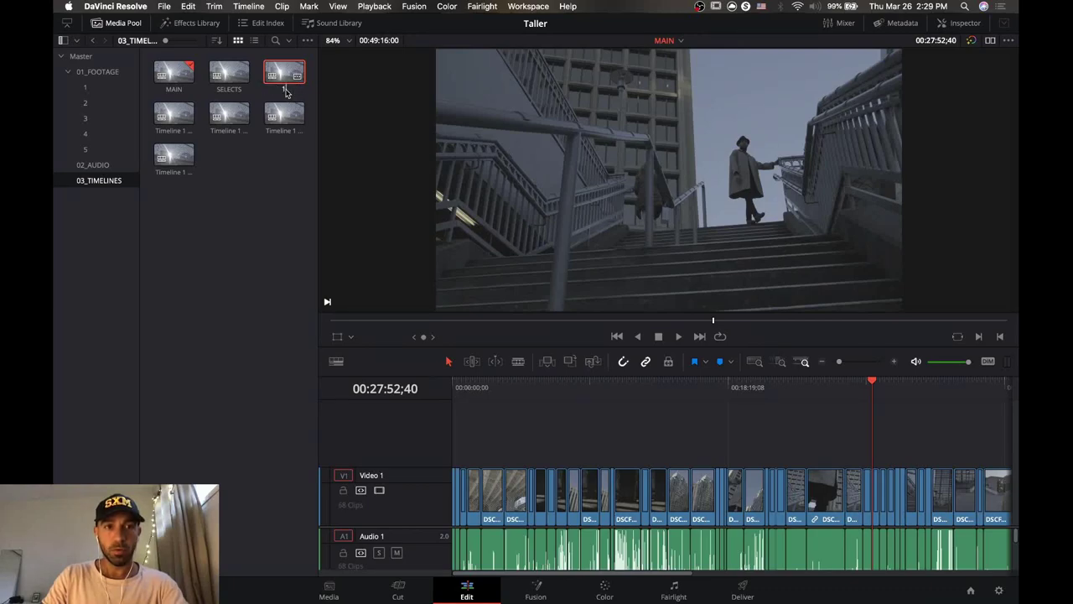
{"action": "left_click", "coordinate": [173, 118]}
{"action": "left_click", "coordinate": [174, 131]}
{"action": "type", "text": "2"}
{"action": "key", "text": "Return"}
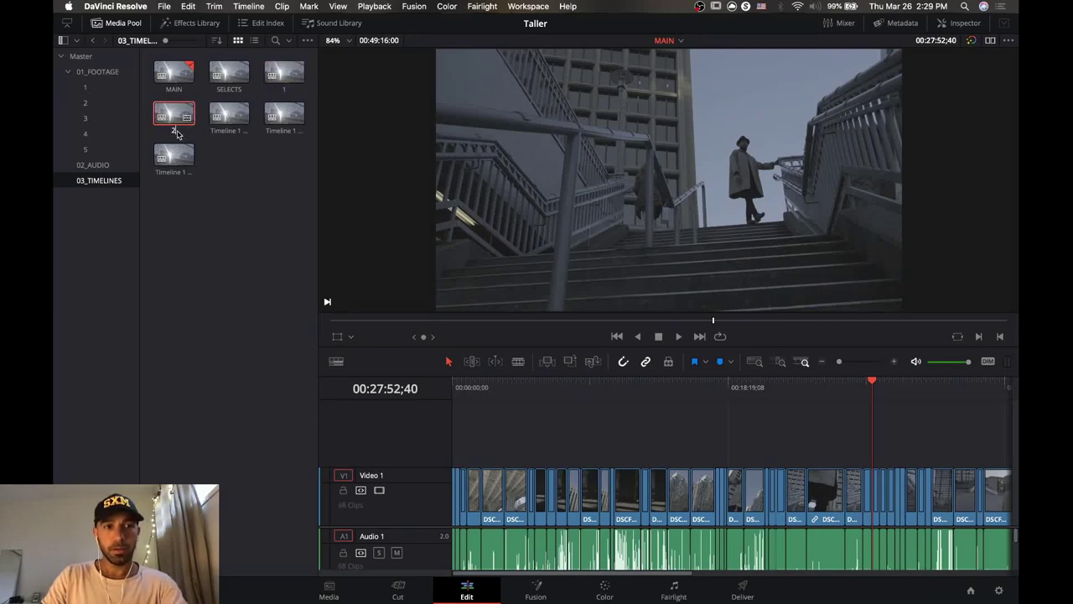
Rename the three remaining timeline copies in the 03_TIMELINES bin as 3, 4 and 5.
{"action": "left_click", "coordinate": [217, 134]}
{"action": "left_click", "coordinate": [217, 133]}
{"action": "type", "text": "3"}
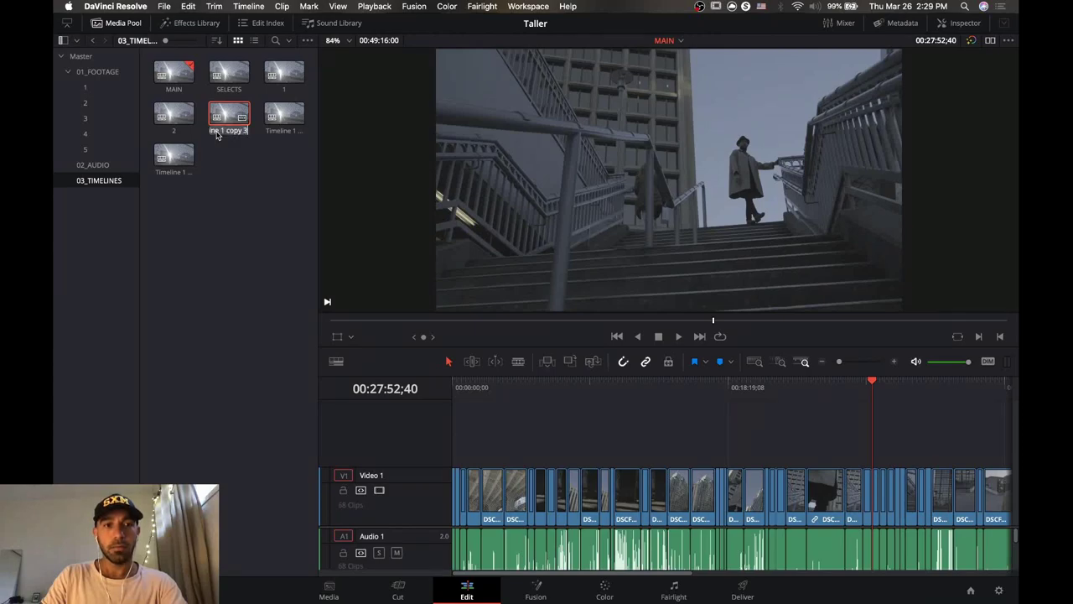
{"action": "key", "text": "Return"}
{"action": "left_click", "coordinate": [277, 134]}
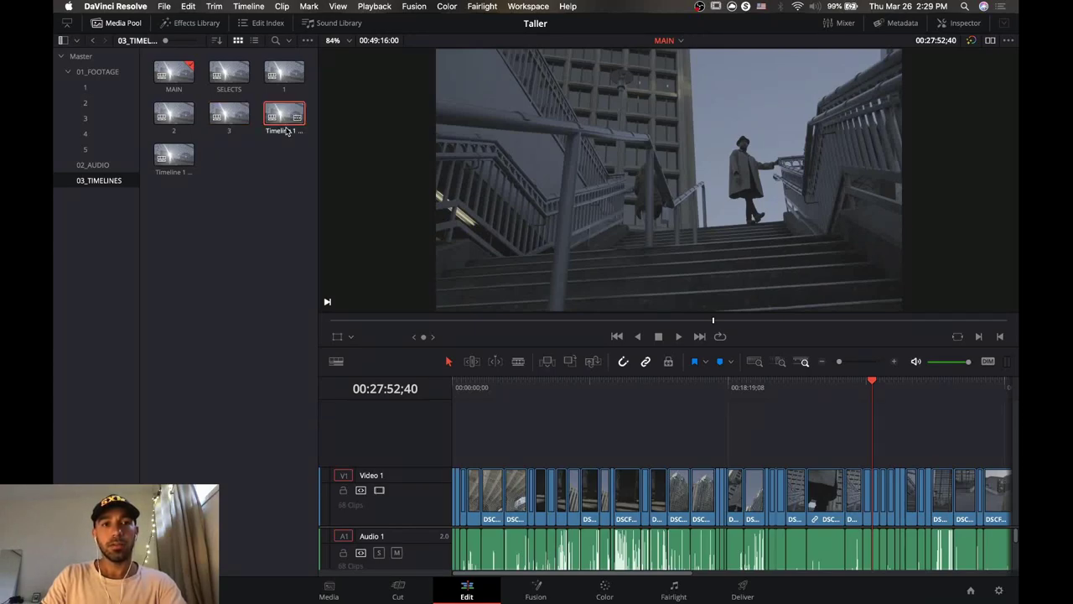
{"action": "left_click", "coordinate": [287, 131]}
{"action": "type", "text": "4"}
{"action": "key", "text": "Return"}
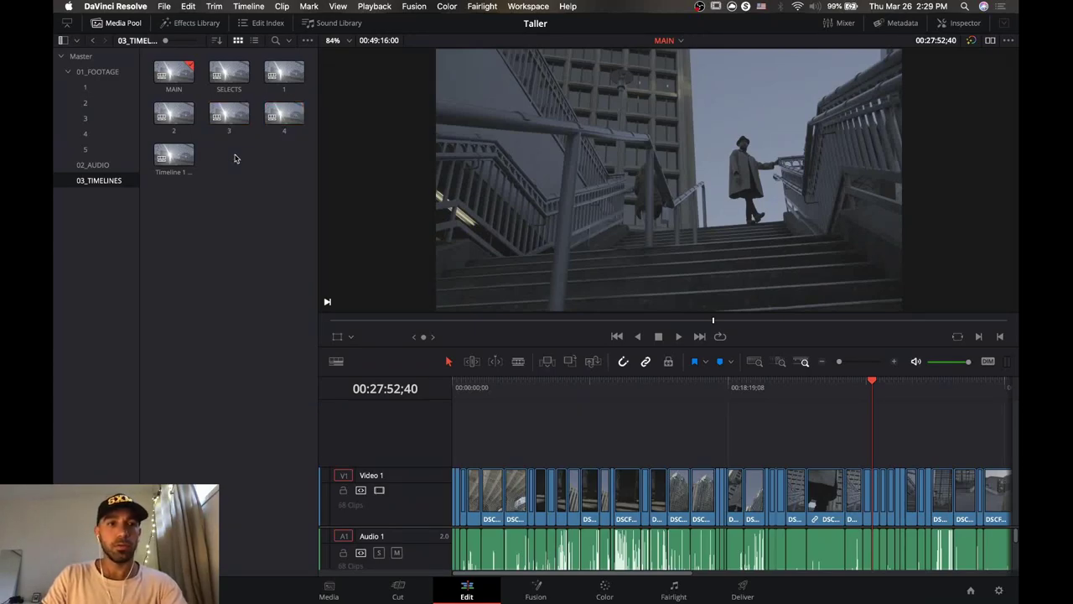
{"action": "left_click", "coordinate": [178, 174]}
{"action": "left_click", "coordinate": [178, 173]}
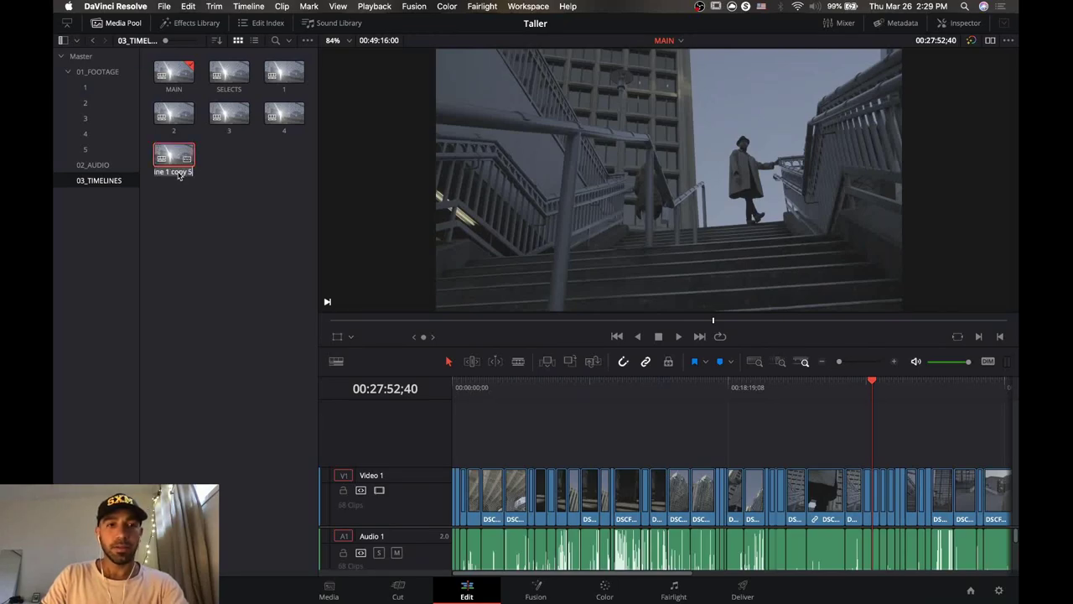
{"action": "type", "text": "5"}
{"action": "key", "text": "Return"}
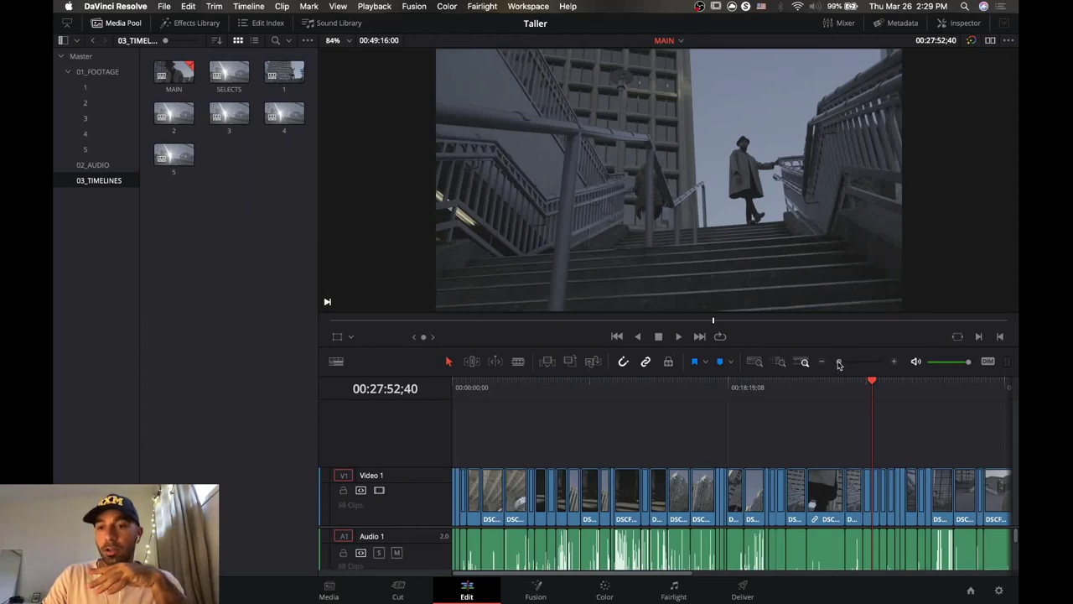
Delete all video and audio clips from the MAIN timeline, leaving it empty.
{"action": "left_click_drag", "start_coordinate": [839, 363], "coordinate": [832, 363]}
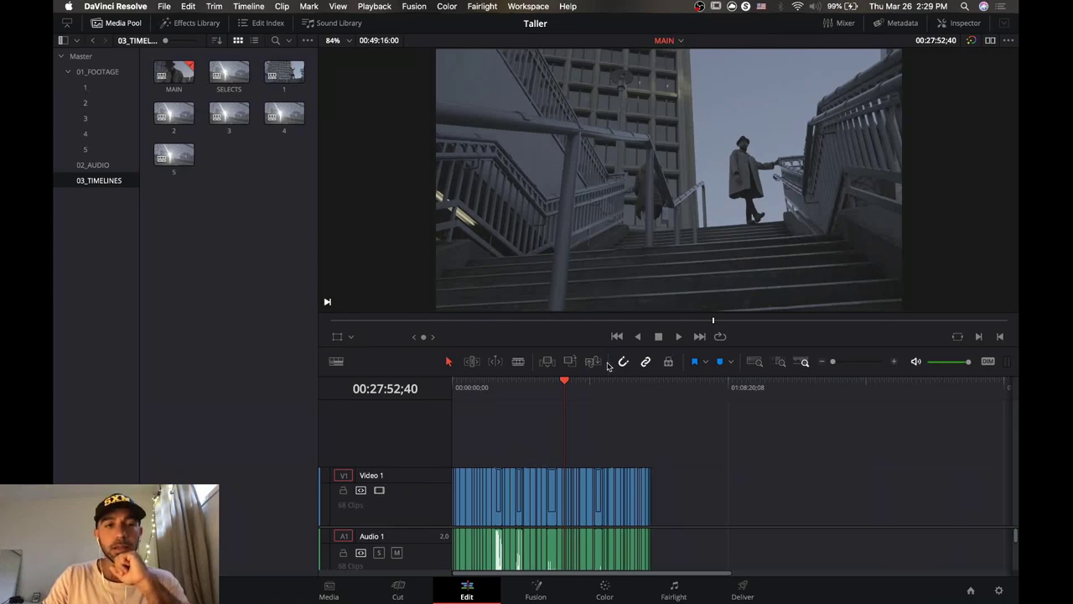
{"action": "left_click_drag", "start_coordinate": [695, 439], "coordinate": [395, 523]}
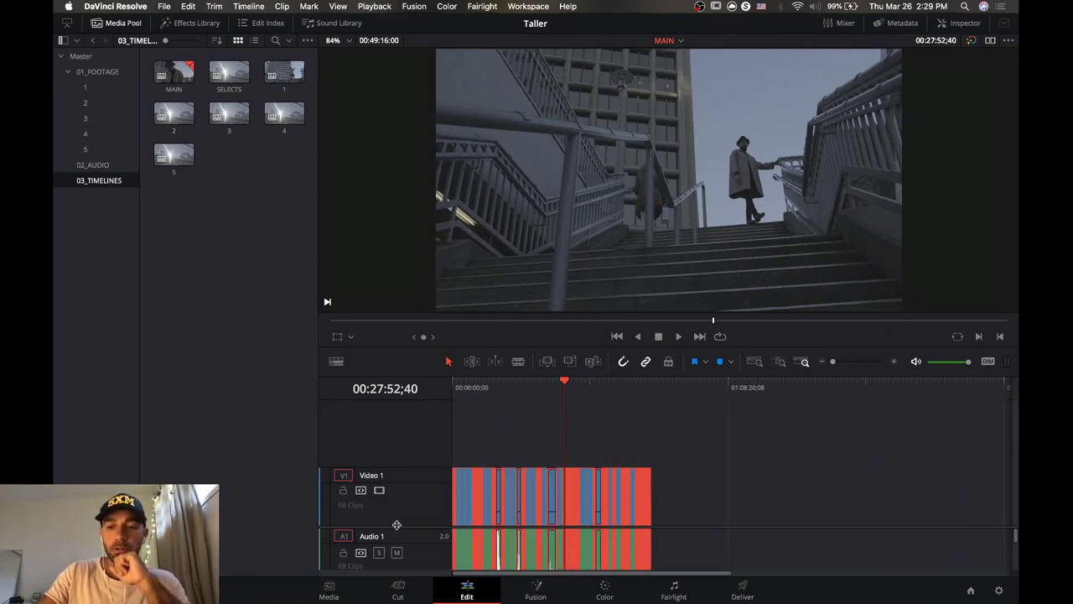
{"action": "key", "text": "BackSpace"}
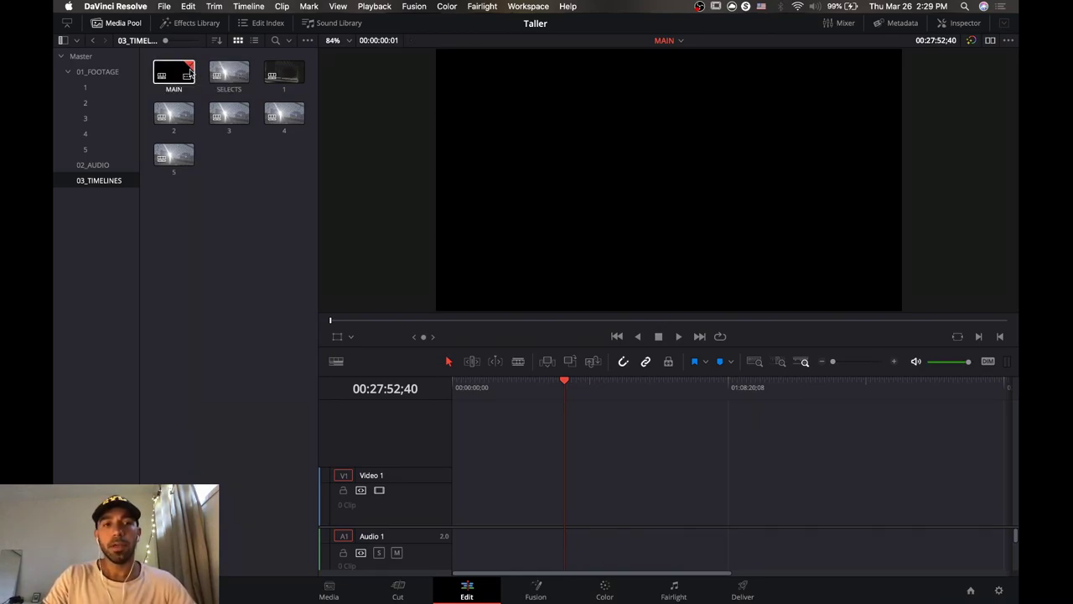
Open the SELECTS timeline and delete all of its video and audio clips.
{"action": "left_click", "coordinate": [227, 74]}
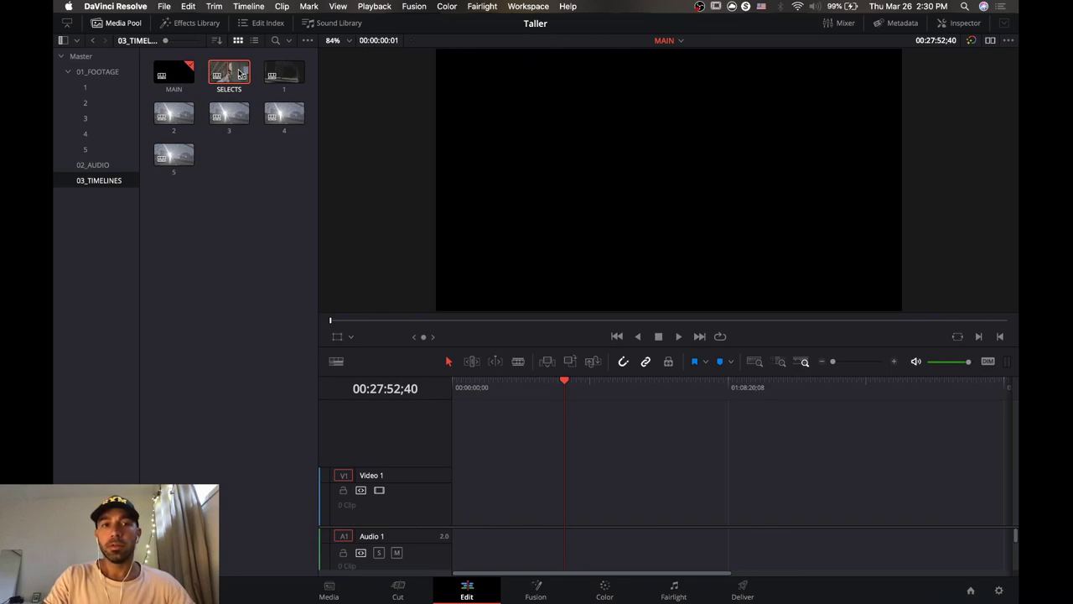
{"action": "double_click", "coordinate": [235, 73]}
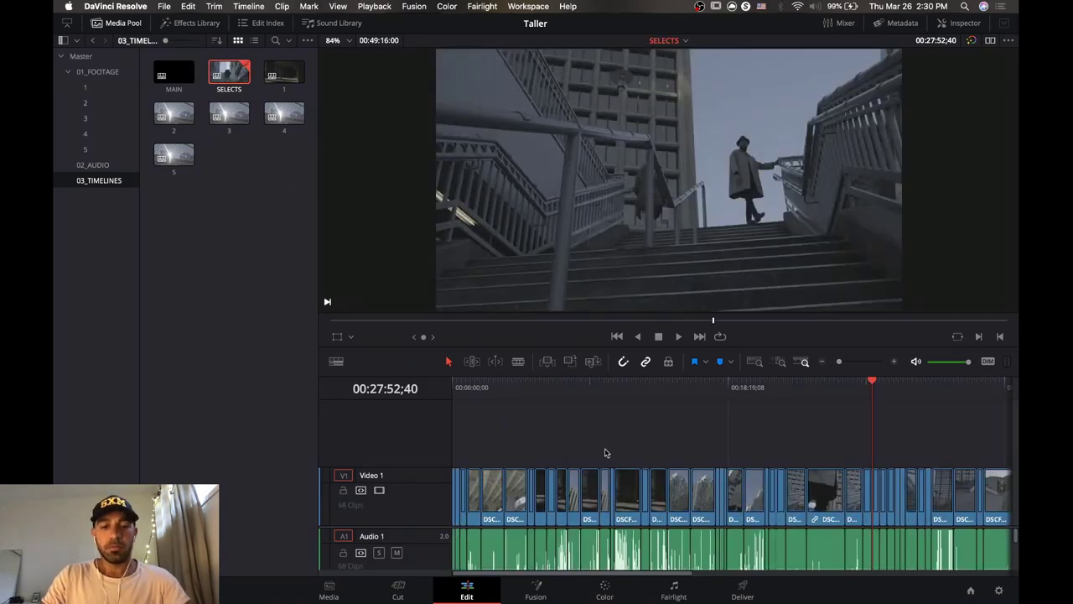
{"action": "left_click_drag", "start_coordinate": [839, 362], "coordinate": [833, 362]}
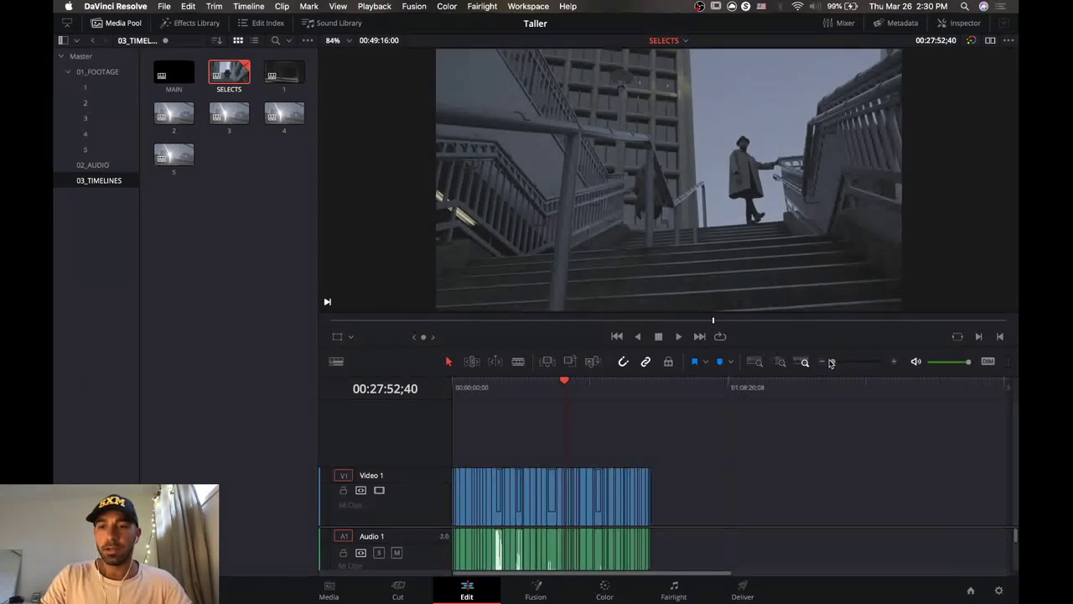
{"action": "left_click_drag", "start_coordinate": [752, 432], "coordinate": [425, 504]}
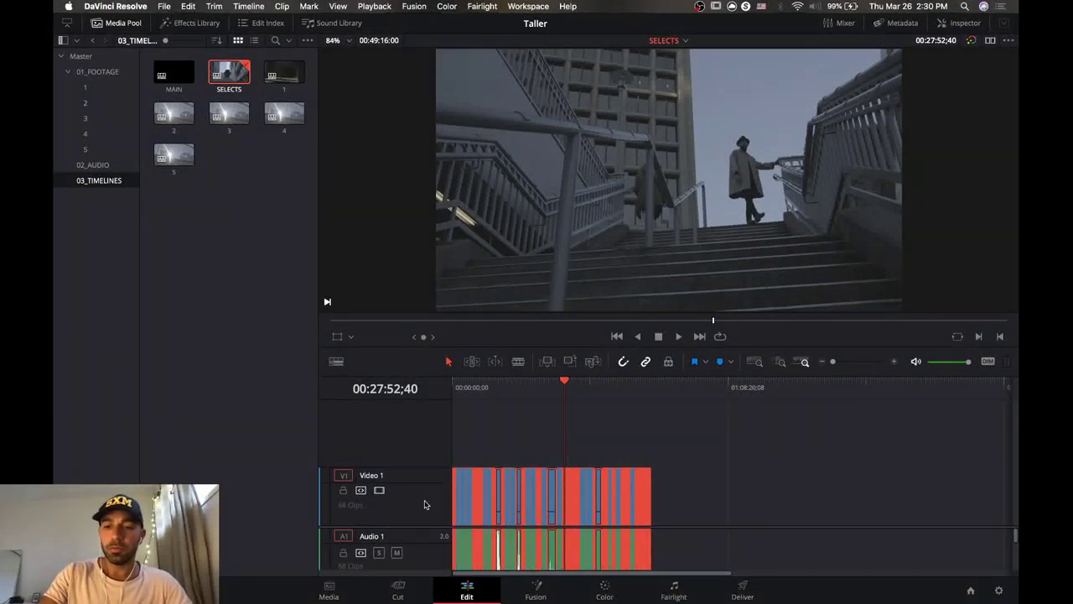
{"action": "key", "text": "Delete"}
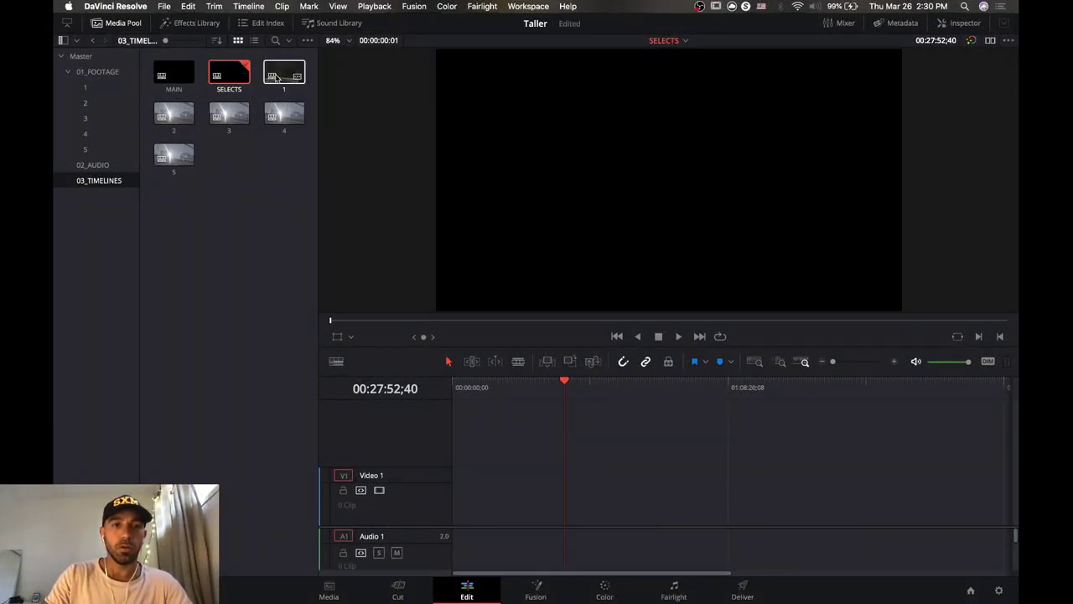
Open timeline 2 and delete all of its video and audio clips.
{"action": "left_click", "coordinate": [180, 114]}
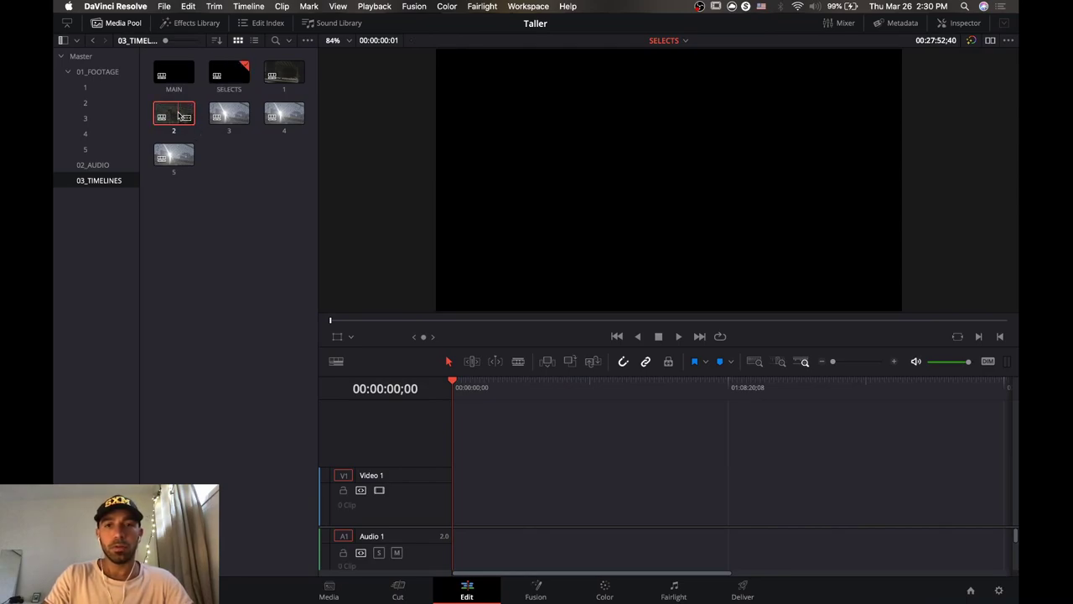
{"action": "double_click", "coordinate": [180, 115]}
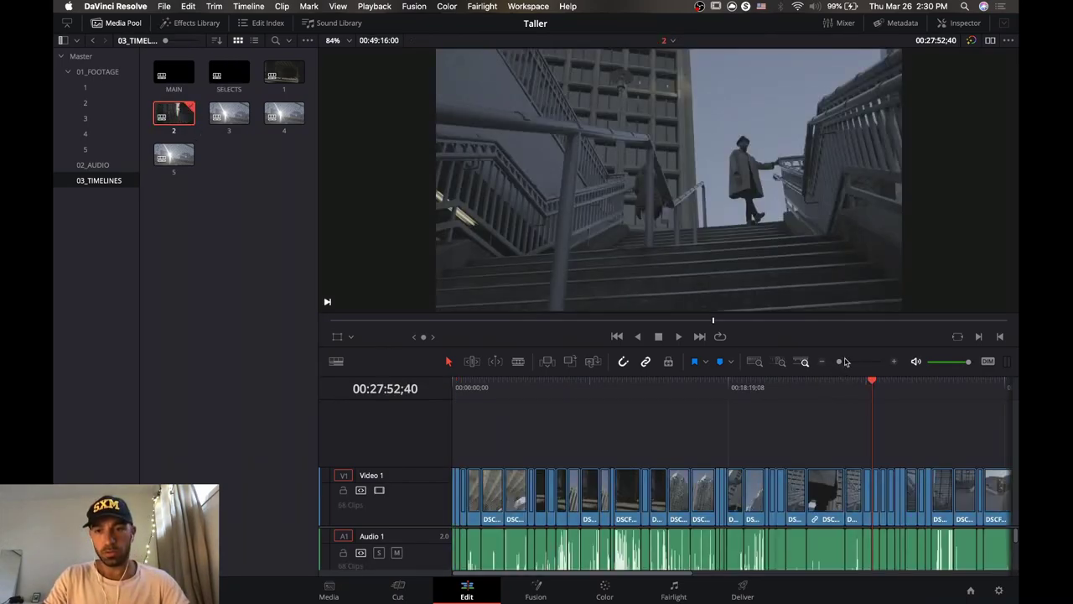
{"action": "left_click_drag", "start_coordinate": [841, 361], "coordinate": [833, 362]}
{"action": "left_click_drag", "start_coordinate": [767, 483], "coordinate": [376, 521]}
{"action": "key", "text": "Delete"}
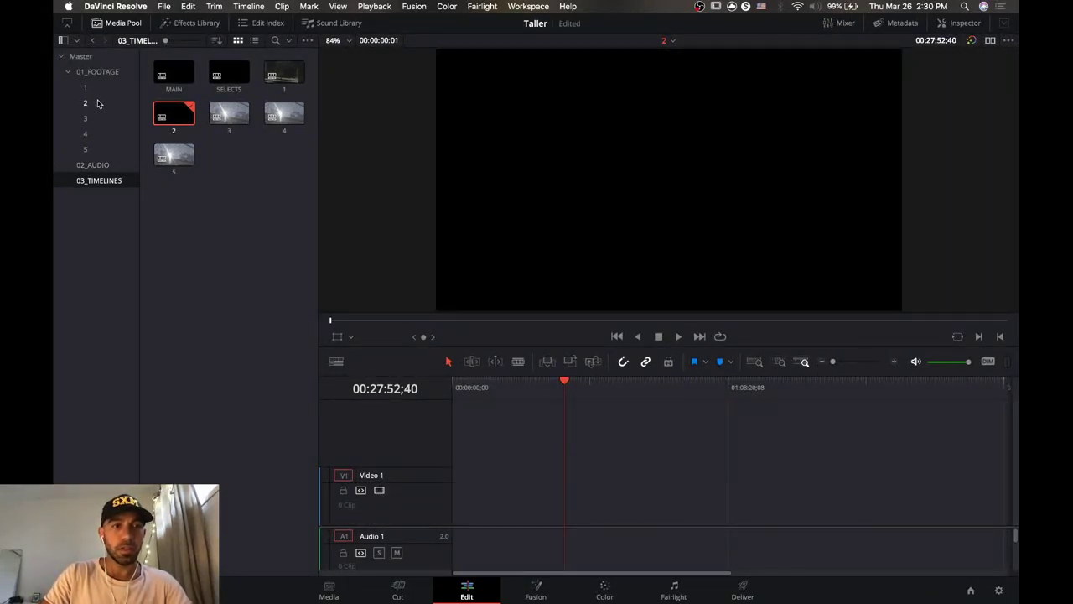
Place all clips from footage bin 2 at the start of timeline 2.
{"action": "left_click", "coordinate": [97, 102]}
{"action": "left_click", "coordinate": [198, 85]}
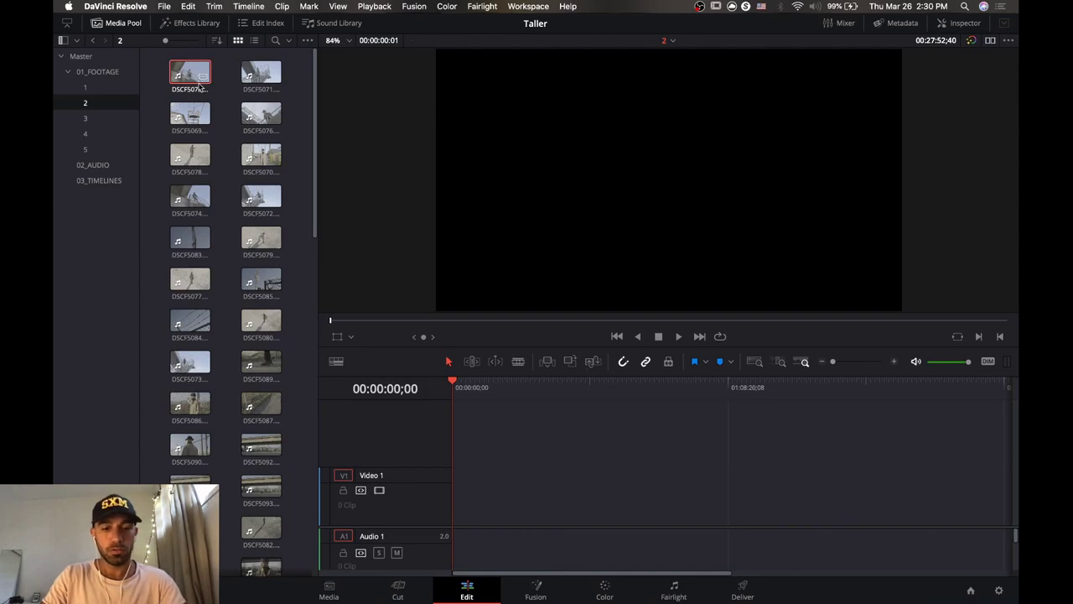
{"action": "key", "text": "super+a"}
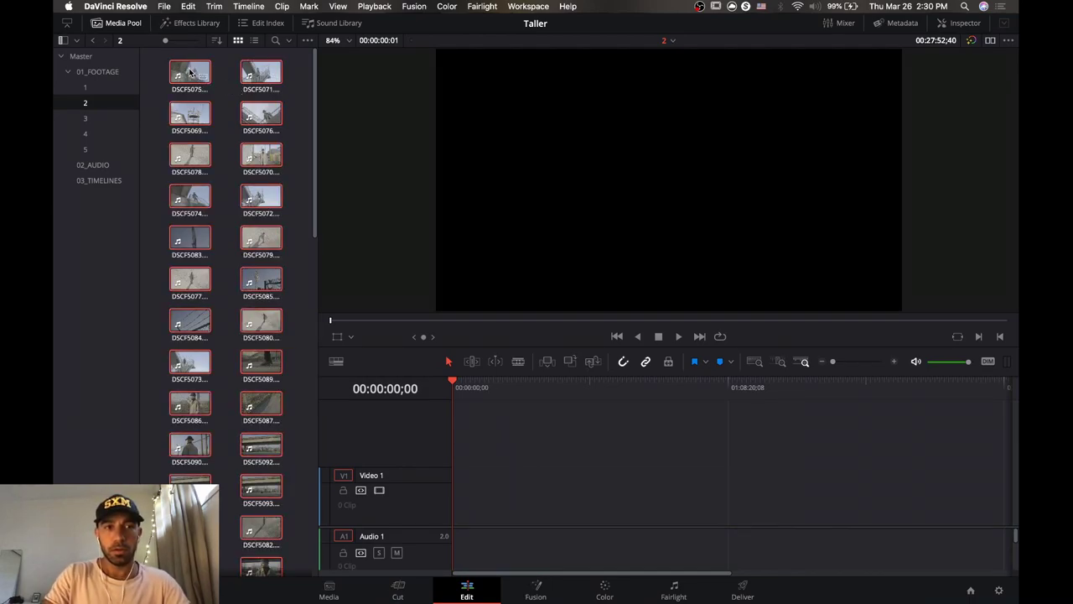
{"action": "left_click_drag", "start_coordinate": [195, 74], "coordinate": [445, 523]}
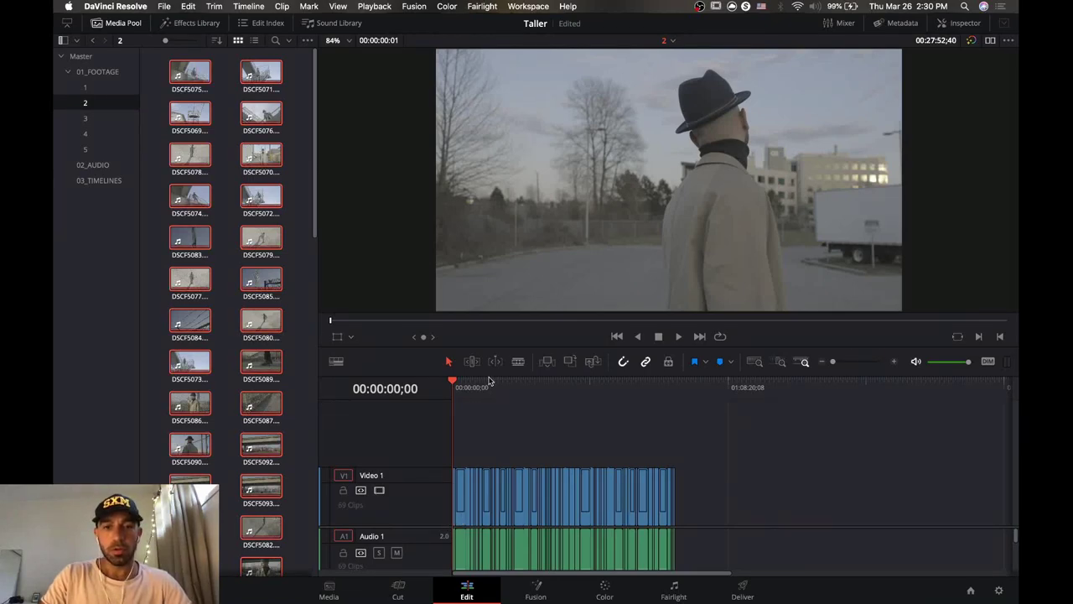
Open timeline 3 from the 03_TIMELINES bin and delete all of its video and audio clips.
{"action": "left_click", "coordinate": [99, 181]}
{"action": "left_click", "coordinate": [218, 118]}
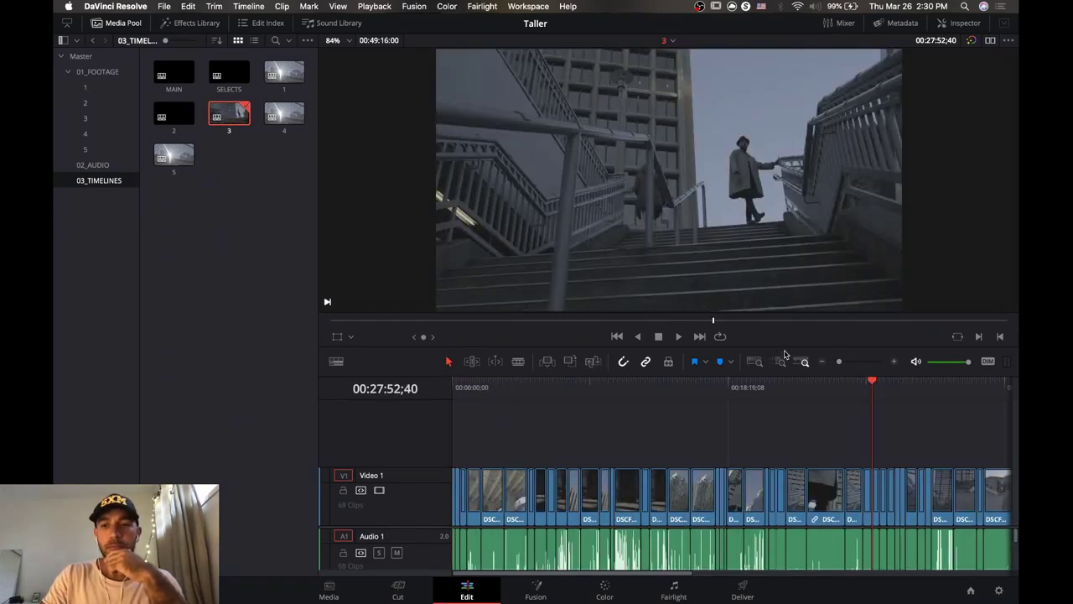
{"action": "left_click_drag", "start_coordinate": [841, 362], "coordinate": [833, 364]}
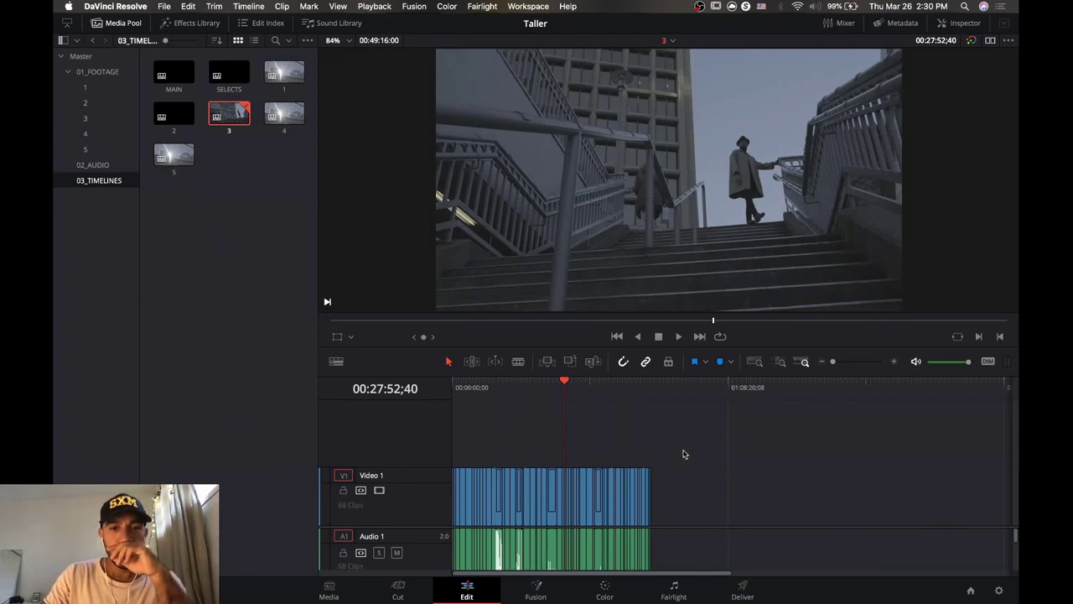
{"action": "left_click_drag", "start_coordinate": [684, 453], "coordinate": [415, 539]}
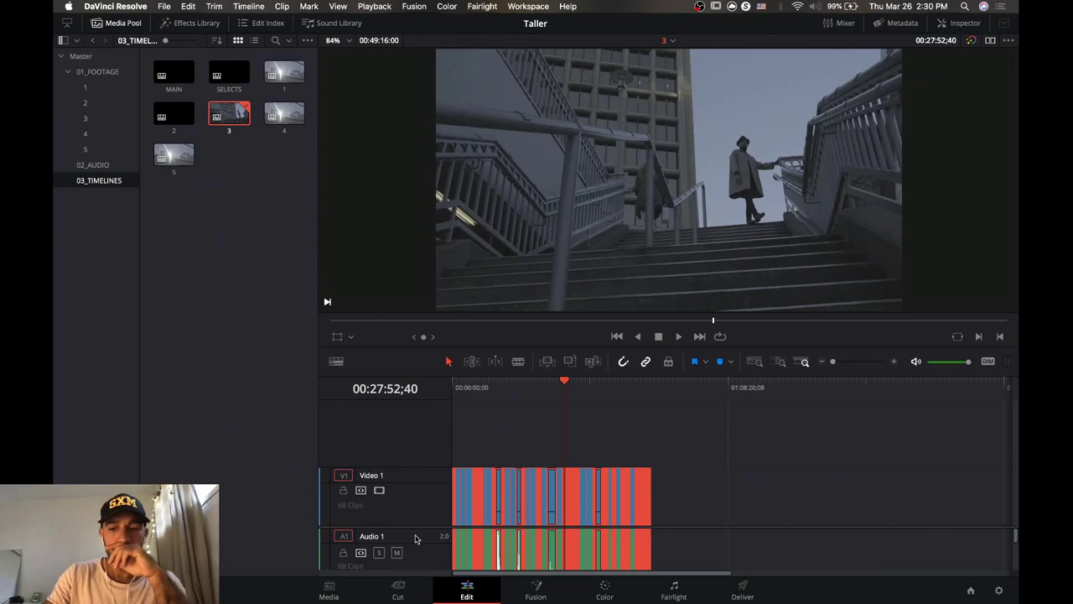
{"action": "key", "text": "Delete"}
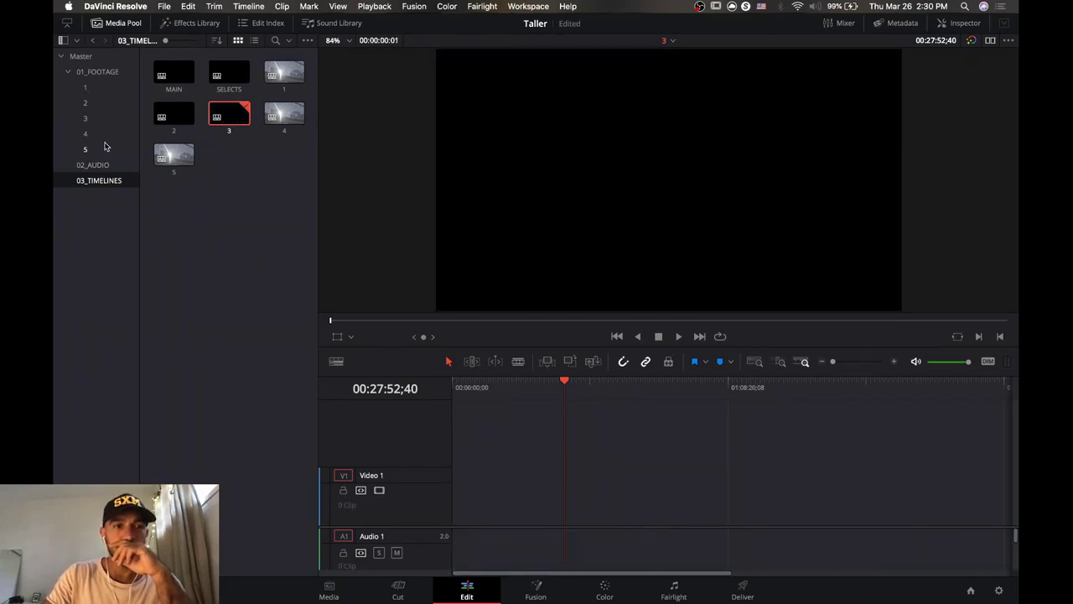
Place all clips from footage bin 3 at the start of timeline 3 and scrub through them.
{"action": "left_click", "coordinate": [94, 124]}
{"action": "left_click", "coordinate": [195, 77]}
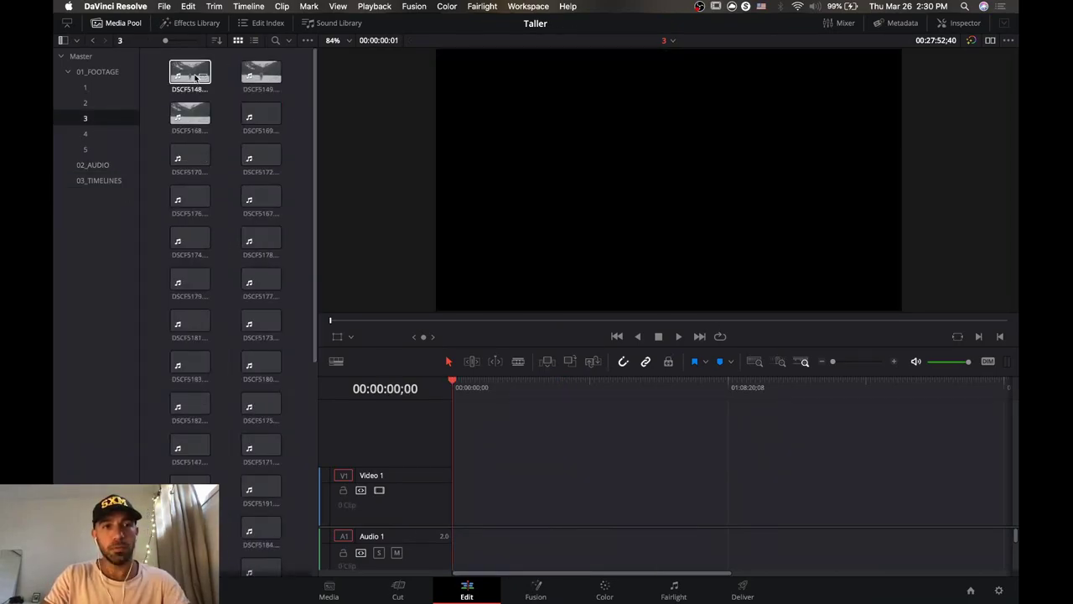
{"action": "key", "text": "super+a"}
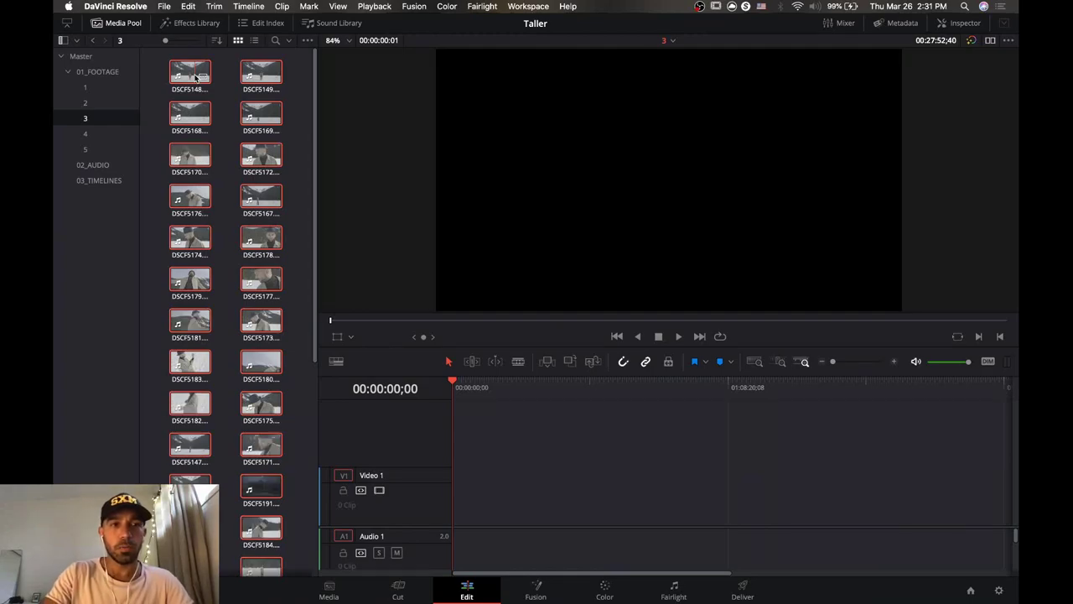
{"action": "left_click_drag", "start_coordinate": [201, 81], "coordinate": [448, 510]}
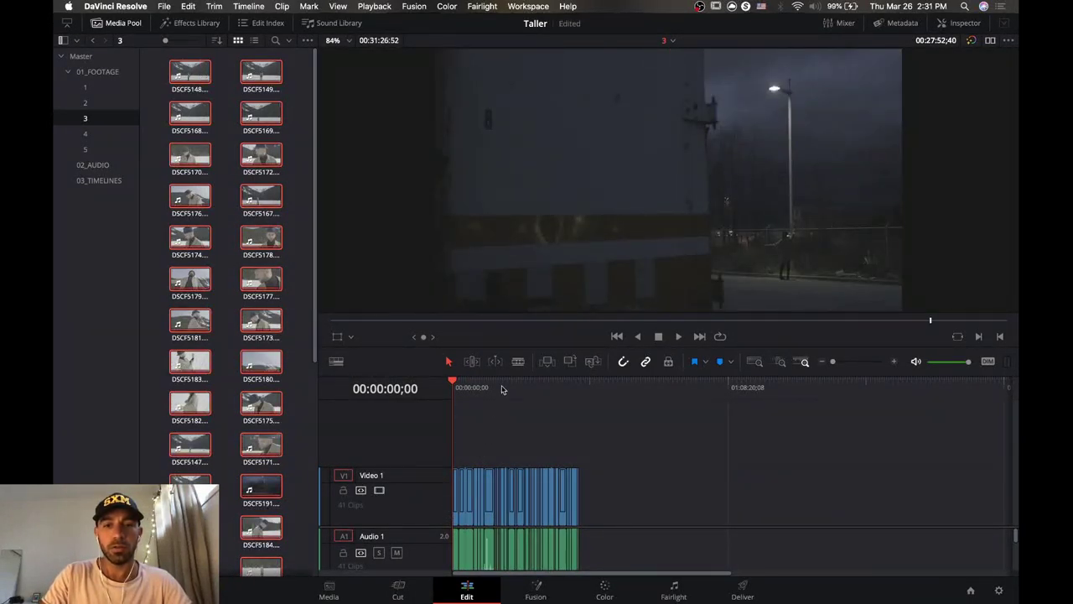
{"action": "left_click_drag", "start_coordinate": [504, 390], "coordinate": [532, 390]}
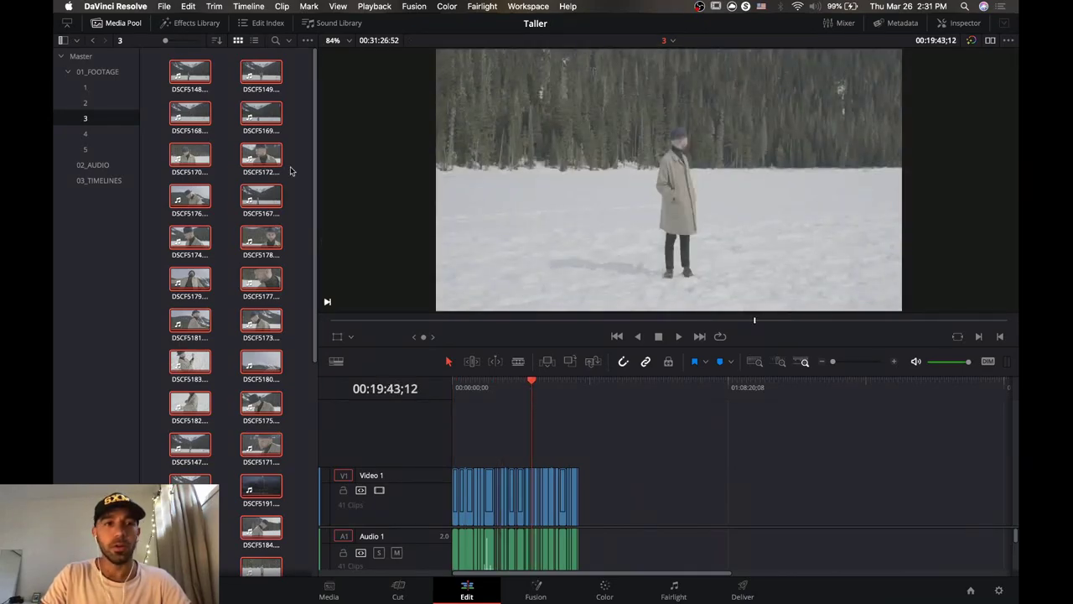
Open timeline 4 from the 03_TIMELINES bin and delete all of its video and audio clips.
{"action": "left_click", "coordinate": [99, 180]}
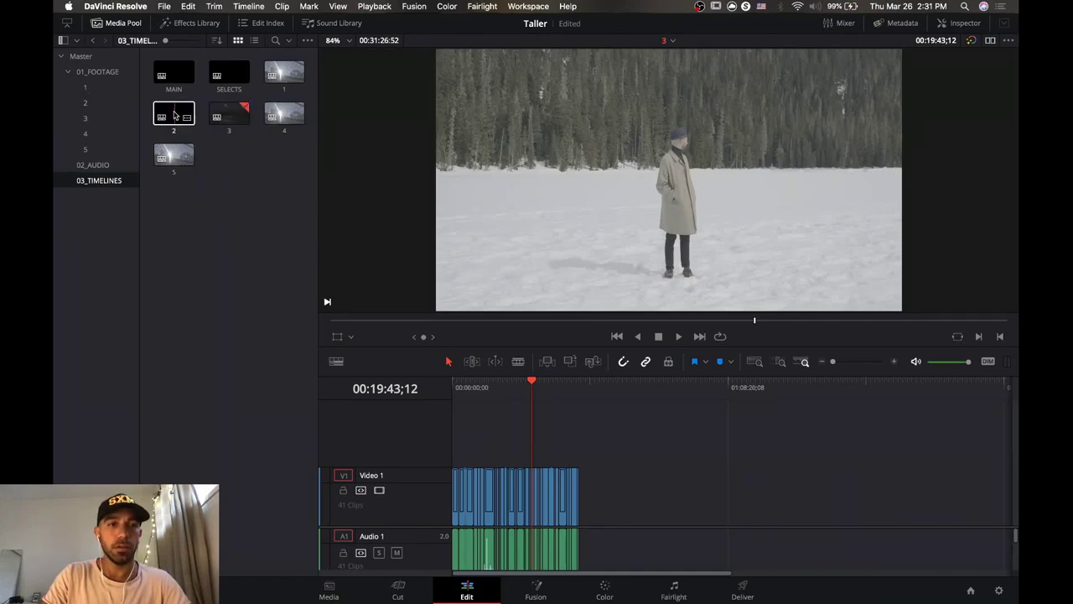
{"action": "left_click", "coordinate": [174, 115]}
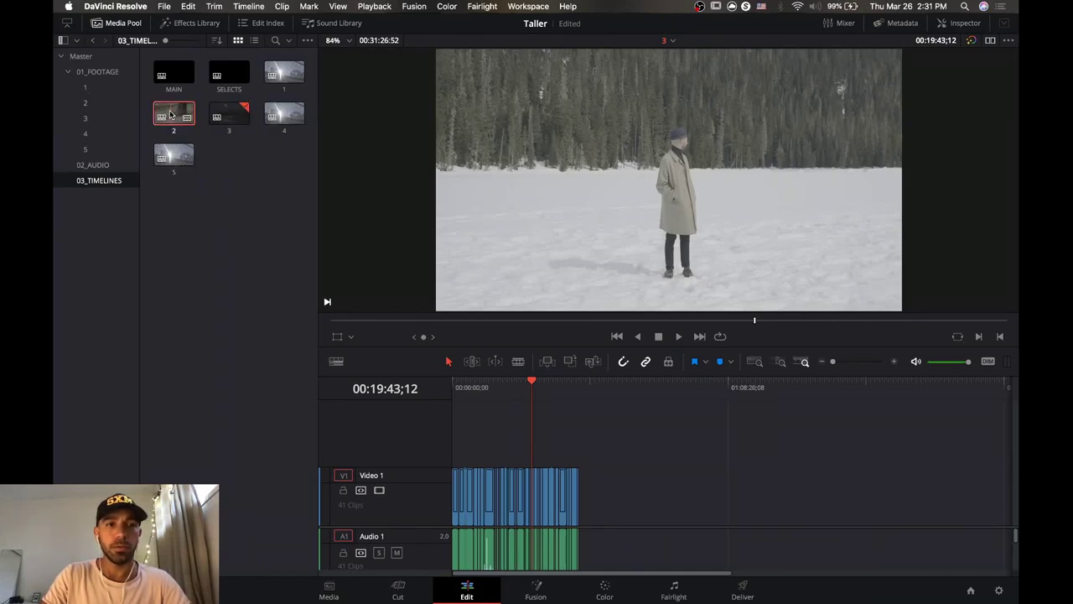
{"action": "left_click", "coordinate": [276, 116]}
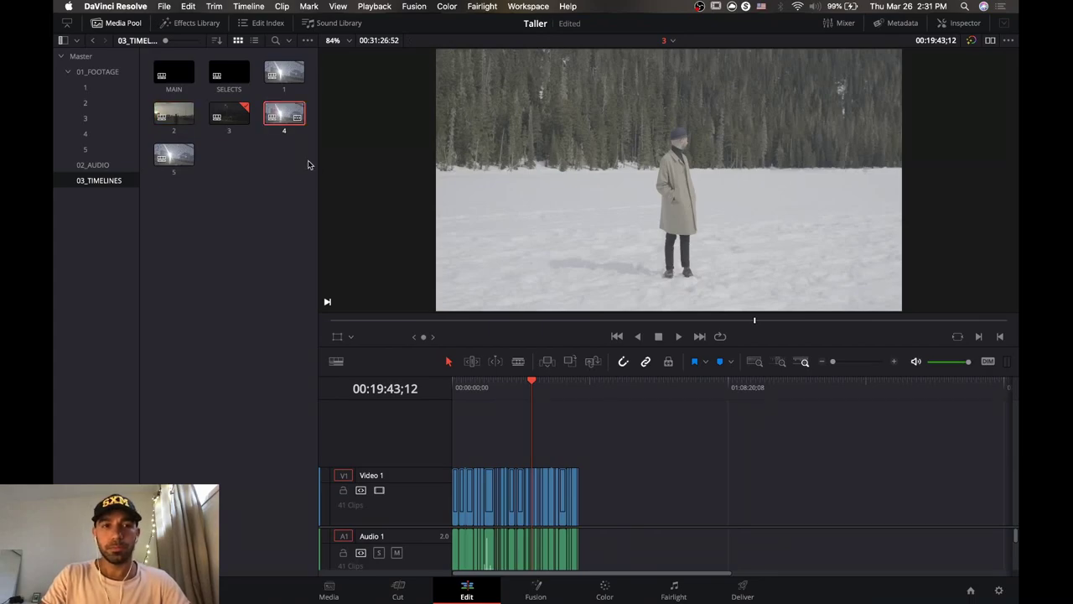
{"action": "double_click", "coordinate": [285, 118]}
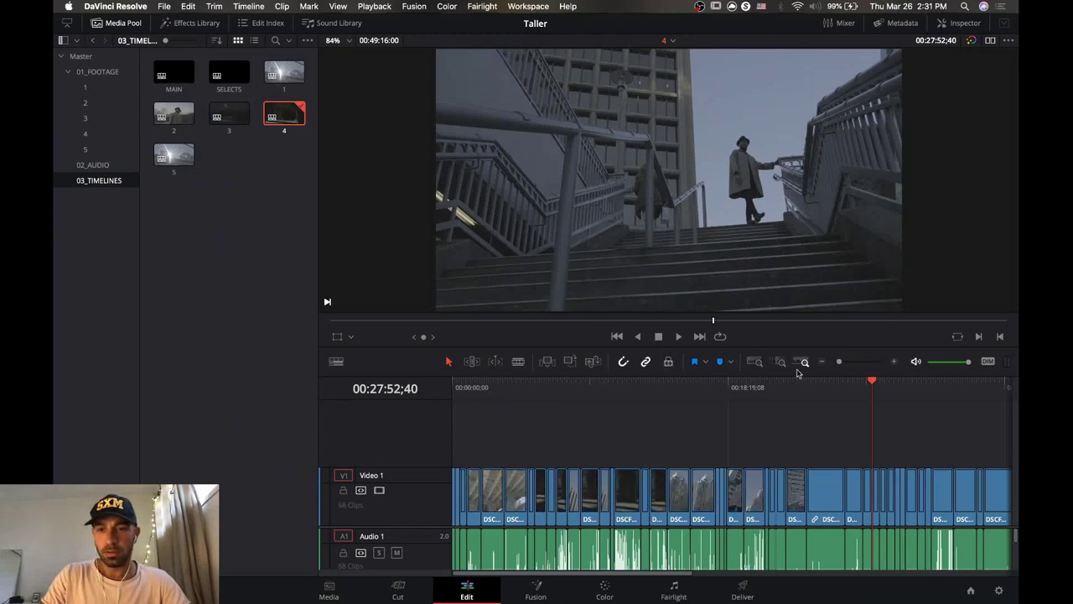
{"action": "left_click_drag", "start_coordinate": [839, 362], "coordinate": [833, 363]}
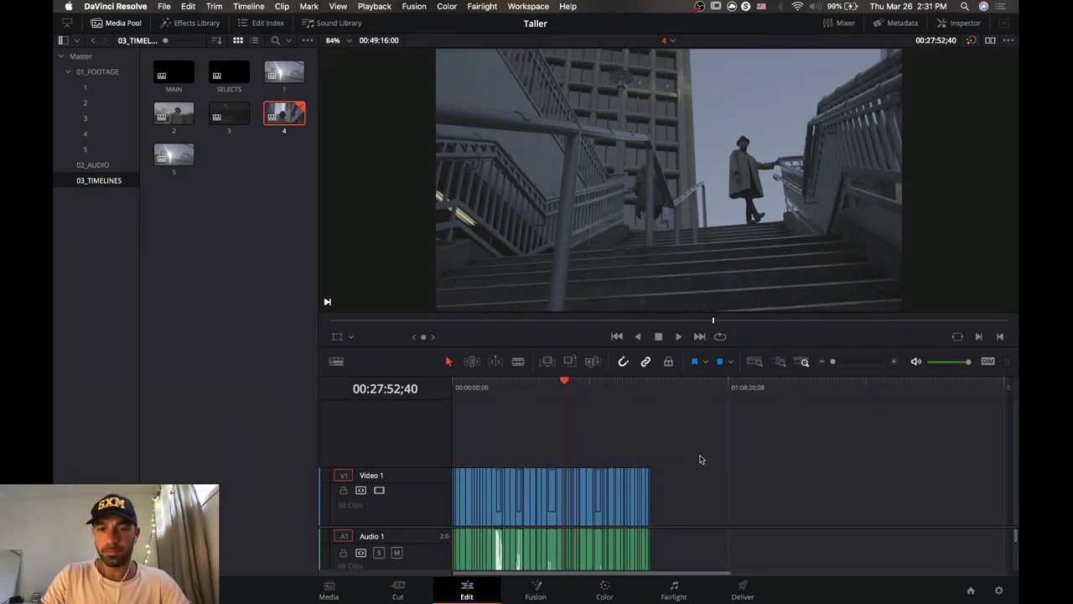
{"action": "left_click_drag", "start_coordinate": [700, 455], "coordinate": [425, 501]}
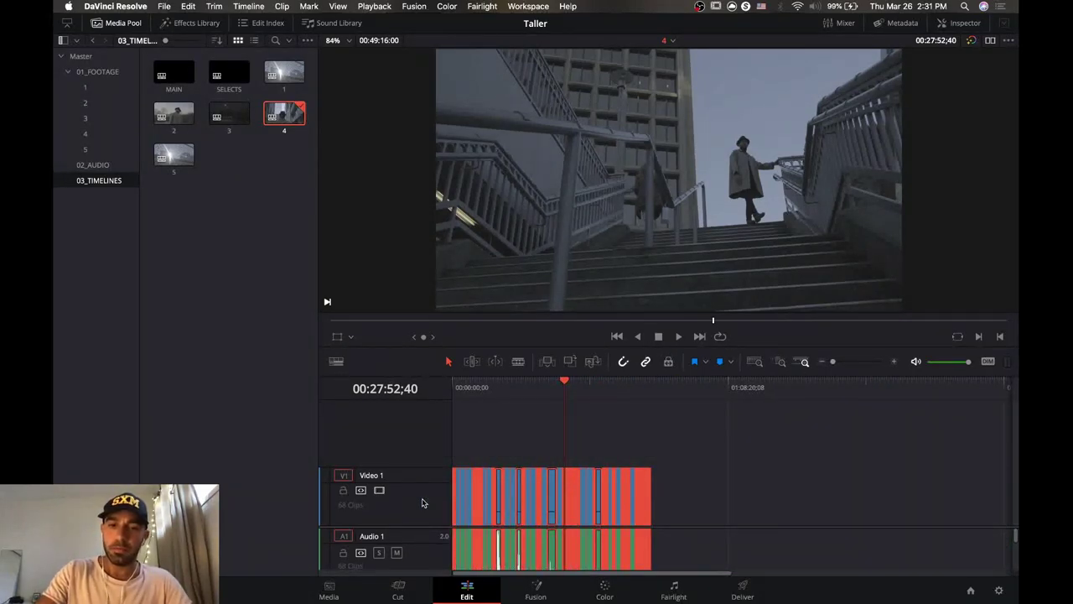
{"action": "key", "text": "BackSpace"}
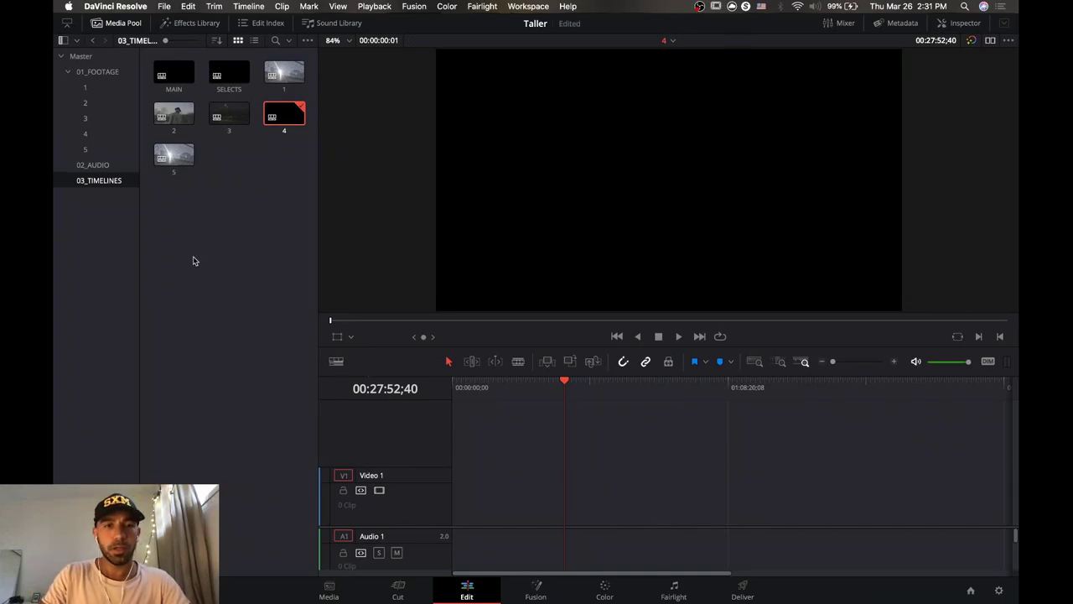
Place all clips from footage bin 4 at the start of timeline 4, check a frame midway, and return to the 03_TIMELINES bin.
{"action": "left_click", "coordinate": [94, 136]}
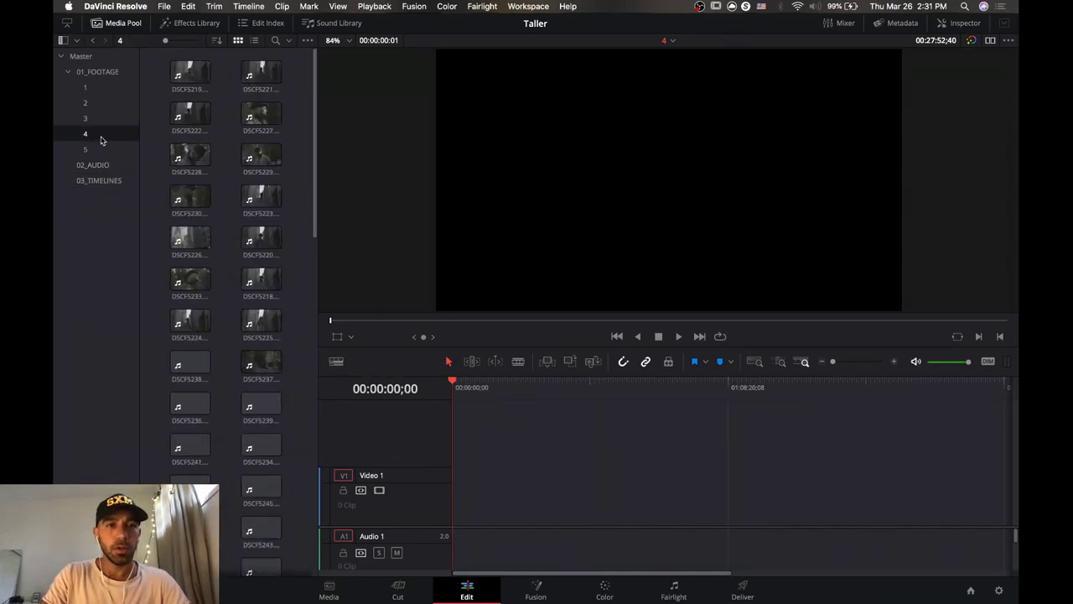
{"action": "left_click", "coordinate": [201, 77]}
{"action": "key", "text": "super+a"}
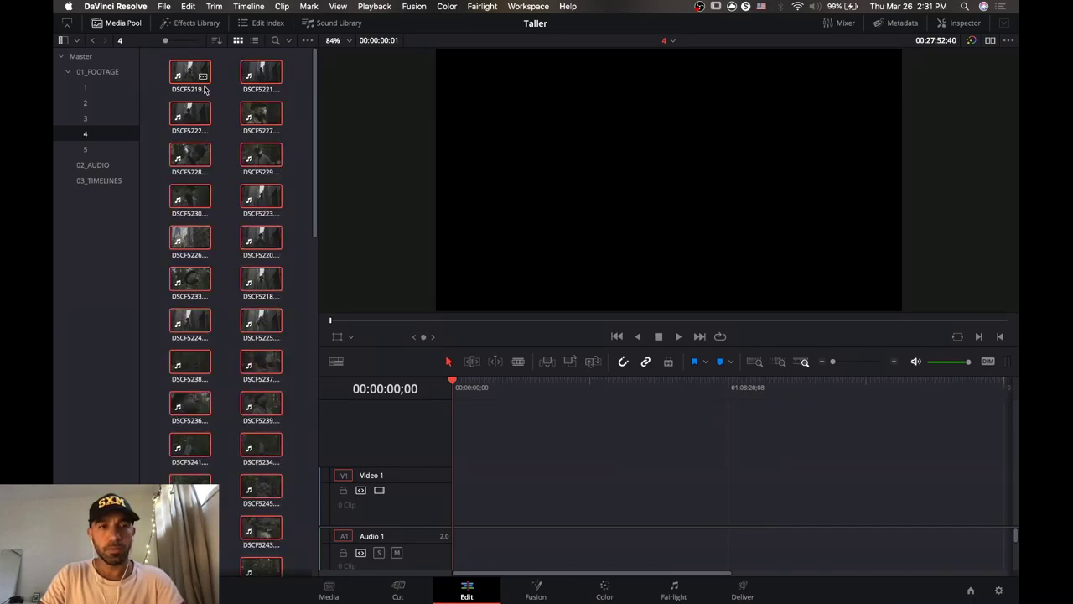
{"action": "left_click_drag", "start_coordinate": [191, 71], "coordinate": [455, 505]}
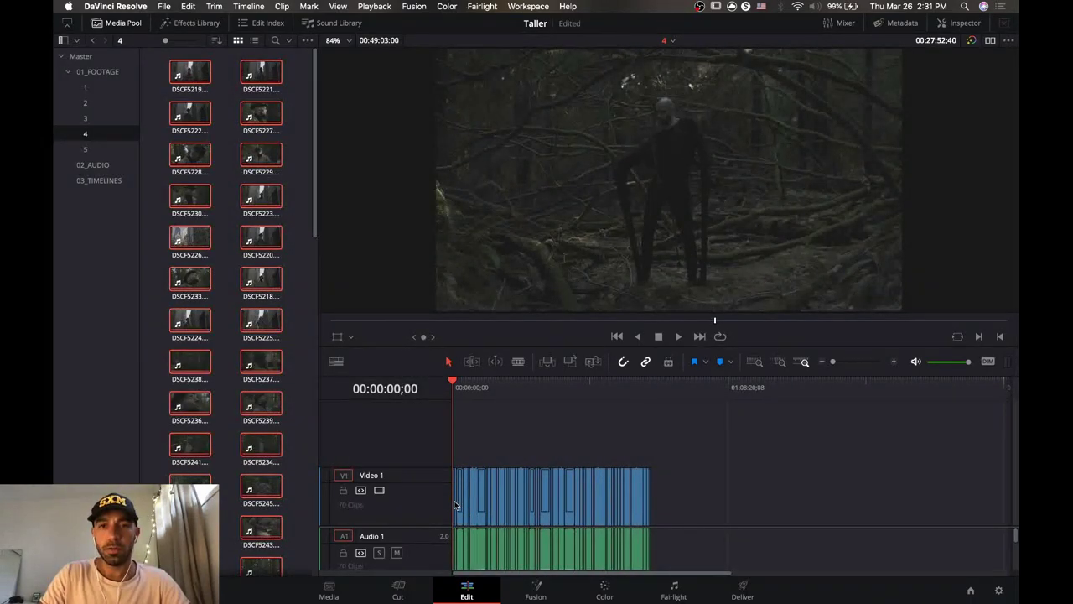
{"action": "left_click", "coordinate": [535, 394]}
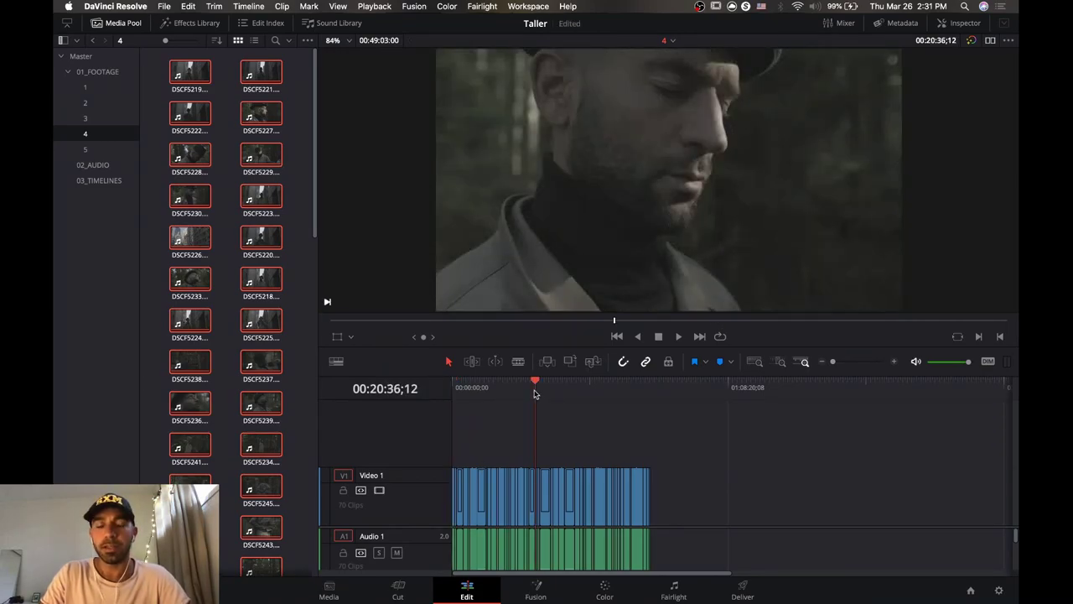
{"action": "left_click", "coordinate": [305, 271]}
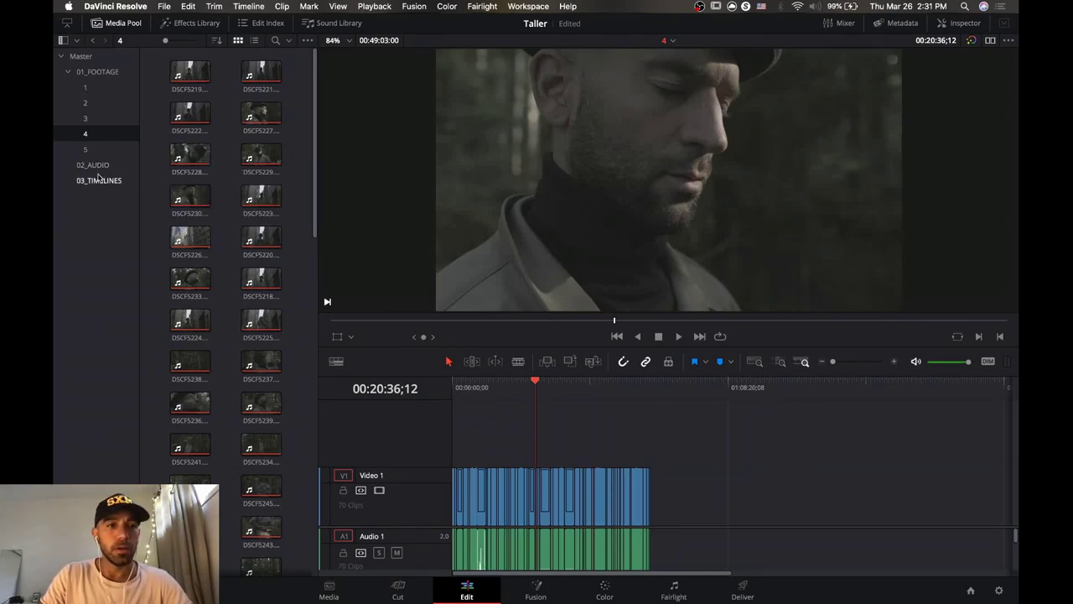
{"action": "left_click", "coordinate": [98, 180]}
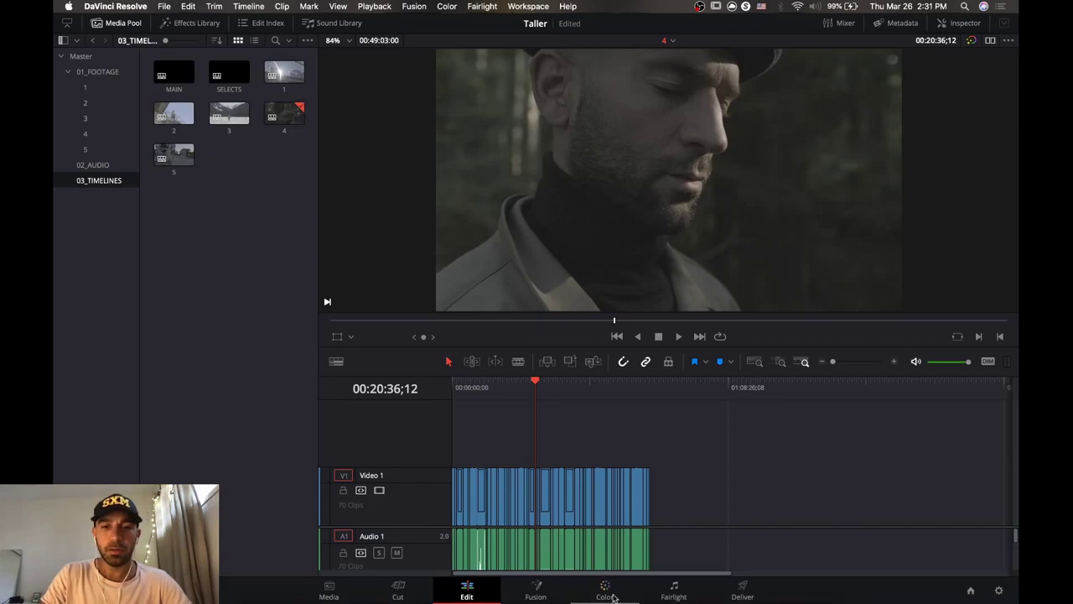
{"action": "key", "text": "ctrl+Up"}
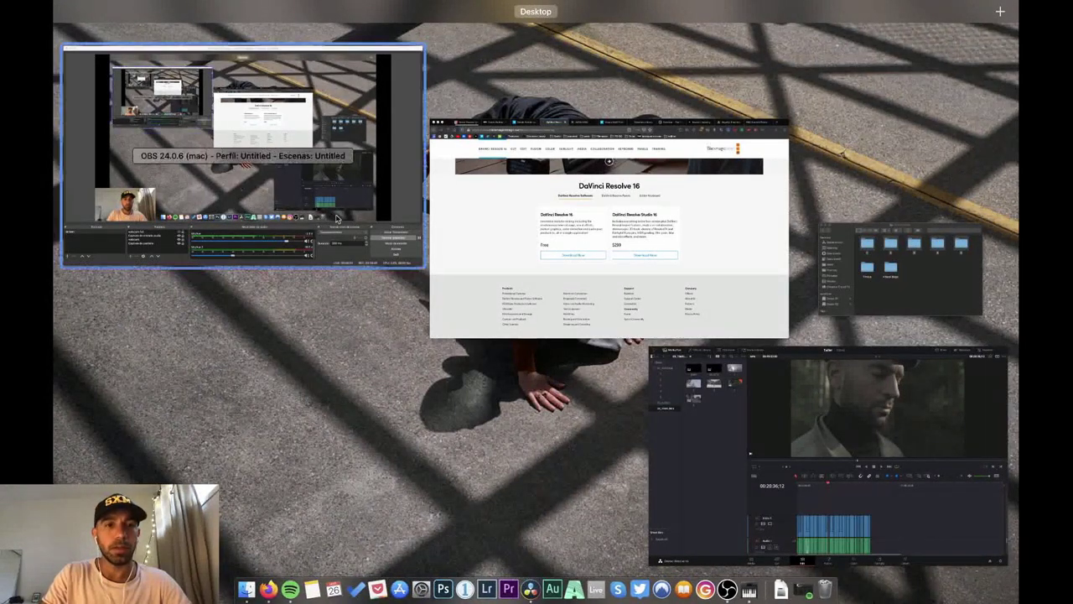
{"action": "left_click", "coordinate": [686, 424]}
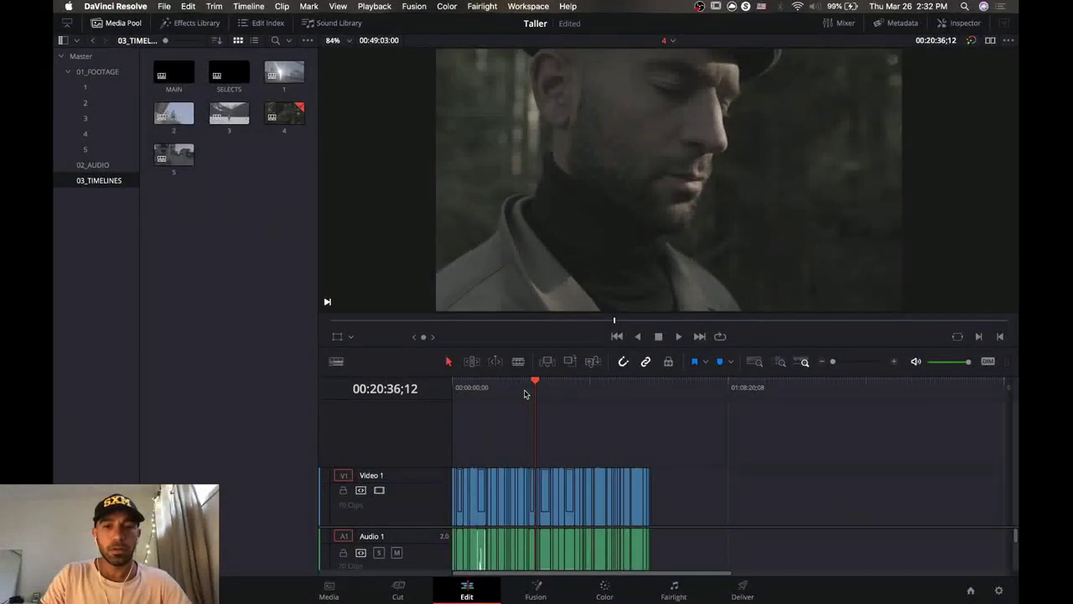
{"action": "key", "text": "ctrl+Up"}
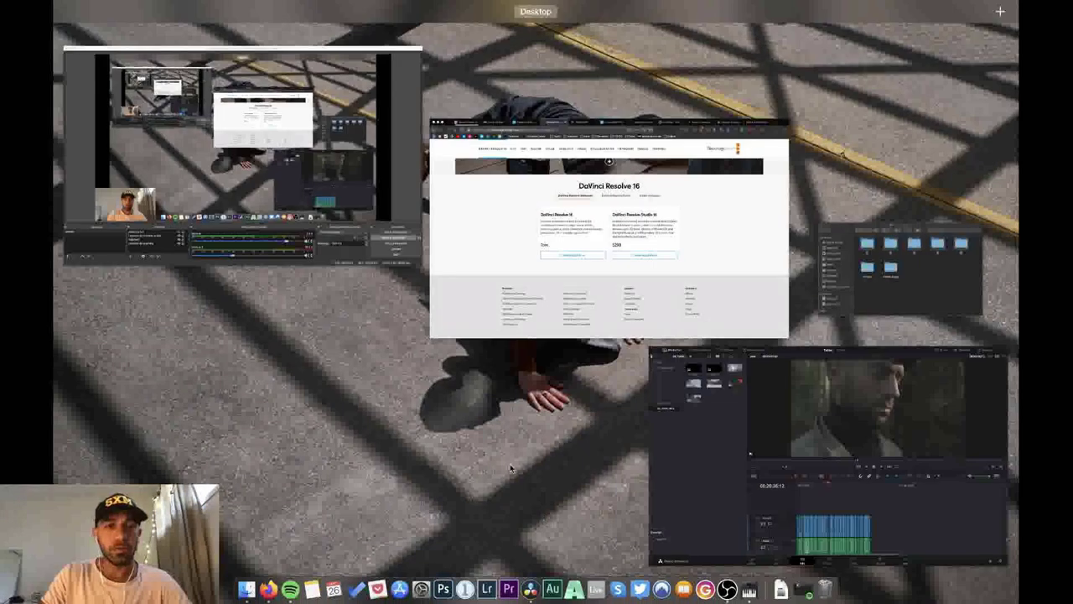
{"action": "left_click", "coordinate": [288, 242]}
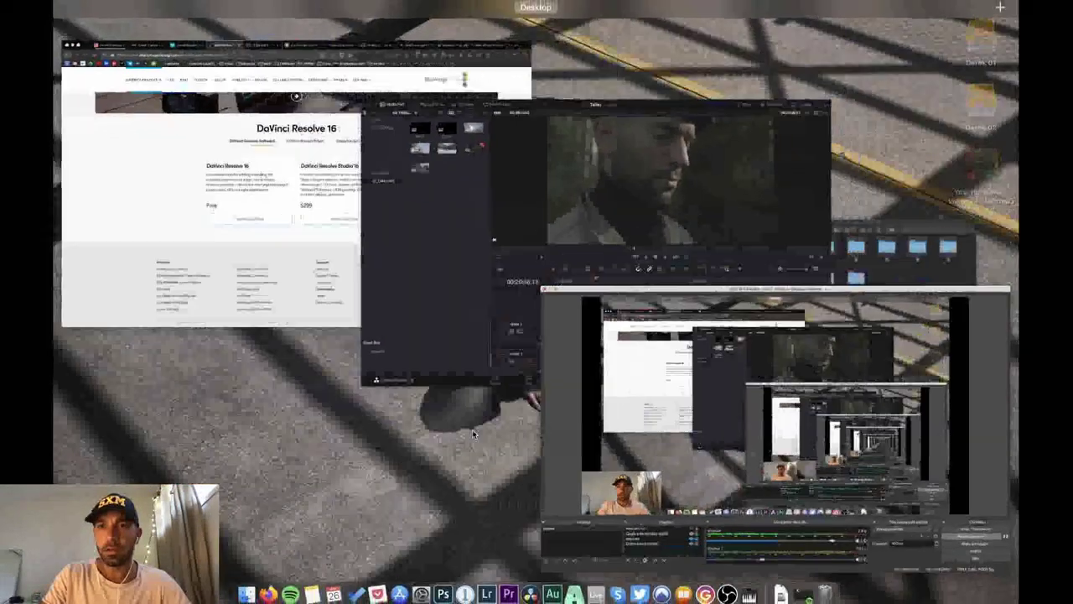
{"action": "key", "text": "ctrl+Up"}
{"action": "left_click", "coordinate": [503, 222]}
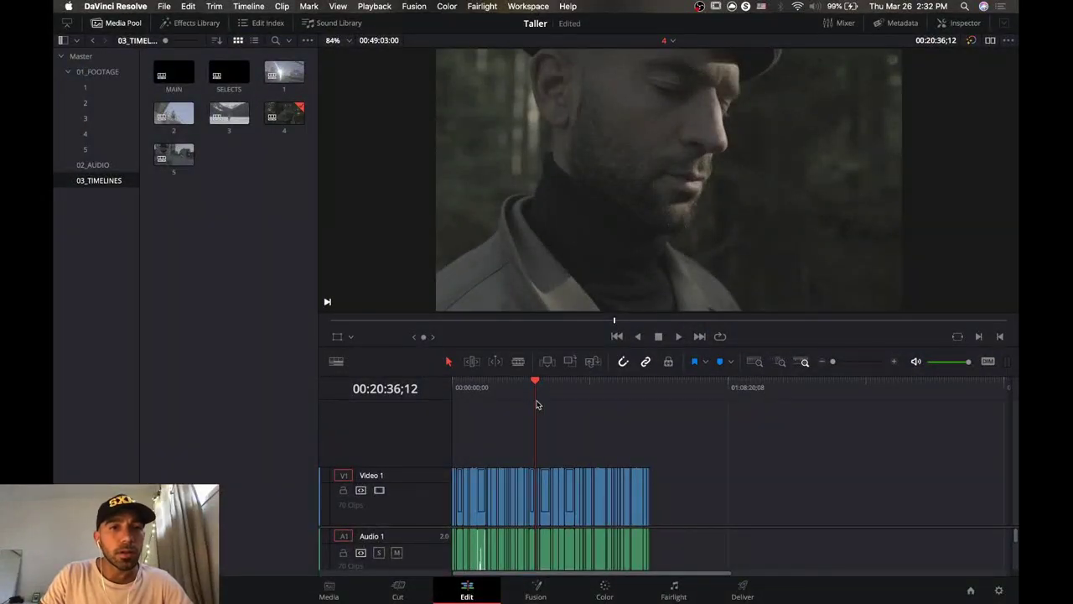
Open timeline 5 from the 03_TIMELINES bin and delete all of its video and audio clips.
{"action": "left_click", "coordinate": [178, 152]}
{"action": "double_click", "coordinate": [178, 152]}
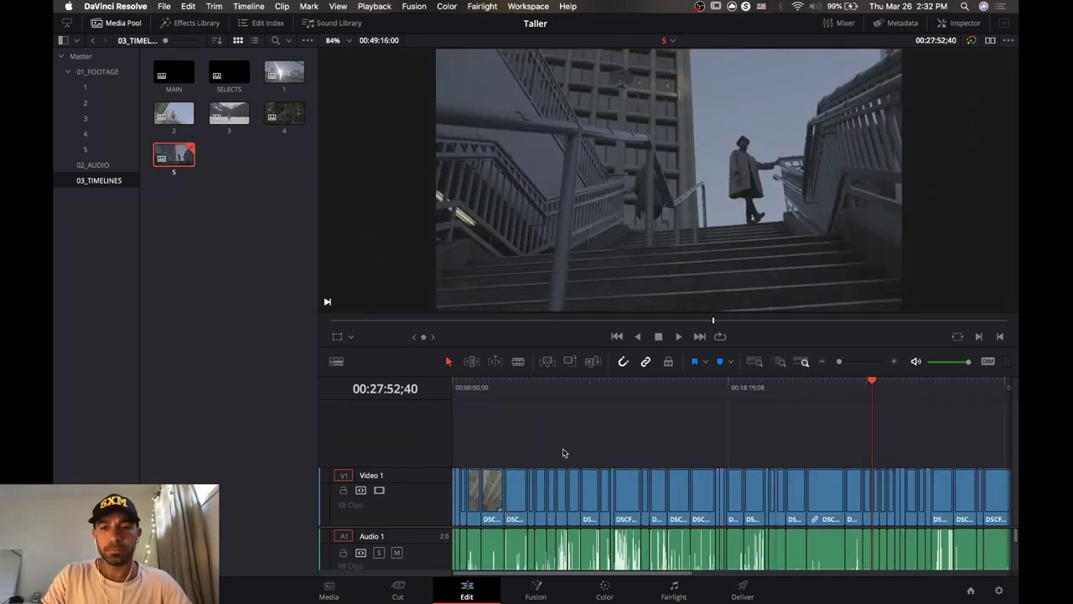
{"action": "left_click_drag", "start_coordinate": [837, 363], "coordinate": [836, 364]}
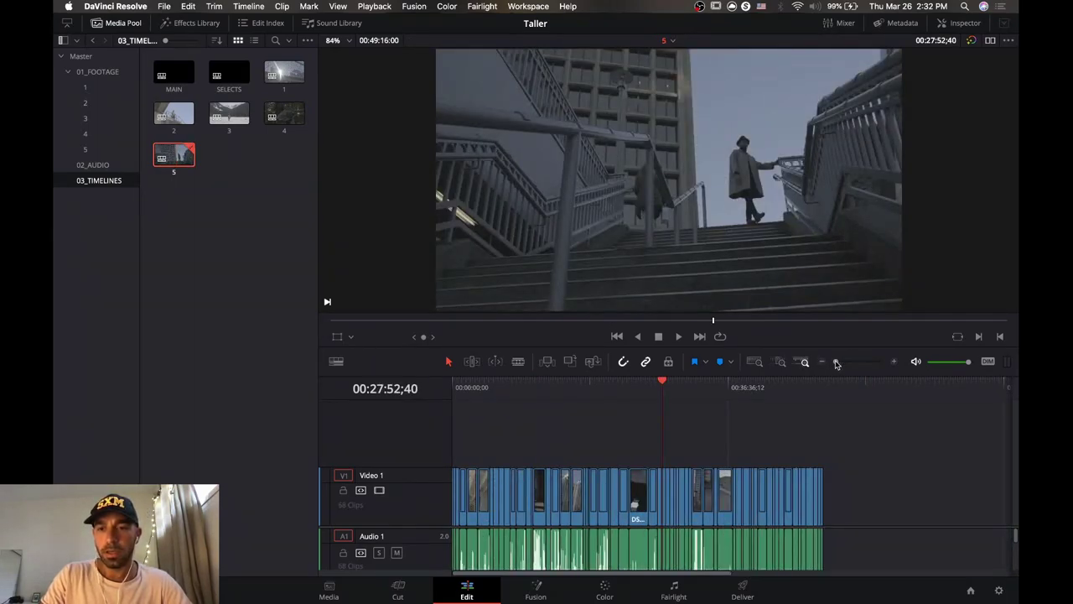
{"action": "left_click_drag", "start_coordinate": [862, 435], "coordinate": [326, 489]}
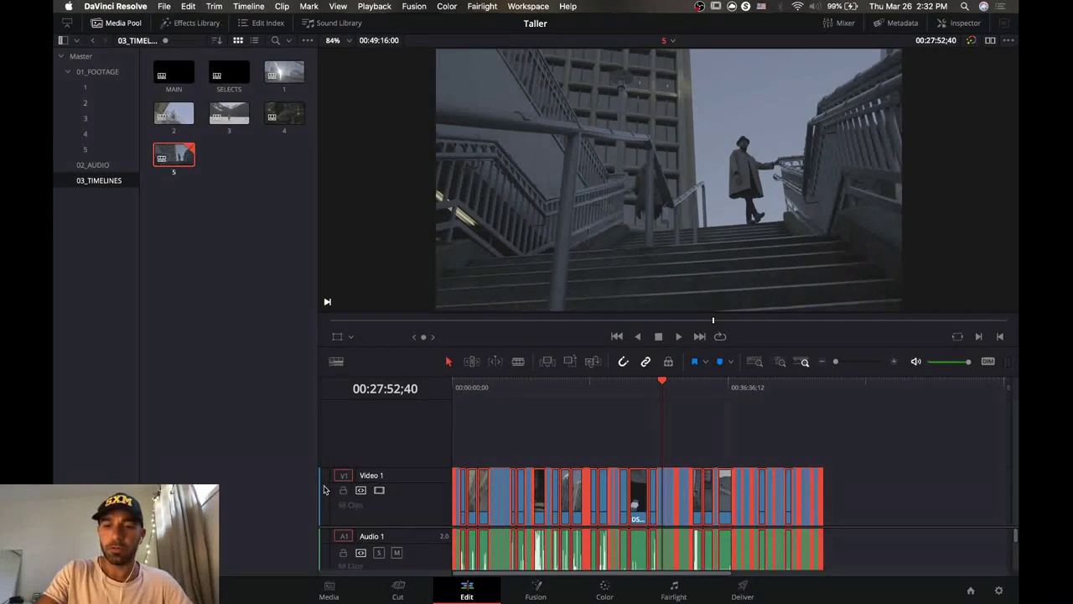
{"action": "key", "text": "BackSpace"}
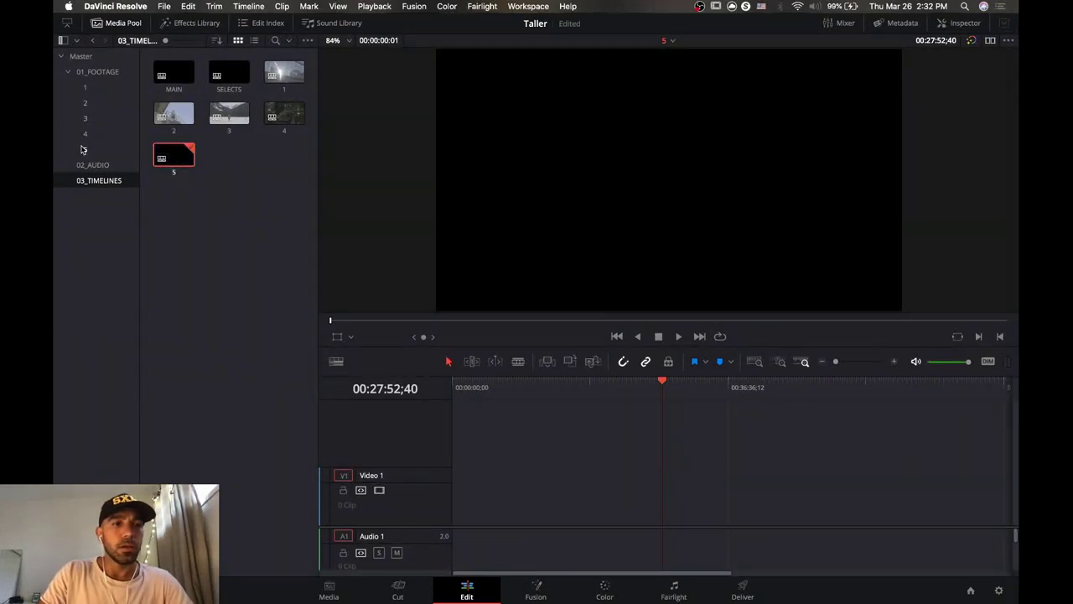
Place all clips from footage bin 5 at the start of timeline 5, and return to 03_TIMELINES with the 01_FOOTAGE bin collapsed.
{"action": "left_click", "coordinate": [85, 150]}
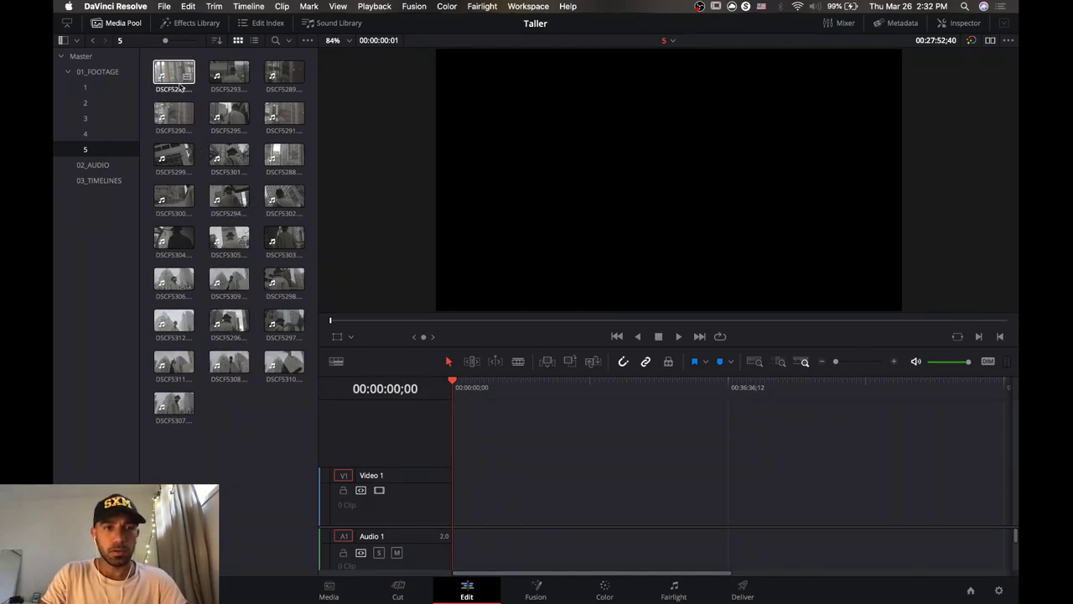
{"action": "key", "text": "super+a"}
{"action": "left_click_drag", "start_coordinate": [179, 79], "coordinate": [444, 501]}
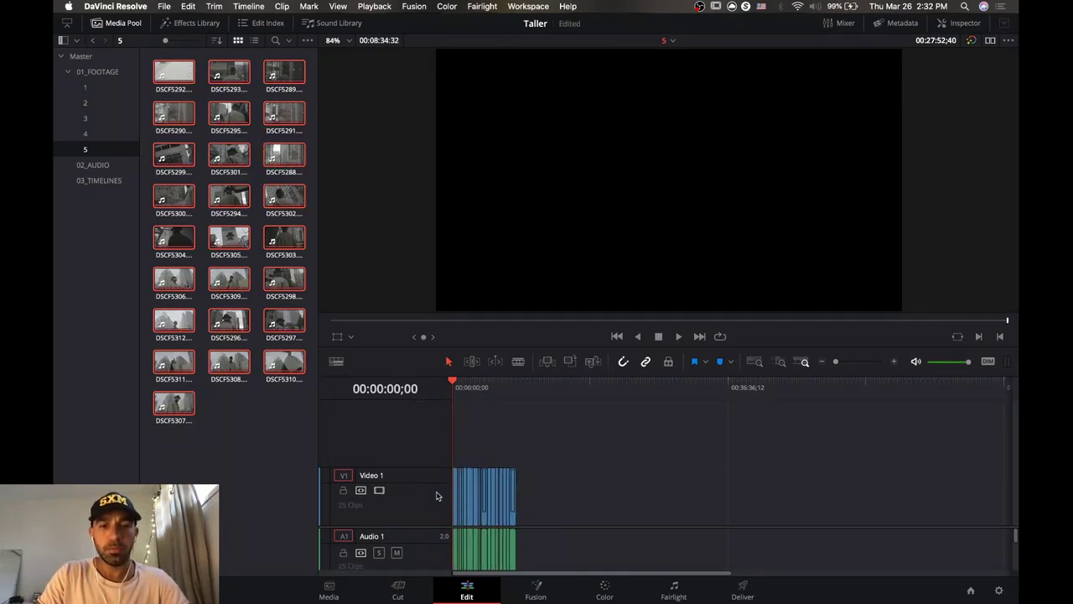
{"action": "left_click", "coordinate": [68, 72]}
{"action": "left_click", "coordinate": [92, 102]}
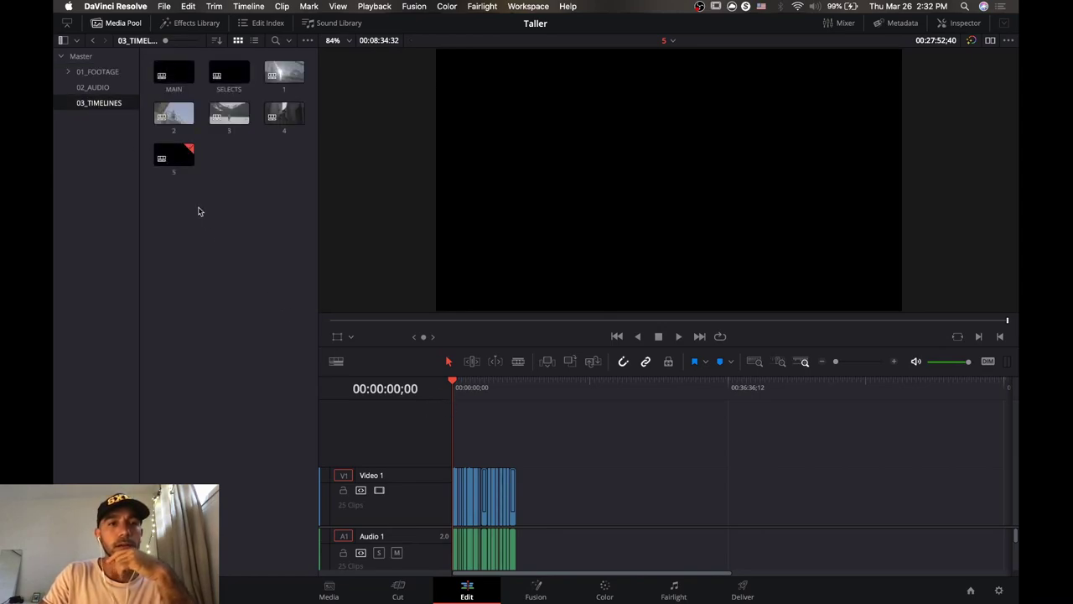
Open timeline 2 and scrub through its first half to review the footage.
{"action": "left_click", "coordinate": [179, 115]}
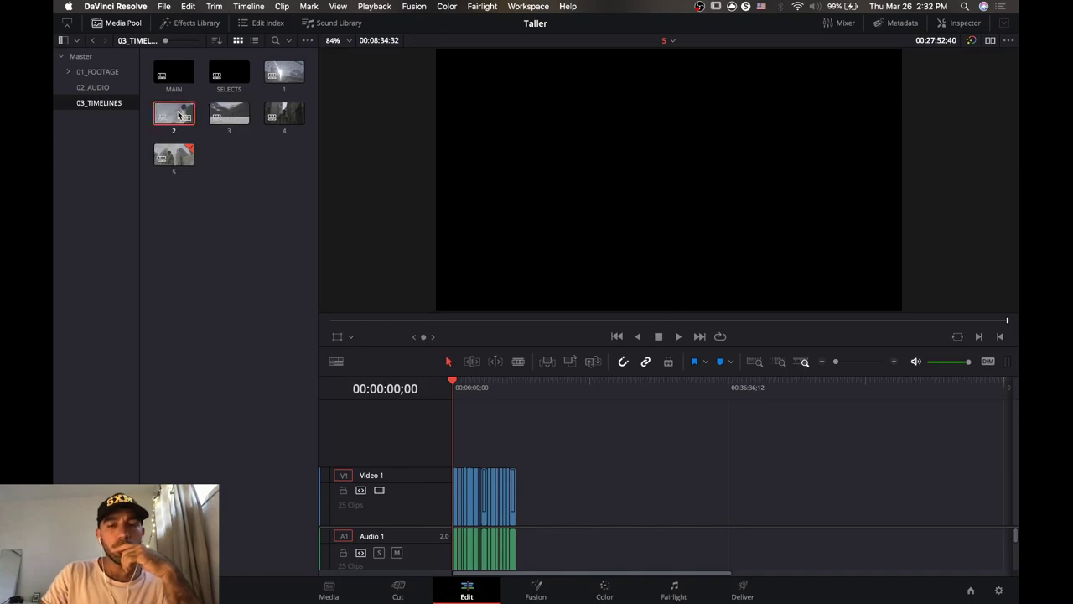
{"action": "double_click", "coordinate": [179, 115]}
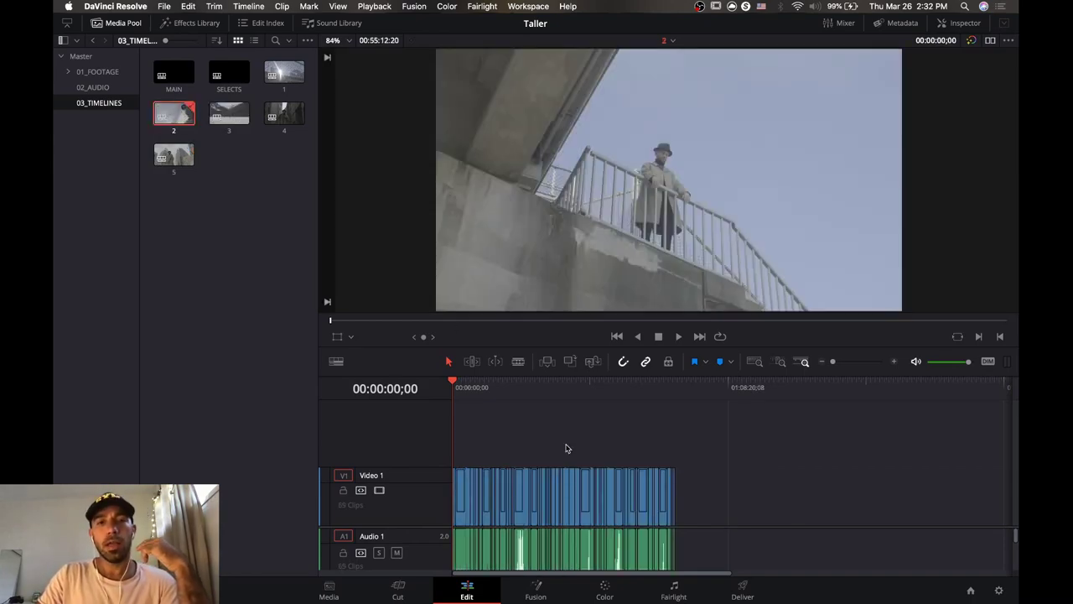
{"action": "mouse_move", "coordinate": [539, 388]}
{"action": "left_mouse_down"}
{"action": "mouse_move", "coordinate": [598, 392]}
{"action": "mouse_move", "coordinate": [539, 393]}
{"action": "left_mouse_up"}
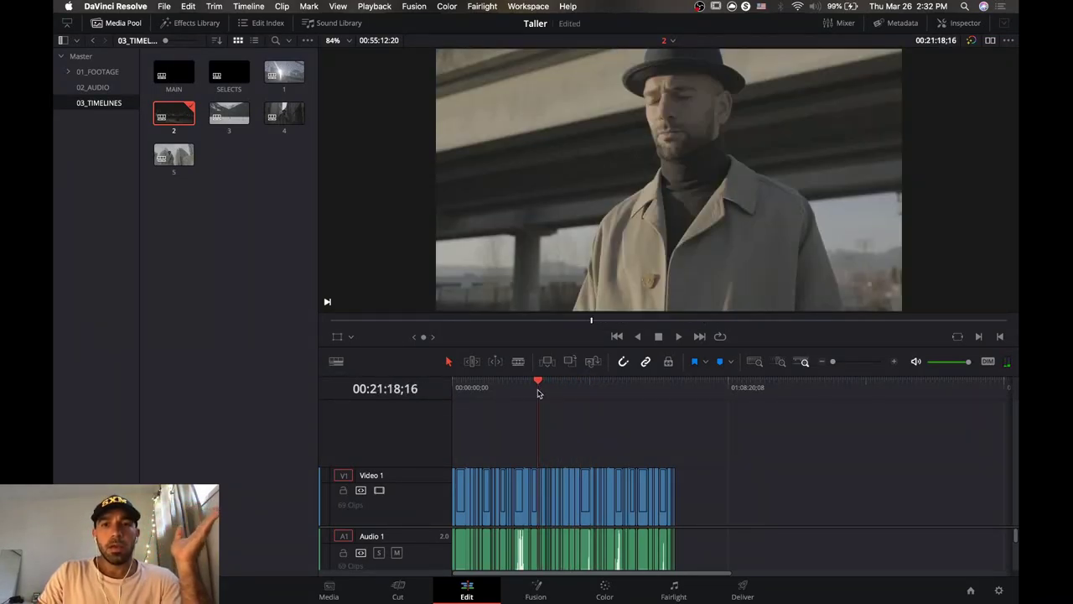
{"action": "left_click_drag", "start_coordinate": [516, 388], "coordinate": [506, 390]}
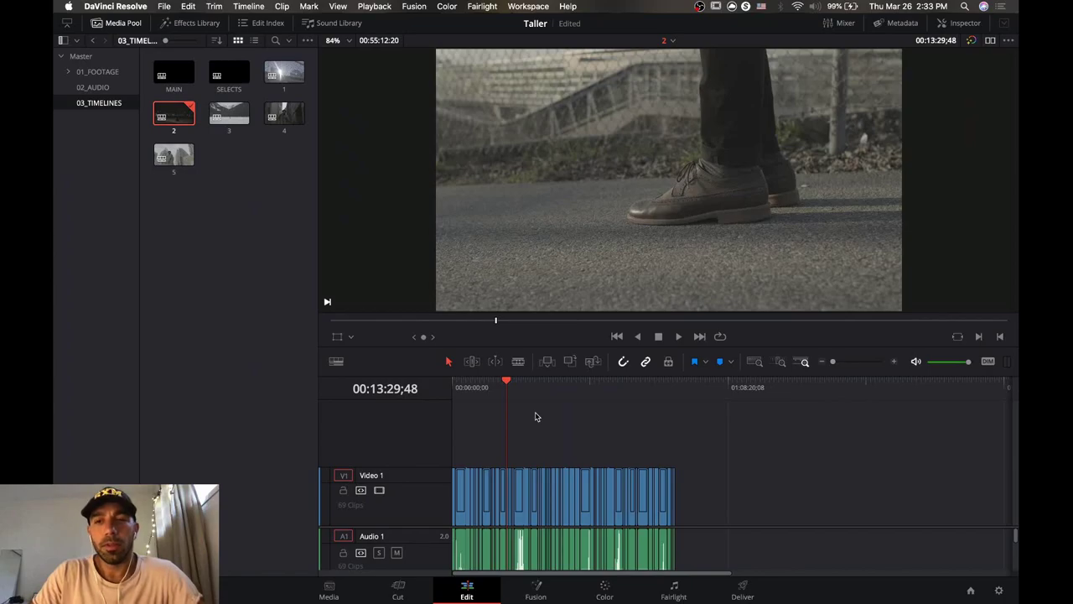
Switch to Firefox and bring up the already open Vimeo profile page.
{"action": "key", "text": "ctrl+Up"}
{"action": "left_click", "coordinate": [366, 226]}
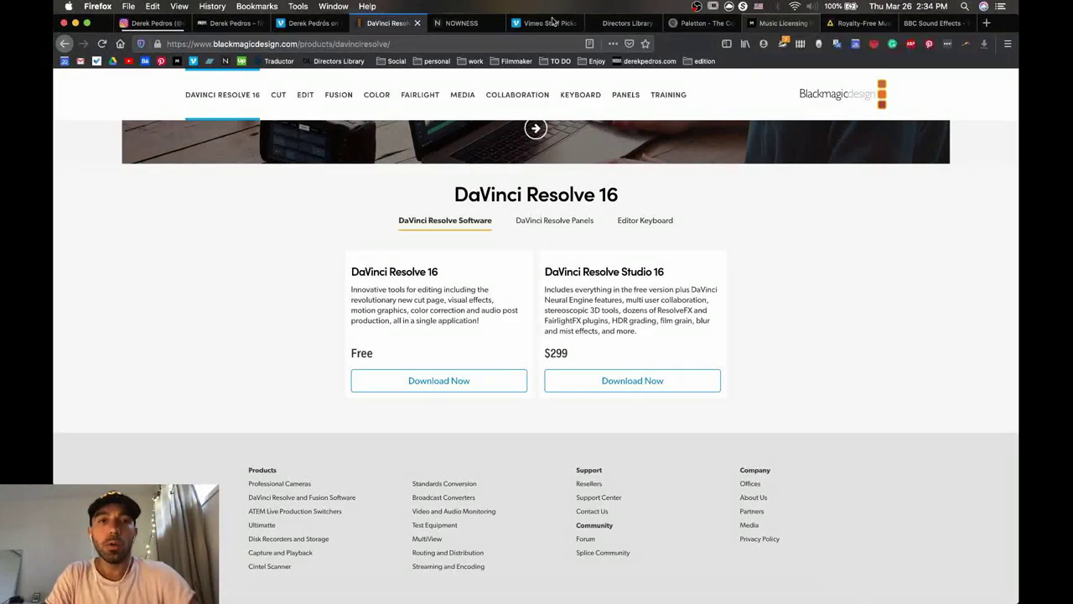
{"action": "left_click", "coordinate": [309, 23]}
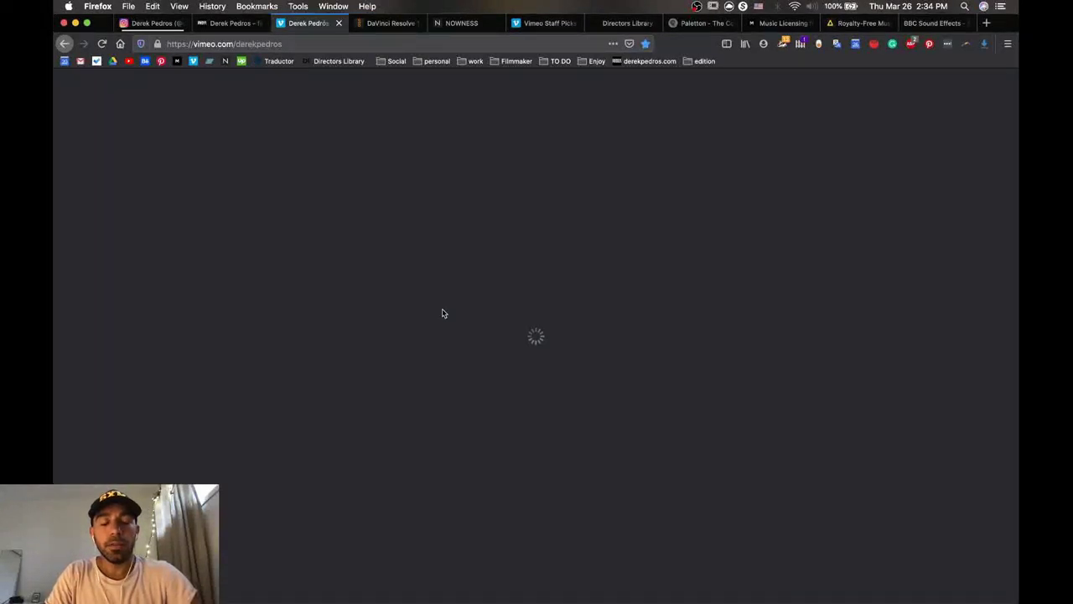
Switch to Spotify and look through the list of saved playlists for music references.
{"action": "mouse_move", "coordinate": [484, 601]}
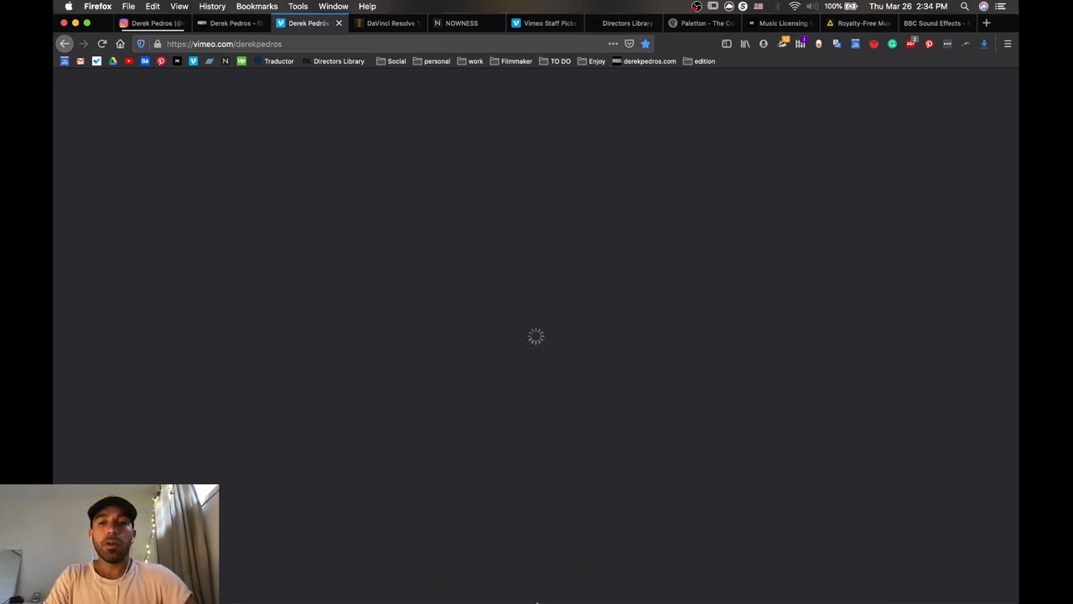
{"action": "mouse_move", "coordinate": [537, 587]}
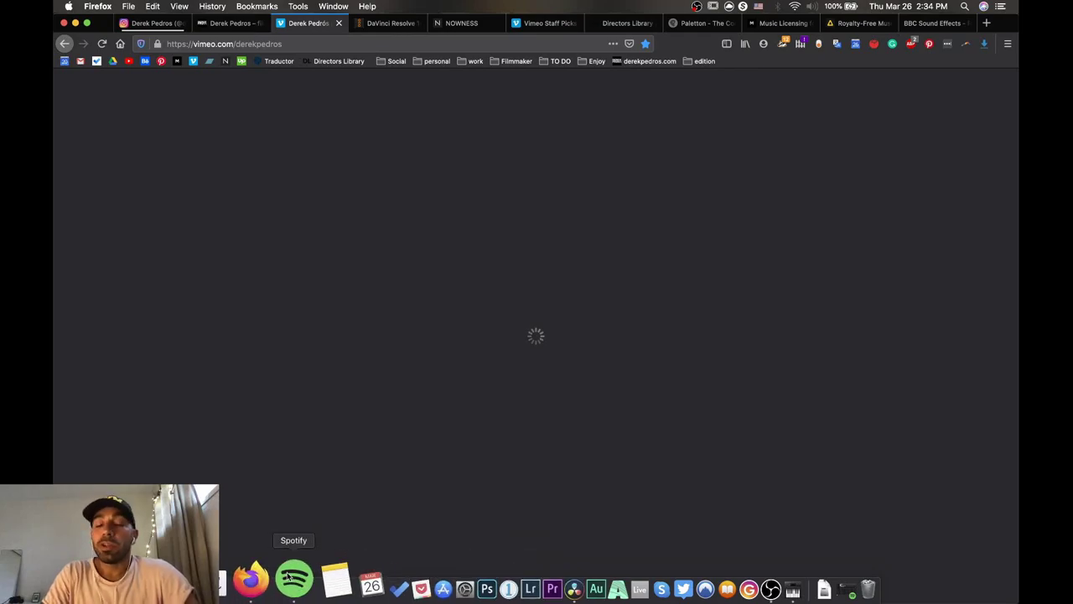
{"action": "left_click", "coordinate": [289, 577]}
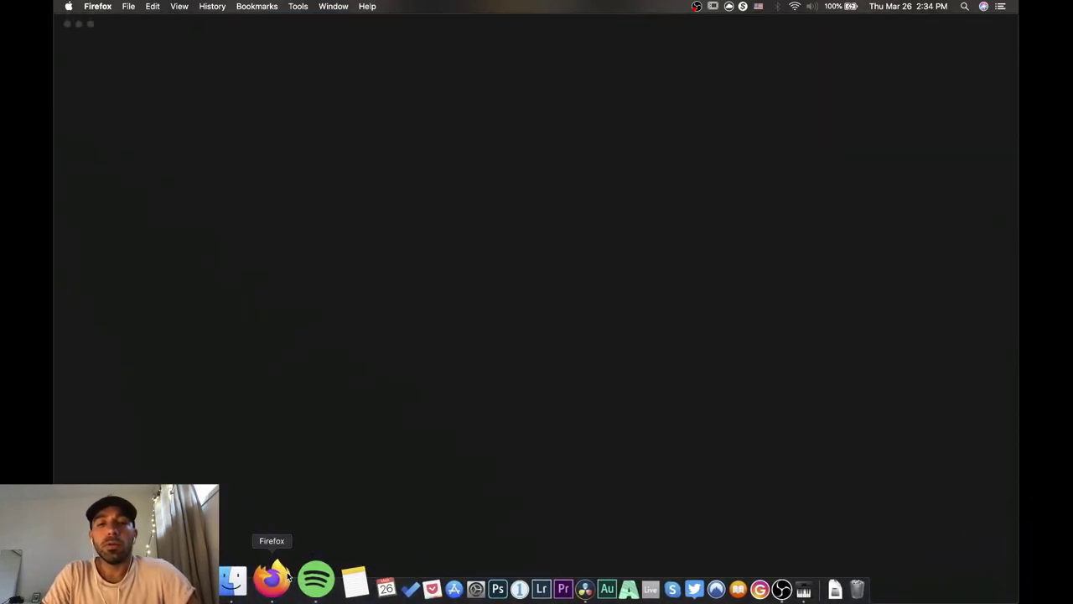
{"action": "scroll", "coordinate": [138, 383], "scroll_direction": "down", "scroll_amount": 10}
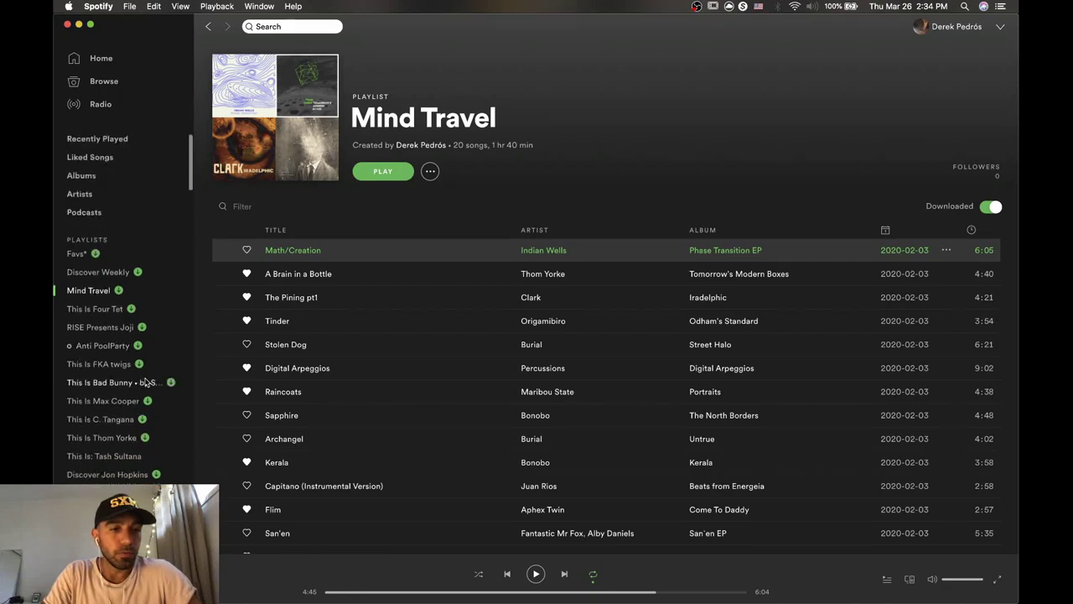
{"action": "scroll", "coordinate": [145, 382], "scroll_direction": "down", "scroll_amount": 10}
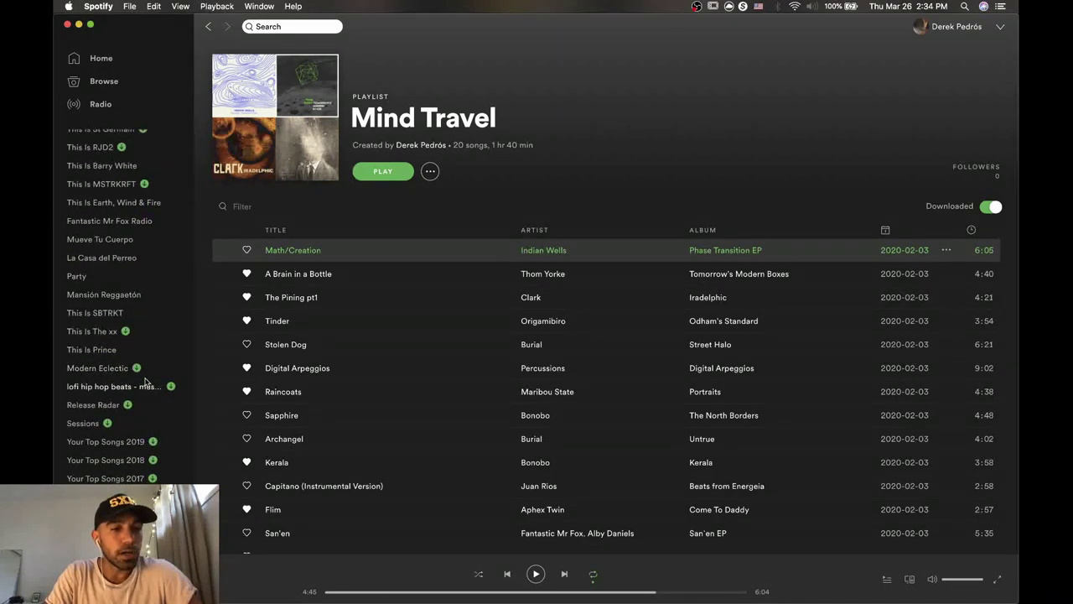
{"action": "scroll", "coordinate": [145, 382], "scroll_direction": "down", "scroll_amount": 10}
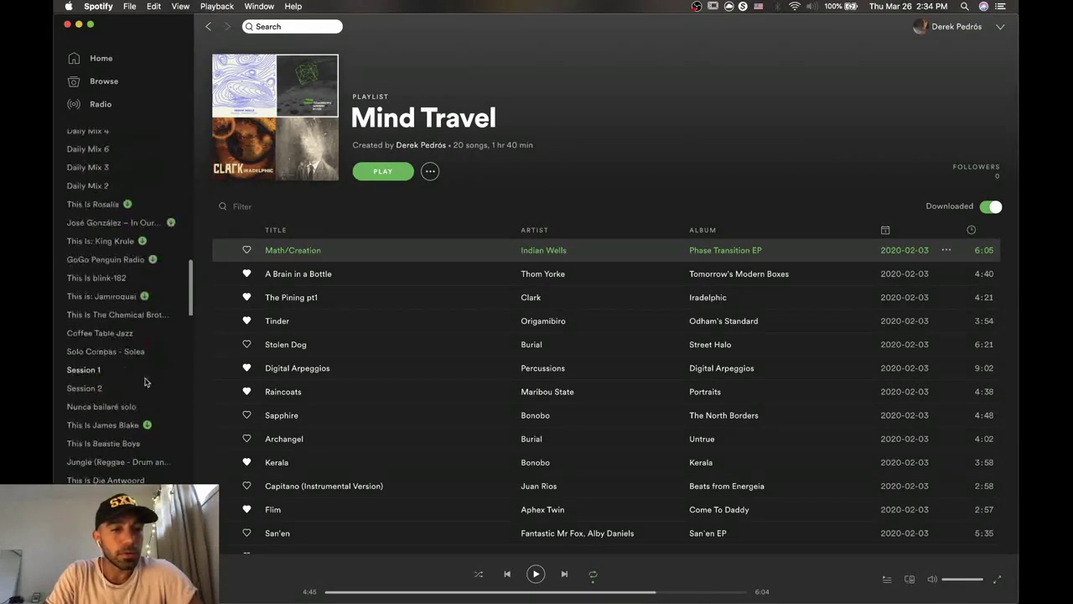
{"action": "scroll", "coordinate": [145, 382], "scroll_direction": "down", "scroll_amount": 10}
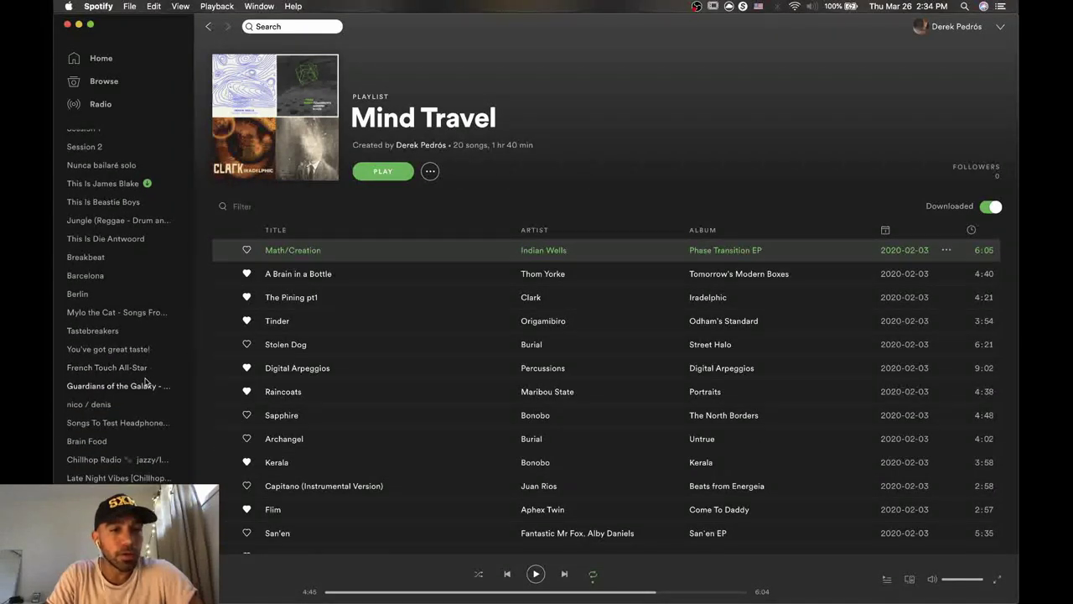
{"action": "scroll", "coordinate": [145, 382], "scroll_direction": "down", "scroll_amount": 10}
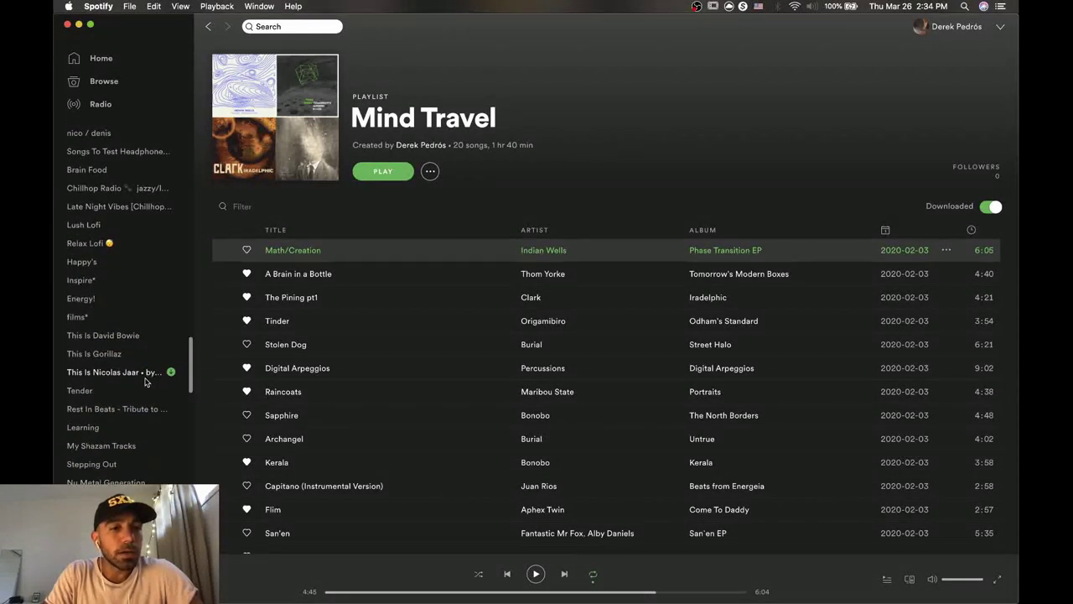
Open the Islander* playlist and play the song Immunity, skipping ahead to about three minutes in.
{"action": "scroll", "coordinate": [145, 383], "scroll_direction": "down", "scroll_amount": 2}
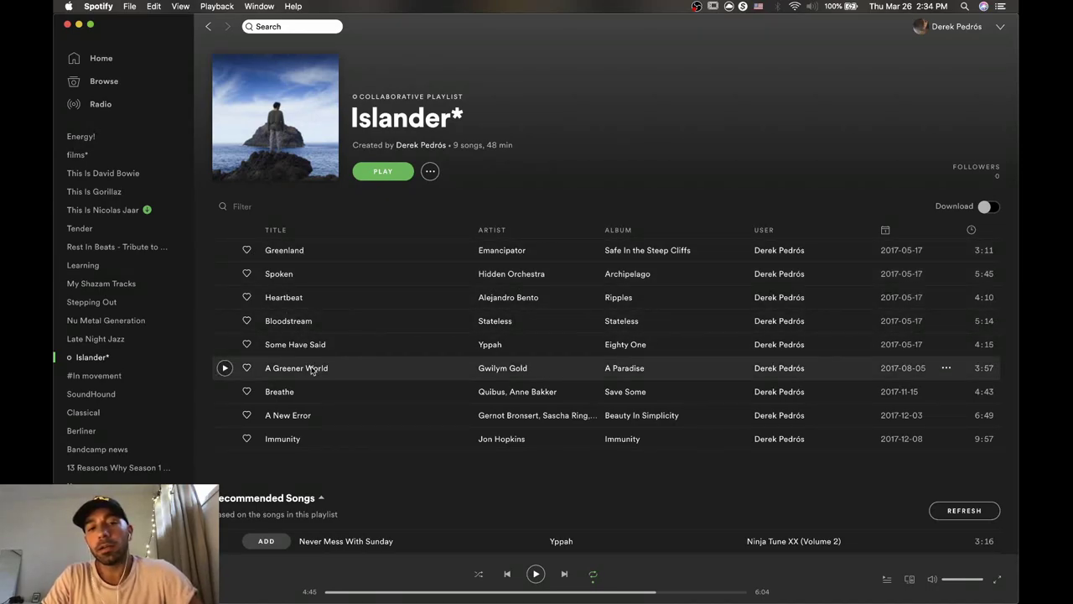
{"action": "left_click", "coordinate": [224, 439]}
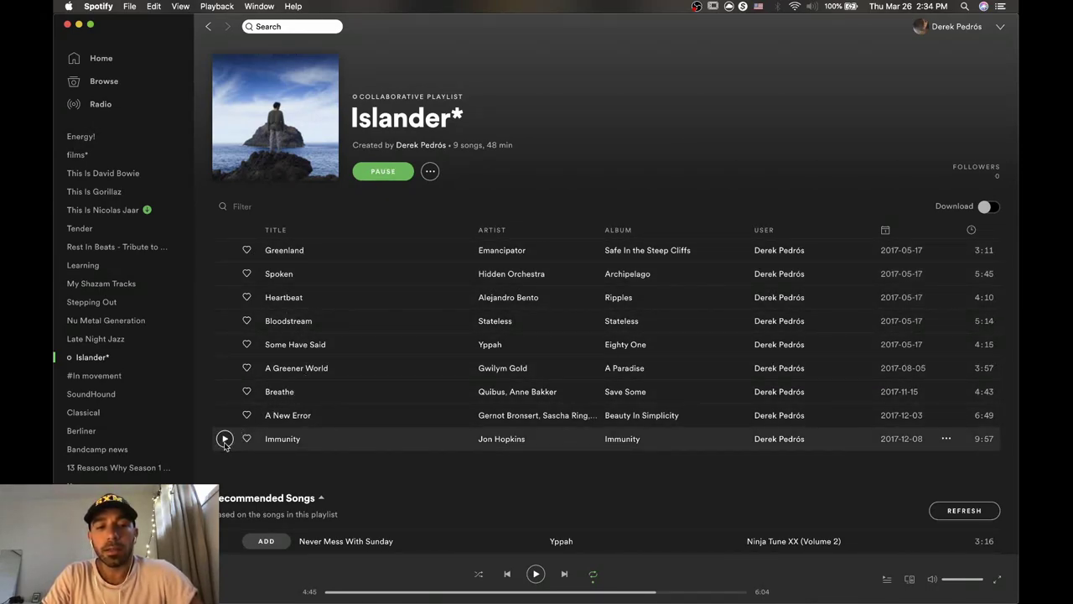
{"action": "left_click", "coordinate": [451, 592]}
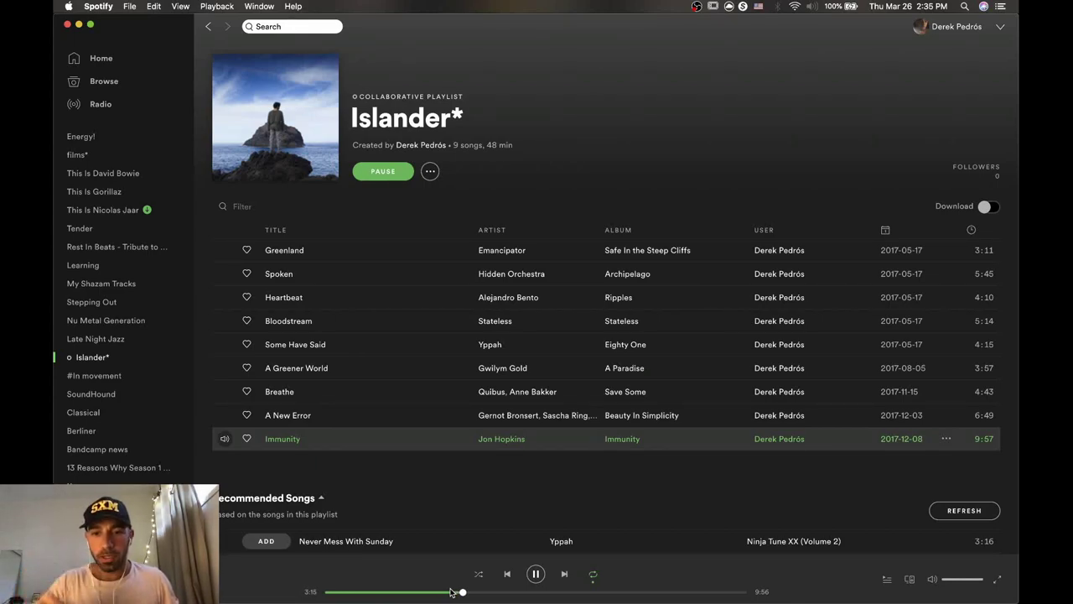
Play Some Have Said from the Islander* playlist, skip past the one-minute mark to sample it, and pause it.
{"action": "left_click", "coordinate": [225, 344]}
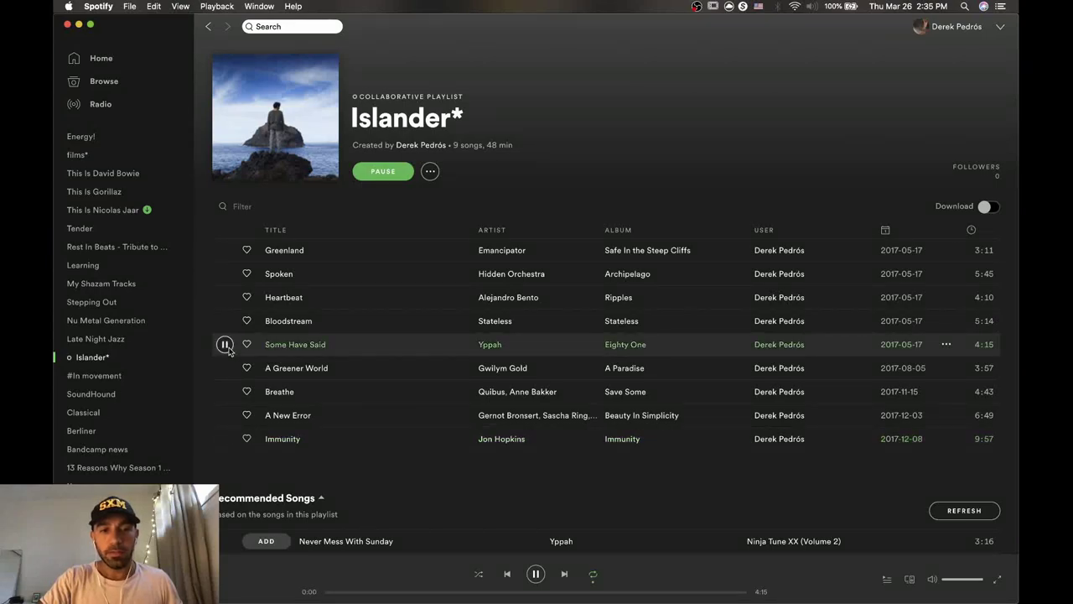
{"action": "mouse_move", "coordinate": [401, 600]}
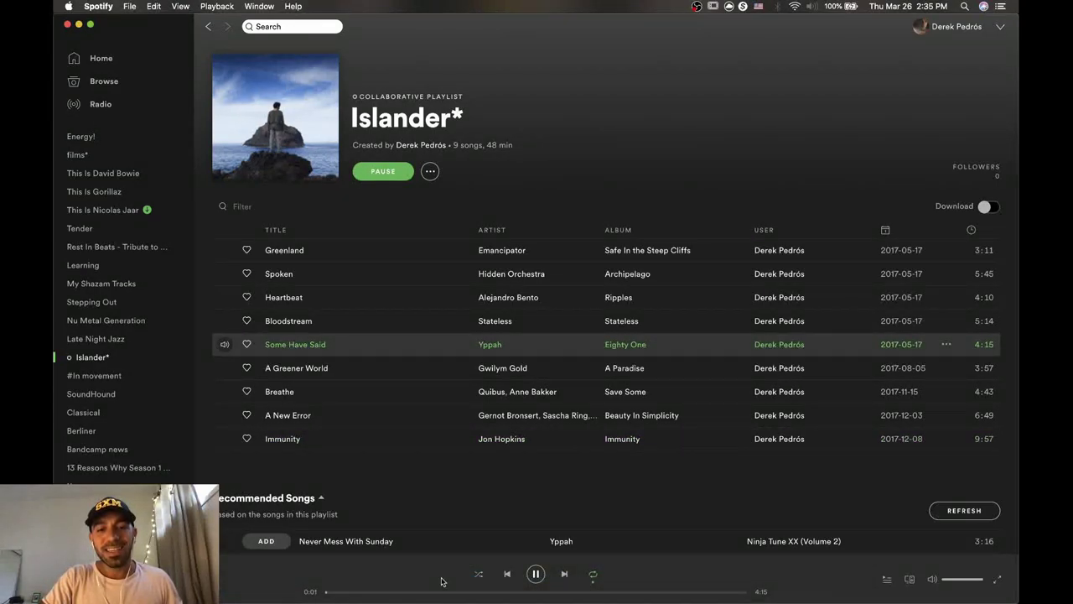
{"action": "left_click", "coordinate": [442, 593]}
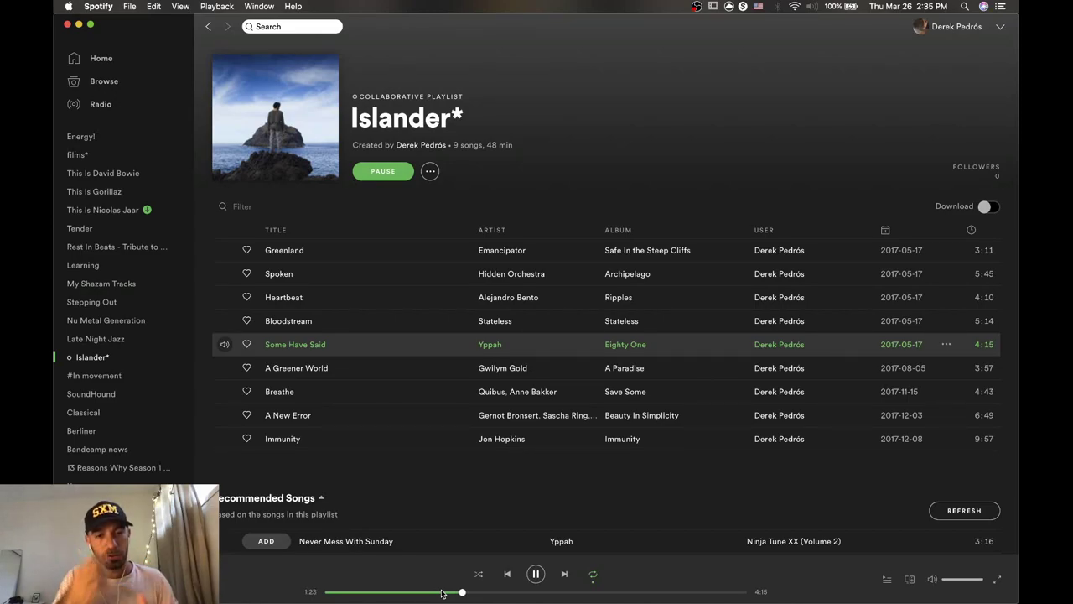
{"action": "left_click", "coordinate": [537, 575]}
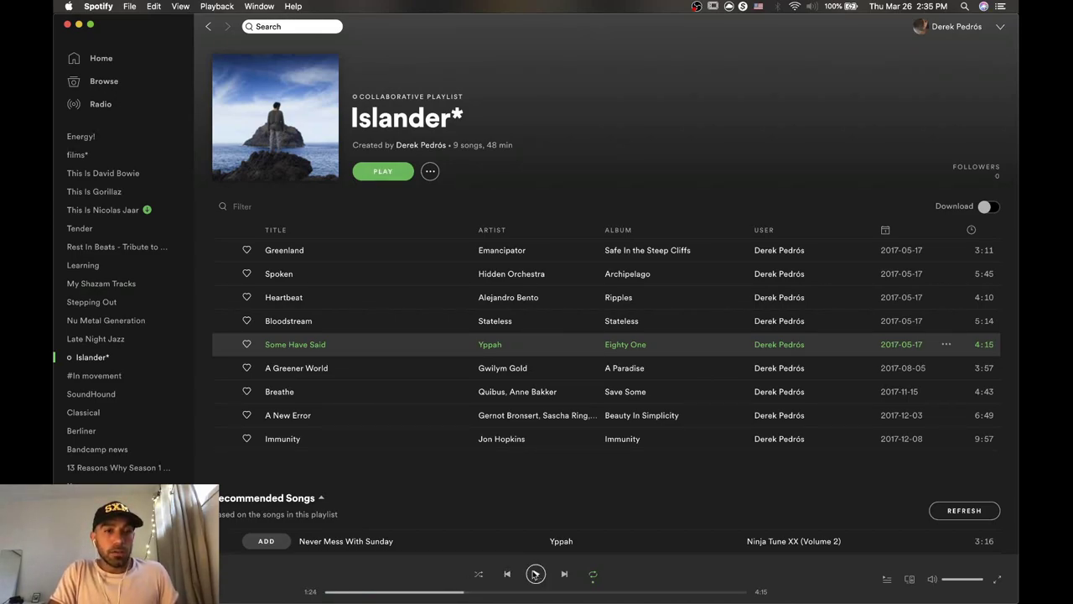
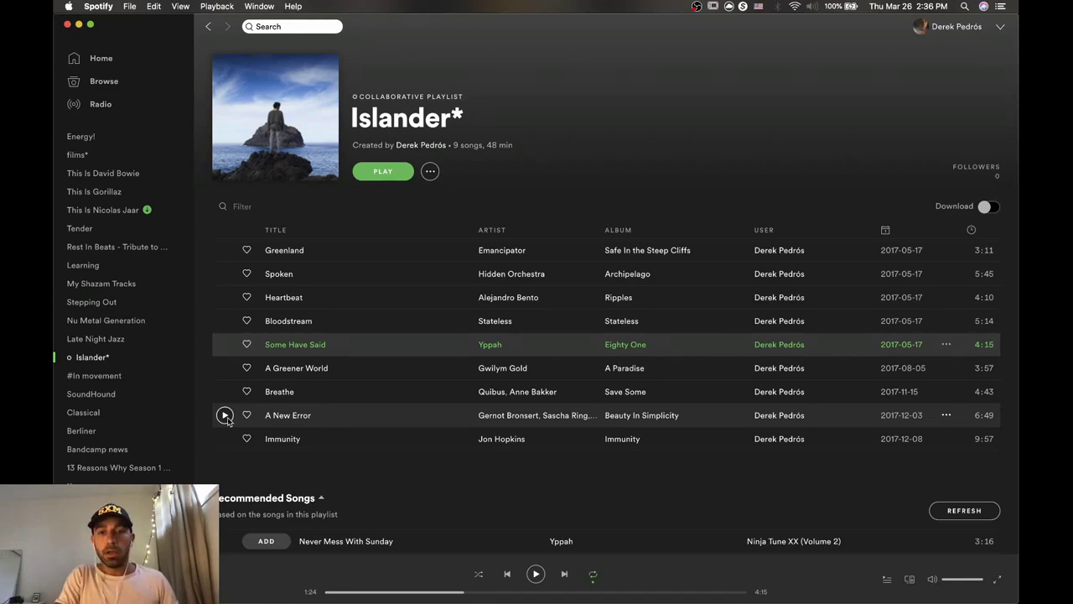
Play A New Error from the same playlist, skip ahead in stages to 2:41, and pause it after listening.
{"action": "left_click", "coordinate": [225, 415]}
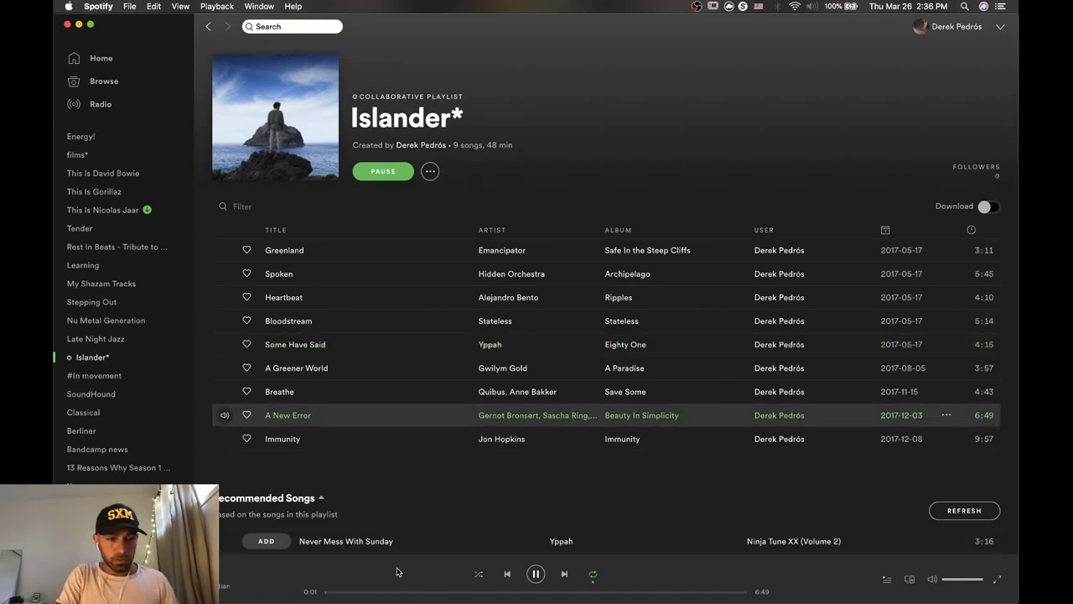
{"action": "left_click", "coordinate": [409, 592]}
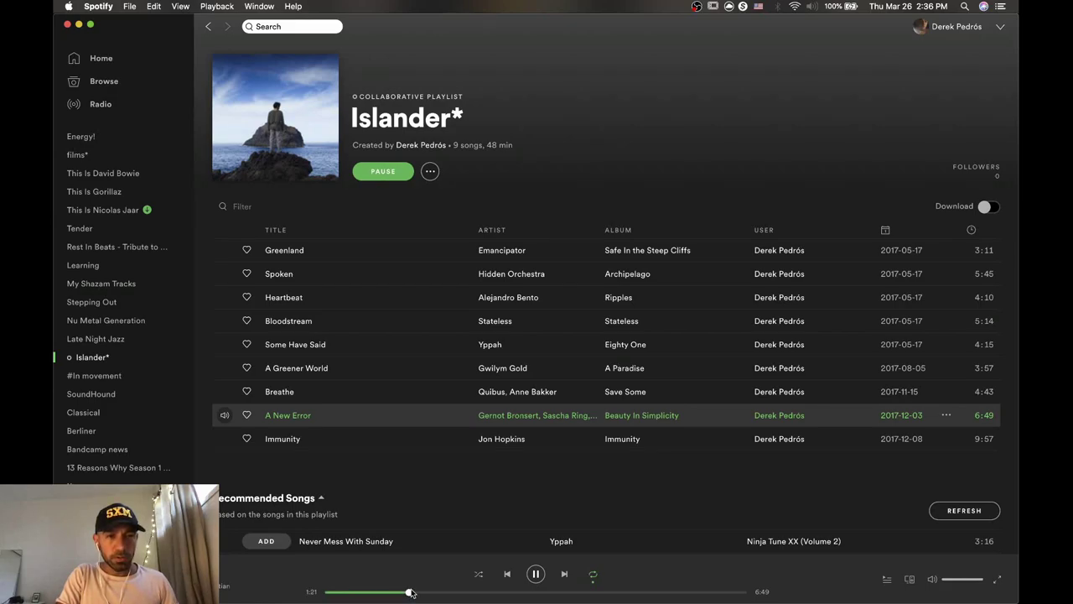
{"action": "left_click", "coordinate": [450, 593]}
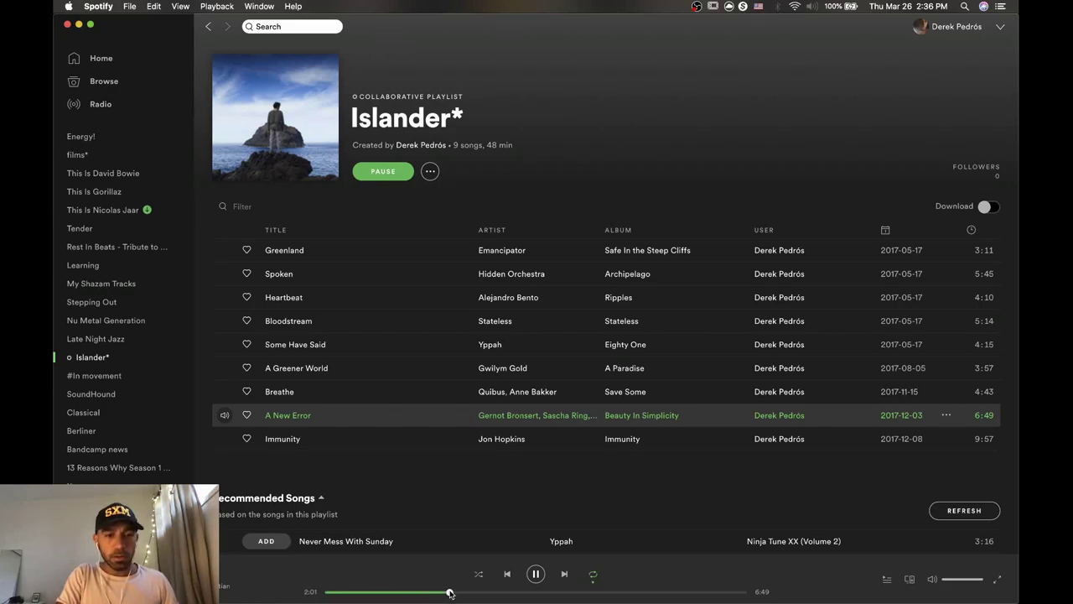
{"action": "left_click", "coordinate": [491, 592]}
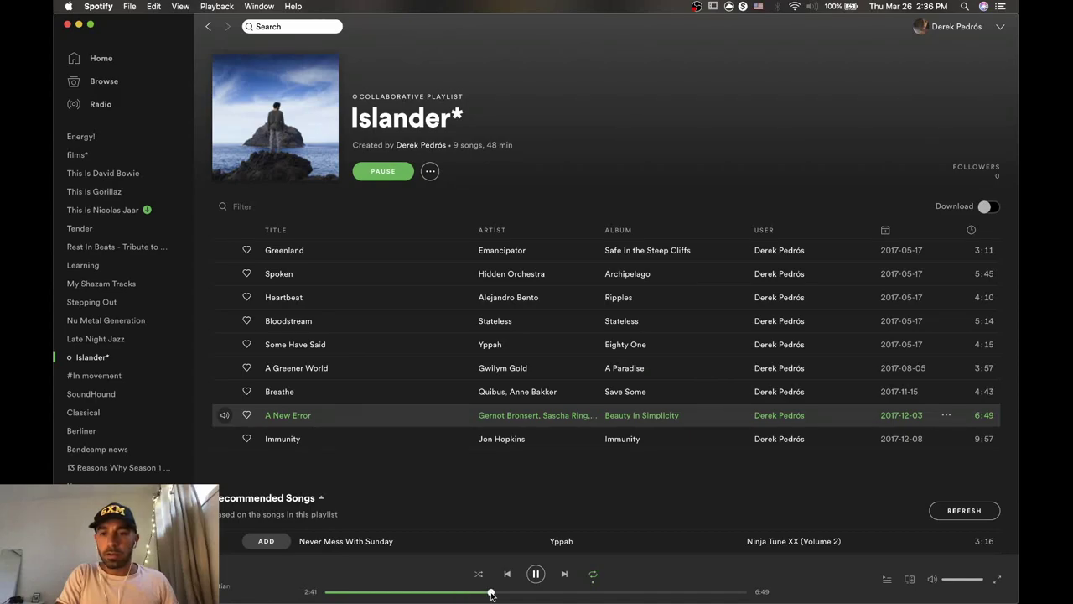
{"action": "left_click", "coordinate": [534, 574]}
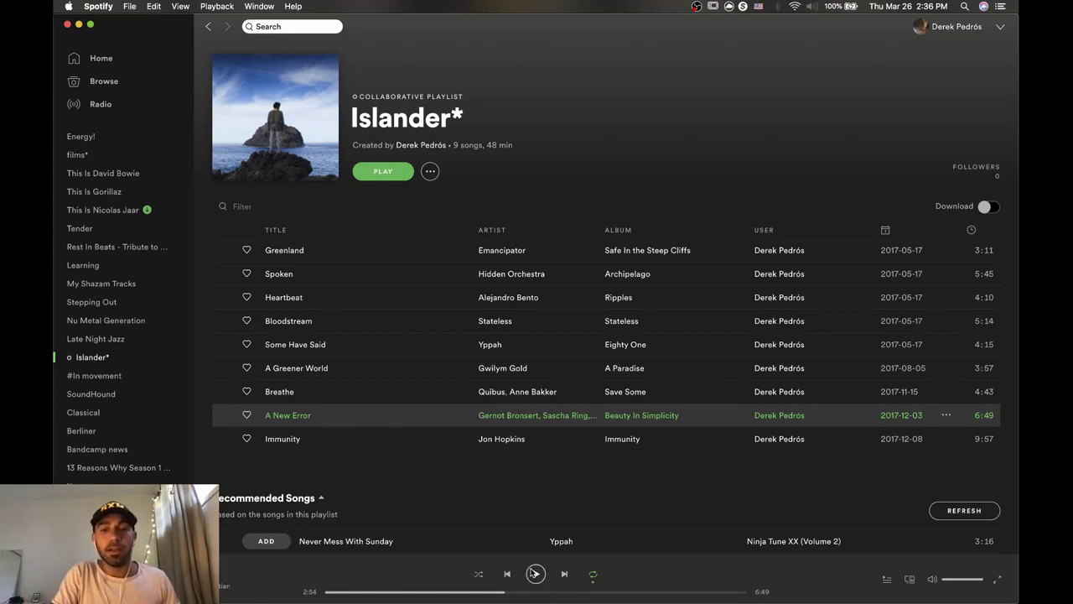
Open the Mind Travel playlist to view its songs, and minimize the Spotify window.
{"action": "scroll", "coordinate": [137, 334], "scroll_direction": "up", "scroll_amount": 8}
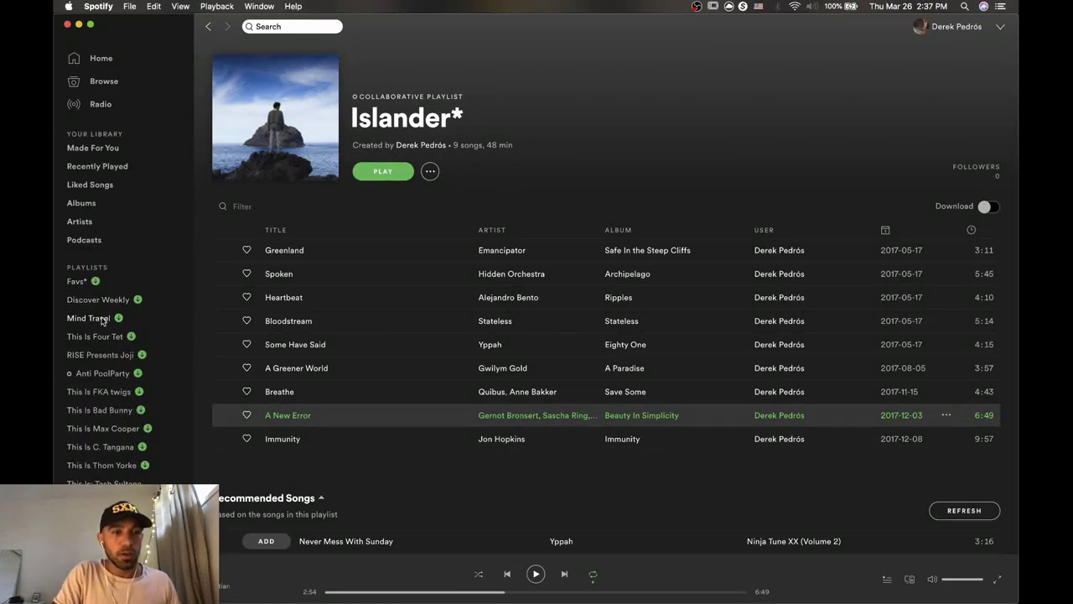
{"action": "left_click", "coordinate": [101, 318]}
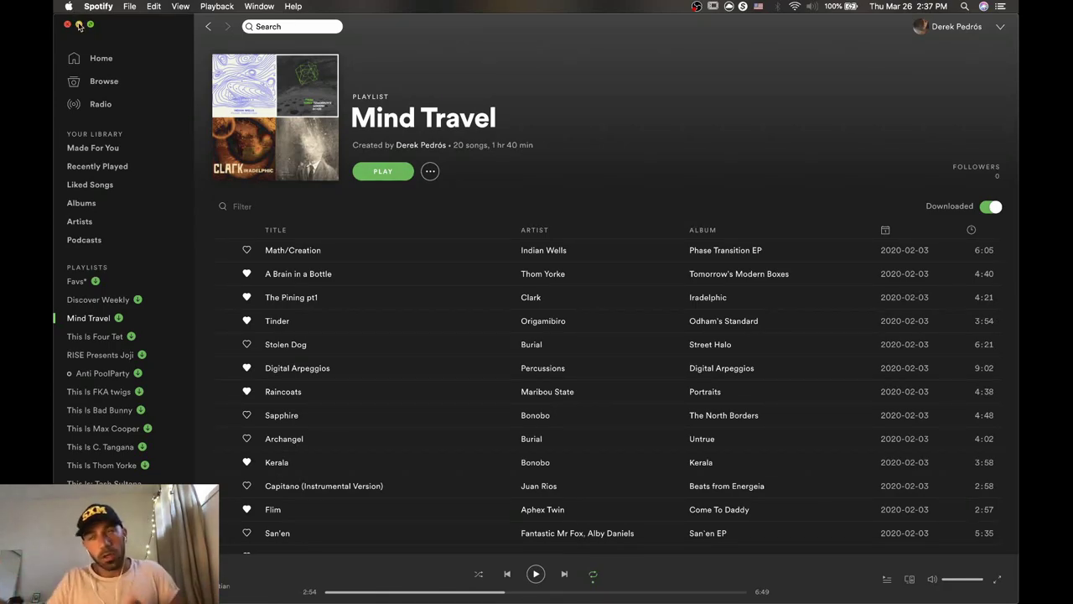
{"action": "left_click", "coordinate": [79, 24]}
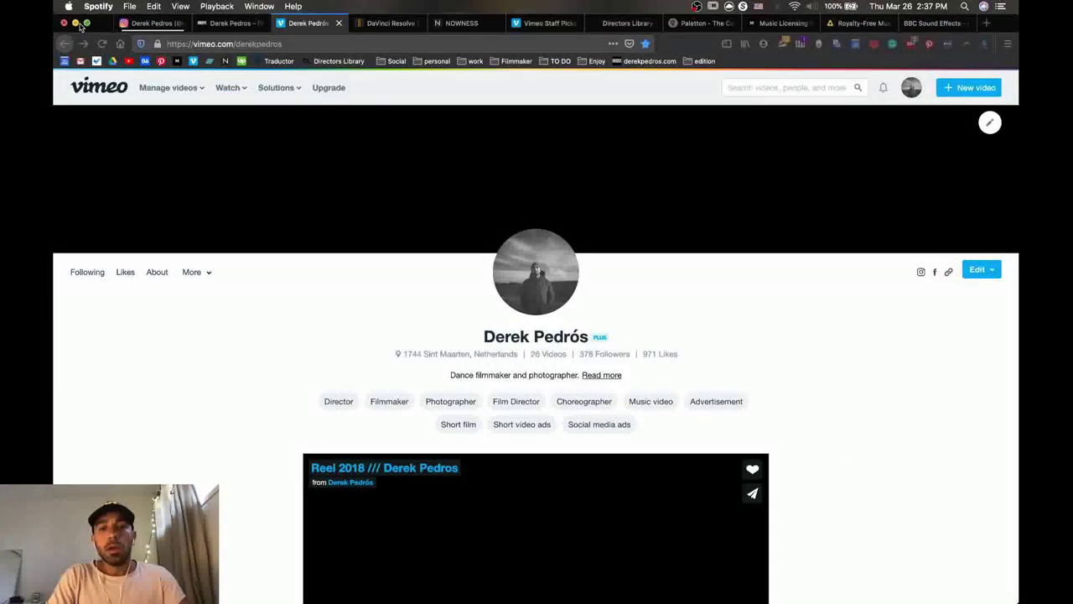
In Firefox, look over the already open Musicbed homepage and bring up the open royalty-free music site.
{"action": "left_click", "coordinate": [791, 25]}
{"action": "left_click", "coordinate": [791, 25]}
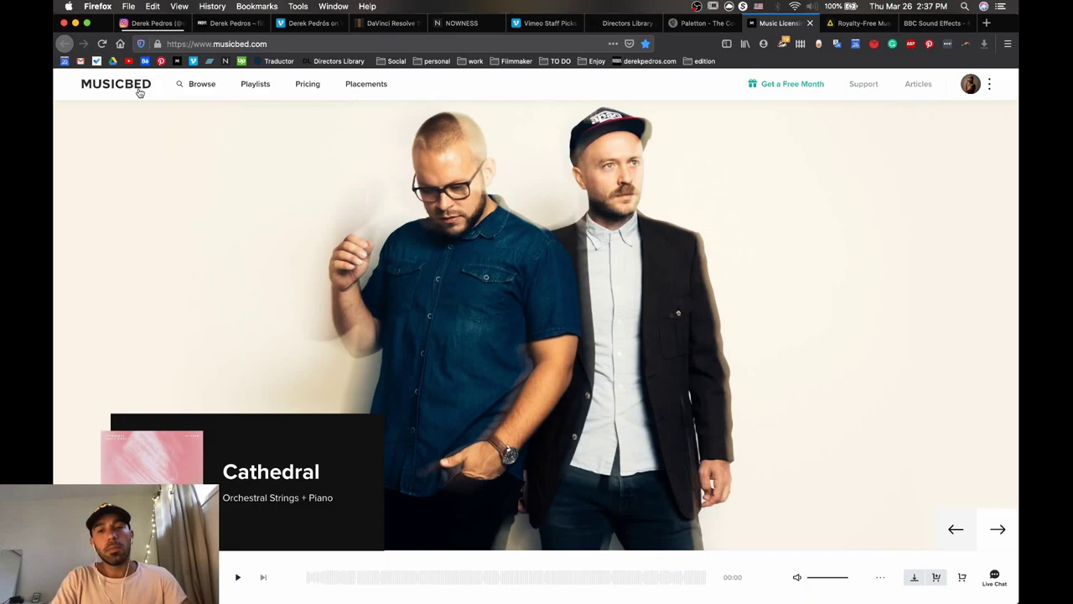
{"action": "scroll", "coordinate": [703, 238], "scroll_direction": "down", "scroll_amount": 2}
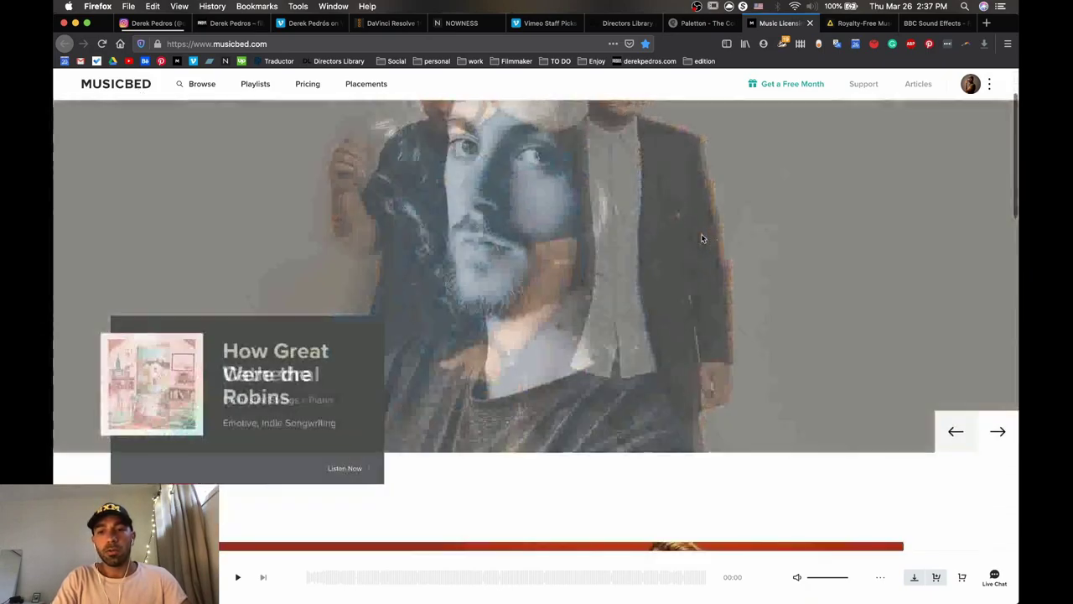
{"action": "scroll", "coordinate": [703, 238], "scroll_direction": "up", "scroll_amount": 2}
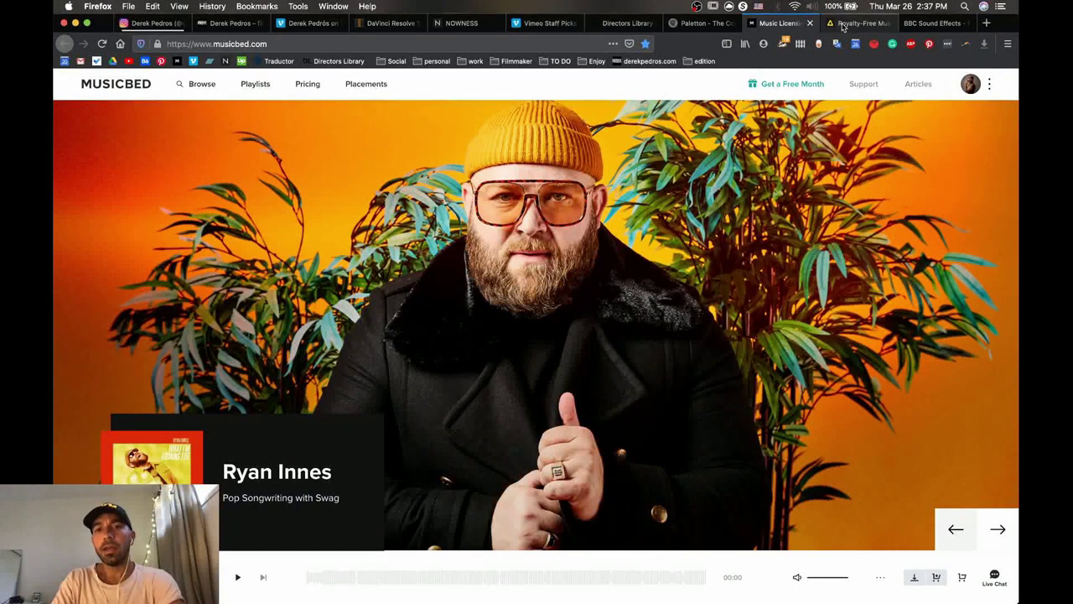
{"action": "left_click", "coordinate": [843, 27]}
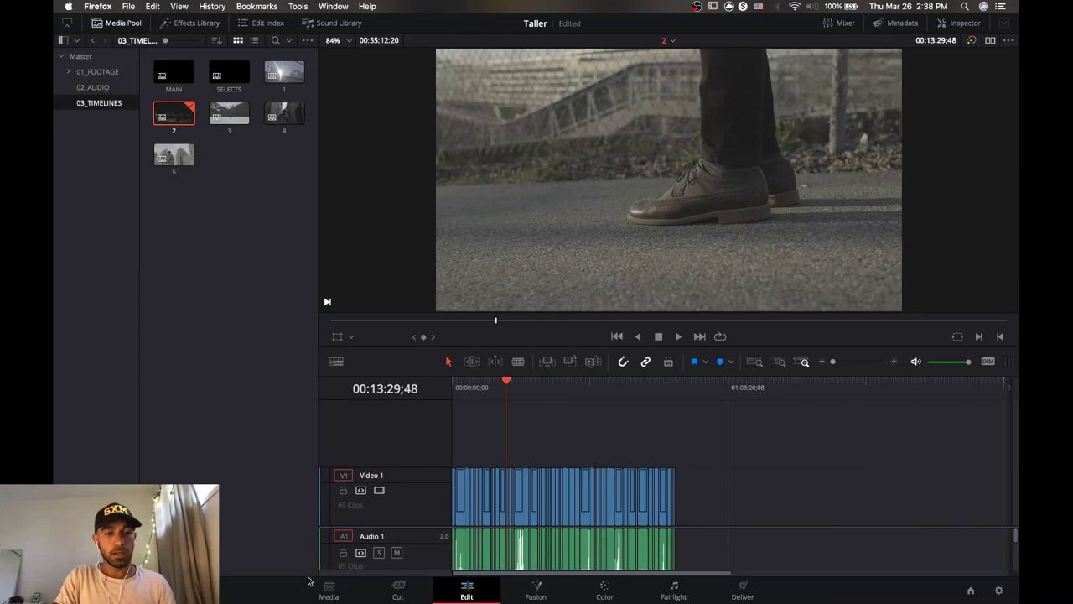
Switch to Finder and open the 01_MUSIC folder inside 02_AUDIO of the Nunca bailare solo project folder.
{"action": "mouse_move", "coordinate": [319, 598]}
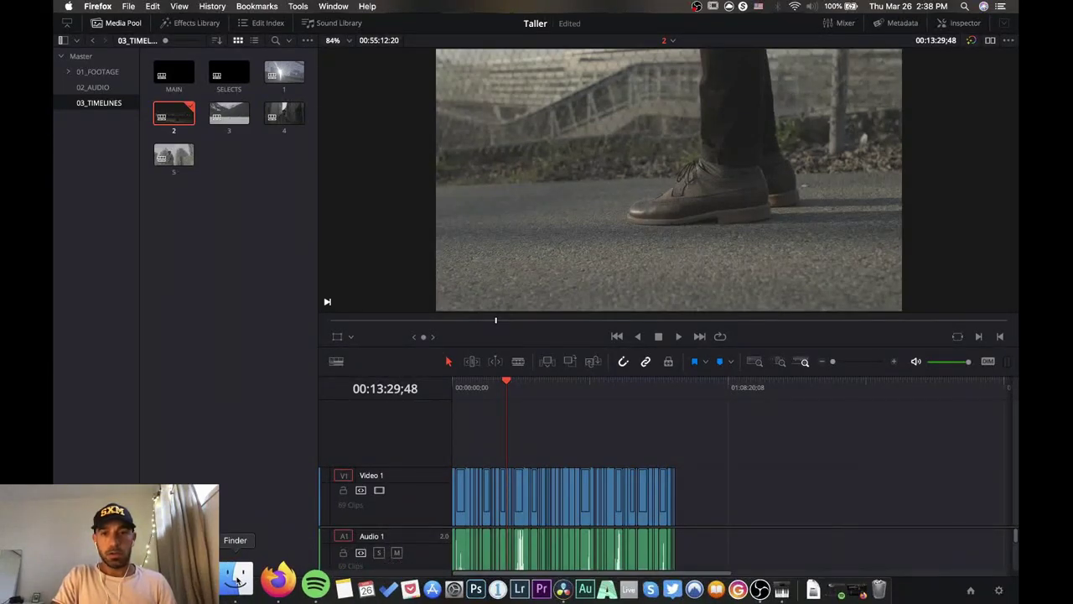
{"action": "left_click", "coordinate": [237, 579]}
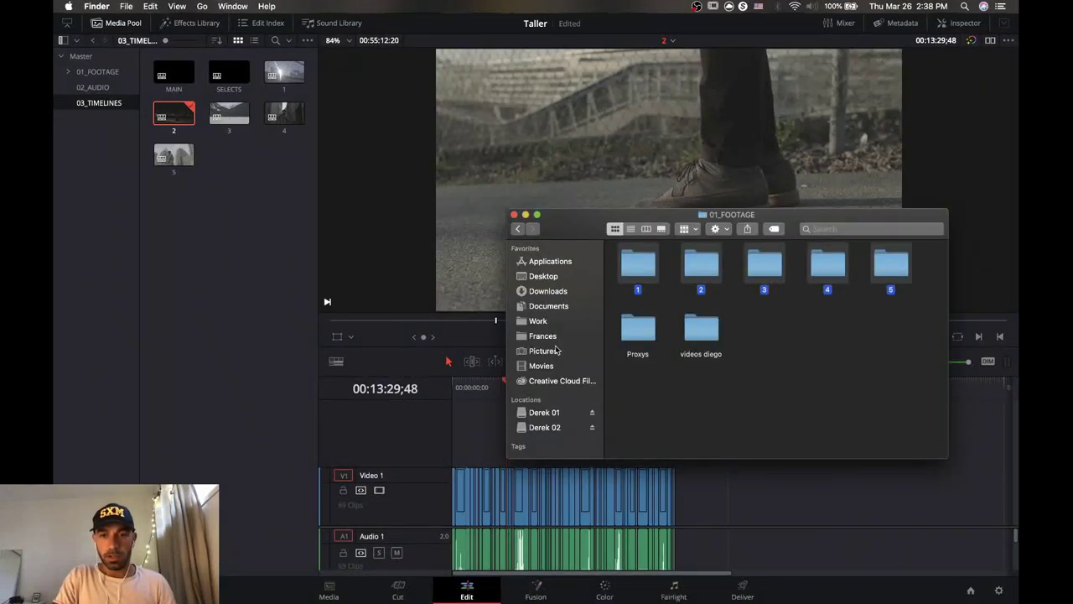
{"action": "left_click", "coordinate": [545, 277]}
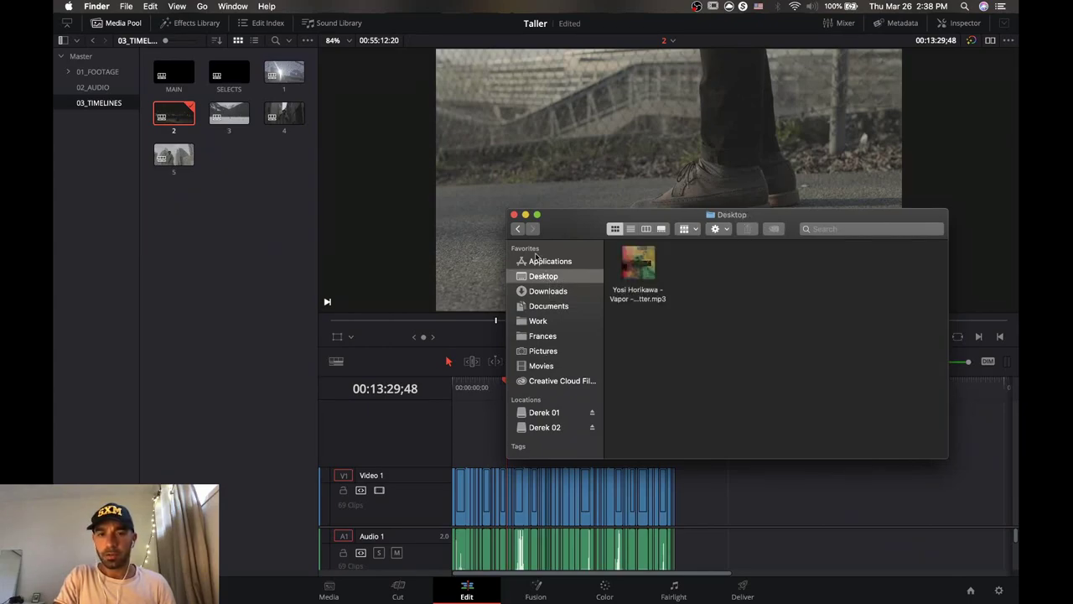
{"action": "left_click", "coordinate": [518, 230]}
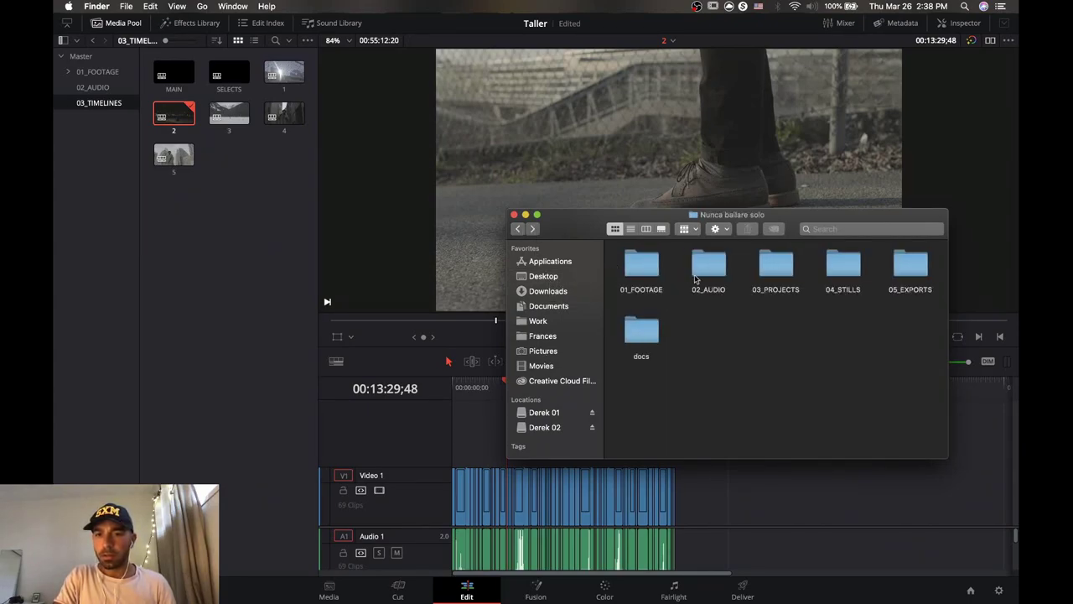
{"action": "double_click", "coordinate": [706, 270]}
{"action": "double_click", "coordinate": [645, 267]}
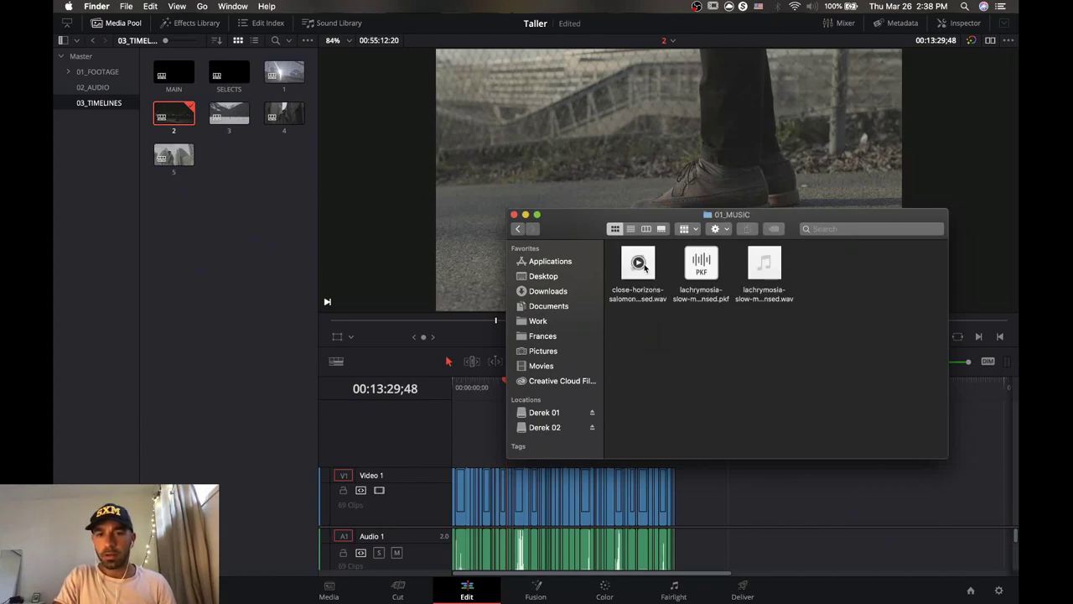
Preview lachrymosia-slow-meadow-musicbed-licensed.wav from about its midpoint and close the preview.
{"action": "left_click", "coordinate": [749, 277]}
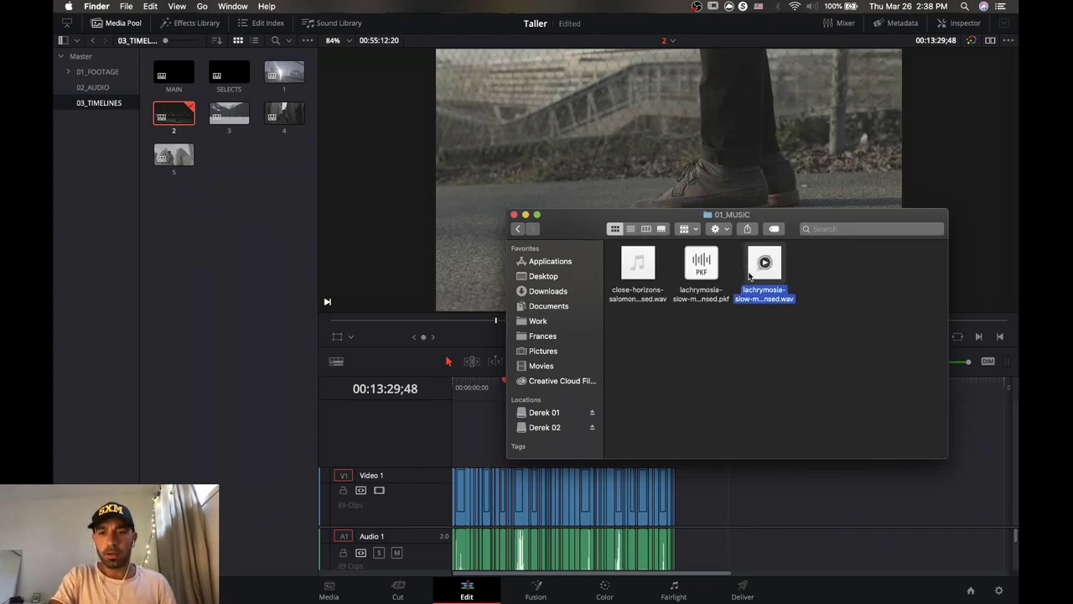
{"action": "key", "text": "space"}
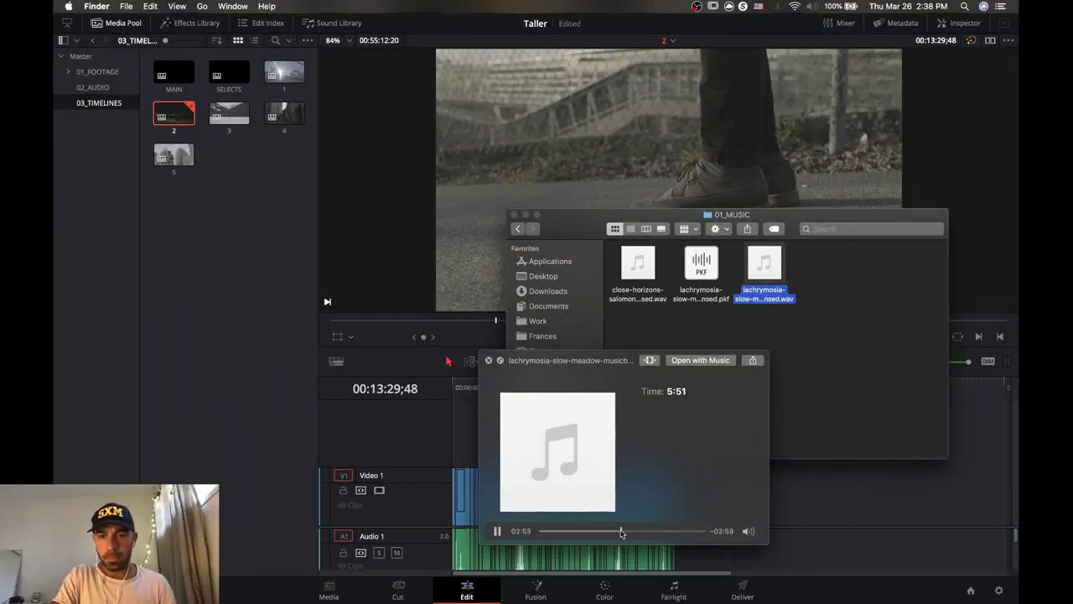
{"action": "key", "text": "space"}
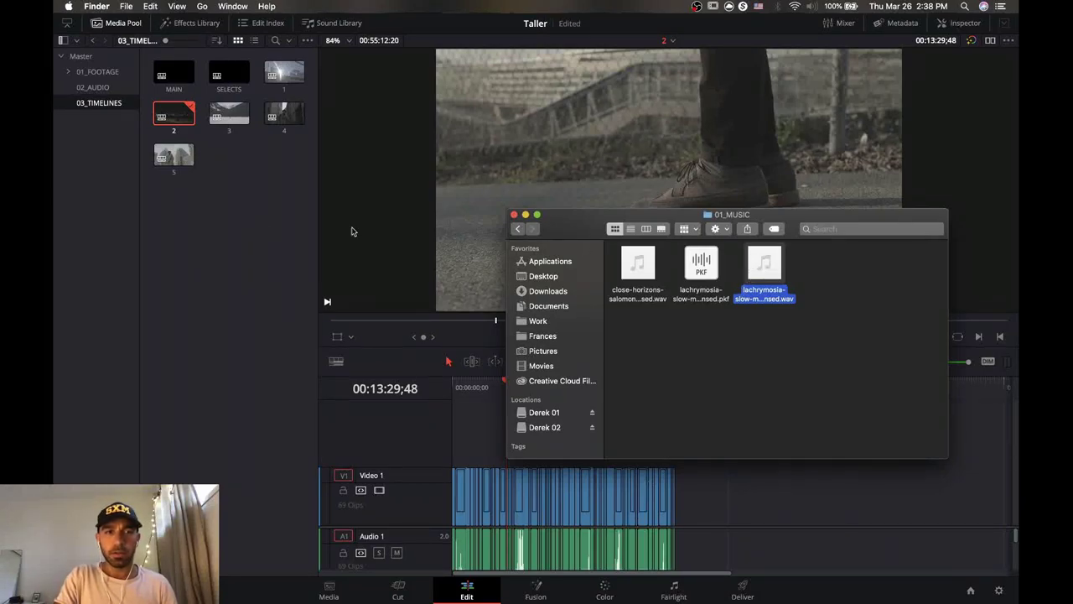
Import lachrymosia-slow-meadow-musicbed-licensed.wav from the Finder folder into the 02_AUDIO bin on DaVinci Resolve's Media page.
{"action": "left_click_drag", "start_coordinate": [763, 261], "coordinate": [800, 279]}
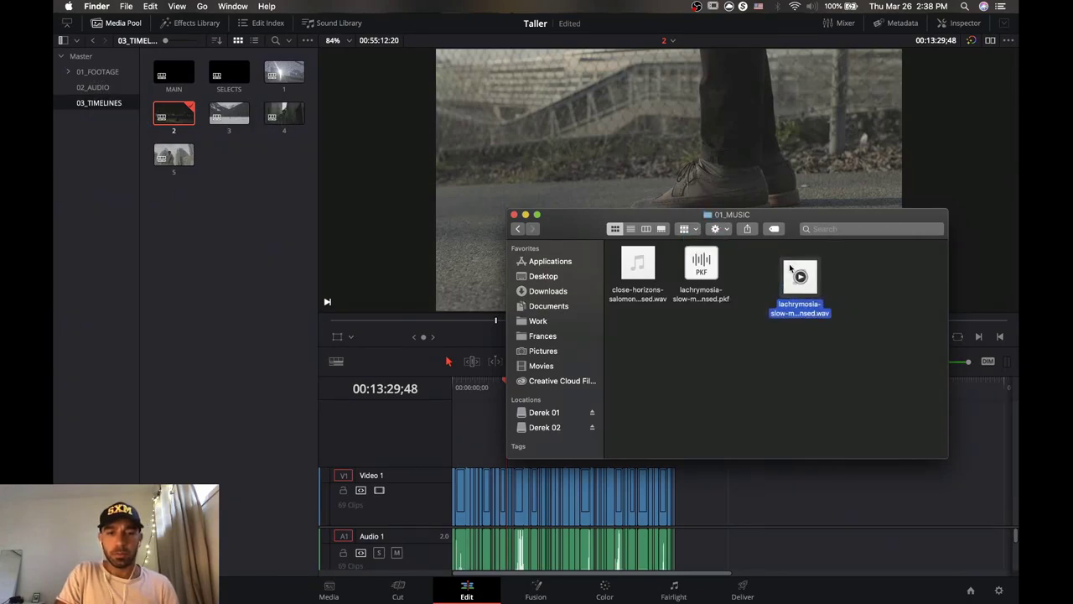
{"action": "left_click", "coordinate": [330, 592]}
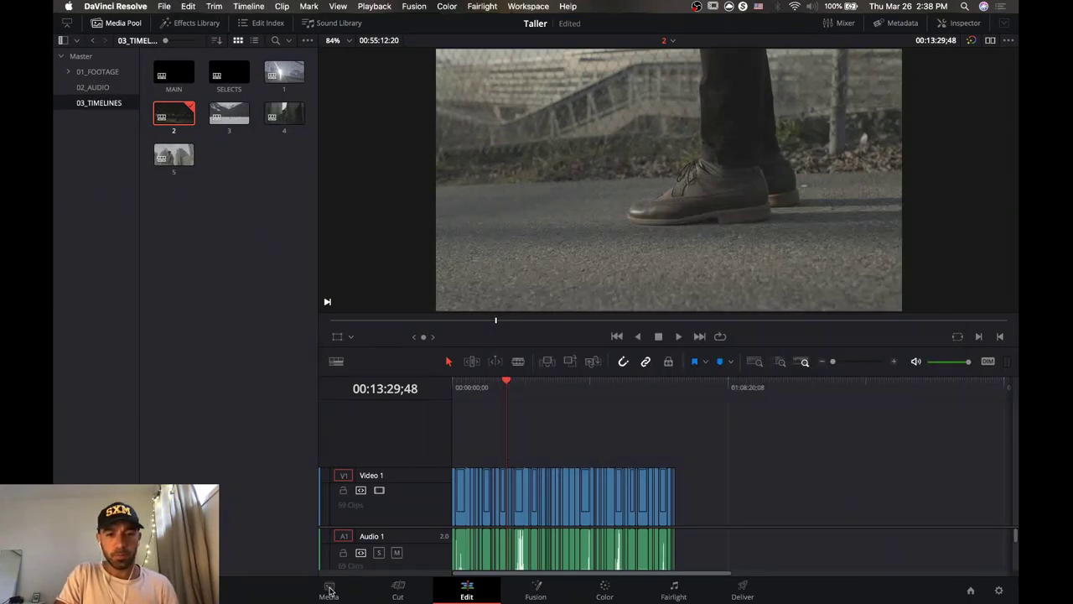
{"action": "left_click", "coordinate": [329, 592]}
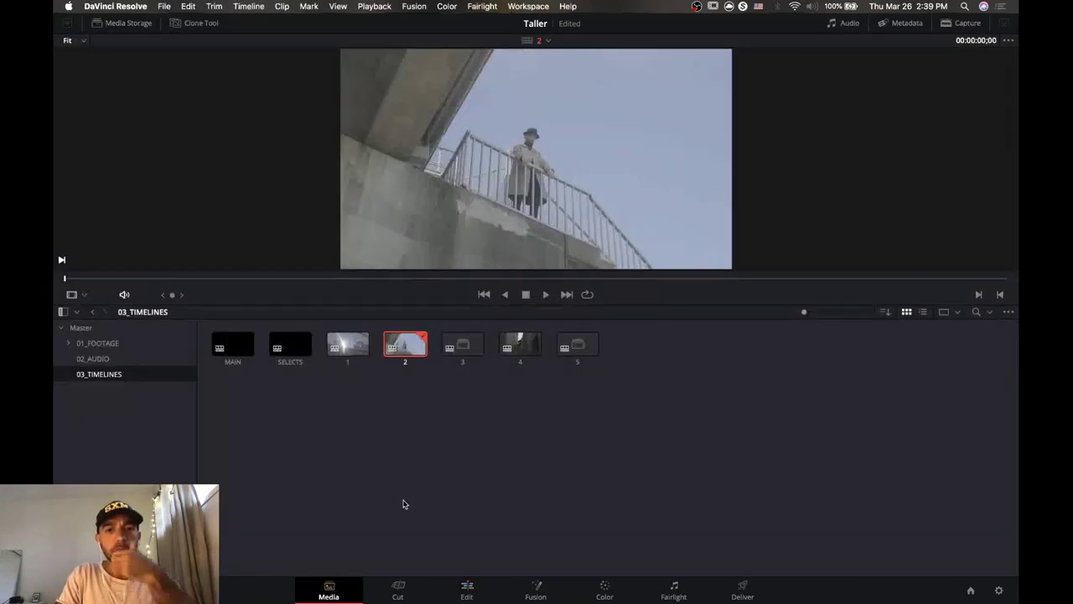
{"action": "left_click", "coordinate": [92, 359]}
{"action": "key", "text": "F11"}
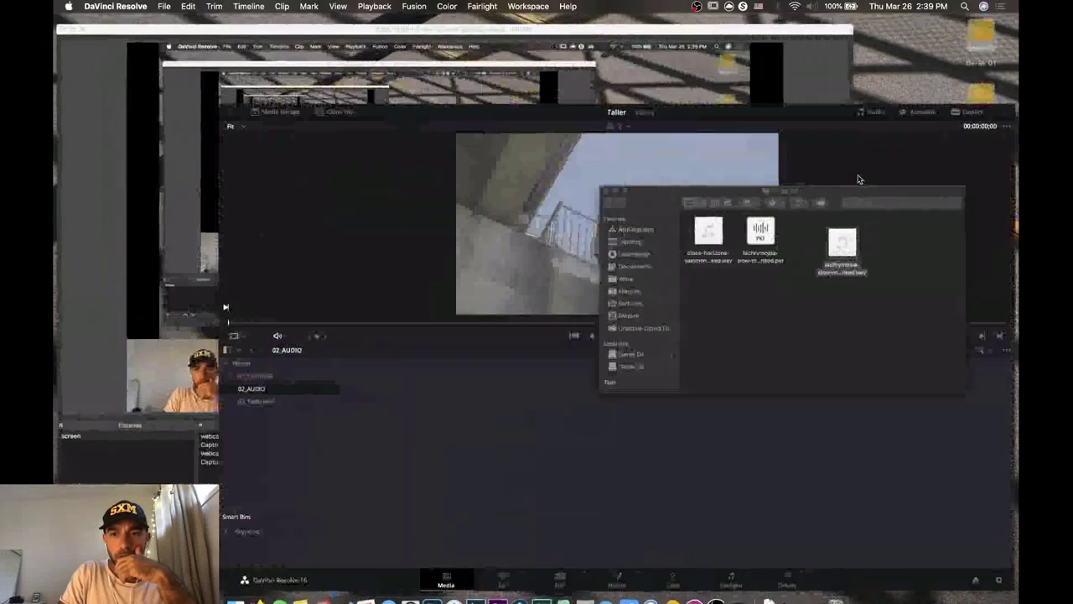
{"action": "left_click", "coordinate": [793, 288]}
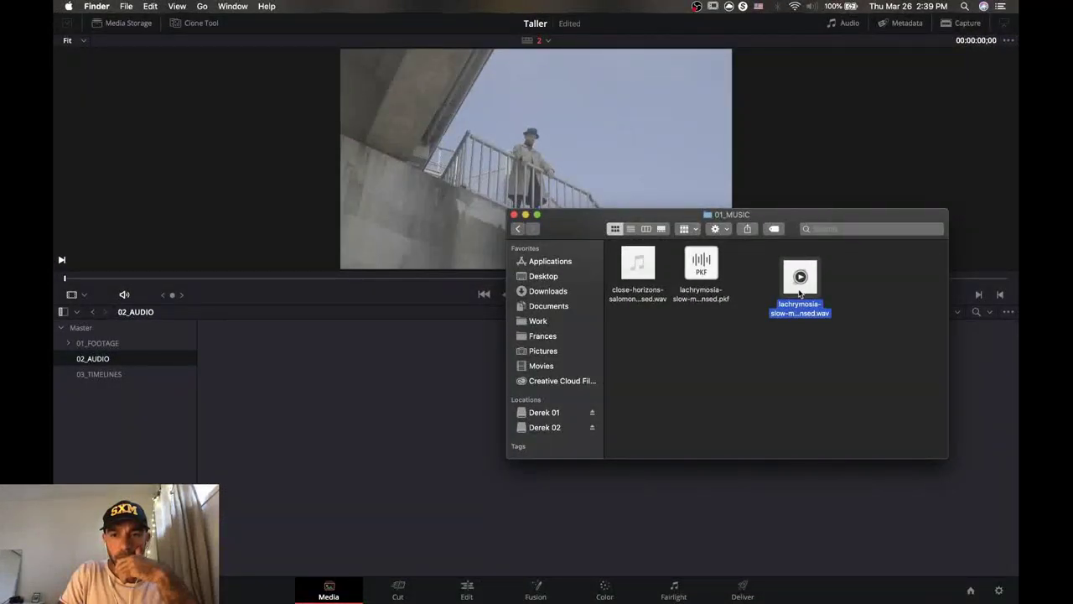
{"action": "left_click_drag", "start_coordinate": [800, 291], "coordinate": [411, 450]}
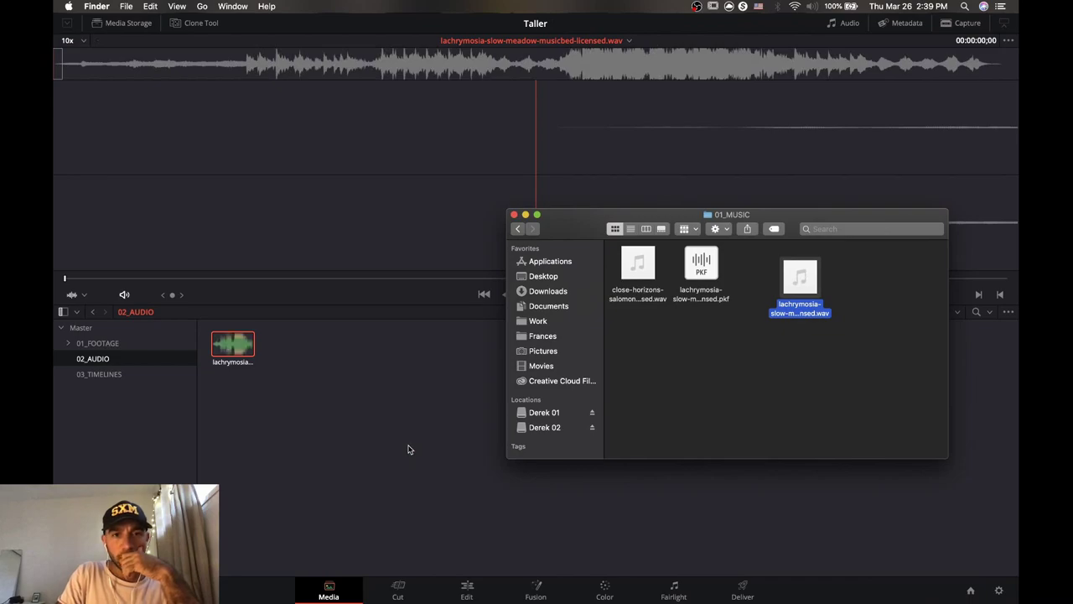
Return to the Edit page and open the MAIN timeline from the 03_TIMELINES bin.
{"action": "left_click", "coordinate": [483, 588]}
{"action": "left_click", "coordinate": [480, 589]}
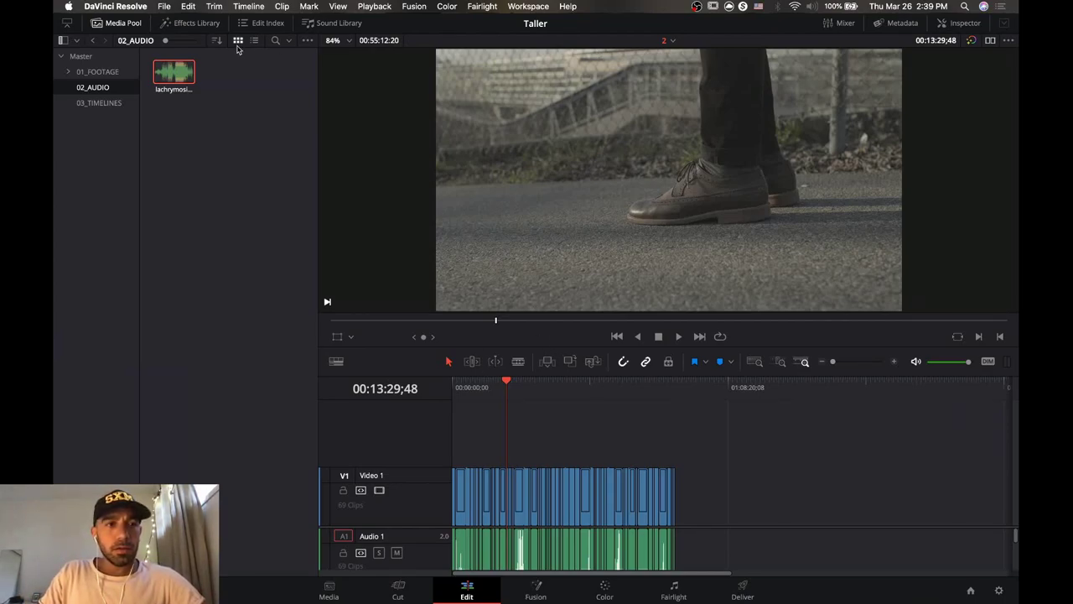
{"action": "left_click", "coordinate": [100, 103]}
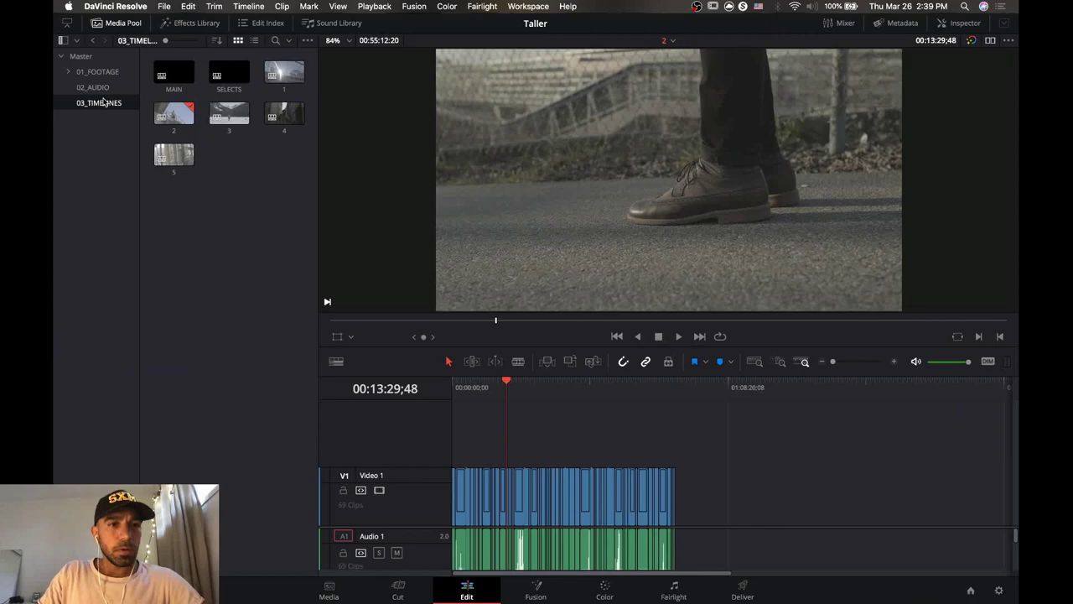
{"action": "left_click", "coordinate": [177, 74]}
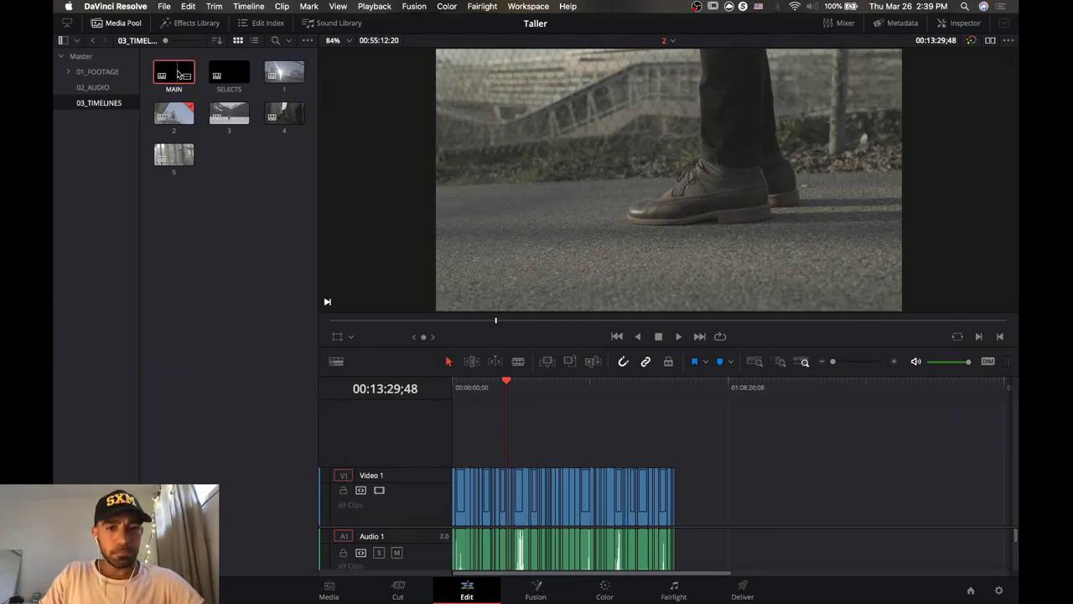
{"action": "double_click", "coordinate": [173, 74]}
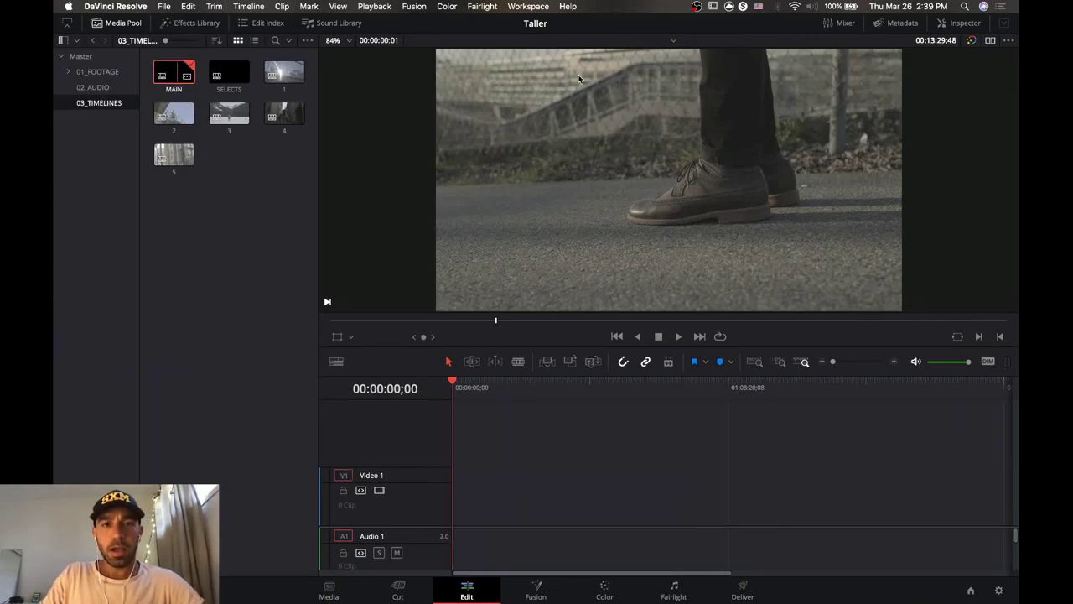
Place lachrymosia-slow-meadow-musicbed-licensed.wav at the start of MAIN's Audio 1 track and hide the Media Pool to give the waveform more room.
{"action": "left_click", "coordinate": [104, 88]}
{"action": "left_click_drag", "start_coordinate": [177, 81], "coordinate": [454, 555]}
{"action": "left_click", "coordinate": [849, 362]}
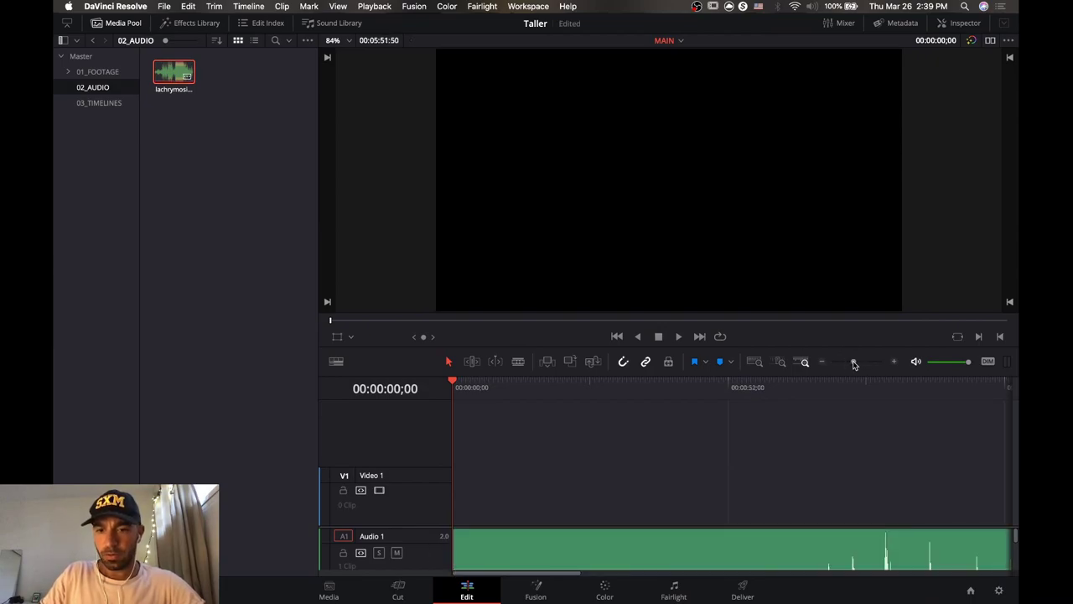
{"action": "left_click", "coordinate": [122, 23]}
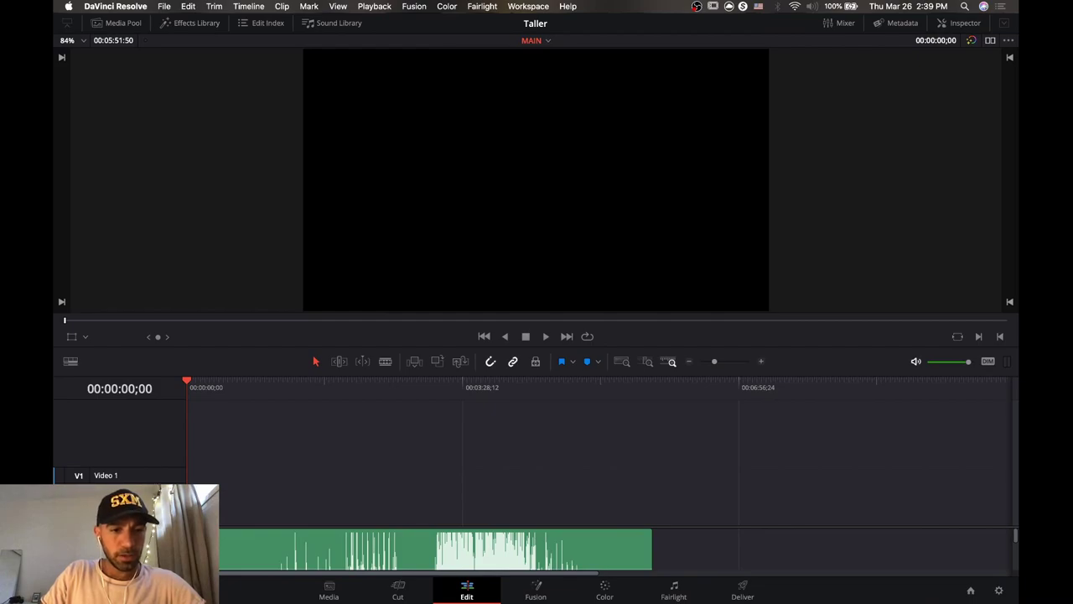
{"action": "left_click_drag", "start_coordinate": [176, 526], "coordinate": [176, 444]}
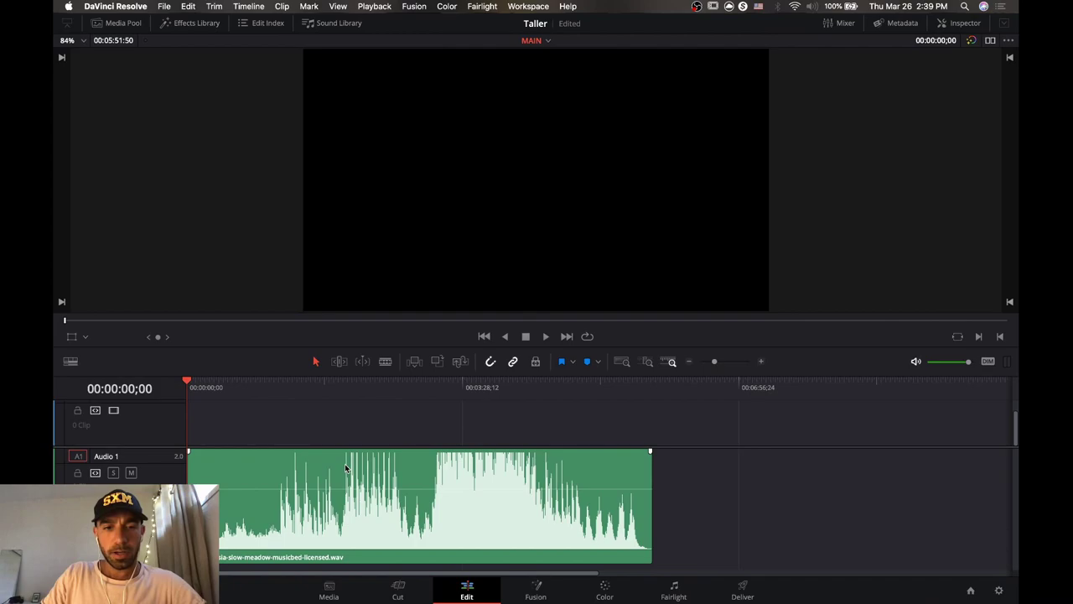
Listen to the music around the two-minute mark, including from 00:02:08;12, and inspect its waveform peaks.
{"action": "left_click", "coordinate": [339, 391]}
{"action": "key", "text": "space"}
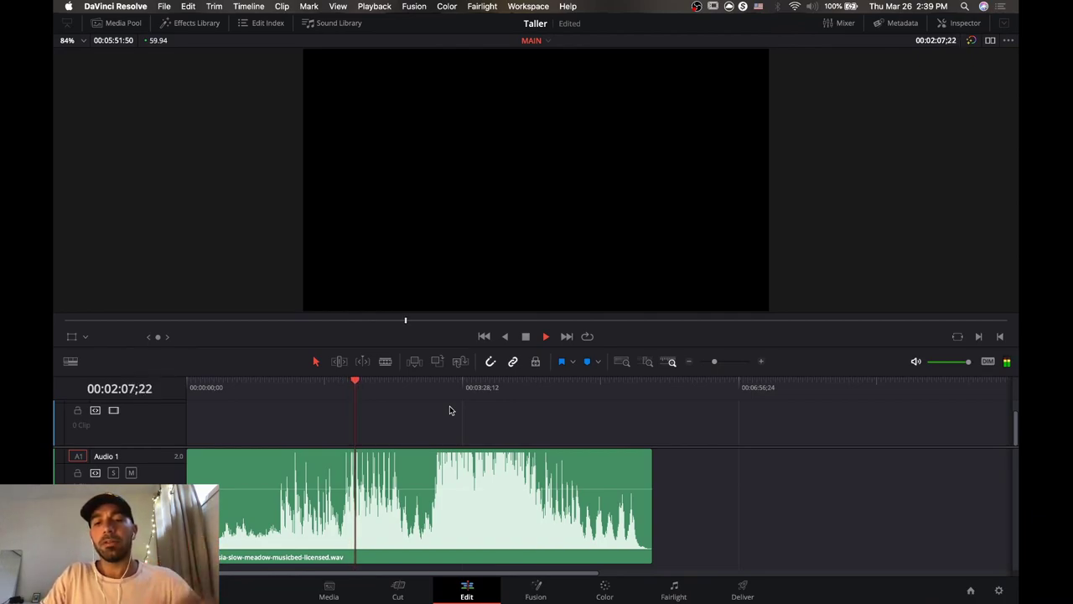
{"action": "left_click", "coordinate": [726, 364]}
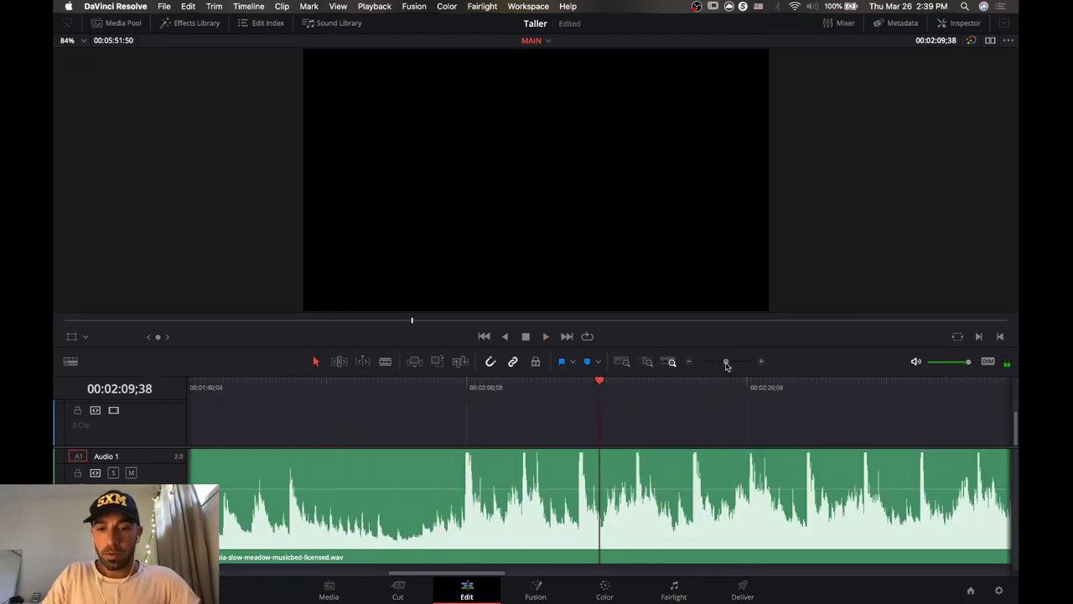
{"action": "left_click", "coordinate": [575, 387]}
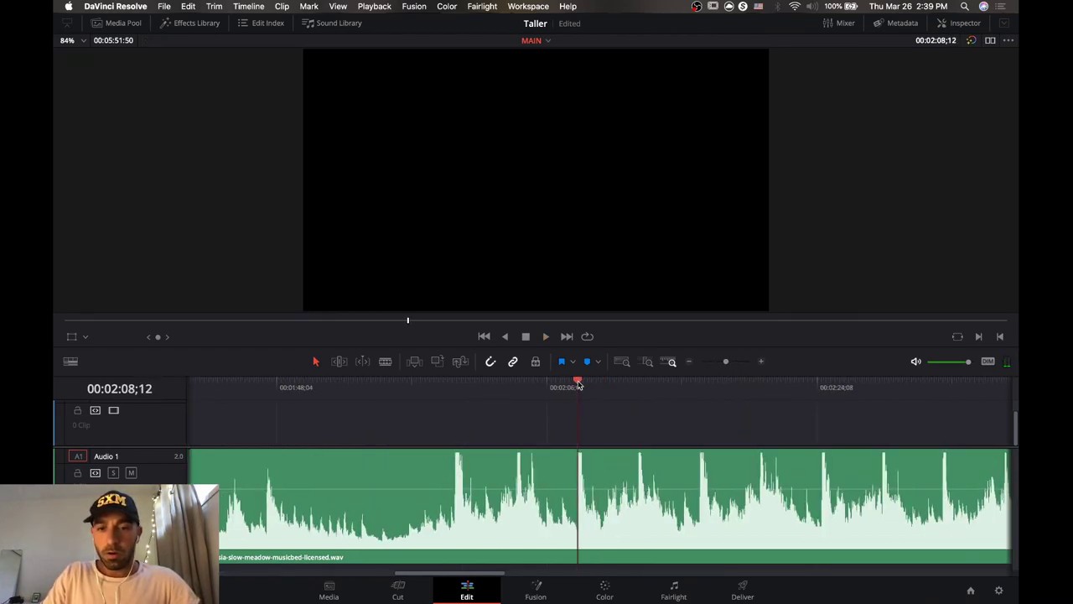
{"action": "key", "text": "space"}
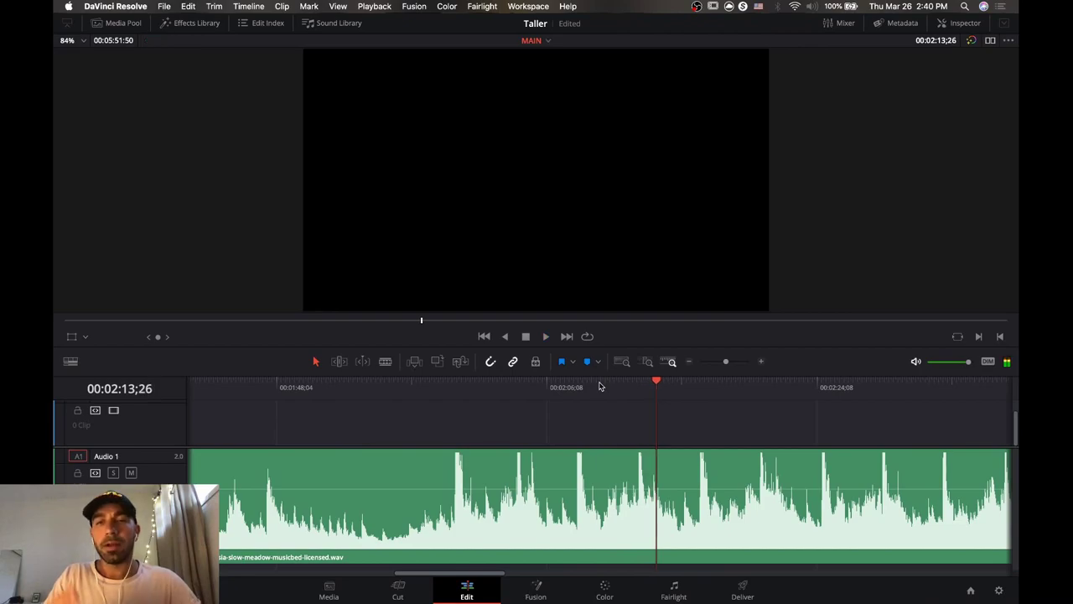
{"action": "left_click", "coordinate": [718, 362]}
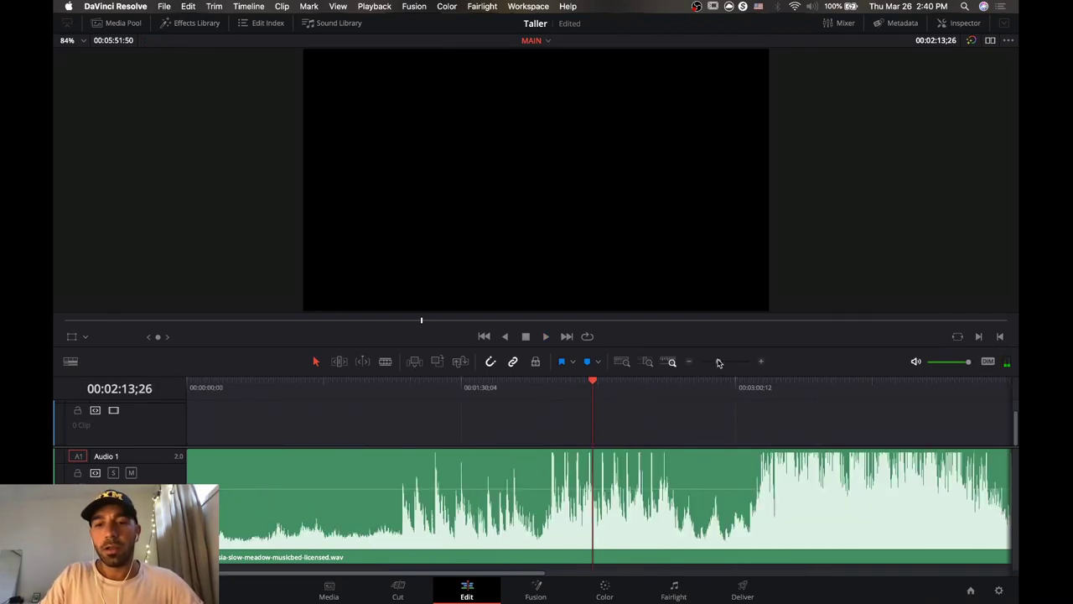
{"action": "left_click_drag", "start_coordinate": [718, 362], "coordinate": [714, 362]}
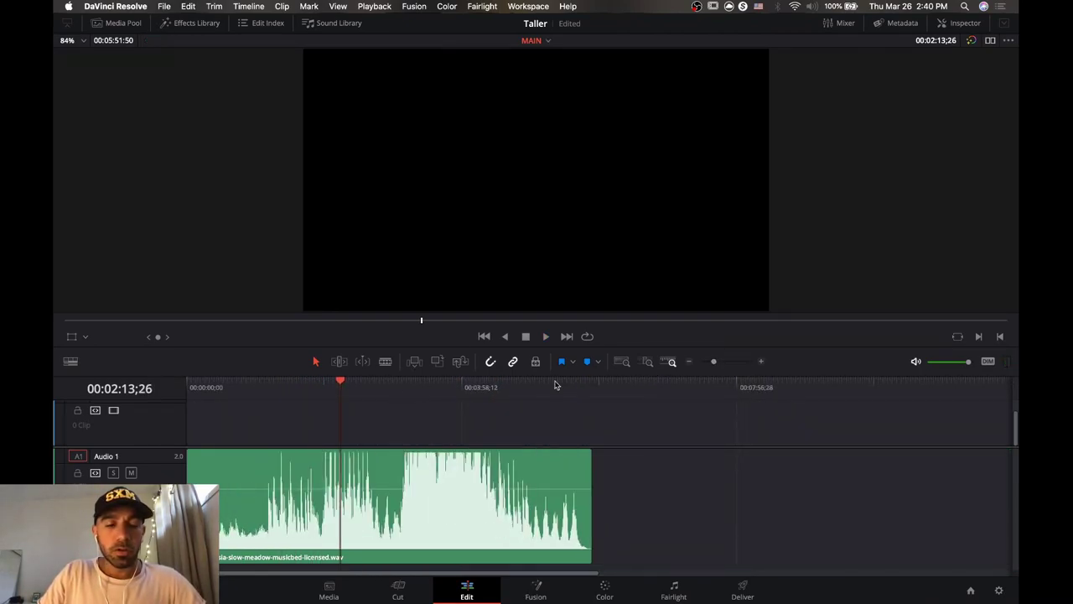
Trim the end of the music clip to 00:01:01;00 and listen to passages of the shortened clip.
{"action": "left_click_drag", "start_coordinate": [335, 391], "coordinate": [257, 394]}
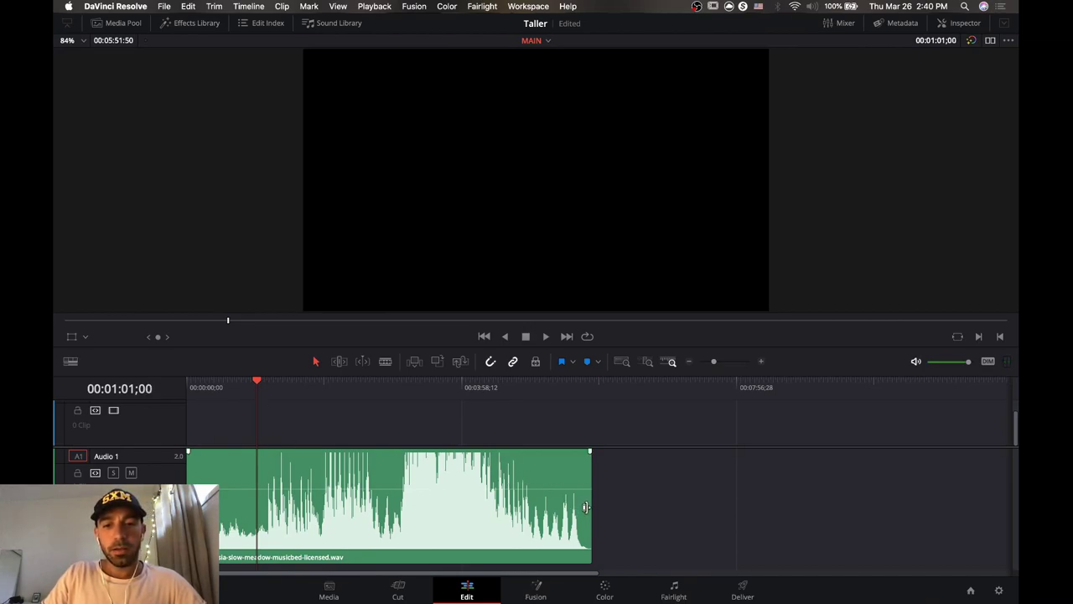
{"action": "left_click_drag", "start_coordinate": [587, 506], "coordinate": [257, 505]}
{"action": "left_click", "coordinate": [227, 387]}
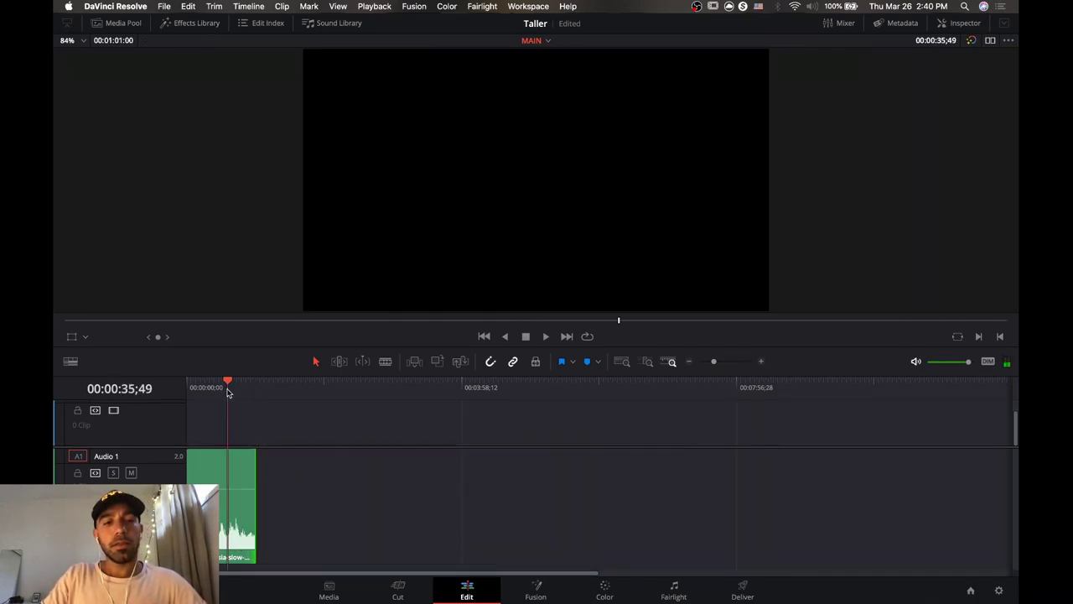
{"action": "left_click", "coordinate": [723, 362]}
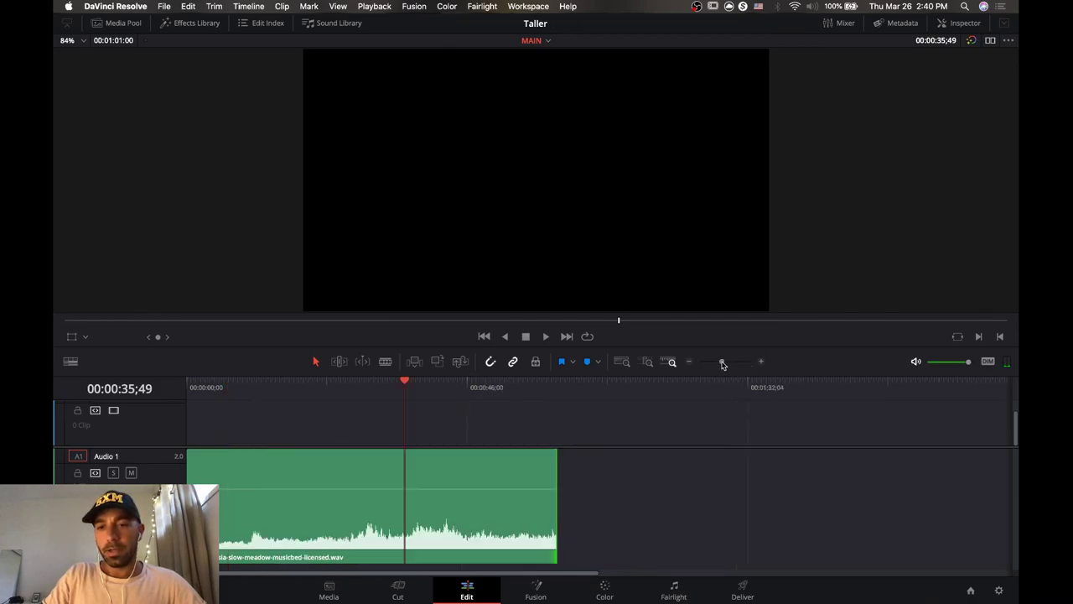
{"action": "left_click_drag", "start_coordinate": [515, 390], "coordinate": [363, 407]}
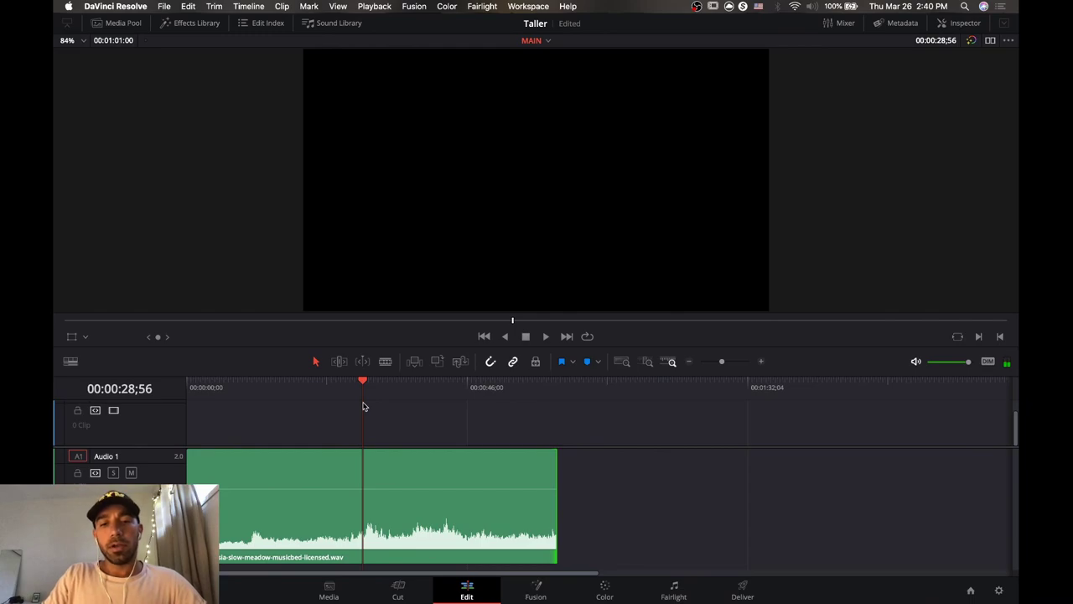
{"action": "left_click", "coordinate": [506, 391]}
{"action": "key", "text": "space"}
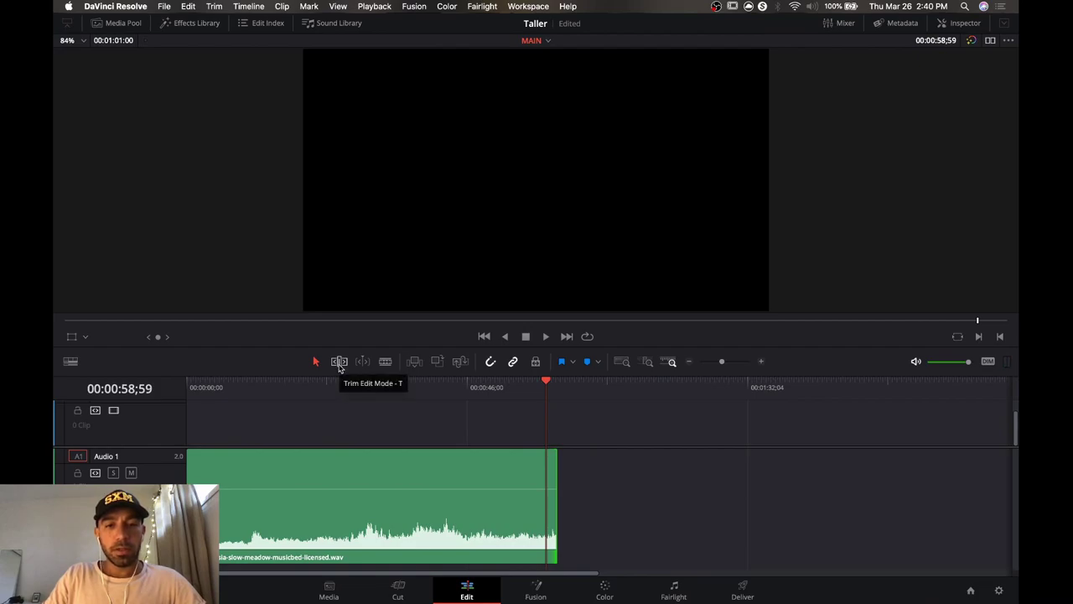
Slip the music clip's contents in Trim Edit Mode to a later passage with strong peaks, keeping its position and length.
{"action": "left_click", "coordinate": [339, 362]}
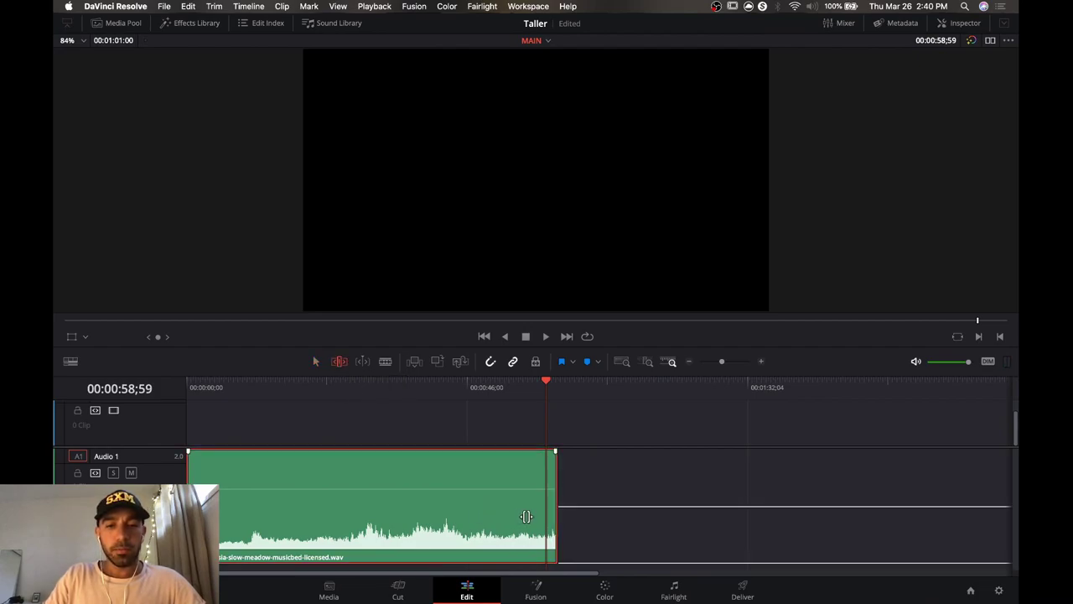
{"action": "left_click", "coordinate": [717, 368]}
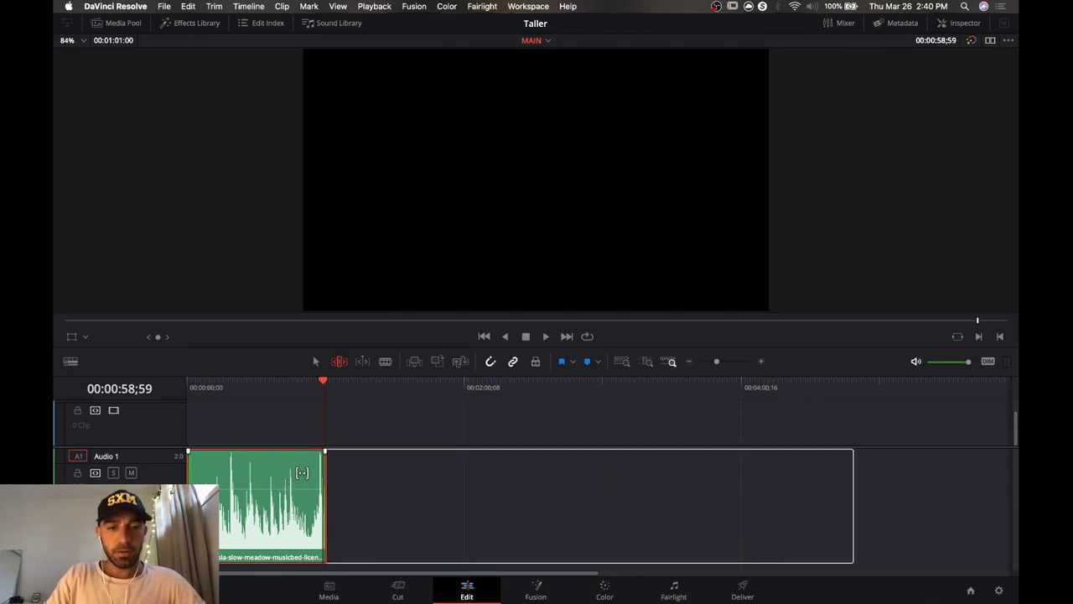
{"action": "left_click_drag", "start_coordinate": [302, 473], "coordinate": [191, 474]}
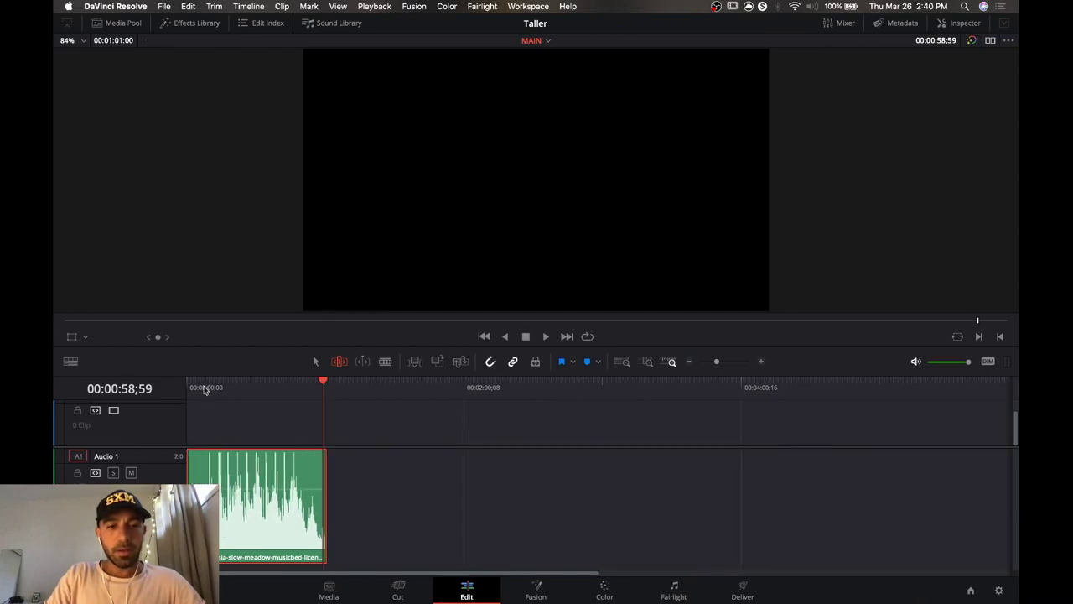
Play the slipped music clip from near its start and sample its middle and closing passages.
{"action": "left_click", "coordinate": [204, 387]}
{"action": "key", "text": "space"}
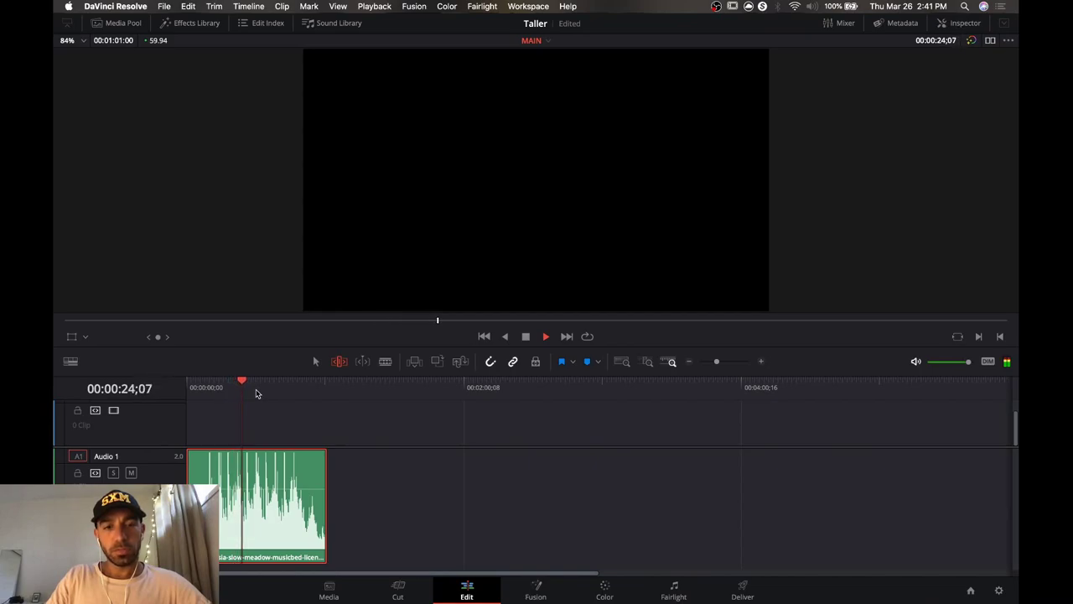
{"action": "left_click", "coordinate": [256, 390]}
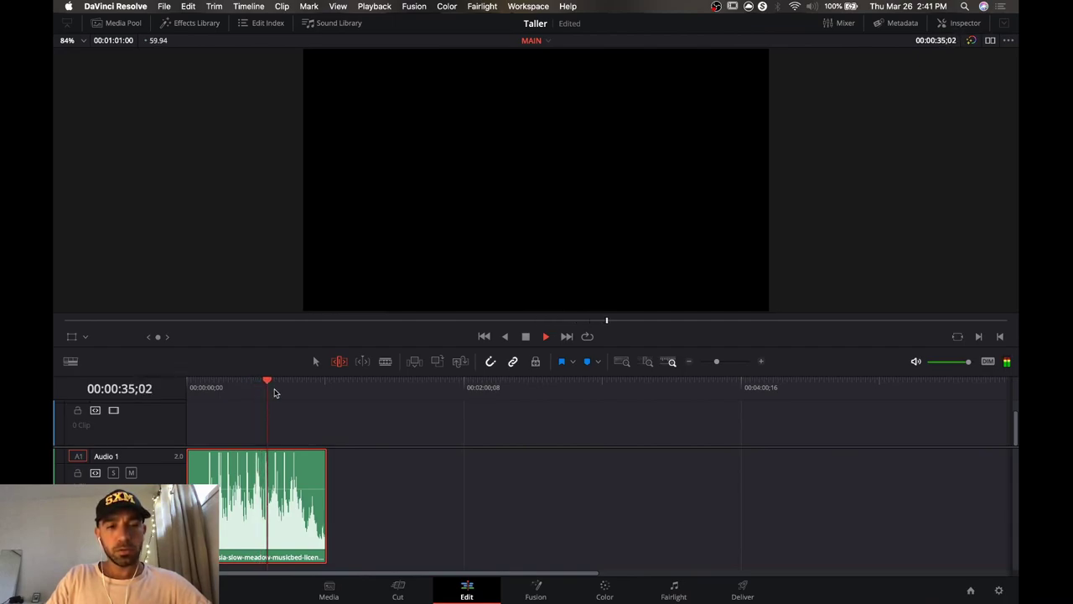
{"action": "left_click", "coordinate": [281, 390]}
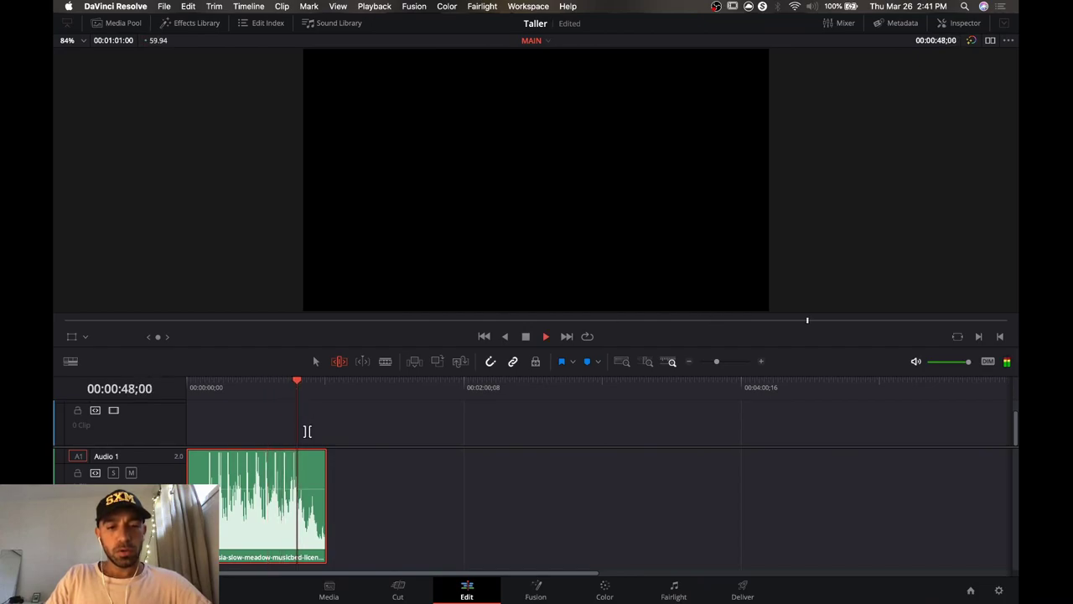
{"action": "key", "text": "space"}
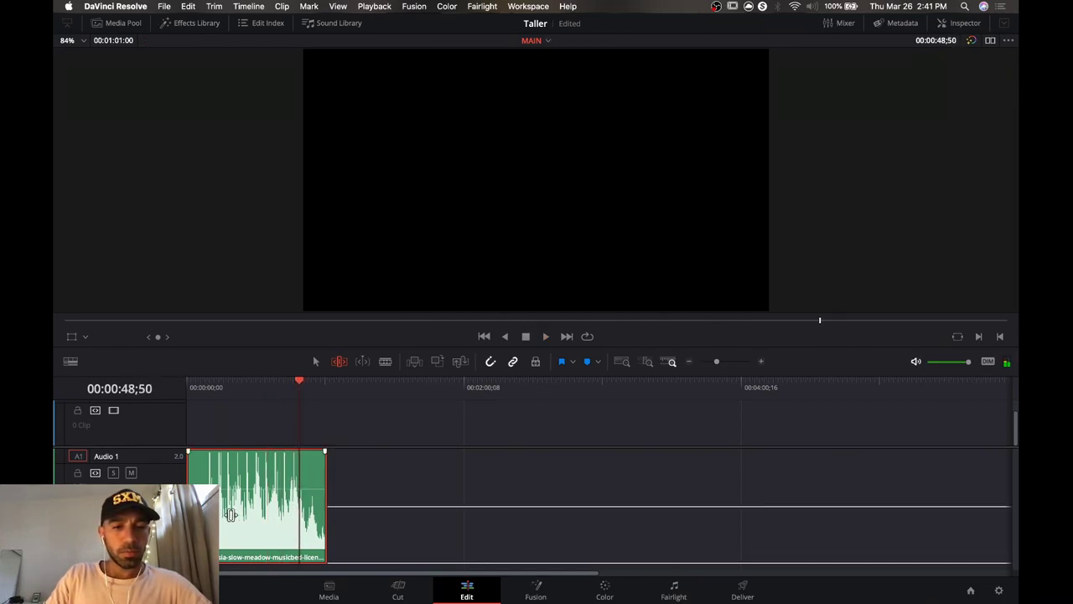
Slip the music clip's contents further into the song's loudest section and listen to its beginning and ending.
{"action": "left_click_drag", "start_coordinate": [282, 479], "coordinate": [249, 466]}
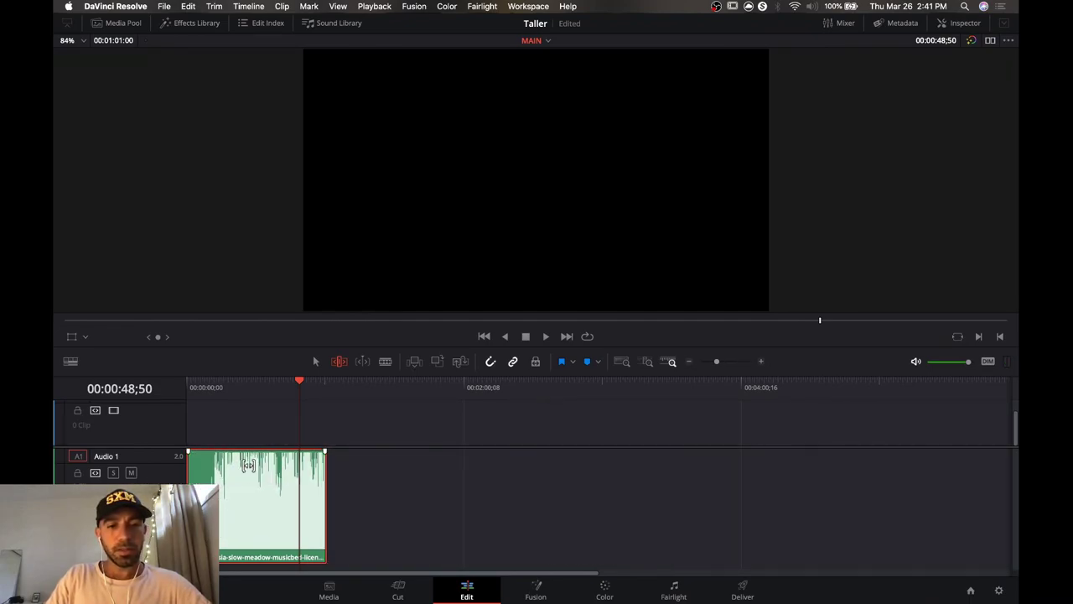
{"action": "left_click", "coordinate": [208, 388]}
{"action": "key", "text": "space"}
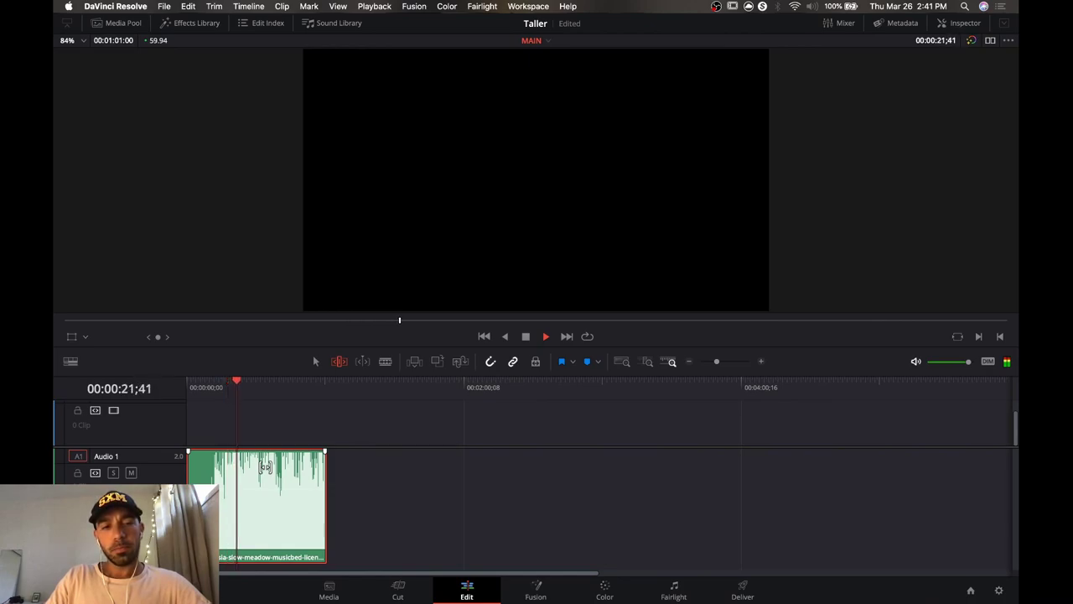
{"action": "left_click", "coordinate": [303, 388]}
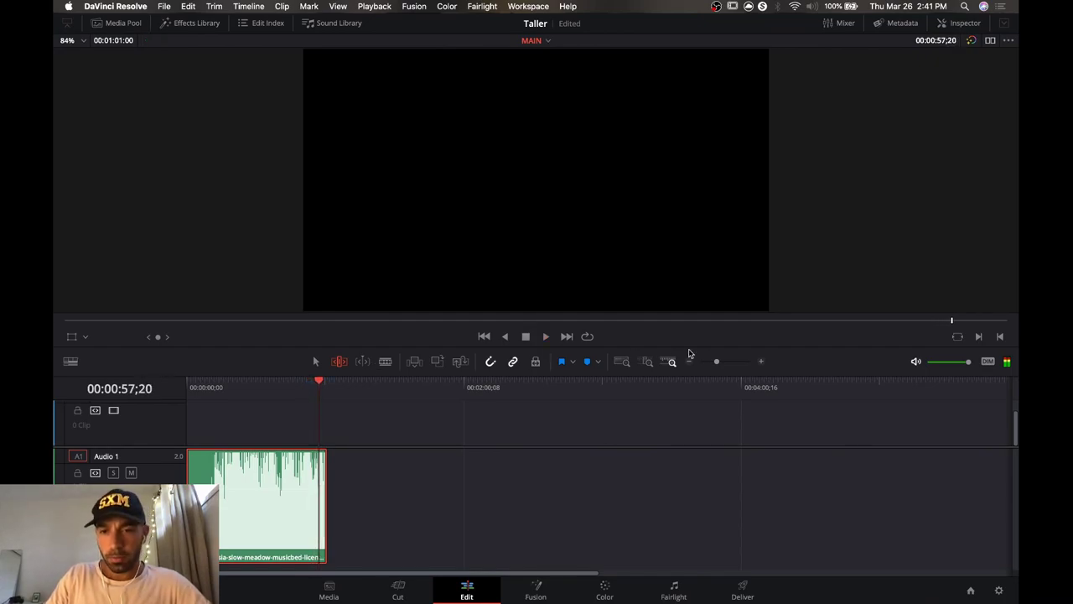
Add a fade-out of about 15 seconds to the music clip's end, bend its curve downward, and play it from 00:00:41;36.
{"action": "left_click", "coordinate": [727, 363]}
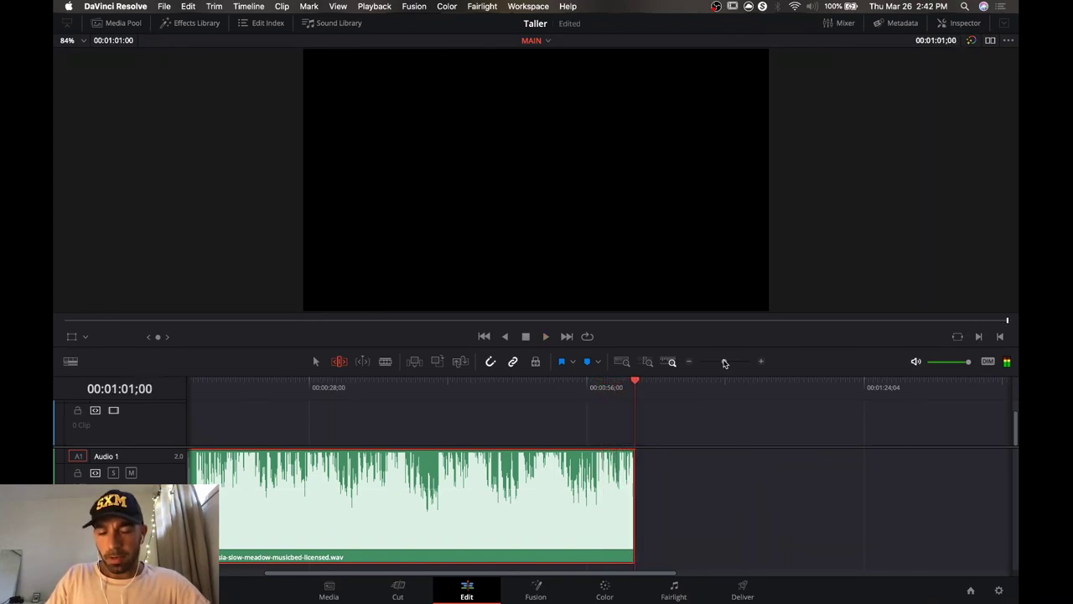
{"action": "scroll", "coordinate": [614, 419], "scroll_direction": "left", "scroll_amount": 5}
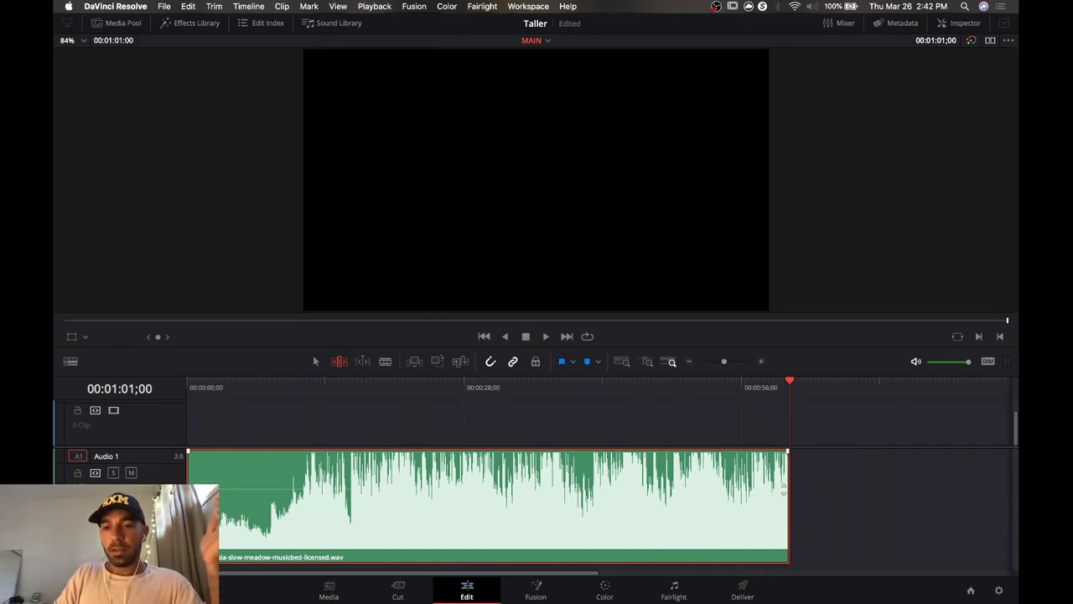
{"action": "left_click_drag", "start_coordinate": [789, 452], "coordinate": [636, 454]}
{"action": "left_click_drag", "start_coordinate": [715, 501], "coordinate": [708, 514]}
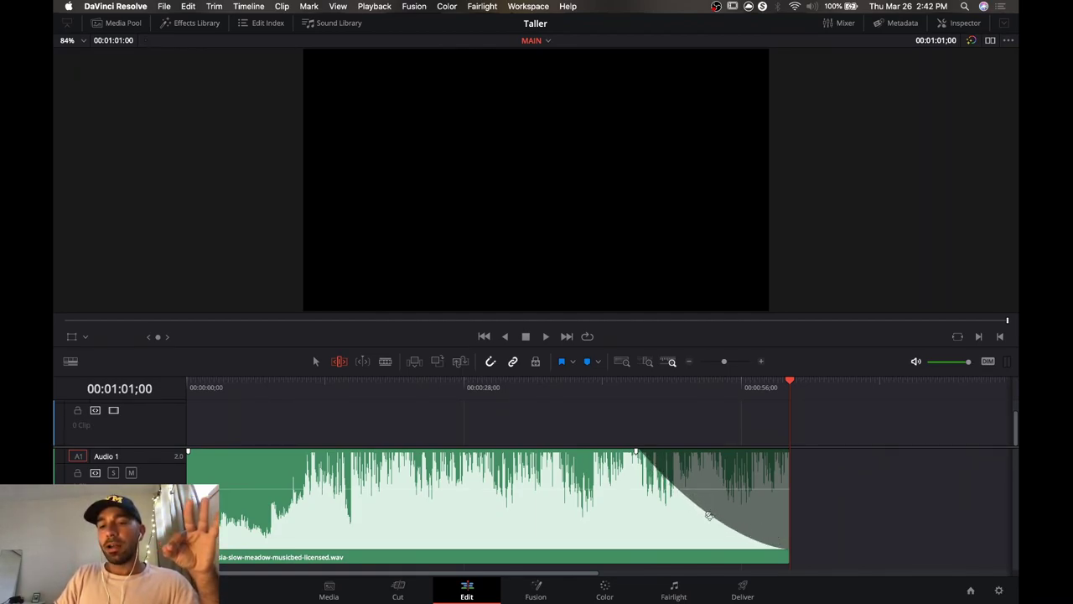
{"action": "mouse_move", "coordinate": [709, 514]}
{"action": "left_mouse_down"}
{"action": "mouse_move", "coordinate": [734, 475]}
{"action": "mouse_move", "coordinate": [703, 519]}
{"action": "left_mouse_up"}
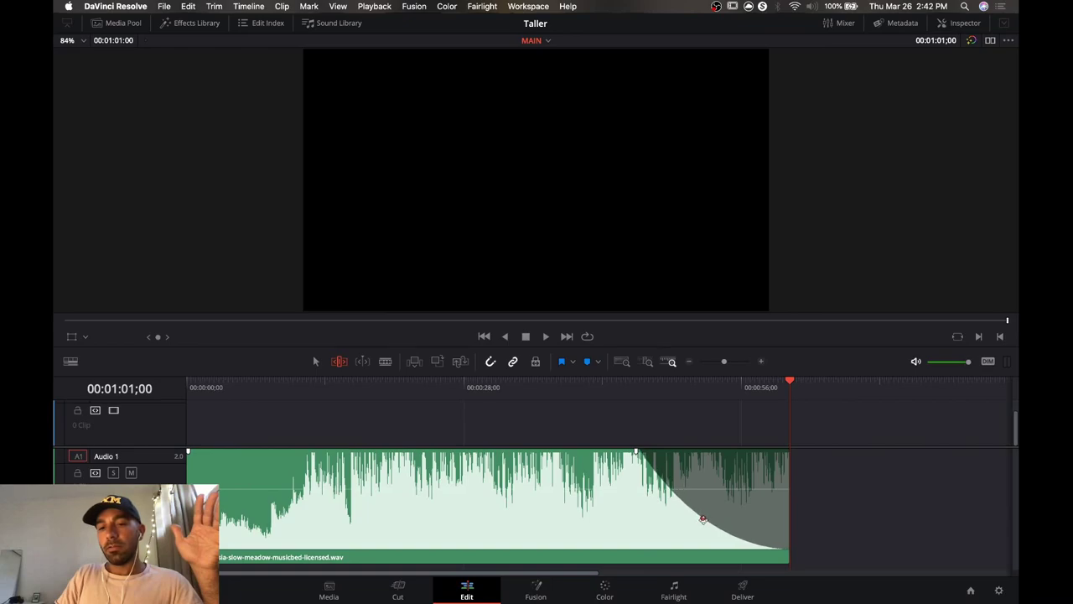
{"action": "left_click", "coordinate": [599, 387]}
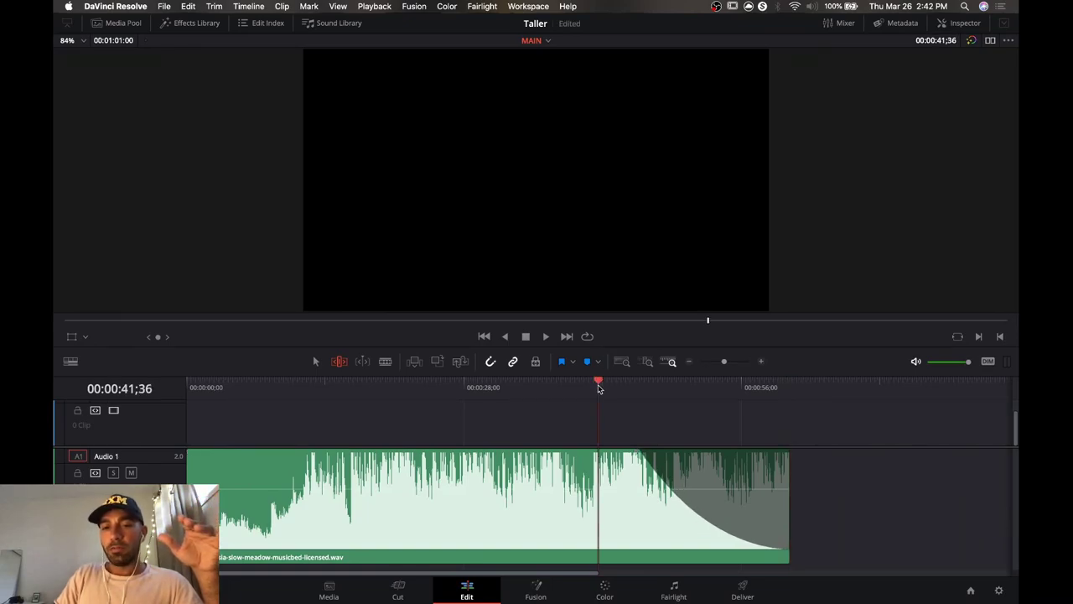
{"action": "key", "text": "space"}
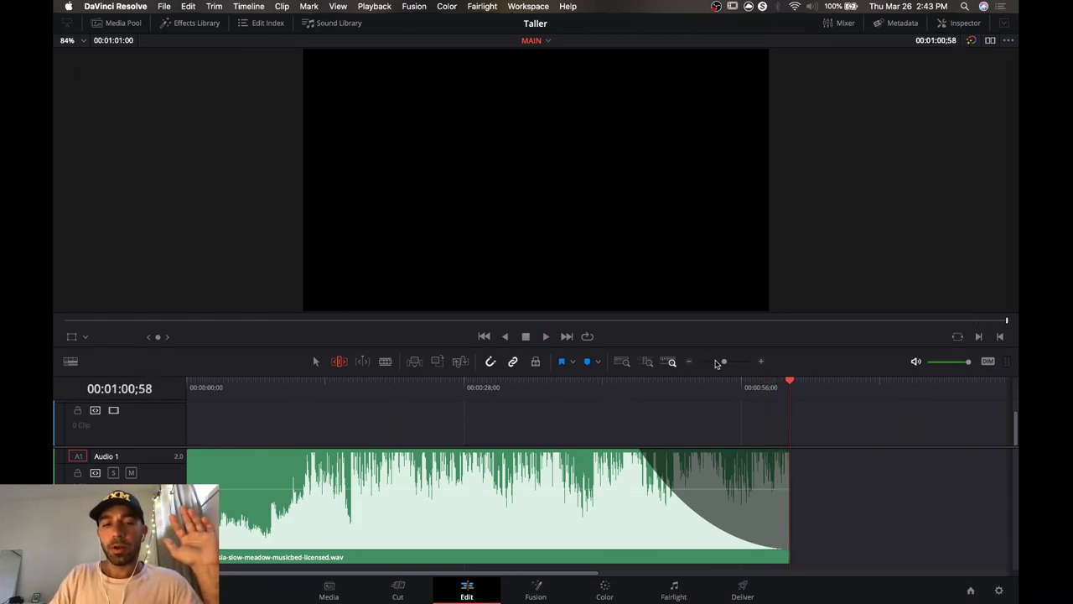
Add a fade-in of about 4 seconds to the music clip's start and play it from the beginning of the timeline.
{"action": "left_click_drag", "start_coordinate": [717, 363], "coordinate": [724, 362]}
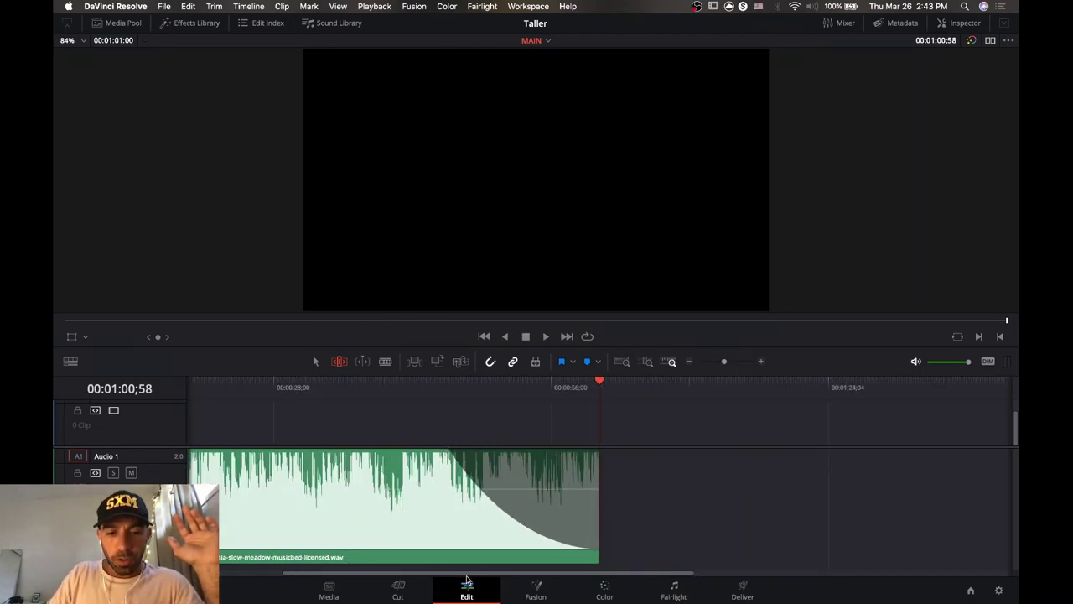
{"action": "left_click_drag", "start_coordinate": [473, 574], "coordinate": [340, 574]}
{"action": "left_click_drag", "start_coordinate": [188, 452], "coordinate": [227, 451]}
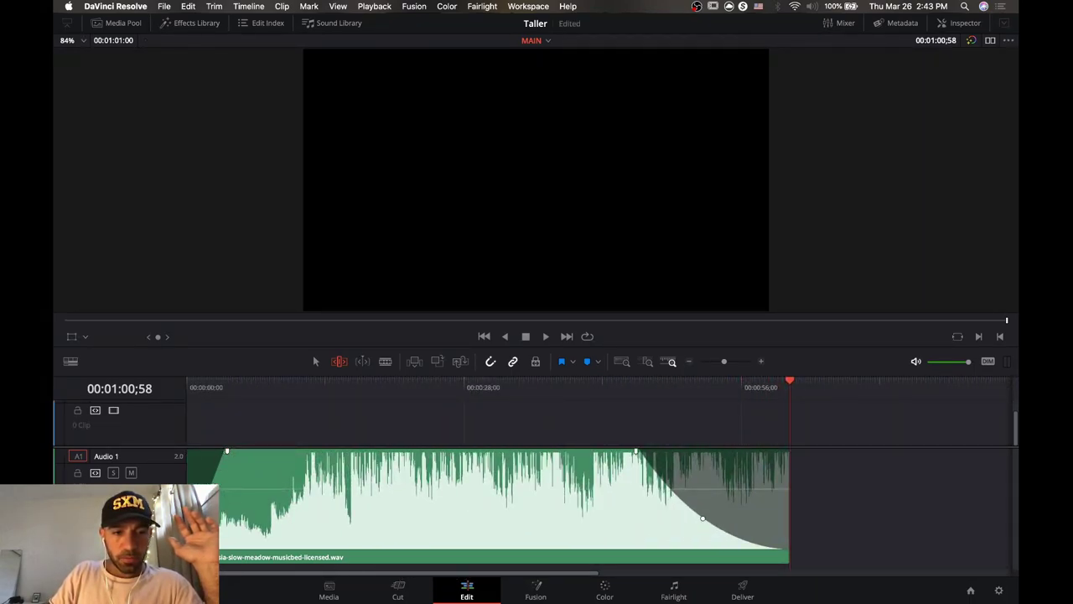
{"action": "left_click_drag", "start_coordinate": [227, 385], "coordinate": [144, 388]}
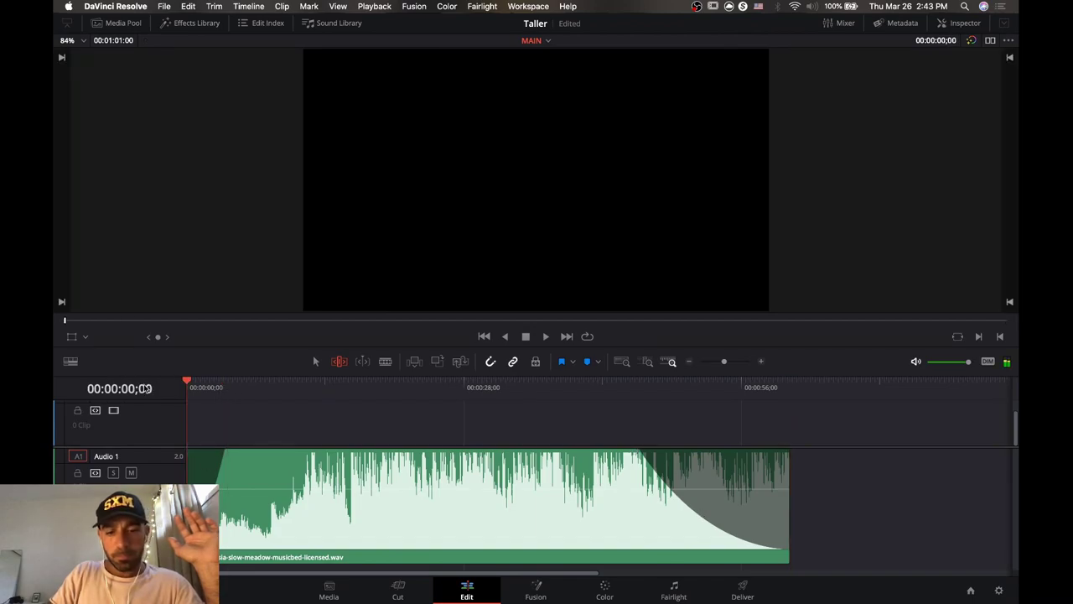
{"action": "key", "text": "space"}
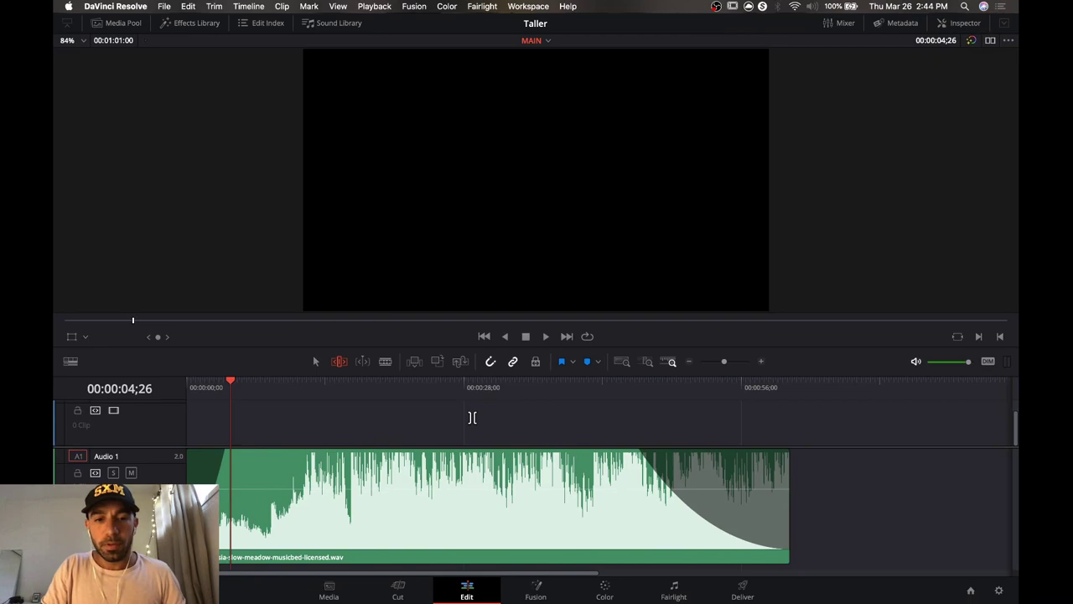
Show the Media Pool again alongside the MAIN timeline.
{"action": "left_click", "coordinate": [116, 24]}
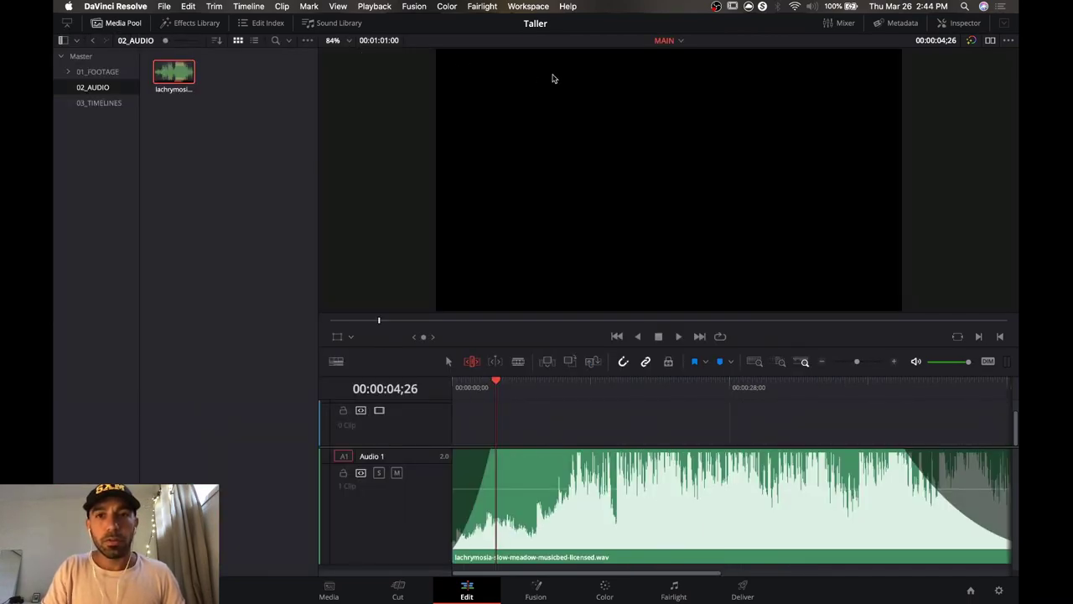
Open timeline 1 from the 03_TIMELINES bin.
{"action": "left_click", "coordinate": [100, 104]}
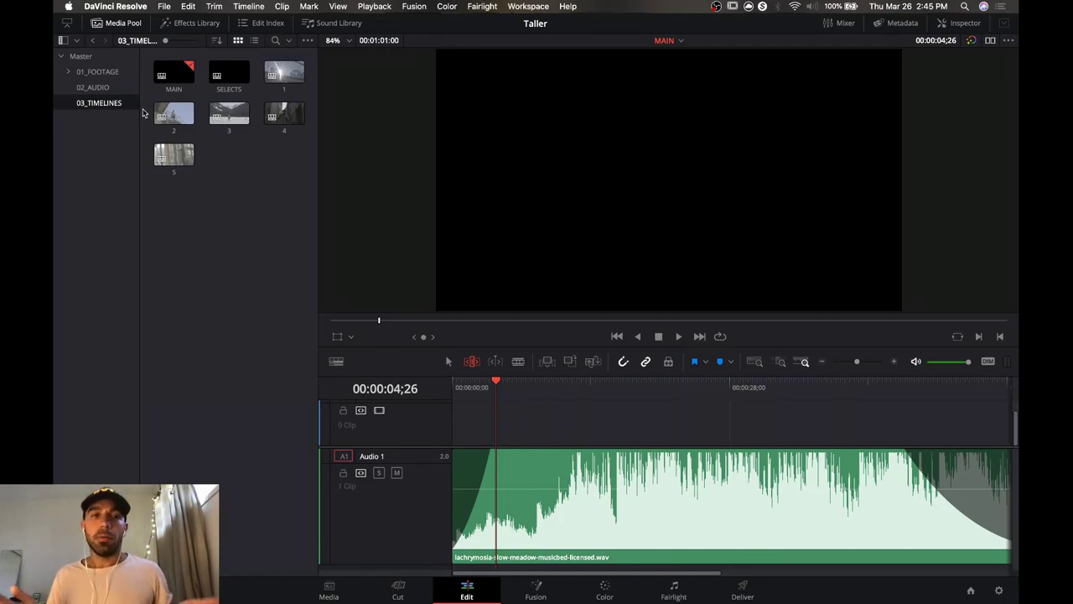
{"action": "left_click", "coordinate": [287, 77]}
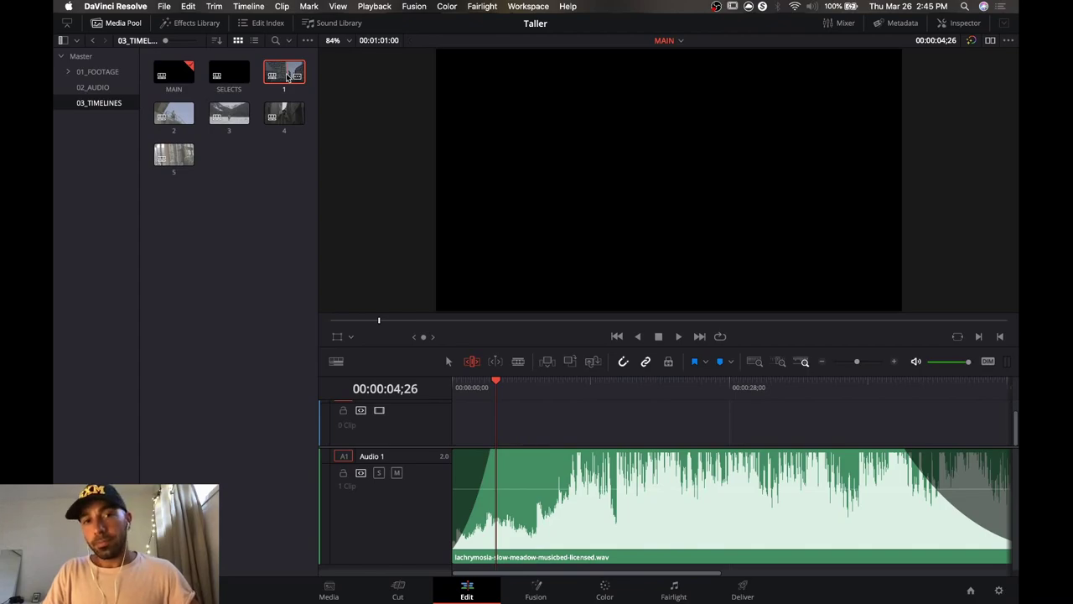
{"action": "double_click", "coordinate": [287, 77]}
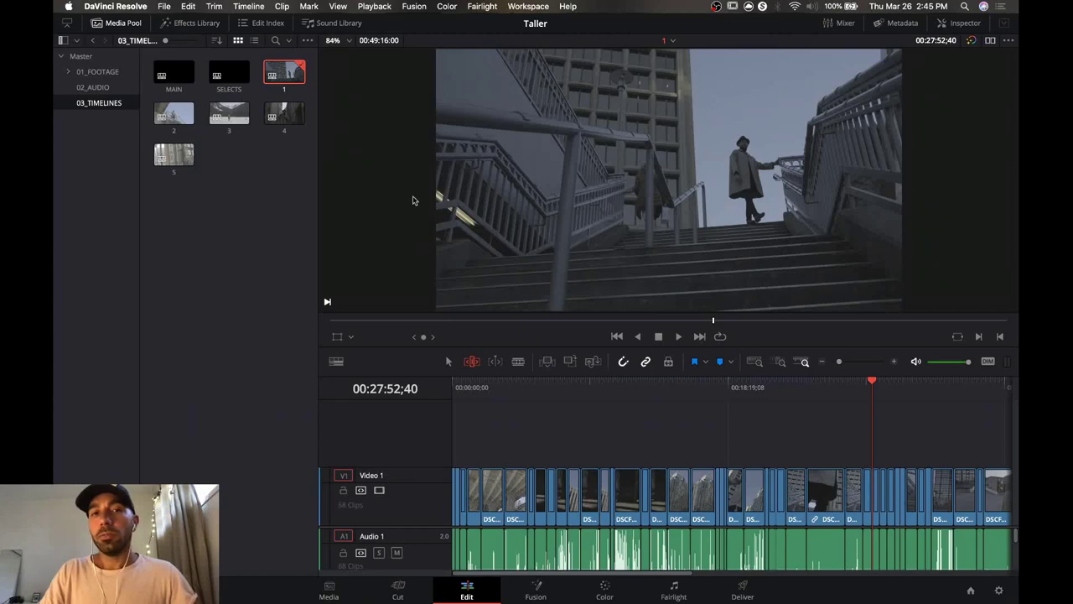
Set the playback Proxy Mode to Quarter Resolution.
{"action": "left_click", "coordinate": [379, 10]}
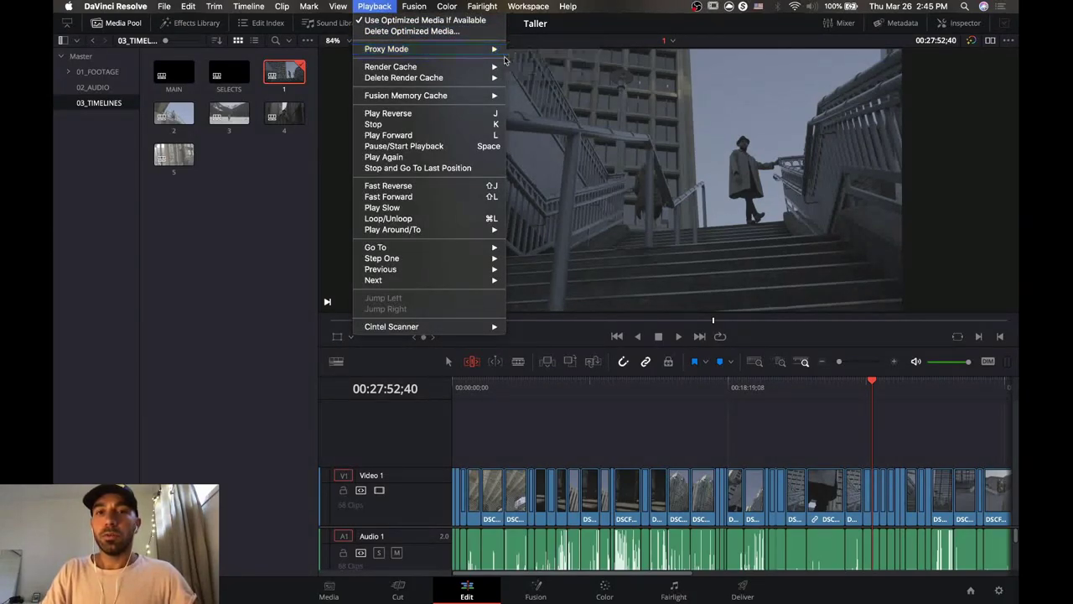
{"action": "mouse_move", "coordinate": [493, 49]}
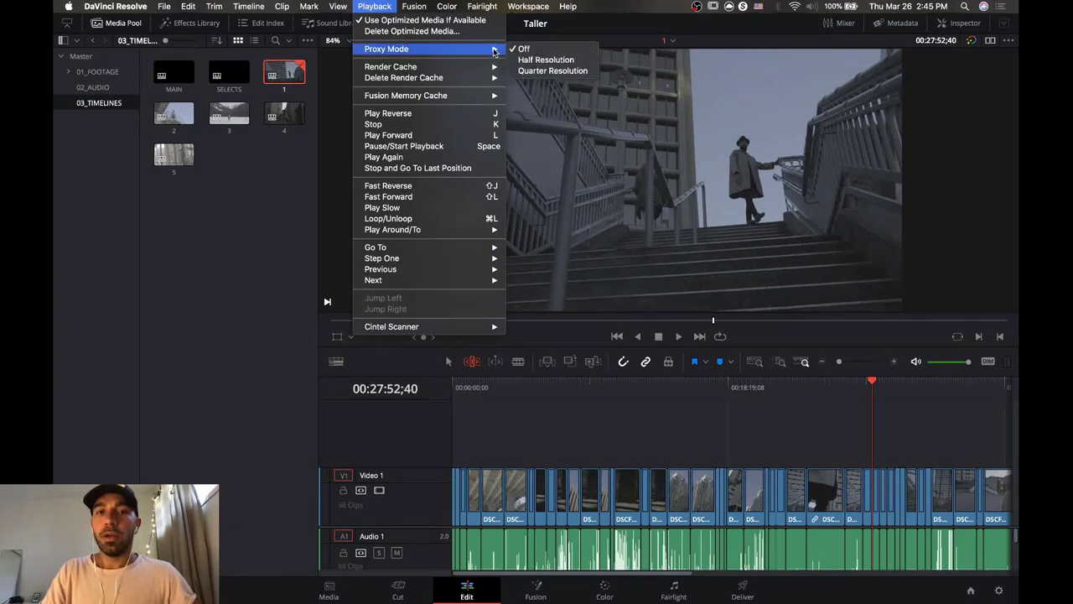
{"action": "left_click", "coordinate": [537, 71]}
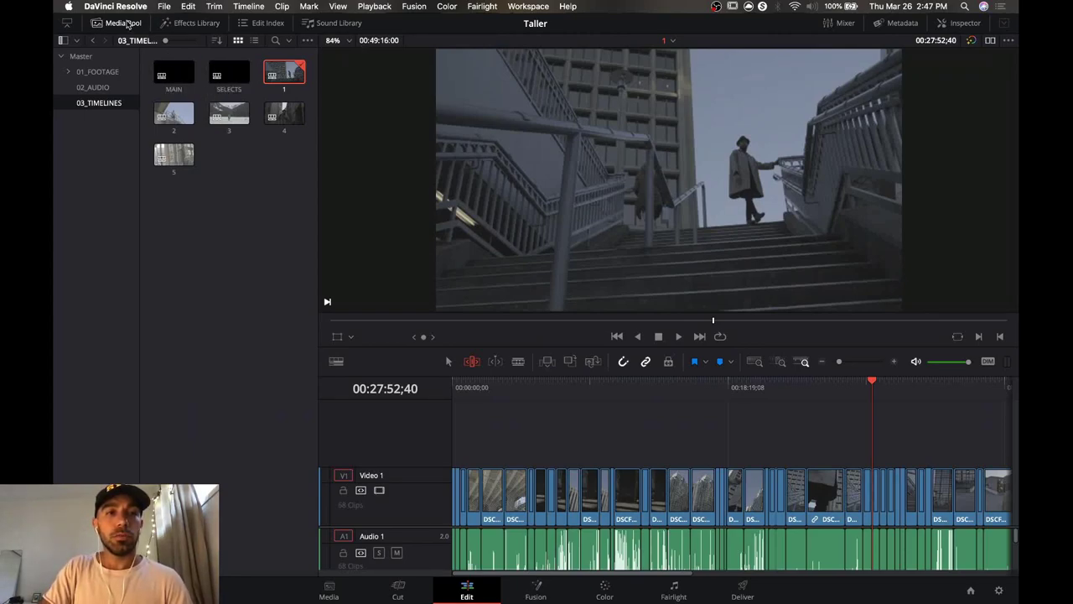
Hide the Media Pool, switch to the Selection tool and disable the audio clips of the footage on Audio 1.
{"action": "left_click", "coordinate": [124, 24]}
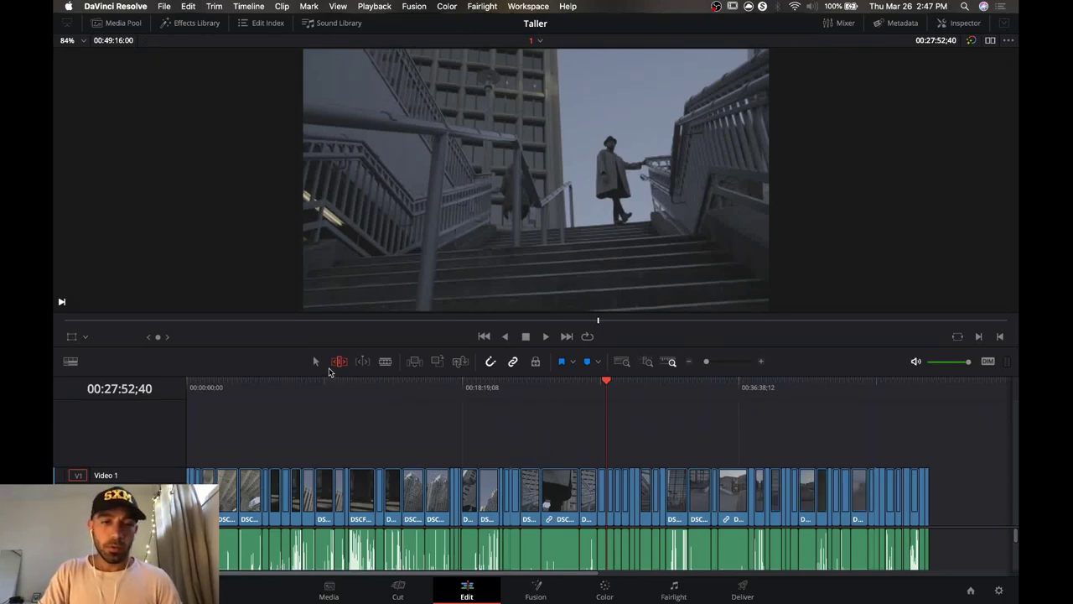
{"action": "left_click", "coordinate": [315, 363]}
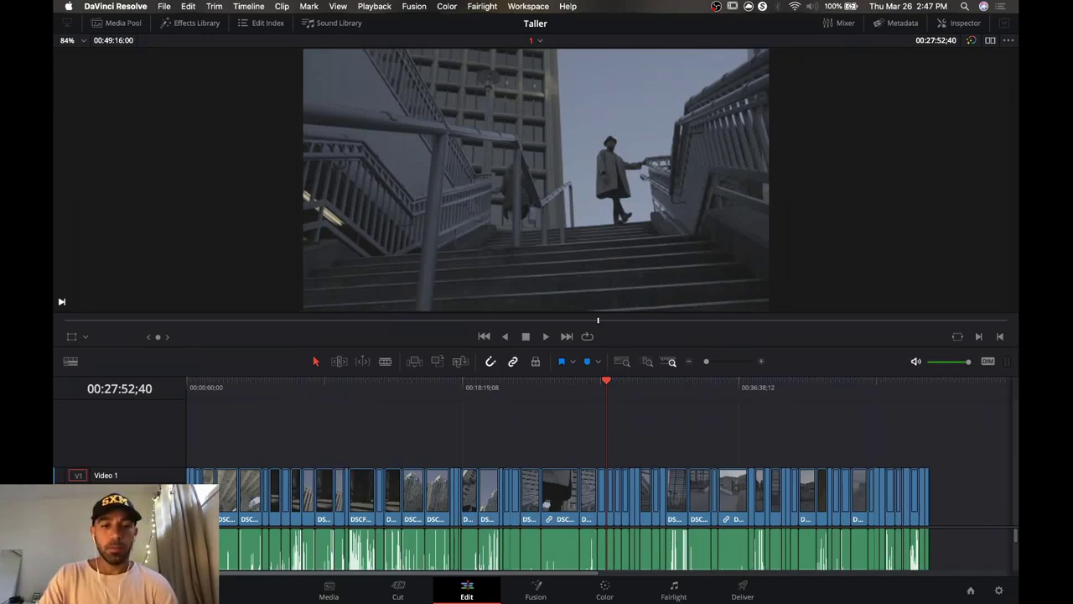
{"action": "key", "text": "d"}
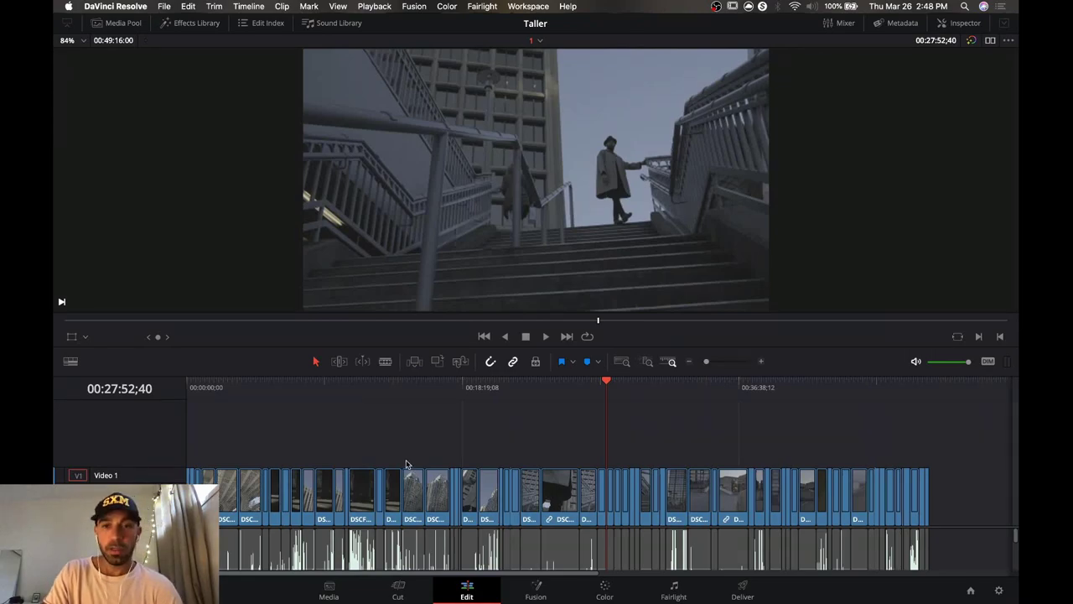
Skim the footage to the shot of the man from behind in the alley and set clip DSCF5025.MOV's color to Yellow.
{"action": "left_click", "coordinate": [504, 395]}
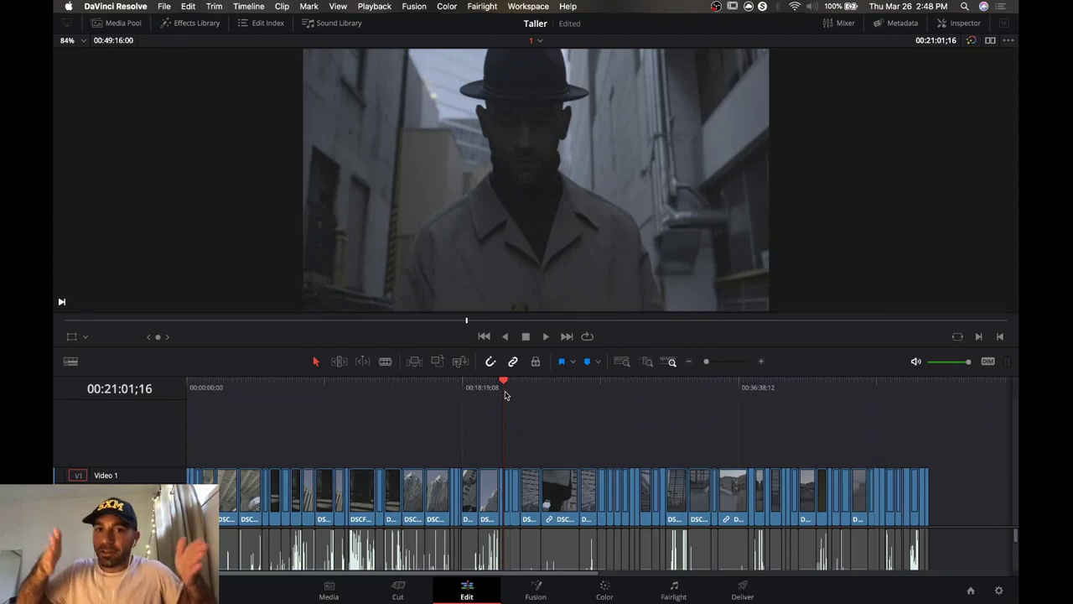
{"action": "left_click", "coordinate": [540, 387]}
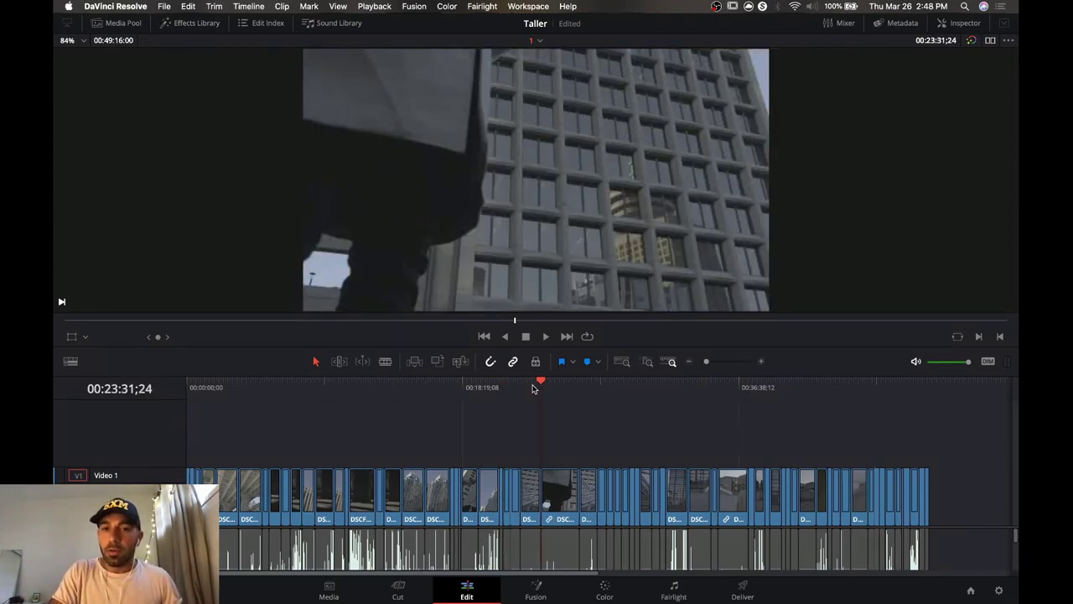
{"action": "left_click", "coordinate": [496, 387]}
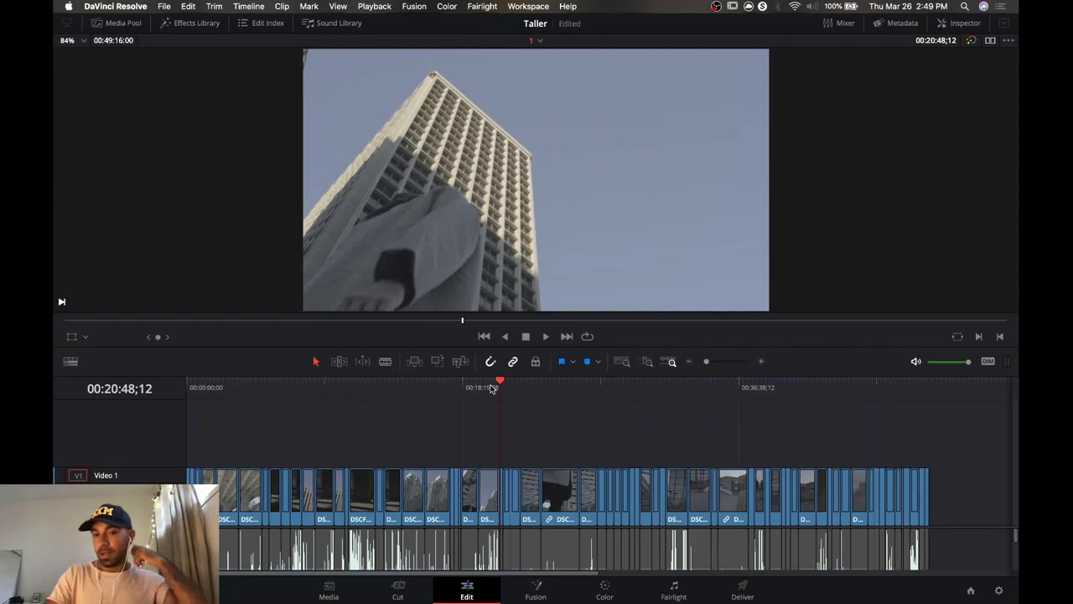
{"action": "left_click_drag", "start_coordinate": [555, 386], "coordinate": [634, 401]}
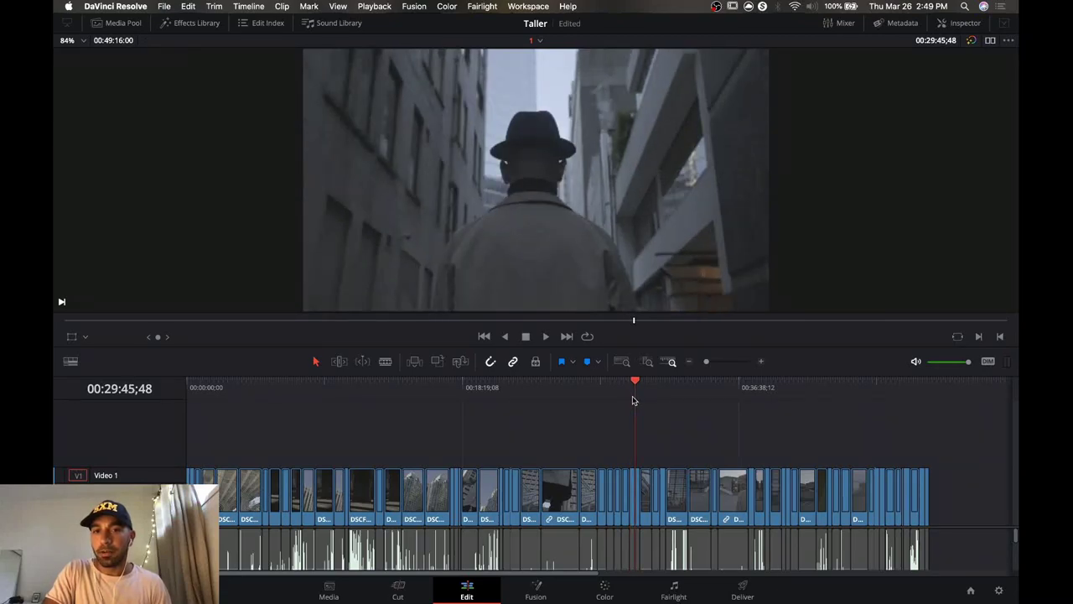
{"action": "left_click", "coordinate": [720, 363]}
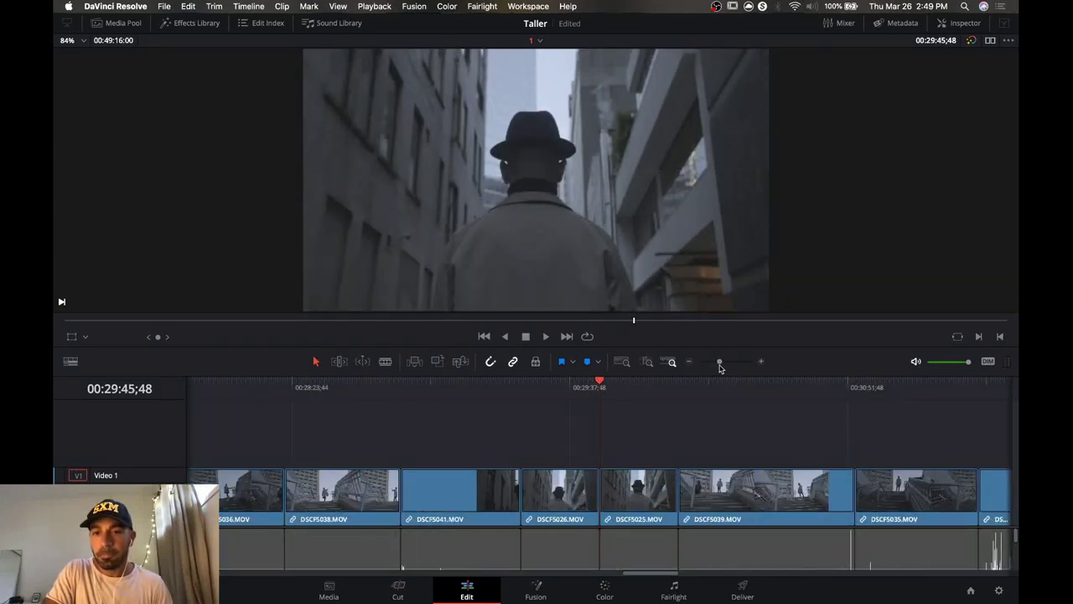
{"action": "left_click", "coordinate": [630, 484]}
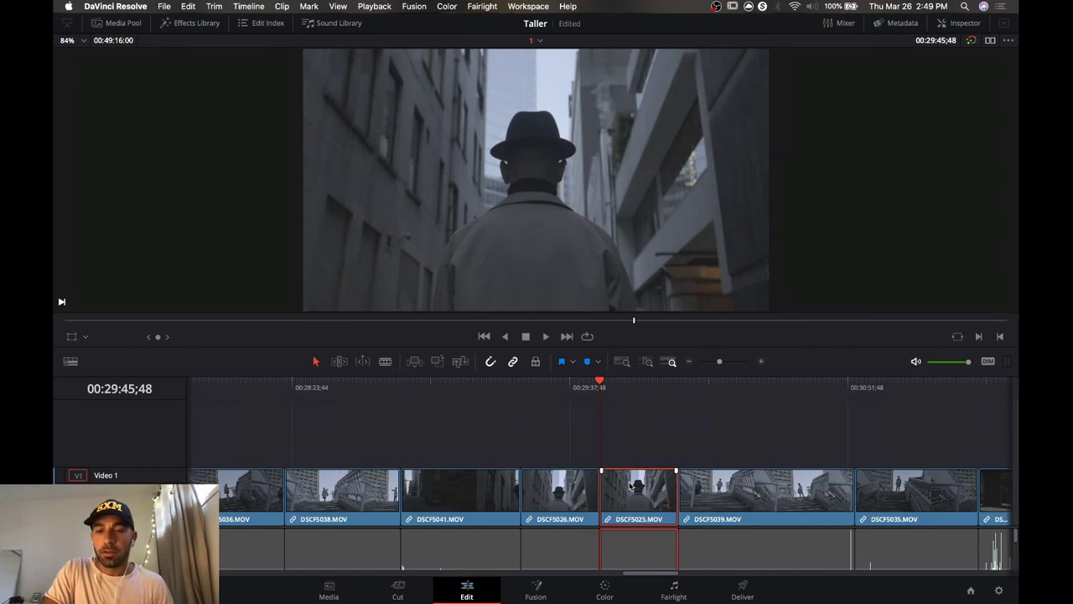
{"action": "right_click", "coordinate": [629, 481]}
{"action": "mouse_move", "coordinate": [729, 325]}
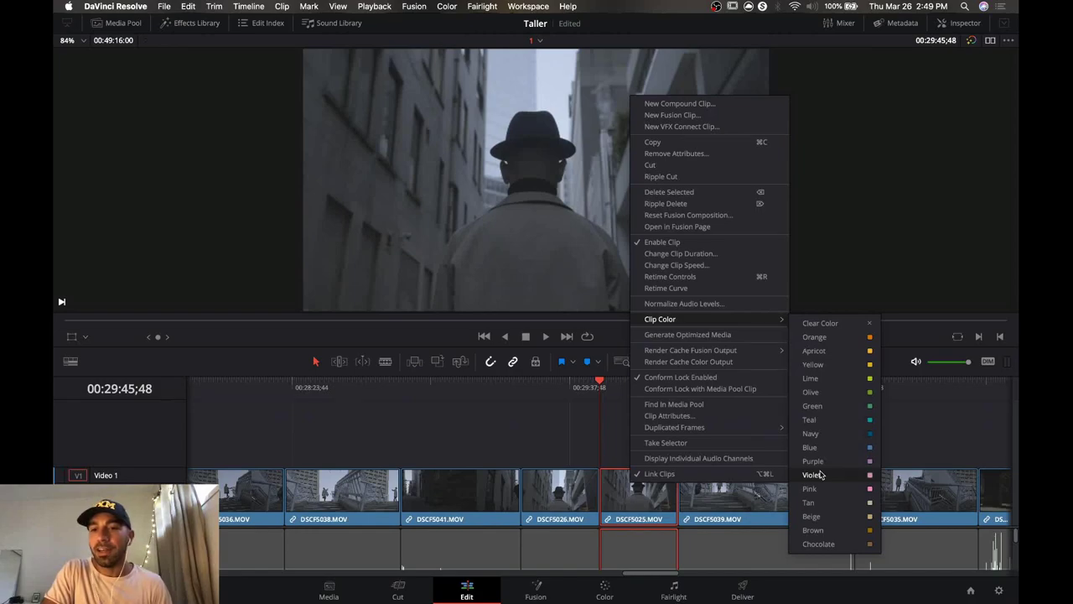
{"action": "left_click", "coordinate": [859, 366]}
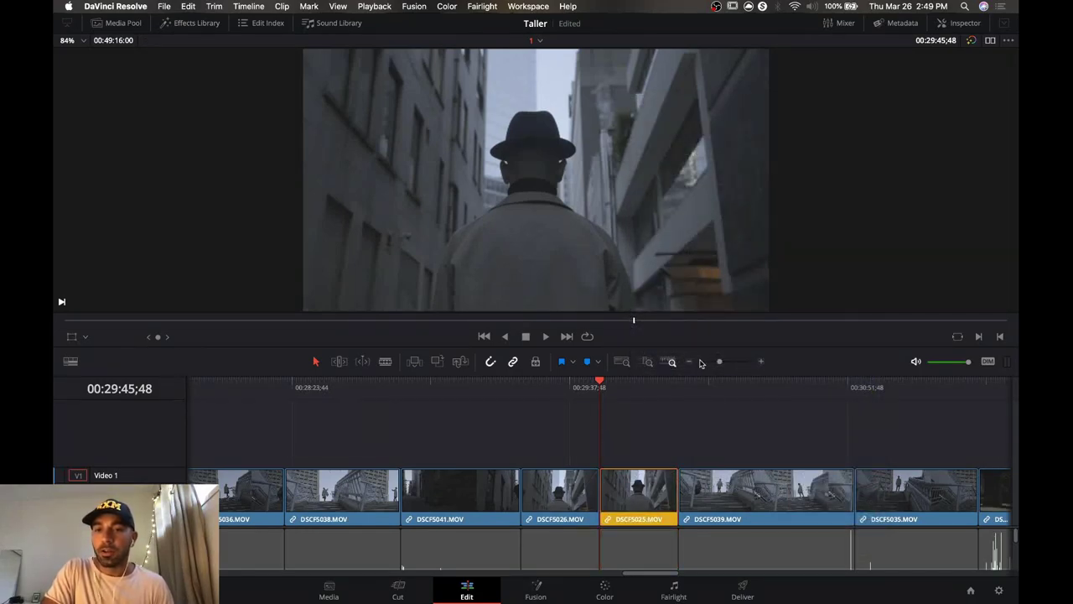
Examine the full span of timeline 1, skimming its footage from the opening overpass shots through the skyscraper, alley and staircase shots.
{"action": "left_click", "coordinate": [689, 362]}
{"action": "left_click", "coordinate": [690, 362]}
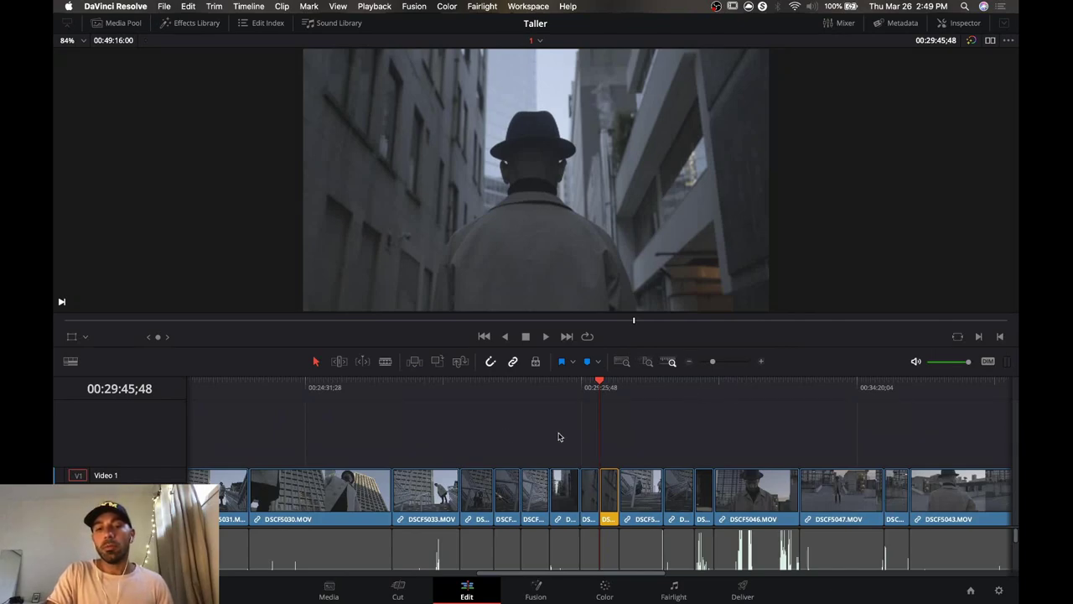
{"action": "left_click", "coordinate": [691, 362]}
{"action": "left_click", "coordinate": [690, 362]}
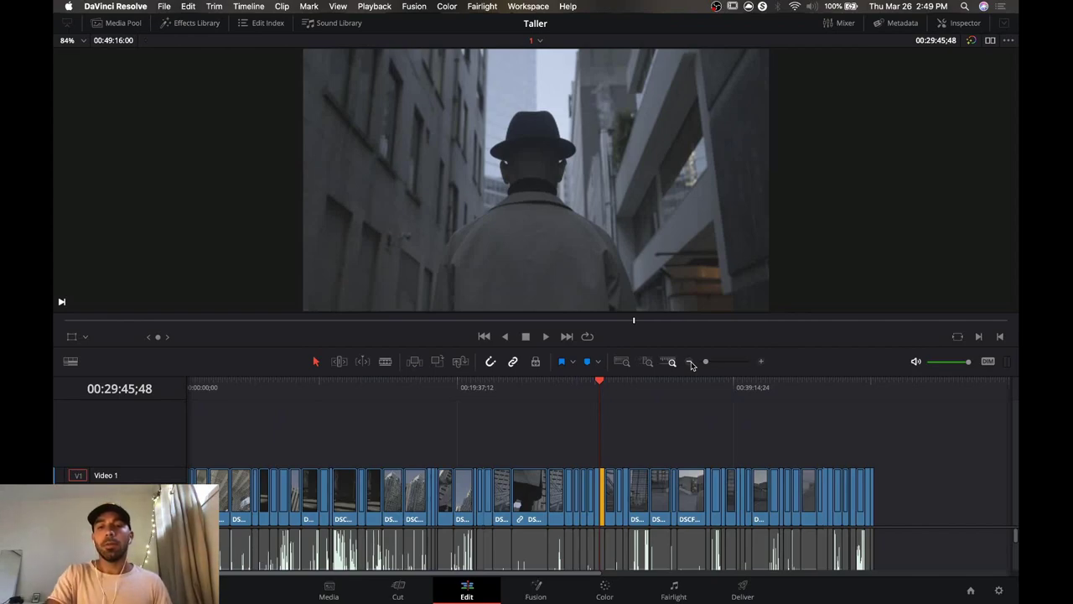
{"action": "left_click_drag", "start_coordinate": [706, 363], "coordinate": [708, 364]}
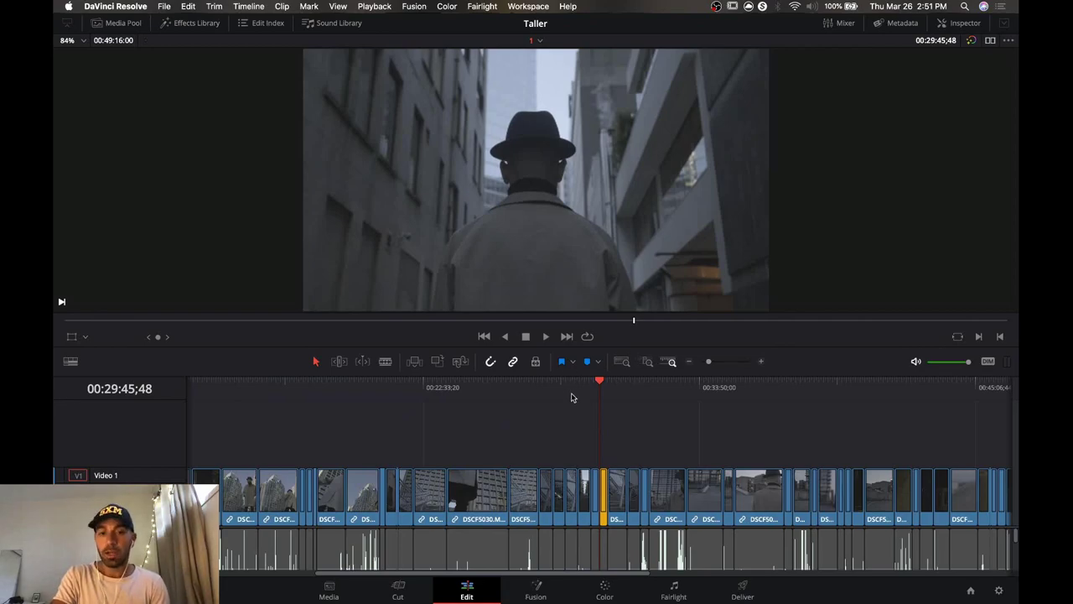
{"action": "left_click_drag", "start_coordinate": [572, 398], "coordinate": [477, 400]}
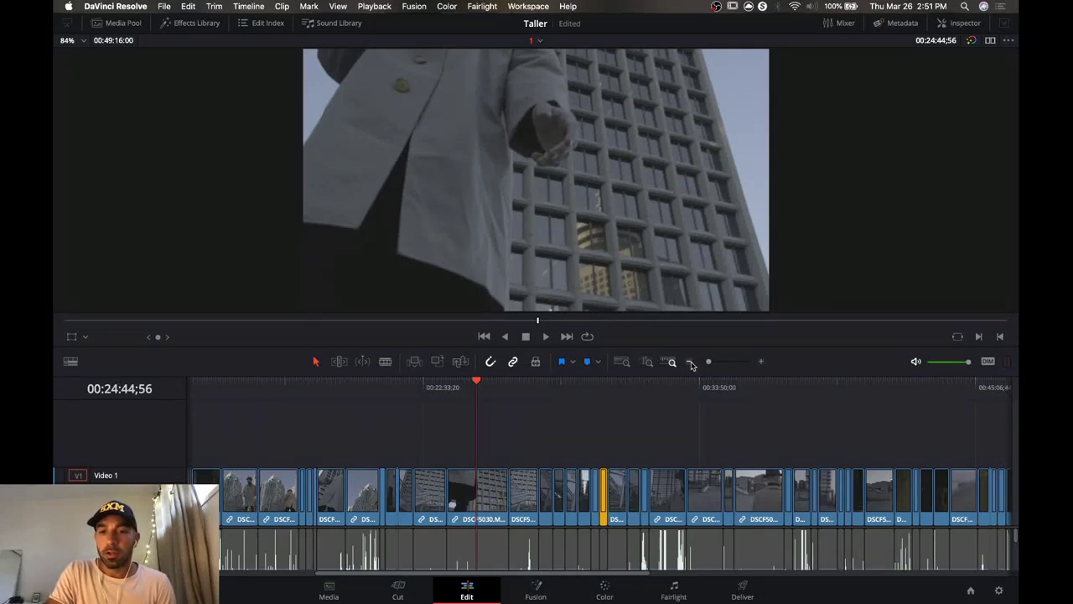
{"action": "left_click", "coordinate": [692, 364]}
{"action": "left_click_drag", "start_coordinate": [491, 395], "coordinate": [194, 397]}
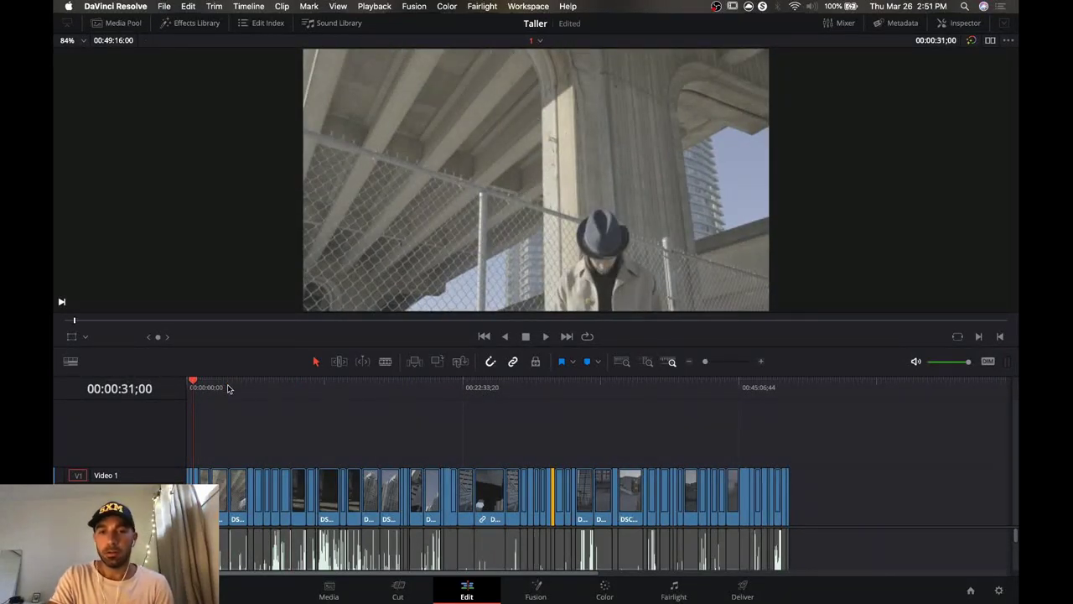
{"action": "left_click_drag", "start_coordinate": [228, 388], "coordinate": [338, 397]}
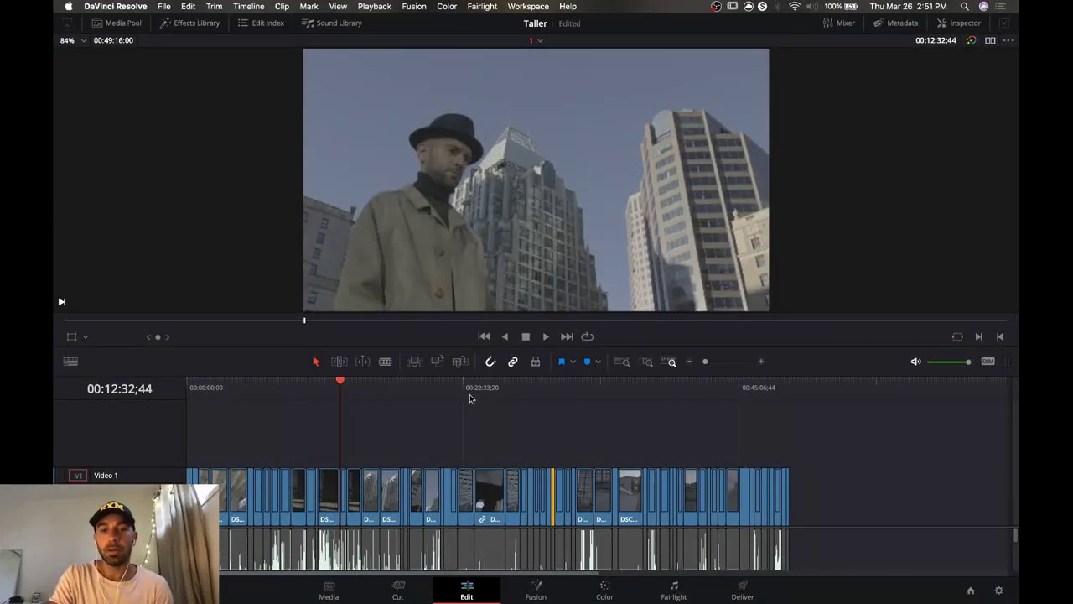
{"action": "left_click_drag", "start_coordinate": [470, 400], "coordinate": [542, 392]}
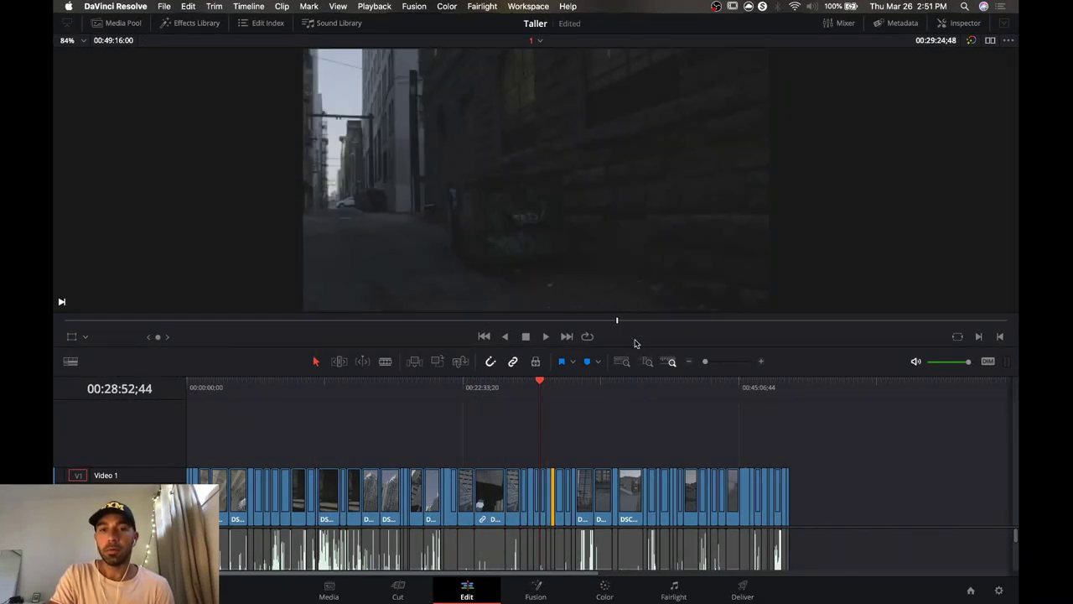
{"action": "left_click_drag", "start_coordinate": [272, 383], "coordinate": [361, 385]}
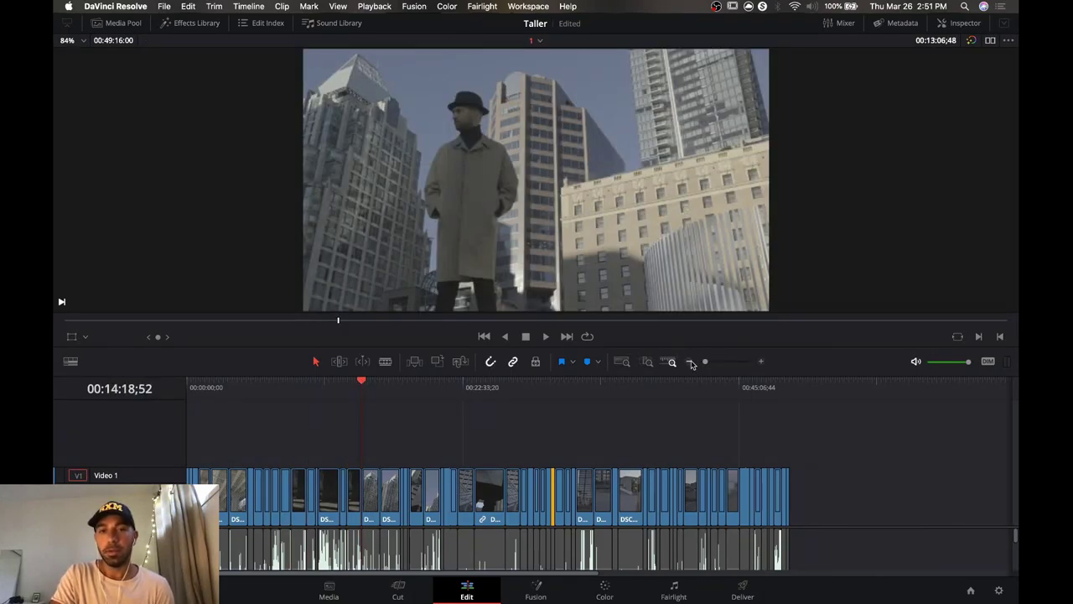
{"action": "left_click_drag", "start_coordinate": [379, 394], "coordinate": [460, 393]}
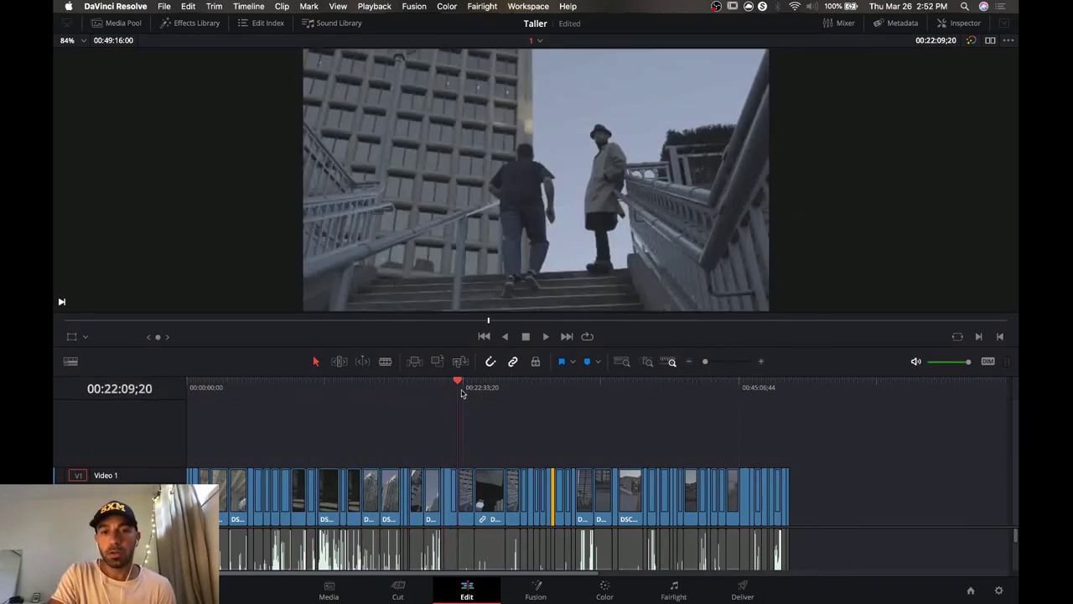
Return to the start of timeline 1 and raise the shadow-on-the-pavement clip at 00:00:14;00 from Video 1 to a new Video 2 track.
{"action": "left_click", "coordinate": [762, 363]}
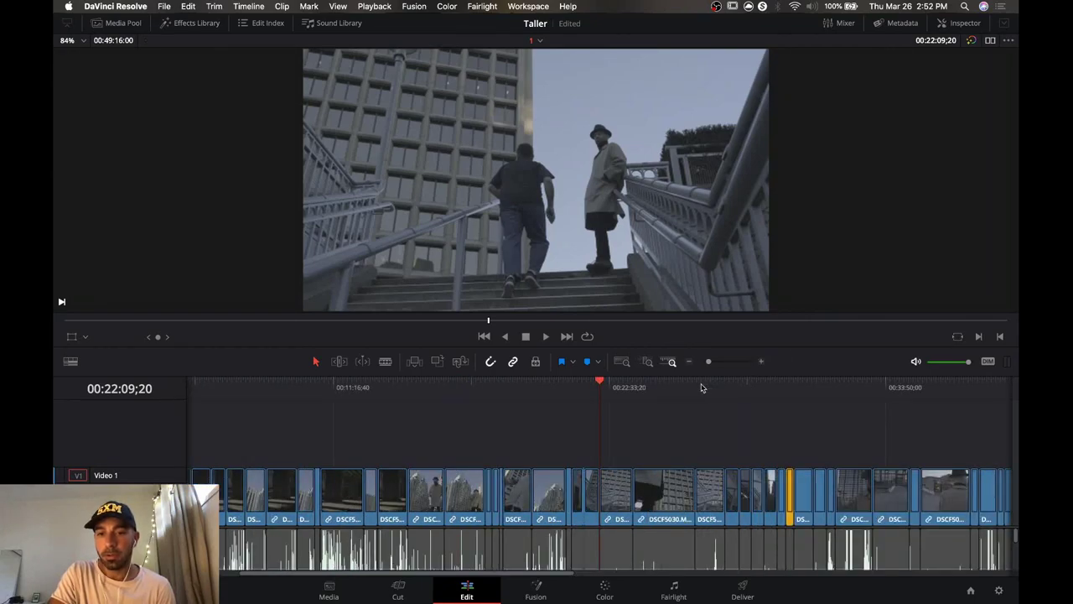
{"action": "scroll", "coordinate": [581, 449], "scroll_direction": "up", "scroll_amount": 2}
{"action": "left_click_drag", "start_coordinate": [615, 395], "coordinate": [193, 391]}
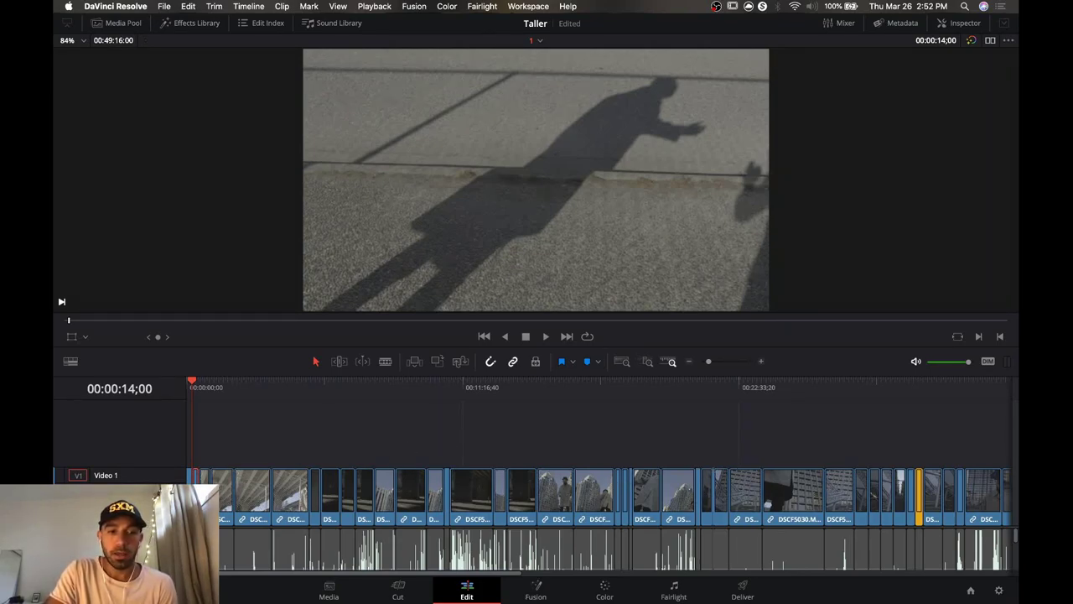
{"action": "left_click_drag", "start_coordinate": [195, 490], "coordinate": [195, 449]}
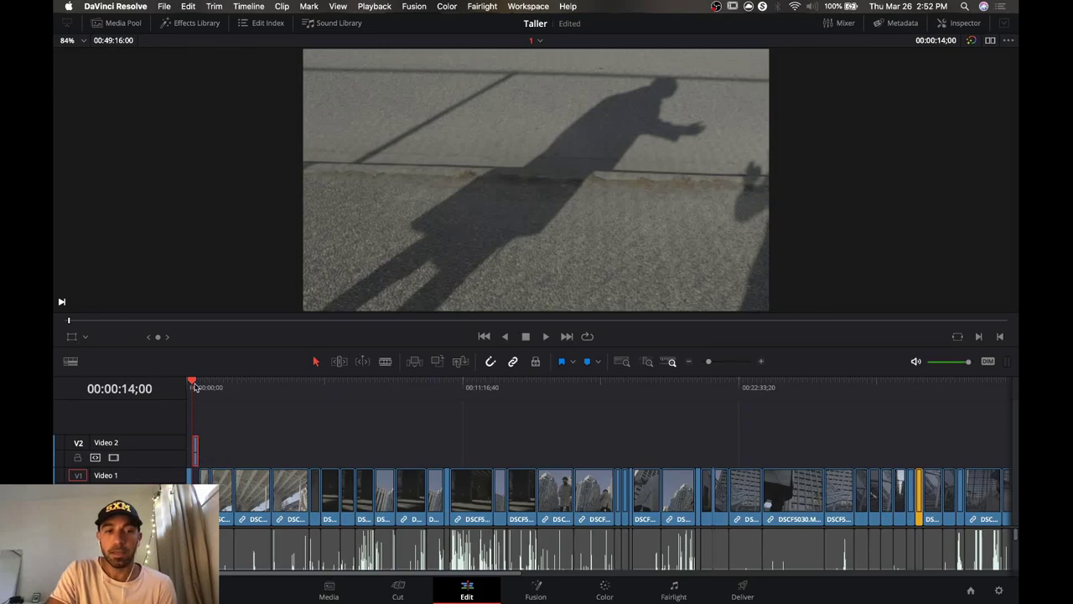
Review the dark underpass shots from 00:05:30;20 to 00:13:50;35 and raise clip DSCF5012.MOV from Video 1 to Video 2.
{"action": "left_click_drag", "start_coordinate": [198, 380], "coordinate": [322, 388]}
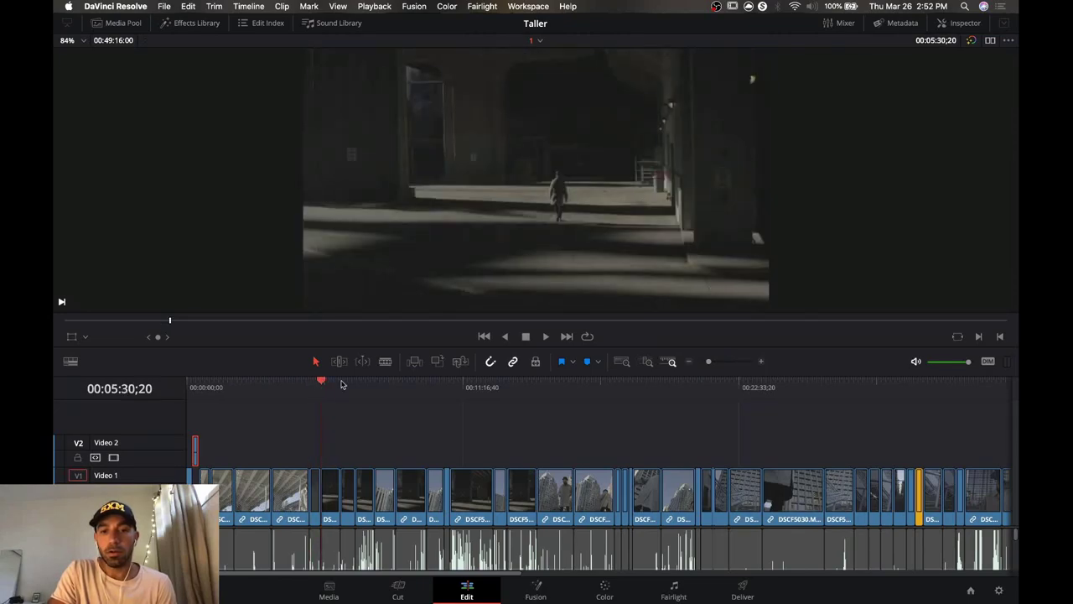
{"action": "left_click", "coordinate": [718, 361]}
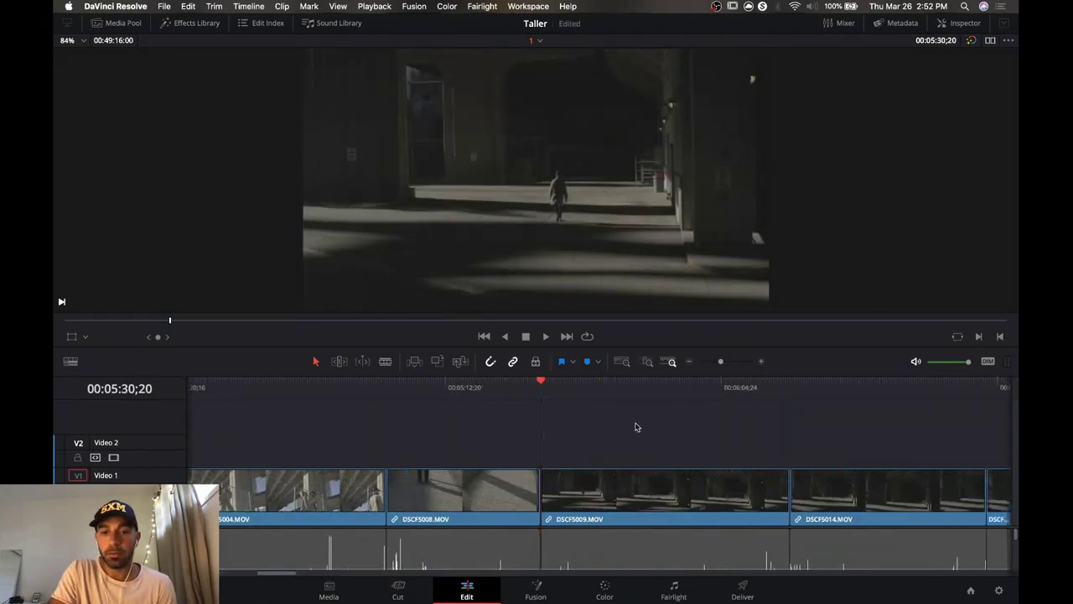
{"action": "left_click", "coordinate": [693, 363]}
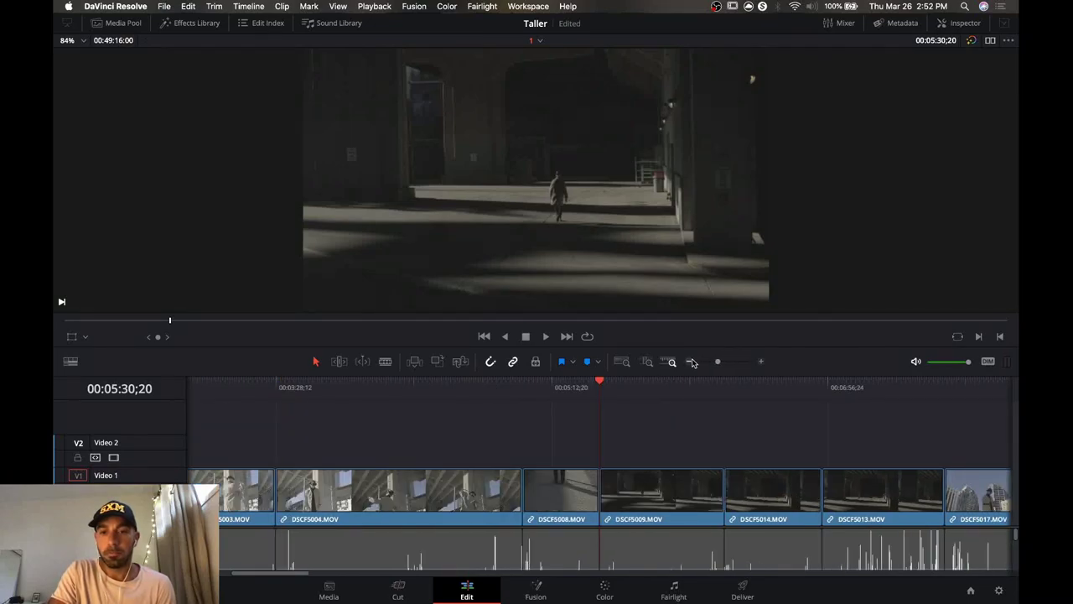
{"action": "scroll", "coordinate": [623, 412], "scroll_direction": "right", "scroll_amount": 4}
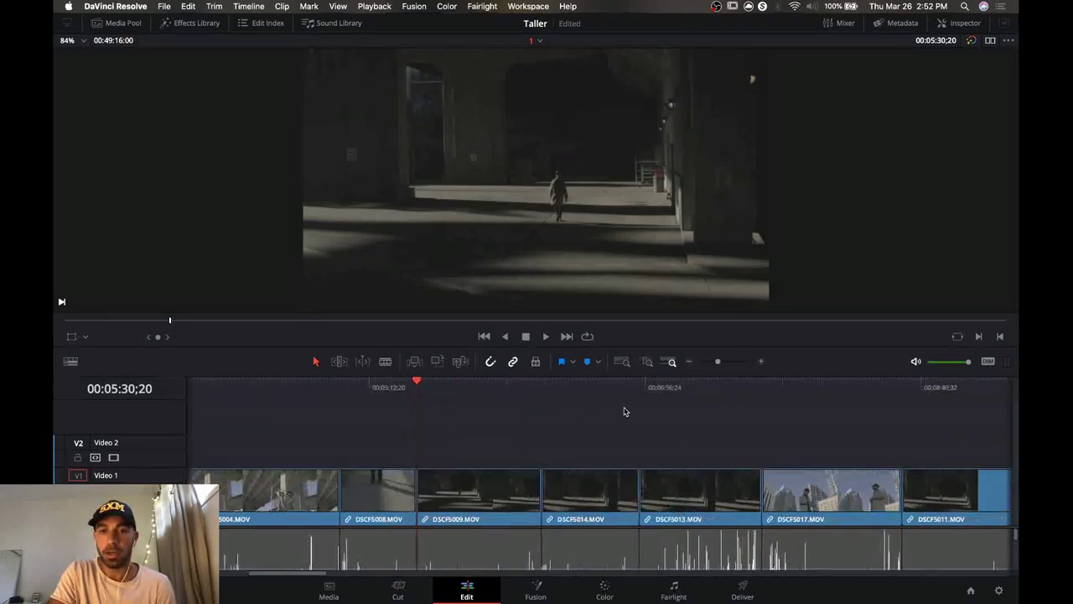
{"action": "left_click_drag", "start_coordinate": [419, 388], "coordinate": [703, 395]}
{"action": "scroll", "coordinate": [703, 395], "scroll_direction": "right", "scroll_amount": 7}
{"action": "left_click_drag", "start_coordinate": [589, 392], "coordinate": [635, 395]}
{"action": "scroll", "coordinate": [635, 394], "scroll_direction": "right", "scroll_amount": 4}
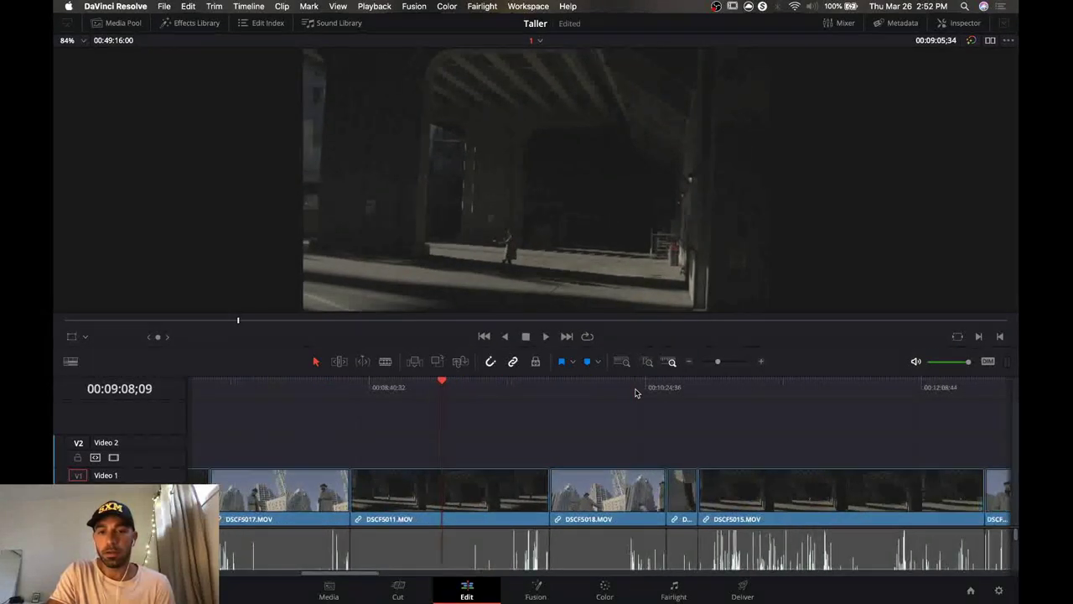
{"action": "left_click", "coordinate": [723, 396]}
{"action": "left_click_drag", "start_coordinate": [725, 396], "coordinate": [852, 408]}
{"action": "scroll", "coordinate": [776, 396], "scroll_direction": "right", "scroll_amount": 7}
{"action": "left_click_drag", "start_coordinate": [808, 489], "coordinate": [807, 462]}
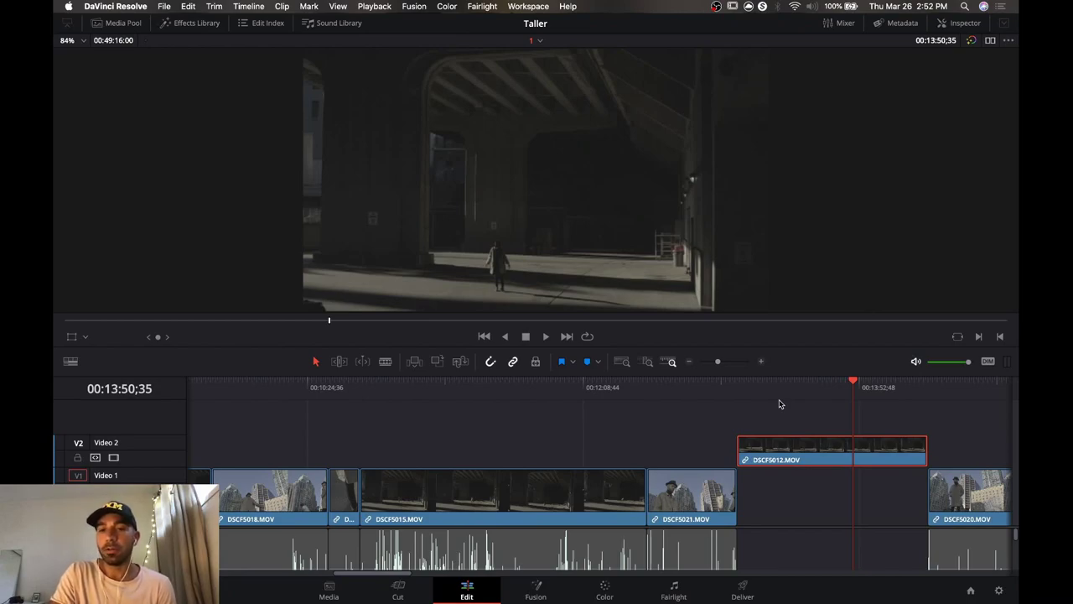
Skim timeline 1 from the skyscraper shots around 00:15:48;56 to the staircase shots at 00:27:16;40.
{"action": "left_click", "coordinate": [689, 362]}
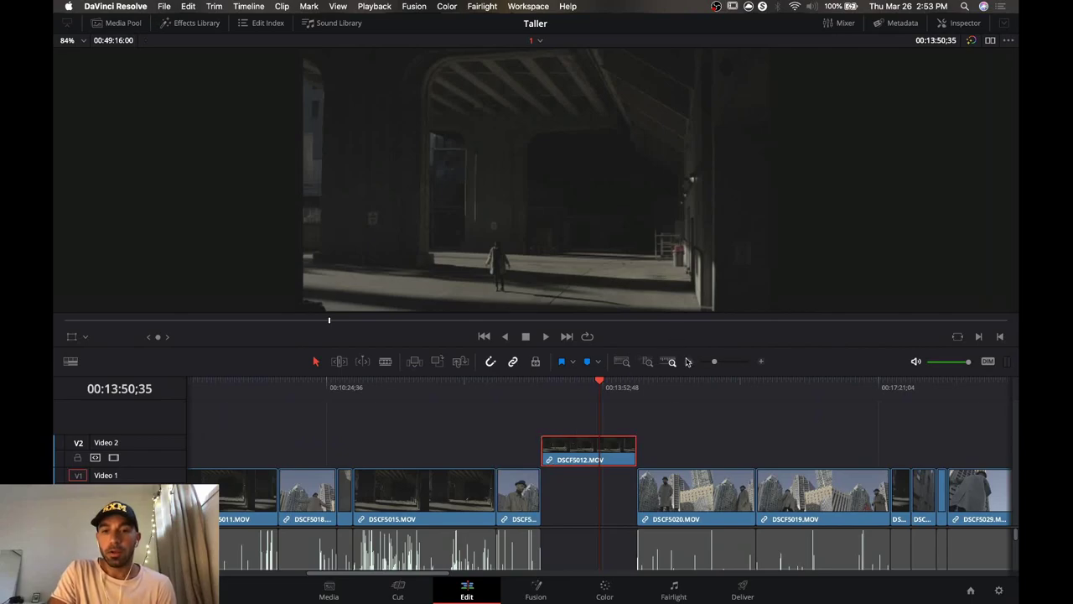
{"action": "left_click", "coordinate": [688, 362]}
{"action": "left_click", "coordinate": [687, 363]}
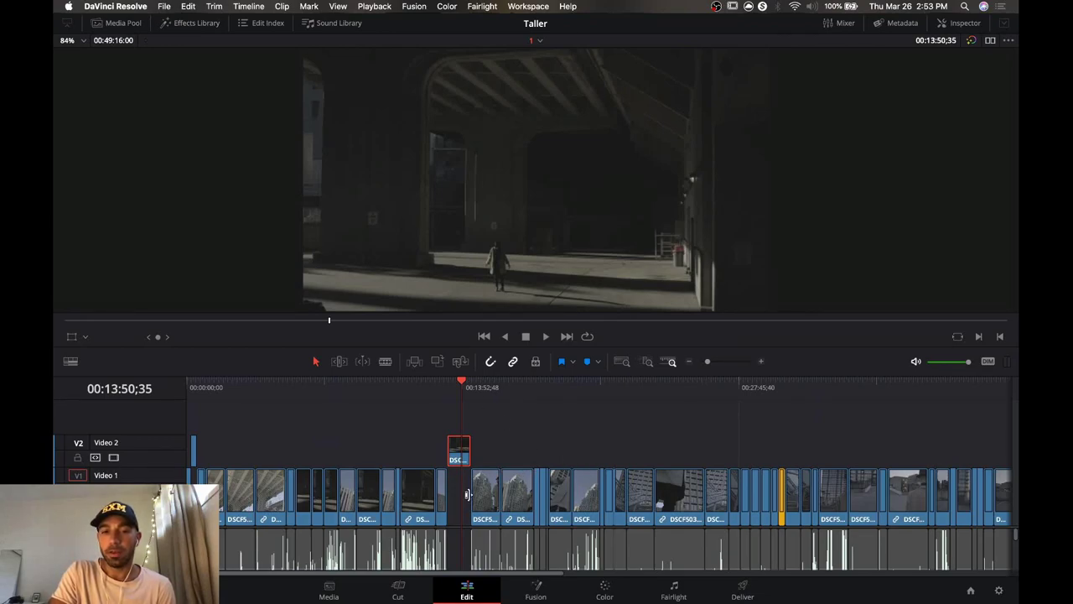
{"action": "left_click", "coordinate": [501, 395]}
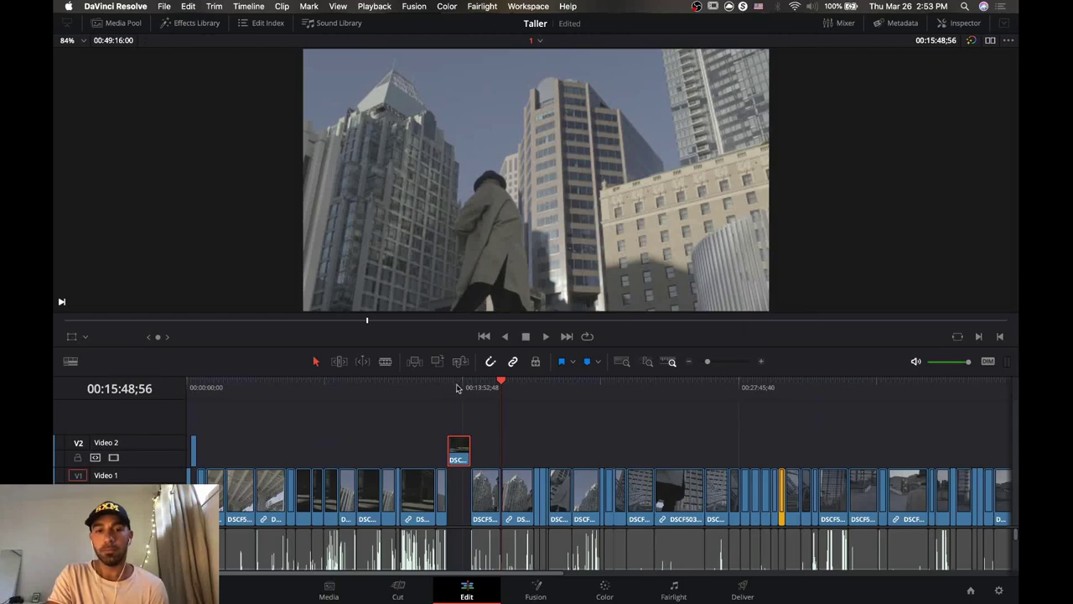
{"action": "left_click_drag", "start_coordinate": [457, 387], "coordinate": [641, 398]}
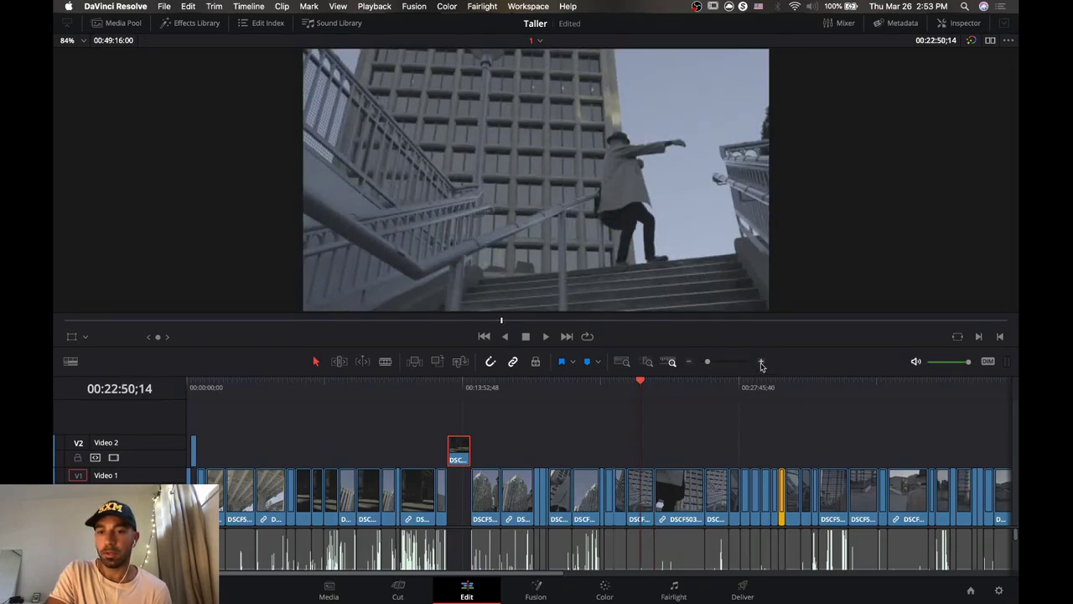
{"action": "left_click", "coordinate": [761, 362]}
{"action": "left_click_drag", "start_coordinate": [755, 384], "coordinate": [778, 390]}
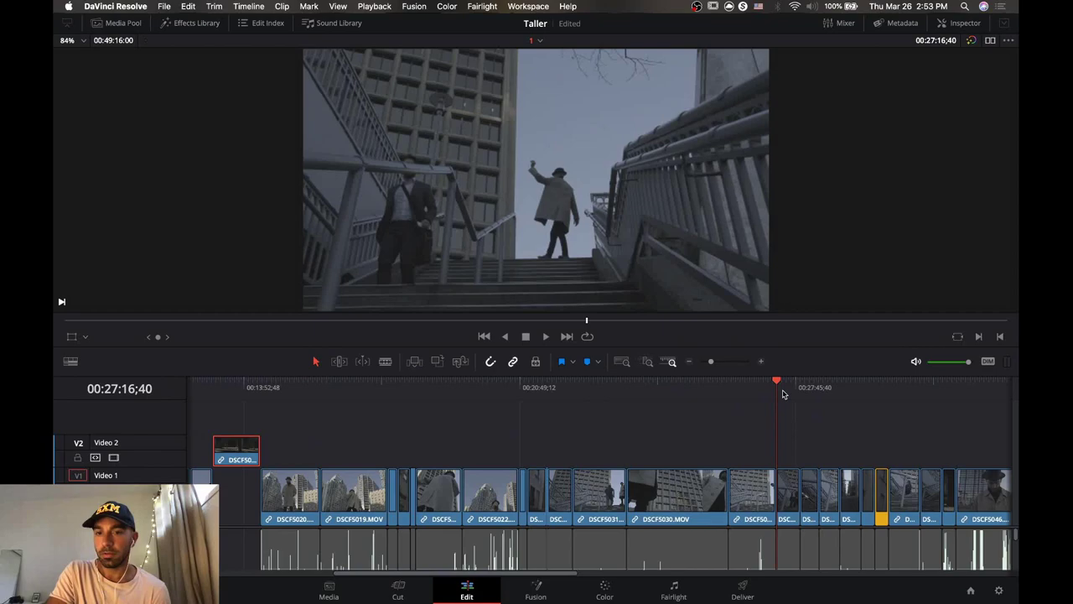
{"action": "left_click", "coordinate": [761, 362]}
{"action": "left_click", "coordinate": [760, 361]}
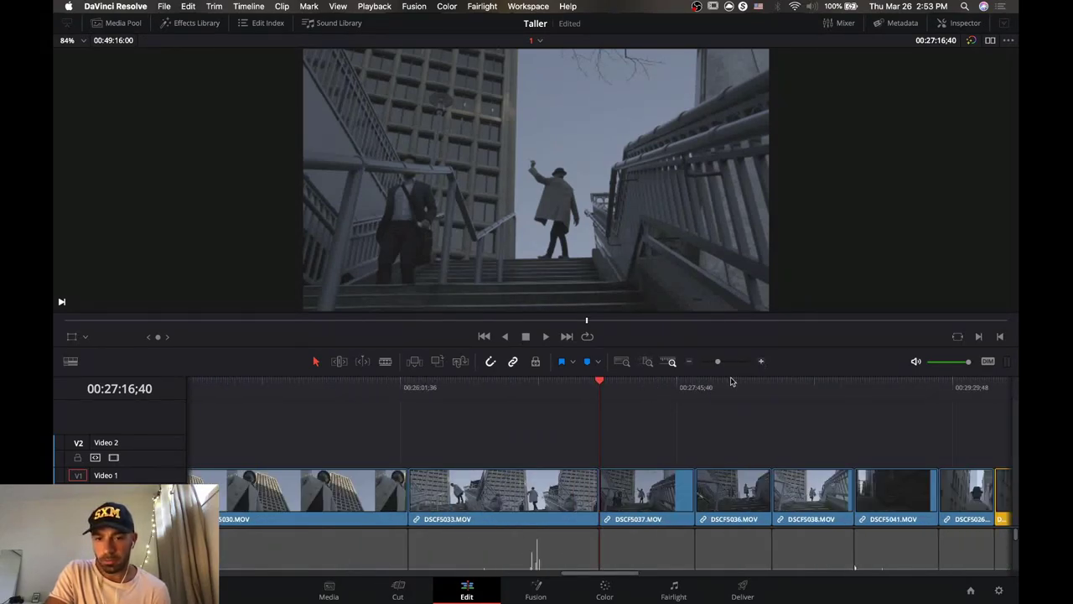
Review the staircase clip DSCF5033.MOV, playing its passages from the end back to its start at 00:26:04;36.
{"action": "left_click", "coordinate": [627, 393]}
{"action": "left_click_drag", "start_coordinate": [627, 394], "coordinate": [554, 402]}
{"action": "key", "text": "space"}
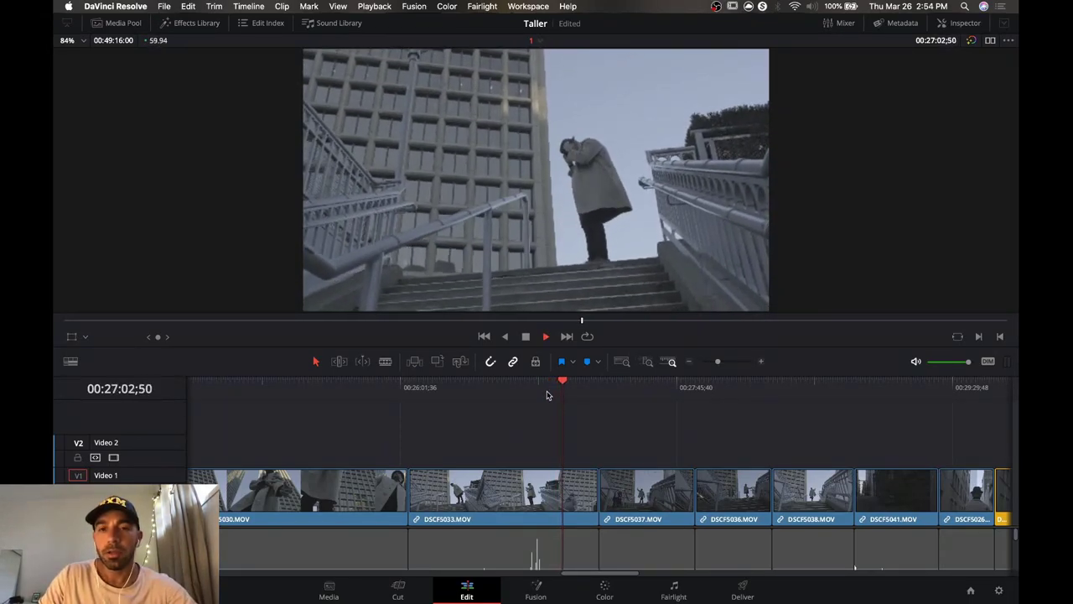
{"action": "left_click", "coordinate": [536, 396]}
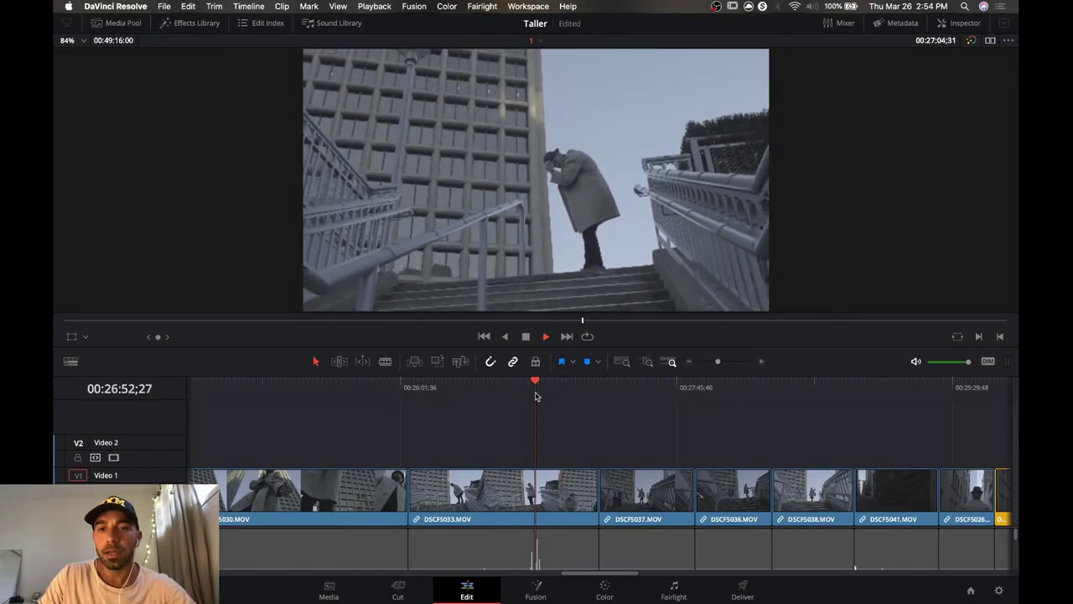
{"action": "left_click", "coordinate": [496, 393]}
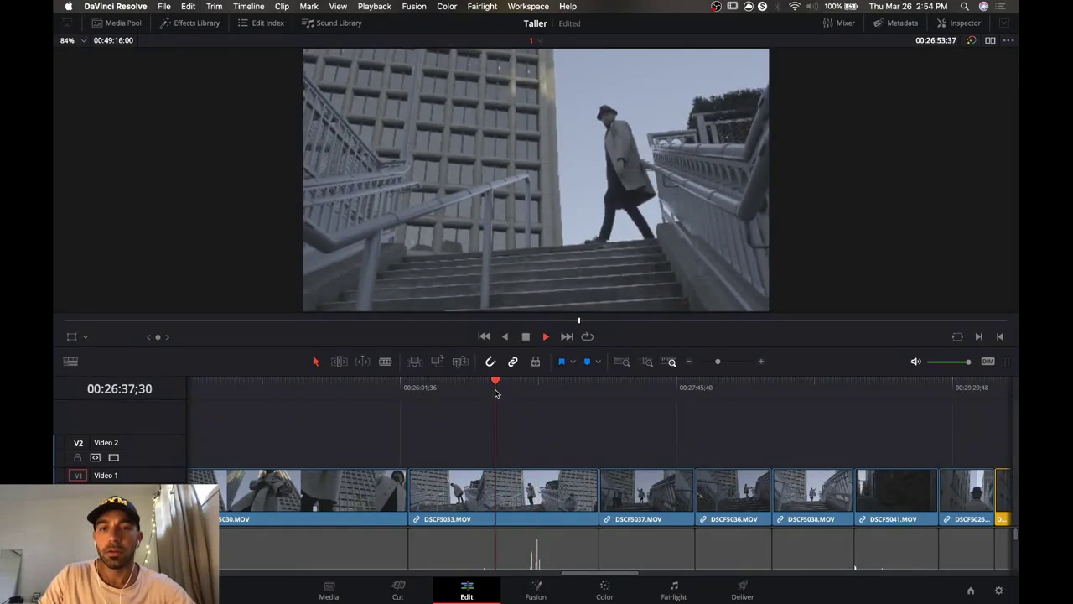
{"action": "left_click", "coordinate": [459, 392]}
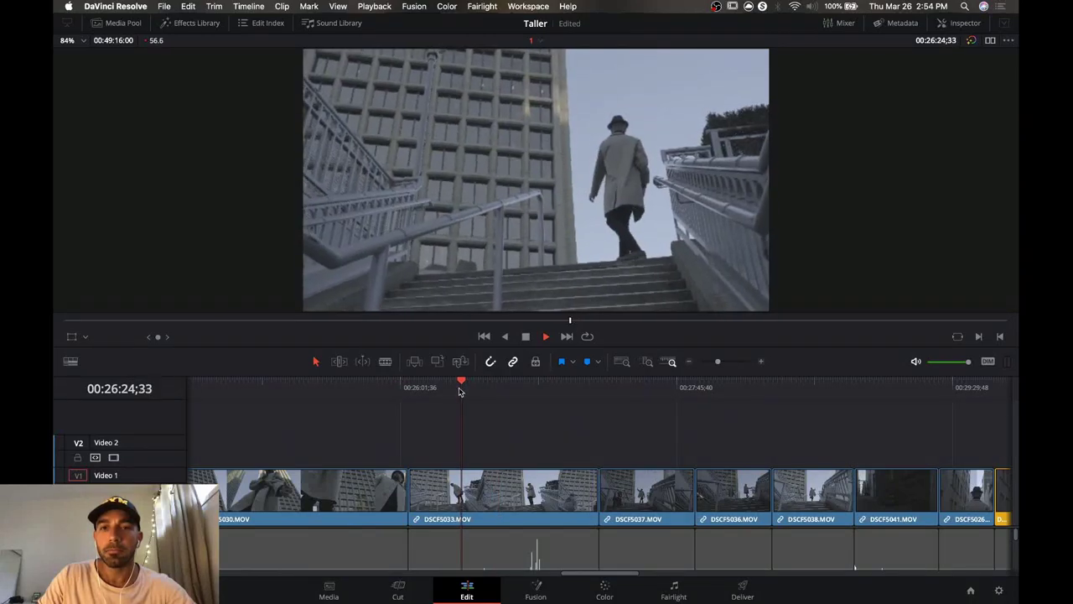
{"action": "left_click", "coordinate": [434, 390]}
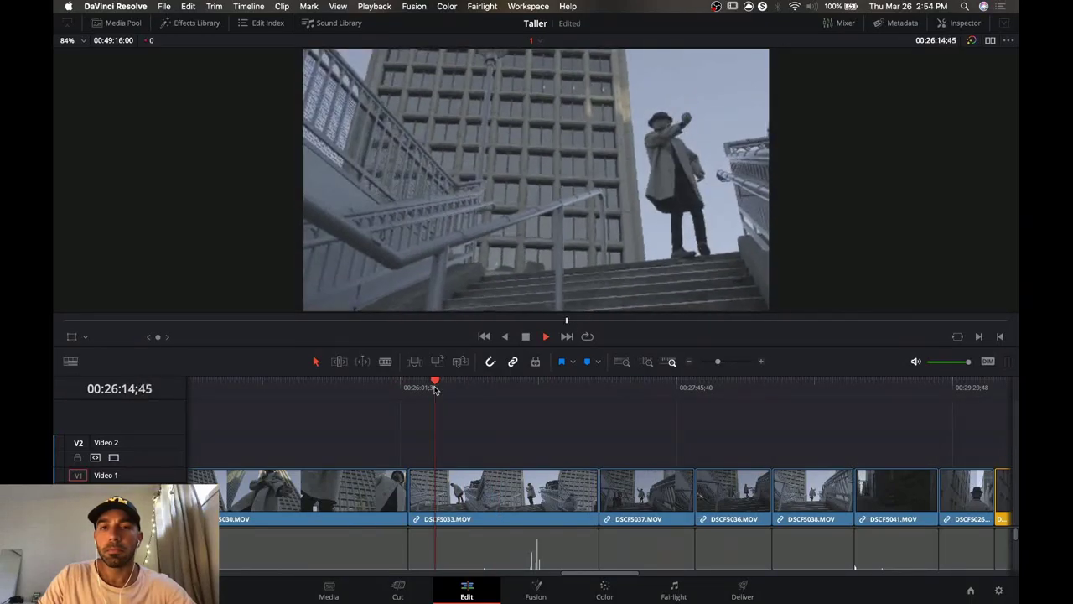
{"action": "left_click_drag", "start_coordinate": [435, 390], "coordinate": [409, 389]}
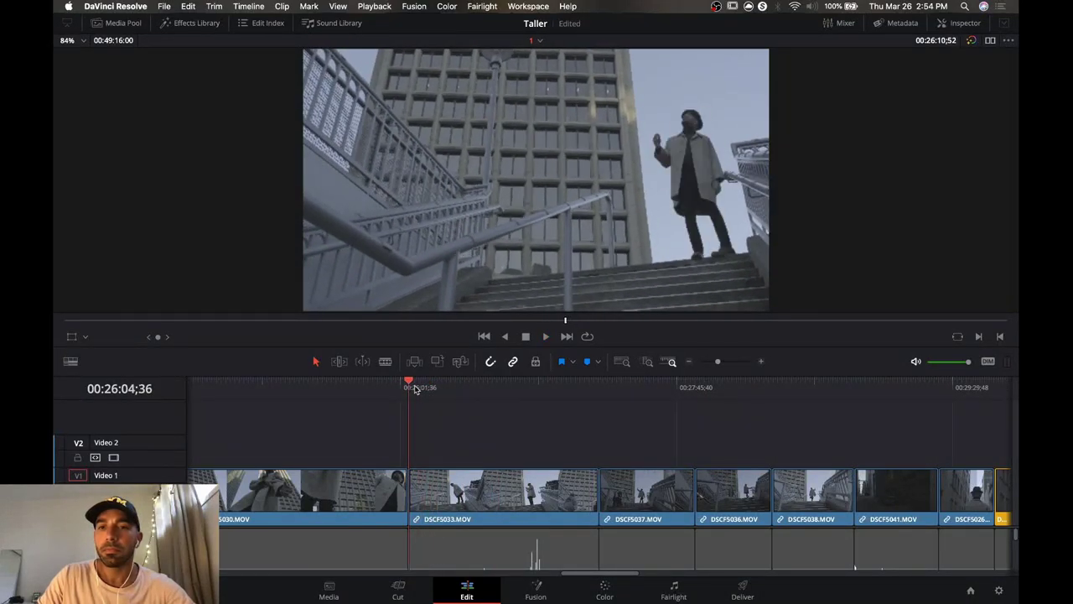
{"action": "key", "text": "space"}
Compare the staircase clips DSCF5037.MOV, DSCF5036.MOV and DSCF5038.MOV, and raise DSCF5036.MOV from Video 1 to Video 2.
{"action": "left_click", "coordinate": [618, 389]}
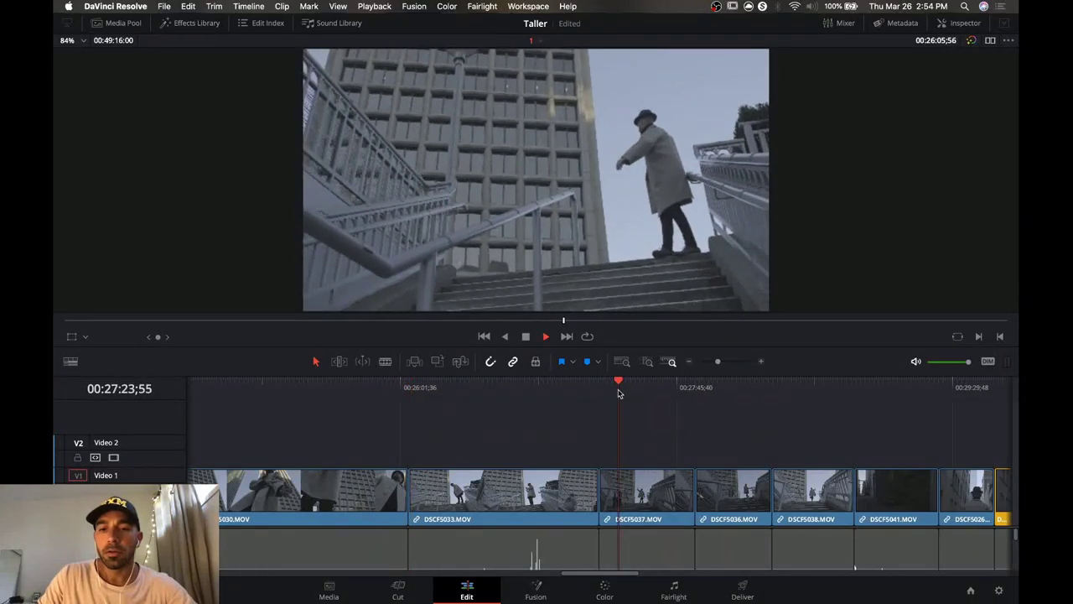
{"action": "left_click", "coordinate": [640, 391]}
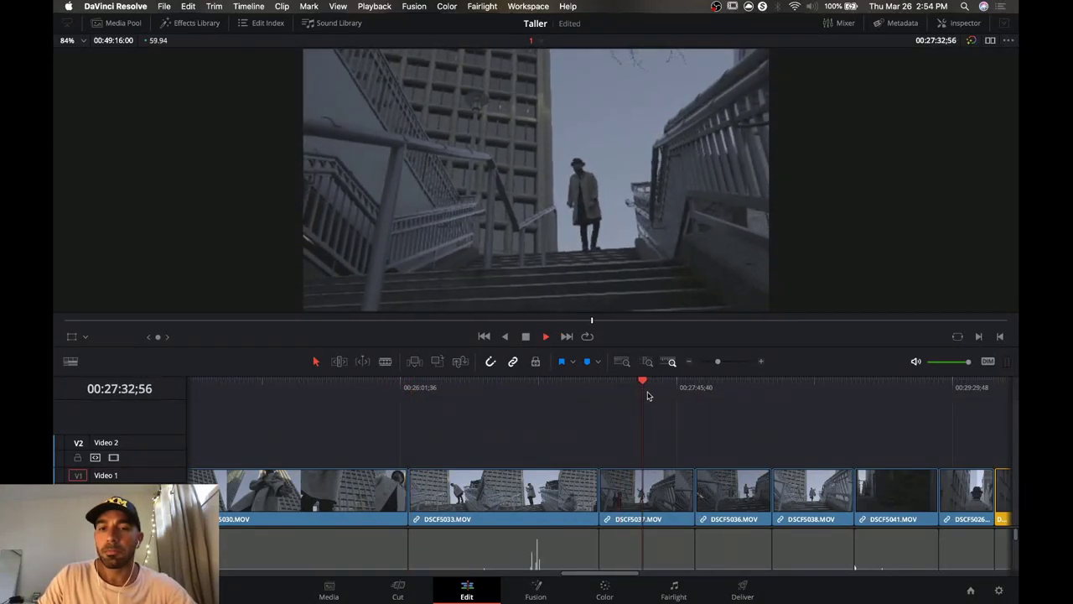
{"action": "left_click", "coordinate": [662, 393]}
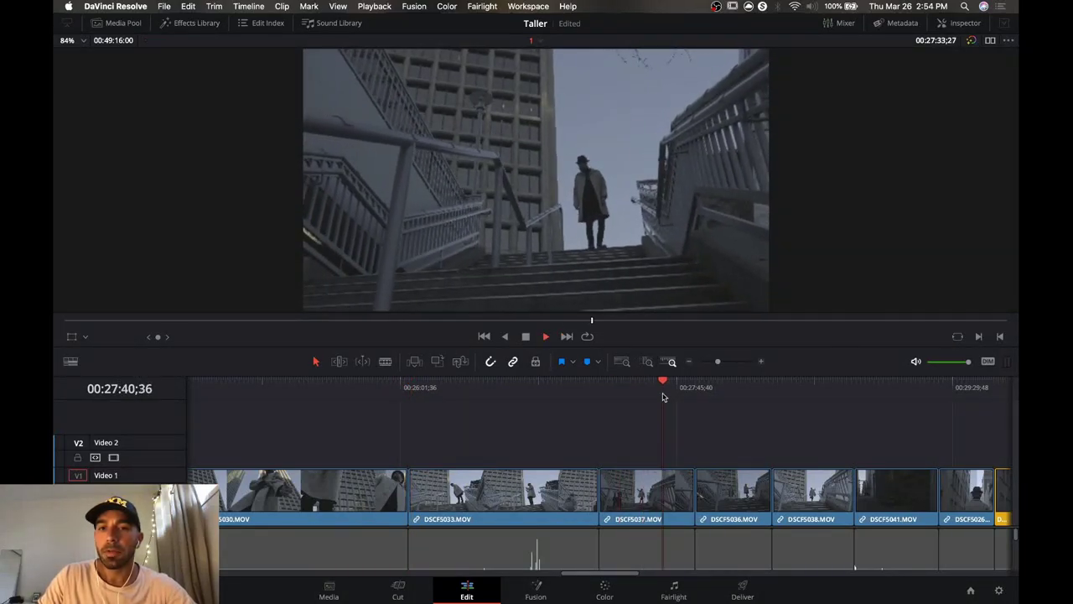
{"action": "left_click", "coordinate": [726, 385]}
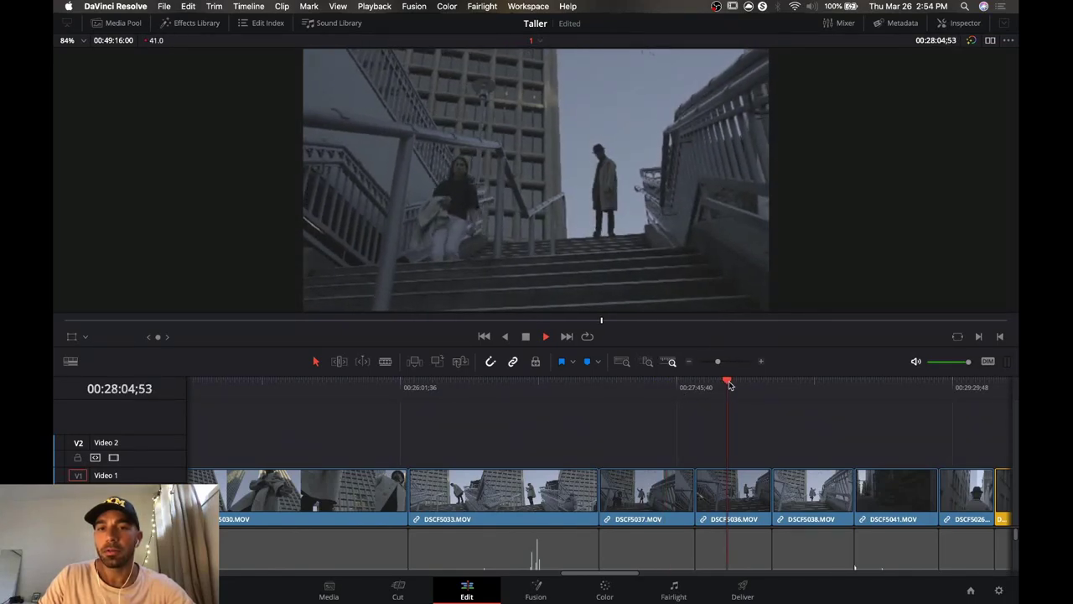
{"action": "left_click", "coordinate": [742, 386]}
{"action": "left_click", "coordinate": [773, 387]}
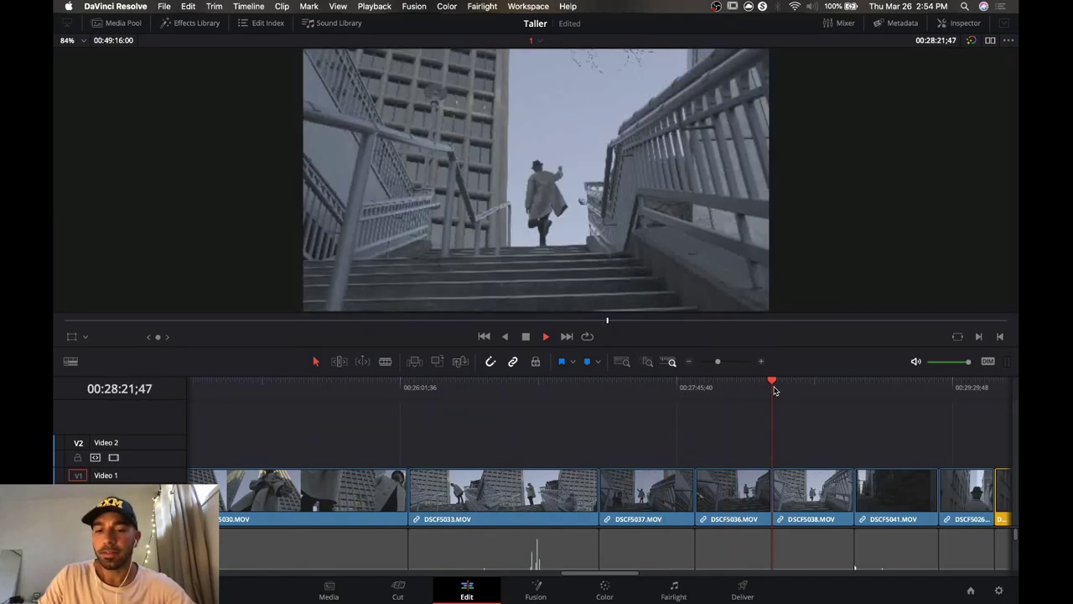
{"action": "left_click", "coordinate": [751, 387]}
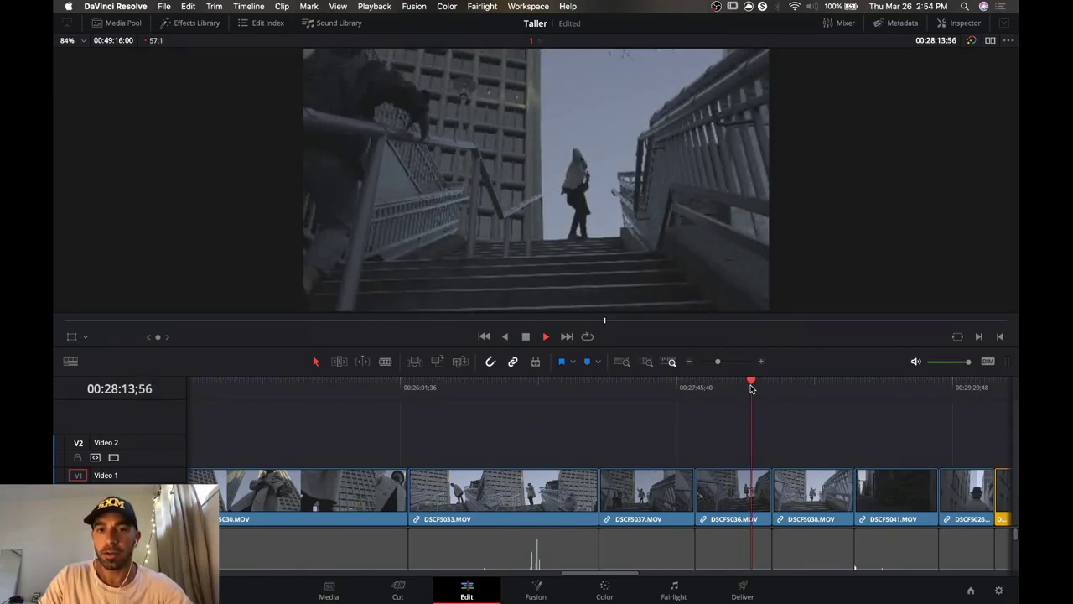
{"action": "key", "text": "space"}
{"action": "left_click_drag", "start_coordinate": [747, 494], "coordinate": [740, 454]}
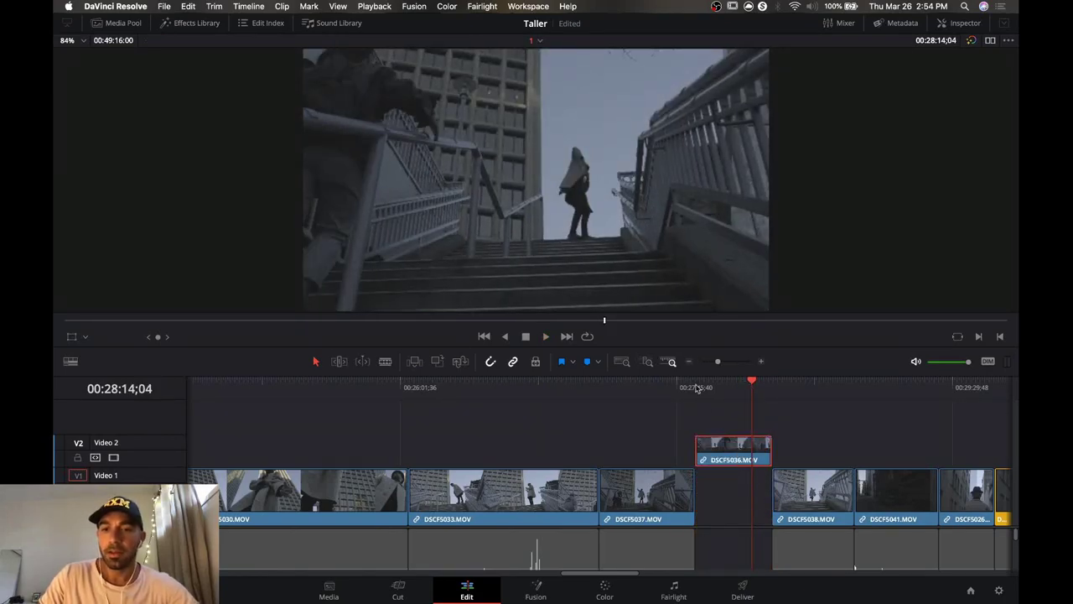
{"action": "left_click_drag", "start_coordinate": [745, 387], "coordinate": [736, 426]}
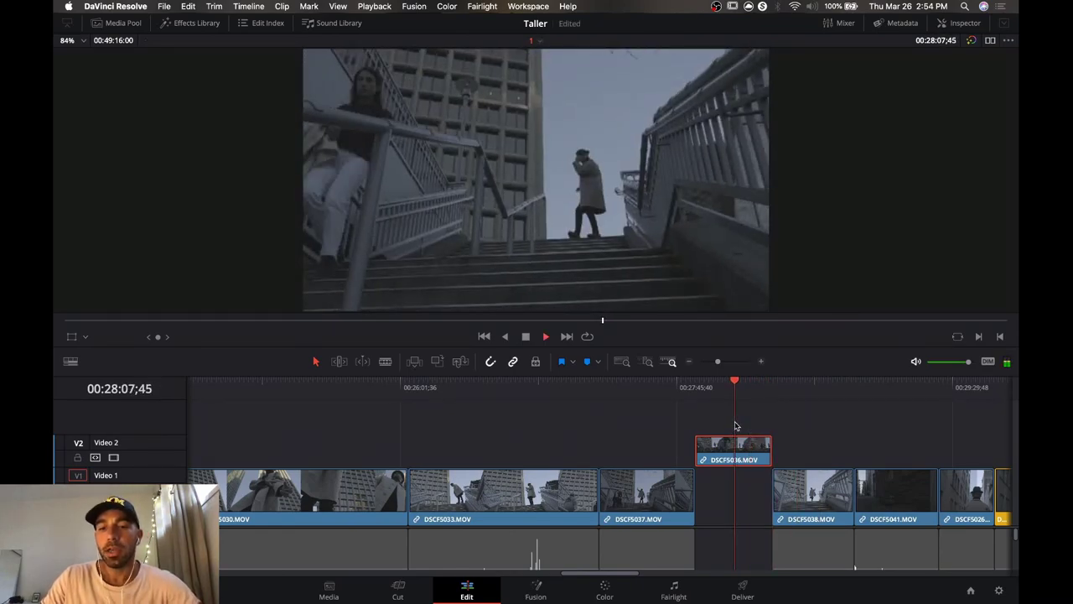
{"action": "key", "text": "space"}
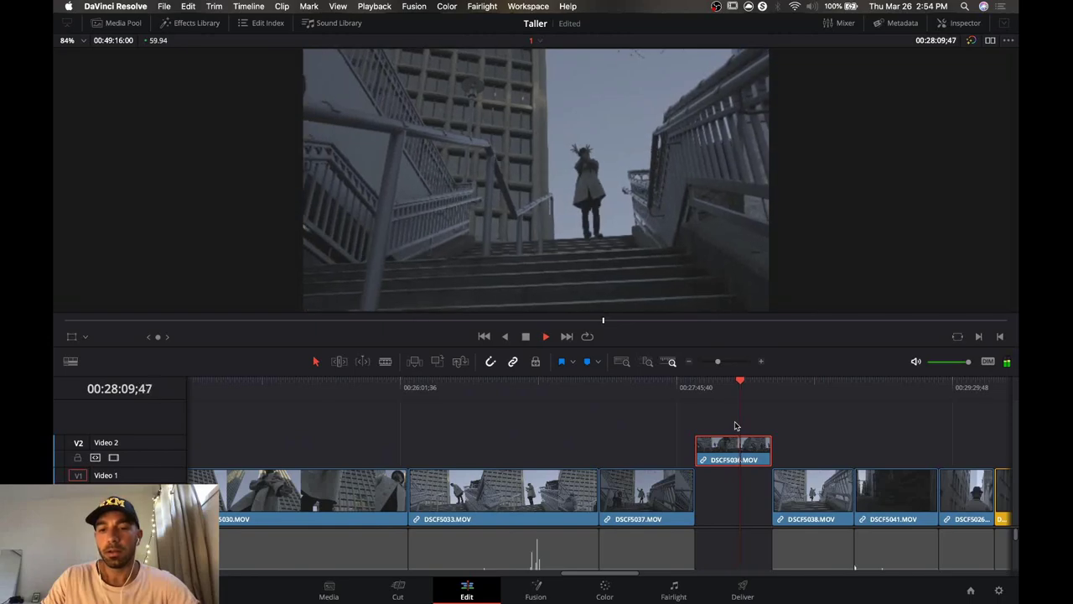
{"action": "key", "text": "space"}
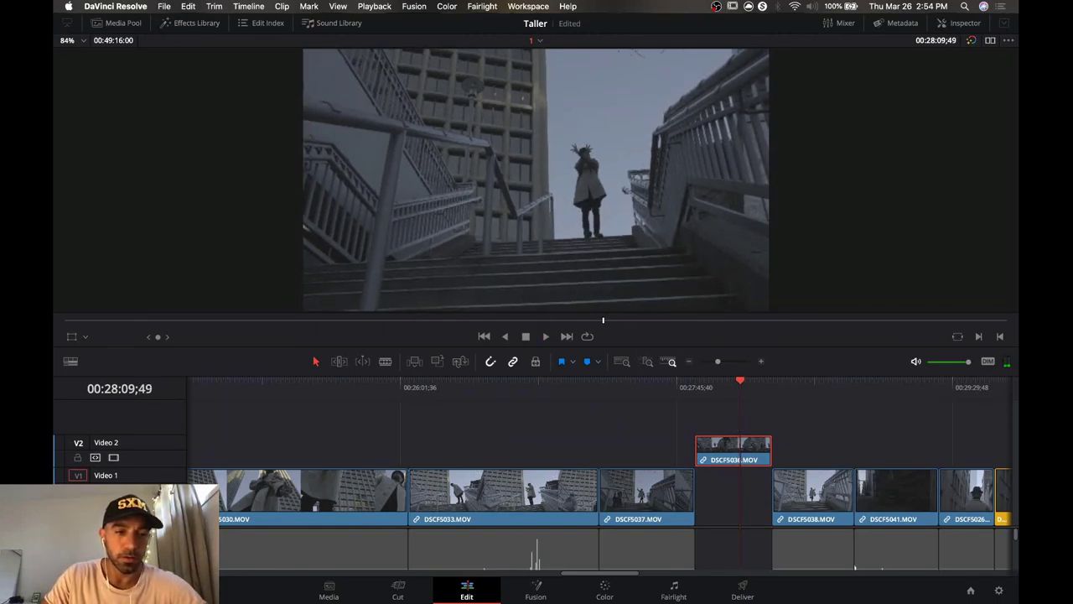
Reduce the track heights of Audio 1 and Audio 2 so the video tracks have more room in the timeline.
{"action": "scroll", "coordinate": [172, 421], "scroll_direction": "down", "scroll_amount": 5}
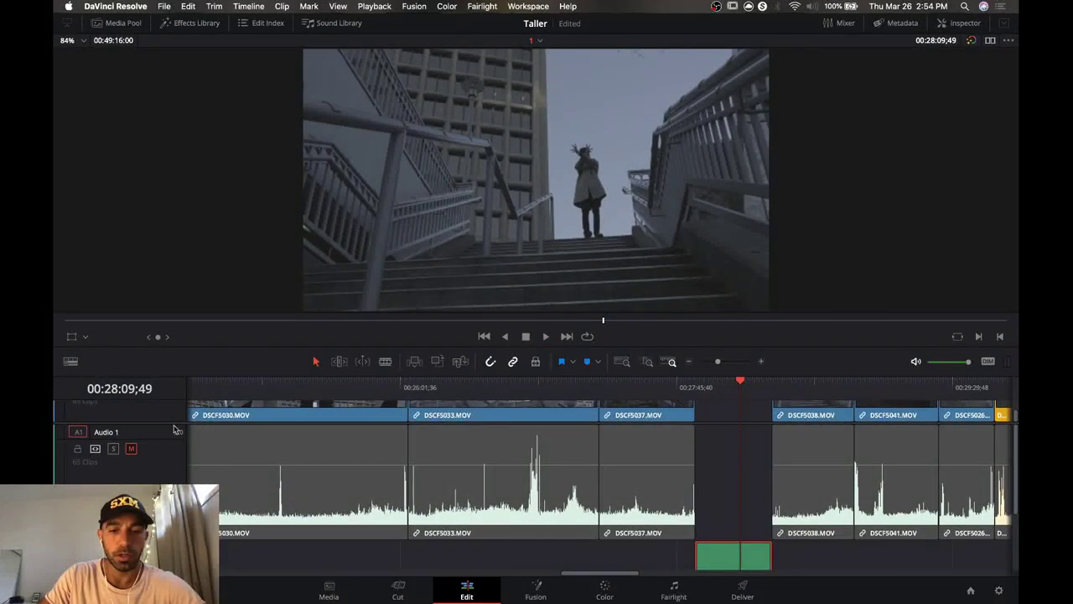
{"action": "left_click_drag", "start_coordinate": [160, 541], "coordinate": [159, 482]}
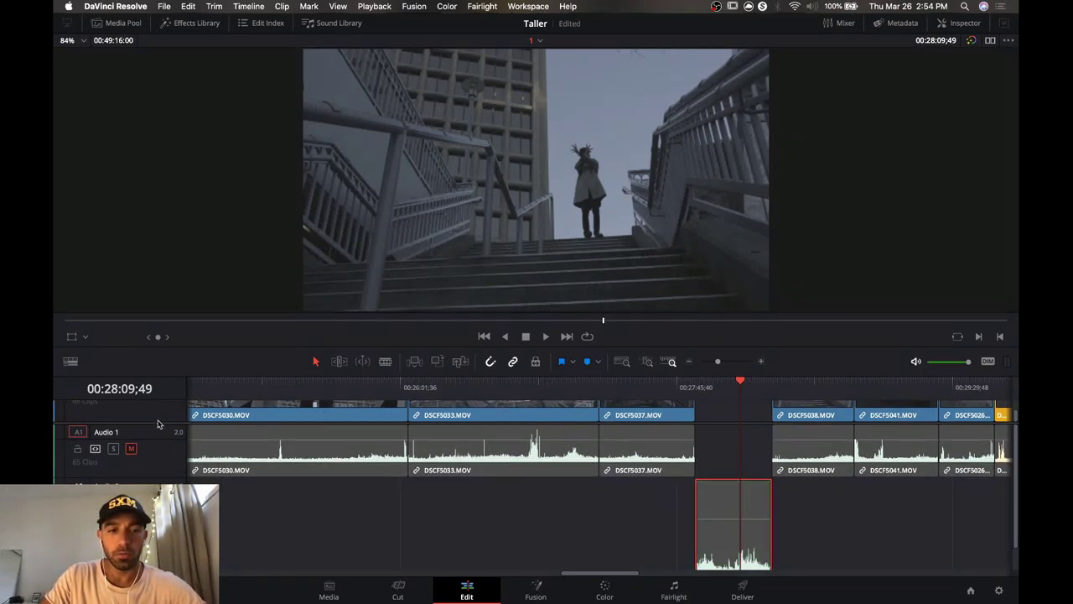
{"action": "left_click_drag", "start_coordinate": [157, 421], "coordinate": [161, 404]}
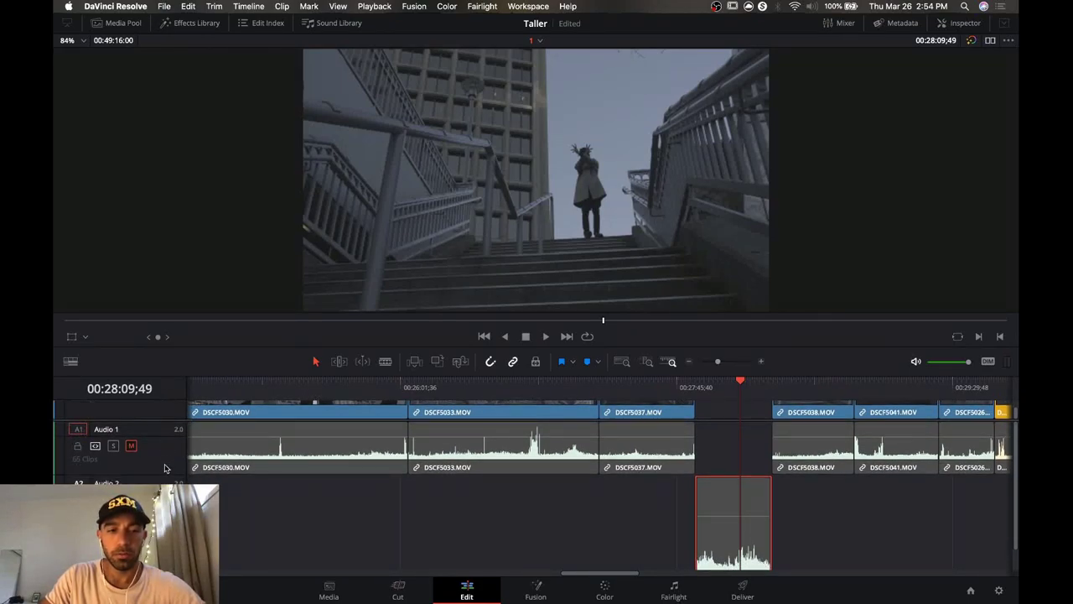
{"action": "left_click_drag", "start_coordinate": [158, 473], "coordinate": [159, 490]}
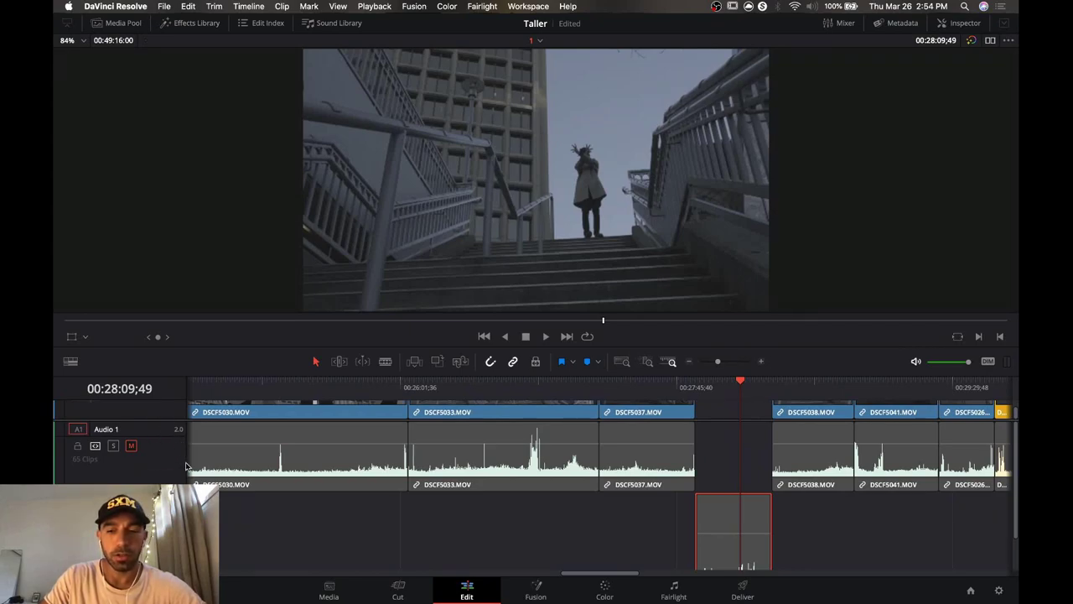
{"action": "scroll", "coordinate": [186, 466], "scroll_direction": "down", "scroll_amount": 3}
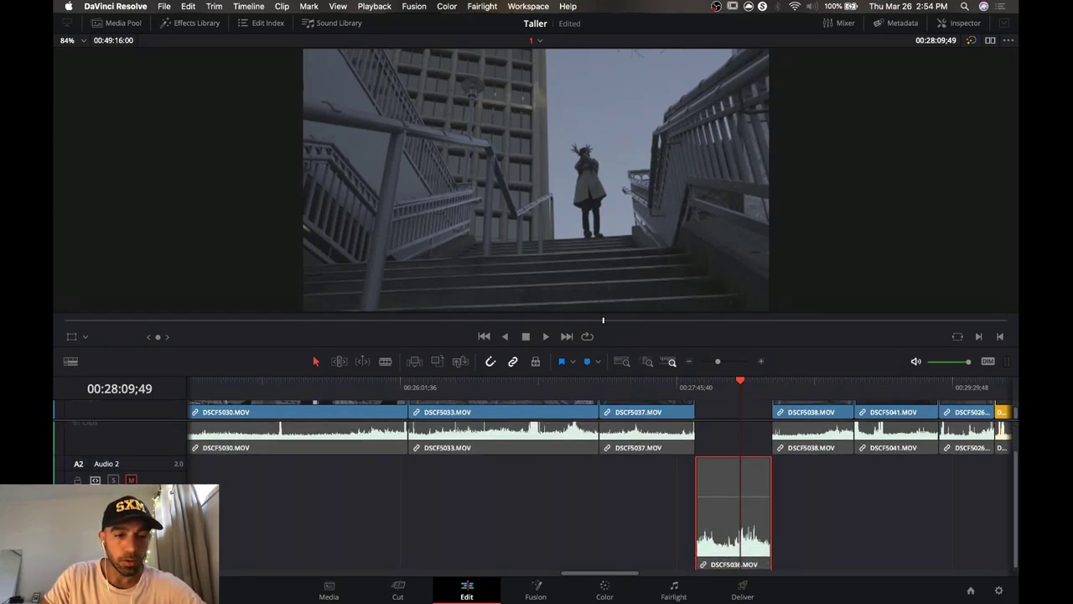
{"action": "scroll", "coordinate": [546, 495], "scroll_direction": "up", "scroll_amount": 3}
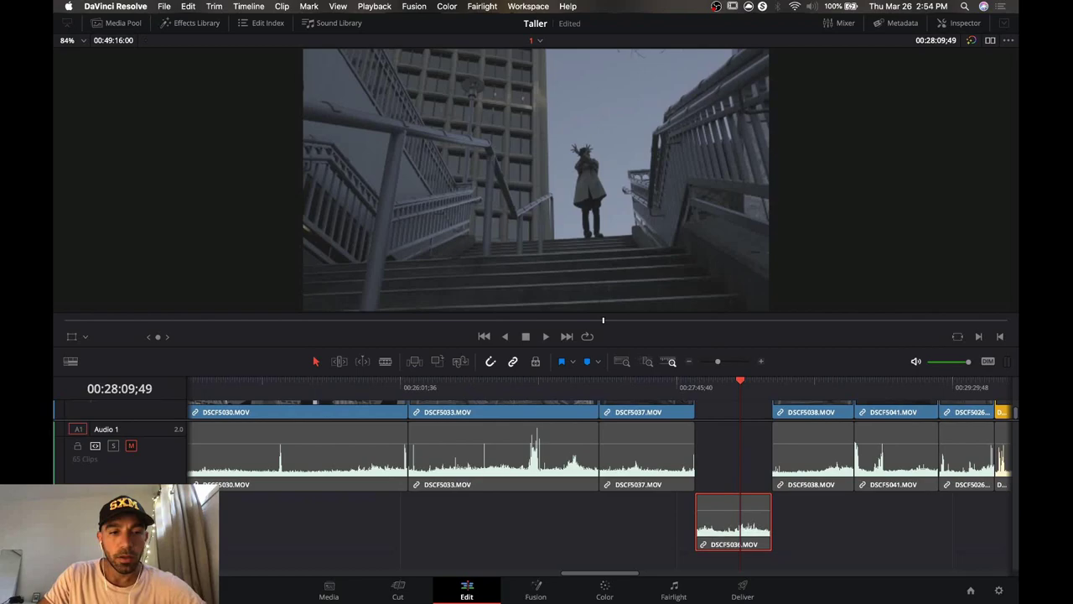
{"action": "scroll", "coordinate": [166, 428], "scroll_direction": "up", "scroll_amount": 2}
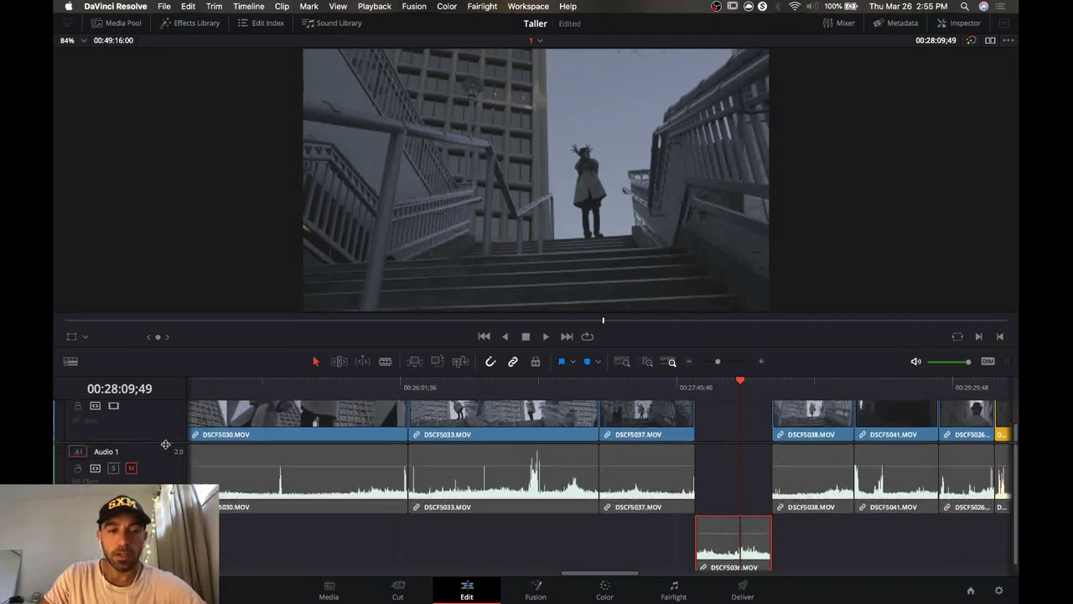
{"action": "scroll", "coordinate": [167, 444], "scroll_direction": "up", "scroll_amount": 3}
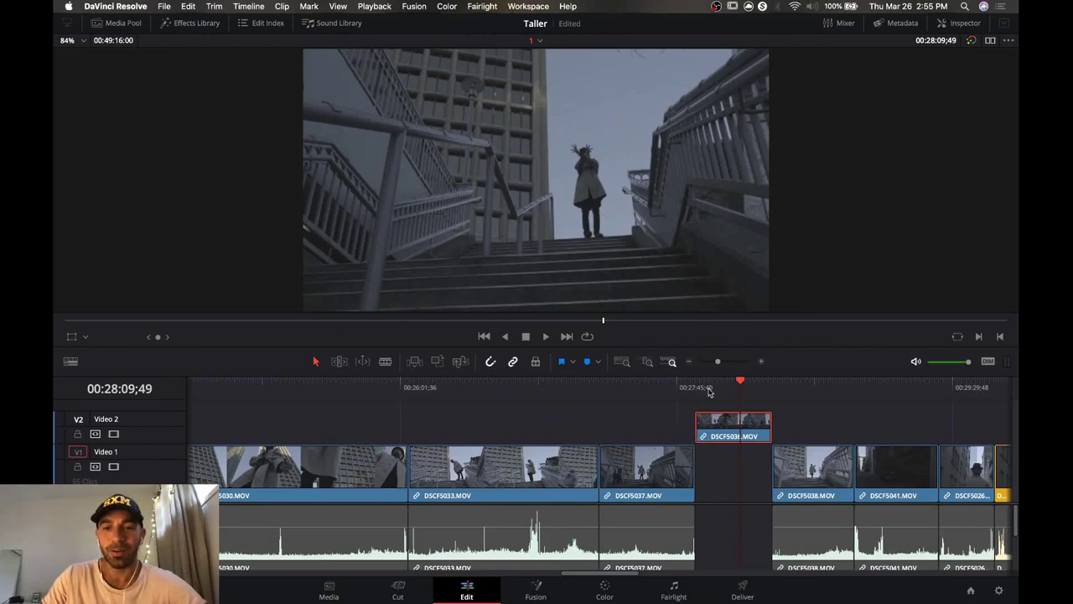
Skim the staircase and alley shots from 00:26:52;53 to 00:30:06;48, and raise the orange clip just before 00:30:06;48 to Video 2.
{"action": "left_click_drag", "start_coordinate": [718, 361], "coordinate": [711, 363]}
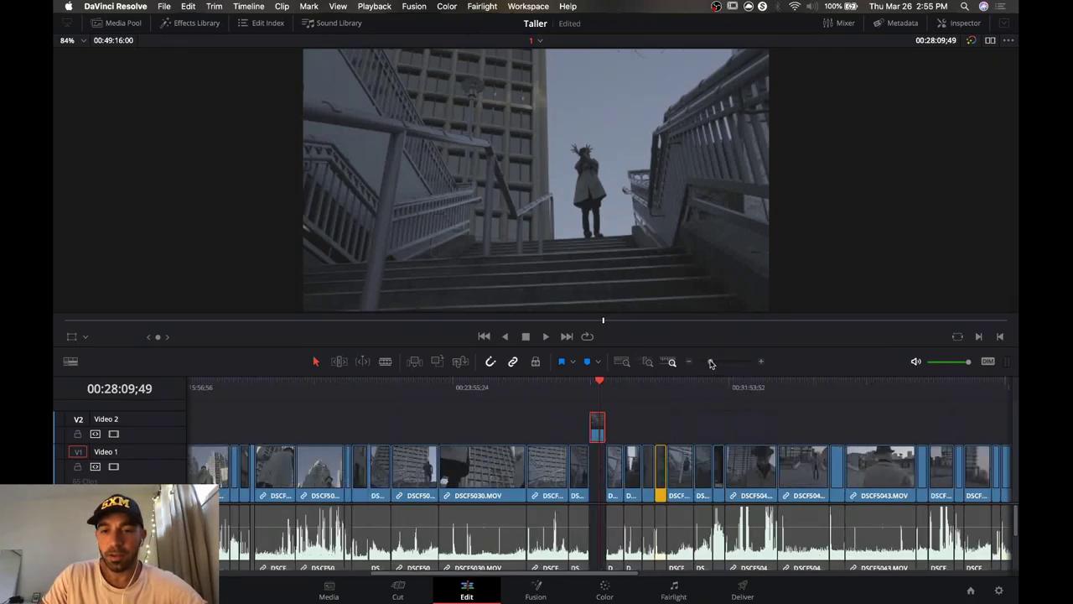
{"action": "left_click_drag", "start_coordinate": [600, 387], "coordinate": [555, 393]}
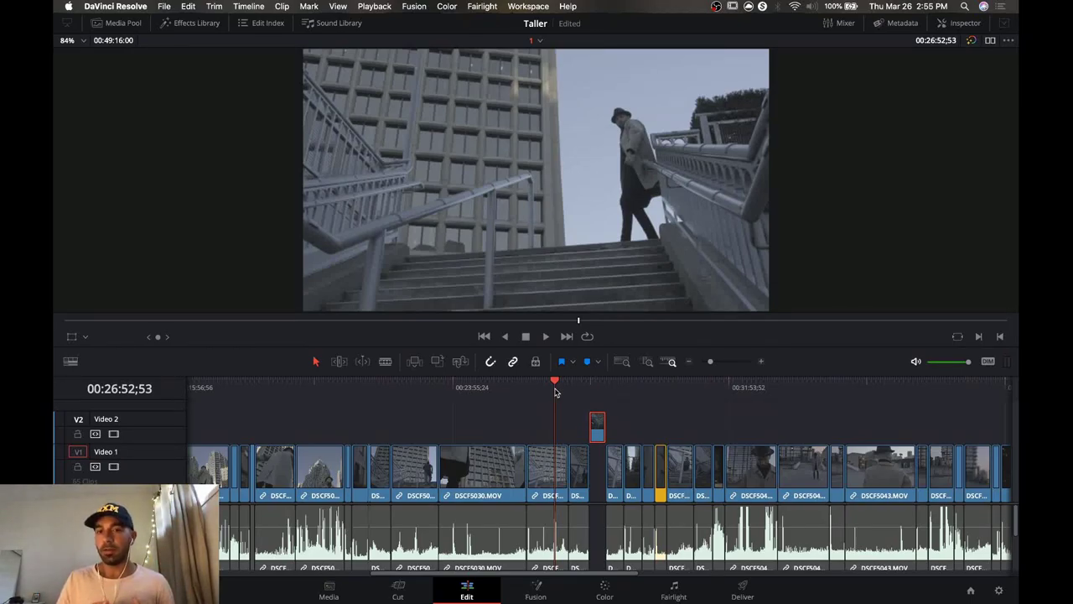
{"action": "left_click_drag", "start_coordinate": [554, 391], "coordinate": [579, 392]}
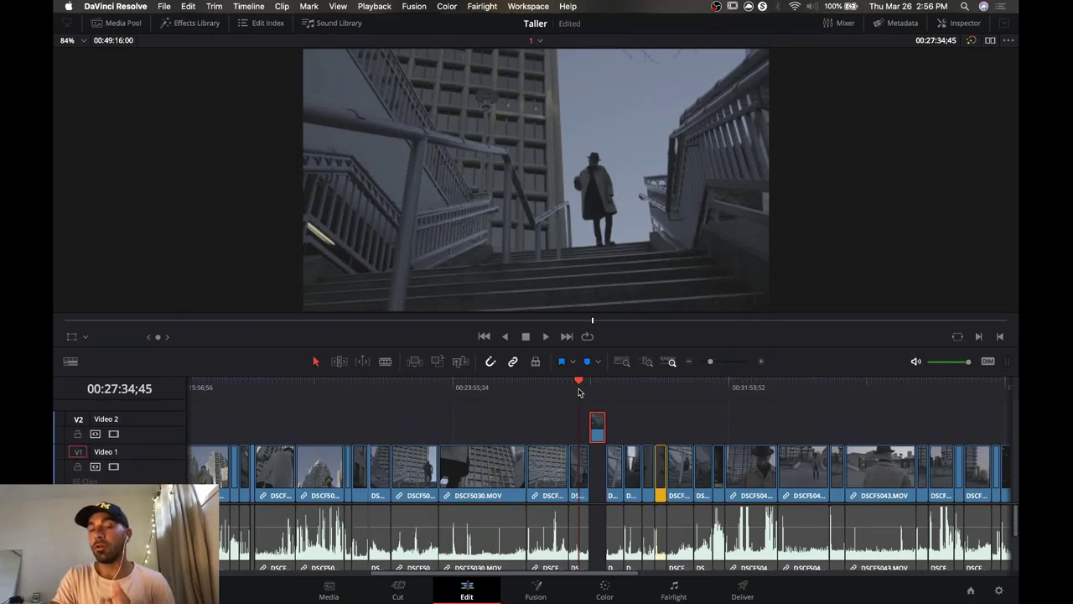
{"action": "left_click", "coordinate": [590, 387]}
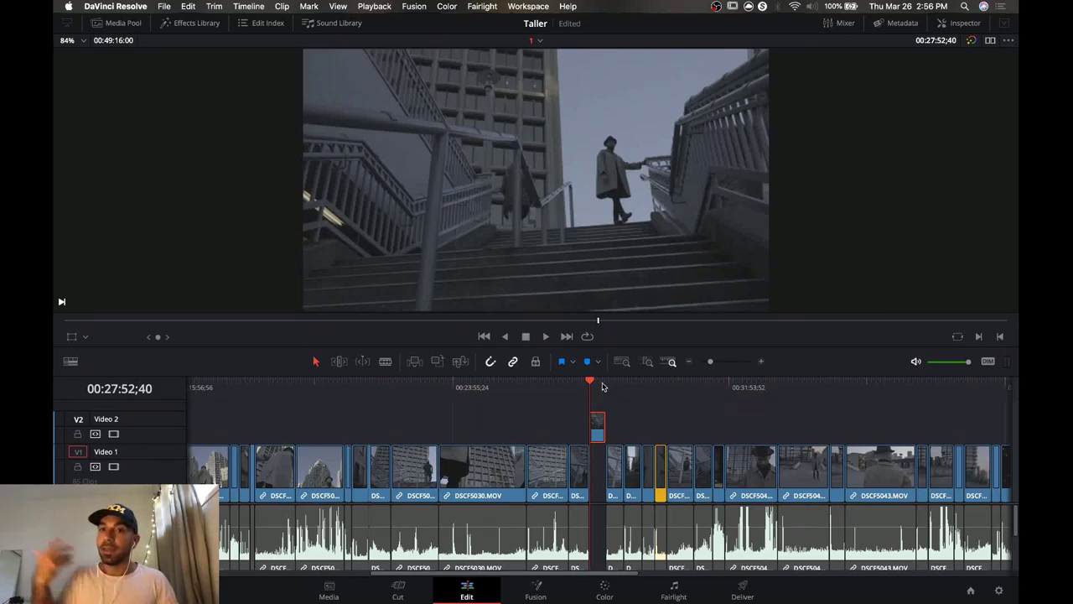
{"action": "left_click", "coordinate": [619, 386]}
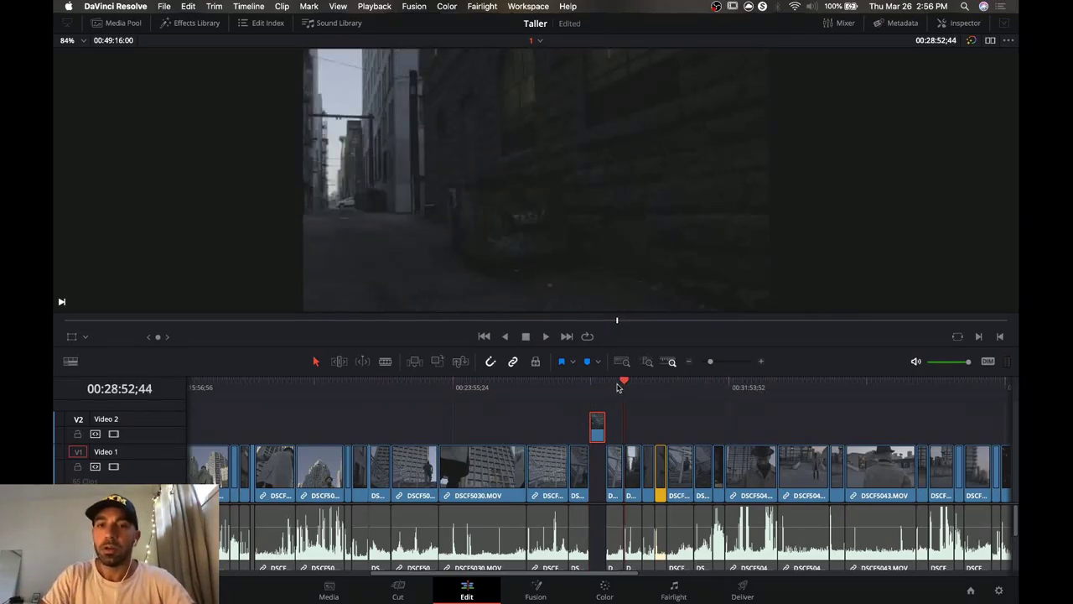
{"action": "left_click_drag", "start_coordinate": [621, 387], "coordinate": [666, 394]}
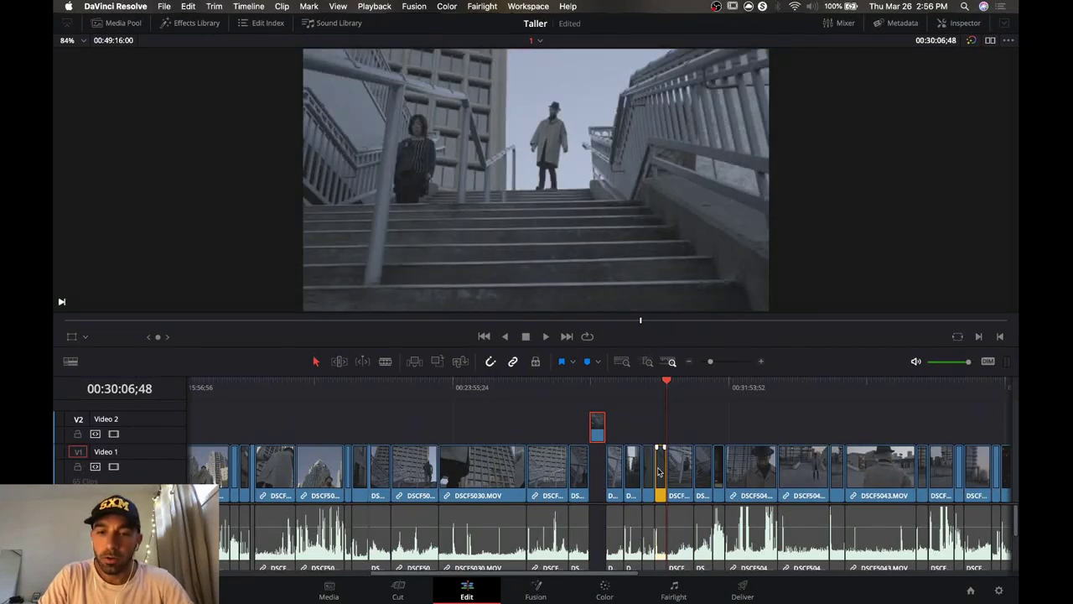
{"action": "left_click_drag", "start_coordinate": [660, 472], "coordinate": [661, 430]}
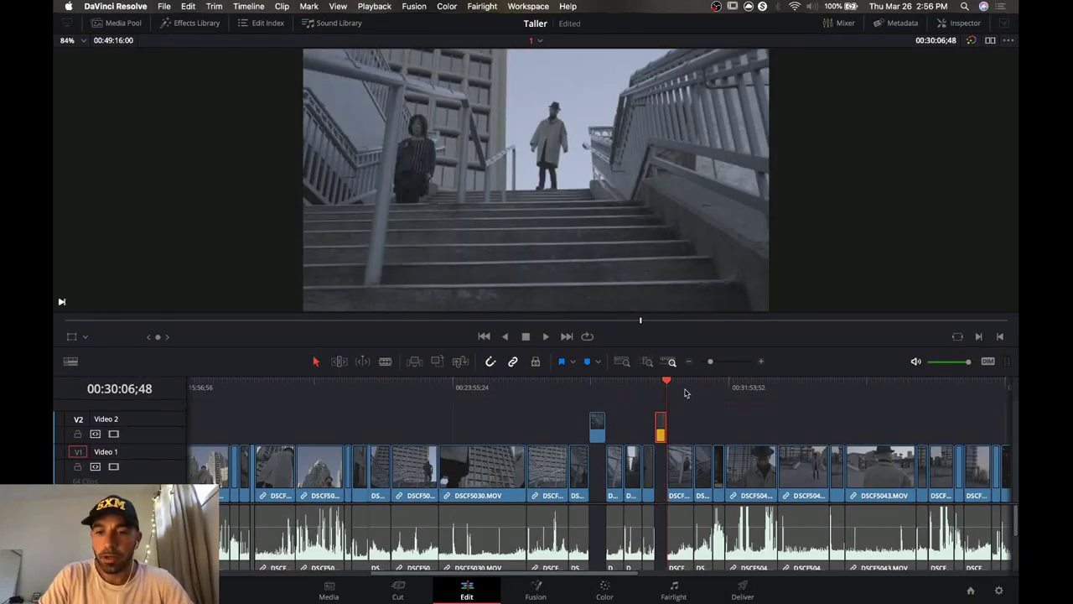
Raise the rooftop clip at 00:32:16;40 and the coat close-up clip at 00:44:43;49 from Video 1 to Video 2.
{"action": "left_click_drag", "start_coordinate": [685, 393], "coordinate": [743, 395]}
{"action": "left_click_drag", "start_coordinate": [750, 459], "coordinate": [749, 445]}
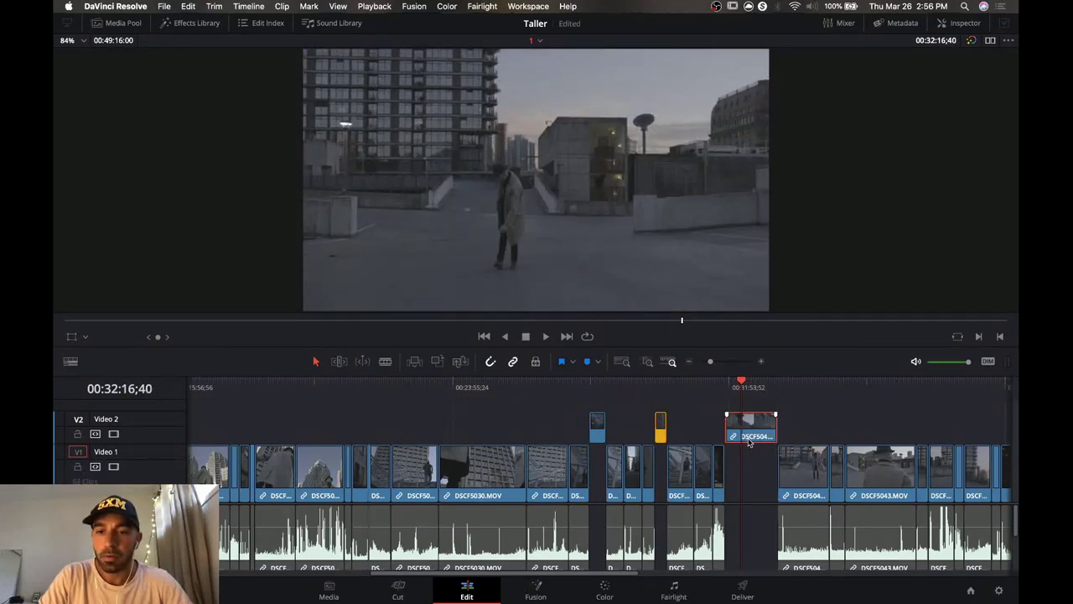
{"action": "scroll", "coordinate": [749, 444], "scroll_direction": "right", "scroll_amount": 10}
{"action": "left_click", "coordinate": [617, 389]}
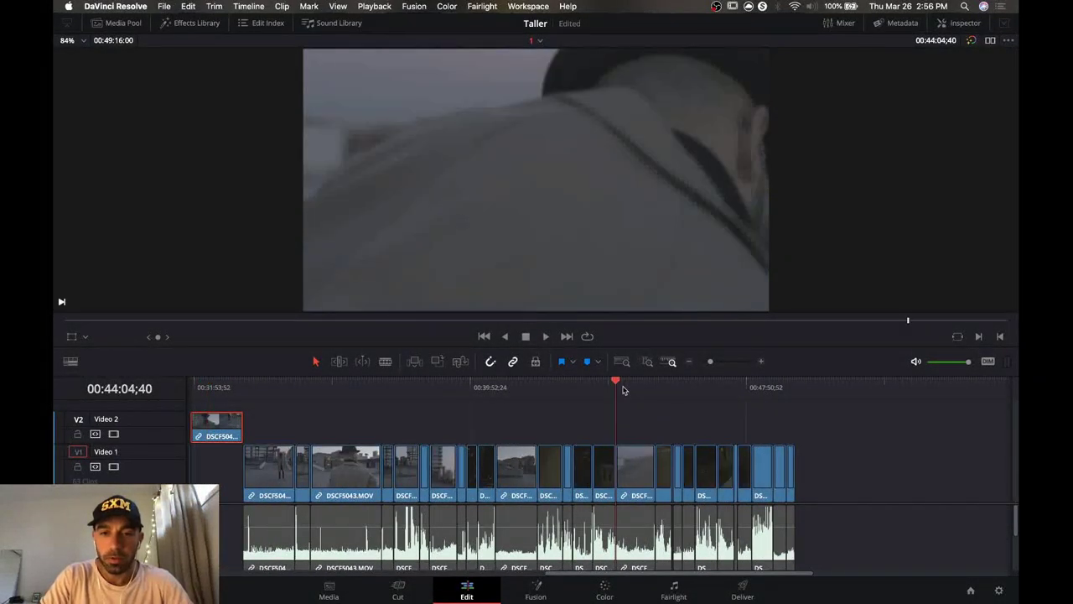
{"action": "mouse_move", "coordinate": [623, 390]}
{"action": "left_mouse_down"}
{"action": "mouse_move", "coordinate": [360, 391]}
{"action": "mouse_move", "coordinate": [776, 399]}
{"action": "mouse_move", "coordinate": [639, 394]}
{"action": "left_mouse_up"}
{"action": "left_click_drag", "start_coordinate": [646, 460], "coordinate": [645, 446]}
Move all clips remaining on Video 1, with their audio, down the timeline past the last raised clip on Video 2.
{"action": "scroll", "coordinate": [393, 424], "scroll_direction": "left", "scroll_amount": 5}
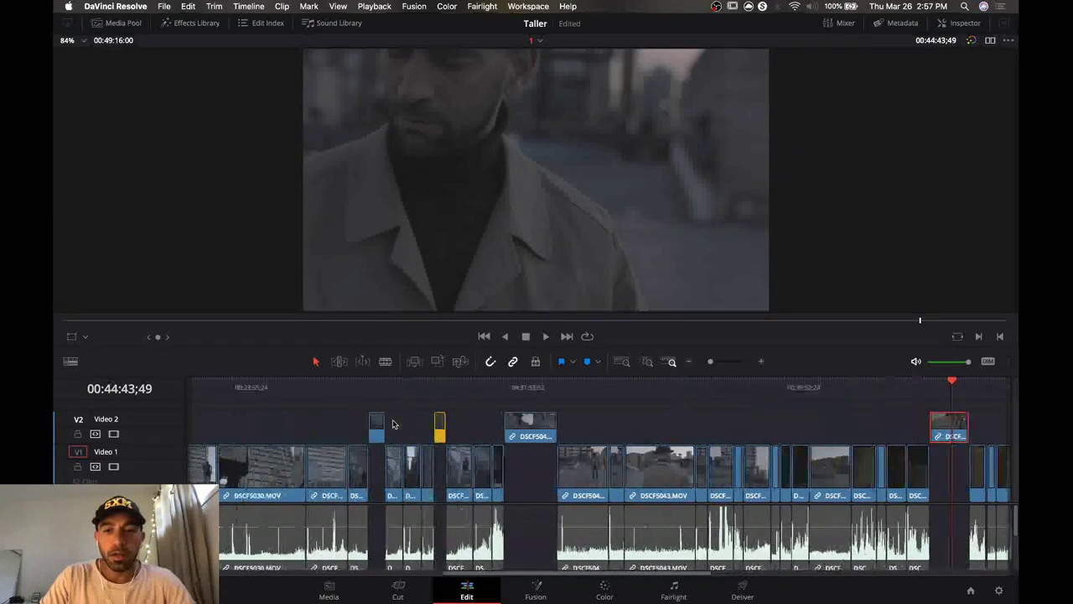
{"action": "scroll", "coordinate": [393, 423], "scroll_direction": "left", "scroll_amount": 2}
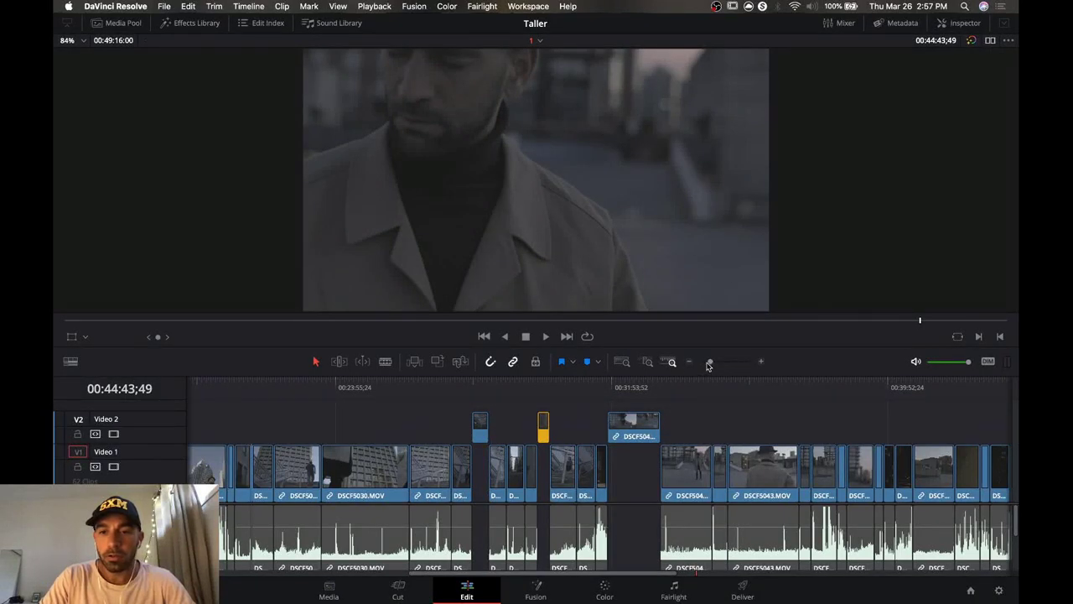
{"action": "left_click_drag", "start_coordinate": [710, 362], "coordinate": [706, 362]}
{"action": "scroll", "coordinate": [542, 522], "scroll_direction": "down", "scroll_amount": 1}
{"action": "scroll", "coordinate": [542, 522], "scroll_direction": "left", "scroll_amount": 5}
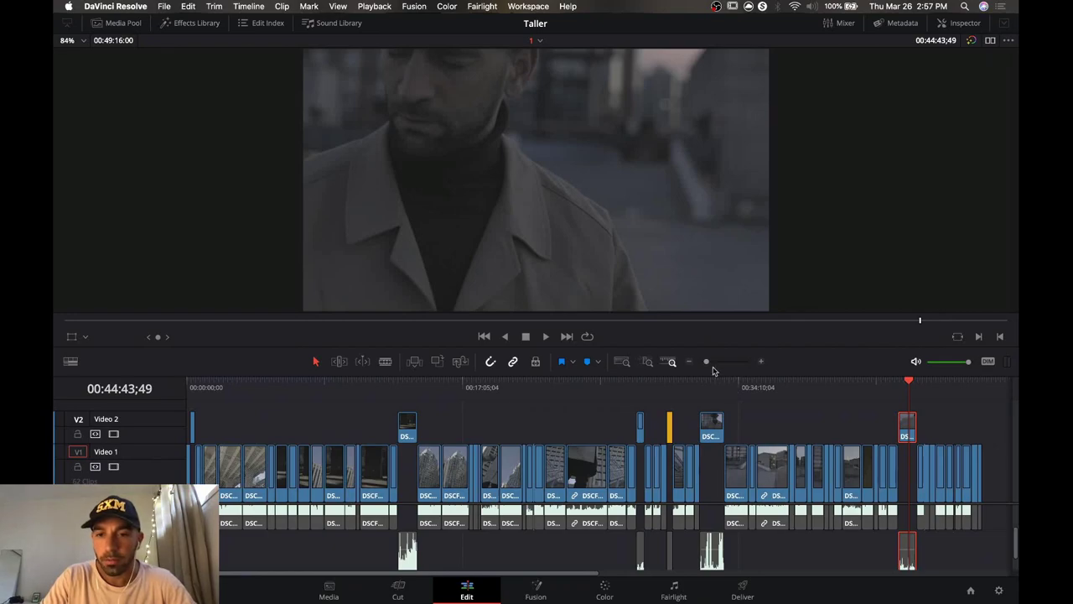
{"action": "left_click_drag", "start_coordinate": [707, 364], "coordinate": [703, 365]}
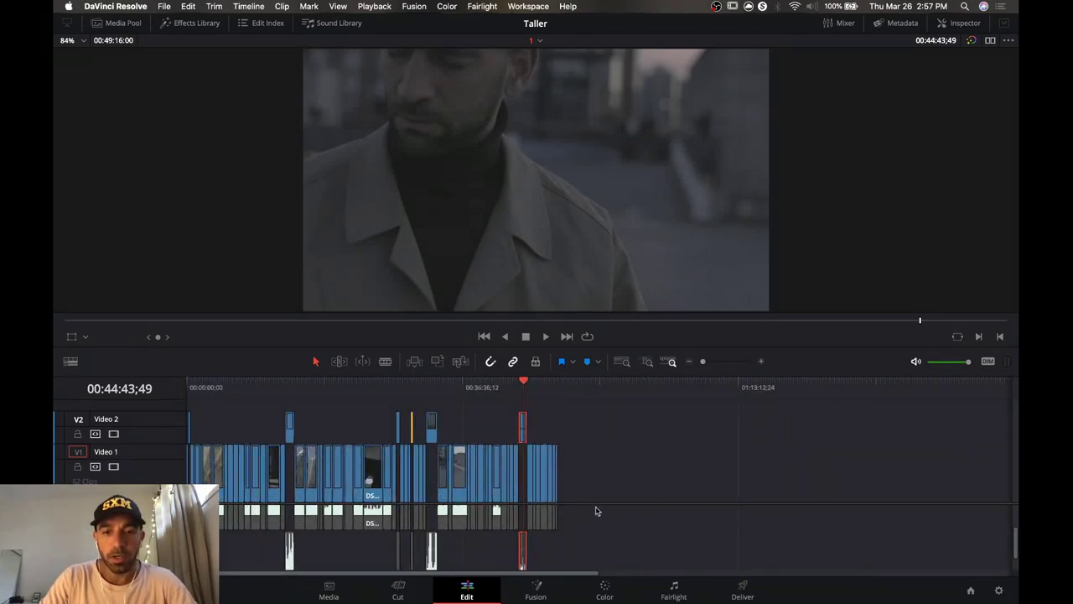
{"action": "left_click_drag", "start_coordinate": [601, 479], "coordinate": [188, 442]}
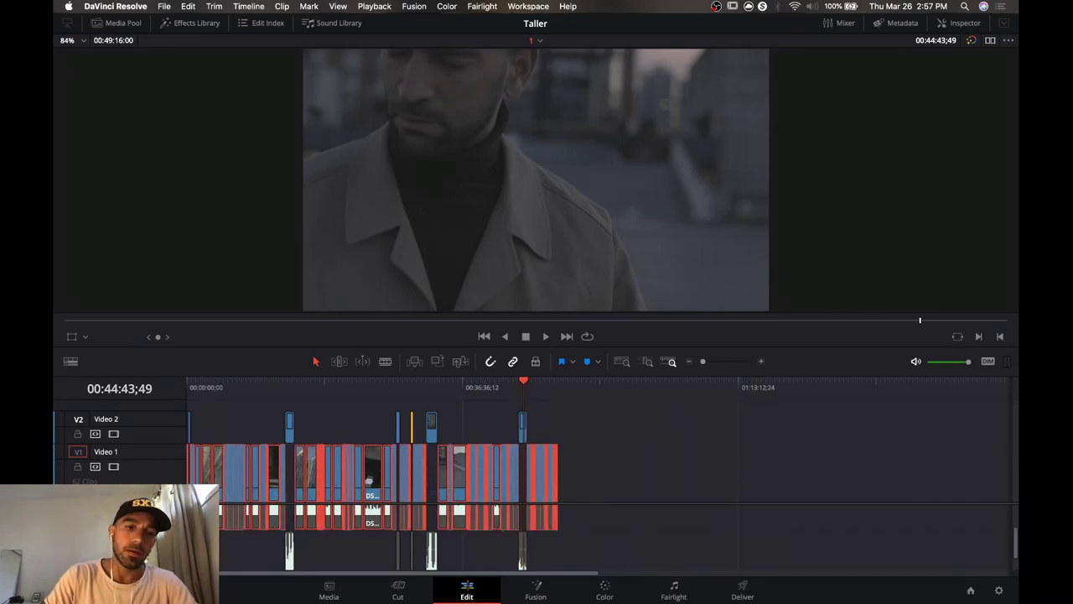
{"action": "left_click_drag", "start_coordinate": [206, 479], "coordinate": [588, 478]}
{"action": "left_click", "coordinate": [520, 467]}
Select the empty gap between the last two raised clips on Video 2.
{"action": "left_click", "coordinate": [475, 440]}
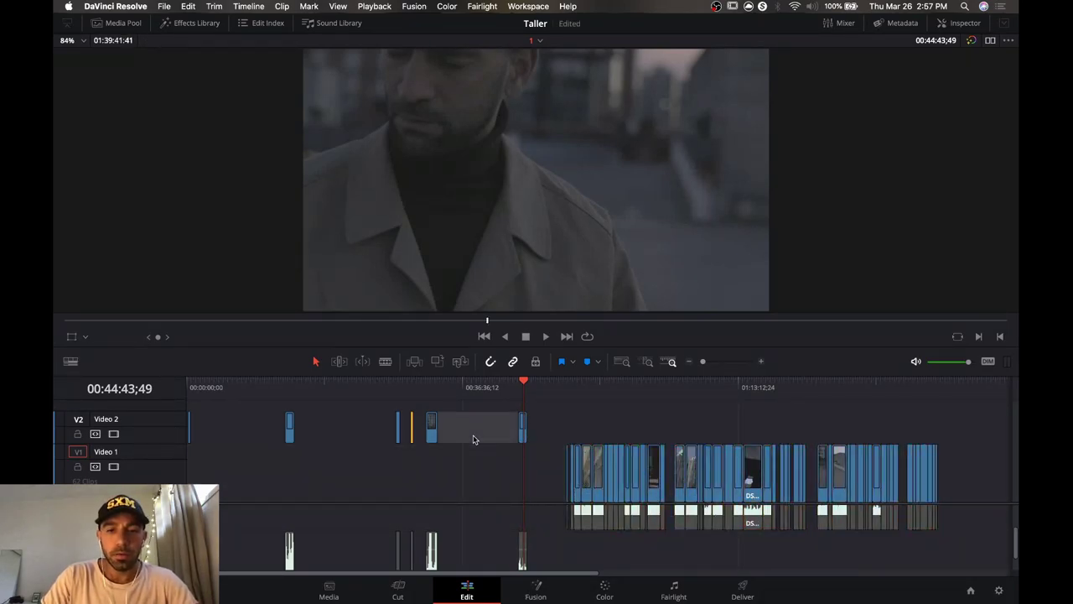
Ripple-delete the empty gaps before and between the Video 2 clips in timeline 1, so the clips sit together at the start.
{"action": "key", "text": "BackSpace"}
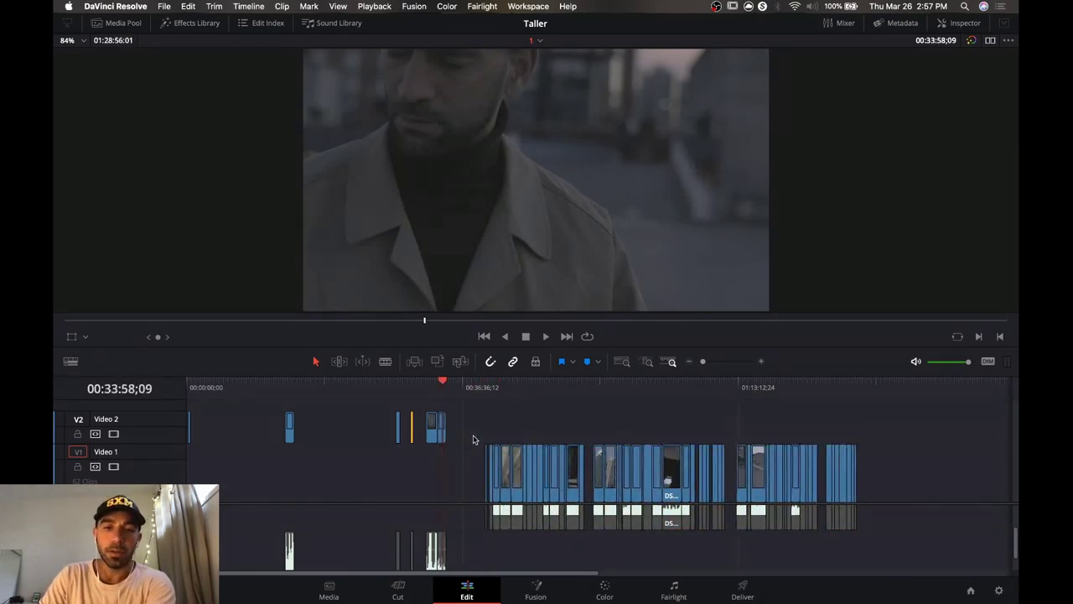
{"action": "left_click", "coordinate": [420, 429]}
{"action": "key", "text": "BackSpace"}
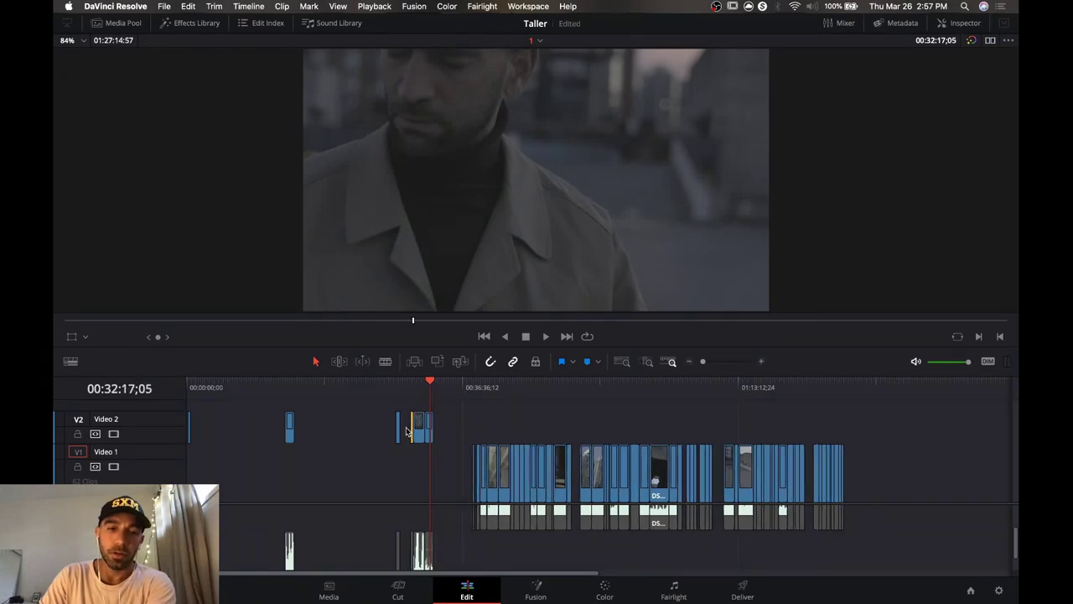
{"action": "left_click", "coordinate": [407, 431]}
{"action": "key", "text": "BackSpace"}
{"action": "left_click", "coordinate": [366, 431]}
{"action": "key", "text": "BackSpace"}
{"action": "left_click", "coordinate": [259, 437]}
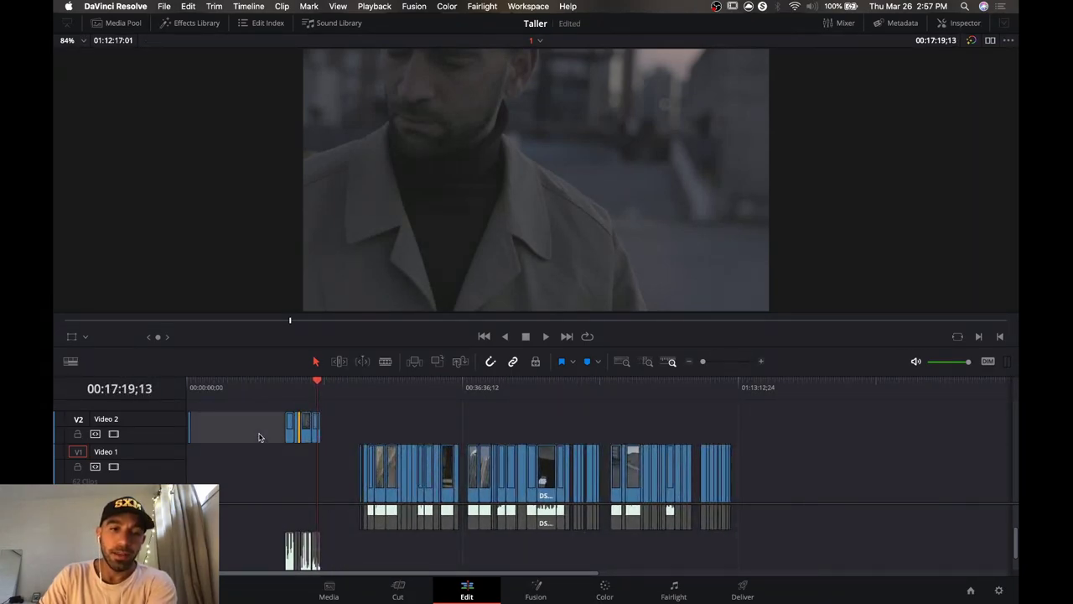
{"action": "key", "text": "BackSpace"}
Review the grouped clips of timeline 1 by scrubbing through them, and return the playhead to the start.
{"action": "mouse_move", "coordinate": [358, 391]}
{"action": "left_mouse_down"}
{"action": "mouse_move", "coordinate": [375, 403]}
{"action": "mouse_move", "coordinate": [503, 387]}
{"action": "mouse_move", "coordinate": [564, 405]}
{"action": "mouse_move", "coordinate": [585, 393]}
{"action": "mouse_move", "coordinate": [367, 397]}
{"action": "left_mouse_up"}
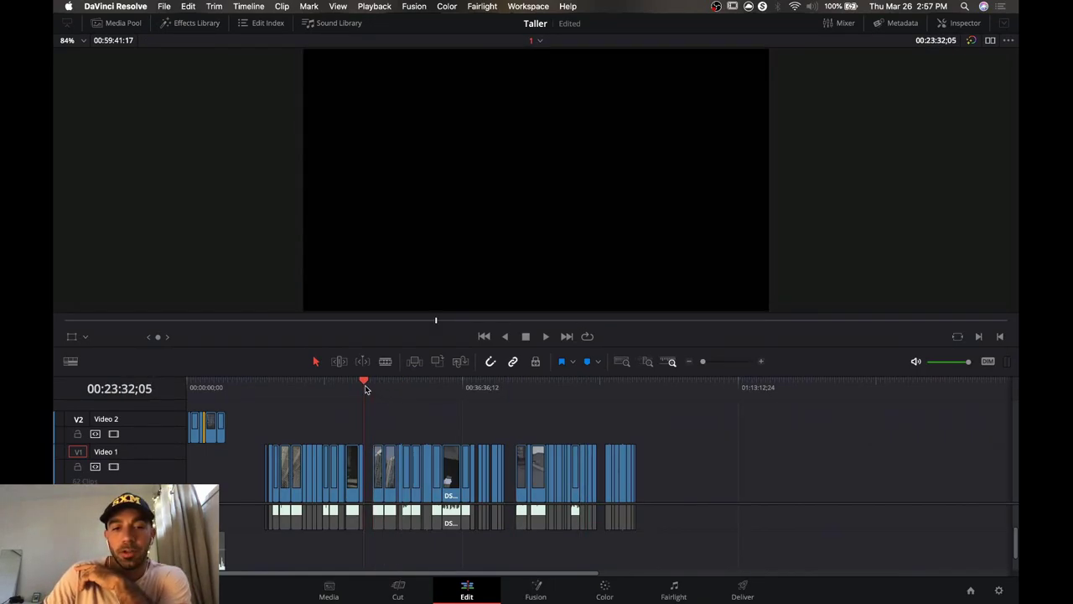
{"action": "left_click_drag", "start_coordinate": [367, 390], "coordinate": [477, 394]}
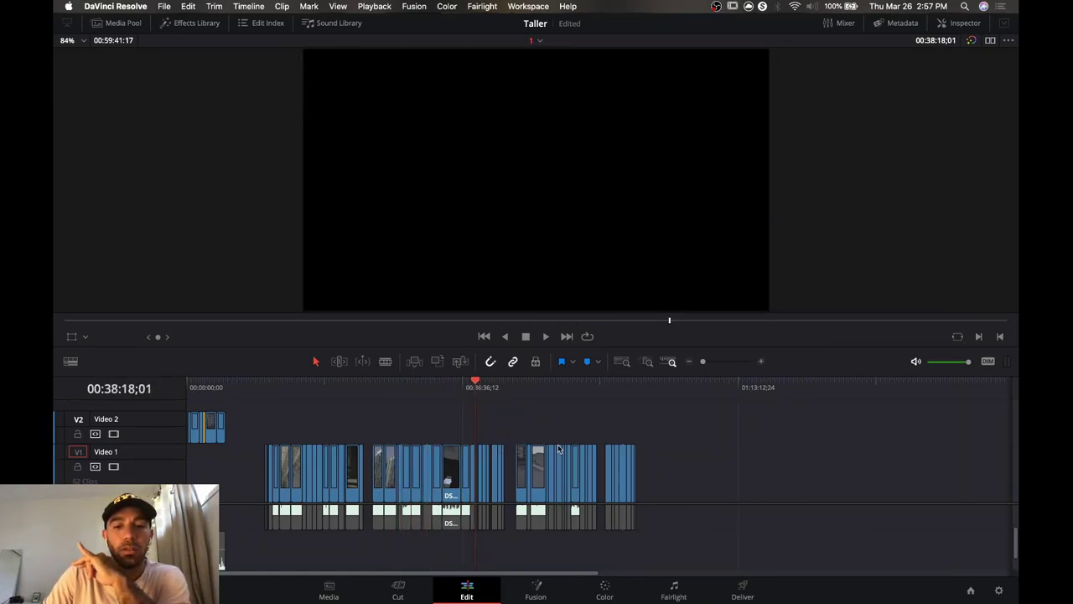
{"action": "left_click_drag", "start_coordinate": [225, 387], "coordinate": [202, 389]}
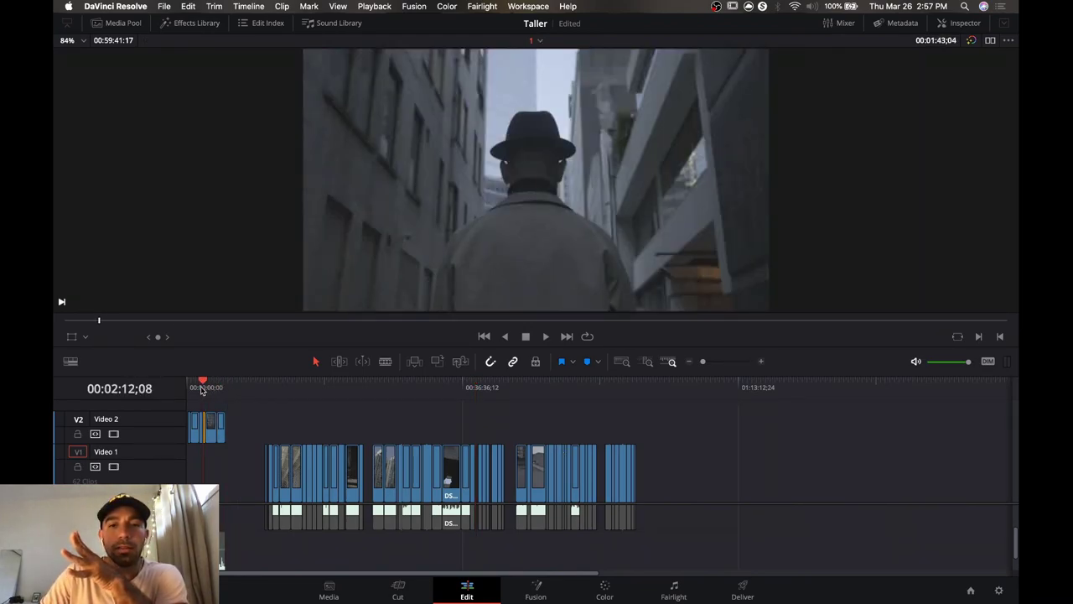
{"action": "mouse_move", "coordinate": [202, 390]}
{"action": "left_mouse_down"}
{"action": "mouse_move", "coordinate": [218, 387]}
{"action": "mouse_move", "coordinate": [187, 388]}
{"action": "left_mouse_up"}
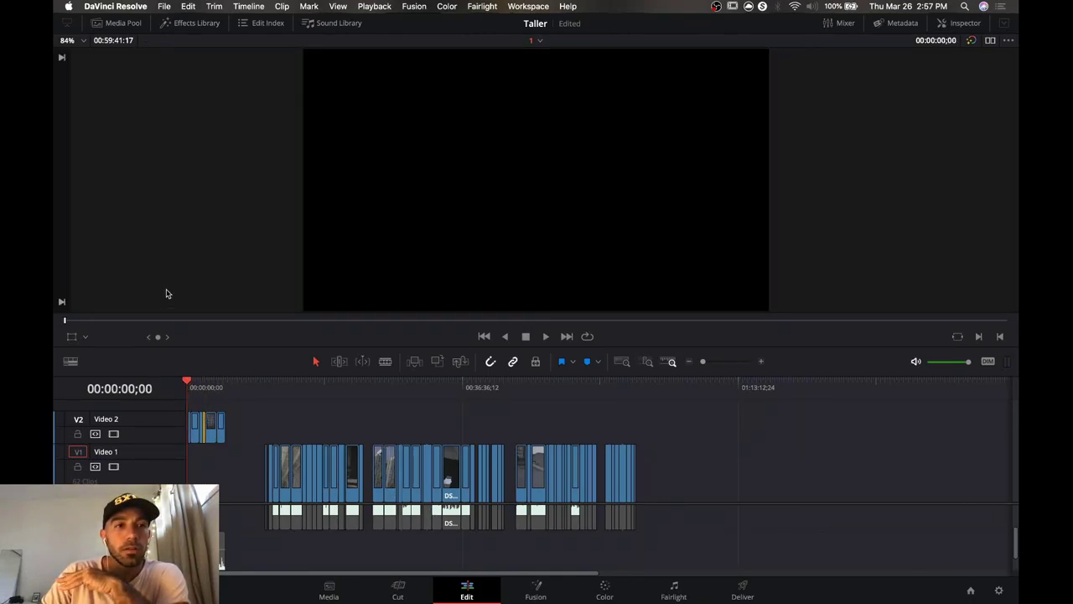
Open timeline 2 from the 03_TIMELINES bin, check its footage briefly, and hide the media pool.
{"action": "left_click", "coordinate": [111, 23]}
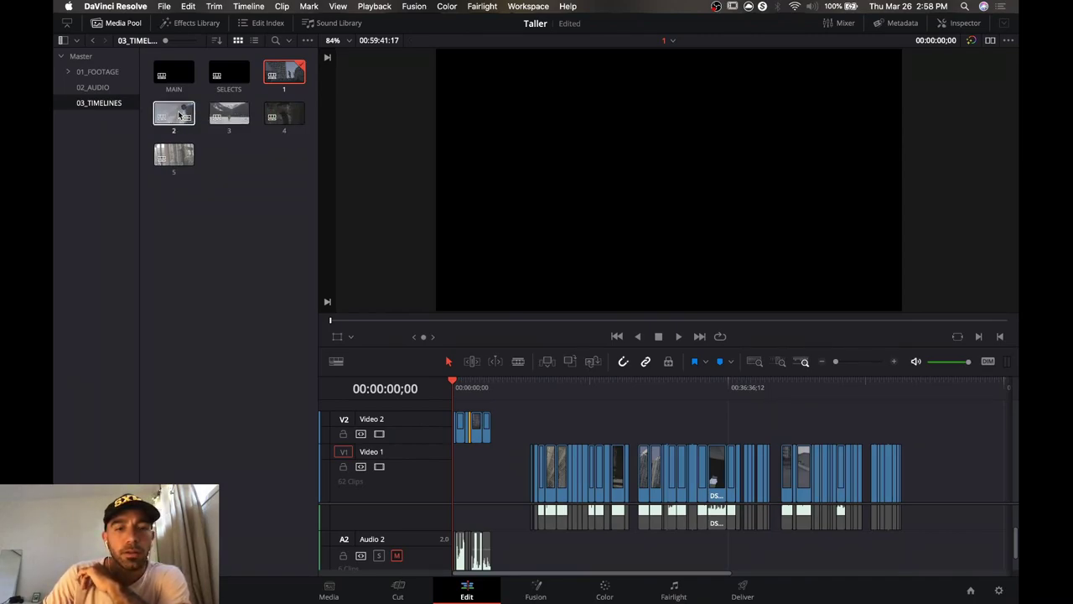
{"action": "left_click", "coordinate": [180, 116]}
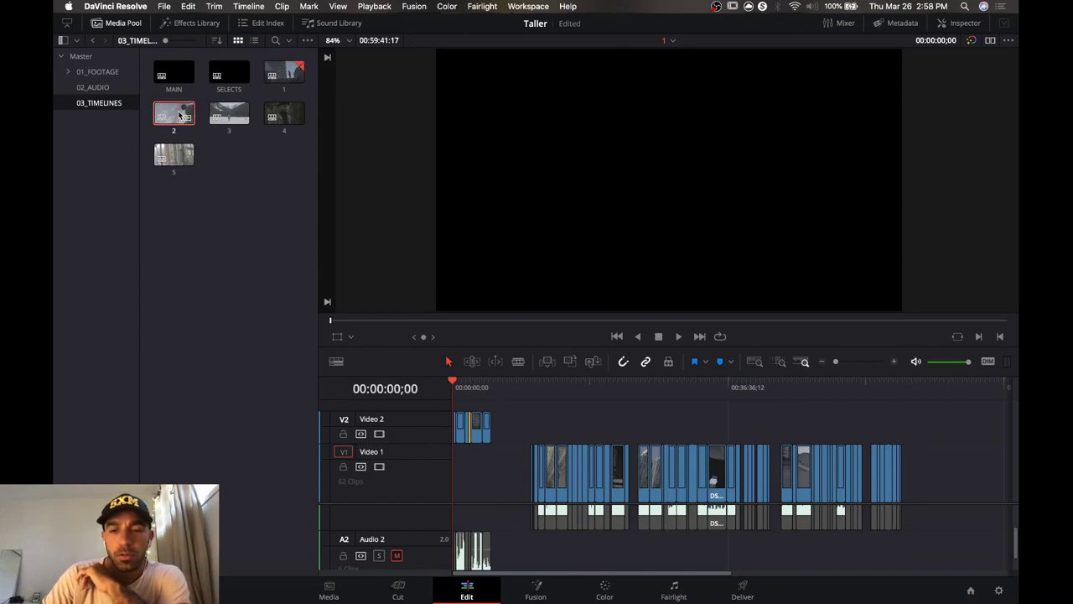
{"action": "double_click", "coordinate": [180, 115]}
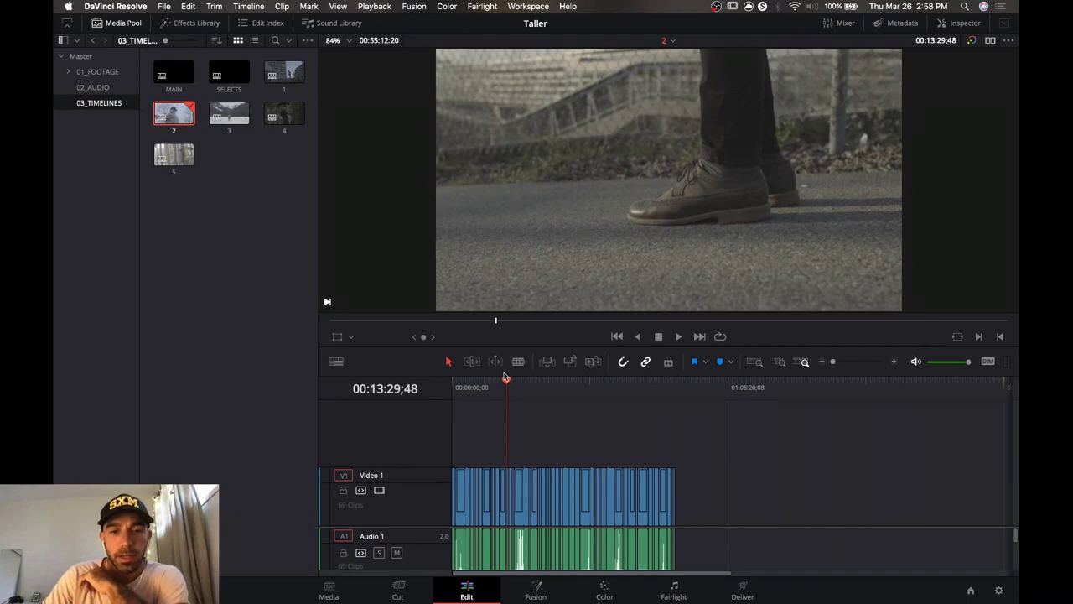
{"action": "left_click_drag", "start_coordinate": [506, 394], "coordinate": [498, 395]}
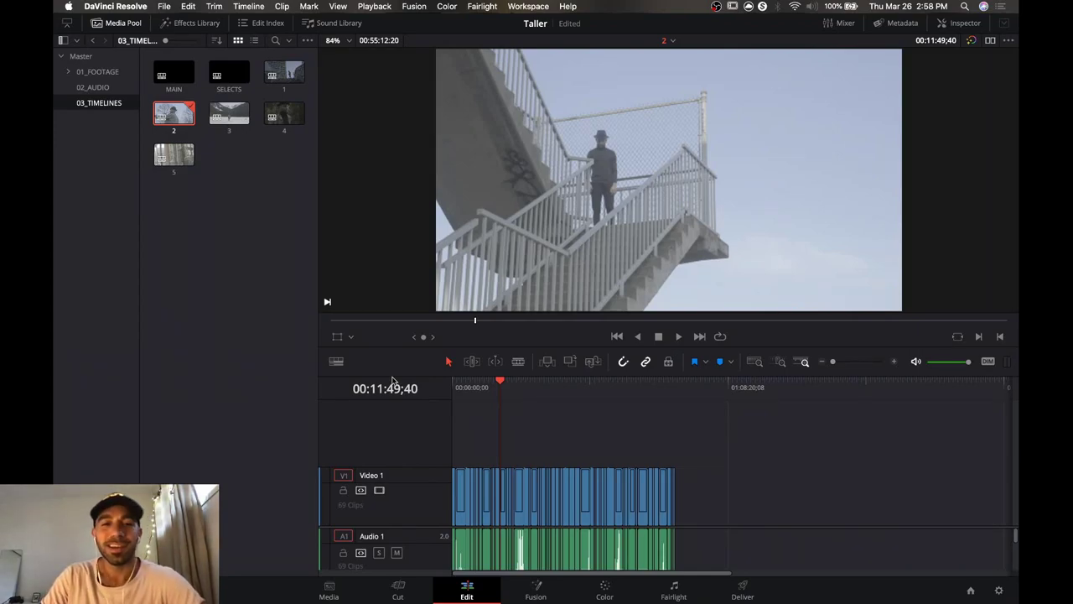
{"action": "left_click", "coordinate": [118, 29]}
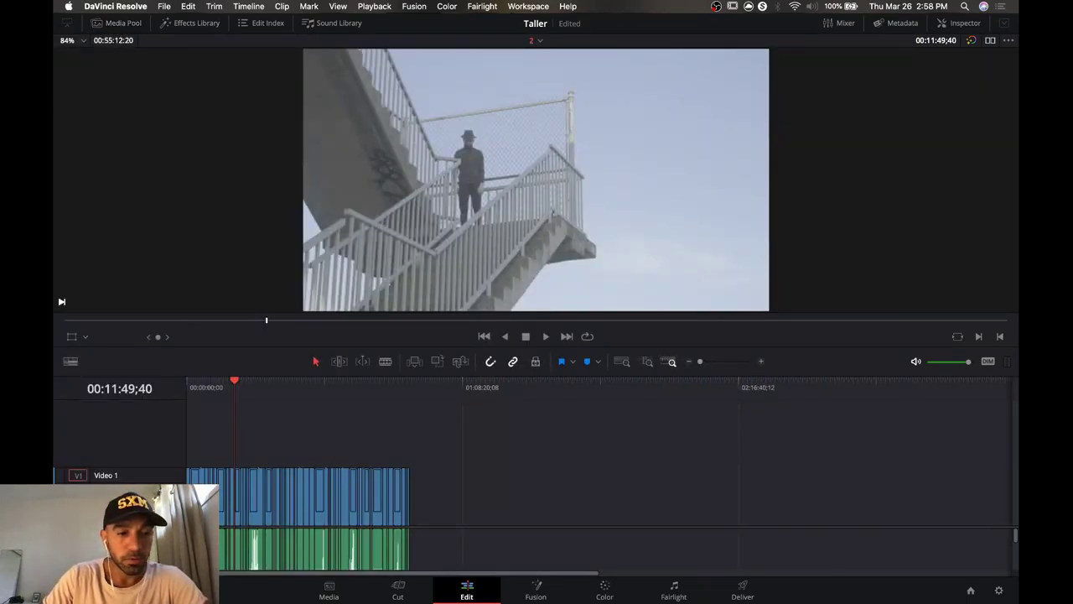
Mute the Audio 1 track of timeline 2 and adjust the split between the video and audio tracks.
{"action": "key", "text": "d"}
{"action": "left_click_drag", "start_coordinate": [155, 529], "coordinate": [154, 411]}
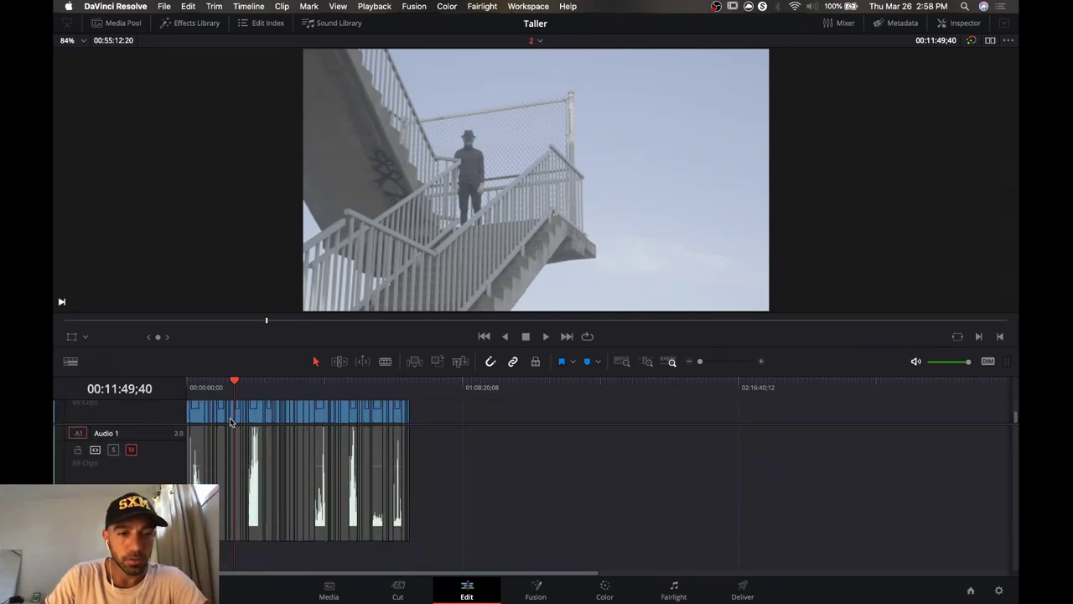
{"action": "left_click_drag", "start_coordinate": [166, 424], "coordinate": [167, 520]}
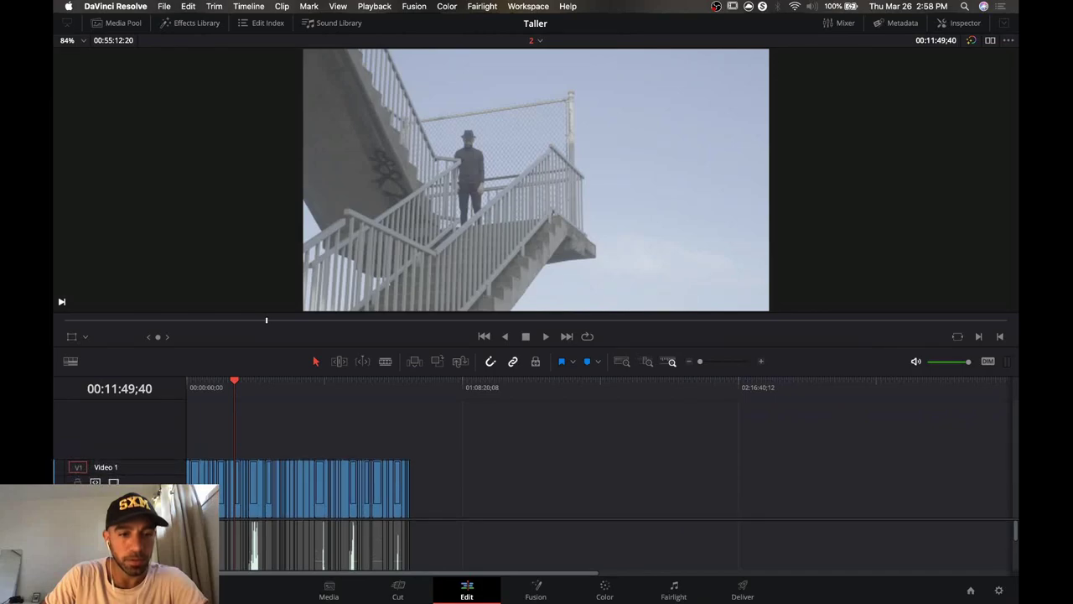
Try the opening clip on a new Video 2 track, reduce the Audio 1 track height, and return the clip to Video 1.
{"action": "left_click_drag", "start_coordinate": [194, 482], "coordinate": [195, 449]}
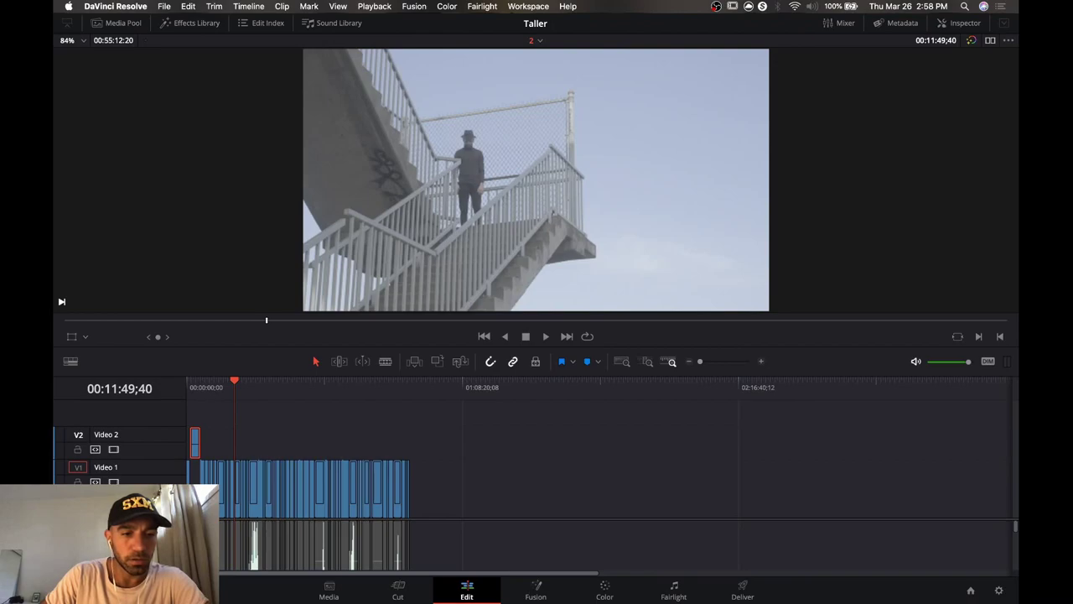
{"action": "left_click_drag", "start_coordinate": [167, 520], "coordinate": [168, 404]}
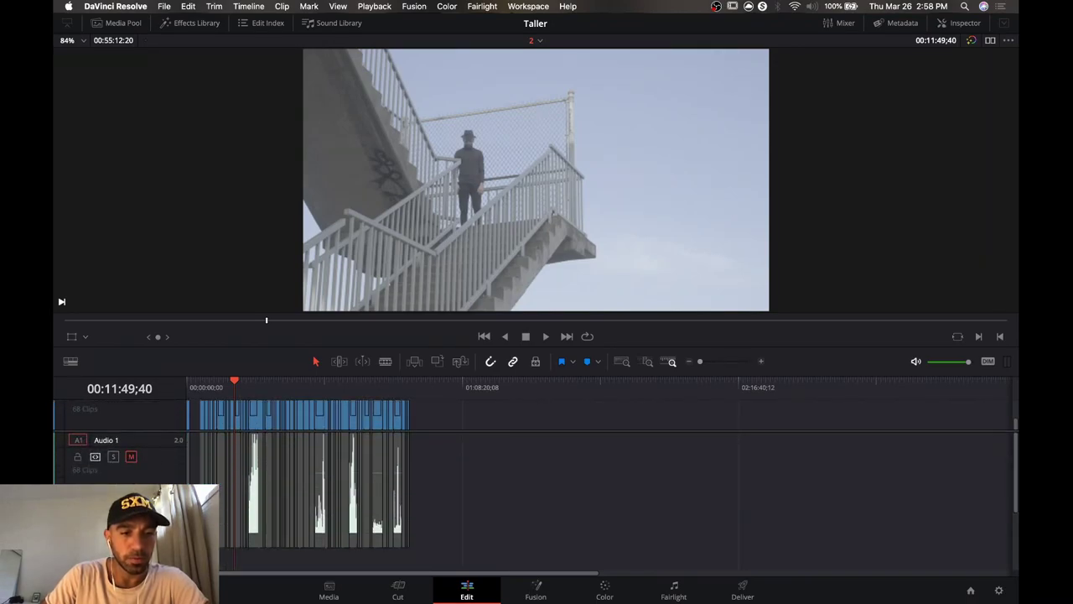
{"action": "left_click_drag", "start_coordinate": [143, 548], "coordinate": [144, 476]}
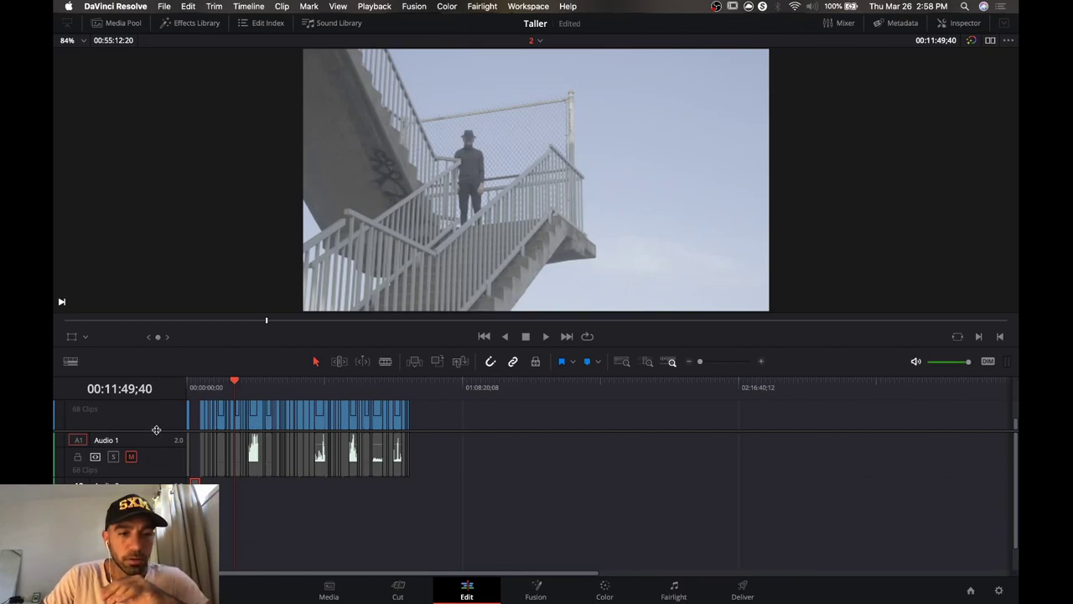
{"action": "left_click_drag", "start_coordinate": [156, 430], "coordinate": [156, 552]}
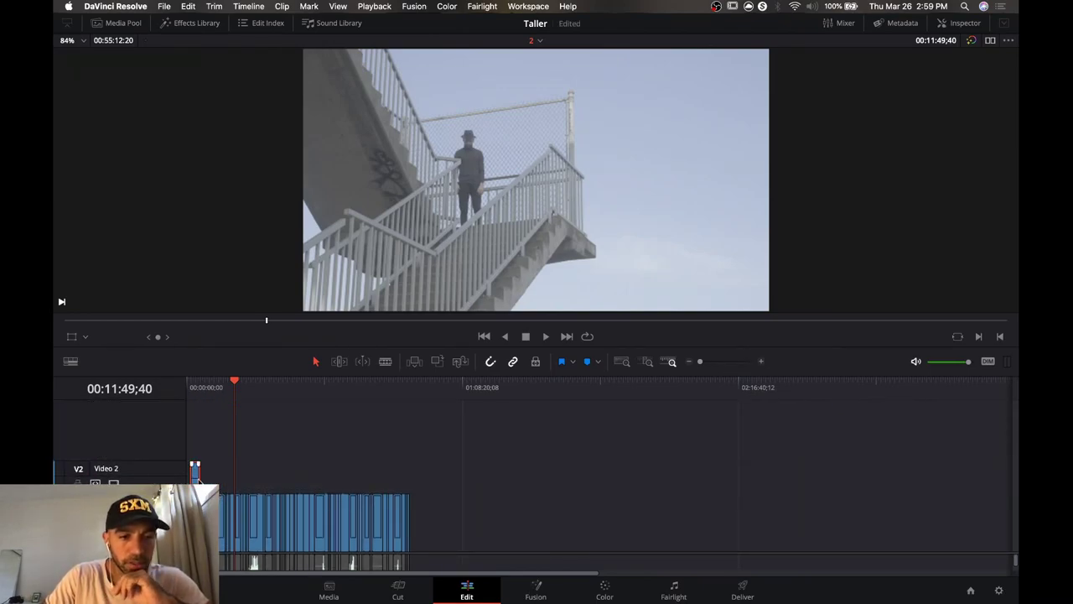
{"action": "left_click_drag", "start_coordinate": [195, 475], "coordinate": [223, 509]}
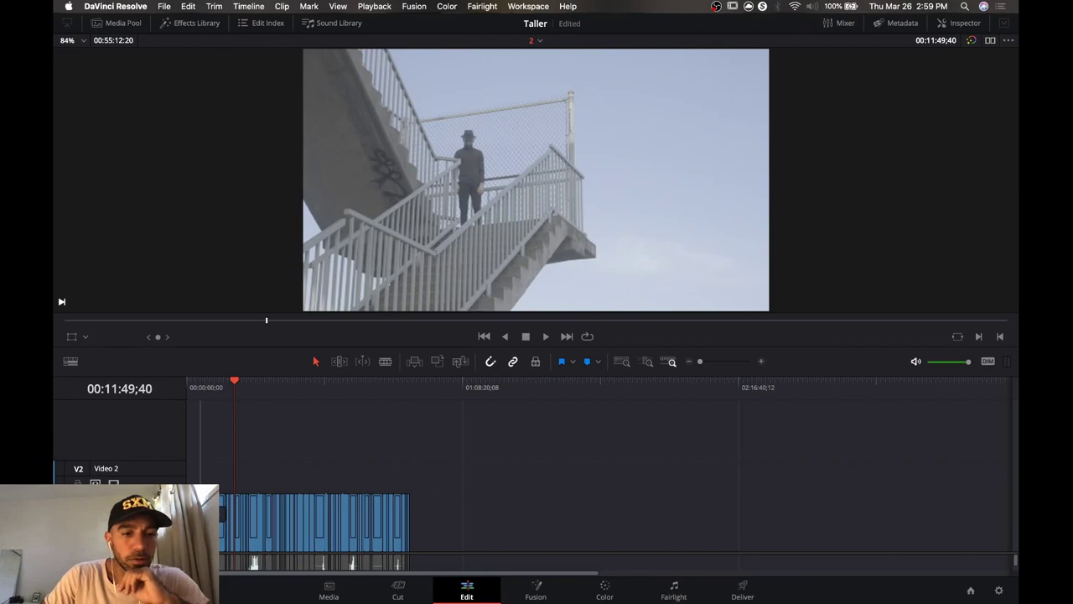
Scrub through the timeline 2 footage and move the overpass clip DSCF5093.MOV from Video 1 up to Video 2.
{"action": "left_click", "coordinate": [709, 363]}
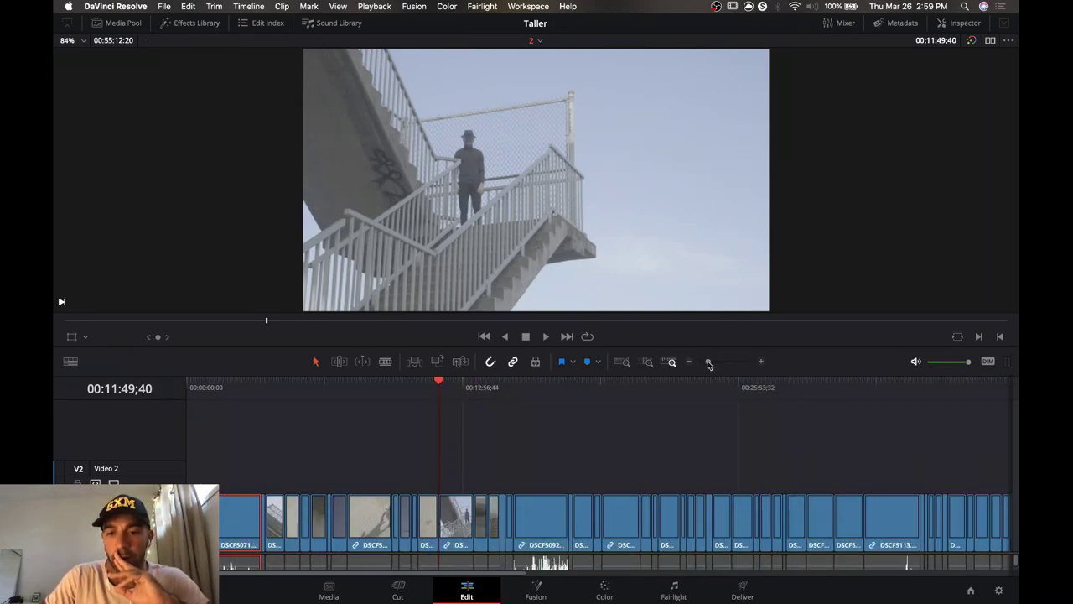
{"action": "left_click", "coordinate": [689, 362]}
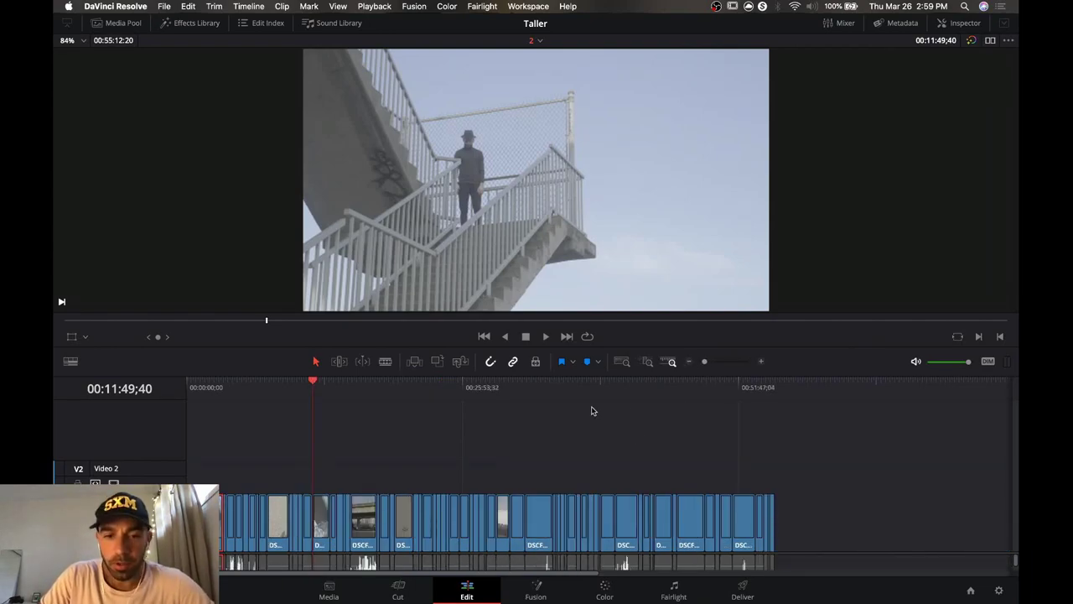
{"action": "left_click_drag", "start_coordinate": [512, 396], "coordinate": [538, 395]}
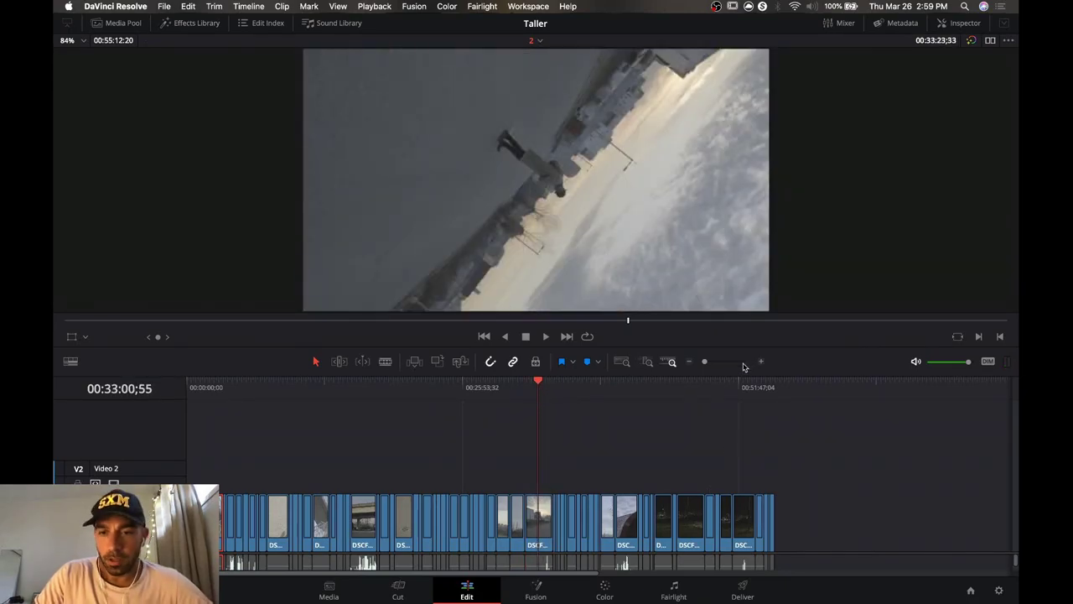
{"action": "left_click_drag", "start_coordinate": [723, 364], "coordinate": [710, 365]}
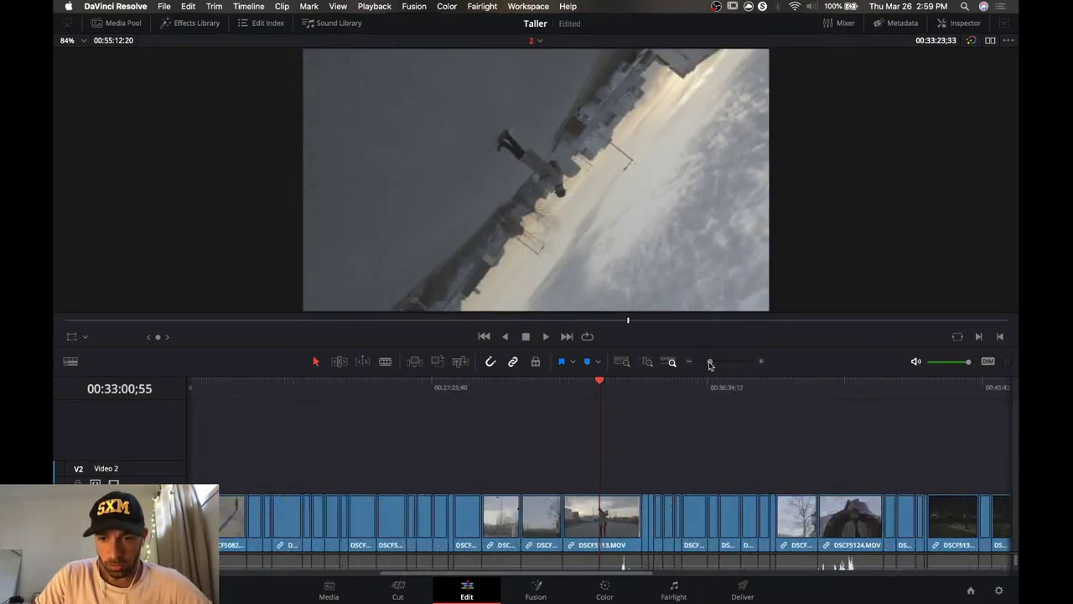
{"action": "scroll", "coordinate": [570, 476], "scroll_direction": "left", "scroll_amount": 5}
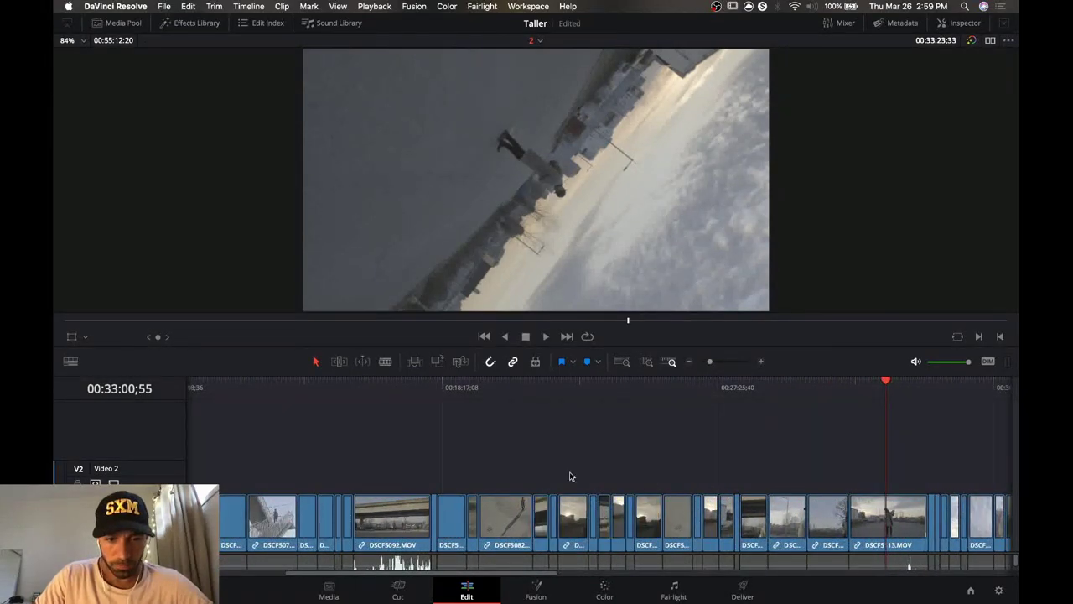
{"action": "left_click", "coordinate": [399, 395]}
{"action": "left_click_drag", "start_coordinate": [399, 395], "coordinate": [447, 400]}
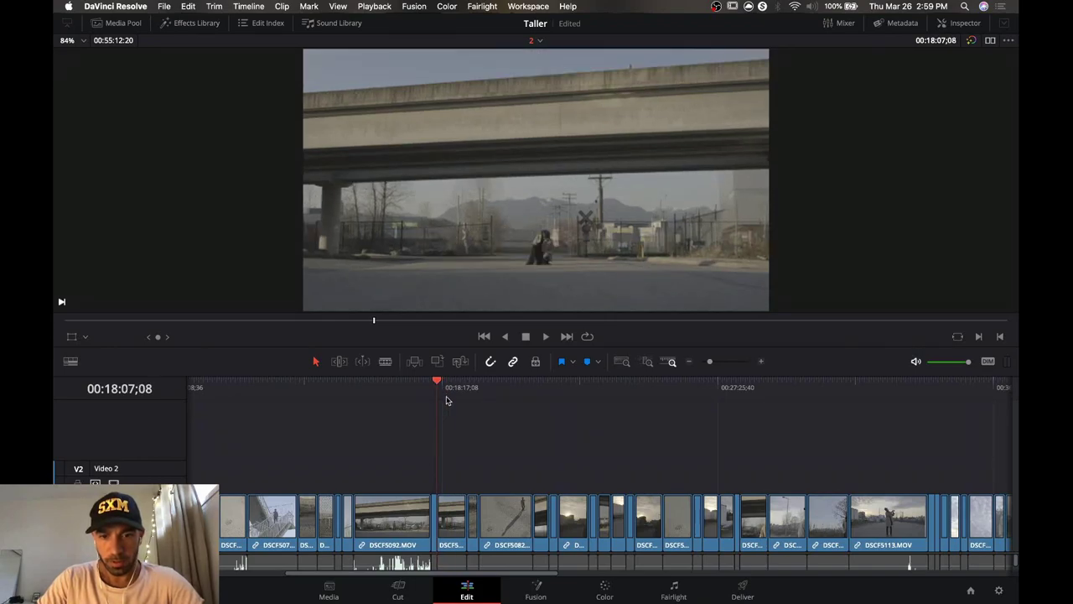
{"action": "left_click_drag", "start_coordinate": [455, 521], "coordinate": [456, 483]}
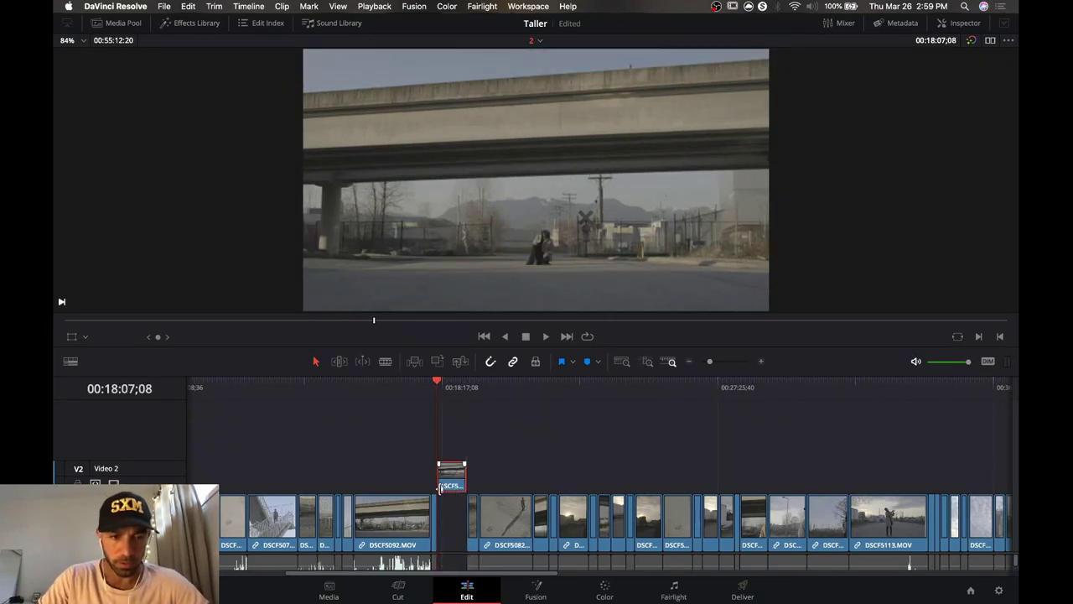
Review the earlier footage and move the two short clips just before DSCF5080.MOV up to Video 2.
{"action": "scroll", "coordinate": [329, 417], "scroll_direction": "left", "scroll_amount": 5}
{"action": "left_click_drag", "start_coordinate": [282, 388], "coordinate": [492, 417]}
{"action": "left_click_drag", "start_coordinate": [502, 531], "coordinate": [496, 478]}
{"action": "left_click_drag", "start_coordinate": [483, 388], "coordinate": [506, 394]}
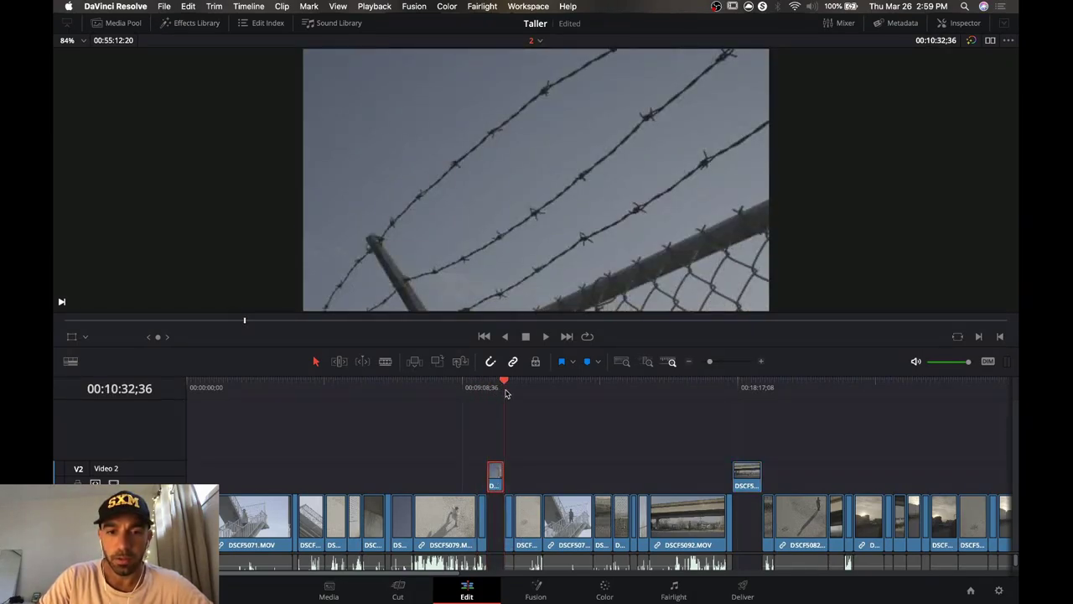
{"action": "left_click_drag", "start_coordinate": [509, 507], "coordinate": [519, 476]}
Play the walking-shoes clip DSCF5089.MOV to check it, and move it up to Video 2.
{"action": "left_click_drag", "start_coordinate": [541, 391], "coordinate": [587, 406]}
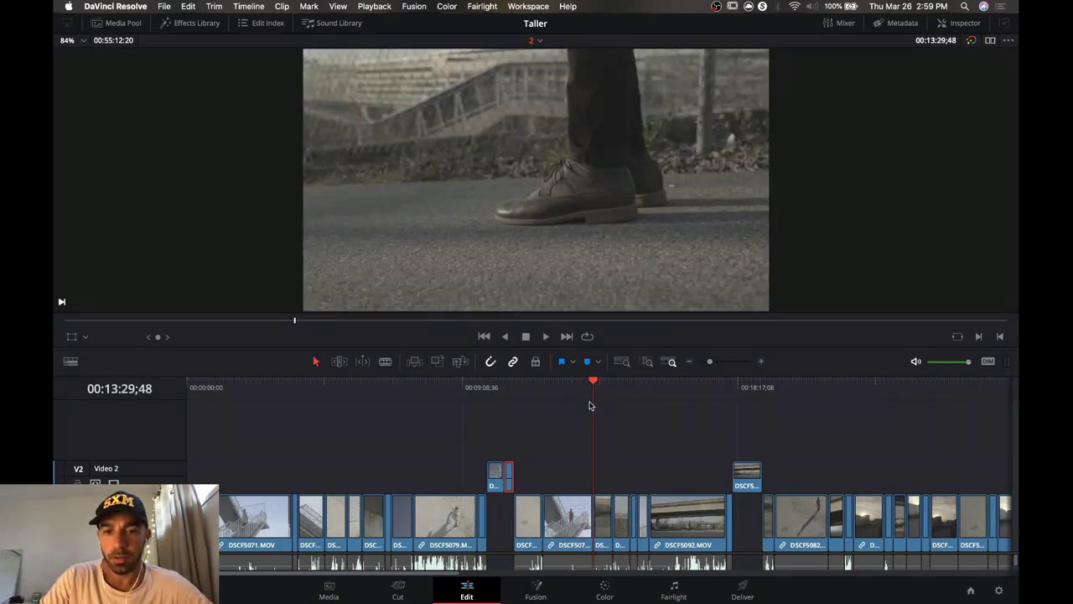
{"action": "key", "text": "space"}
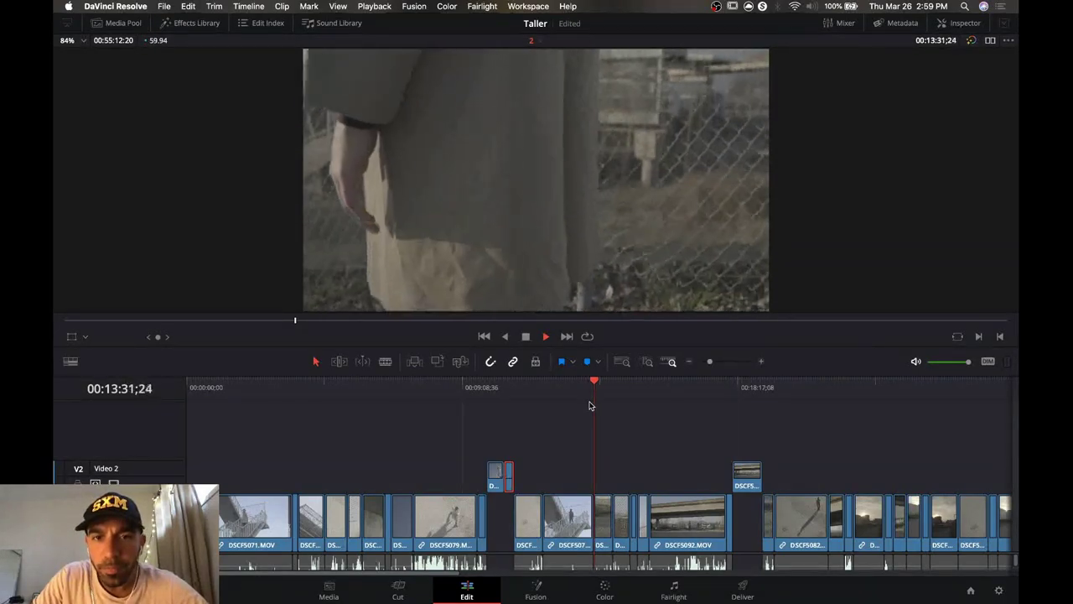
{"action": "left_click", "coordinate": [720, 363]}
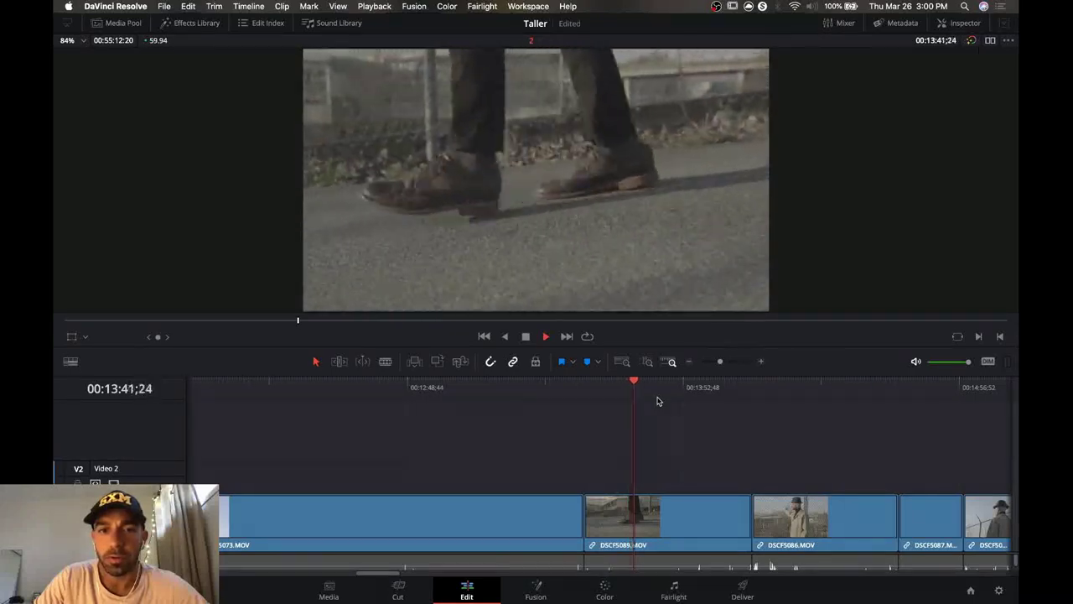
{"action": "key", "text": "space"}
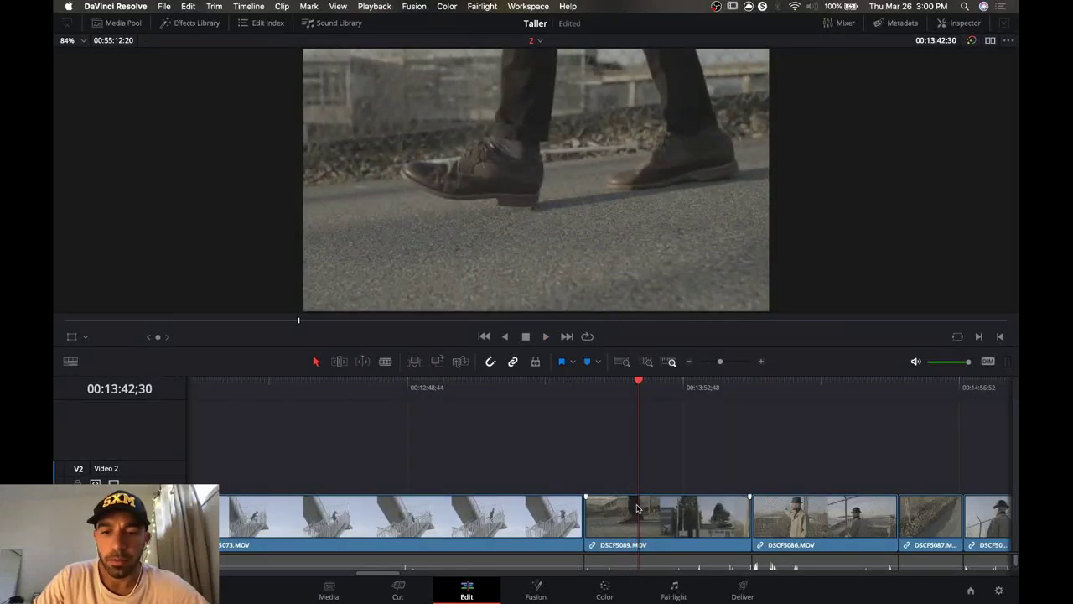
{"action": "left_click_drag", "start_coordinate": [640, 509], "coordinate": [637, 476]}
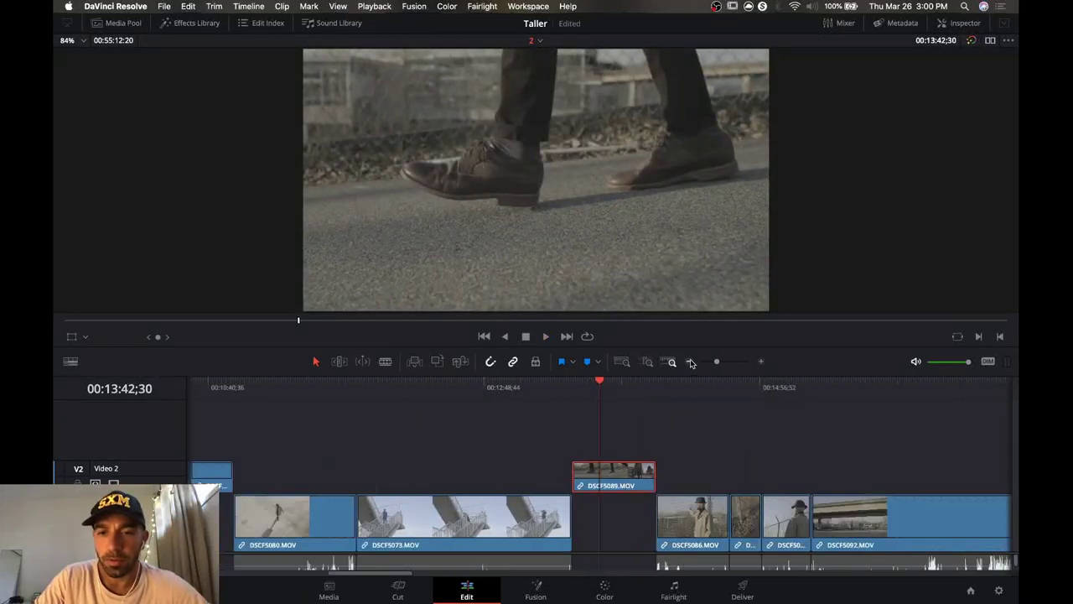
Examine the footage after the walking-shoes clip, sampling DSCF5092.MOV, DSCF5082.MOV and the clips up to DSCF5101.MOV.
{"action": "key", "text": "super+minus"}
{"action": "key", "text": "super+minus"}
{"action": "left_click", "coordinate": [642, 381]}
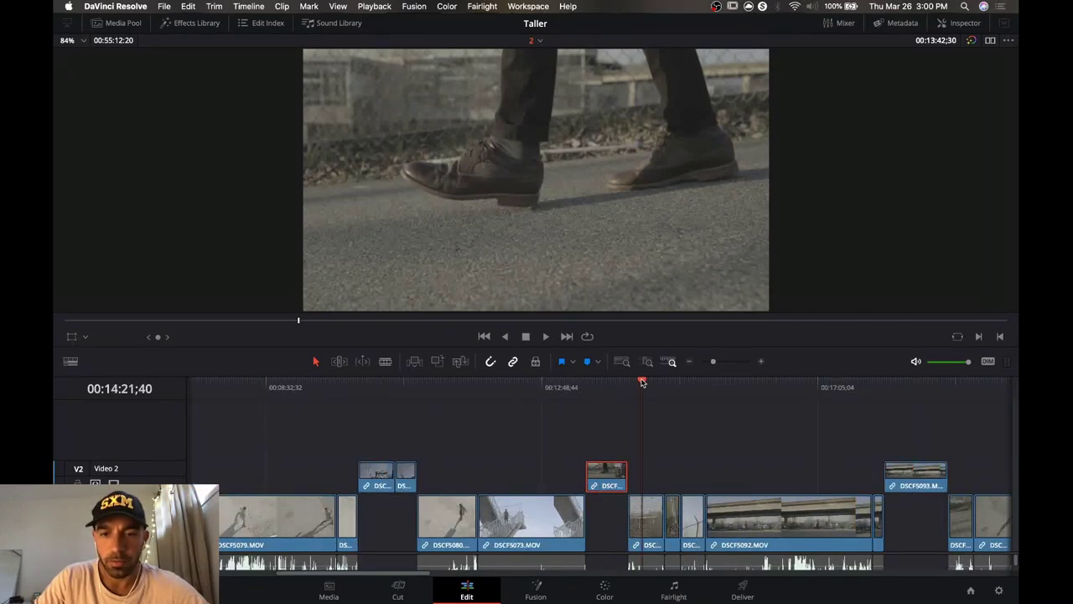
{"action": "left_click_drag", "start_coordinate": [642, 381], "coordinate": [725, 392]}
{"action": "scroll", "coordinate": [718, 391], "scroll_direction": "right", "scroll_amount": 5}
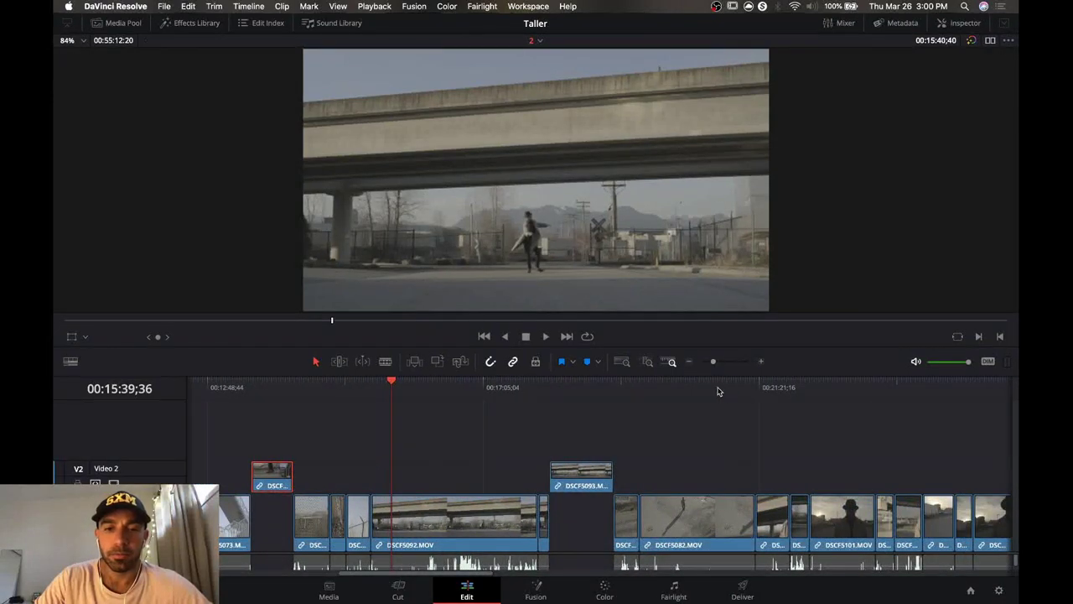
{"action": "left_click", "coordinate": [619, 403]}
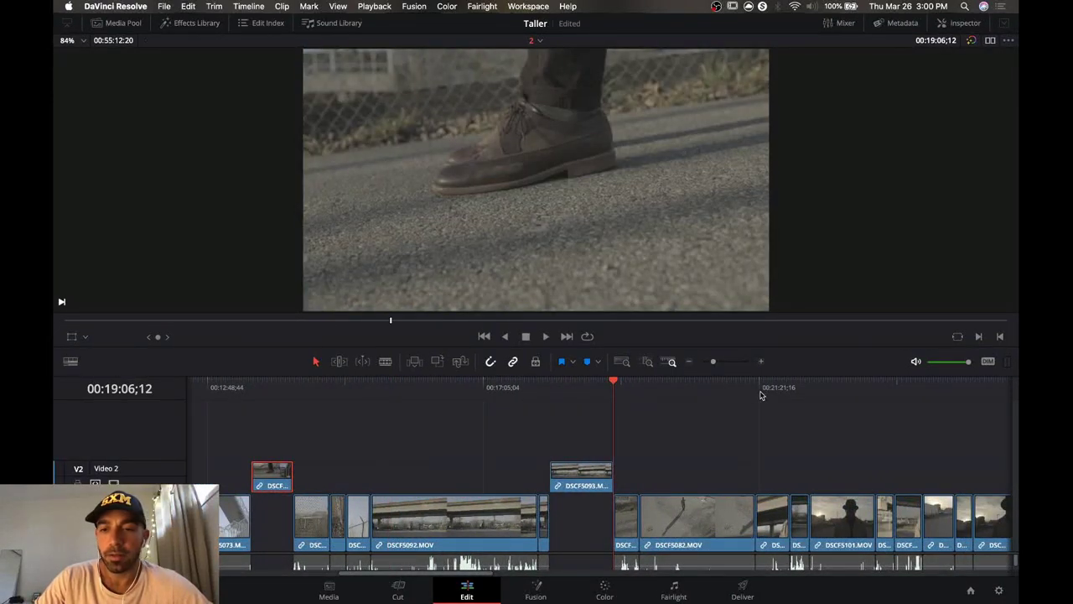
{"action": "key", "text": "space"}
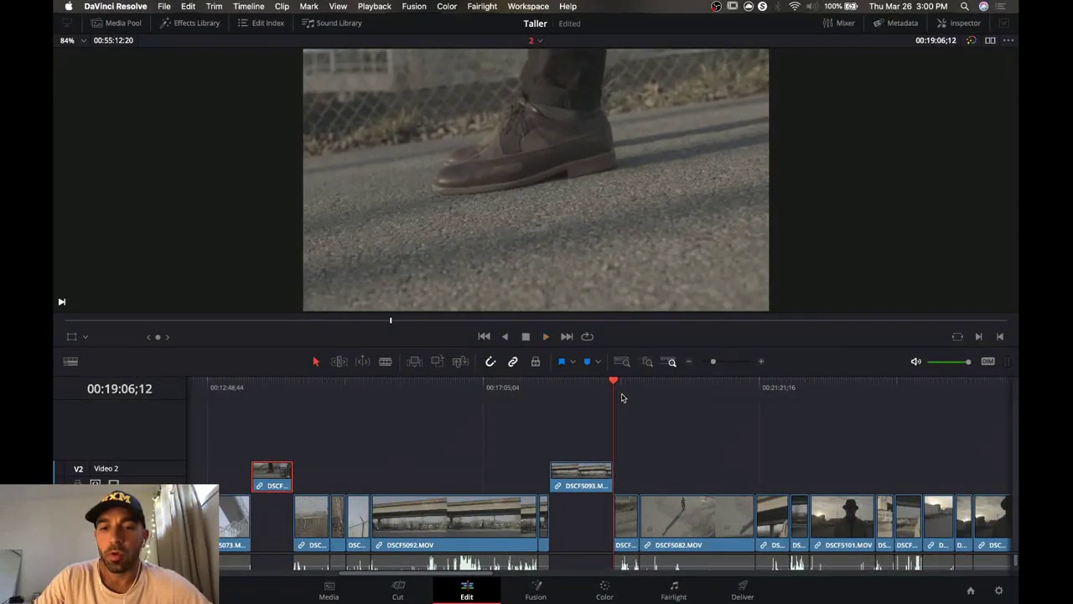
{"action": "left_click", "coordinate": [635, 395]}
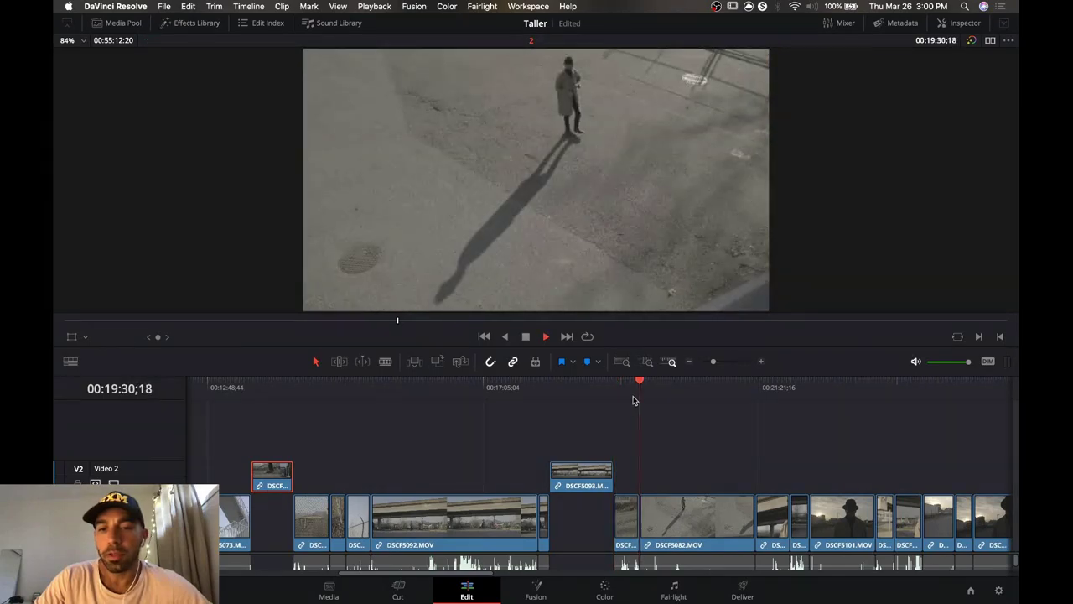
{"action": "left_click", "coordinate": [771, 399]}
{"action": "key", "text": "space"}
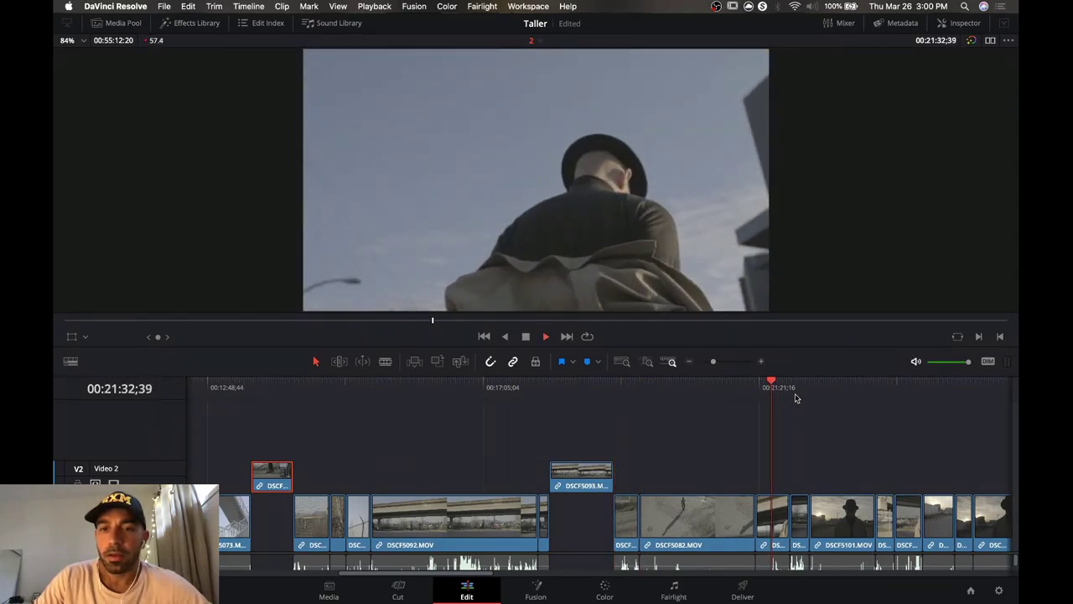
{"action": "left_click", "coordinate": [791, 398]}
{"action": "left_click", "coordinate": [826, 400]}
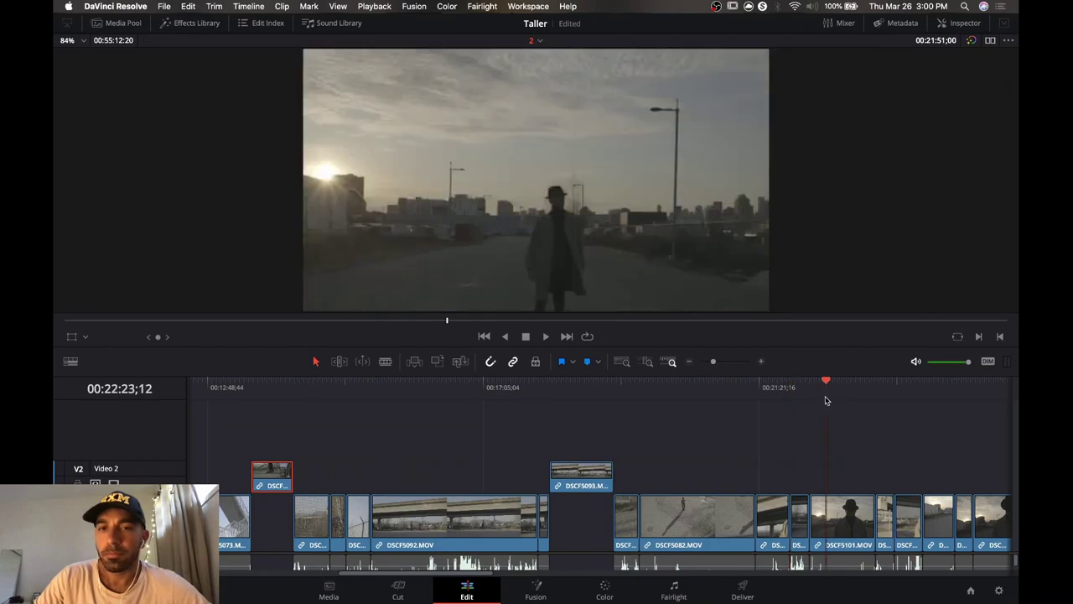
Scrub through the clips following DSCF5101.MOV, play the overpass coat shot DSCF5097, and move it up to Video 2.
{"action": "left_click", "coordinate": [679, 398]}
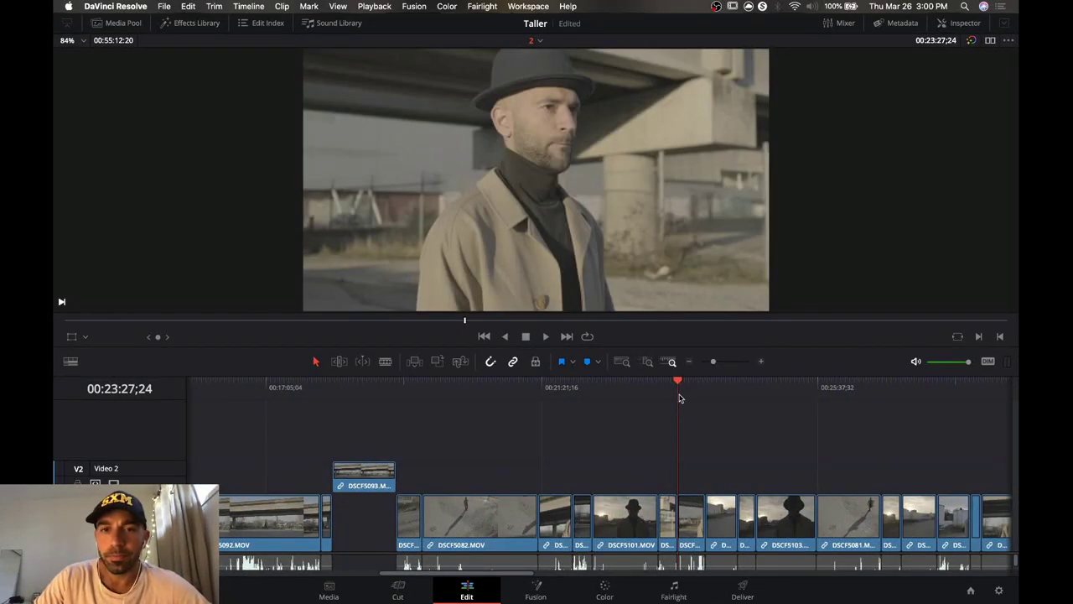
{"action": "left_click_drag", "start_coordinate": [680, 399], "coordinate": [766, 392]}
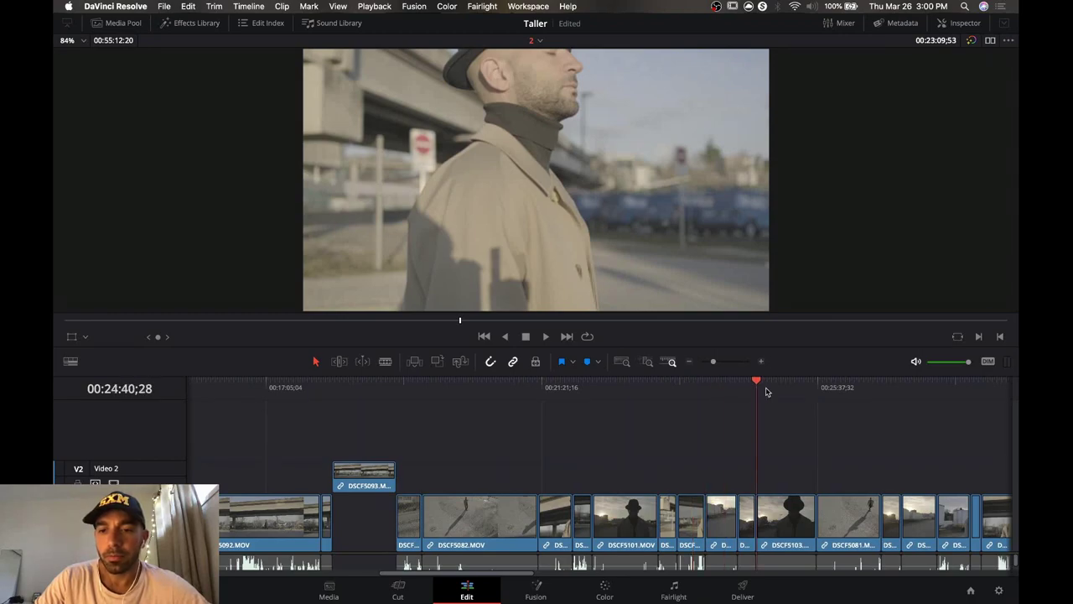
{"action": "scroll", "coordinate": [765, 392], "scroll_direction": "right", "scroll_amount": 3}
{"action": "left_click_drag", "start_coordinate": [677, 393], "coordinate": [718, 391]}
{"action": "left_click_drag", "start_coordinate": [811, 400], "coordinate": [820, 395]}
{"action": "scroll", "coordinate": [827, 395], "scroll_direction": "right", "scroll_amount": 3}
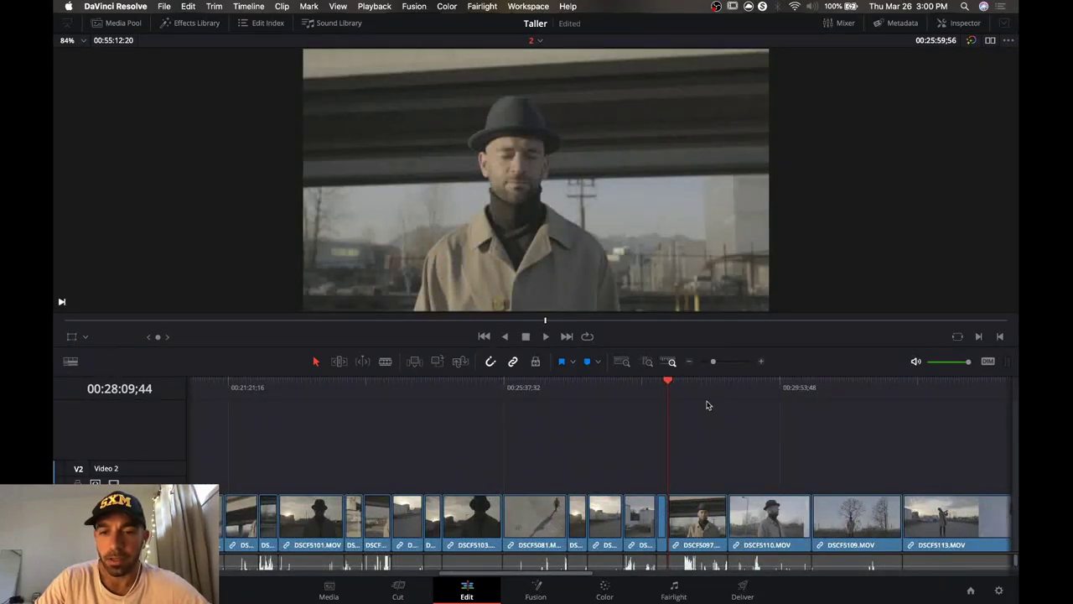
{"action": "left_click", "coordinate": [690, 390]}
{"action": "key", "text": "space"}
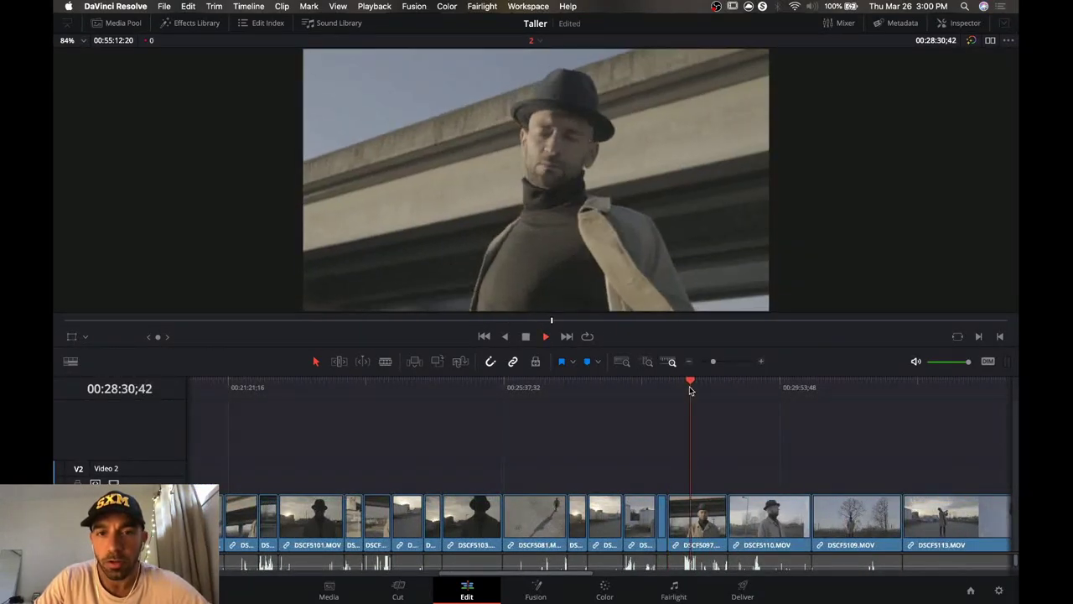
{"action": "key", "text": "space"}
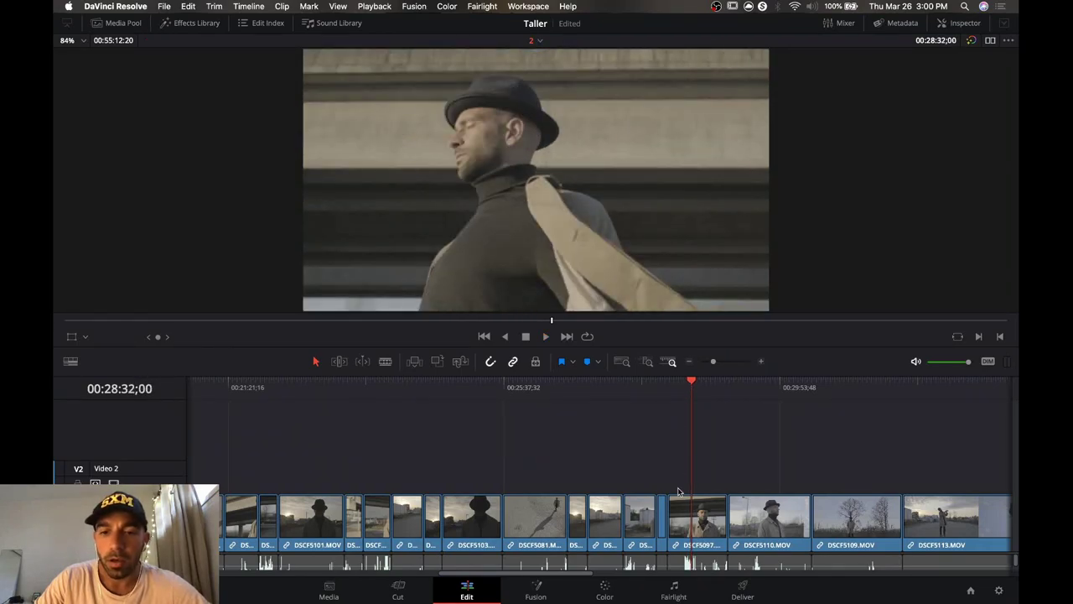
{"action": "left_click_drag", "start_coordinate": [686, 503], "coordinate": [712, 480]}
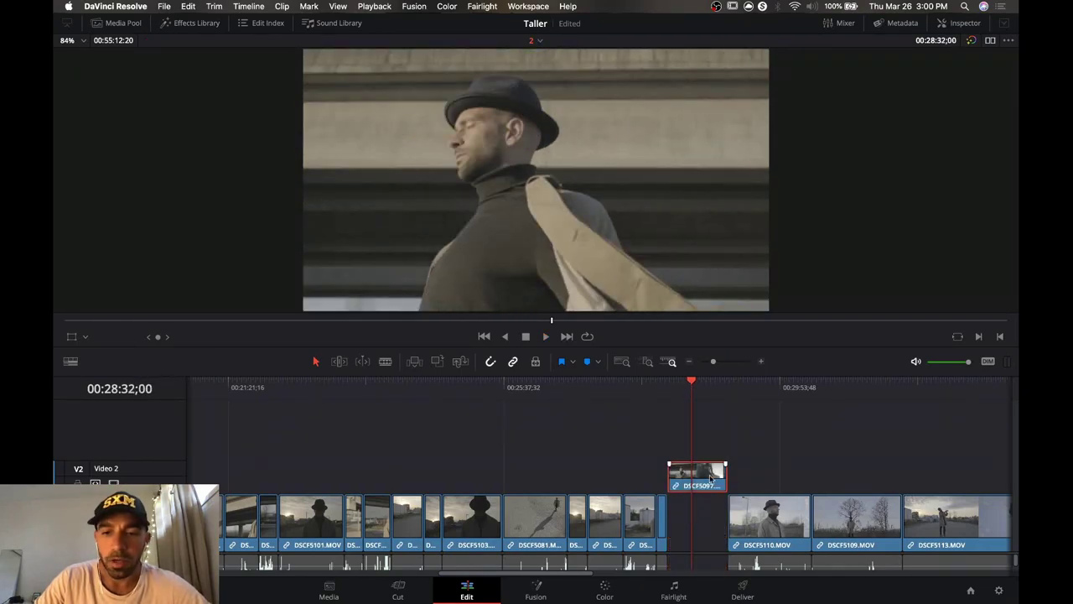
Examine the footage from DSCF5110.MOV through the rotating shot DSCF5113.MOV and the short vertical clips up to DSCF5111.
{"action": "left_click", "coordinate": [764, 398]}
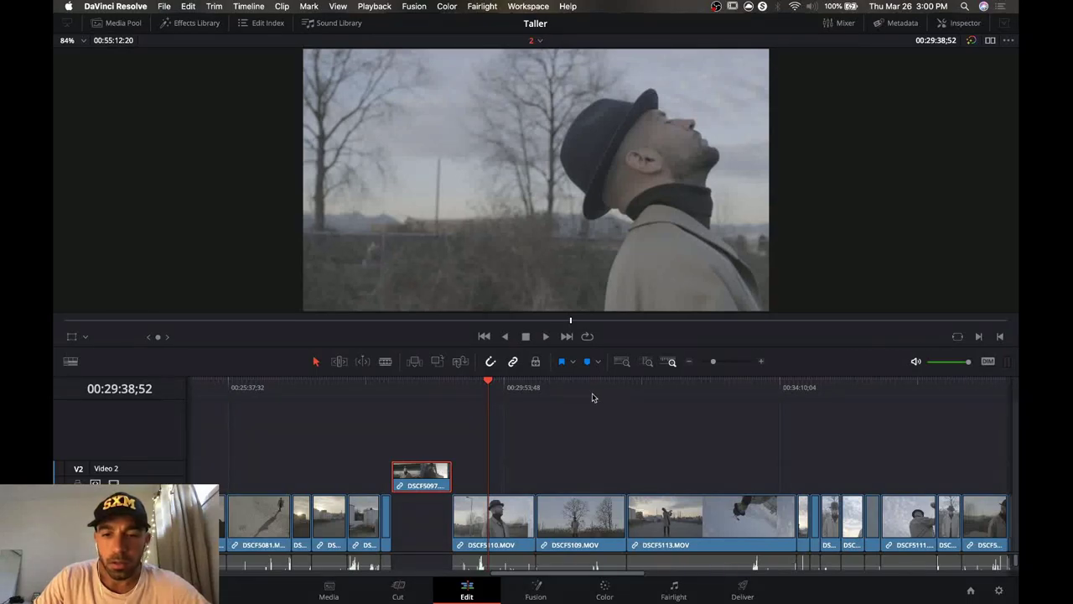
{"action": "left_click", "coordinate": [652, 388]}
{"action": "left_click_drag", "start_coordinate": [651, 389], "coordinate": [711, 387]}
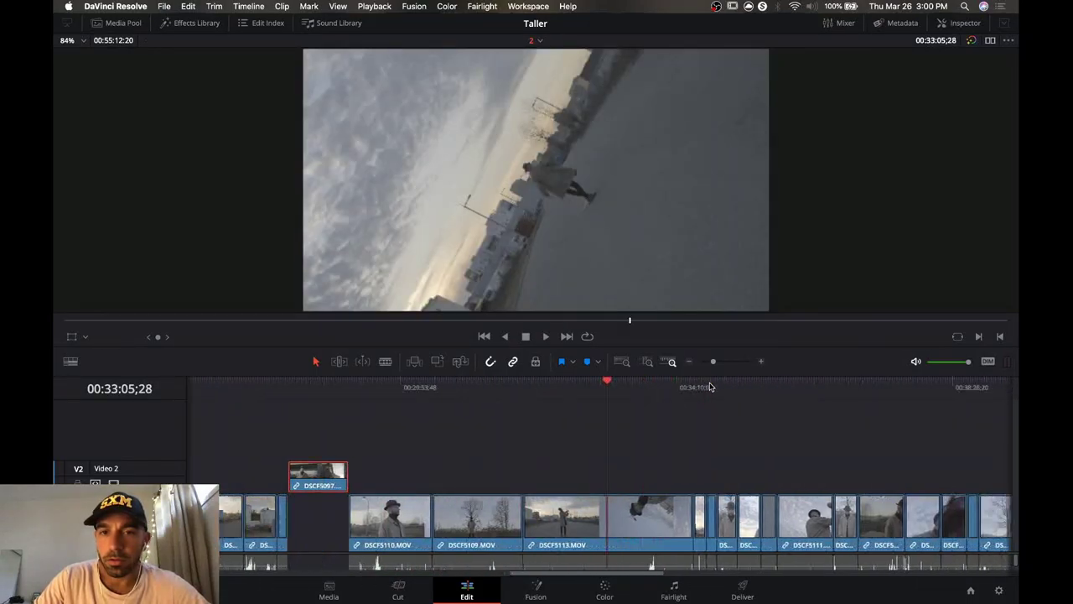
{"action": "key", "text": "space"}
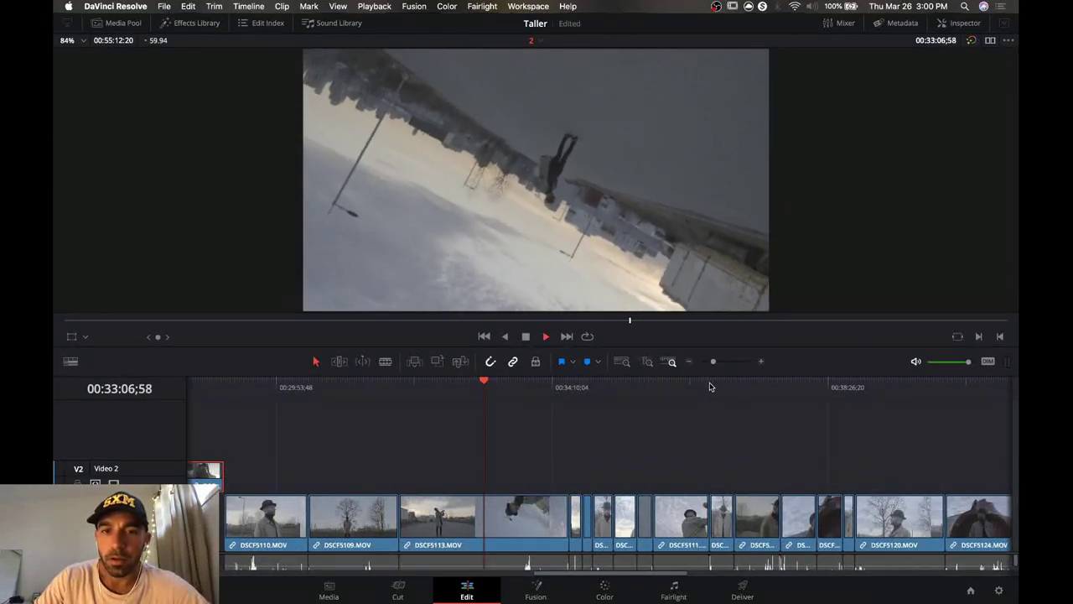
{"action": "key", "text": "space"}
{"action": "left_click", "coordinate": [594, 394]}
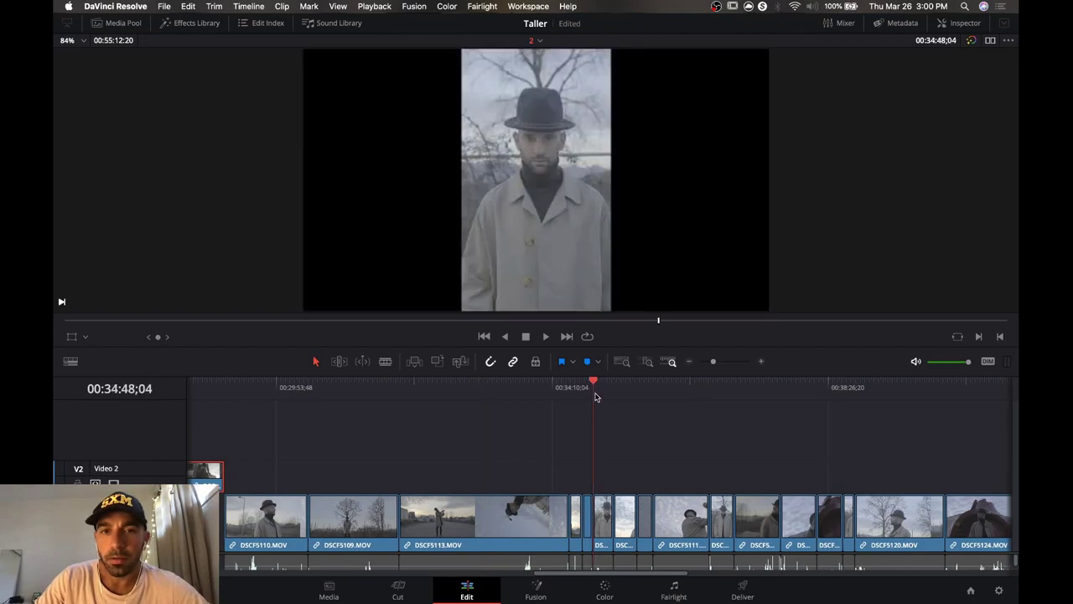
{"action": "left_click_drag", "start_coordinate": [596, 397], "coordinate": [671, 390]}
{"action": "scroll", "coordinate": [673, 391], "scroll_direction": "right", "scroll_amount": 5}
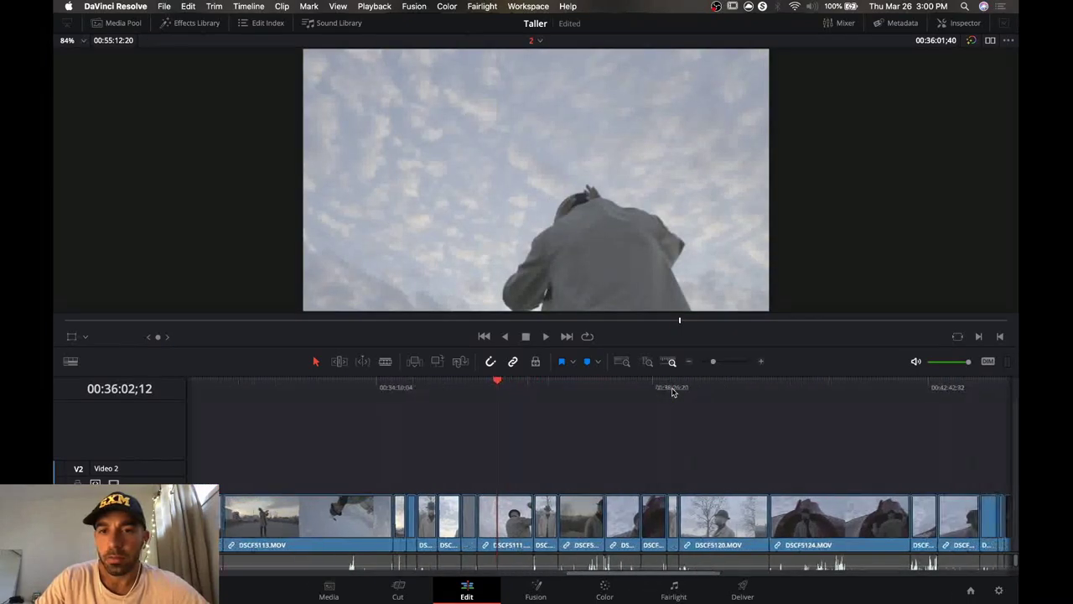
Play the low-angle sky shot DSCF5111 at several points and move it up to Video 2.
{"action": "key", "text": "space"}
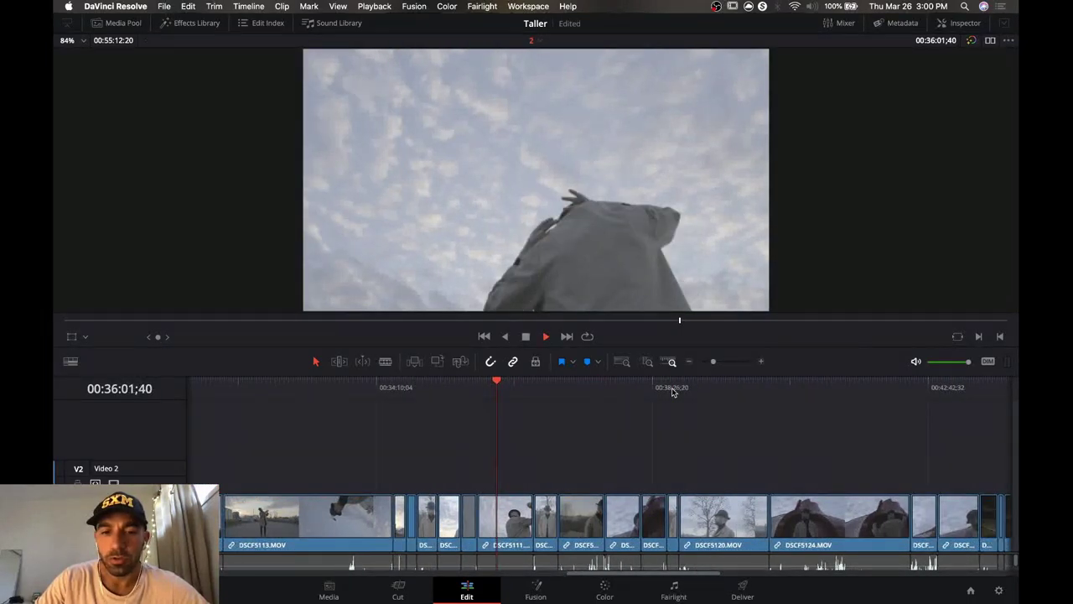
{"action": "left_click", "coordinate": [489, 393]}
{"action": "left_click", "coordinate": [507, 392]}
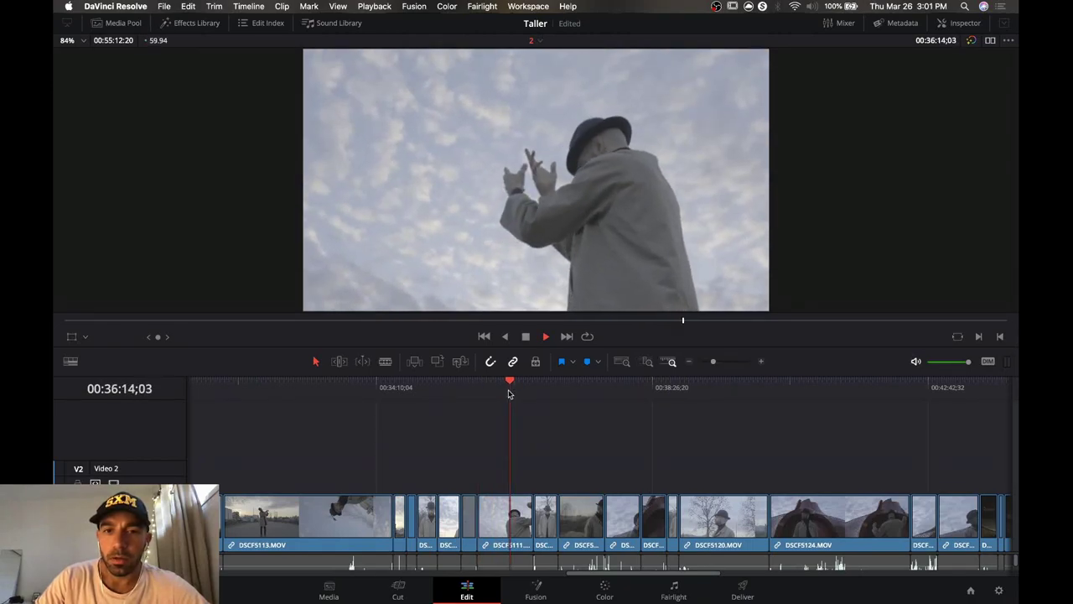
{"action": "key", "text": "space"}
{"action": "left_click_drag", "start_coordinate": [506, 521], "coordinate": [505, 476]}
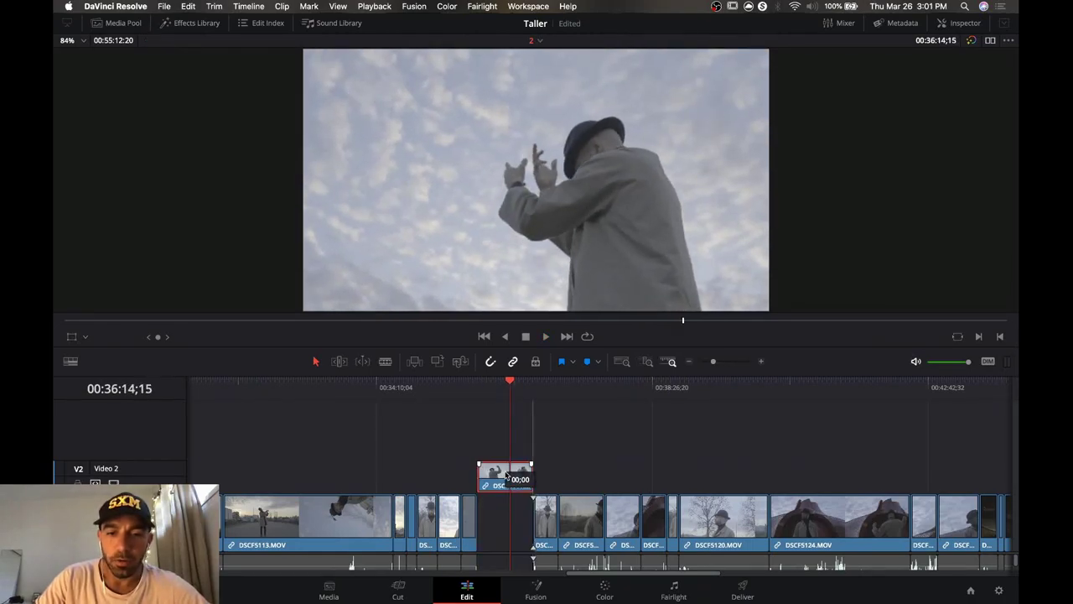
Play the sunset clip of the man in the hat raising his hand and move it up to Video 2.
{"action": "left_click", "coordinate": [574, 392]}
{"action": "key", "text": "space"}
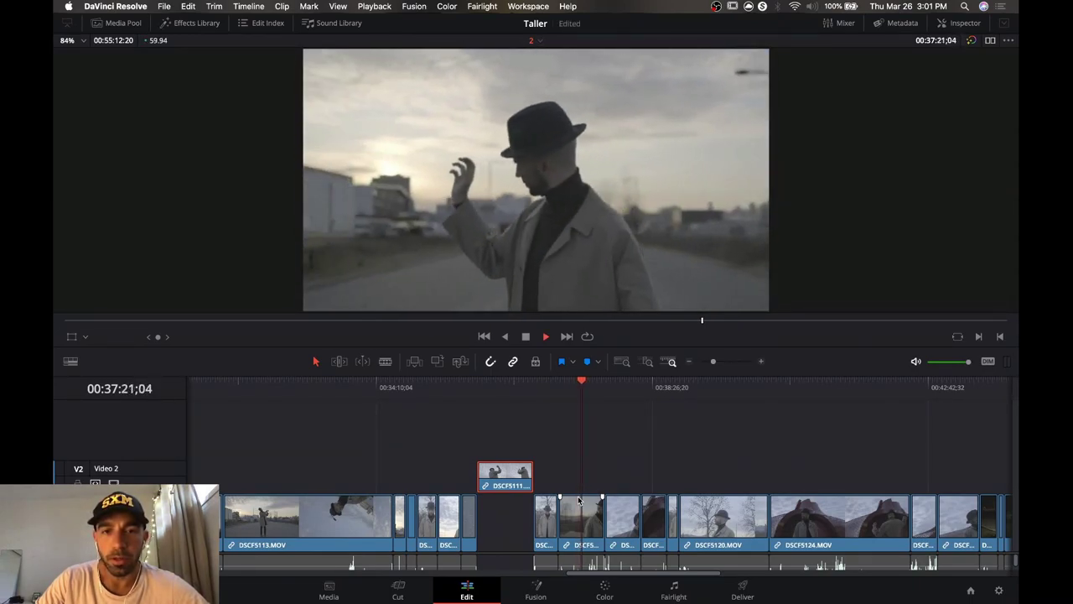
{"action": "key", "text": "space"}
{"action": "left_click_drag", "start_coordinate": [578, 501], "coordinate": [580, 489]}
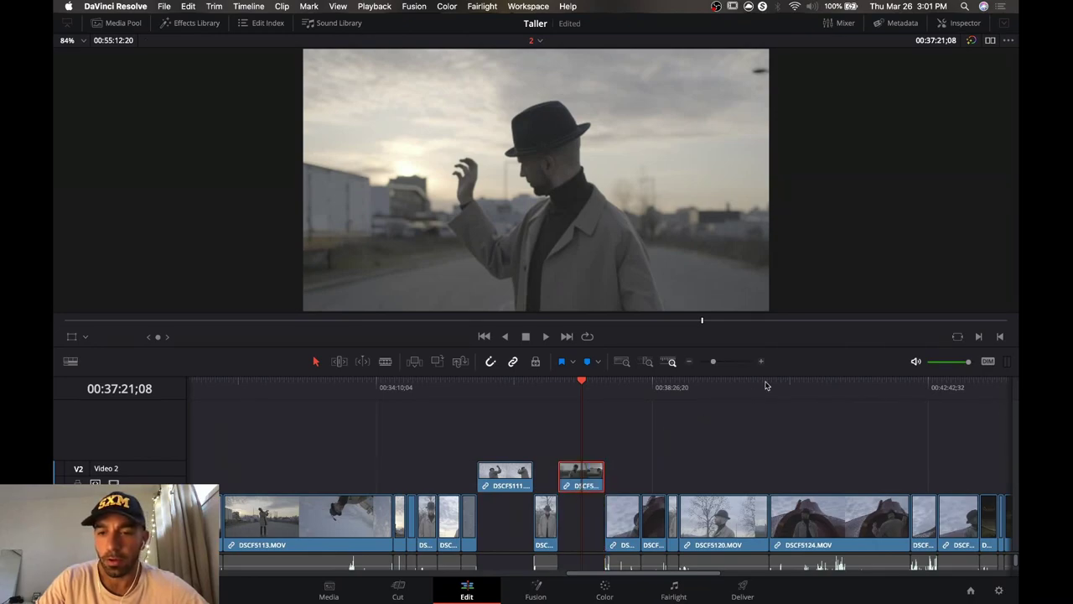
Examine the night footage at the end of the timeline, including DSCF5130.MOV, DSCF5132.MOV, DSCF5131.MOV and DSCF5126.MOV.
{"action": "scroll", "coordinate": [759, 445], "scroll_direction": "right", "scroll_amount": 15}
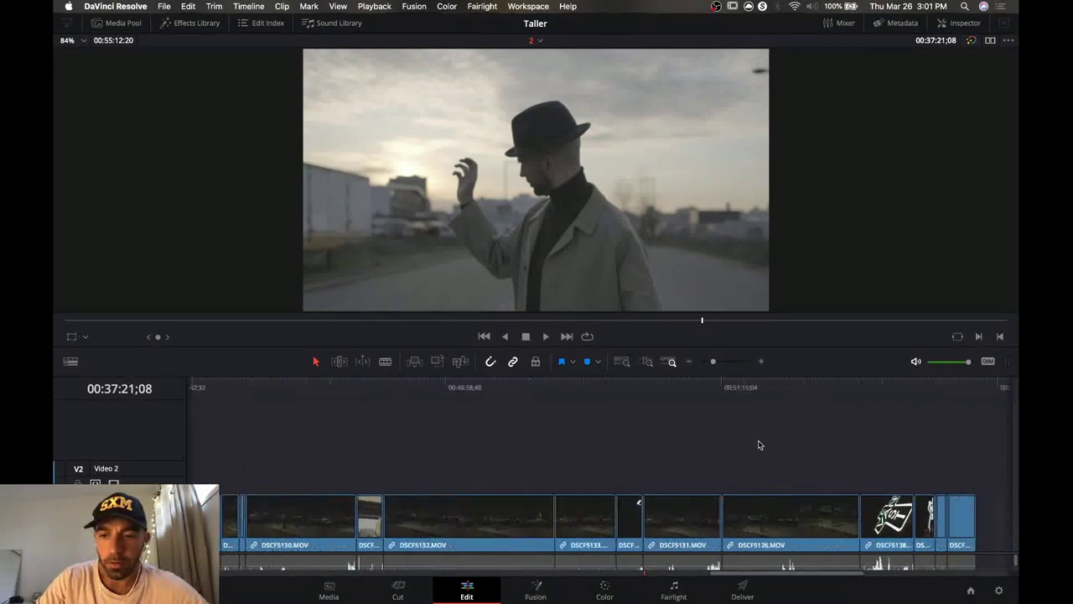
{"action": "scroll", "coordinate": [758, 445], "scroll_direction": "right", "scroll_amount": 5}
{"action": "scroll", "coordinate": [759, 445], "scroll_direction": "left", "scroll_amount": 4}
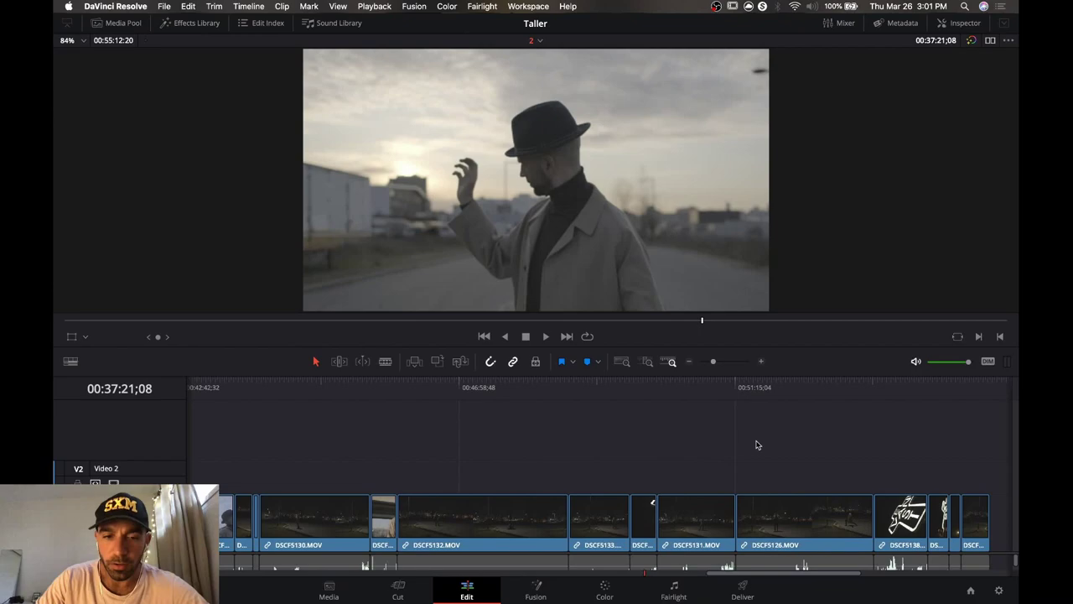
{"action": "left_click_drag", "start_coordinate": [504, 393], "coordinate": [679, 411]}
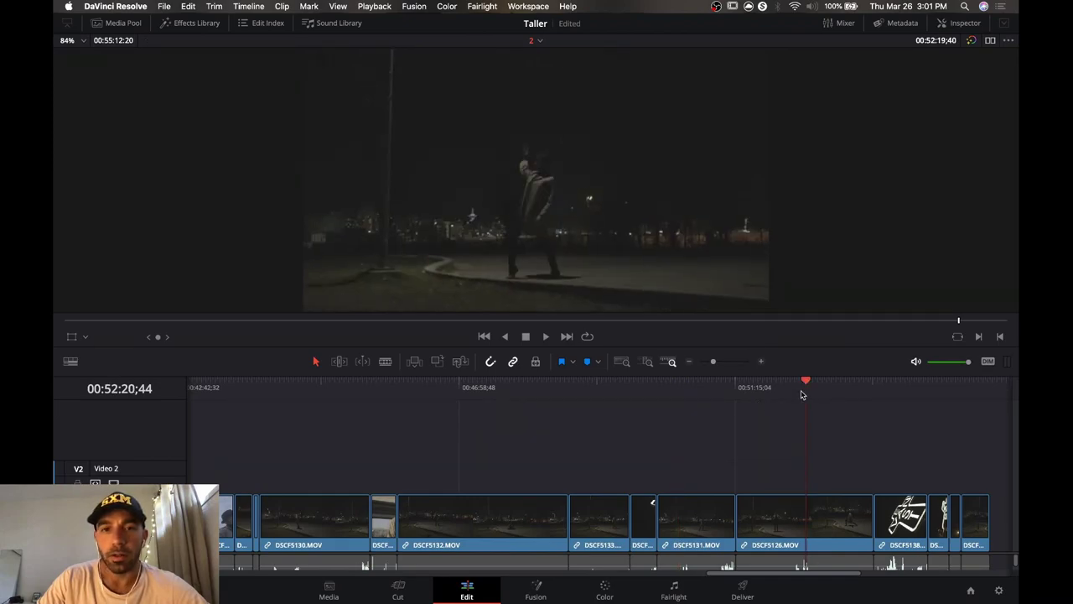
{"action": "left_click", "coordinate": [330, 394]}
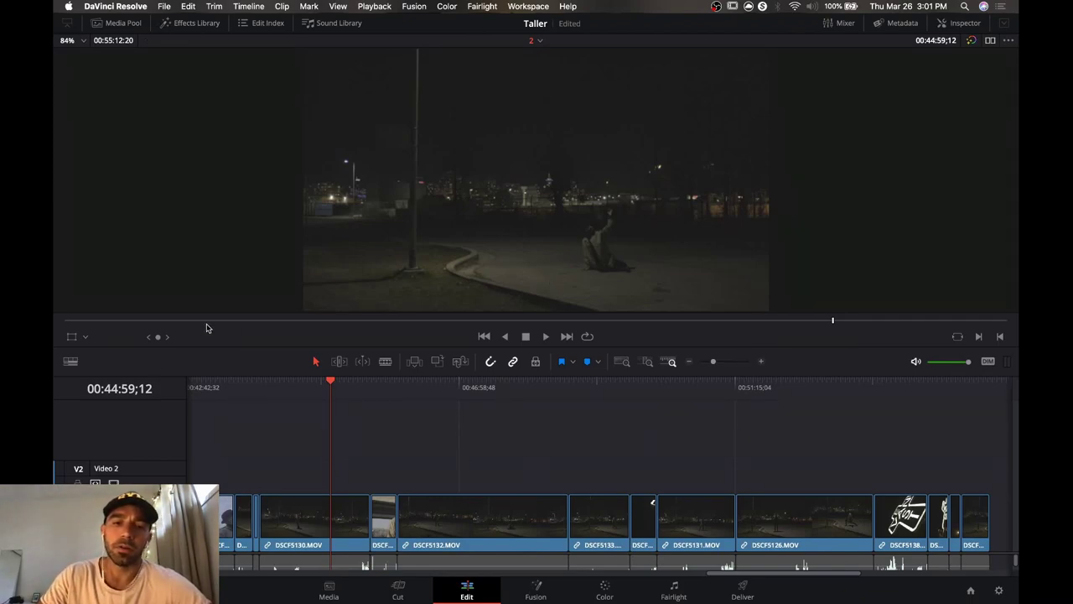
{"action": "left_click", "coordinate": [271, 389]}
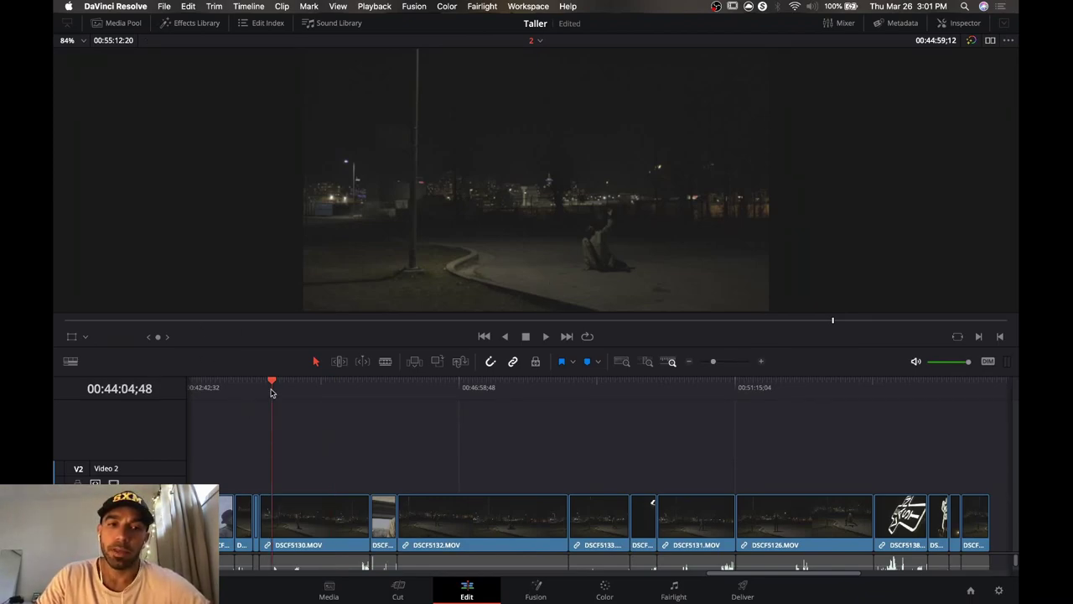
{"action": "left_click", "coordinate": [454, 396]}
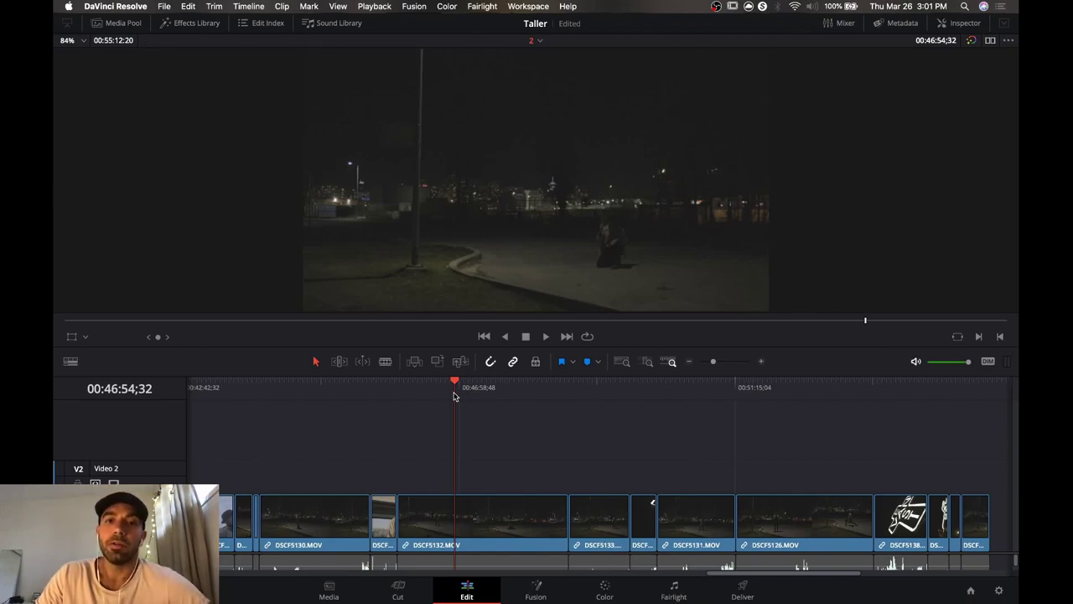
{"action": "left_click_drag", "start_coordinate": [474, 388], "coordinate": [598, 390]}
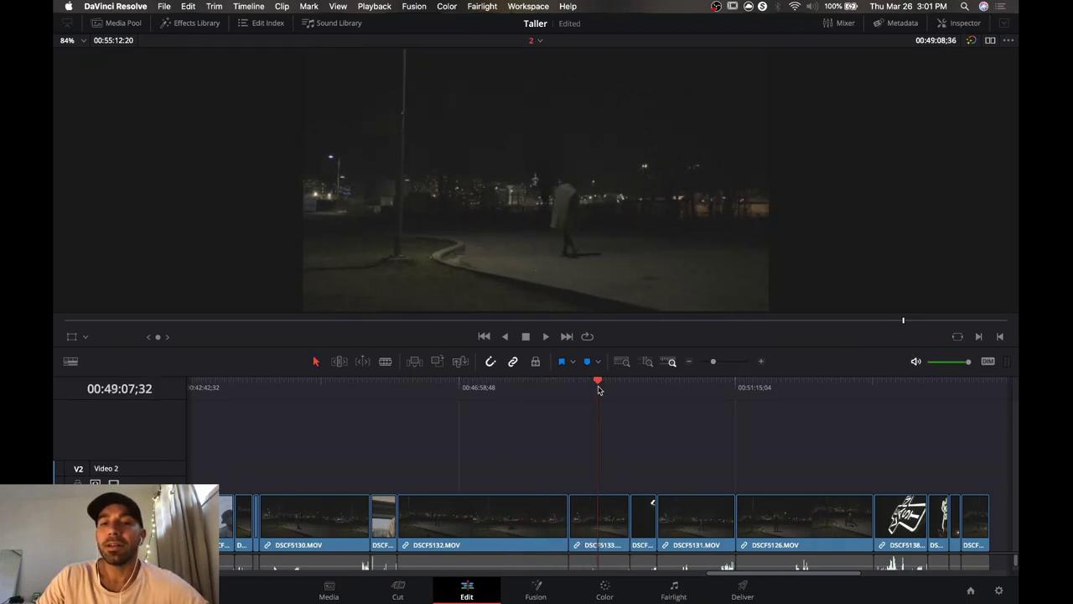
{"action": "left_click", "coordinate": [676, 395]}
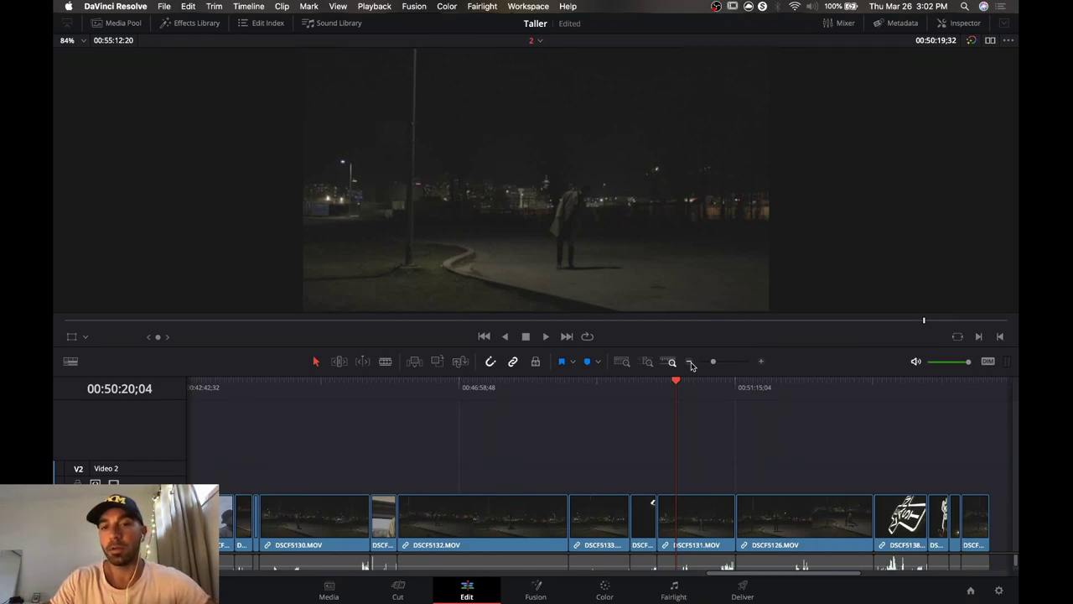
{"action": "left_click", "coordinate": [692, 364]}
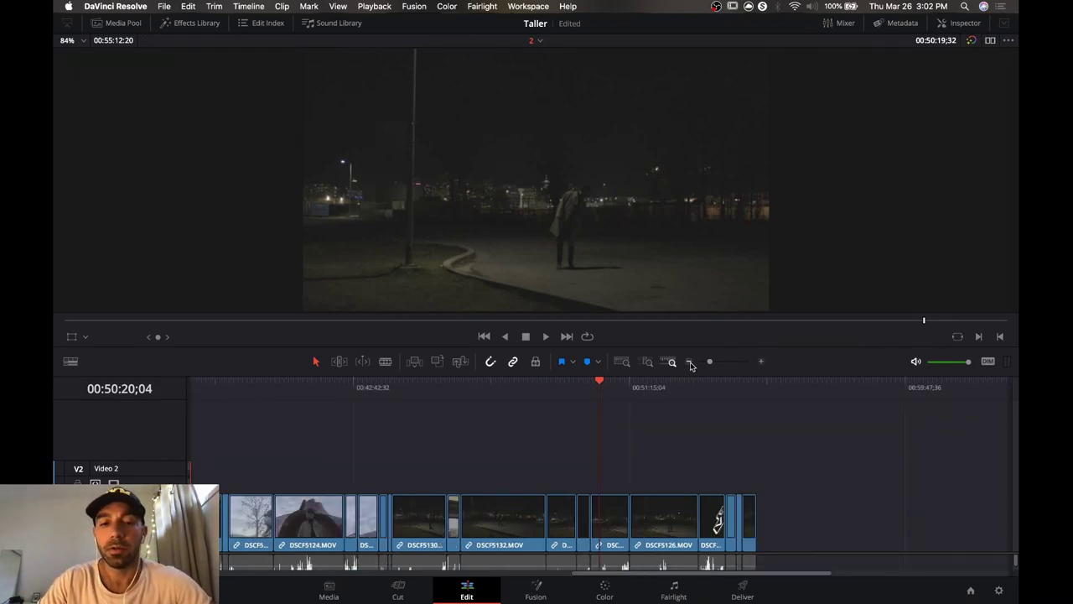
{"action": "left_click", "coordinate": [512, 385]}
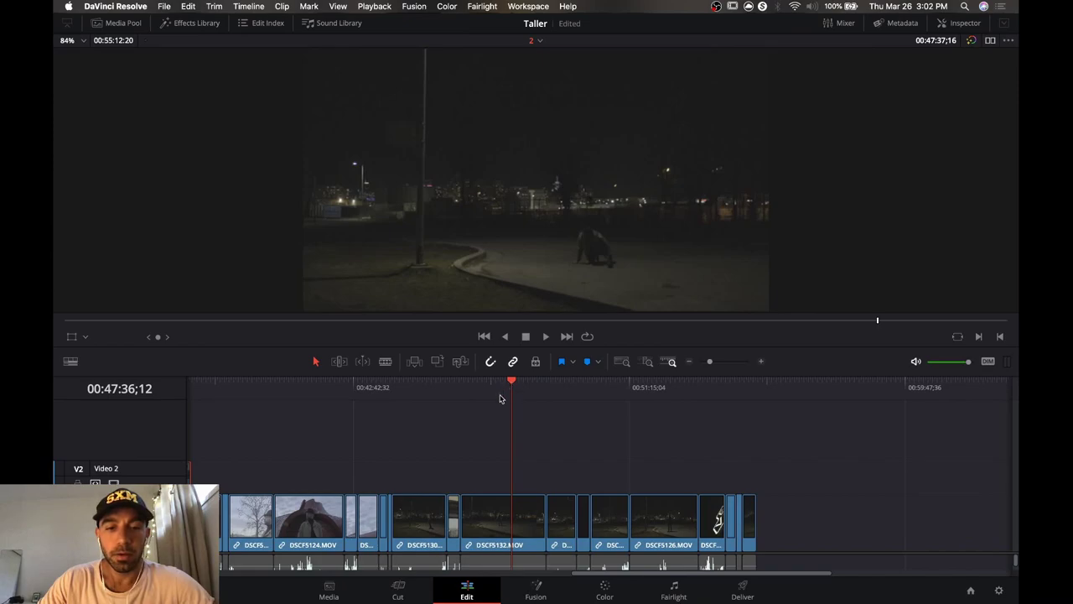
{"action": "scroll", "coordinate": [468, 424], "scroll_direction": "left", "scroll_amount": 10}
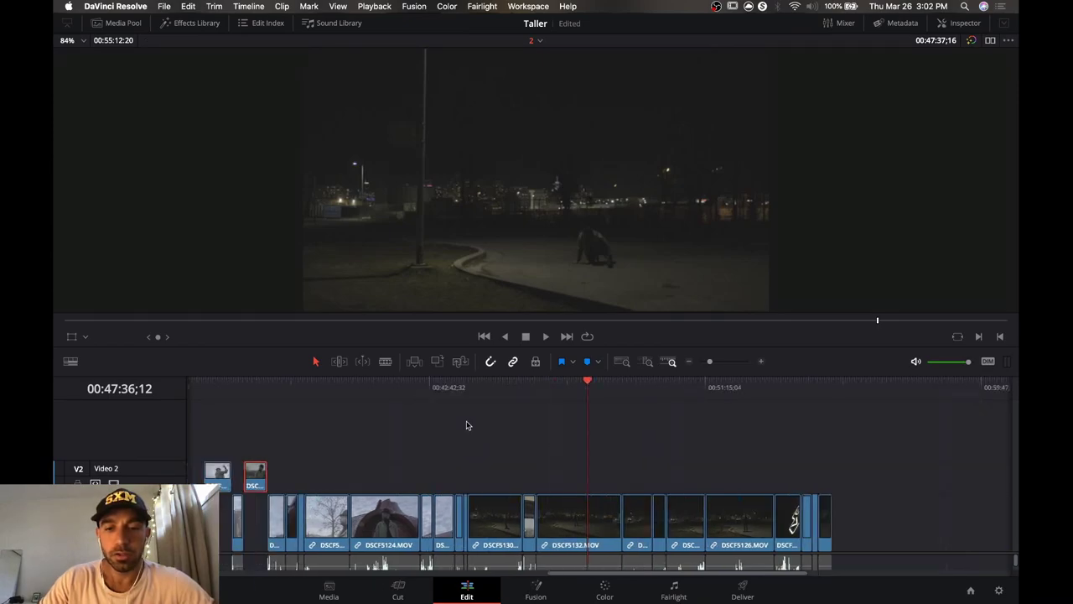
{"action": "left_click", "coordinate": [709, 366]}
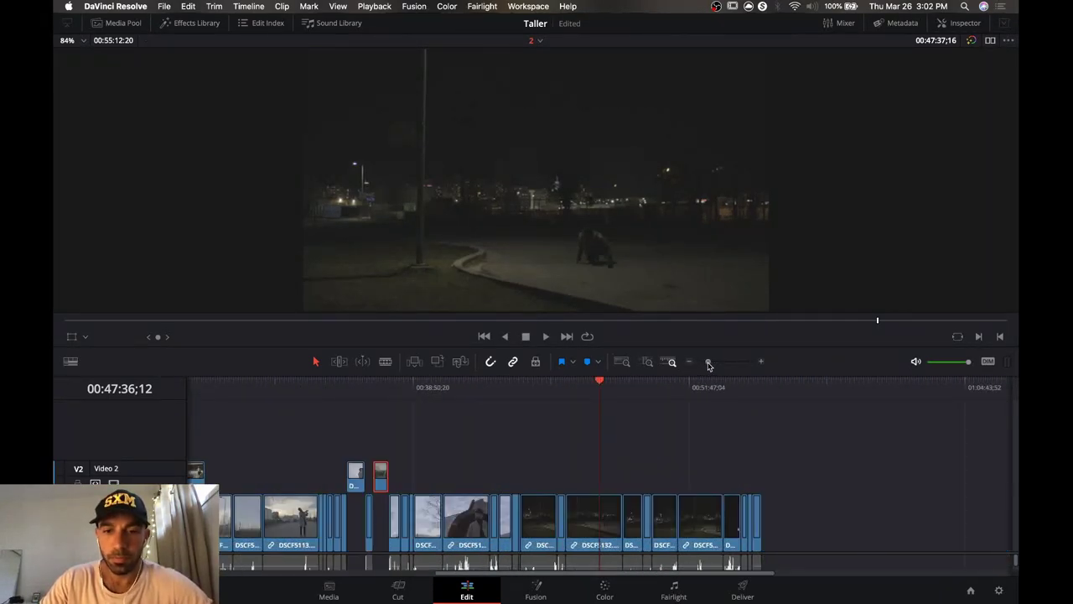
Try to shift all the Video 2 clips together toward the start of timeline 2, and undo the move.
{"action": "left_click_drag", "start_coordinate": [709, 365], "coordinate": [705, 364]}
{"action": "scroll", "coordinate": [534, 467], "scroll_direction": "left", "scroll_amount": 3}
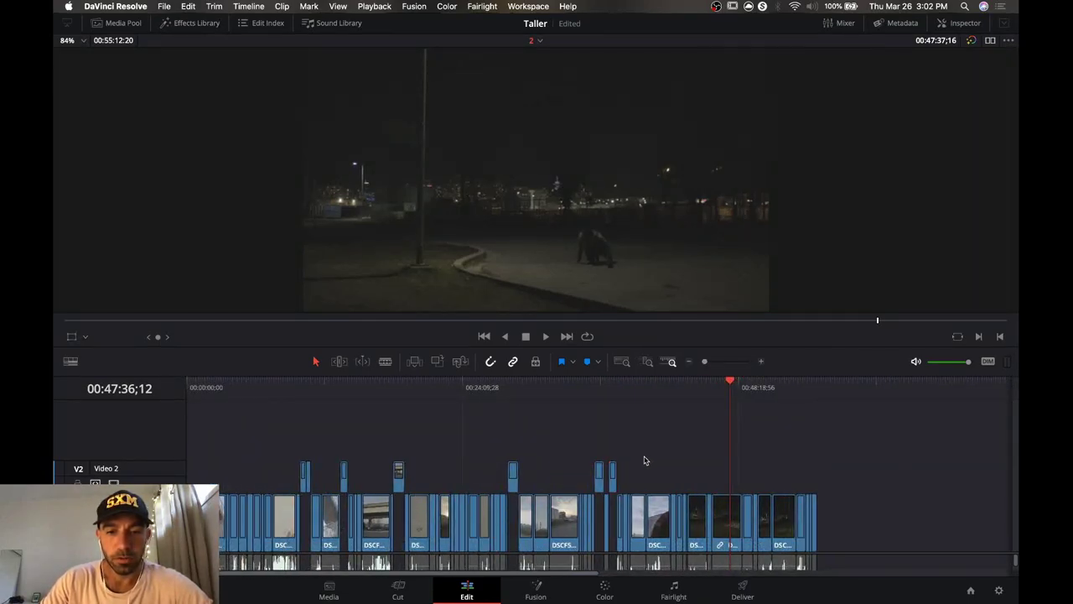
{"action": "left_click_drag", "start_coordinate": [645, 461], "coordinate": [162, 473]}
{"action": "left_click_drag", "start_coordinate": [896, 526], "coordinate": [225, 541]}
{"action": "left_click_drag", "start_coordinate": [859, 509], "coordinate": [778, 524]}
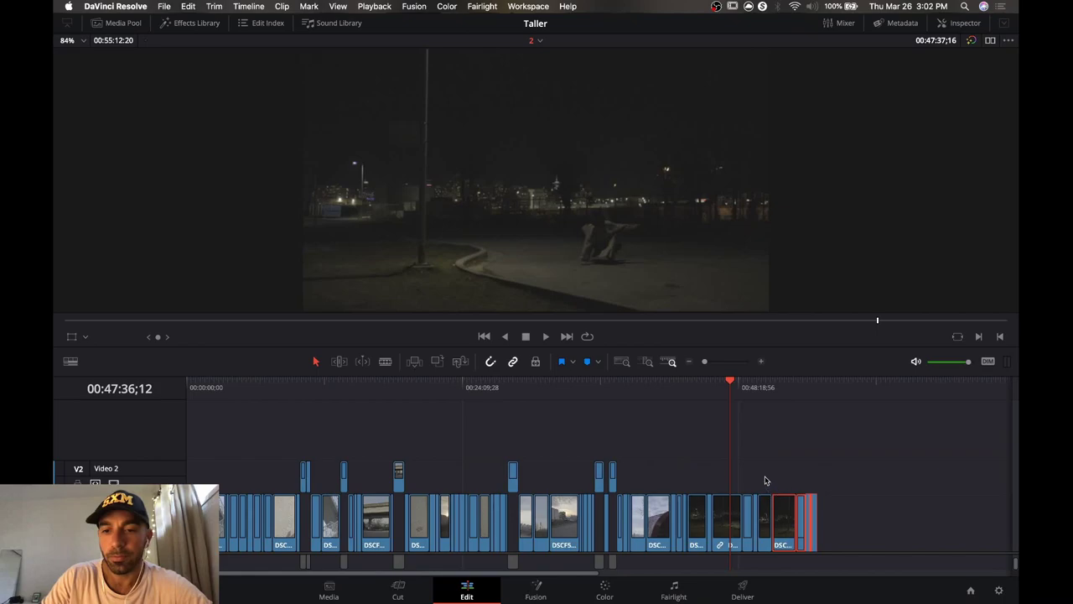
{"action": "left_click_drag", "start_coordinate": [676, 470], "coordinate": [243, 479]}
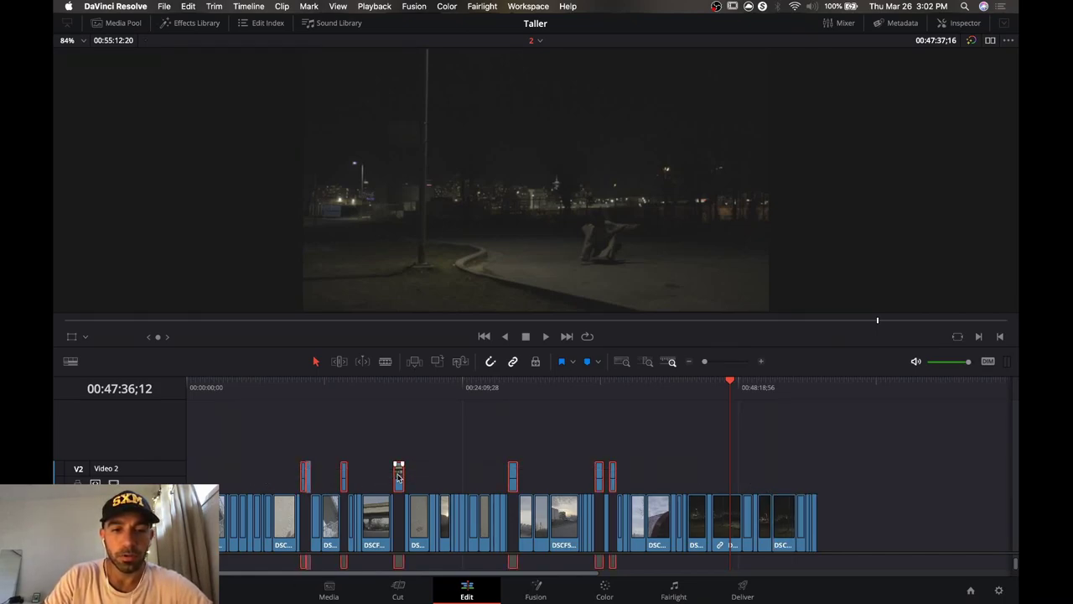
{"action": "left_click_drag", "start_coordinate": [398, 476], "coordinate": [293, 475]}
{"action": "left_click_drag", "start_coordinate": [903, 531], "coordinate": [546, 526]}
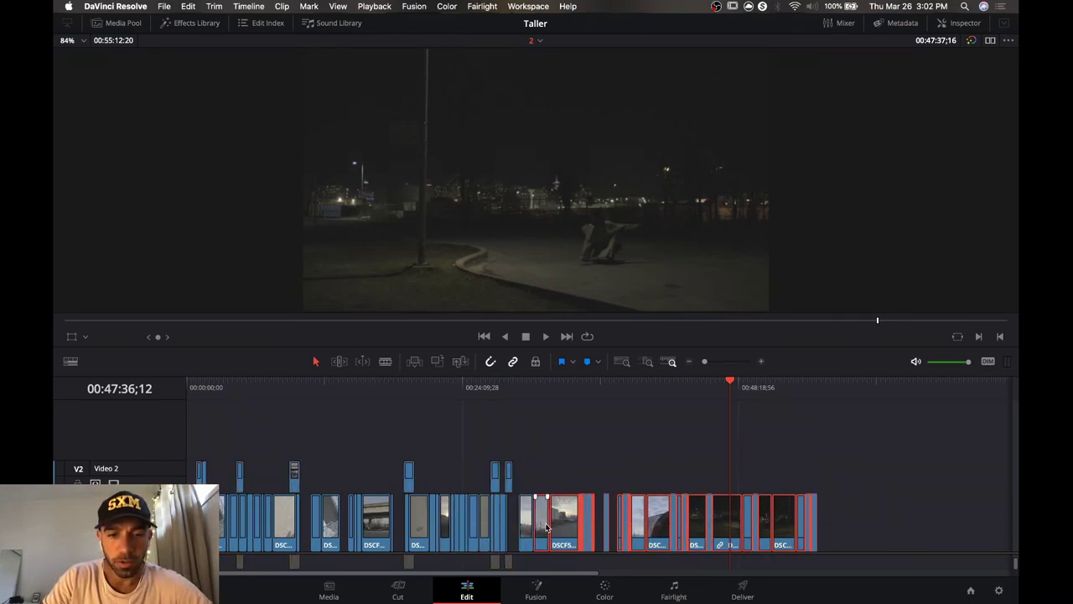
{"action": "left_click", "coordinate": [812, 400]}
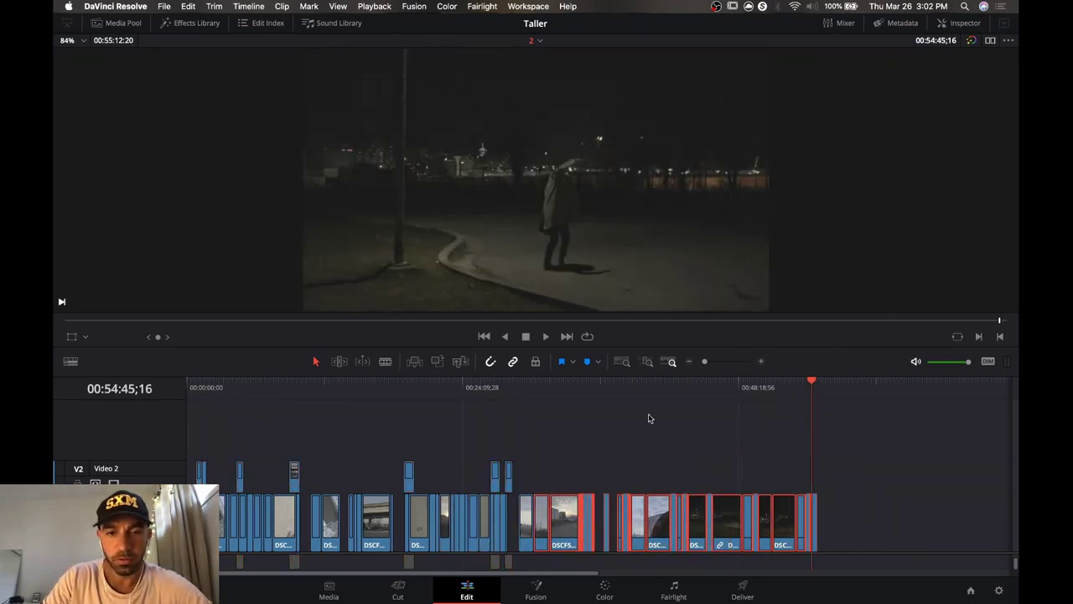
{"action": "scroll", "coordinate": [642, 504], "scroll_direction": "down", "scroll_amount": 2}
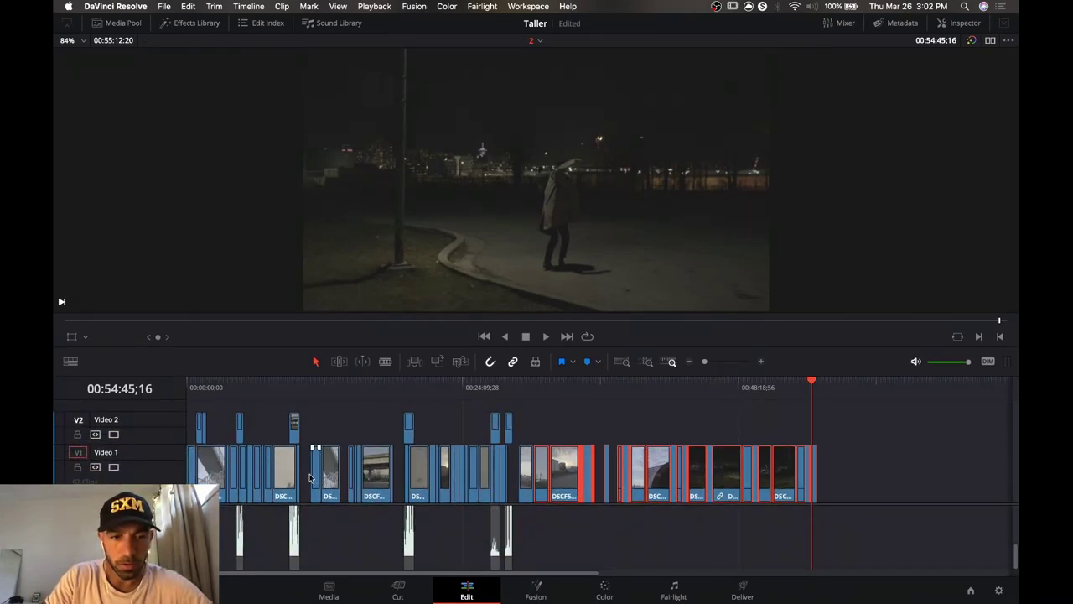
{"action": "left_click_drag", "start_coordinate": [306, 476], "coordinate": [537, 478]}
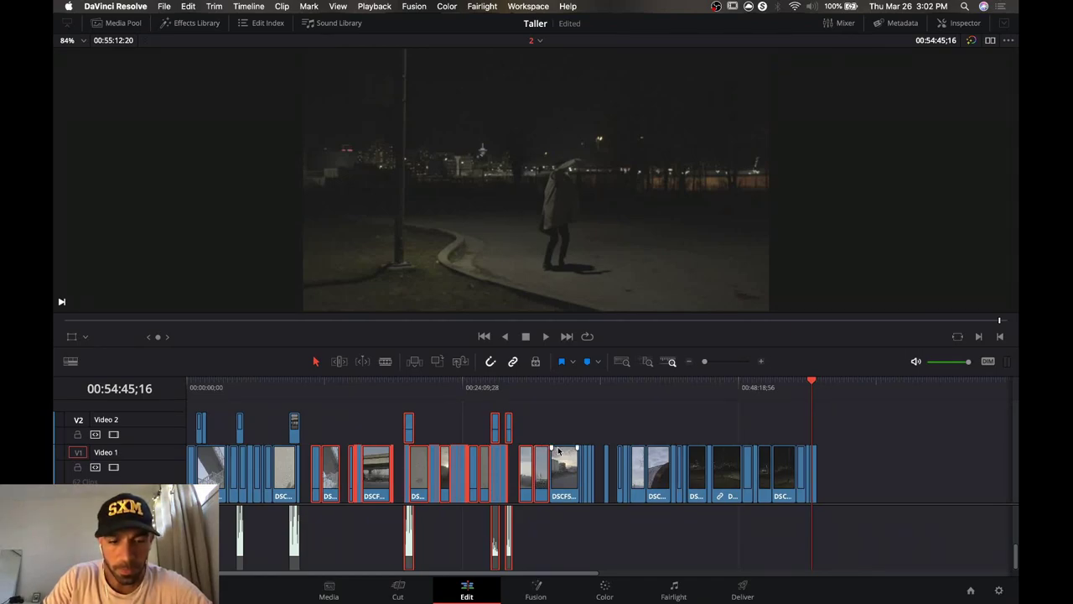
{"action": "key", "text": "super+z"}
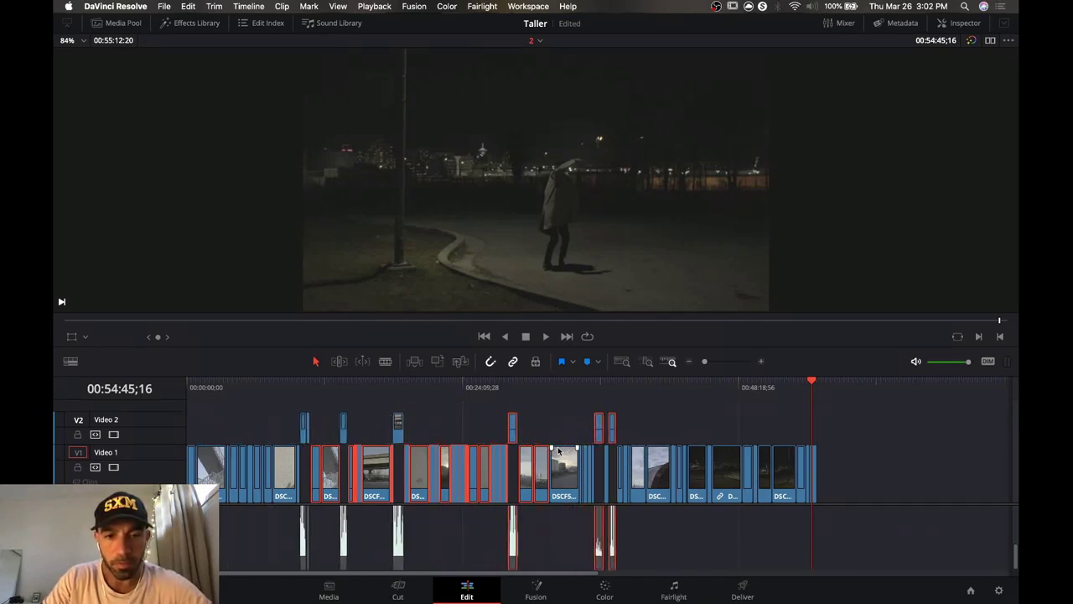
{"action": "left_click", "coordinate": [647, 414]}
{"action": "left_click_drag", "start_coordinate": [646, 414], "coordinate": [805, 457]}
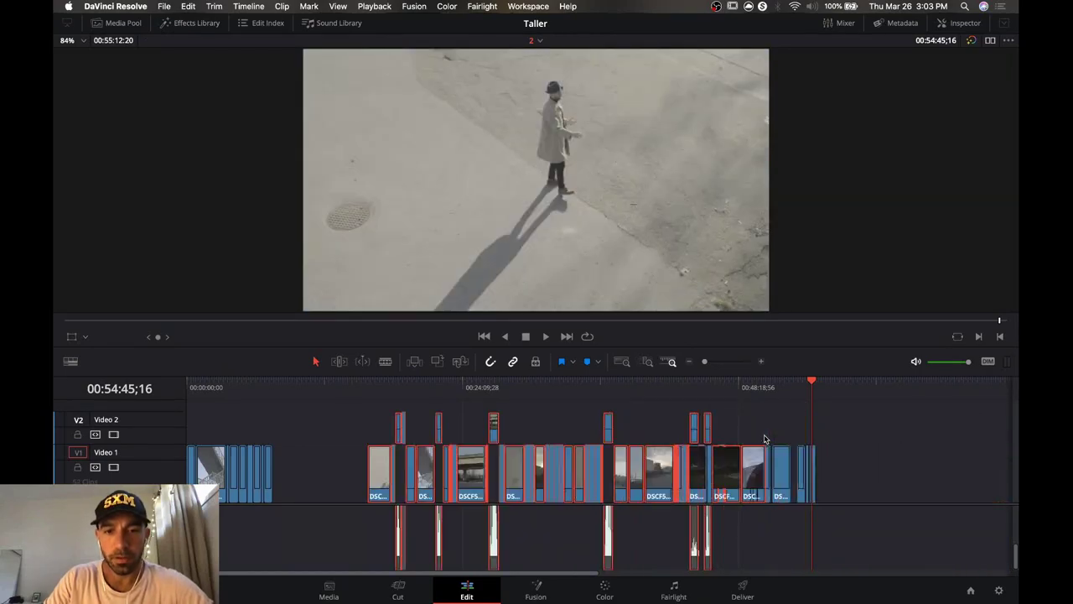
{"action": "key", "text": "super+z"}
Move all the Video 1 clips of timeline 2 later, leaving the Video 2 selects in place near the start.
{"action": "left_click", "coordinate": [824, 473]}
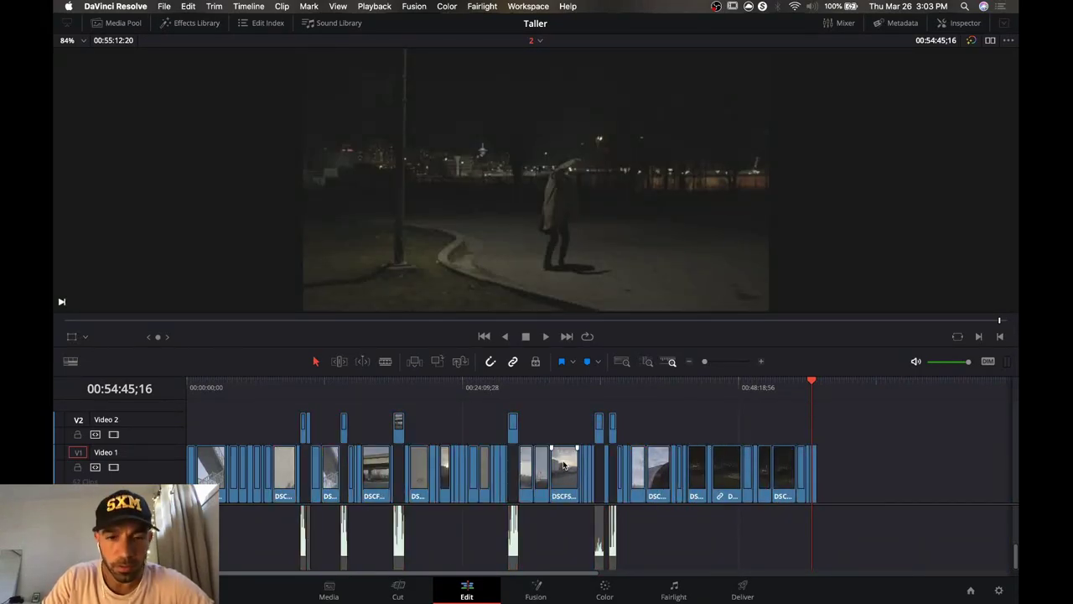
{"action": "left_click_drag", "start_coordinate": [823, 473], "coordinate": [622, 478]}
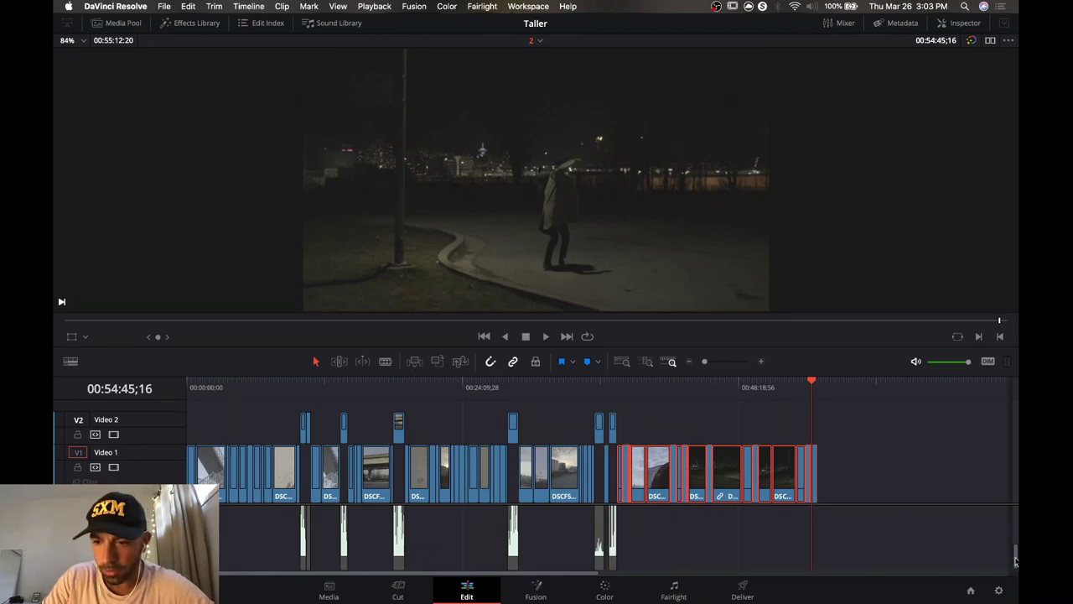
{"action": "left_click_drag", "start_coordinate": [1014, 560], "coordinate": [1016, 501]}
{"action": "left_click_drag", "start_coordinate": [866, 475], "coordinate": [681, 479]}
Remove every gap on Video 2 so the chosen clips sit back to back from the start, and move the playhead near their end.
{"action": "left_click", "coordinate": [250, 430]}
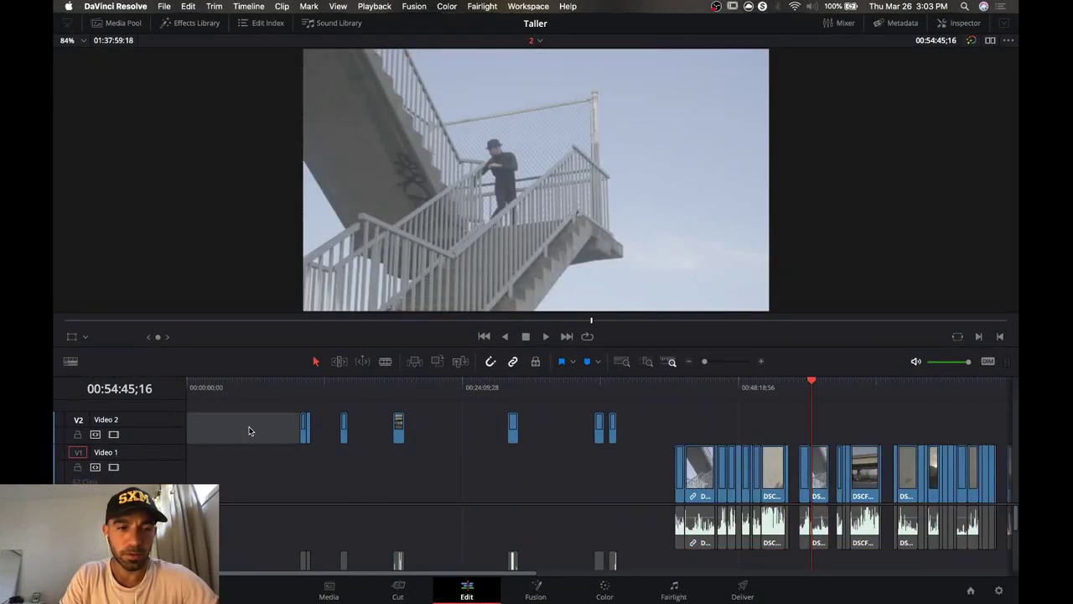
{"action": "key", "text": "BackSpace"}
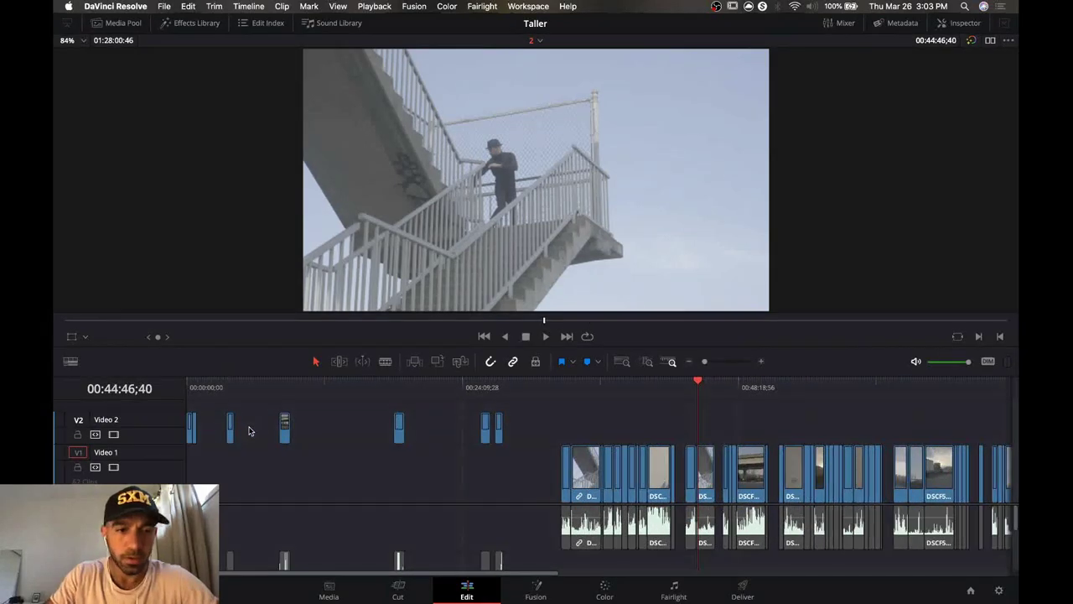
{"action": "left_click", "coordinate": [217, 432]}
{"action": "key", "text": "BackSpace"}
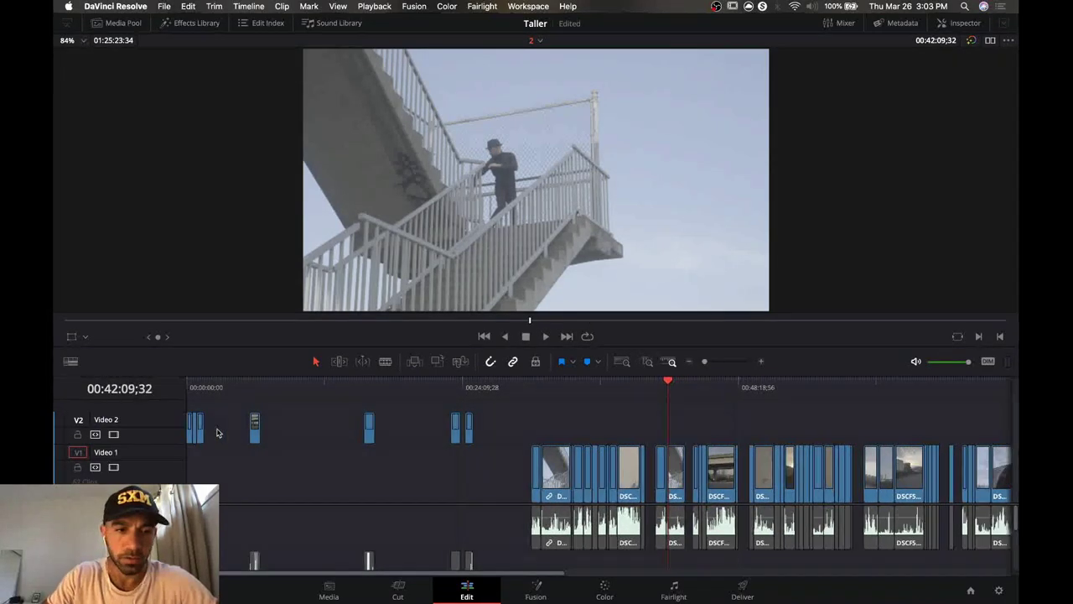
{"action": "left_click", "coordinate": [226, 433]}
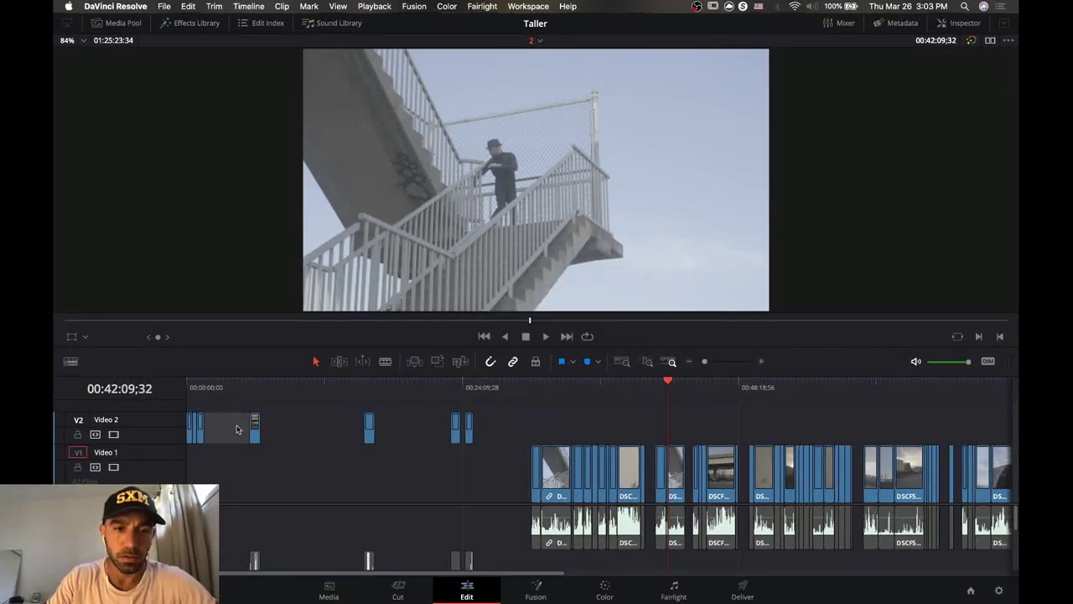
{"action": "key", "text": "BackSpace"}
{"action": "left_click", "coordinate": [247, 431]}
{"action": "key", "text": "BackSpace"}
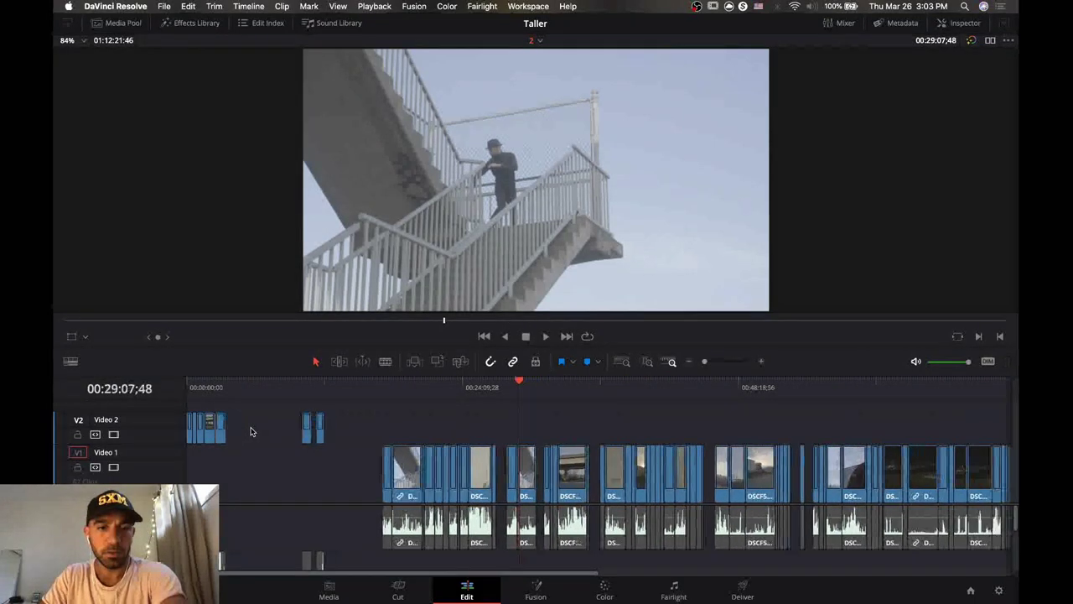
{"action": "left_click", "coordinate": [258, 432]}
{"action": "key", "text": "BackSpace"}
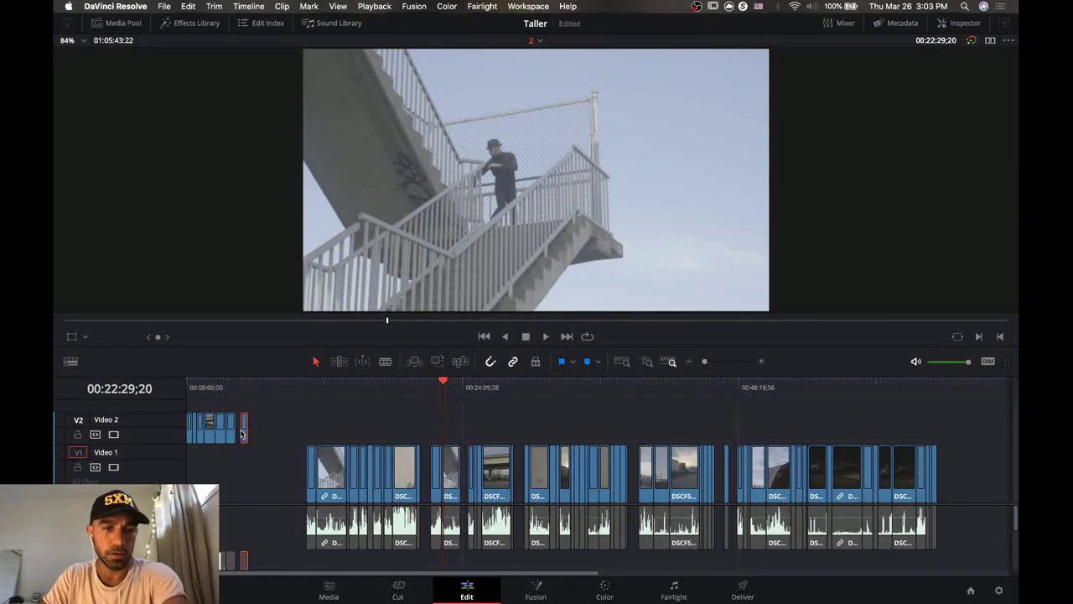
{"action": "key", "text": "BackSpace"}
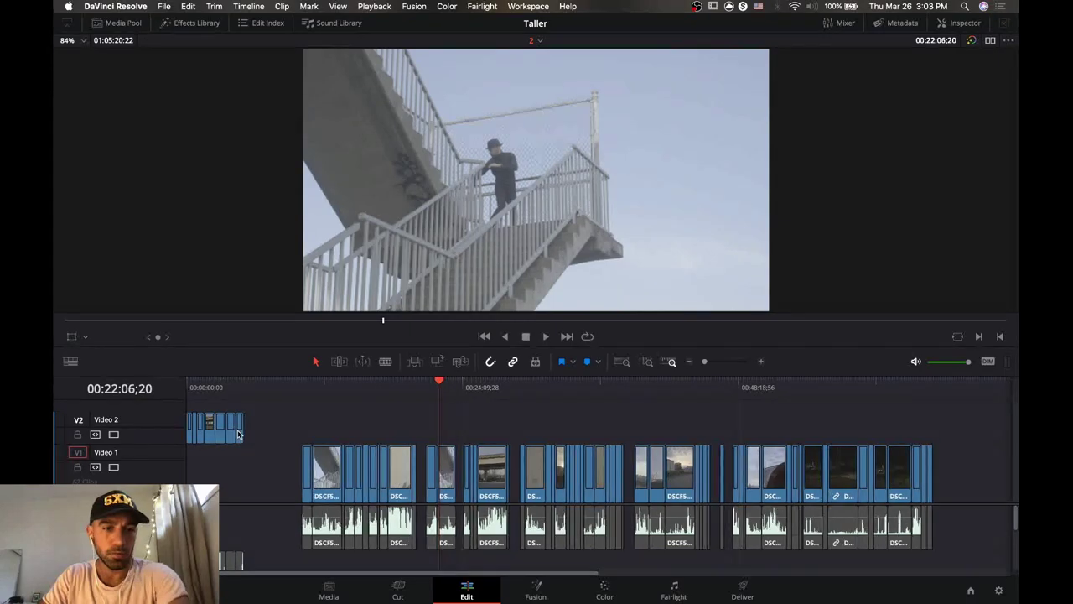
{"action": "left_click", "coordinate": [242, 394]}
{"action": "mouse_move", "coordinate": [242, 396]}
{"action": "left_mouse_down"}
{"action": "mouse_move", "coordinate": [190, 397]}
{"action": "mouse_move", "coordinate": [239, 400]}
{"action": "left_mouse_up"}
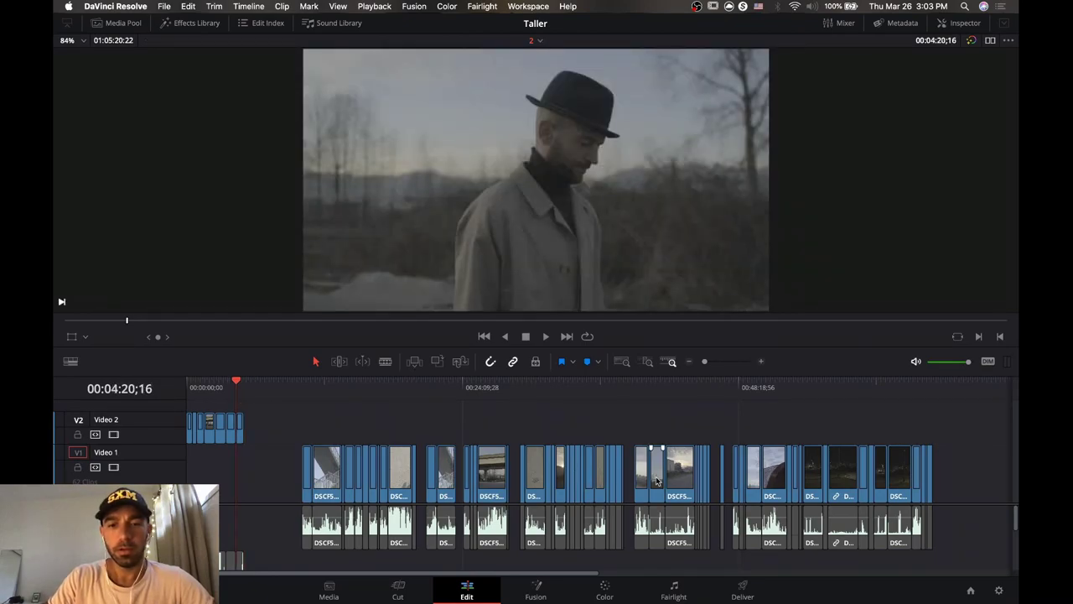
Open timeline 4 from the 03_TIMELINES bin and mute its Audio 1 track.
{"action": "left_click", "coordinate": [106, 24]}
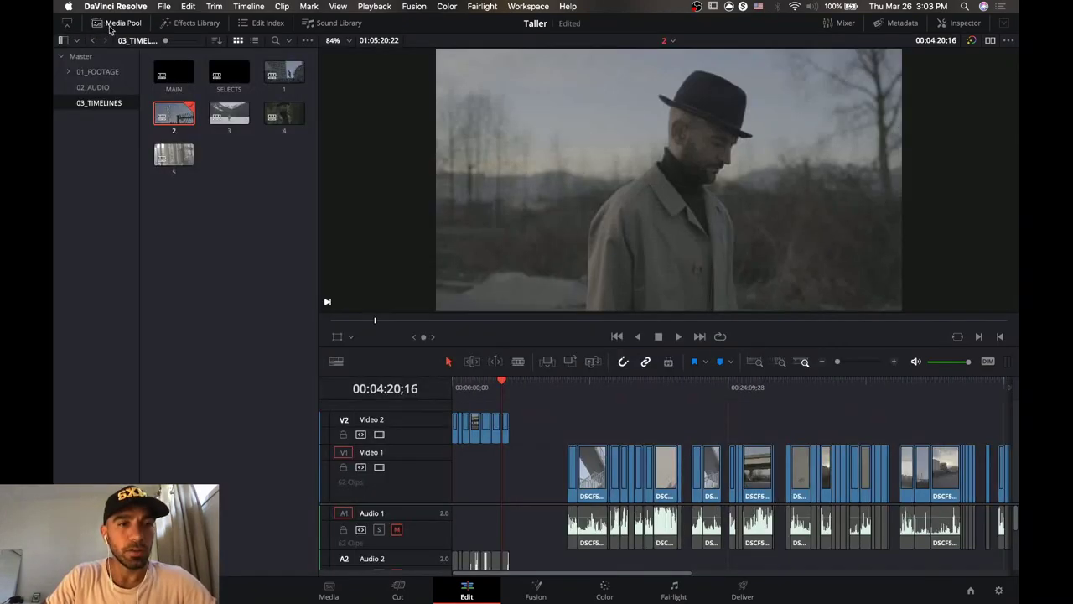
{"action": "left_click", "coordinate": [277, 107]}
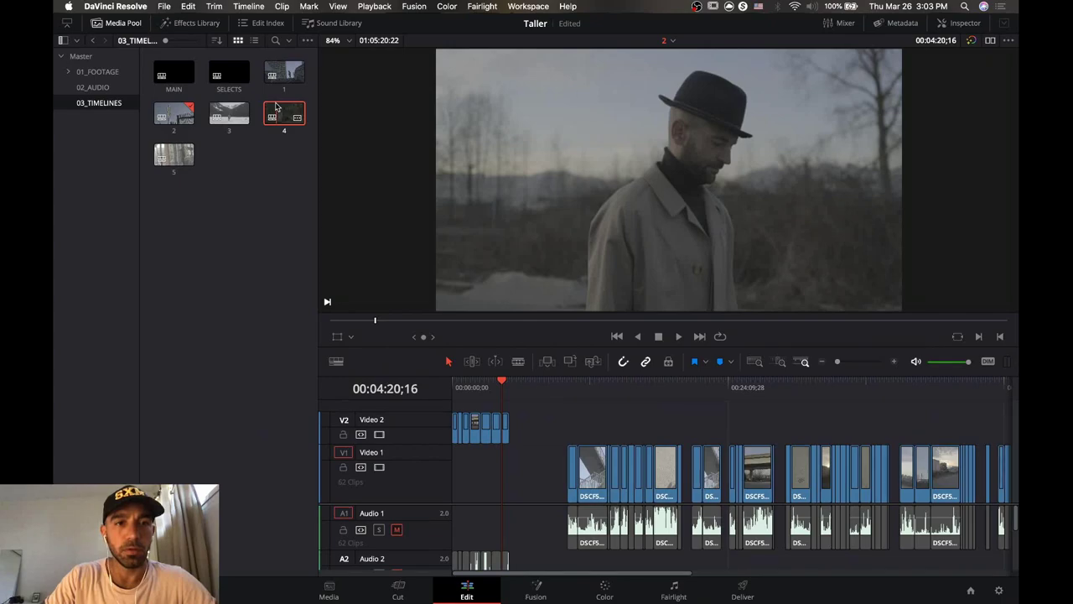
{"action": "double_click", "coordinate": [276, 107]}
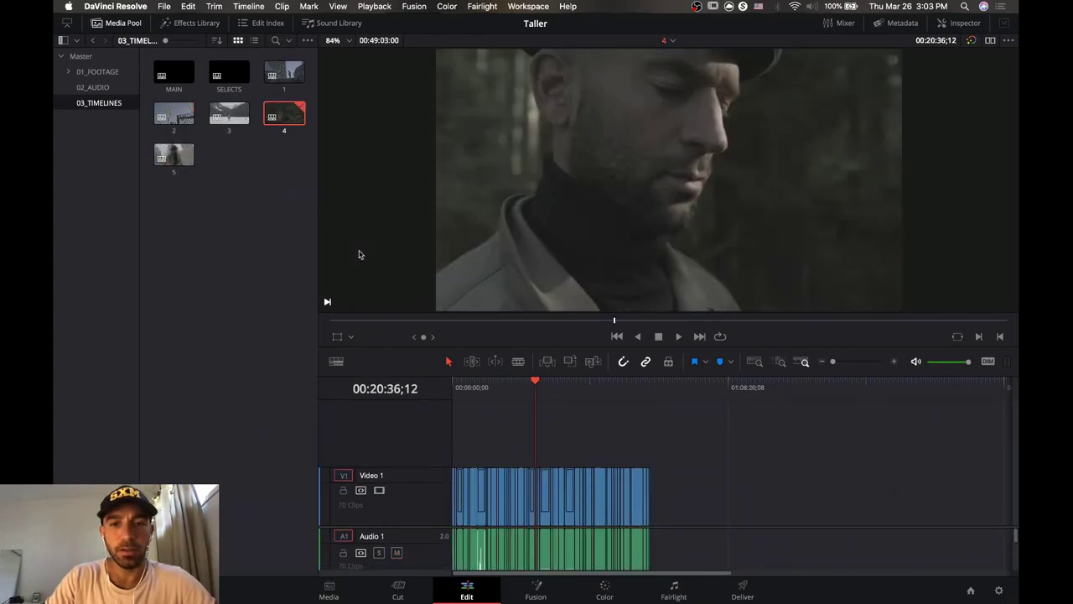
{"action": "left_click", "coordinate": [397, 553]}
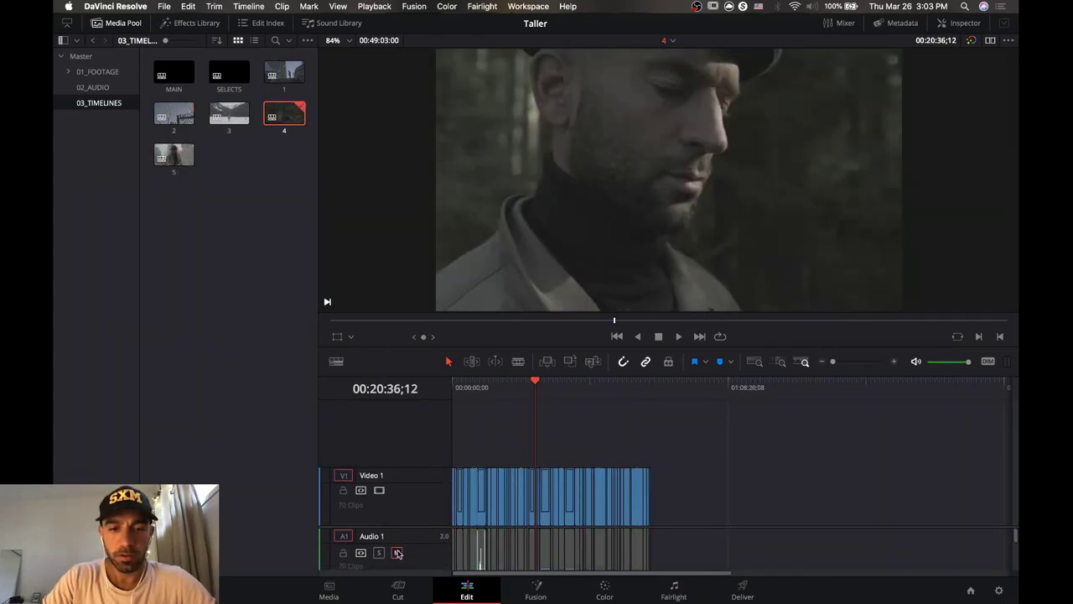
Create Video 2 and Audio 2 by moving DSCF5220.MOV off its tracks, mute Audio 2, and return the clip to Video 1.
{"action": "scroll", "coordinate": [401, 486], "scroll_direction": "down", "scroll_amount": 2}
{"action": "scroll", "coordinate": [401, 470], "scroll_direction": "down", "scroll_amount": 3}
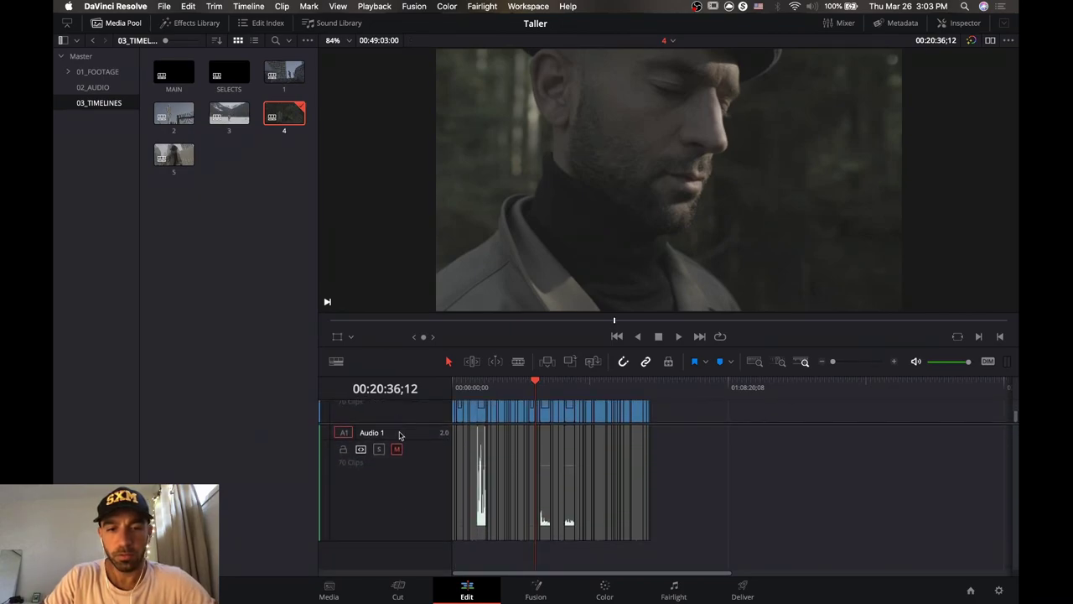
{"action": "scroll", "coordinate": [398, 439], "scroll_direction": "down", "scroll_amount": 2}
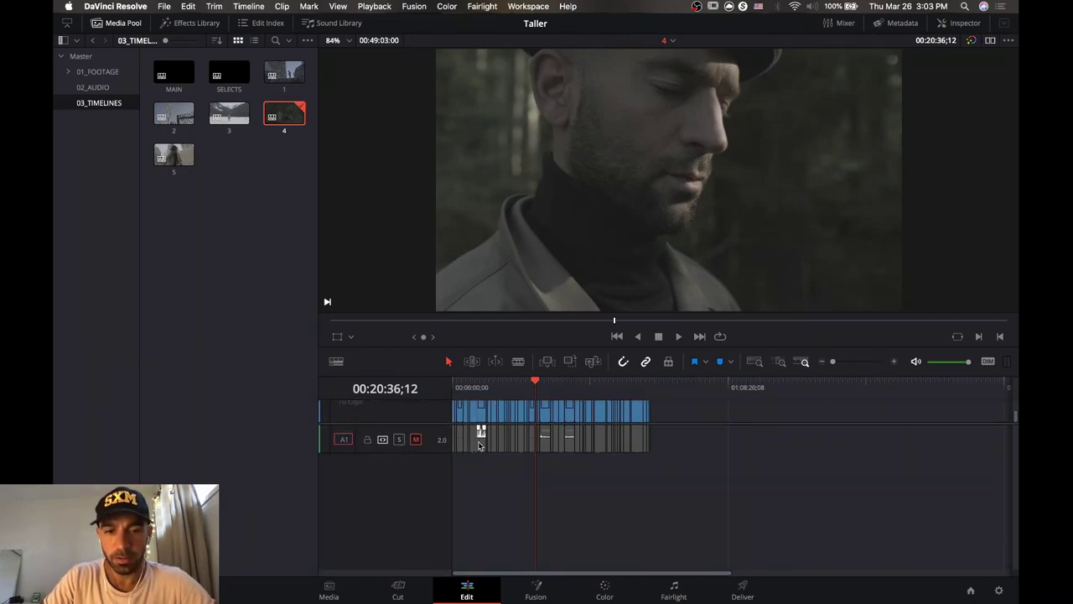
{"action": "left_click_drag", "start_coordinate": [480, 434], "coordinate": [484, 484]}
{"action": "left_click", "coordinate": [397, 477]}
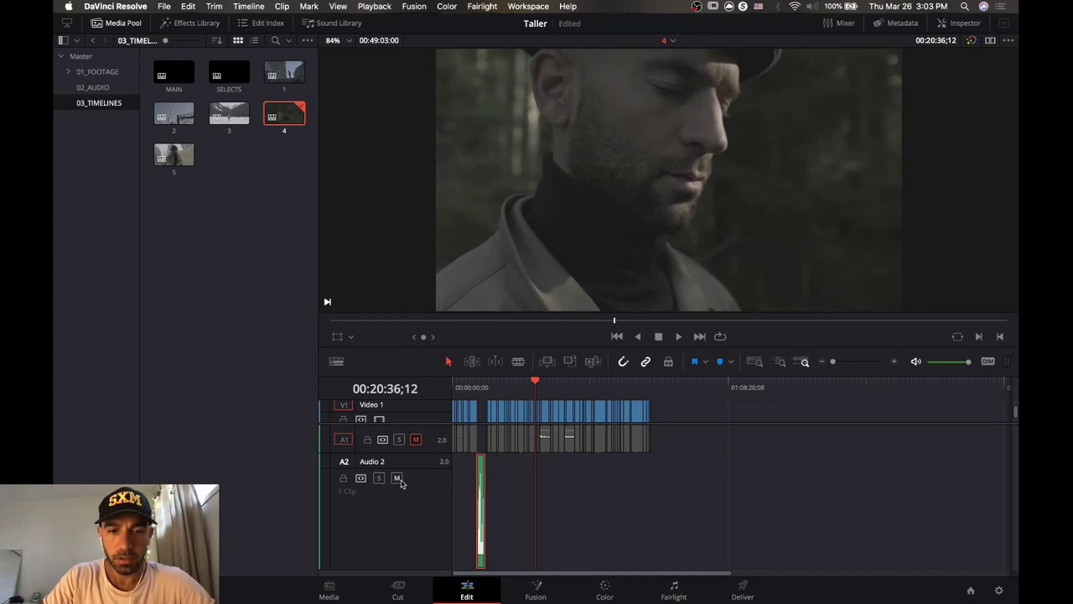
{"action": "left_click_drag", "start_coordinate": [420, 422], "coordinate": [421, 508]}
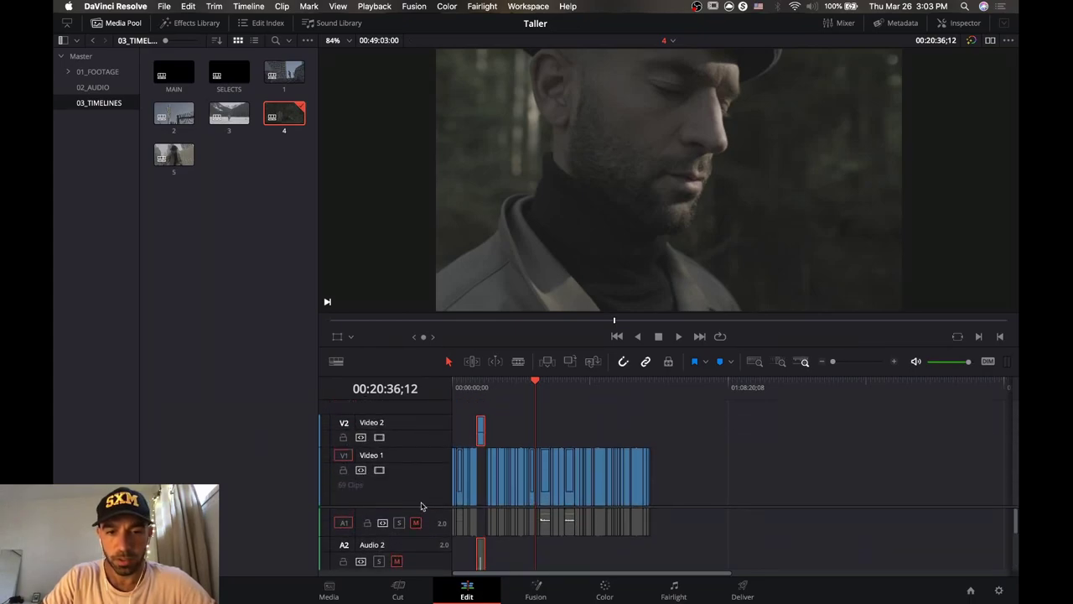
{"action": "left_click_drag", "start_coordinate": [481, 443], "coordinate": [481, 457]}
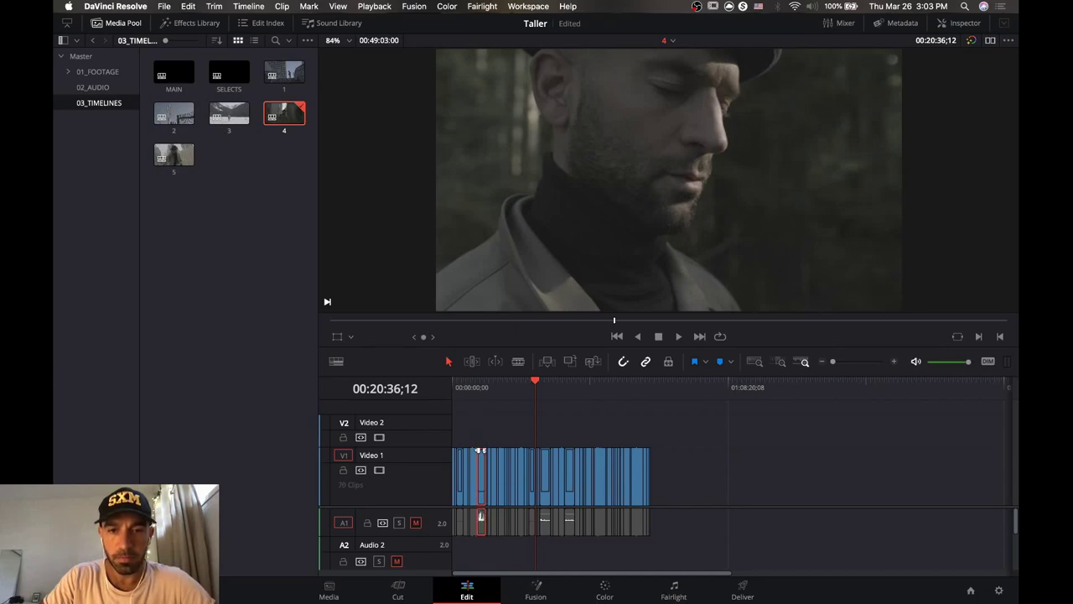
Hide the media pool, review the low-angle alley footage in timeline 4, and move DSCF5220.MOV up to Video 2.
{"action": "left_click", "coordinate": [98, 23]}
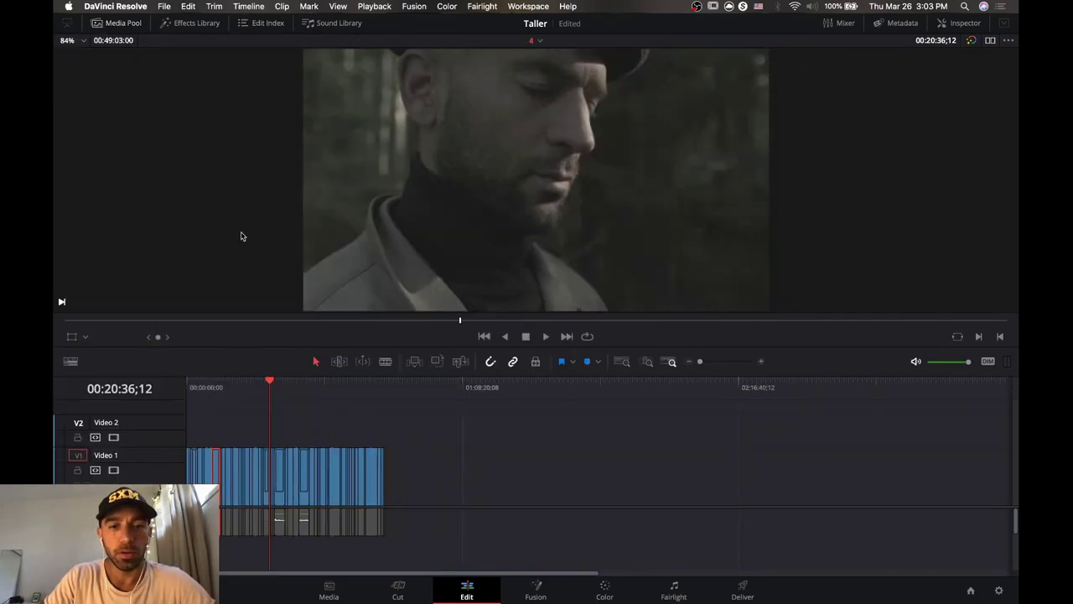
{"action": "mouse_move", "coordinate": [715, 363]}
{"action": "left_mouse_down"}
{"action": "mouse_move", "coordinate": [695, 362]}
{"action": "mouse_move", "coordinate": [704, 366]}
{"action": "left_mouse_up"}
{"action": "left_click_drag", "start_coordinate": [609, 395], "coordinate": [270, 395]}
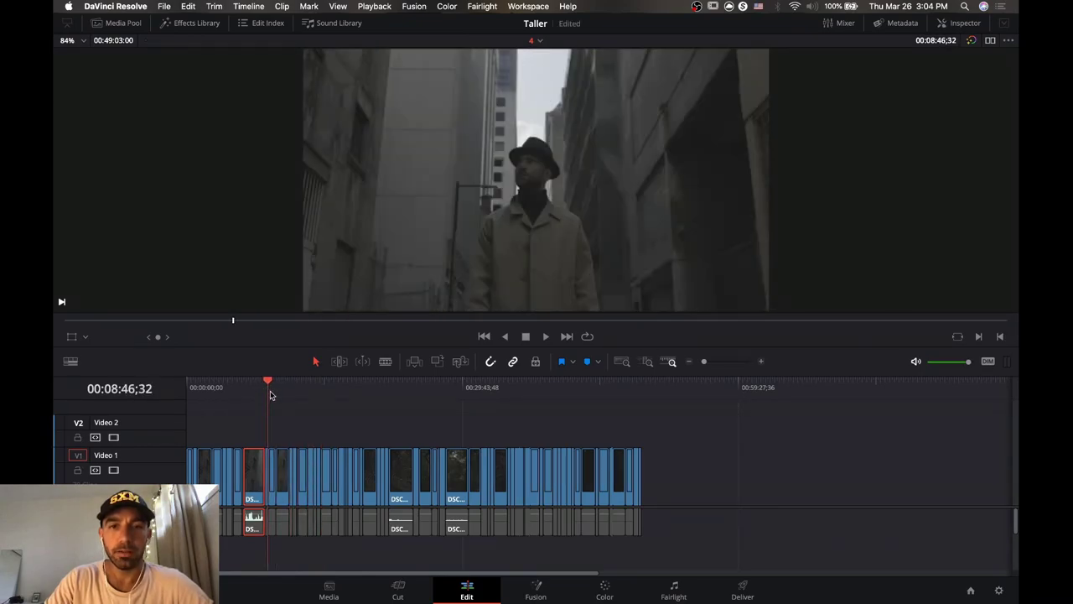
{"action": "left_click", "coordinate": [719, 363]}
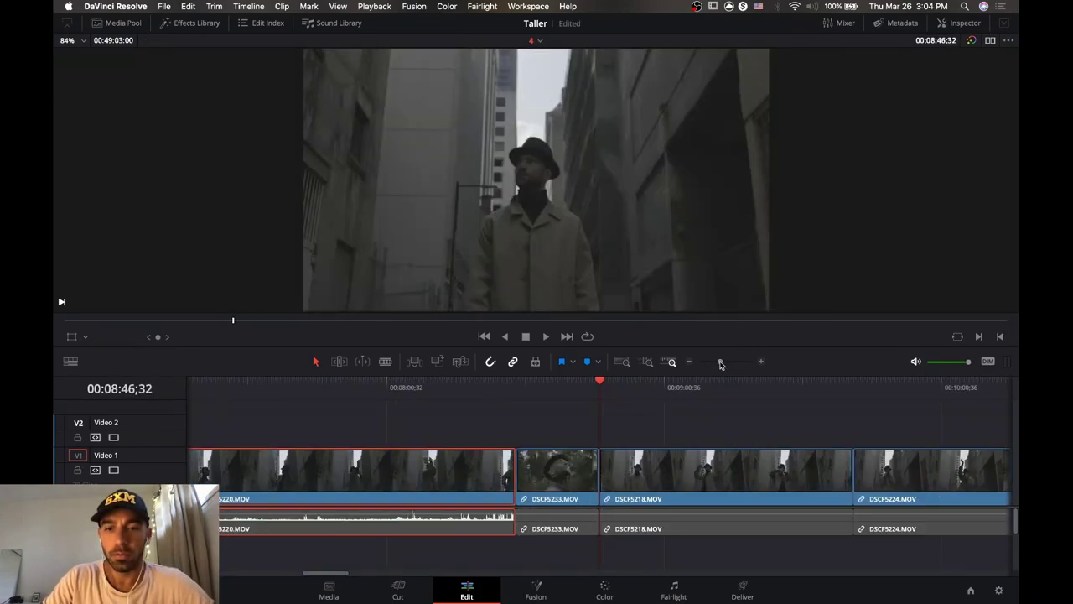
{"action": "left_click_drag", "start_coordinate": [719, 362], "coordinate": [495, 421]}
{"action": "left_click", "coordinate": [725, 405]}
{"action": "scroll", "coordinate": [495, 422], "scroll_direction": "left", "scroll_amount": 10}
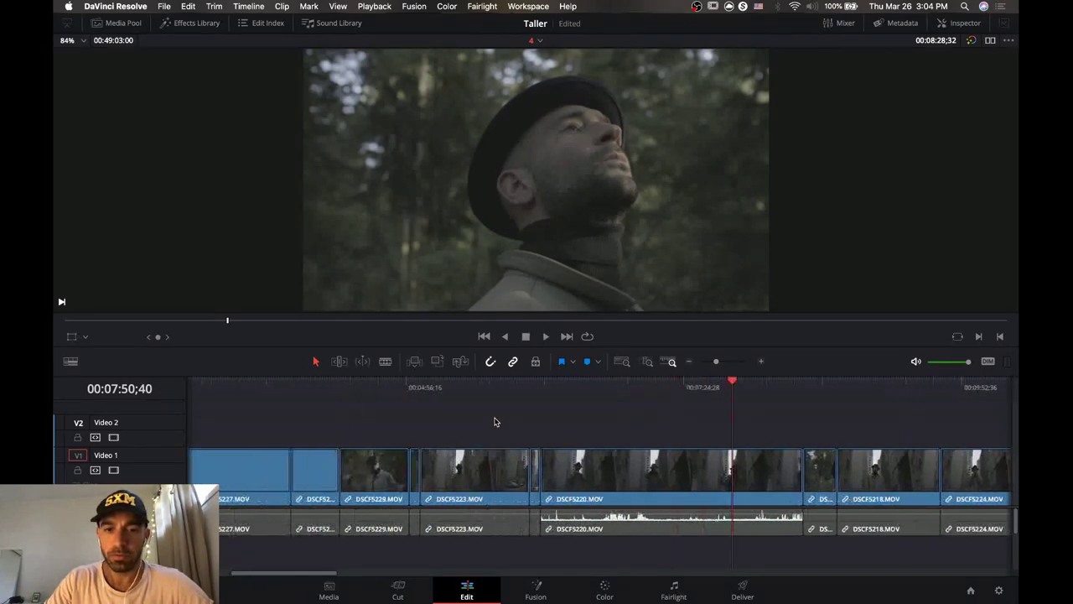
{"action": "left_click", "coordinate": [712, 388]}
{"action": "left_click_drag", "start_coordinate": [740, 454], "coordinate": [738, 437]}
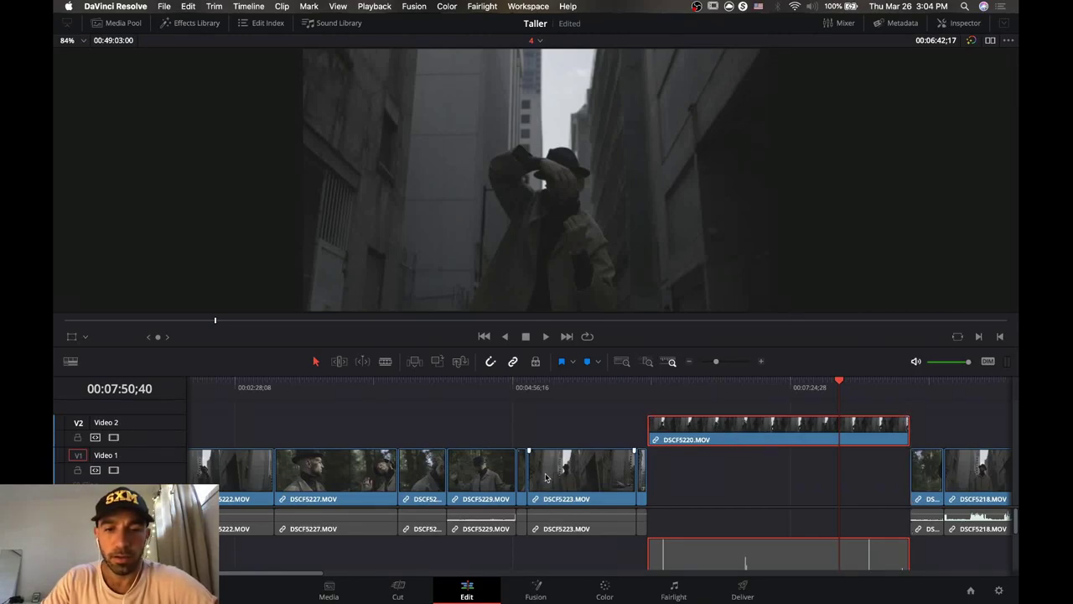
{"action": "scroll", "coordinate": [436, 495], "scroll_direction": "left", "scroll_amount": 7}
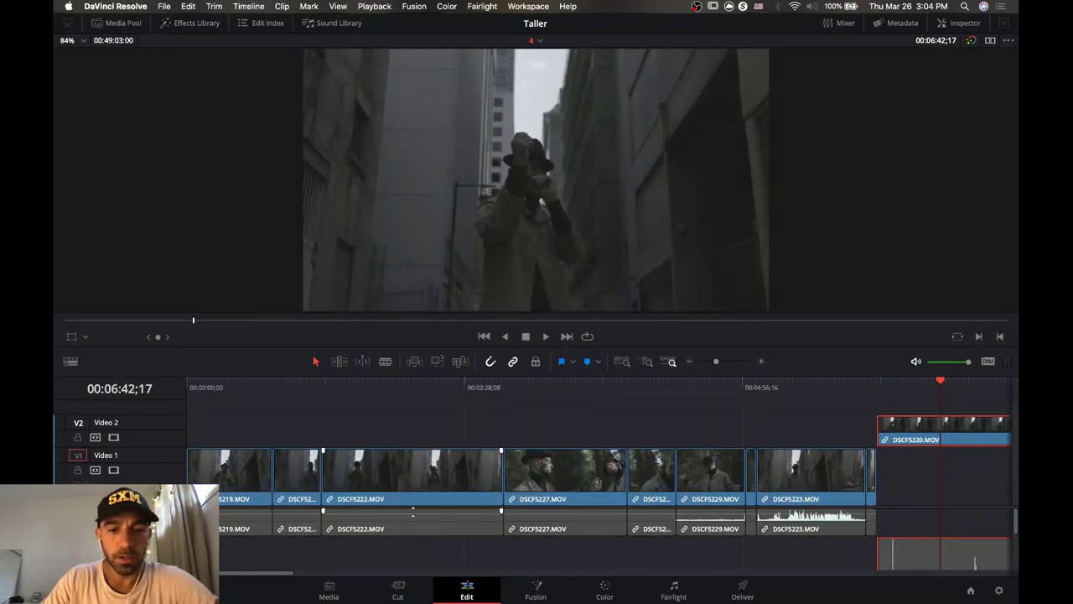
{"action": "left_click_drag", "start_coordinate": [712, 363], "coordinate": [705, 363]}
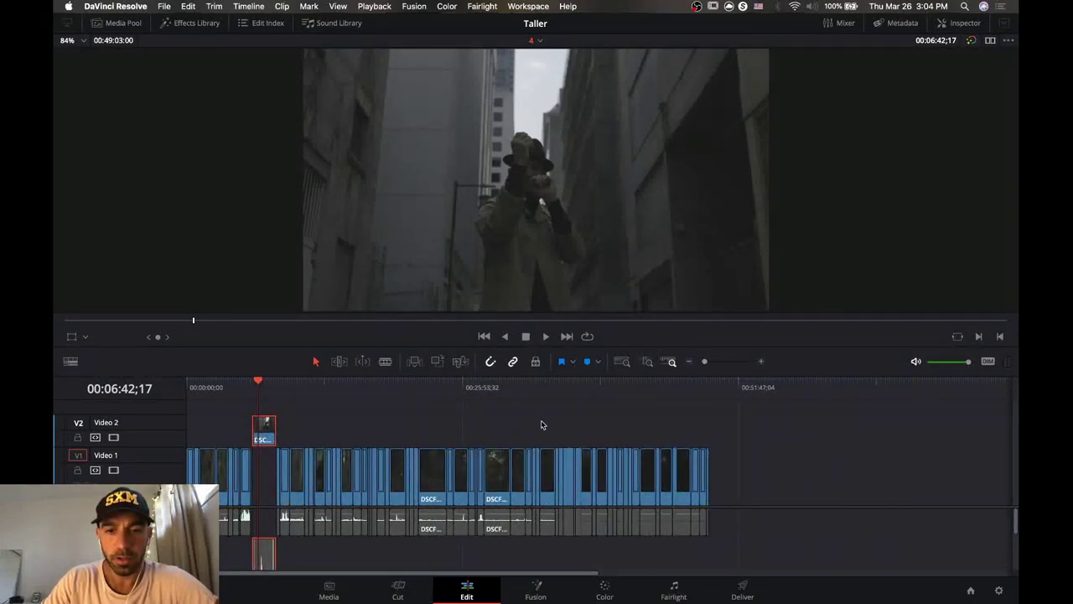
Shift the Video 1 clips later in timeline 4 and close the gap before the chosen alley clip on Video 2.
{"action": "left_click_drag", "start_coordinate": [592, 387], "coordinate": [506, 399]}
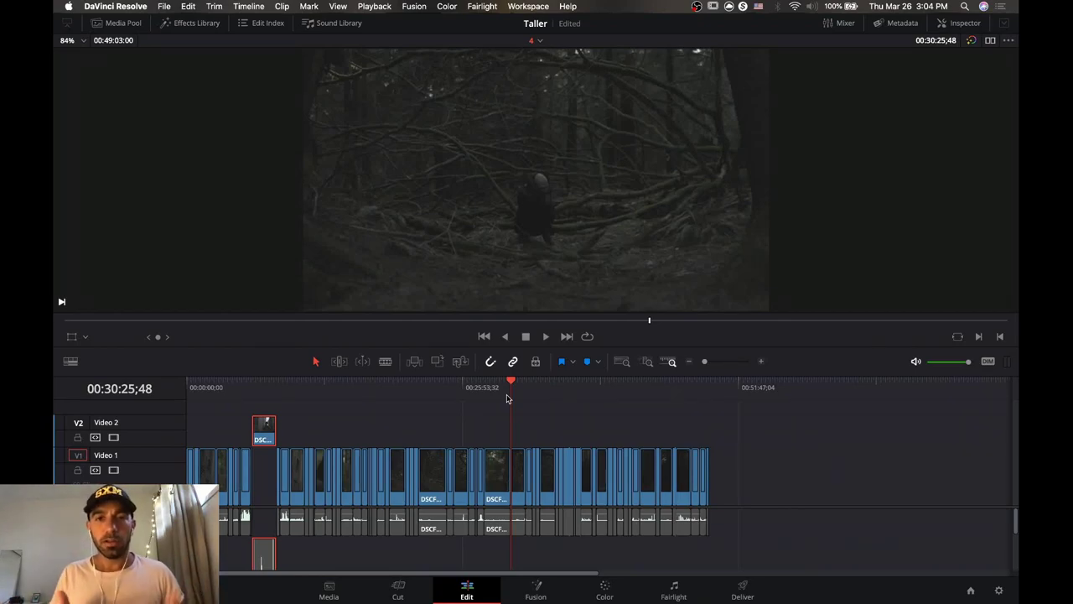
{"action": "left_click_drag", "start_coordinate": [501, 387], "coordinate": [433, 395]}
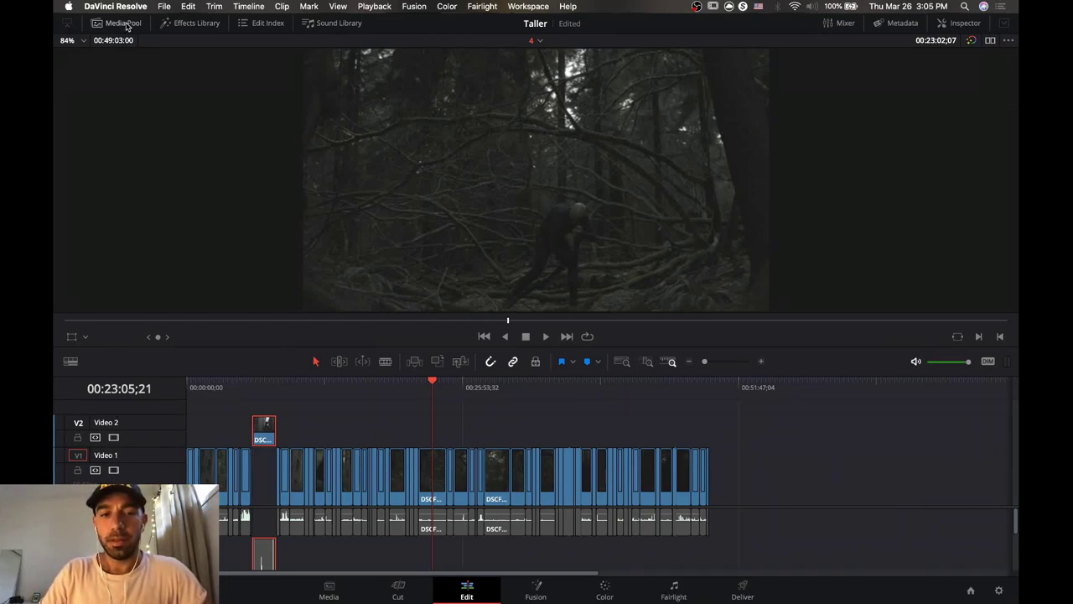
{"action": "left_click_drag", "start_coordinate": [730, 469], "coordinate": [332, 476]}
{"action": "left_click", "coordinate": [299, 447]}
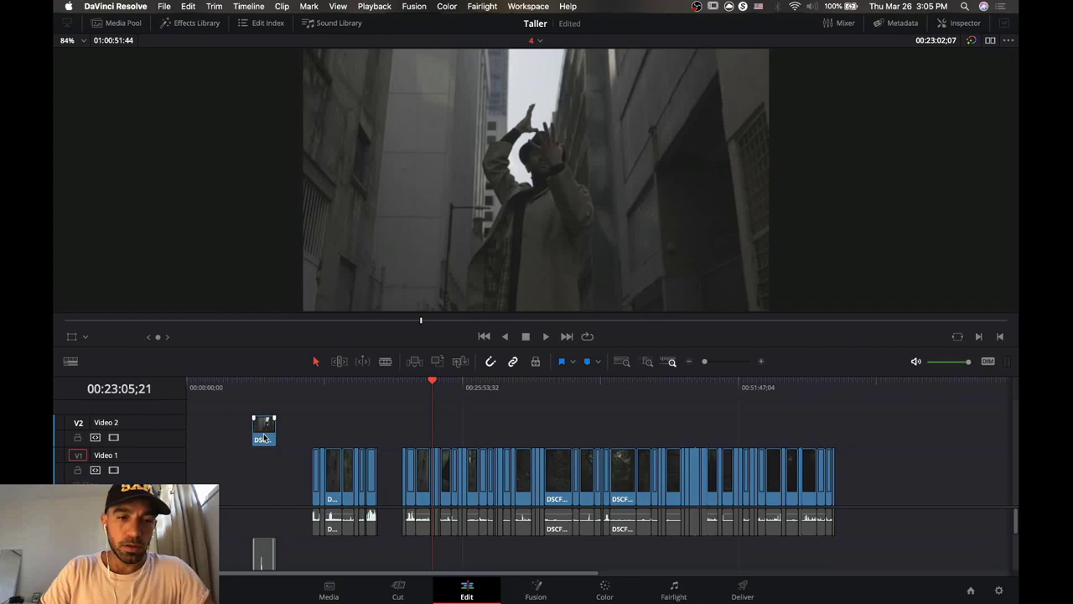
{"action": "left_click", "coordinate": [233, 434]}
{"action": "key", "text": "BackSpace"}
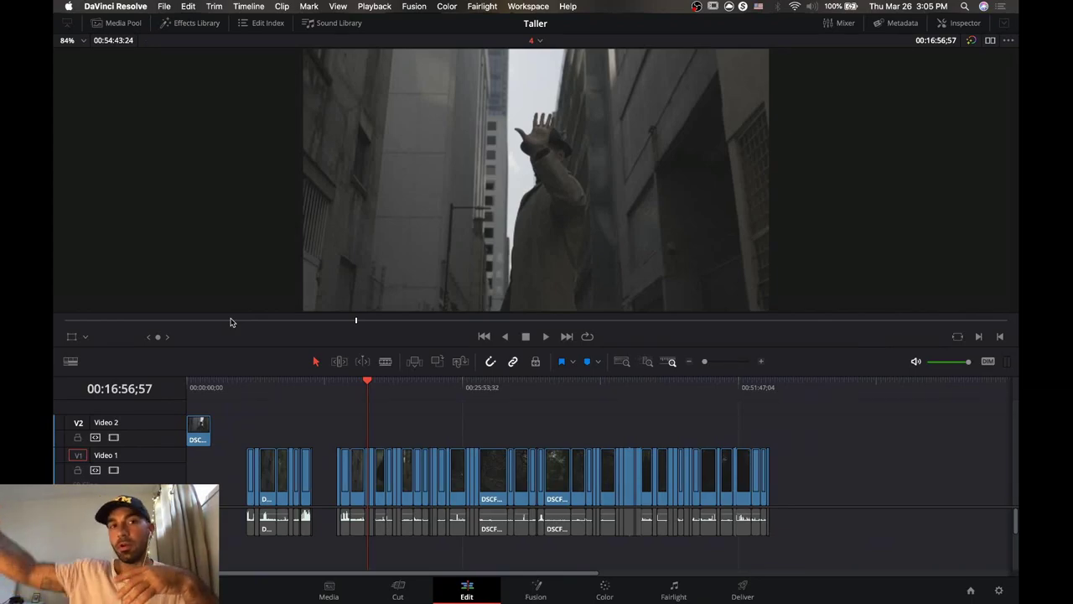
Open timeline 1 from the 03_TIMELINES bin, review its underpass and skyscraper footage, and hide the media pool.
{"action": "left_click", "coordinate": [132, 26]}
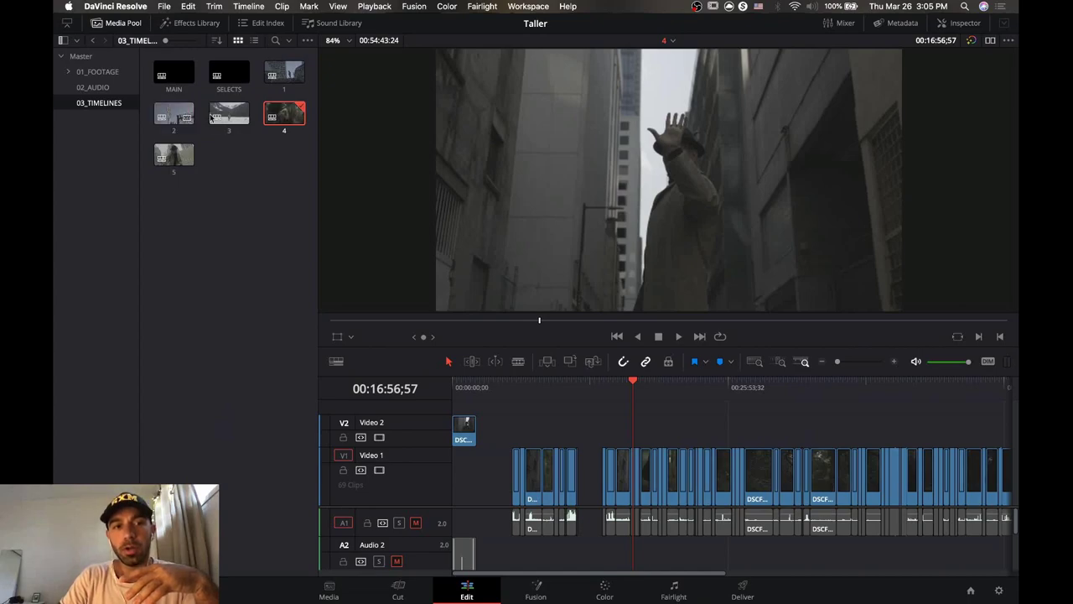
{"action": "left_click", "coordinate": [281, 77]}
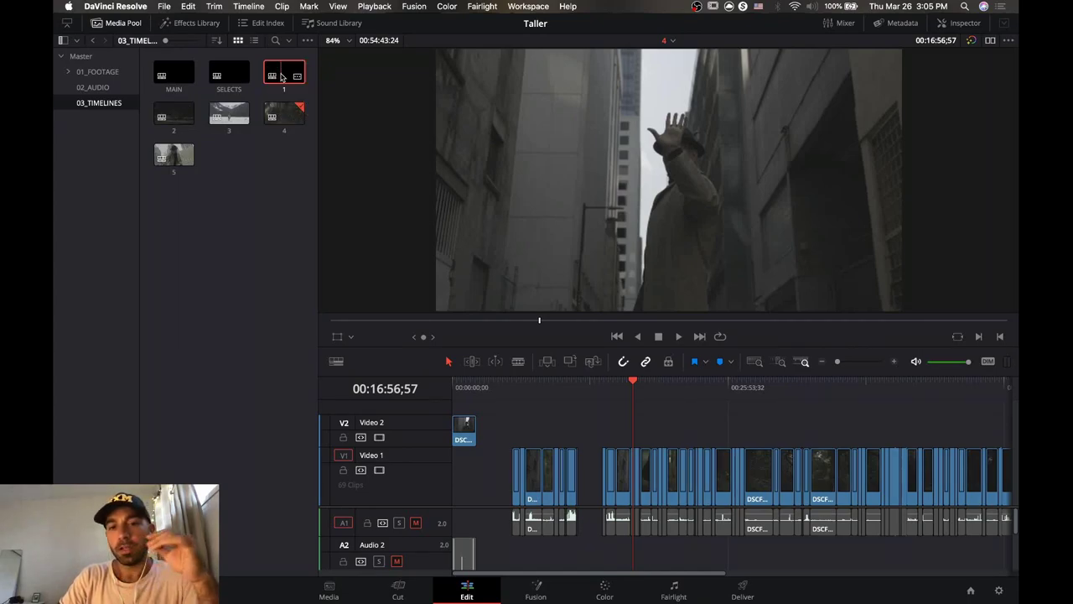
{"action": "double_click", "coordinate": [282, 77]}
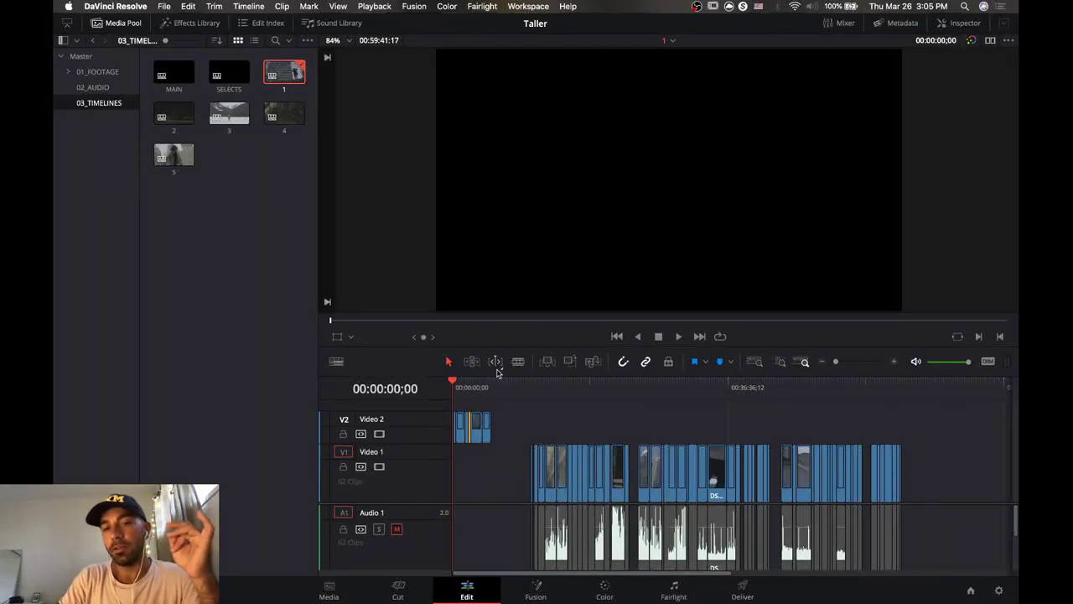
{"action": "left_click_drag", "start_coordinate": [495, 386], "coordinate": [561, 414]}
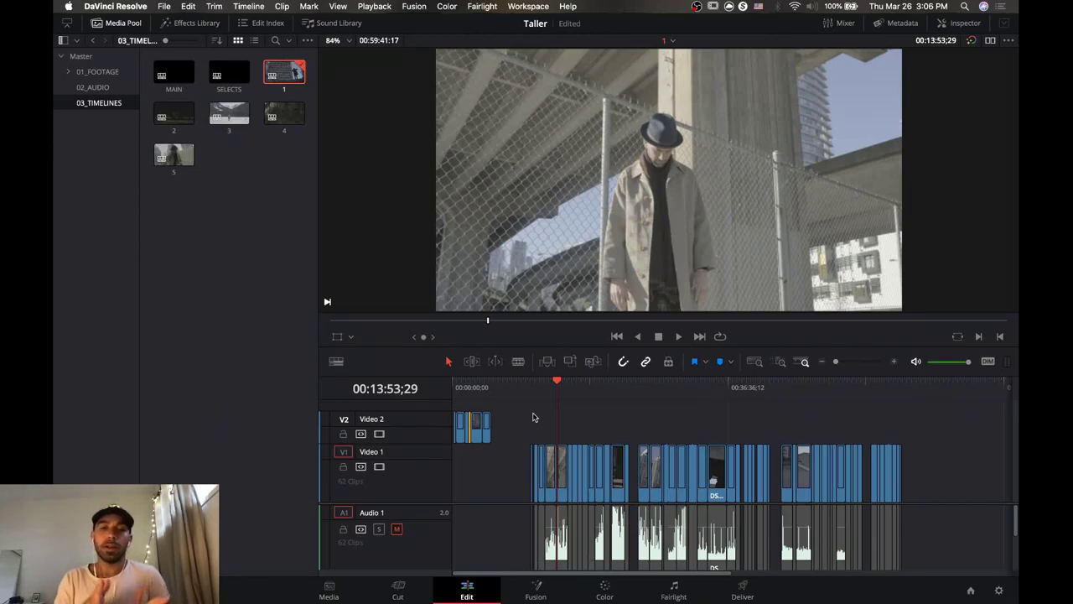
{"action": "left_click_drag", "start_coordinate": [612, 398], "coordinate": [650, 391]}
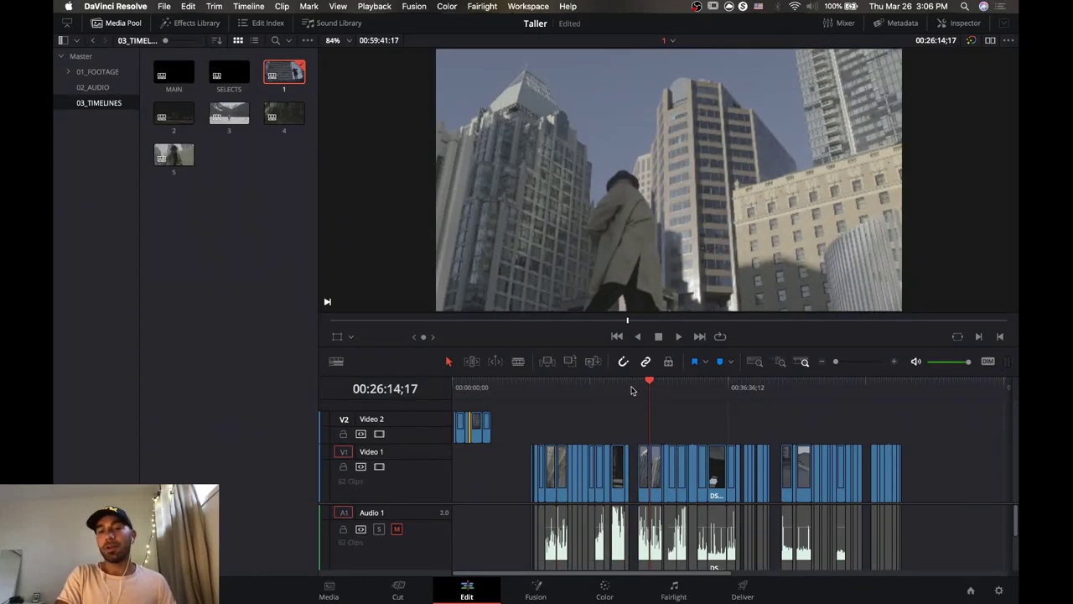
{"action": "left_click", "coordinate": [626, 391]}
{"action": "left_click", "coordinate": [684, 393]}
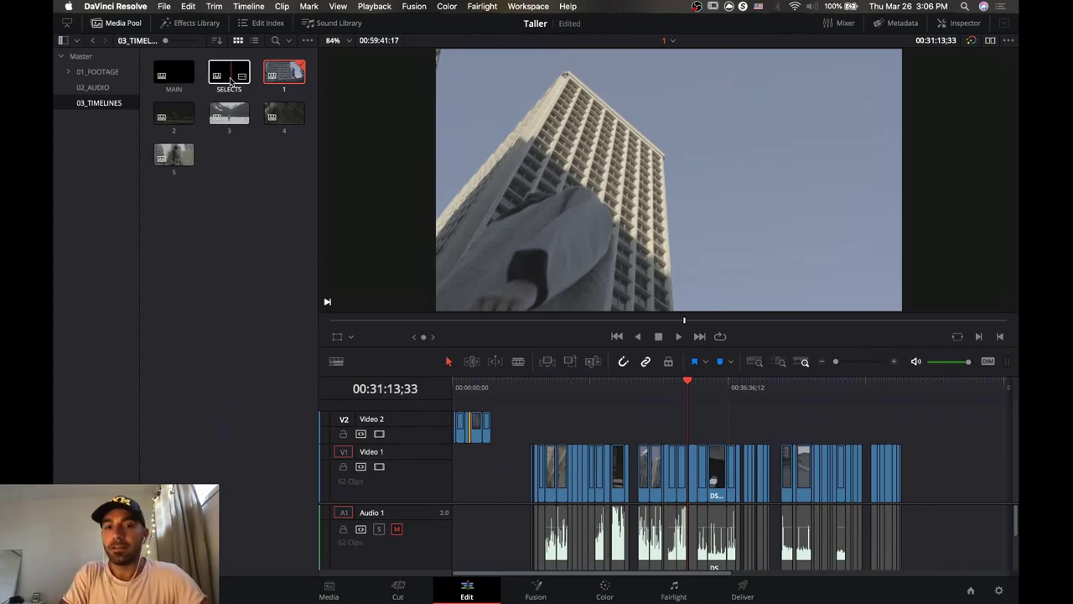
{"action": "left_click", "coordinate": [123, 26]}
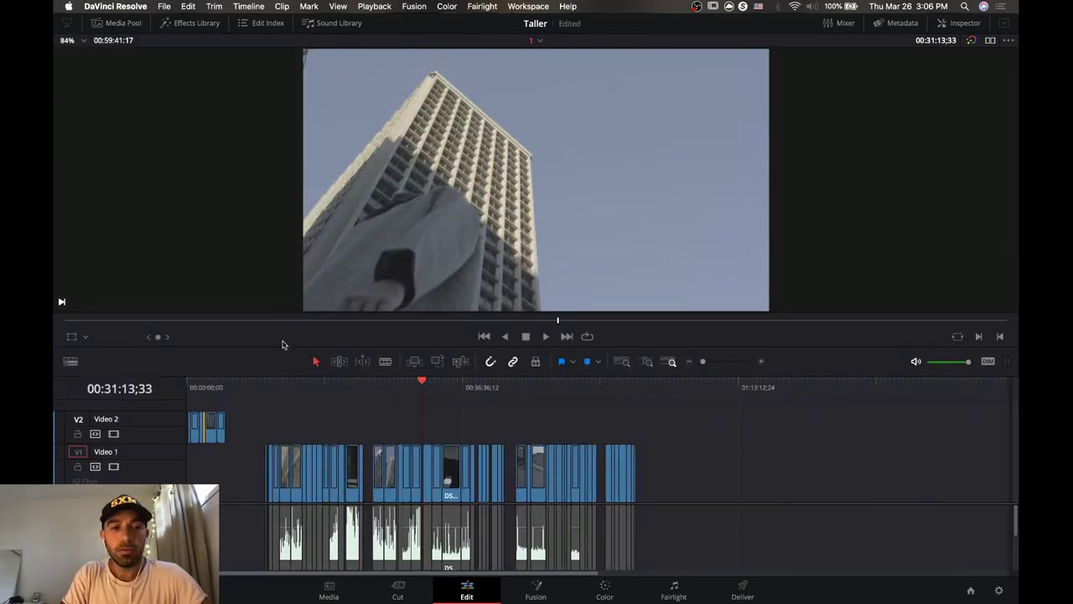
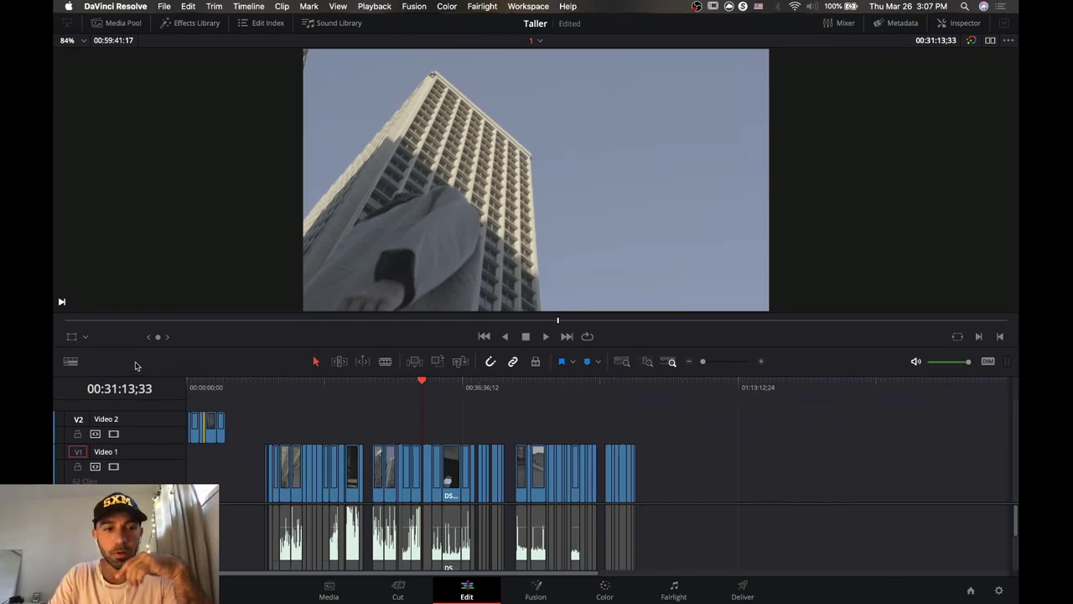
Turn on stacked timelines, load SELECTS, and add a second timeline pane beneath it with a taller timeline area.
{"action": "left_click", "coordinate": [70, 362]}
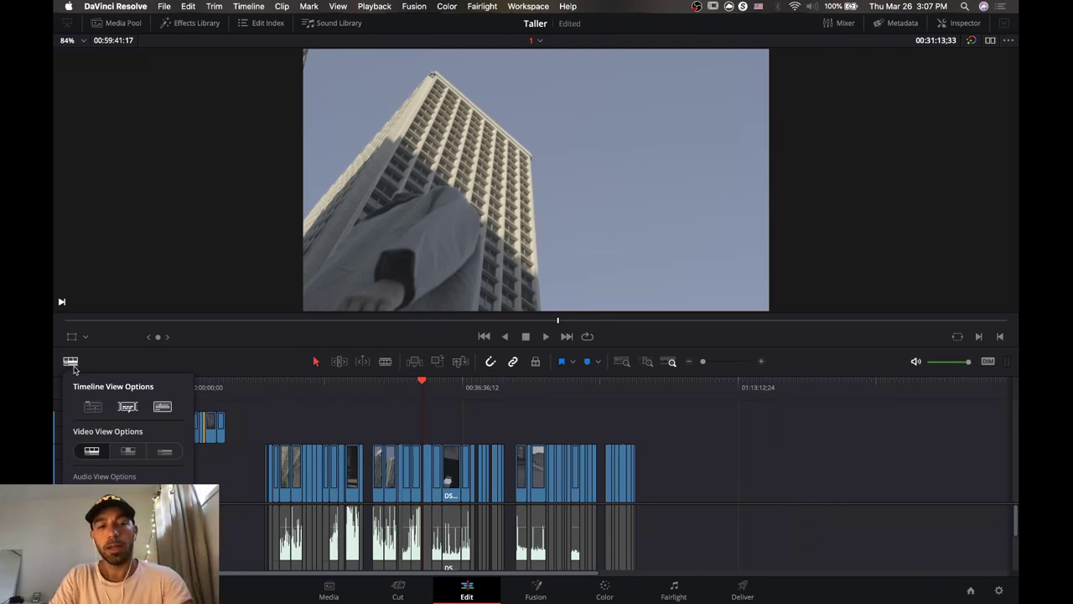
{"action": "left_click", "coordinate": [93, 407]}
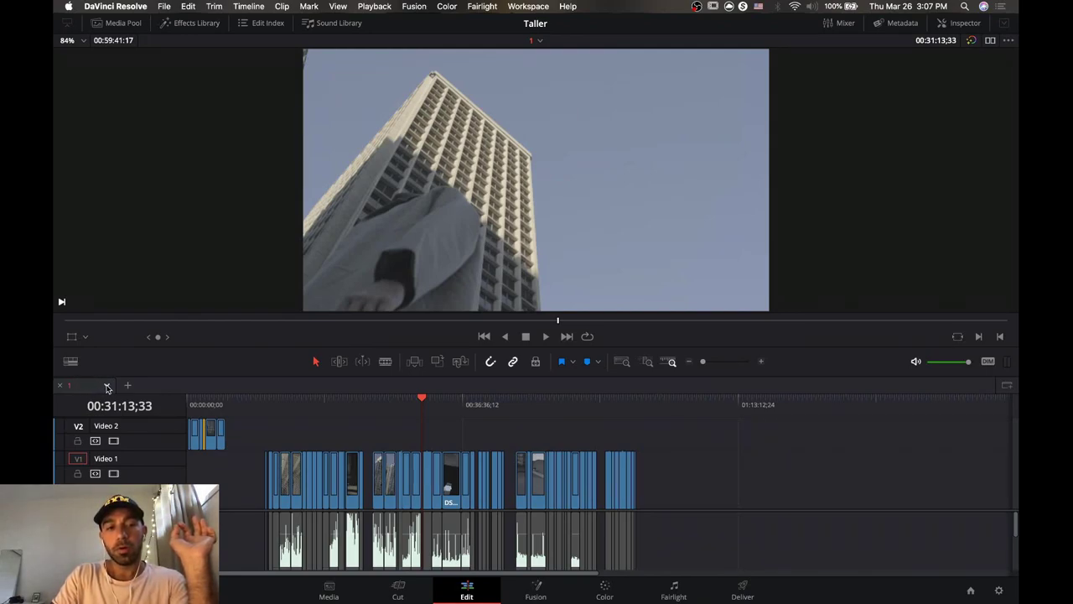
{"action": "left_click", "coordinate": [106, 386]}
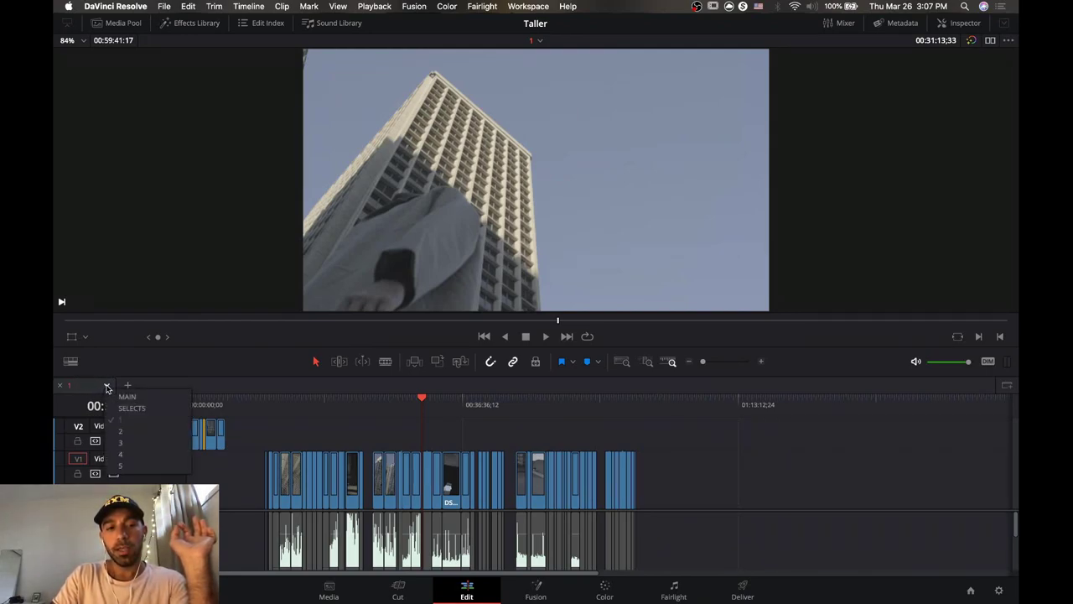
{"action": "left_click", "coordinate": [131, 434]}
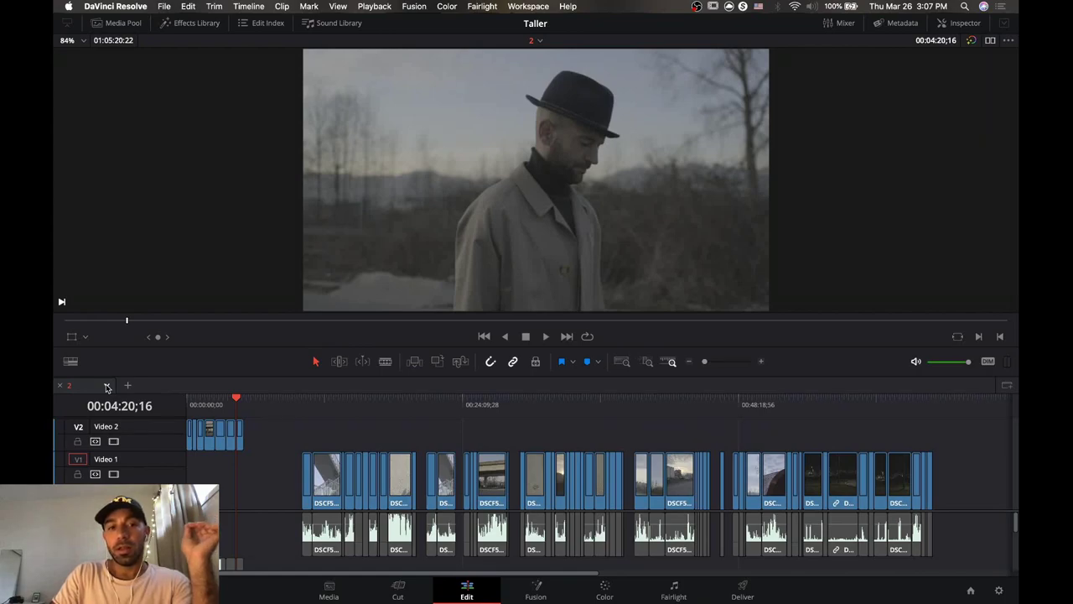
{"action": "left_click", "coordinate": [107, 387]}
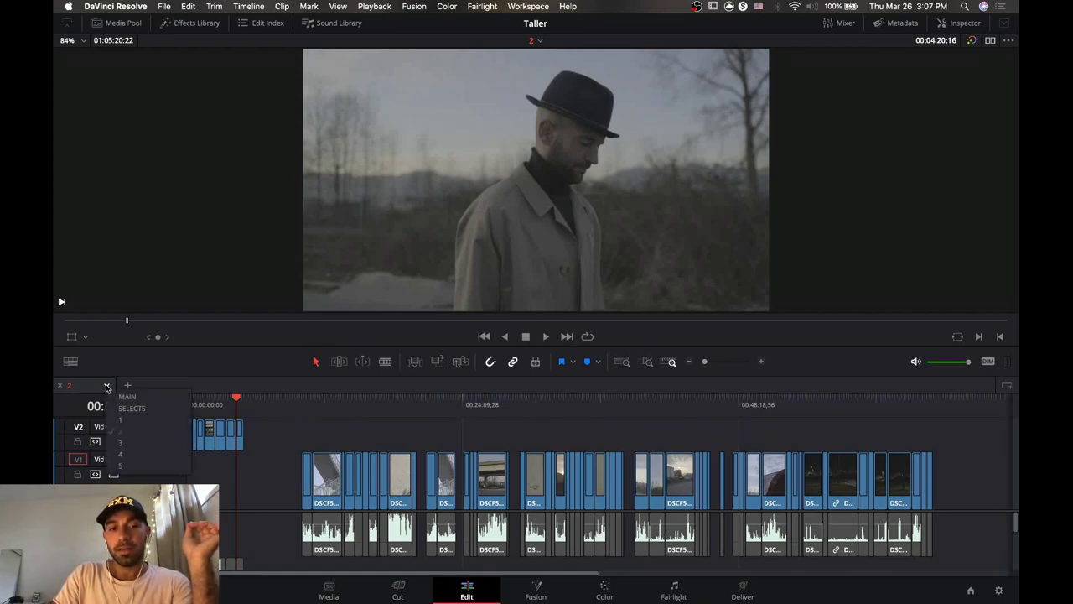
{"action": "left_click", "coordinate": [127, 408]}
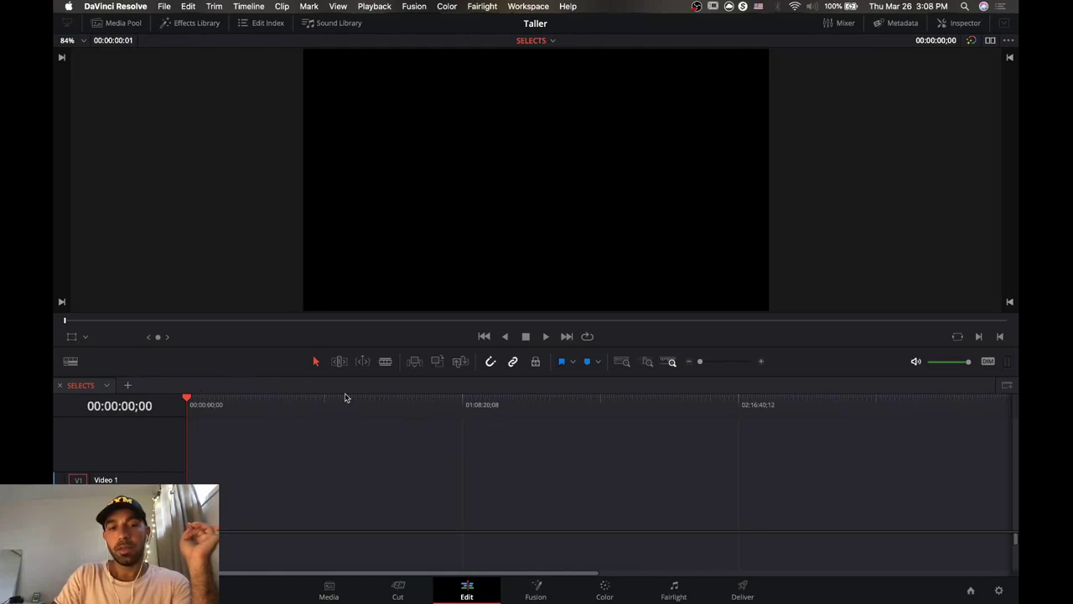
{"action": "left_click", "coordinate": [1007, 386]}
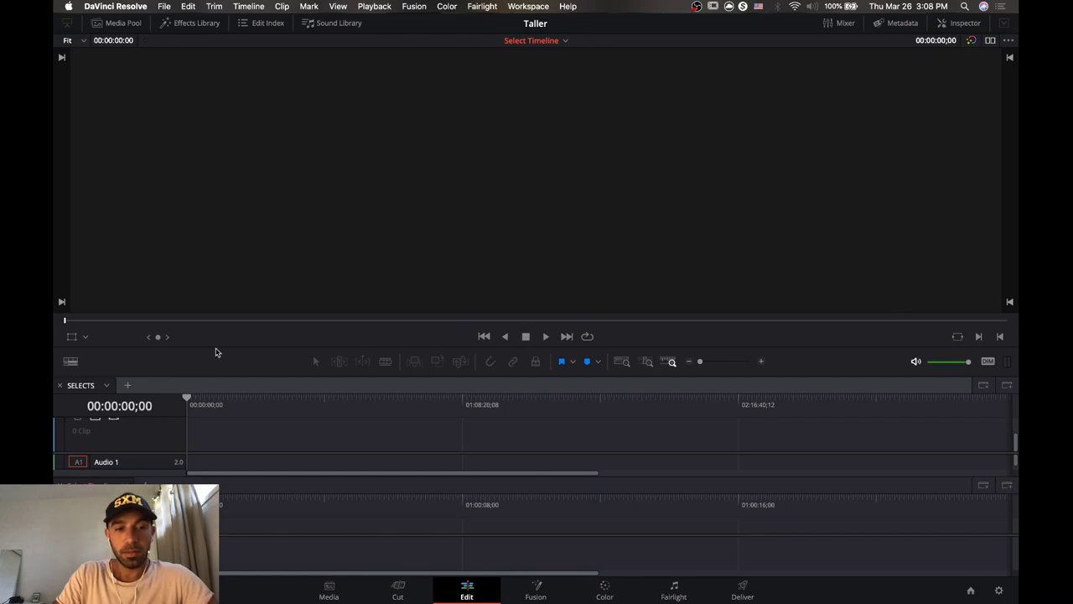
{"action": "left_click_drag", "start_coordinate": [215, 346], "coordinate": [215, 246]}
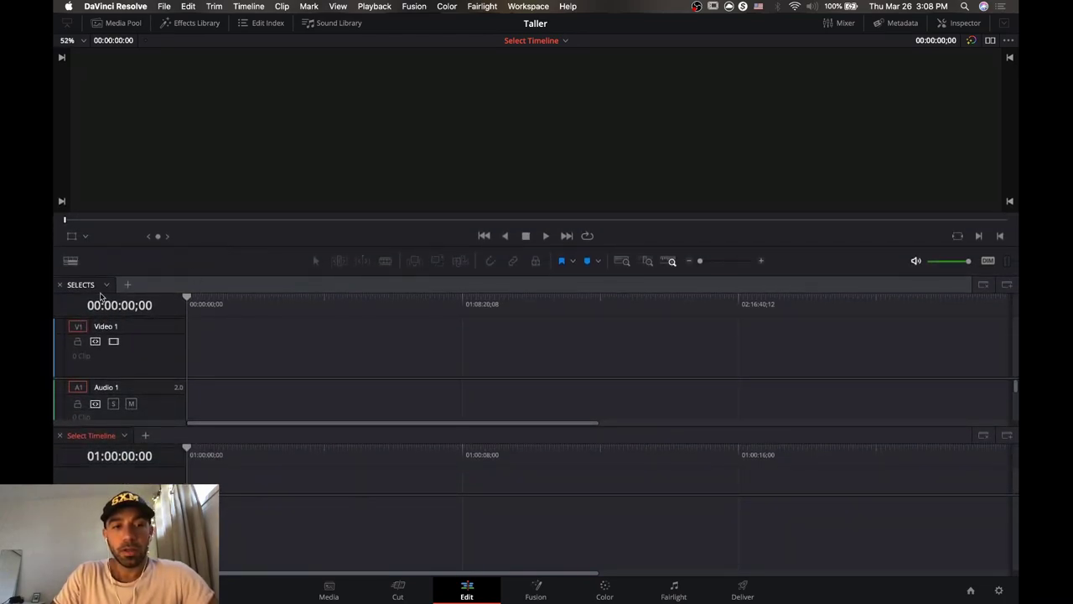
Load timeline 1 in the lower pane, copy its Video 2 clips to the start of SELECTS, and mute Audio 1 in SELECTS.
{"action": "left_click", "coordinate": [123, 436]}
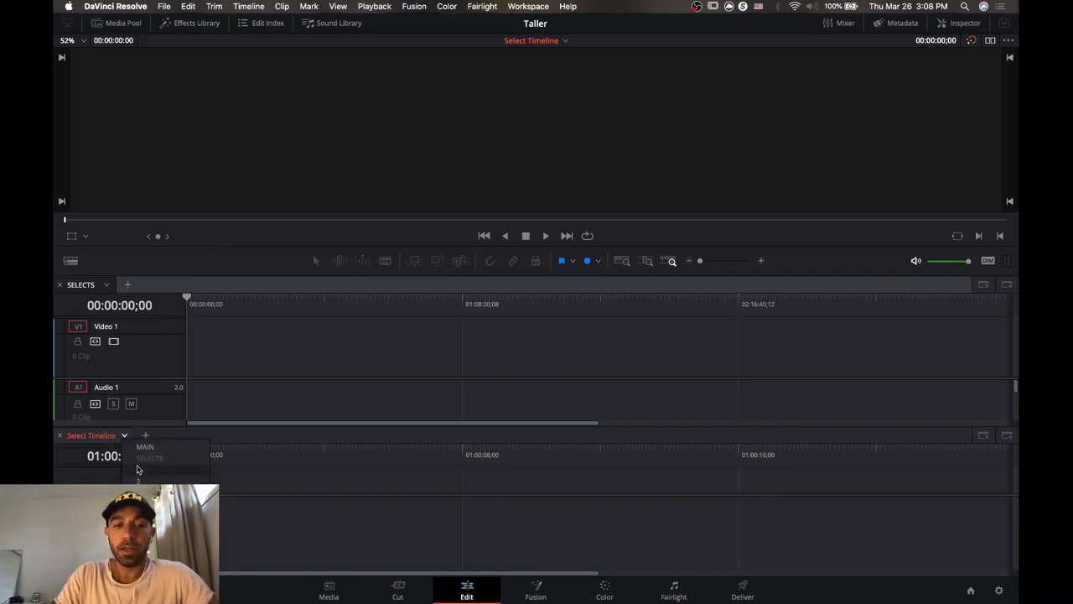
{"action": "left_click", "coordinate": [139, 471]}
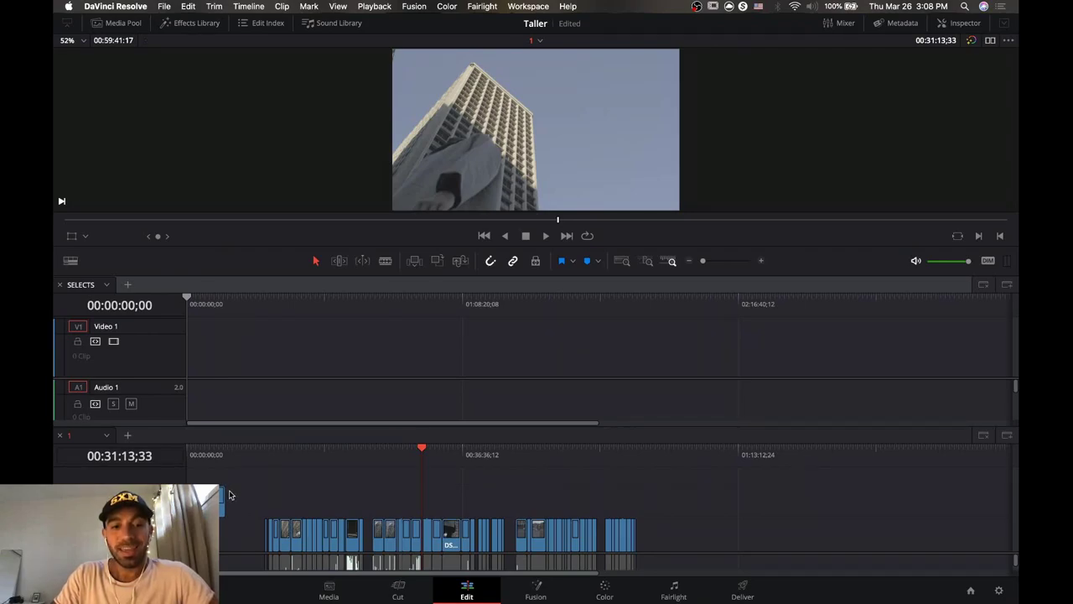
{"action": "mouse_move", "coordinate": [239, 492]}
{"action": "left_mouse_down"}
{"action": "mouse_move", "coordinate": [216, 515]}
{"action": "mouse_move", "coordinate": [191, 366]}
{"action": "left_mouse_up"}
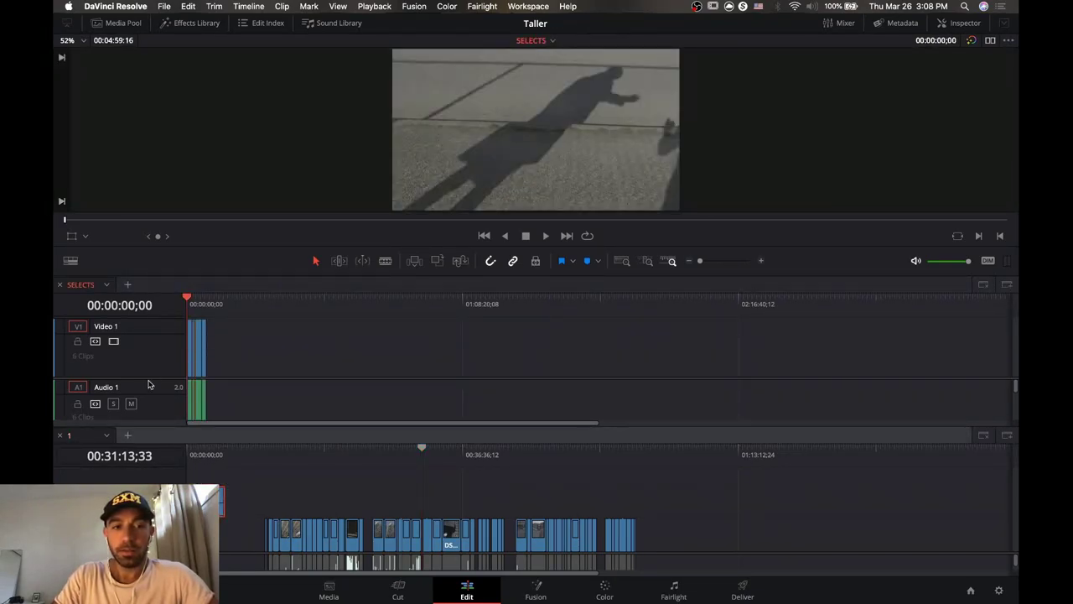
{"action": "left_click", "coordinate": [132, 404]}
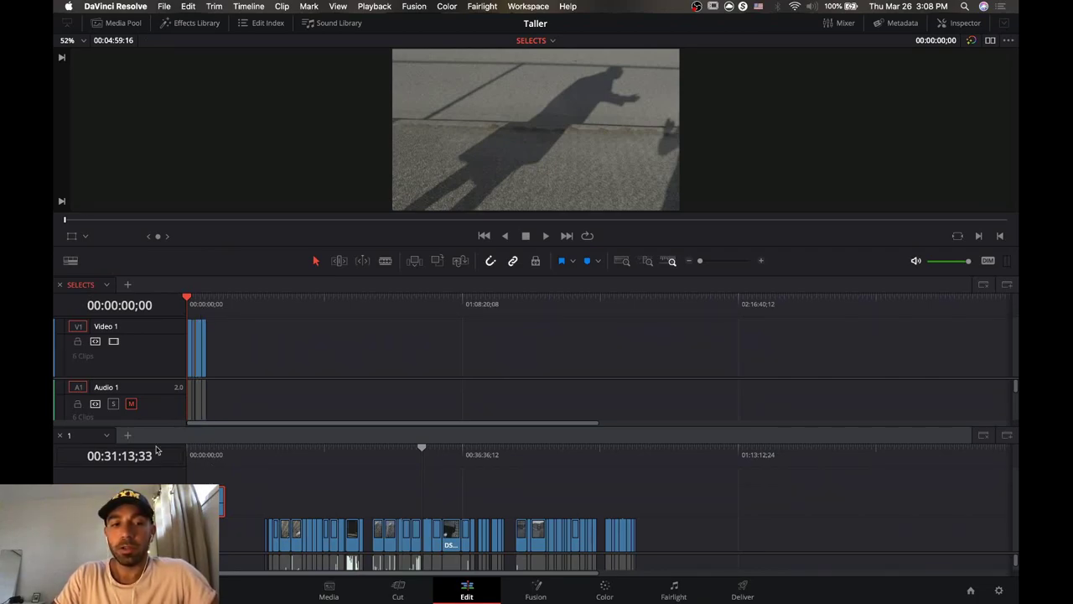
Load timeline 2 in the lower pane and copy its Video 2 clips into SELECTS after the first group, leaving a gap.
{"action": "left_click", "coordinate": [106, 435]}
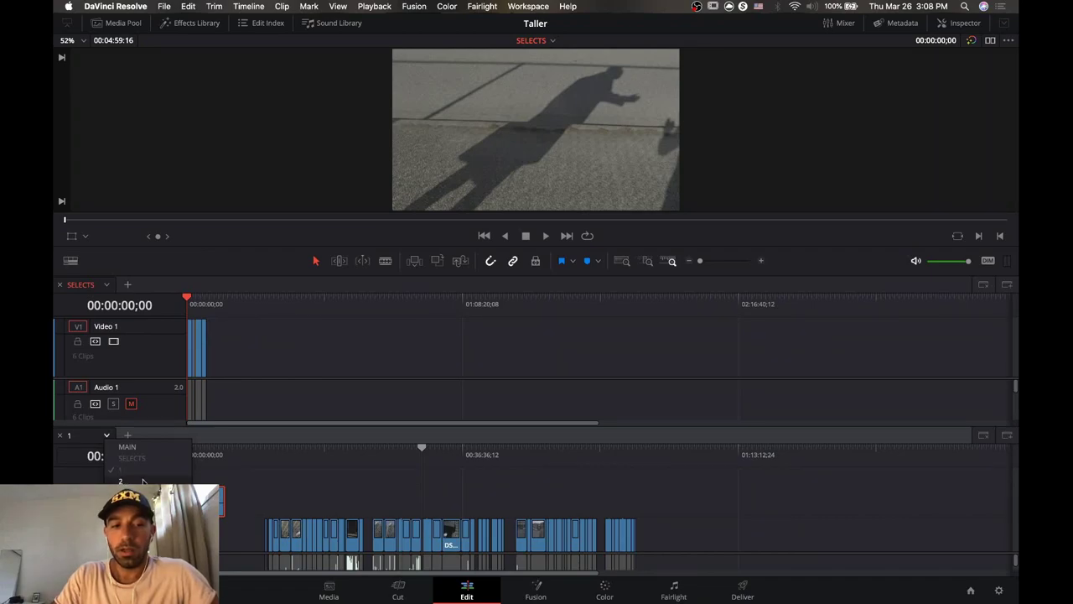
{"action": "left_click", "coordinate": [179, 482]}
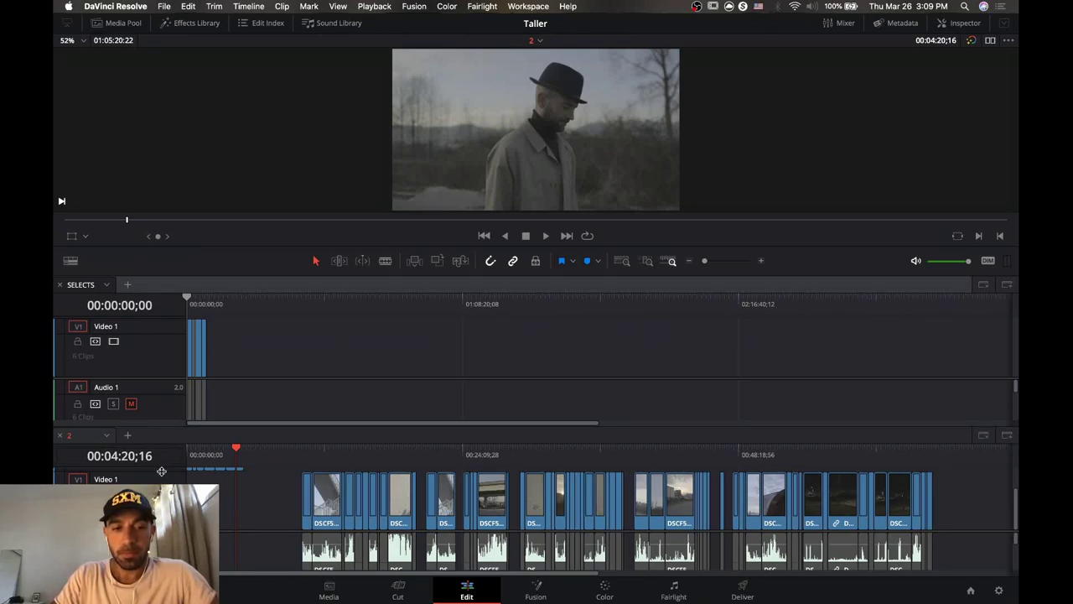
{"action": "left_click_drag", "start_coordinate": [161, 471], "coordinate": [161, 499]}
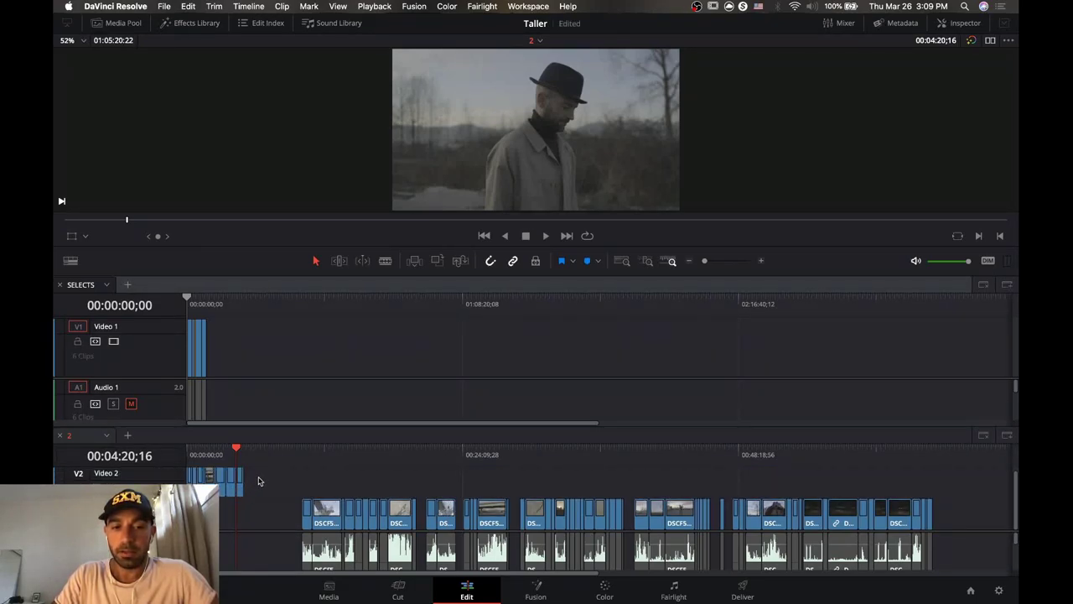
{"action": "left_click_drag", "start_coordinate": [260, 468], "coordinate": [227, 366]}
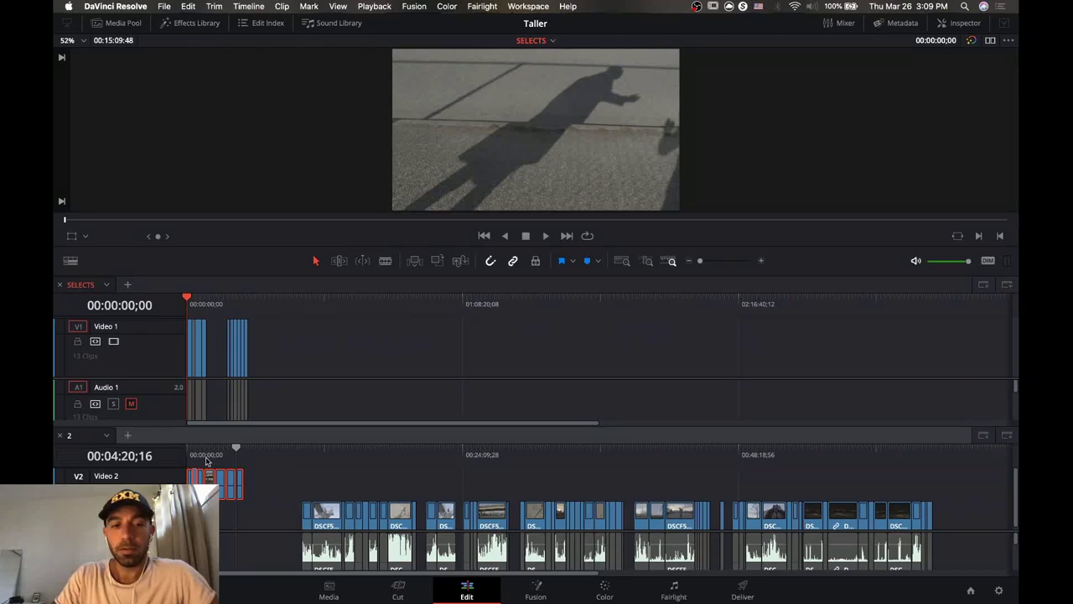
Load timeline 4 in the lower pane and copy its Video 2 clip into SELECTS after the second group, leaving a gap.
{"action": "left_click", "coordinate": [108, 437]}
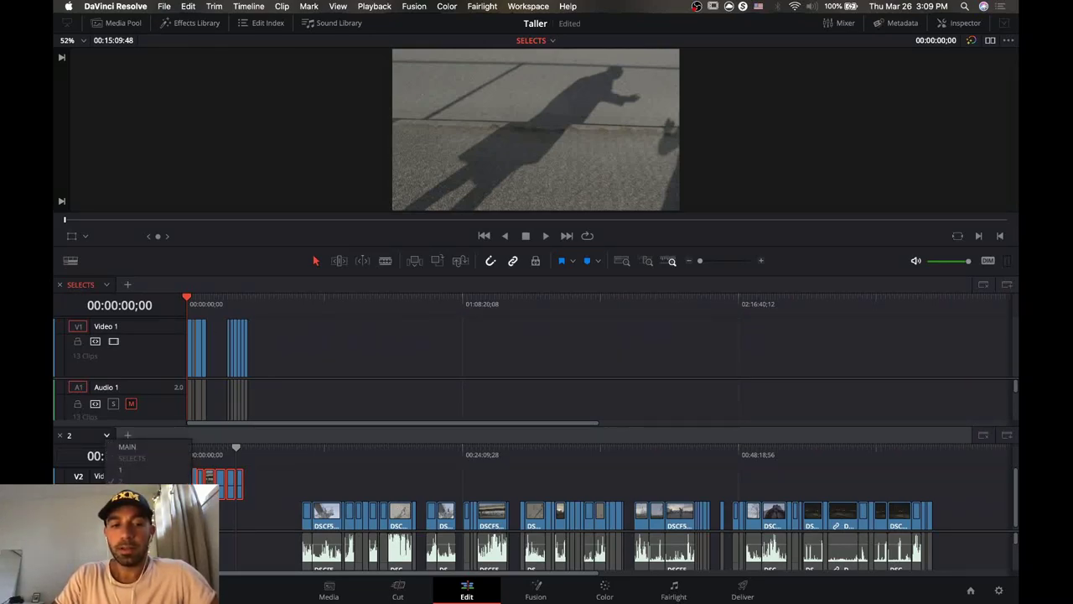
{"action": "left_click", "coordinate": [122, 505]}
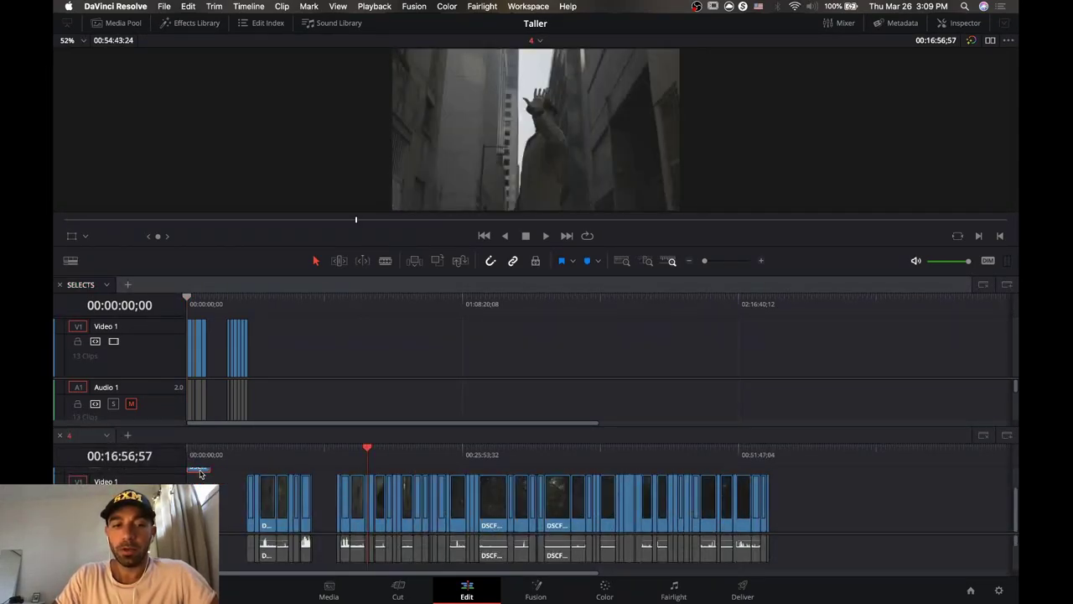
{"action": "left_click_drag", "start_coordinate": [200, 474], "coordinate": [269, 373]}
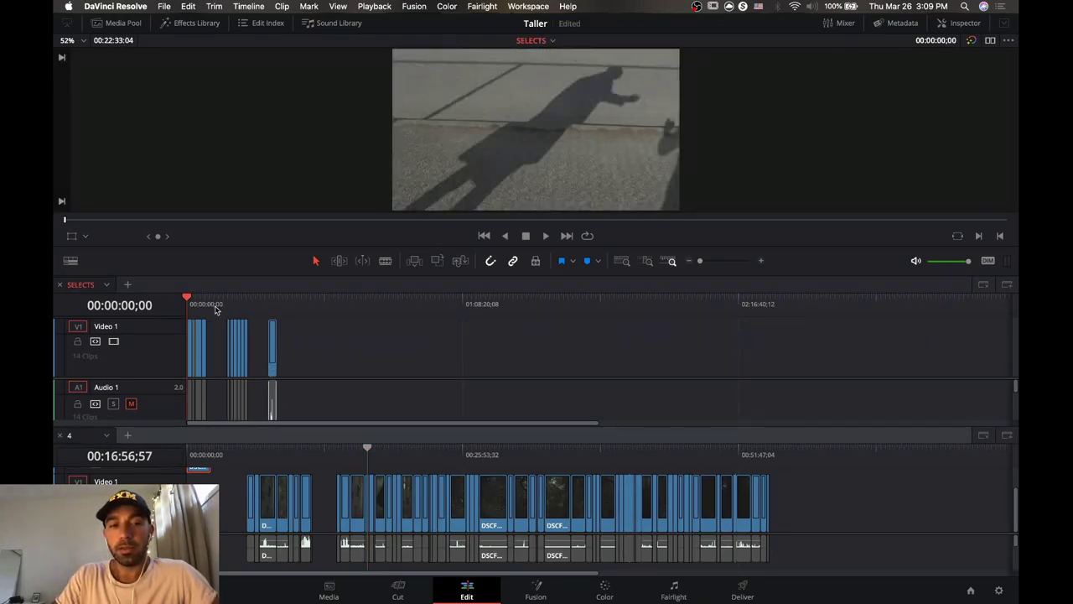
Close all gaps between the clip groups in SELECTS so that every clip sits back to back.
{"action": "left_click", "coordinate": [216, 341]}
{"action": "key", "text": "BackSpace"}
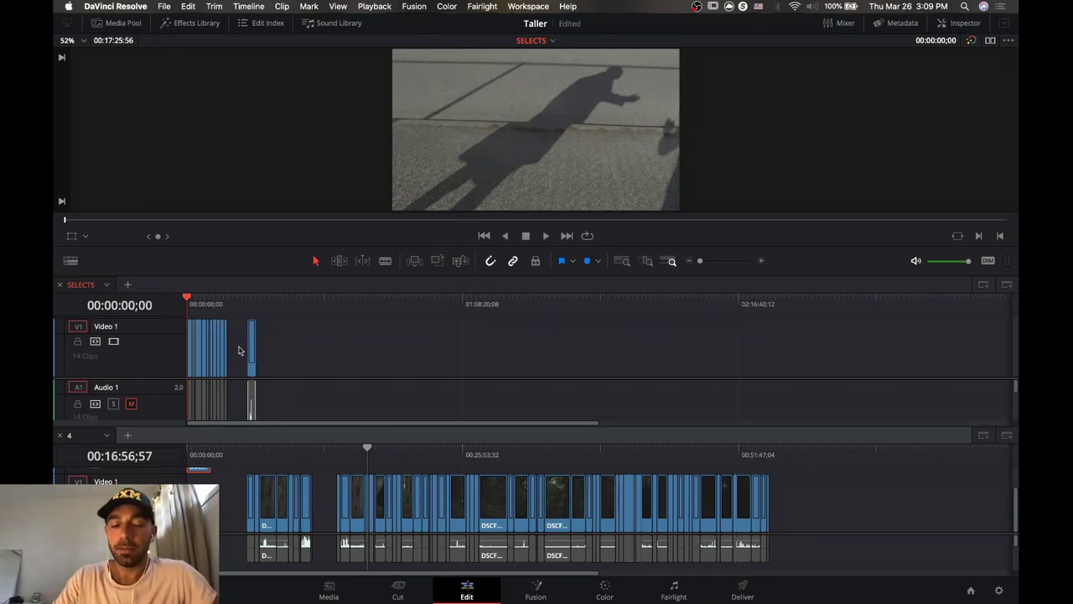
{"action": "left_click", "coordinate": [239, 351]}
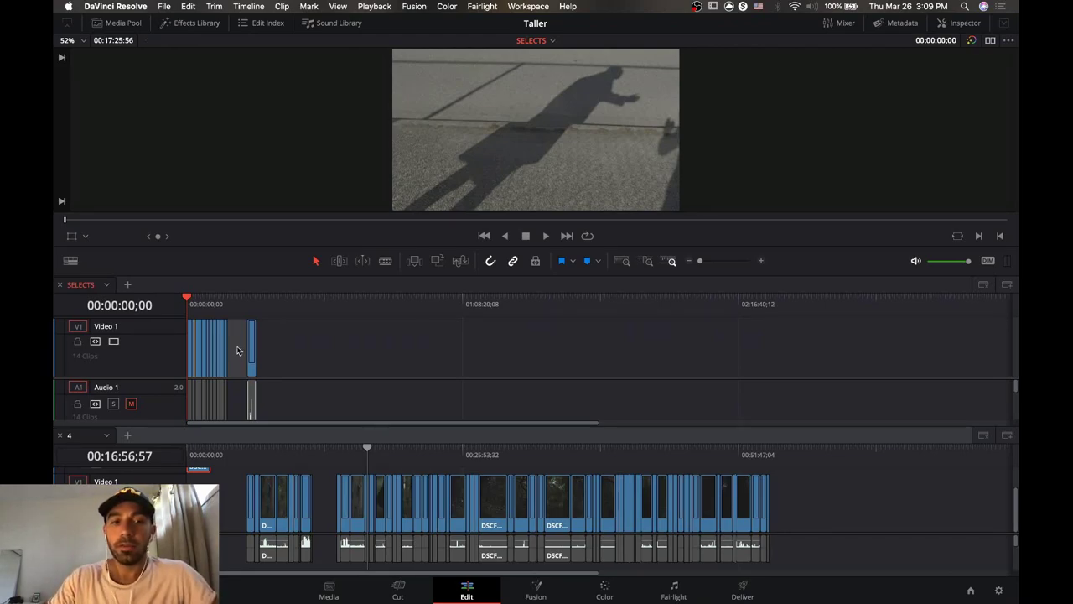
{"action": "left_click", "coordinate": [295, 348]}
{"action": "left_click", "coordinate": [165, 7]}
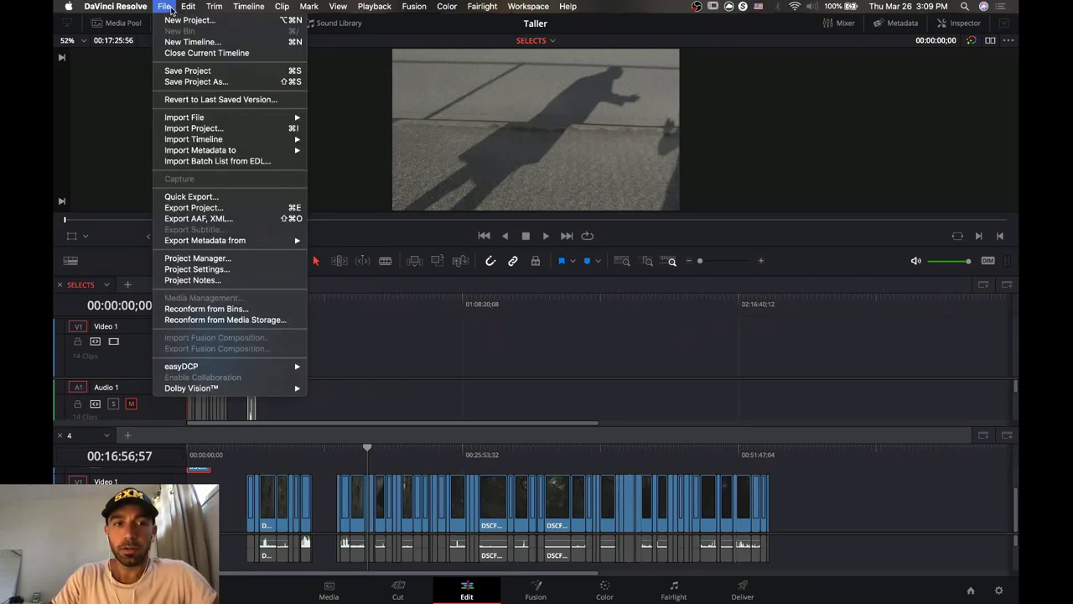
{"action": "mouse_move", "coordinate": [186, 7]}
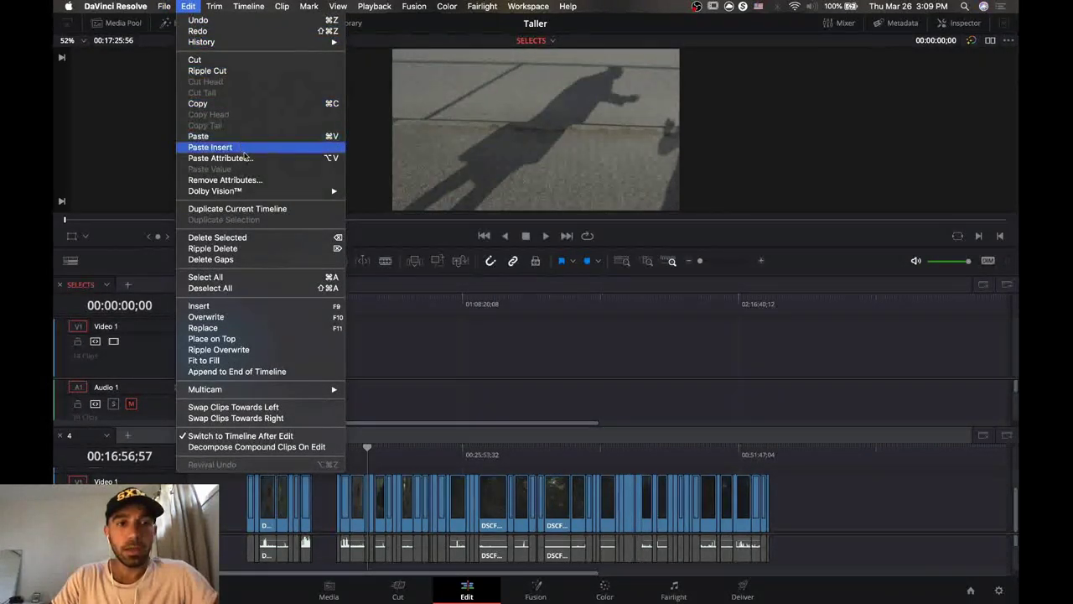
{"action": "left_click", "coordinate": [218, 262]}
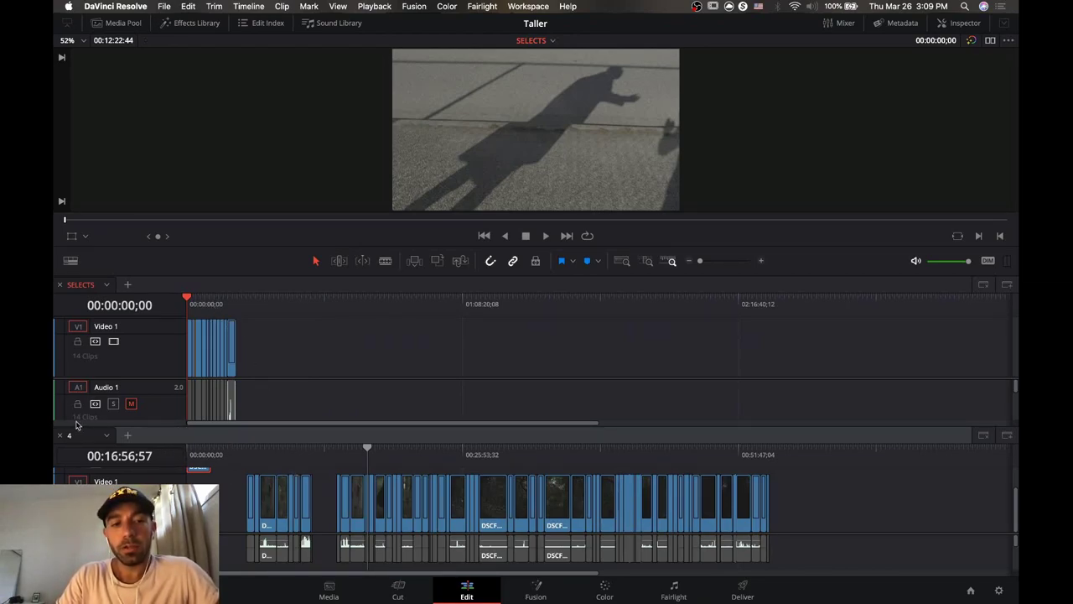
Remove the lower timeline pane so only SELECTS stays open, and enlarge the viewer above it.
{"action": "left_click", "coordinate": [984, 435]}
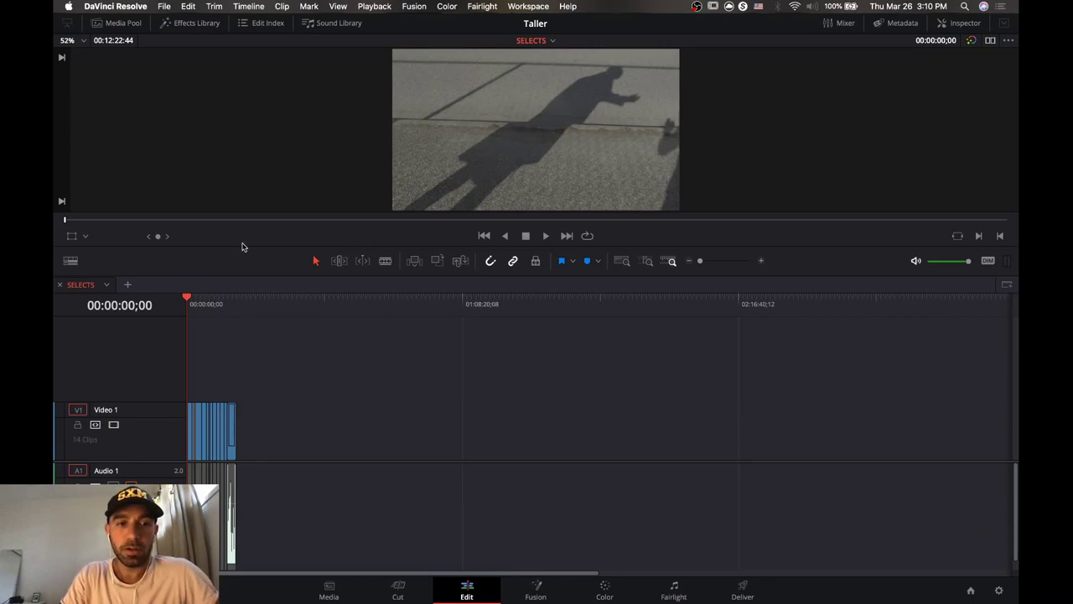
{"action": "left_click_drag", "start_coordinate": [242, 246], "coordinate": [237, 358]}
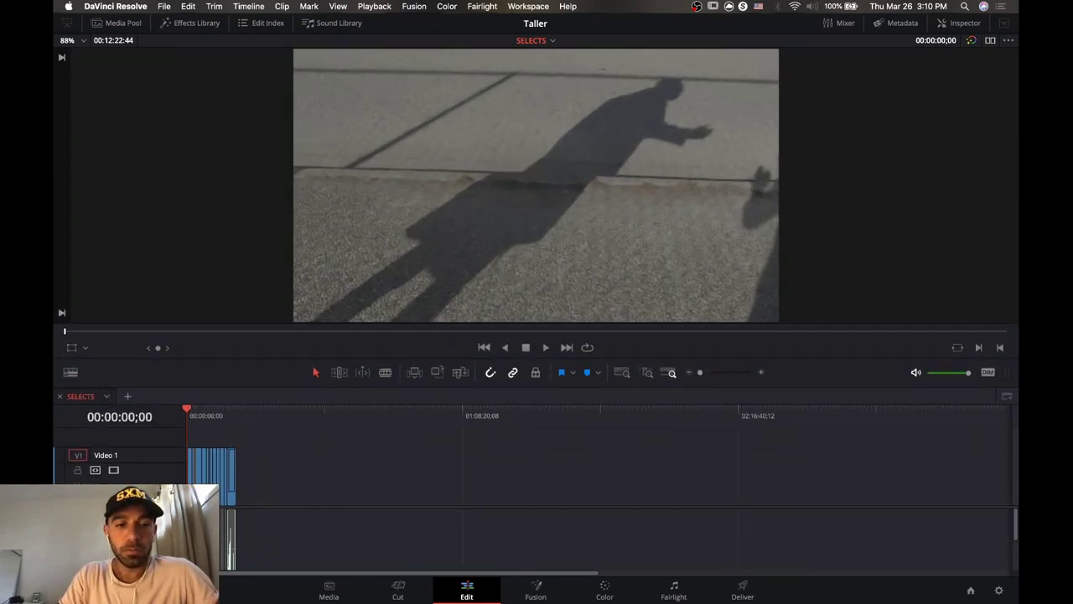
{"action": "scroll", "coordinate": [587, 537], "scroll_direction": "down", "scroll_amount": 2}
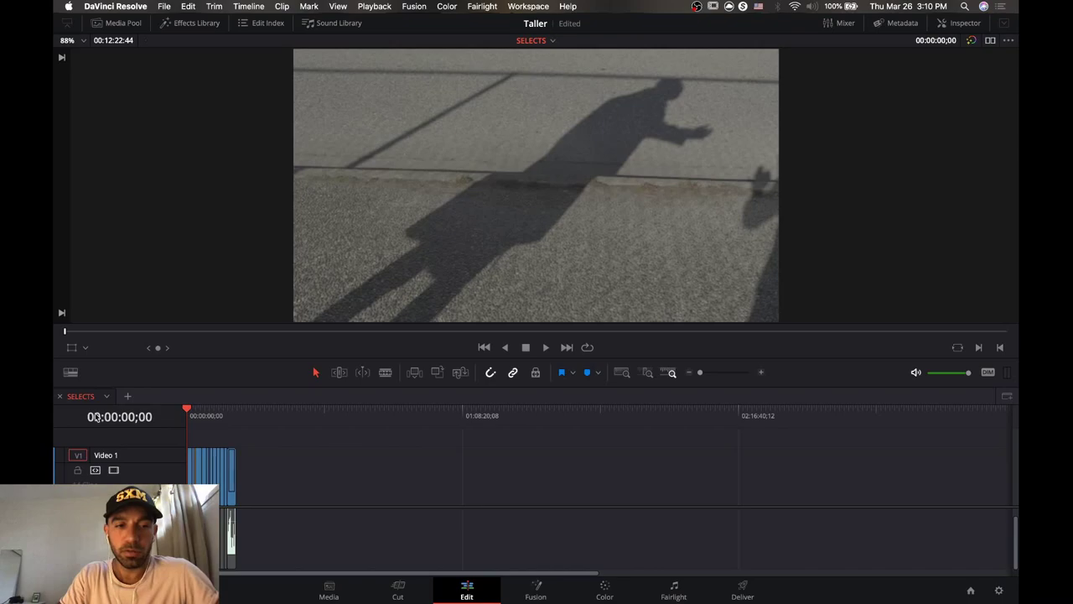
{"action": "left_click", "coordinate": [70, 373]}
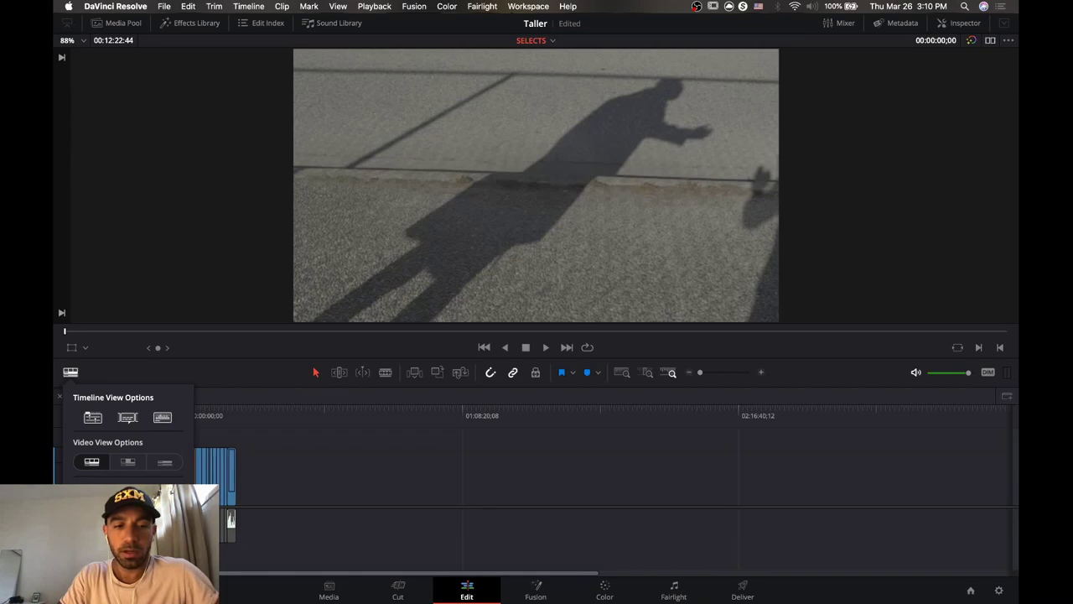
{"action": "left_click", "coordinate": [70, 367]}
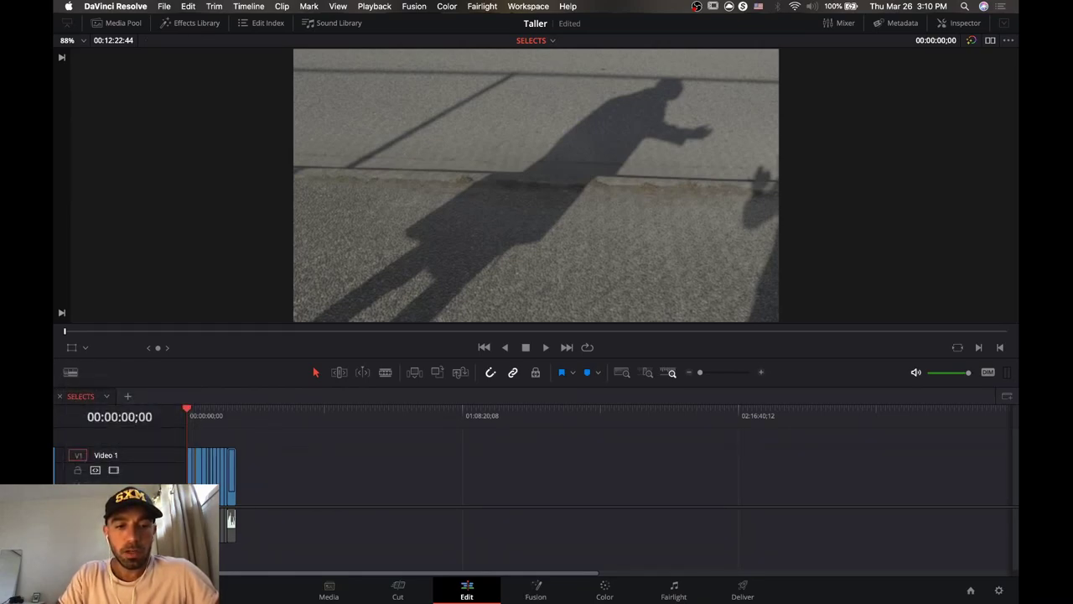
Skim the assembled SELECTS timeline and inspect the metadata of the first clip and DSCF5046.MOV.
{"action": "left_click", "coordinate": [710, 373]}
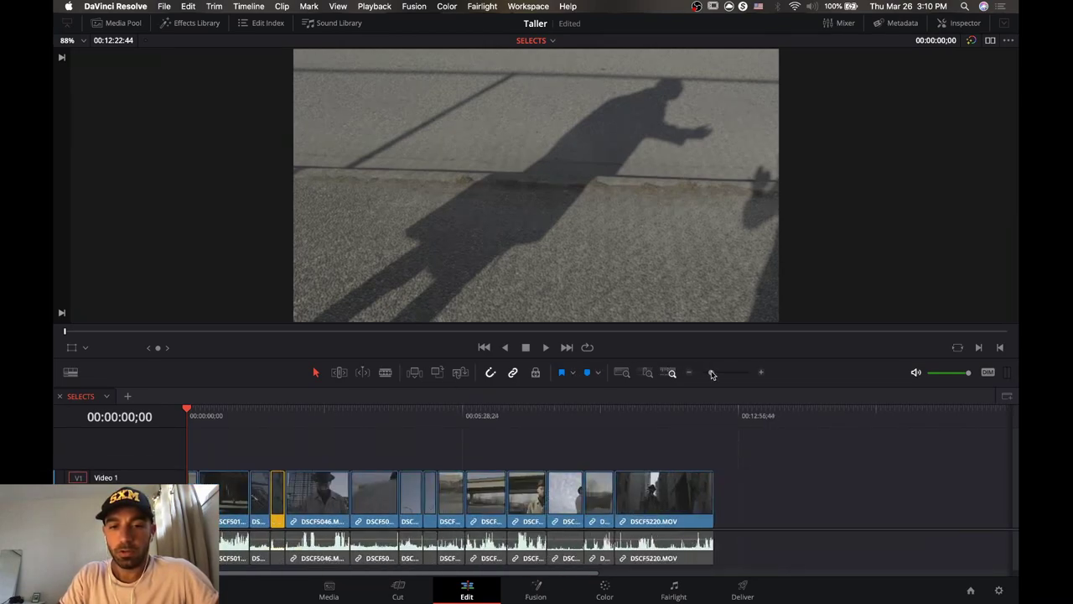
{"action": "left_click_drag", "start_coordinate": [644, 416], "coordinate": [710, 425]}
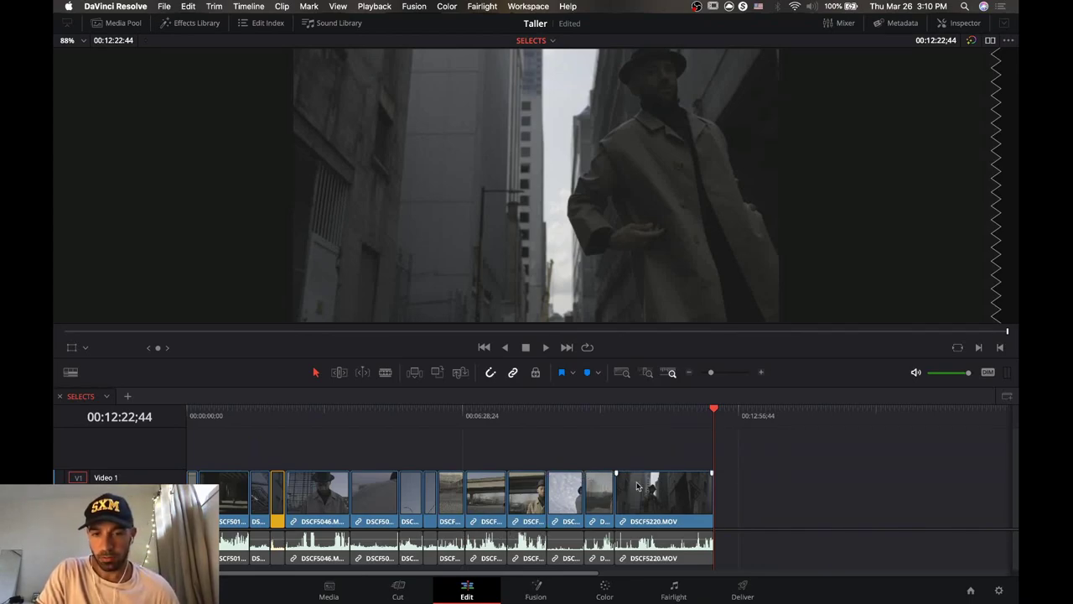
{"action": "left_click_drag", "start_coordinate": [232, 426], "coordinate": [187, 421]}
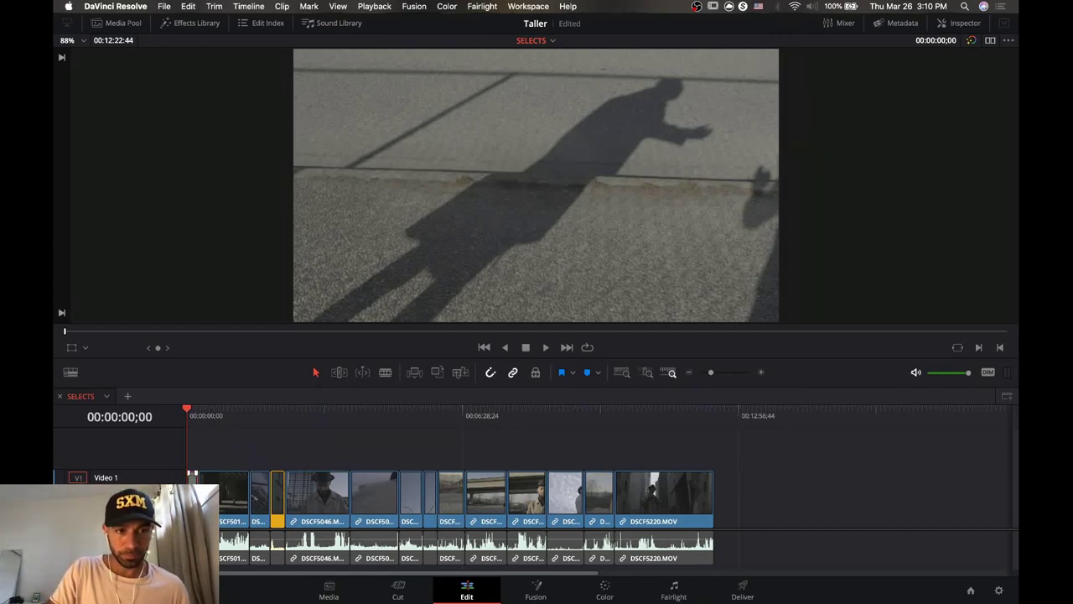
{"action": "key", "text": "q"}
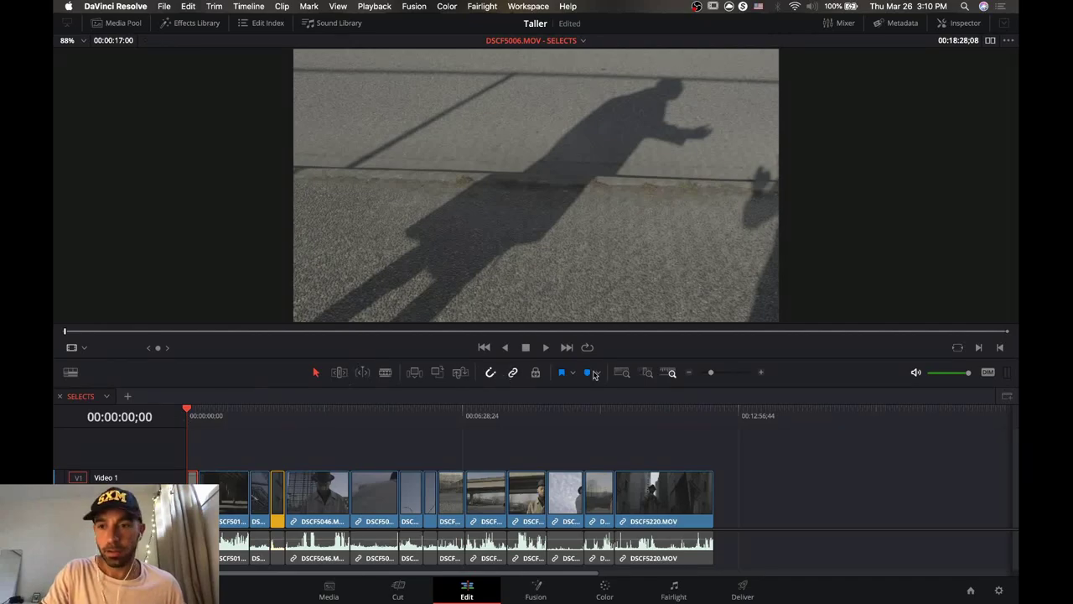
{"action": "left_click", "coordinate": [898, 27]}
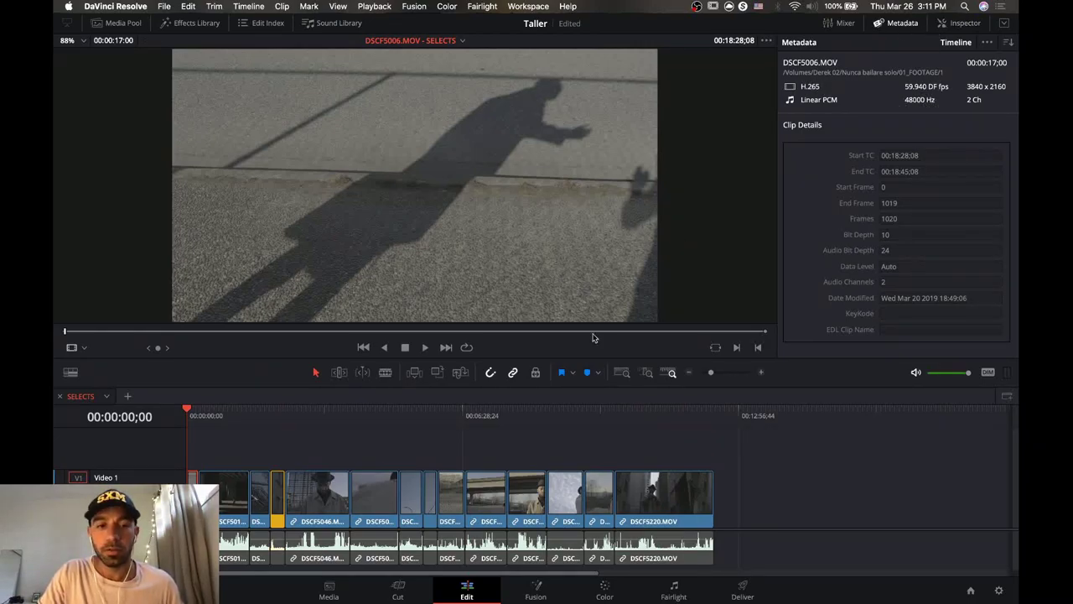
{"action": "left_click", "coordinate": [325, 489]}
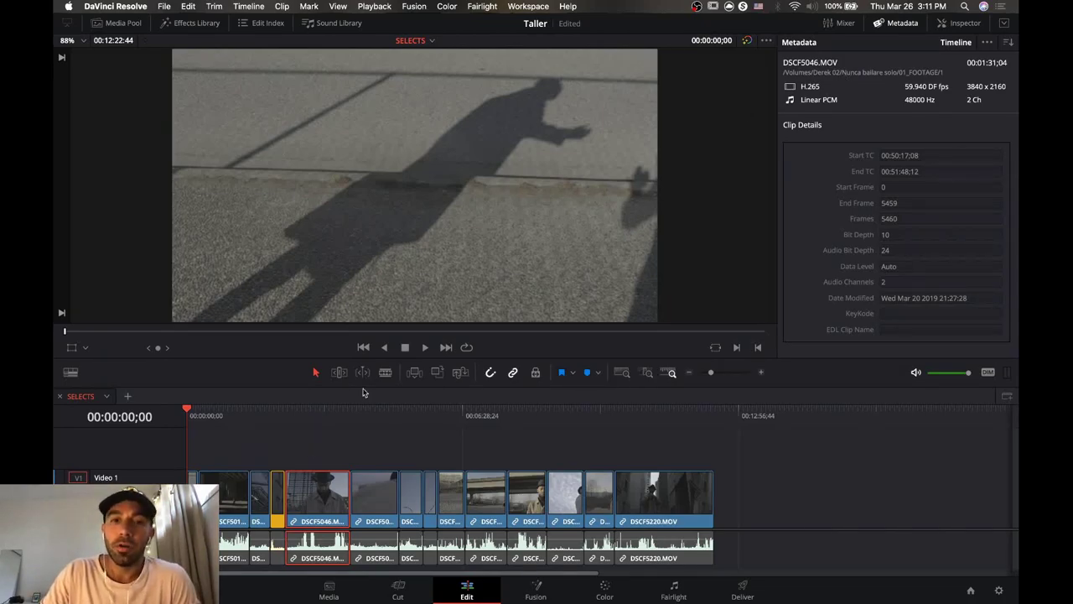
Scrub and briefly play the shots in SELECTS from DSCF5046.MOV onward, and hide the metadata.
{"action": "left_click", "coordinate": [303, 430]}
{"action": "mouse_move", "coordinate": [304, 430]}
{"action": "left_mouse_down"}
{"action": "mouse_move", "coordinate": [330, 426]}
{"action": "mouse_move", "coordinate": [317, 426]}
{"action": "left_mouse_up"}
{"action": "mouse_move", "coordinate": [315, 427]}
{"action": "left_mouse_down"}
{"action": "mouse_move", "coordinate": [304, 427]}
{"action": "mouse_move", "coordinate": [313, 427]}
{"action": "left_mouse_up"}
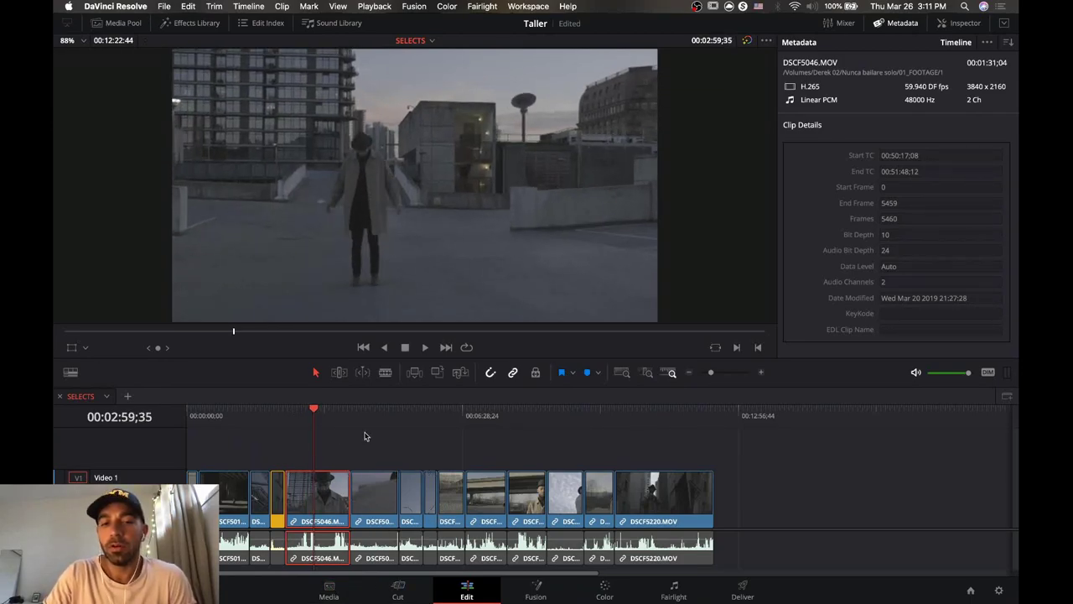
{"action": "left_click_drag", "start_coordinate": [365, 425], "coordinate": [380, 414]}
{"action": "key", "text": "space"}
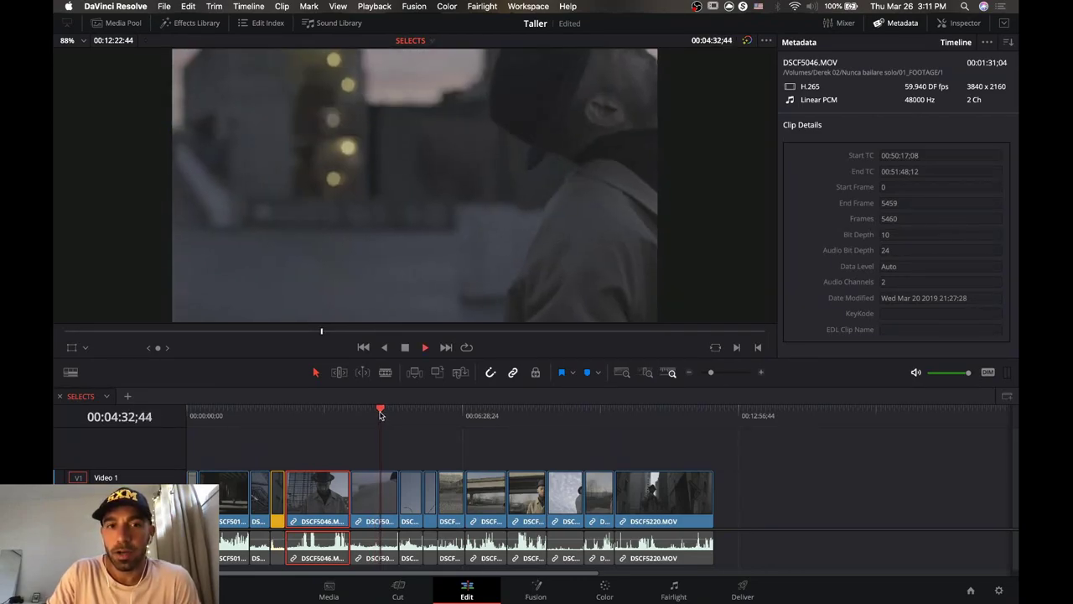
{"action": "key", "text": "space"}
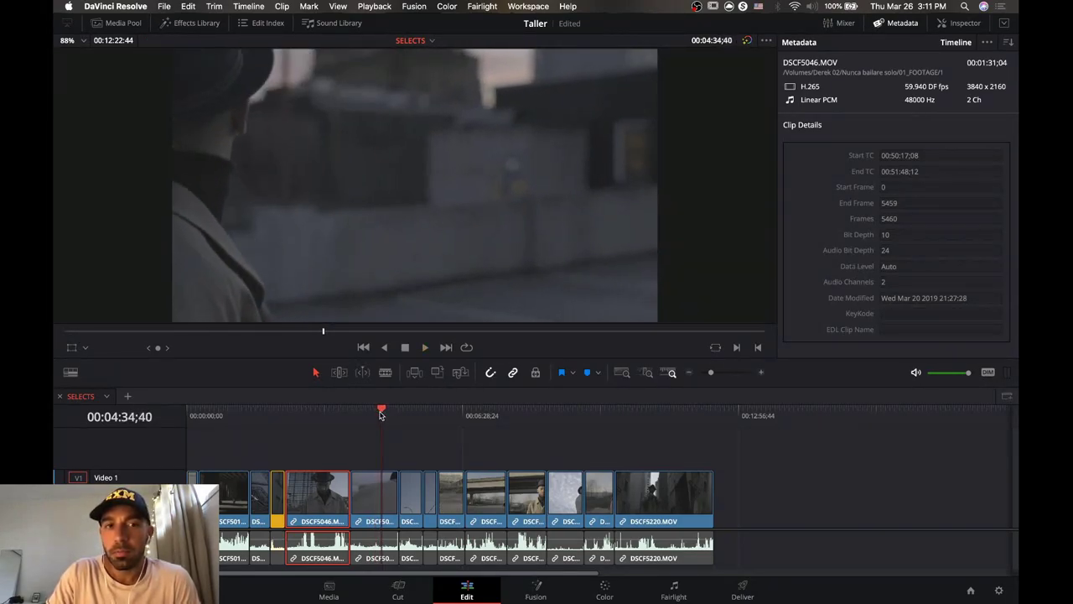
{"action": "left_click_drag", "start_coordinate": [365, 414], "coordinate": [485, 428]}
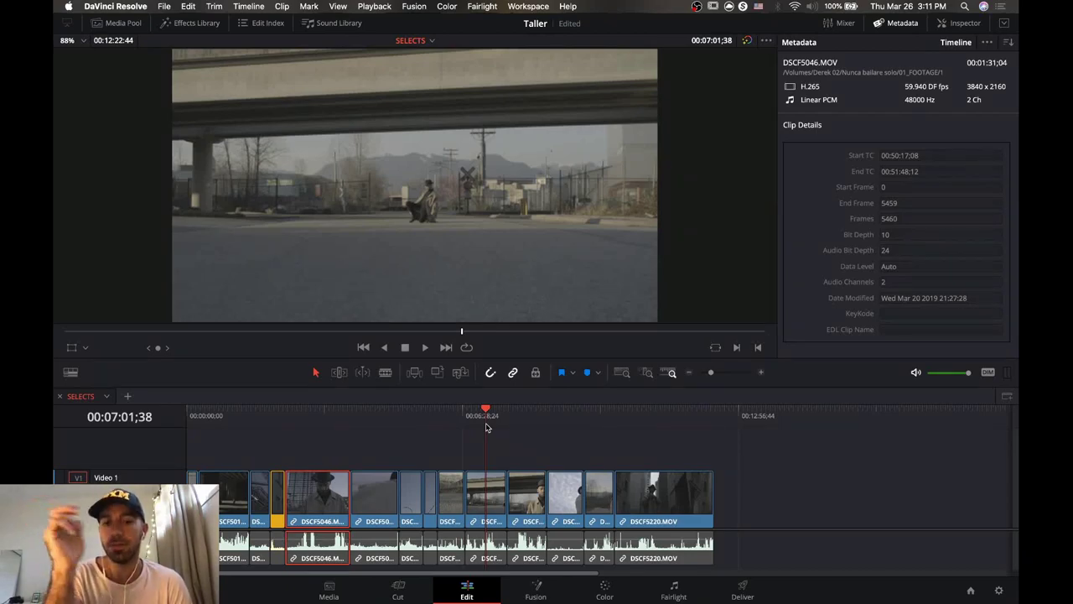
{"action": "left_click", "coordinate": [886, 22]}
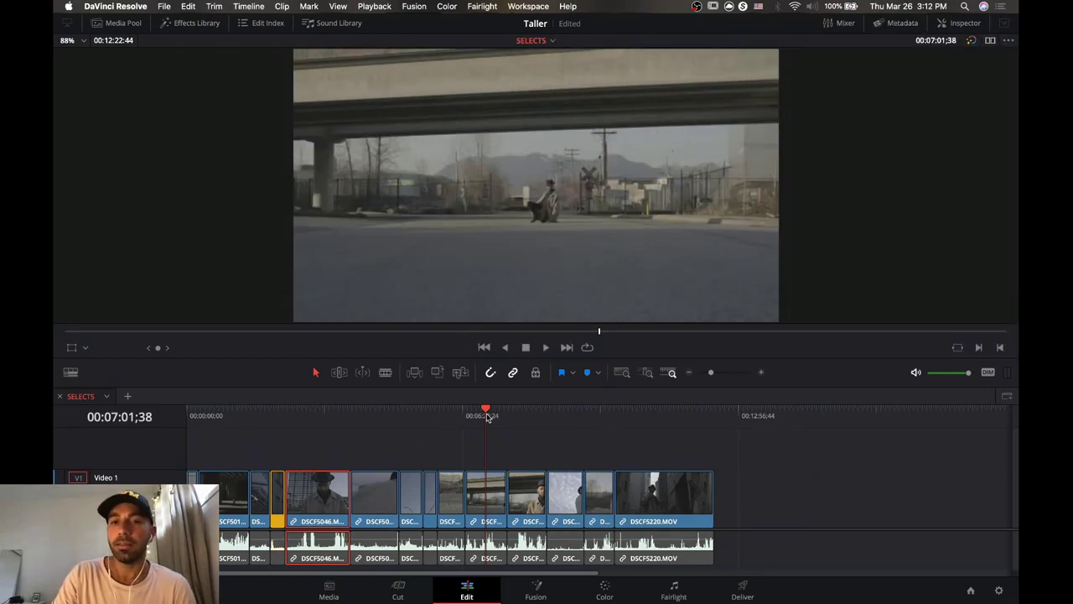
Trim the start of the first SELECTS clip, DSCF5006.MOV, to 00:00:05;12.
{"action": "left_click_drag", "start_coordinate": [488, 416], "coordinate": [198, 424]}
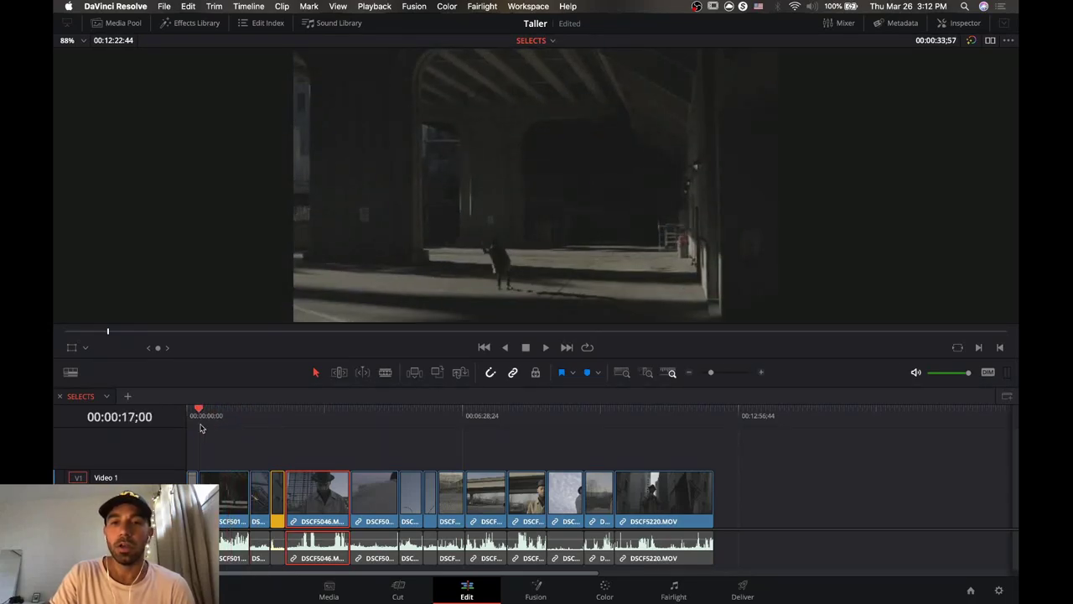
{"action": "left_click_drag", "start_coordinate": [713, 367], "coordinate": [722, 371]}
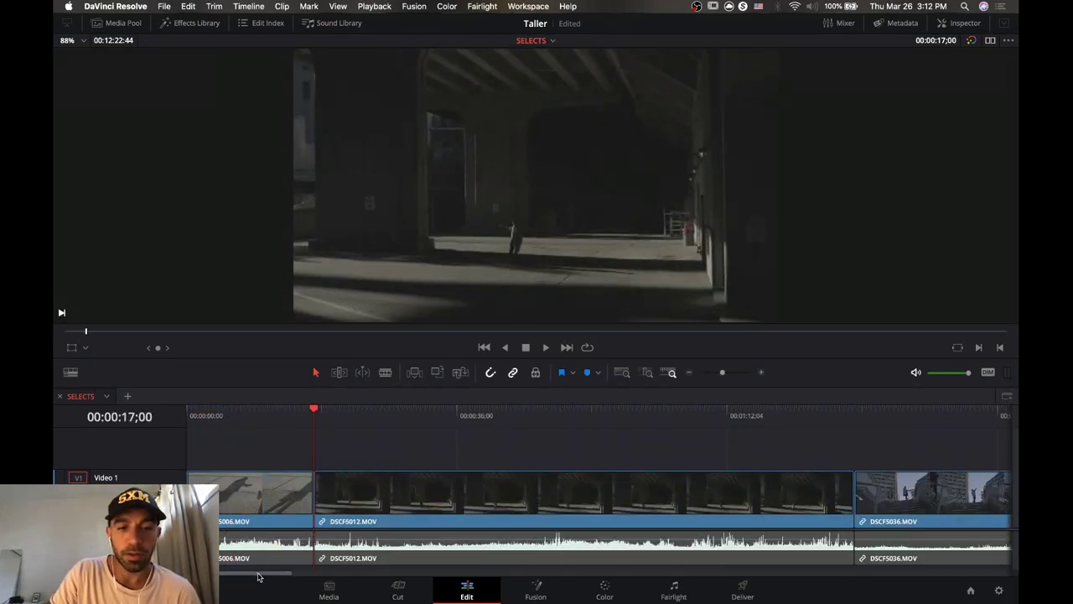
{"action": "left_click", "coordinate": [385, 373]}
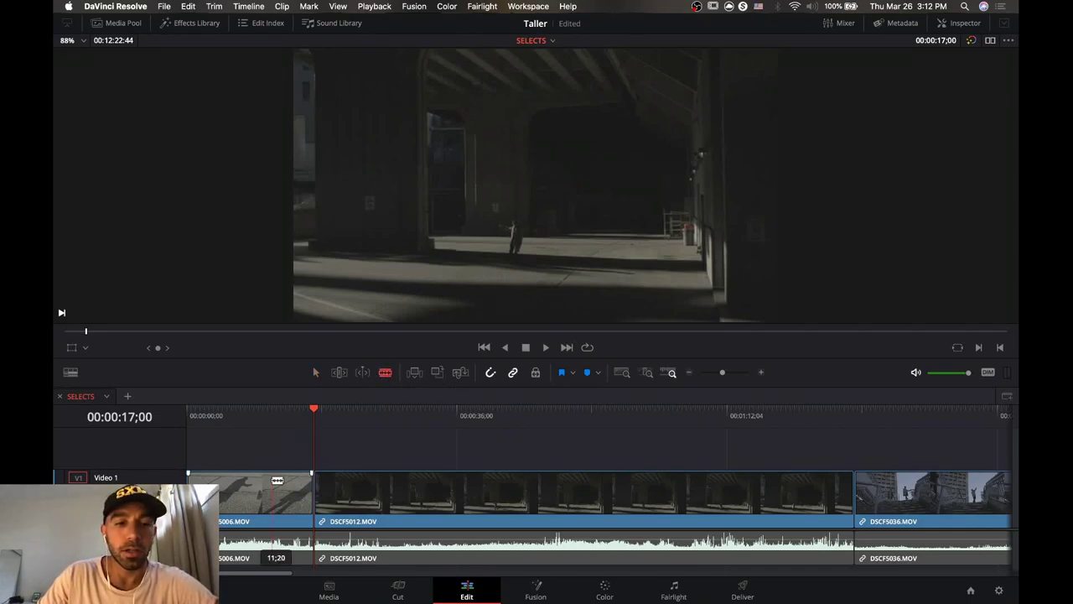
{"action": "left_click", "coordinate": [315, 373]}
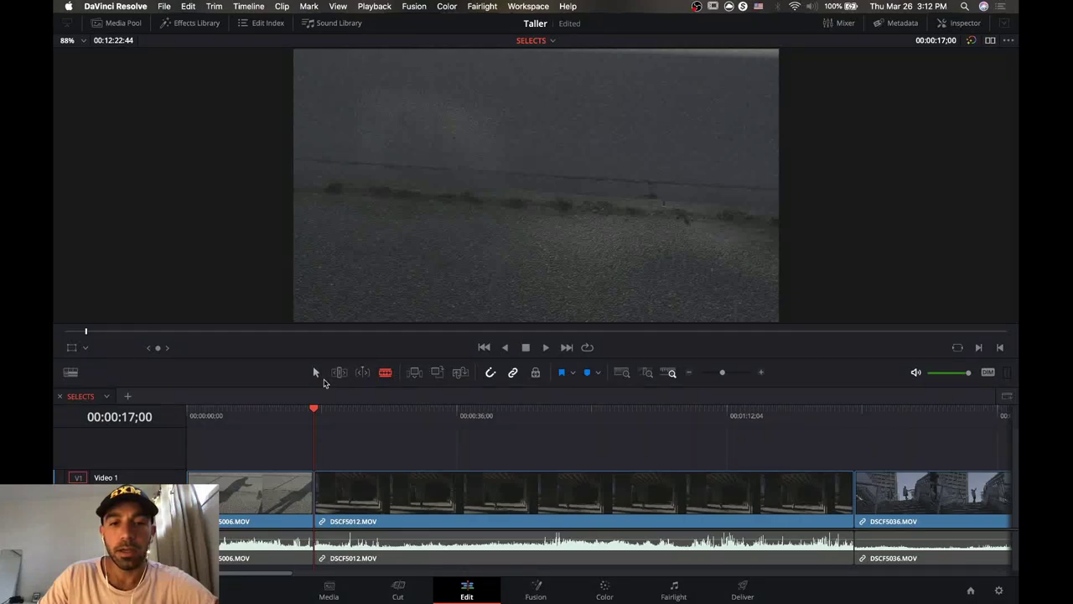
{"action": "left_click_drag", "start_coordinate": [265, 429], "coordinate": [225, 422]}
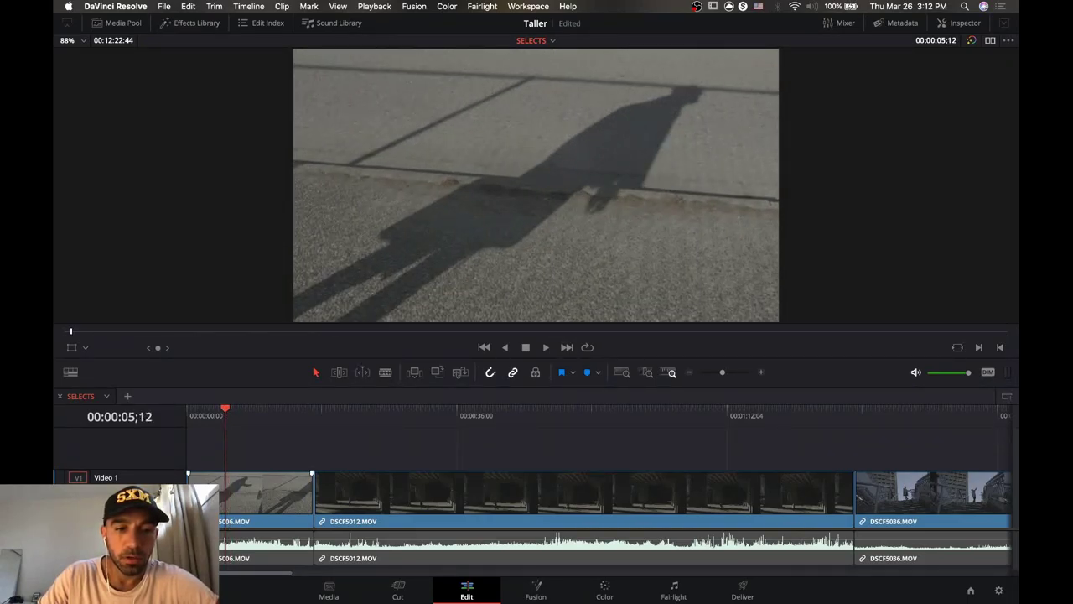
{"action": "left_click_drag", "start_coordinate": [189, 495], "coordinate": [227, 495]}
Play DSCF5006.MOV from its new start and trim its end to 00:00:08;56.
{"action": "left_click_drag", "start_coordinate": [262, 420], "coordinate": [225, 415]}
{"action": "key", "text": "space"}
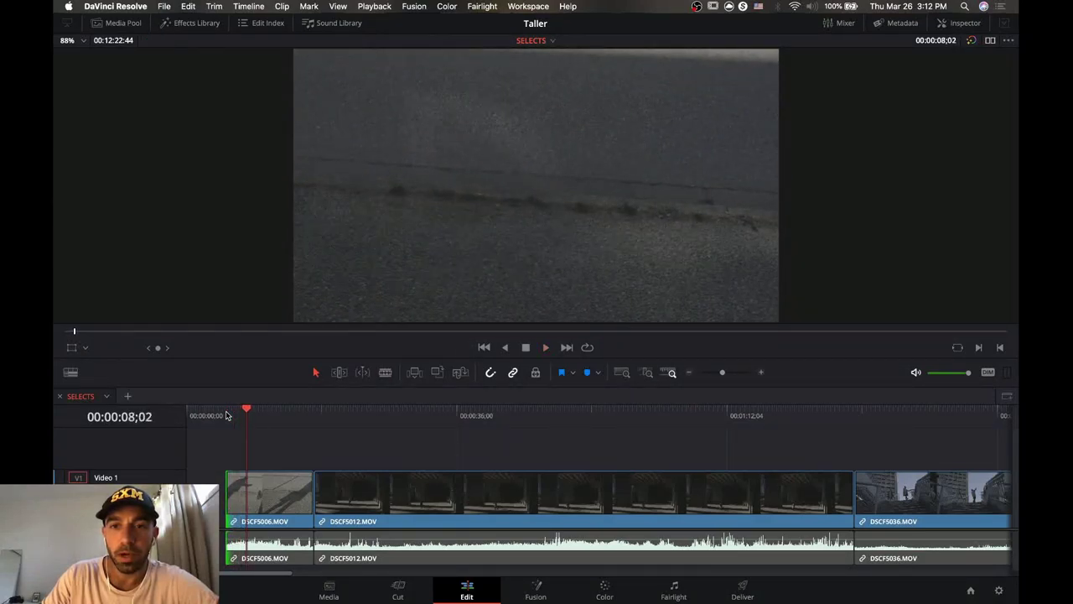
{"action": "key", "text": "space"}
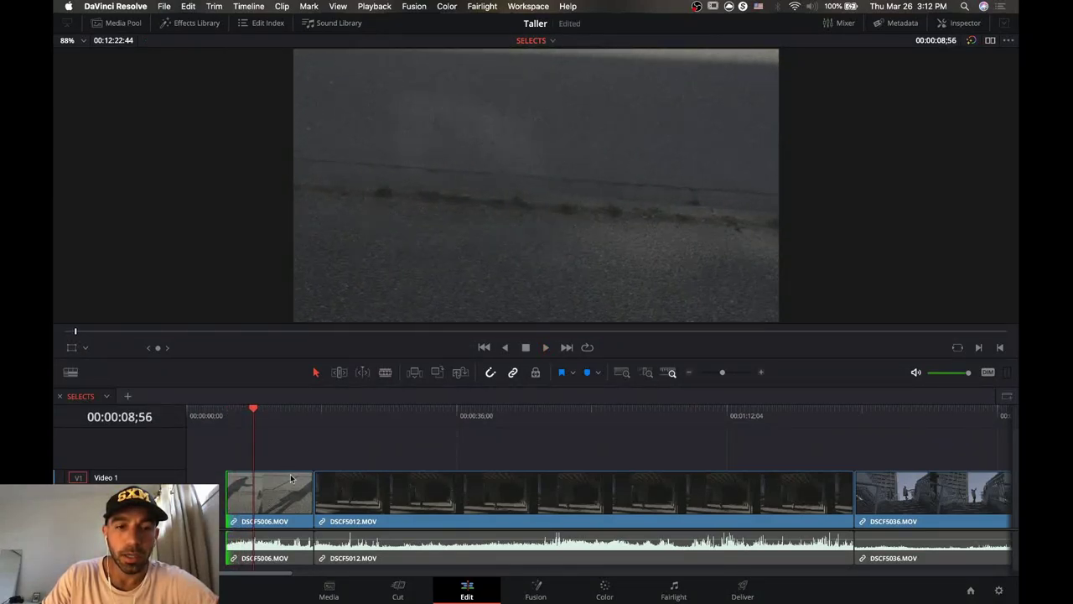
{"action": "left_click_drag", "start_coordinate": [307, 495], "coordinate": [252, 495]}
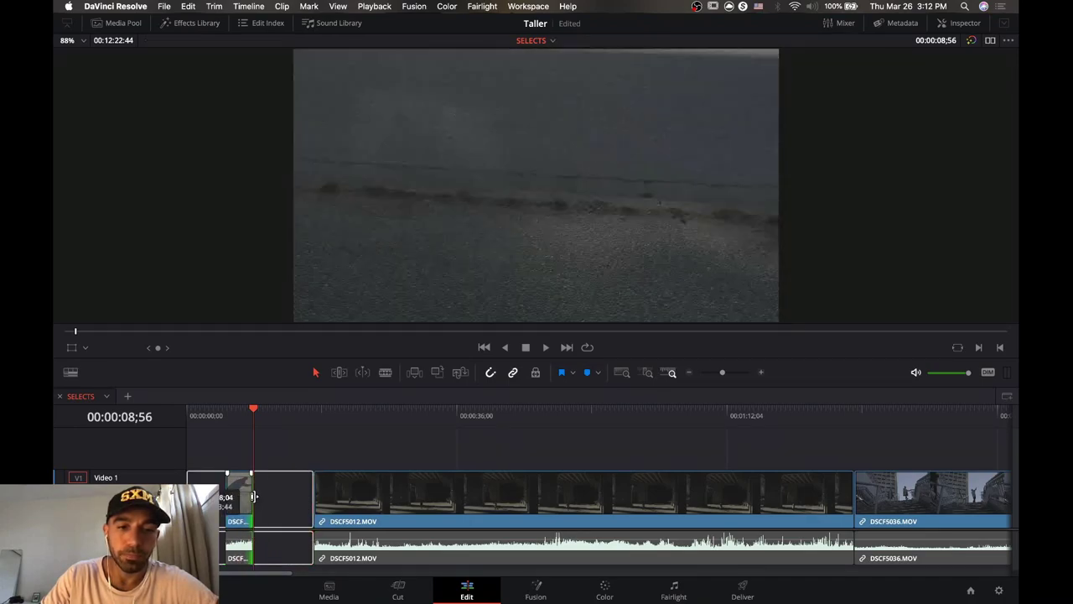
Play the trimmed DSCF5006.MOV clip and look through its video properties in the Inspector.
{"action": "left_click", "coordinate": [239, 417]}
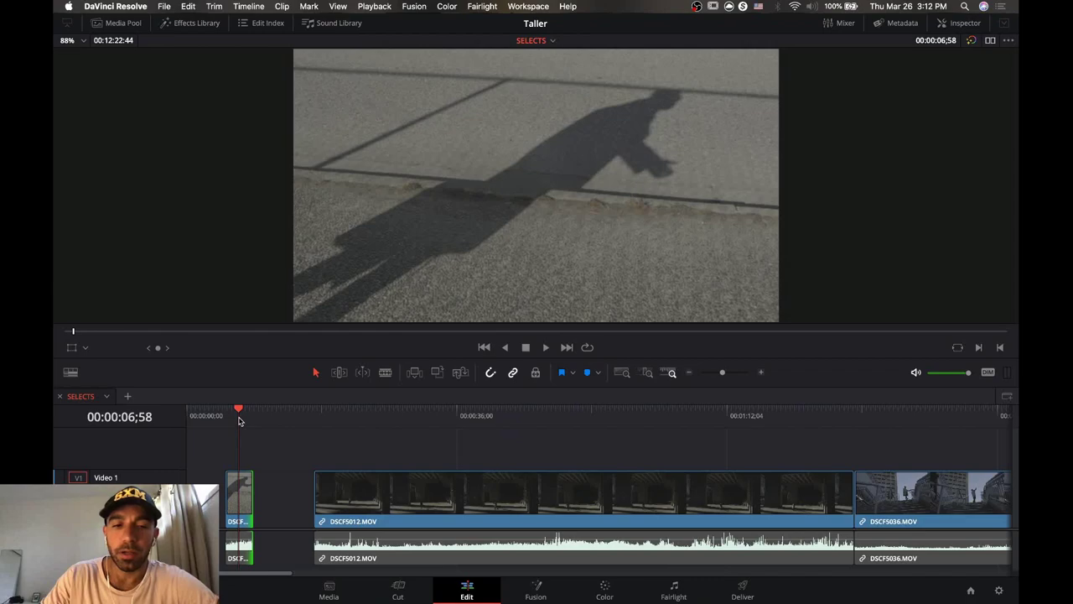
{"action": "key", "text": "space"}
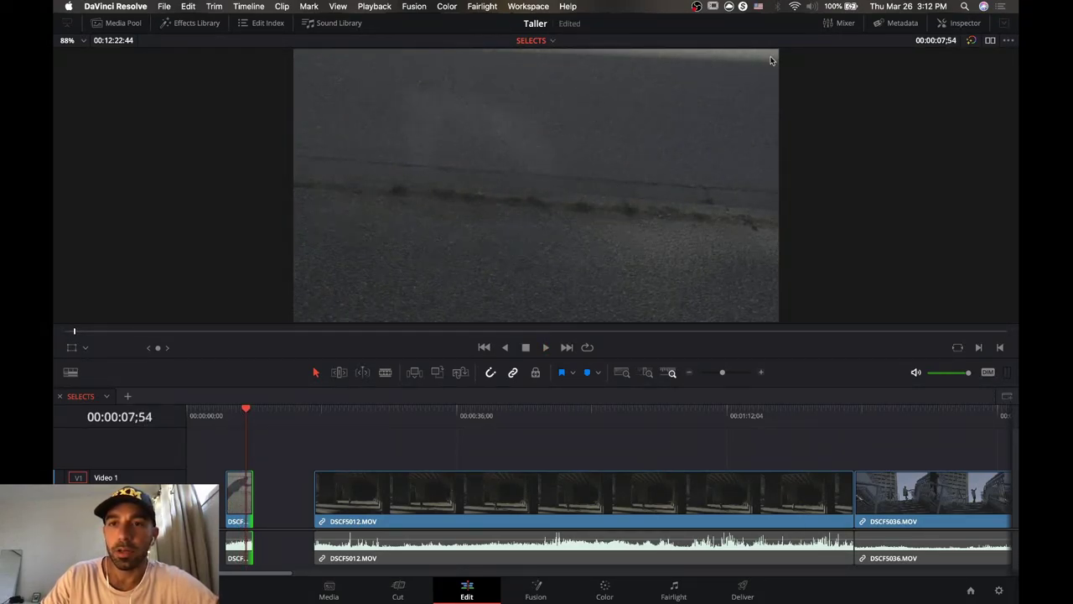
{"action": "left_click", "coordinate": [236, 502]}
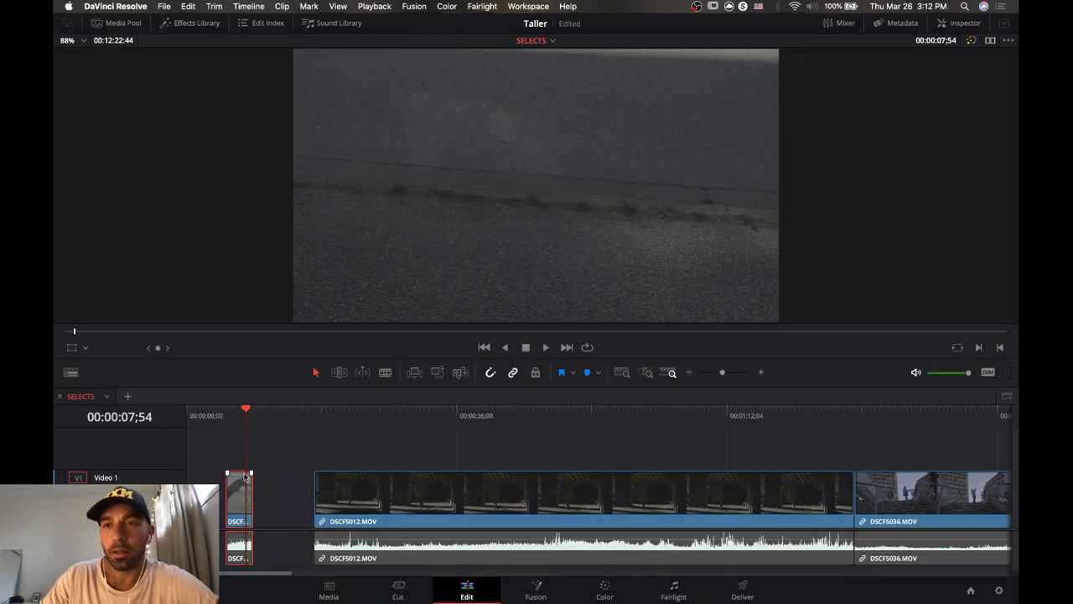
{"action": "left_click", "coordinate": [946, 23]}
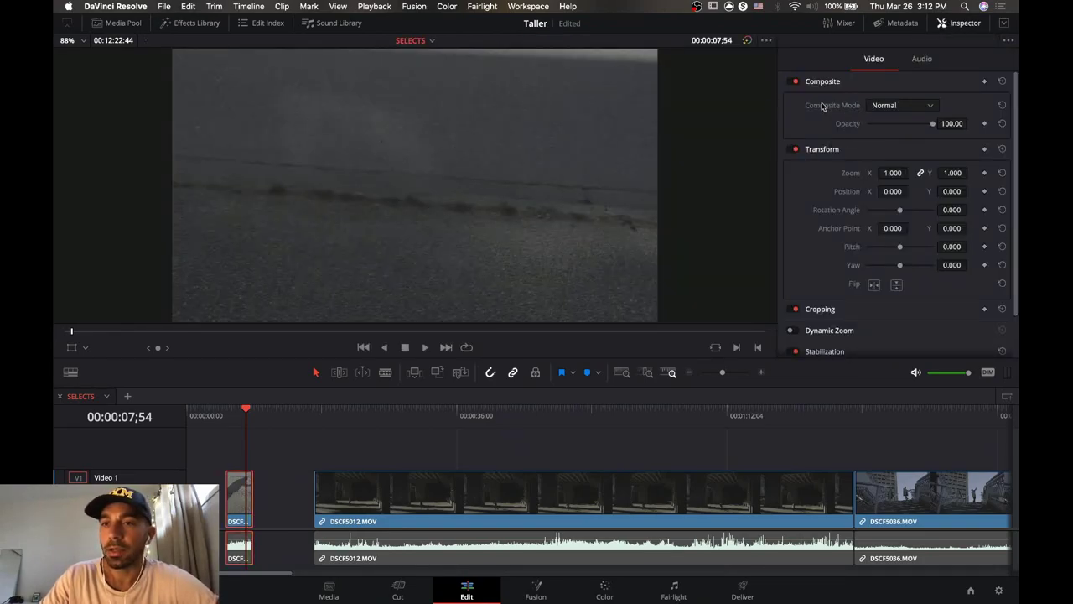
{"action": "scroll", "coordinate": [841, 184], "scroll_direction": "down", "scroll_amount": 1}
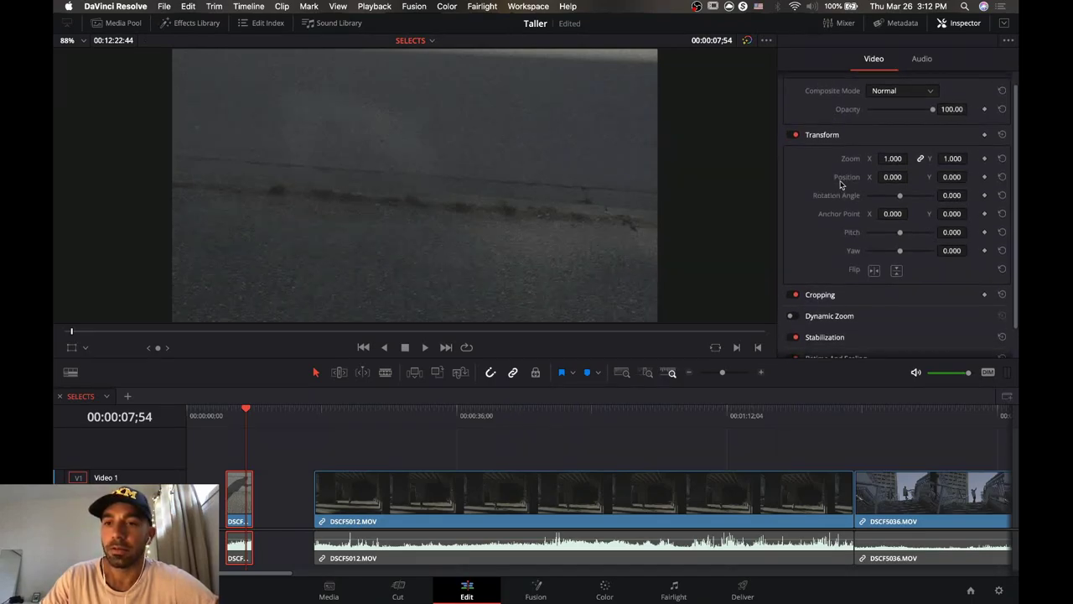
{"action": "scroll", "coordinate": [841, 184], "scroll_direction": "up", "scroll_amount": 1}
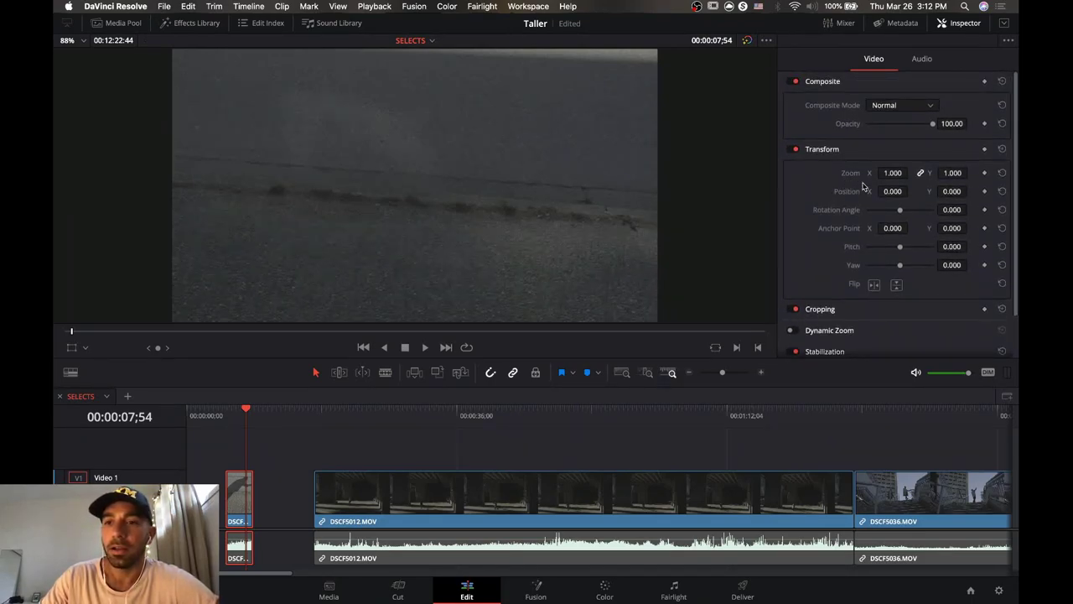
Scale DSCF5006.MOV up to a zoom of 1.130 and play the clip to check the tighter framing.
{"action": "left_click_drag", "start_coordinate": [893, 173], "coordinate": [911, 173]}
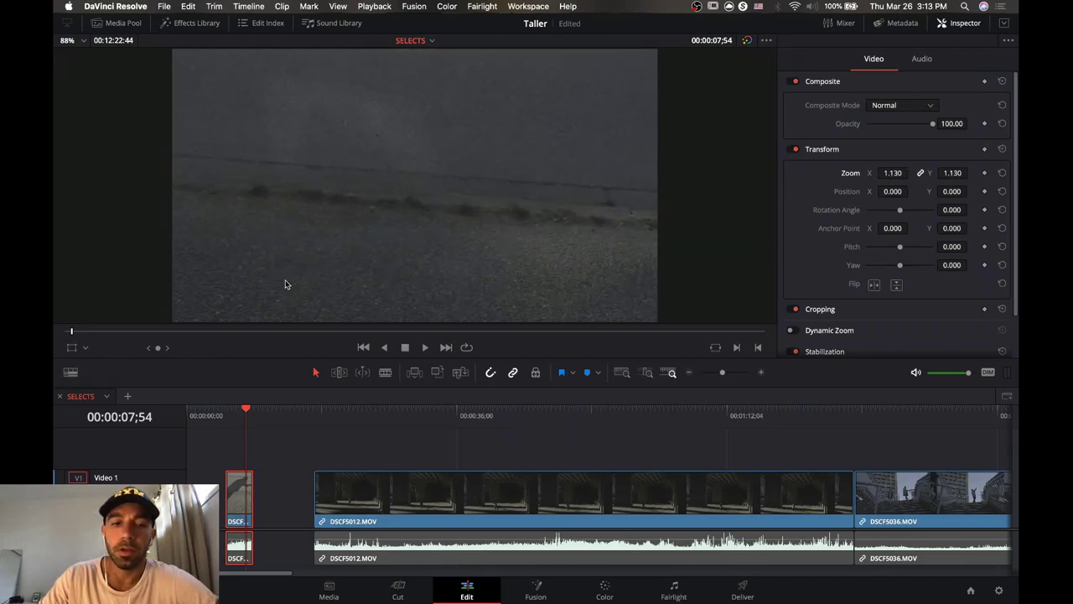
{"action": "left_click", "coordinate": [227, 414]}
{"action": "key", "text": "space"}
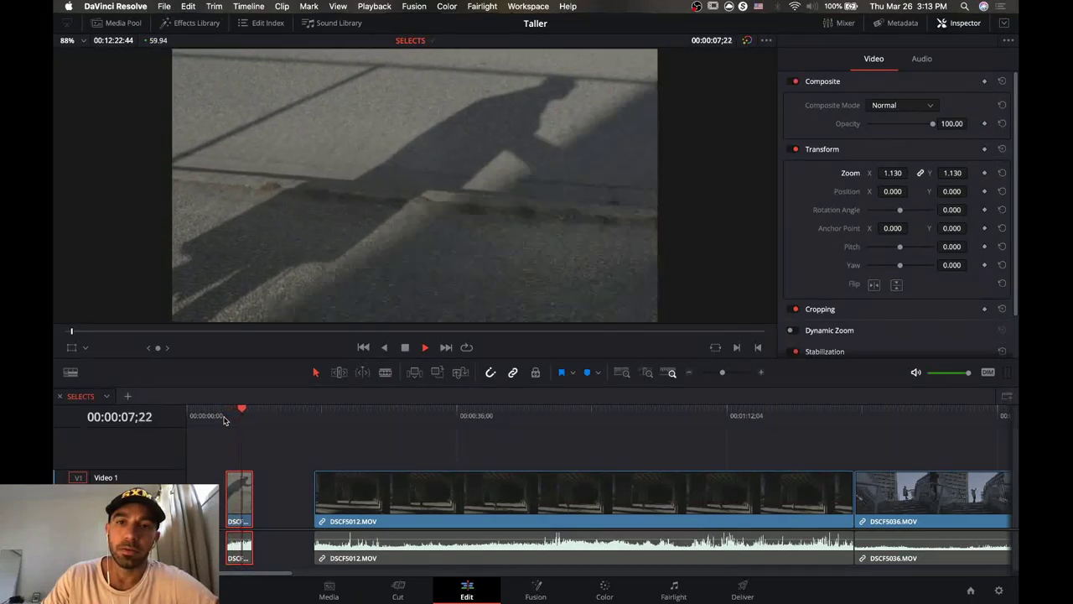
{"action": "key", "text": "space"}
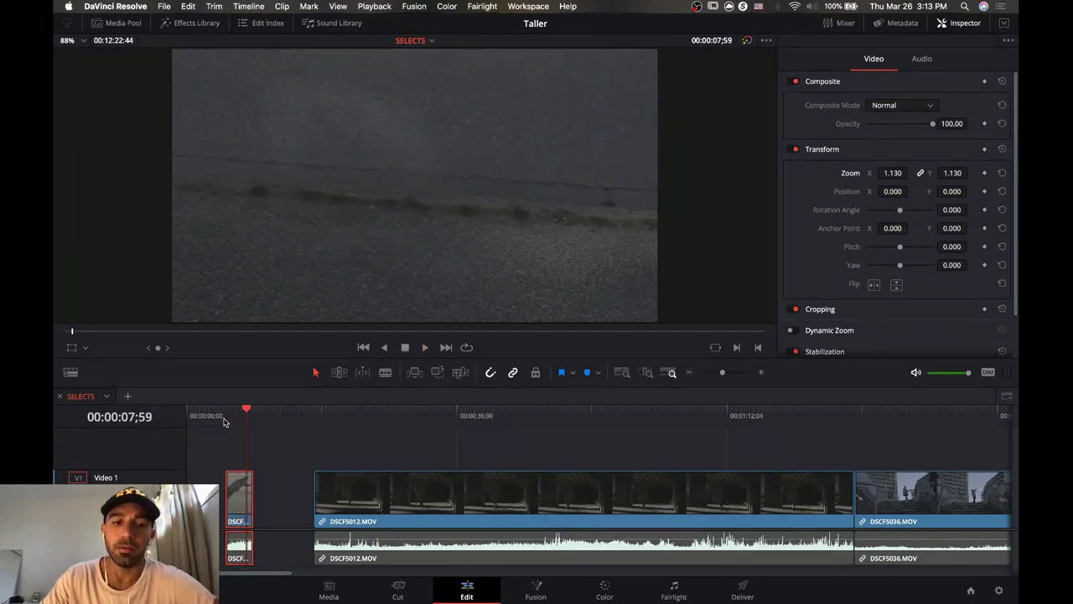
Scrub and briefly play DSCF5012.MOV to find the usable action, and trim its start to 00:00:31;10.
{"action": "left_click", "coordinate": [334, 421]}
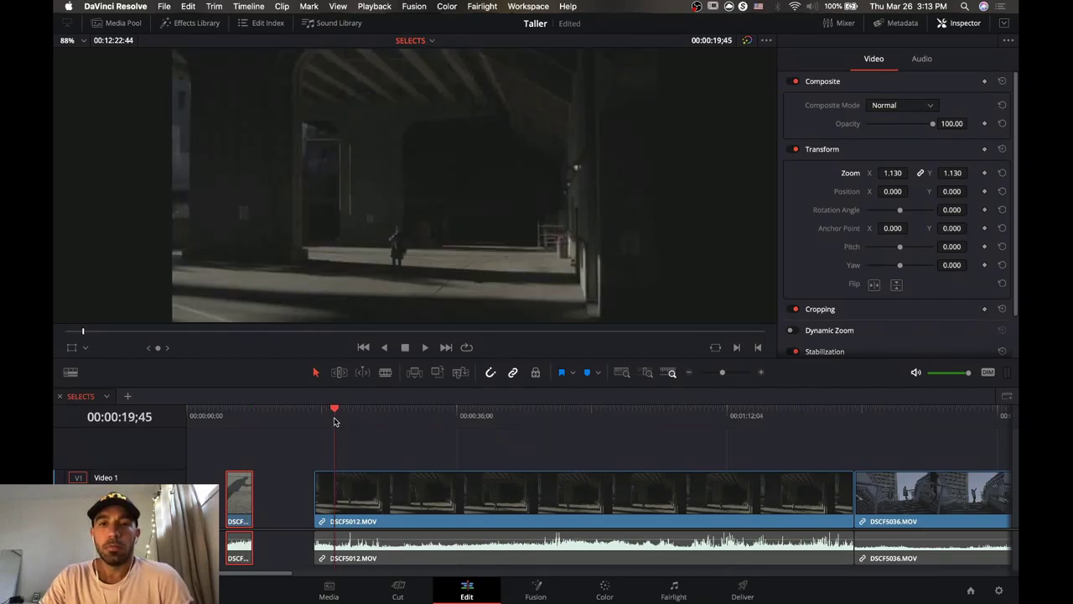
{"action": "left_click_drag", "start_coordinate": [335, 421], "coordinate": [422, 413]}
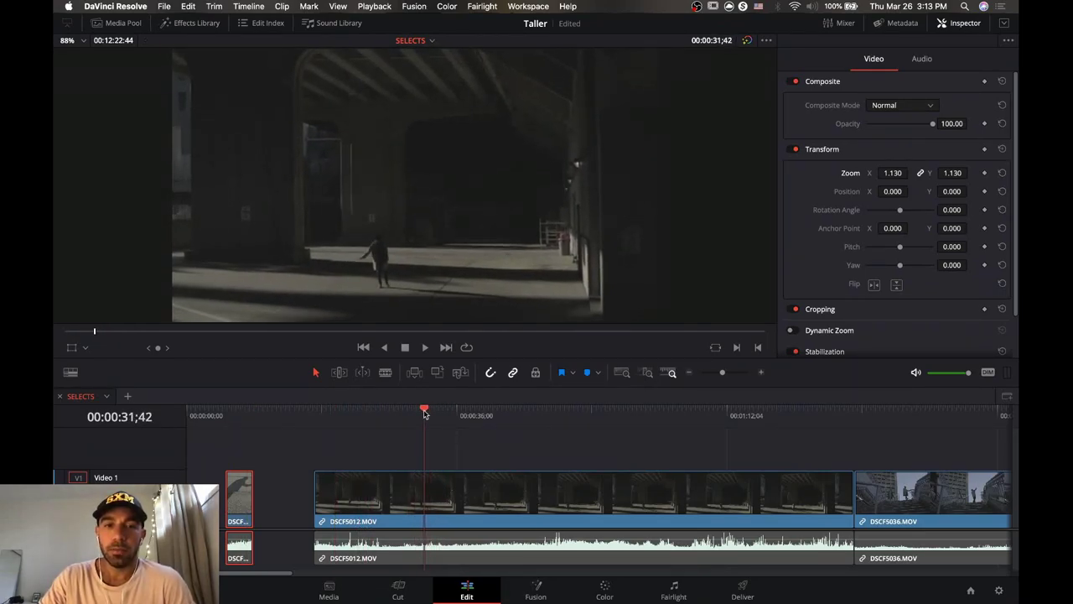
{"action": "key", "text": "space"}
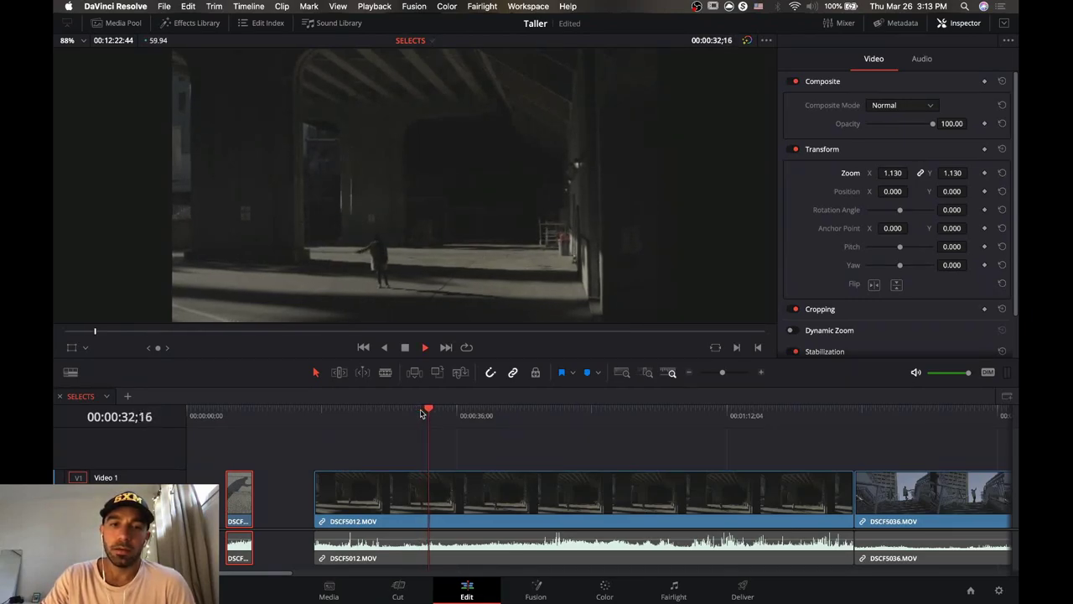
{"action": "key", "text": "space"}
{"action": "left_click_drag", "start_coordinate": [431, 413], "coordinate": [422, 412]}
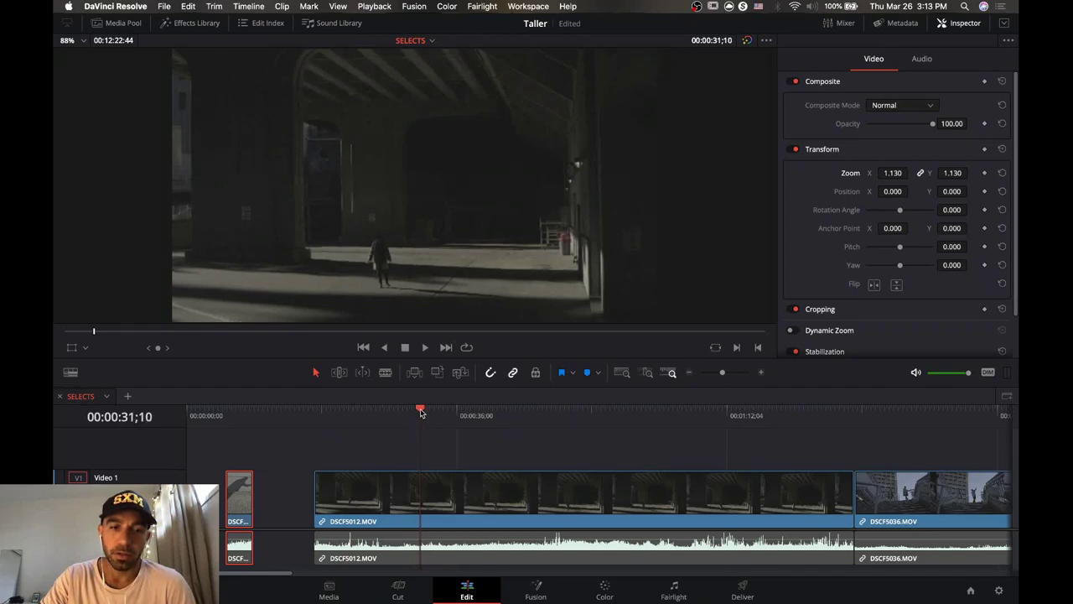
{"action": "left_click_drag", "start_coordinate": [322, 495], "coordinate": [426, 499]}
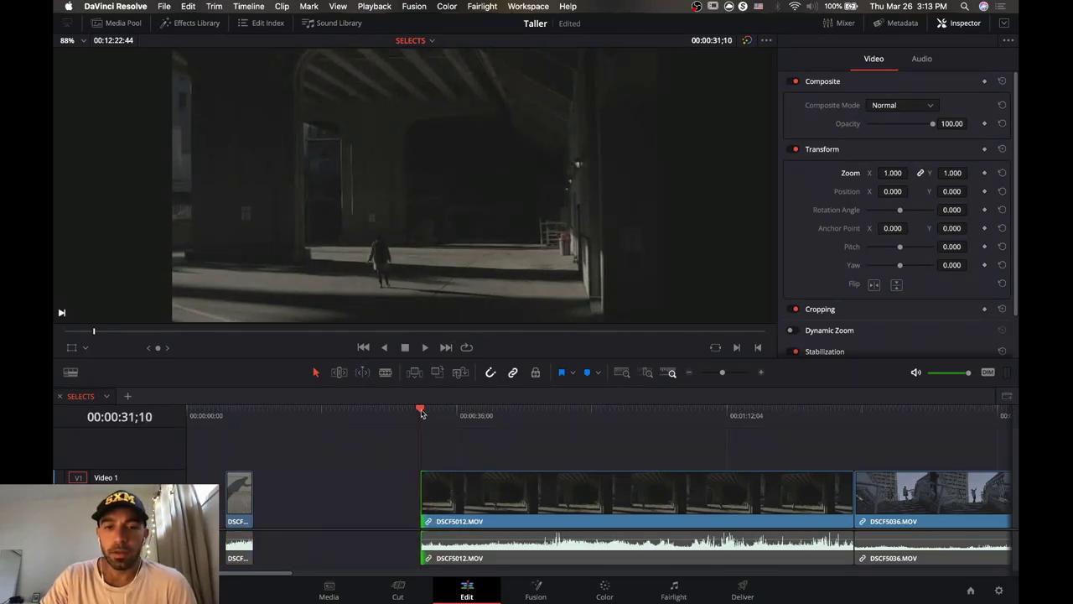
Trim the end of DSCF5012.MOV to 00:00:46;01 and play part of the shortened clip.
{"action": "left_click_drag", "start_coordinate": [422, 413], "coordinate": [531, 419]}
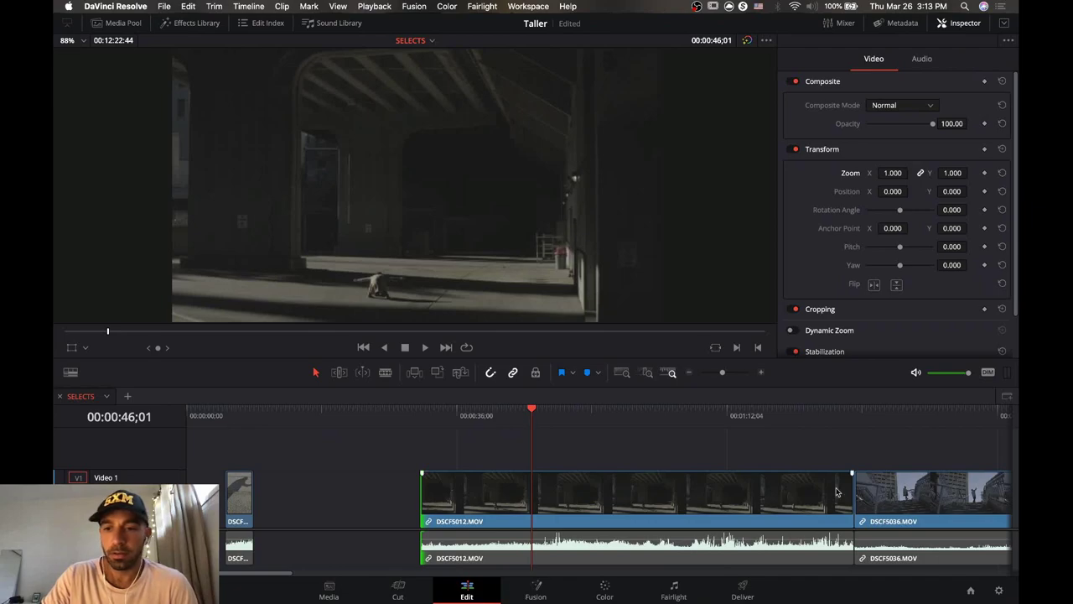
{"action": "left_click_drag", "start_coordinate": [847, 495], "coordinate": [533, 487]}
{"action": "left_click", "coordinate": [465, 417]}
{"action": "key", "text": "space"}
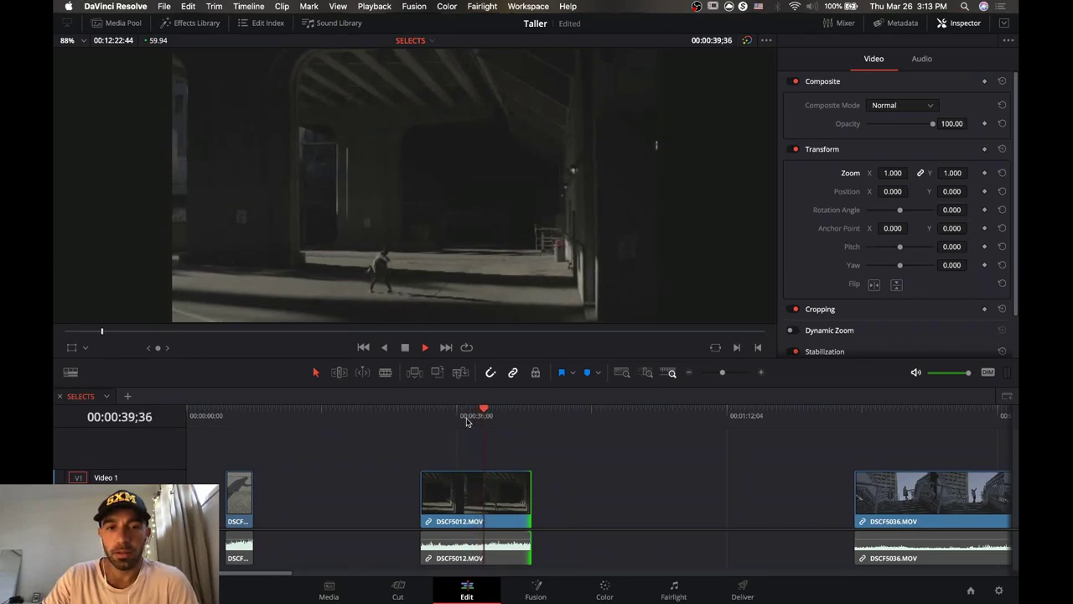
{"action": "key", "text": "space"}
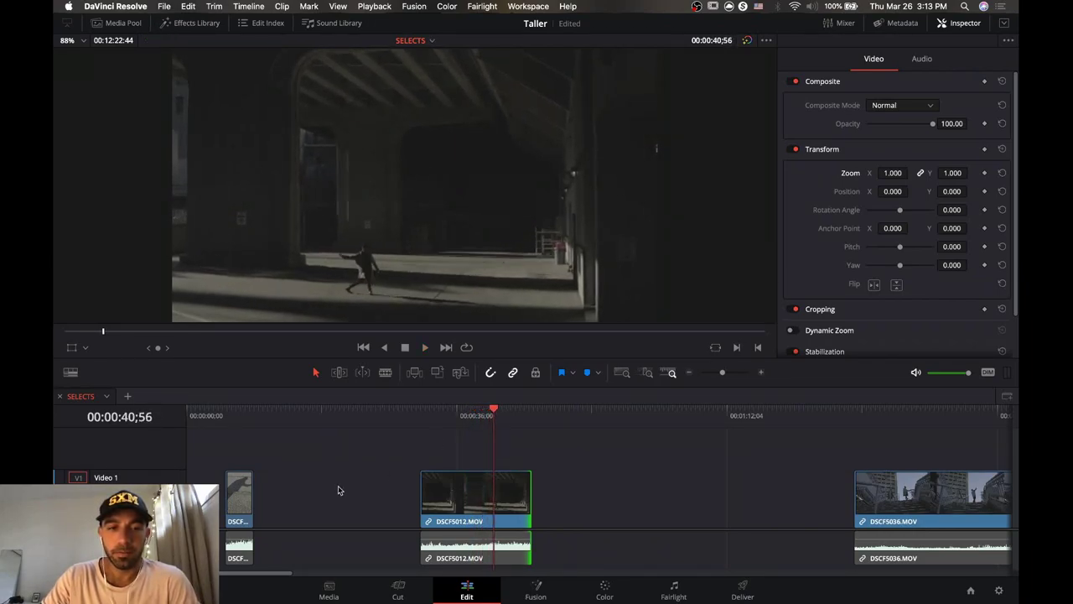
Find the usable action in DSCF5036.MOV and trim the clip's start to 00:01:45;40.
{"action": "scroll", "coordinate": [578, 501], "scroll_direction": "right", "scroll_amount": 10}
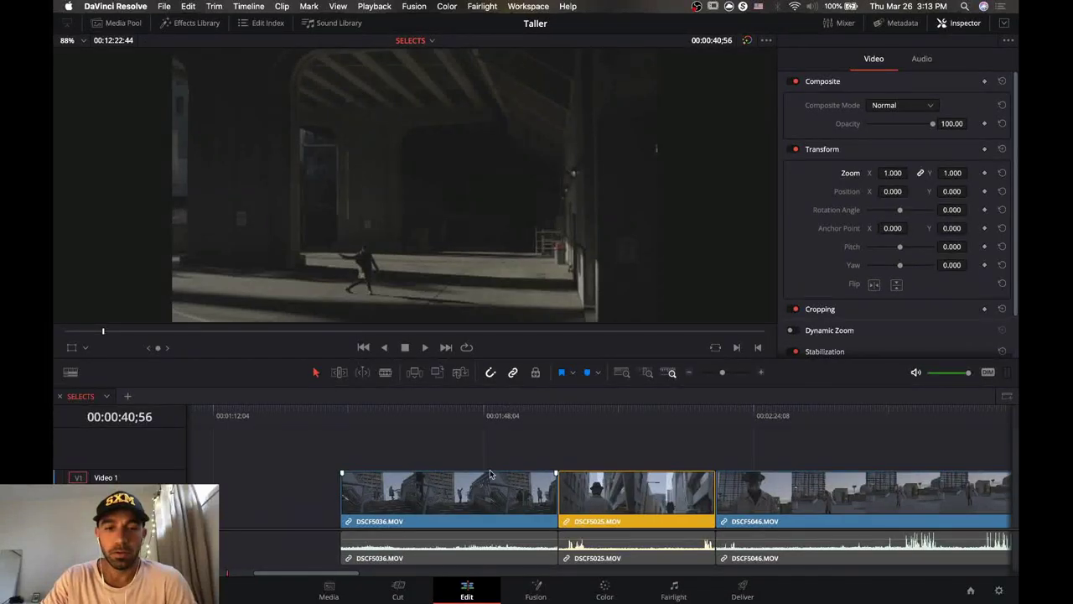
{"action": "left_click_drag", "start_coordinate": [428, 422], "coordinate": [465, 421]}
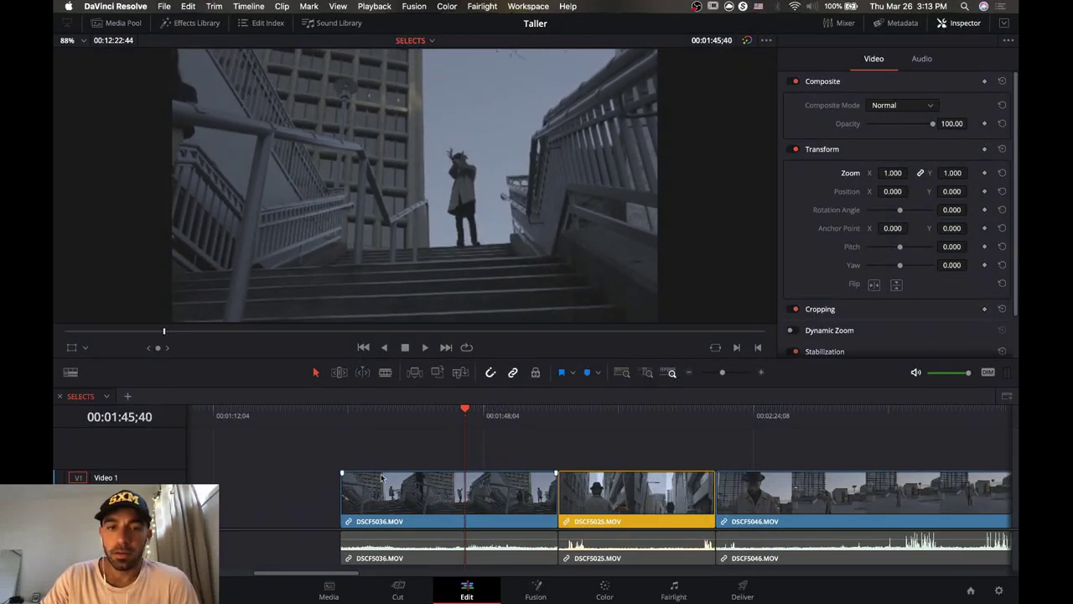
{"action": "left_click_drag", "start_coordinate": [347, 497], "coordinate": [466, 497]}
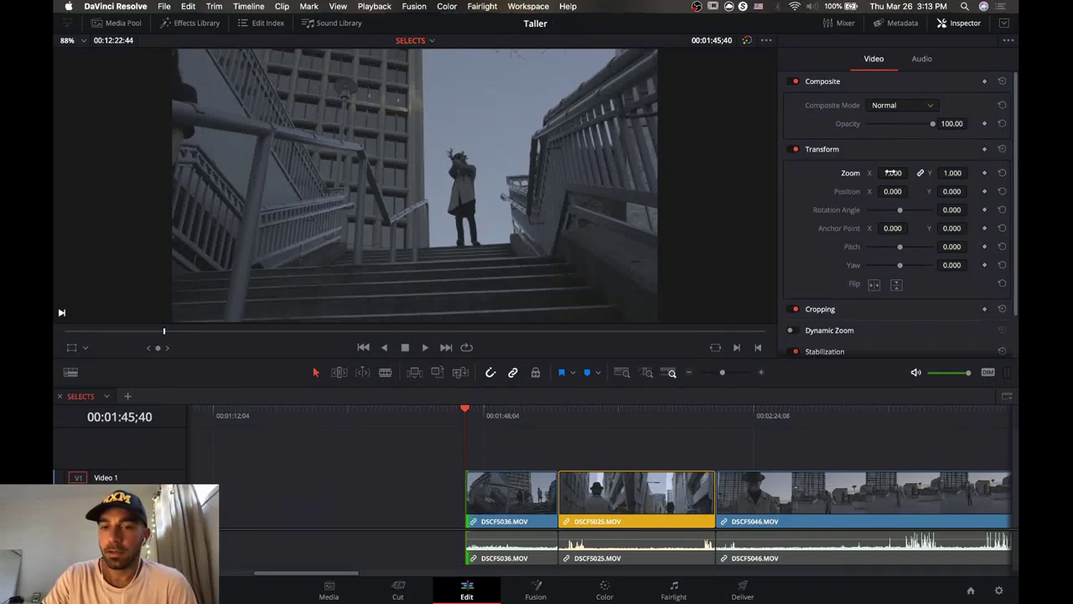
Reframe DSCF5036.MOV with a zoom of 1.110 and a horizontal position of -25, playing it briefly to check its edges.
{"action": "left_click_drag", "start_coordinate": [893, 173], "coordinate": [917, 173]}
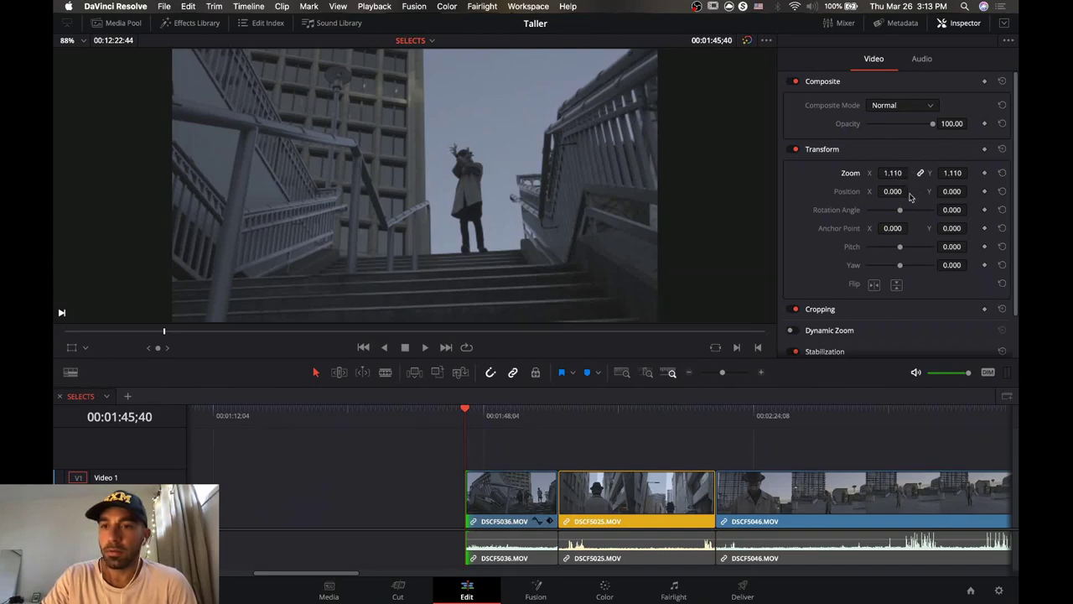
{"action": "left_click_drag", "start_coordinate": [892, 191], "coordinate": [910, 192]}
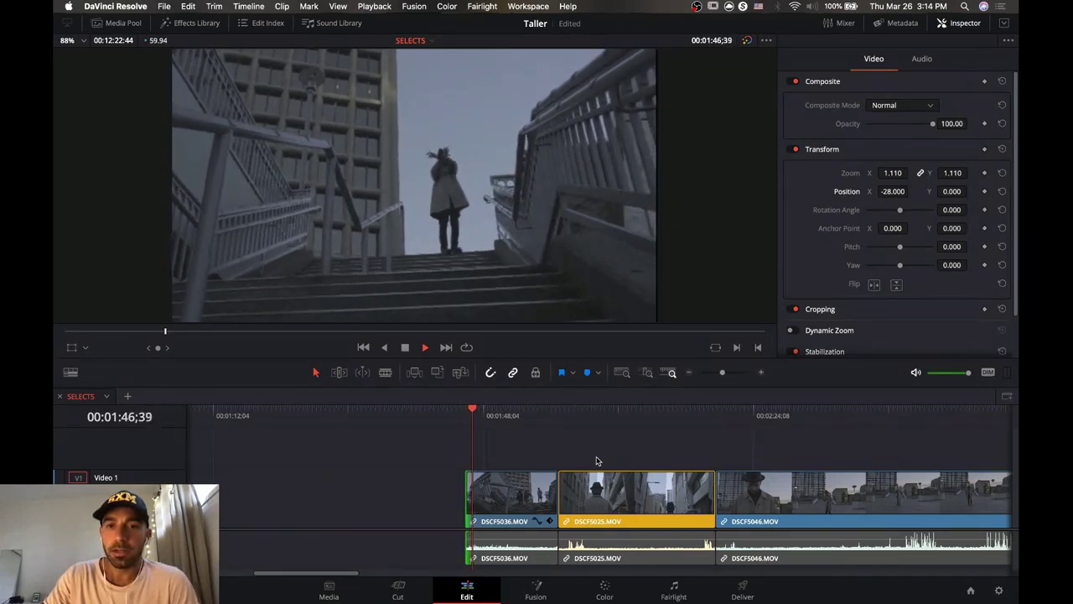
{"action": "key", "text": "space"}
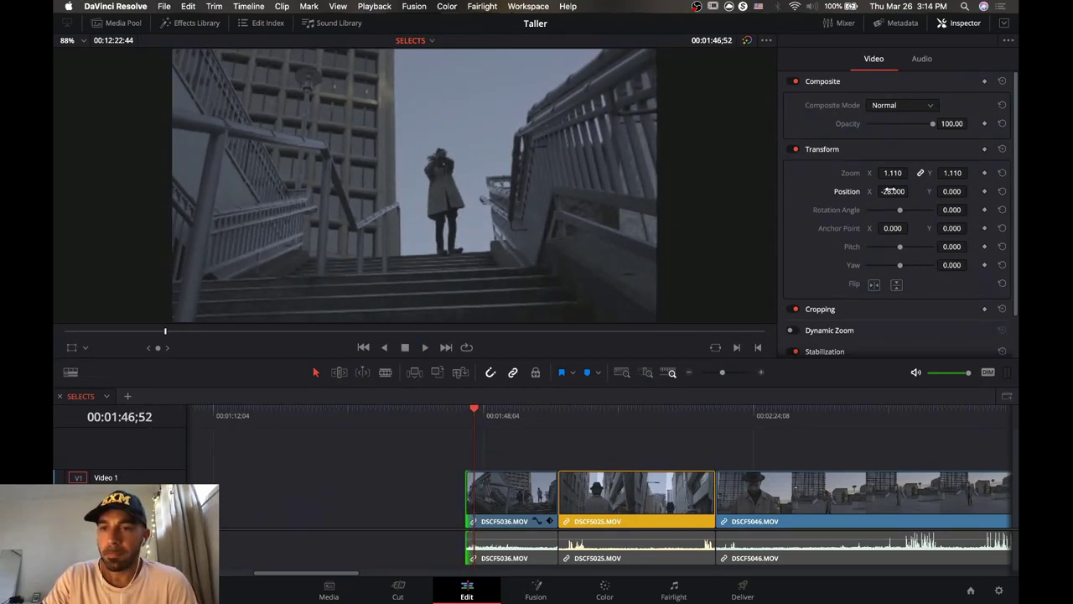
{"action": "left_click_drag", "start_coordinate": [893, 191], "coordinate": [901, 191]}
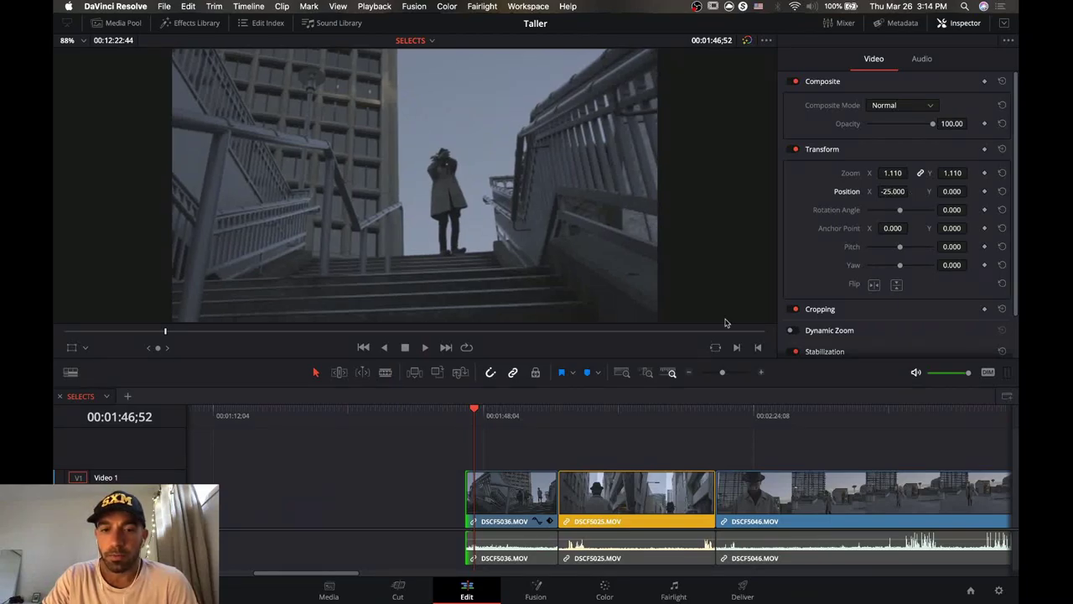
Trim the end of DSCF5036.MOV to 00:01:48;53 and scrub back into the shortened clip.
{"action": "left_click_drag", "start_coordinate": [490, 429], "coordinate": [490, 422]}
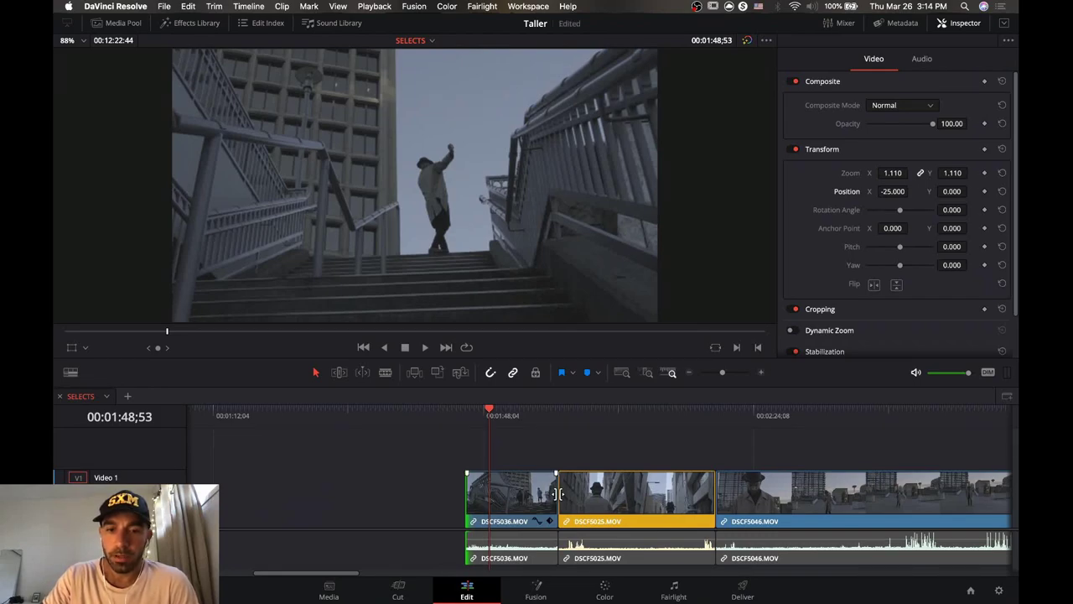
{"action": "left_click_drag", "start_coordinate": [554, 495], "coordinate": [488, 495]}
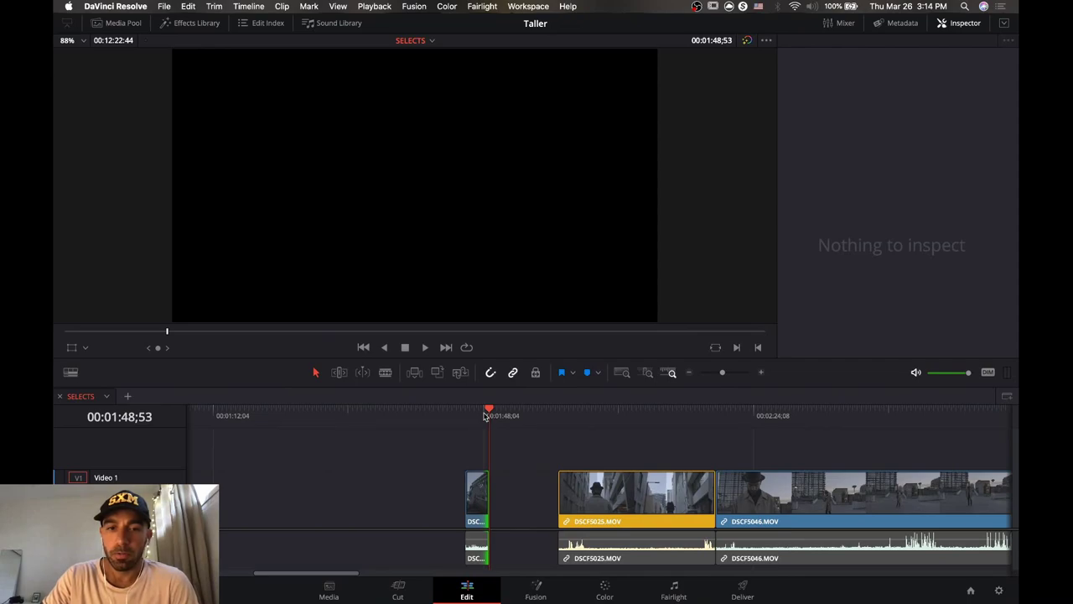
{"action": "left_click_drag", "start_coordinate": [483, 412], "coordinate": [479, 416]}
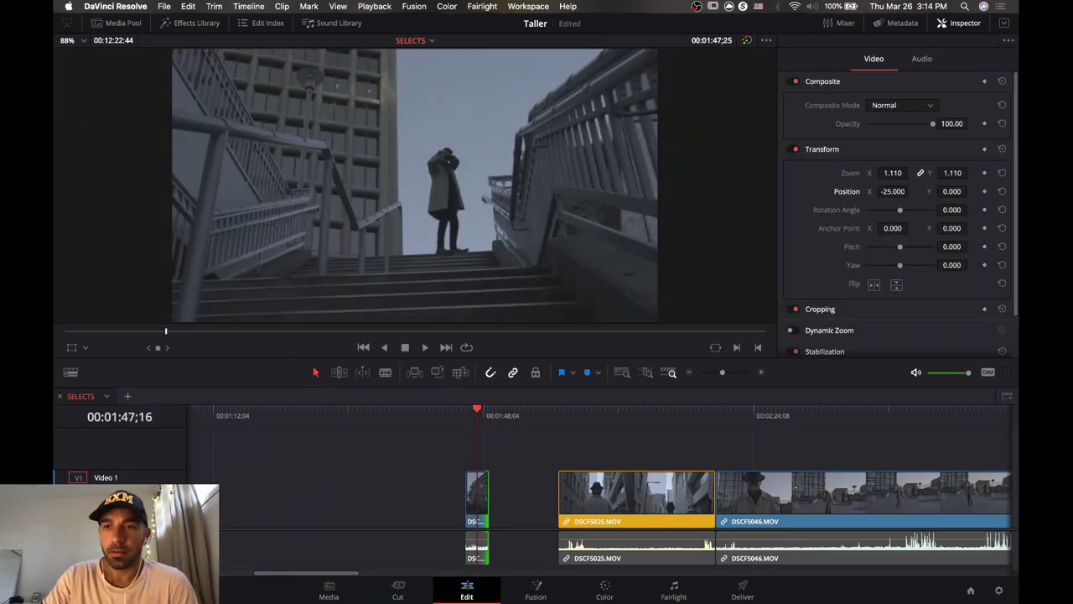
Increase the zoom of DSCF5036.MOV to 1.150 and play the clip from its start.
{"action": "left_click_drag", "start_coordinate": [893, 173], "coordinate": [912, 173]}
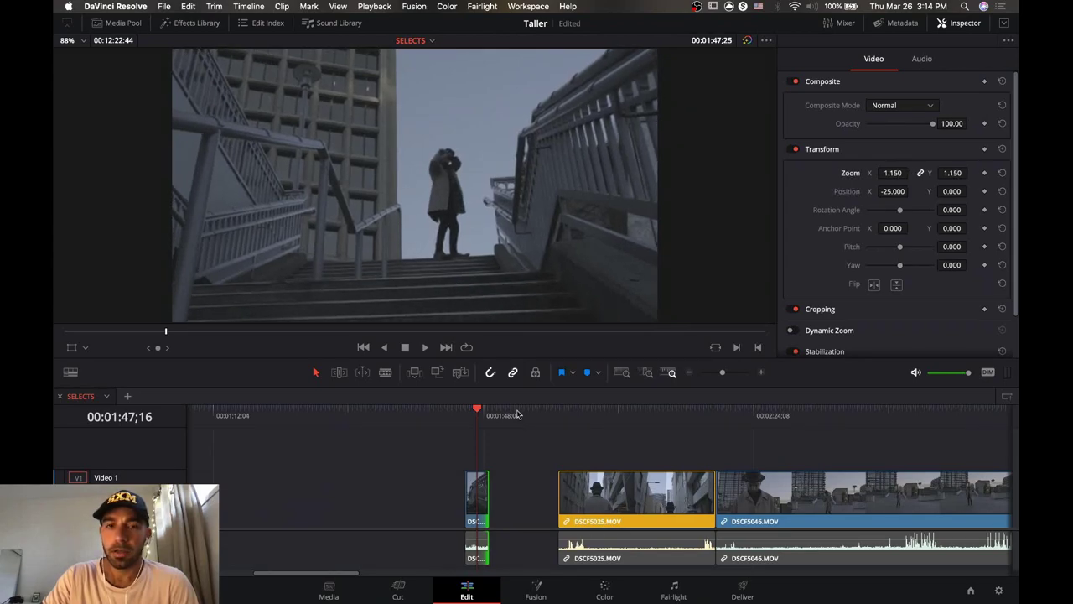
{"action": "left_click_drag", "start_coordinate": [475, 417], "coordinate": [467, 417]}
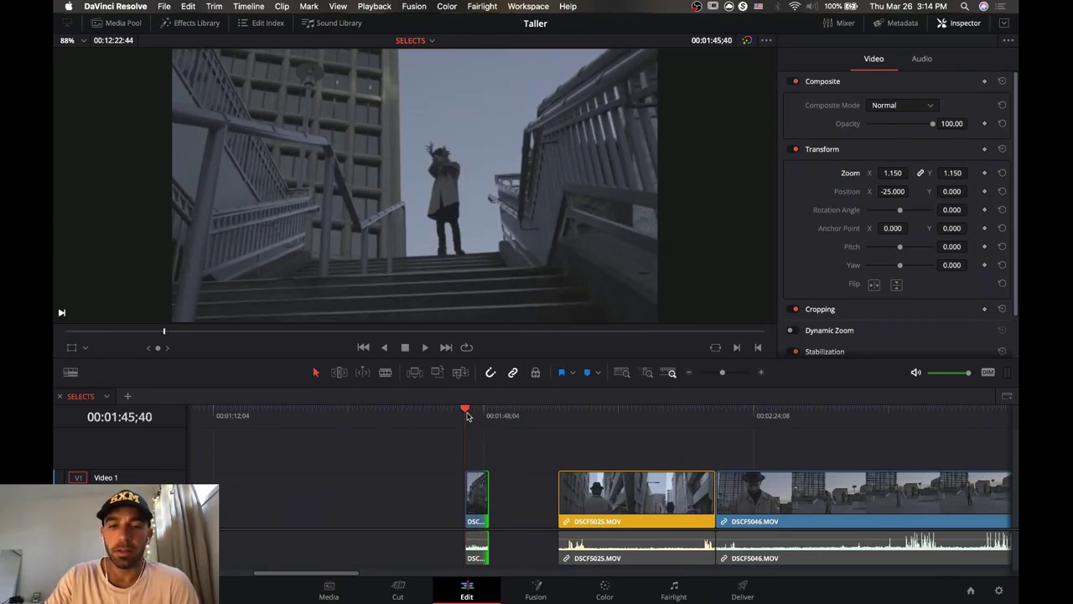
{"action": "key", "text": "space"}
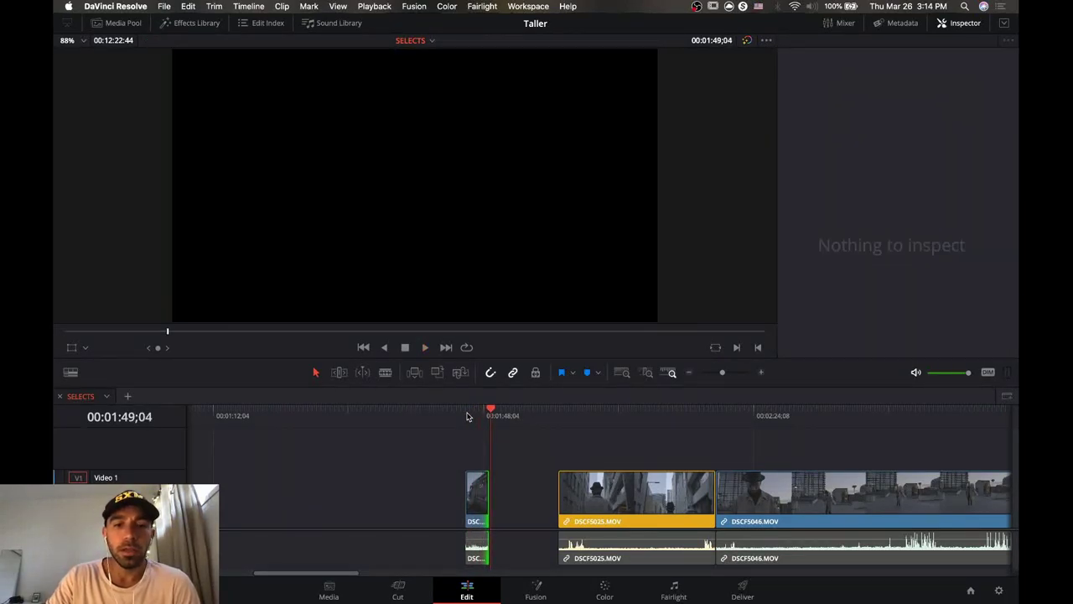
{"action": "left_click", "coordinate": [467, 417]}
Check the closing frames of DSCF5036.MOV, set its zoom to 1.200 and horizontal position to -36, and replay the clip.
{"action": "left_click", "coordinate": [482, 416]}
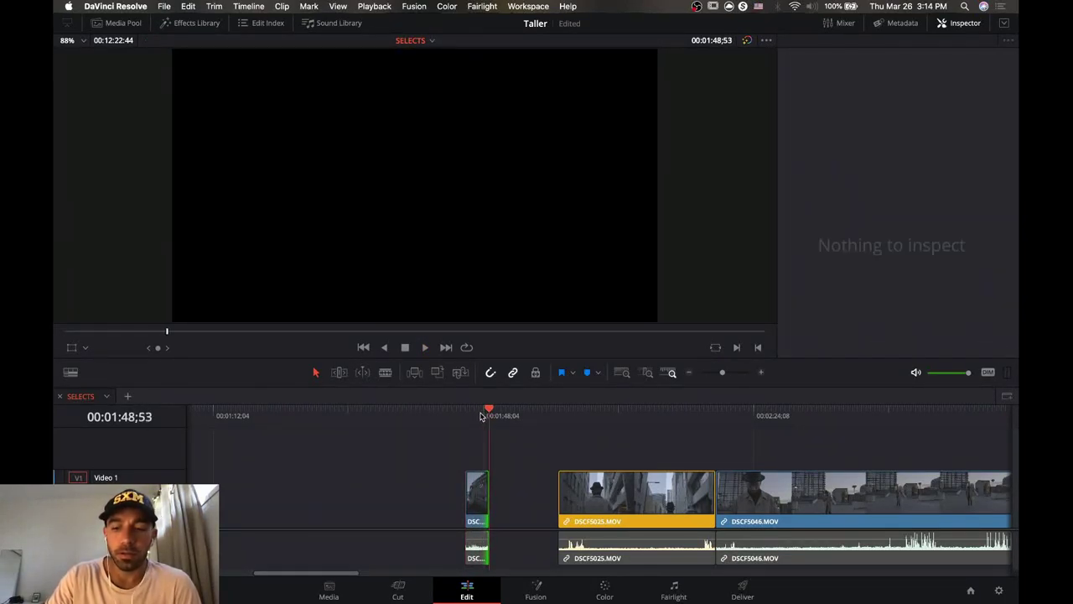
{"action": "key", "text": "Left"}
{"action": "key", "text": "Left"}
{"action": "key", "text": "Left"}
{"action": "key", "text": "Left"}
{"action": "key", "text": "Left"}
{"action": "key", "text": "Left"}
{"action": "key", "text": "Left"}
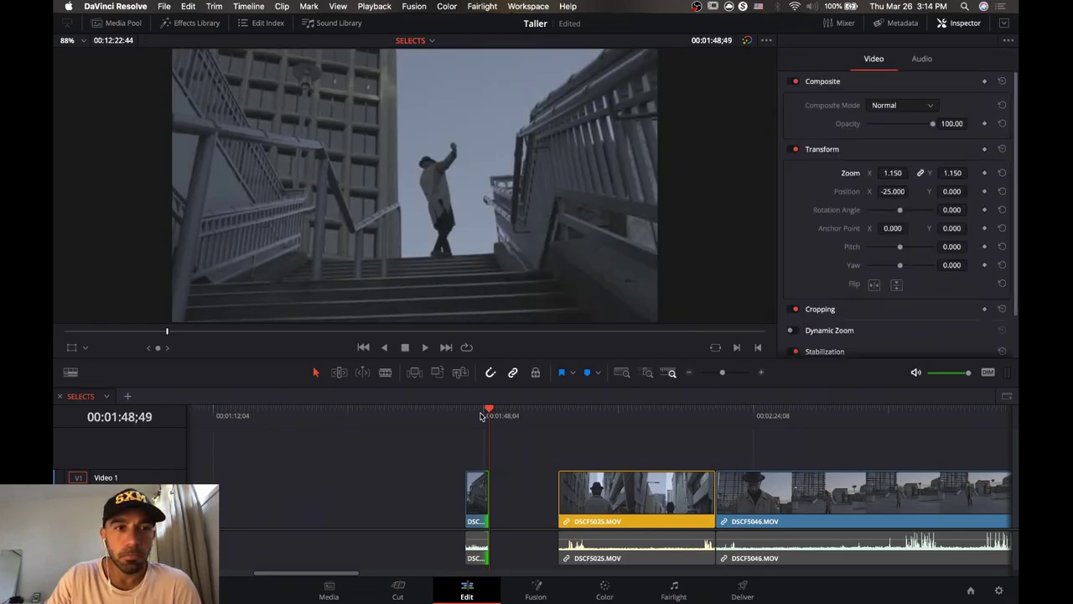
{"action": "key", "text": "Left"}
{"action": "key", "text": "Left"}
{"action": "key", "text": "Left"}
{"action": "key", "text": "Left"}
{"action": "key", "text": "Left"}
{"action": "key", "text": "Left"}
{"action": "key", "text": "Left"}
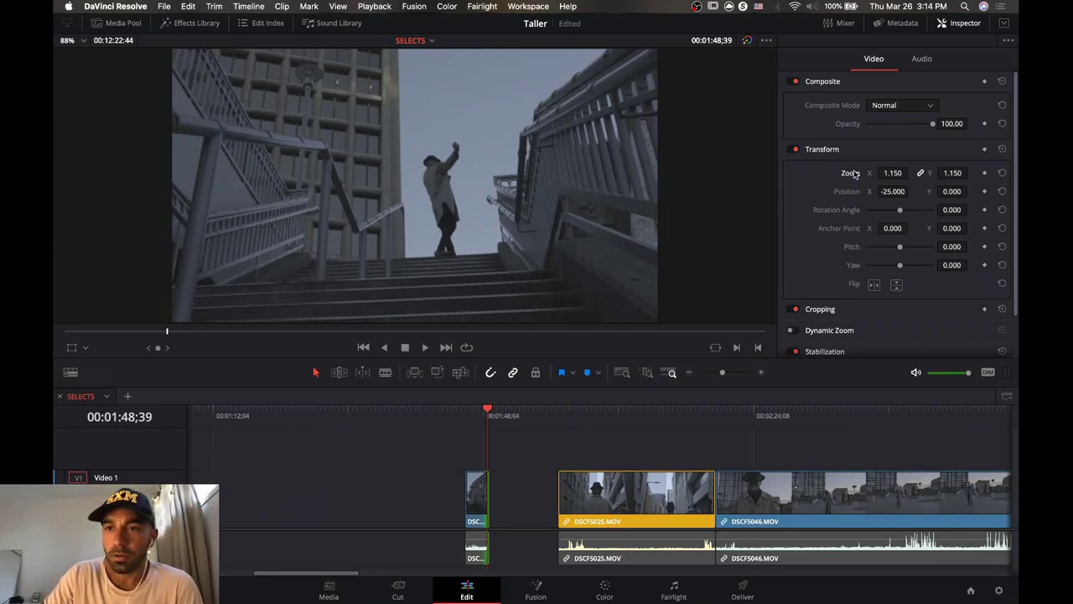
{"action": "left_click_drag", "start_coordinate": [894, 173], "coordinate": [911, 192]}
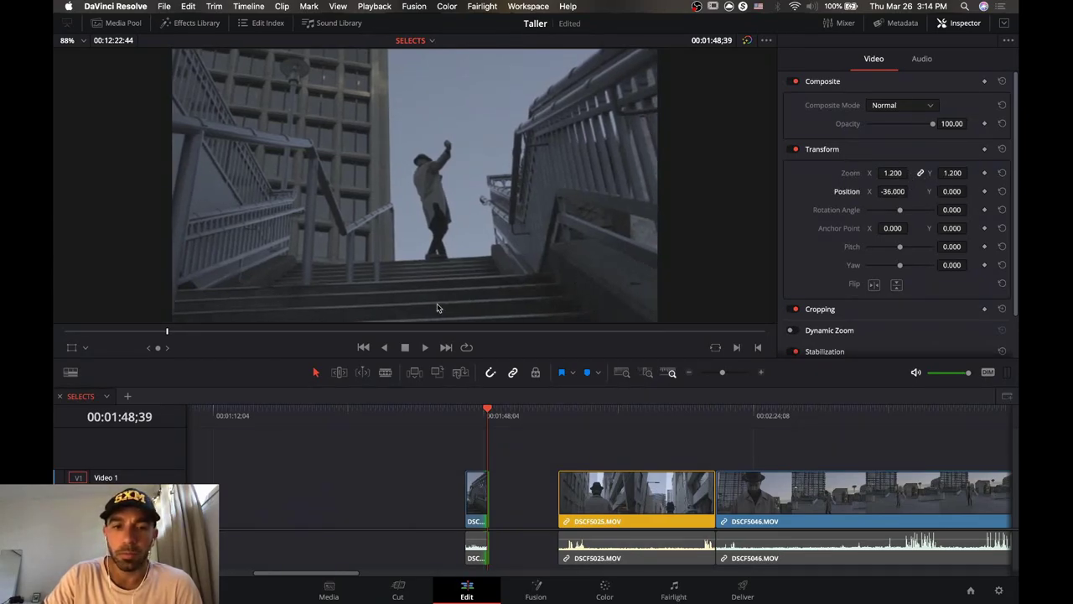
{"action": "left_click", "coordinate": [466, 413]}
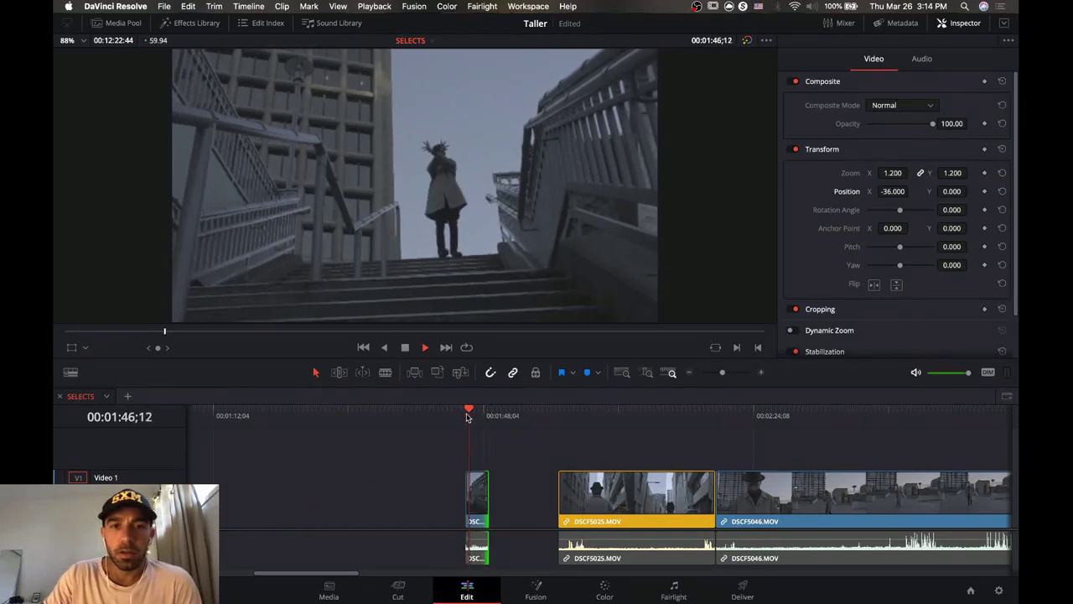
{"action": "key", "text": "space"}
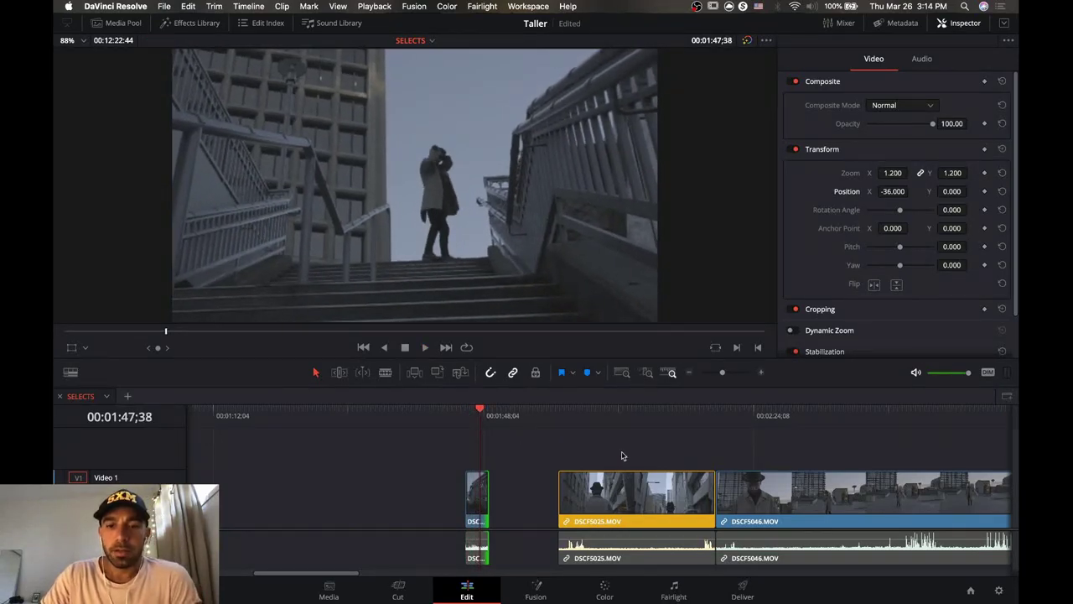
Trim DSCF5025.MOV to run from 00:02:02;02 to 00:02:06;06 and return the playhead to its start.
{"action": "left_click_drag", "start_coordinate": [597, 414], "coordinate": [587, 441]}
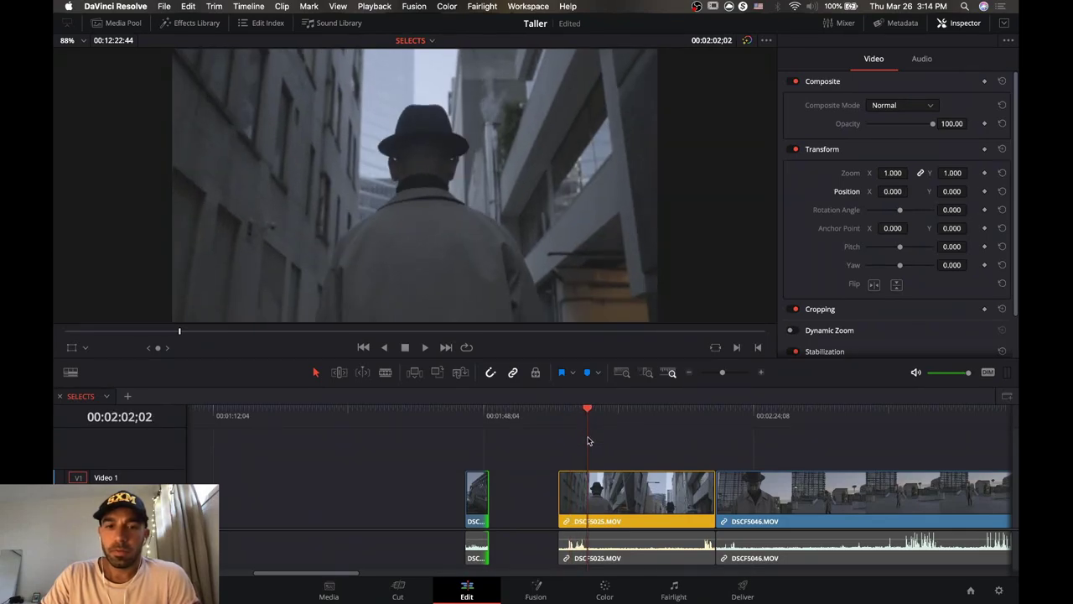
{"action": "left_click_drag", "start_coordinate": [567, 499], "coordinate": [588, 498]}
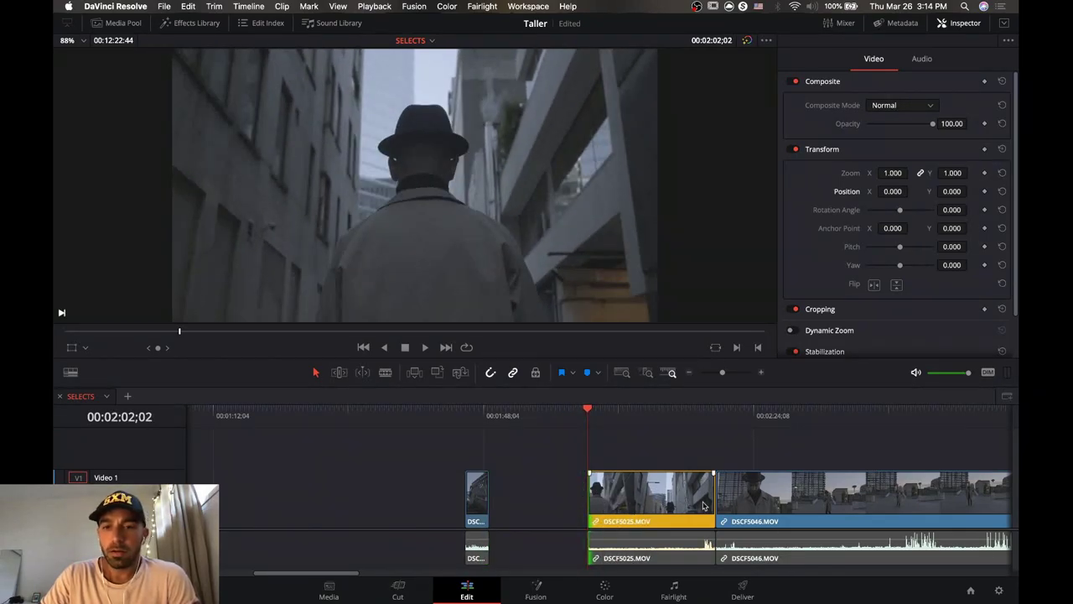
{"action": "left_click_drag", "start_coordinate": [593, 412], "coordinate": [618, 426]}
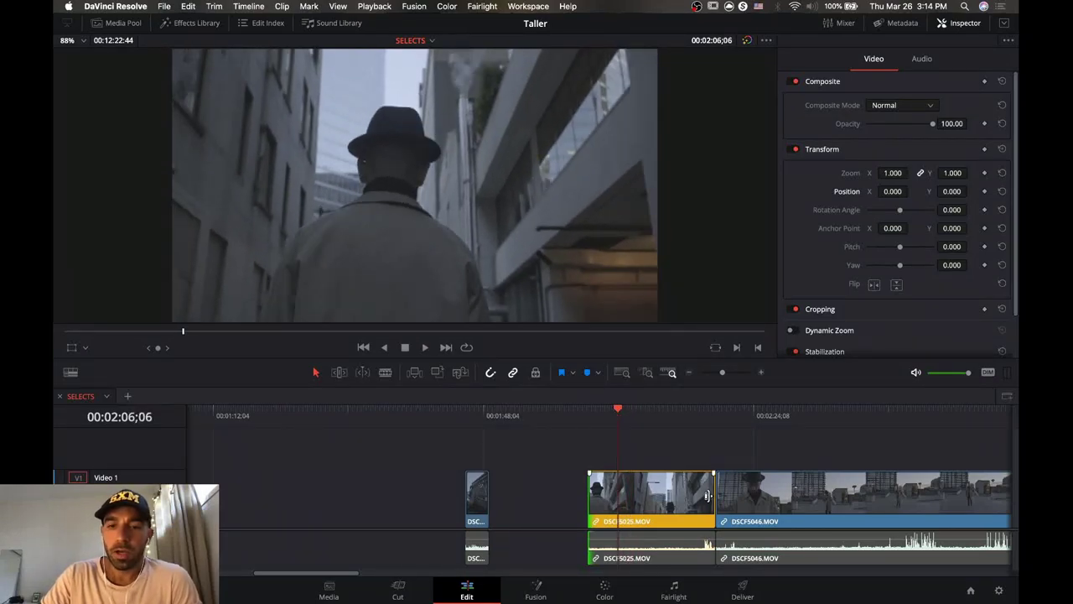
{"action": "left_click_drag", "start_coordinate": [707, 495], "coordinate": [618, 496]}
{"action": "left_click", "coordinate": [599, 414]}
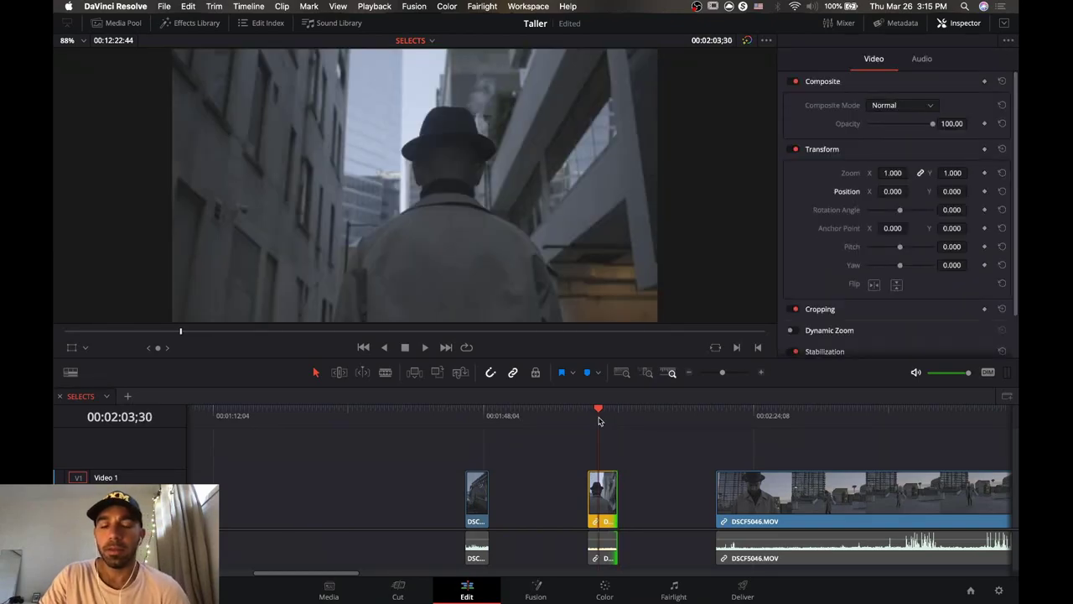
{"action": "left_click", "coordinate": [591, 415]}
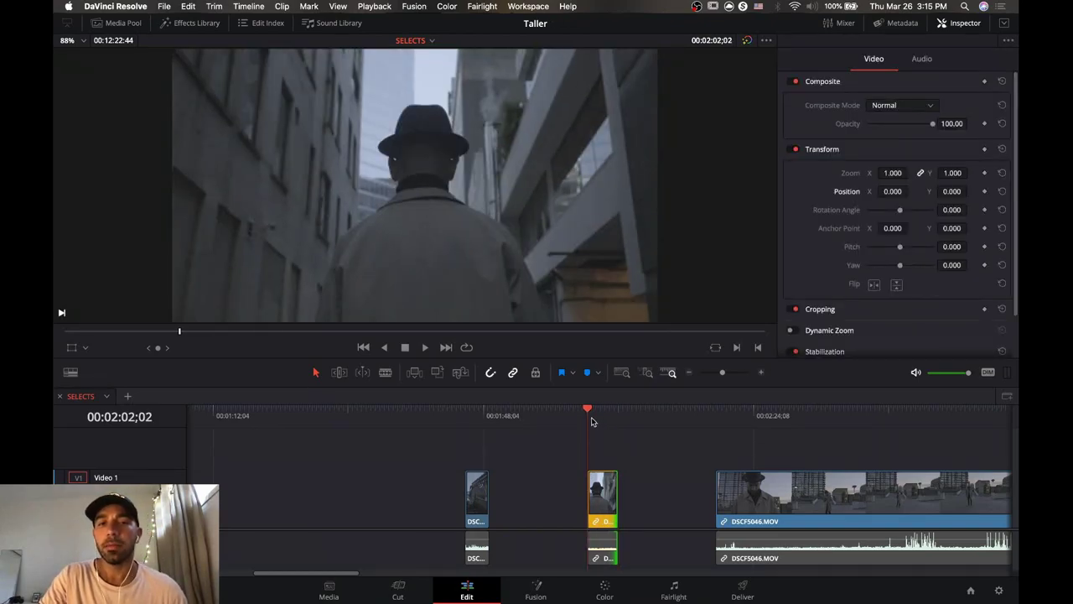
Play the opening of DSCF5025.MOV and set its clip speed to 50%.
{"action": "key", "text": "space"}
{"action": "key", "text": "space"}
{"action": "left_click", "coordinate": [602, 495]}
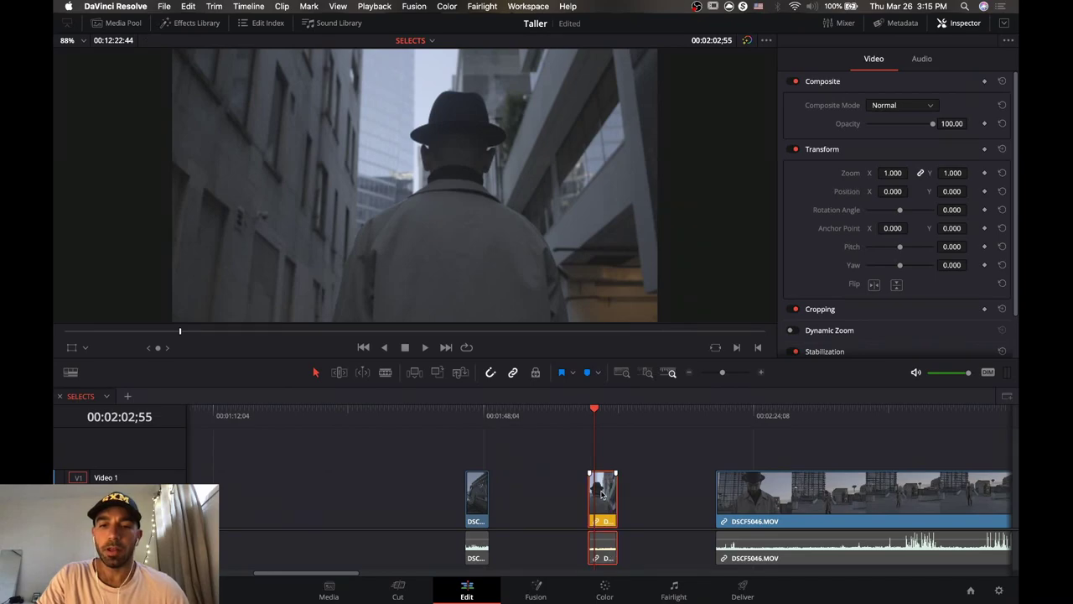
{"action": "right_click", "coordinate": [602, 495]}
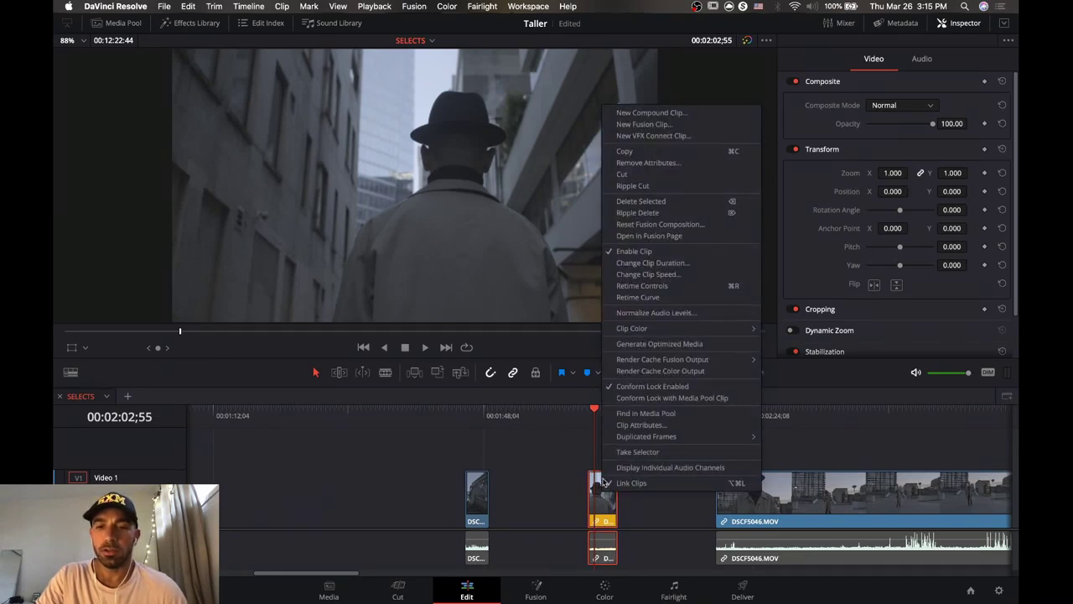
{"action": "left_click", "coordinate": [693, 282]}
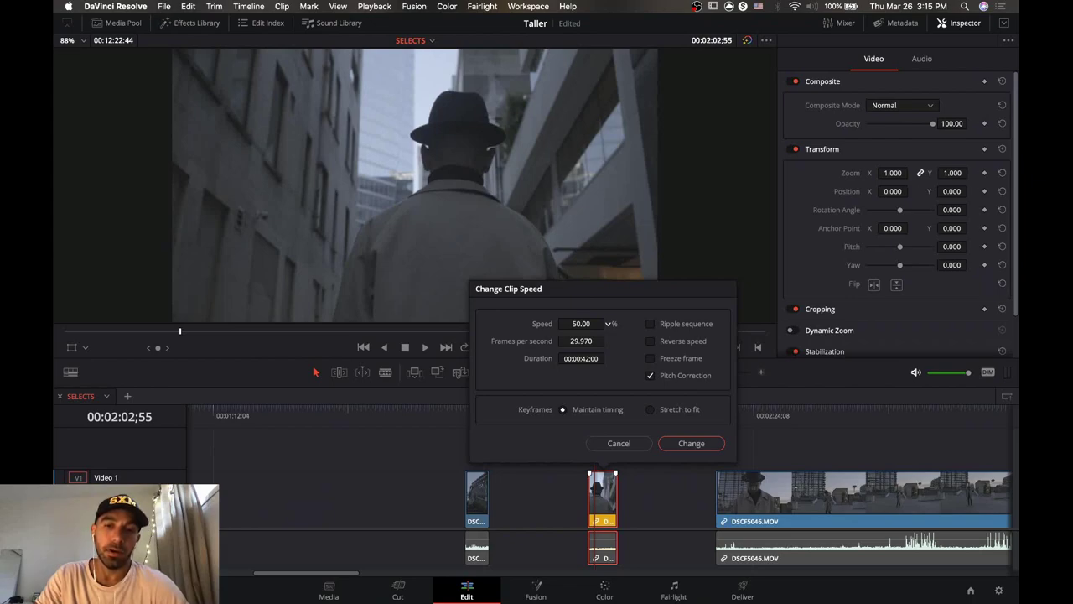
{"action": "type", "text": "175"}
{"action": "key", "text": "Tab"}
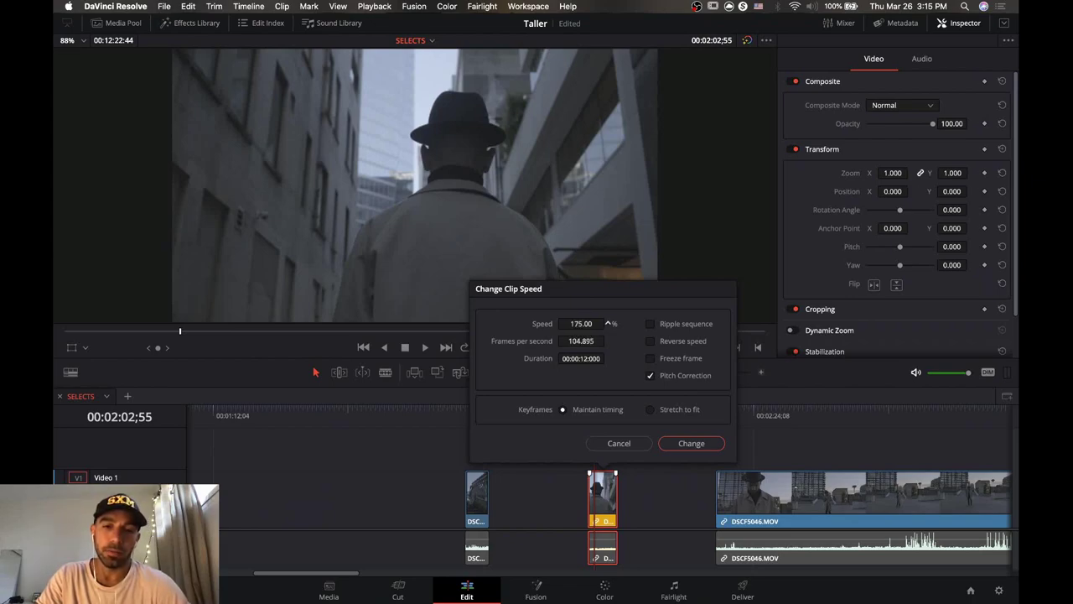
{"action": "left_click_drag", "start_coordinate": [581, 323], "coordinate": [541, 325]}
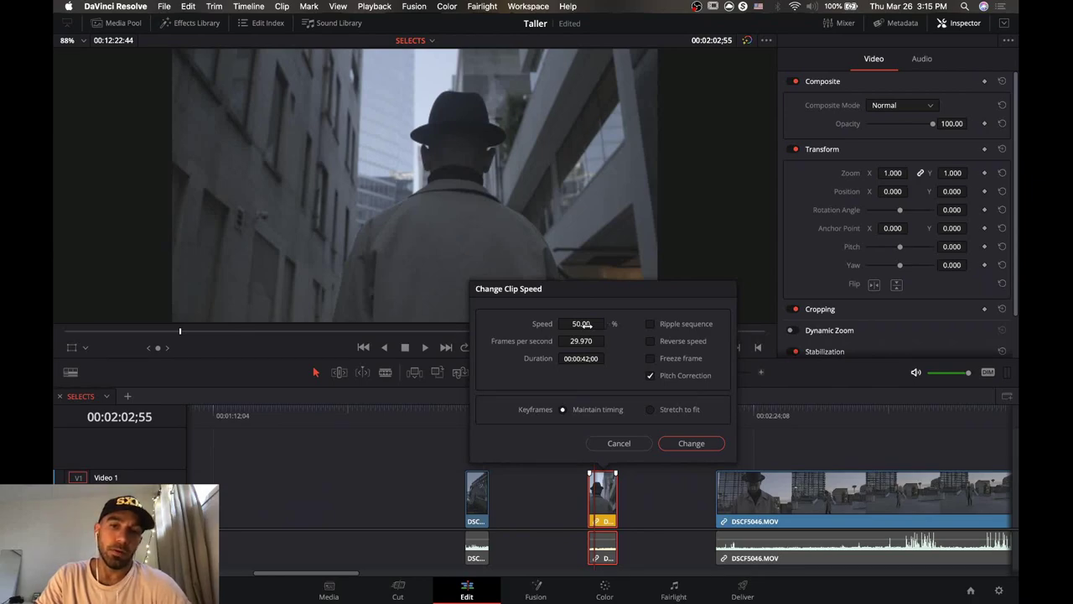
{"action": "left_click", "coordinate": [691, 443]}
{"action": "left_click", "coordinate": [595, 410]}
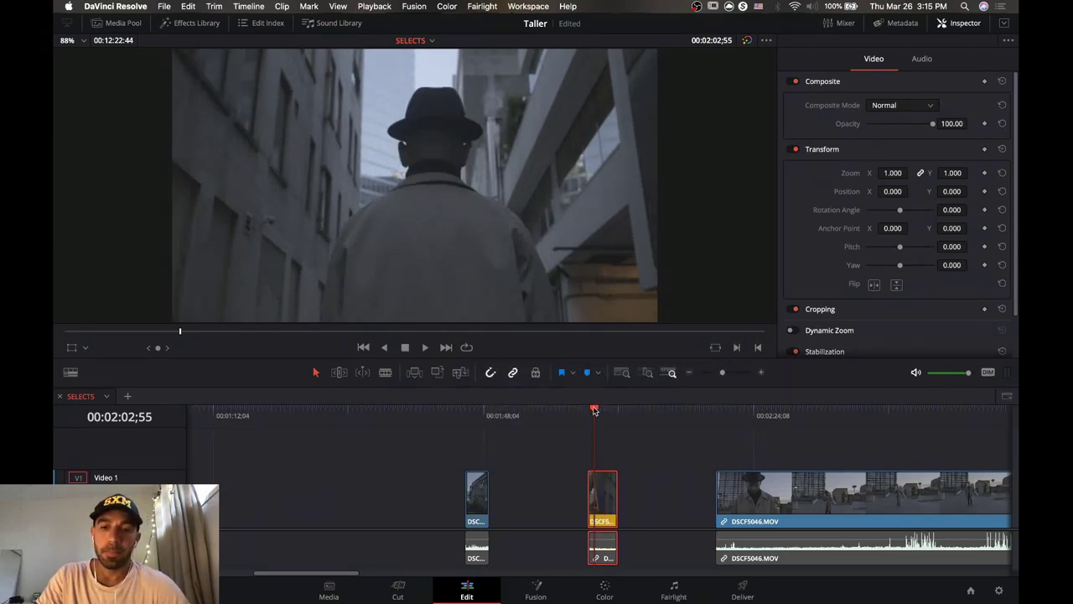
Recheck the 50% speed setting of DSCF5025.MOV and replay the slowed clip from its start.
{"action": "right_click", "coordinate": [607, 501]}
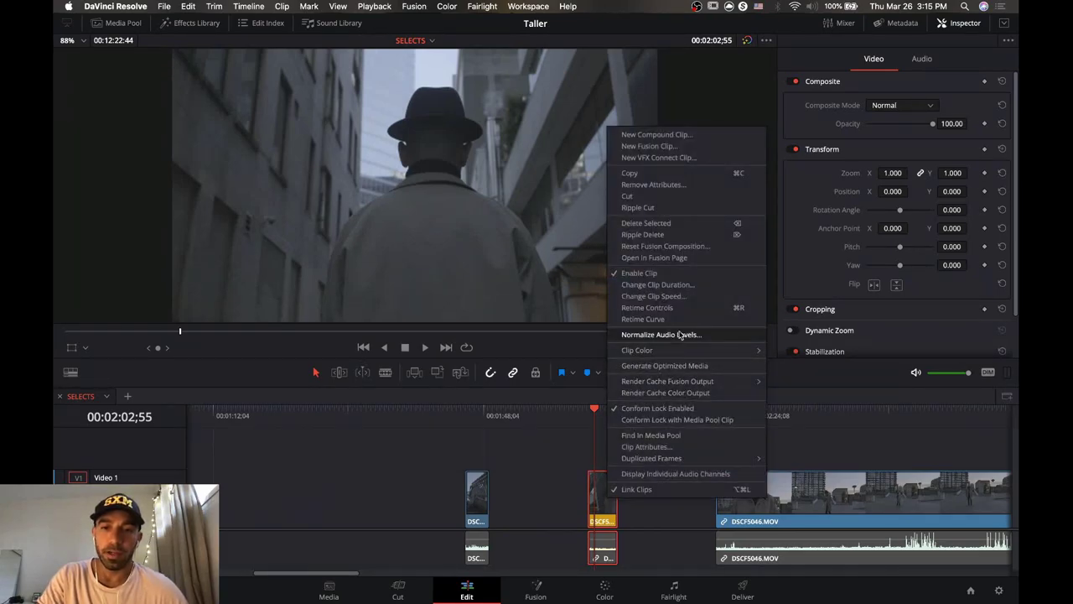
{"action": "left_click", "coordinate": [639, 296]}
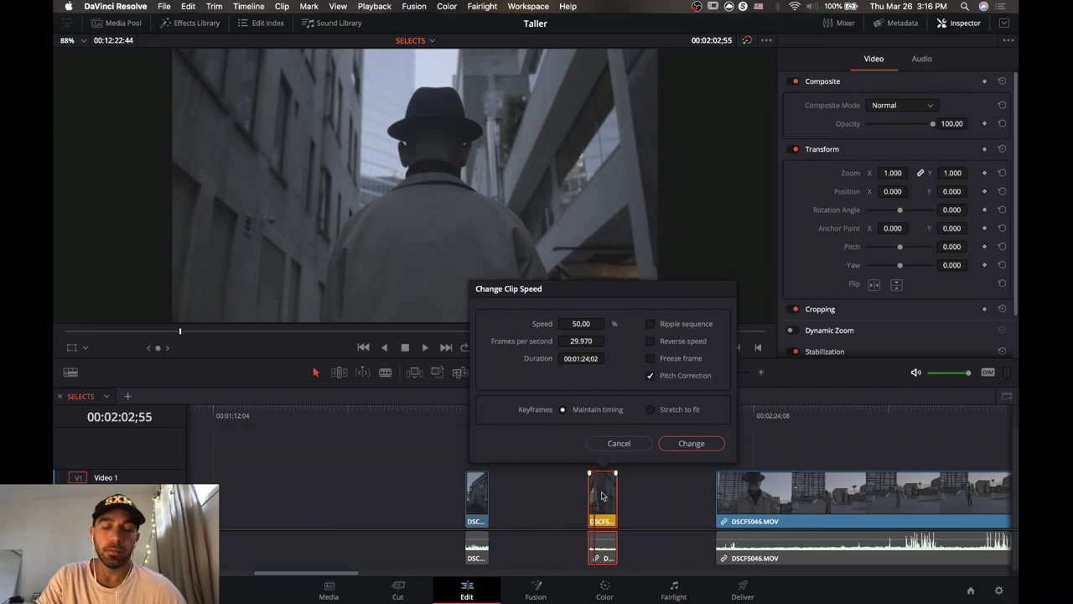
{"action": "left_click", "coordinate": [676, 443]}
{"action": "key", "text": "space"}
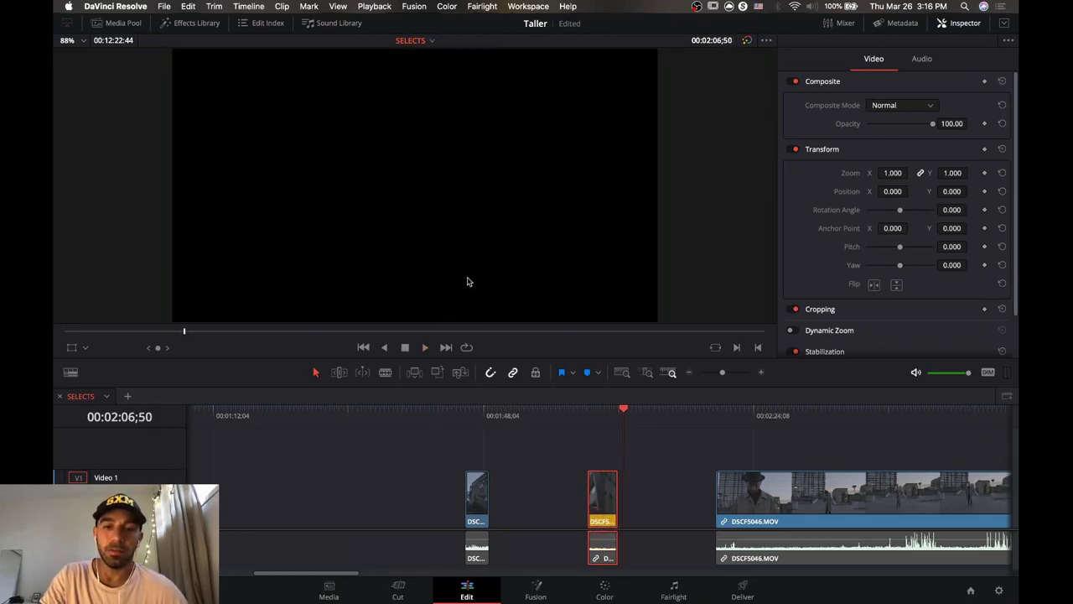
{"action": "left_click", "coordinate": [589, 416]}
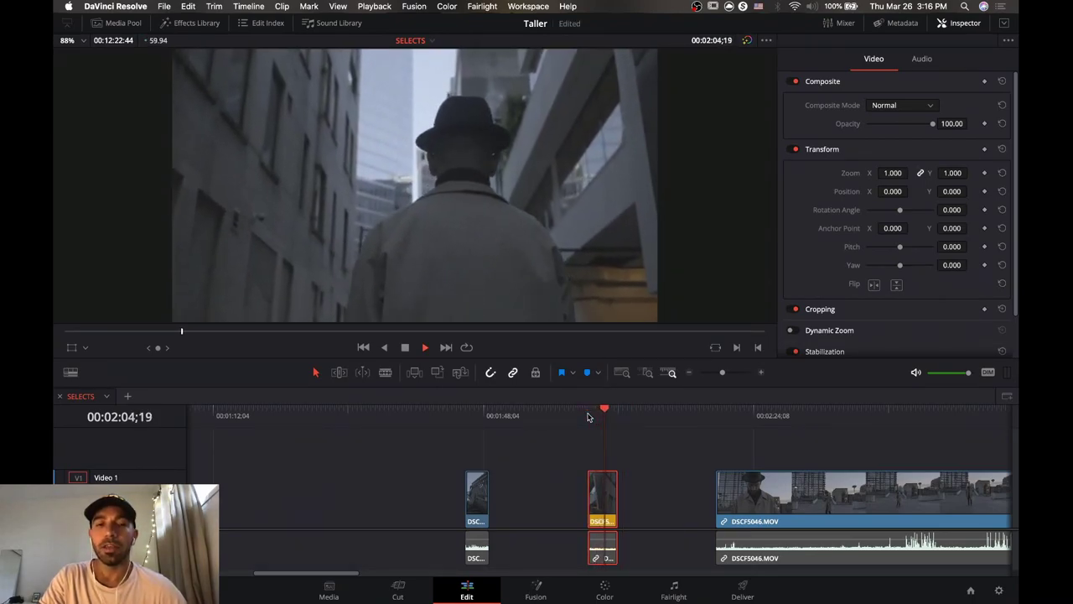
{"action": "left_click", "coordinate": [588, 415]}
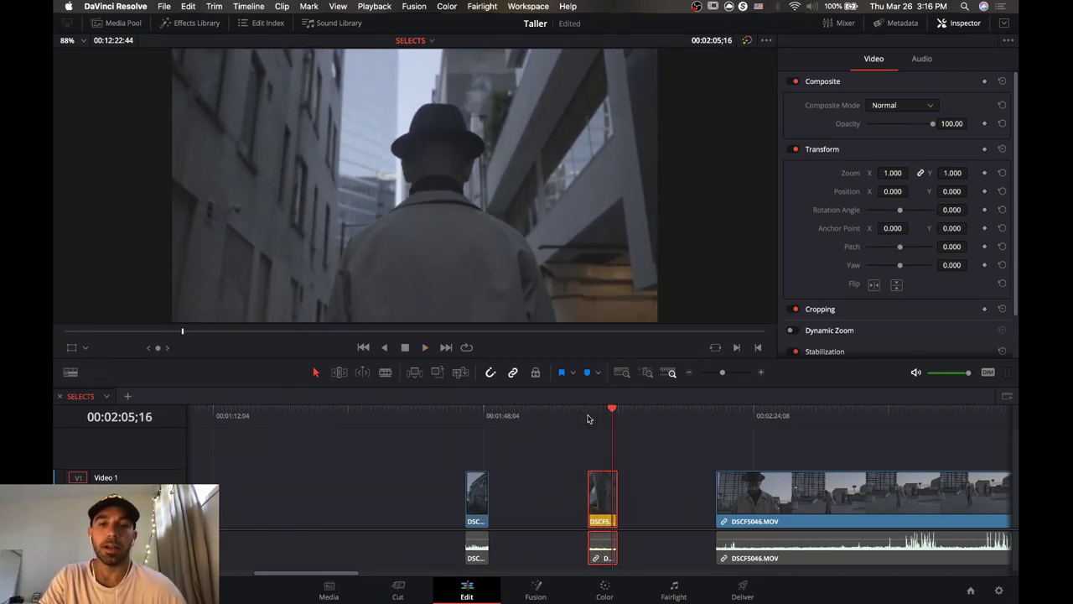
{"action": "left_click", "coordinate": [588, 416]}
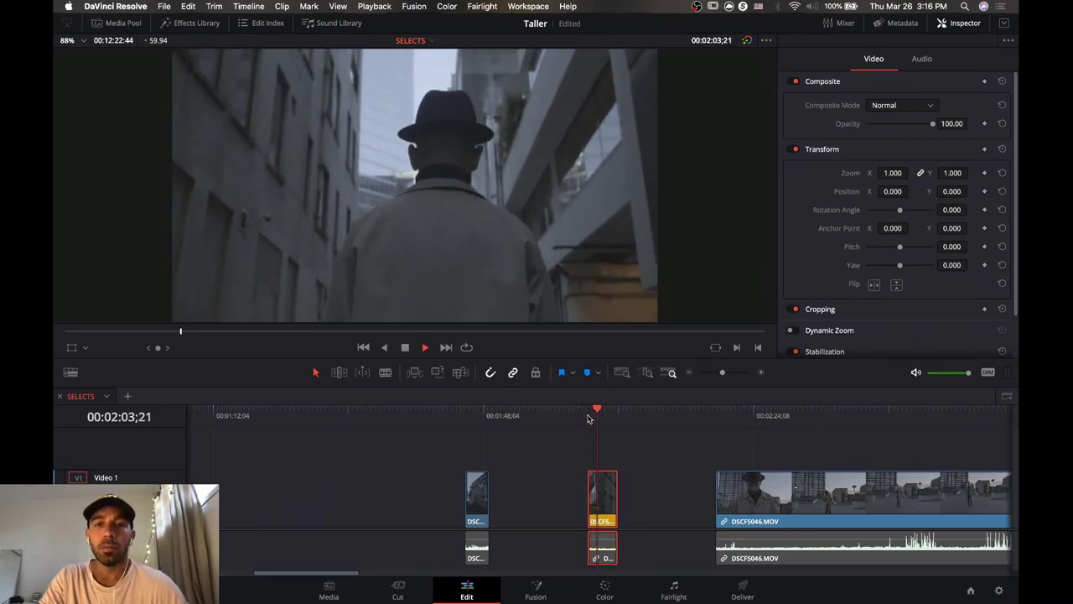
{"action": "key", "text": "space"}
Trim DSCF5046.MOV to run from 00:02:42;48 to 00:02:55;12.
{"action": "scroll", "coordinate": [721, 453], "scroll_direction": "right", "scroll_amount": 5}
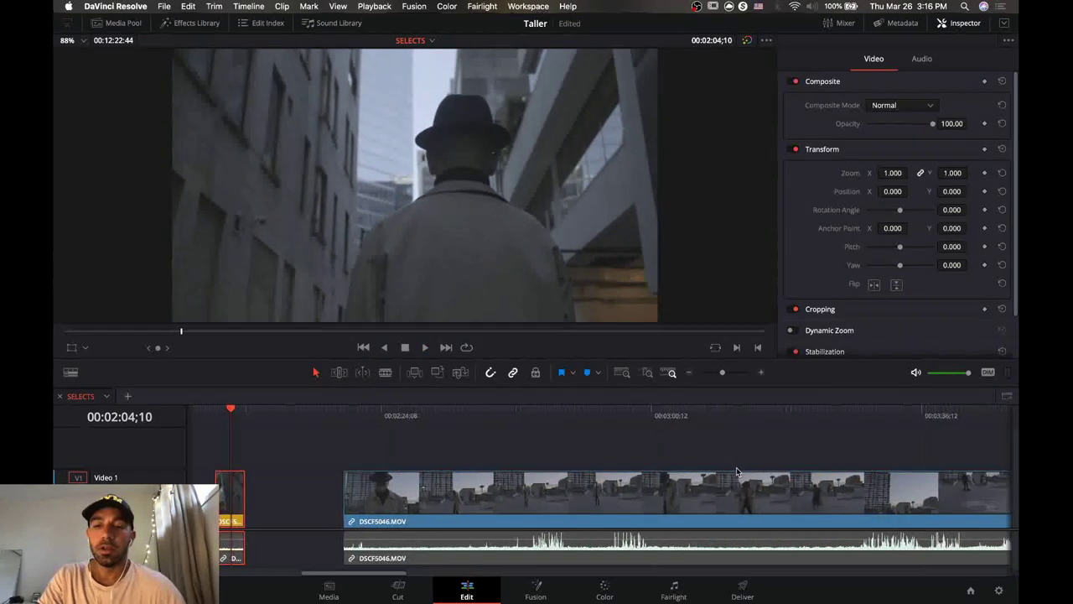
{"action": "left_click_drag", "start_coordinate": [723, 374], "coordinate": [720, 374]}
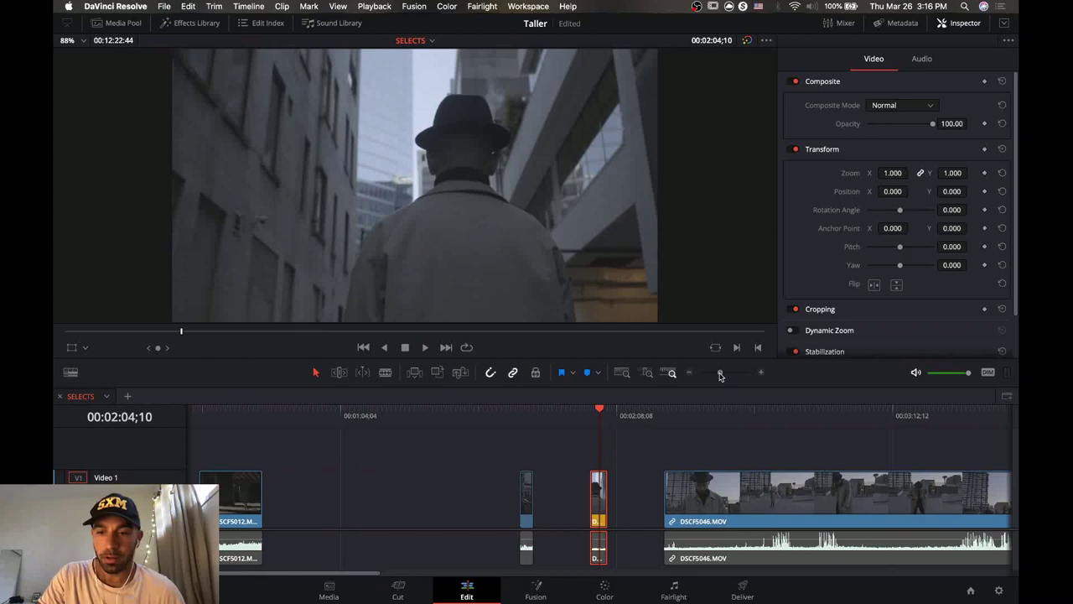
{"action": "scroll", "coordinate": [732, 452], "scroll_direction": "right", "scroll_amount": 4}
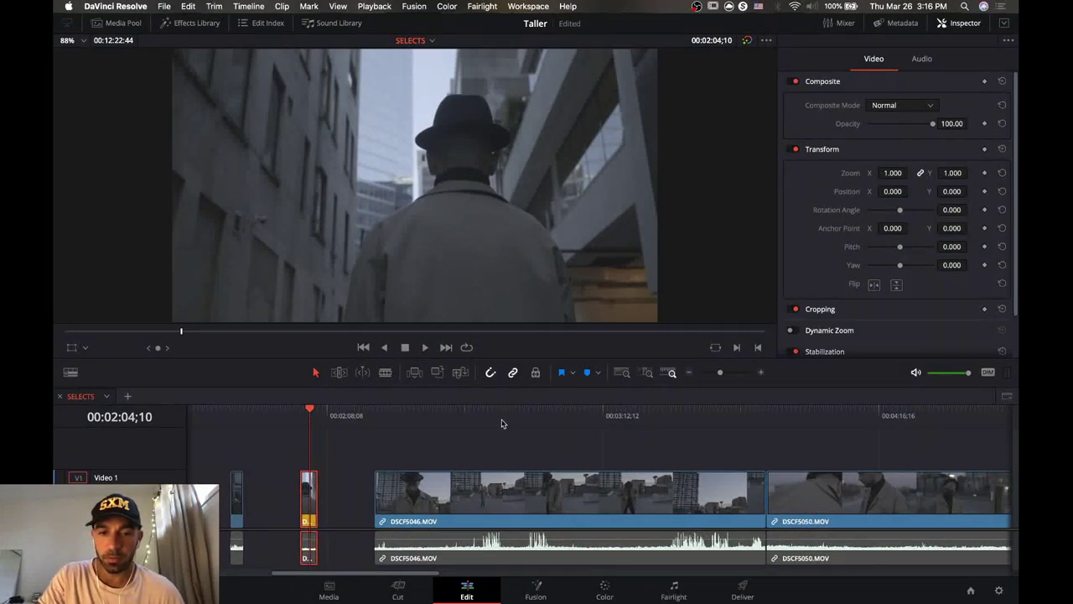
{"action": "mouse_move", "coordinate": [491, 421]}
{"action": "left_mouse_down"}
{"action": "mouse_move", "coordinate": [417, 420]}
{"action": "mouse_move", "coordinate": [494, 423]}
{"action": "mouse_move", "coordinate": [477, 422]}
{"action": "left_mouse_up"}
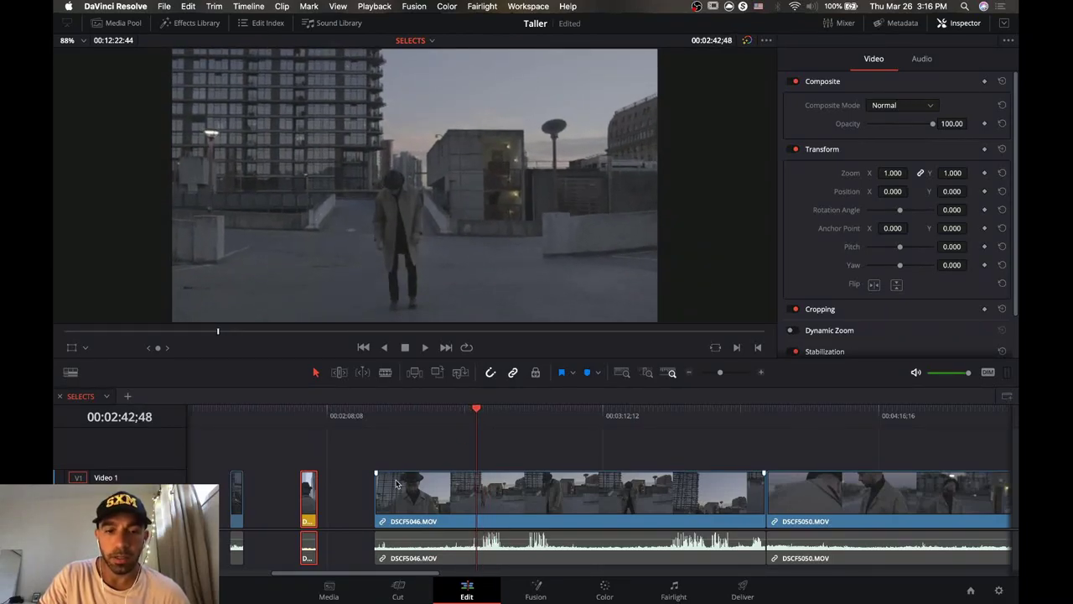
{"action": "left_click_drag", "start_coordinate": [379, 492], "coordinate": [478, 493]}
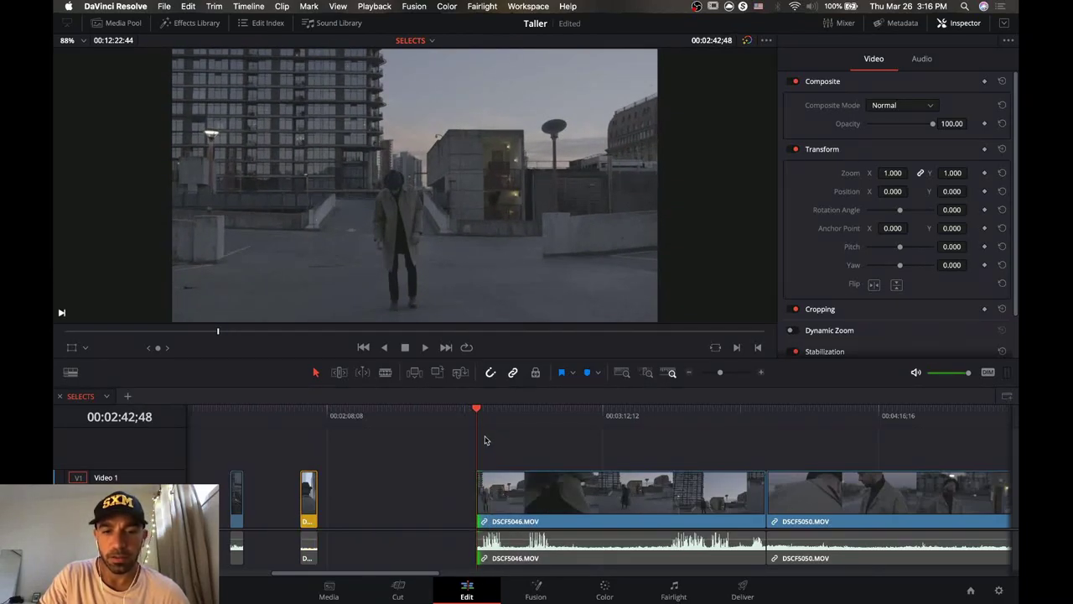
{"action": "left_click", "coordinate": [491, 423]}
{"action": "left_click_drag", "start_coordinate": [490, 422], "coordinate": [530, 428]}
{"action": "left_click_drag", "start_coordinate": [757, 495], "coordinate": [531, 513]}
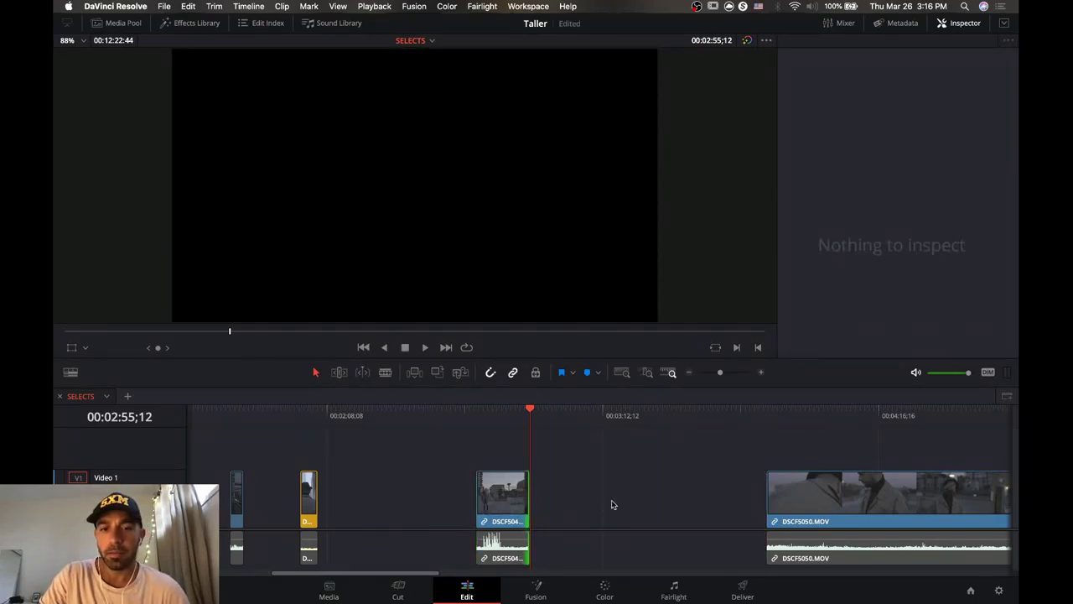
Find the usable moment in DSCF5050.MOV and trim the clip to run from 00:04:01;52 to 00:04:06;16.
{"action": "scroll", "coordinate": [611, 503], "scroll_direction": "right", "scroll_amount": 5}
{"action": "left_click_drag", "start_coordinate": [508, 425], "coordinate": [545, 411]}
{"action": "key", "text": "space"}
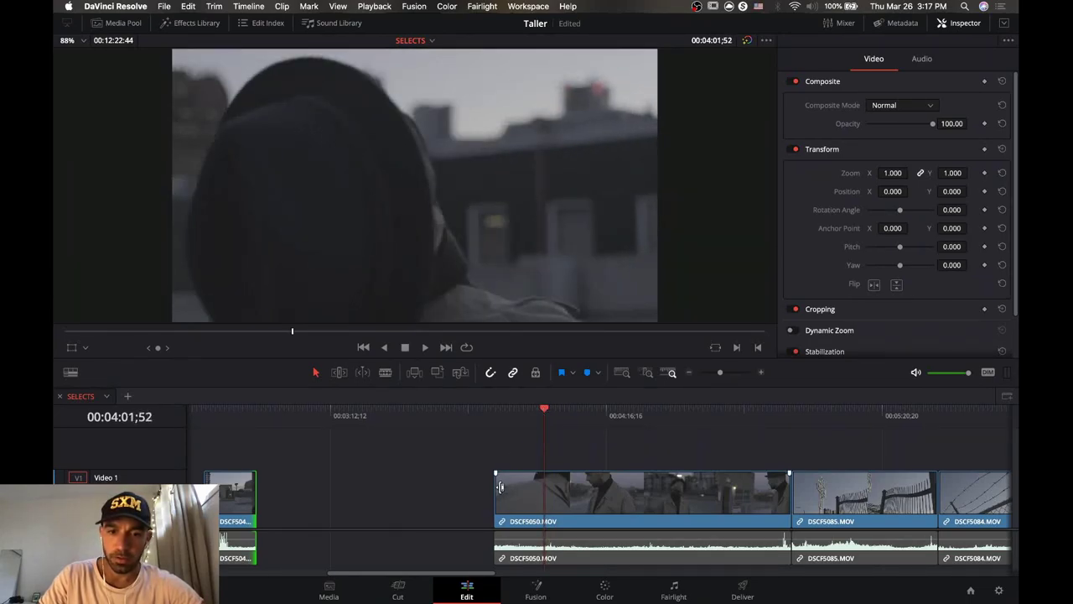
{"action": "left_click_drag", "start_coordinate": [501, 486], "coordinate": [539, 484]}
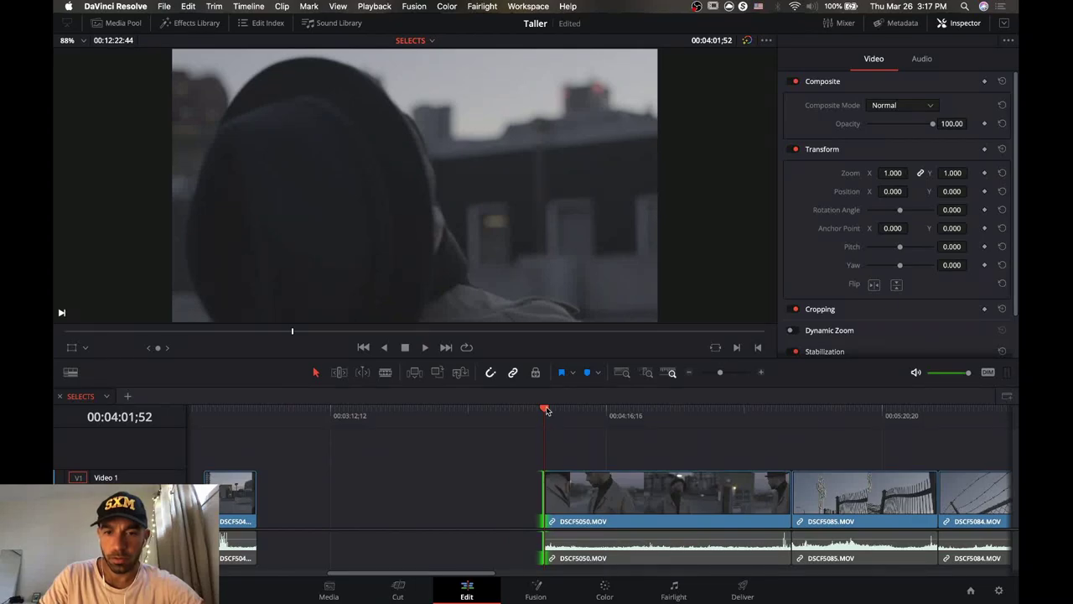
{"action": "left_click_drag", "start_coordinate": [554, 410], "coordinate": [563, 410]}
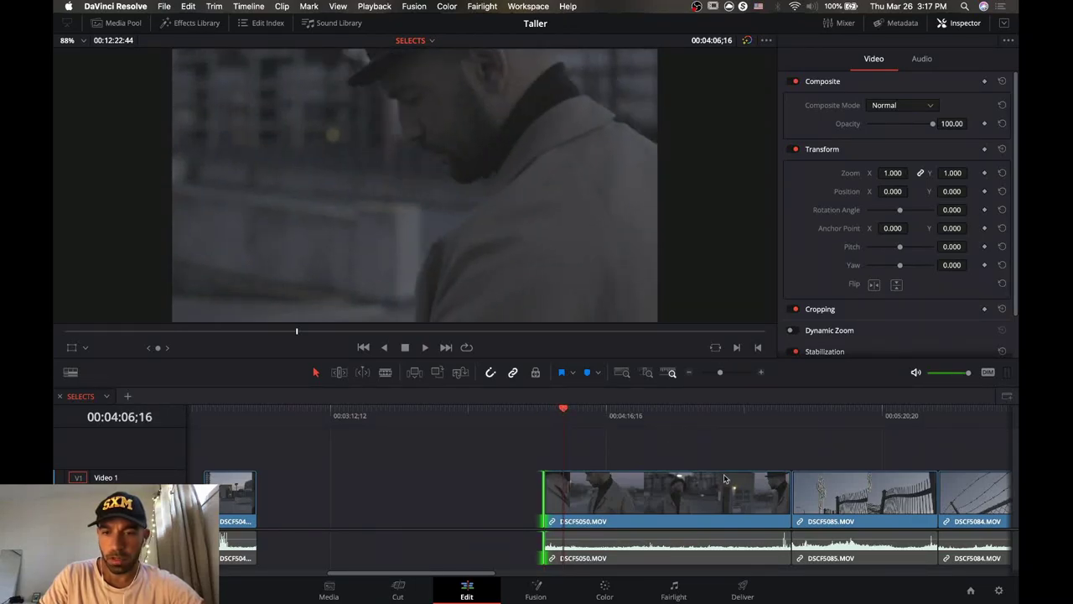
{"action": "left_click_drag", "start_coordinate": [783, 491], "coordinate": [563, 496]}
Trim both ends of DSCF5085.MOV, with its start cut at 00:05:15;48, and move it into the gap after DSCF5050.MOV.
{"action": "scroll", "coordinate": [676, 503], "scroll_direction": "right", "scroll_amount": 5}
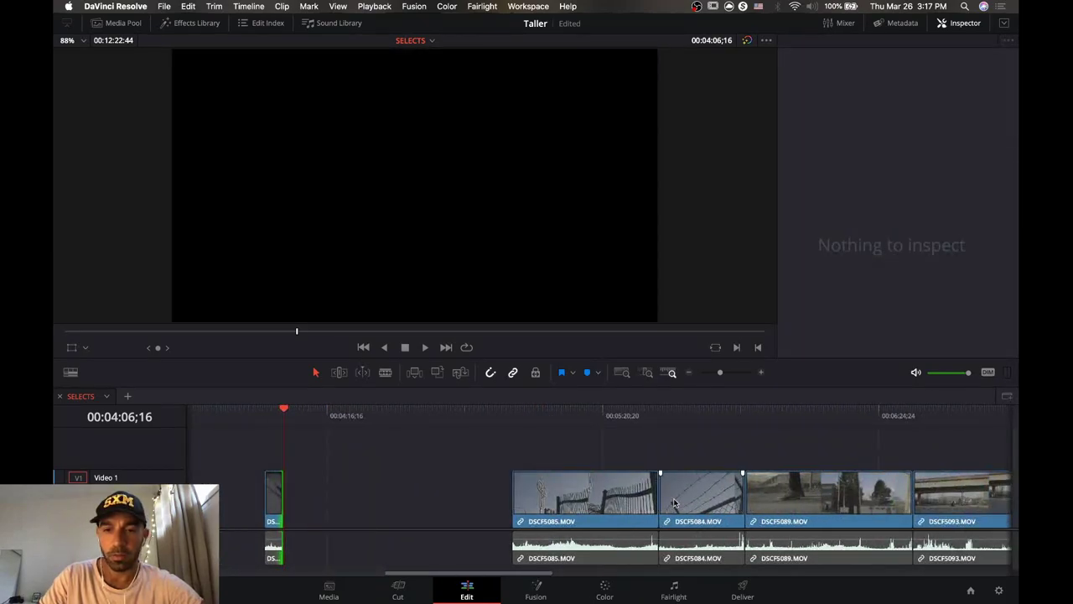
{"action": "left_click", "coordinate": [526, 423]}
{"action": "left_click_drag", "start_coordinate": [526, 425], "coordinate": [585, 421]}
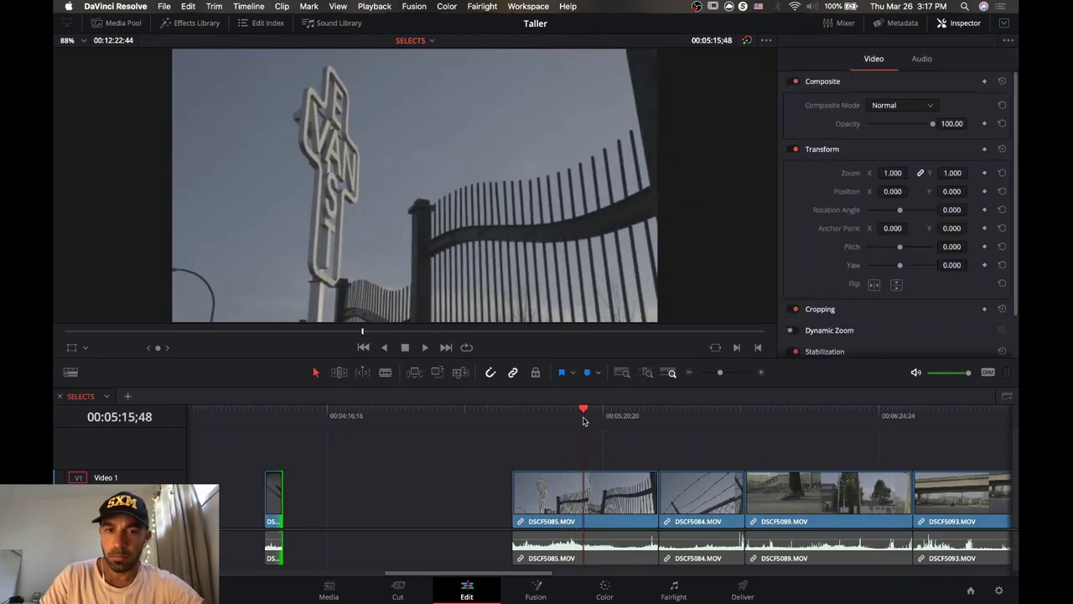
{"action": "left_click_drag", "start_coordinate": [514, 491], "coordinate": [583, 491]}
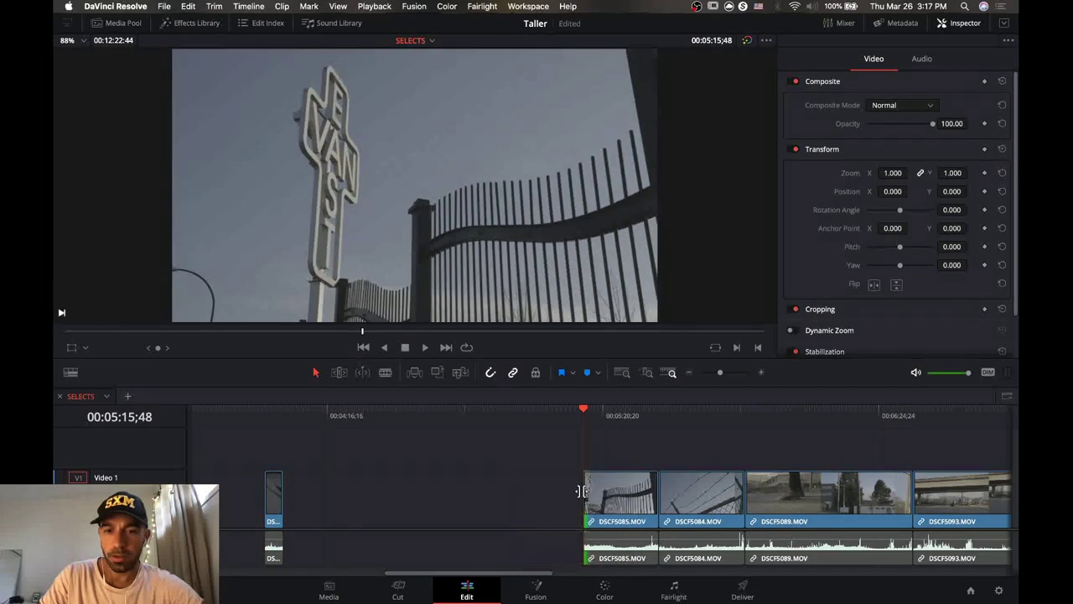
{"action": "left_click_drag", "start_coordinate": [655, 493], "coordinate": [387, 497]}
Shorten DSCF5084.MOV to its usable barbed-wire section and place it directly after DSCF5085.MOV.
{"action": "left_click_drag", "start_coordinate": [675, 418], "coordinate": [685, 421]}
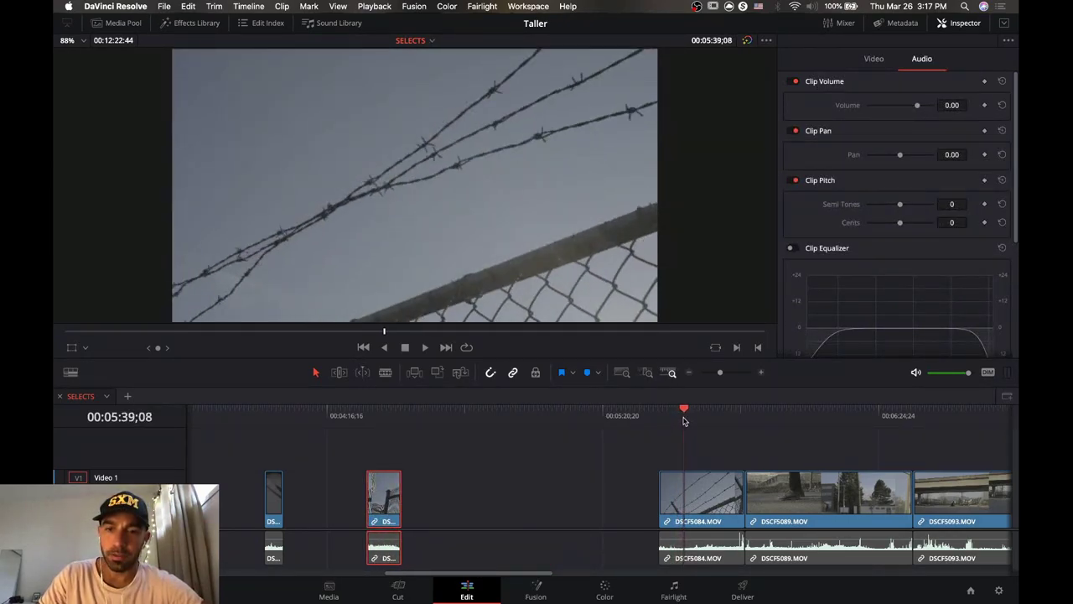
{"action": "left_click_drag", "start_coordinate": [663, 496], "coordinate": [416, 495]}
{"action": "left_click", "coordinate": [695, 498]}
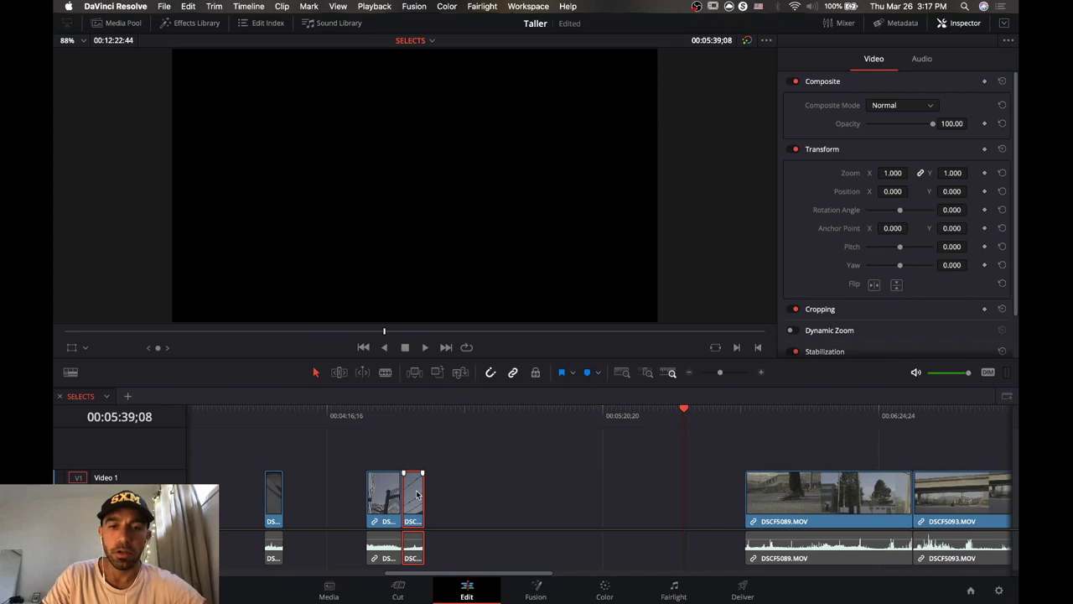
{"action": "left_click", "coordinate": [403, 424]}
Trim DSCF5089.MOV to run from about 00:06:03;40 to 00:06:11;20.
{"action": "scroll", "coordinate": [755, 501], "scroll_direction": "right", "scroll_amount": 10}
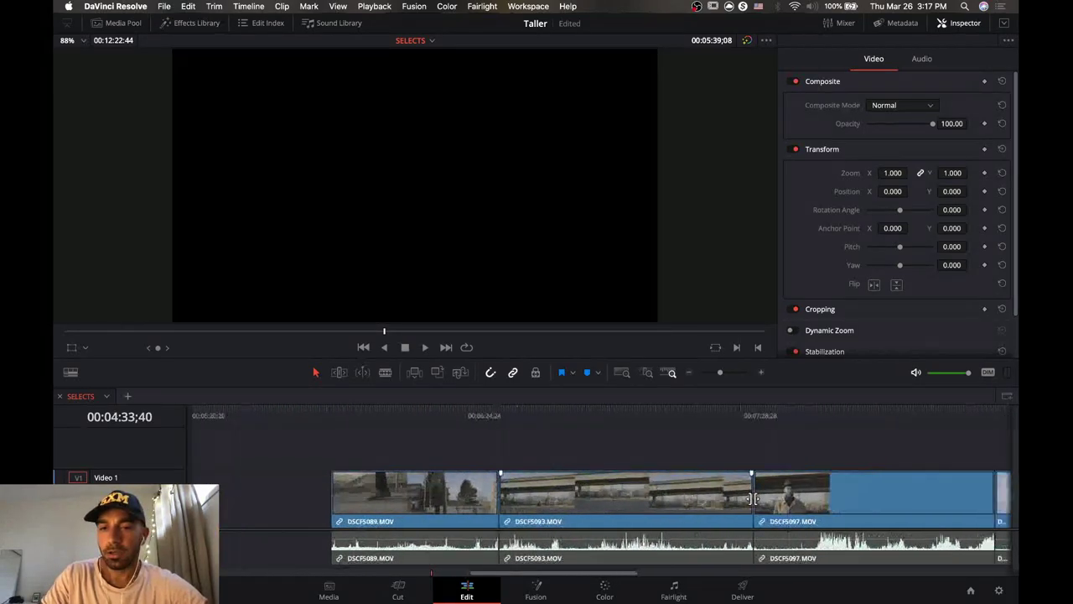
{"action": "scroll", "coordinate": [753, 502], "scroll_direction": "left", "scroll_amount": 4}
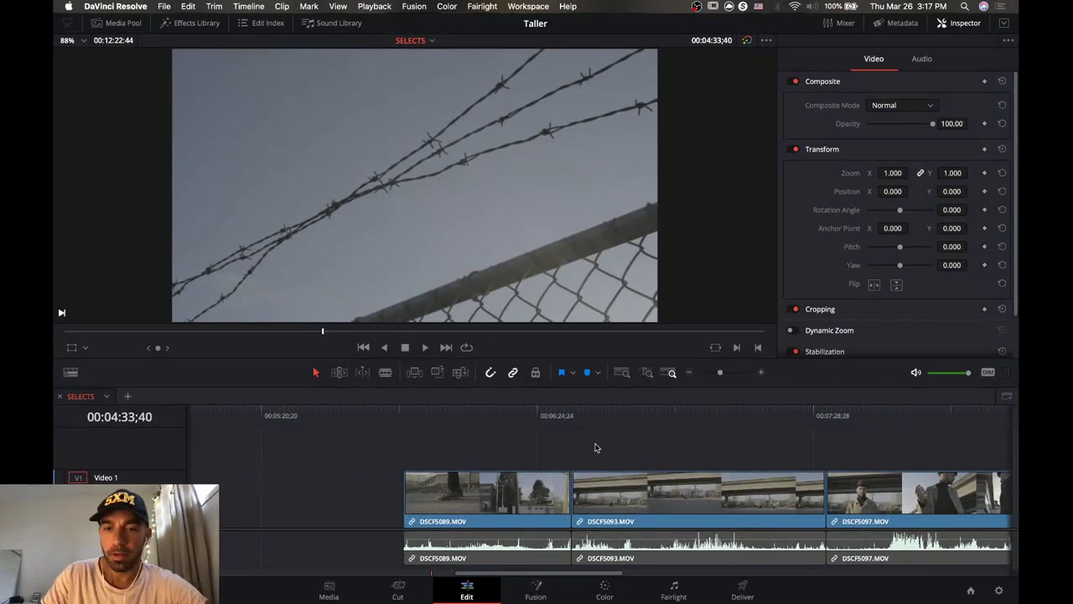
{"action": "mouse_move", "coordinate": [466, 416]}
{"action": "left_mouse_down"}
{"action": "mouse_move", "coordinate": [490, 422]}
{"action": "mouse_move", "coordinate": [452, 424]}
{"action": "mouse_move", "coordinate": [481, 426]}
{"action": "left_mouse_up"}
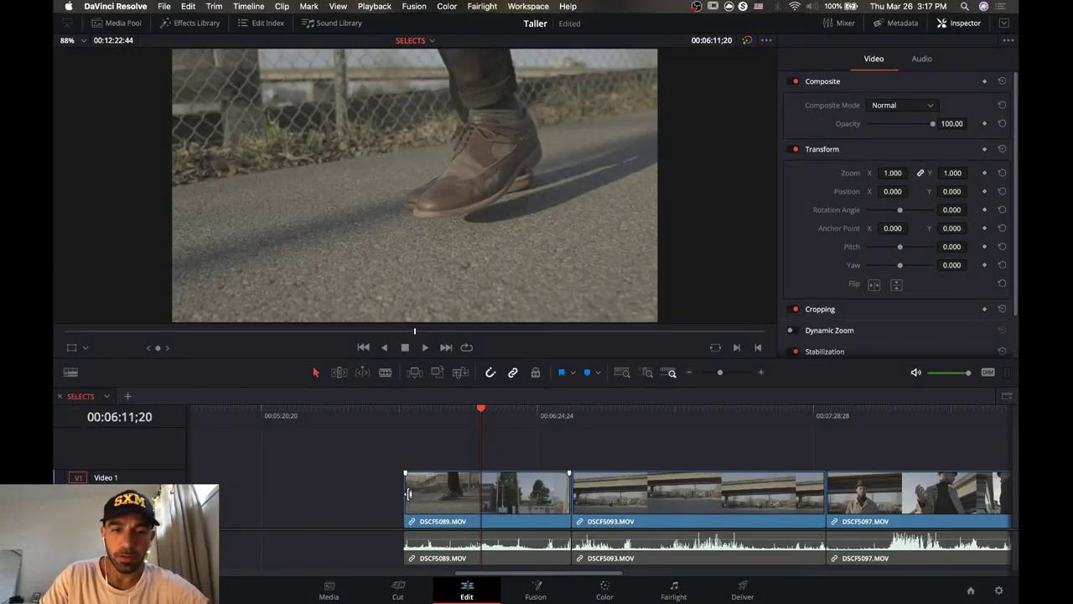
{"action": "left_click_drag", "start_coordinate": [408, 494], "coordinate": [450, 494]}
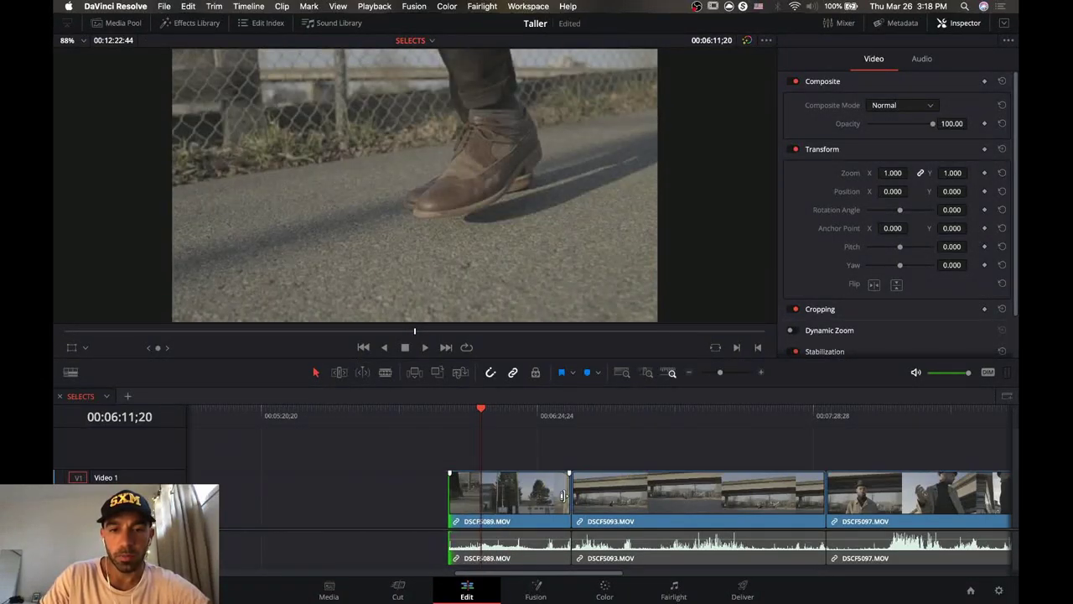
{"action": "left_click_drag", "start_coordinate": [563, 495], "coordinate": [481, 497]}
Play the shortened DSCF5089.MOV from its start and trim its end to 00:06:08;41.
{"action": "key", "text": "Up"}
{"action": "key", "text": "space"}
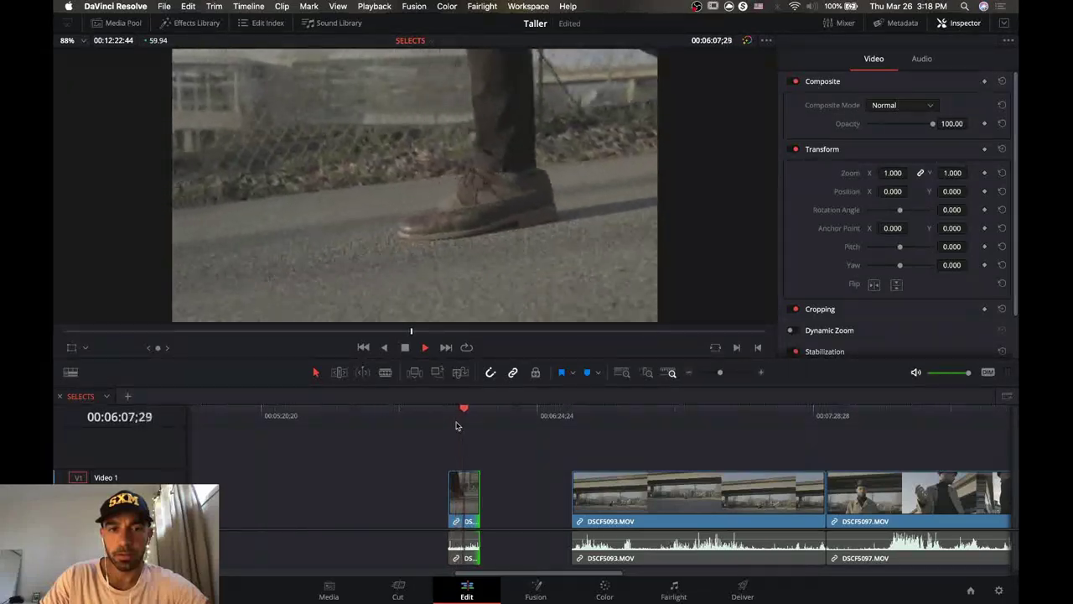
{"action": "key", "text": "space"}
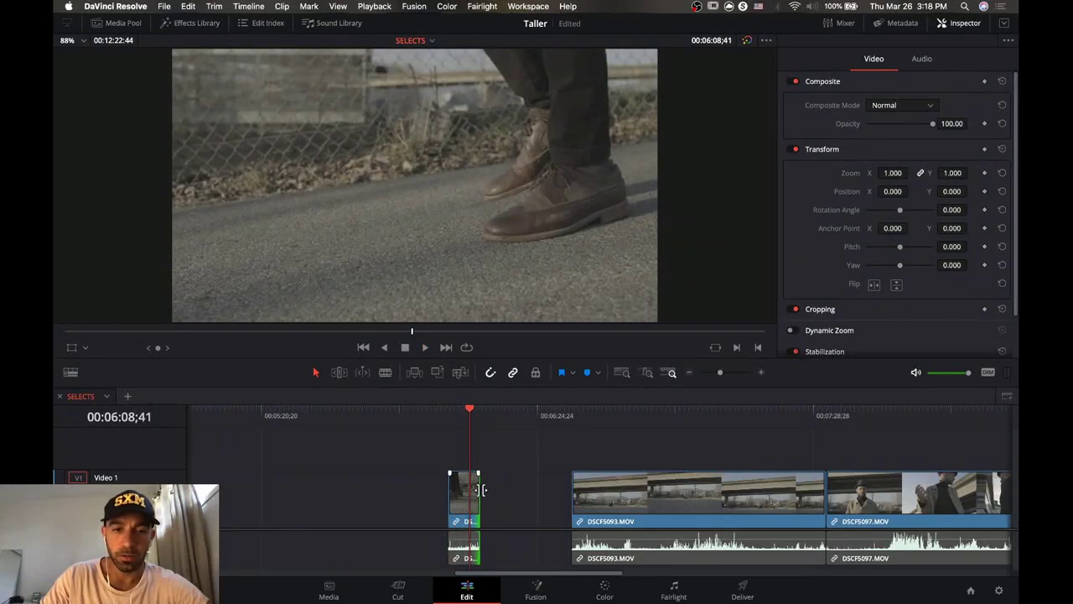
{"action": "left_click_drag", "start_coordinate": [478, 495], "coordinate": [474, 495]}
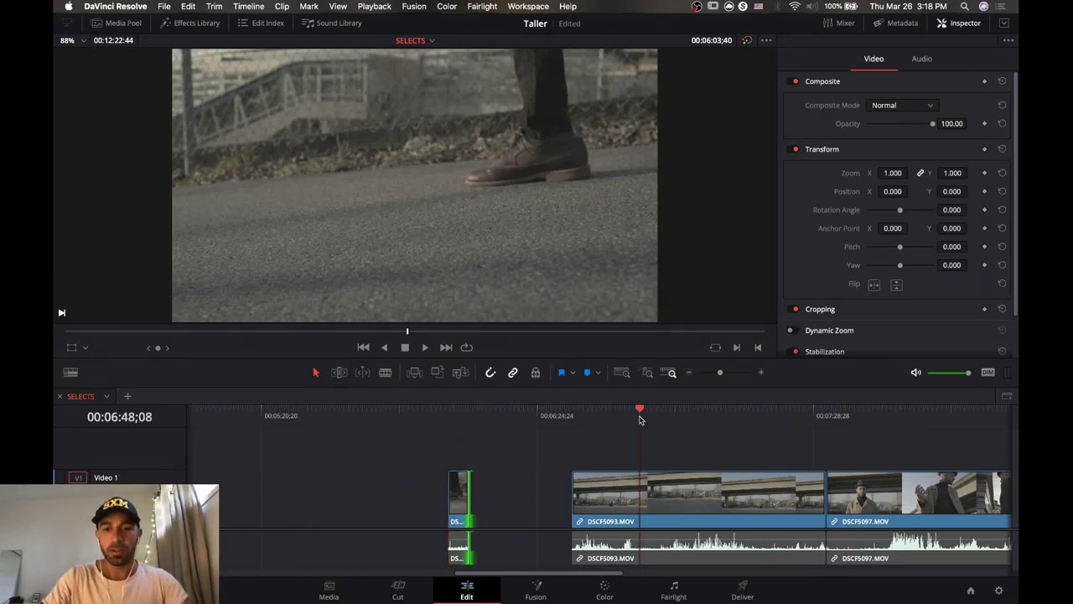
Locate the usable part of DSCF5093.MOV and trim the clip's start to 00:06:38;00.
{"action": "left_click_drag", "start_coordinate": [640, 420], "coordinate": [596, 420]}
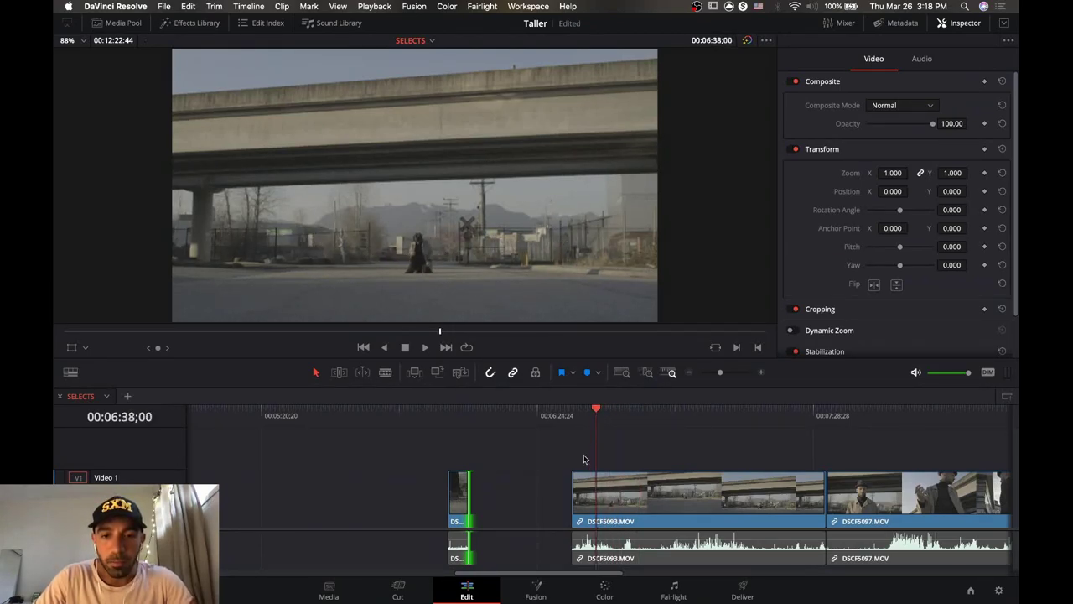
{"action": "left_click_drag", "start_coordinate": [570, 493], "coordinate": [590, 493]}
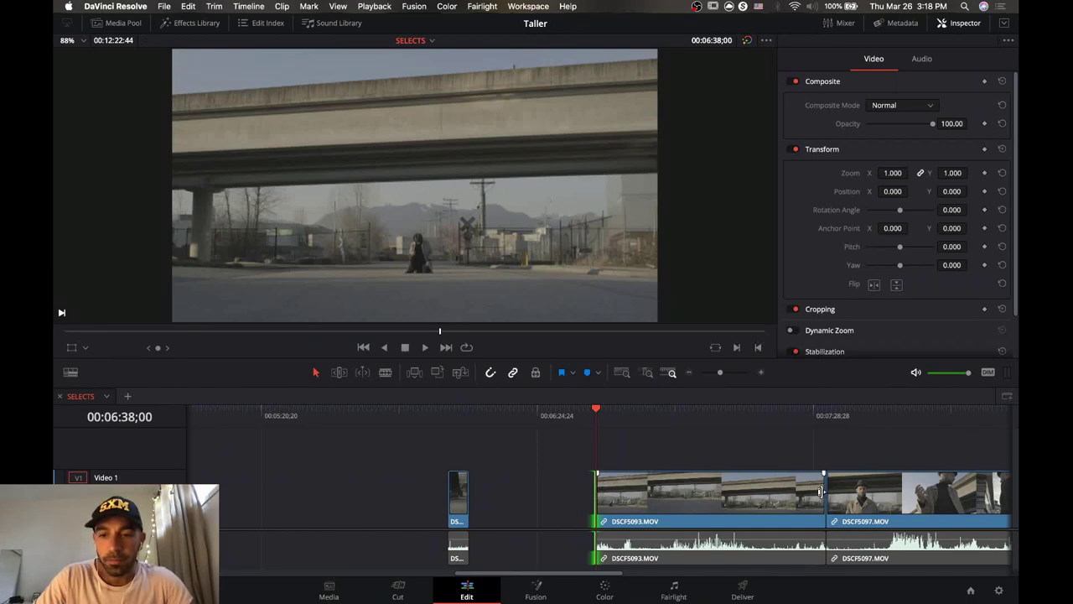
Trim the end of DSCF5093.MOV to about 00:06:50 and play part of the shortened clip.
{"action": "left_click_drag", "start_coordinate": [821, 493], "coordinate": [647, 492]}
{"action": "left_click", "coordinate": [614, 417]}
{"action": "key", "text": "space"}
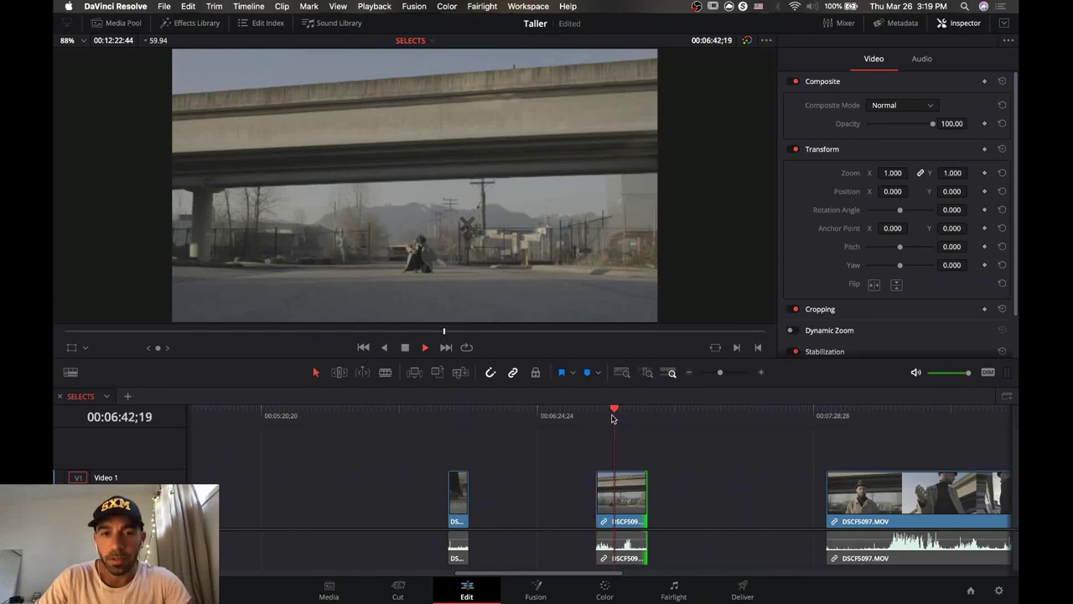
Trim DSCF5097.MOV to its usable part, running from 00:07:51;24 to 00:07:56;28.
{"action": "scroll", "coordinate": [853, 501], "scroll_direction": "right", "scroll_amount": 5}
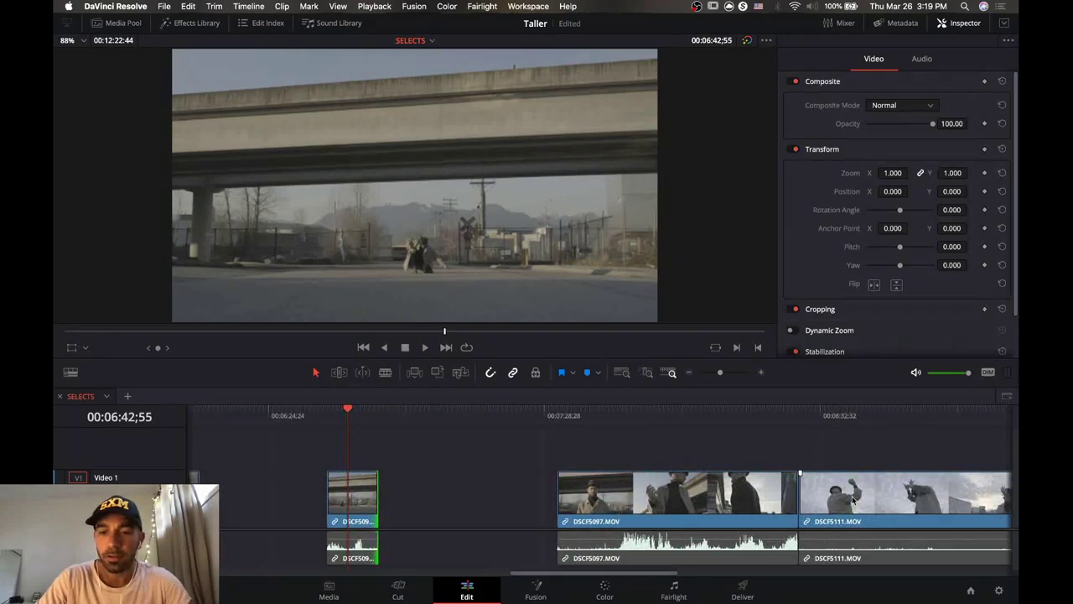
{"action": "mouse_move", "coordinate": [621, 414]}
{"action": "left_mouse_down"}
{"action": "mouse_move", "coordinate": [582, 416]}
{"action": "mouse_move", "coordinate": [643, 418]}
{"action": "mouse_move", "coordinate": [584, 427]}
{"action": "mouse_move", "coordinate": [621, 421]}
{"action": "left_mouse_up"}
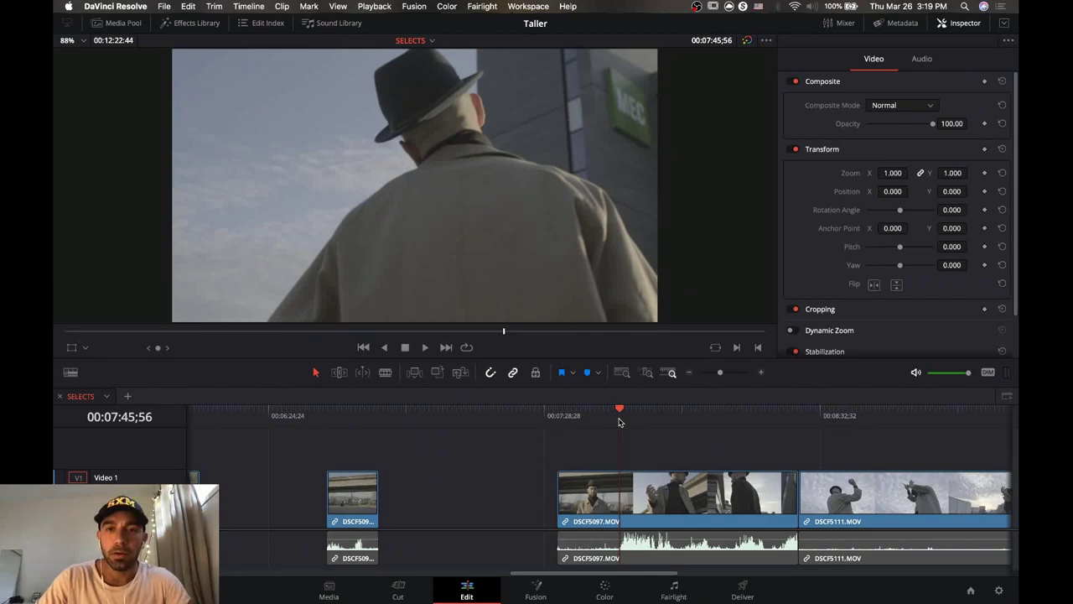
{"action": "left_click_drag", "start_coordinate": [621, 419], "coordinate": [644, 416]}
{"action": "left_click_drag", "start_coordinate": [562, 494], "coordinate": [650, 495]}
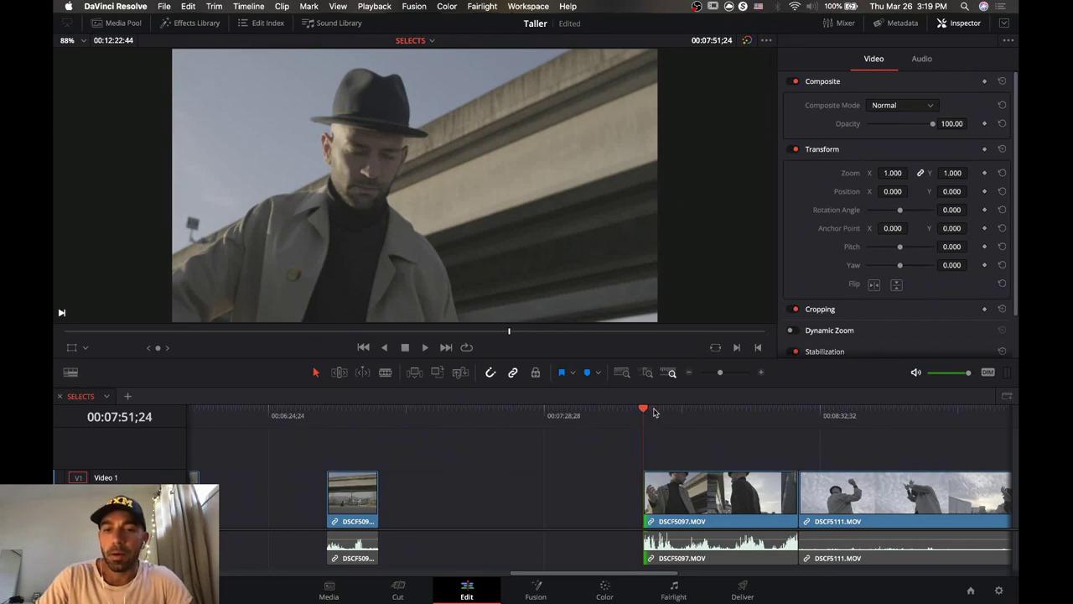
{"action": "left_click_drag", "start_coordinate": [655, 411], "coordinate": [665, 411]}
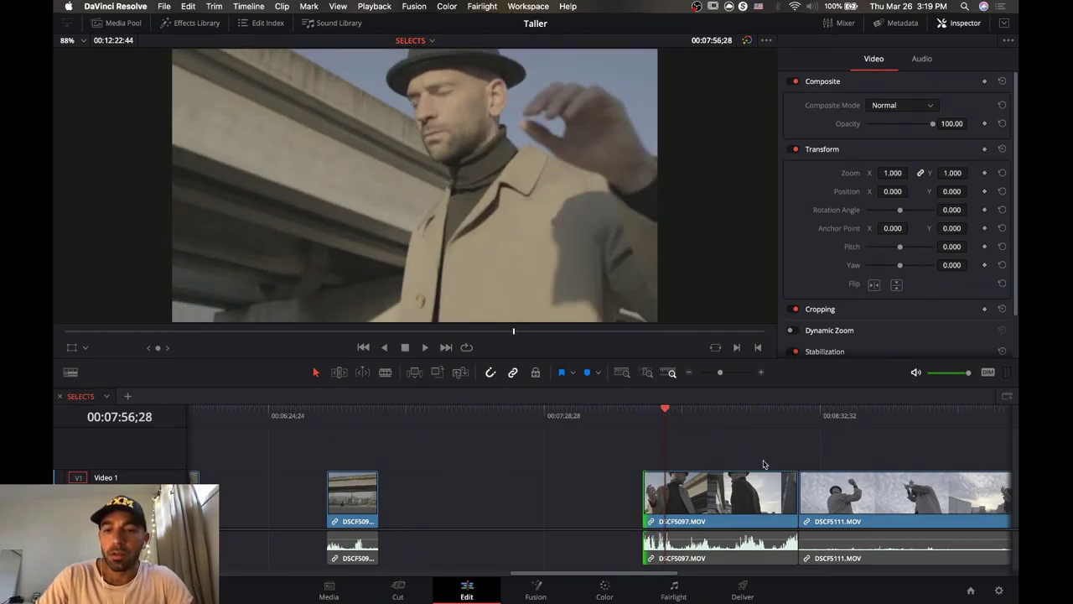
{"action": "left_click_drag", "start_coordinate": [788, 492], "coordinate": [669, 499]}
Trim DSCF5111.MOV to run from about 00:08:57 to 00:09:03;00.
{"action": "scroll", "coordinate": [587, 487], "scroll_direction": "right", "scroll_amount": 5}
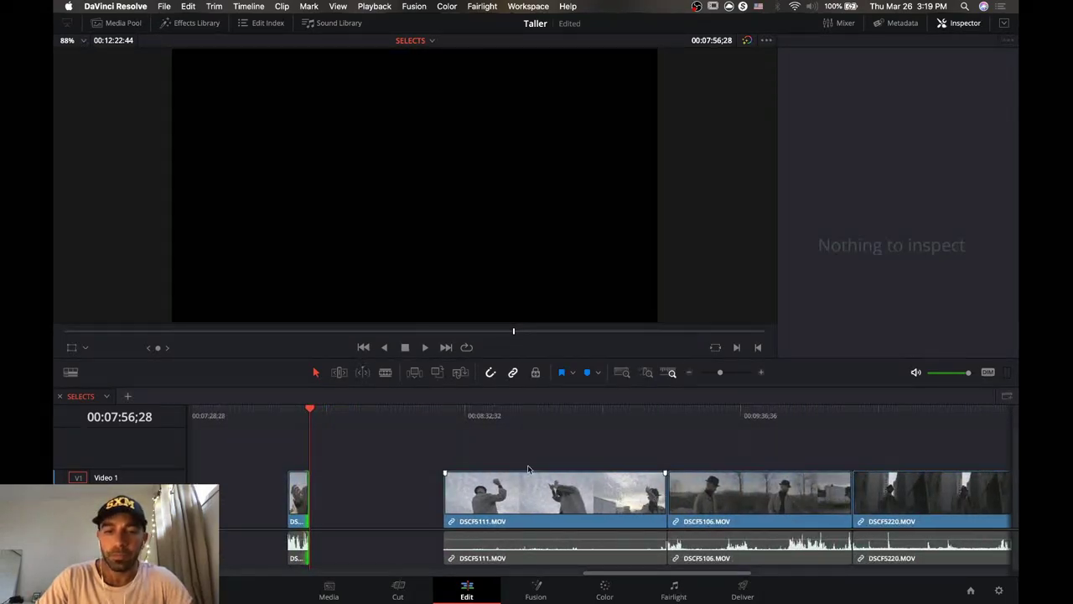
{"action": "left_click_drag", "start_coordinate": [472, 414], "coordinate": [570, 421]}
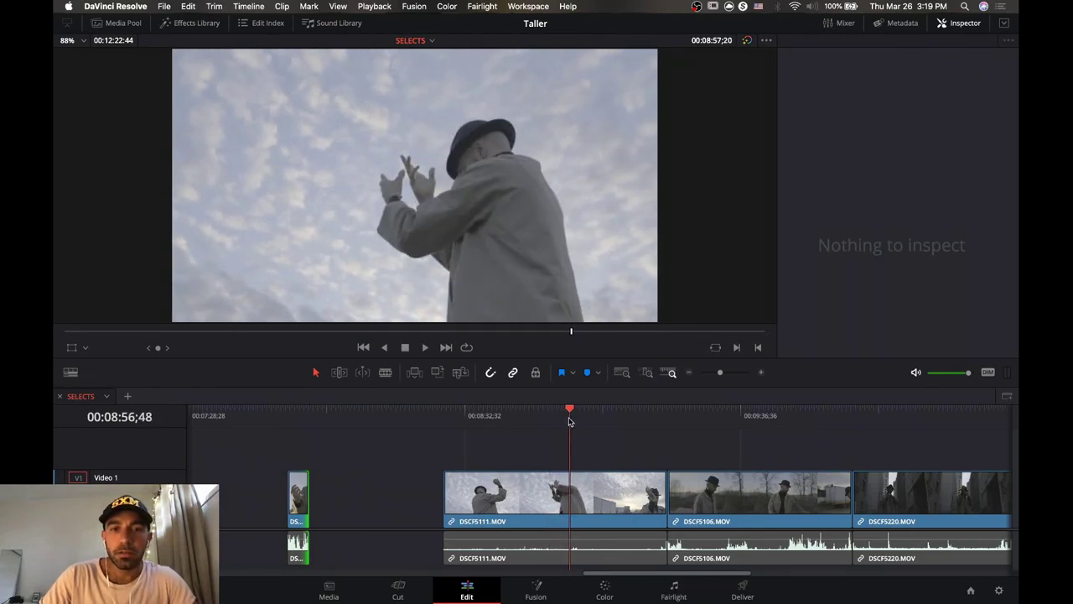
{"action": "left_click_drag", "start_coordinate": [450, 494], "coordinate": [570, 495]}
{"action": "left_click_drag", "start_coordinate": [569, 412], "coordinate": [597, 414]}
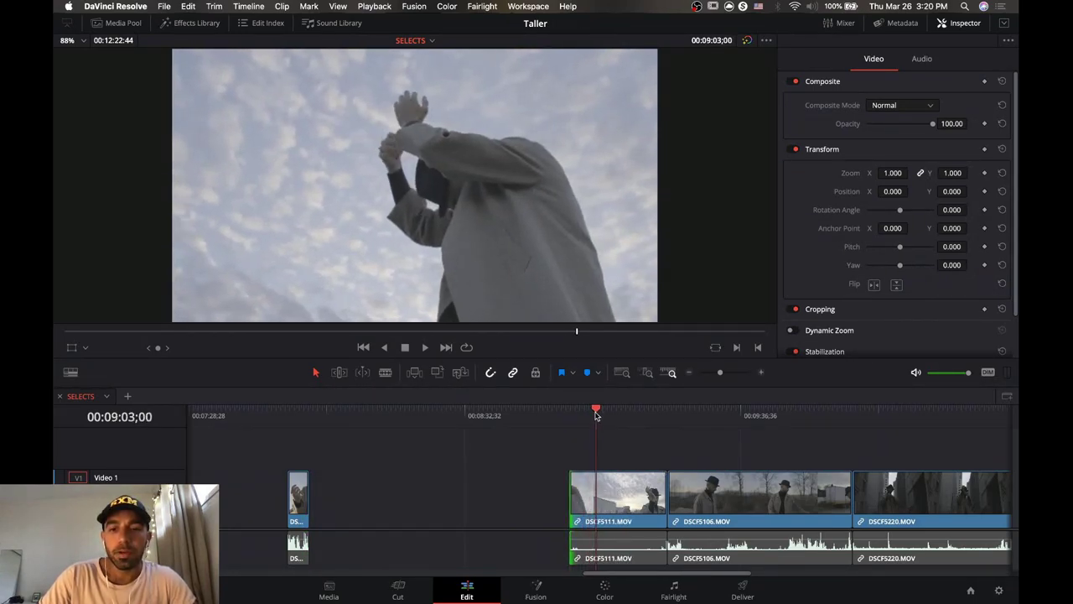
{"action": "left_click_drag", "start_coordinate": [658, 488], "coordinate": [595, 491]}
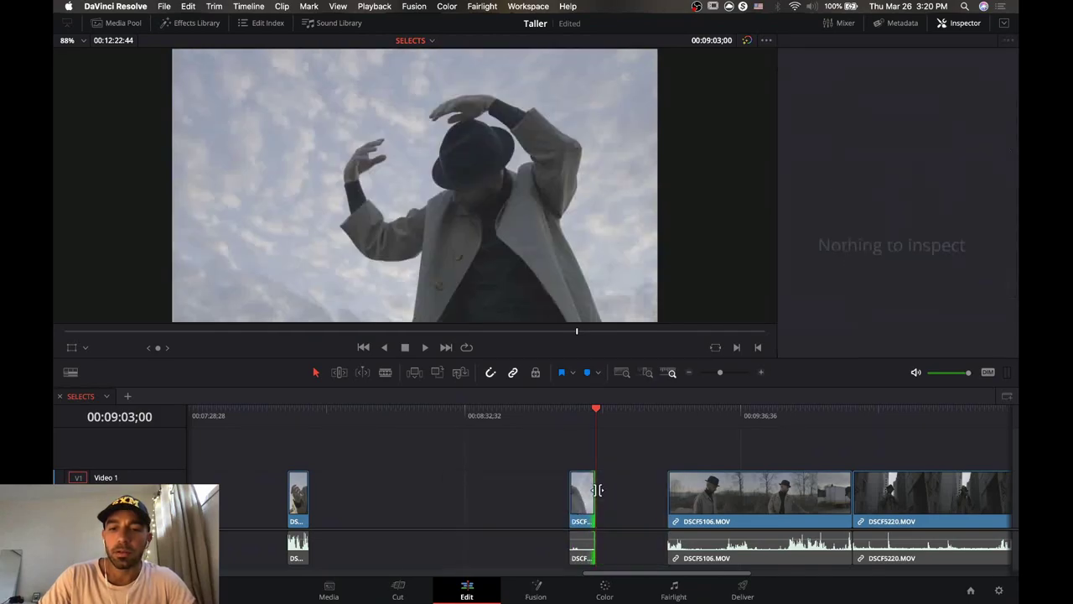
Trim DSCF5106.MOV to run from 00:09:36;20 to 00:09:41;32 and check the shortened clip.
{"action": "left_click_drag", "start_coordinate": [685, 414], "coordinate": [740, 417]}
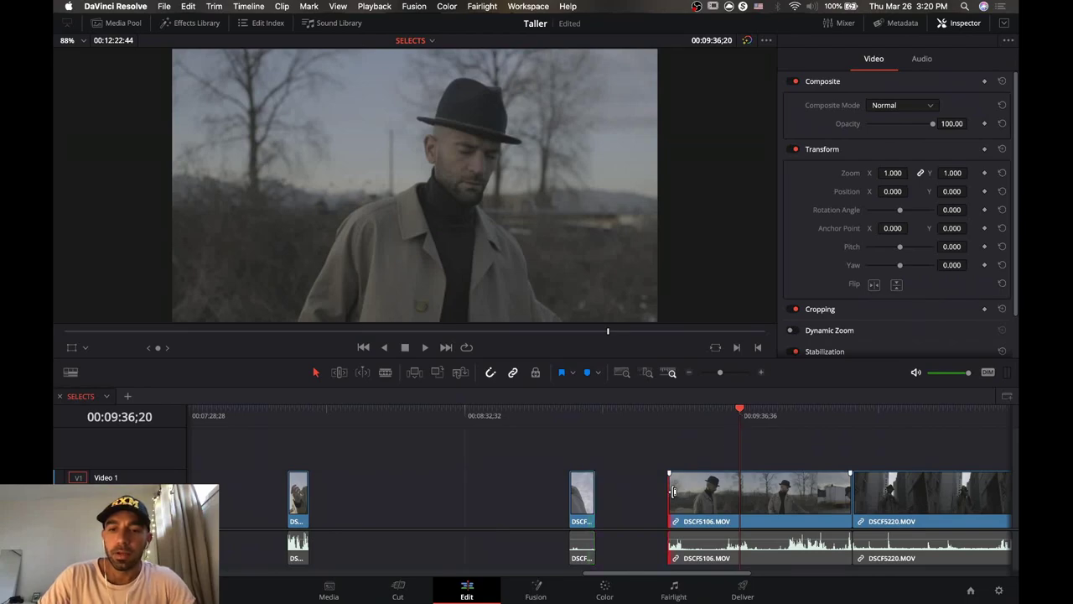
{"action": "left_click_drag", "start_coordinate": [673, 492], "coordinate": [741, 492]}
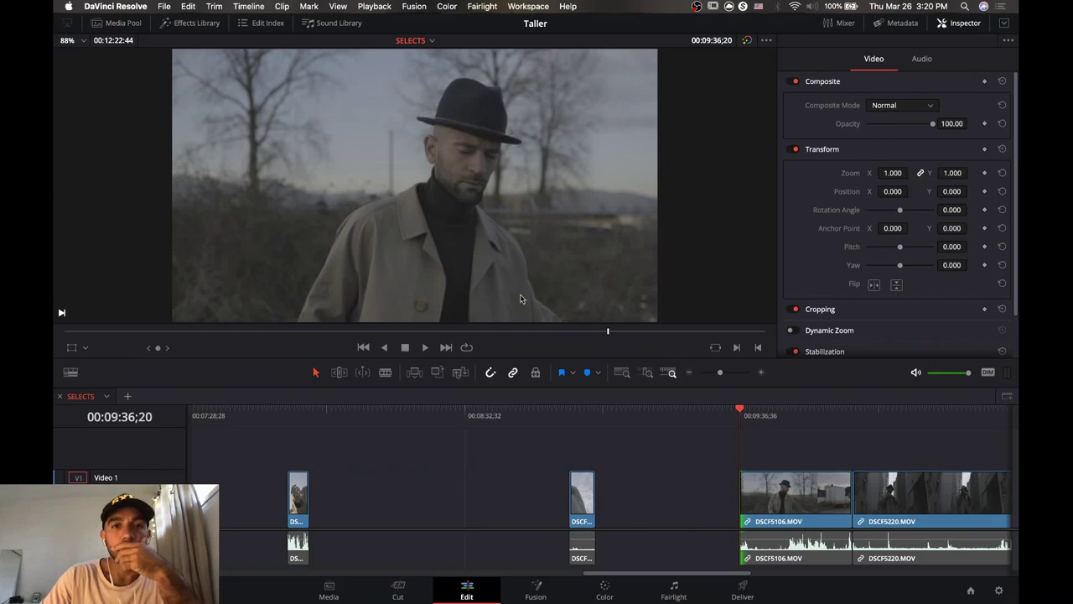
{"action": "mouse_move", "coordinate": [769, 419]}
{"action": "left_mouse_down"}
{"action": "mouse_move", "coordinate": [779, 419]}
{"action": "mouse_move", "coordinate": [762, 426]}
{"action": "left_mouse_up"}
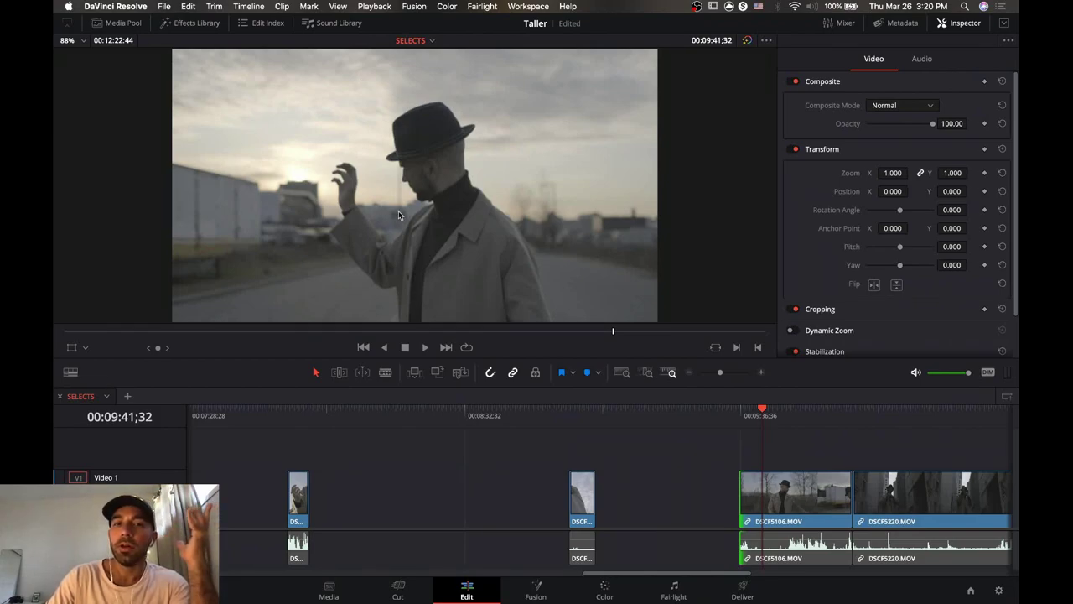
{"action": "left_click_drag", "start_coordinate": [847, 493], "coordinate": [761, 498]}
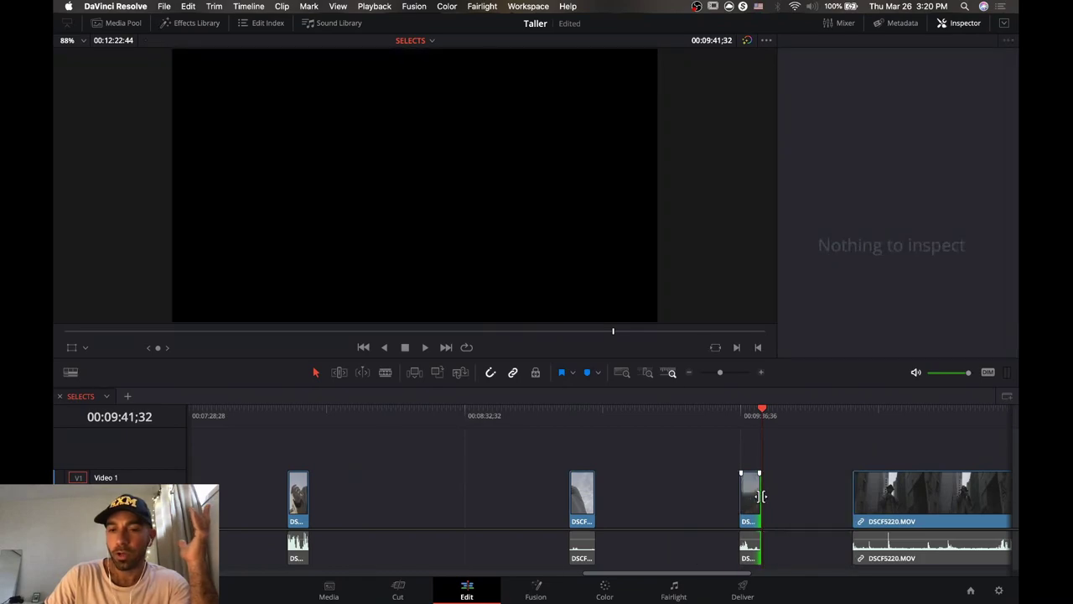
{"action": "left_click", "coordinate": [751, 426]}
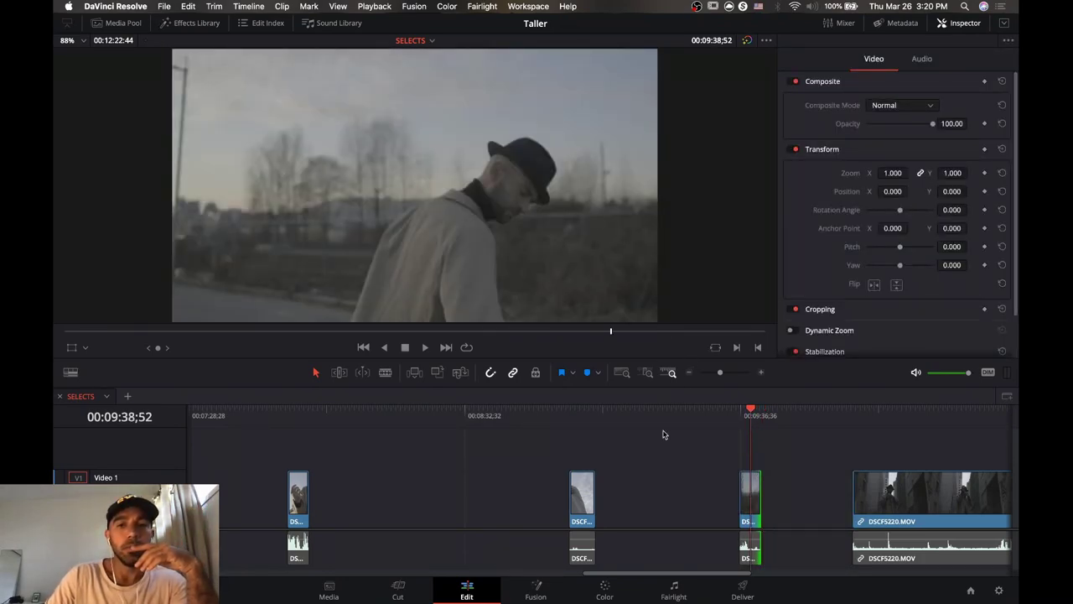
{"action": "scroll", "coordinate": [662, 434], "scroll_direction": "right", "scroll_amount": 5}
{"action": "left_click", "coordinate": [515, 415]}
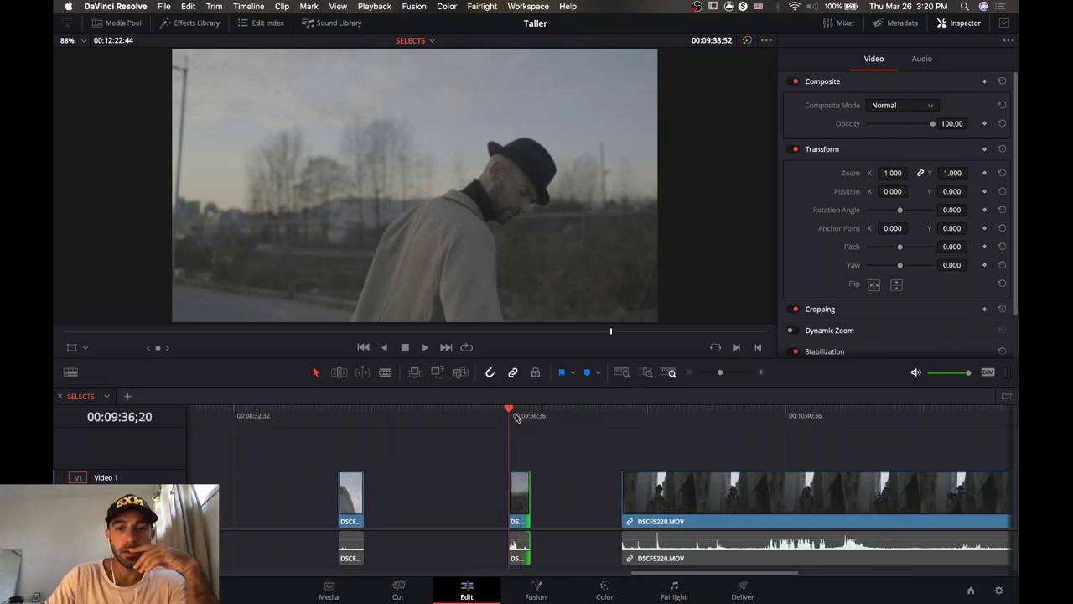
Find the usable part of DSCF5220.MOV and trim the clip to run from about 00:10:27 to 00:10:37;00.
{"action": "left_click", "coordinate": [642, 417]}
{"action": "scroll", "coordinate": [644, 419], "scroll_direction": "right", "scroll_amount": 5}
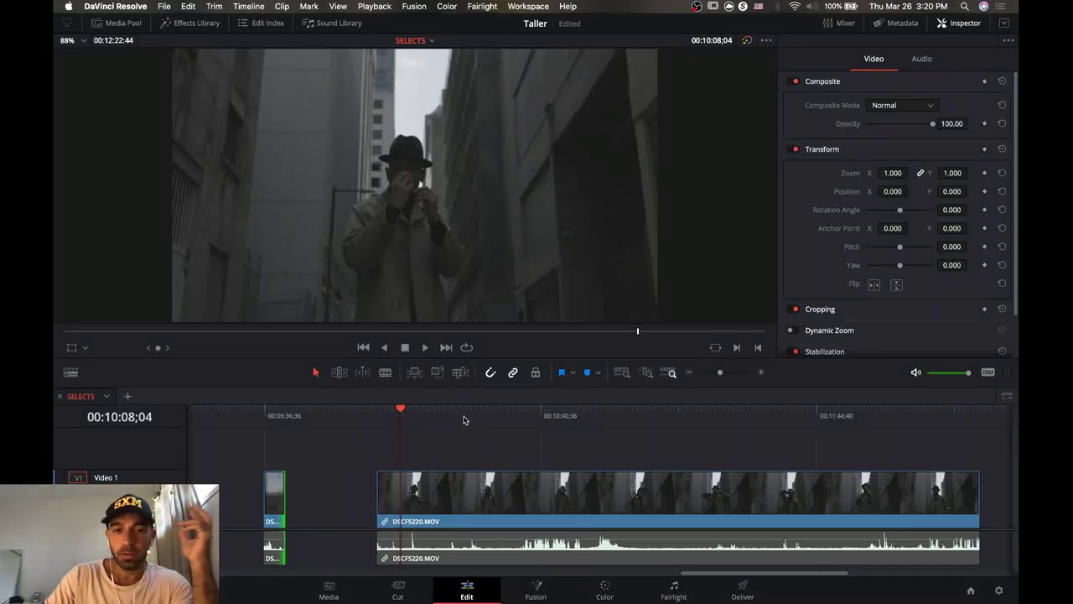
{"action": "left_click_drag", "start_coordinate": [464, 416], "coordinate": [507, 417]}
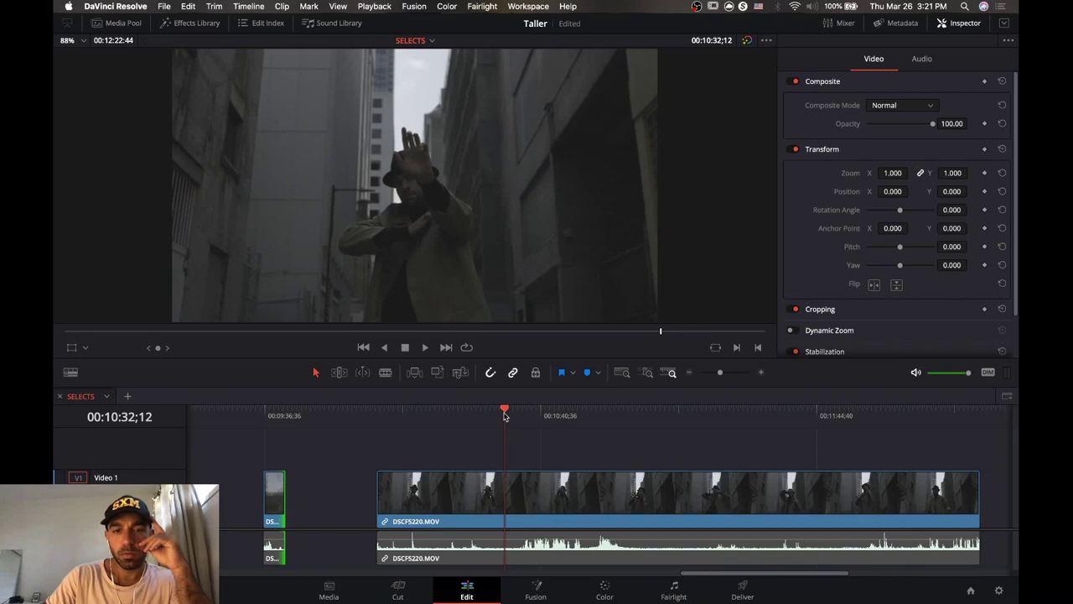
{"action": "left_click_drag", "start_coordinate": [379, 487], "coordinate": [486, 493]}
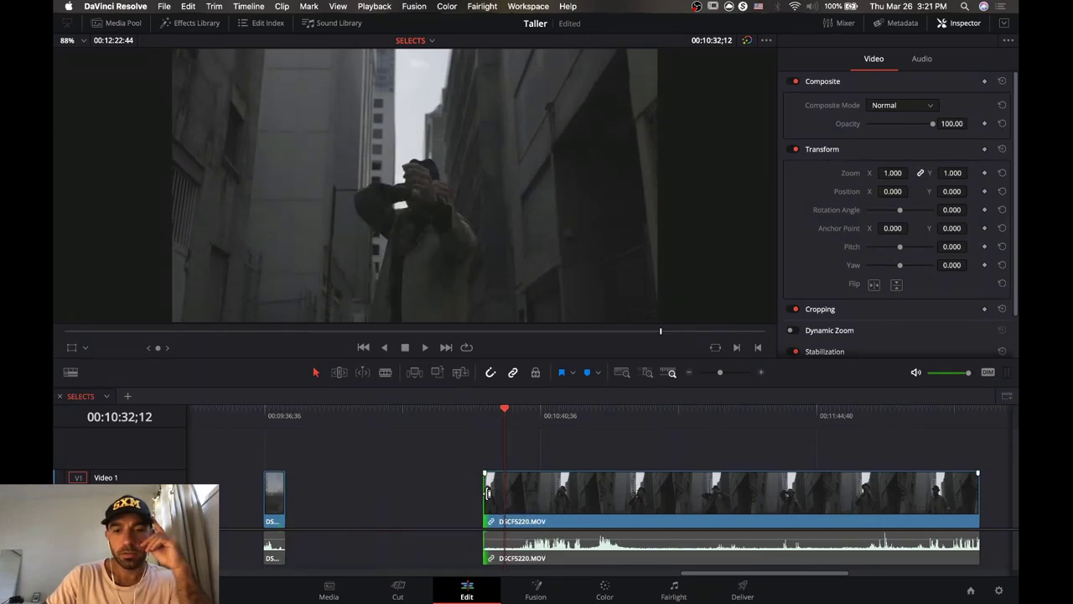
{"action": "left_click_drag", "start_coordinate": [977, 501], "coordinate": [524, 514]}
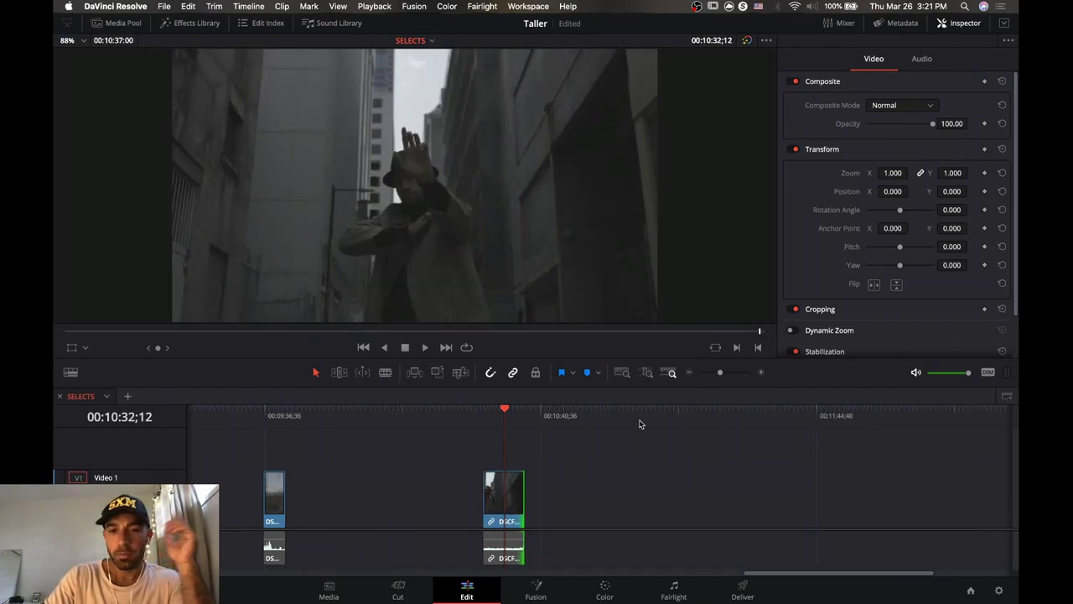
Delete all gaps between the trimmed clips in the SELECTS timeline and check the end of the joined sequence.
{"action": "left_click_drag", "start_coordinate": [720, 373], "coordinate": [712, 376]}
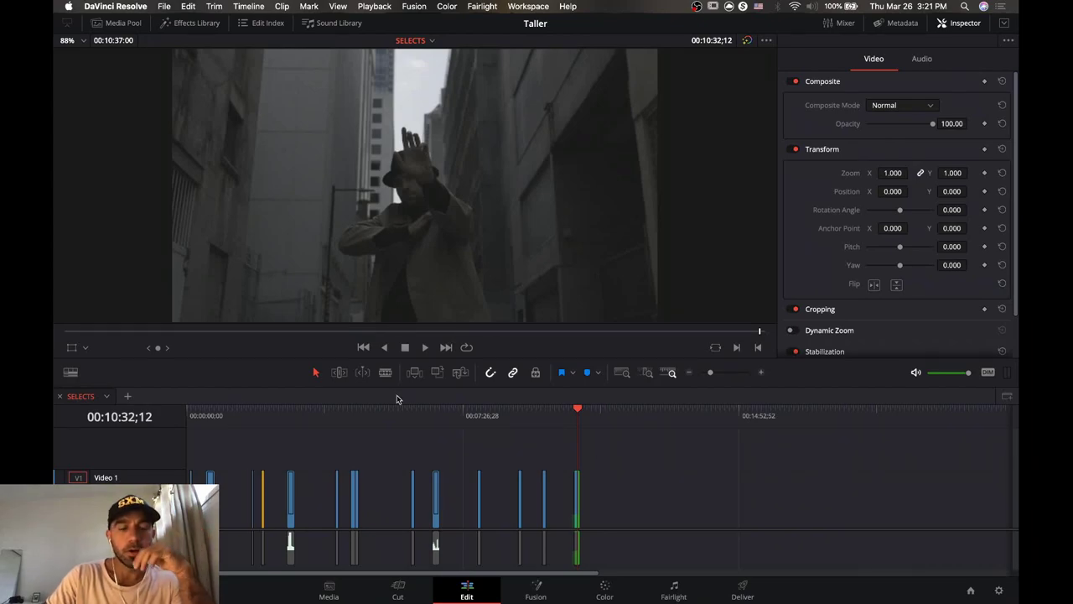
{"action": "left_click", "coordinate": [248, 10]}
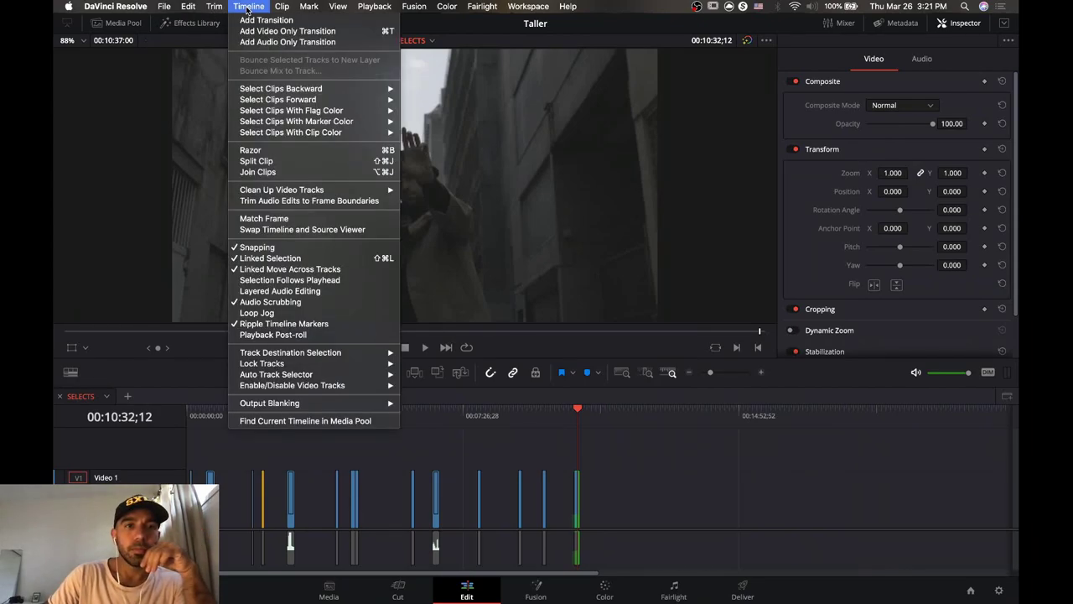
{"action": "mouse_move", "coordinate": [189, 11]}
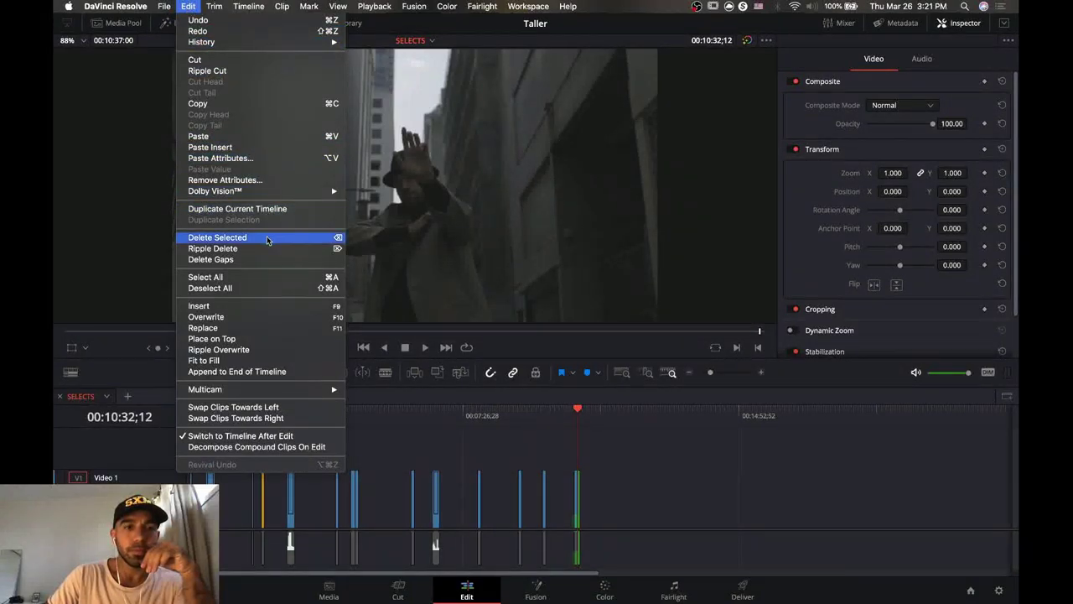
{"action": "left_click", "coordinate": [257, 260]}
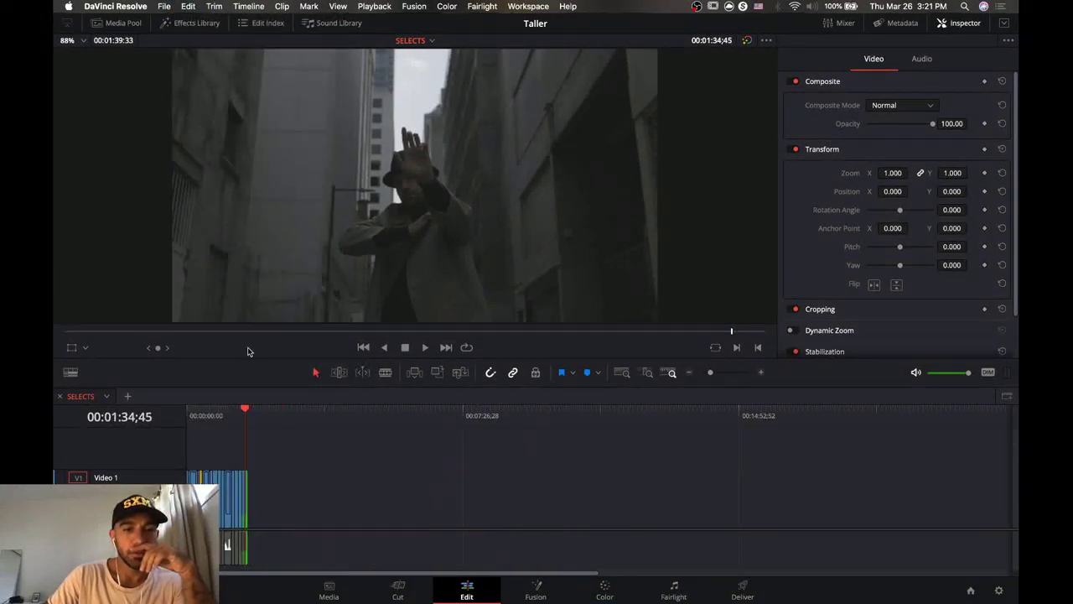
{"action": "left_click", "coordinate": [243, 414]}
{"action": "left_click", "coordinate": [248, 414]}
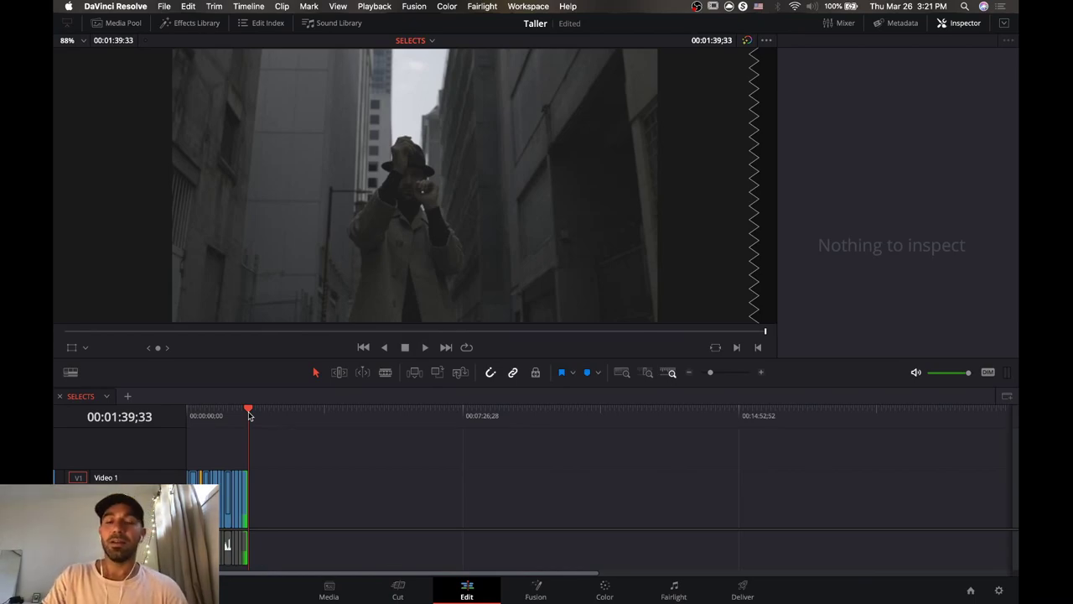
{"action": "left_click_drag", "start_coordinate": [252, 428], "coordinate": [227, 423]}
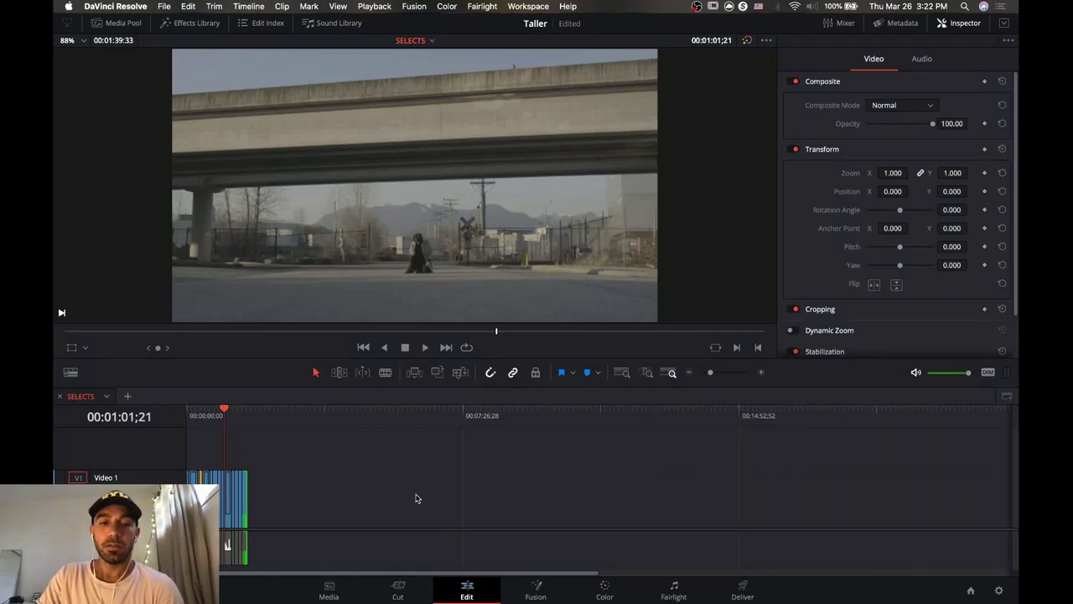
Stack the timelines with MAIN open below SELECTS, hide the Inspector, and fit MAIN's audio in view.
{"action": "left_click", "coordinate": [1007, 395]}
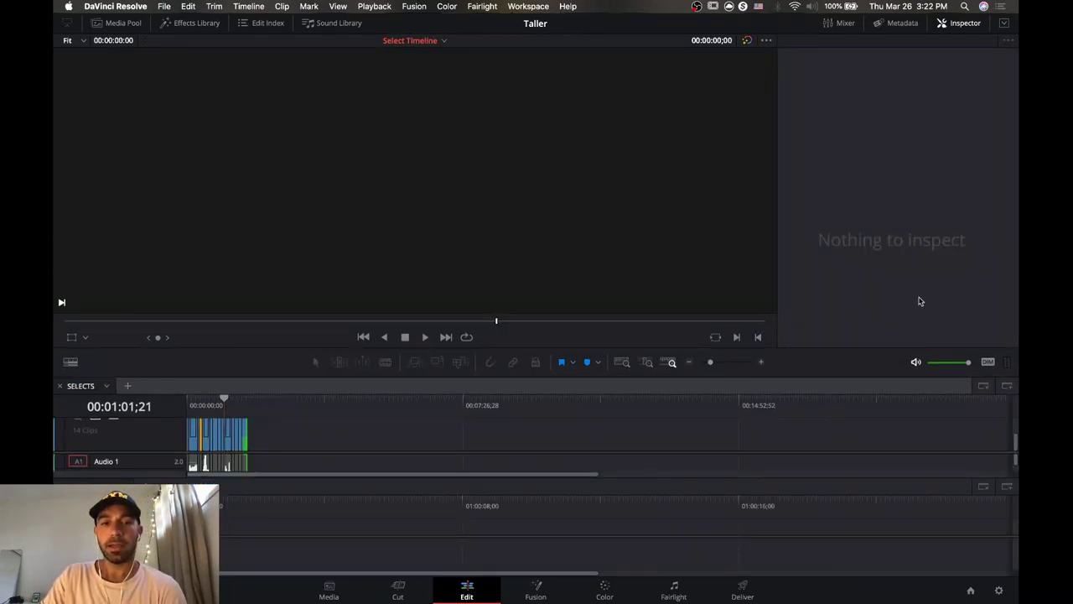
{"action": "left_click", "coordinate": [961, 25]}
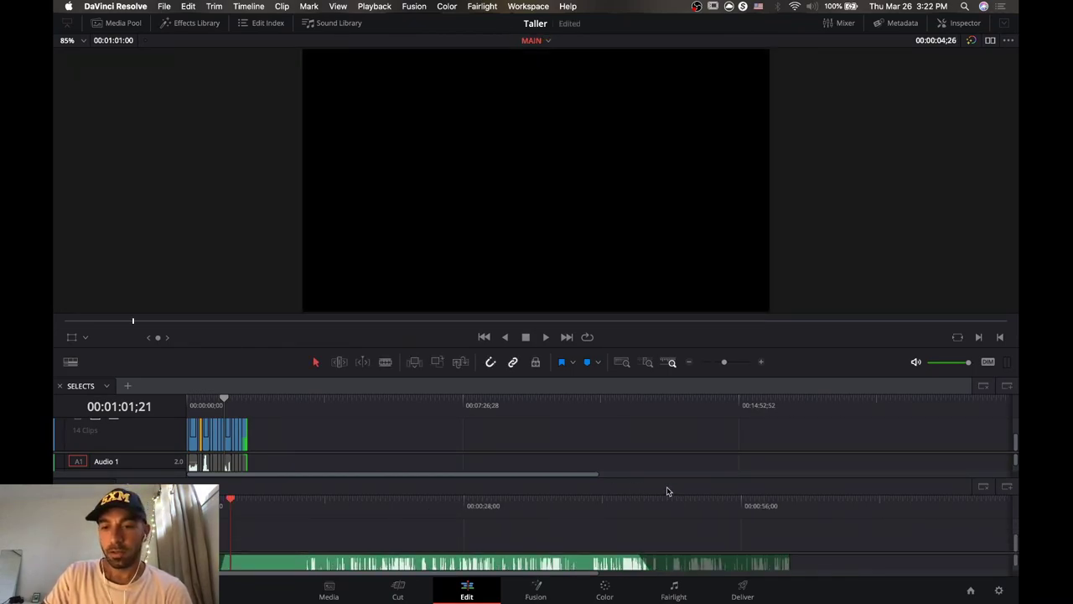
{"action": "left_click", "coordinate": [775, 504]}
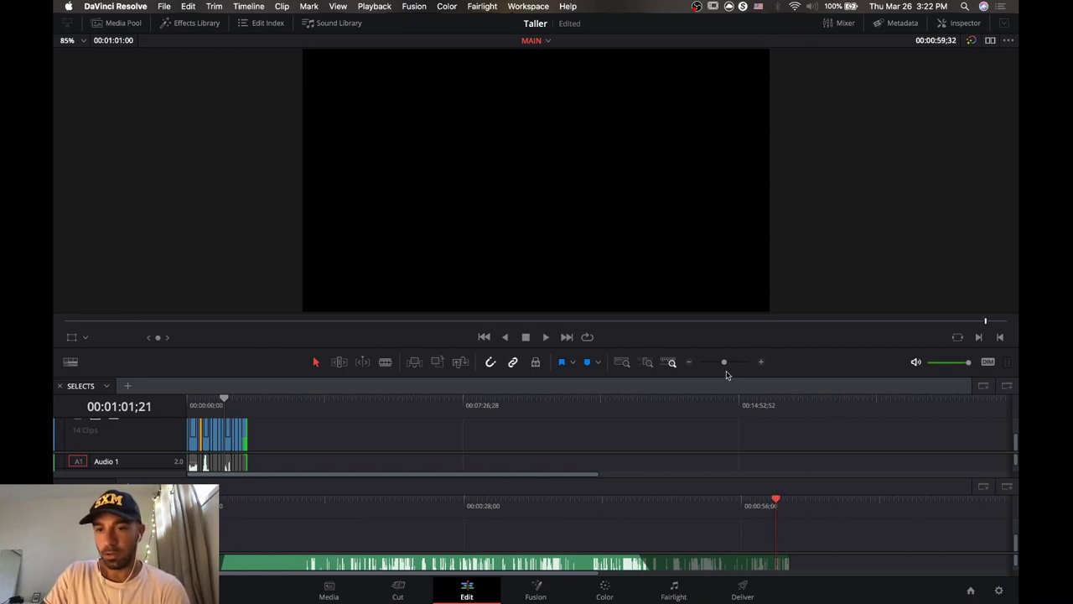
{"action": "left_click_drag", "start_coordinate": [724, 362], "coordinate": [720, 364]}
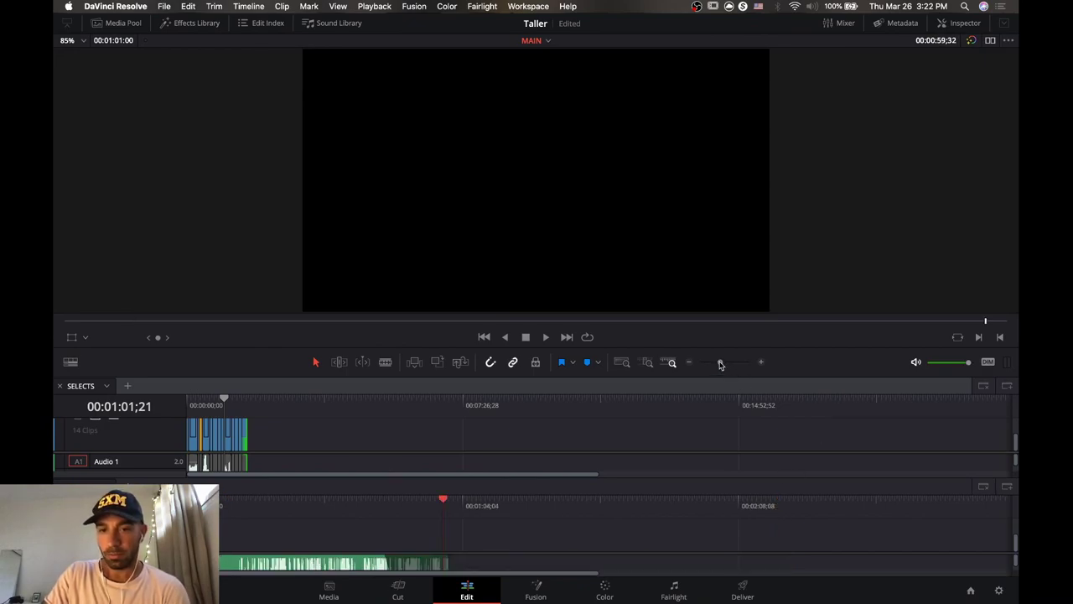
Zoom the SELECTS timeline so all its clips are readable and enlarge the timeline area to show both timelines.
{"action": "left_click", "coordinate": [315, 419]}
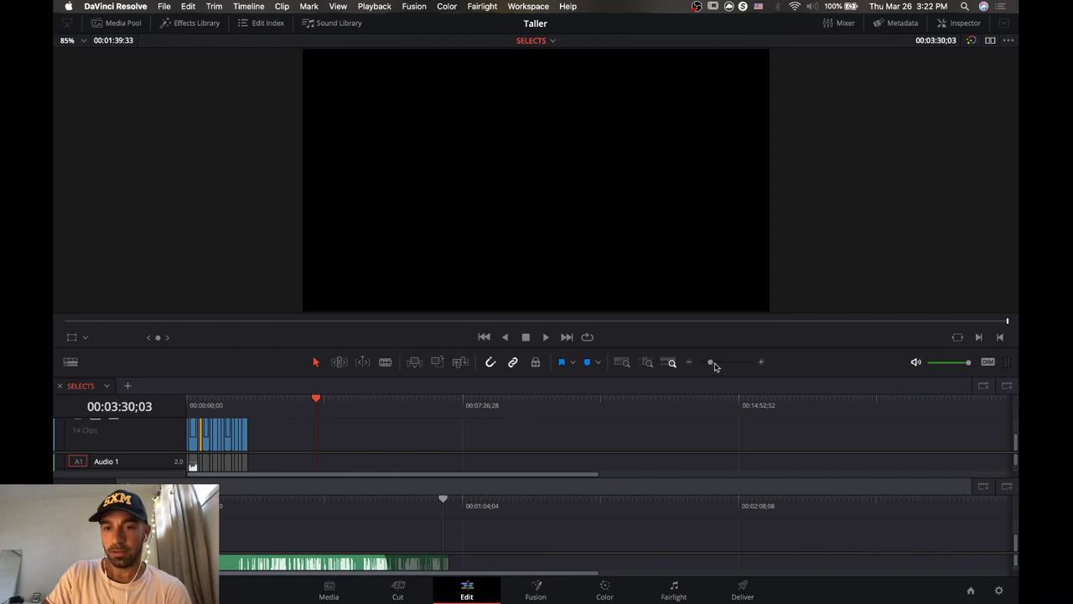
{"action": "left_click_drag", "start_coordinate": [712, 364], "coordinate": [719, 365]}
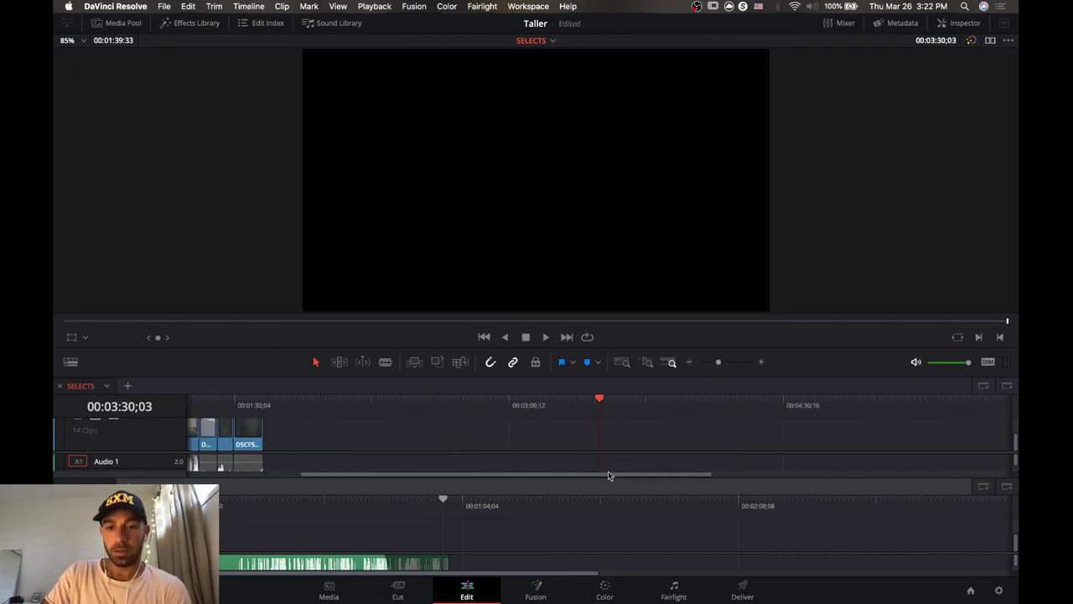
{"action": "left_click_drag", "start_coordinate": [608, 477], "coordinate": [333, 484]}
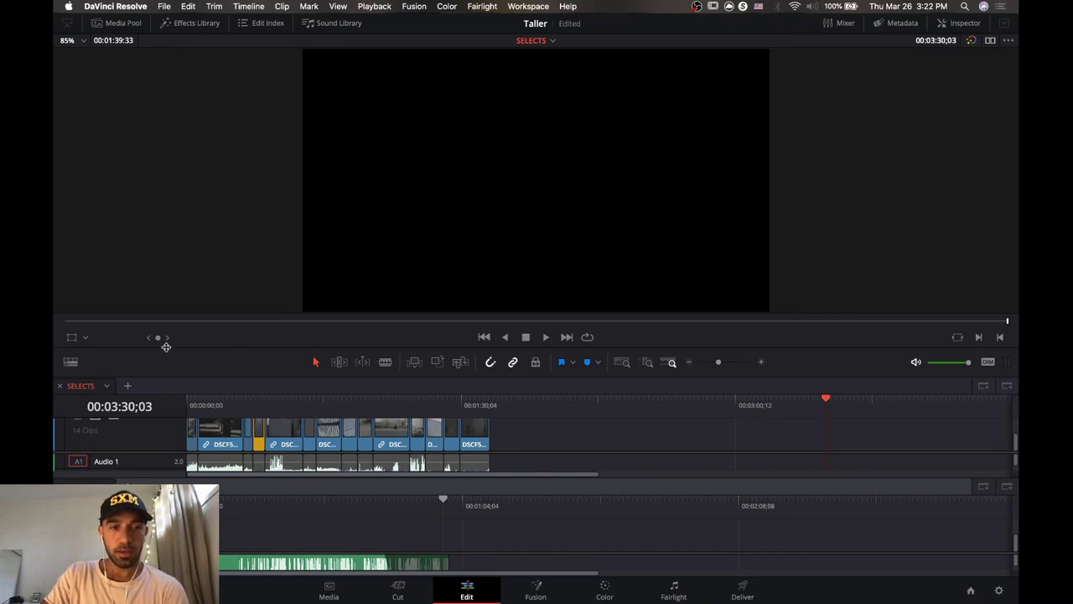
{"action": "left_click_drag", "start_coordinate": [166, 347], "coordinate": [173, 250]}
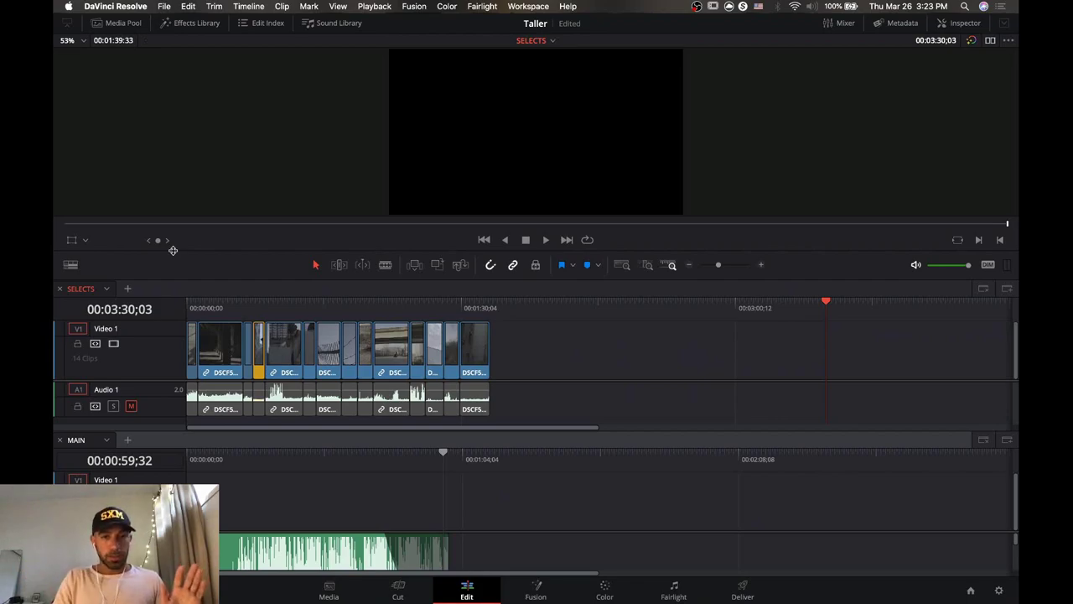
Preview shots at several points in the SELECTS timeline, from 00:00:25;52 to the barbed-wire shot at 00:00:50;52.
{"action": "left_click", "coordinate": [266, 302]}
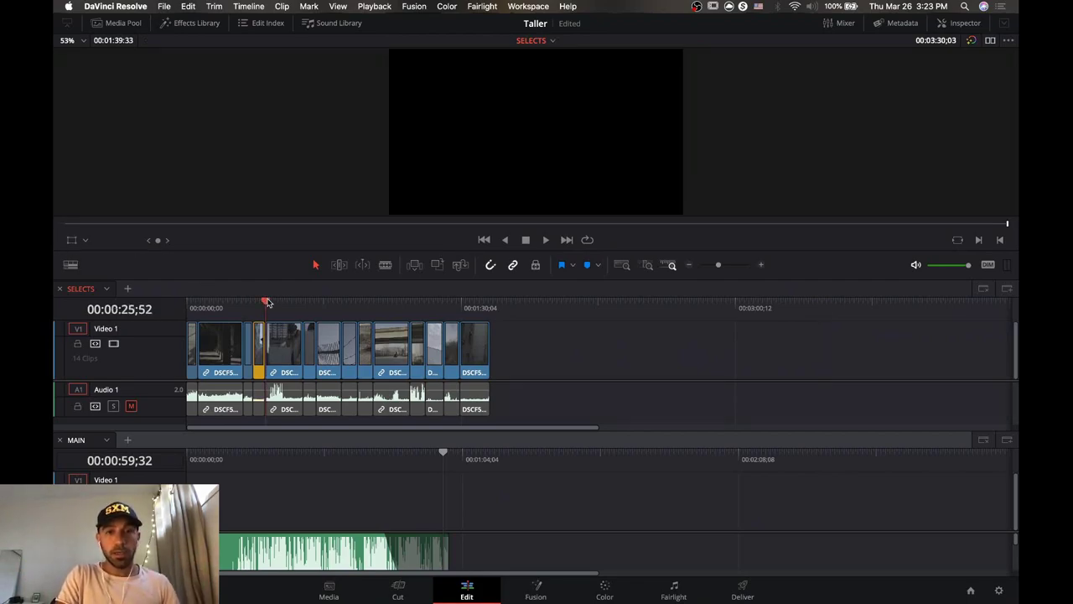
{"action": "left_click", "coordinate": [300, 302]}
{"action": "left_click", "coordinate": [342, 302]}
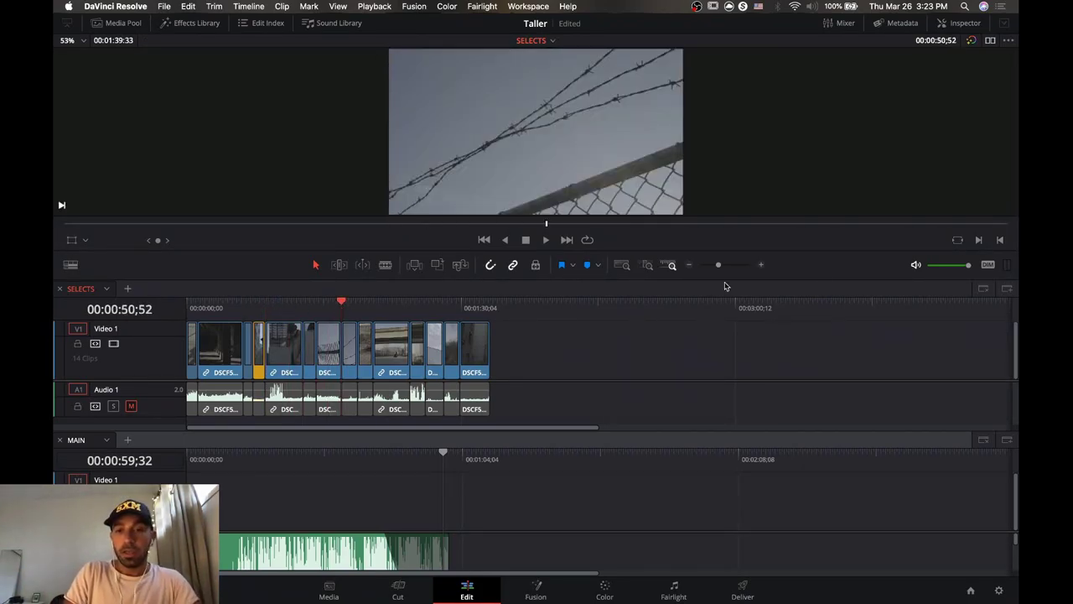
Play the barbed-wire shot in SELECTS with Audio 1 unmuted, and mute the track again.
{"action": "left_click_drag", "start_coordinate": [735, 266], "coordinate": [721, 267]}
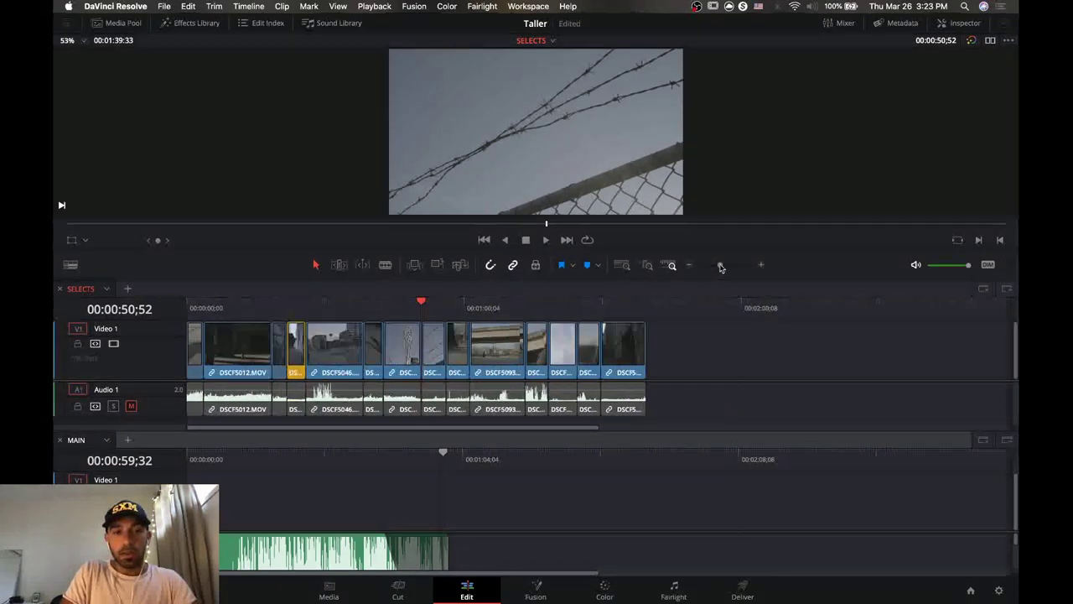
{"action": "left_click", "coordinate": [433, 348]}
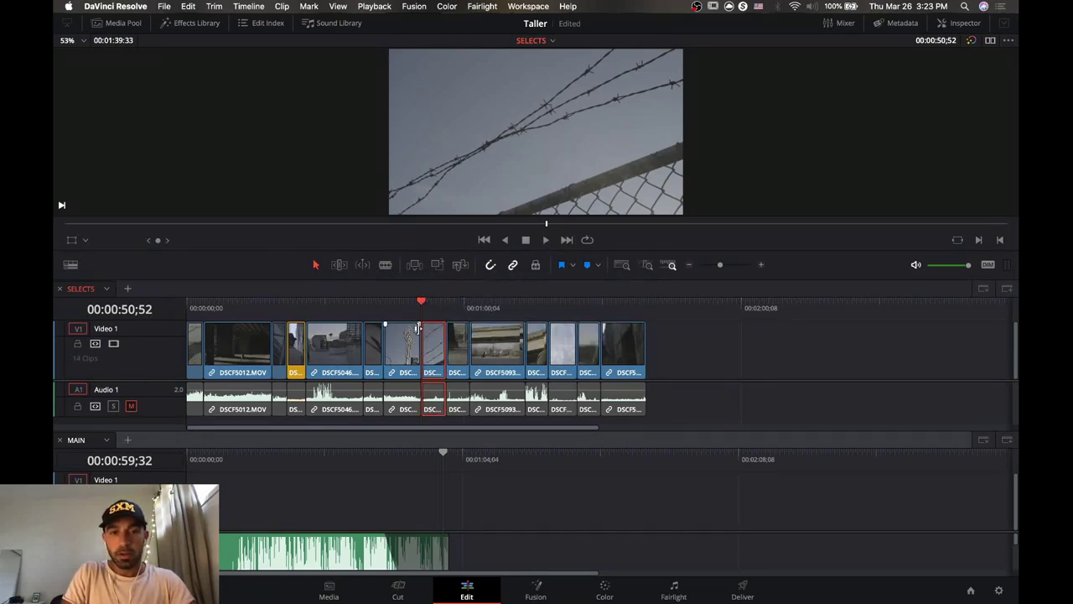
{"action": "left_click", "coordinate": [407, 308]}
{"action": "left_click_drag", "start_coordinate": [408, 309], "coordinate": [421, 308]}
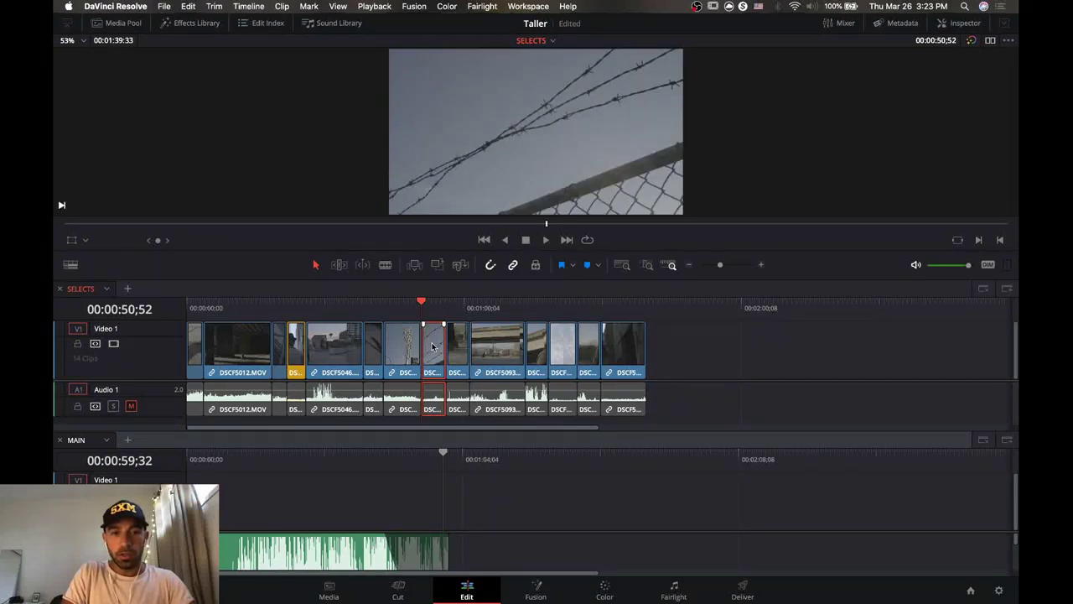
{"action": "left_click_drag", "start_coordinate": [433, 346], "coordinate": [422, 381]}
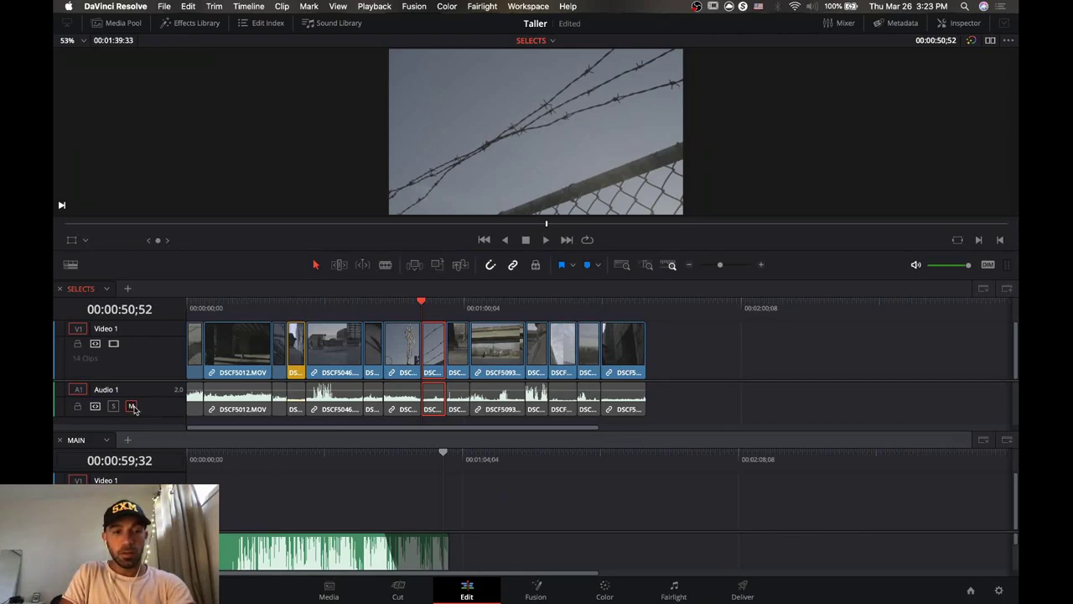
{"action": "left_click", "coordinate": [132, 407]}
{"action": "key", "text": "space"}
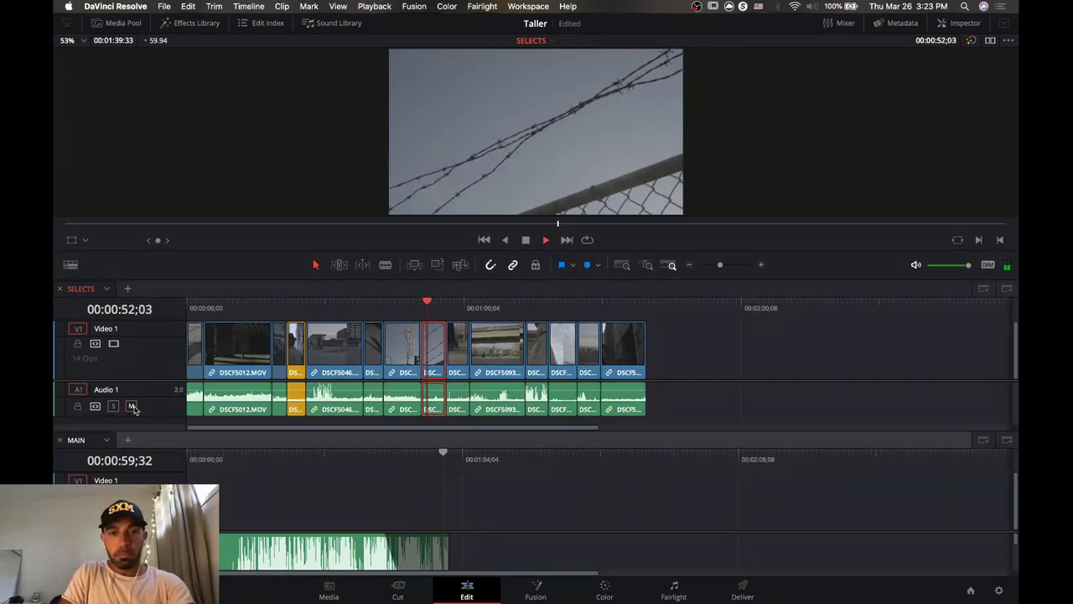
{"action": "key", "text": "space"}
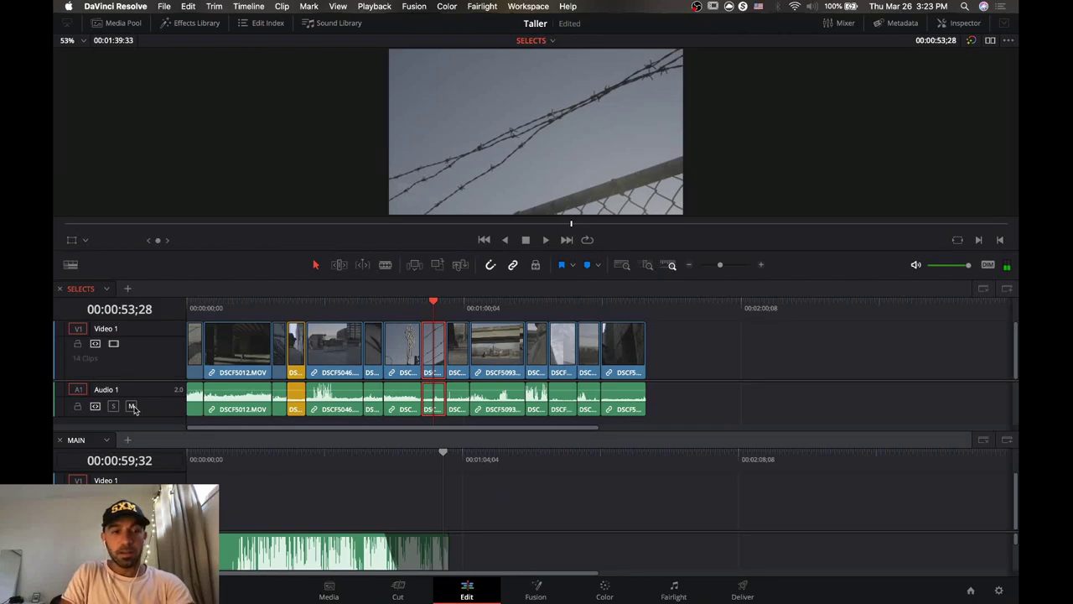
{"action": "left_click", "coordinate": [131, 407]}
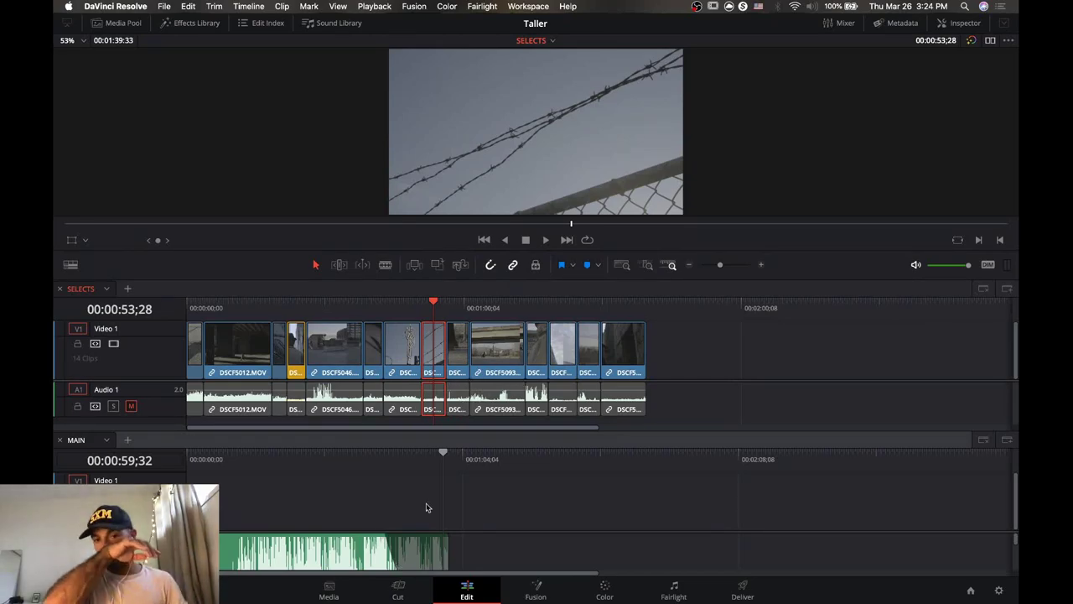
Delete all the audio clips on Audio 1 in the SELECTS timeline.
{"action": "left_click", "coordinate": [681, 396]}
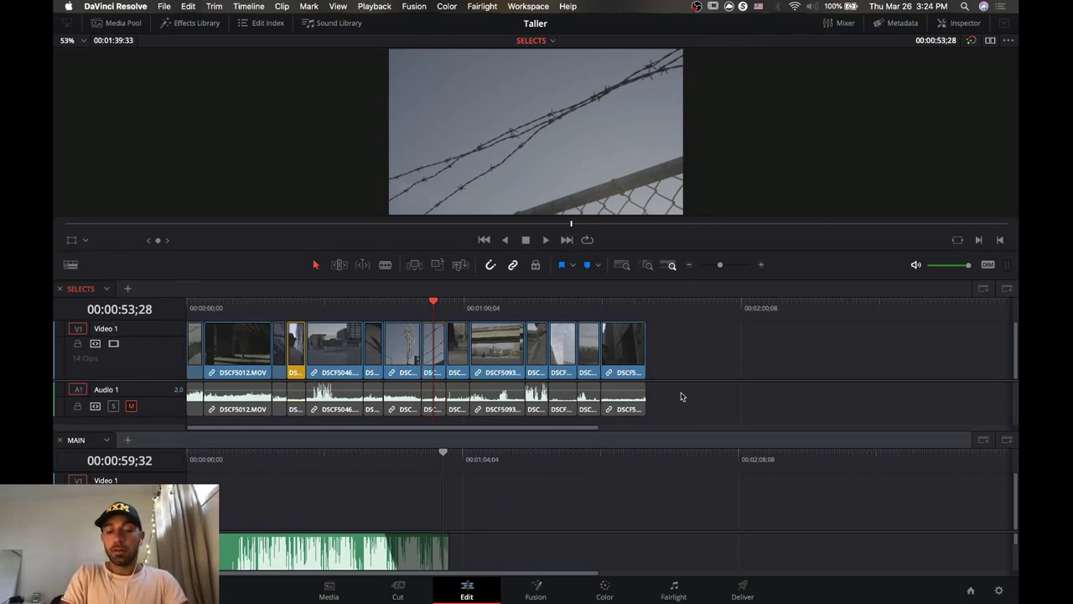
{"action": "left_click_drag", "start_coordinate": [681, 397], "coordinate": [185, 412]}
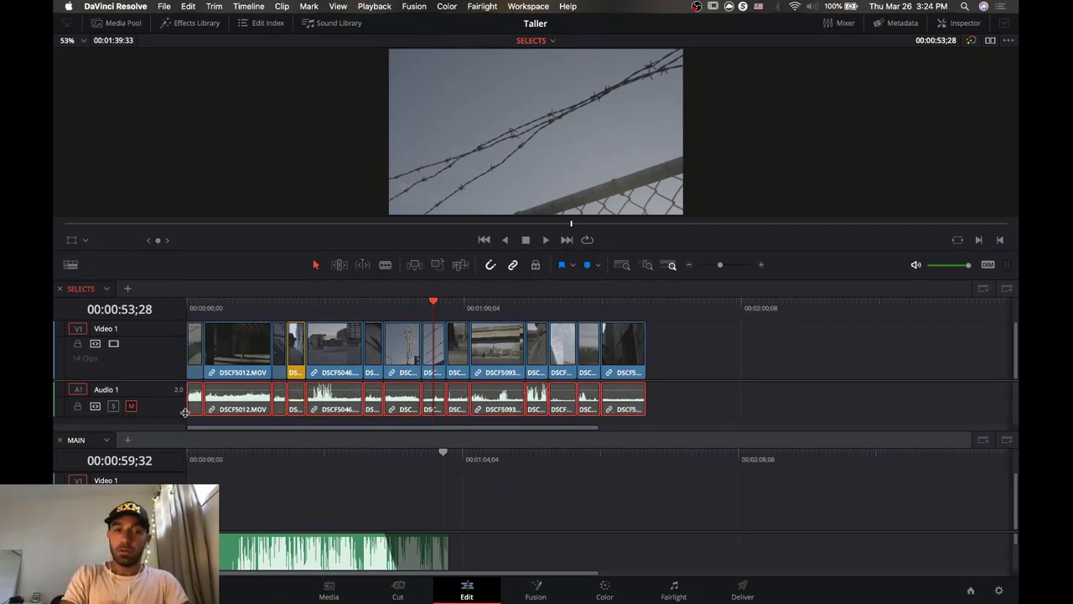
{"action": "key", "text": "BackSpace"}
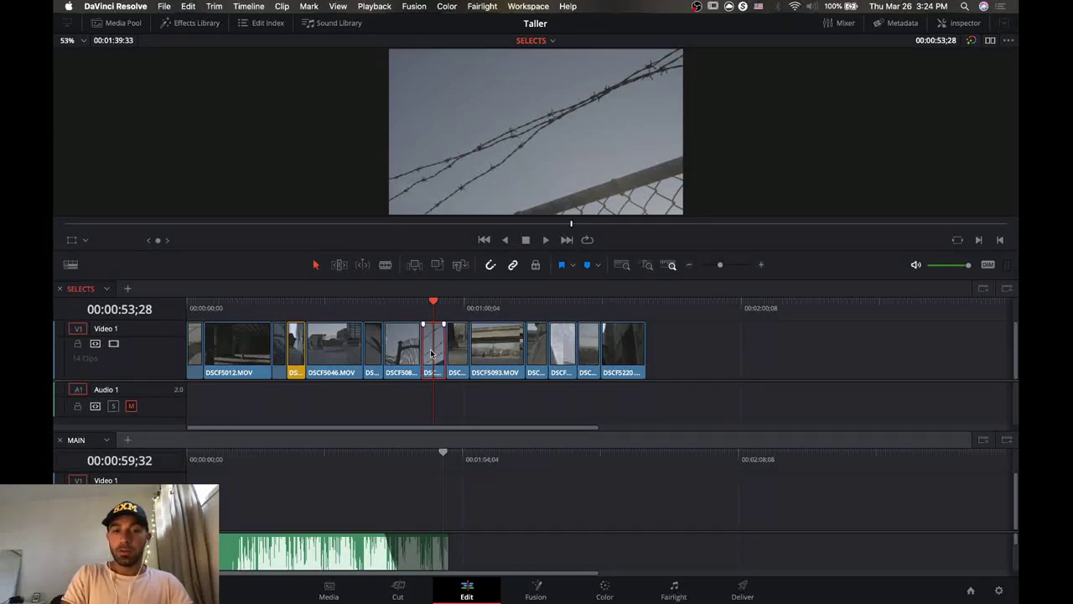
Copy the barbed-wire shot from SELECTS to the start of MAIN, place the DSCF5085 sign shot directly after it, and check both.
{"action": "left_click_drag", "start_coordinate": [434, 352], "coordinate": [285, 507]}
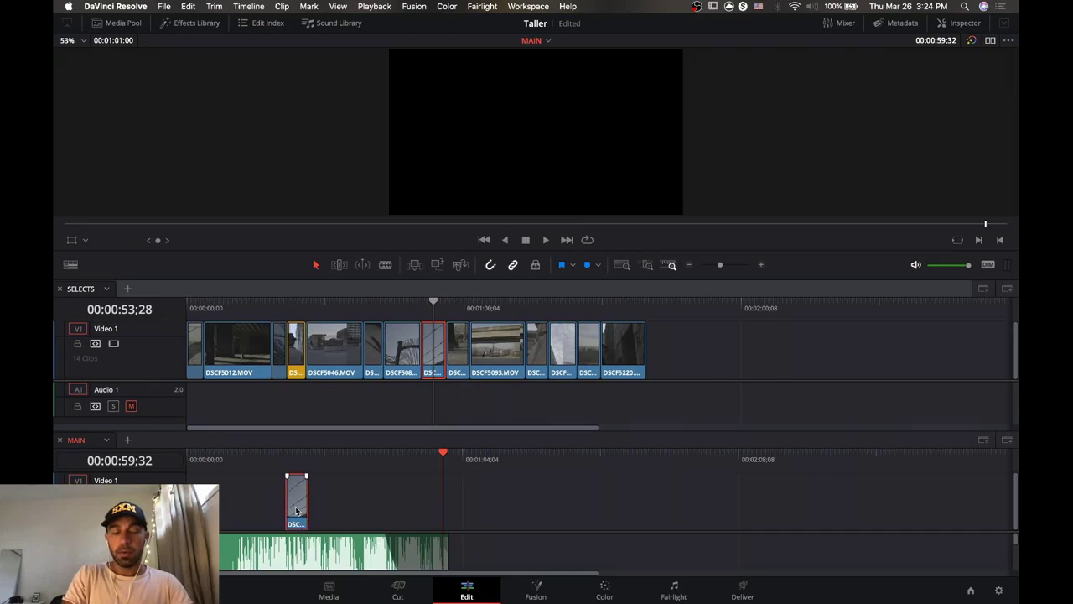
{"action": "left_click_drag", "start_coordinate": [300, 510], "coordinate": [198, 497]}
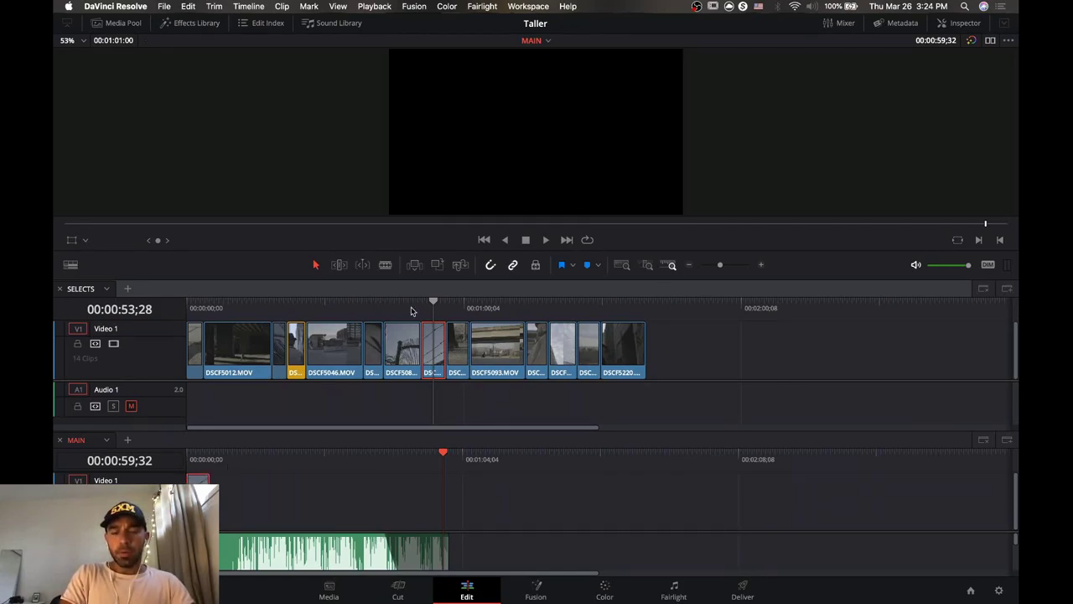
{"action": "left_click_drag", "start_coordinate": [411, 302], "coordinate": [407, 304]}
{"action": "left_click_drag", "start_coordinate": [409, 344], "coordinate": [219, 500]}
{"action": "left_click_drag", "start_coordinate": [235, 457], "coordinate": [199, 462]}
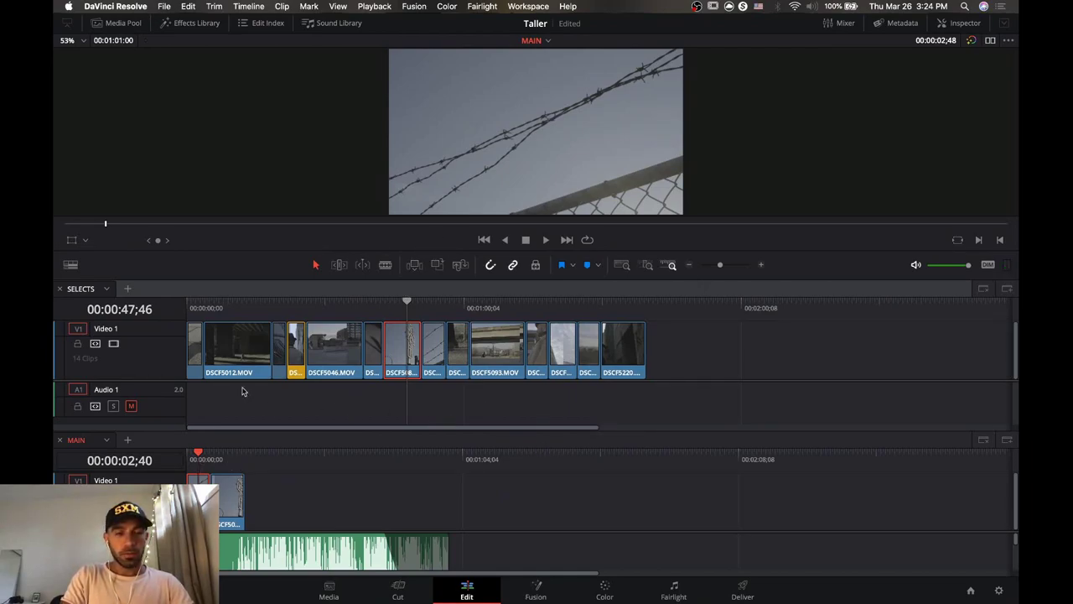
{"action": "left_click_drag", "start_coordinate": [202, 461], "coordinate": [216, 461]}
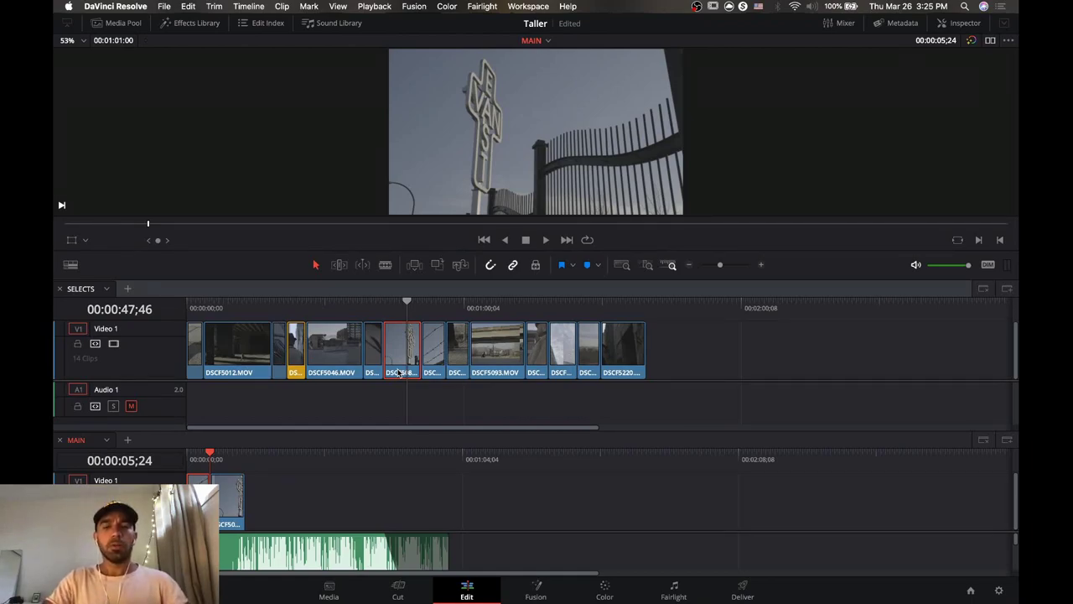
Preview more shots in the SELECTS timeline, including those at 00:00:18;35, 00:00:38;16 and 00:01:13;25.
{"action": "left_click_drag", "start_coordinate": [401, 309], "coordinate": [353, 311]}
{"action": "left_click", "coordinate": [445, 307]}
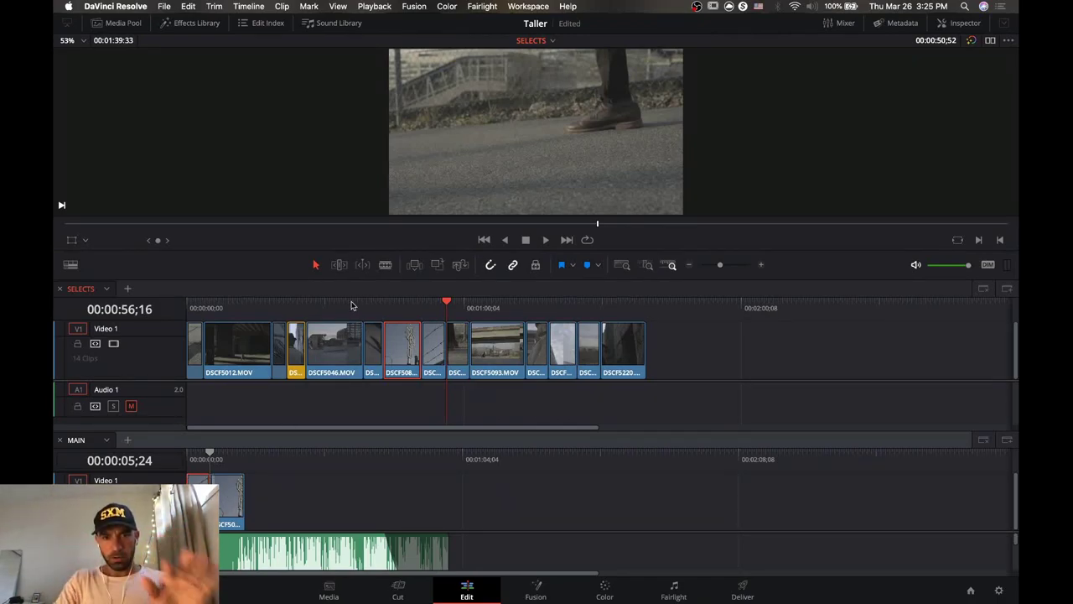
{"action": "left_click_drag", "start_coordinate": [352, 305], "coordinate": [276, 310]}
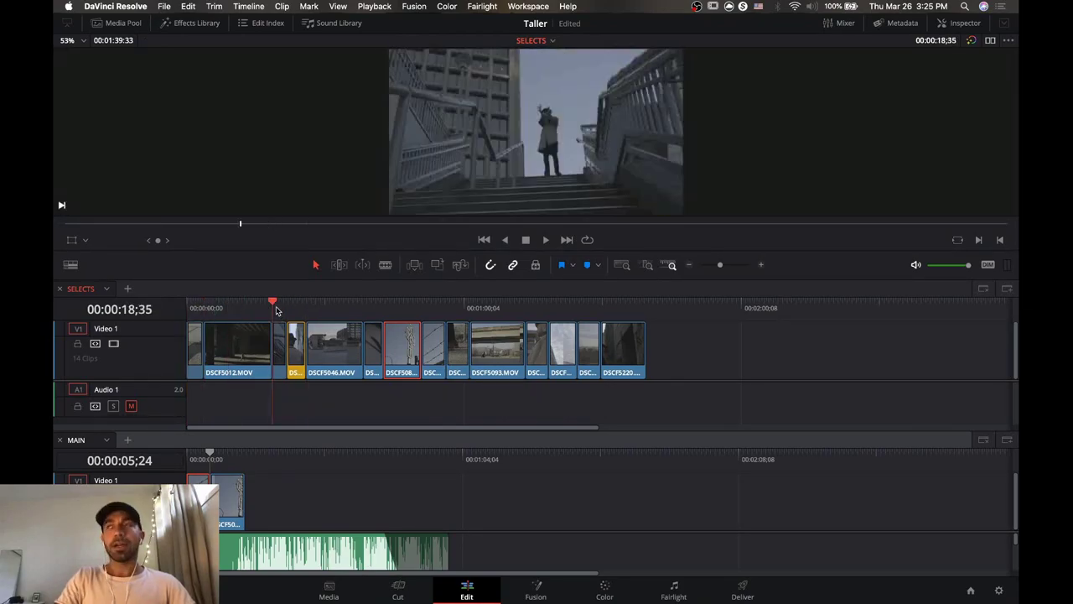
{"action": "left_click_drag", "start_coordinate": [380, 306], "coordinate": [368, 304]}
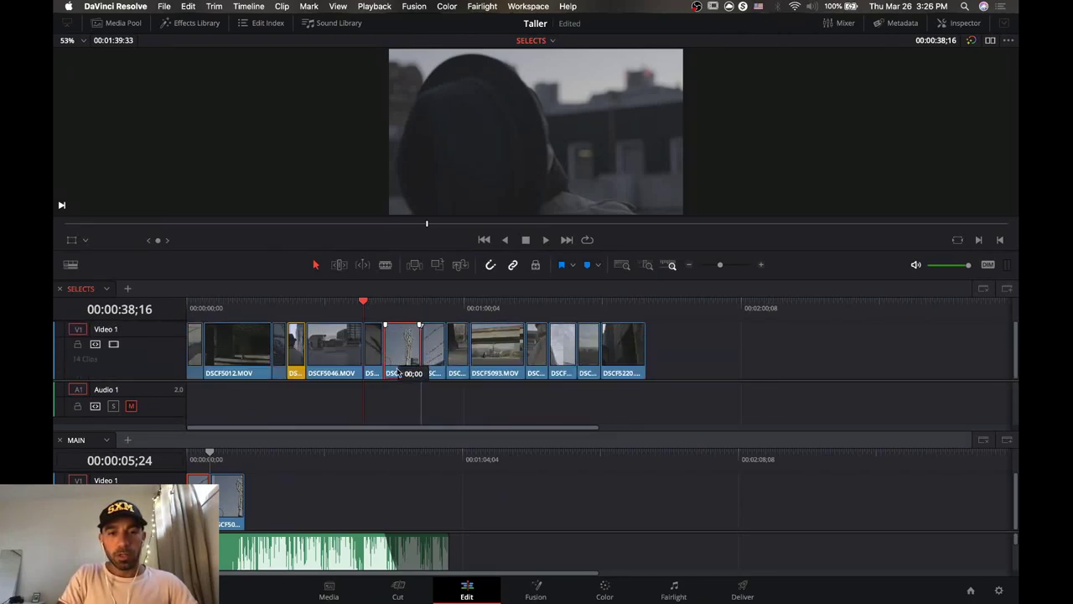
{"action": "left_click", "coordinate": [383, 310]}
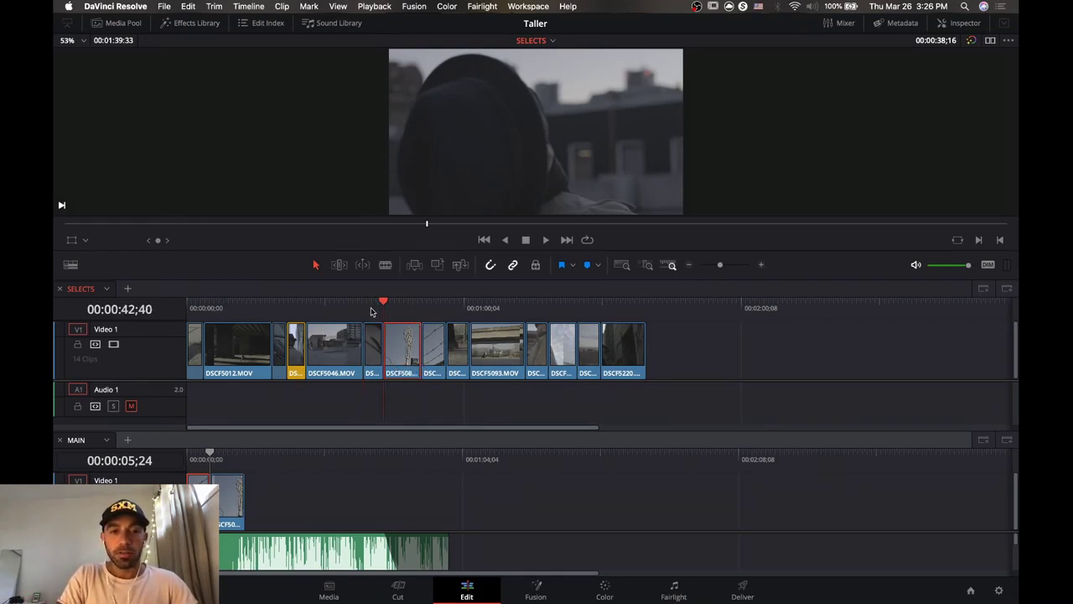
{"action": "left_click", "coordinate": [371, 311]}
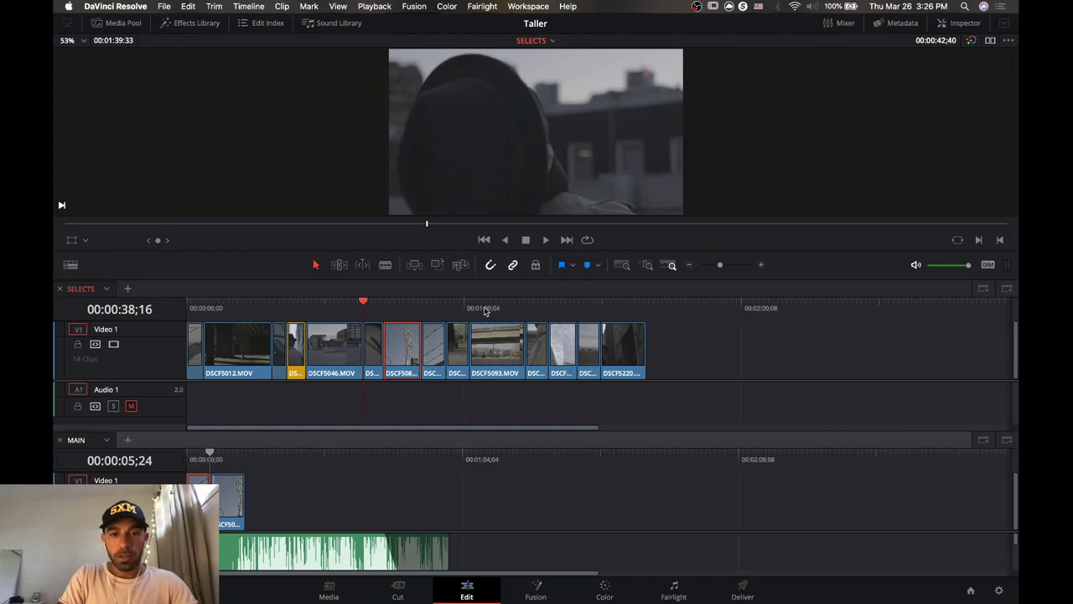
{"action": "left_click", "coordinate": [526, 307]}
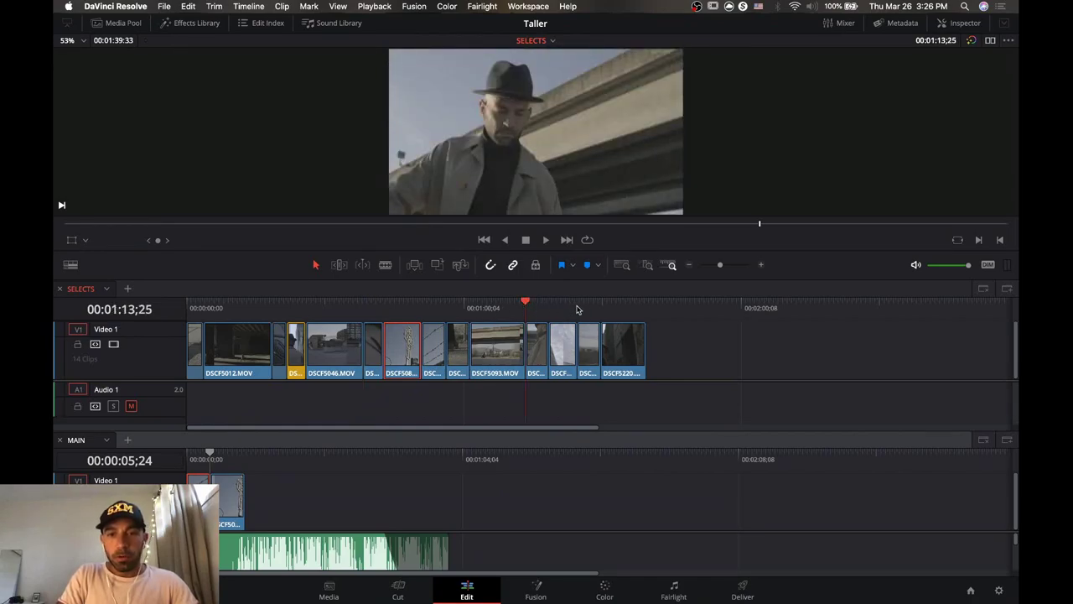
Copy the first SELECTS clip and DSCF5012.MOV into MAIN's Video 1, spaced apart after the sign shot.
{"action": "mouse_move", "coordinate": [720, 265]}
{"action": "left_mouse_down"}
{"action": "mouse_move", "coordinate": [733, 265]}
{"action": "mouse_move", "coordinate": [723, 265]}
{"action": "left_mouse_up"}
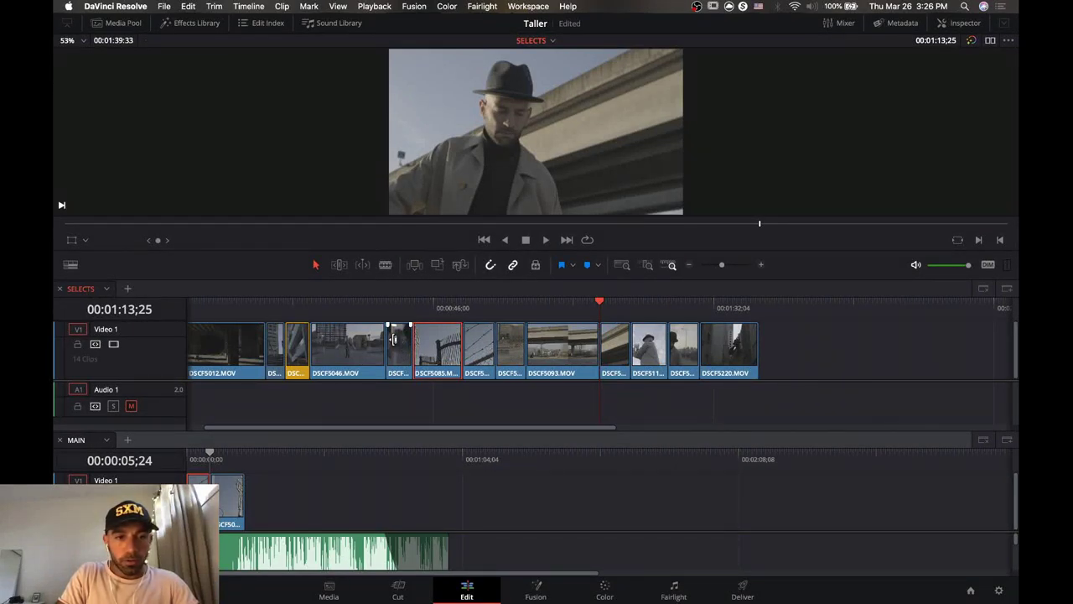
{"action": "scroll", "coordinate": [344, 349], "scroll_direction": "left", "scroll_amount": 2}
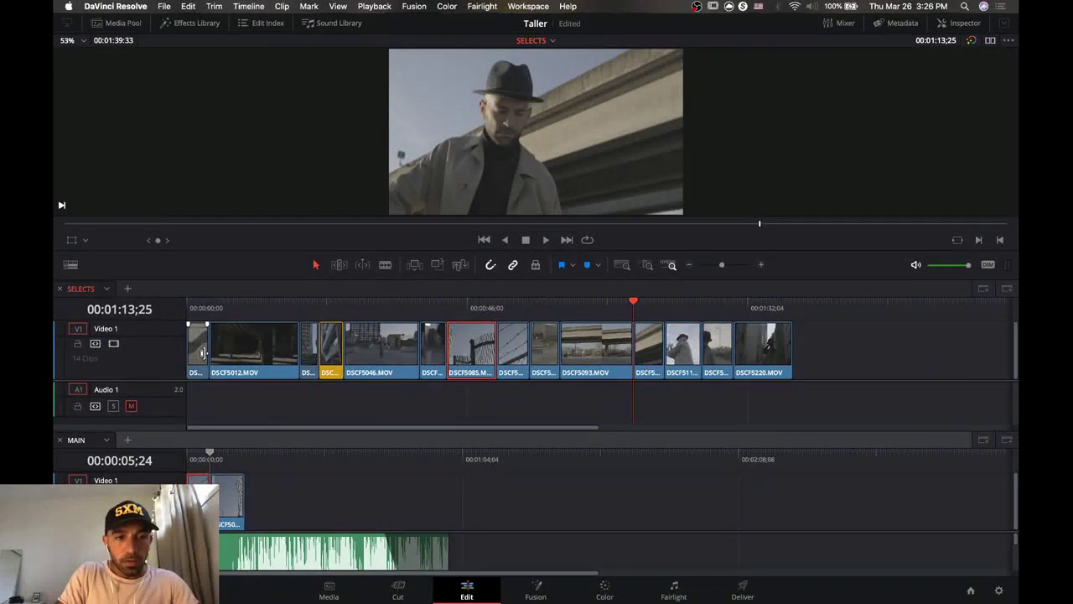
{"action": "left_click_drag", "start_coordinate": [198, 352], "coordinate": [288, 503]}
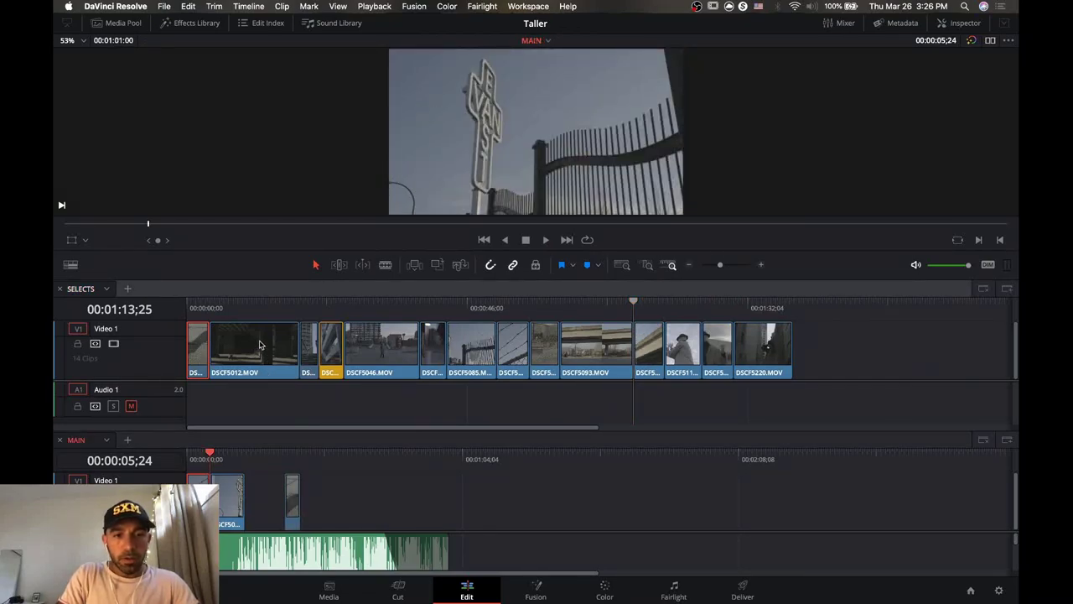
{"action": "left_click_drag", "start_coordinate": [260, 344], "coordinate": [324, 504]}
Add the walking-feet shot DSCF5089 to MAIN right after the sign shot, with the shadow clip directly following it.
{"action": "left_click", "coordinate": [313, 303]}
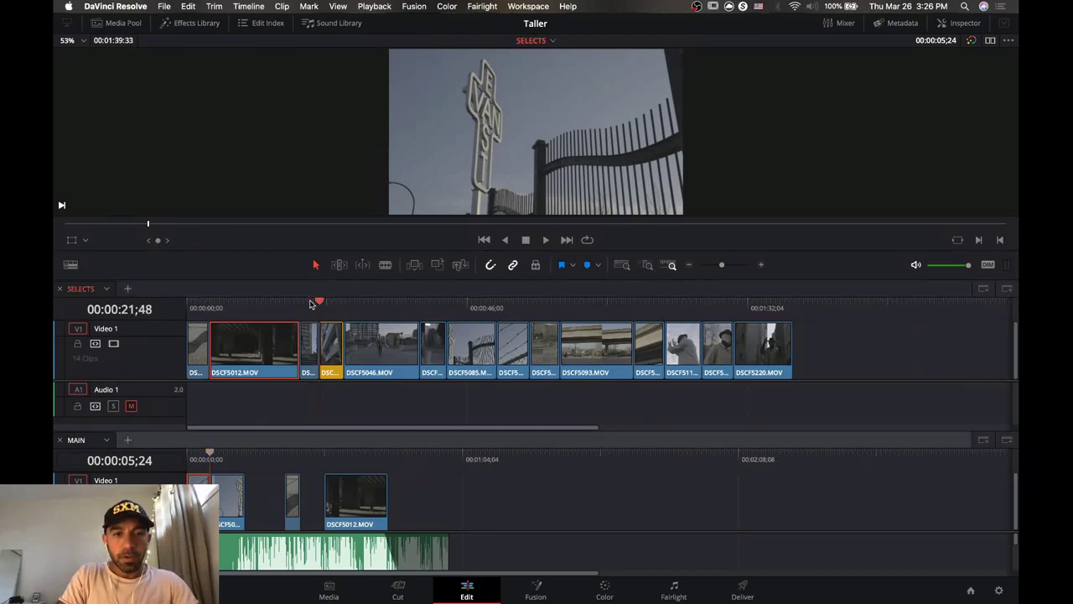
{"action": "left_click", "coordinate": [300, 303]}
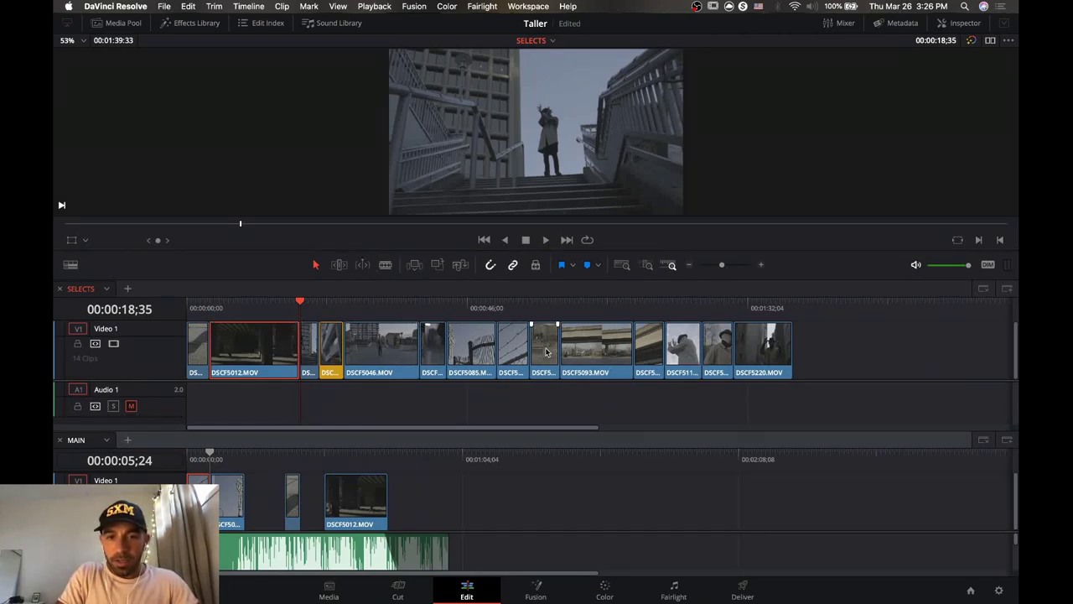
{"action": "left_click_drag", "start_coordinate": [546, 351], "coordinate": [276, 497]}
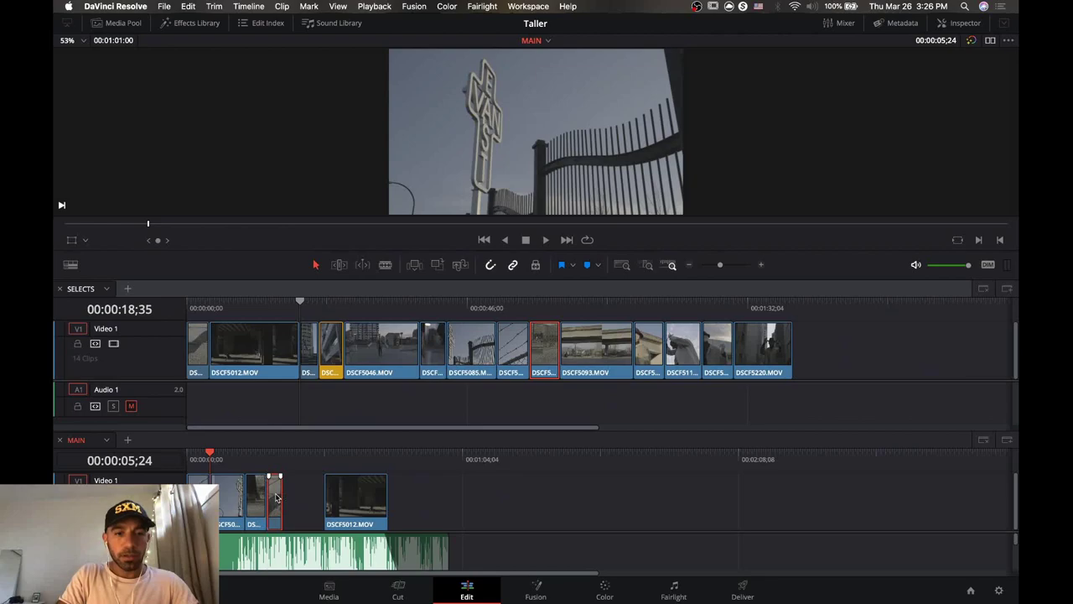
Examine the walking-feet shot DSCF5089 in SELECTS closely around 00:00:58;10.
{"action": "left_click", "coordinate": [544, 312]}
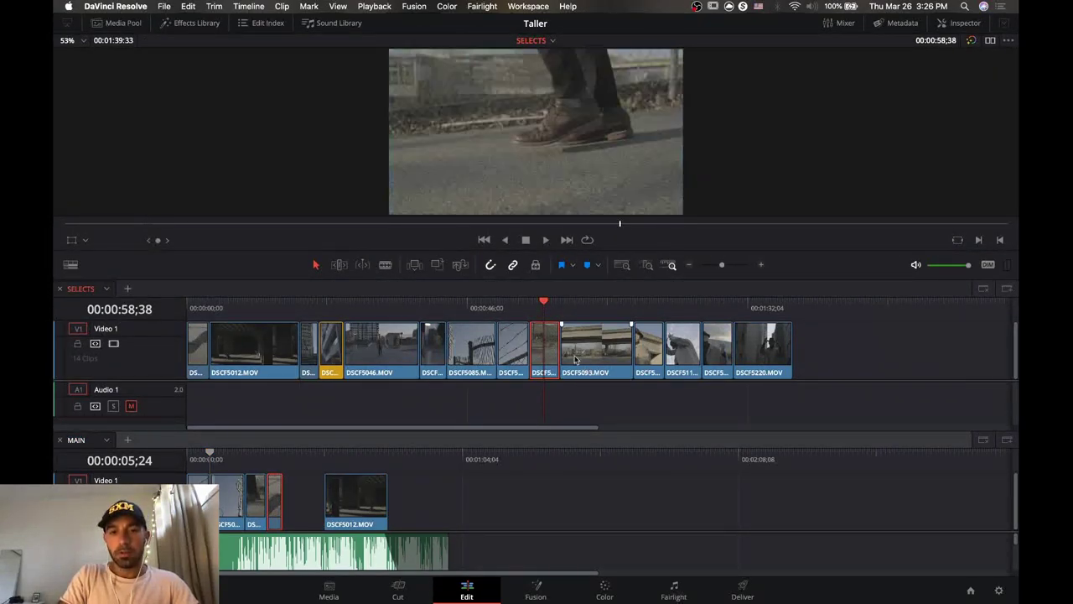
{"action": "left_click", "coordinate": [760, 265]}
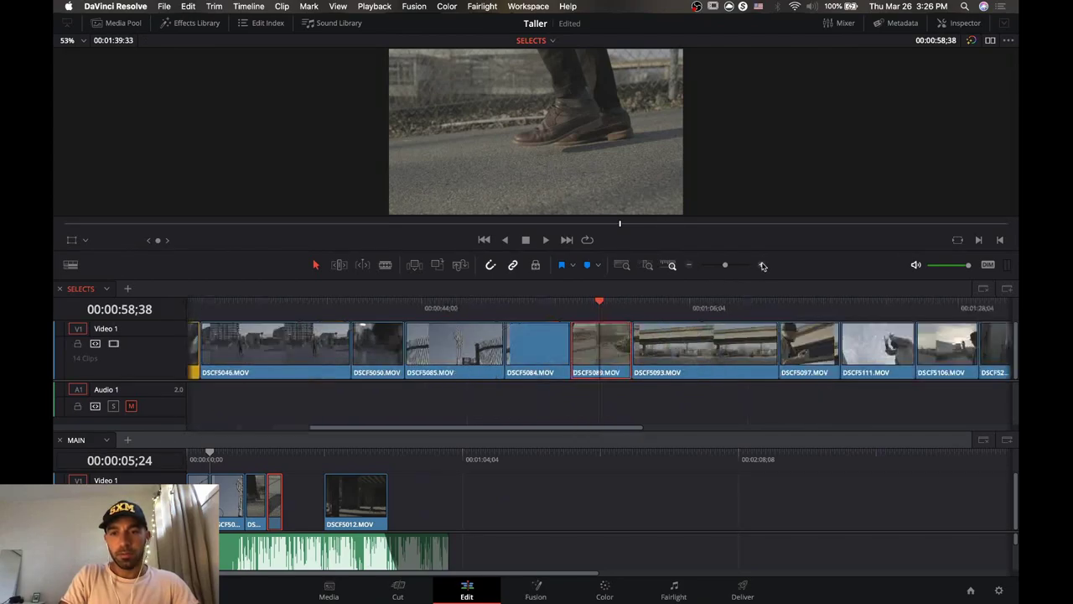
{"action": "left_click_drag", "start_coordinate": [601, 317], "coordinate": [596, 317]}
{"action": "left_click_drag", "start_coordinate": [462, 310], "coordinate": [593, 307]}
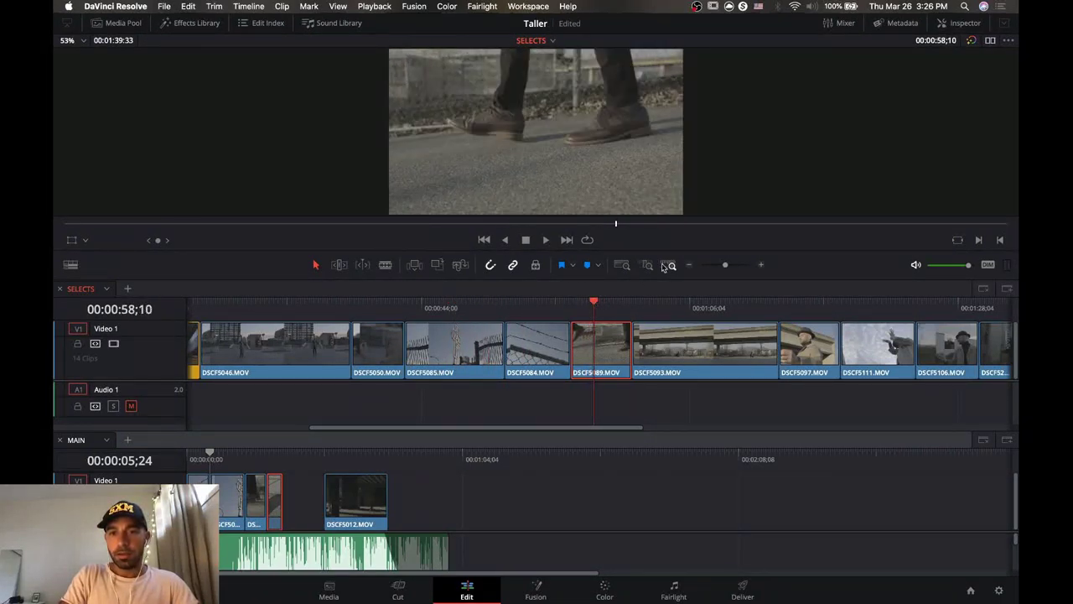
{"action": "left_click", "coordinate": [689, 265]}
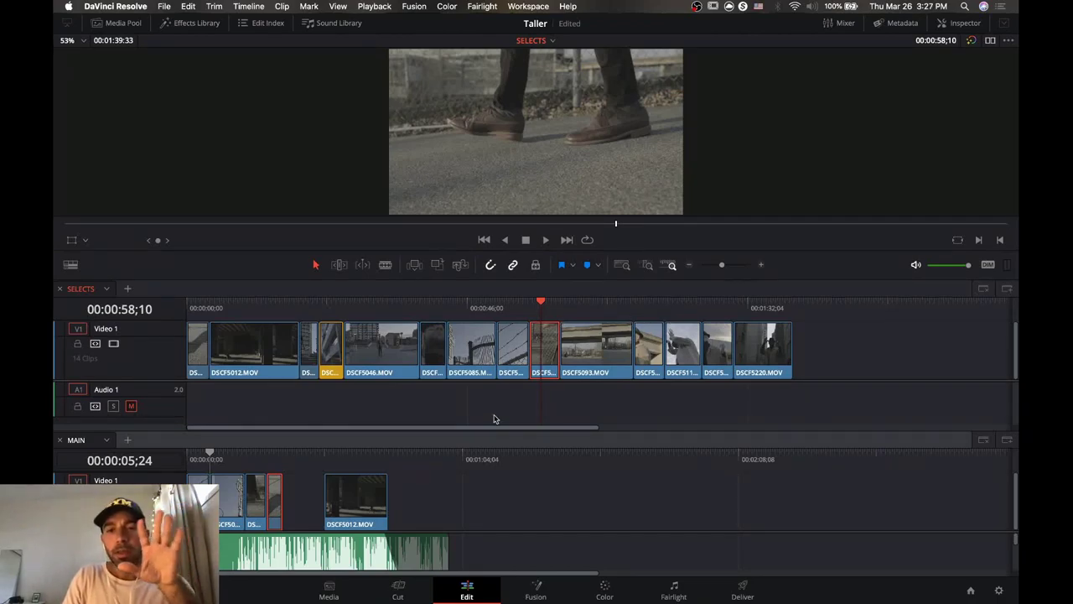
Play MAIN through the walking-feet shot and move DSCF5012.MOV back to sit directly after the shadow clip.
{"action": "left_click", "coordinate": [240, 459]}
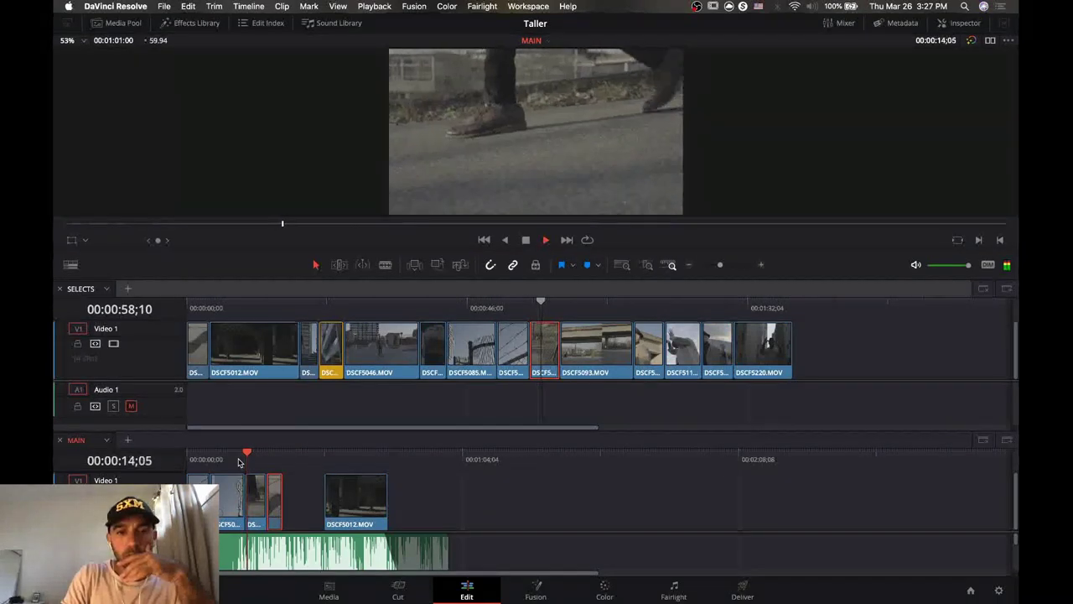
{"action": "key", "text": "space"}
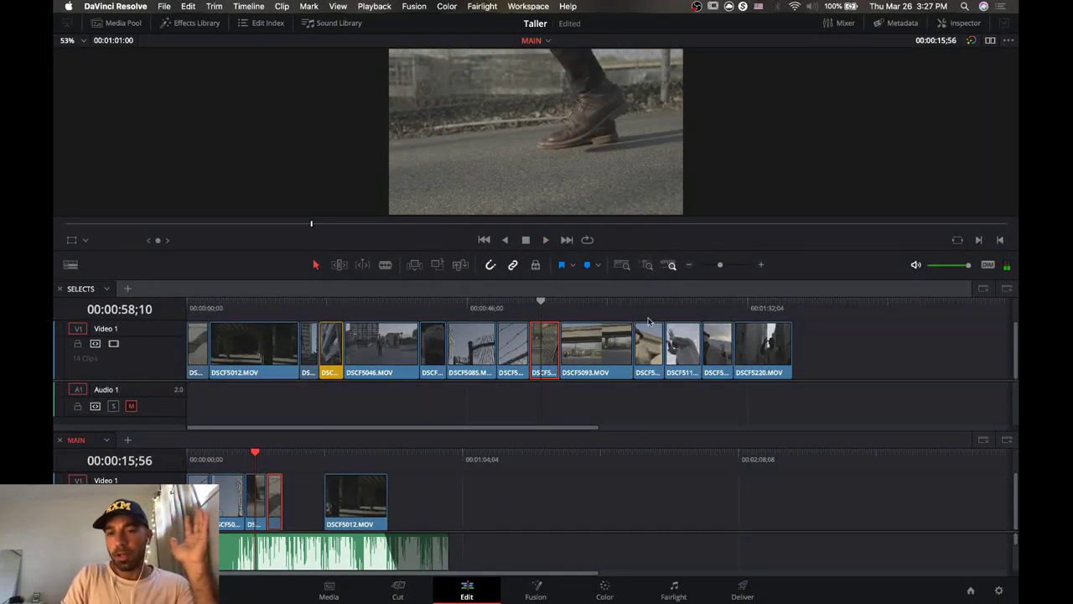
{"action": "left_click", "coordinate": [349, 490]}
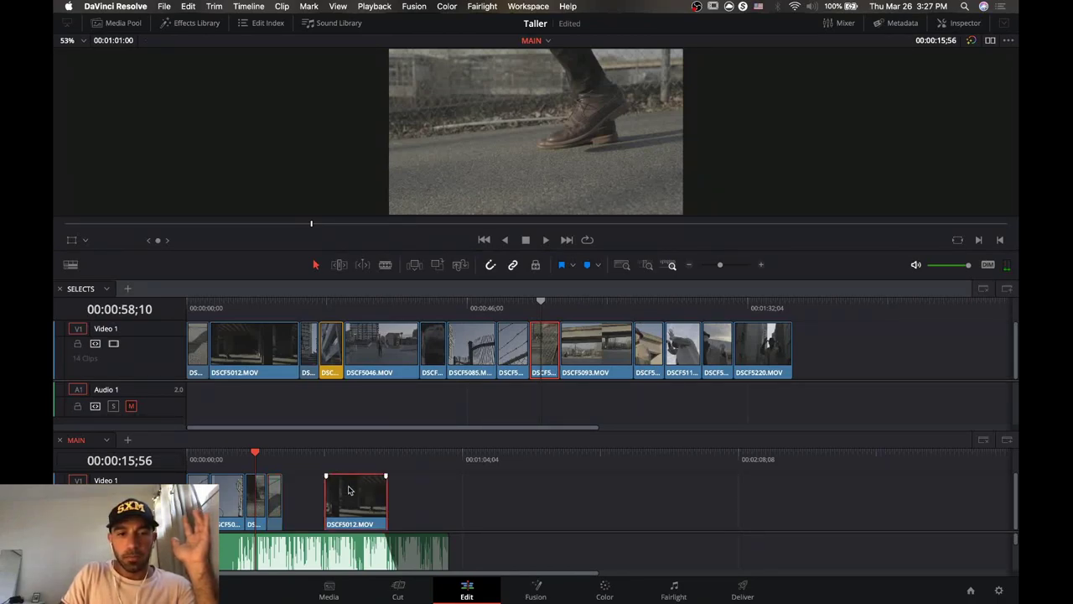
{"action": "left_click", "coordinate": [267, 459]}
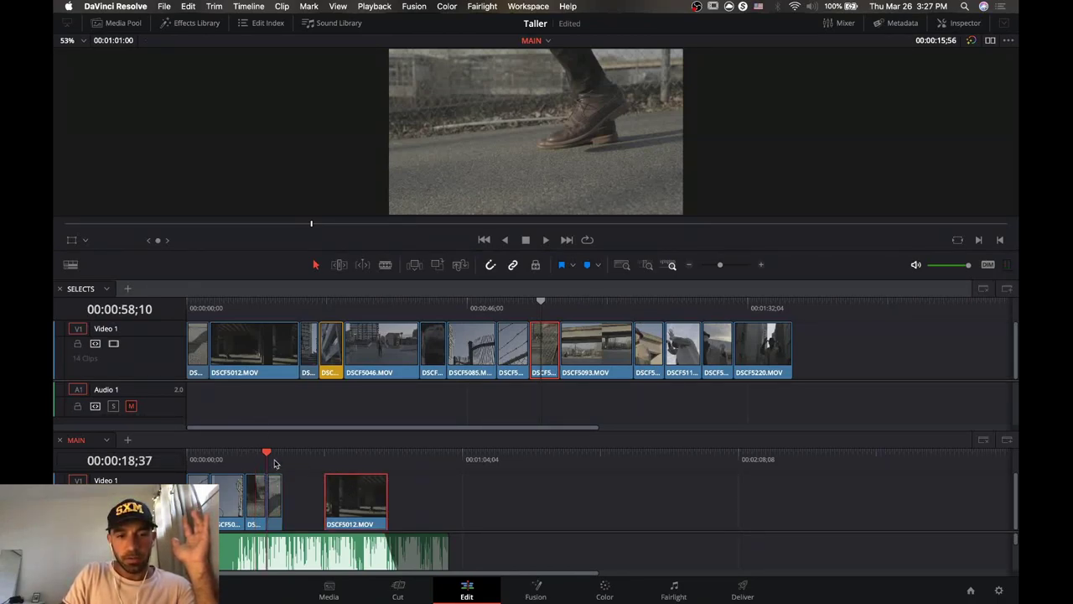
{"action": "left_click_drag", "start_coordinate": [347, 508], "coordinate": [305, 507]}
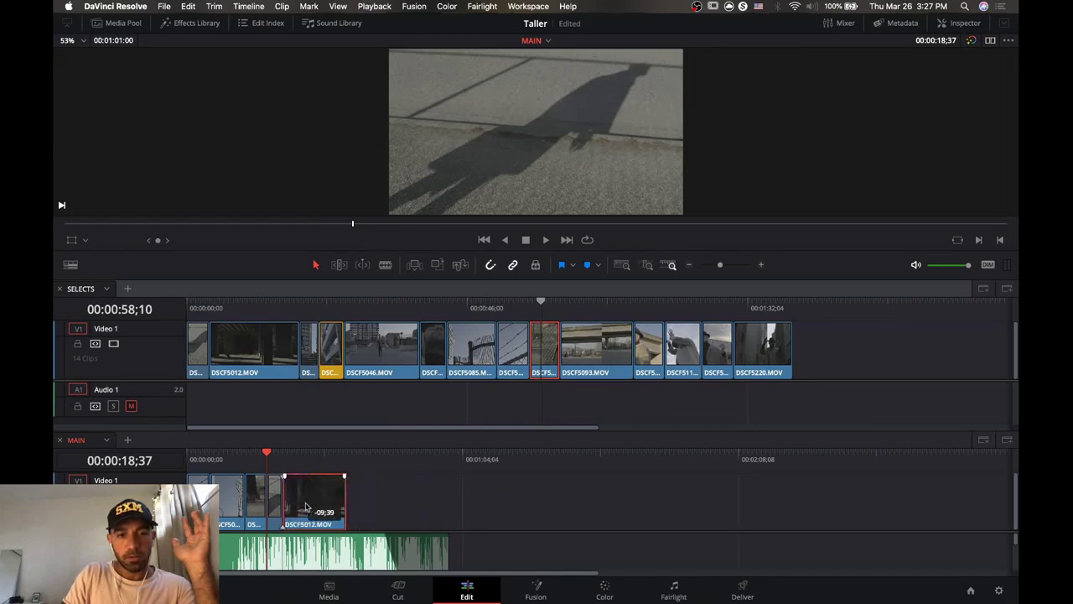
Copy the short staircase shot and the orange man-from-behind clip from SELECTS into MAIN, in that order directly after DSCF5012.MOV.
{"action": "left_click", "coordinate": [304, 457]}
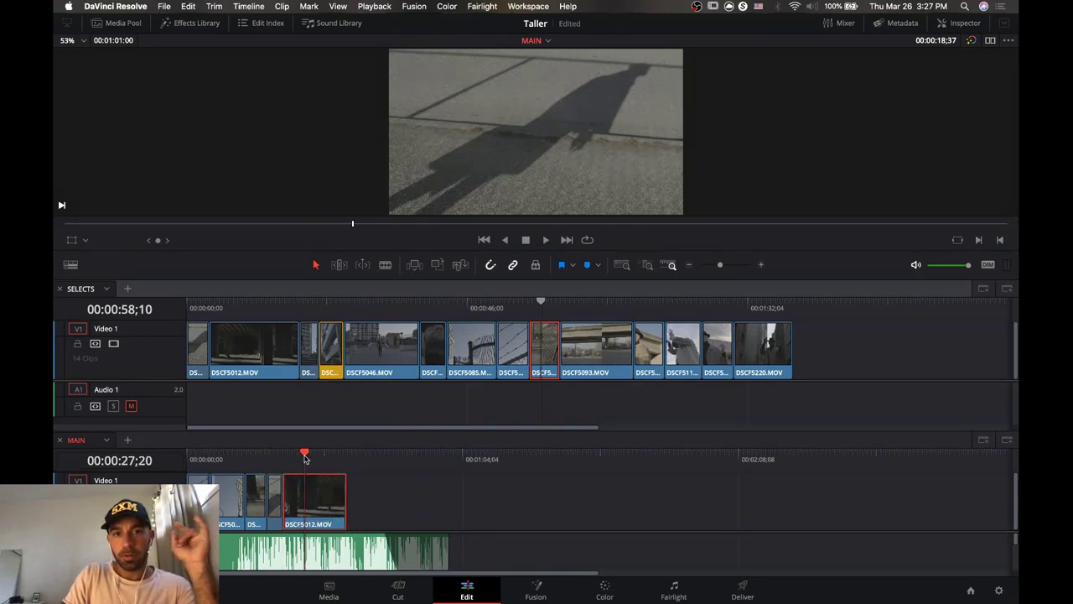
{"action": "left_click", "coordinate": [437, 309]}
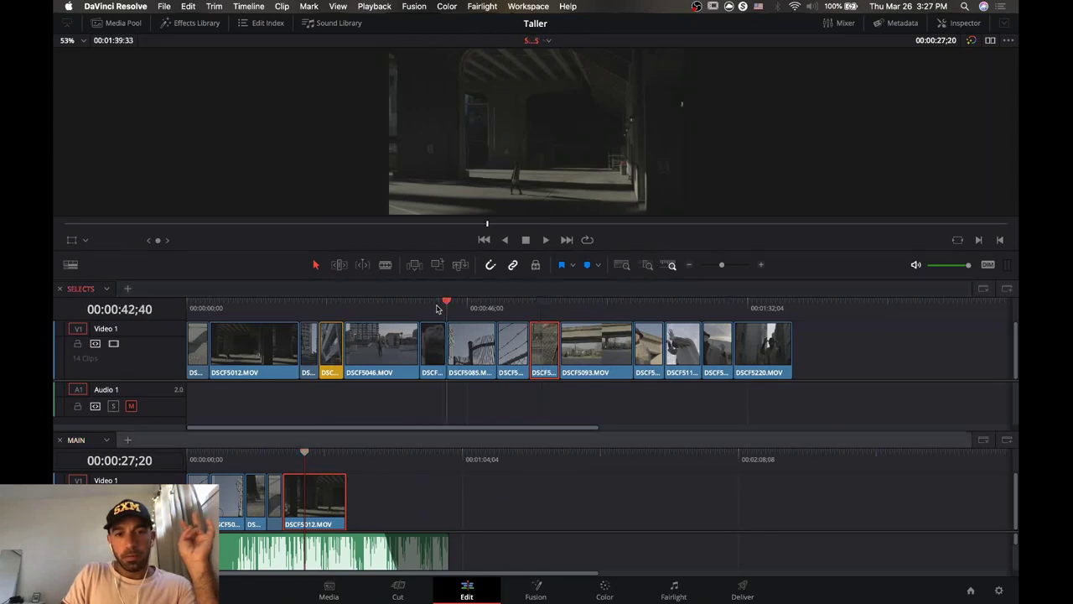
{"action": "left_click", "coordinate": [311, 346]}
{"action": "left_click_drag", "start_coordinate": [311, 345], "coordinate": [350, 500]}
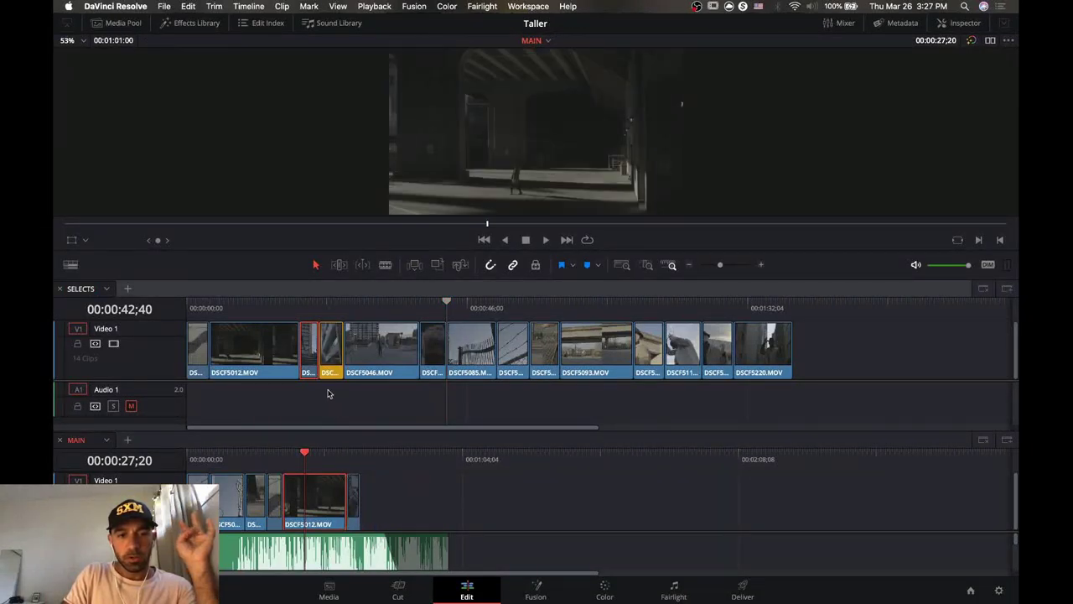
{"action": "left_click", "coordinate": [329, 308]}
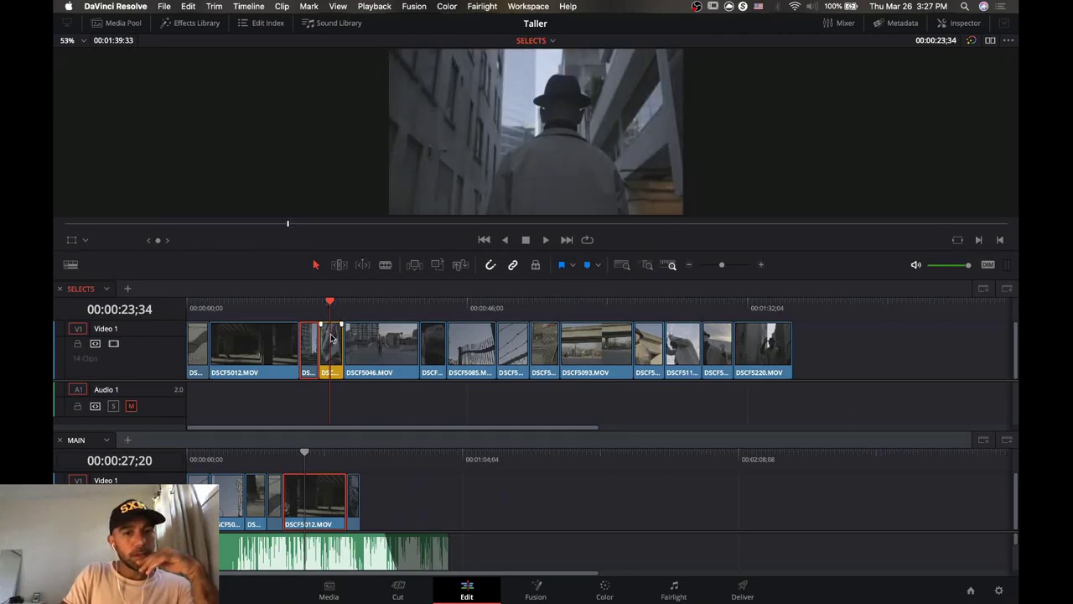
{"action": "left_click_drag", "start_coordinate": [332, 338], "coordinate": [365, 509]}
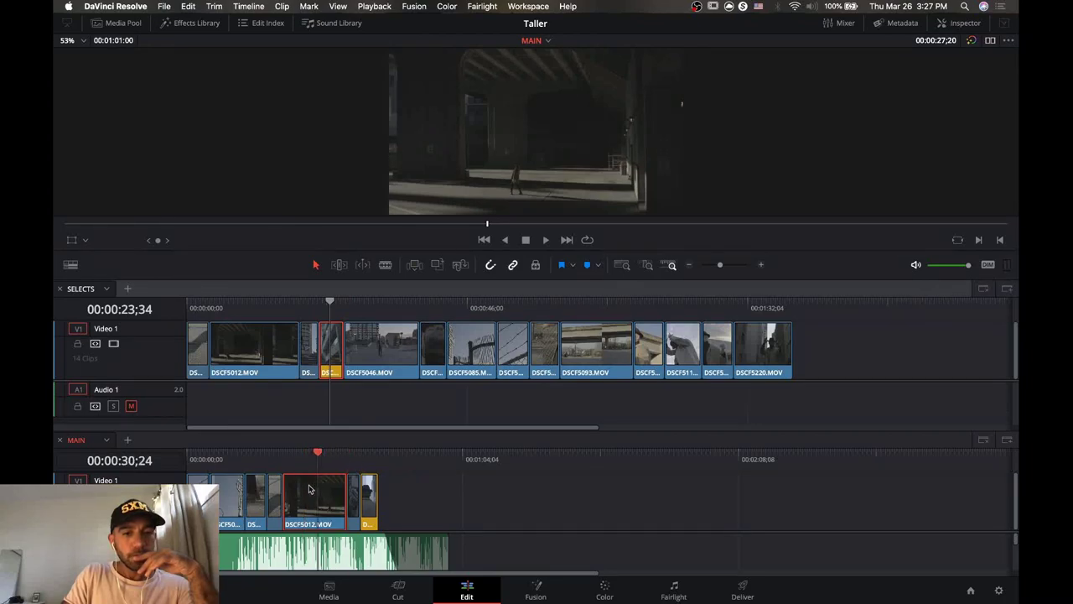
Rearrange MAIN so the orange clip directly follows the walking-feet shot, and close the gap before the shadow clip.
{"action": "left_click", "coordinate": [283, 497]}
{"action": "left_click", "coordinate": [242, 475]}
{"action": "left_click", "coordinate": [268, 467]}
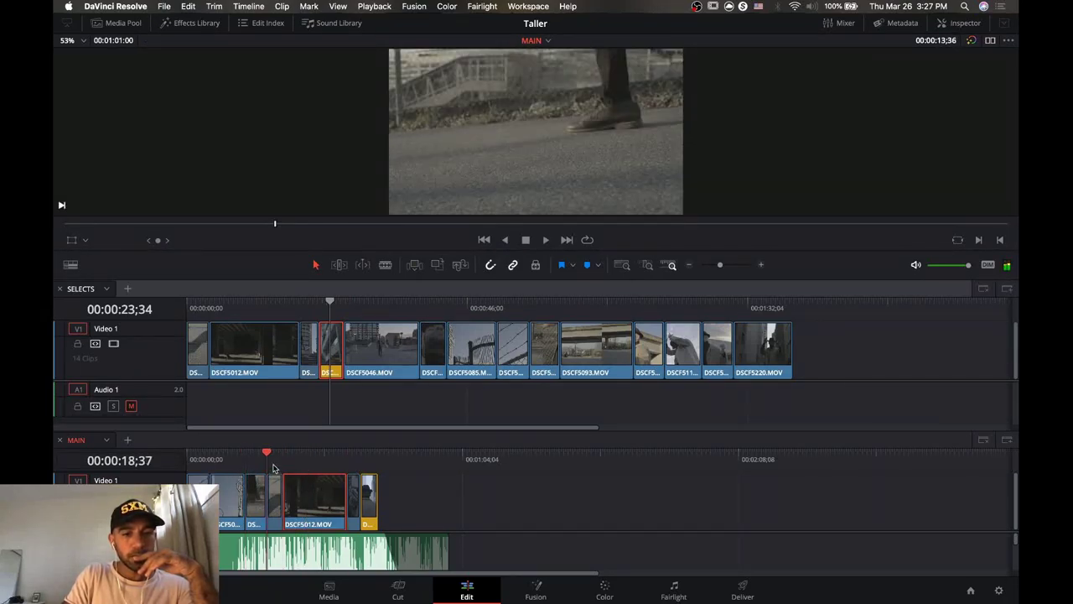
{"action": "left_click_drag", "start_coordinate": [272, 467], "coordinate": [495, 467]}
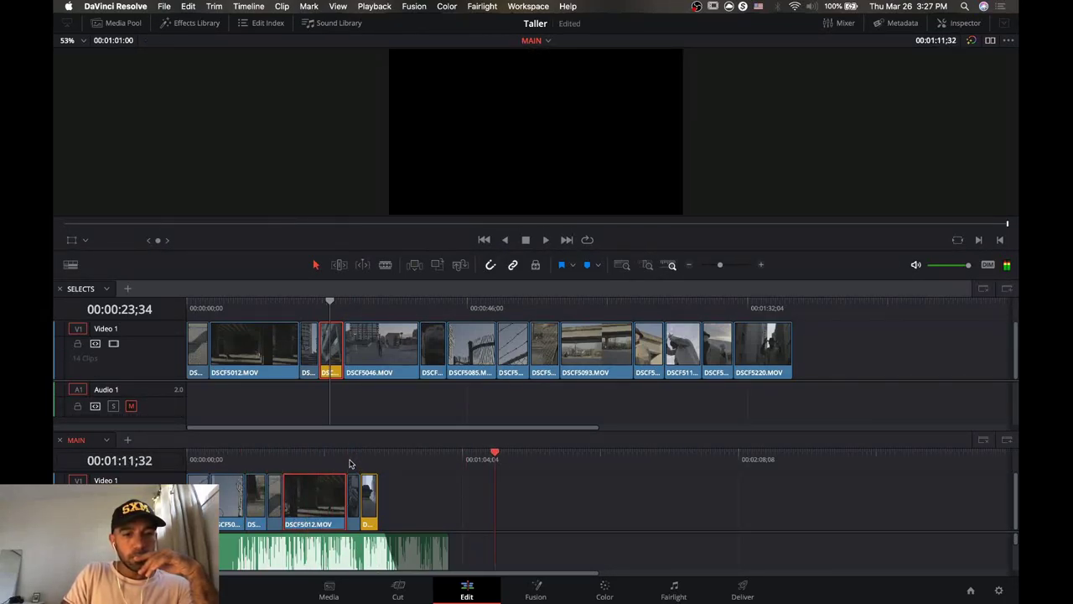
{"action": "left_click", "coordinate": [353, 498]}
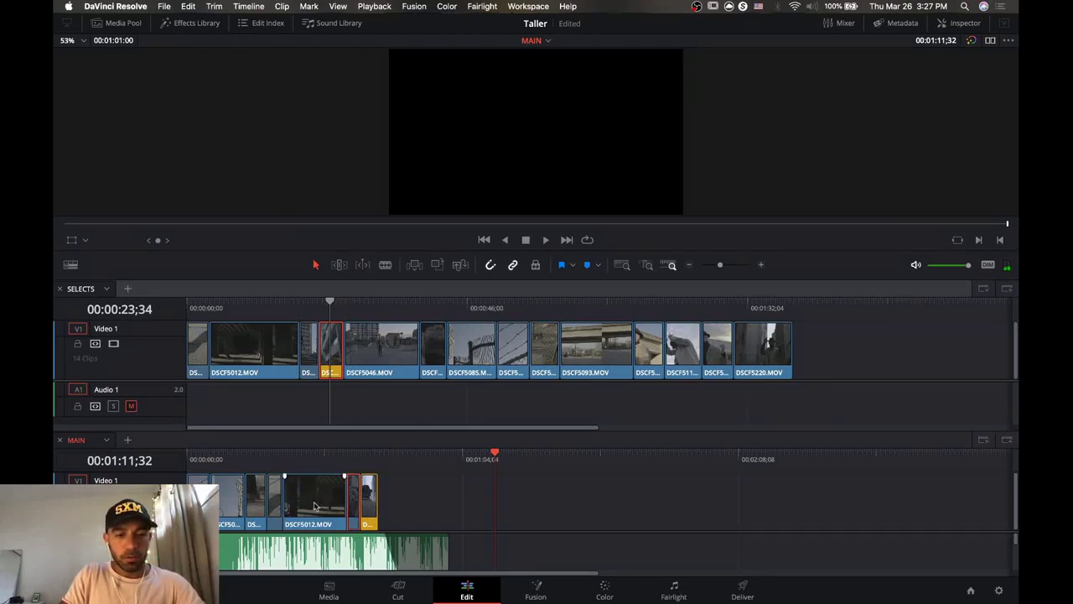
{"action": "left_click", "coordinate": [315, 506]}
{"action": "mouse_move", "coordinate": [273, 510]}
{"action": "left_mouse_down"}
{"action": "mouse_move", "coordinate": [402, 510]}
{"action": "mouse_move", "coordinate": [283, 504]}
{"action": "left_mouse_up"}
{"action": "left_click", "coordinate": [304, 506]}
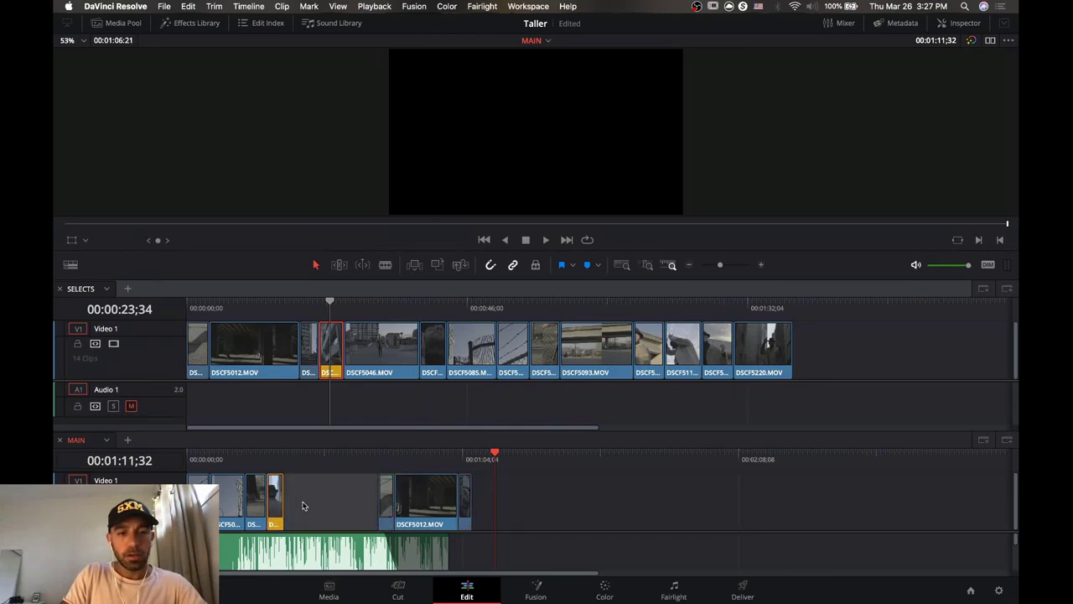
{"action": "key", "text": "Delete"}
Append DSCF5093.MOV from SELECTS to MAIN directly after the staircase shot and check its frame at 00:00:49;44.
{"action": "left_click_drag", "start_coordinate": [328, 459], "coordinate": [351, 458]}
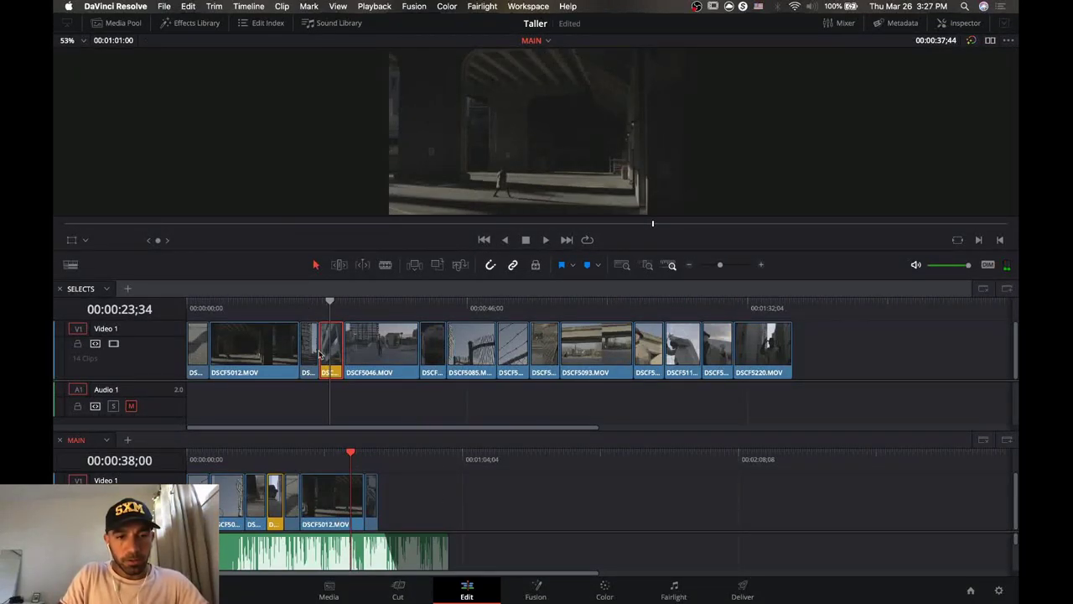
{"action": "left_click", "coordinate": [376, 460]}
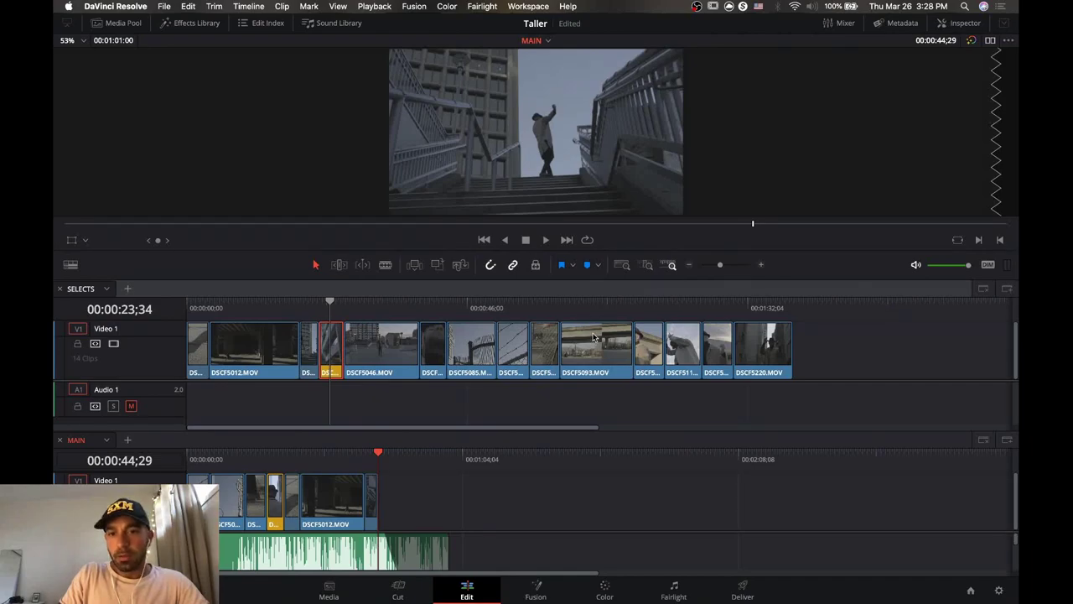
{"action": "left_click_drag", "start_coordinate": [593, 337], "coordinate": [390, 513]}
{"action": "left_click_drag", "start_coordinate": [385, 511], "coordinate": [385, 510]}
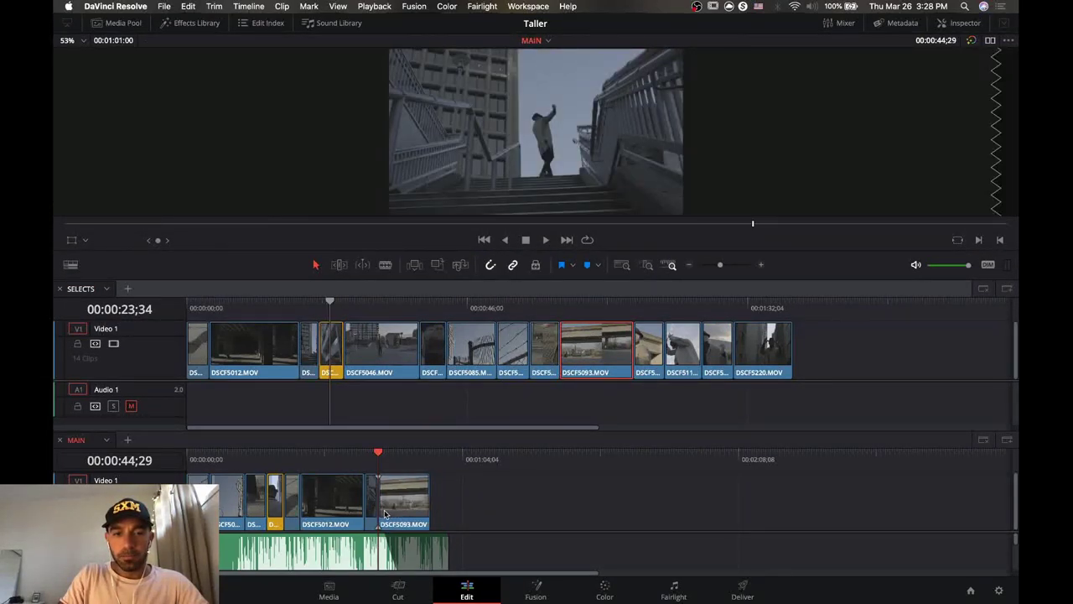
{"action": "left_click", "coordinate": [401, 454]}
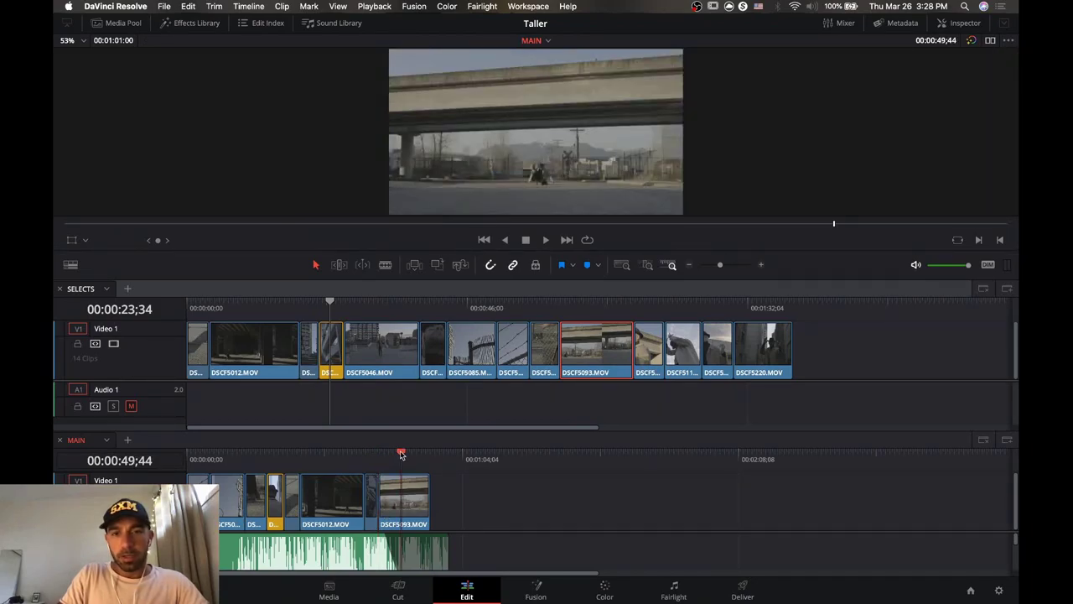
Copy the last SELECTS clip, DSCF5220.MOV, into MAIN directly after DSCF5093.MOV.
{"action": "left_click", "coordinate": [754, 307]}
{"action": "key", "text": "BackSpace"}
{"action": "left_click_drag", "start_coordinate": [569, 460], "coordinate": [436, 509]}
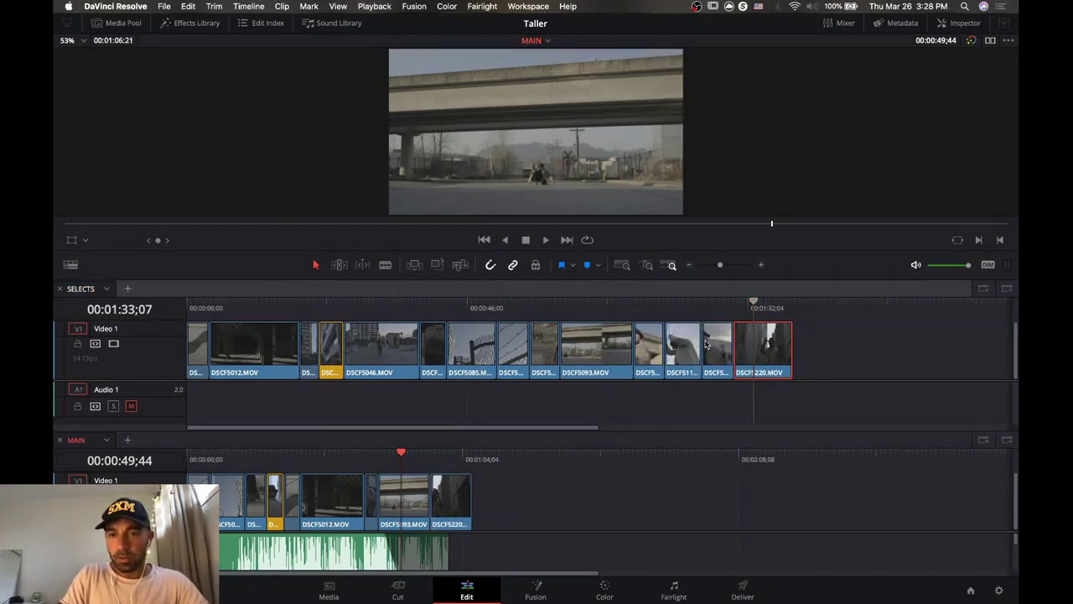
Preview the coat shot directly after DSCF5093.MOV in SELECTS at 00:01:16;14.
{"action": "left_click", "coordinate": [651, 307]}
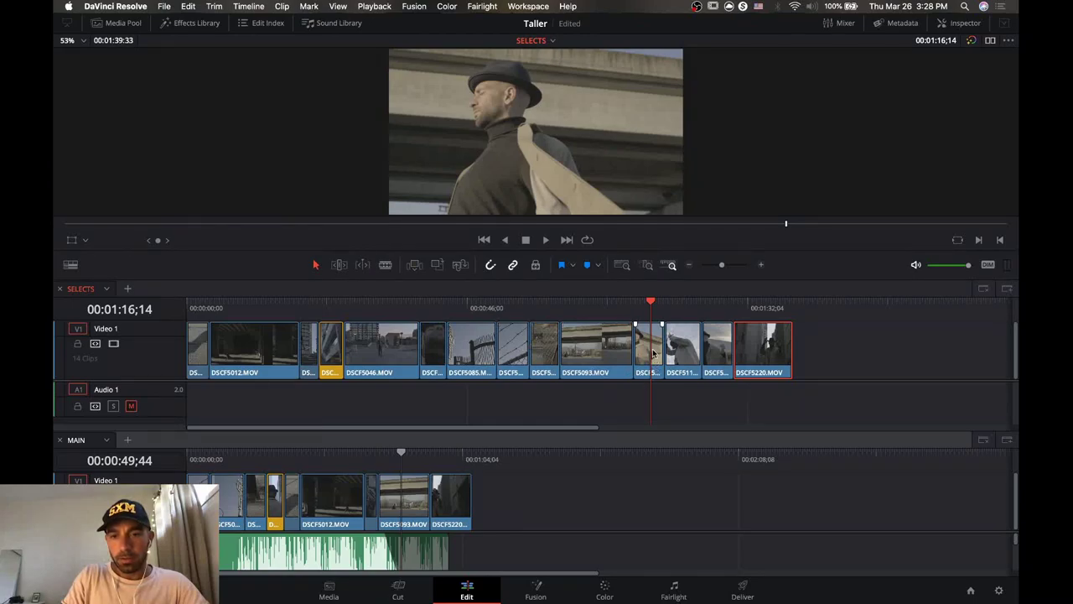
Append three SELECTS clips to the end of MAIN: the one after DSCF5093, the one before DSCF5085 and the one before DSCF5220.
{"action": "left_click_drag", "start_coordinate": [654, 353], "coordinate": [478, 513]}
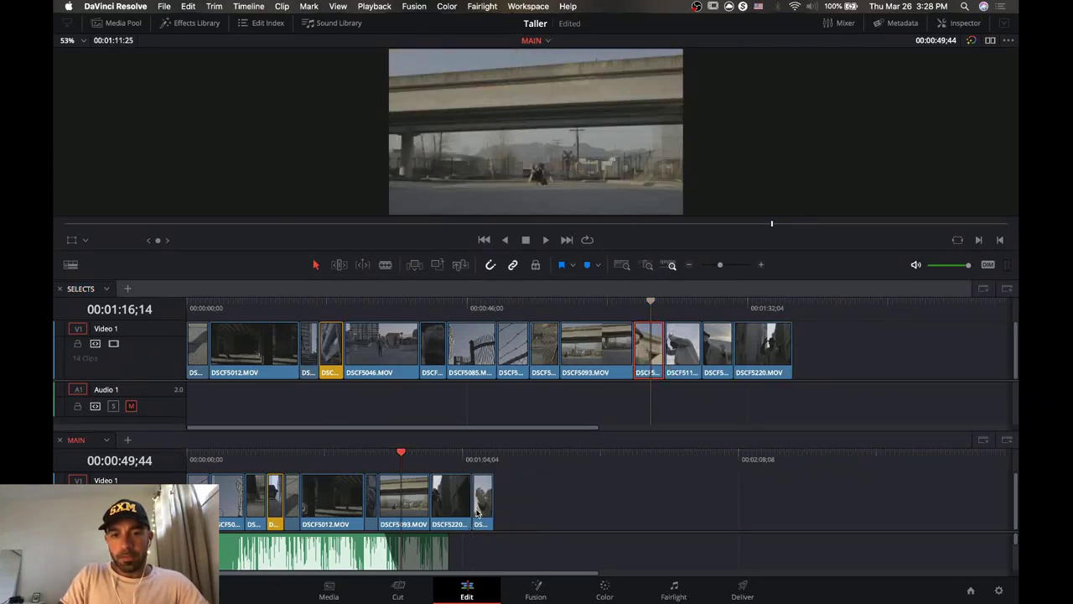
{"action": "left_click", "coordinate": [434, 303]}
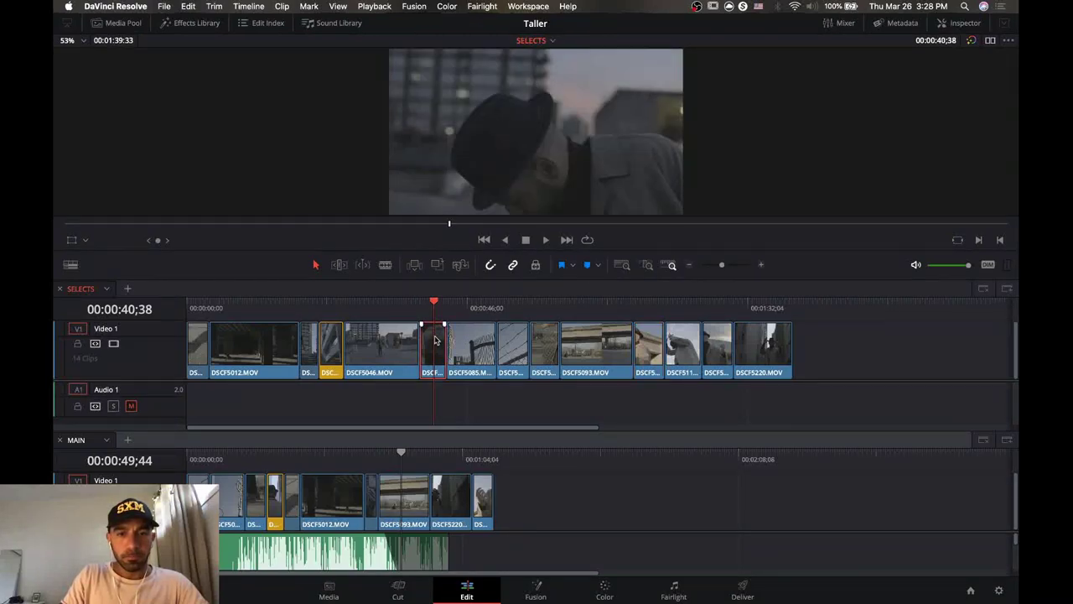
{"action": "left_click_drag", "start_coordinate": [435, 338], "coordinate": [501, 503]}
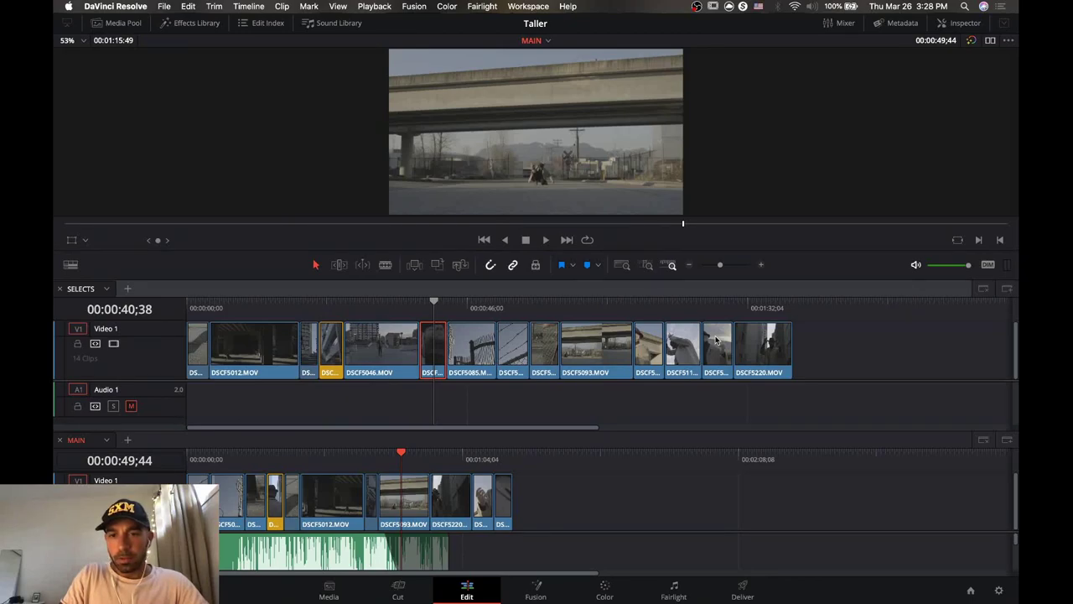
{"action": "left_click_drag", "start_coordinate": [717, 339], "coordinate": [520, 518]}
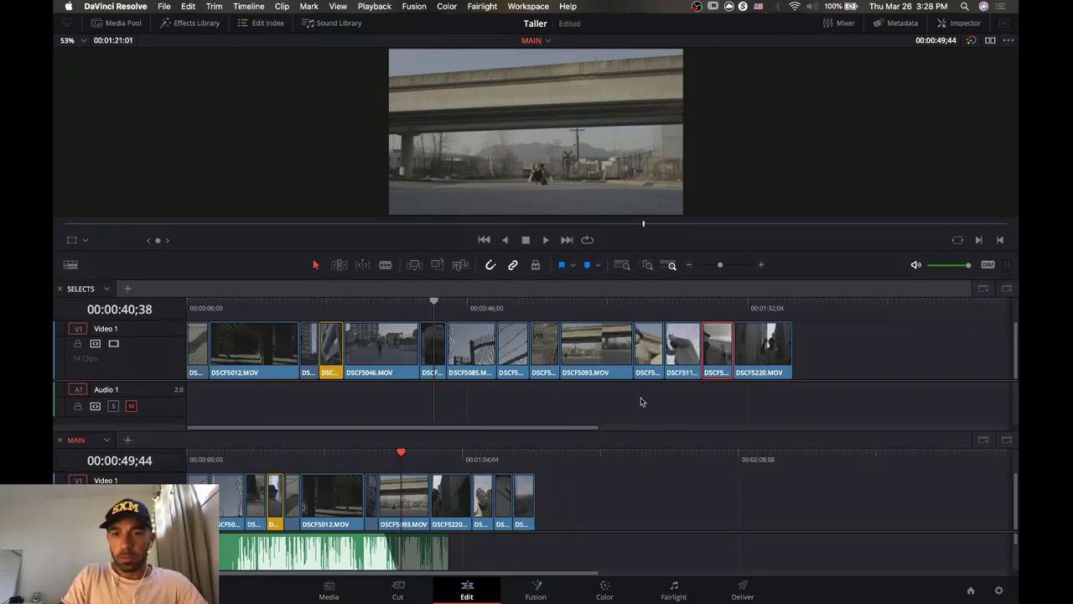
Close the stacked SELECTS timeline and enlarge the viewer above the remaining MAIN timeline.
{"action": "left_click", "coordinate": [680, 312]}
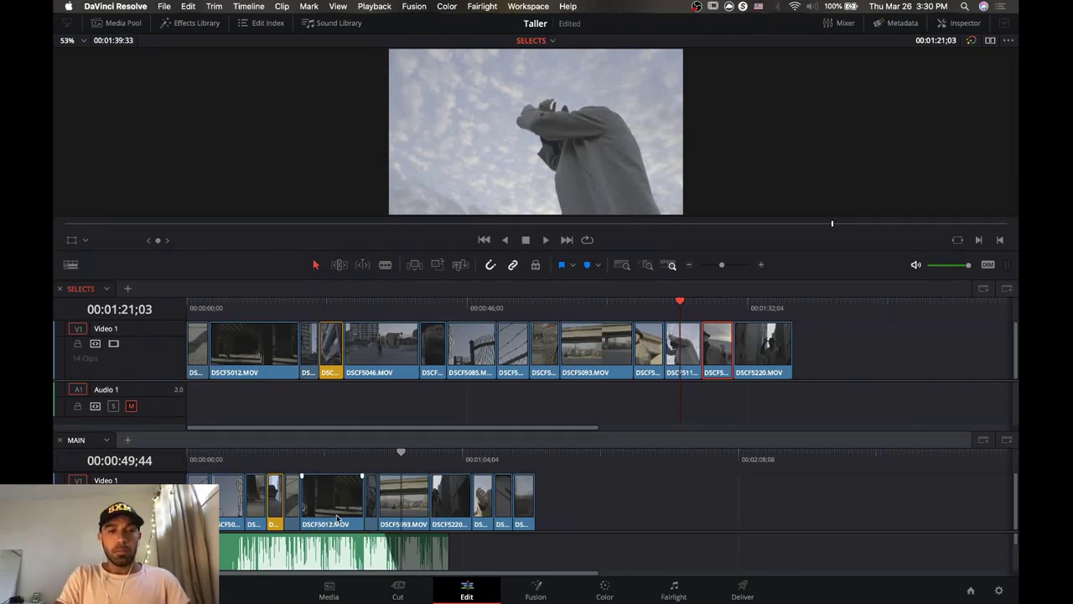
{"action": "left_click", "coordinate": [983, 290]}
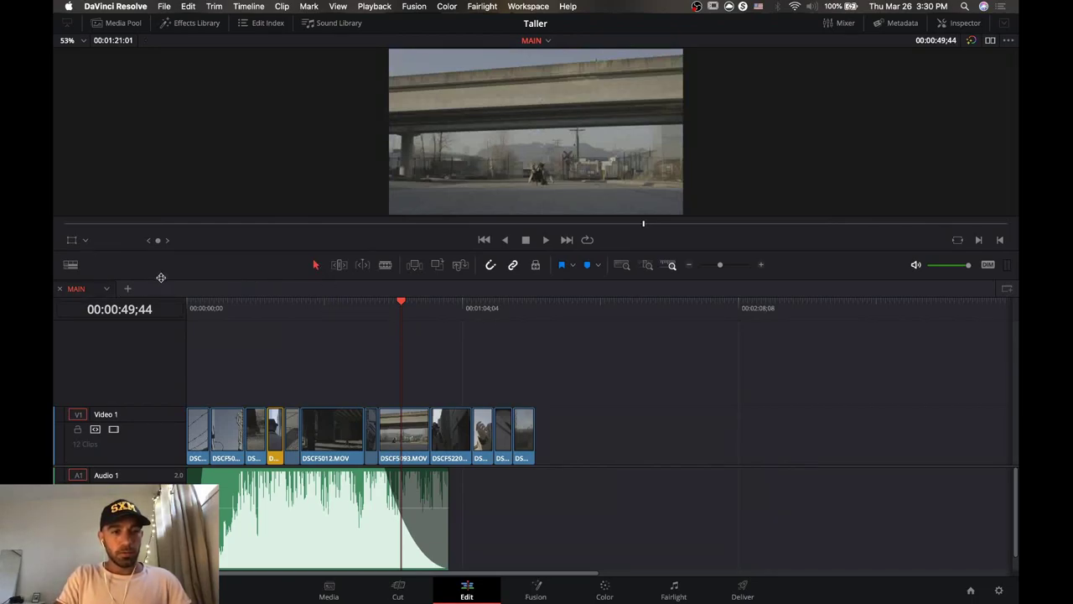
{"action": "left_click_drag", "start_coordinate": [160, 278], "coordinate": [160, 381]}
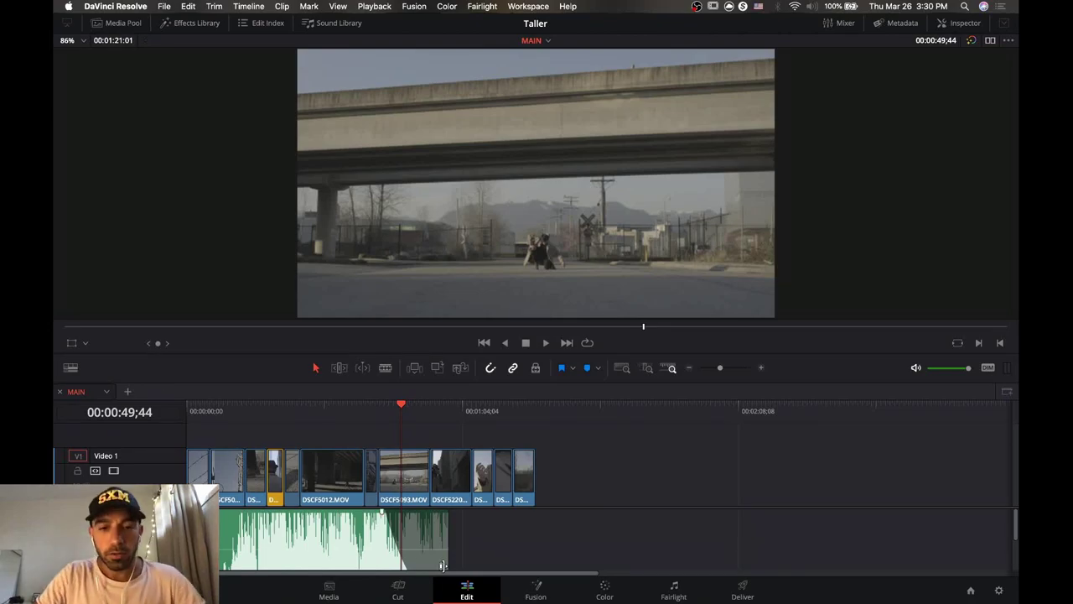
Play the opening seconds of MAIN repeatedly to check the music against the first cut into DSCF5085.MOV.
{"action": "left_click", "coordinate": [728, 373]}
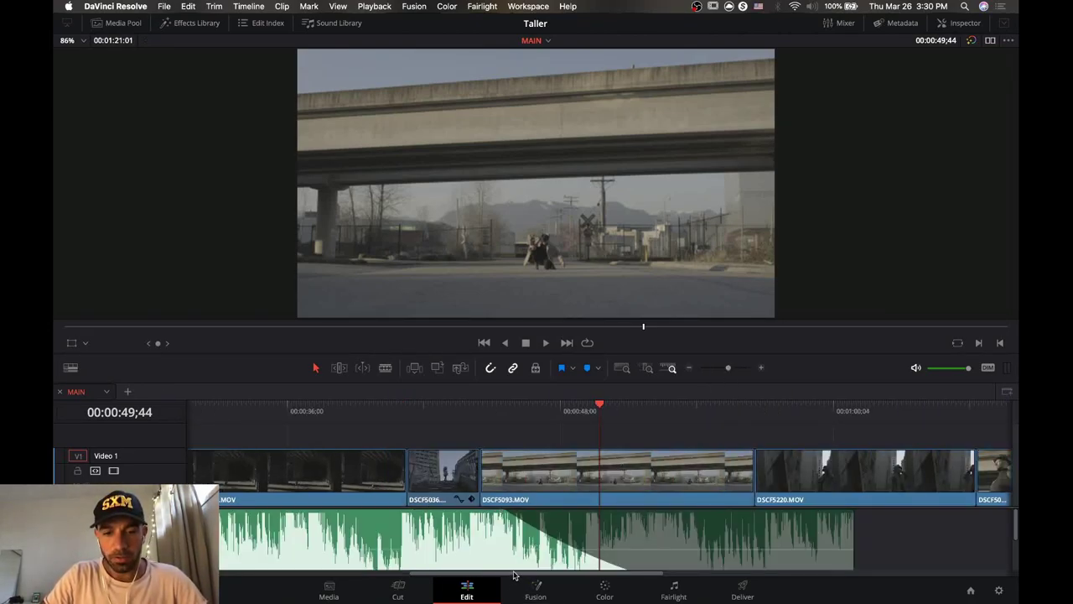
{"action": "left_click_drag", "start_coordinate": [513, 575], "coordinate": [242, 575]}
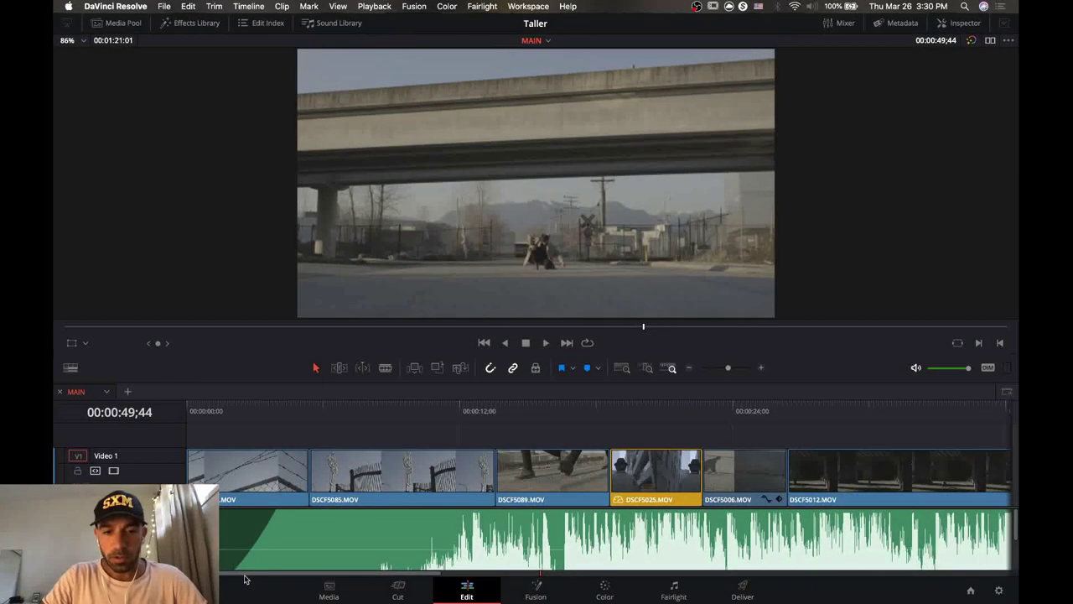
{"action": "left_click", "coordinate": [273, 416]}
{"action": "left_click_drag", "start_coordinate": [272, 417], "coordinate": [205, 417]}
{"action": "key", "text": "space"}
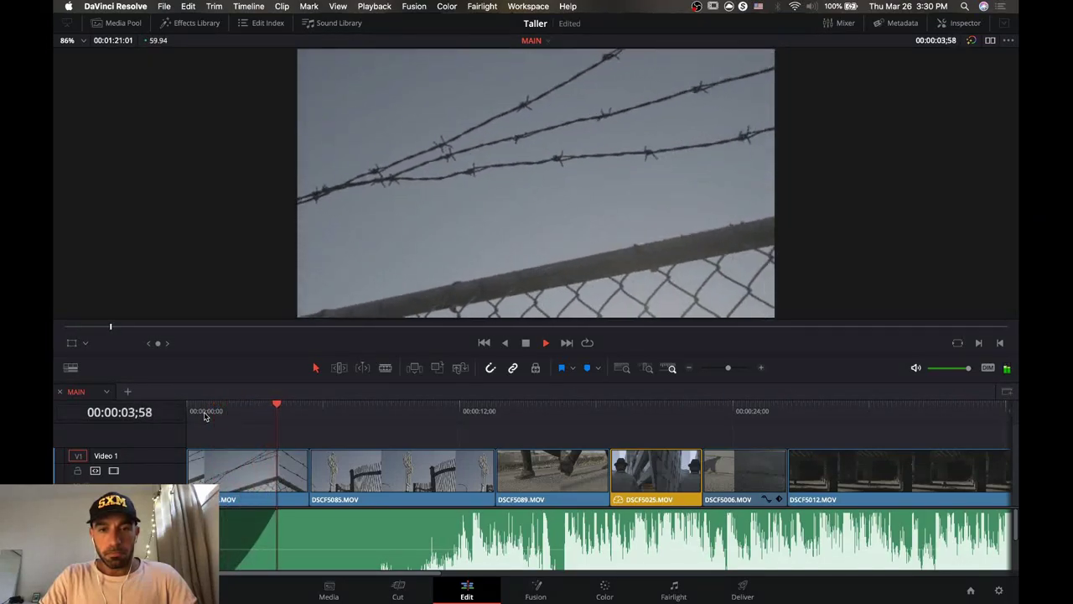
{"action": "key", "text": "space"}
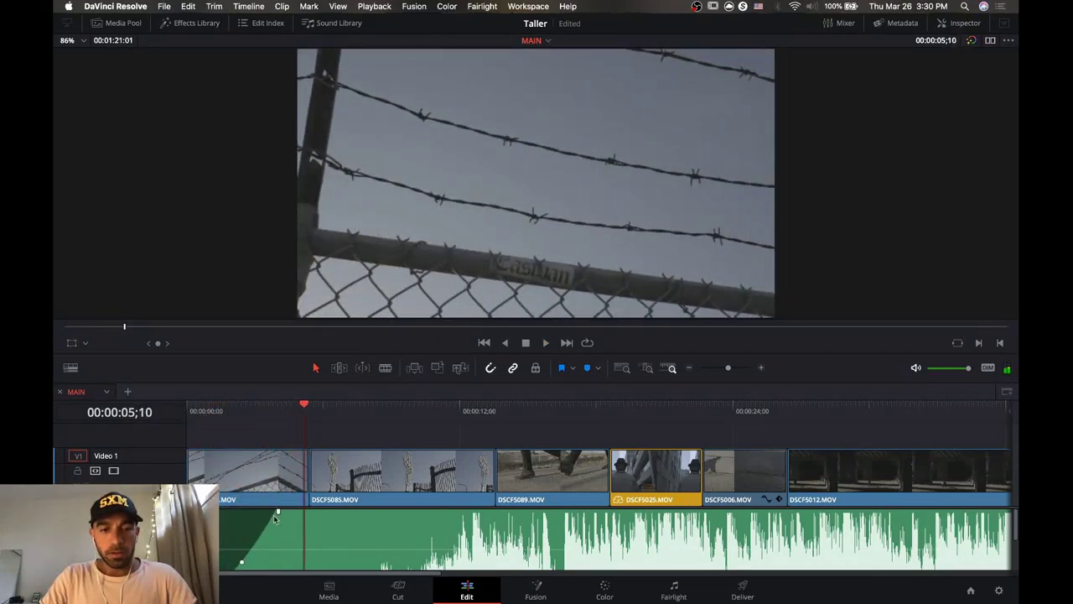
{"action": "key", "text": "Home"}
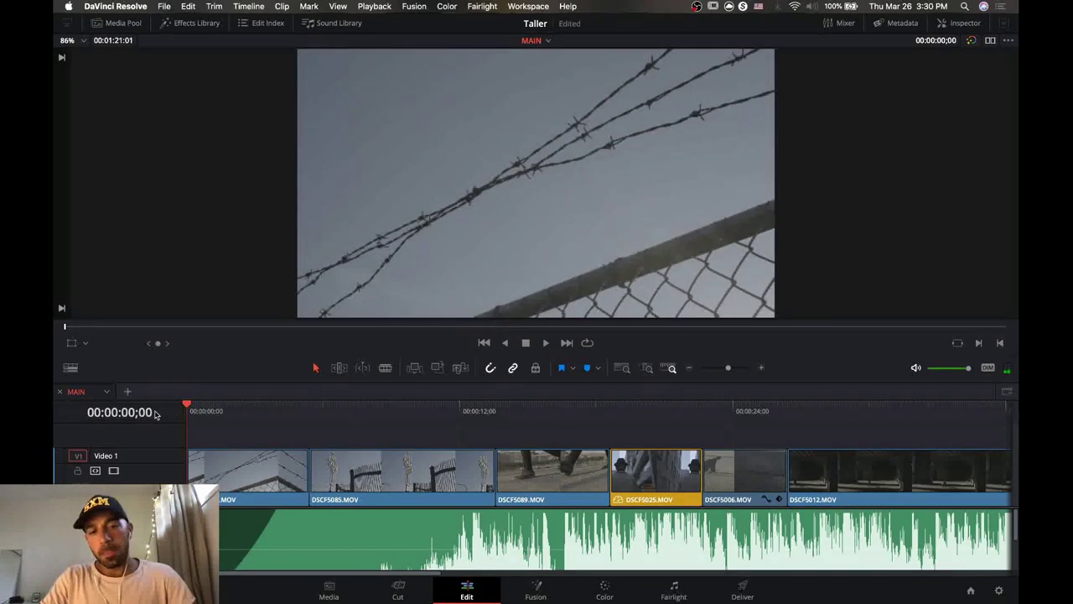
{"action": "key", "text": "space"}
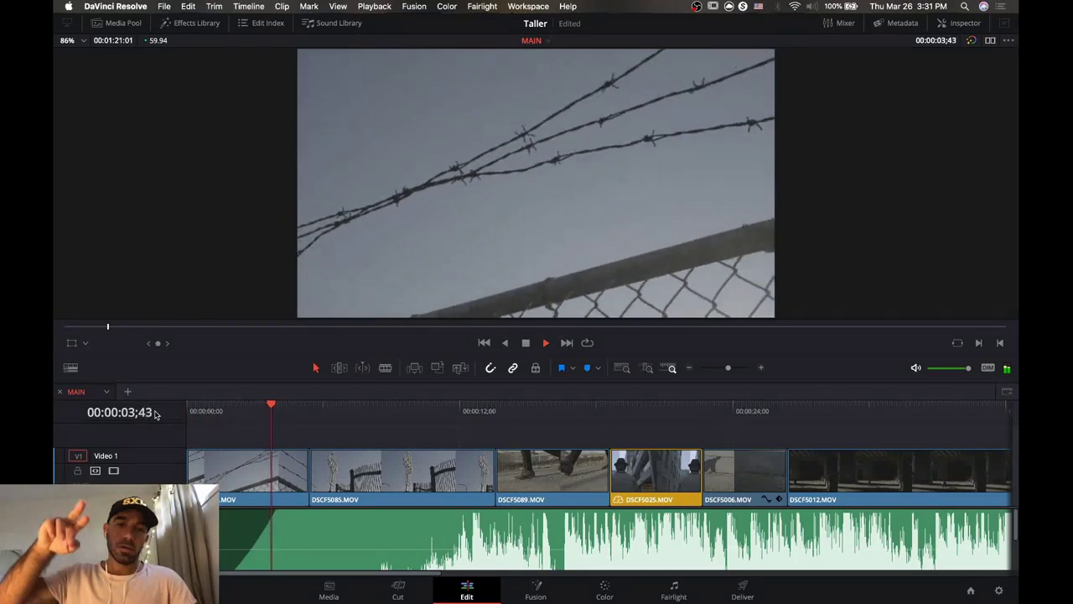
{"action": "key", "text": "space"}
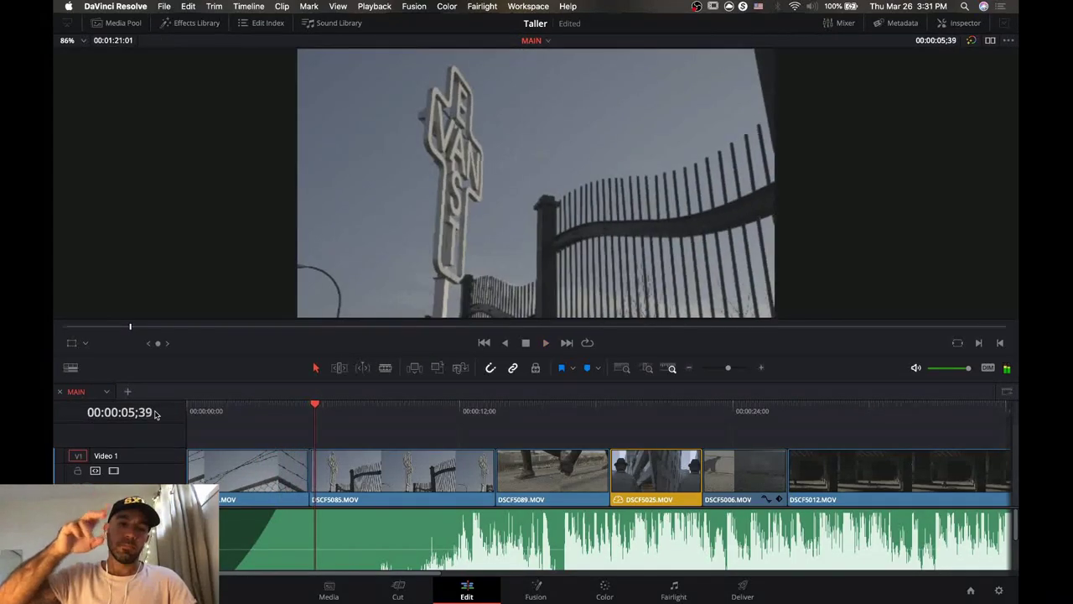
{"action": "left_click", "coordinate": [275, 408]}
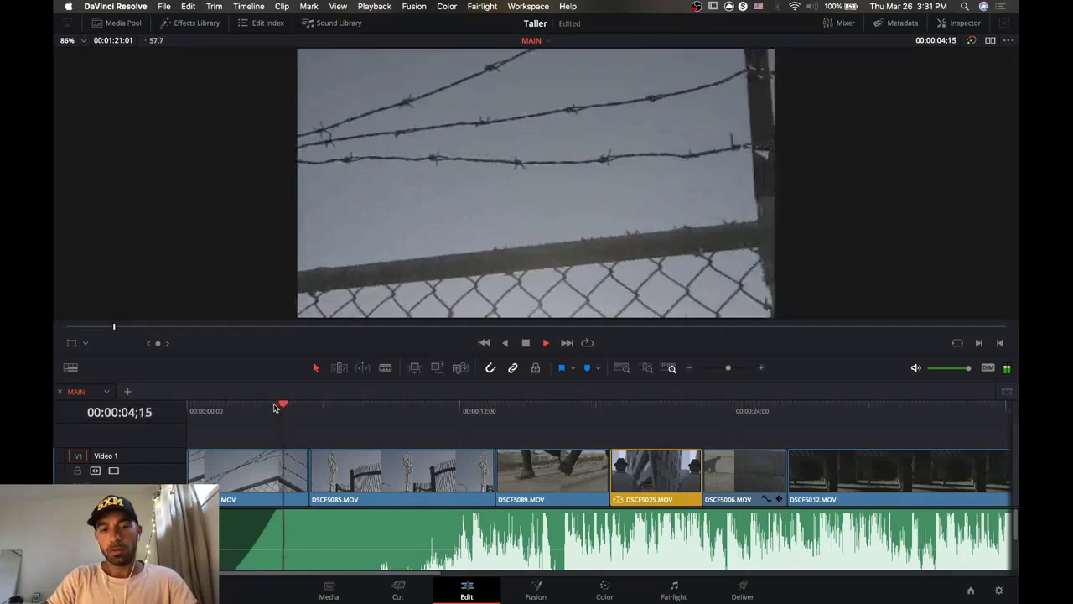
{"action": "key", "text": "space"}
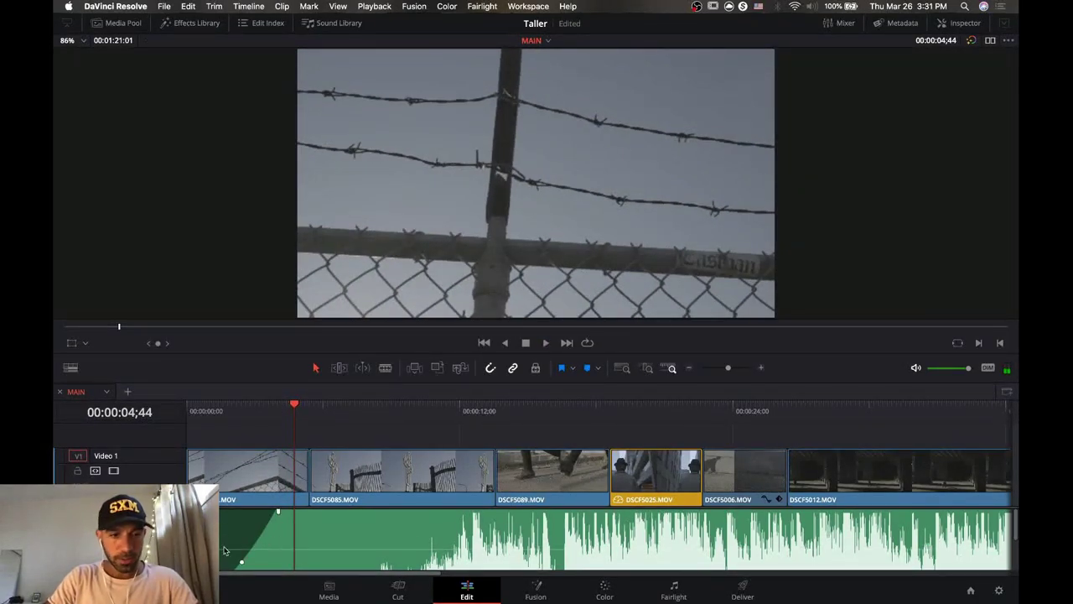
Change the audio waveform style in the timeline view options and replay the music around 00:00:04;00.
{"action": "left_click", "coordinate": [71, 367]}
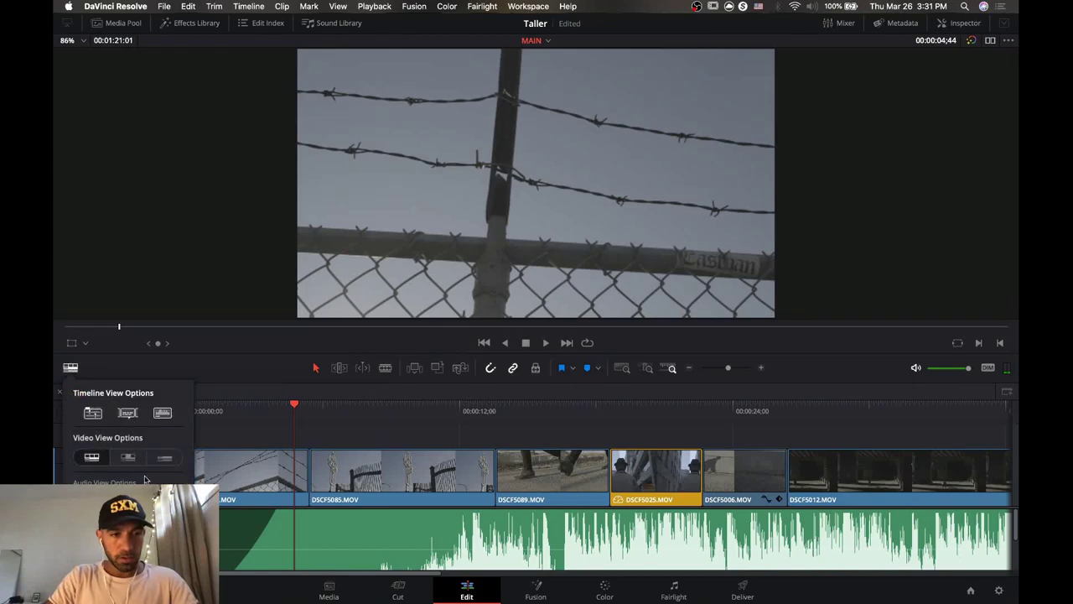
{"action": "left_click", "coordinate": [128, 502]}
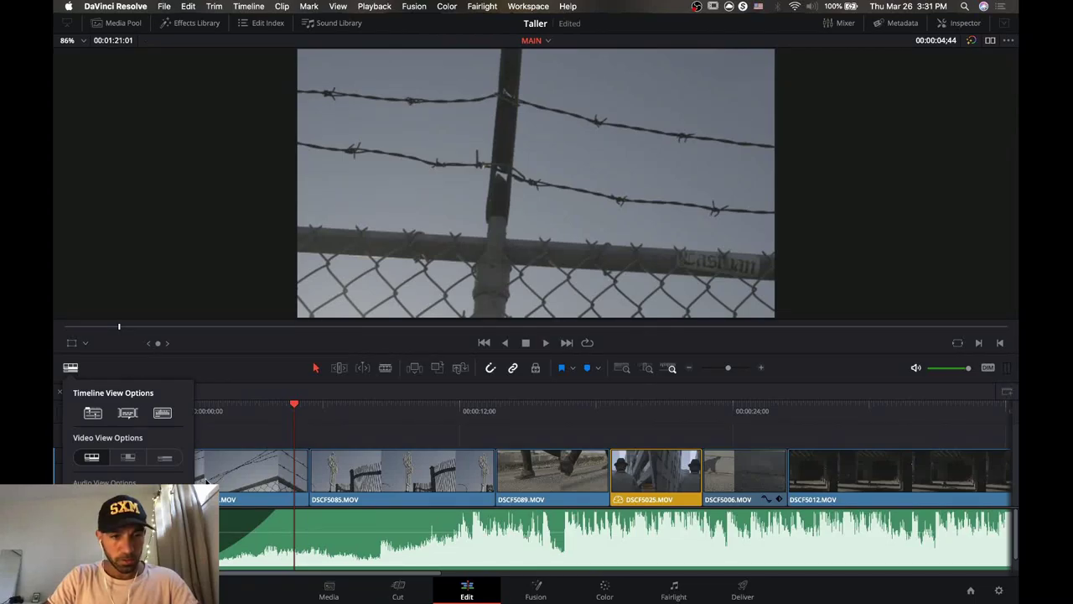
{"action": "left_click", "coordinate": [260, 423]}
{"action": "left_click", "coordinate": [266, 415]}
{"action": "key", "text": "space"}
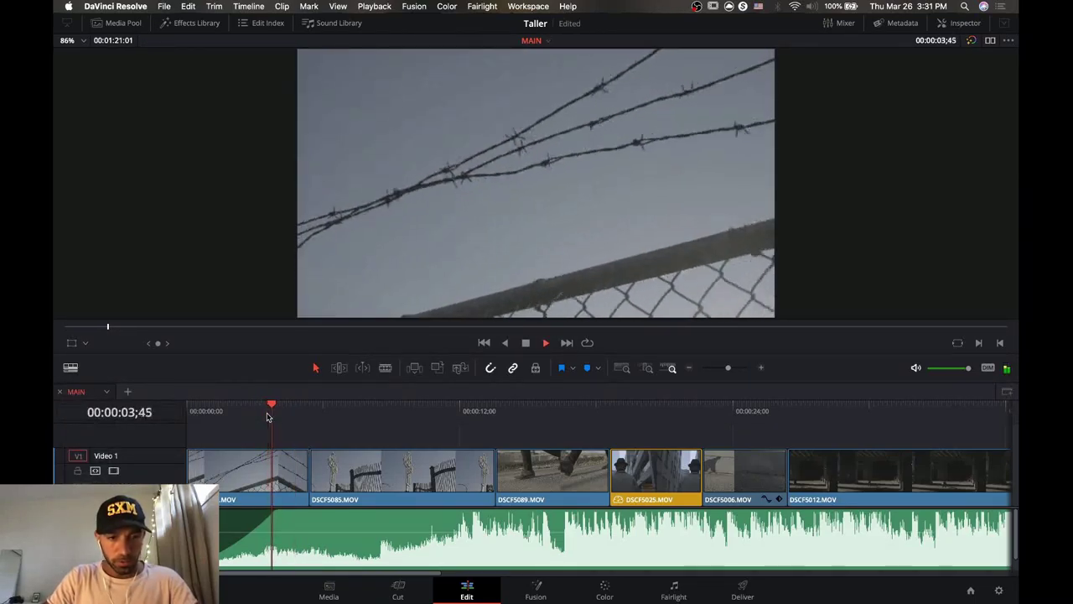
{"action": "key", "text": "space"}
{"action": "left_click", "coordinate": [278, 414]}
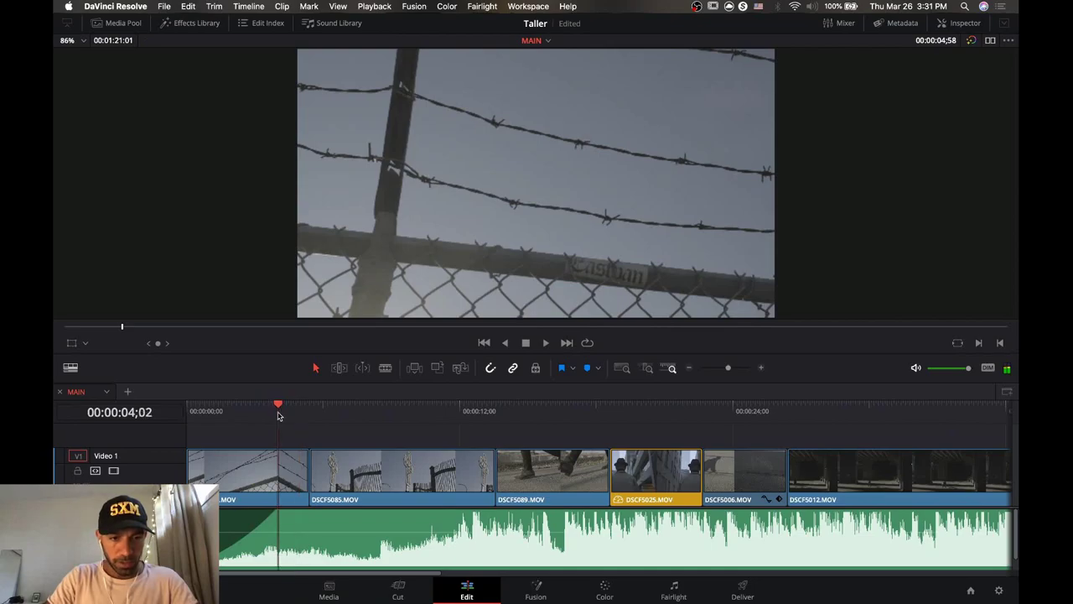
Trim the end of the opening barbed-wire clip back to 00:00:04;25 to match the music.
{"action": "left_click", "coordinate": [760, 369]}
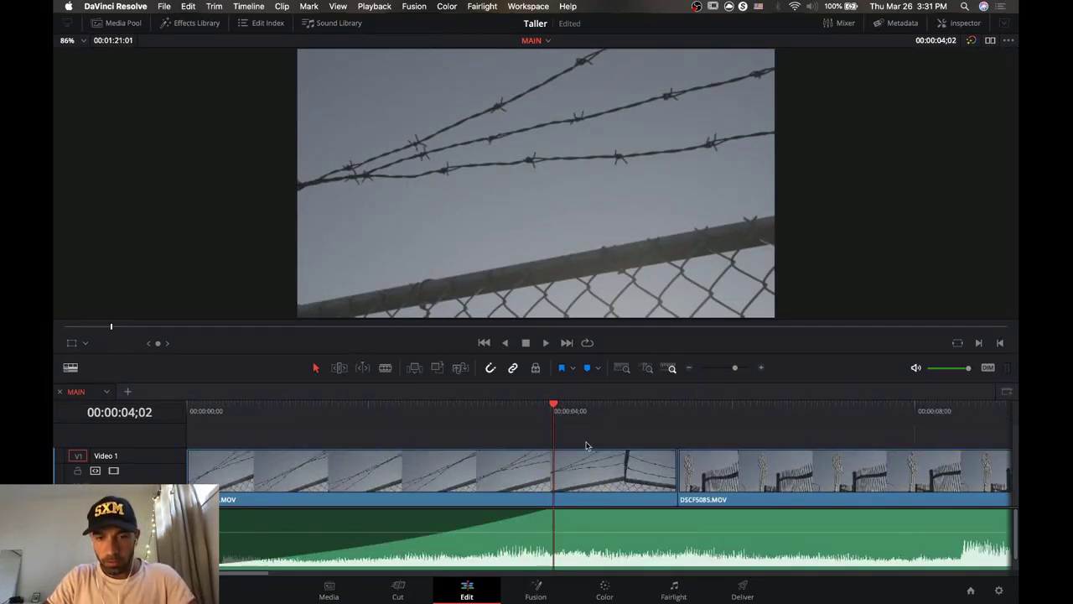
{"action": "left_click", "coordinate": [564, 417]}
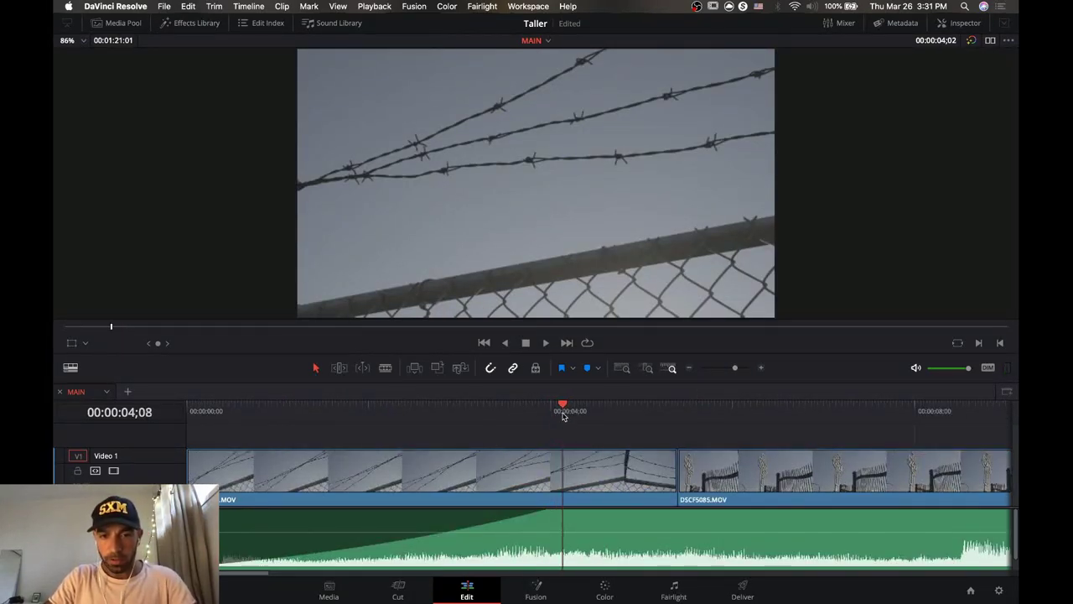
{"action": "left_click", "coordinate": [71, 368]}
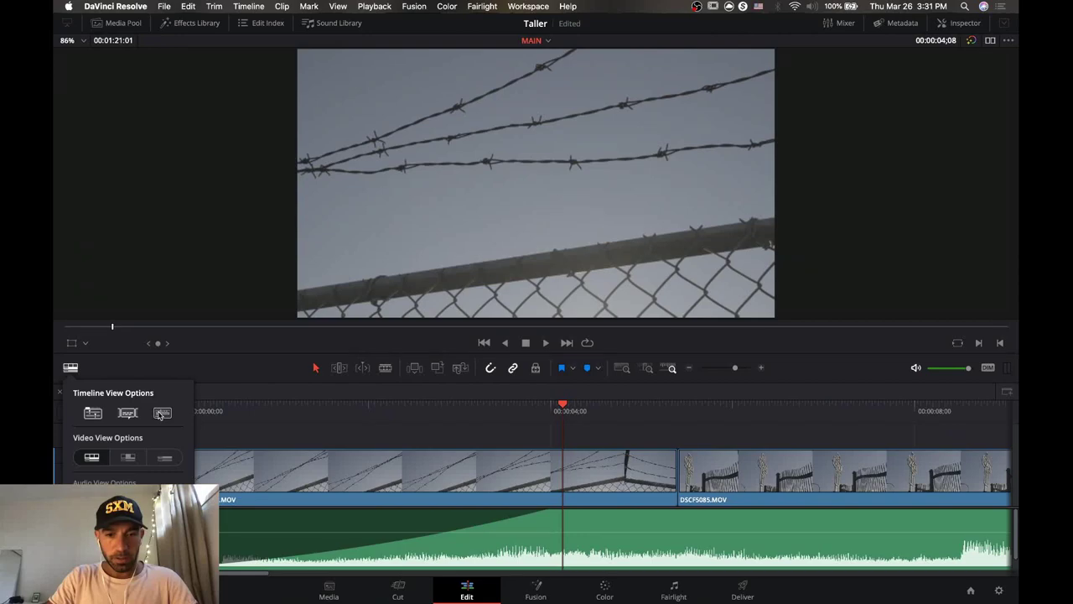
{"action": "left_click", "coordinate": [70, 370]}
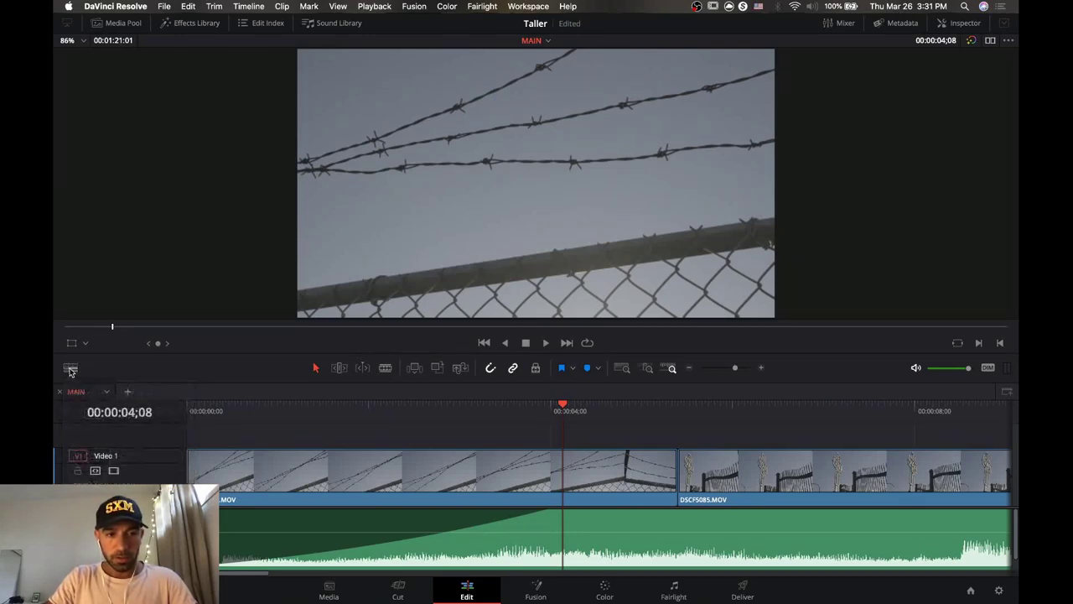
{"action": "left_click", "coordinate": [566, 409]}
{"action": "left_click_drag", "start_coordinate": [566, 409], "coordinate": [589, 408]}
{"action": "key", "text": "space"}
{"action": "key", "text": "space"}
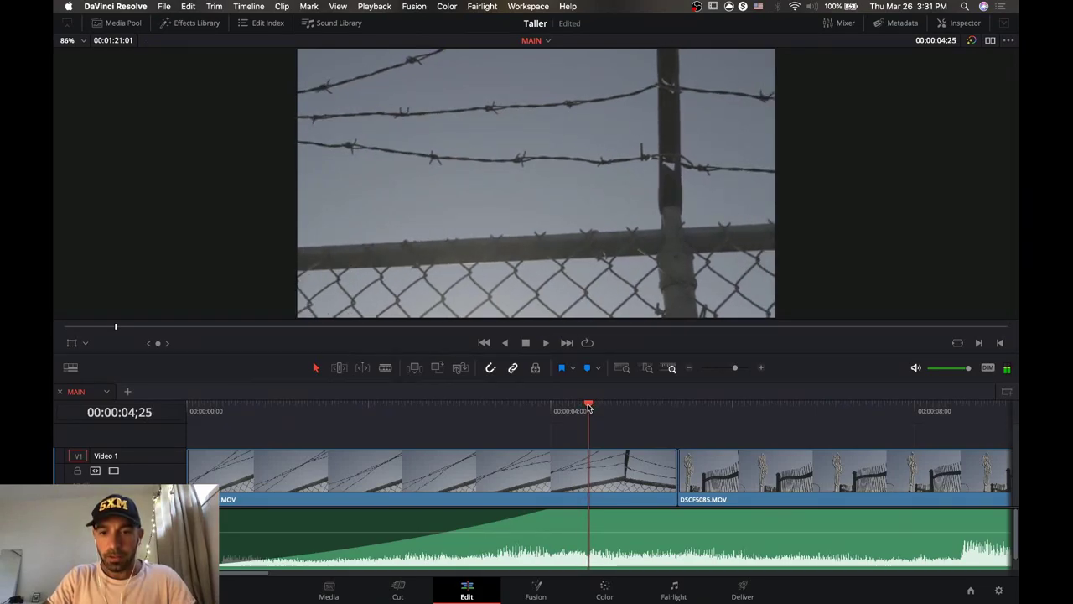
{"action": "left_click_drag", "start_coordinate": [675, 465], "coordinate": [588, 472]}
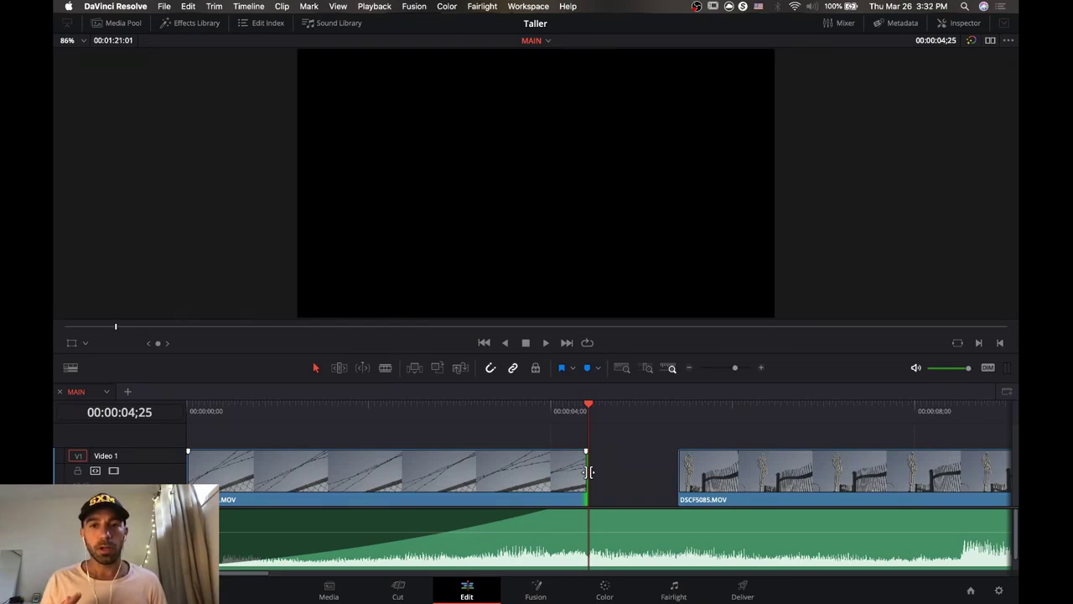
Try extending the opening barbed-wire clip to about 00:00:05;00 and play across its end to judge the timing.
{"action": "left_click_drag", "start_coordinate": [588, 472], "coordinate": [640, 472]}
{"action": "left_click", "coordinate": [528, 411]}
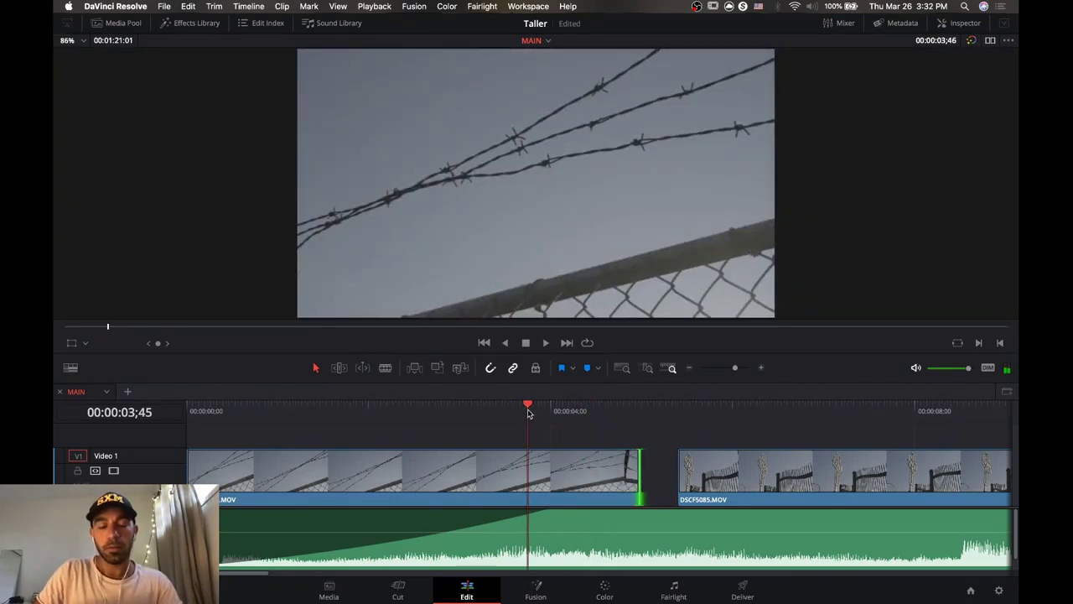
{"action": "key", "text": "space"}
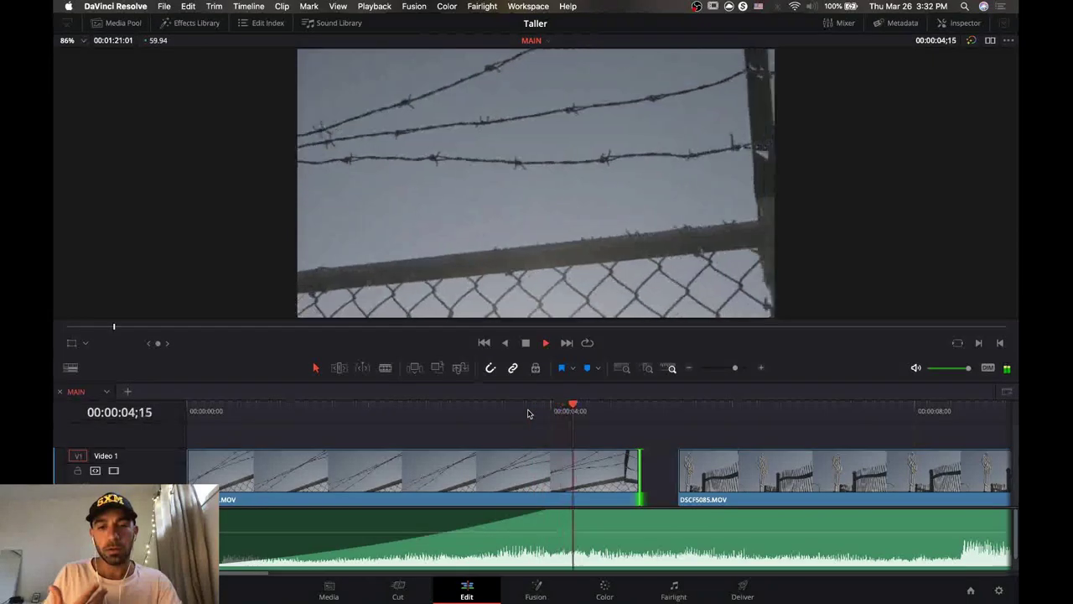
{"action": "key", "text": "space"}
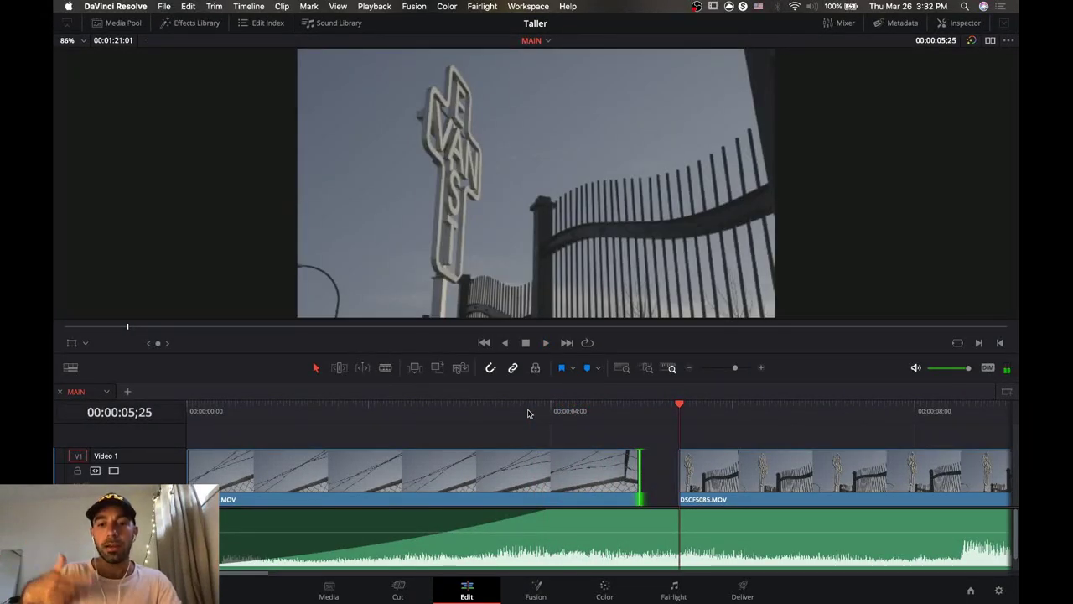
{"action": "left_click", "coordinate": [564, 410]}
{"action": "key", "text": "space"}
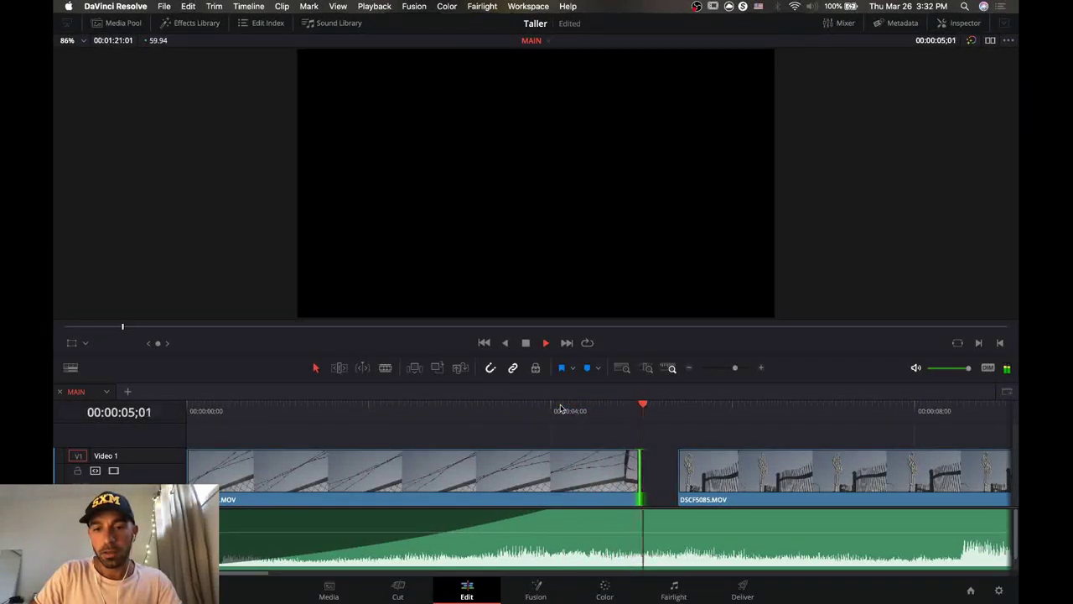
{"action": "key", "text": "space"}
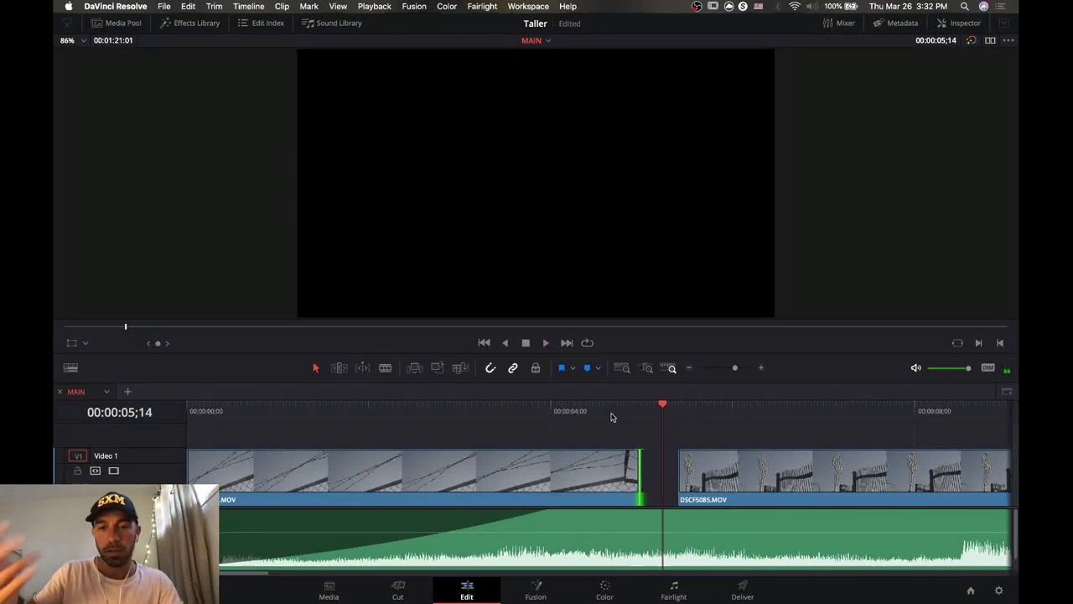
Trim the opening clip back to about 00:00:04;25, extend the start of DSCF5085.MOV to meet it, and play the cut.
{"action": "left_click_drag", "start_coordinate": [640, 475], "coordinate": [584, 479]}
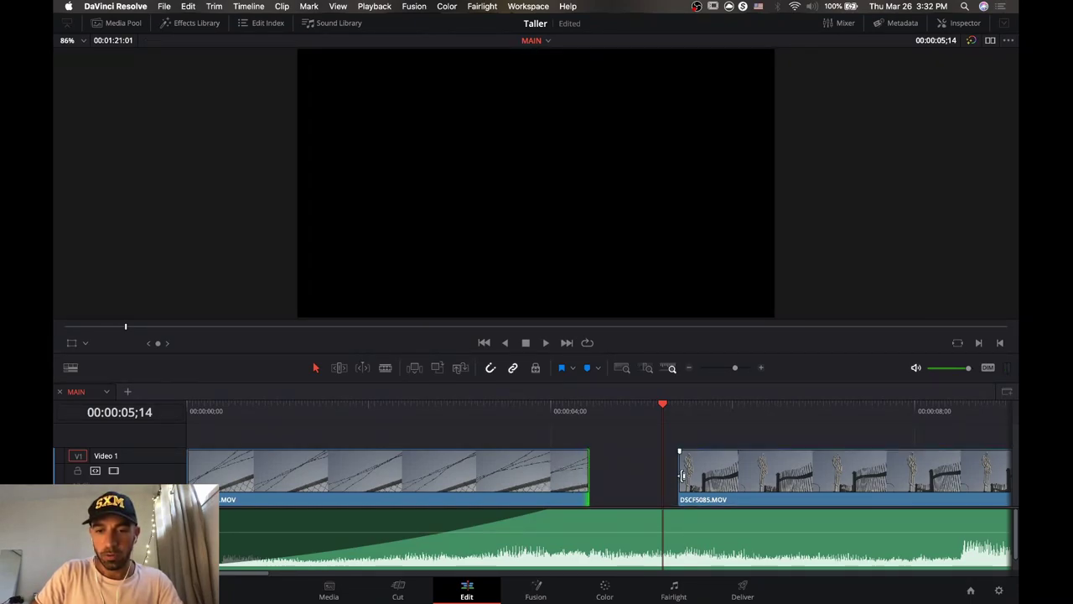
{"action": "left_click_drag", "start_coordinate": [679, 475], "coordinate": [592, 476]}
{"action": "left_click", "coordinate": [476, 416]}
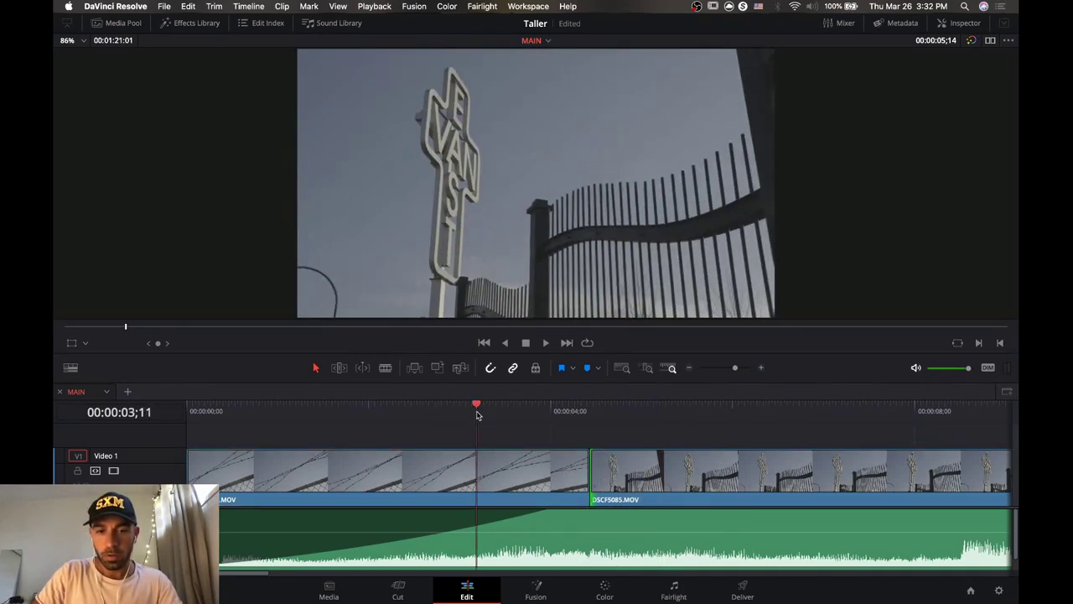
{"action": "key", "text": "space"}
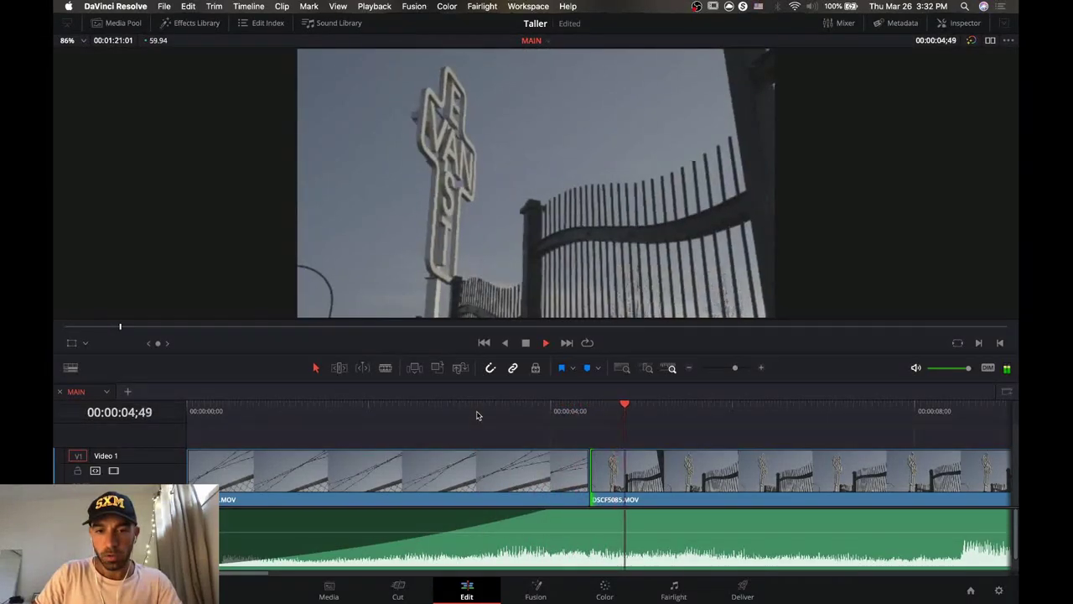
{"action": "key", "text": "space"}
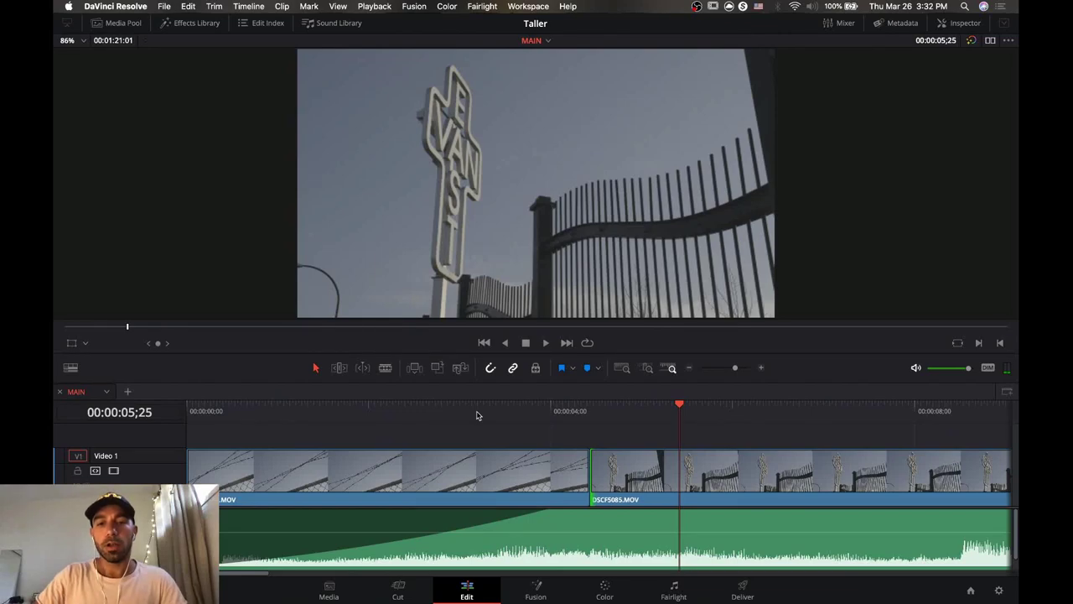
Play the MAIN timeline from 00:00:00;00 to check the opening barbed-wire clip against the music.
{"action": "left_click", "coordinate": [477, 415]}
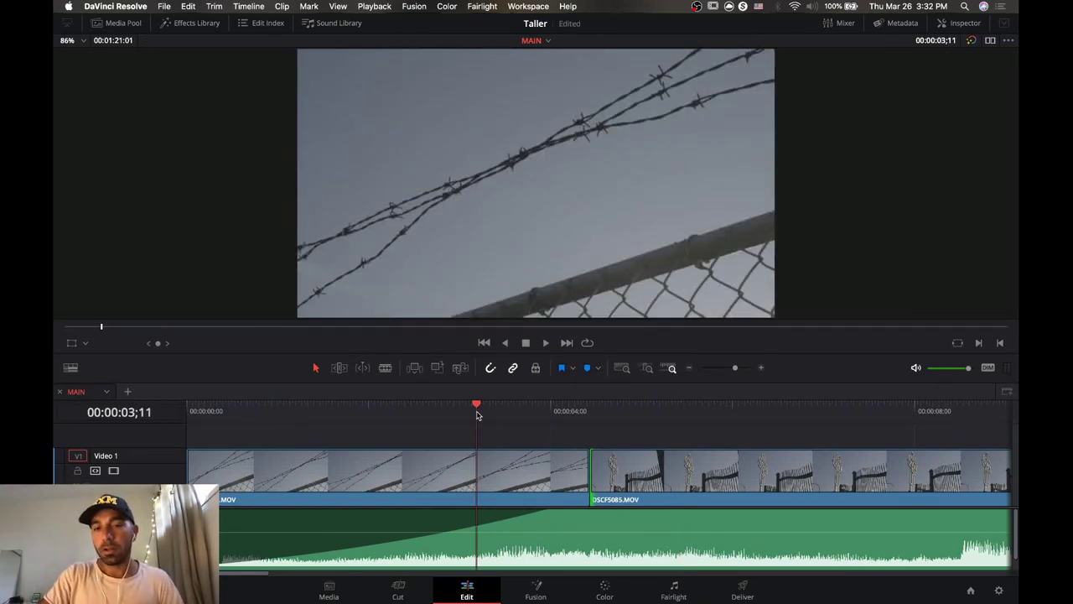
{"action": "left_click_drag", "start_coordinate": [478, 415], "coordinate": [188, 419]}
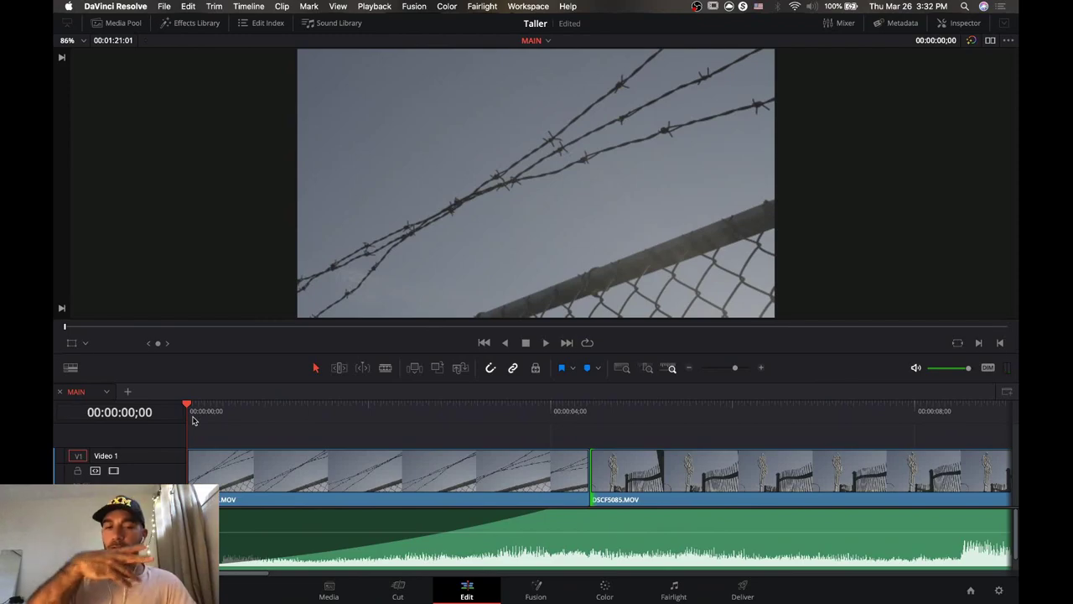
{"action": "key", "text": "space"}
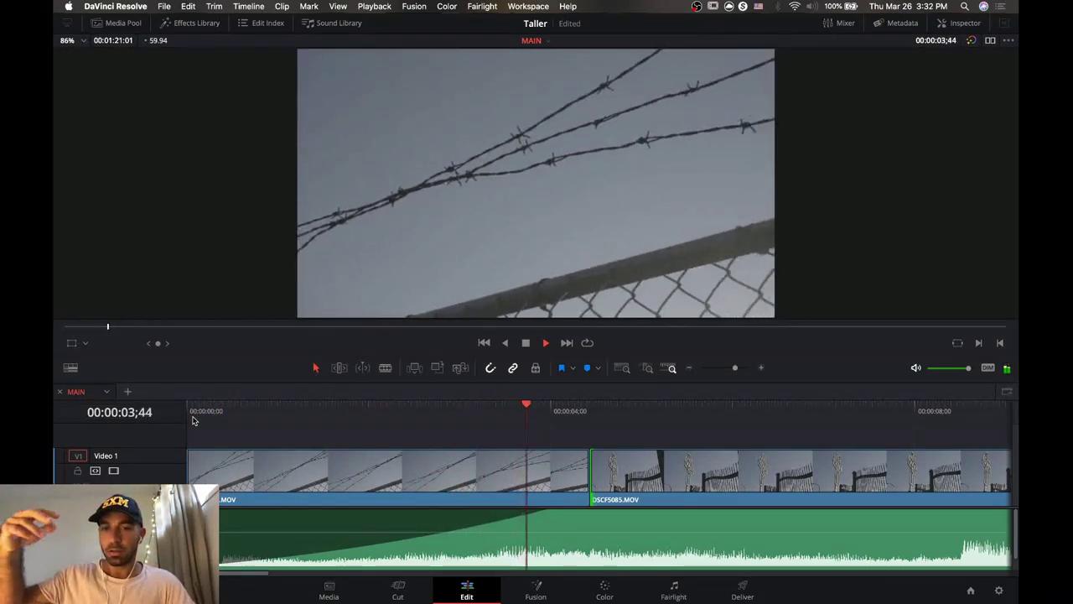
{"action": "key", "text": "space"}
Switch to OBS, raise the Mic/Aux 2 level to about -24.9 dB while the timeline music plays, and return to DaVinci Resolve.
{"action": "key", "text": "ctrl+Up"}
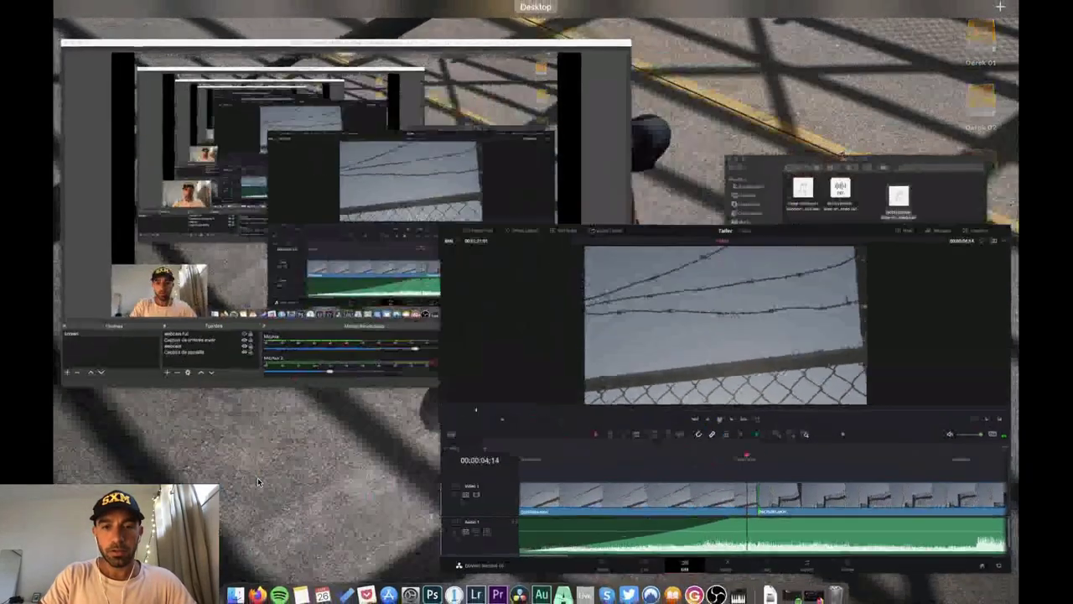
{"action": "left_click", "coordinate": [304, 237]}
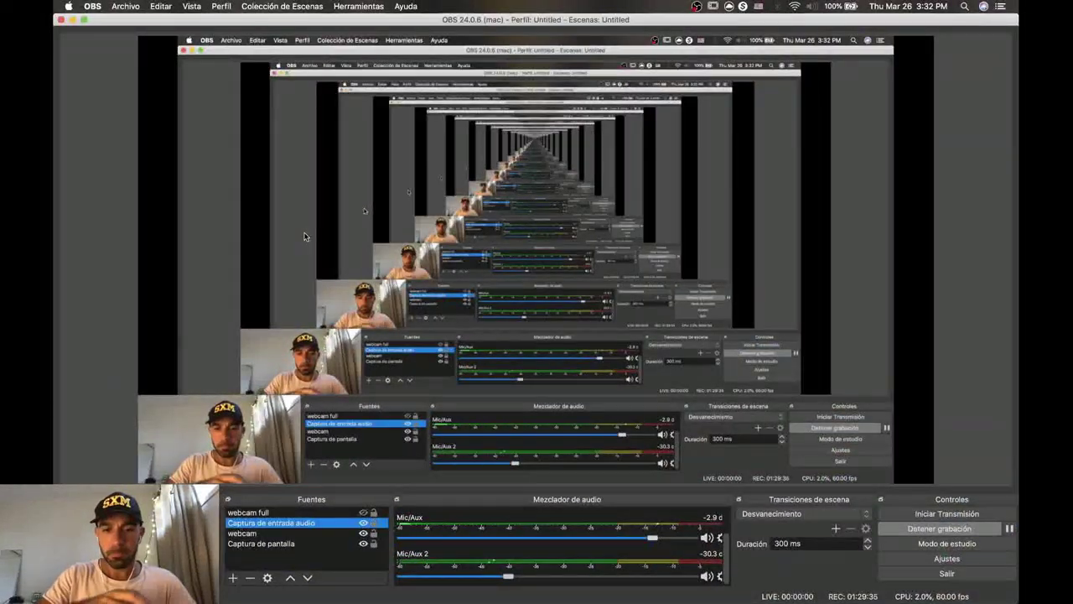
{"action": "key", "text": "ctrl+Up"}
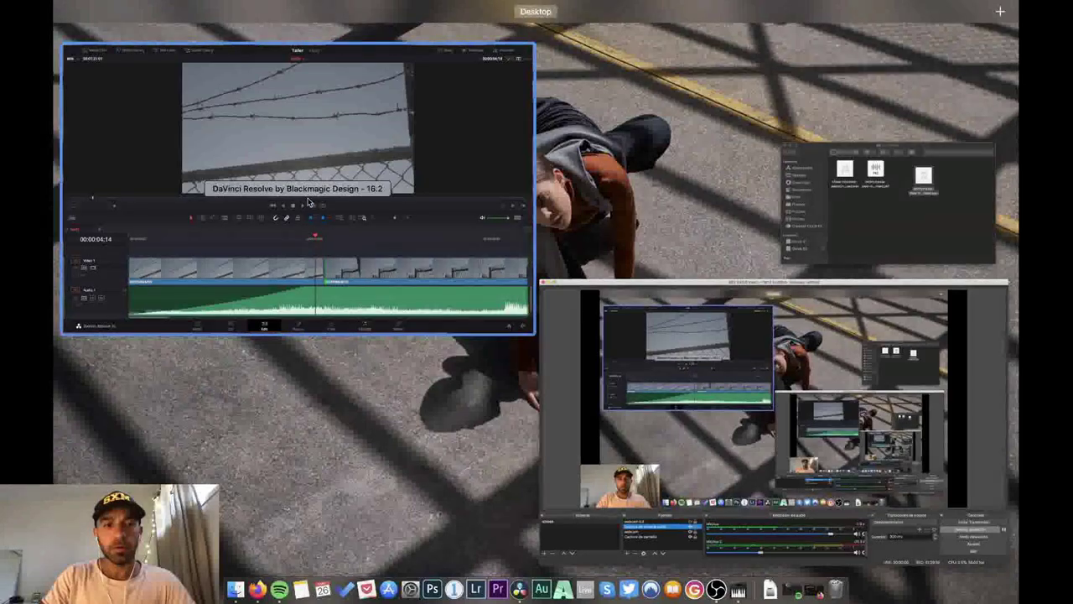
{"action": "left_click", "coordinate": [308, 202]}
{"action": "left_click_drag", "start_coordinate": [361, 407], "coordinate": [164, 407]}
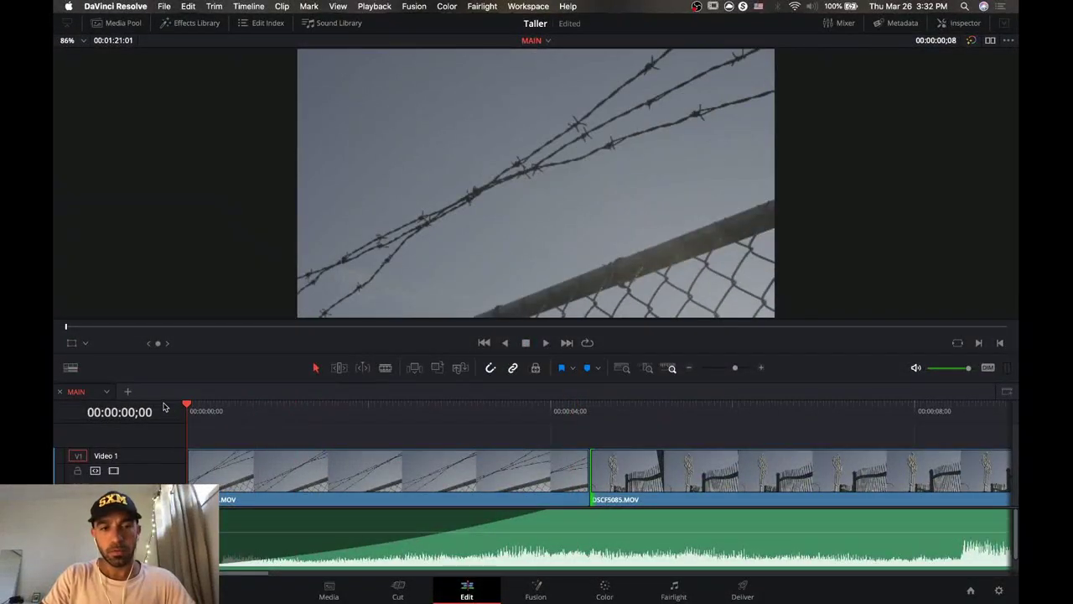
{"action": "key", "text": "space"}
{"action": "key", "text": "ctrl+Up"}
{"action": "left_click", "coordinate": [318, 232]}
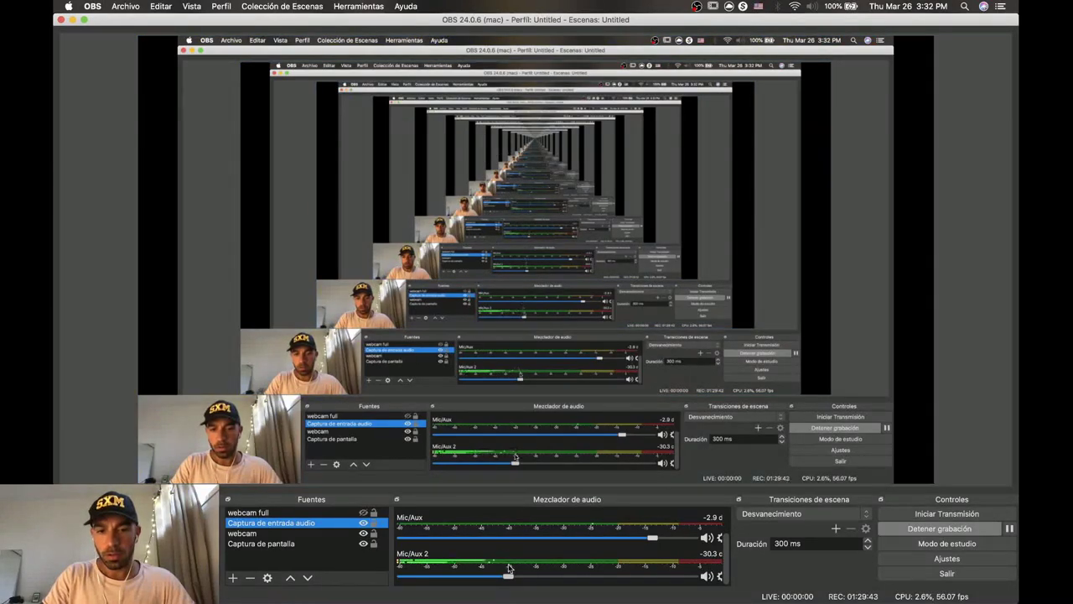
{"action": "left_click_drag", "start_coordinate": [508, 576], "coordinate": [525, 577]}
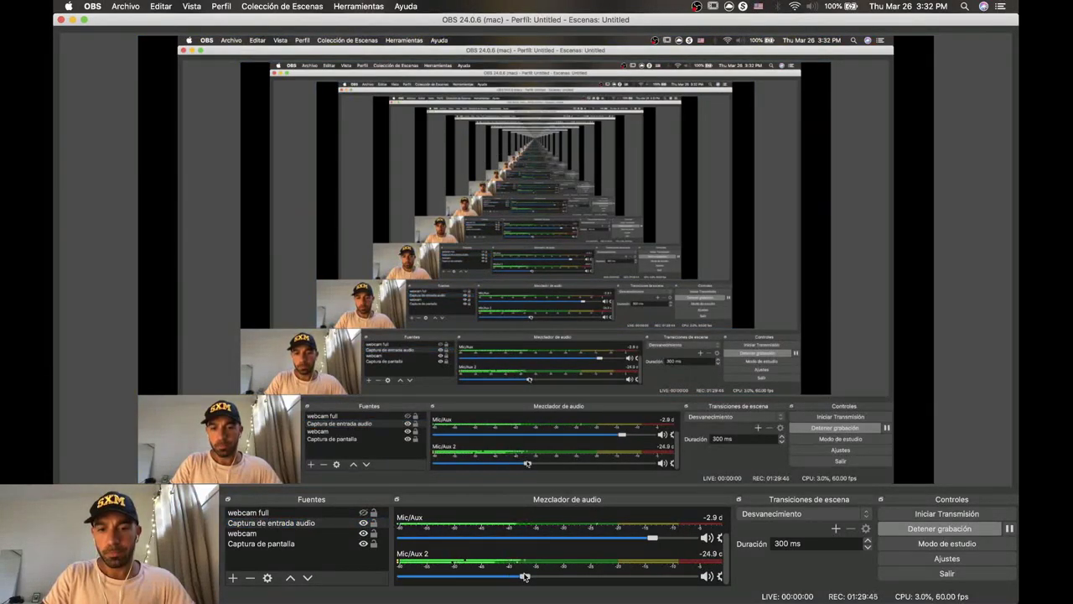
{"action": "key", "text": "ctrl+Up"}
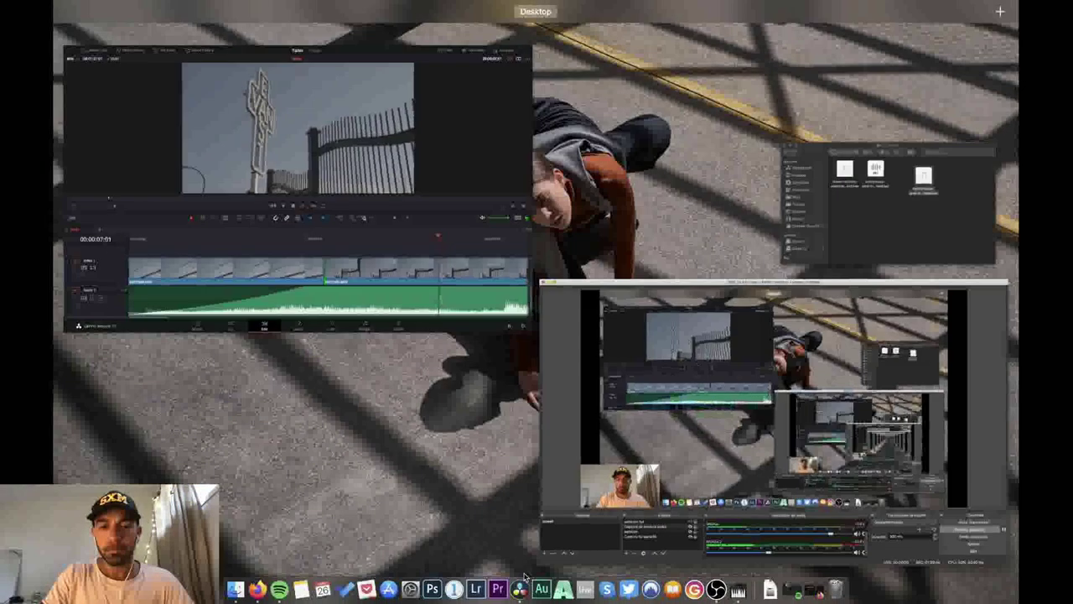
{"action": "left_click", "coordinate": [385, 287]}
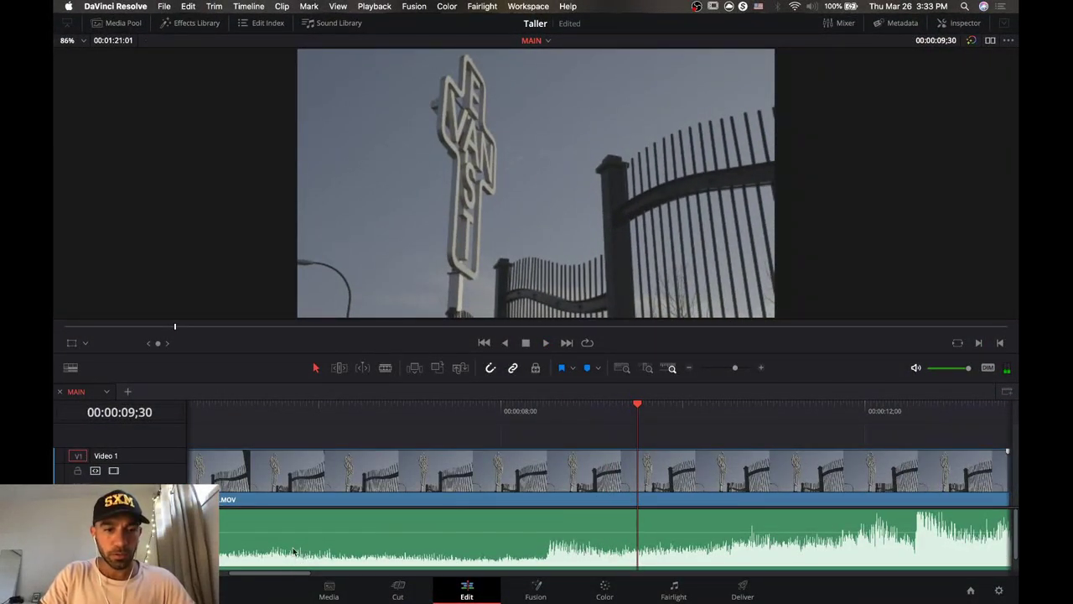
Raise the volume of the music clip slightly and play the opening to hear it.
{"action": "left_click_drag", "start_coordinate": [301, 534], "coordinate": [306, 521]}
{"action": "left_click_drag", "start_coordinate": [299, 577], "coordinate": [221, 578]}
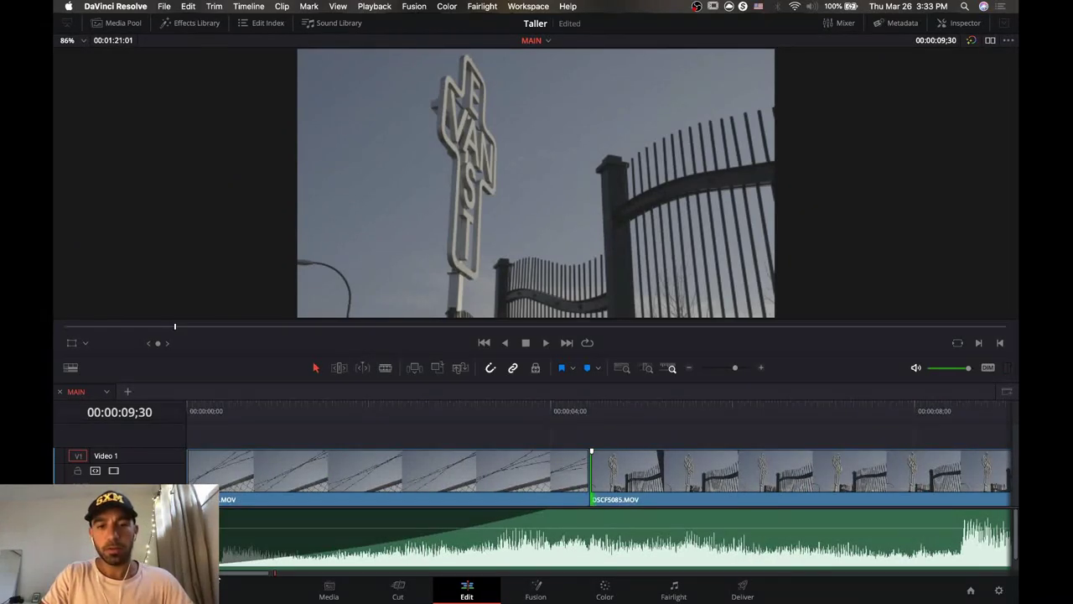
{"action": "left_click", "coordinate": [355, 412]}
{"action": "left_click", "coordinate": [332, 417]}
{"action": "key", "text": "space"}
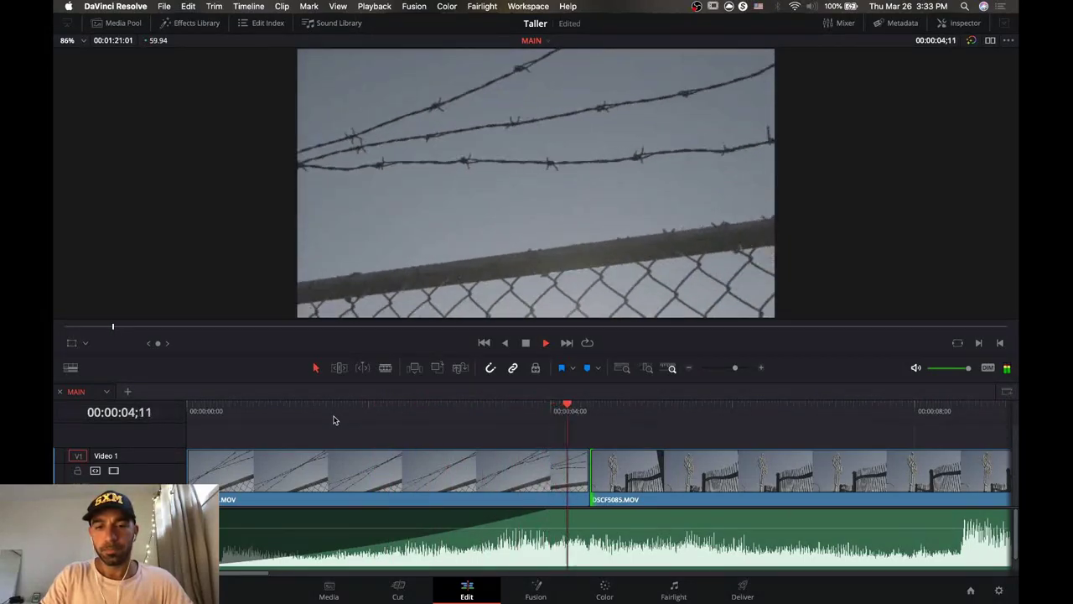
Replay the opening barbed-wire clip from the start and from about 00:00:00;45 to judge its motion against the music.
{"action": "left_click_drag", "start_coordinate": [333, 419], "coordinate": [180, 412]}
{"action": "key", "text": "space"}
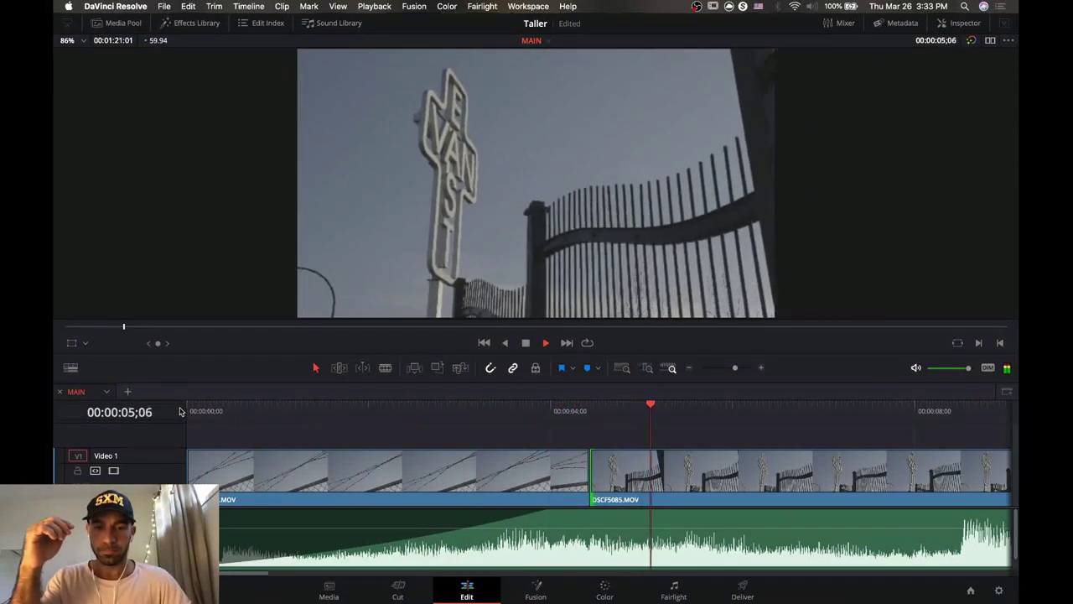
{"action": "key", "text": "space"}
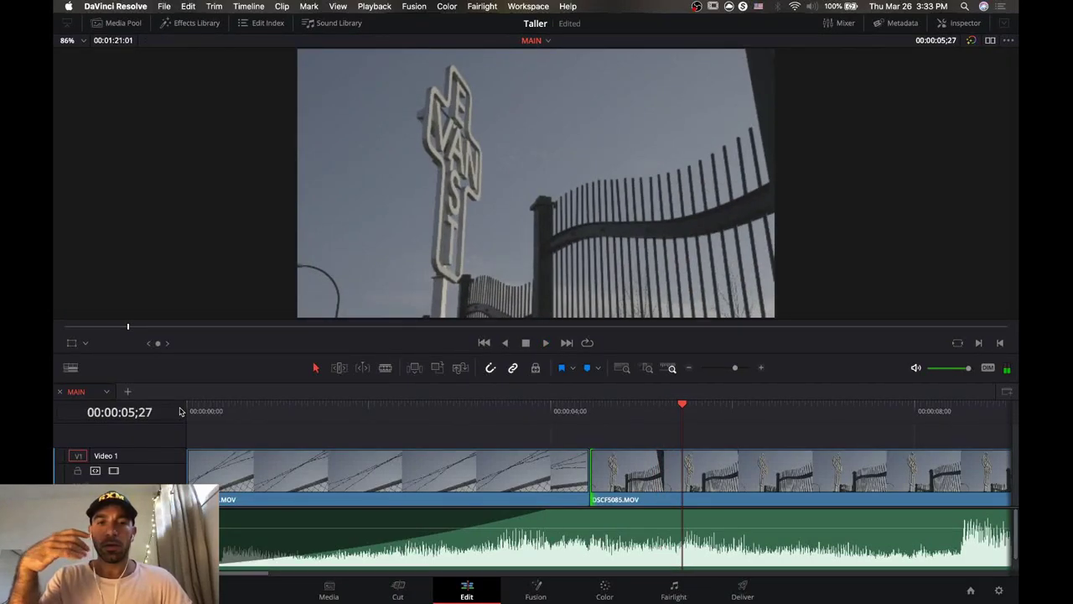
{"action": "left_click_drag", "start_coordinate": [203, 412], "coordinate": [168, 412]}
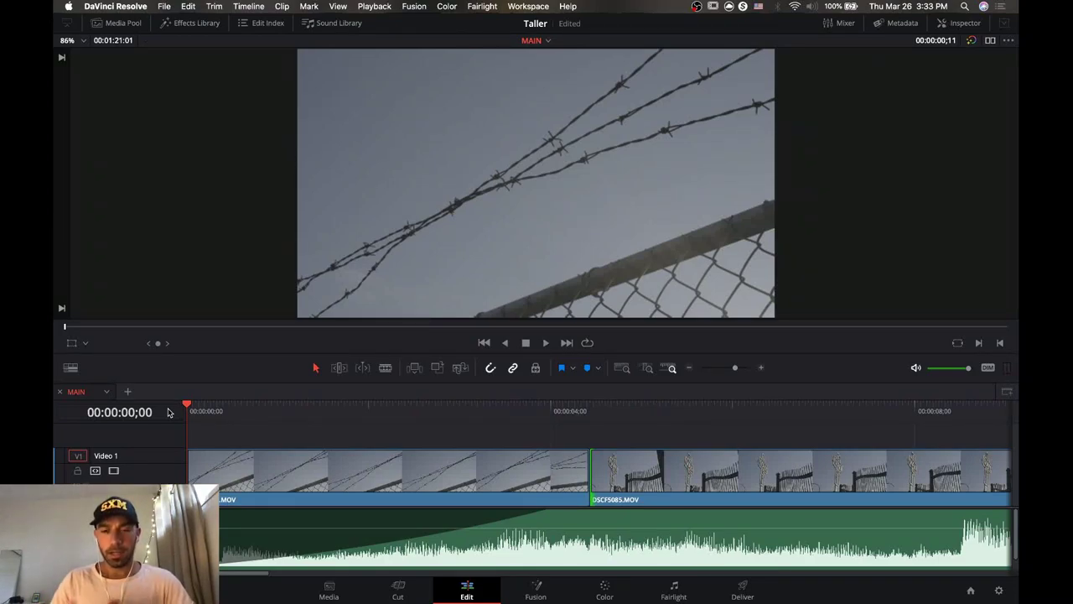
{"action": "key", "text": "space"}
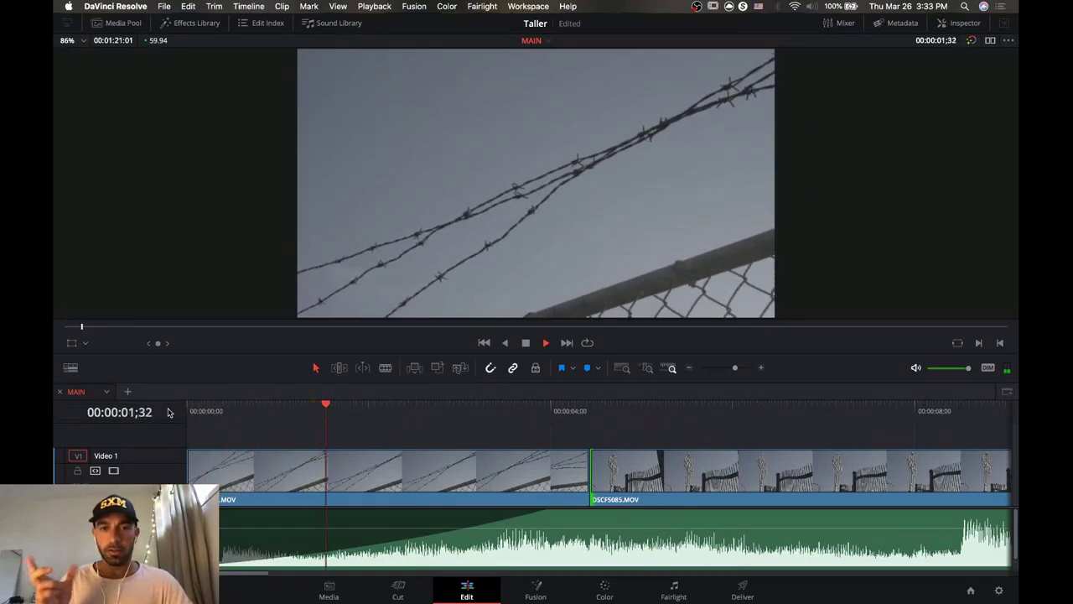
{"action": "key", "text": "space"}
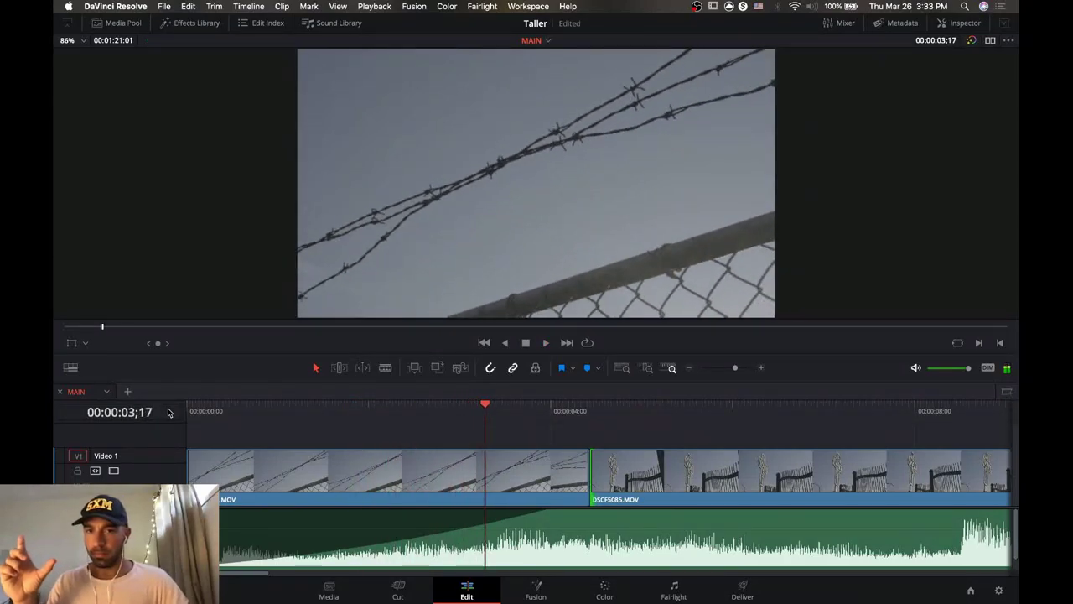
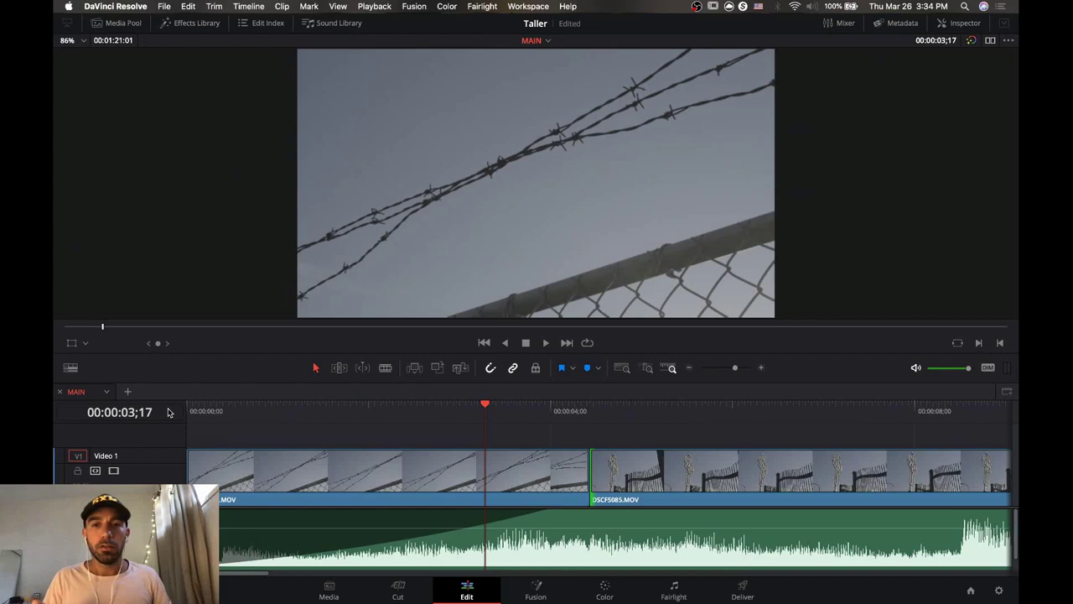
{"action": "left_click", "coordinate": [255, 409]}
{"action": "key", "text": "space"}
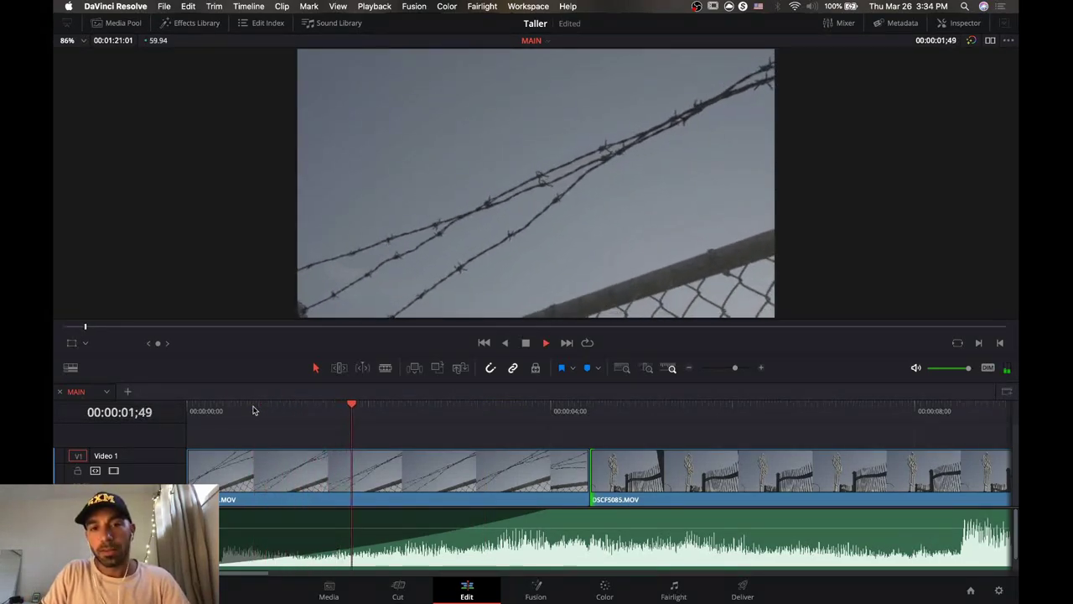
{"action": "key", "text": "space"}
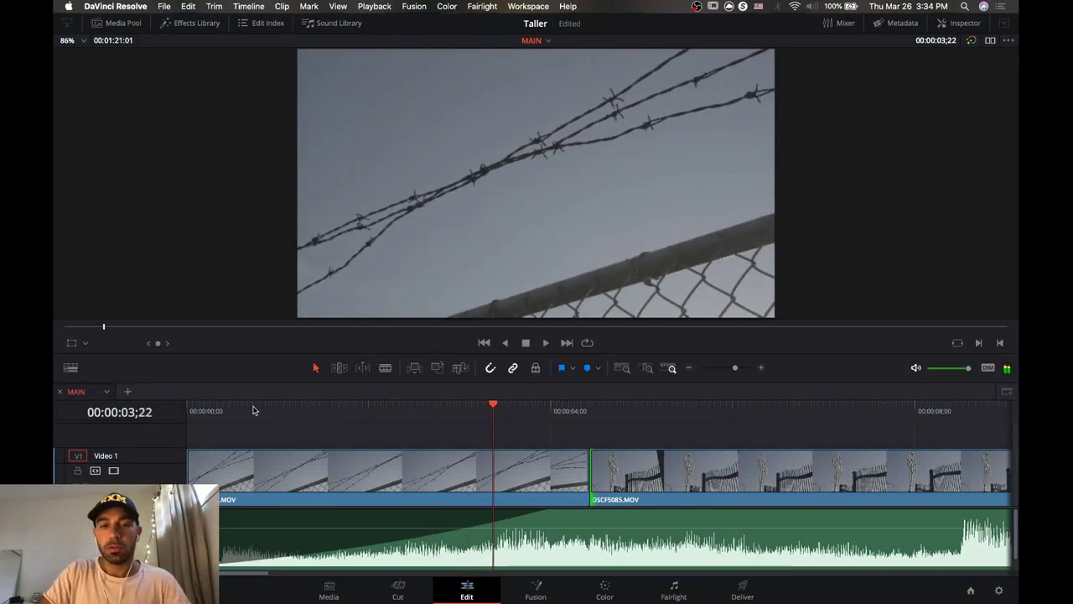
{"action": "left_click", "coordinate": [255, 409]}
{"action": "key", "text": "space"}
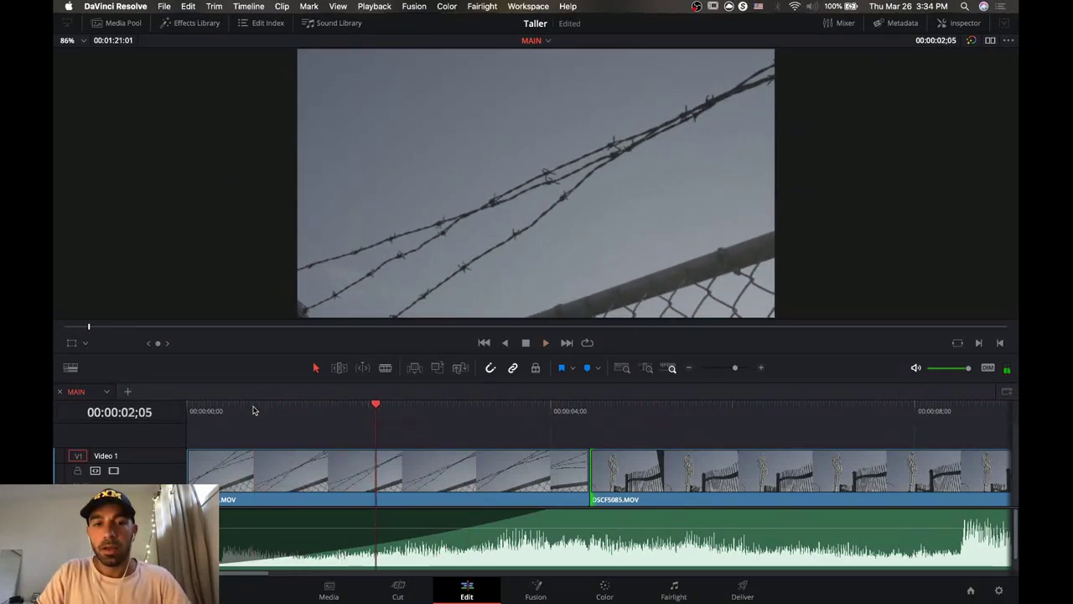
Slow the opening barbed-wire clip down to a clip speed of 44%.
{"action": "left_click", "coordinate": [302, 468]}
{"action": "right_click", "coordinate": [302, 468]}
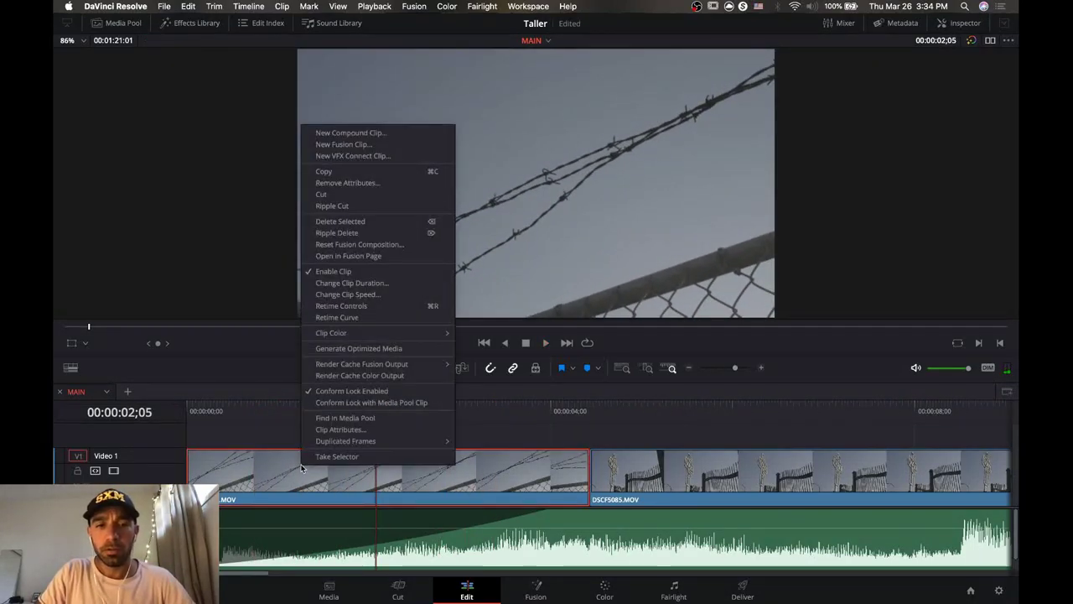
{"action": "left_click", "coordinate": [399, 291]}
{"action": "type", "text": "37"}
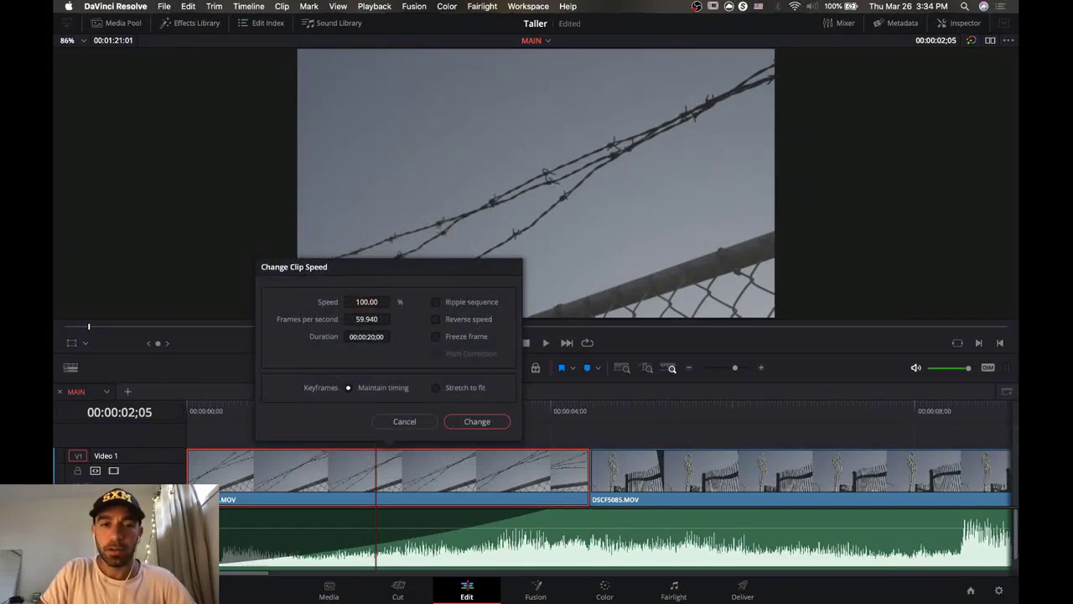
{"action": "key", "text": "Return"}
{"action": "key", "text": "Up"}
{"action": "key", "text": "Up"}
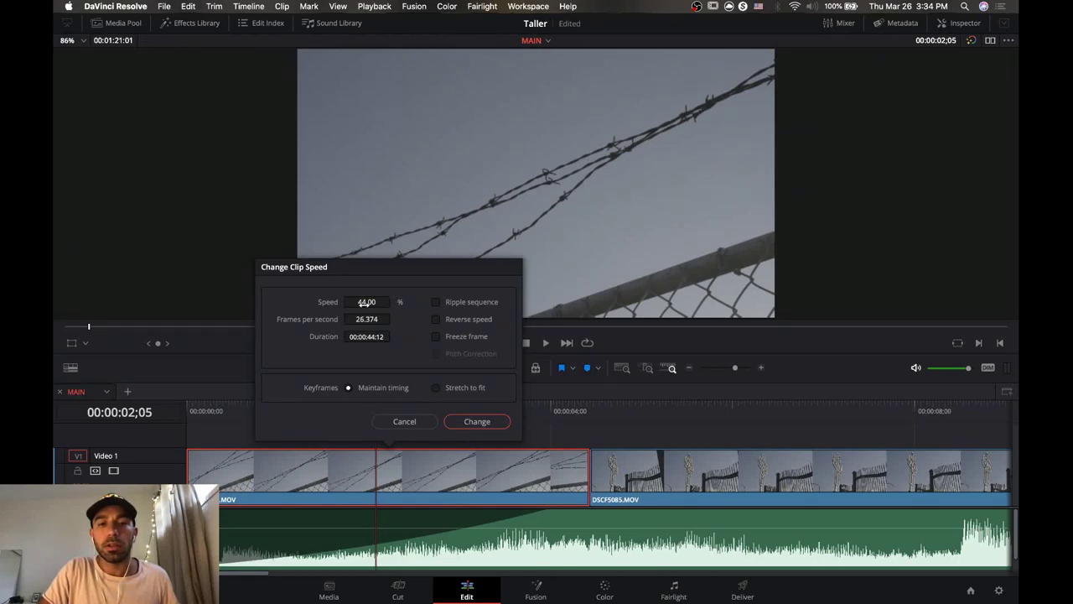
{"action": "left_click", "coordinate": [475, 422]}
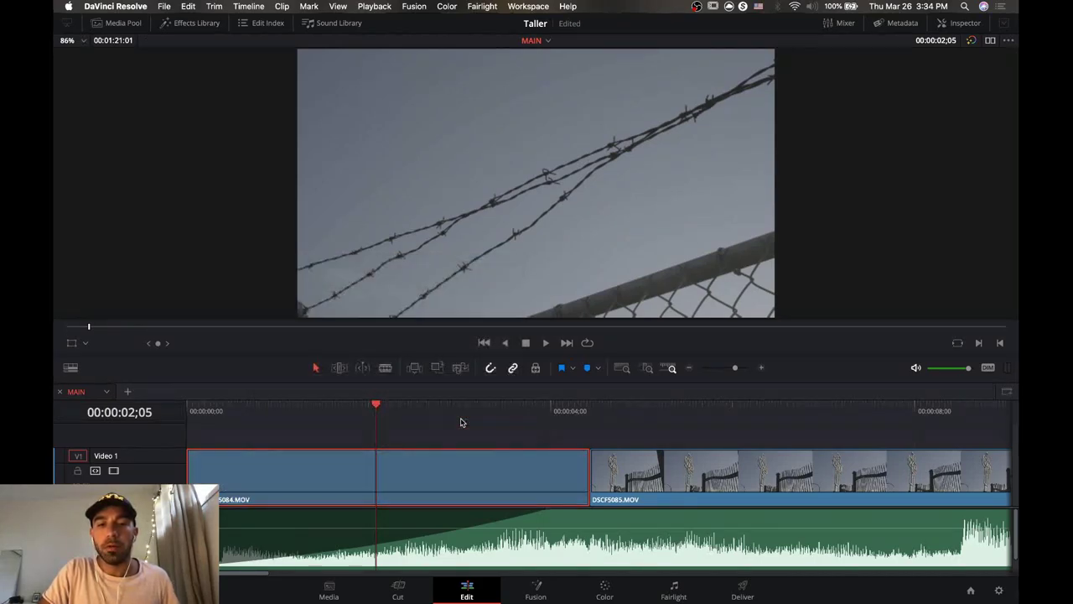
Play the slowed barbed-wire clip up to its cut with DSCF5085.MOV to judge the new pace.
{"action": "left_click_drag", "start_coordinate": [271, 407], "coordinate": [256, 407]}
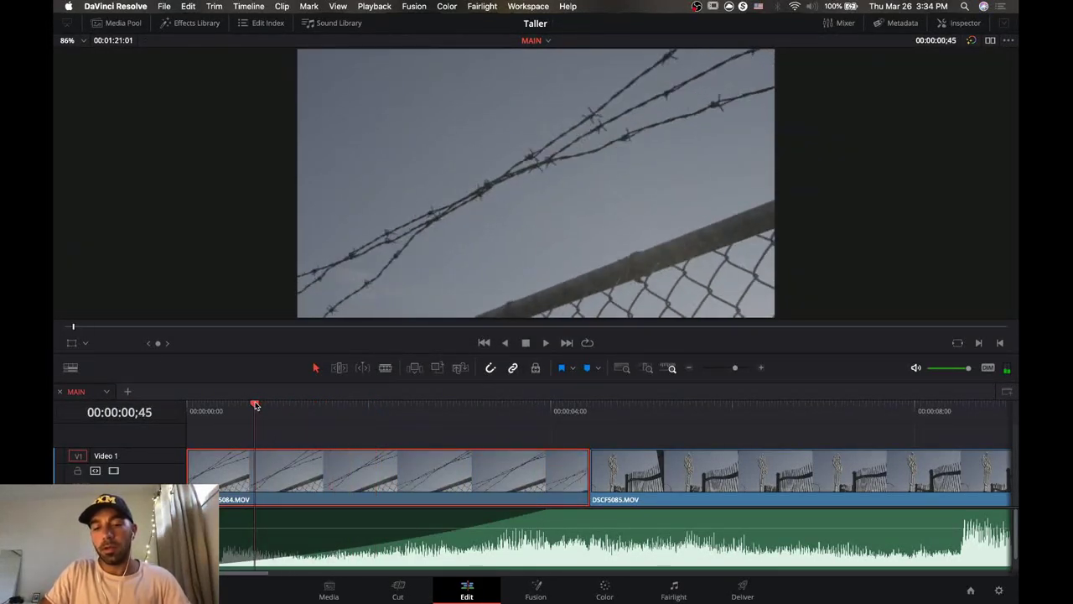
{"action": "key", "text": "space"}
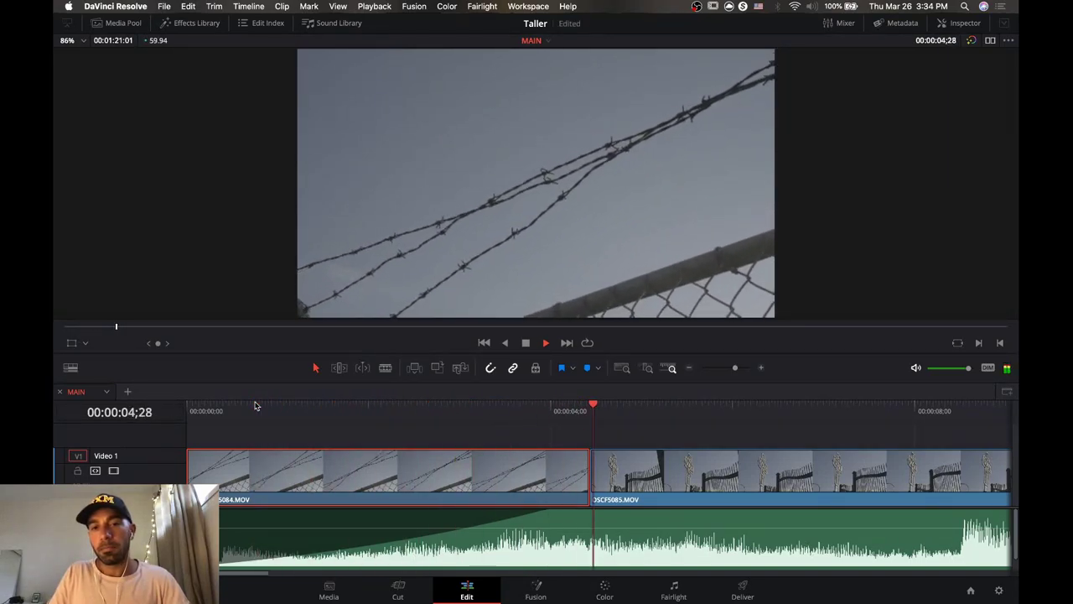
{"action": "key", "text": "space"}
{"action": "left_click_drag", "start_coordinate": [217, 413], "coordinate": [180, 415]}
{"action": "key", "text": "space"}
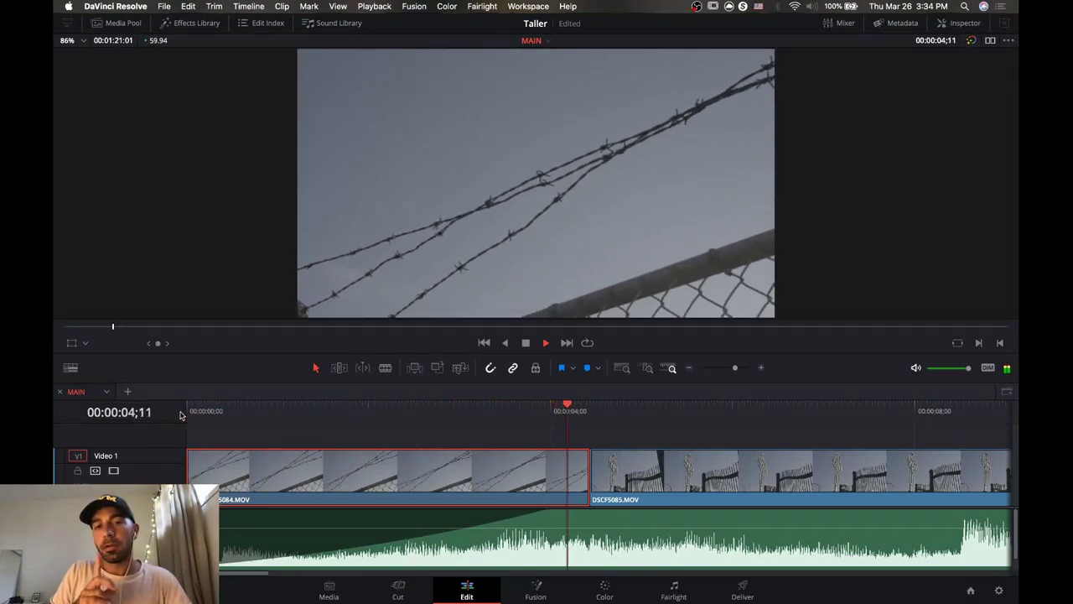
{"action": "key", "text": "space"}
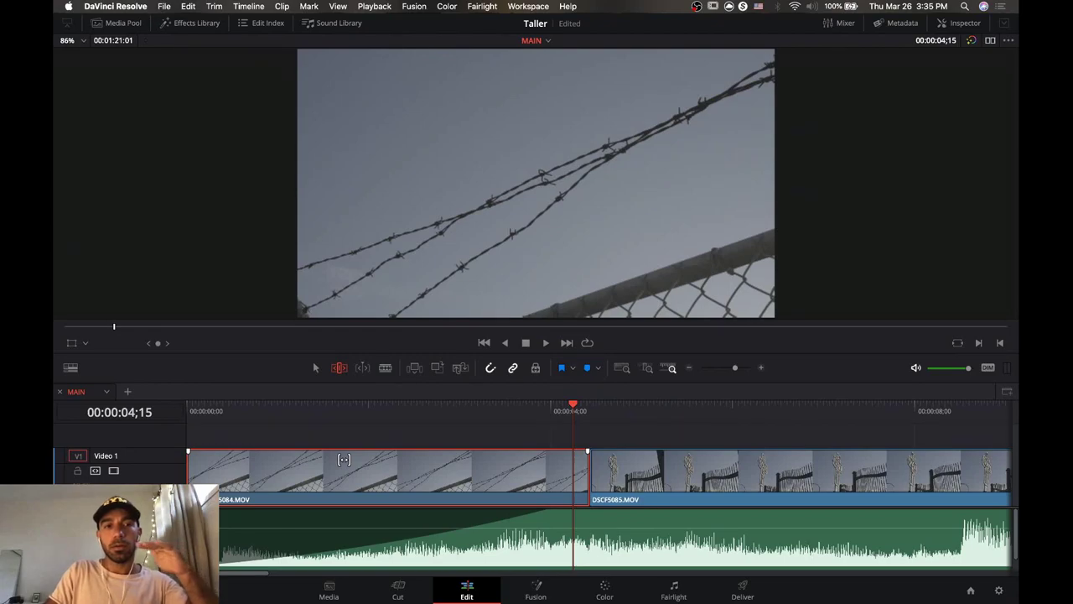
Slip the footage inside the opening barbed-wire clip in Trim Edit mode and replay from 00:00:00;00.
{"action": "left_click_drag", "start_coordinate": [344, 459], "coordinate": [160, 403]}
{"action": "key", "text": "Home"}
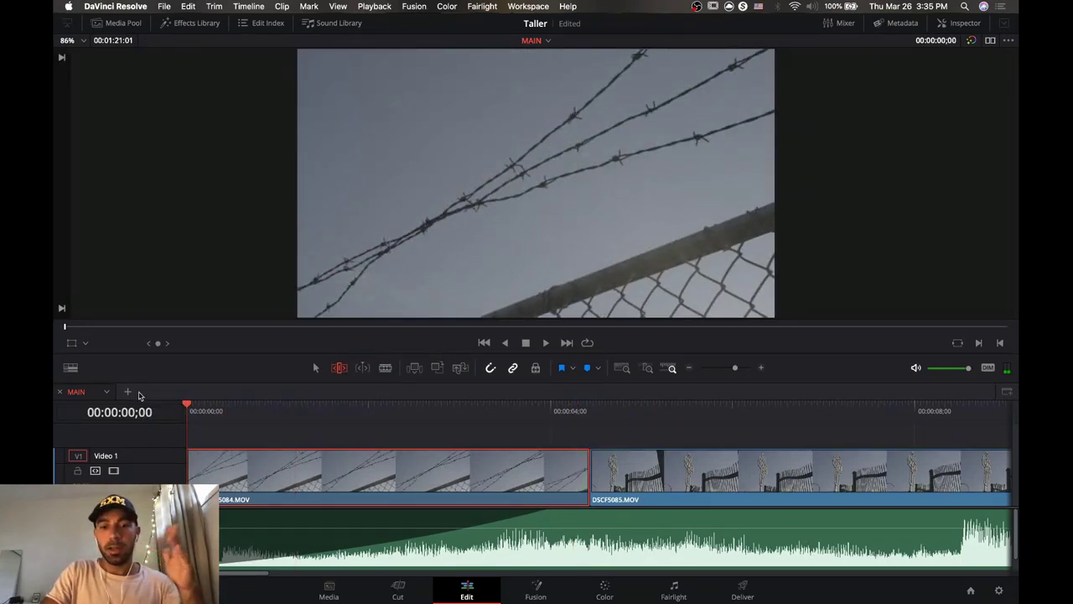
{"action": "key", "text": "space"}
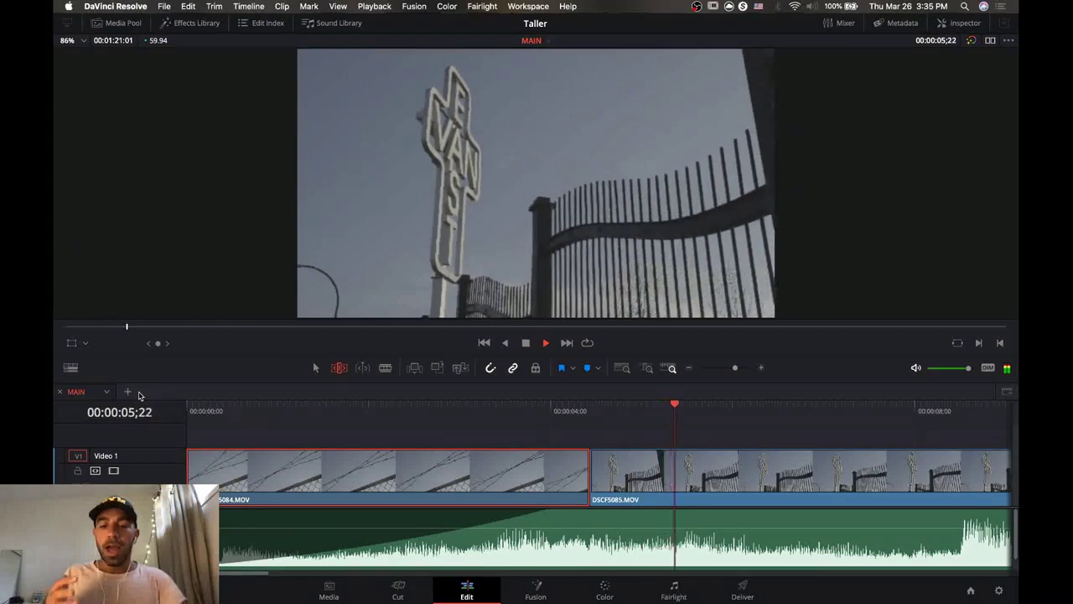
{"action": "key", "text": "space"}
Slow DSCF5085.MOV, the fence-and-sign clip after the barbed wire, down to a clip speed of 54%.
{"action": "left_click", "coordinate": [231, 408]}
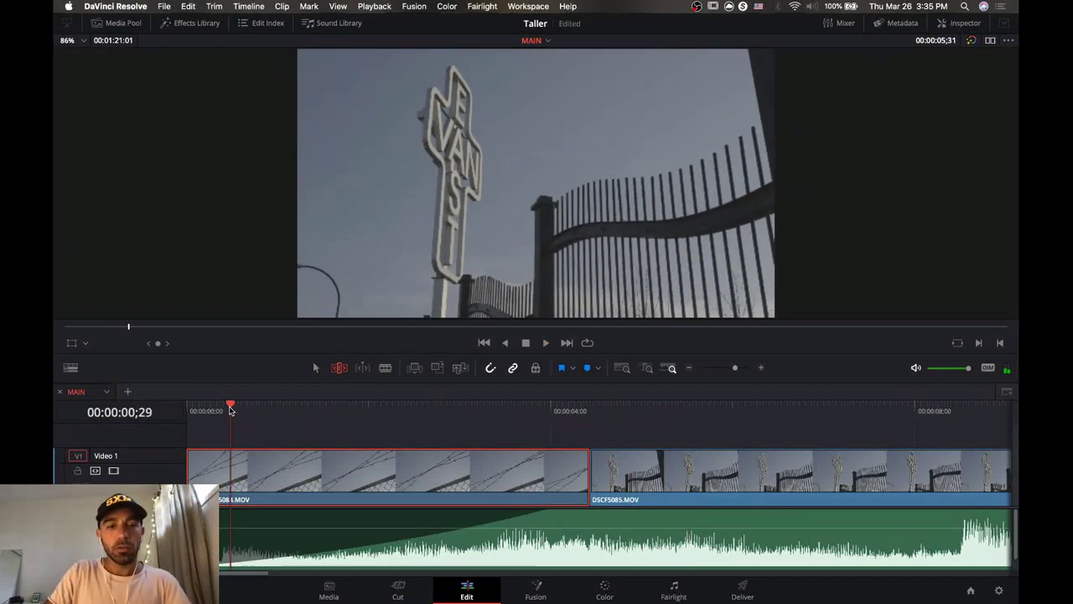
{"action": "left_click_drag", "start_coordinate": [231, 408], "coordinate": [603, 413]}
{"action": "left_click", "coordinate": [656, 464]}
{"action": "right_click", "coordinate": [657, 463]}
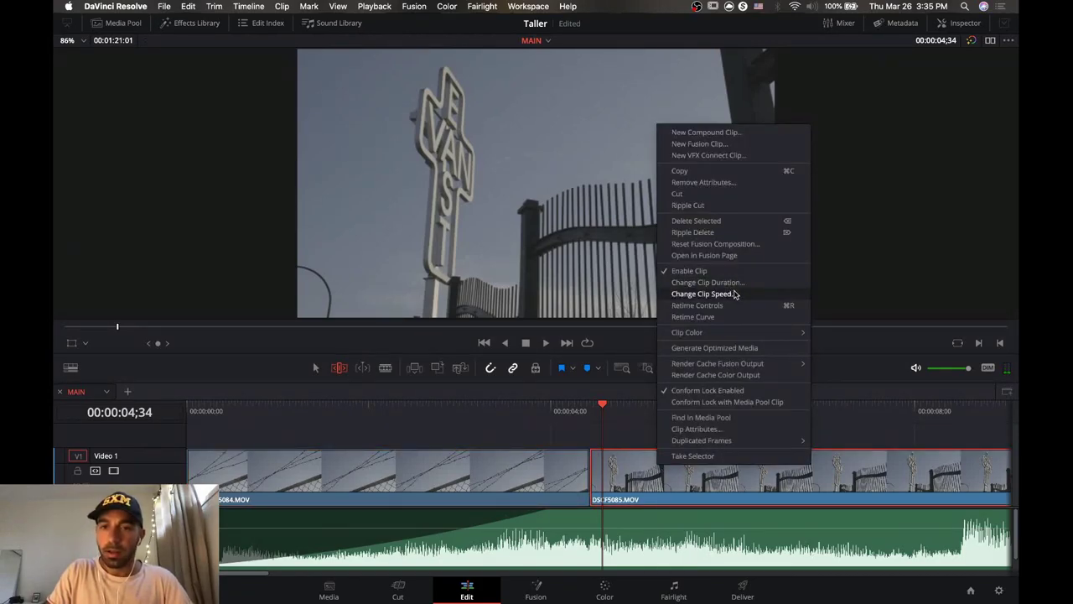
{"action": "left_click", "coordinate": [703, 294]}
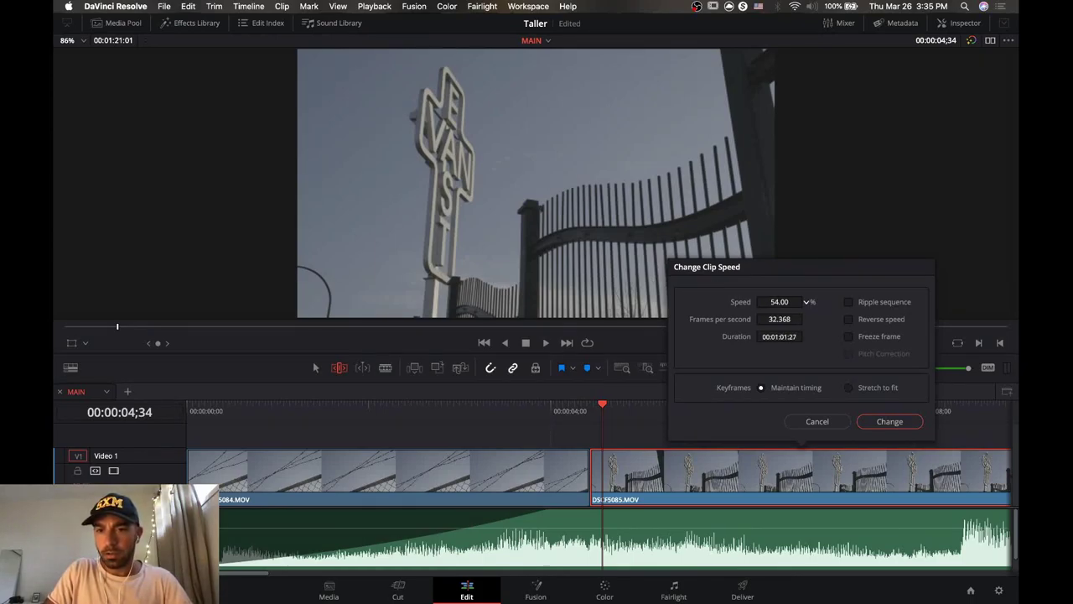
{"action": "left_click", "coordinate": [872, 421]}
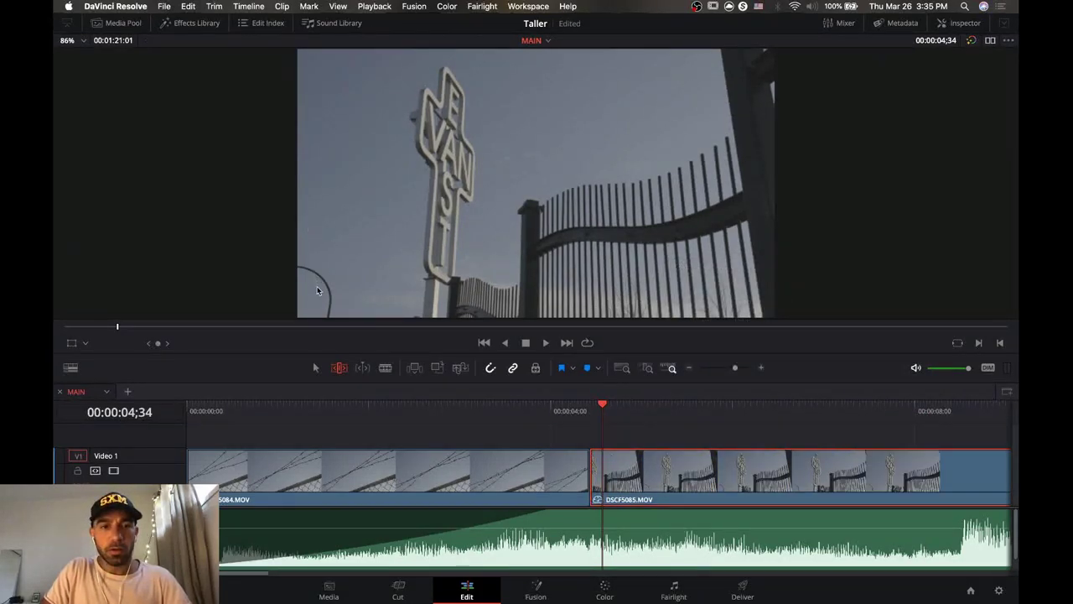
Reframe DSCF5085.MOV with a zoom of 1.230 and a vertical position of -17.
{"action": "left_click", "coordinate": [955, 25]}
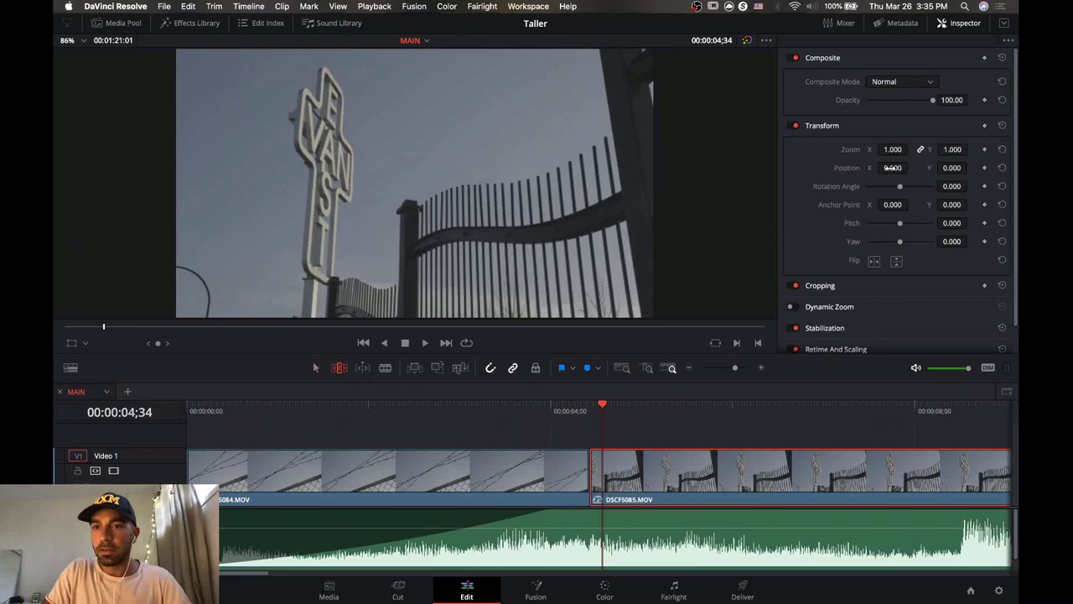
{"action": "left_click_drag", "start_coordinate": [890, 168], "coordinate": [971, 168]}
Play the reframed DSCF5085.MOV twice from its start to find the music hit where it has to end.
{"action": "scroll", "coordinate": [669, 422], "scroll_direction": "right", "scroll_amount": 5}
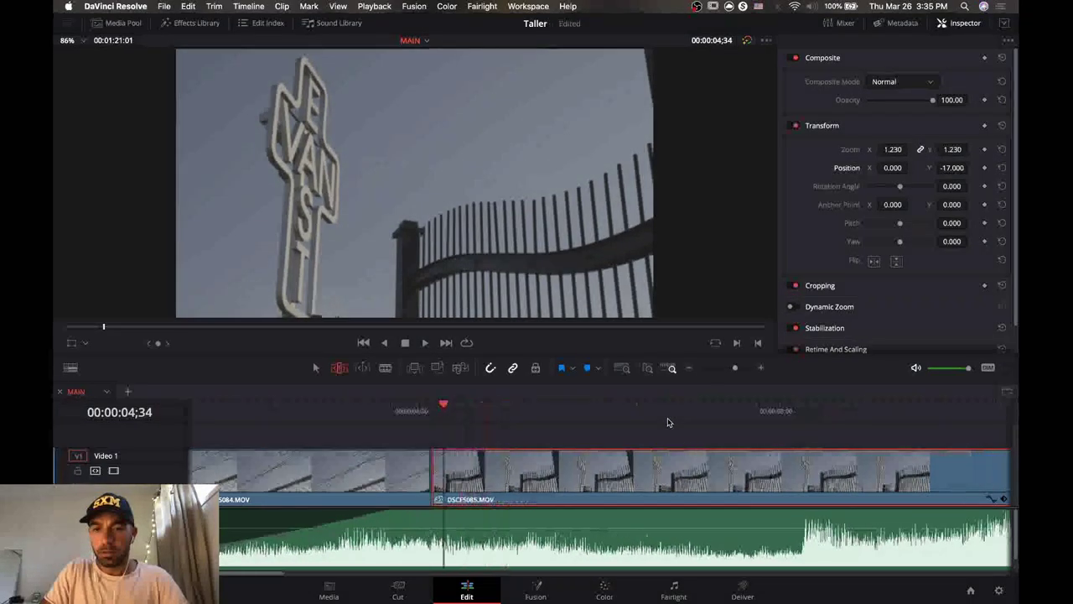
{"action": "scroll", "coordinate": [668, 421], "scroll_direction": "left", "scroll_amount": 2}
{"action": "key", "text": "space"}
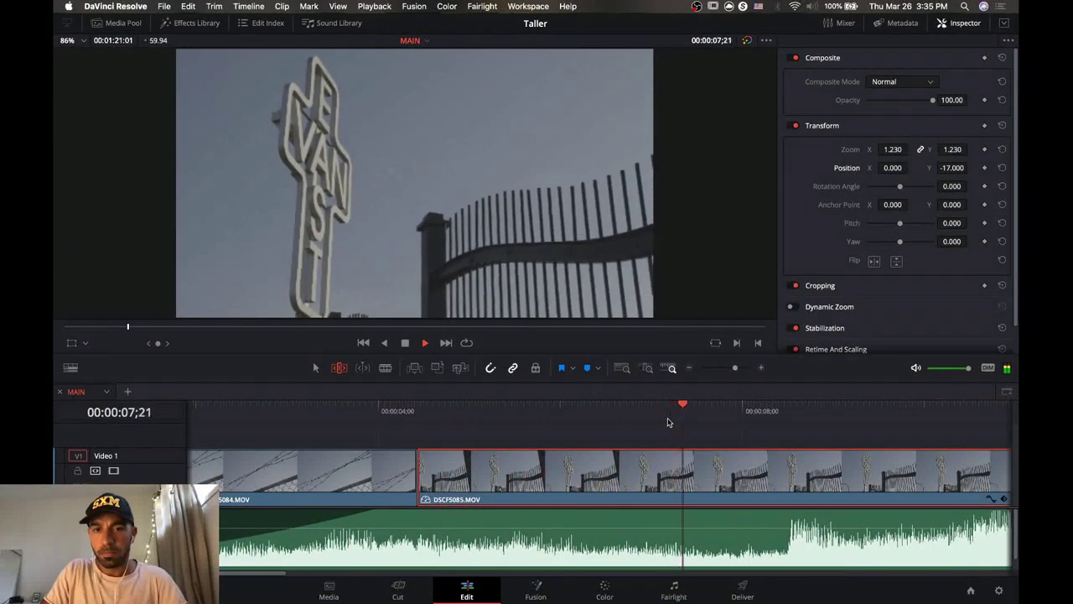
{"action": "key", "text": "space"}
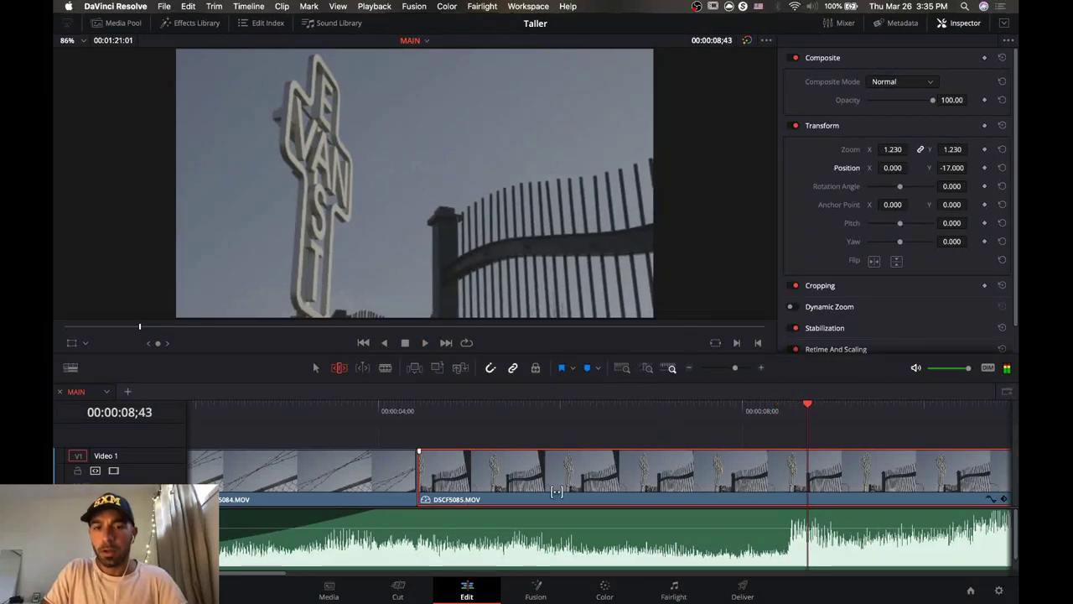
{"action": "left_click", "coordinate": [409, 415]}
{"action": "key", "text": "space"}
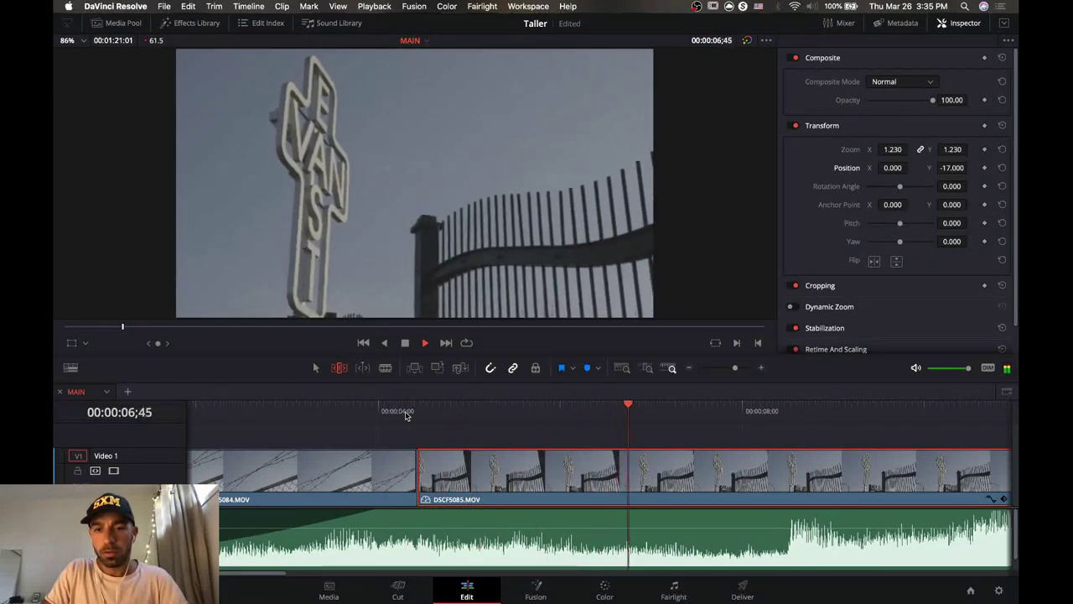
{"action": "key", "text": "space"}
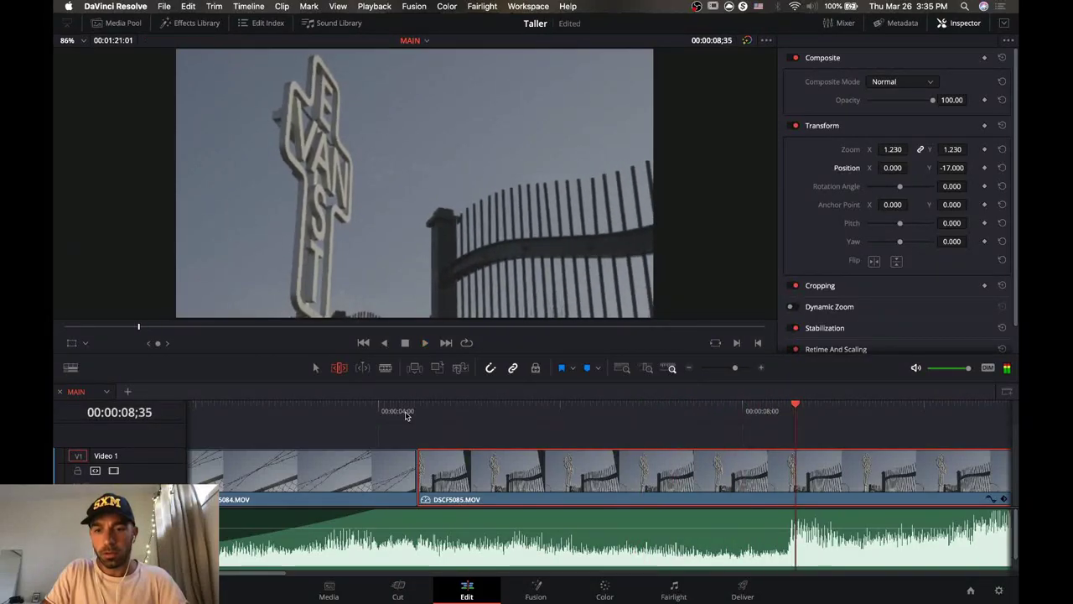
Trim the end of DSCF5085.MOV back to the beat at 00:00:08;32 and close the gap before DSCF5089.MOV.
{"action": "scroll", "coordinate": [638, 430], "scroll_direction": "right", "scroll_amount": 5}
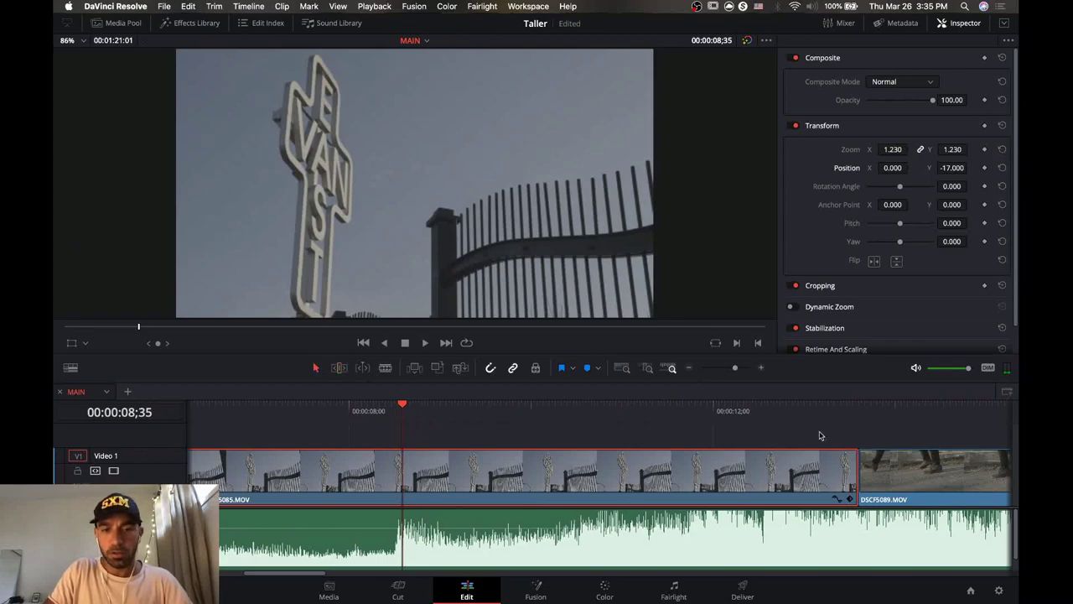
{"action": "left_click_drag", "start_coordinate": [401, 406], "coordinate": [398, 406]}
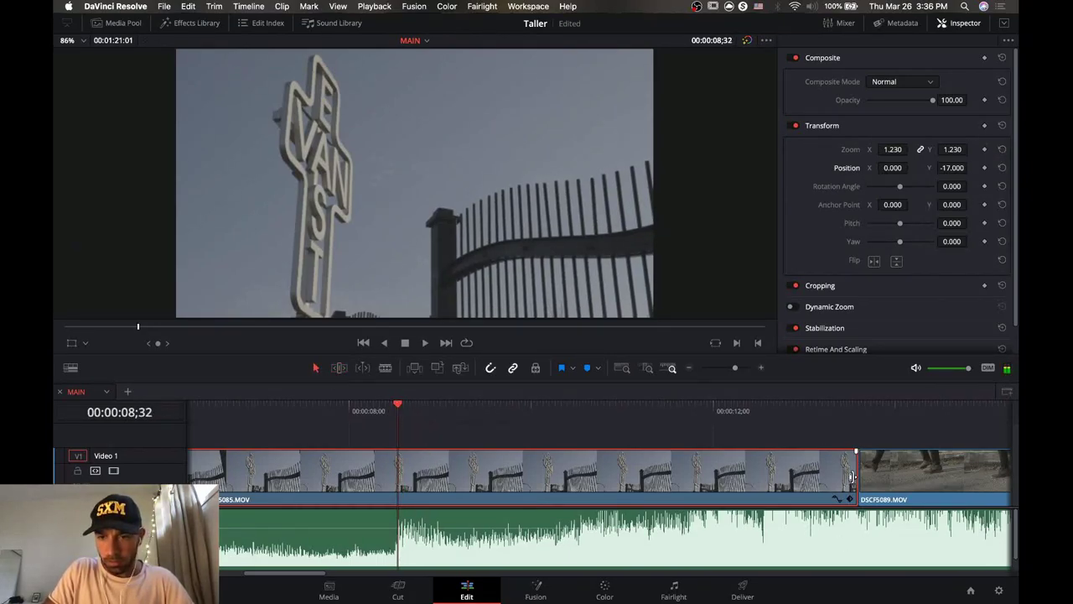
{"action": "left_click_drag", "start_coordinate": [854, 478], "coordinate": [397, 504]}
{"action": "left_click", "coordinate": [454, 500]}
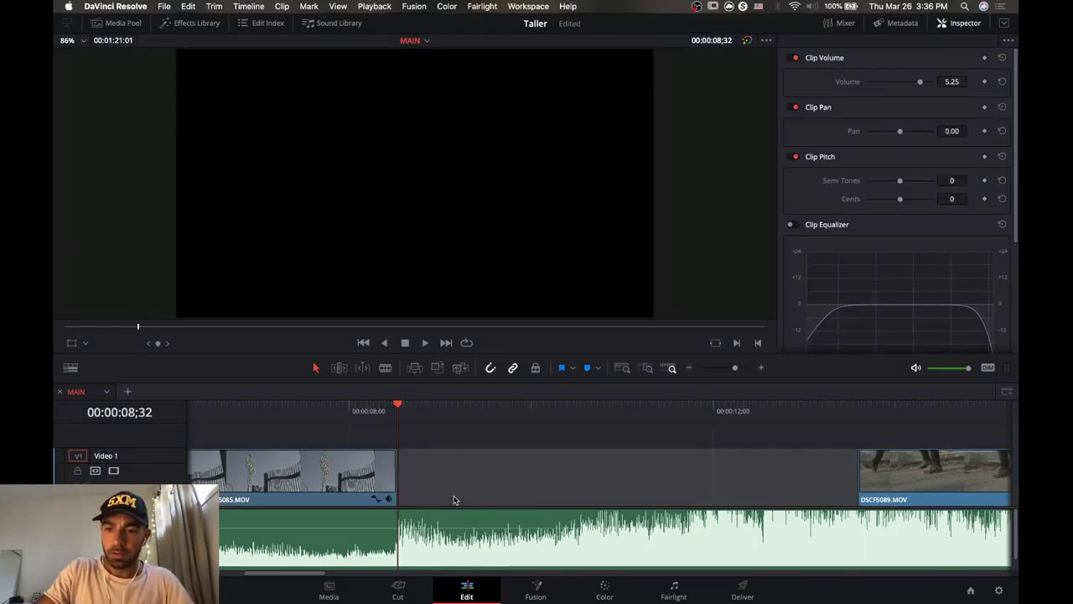
{"action": "key", "text": "Delete"}
Slip the footage inside DSCF5085.MOV in Trim Edit mode and replay from about 00:00:04;00 through the cut to DSCF5089.MOV.
{"action": "scroll", "coordinate": [401, 436], "scroll_direction": "left", "scroll_amount": 5}
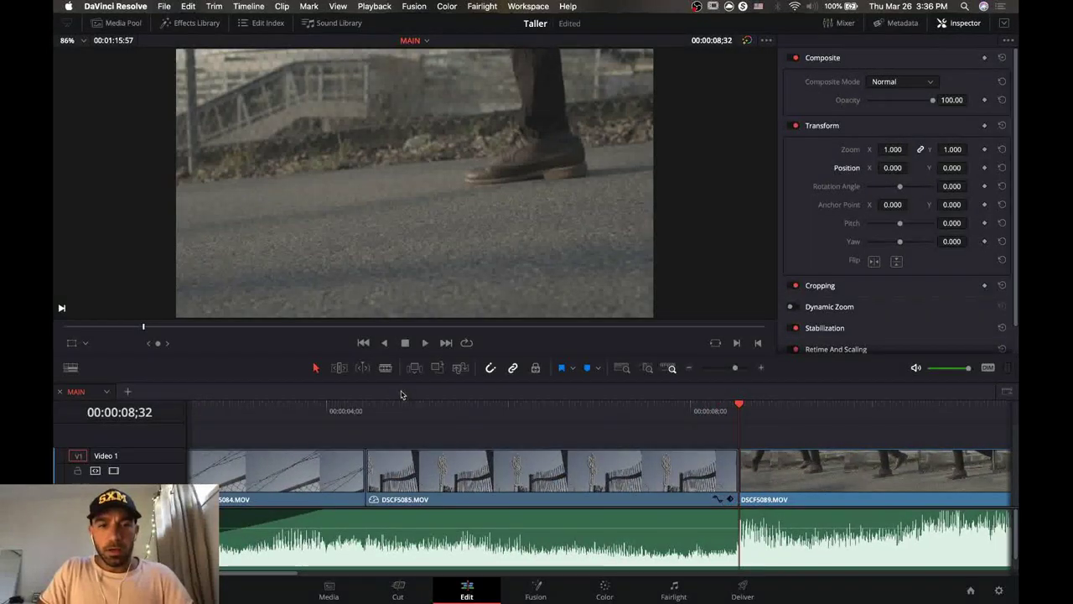
{"action": "left_click_drag", "start_coordinate": [492, 457], "coordinate": [536, 472]}
{"action": "left_click", "coordinate": [336, 413]}
{"action": "key", "text": "space"}
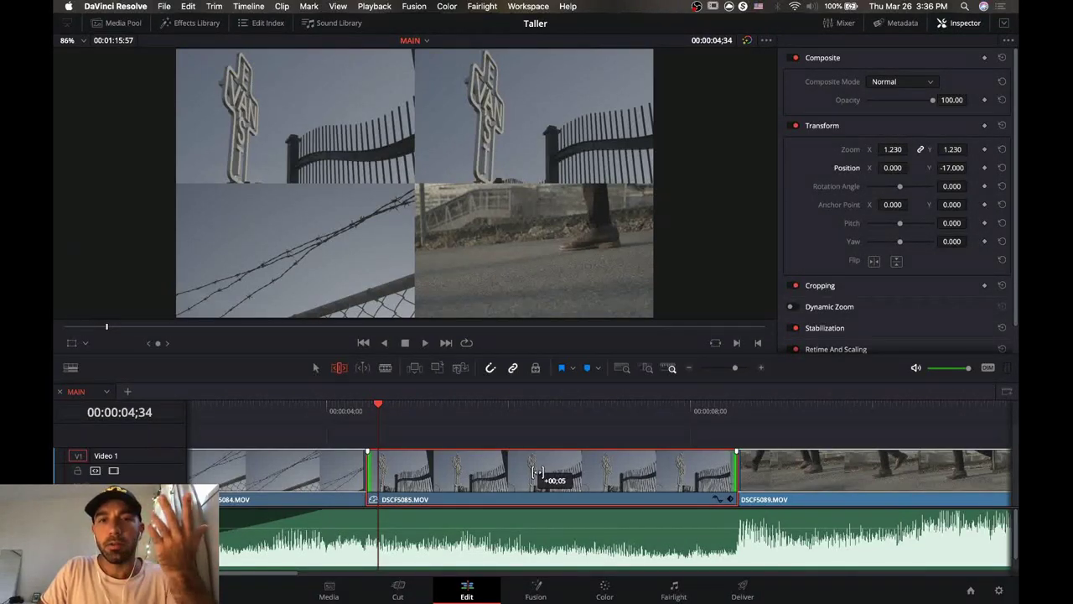
{"action": "left_click_drag", "start_coordinate": [537, 474], "coordinate": [537, 474]}
{"action": "left_click", "coordinate": [340, 409]}
{"action": "key", "text": "space"}
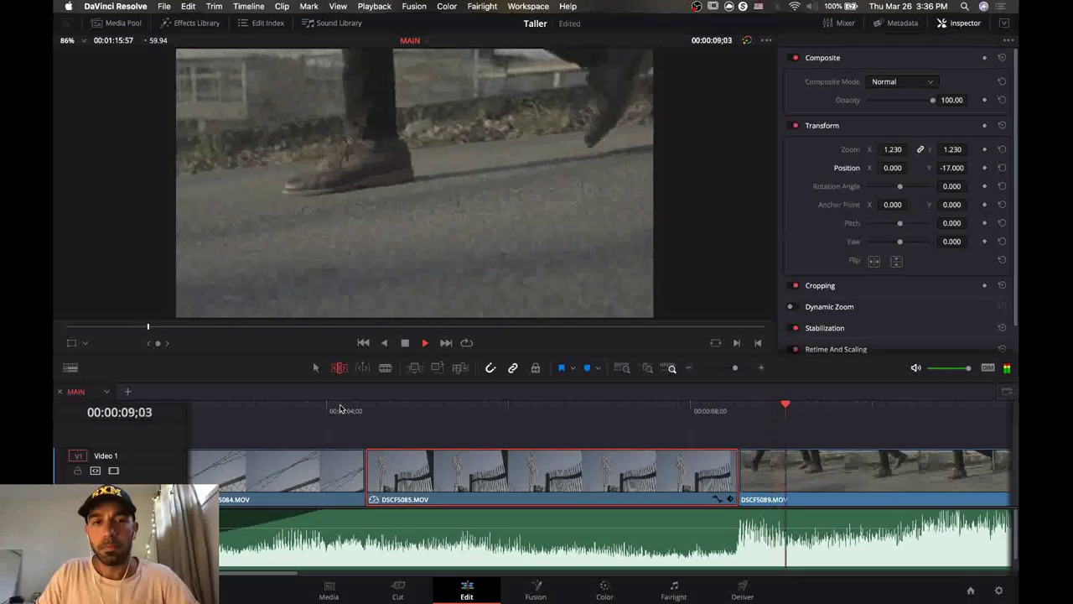
Replay the transition from the barbed-wire clip into DSCF5085.MOV to judge the speed of its motion.
{"action": "left_click", "coordinate": [324, 412]}
{"action": "key", "text": "space"}
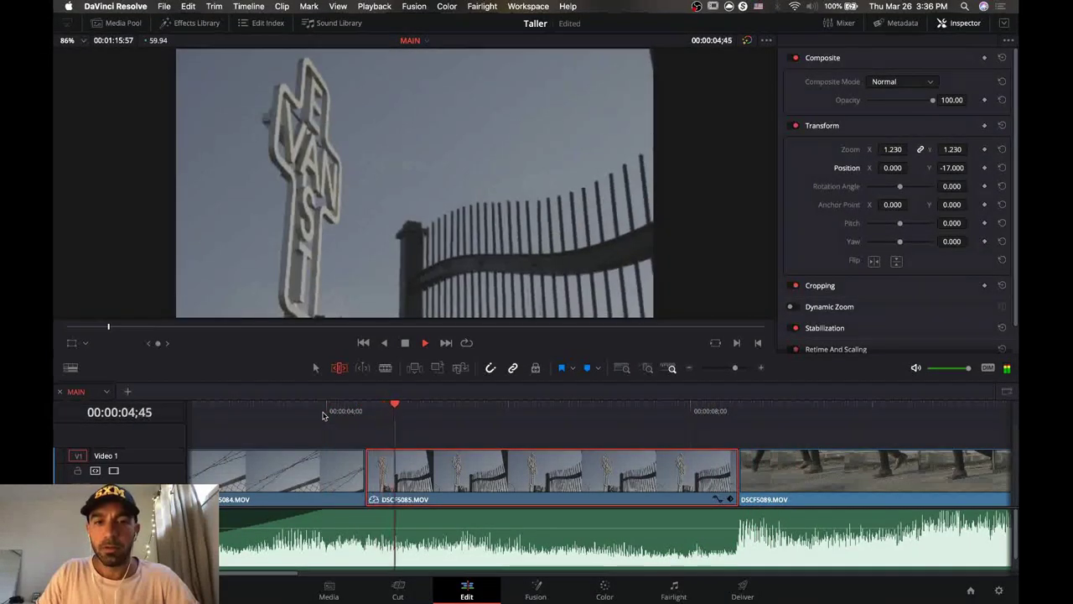
{"action": "left_click", "coordinate": [324, 413]}
{"action": "key", "text": "space"}
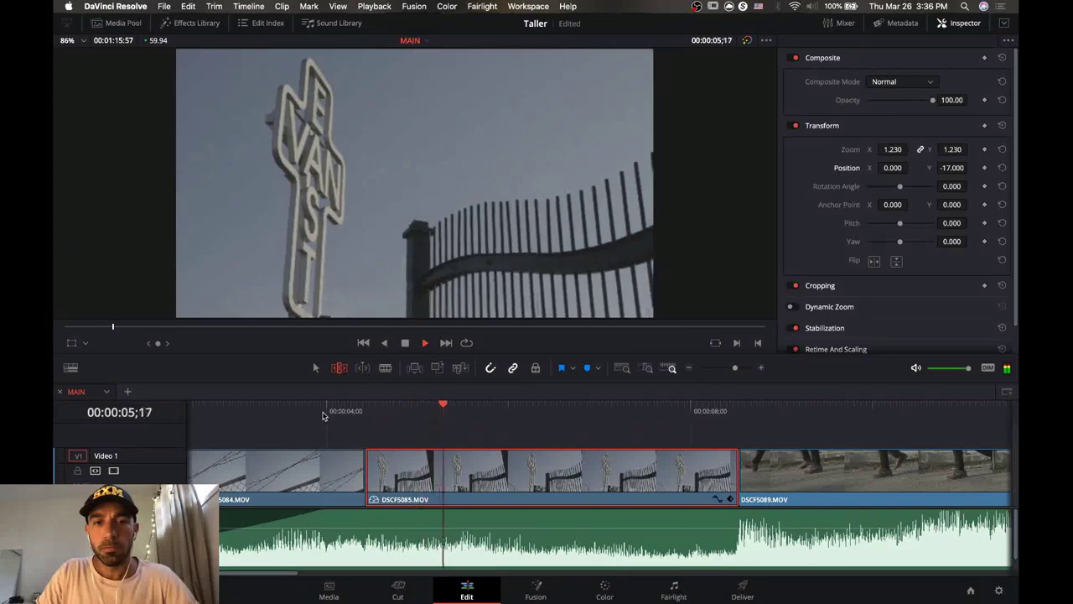
{"action": "key", "text": "space"}
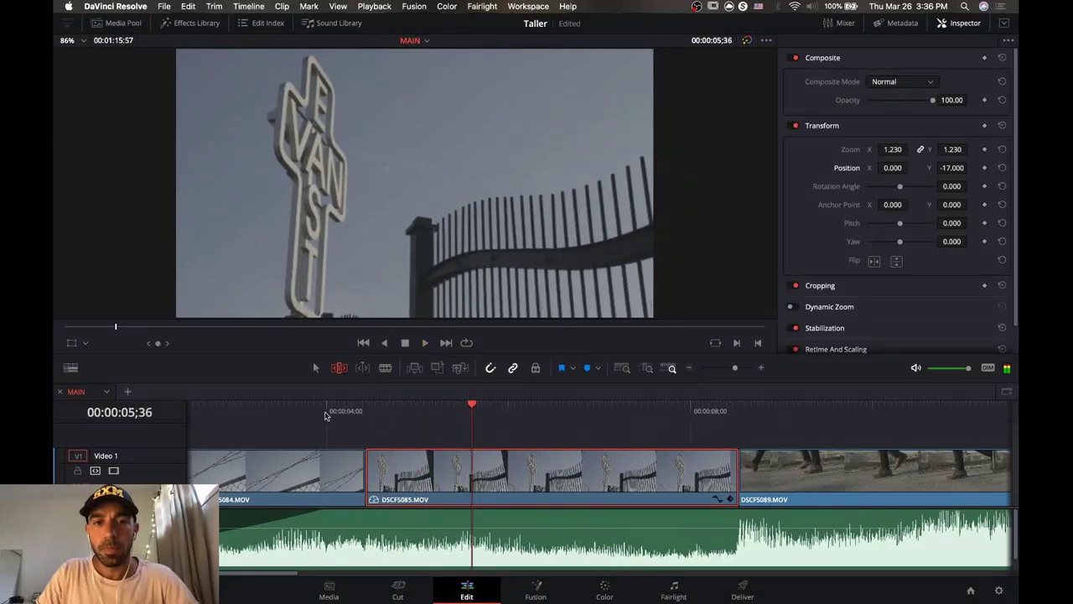
Slow DSCF5085.MOV down further to a clip speed of 42%.
{"action": "right_click", "coordinate": [454, 473]}
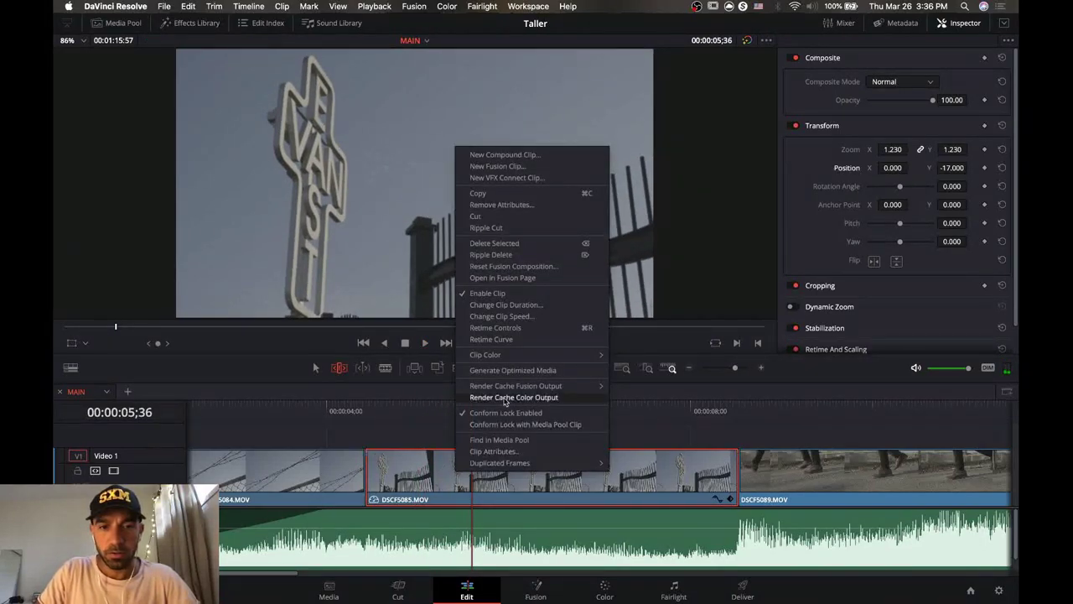
{"action": "left_click", "coordinate": [543, 318]}
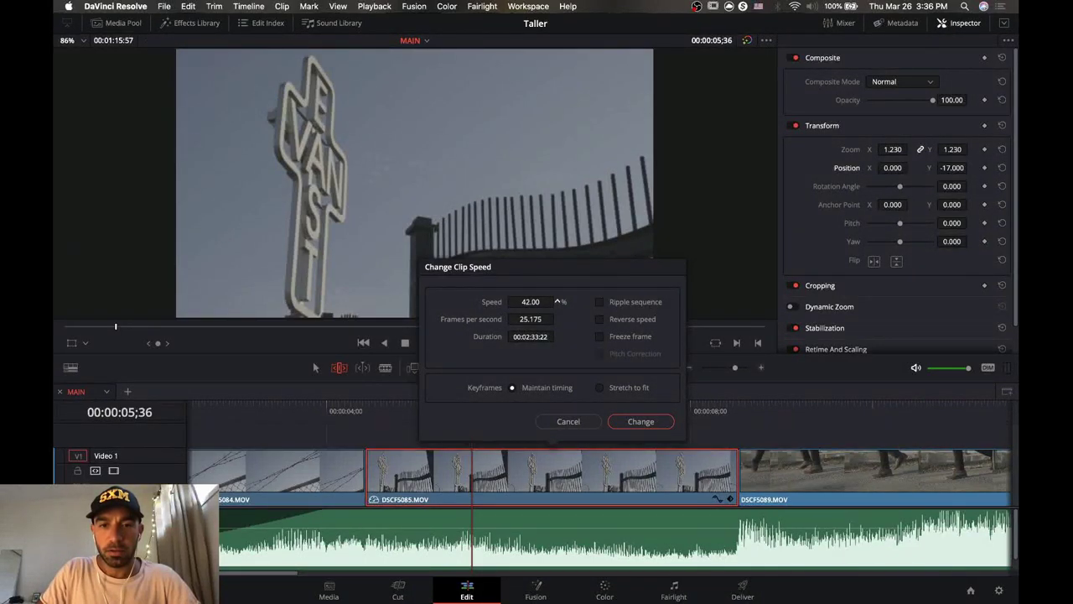
{"action": "left_click", "coordinate": [640, 421]}
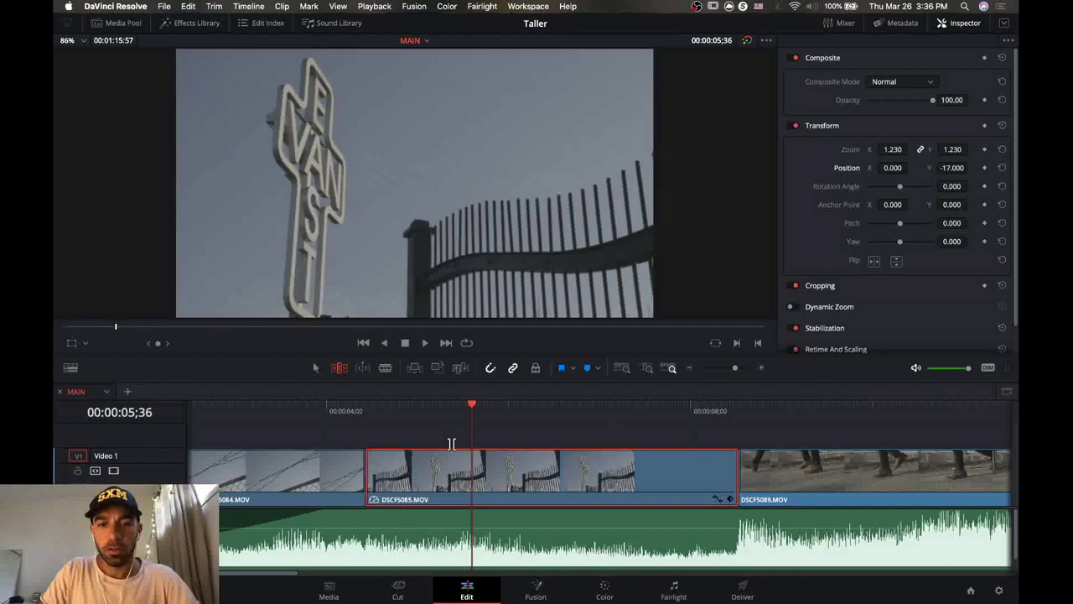
Play the slowed DSCF5085.MOV from about 00:00:04;07 through its cut to the walking-feet clip.
{"action": "left_click", "coordinate": [352, 410]}
{"action": "key", "text": "space"}
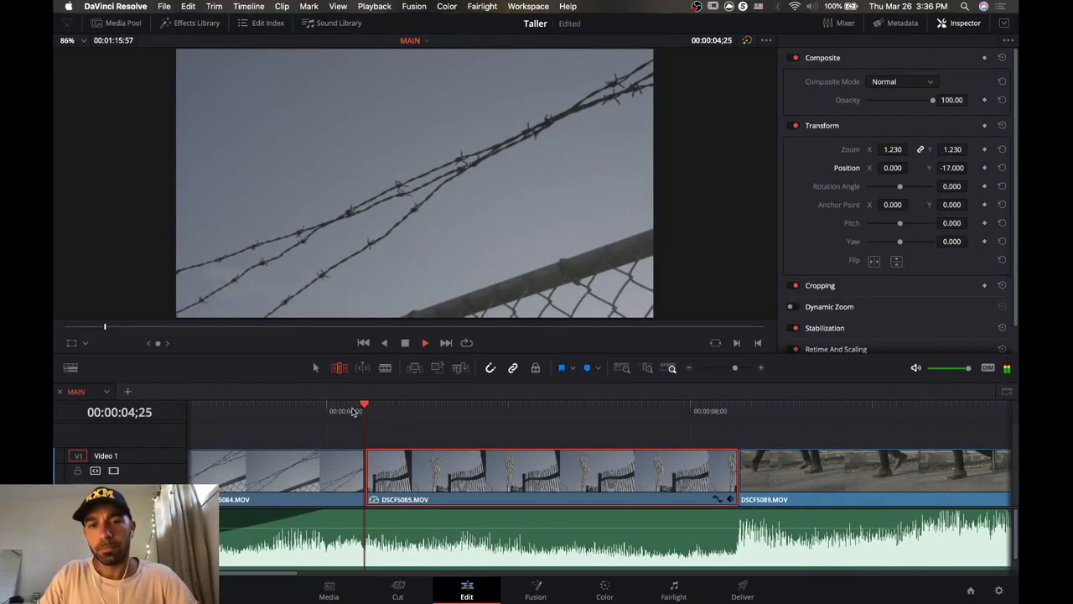
{"action": "left_click", "coordinate": [336, 410]}
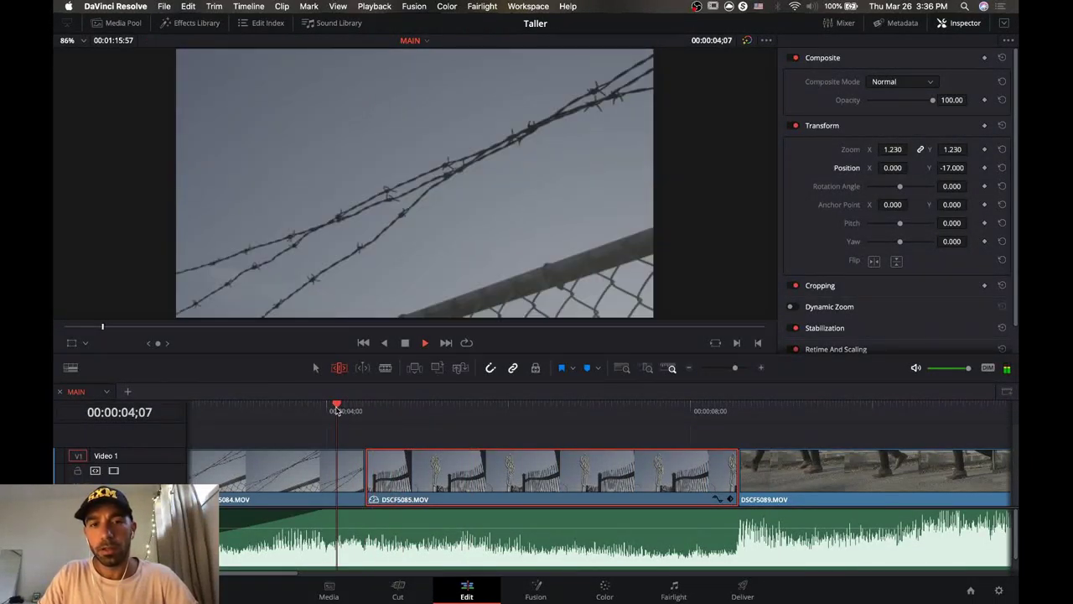
{"action": "key", "text": "space"}
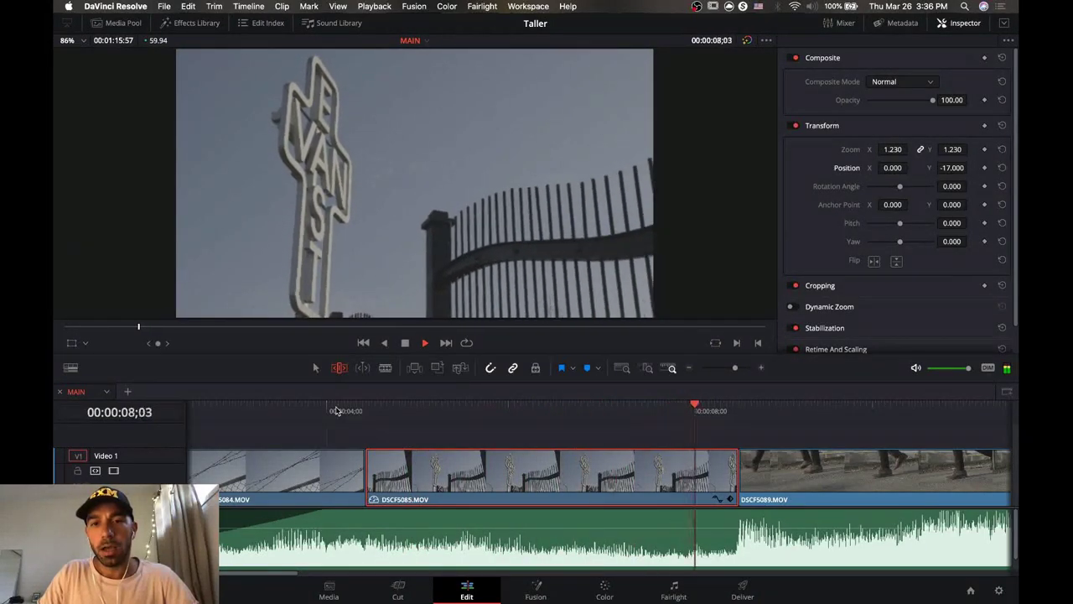
{"action": "key", "text": "space"}
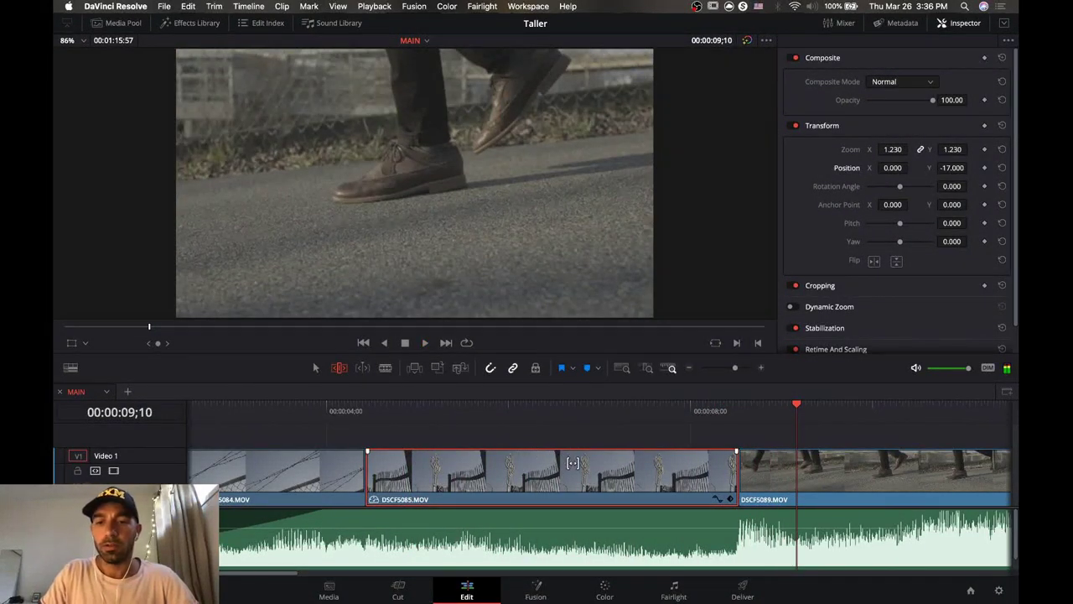
Slow the walking-feet clip DSCF5089.MOV down to a clip speed of 40%.
{"action": "scroll", "coordinate": [566, 457], "scroll_direction": "right", "scroll_amount": 5}
{"action": "left_click", "coordinate": [609, 478]}
{"action": "right_click", "coordinate": [608, 478]}
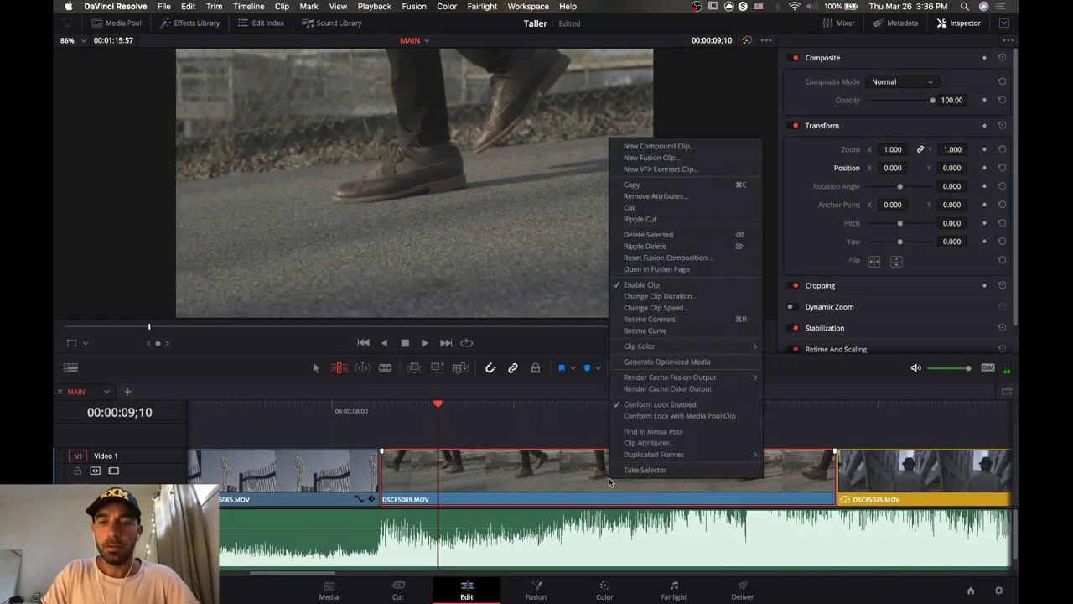
{"action": "left_click", "coordinate": [696, 308]}
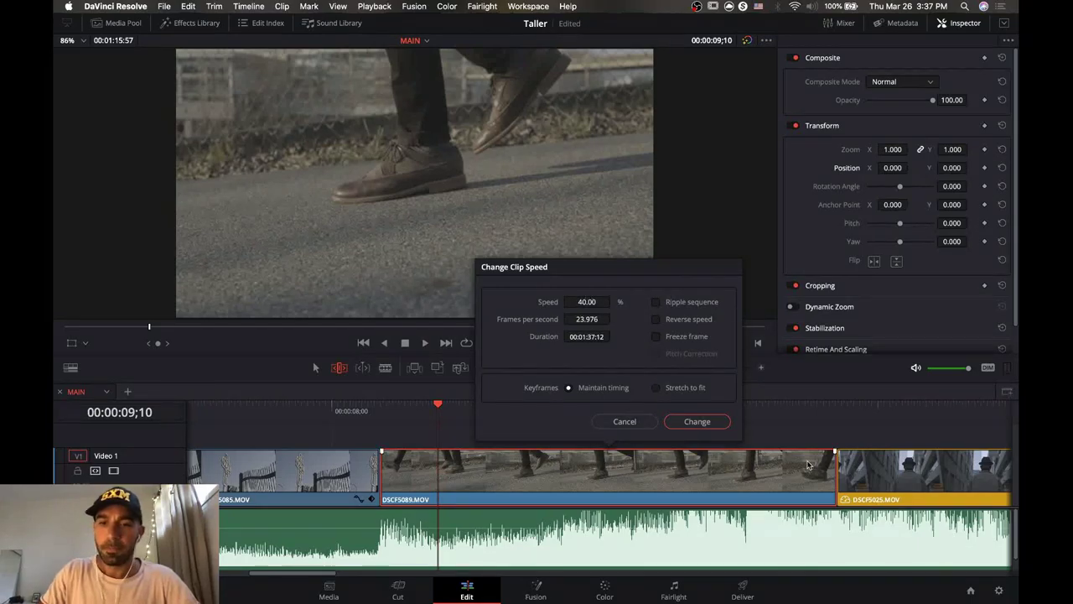
{"action": "left_click", "coordinate": [697, 421]}
Play the slowed DSCF5089.MOV, including from just before its first frame, to find the beat for its end.
{"action": "key", "text": "space"}
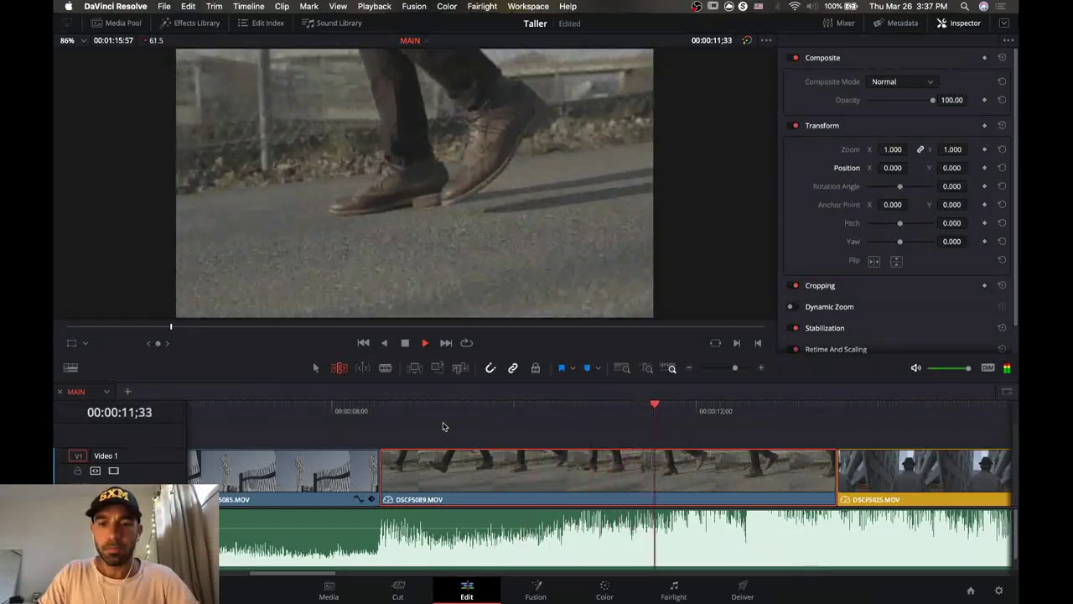
{"action": "key", "text": "space"}
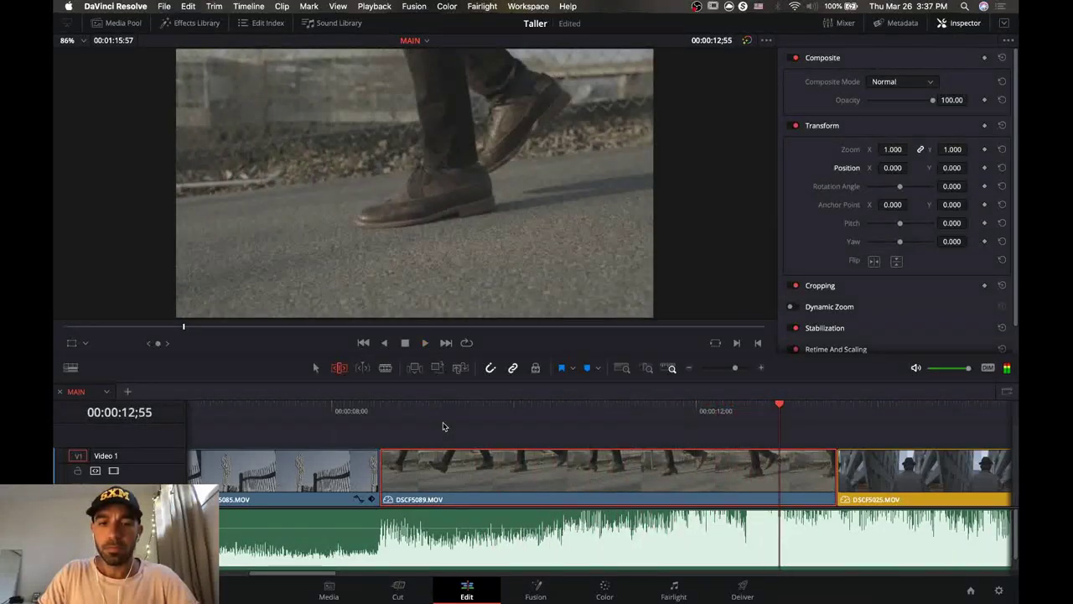
{"action": "left_click", "coordinate": [359, 419]}
{"action": "key", "text": "space"}
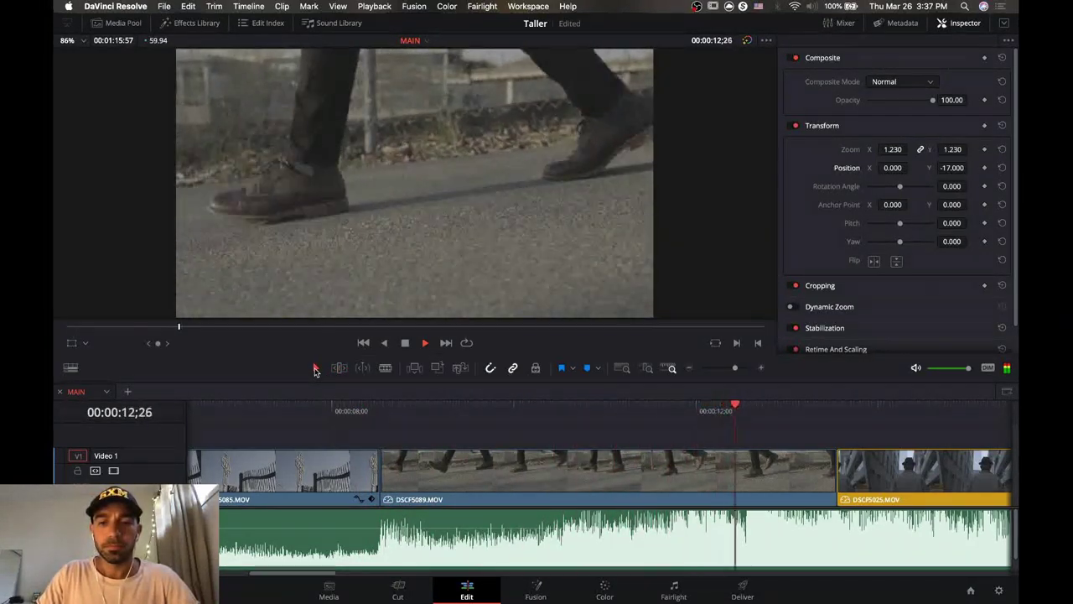
{"action": "key", "text": "space"}
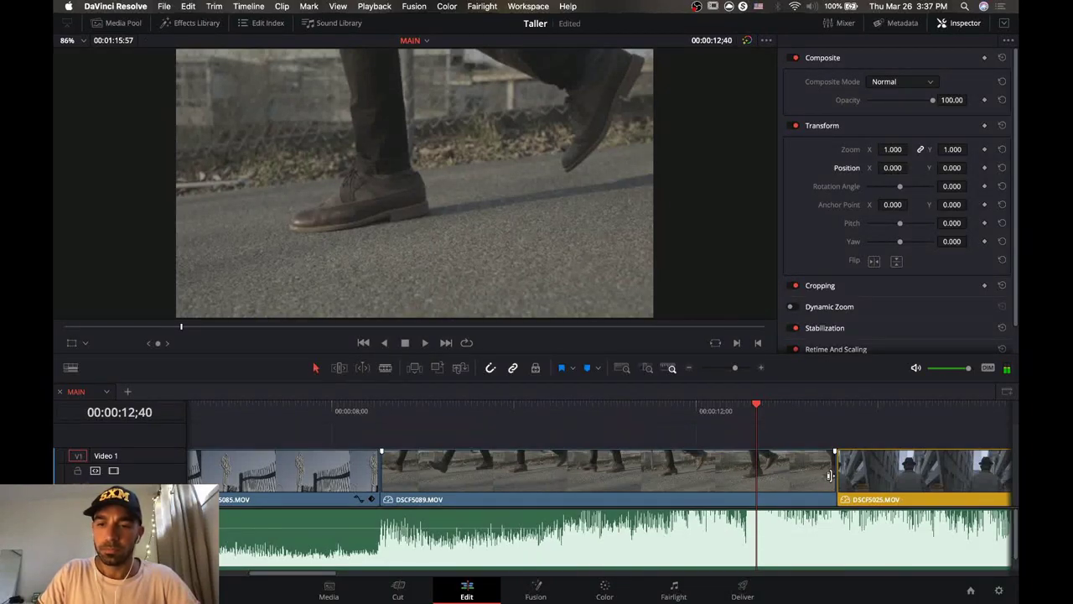
Trim the end of DSCF5089.MOV back to the beat at about 00:00:12;31 and close the gap before DSCF5025.MOV.
{"action": "left_click_drag", "start_coordinate": [829, 476], "coordinate": [738, 478]}
{"action": "left_click", "coordinate": [759, 474]}
{"action": "key", "text": "BackSpace"}
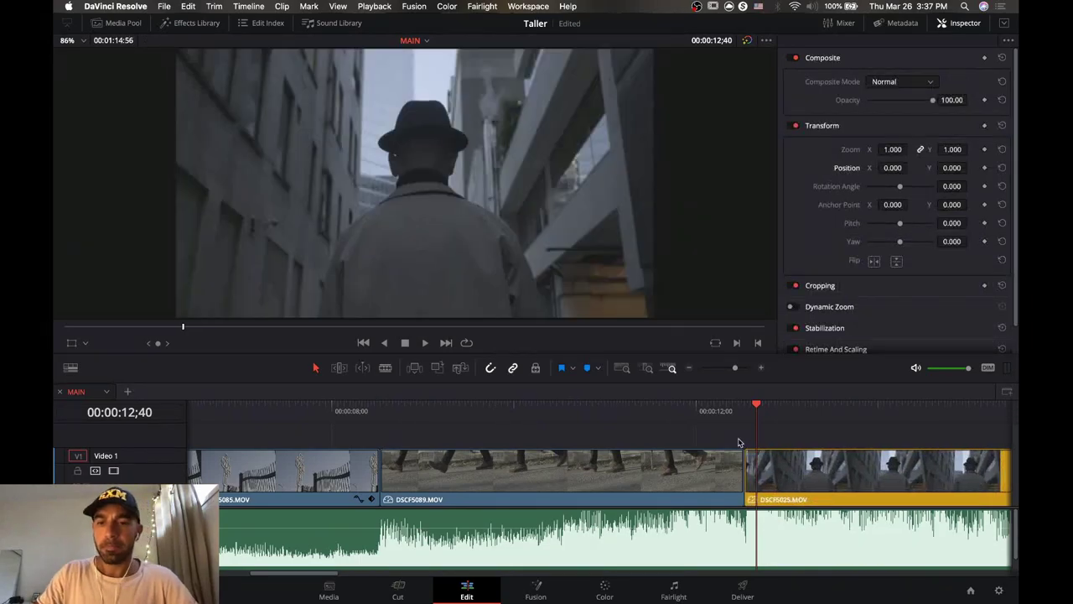
Play from about 00:00:12;00 across the cut from DSCF5089.MOV to DSCF5025.MOV to check it against the beat.
{"action": "left_click", "coordinate": [695, 411]}
{"action": "key", "text": "space"}
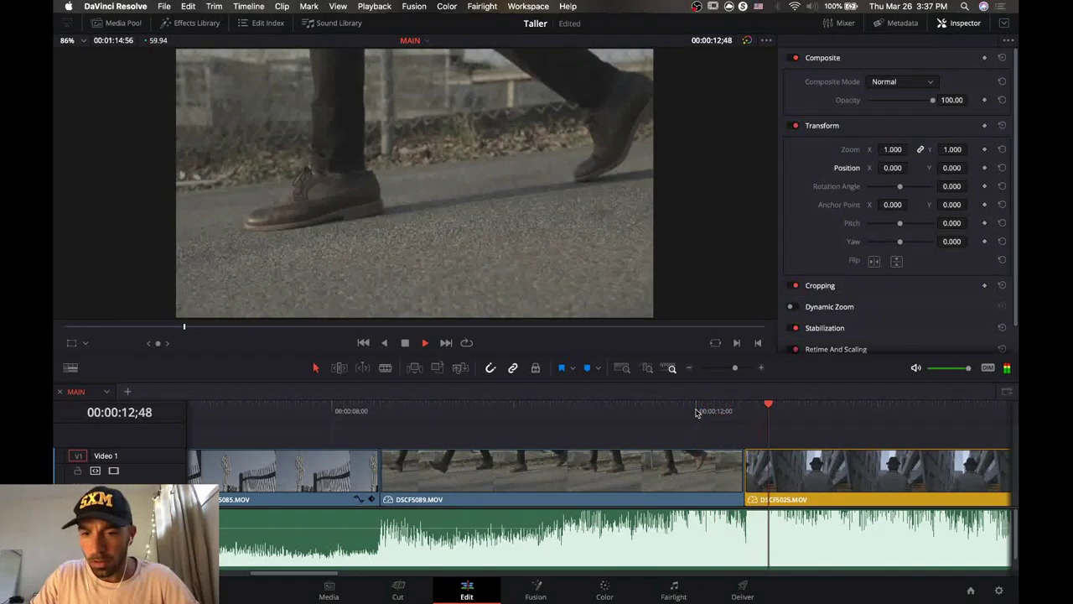
{"action": "key", "text": "space"}
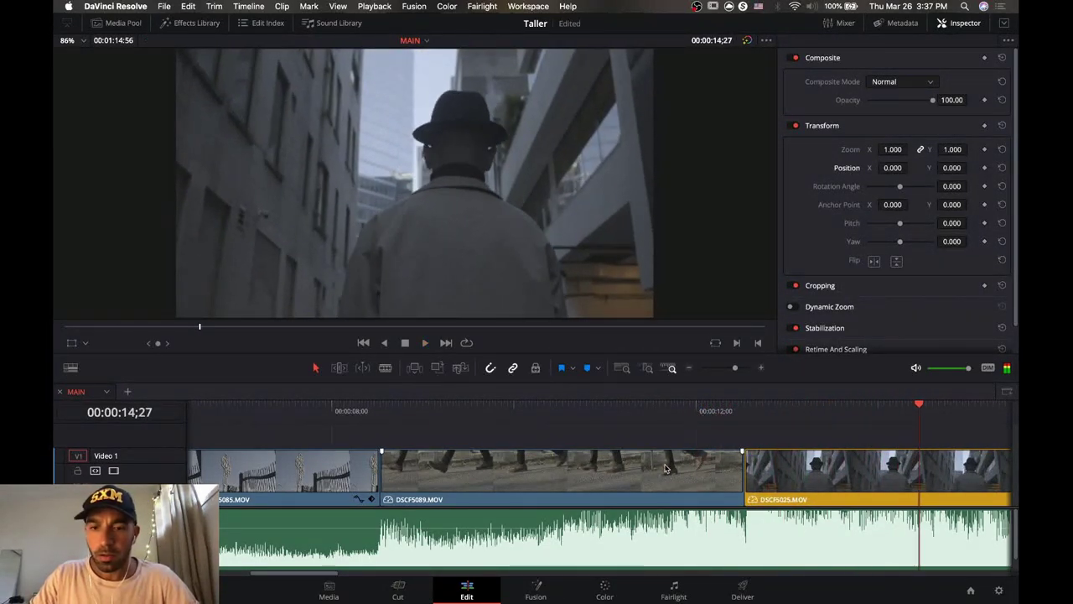
Play the cut from DSCF5025.MOV to DSCF5006.MOV, replaying it from about 00:00:16;22, to check it against the music.
{"action": "left_click", "coordinate": [658, 477]}
{"action": "left_click", "coordinate": [591, 417]}
{"action": "key", "text": "space"}
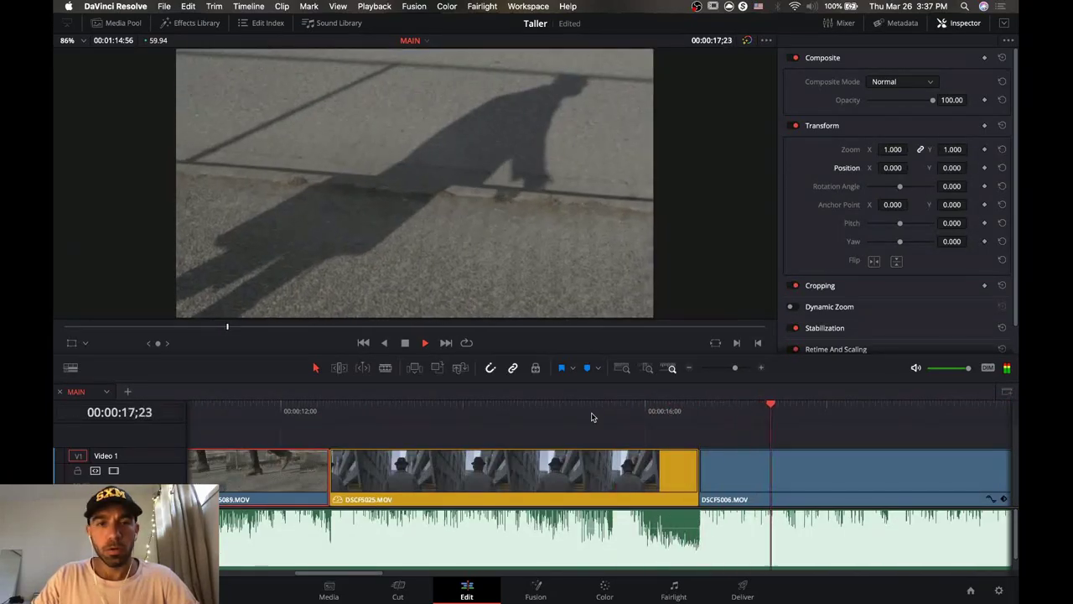
{"action": "key", "text": "space"}
{"action": "left_click", "coordinate": [695, 426]}
{"action": "key", "text": "space"}
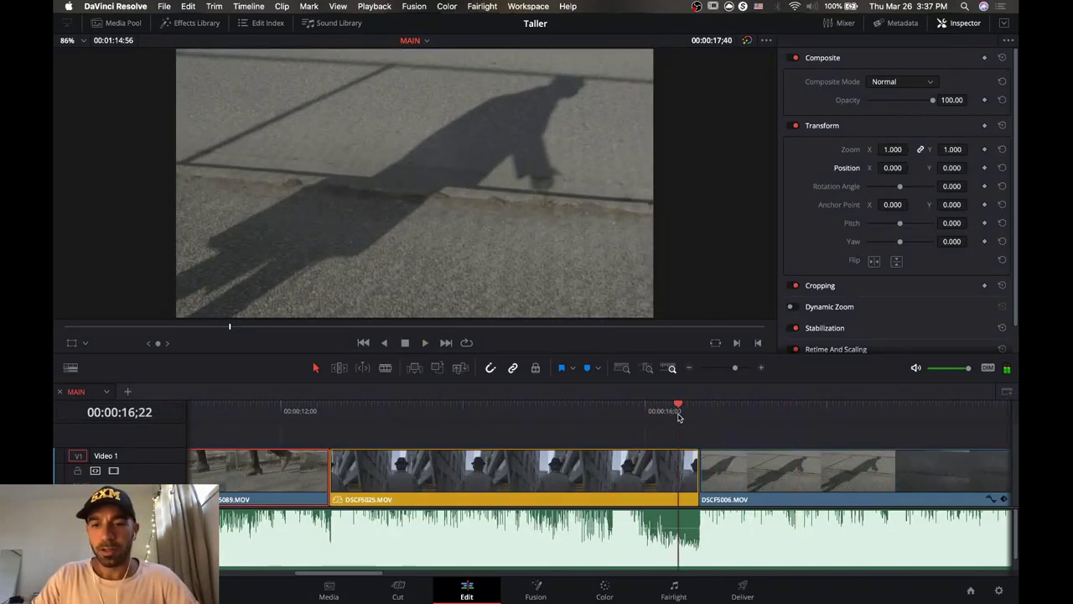
{"action": "key", "text": "space"}
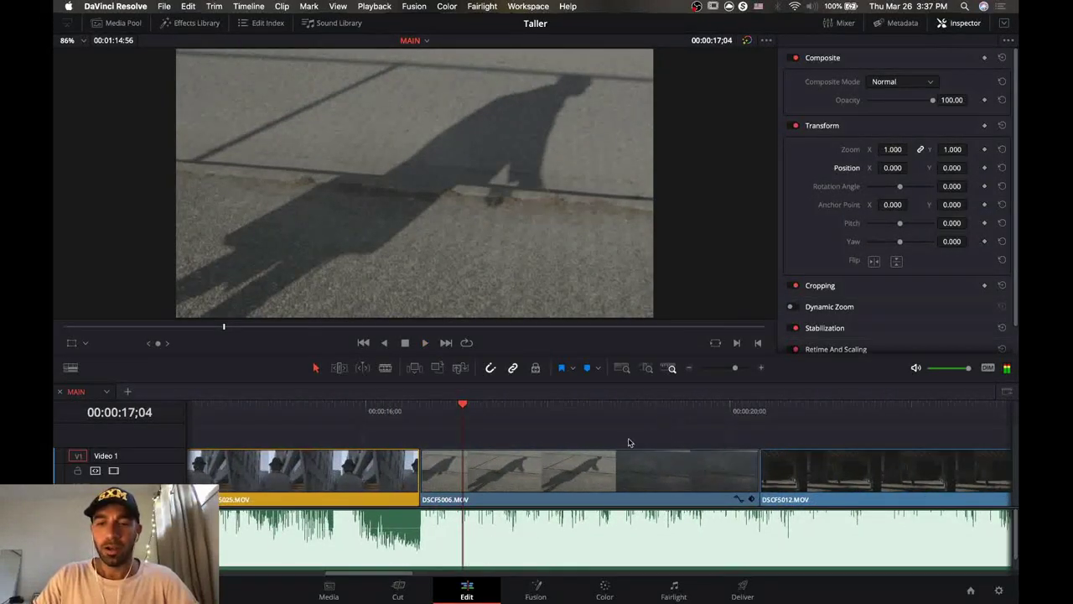
Slow the walking-shadow clip DSCF5006.MOV down to a clip speed of 40% and play it.
{"action": "left_click", "coordinate": [561, 470]}
{"action": "right_click", "coordinate": [561, 470]}
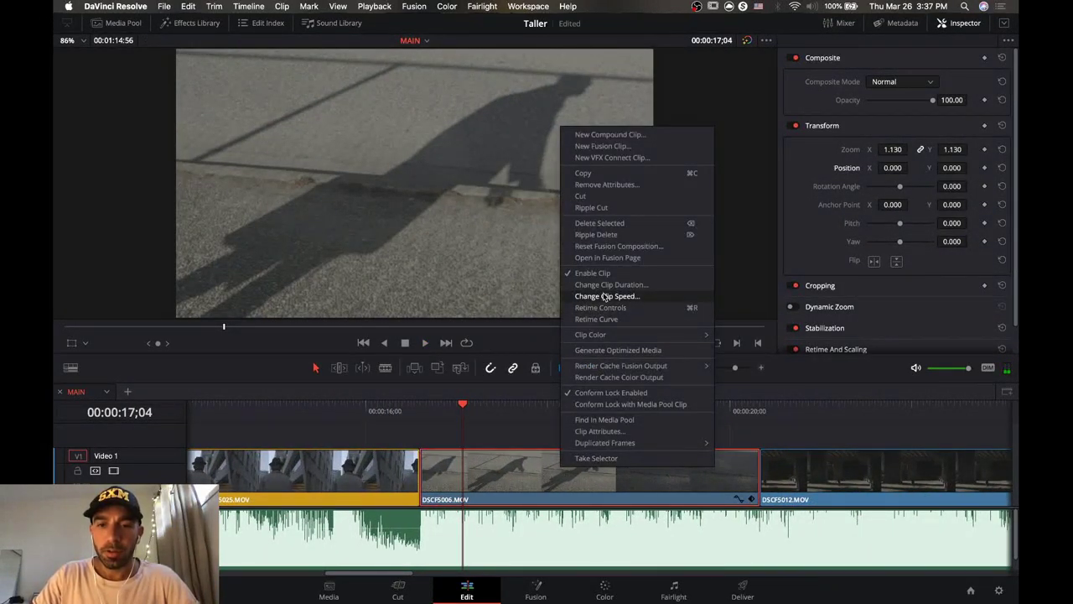
{"action": "left_click", "coordinate": [605, 297]}
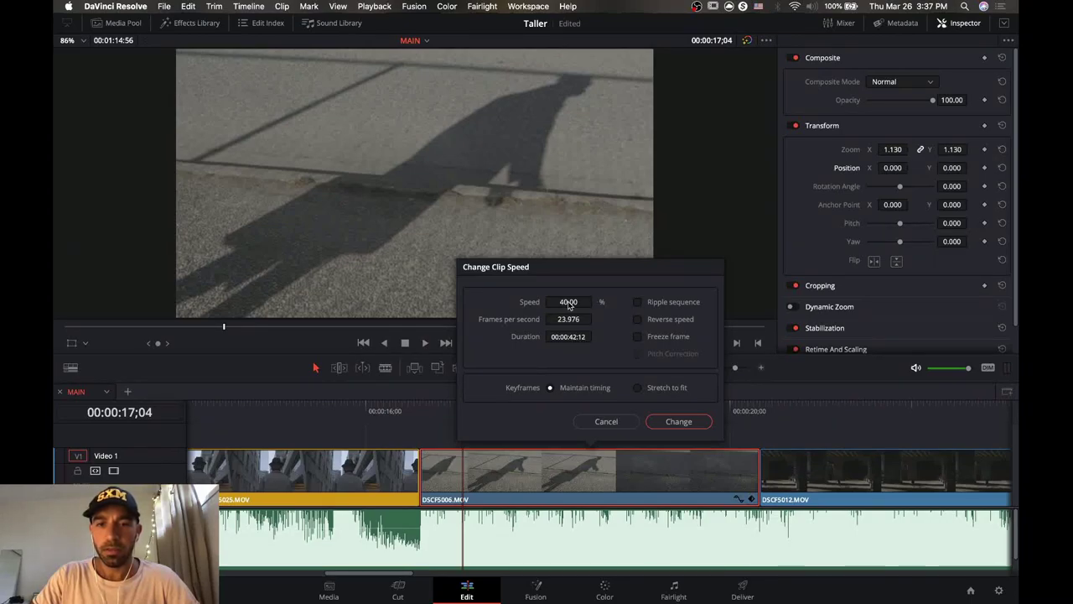
{"action": "left_click", "coordinate": [677, 423]}
{"action": "key", "text": "space"}
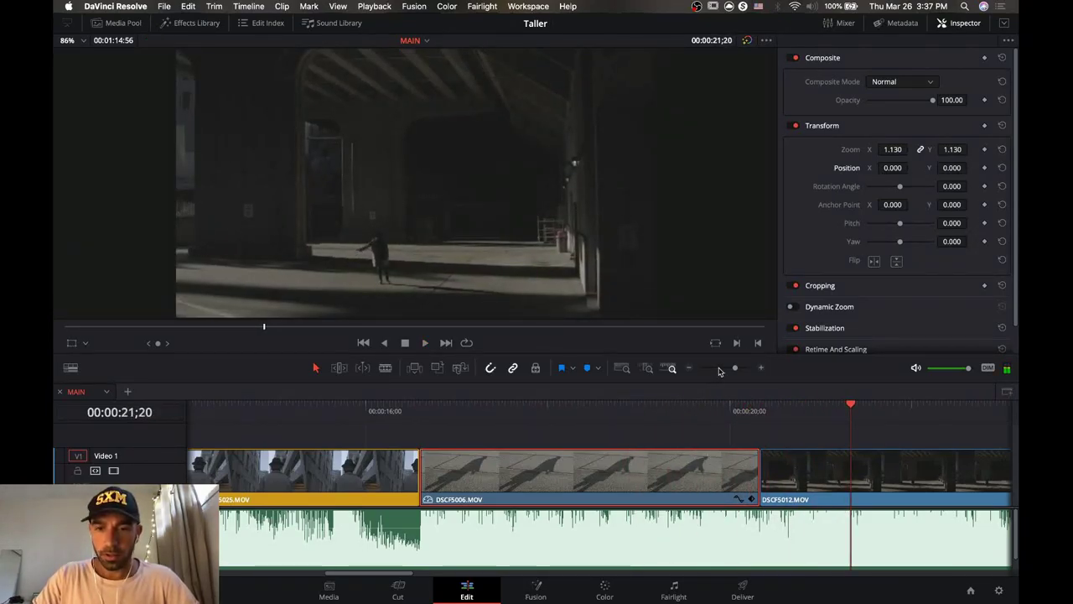
Move DSCF5012.MOV and all clips after it further along the timeline, leaving a gap of about five seconds behind DSCF5006.MOV.
{"action": "left_click_drag", "start_coordinate": [719, 371], "coordinate": [725, 371]}
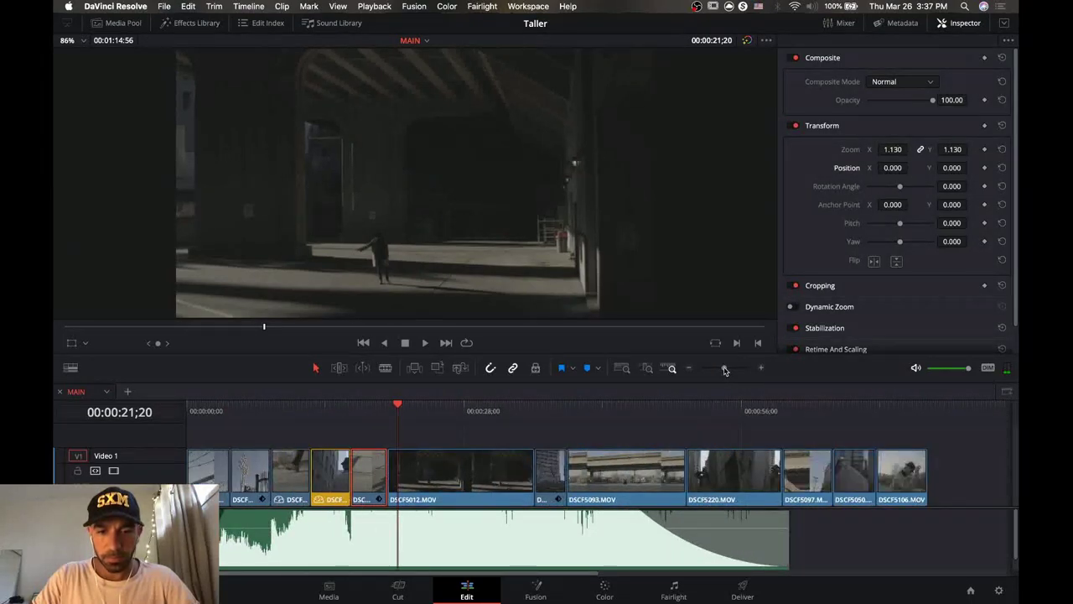
{"action": "left_click_drag", "start_coordinate": [479, 431], "coordinate": [891, 482]}
{"action": "left_click_drag", "start_coordinate": [503, 486], "coordinate": [514, 485]}
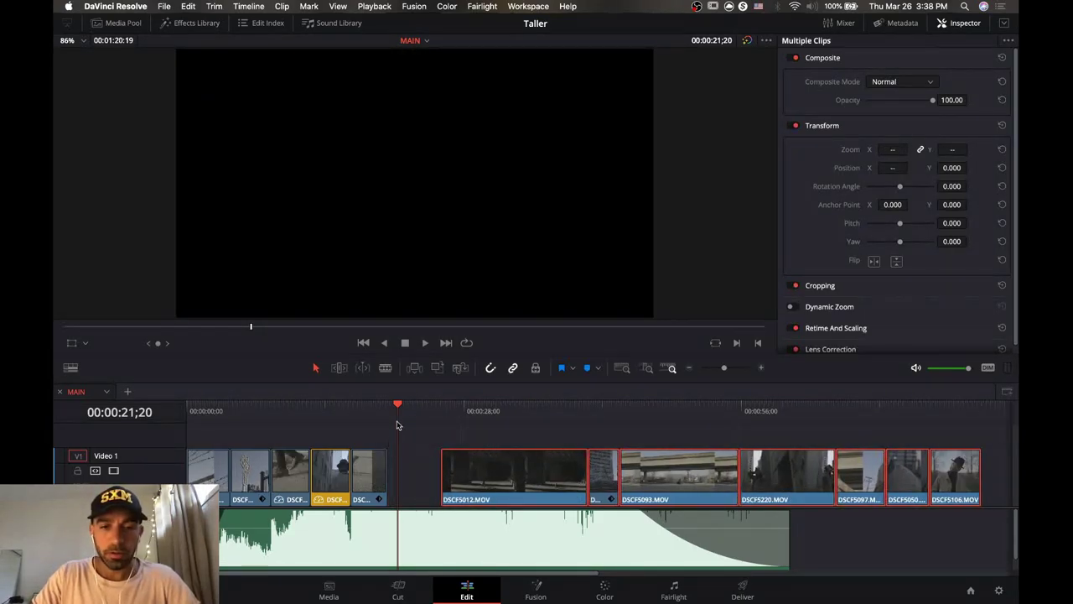
Play the slowed DSCF5006.MOV from about 00:00:17;20 and again from 00:00:19;33 into the gap to find the beat for its end.
{"action": "left_click", "coordinate": [731, 369]}
{"action": "left_click_drag", "start_coordinate": [731, 372], "coordinate": [733, 369]}
{"action": "left_click", "coordinate": [403, 414]}
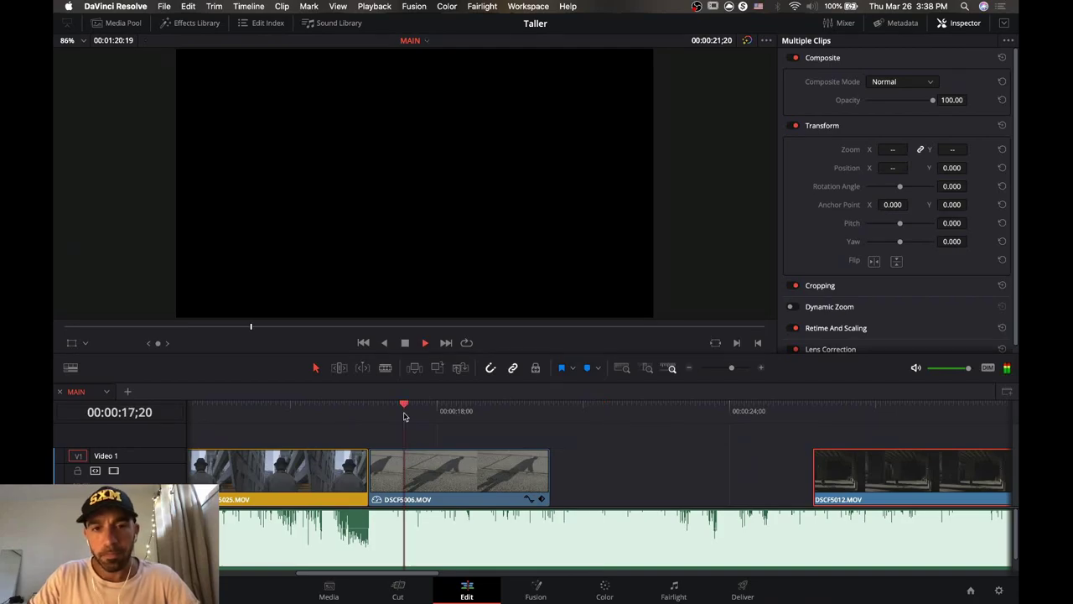
{"action": "key", "text": "space"}
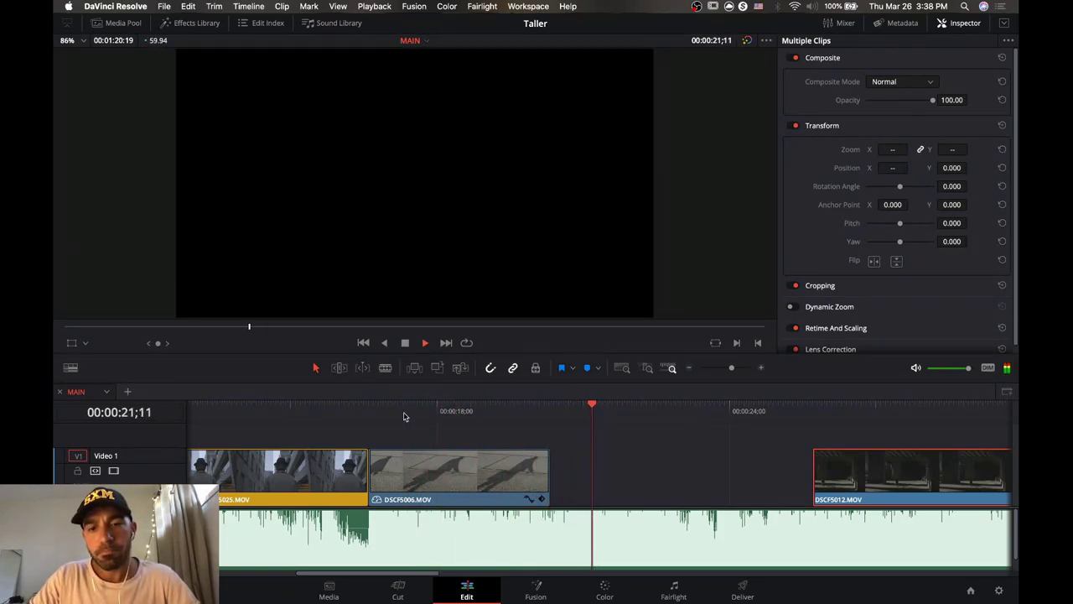
{"action": "left_click", "coordinate": [512, 411]}
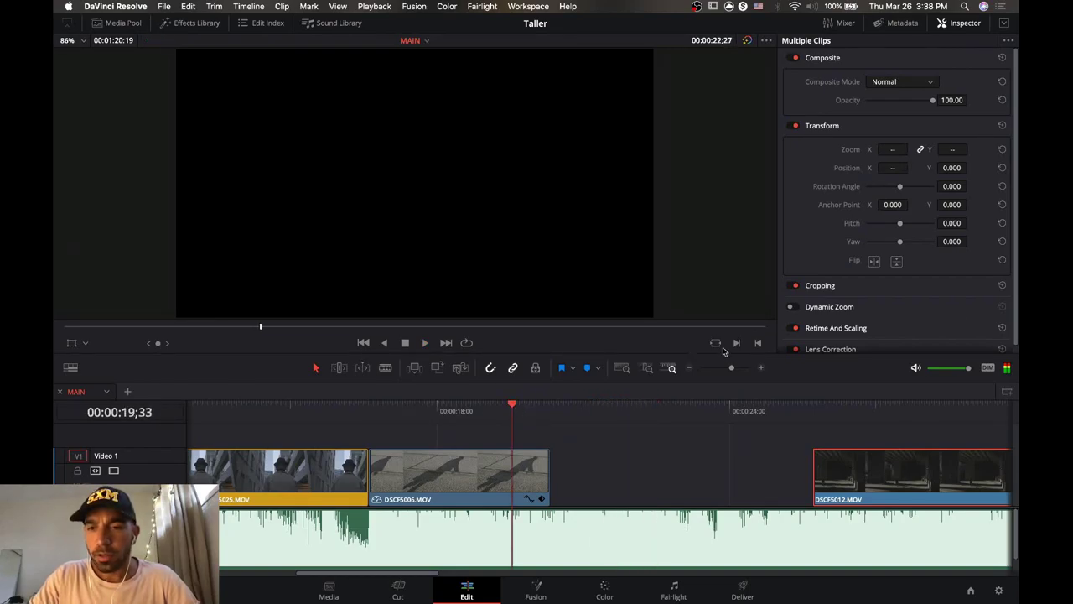
{"action": "left_click_drag", "start_coordinate": [732, 368], "coordinate": [738, 369]}
{"action": "key", "text": "space"}
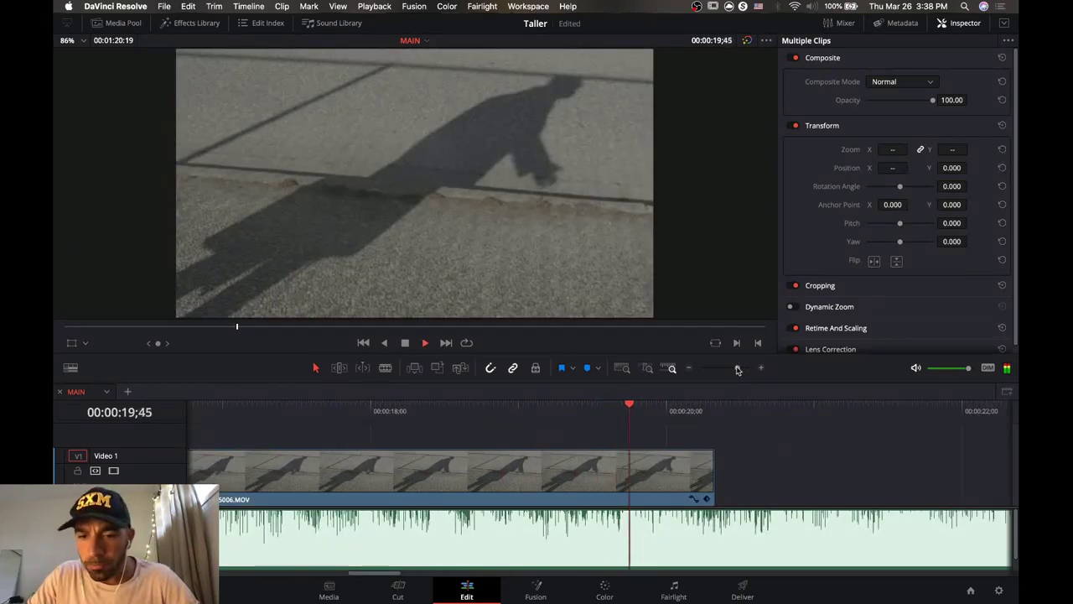
{"action": "key", "text": "space"}
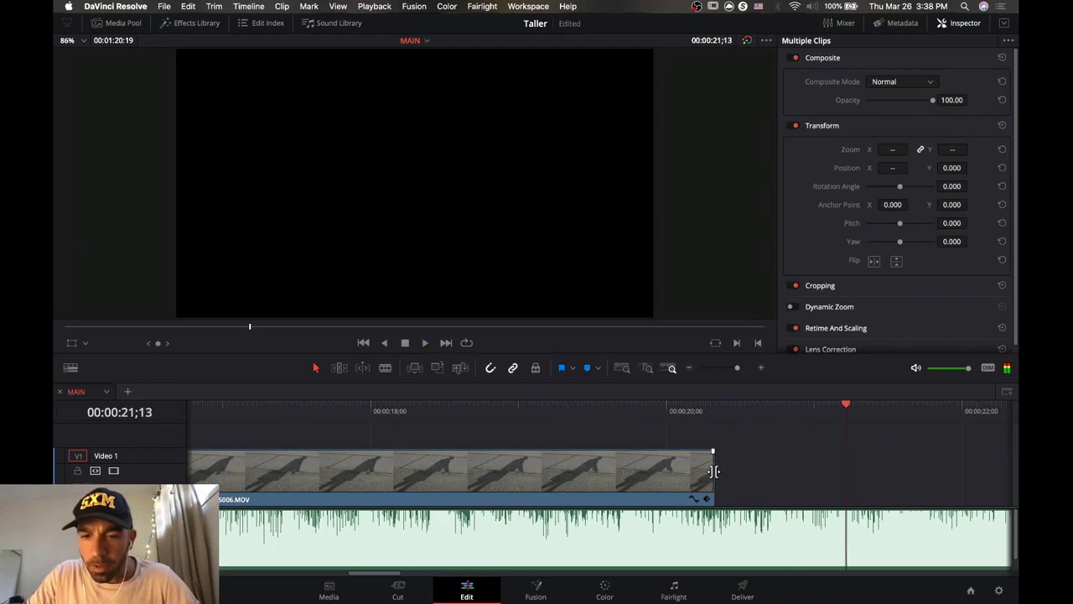
Extend the end of DSCF5006.MOV to about 00:00:20;50, slip its footage to a later part of the take, and play it.
{"action": "left_click_drag", "start_coordinate": [713, 472], "coordinate": [790, 476]}
{"action": "left_click", "coordinate": [339, 367]}
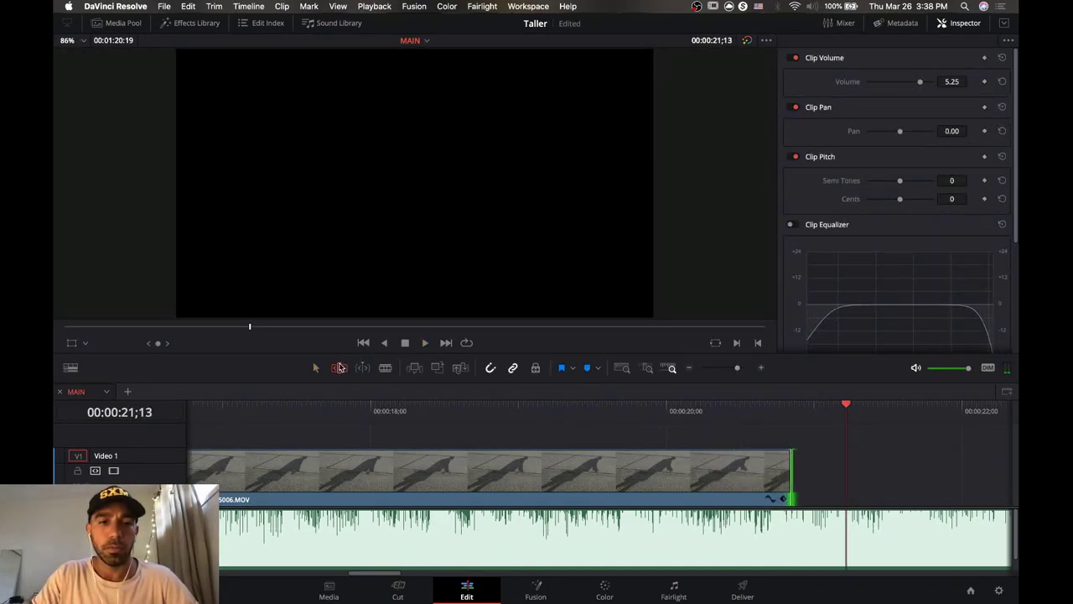
{"action": "left_click_drag", "start_coordinate": [722, 467], "coordinate": [435, 472]}
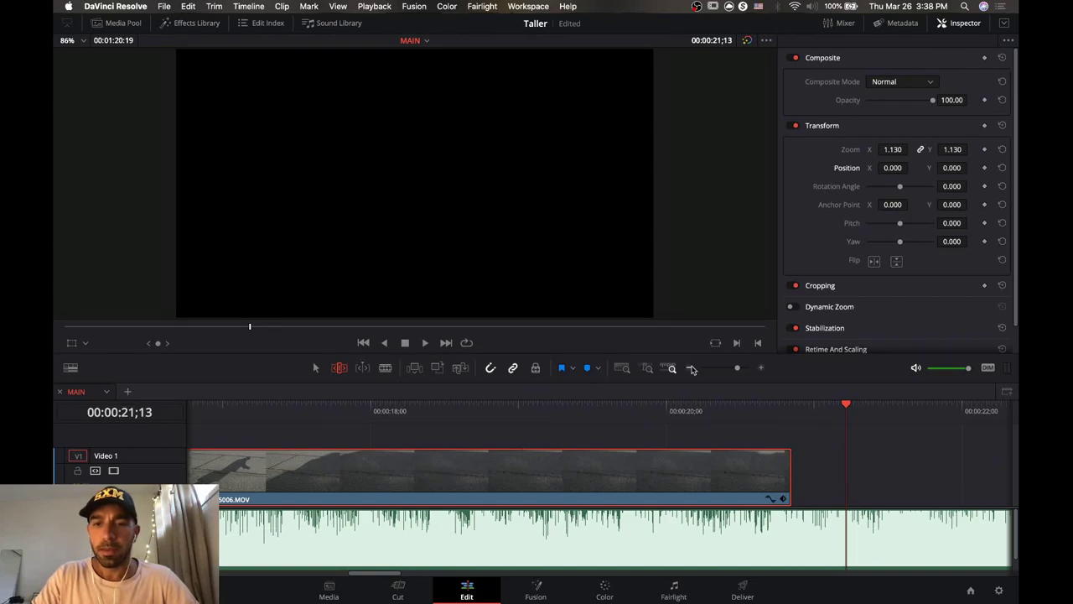
{"action": "left_click", "coordinate": [690, 368]}
{"action": "left_click", "coordinate": [690, 368]}
{"action": "left_click", "coordinate": [495, 411]}
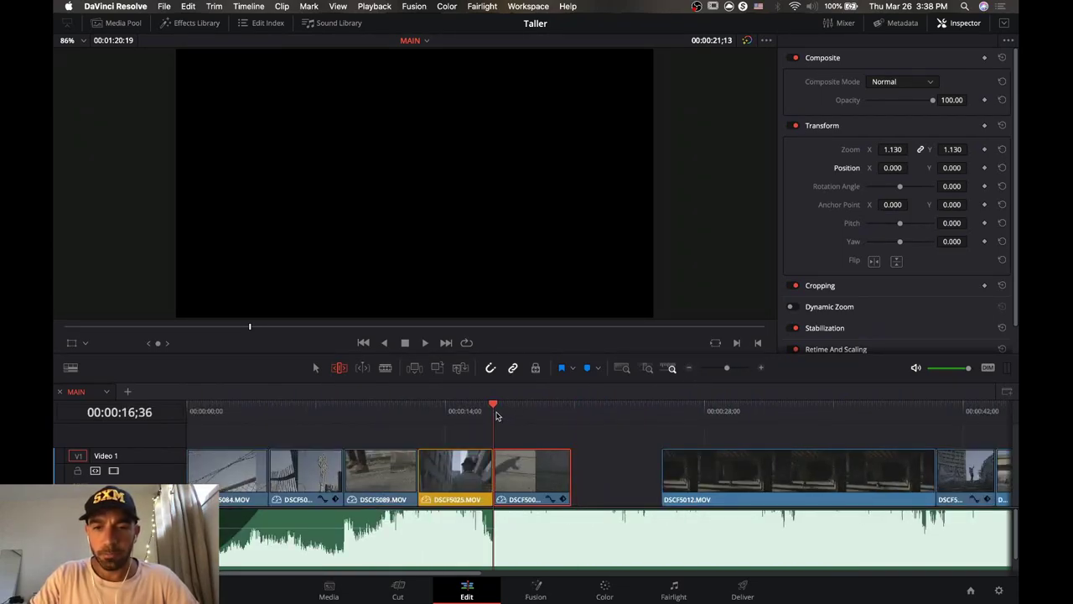
{"action": "key", "text": "space"}
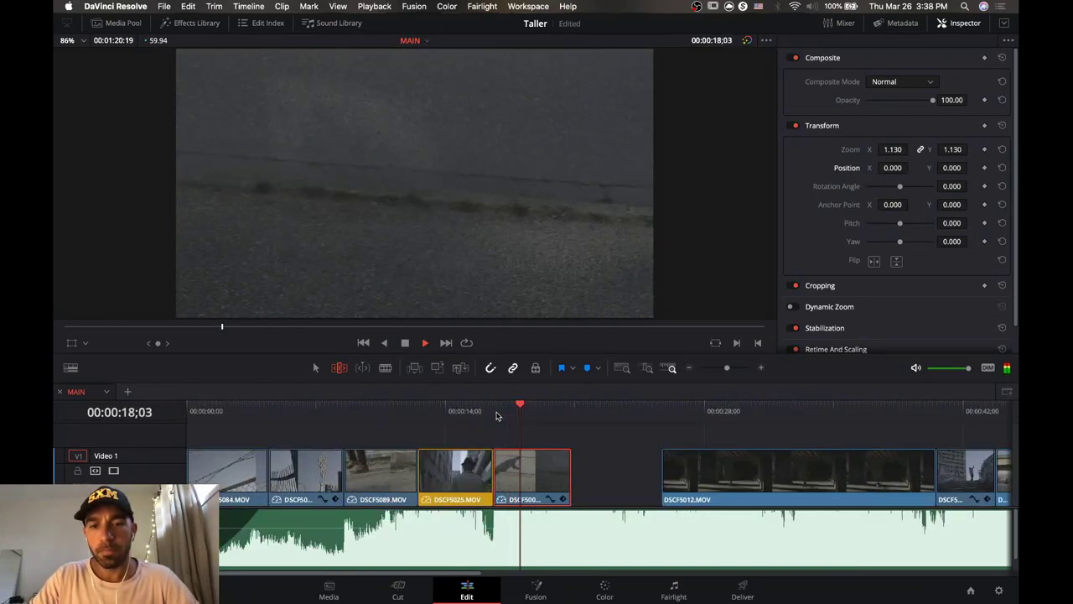
Slip the footage inside DSCF5006.MOV back to an earlier part of the take in two adjustments, playing its ending after each one.
{"action": "left_click_drag", "start_coordinate": [525, 465], "coordinate": [545, 464]}
{"action": "mouse_move", "coordinate": [550, 409]}
{"action": "left_mouse_down"}
{"action": "mouse_move", "coordinate": [561, 410]}
{"action": "mouse_move", "coordinate": [545, 409]}
{"action": "left_mouse_up"}
{"action": "key", "text": "space"}
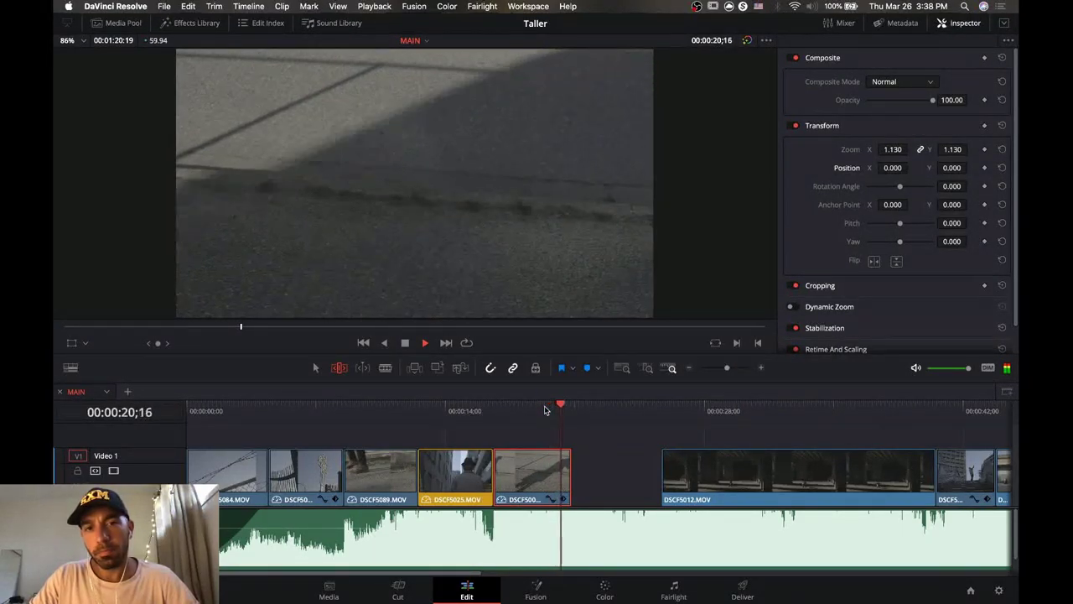
{"action": "key", "text": "space"}
{"action": "left_click_drag", "start_coordinate": [537, 475], "coordinate": [541, 476]}
{"action": "left_click", "coordinate": [549, 411]}
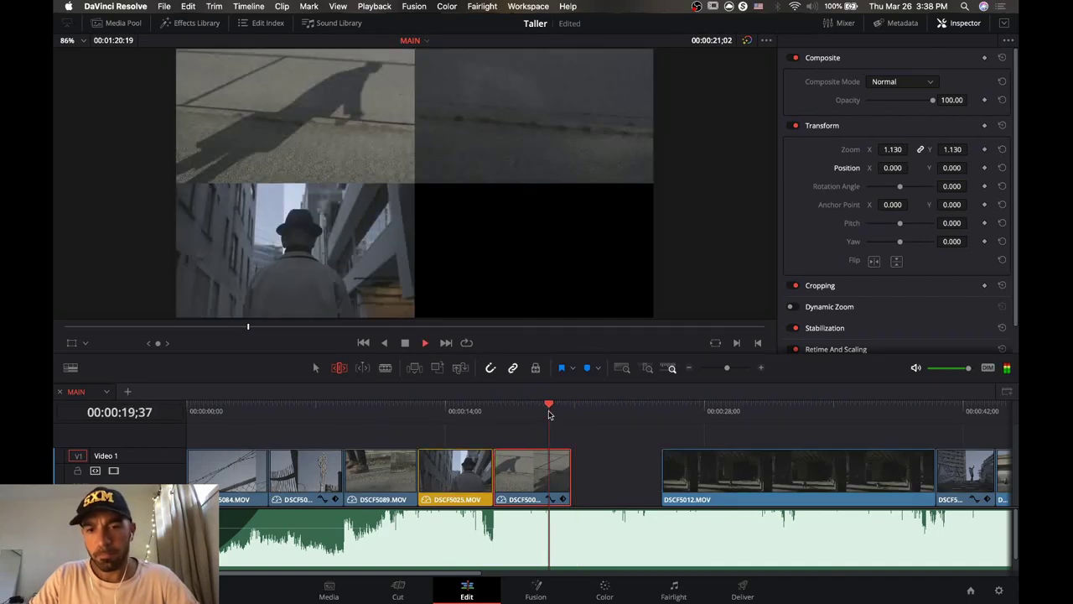
{"action": "key", "text": "space"}
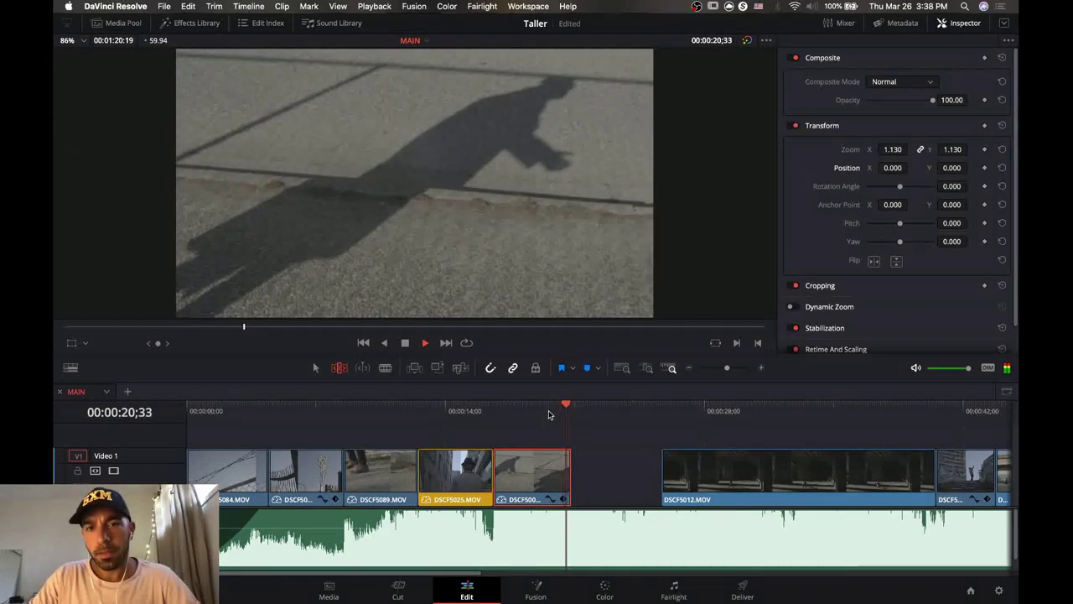
{"action": "key", "text": "space"}
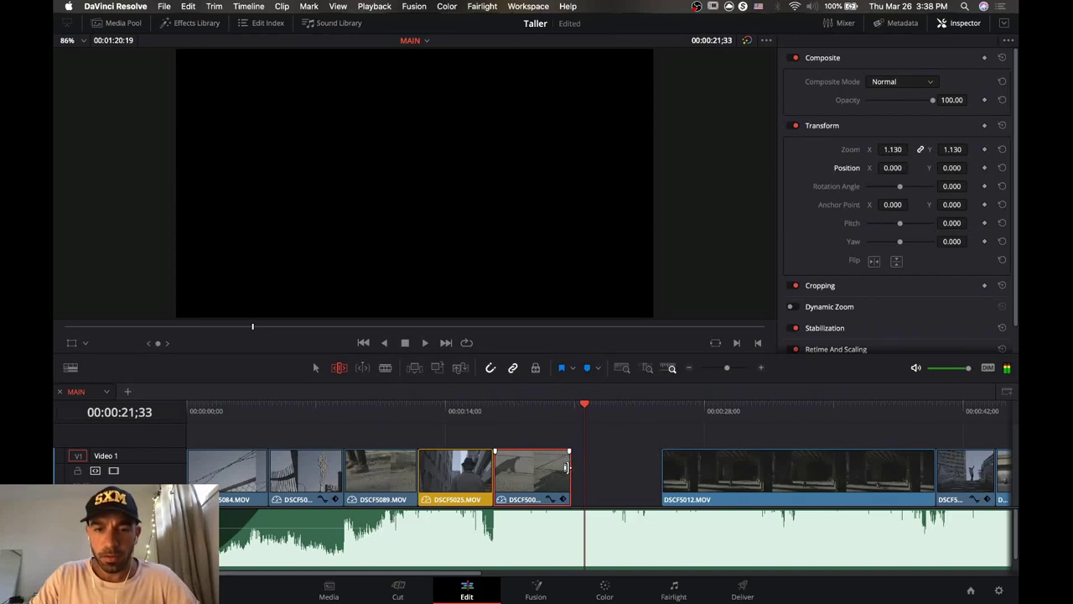
Extend the end of DSCF5006.MOV into the gap to 00:00:21;33 without shifting the following clips, and play its ending.
{"action": "left_click_drag", "start_coordinate": [562, 466], "coordinate": [574, 471]}
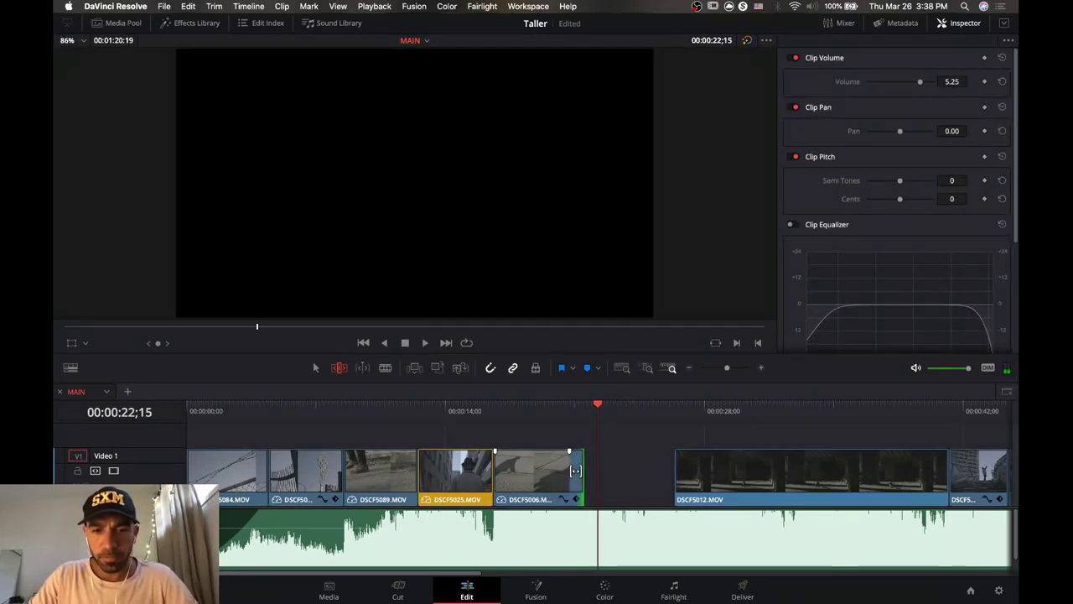
{"action": "key", "text": "super+z"}
{"action": "left_click", "coordinate": [316, 368]}
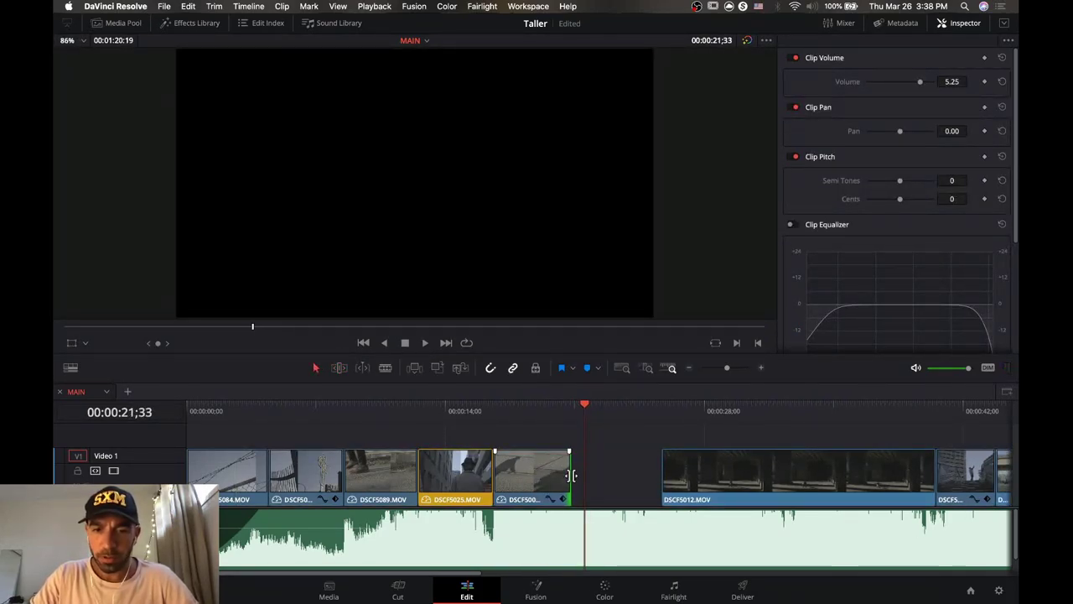
{"action": "left_click_drag", "start_coordinate": [568, 474], "coordinate": [584, 475]}
{"action": "left_click", "coordinate": [552, 411]}
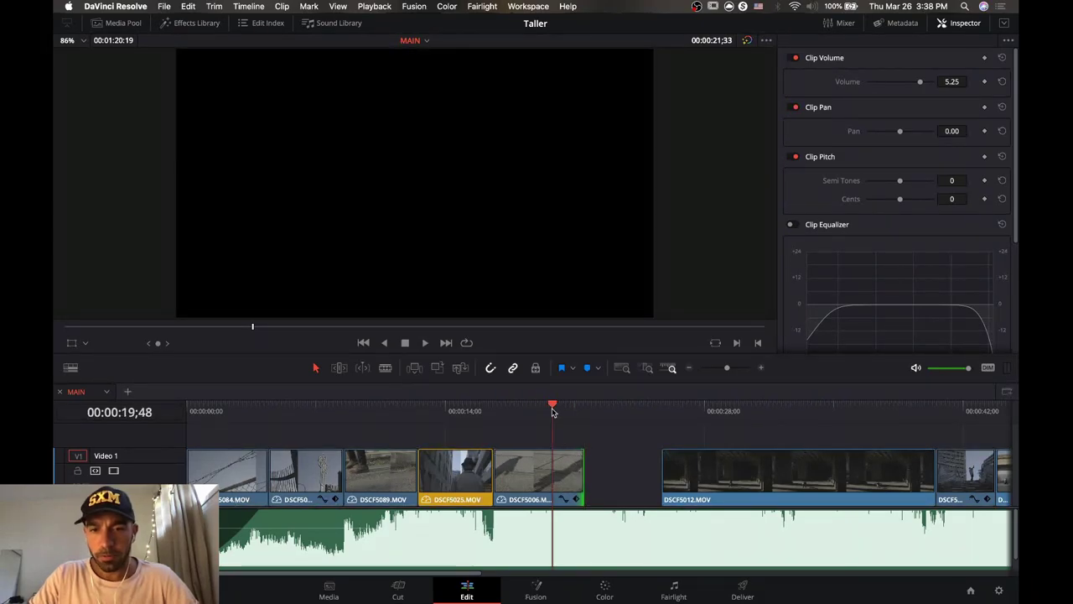
{"action": "key", "text": "space"}
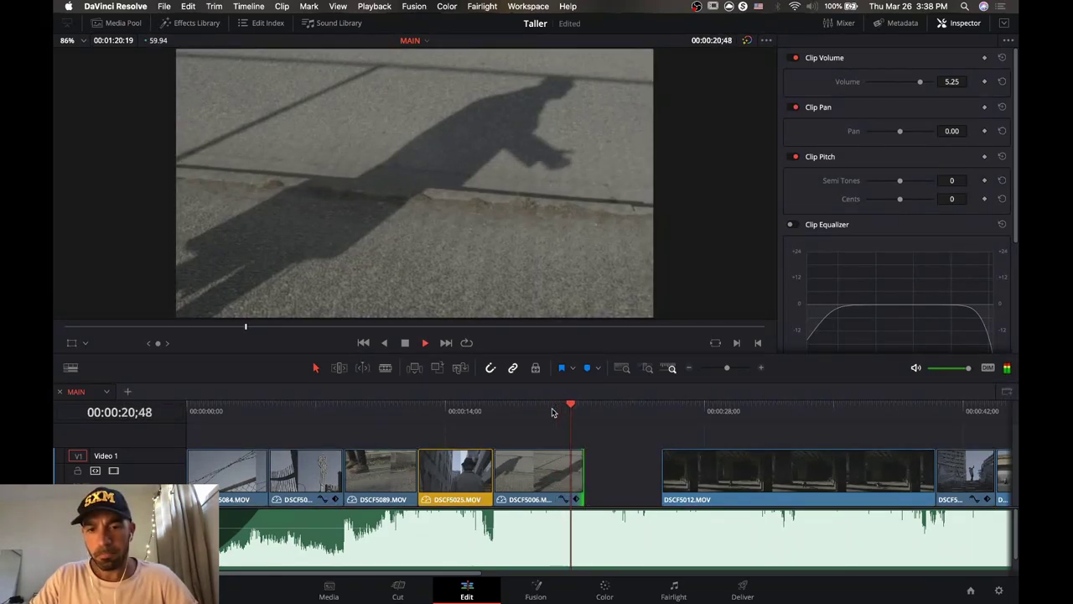
{"action": "key", "text": "space"}
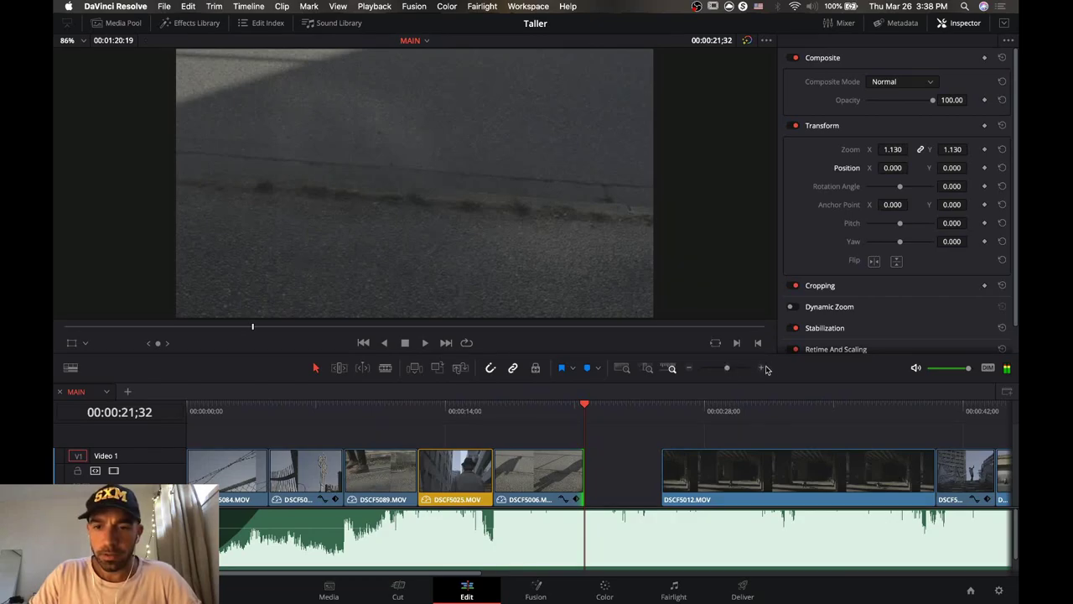
Slip the footage inside DSCF5006.MOV slightly later in the take and play its ending from about 00:00:20;28.
{"action": "left_click", "coordinate": [761, 367]}
{"action": "left_click", "coordinate": [761, 367]}
{"action": "left_click", "coordinate": [503, 406]}
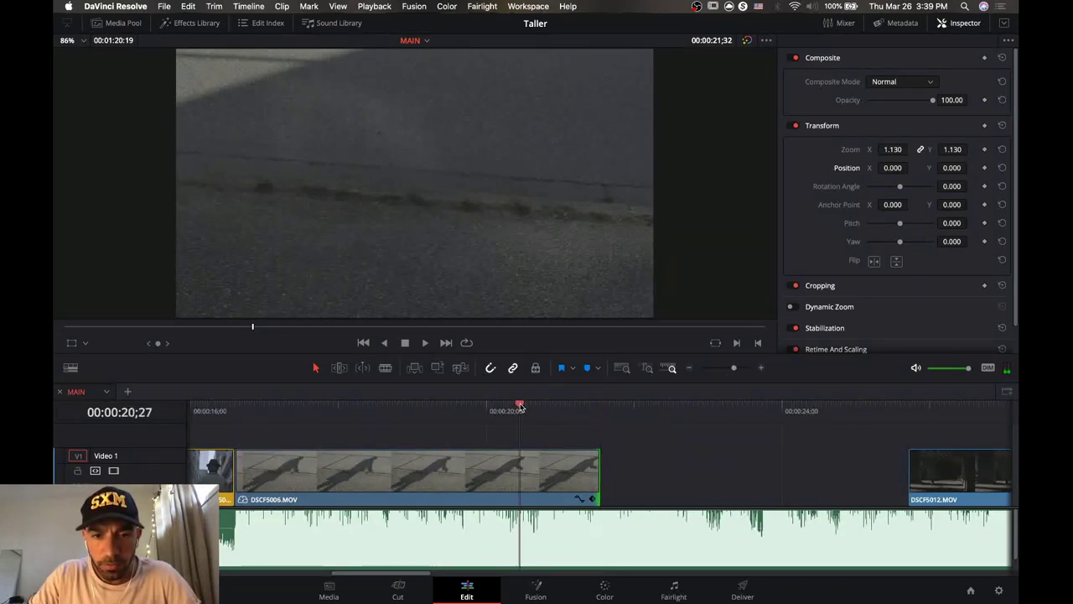
{"action": "key", "text": "space"}
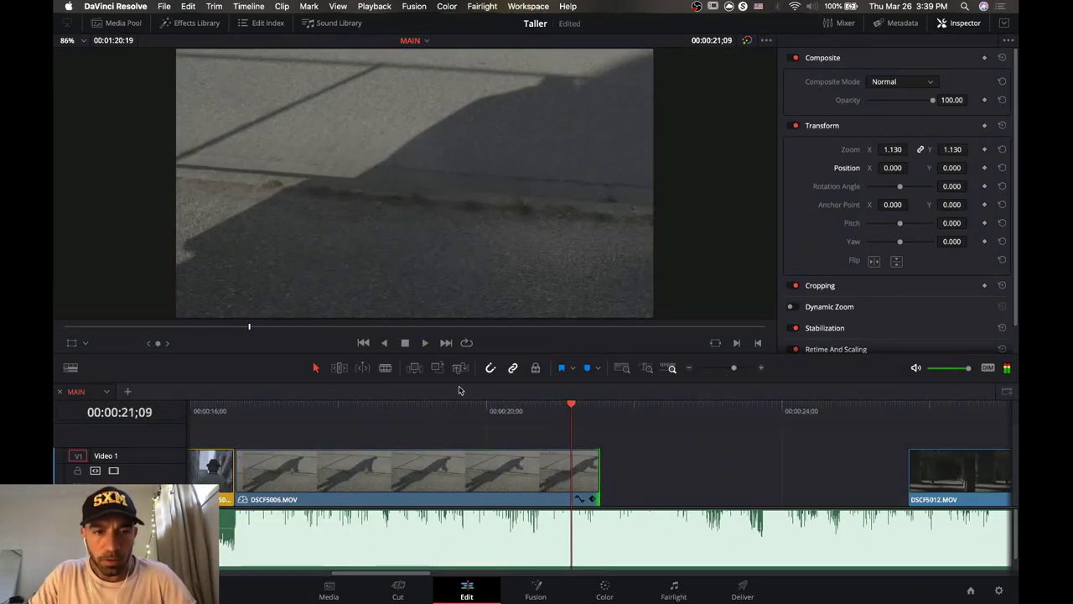
{"action": "left_click_drag", "start_coordinate": [539, 474], "coordinate": [533, 473]}
{"action": "left_click", "coordinate": [521, 411]}
{"action": "key", "text": "space"}
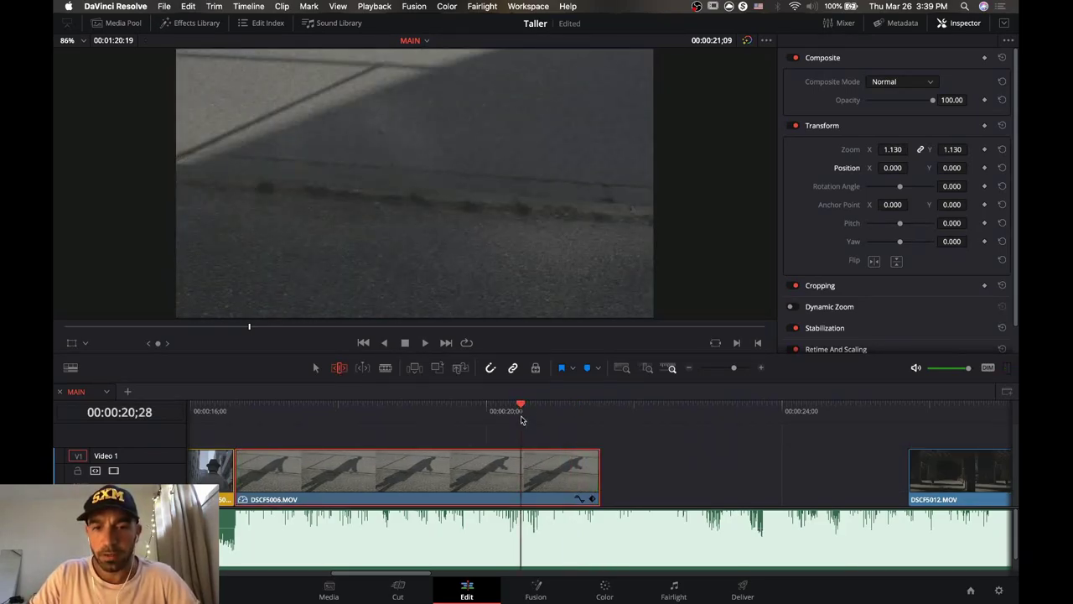
{"action": "key", "text": "space"}
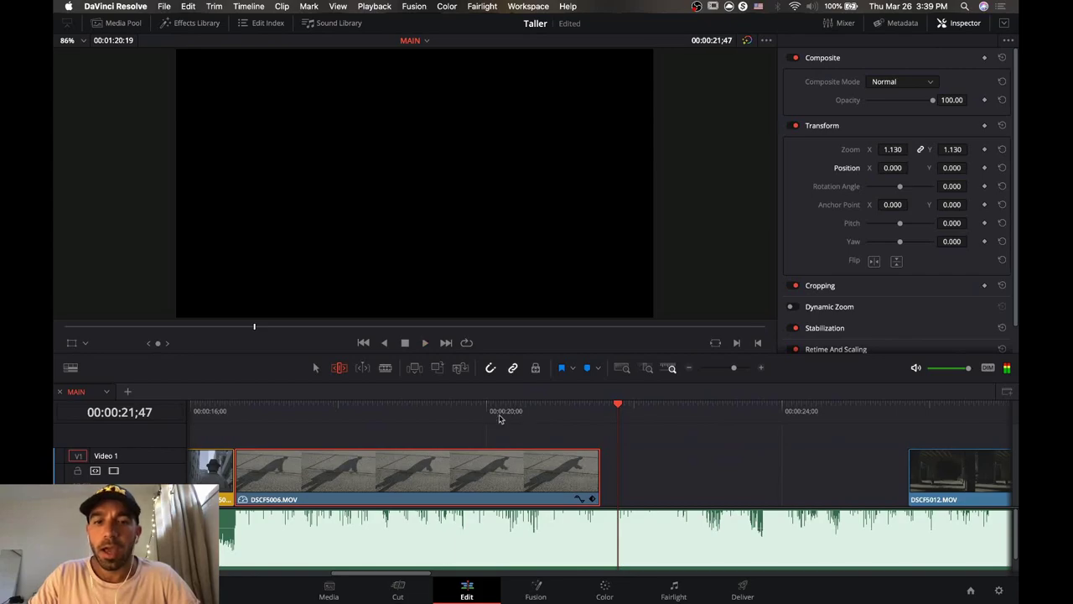
Play the whole of DSCF5006.MOV from its first frame into the gap to check the shadow's exit against the beat.
{"action": "left_click_drag", "start_coordinate": [444, 413], "coordinate": [239, 417]}
{"action": "key", "text": "space"}
{"action": "key", "text": "space"}
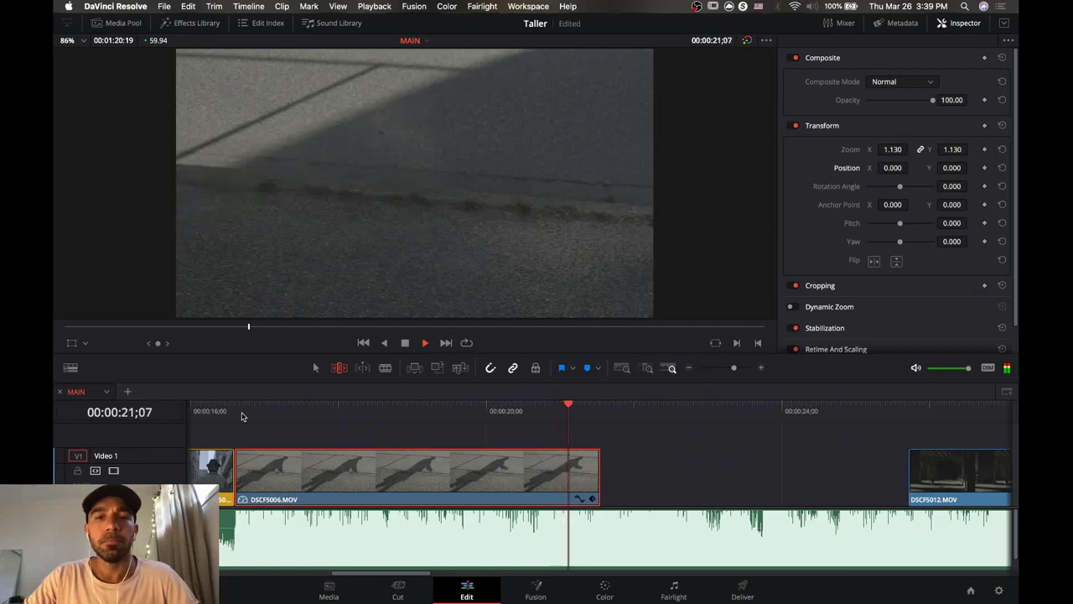
{"action": "key", "text": "space"}
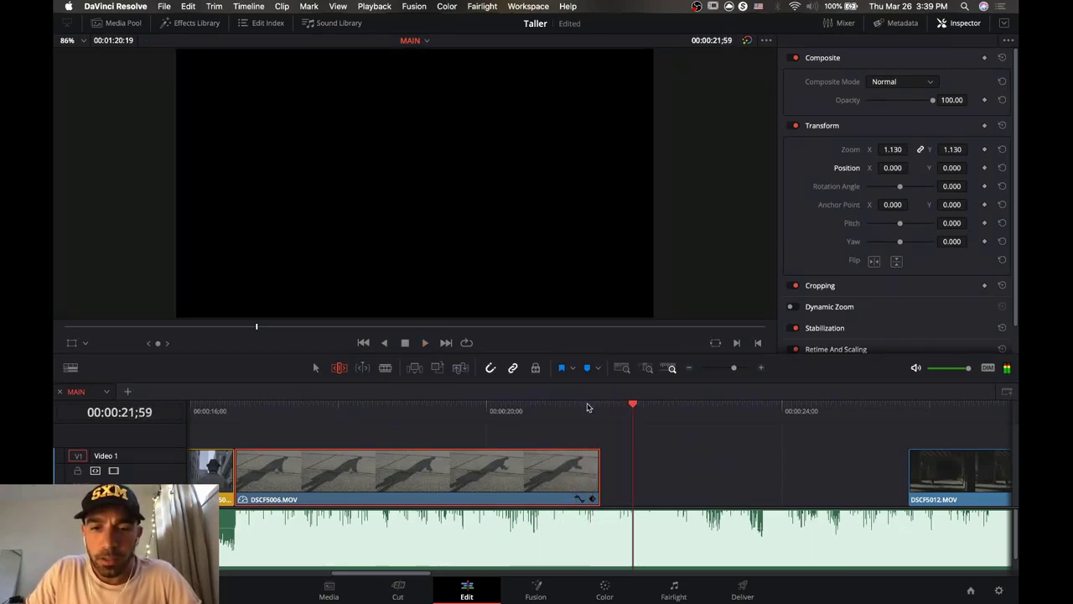
Extend the end of DSCF5006.MOV by a few frames to 00:00:21;36 and play its ending into the gap.
{"action": "left_click", "coordinate": [589, 408]}
{"action": "key", "text": "Right"}
{"action": "key", "text": "Left"}
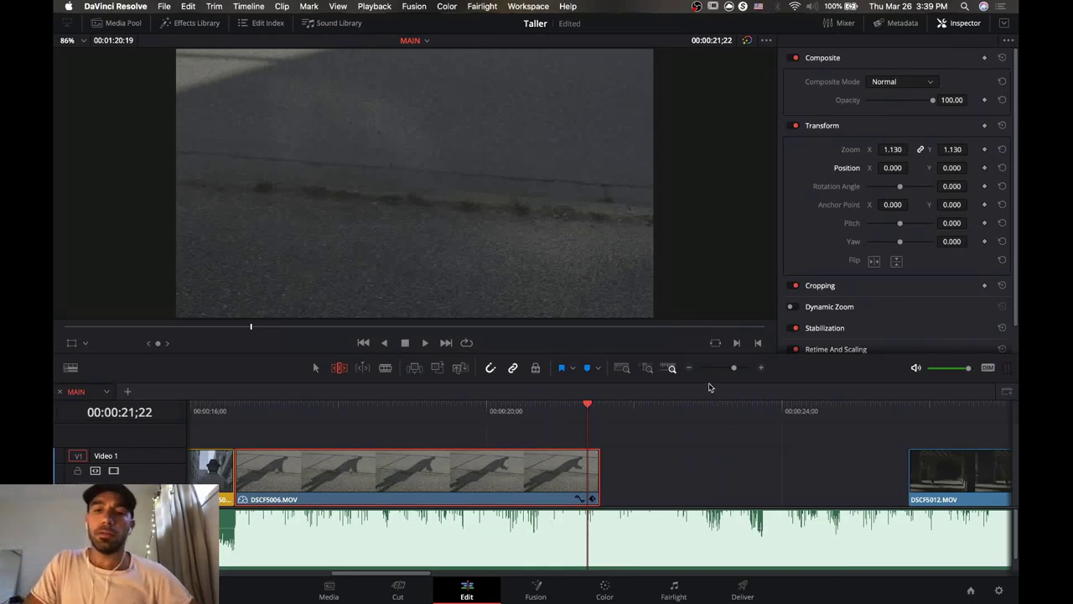
{"action": "left_click", "coordinate": [759, 367]}
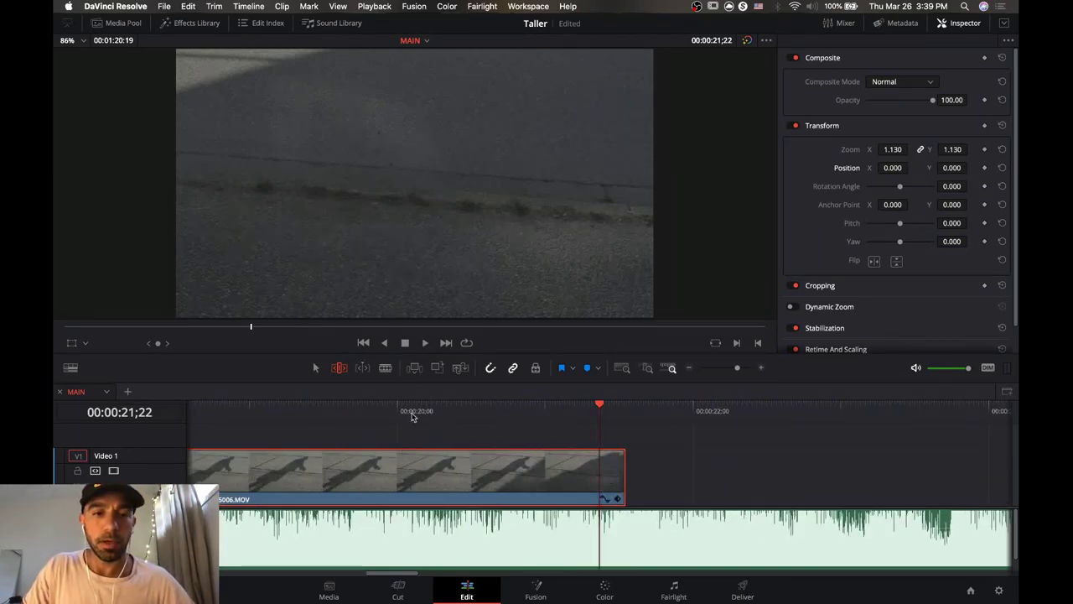
{"action": "left_click", "coordinate": [315, 368]}
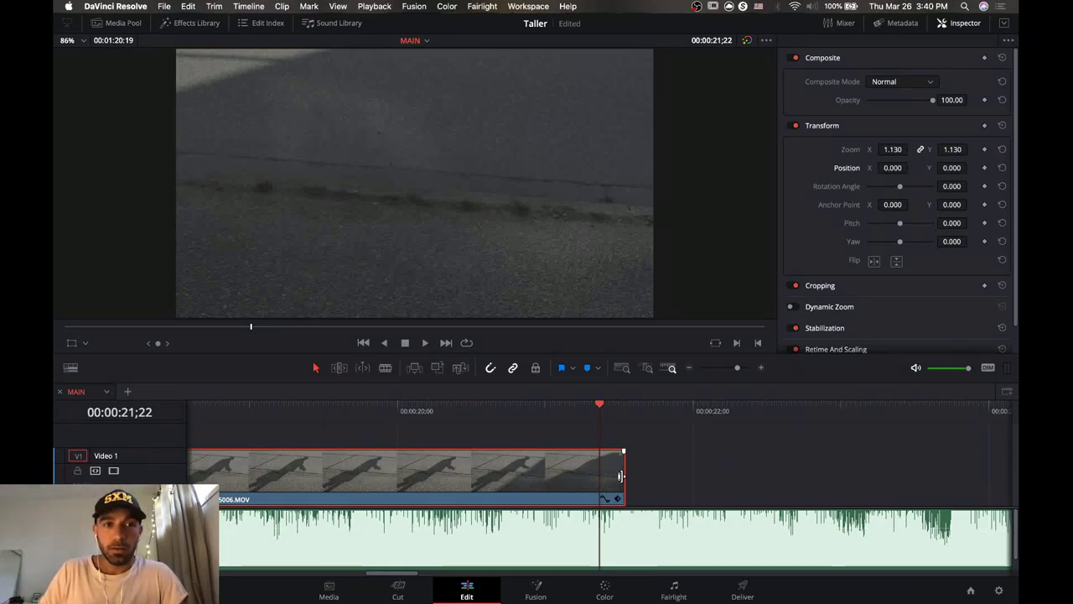
{"action": "left_click_drag", "start_coordinate": [621, 476], "coordinate": [629, 477]}
{"action": "left_click_drag", "start_coordinate": [602, 405], "coordinate": [442, 410]}
{"action": "key", "text": "space"}
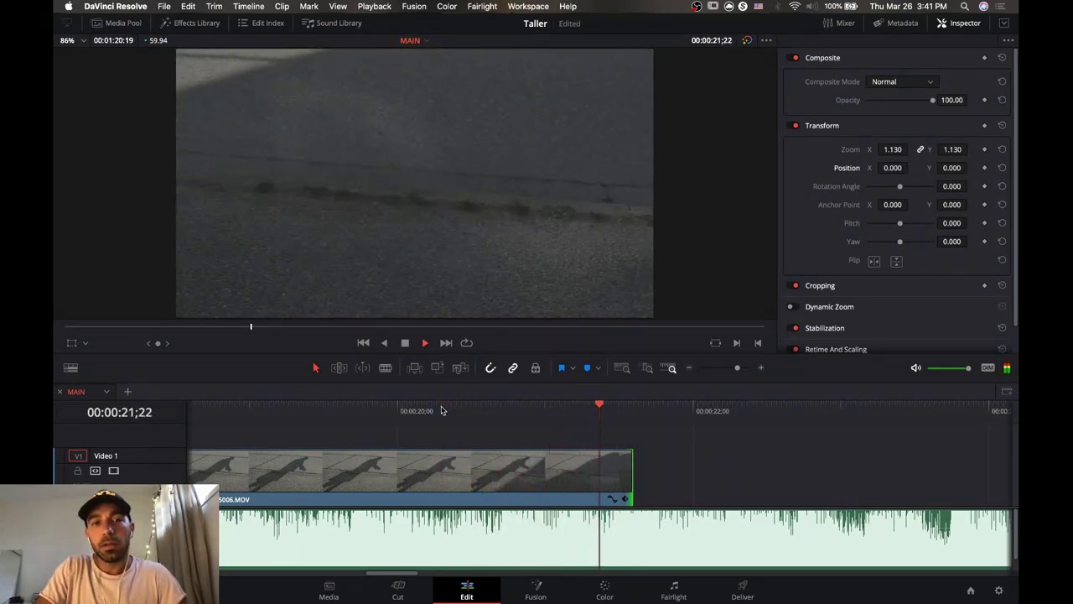
{"action": "key", "text": "space"}
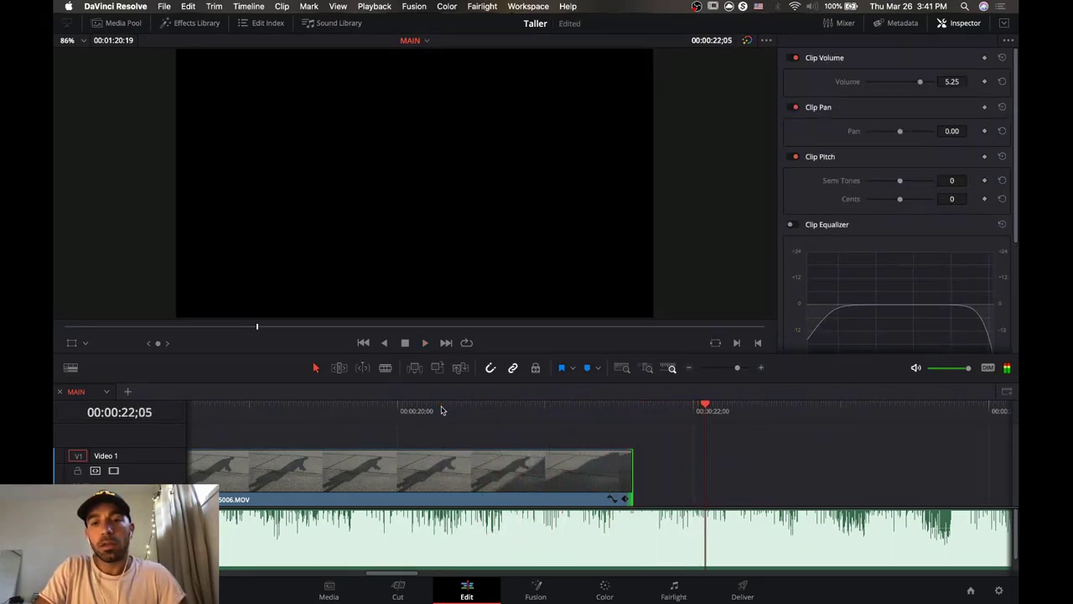
Close the gap between DSCF5006.MOV and DSCF5012.MOV by shifting the following clips earlier, and play across the new cut.
{"action": "left_click", "coordinate": [689, 368]}
{"action": "left_click", "coordinate": [689, 368]}
{"action": "left_click", "coordinate": [690, 368]}
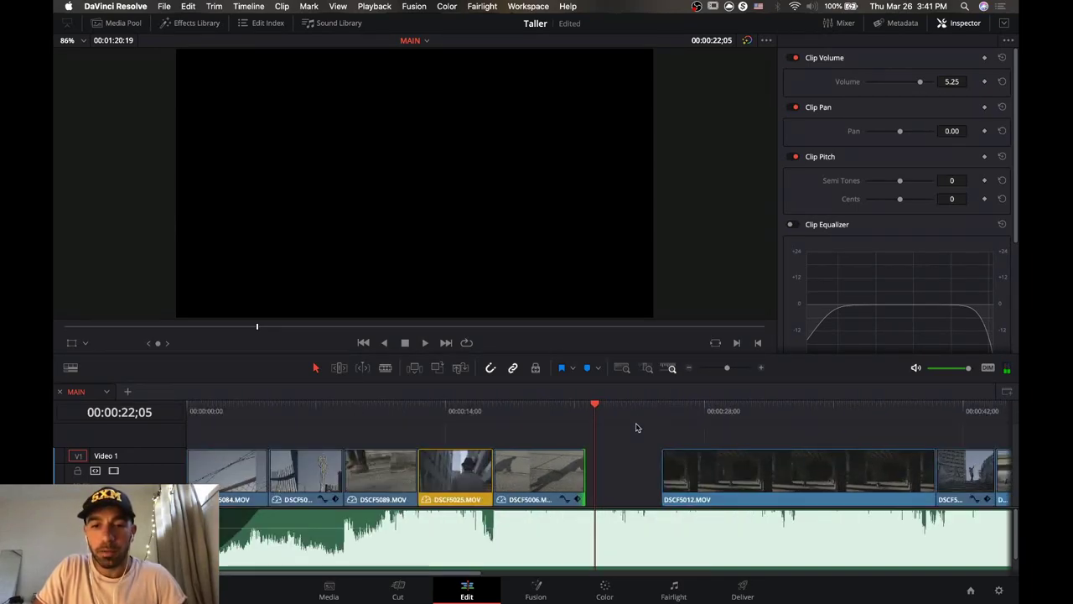
{"action": "left_click", "coordinate": [615, 473]}
{"action": "key", "text": "BackSpace"}
{"action": "left_click", "coordinate": [589, 414]}
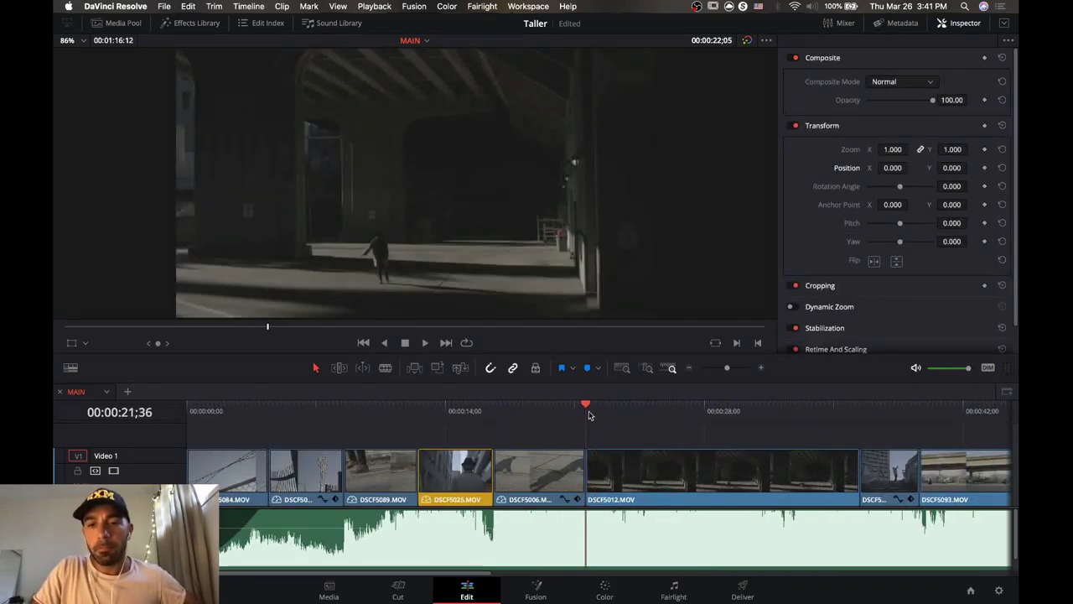
{"action": "left_click", "coordinate": [558, 414]}
{"action": "key", "text": "space"}
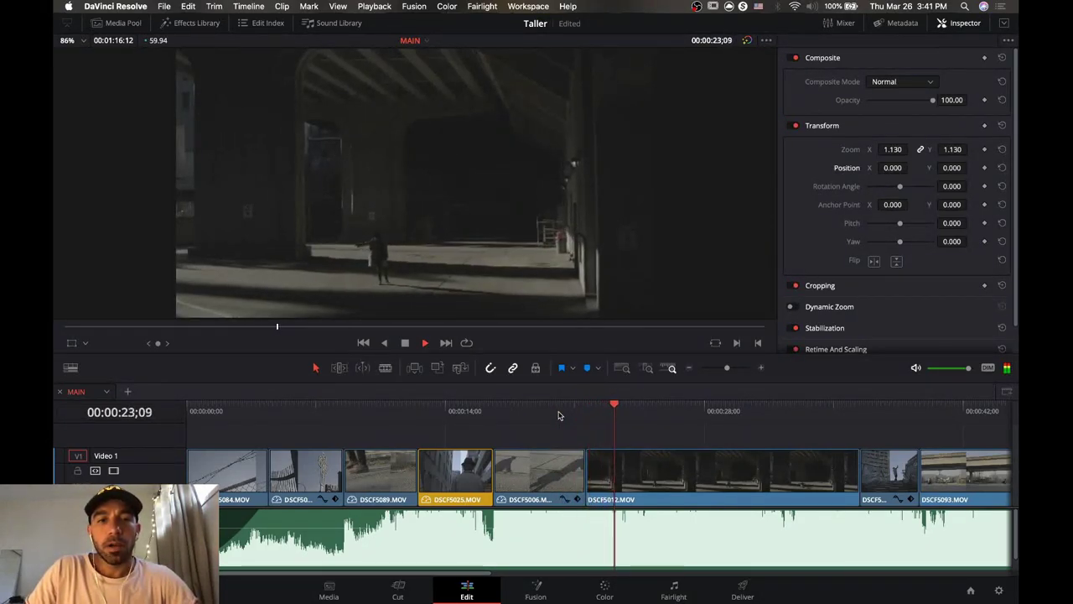
{"action": "key", "text": "space"}
Change the playback speed of DSCF5012.MOV to 55% without rippling the sequence.
{"action": "left_click", "coordinate": [703, 464]}
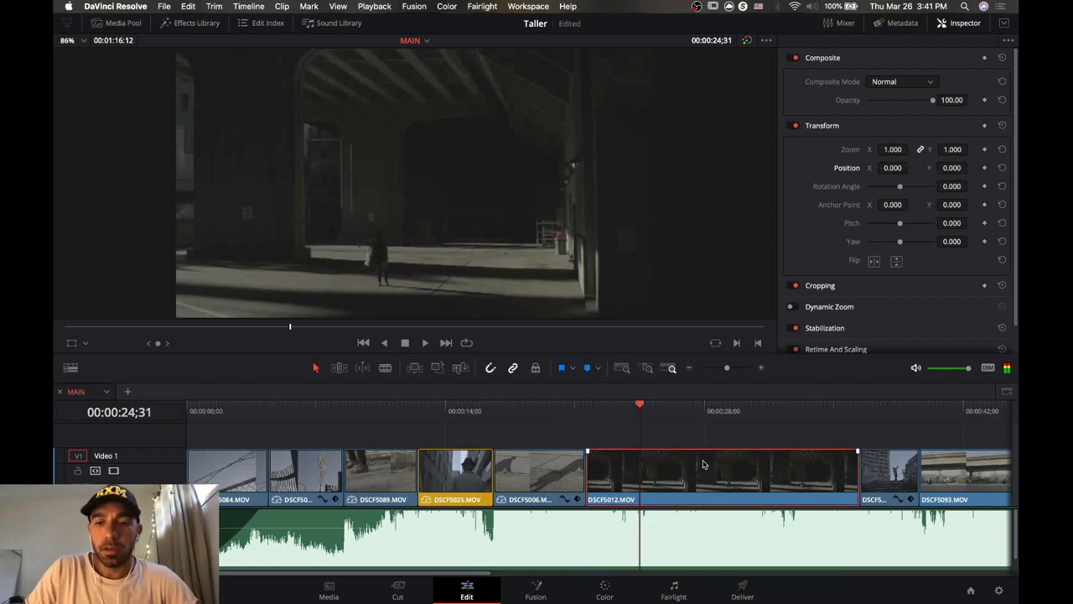
{"action": "right_click", "coordinate": [703, 465]}
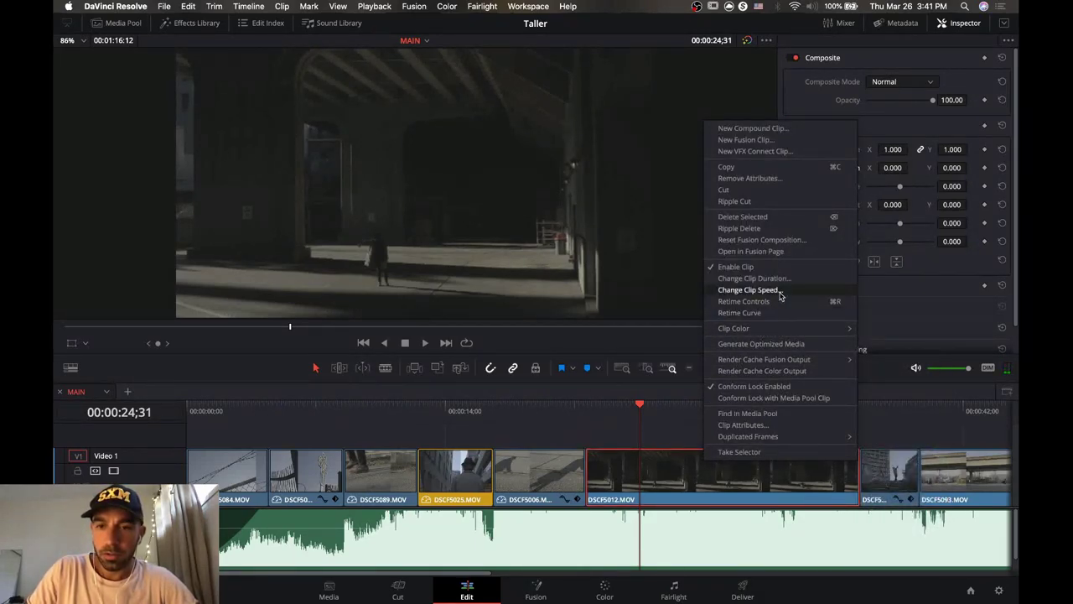
{"action": "left_click", "coordinate": [715, 290]}
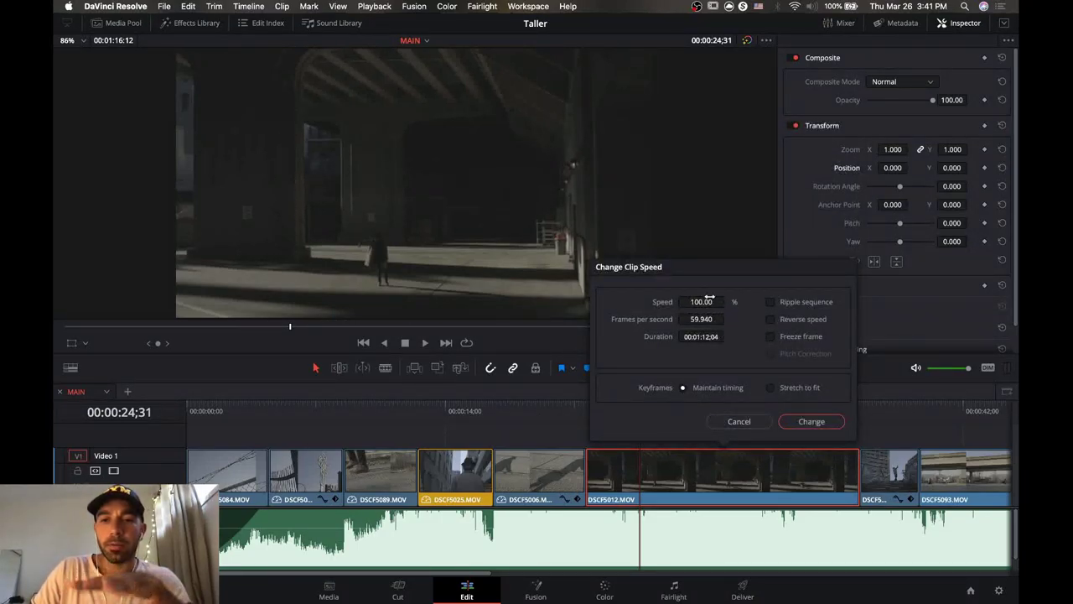
{"action": "type", "text": "59"}
{"action": "key", "text": "Tab"}
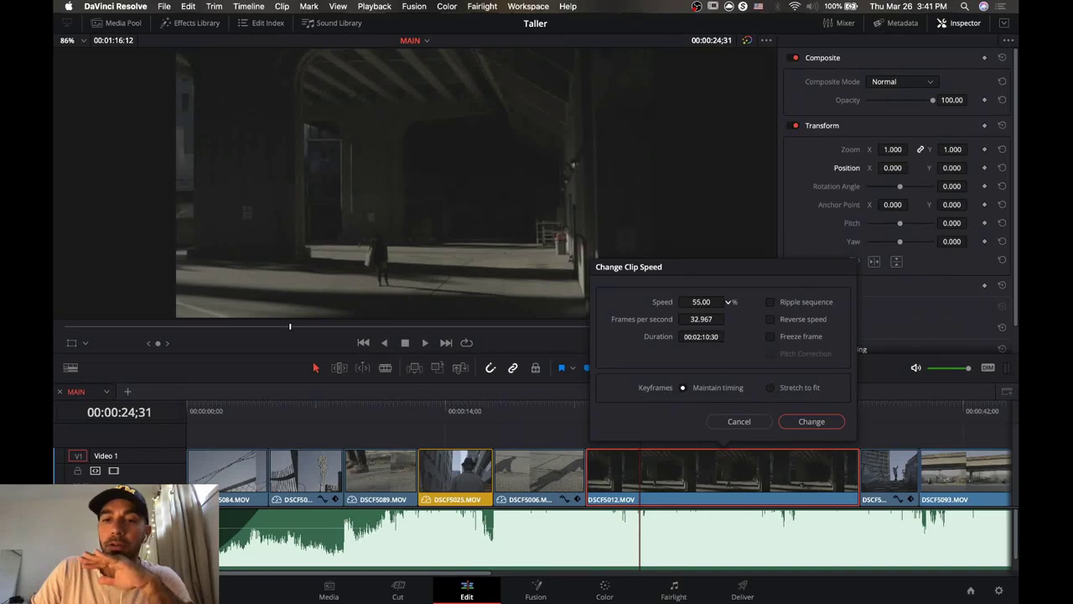
{"action": "left_click", "coordinate": [788, 422]}
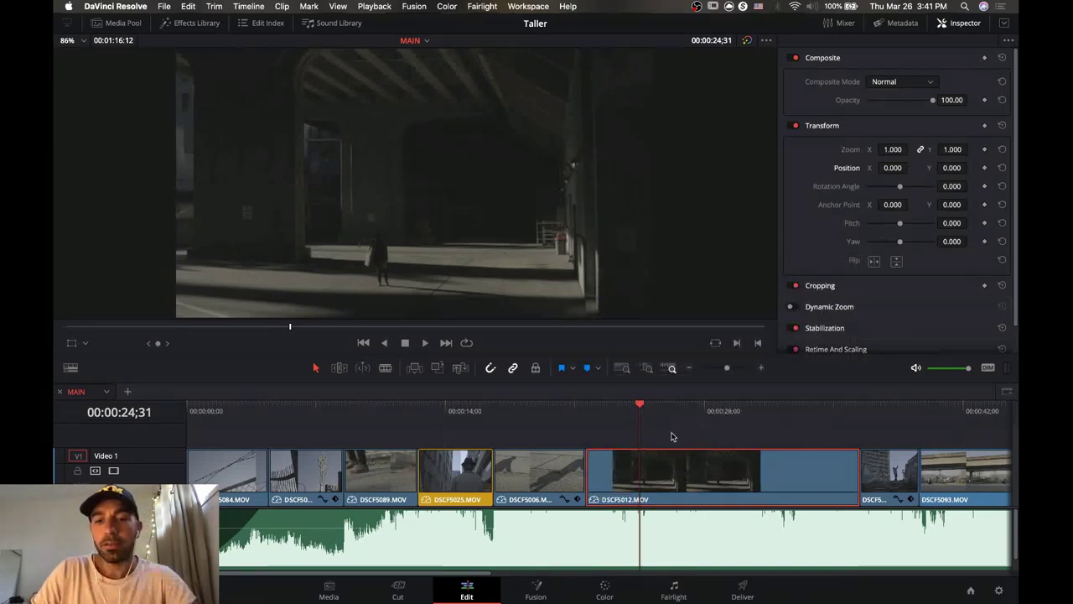
Play the slowed DSCF5012.MOV from its first frame, and replay it from just before the cut through into DSCF5036.MOV.
{"action": "left_click", "coordinate": [587, 411]}
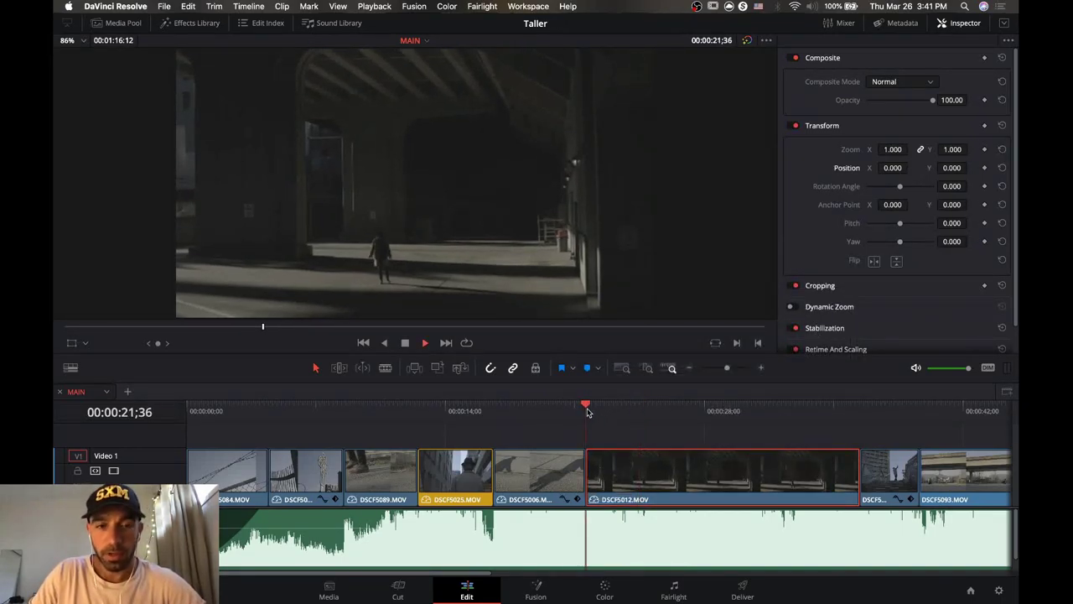
{"action": "key", "text": "space"}
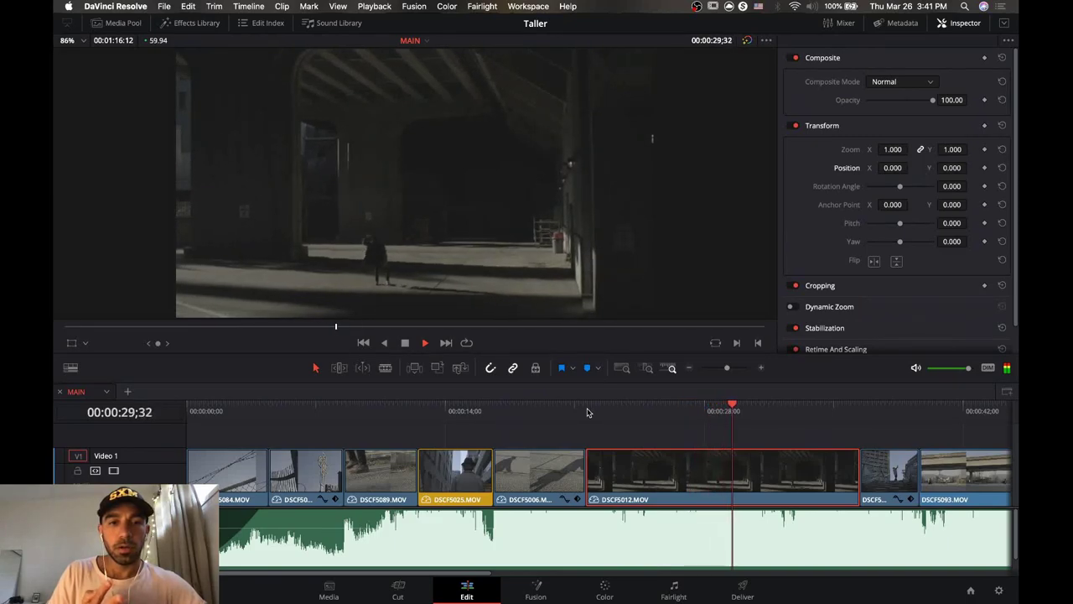
{"action": "key", "text": "space"}
{"action": "left_click", "coordinate": [587, 410]}
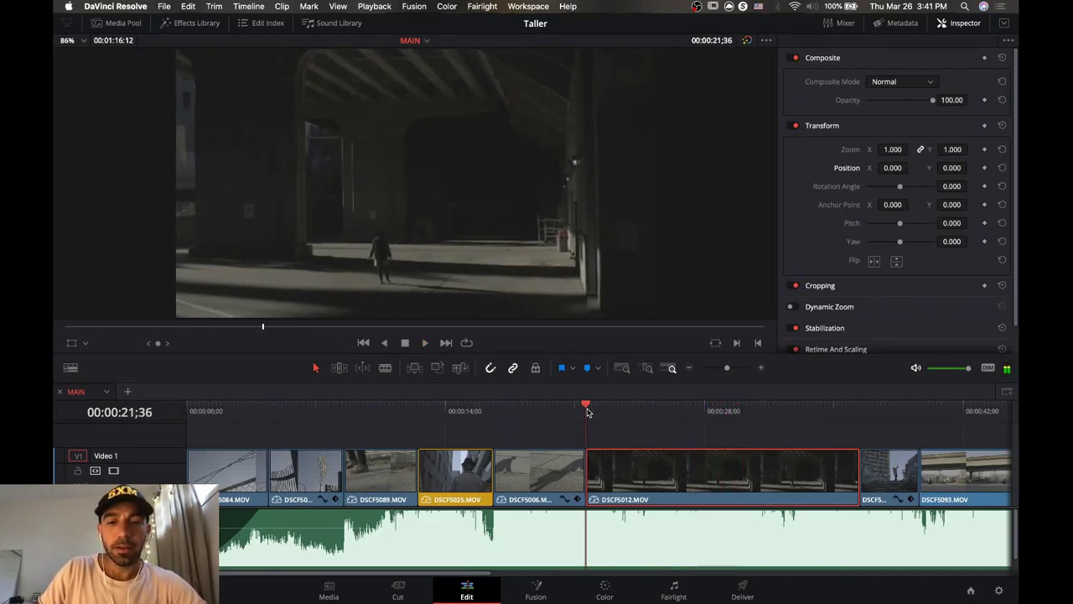
{"action": "left_click", "coordinate": [573, 409]}
{"action": "key", "text": "space"}
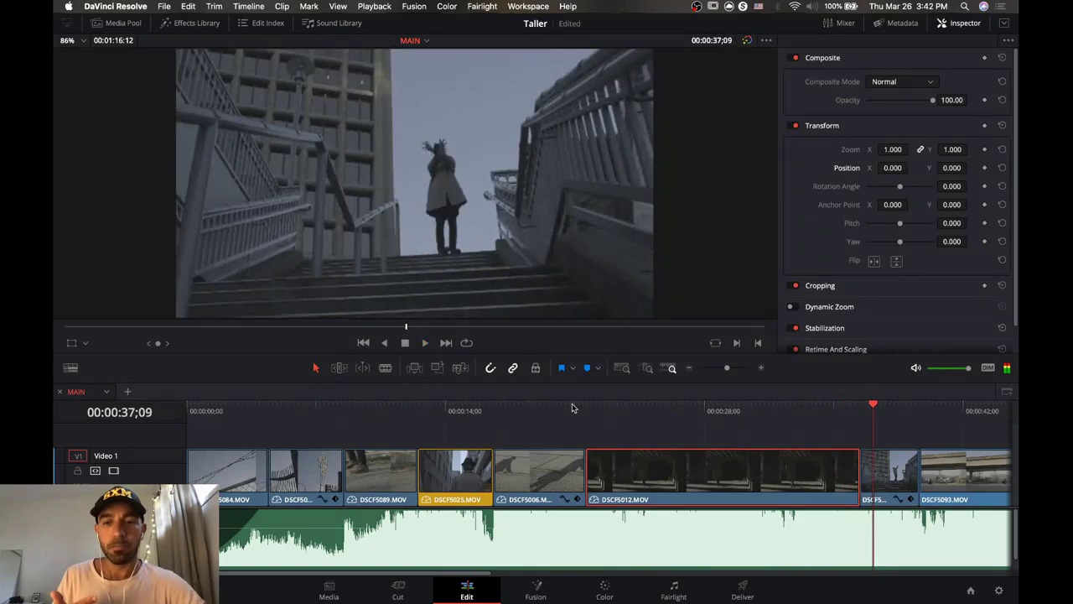
Find the beat near the end of DSCF5012.MOV by ear and trim the clip's end to it at 00:00:32;54.
{"action": "left_click_drag", "start_coordinate": [749, 411], "coordinate": [739, 414]}
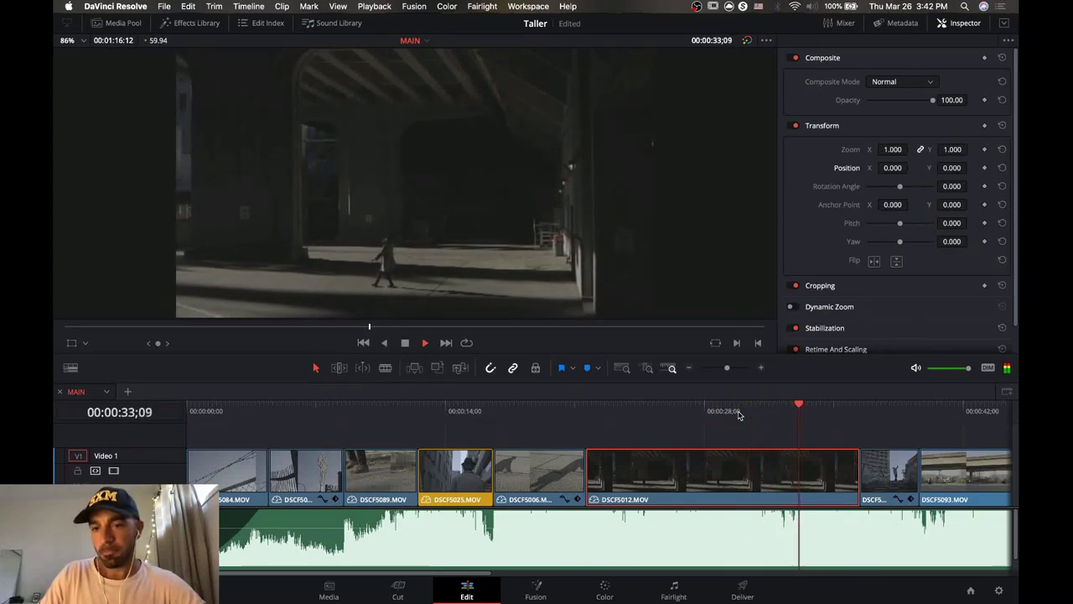
{"action": "left_click_drag", "start_coordinate": [801, 411], "coordinate": [794, 411]}
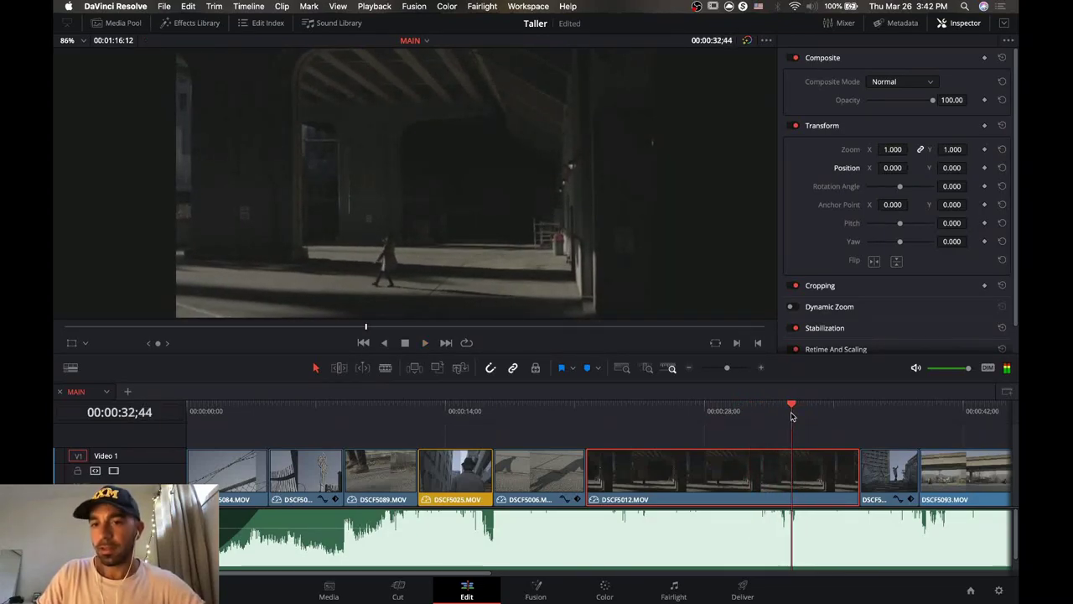
{"action": "left_click", "coordinate": [762, 371]}
{"action": "left_click", "coordinate": [761, 370]}
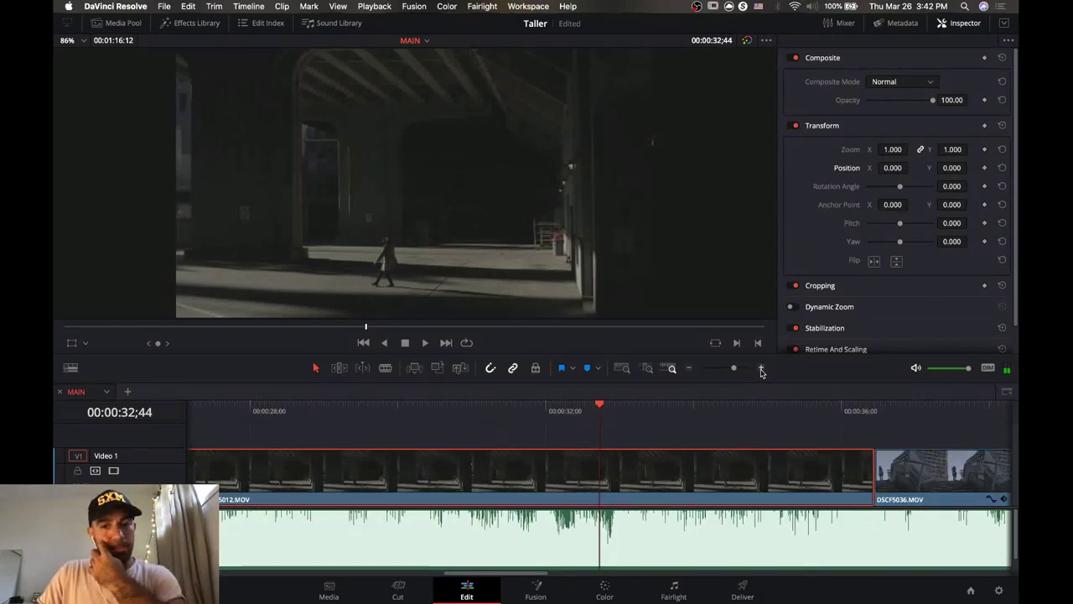
{"action": "left_click_drag", "start_coordinate": [632, 410], "coordinate": [545, 412]}
{"action": "key", "text": "space"}
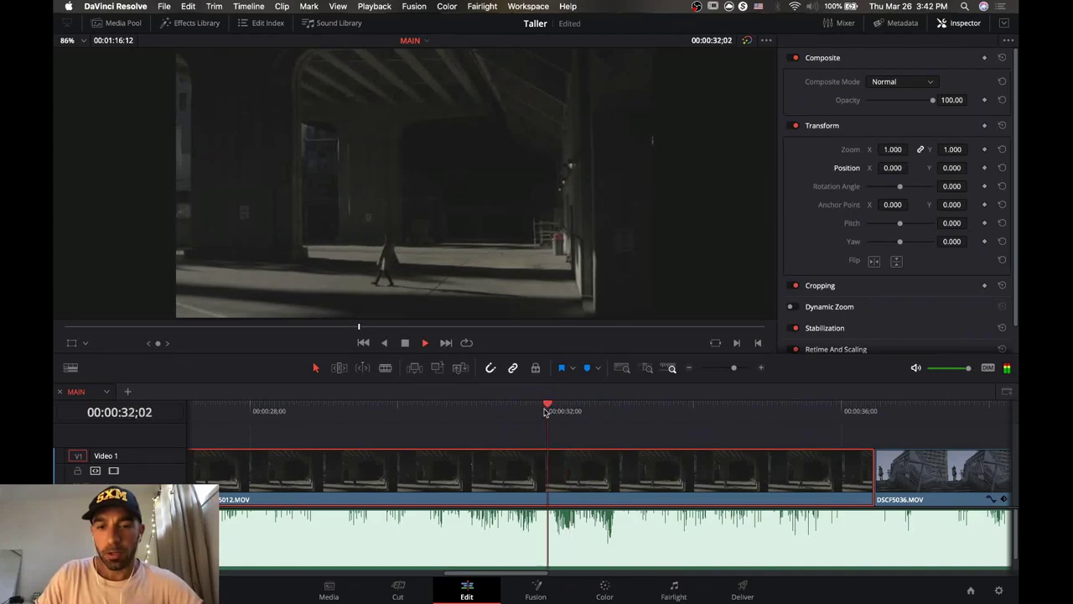
{"action": "left_click", "coordinate": [608, 411]}
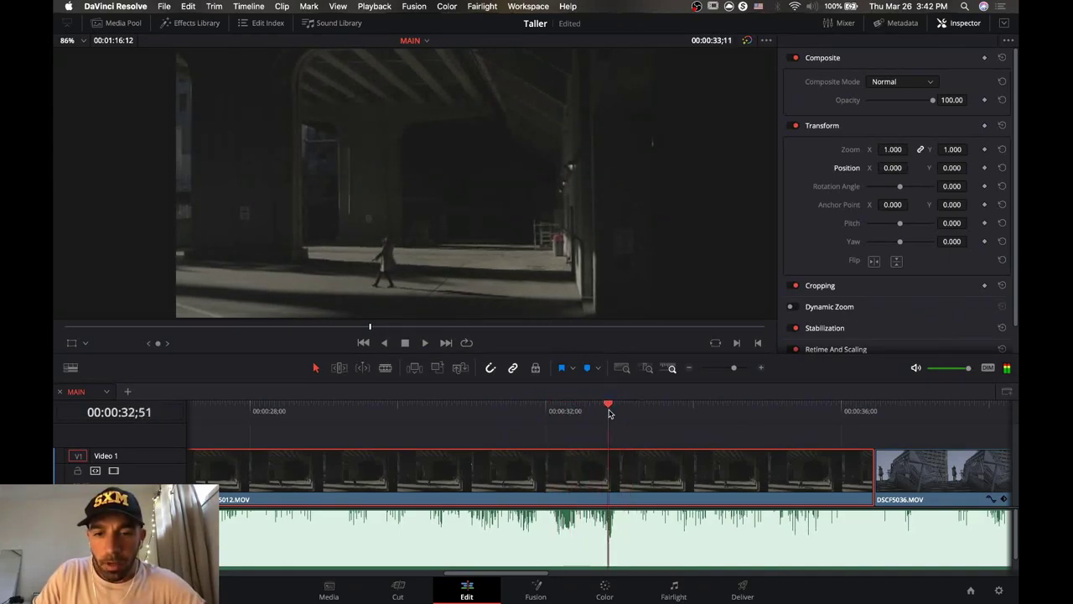
{"action": "left_click_drag", "start_coordinate": [867, 475], "coordinate": [612, 473]}
{"action": "left_click_drag", "start_coordinate": [610, 419], "coordinate": [525, 419]}
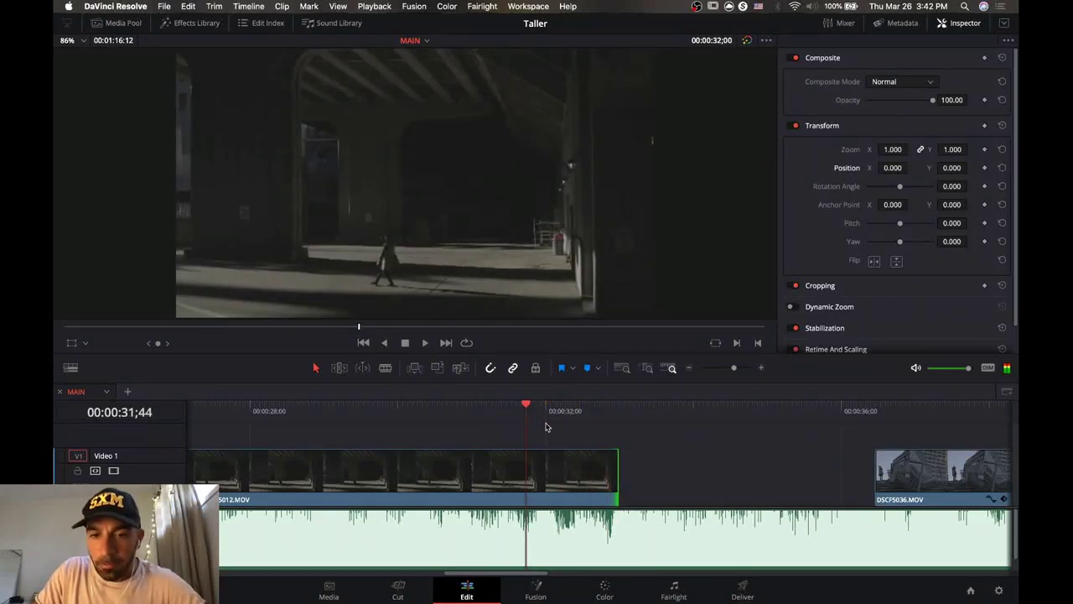
{"action": "left_click_drag", "start_coordinate": [618, 470], "coordinate": [643, 469]}
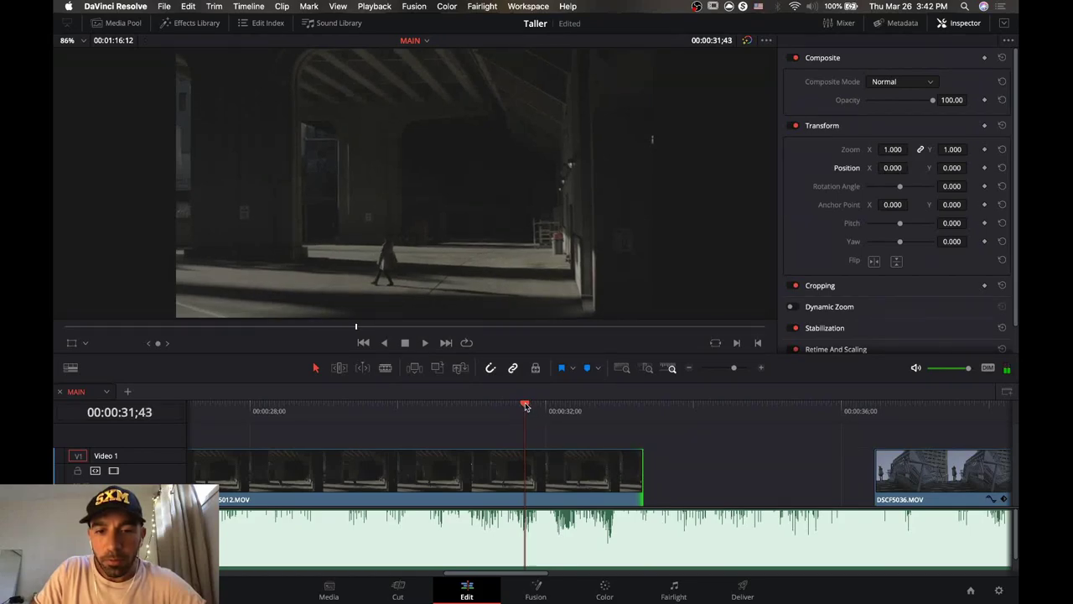
{"action": "left_click_drag", "start_coordinate": [528, 408], "coordinate": [612, 413]}
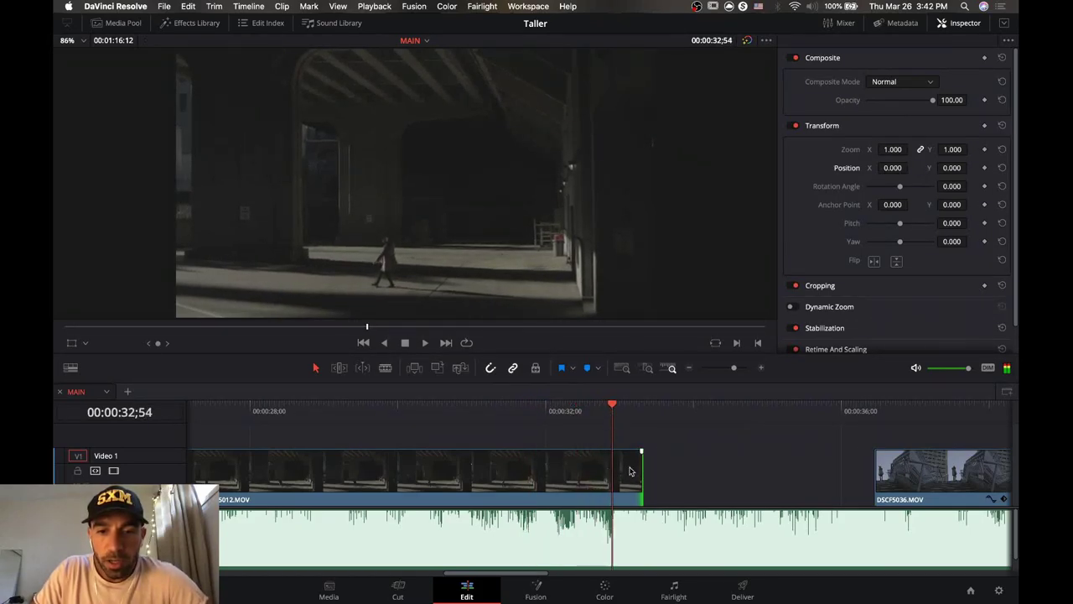
{"action": "left_click_drag", "start_coordinate": [637, 473], "coordinate": [616, 473]}
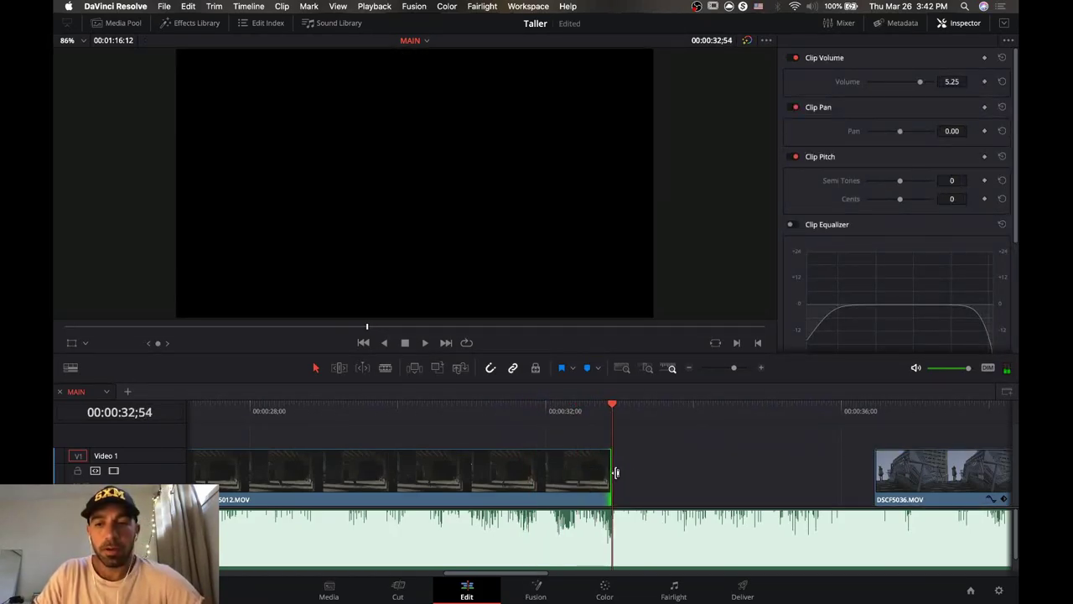
Move DSCF5036.MOV earlier so it starts right after DSCF5012.MOV at 00:00:32;54, and play its beginning.
{"action": "left_click", "coordinate": [691, 369]}
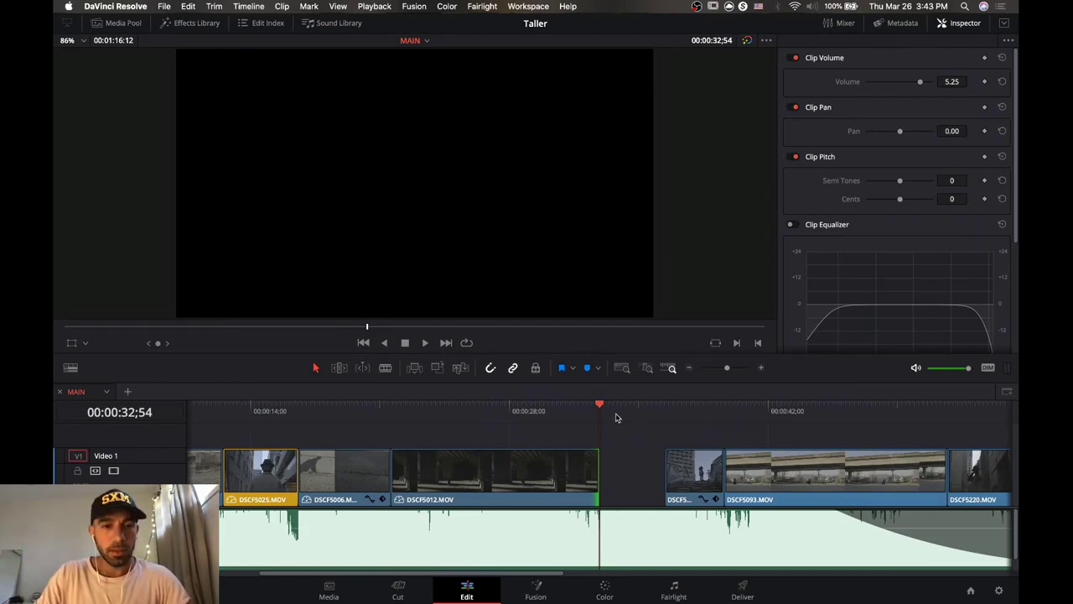
{"action": "left_click_drag", "start_coordinate": [588, 416], "coordinate": [547, 416]}
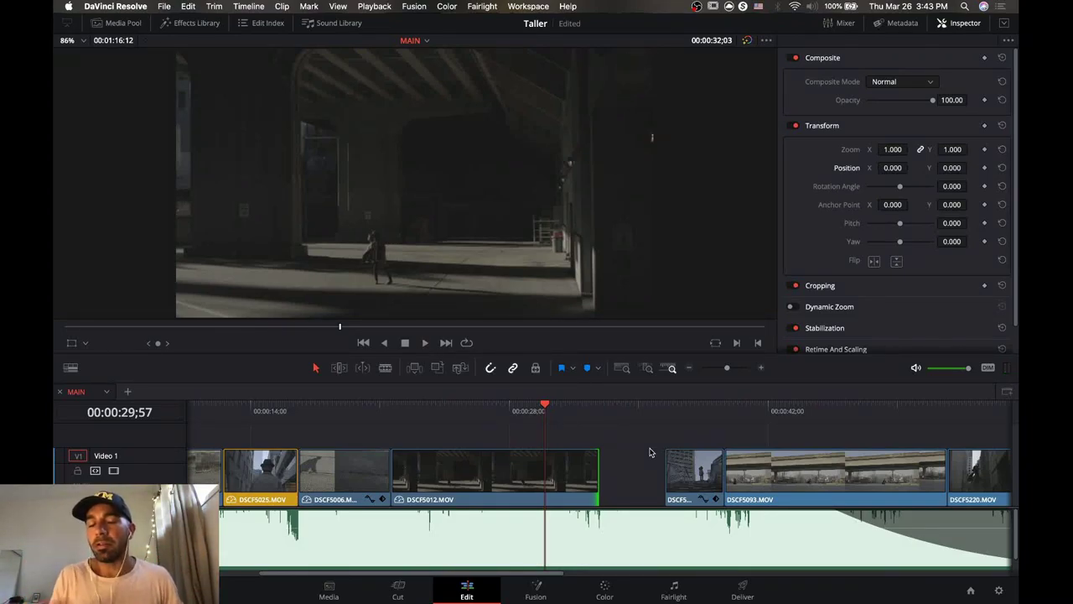
{"action": "left_click", "coordinate": [599, 414]}
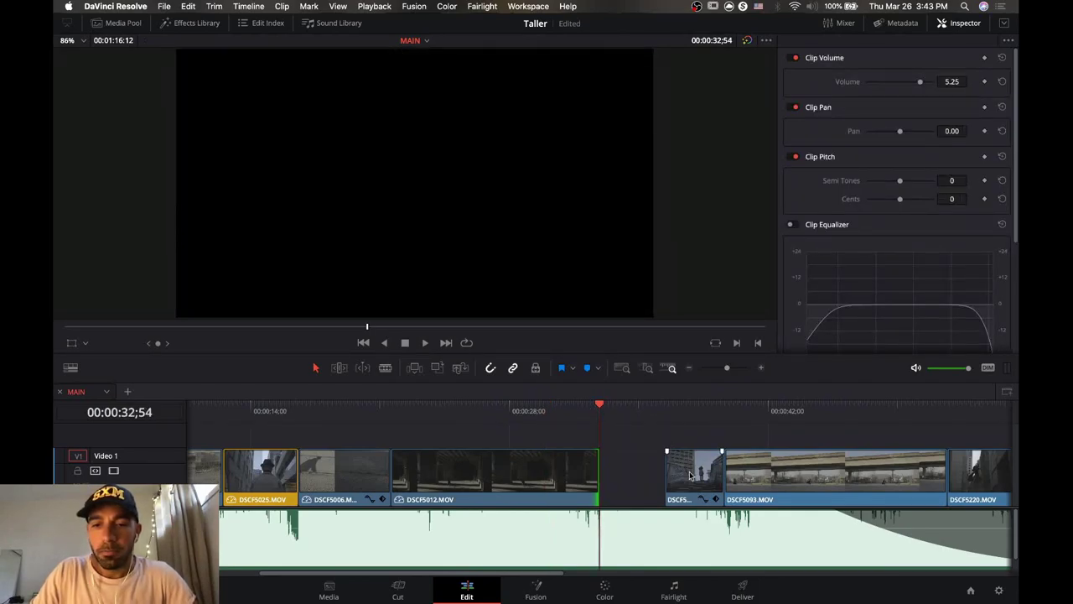
{"action": "left_click_drag", "start_coordinate": [690, 475], "coordinate": [628, 476]}
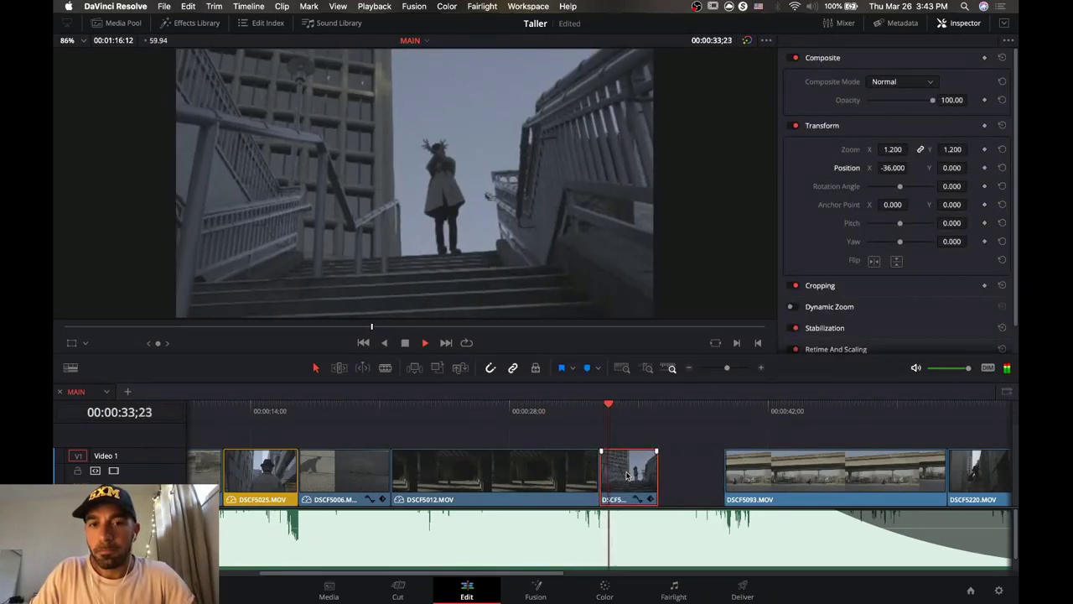
{"action": "key", "text": "space"}
Set the playback speed of DSCF5036.MOV to 43% and play the clip from its first frame.
{"action": "right_click", "coordinate": [638, 475]}
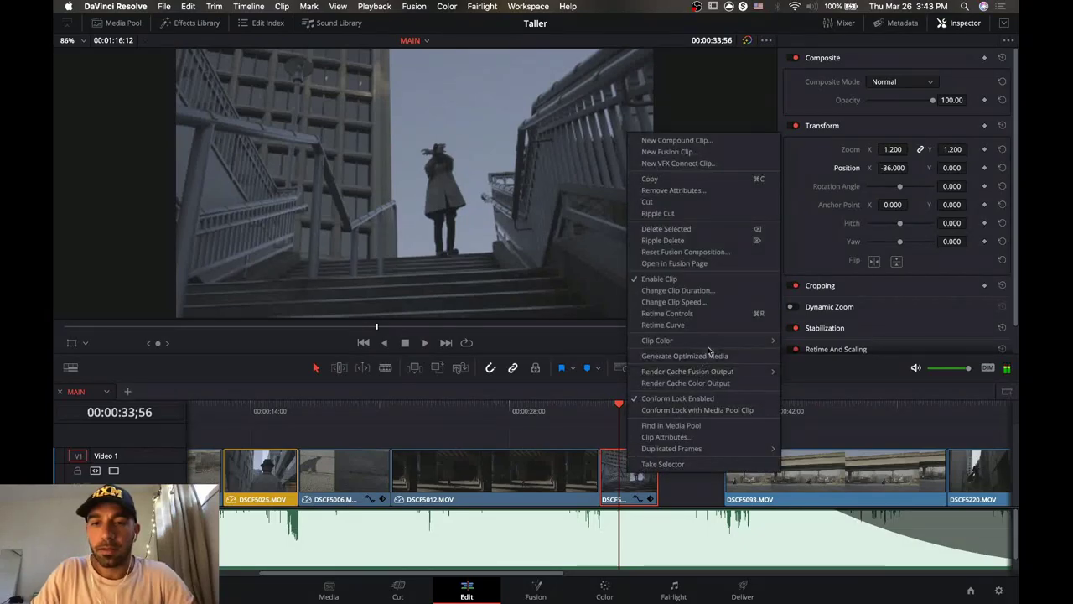
{"action": "left_click", "coordinate": [717, 303]}
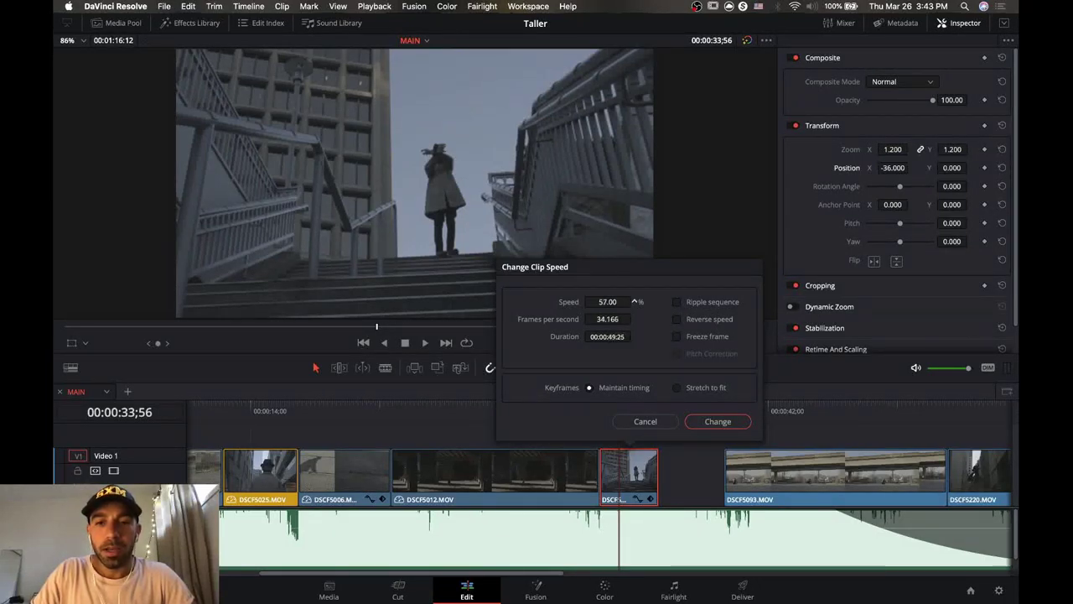
{"action": "left_click_drag", "start_coordinate": [608, 302], "coordinate": [593, 302]}
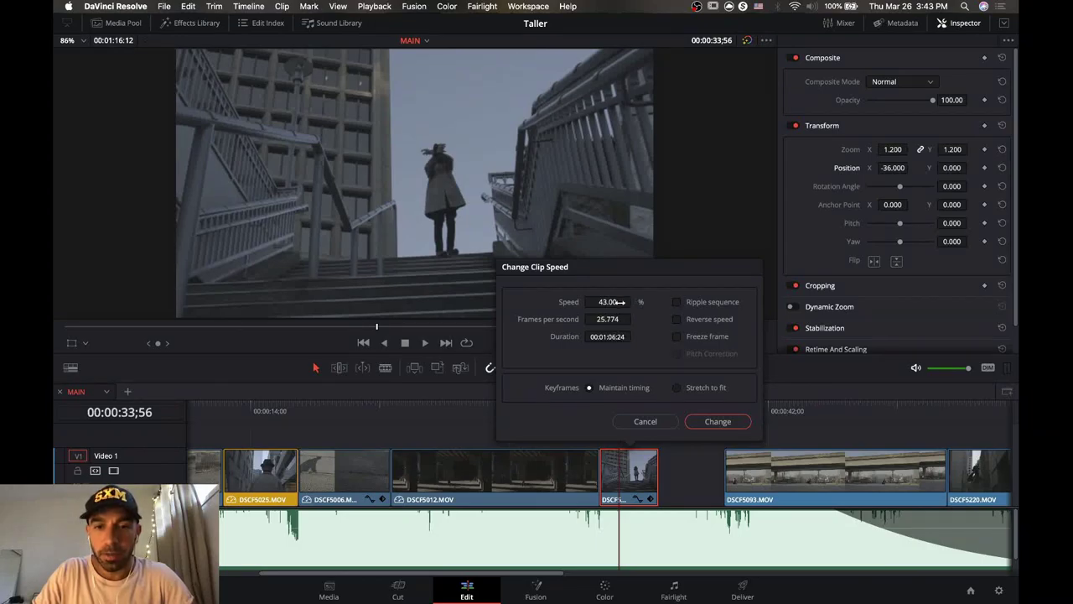
{"action": "left_click", "coordinate": [709, 422]}
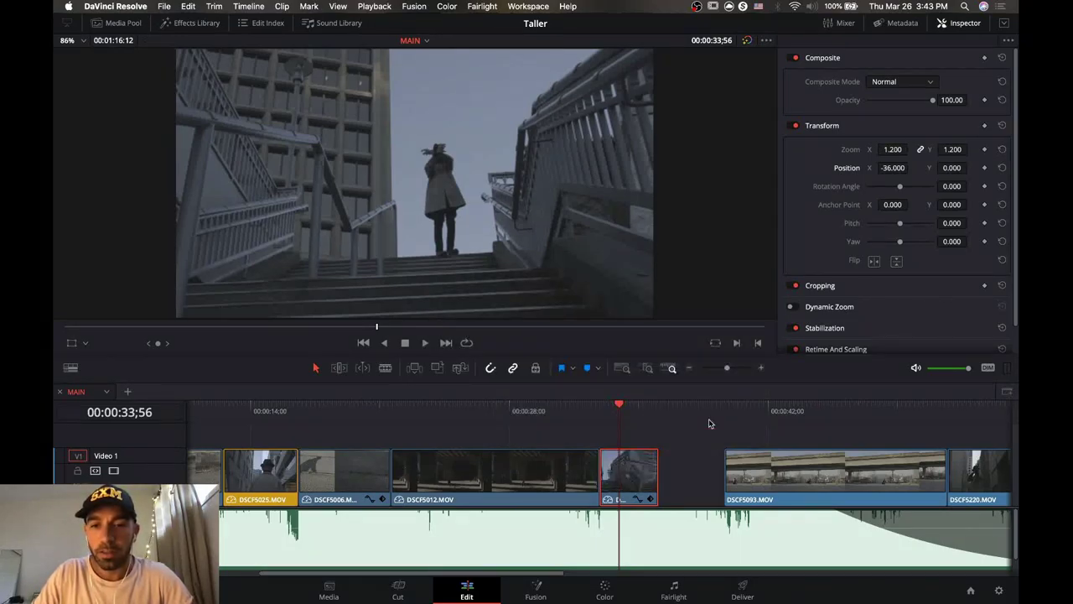
{"action": "left_click", "coordinate": [599, 411]}
{"action": "key", "text": "space"}
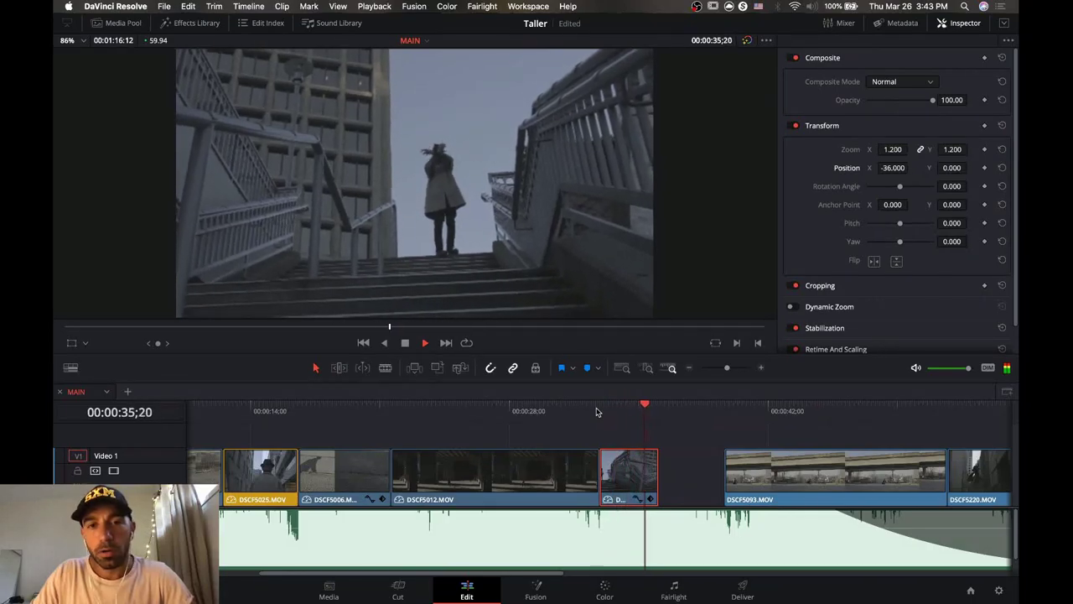
Extend the end of DSCF5036.MOV to about 00:00:38;34 and play the result from near the end of DSCF5012.MOV.
{"action": "key", "text": "space"}
{"action": "left_click_drag", "start_coordinate": [653, 467], "coordinate": [703, 470]}
{"action": "left_click", "coordinate": [563, 411]}
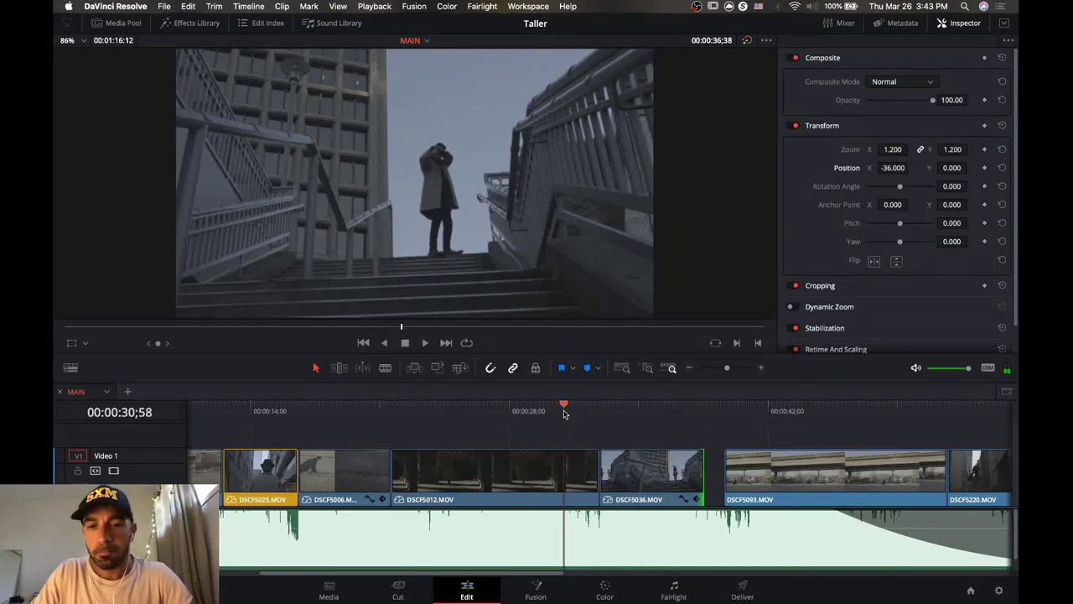
{"action": "key", "text": "space"}
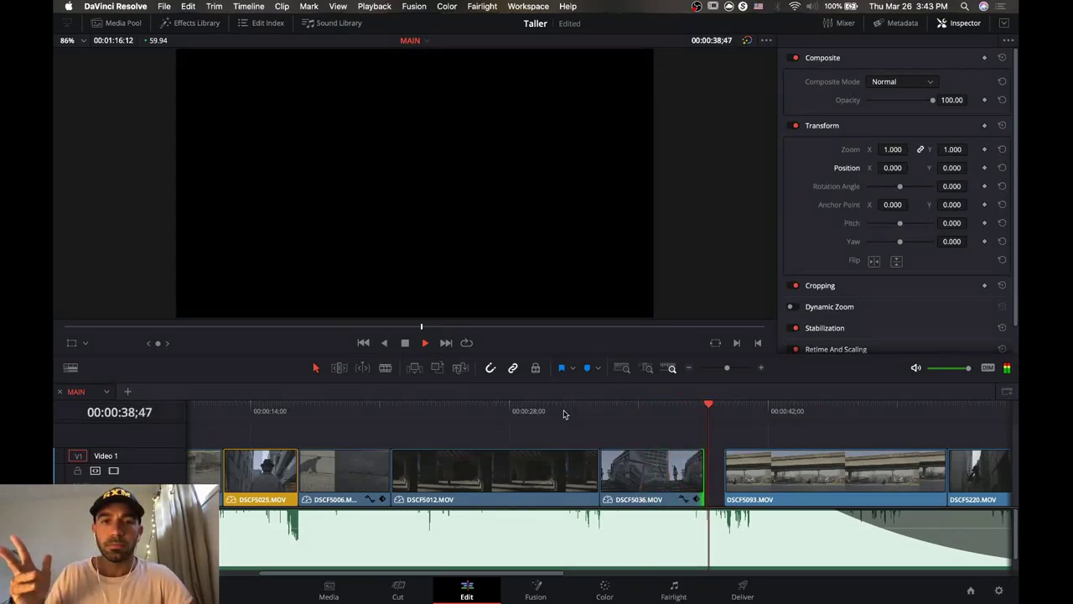
{"action": "key", "text": "space"}
Extend DSCF5036.MOV's end further to about 00:00:38;58 and play across the gap into DSCF5093.MOV.
{"action": "left_click", "coordinate": [761, 368]}
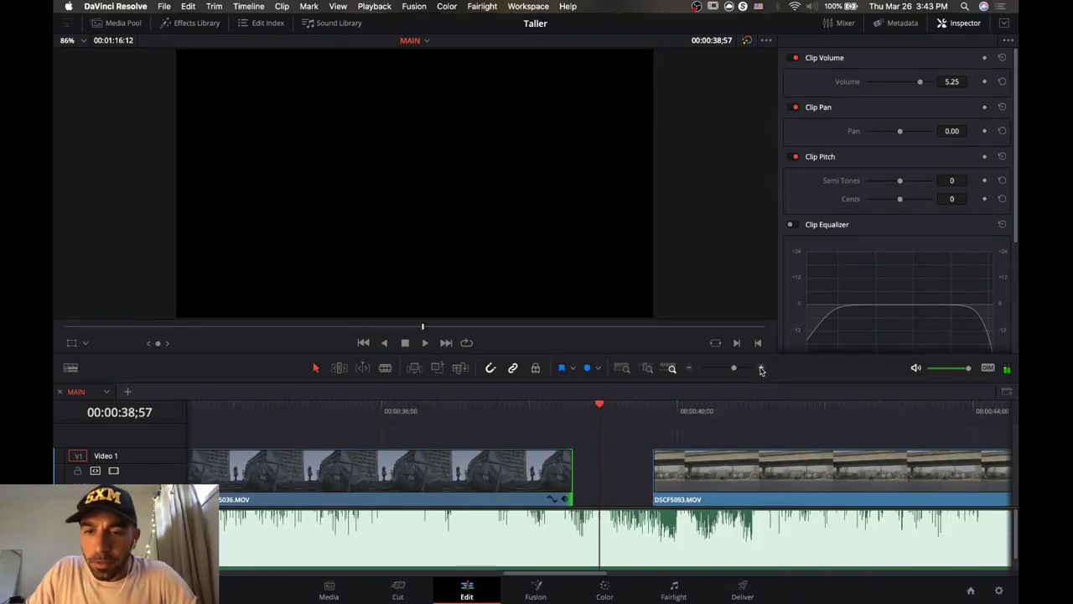
{"action": "left_click", "coordinate": [529, 411]}
{"action": "key", "text": "space"}
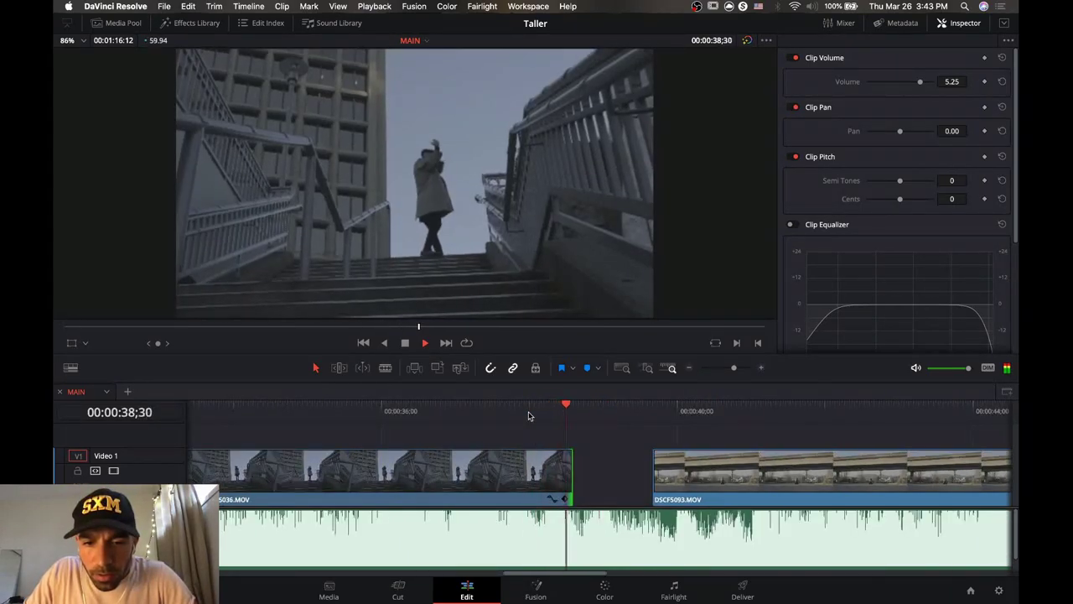
{"action": "key", "text": "space"}
{"action": "left_click_drag", "start_coordinate": [565, 467], "coordinate": [597, 473]}
{"action": "left_click", "coordinate": [509, 411]}
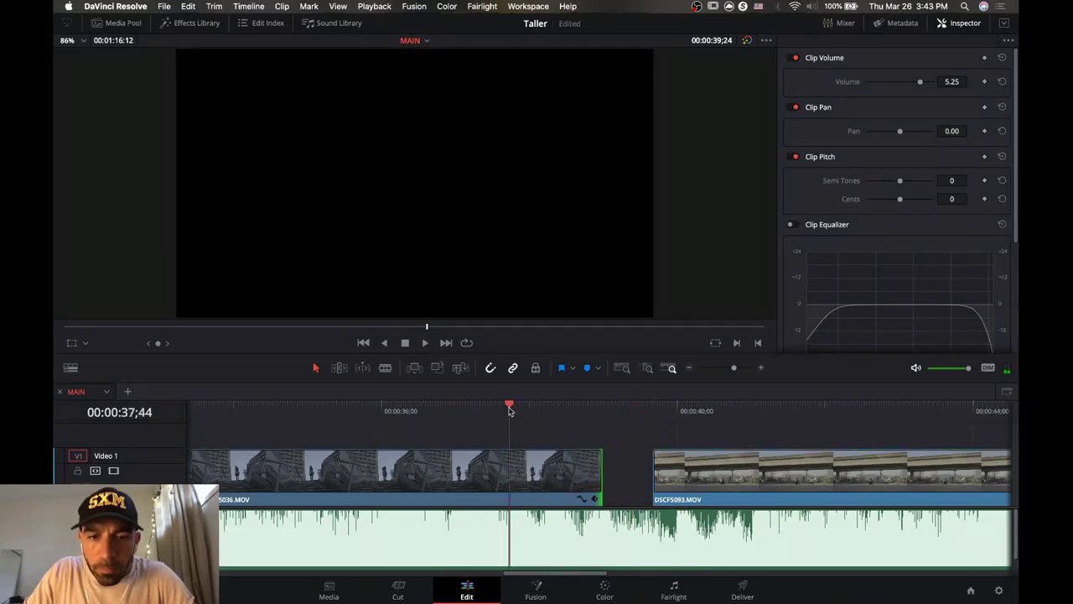
{"action": "key", "text": "space"}
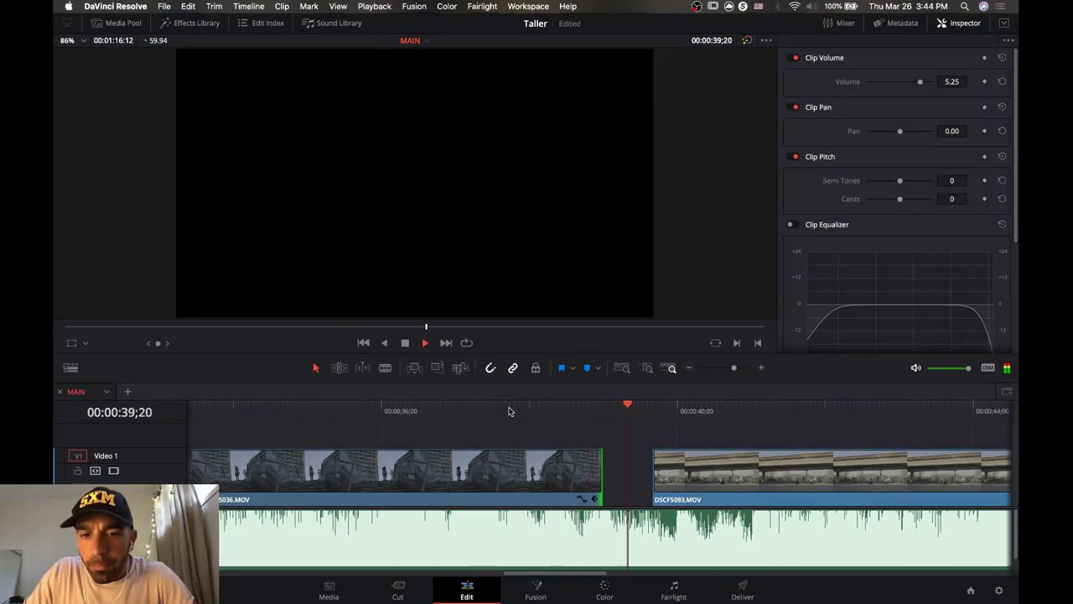
{"action": "key", "text": "space"}
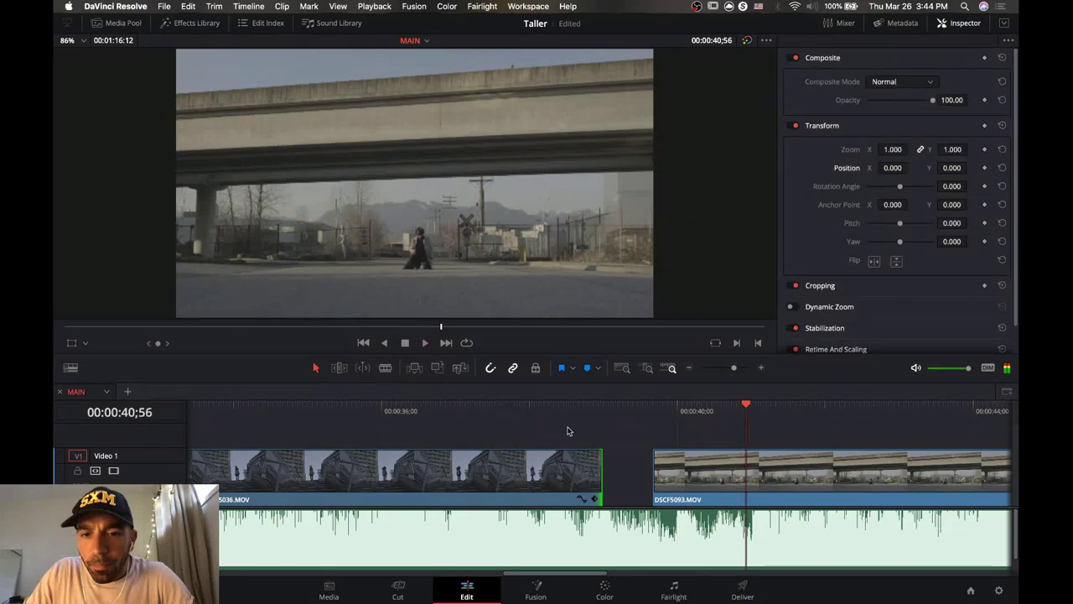
Replay the last seconds of DSCF5036.MOV through the gap into DSCF5093.MOV, checking the cut against the music.
{"action": "left_click", "coordinate": [487, 413]}
{"action": "key", "text": "space"}
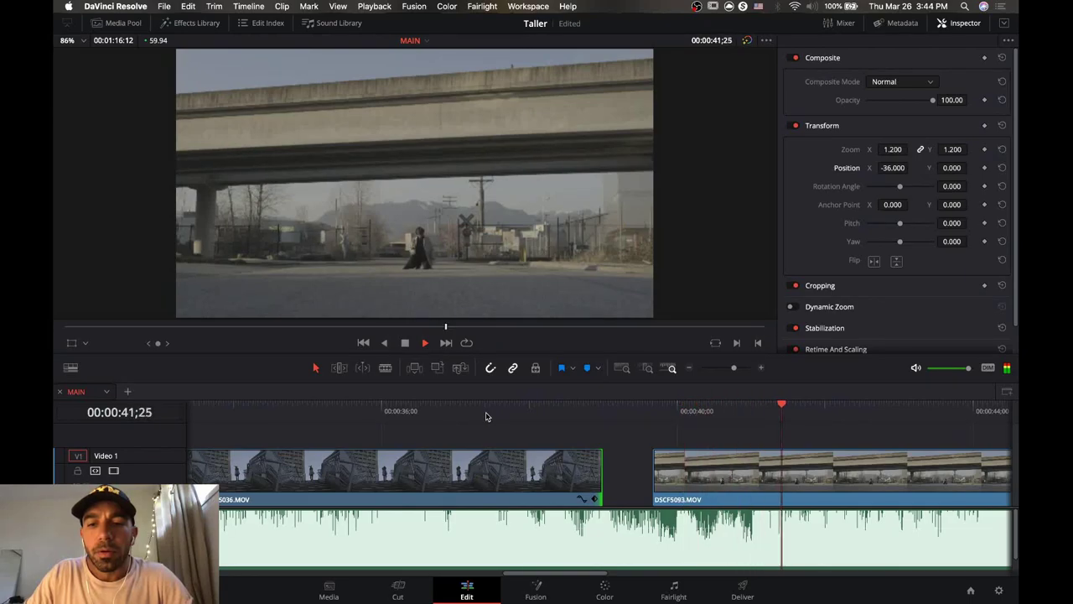
{"action": "key", "text": "space"}
{"action": "key", "text": "ctrl+z"}
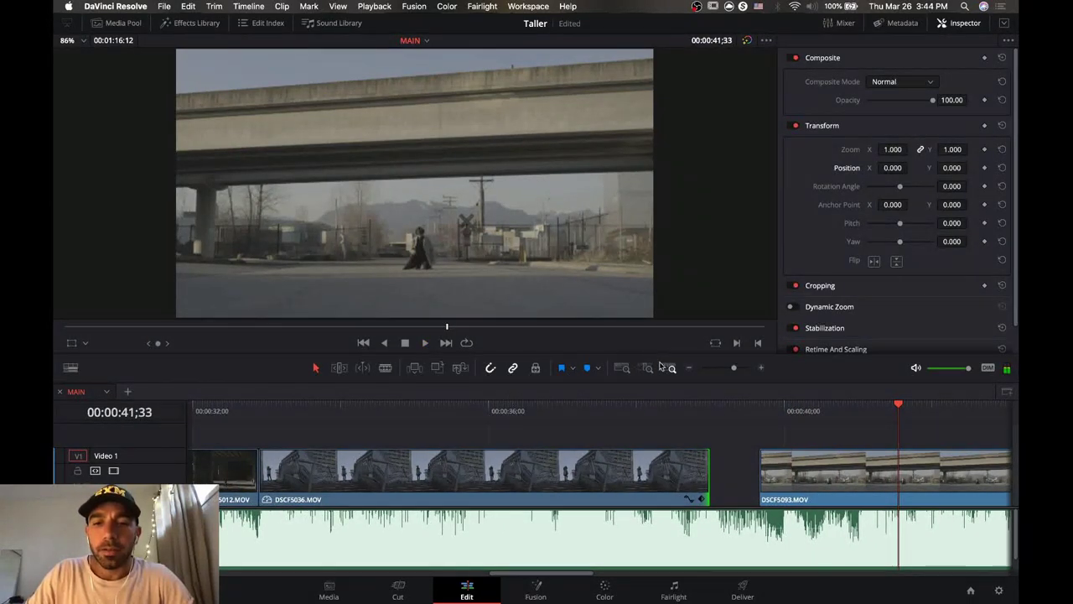
{"action": "left_click", "coordinate": [689, 369]}
{"action": "left_click", "coordinate": [689, 369]}
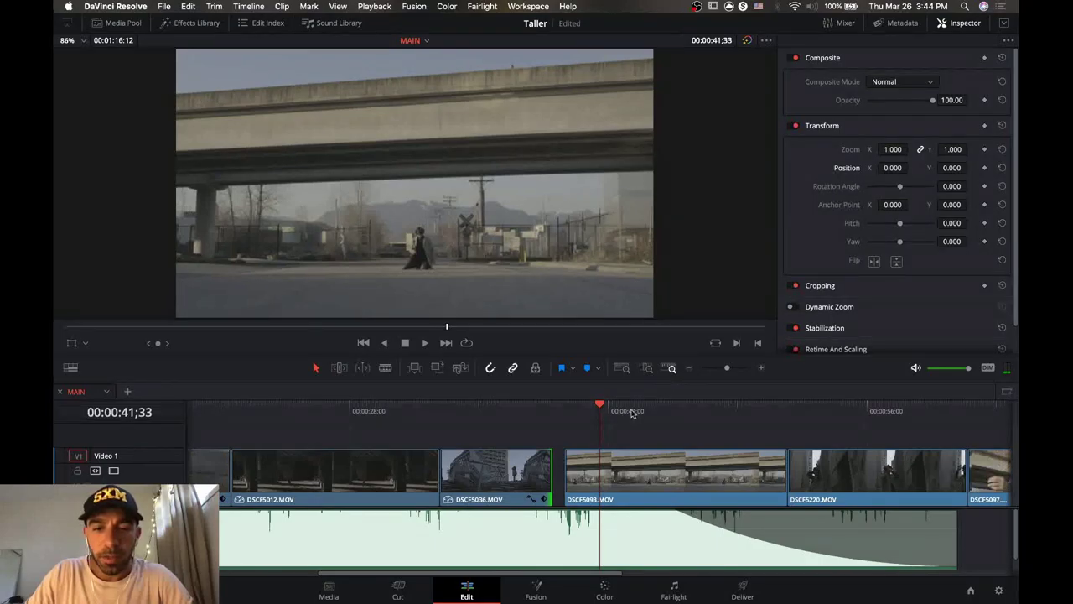
{"action": "scroll", "coordinate": [657, 471], "scroll_direction": "right", "scroll_amount": 5}
{"action": "left_click", "coordinate": [298, 411]}
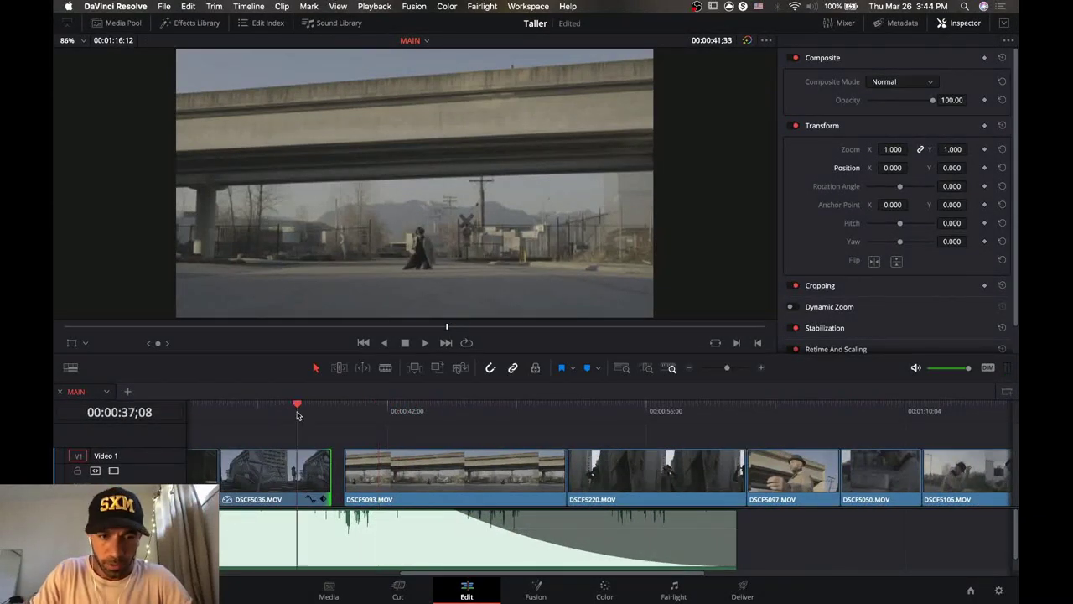
{"action": "key", "text": "space"}
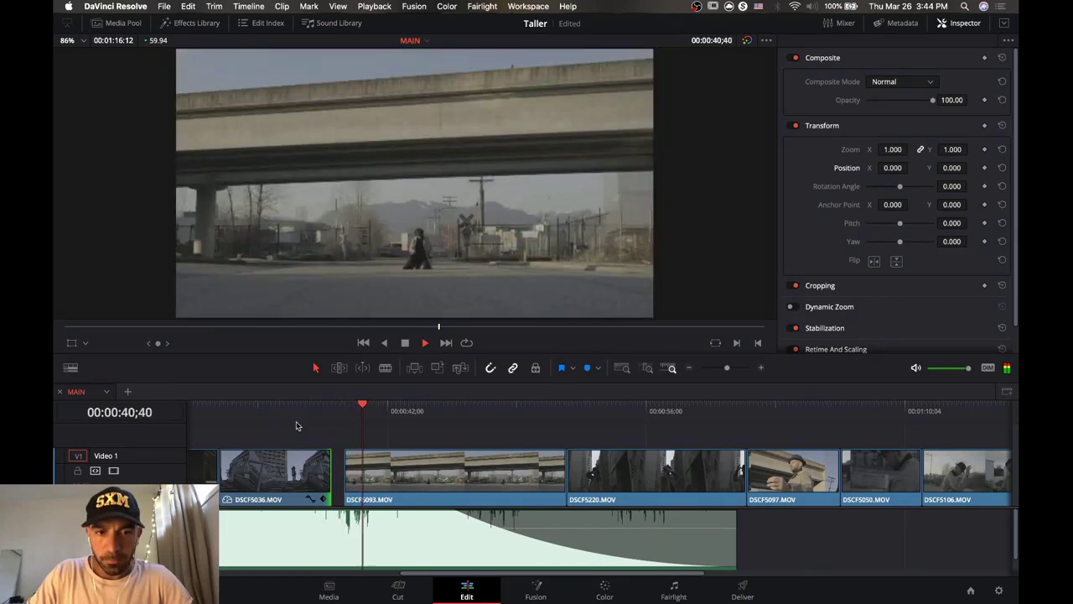
{"action": "key", "text": "space"}
Play DSCF5093.MOV from its start and step back frame by frame to the beat at 00:00:41;10.
{"action": "scroll", "coordinate": [296, 426], "scroll_direction": "left", "scroll_amount": 5}
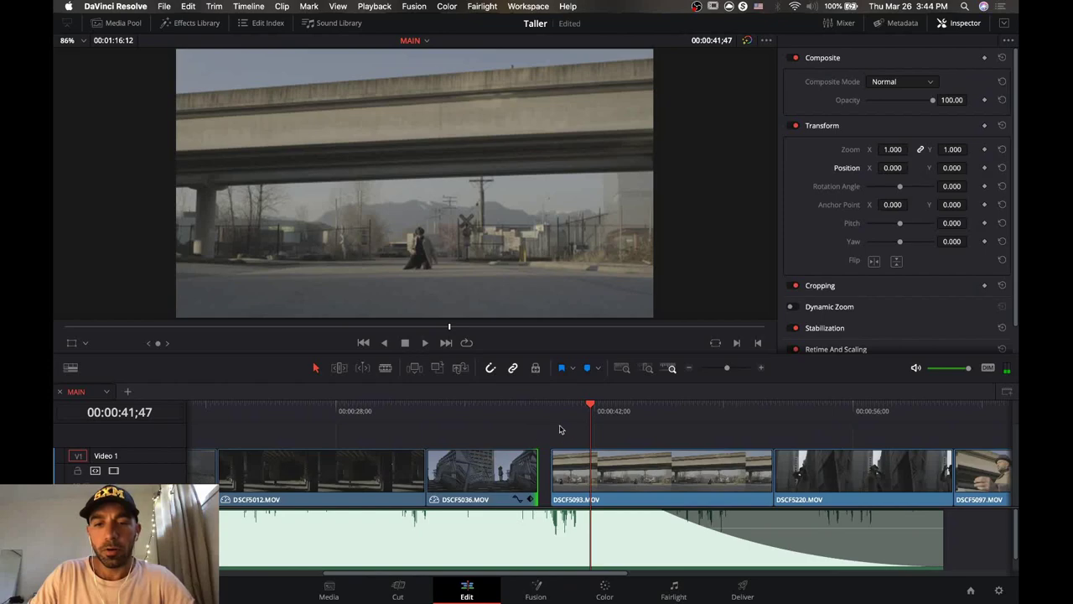
{"action": "left_click_drag", "start_coordinate": [575, 418], "coordinate": [551, 418]}
{"action": "key", "text": "space"}
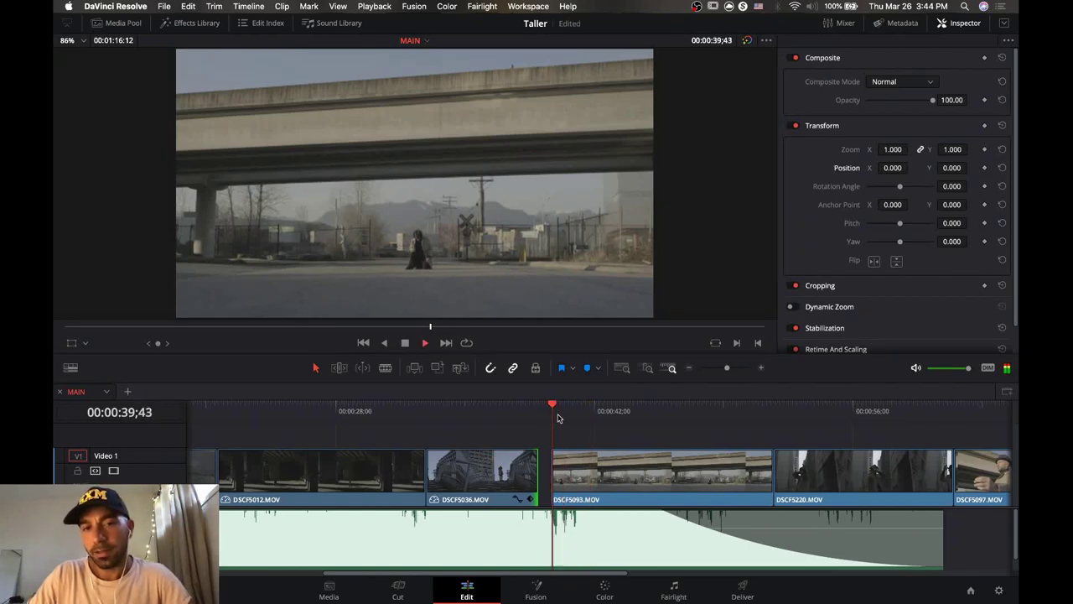
{"action": "key", "text": "space"}
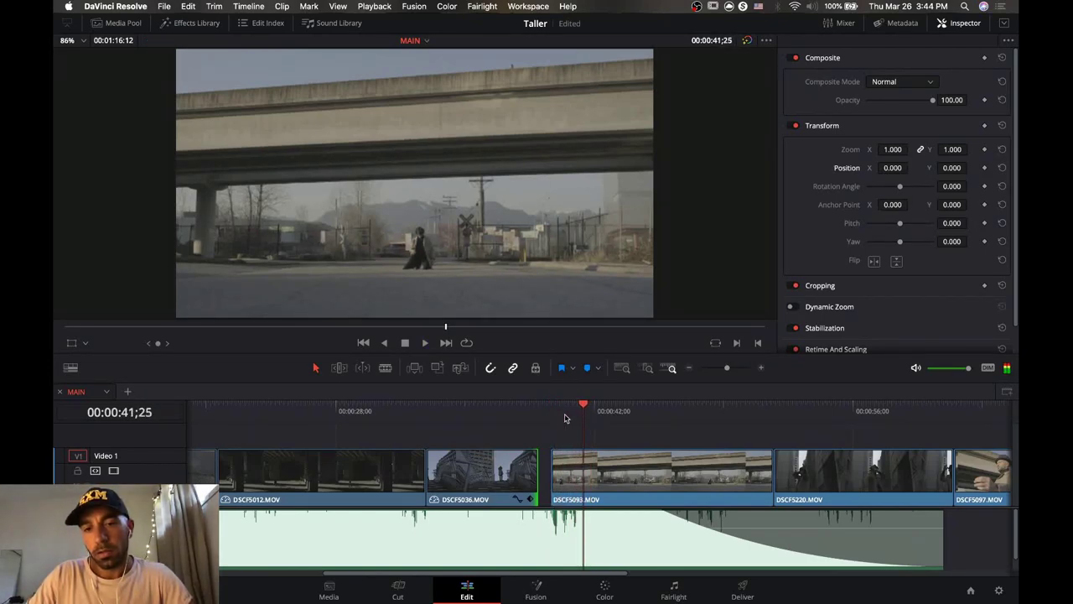
{"action": "key", "text": "Left"}
{"action": "key", "text": "Left"}
{"action": "key", "text": "Left"}
{"action": "key", "text": "Left"}
{"action": "key", "text": "Left"}
{"action": "key", "text": "Left"}
{"action": "key", "text": "Left"}
{"action": "key", "text": "Left"}
{"action": "key", "text": "Left"}
{"action": "key", "text": "Left"}
{"action": "key", "text": "Left"}
{"action": "key", "text": "Left"}
{"action": "key", "text": "Left"}
{"action": "key", "text": "Left"}
{"action": "key", "text": "Left"}
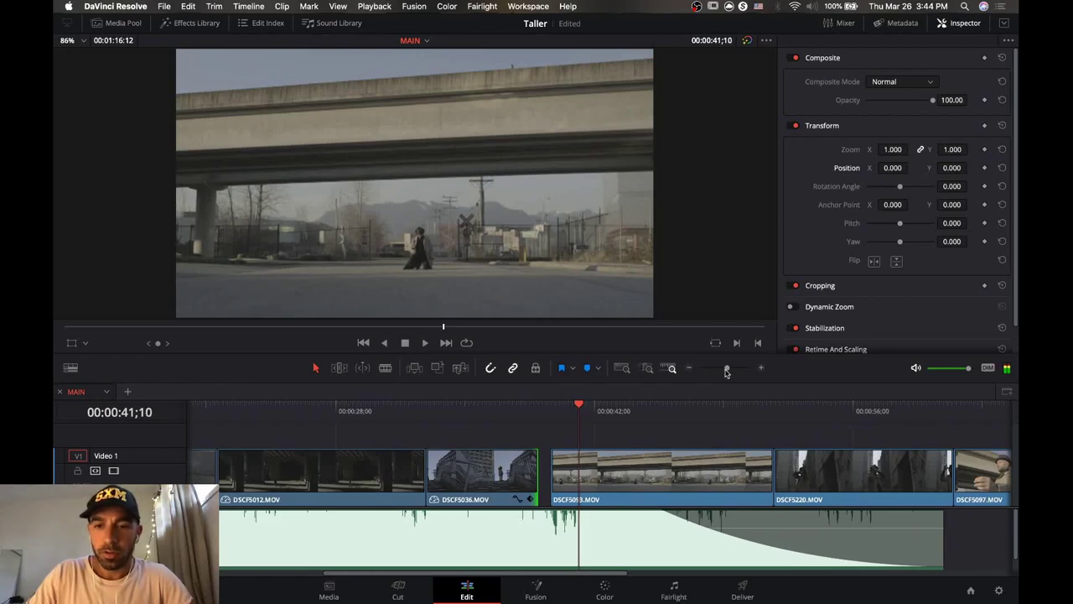
Swap DSCF5036.MOV and DSCF5093.MOV so DSCF5093.MOV sits directly after DSCF5012.MOV on Video 1, followed by DSCF5036.MOV.
{"action": "left_click_drag", "start_coordinate": [726, 370], "coordinate": [732, 370]}
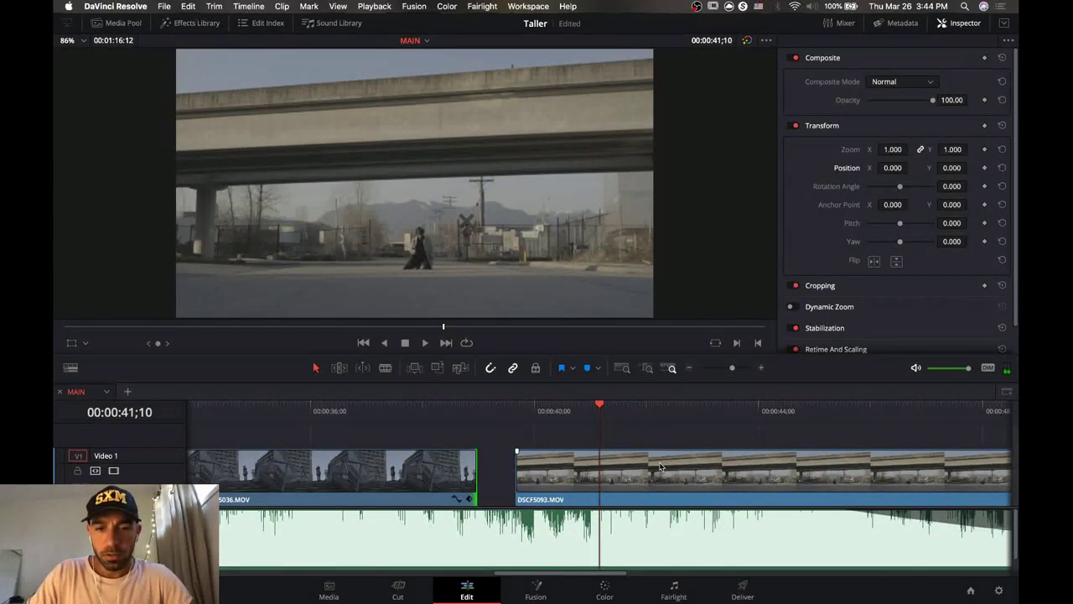
{"action": "scroll", "coordinate": [661, 467], "scroll_direction": "left", "scroll_amount": 5}
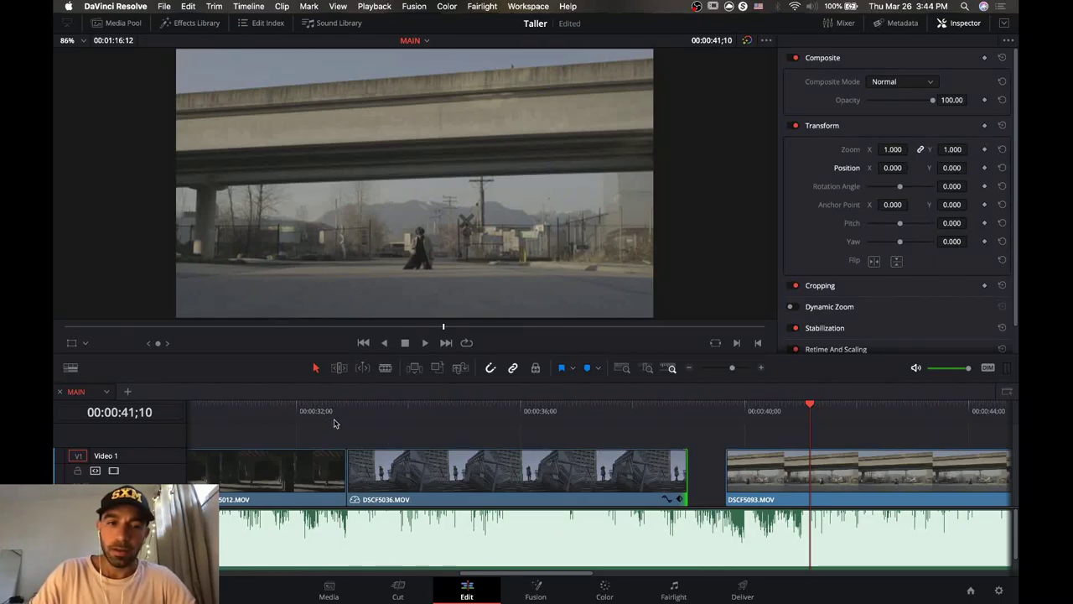
{"action": "left_click", "coordinate": [308, 418]}
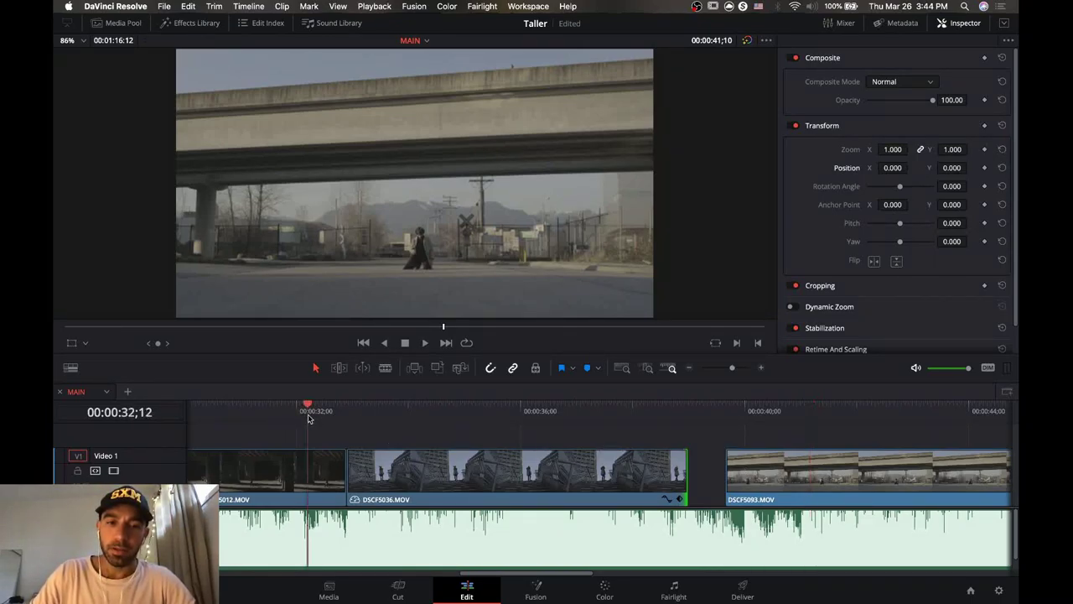
{"action": "left_click", "coordinate": [401, 418]}
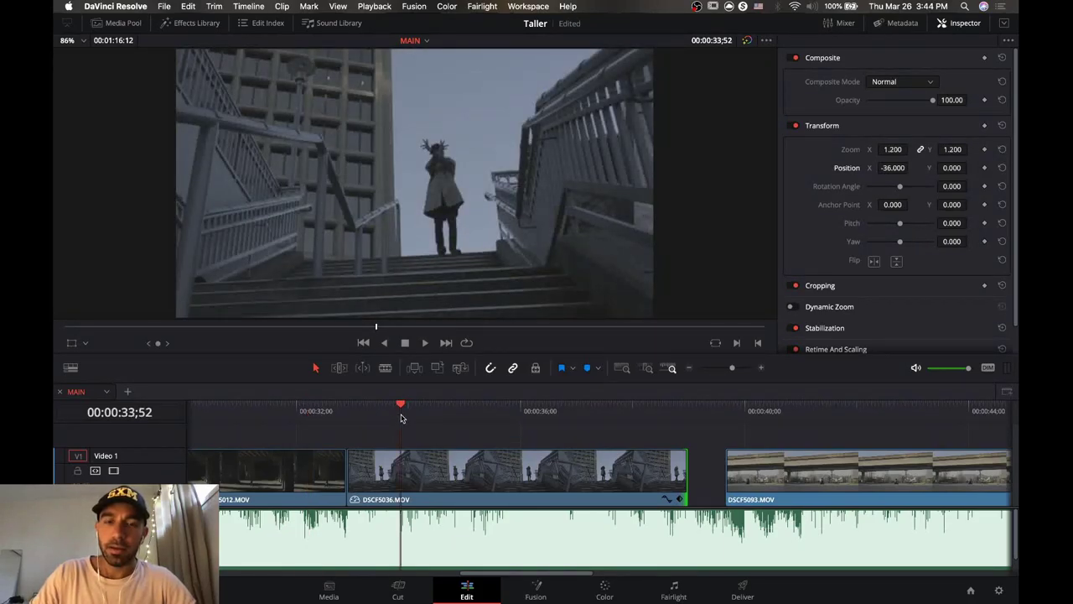
{"action": "left_click", "coordinate": [688, 369]}
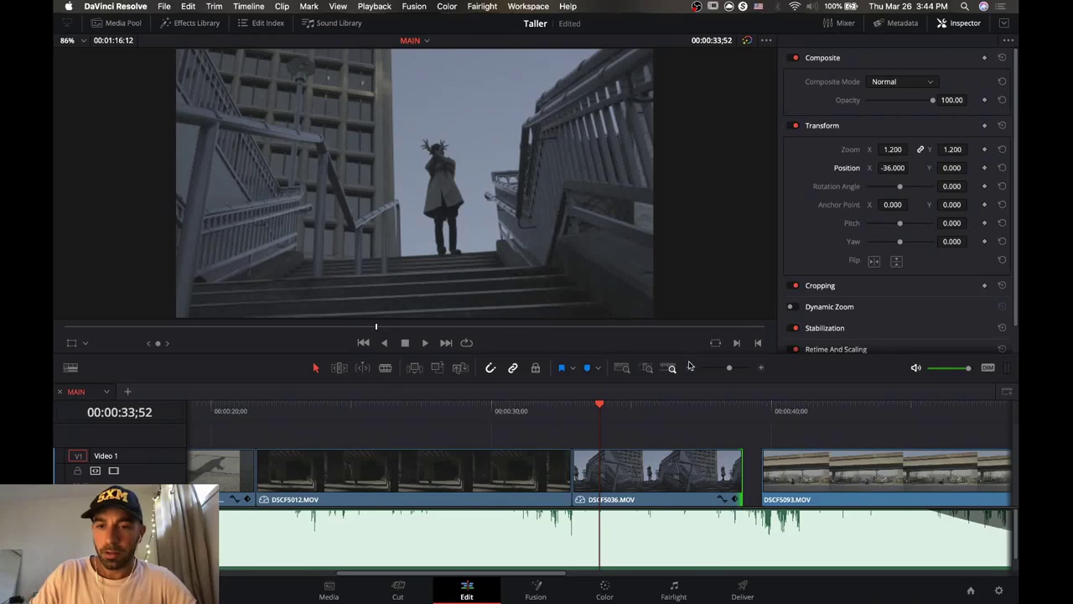
{"action": "left_click", "coordinate": [689, 369]}
{"action": "left_click", "coordinate": [730, 476]}
{"action": "left_click_drag", "start_coordinate": [730, 476], "coordinate": [798, 476]}
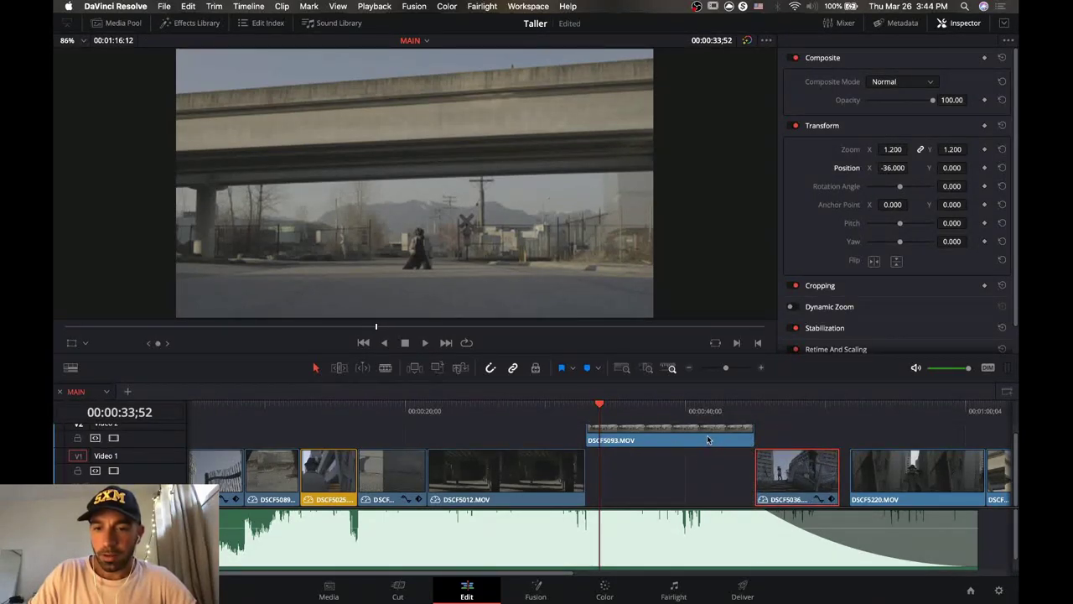
{"action": "left_click_drag", "start_coordinate": [709, 438], "coordinate": [708, 465]}
Find the beat in DSCF5093.MOV by ear and trim the clip's end to it at about 00:00:41;15.
{"action": "left_click_drag", "start_coordinate": [645, 411], "coordinate": [661, 411]}
{"action": "key", "text": "space"}
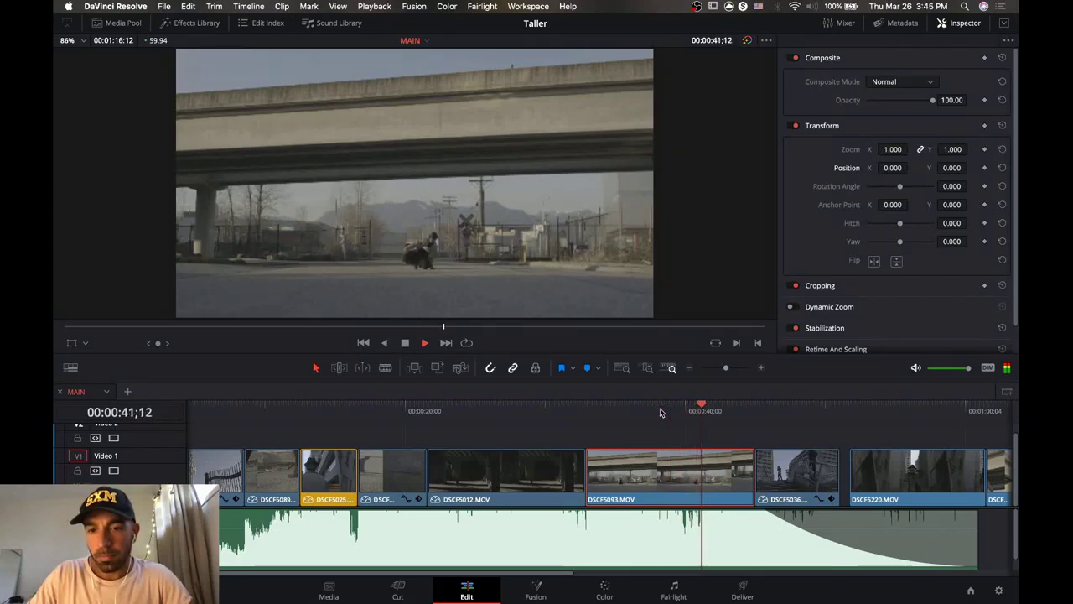
{"action": "key", "text": "space"}
{"action": "left_click_drag", "start_coordinate": [732, 476], "coordinate": [698, 477]}
{"action": "left_click", "coordinate": [671, 411]}
{"action": "left_click", "coordinate": [661, 411]}
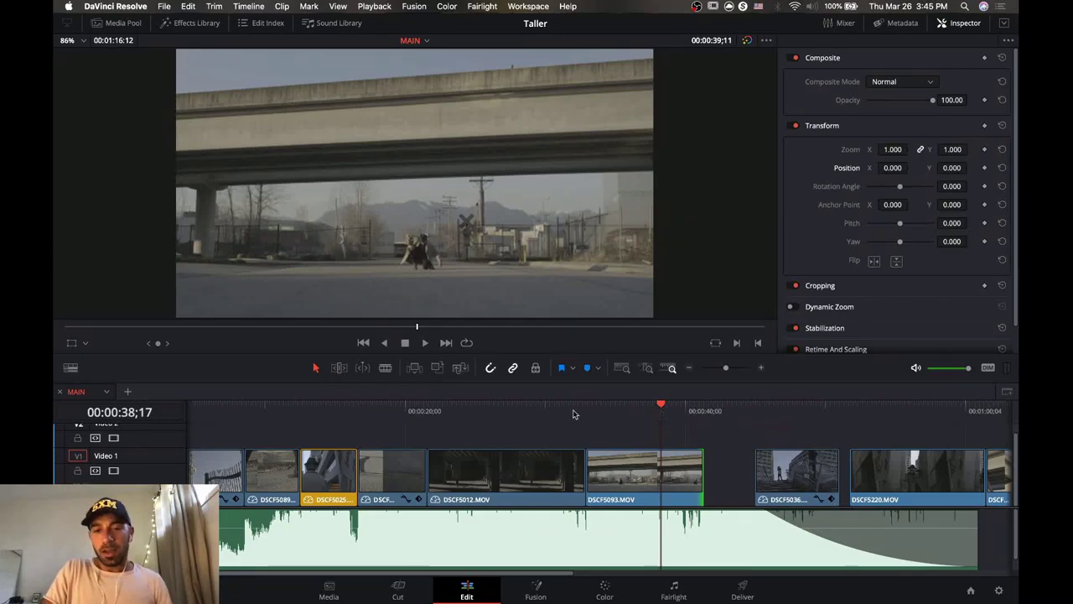
Review the shadow shot DSCF5006.MOV and play part of DSCF5012.MOV, comparing them with the repositioned DSCF5036.MOV.
{"action": "left_click_drag", "start_coordinate": [424, 411], "coordinate": [359, 413]}
{"action": "left_click_drag", "start_coordinate": [430, 413], "coordinate": [359, 411]}
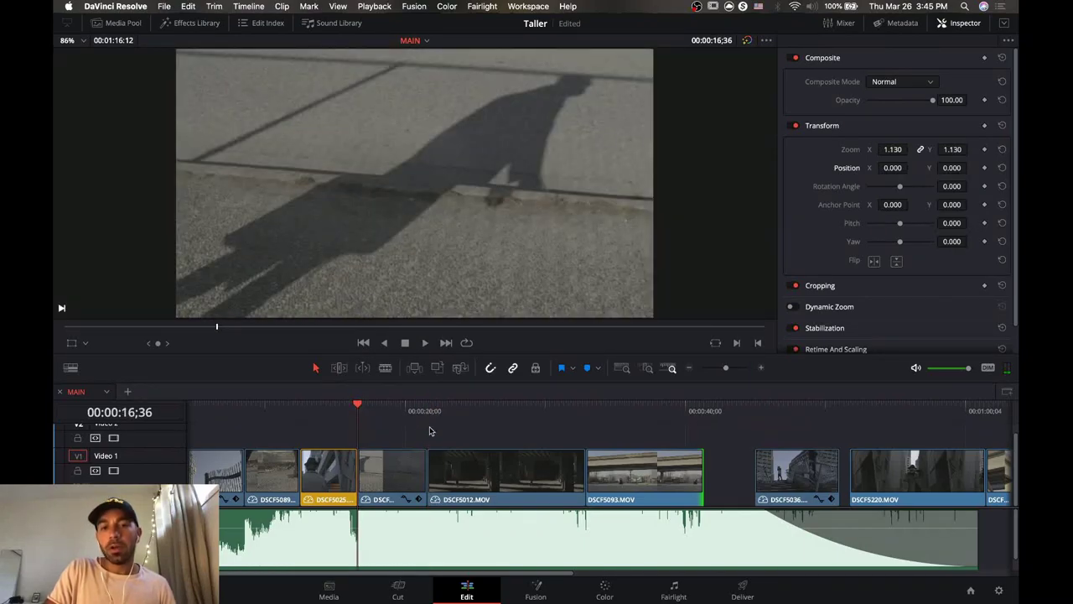
{"action": "left_click", "coordinate": [395, 409]}
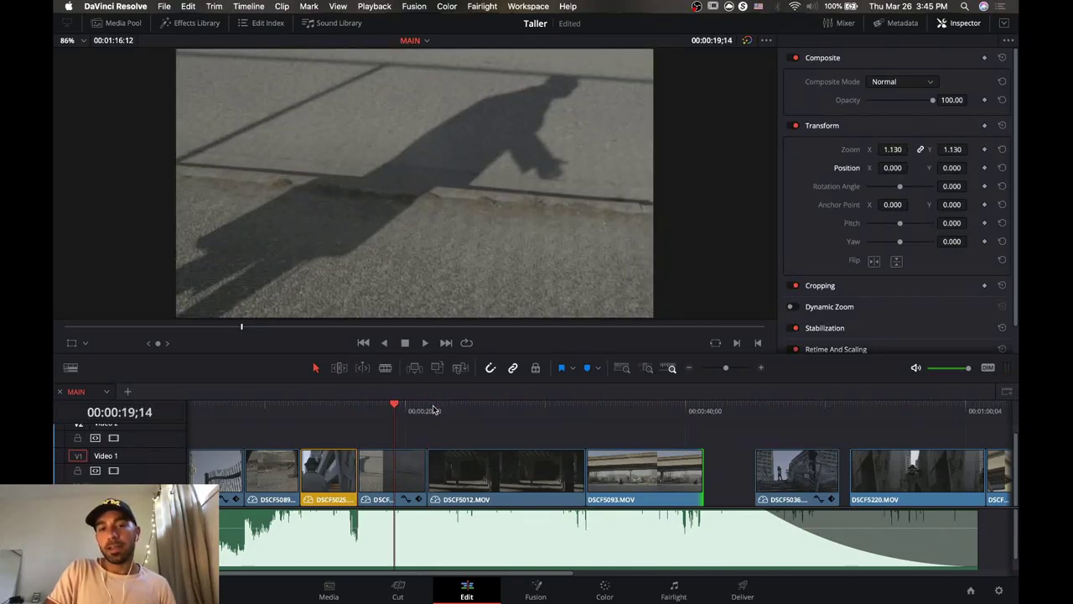
{"action": "left_click", "coordinate": [382, 412]}
{"action": "key", "text": "space"}
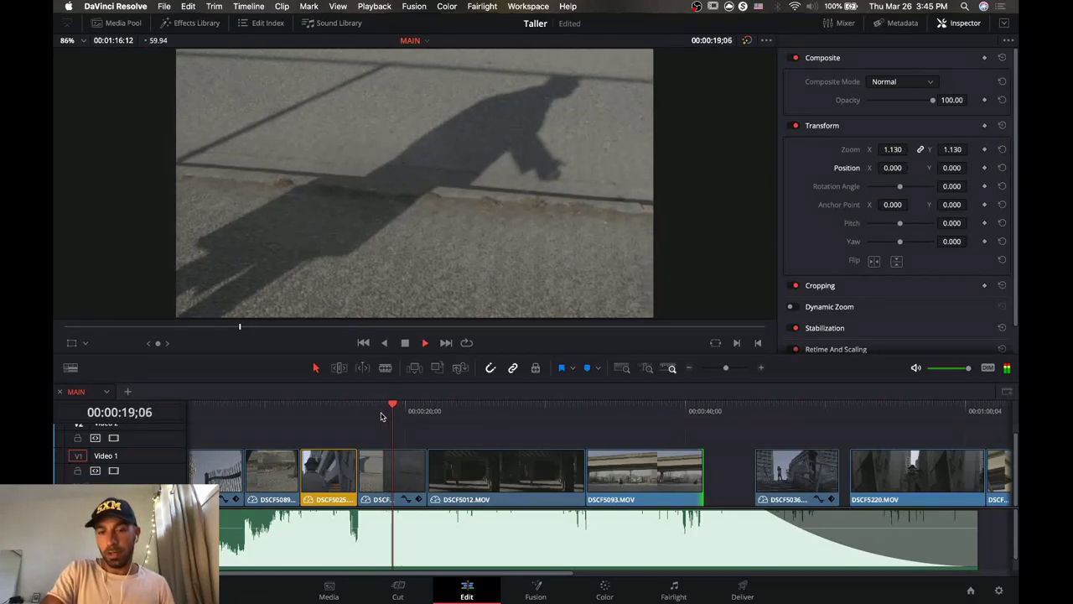
{"action": "key", "text": "space"}
{"action": "left_click", "coordinate": [458, 413]}
{"action": "key", "text": "space"}
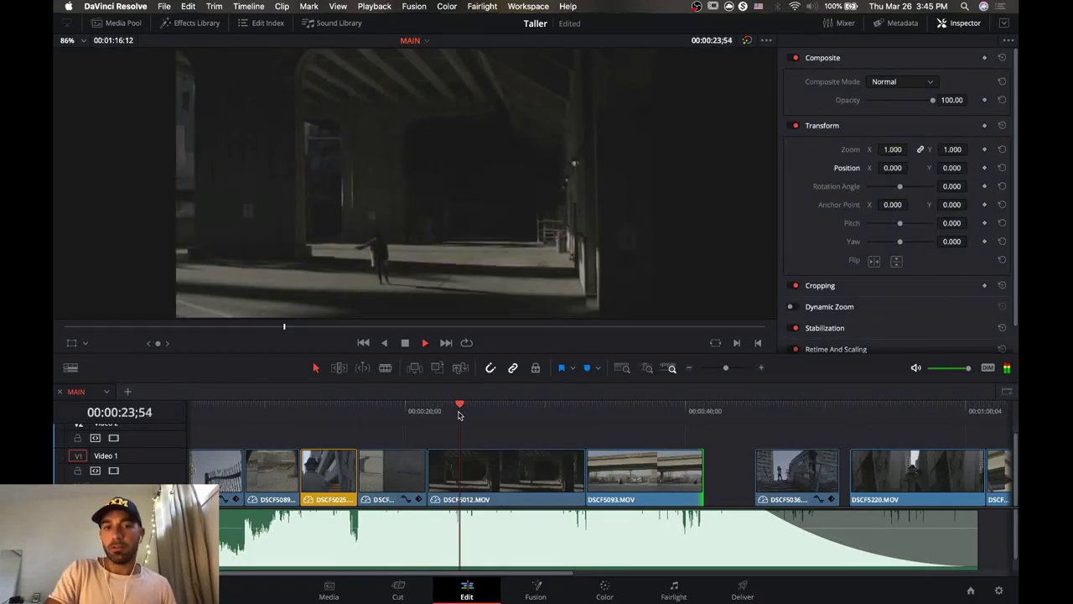
{"action": "key", "text": "space"}
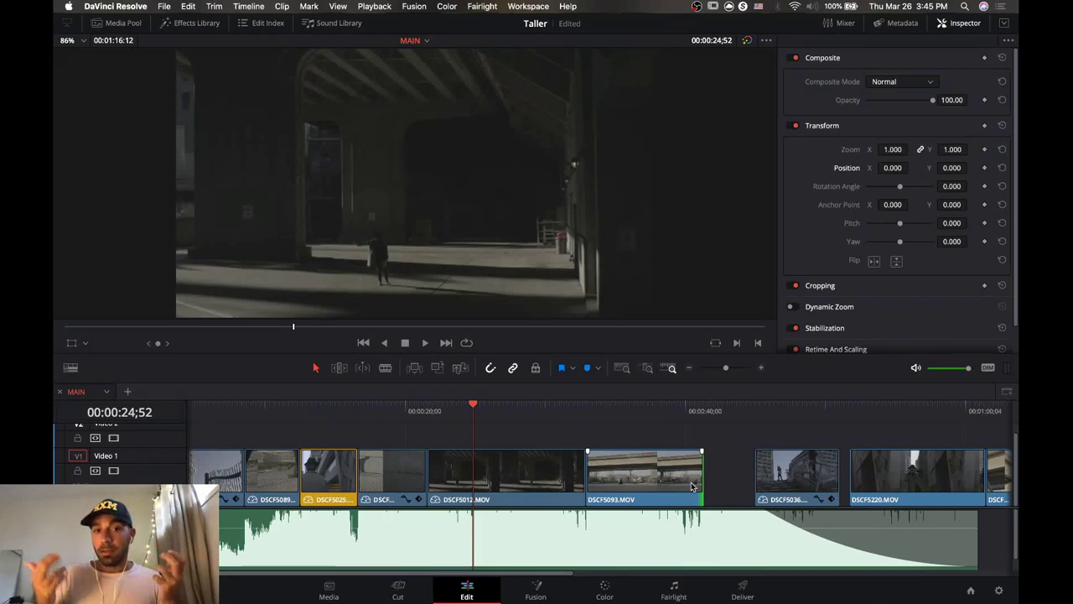
{"action": "left_click", "coordinate": [792, 413]}
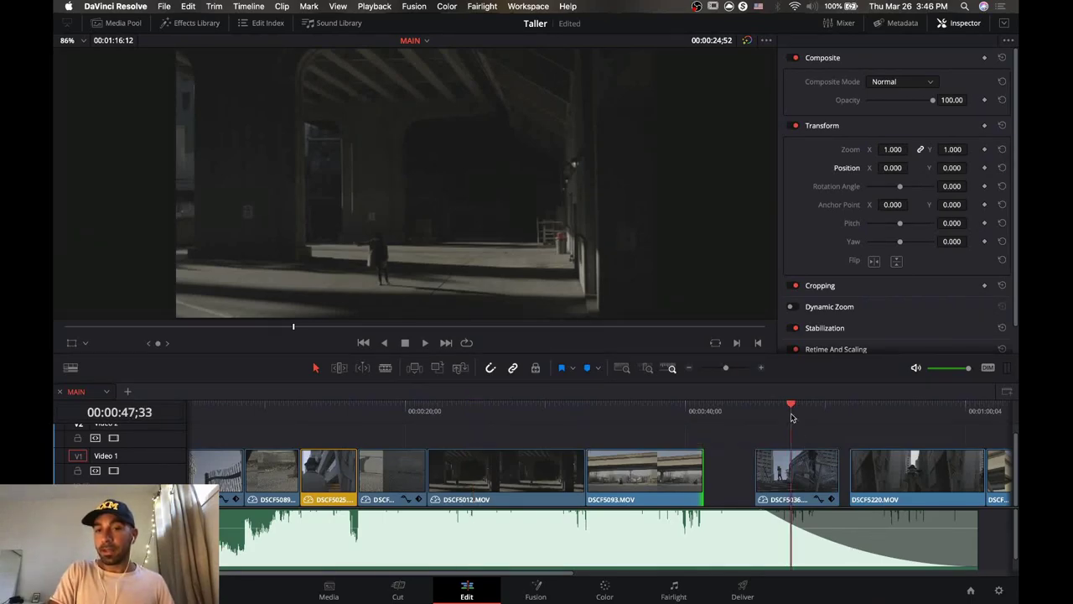
{"action": "left_click", "coordinate": [539, 412]}
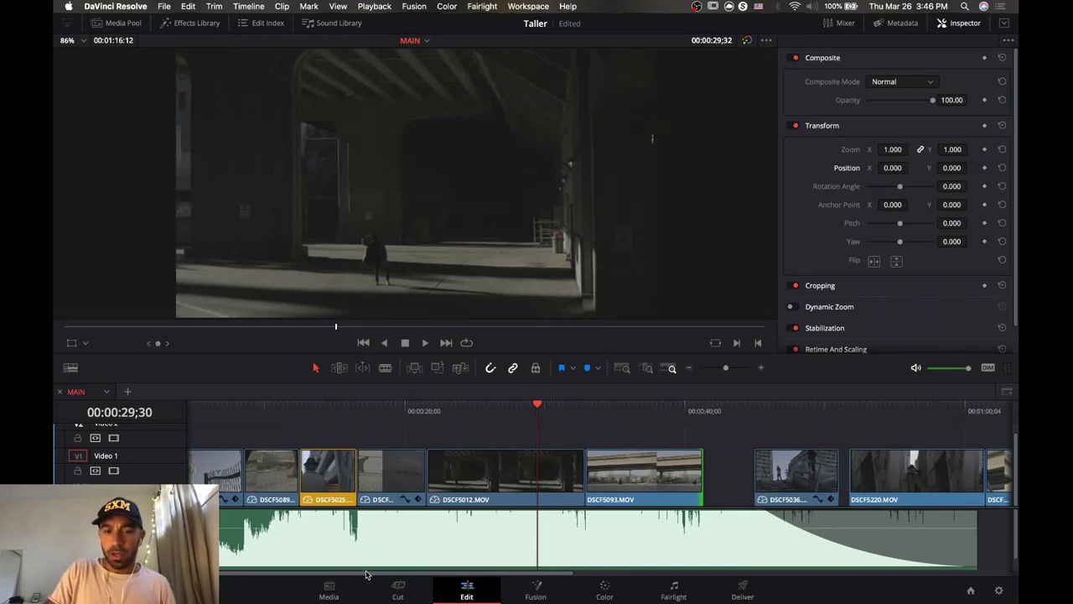
Play the cut from the end of DSCF5012.MOV into DSCF5093.MOV up to the trimmed clip's end.
{"action": "left_click_drag", "start_coordinate": [364, 574], "coordinate": [319, 575]}
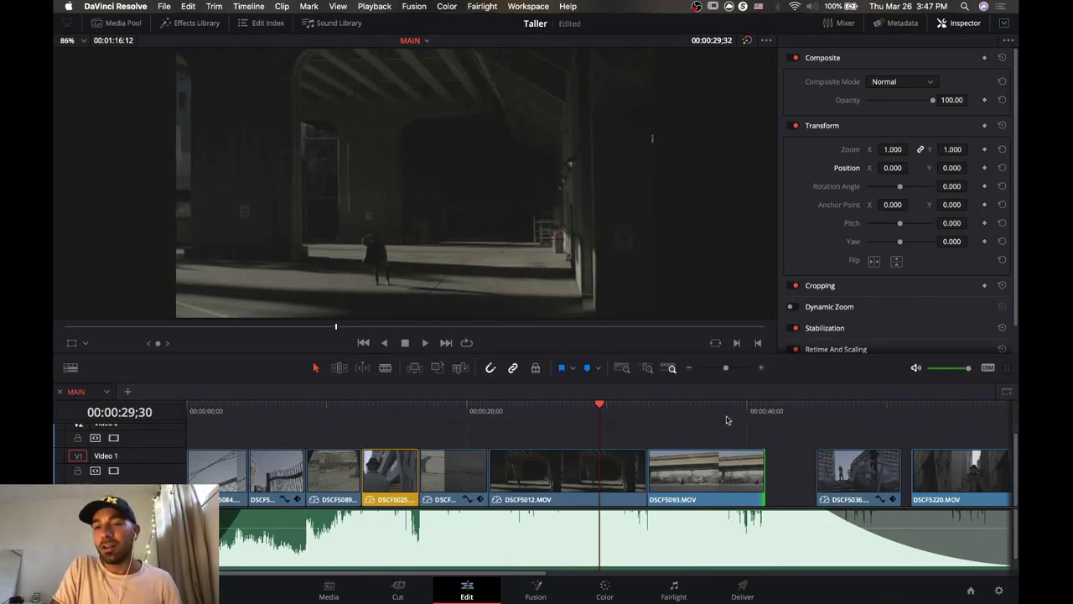
{"action": "left_click", "coordinate": [761, 368]}
{"action": "scroll", "coordinate": [730, 420], "scroll_direction": "right", "scroll_amount": 10}
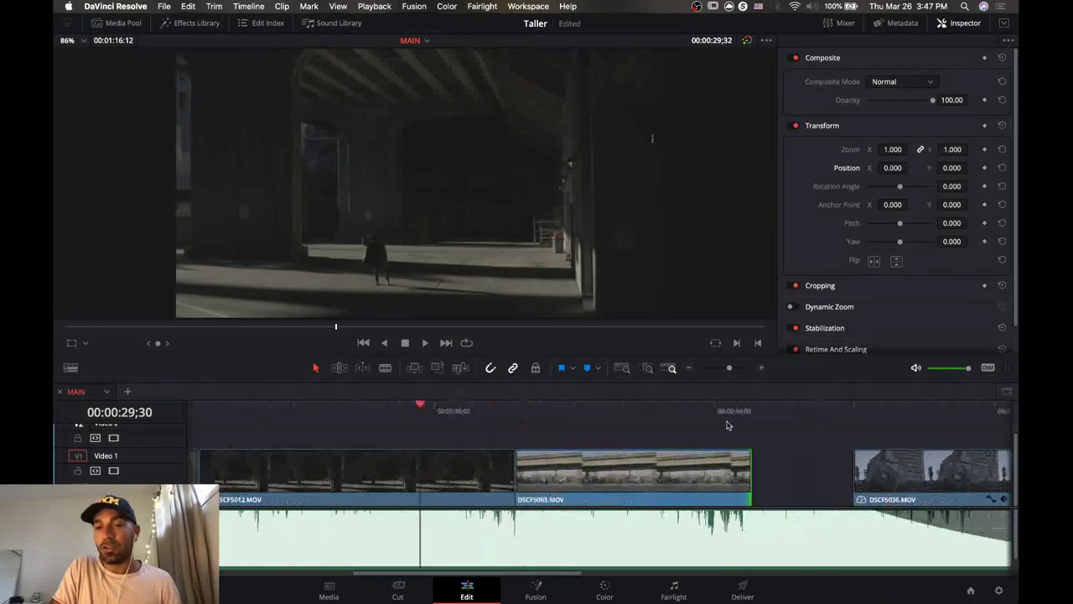
{"action": "scroll", "coordinate": [555, 503], "scroll_direction": "left", "scroll_amount": 5}
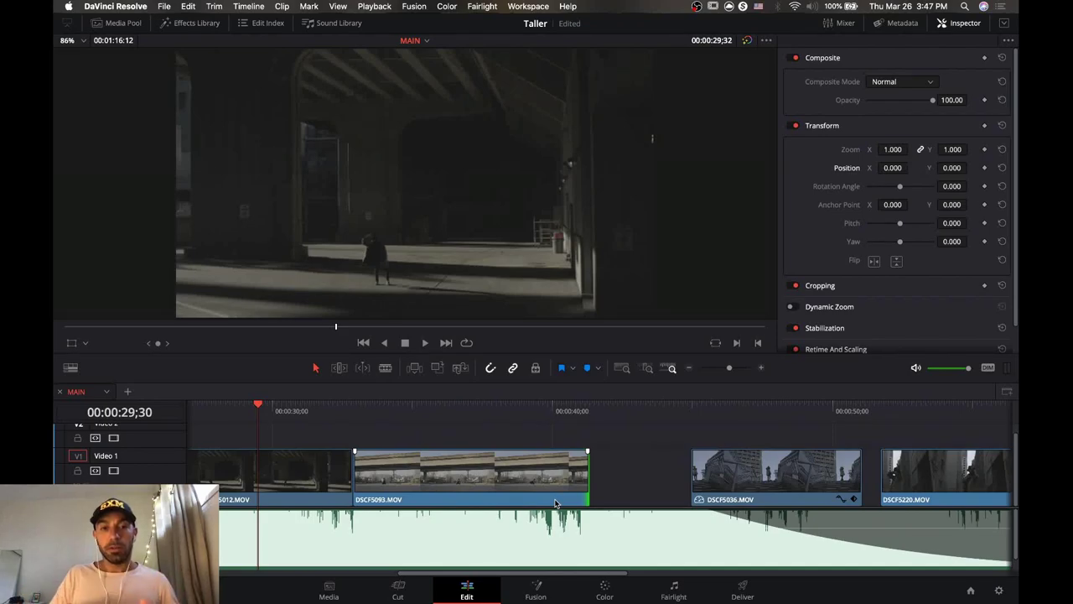
{"action": "left_click_drag", "start_coordinate": [355, 411], "coordinate": [262, 414]}
{"action": "key", "text": "space"}
{"action": "key", "text": "space"}
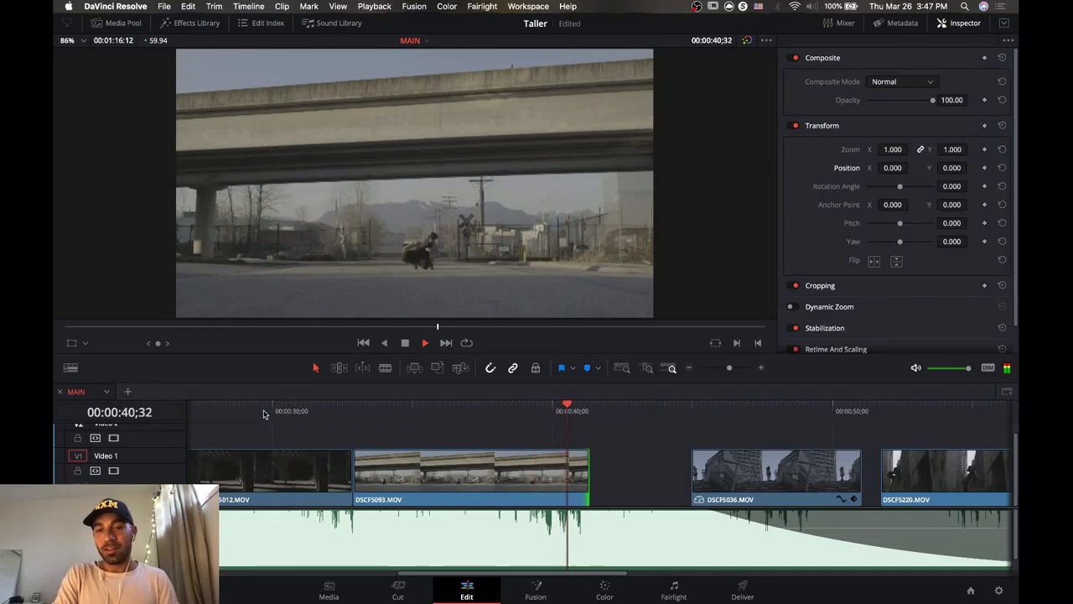
Trim the end of DSCF5093.MOV on Video 1 back to the beat at about 00:00:41;00.
{"action": "key", "text": "space"}
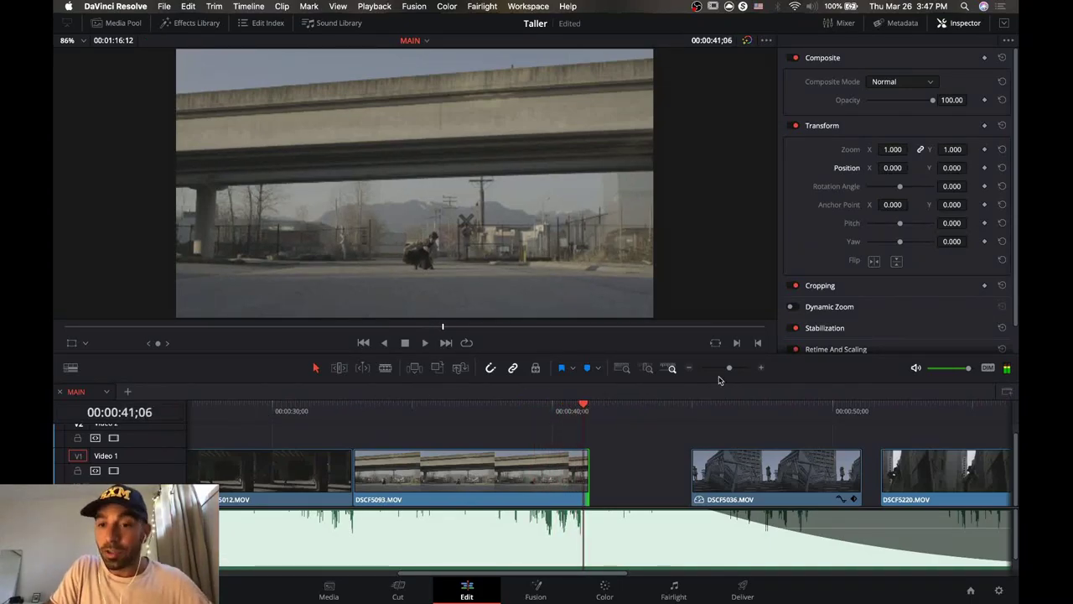
{"action": "left_click", "coordinate": [762, 369]}
{"action": "left_click", "coordinate": [761, 369]}
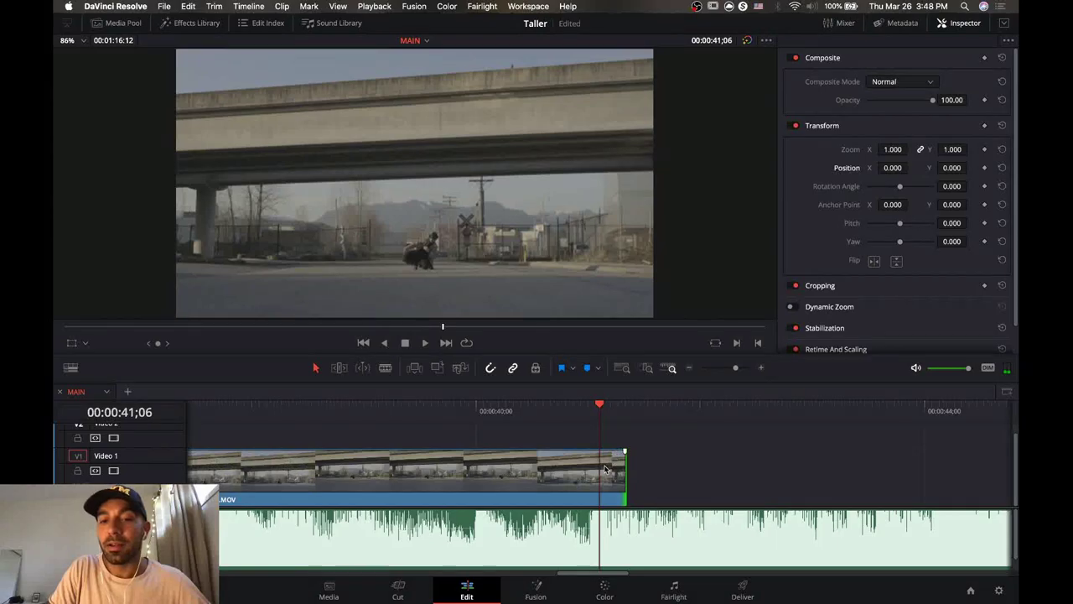
{"action": "left_click_drag", "start_coordinate": [623, 475], "coordinate": [587, 475]}
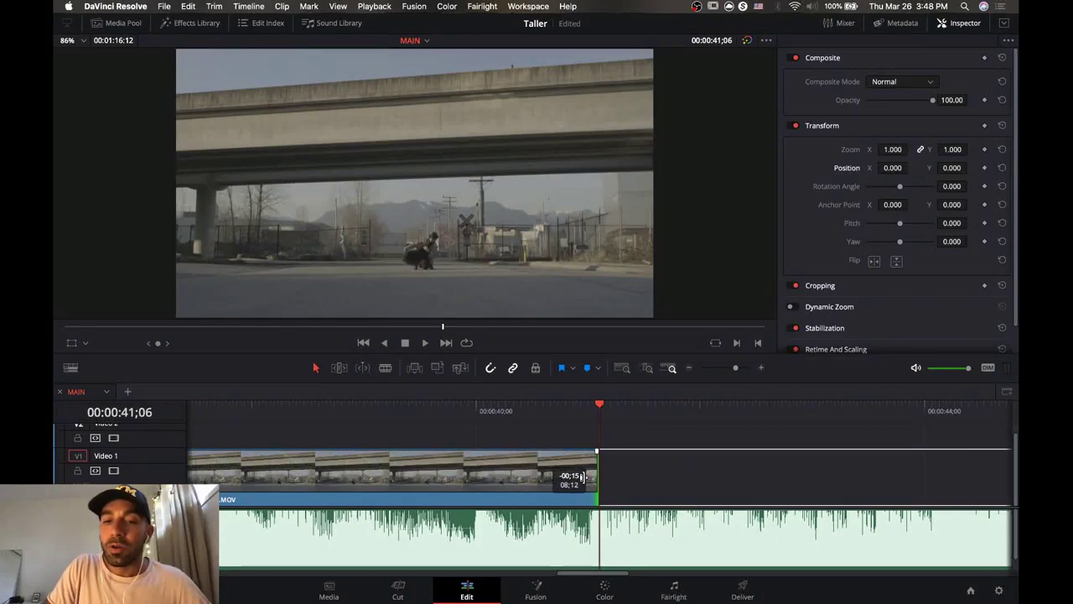
{"action": "left_click_drag", "start_coordinate": [592, 411], "coordinate": [693, 408]}
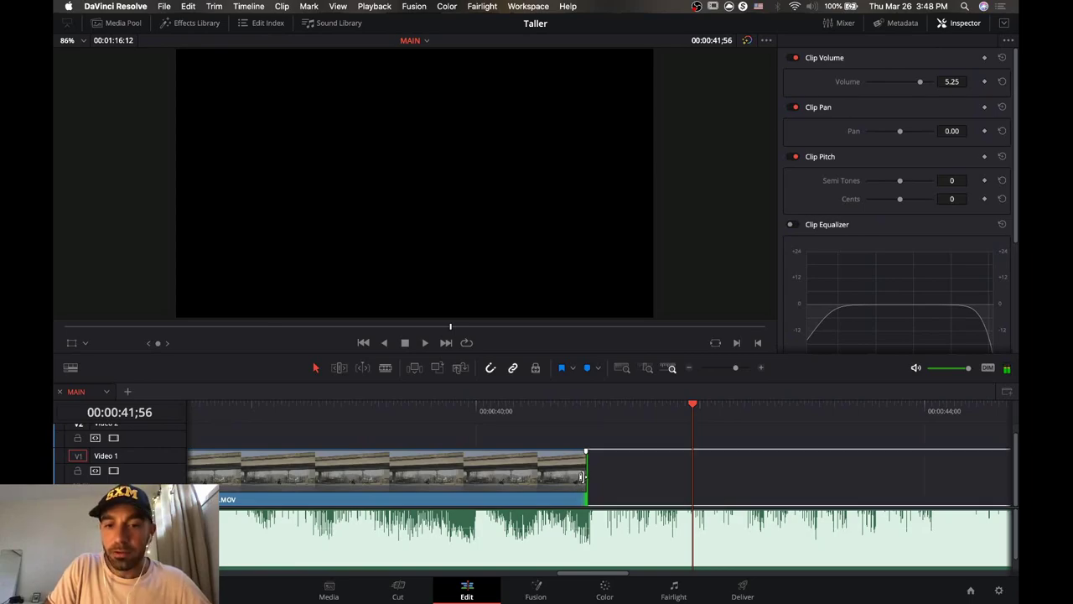
{"action": "left_click_drag", "start_coordinate": [581, 477], "coordinate": [585, 476]}
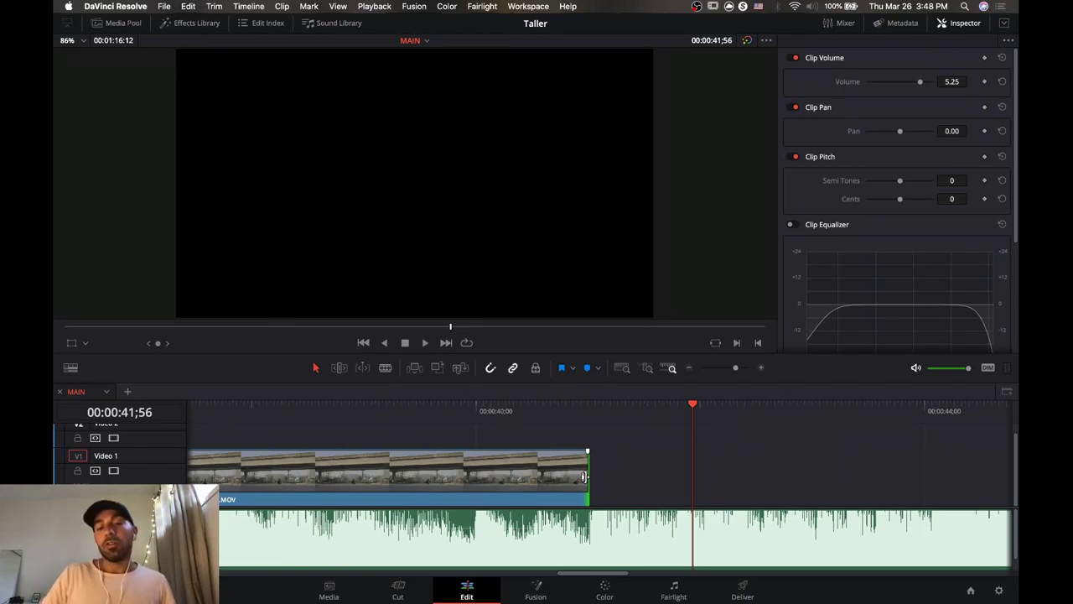
Play the cut from the last seconds of DSCF5012.MOV into the opening of DSCF5093.MOV.
{"action": "left_click", "coordinate": [496, 411]}
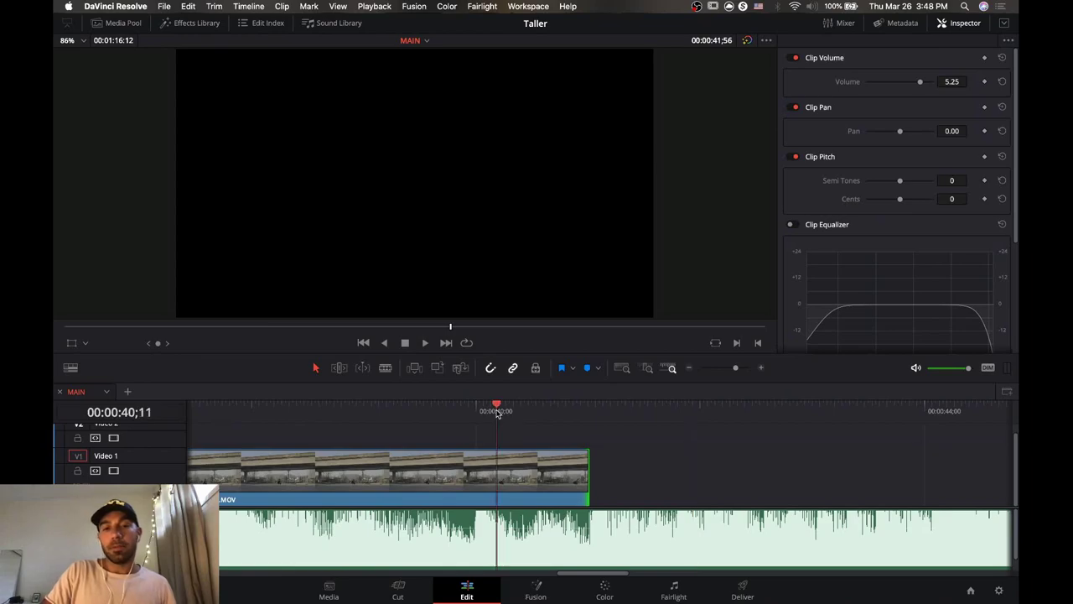
{"action": "left_click", "coordinate": [451, 411]}
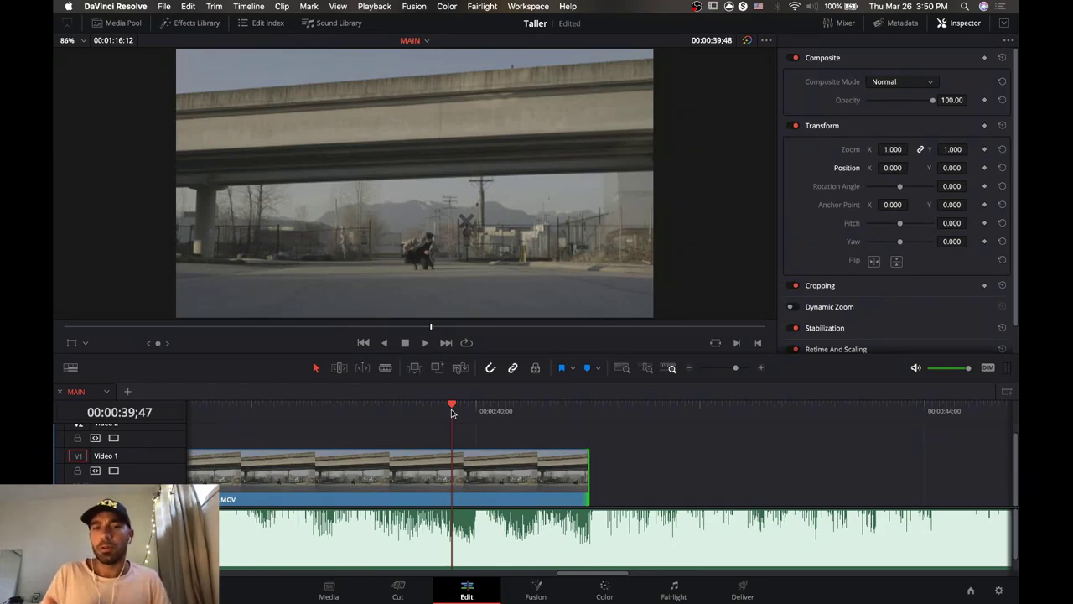
{"action": "left_click", "coordinate": [689, 370]}
{"action": "left_click", "coordinate": [690, 370]}
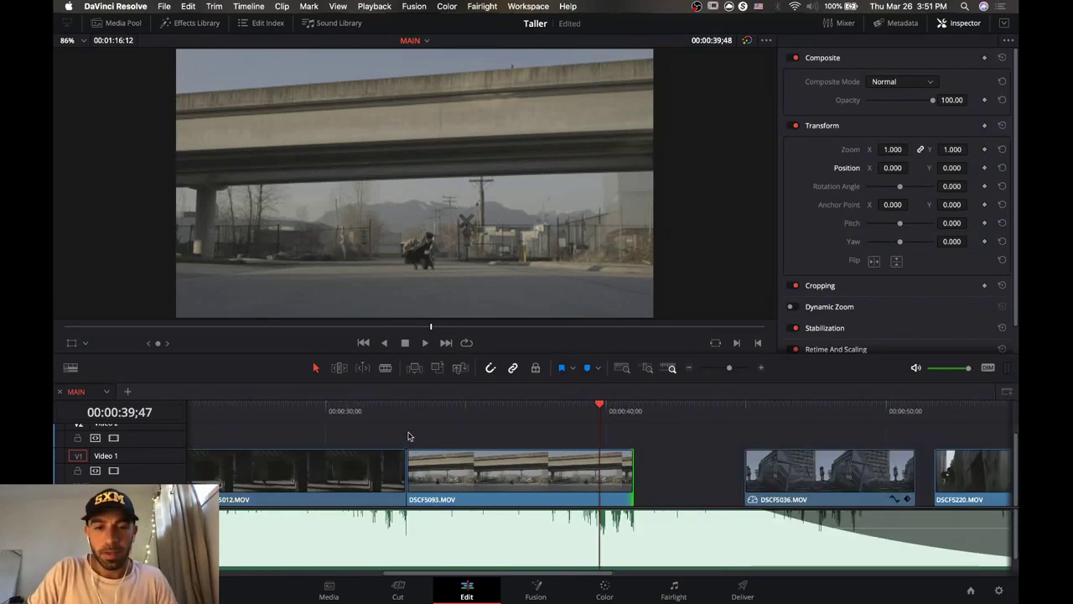
{"action": "left_click_drag", "start_coordinate": [411, 409], "coordinate": [372, 411]}
{"action": "key", "text": "space"}
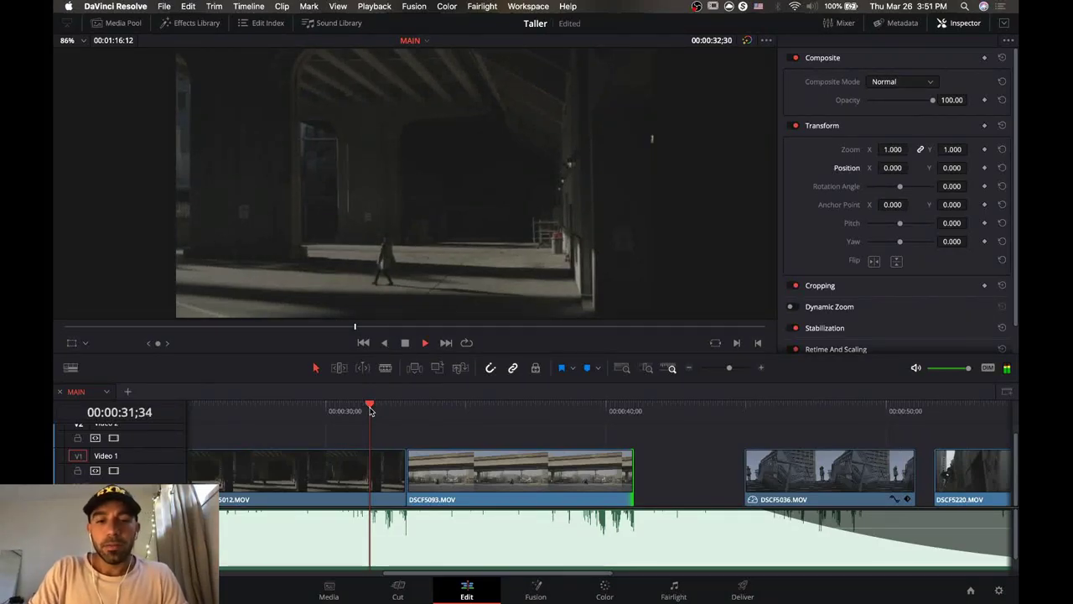
{"action": "key", "text": "space"}
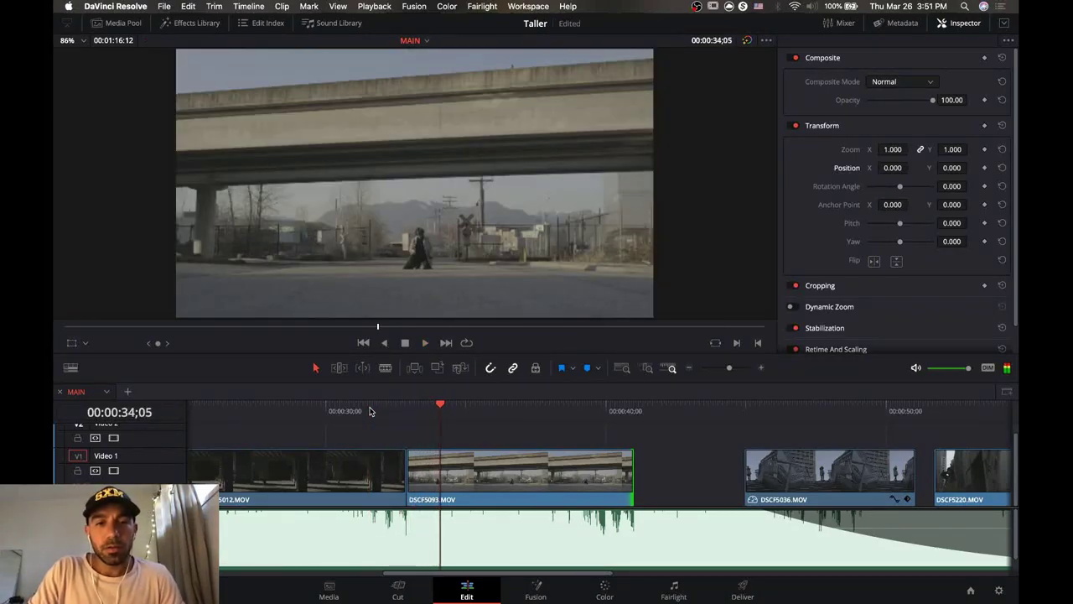
Set the speed of DSCF5093.MOV to 51% and play the slowed clip from its start past its end.
{"action": "left_click", "coordinate": [453, 475]}
{"action": "right_click", "coordinate": [467, 476]}
{"action": "mouse_move", "coordinate": [531, 348]}
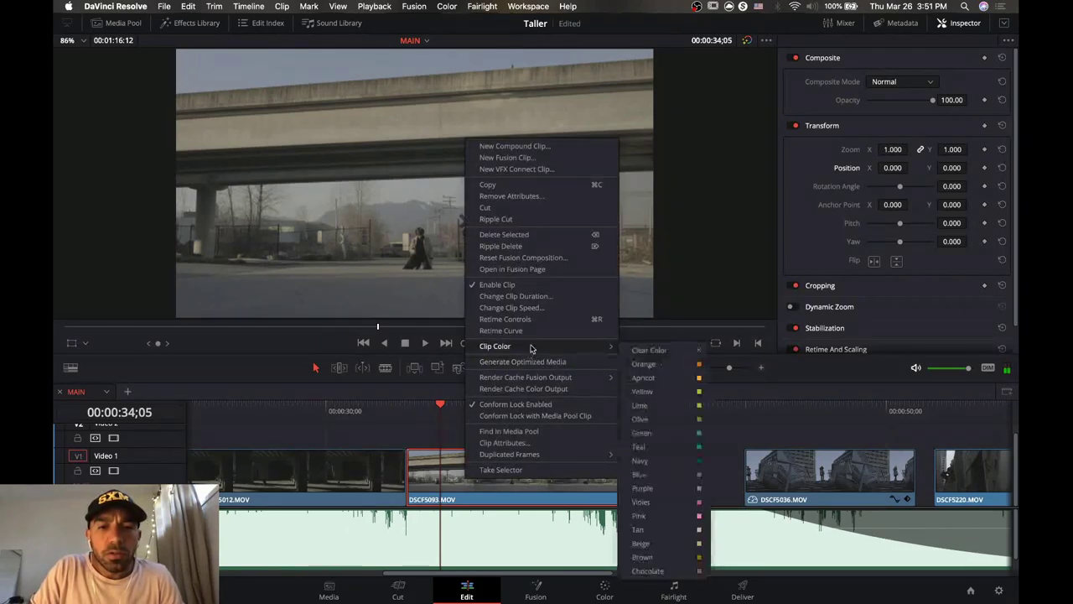
{"action": "left_click", "coordinate": [535, 307]}
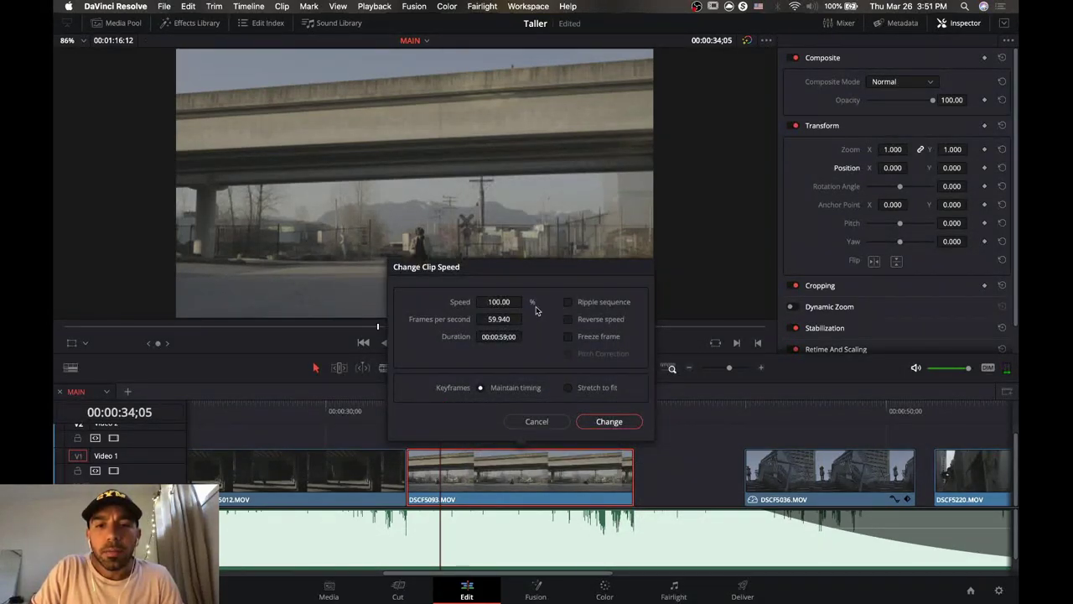
{"action": "mouse_move", "coordinate": [527, 302]}
{"action": "left_mouse_down"}
{"action": "mouse_move", "coordinate": [516, 302]}
{"action": "mouse_move", "coordinate": [527, 302]}
{"action": "left_mouse_up"}
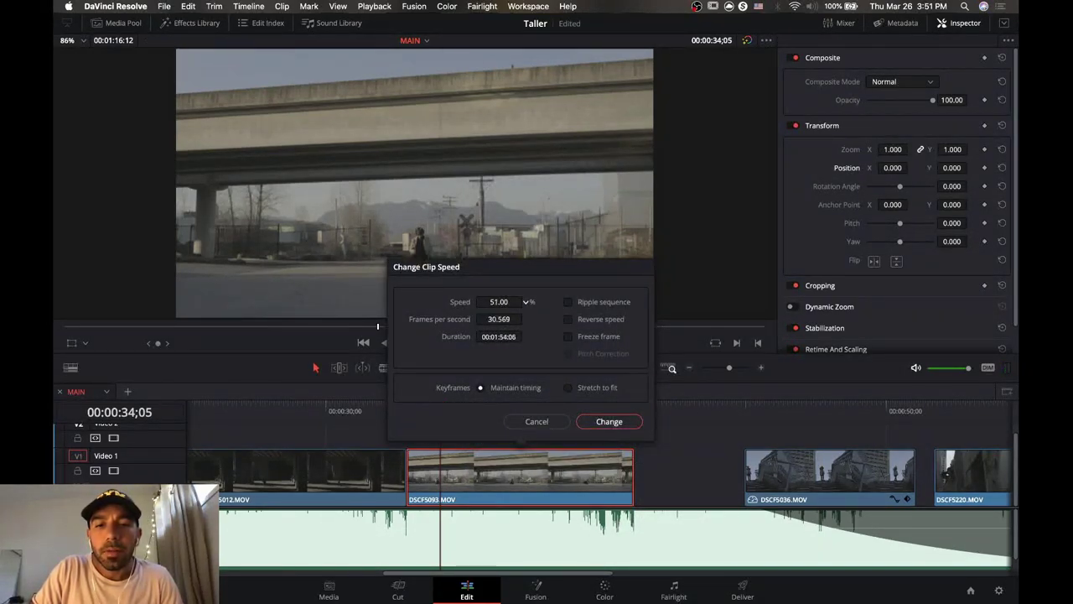
{"action": "left_click", "coordinate": [600, 423]}
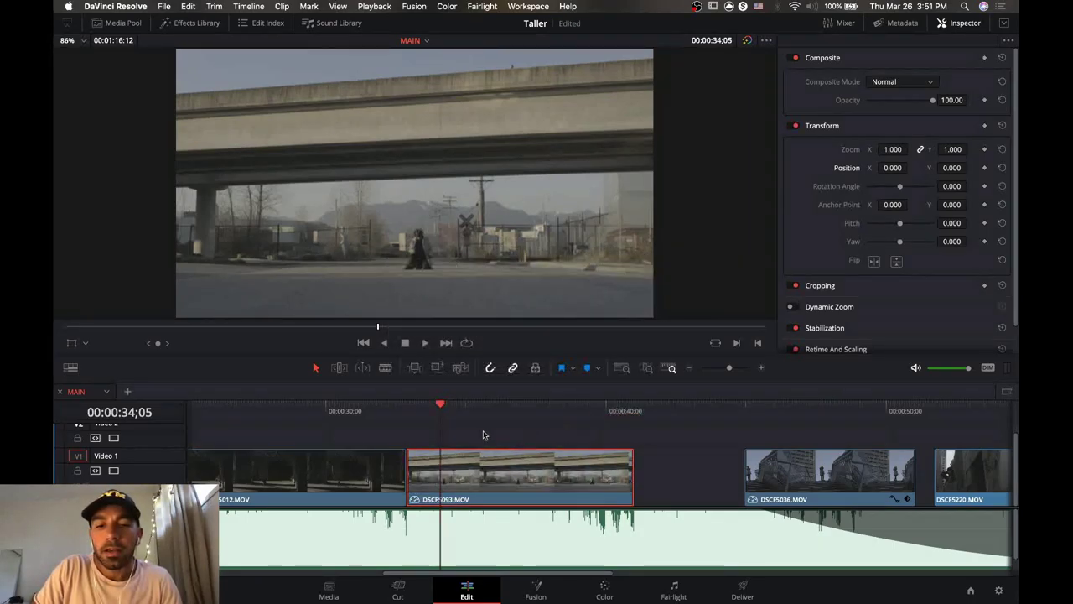
{"action": "left_click", "coordinate": [408, 410]}
{"action": "key", "text": "space"}
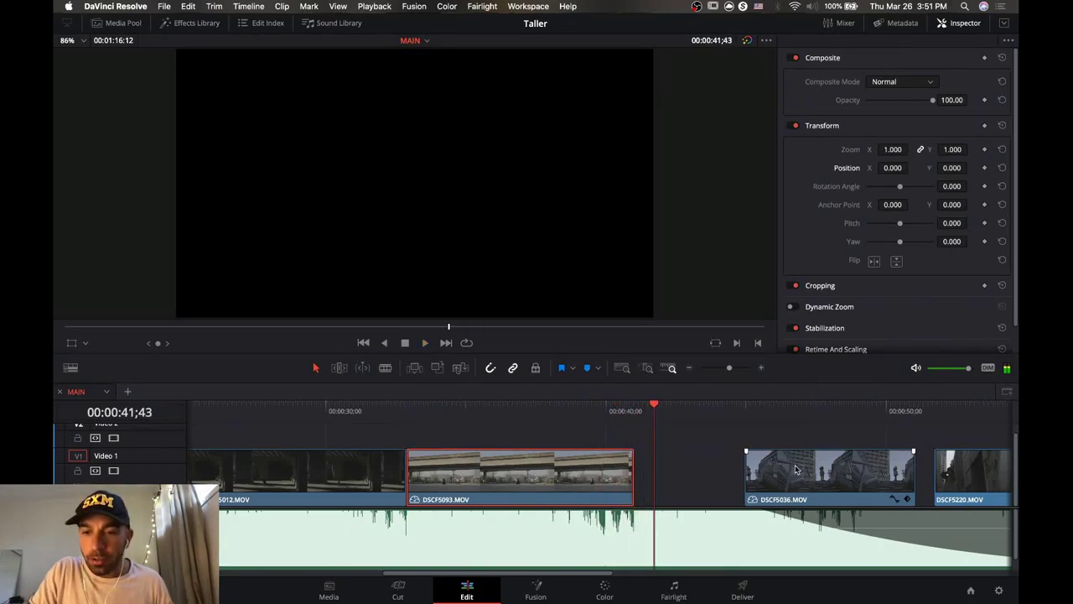
Move DSCF5036.MOV directly against the end of DSCF5093.MOV and play across the cut to about 00:00:47;35.
{"action": "left_click_drag", "start_coordinate": [797, 470], "coordinate": [685, 470]}
{"action": "left_click", "coordinate": [608, 412]}
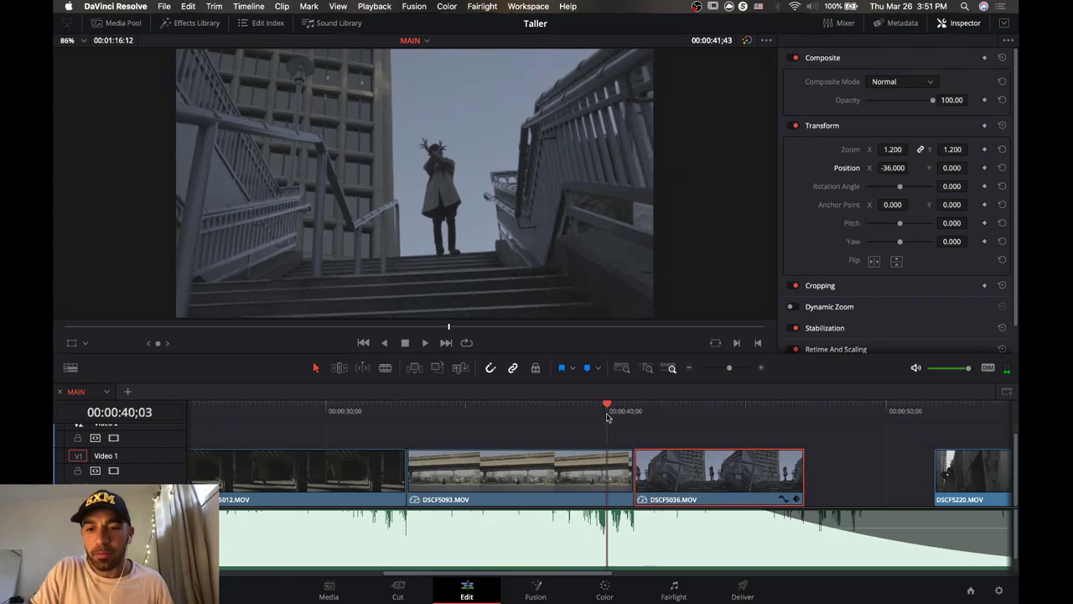
{"action": "key", "text": "space"}
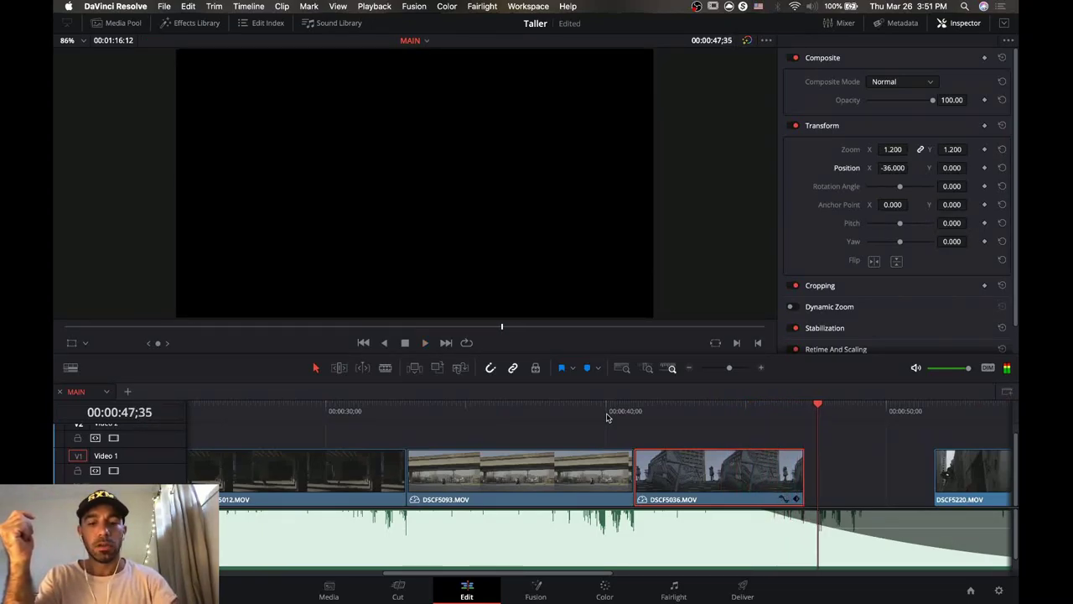
Try DSCF5220.MOV at 00:00:47;35 on Video 1, shortly after DSCF5036.MOV, and scrub back across the neighbouring clips.
{"action": "scroll", "coordinate": [608, 418], "scroll_direction": "right", "scroll_amount": 10}
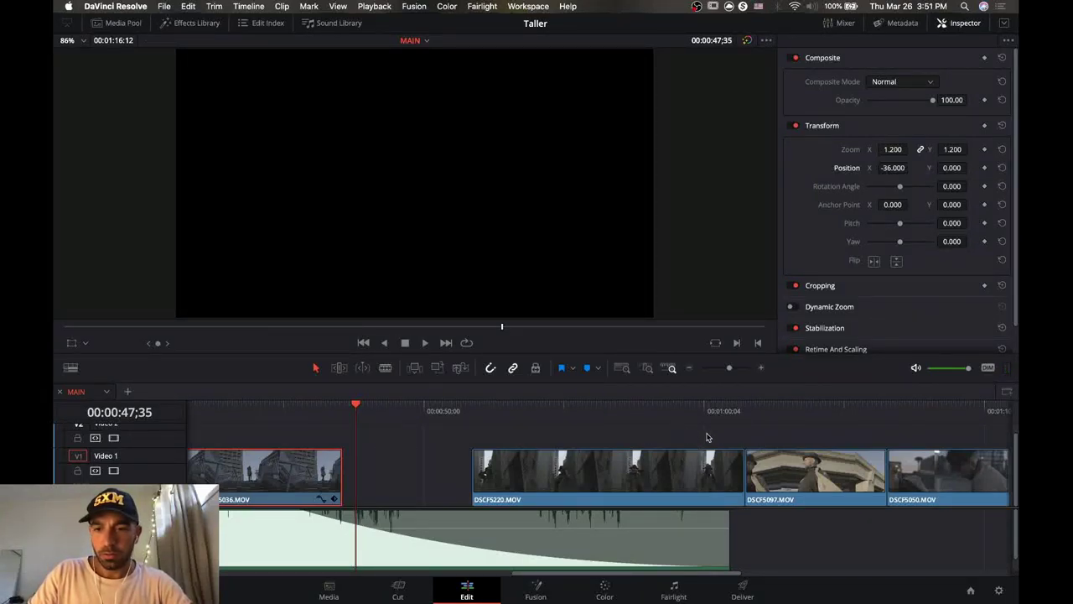
{"action": "scroll", "coordinate": [707, 437], "scroll_direction": "right", "scroll_amount": 5}
{"action": "left_click_drag", "start_coordinate": [727, 368], "coordinate": [723, 368]}
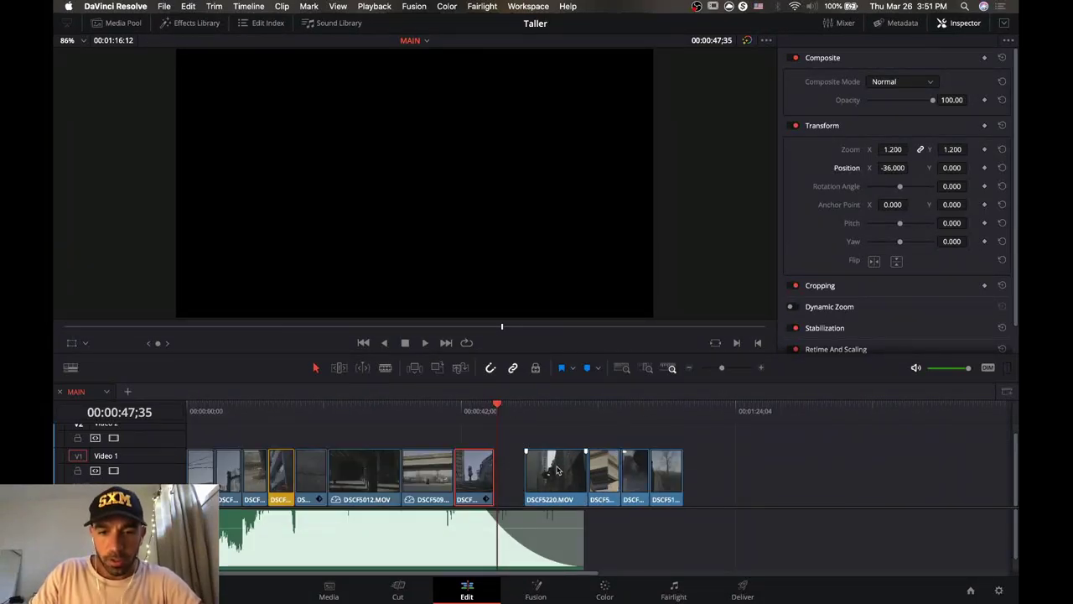
{"action": "left_click_drag", "start_coordinate": [557, 470], "coordinate": [525, 484]}
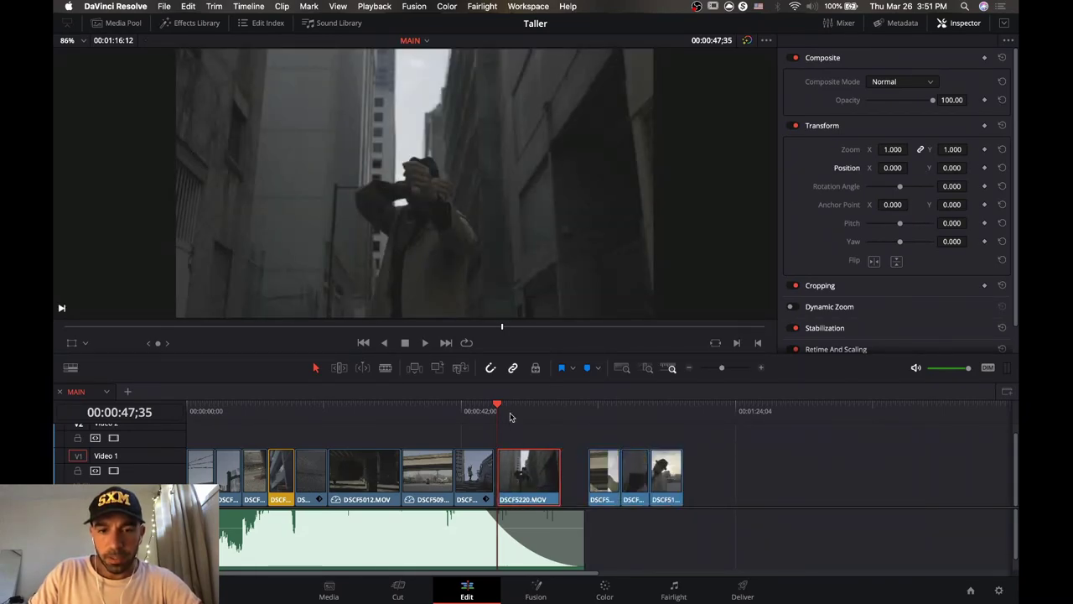
{"action": "left_click_drag", "start_coordinate": [507, 413], "coordinate": [422, 422]}
Park DSCF5220.MOV beyond the last clips at about 00:01:22, and move DSCF5097.MOV, DSCF5050.MOV and DSCF5106.MOV directly after DSCF5036.MOV.
{"action": "left_click_drag", "start_coordinate": [529, 480], "coordinate": [757, 499]}
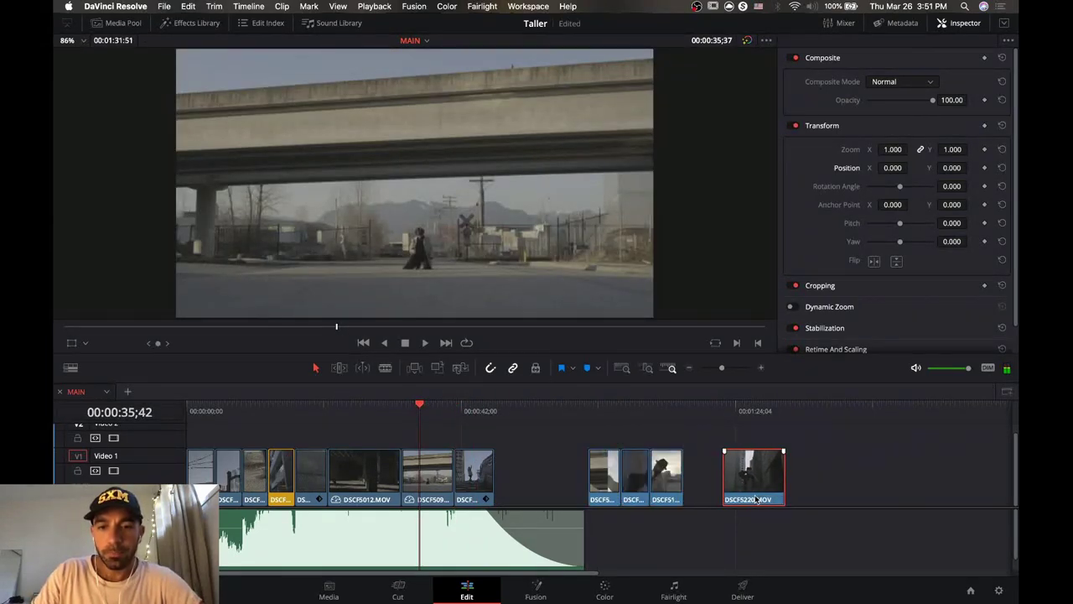
{"action": "left_click", "coordinate": [603, 419]}
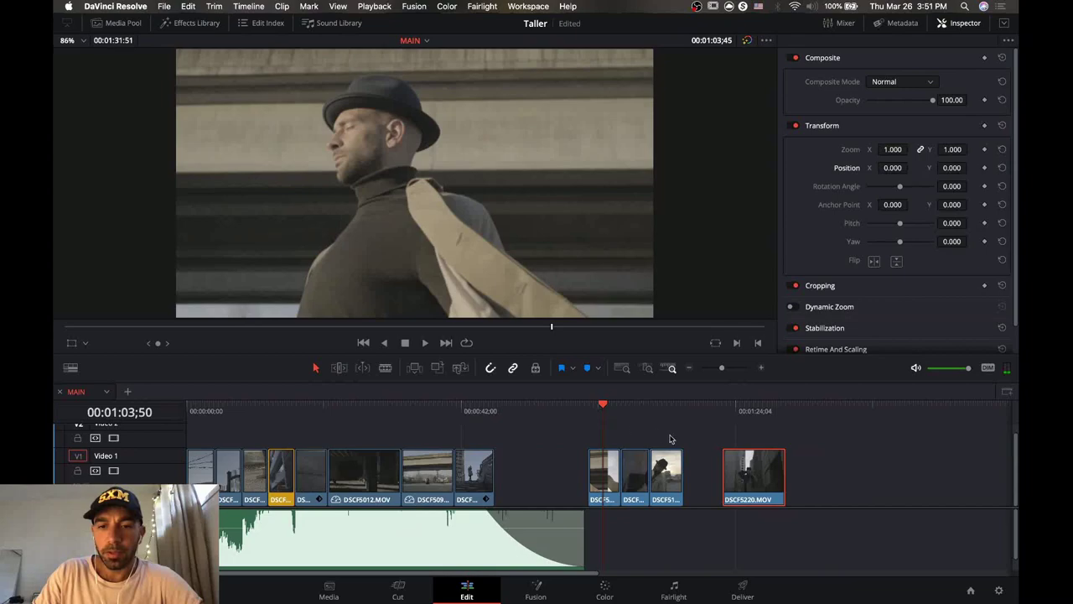
{"action": "left_click_drag", "start_coordinate": [691, 435], "coordinate": [507, 478]}
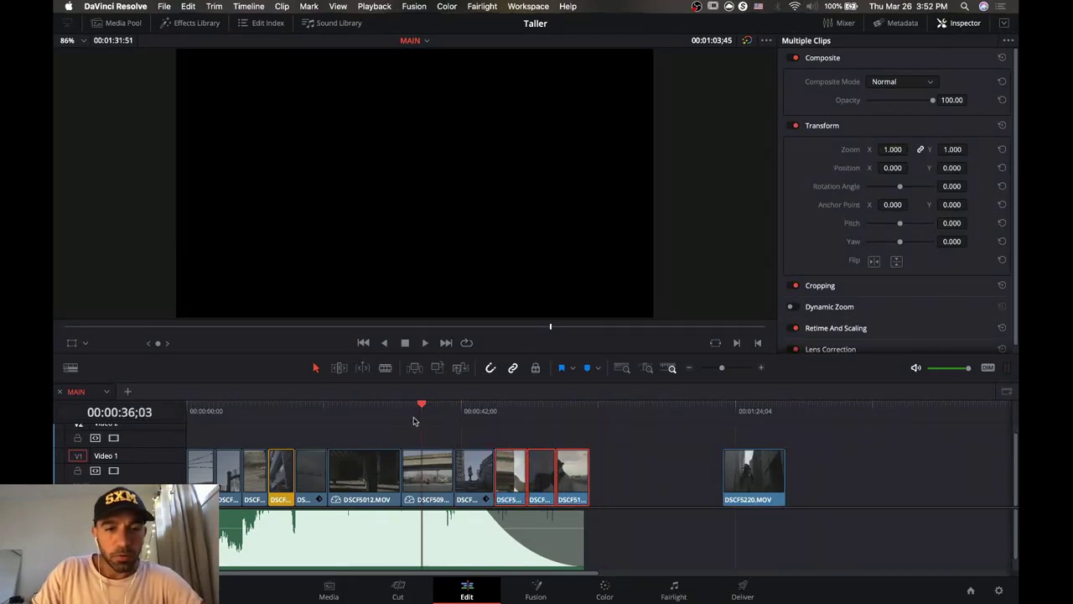
Scrub and play through the sequence between DSCF5012.MOV and DSCF5106.MOV to review the new clip order.
{"action": "left_click_drag", "start_coordinate": [414, 420], "coordinate": [576, 420]}
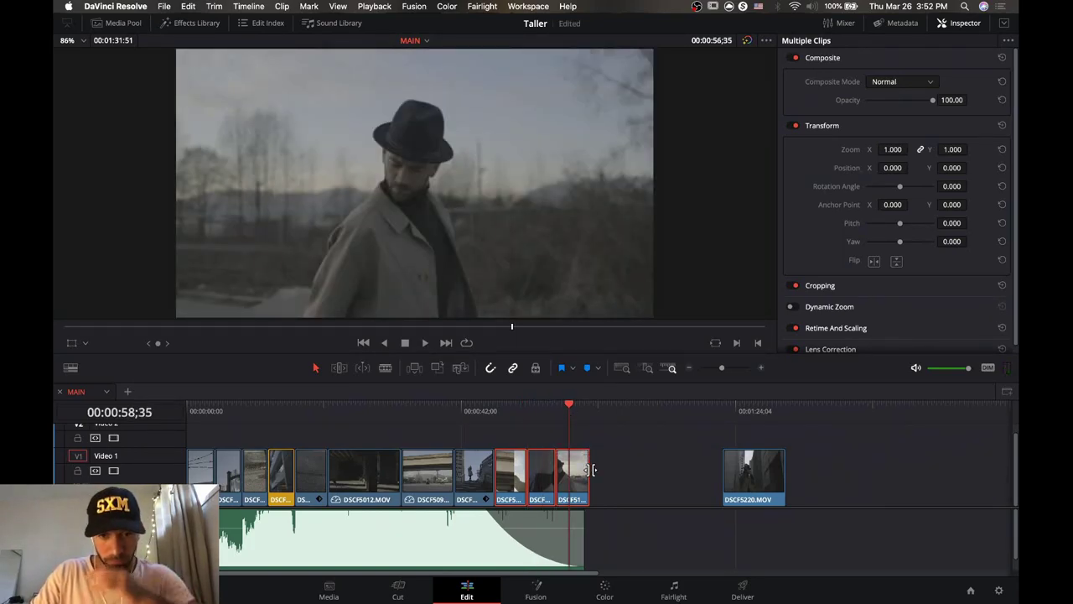
{"action": "left_click_drag", "start_coordinate": [722, 367], "coordinate": [732, 370]}
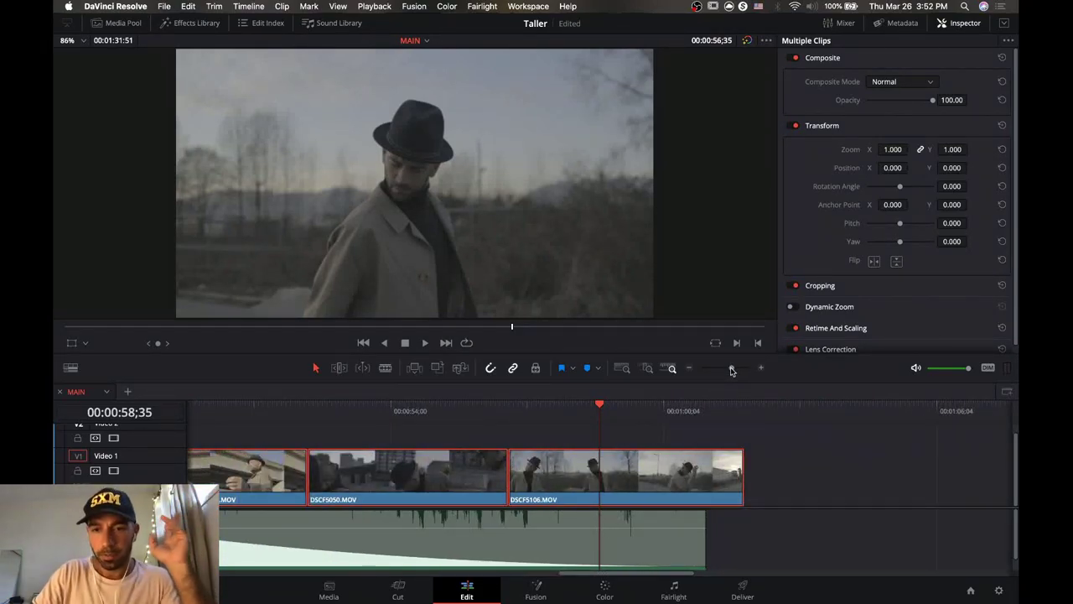
{"action": "left_click", "coordinate": [691, 368]}
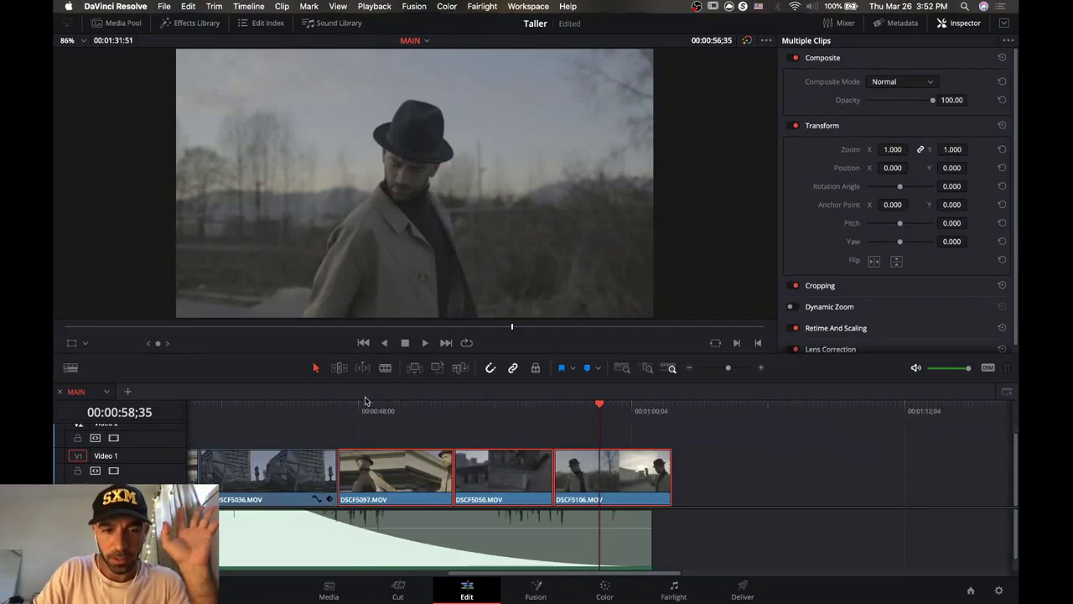
{"action": "left_click", "coordinate": [289, 412]}
{"action": "scroll", "coordinate": [289, 413], "scroll_direction": "left", "scroll_amount": 5}
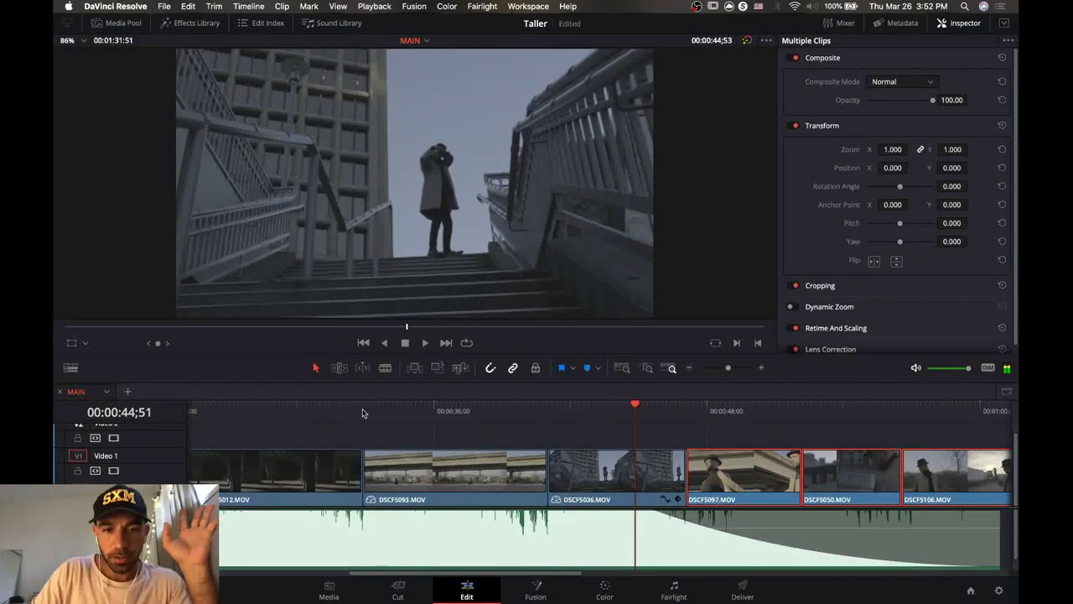
{"action": "left_click", "coordinate": [436, 411]}
{"action": "left_click", "coordinate": [322, 419]}
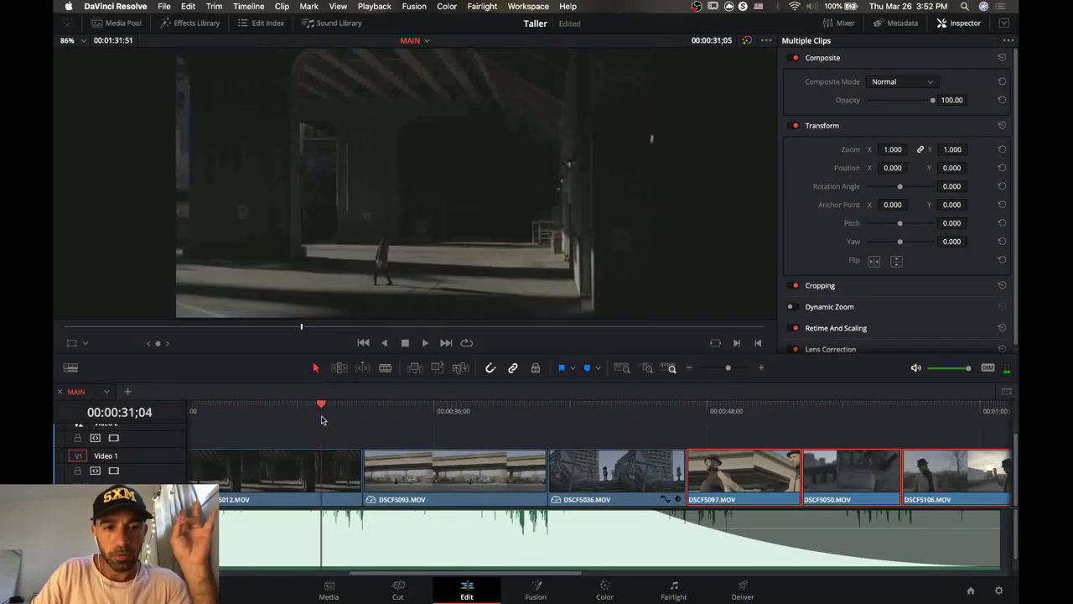
{"action": "left_click", "coordinate": [463, 412]}
{"action": "left_click", "coordinate": [629, 414]}
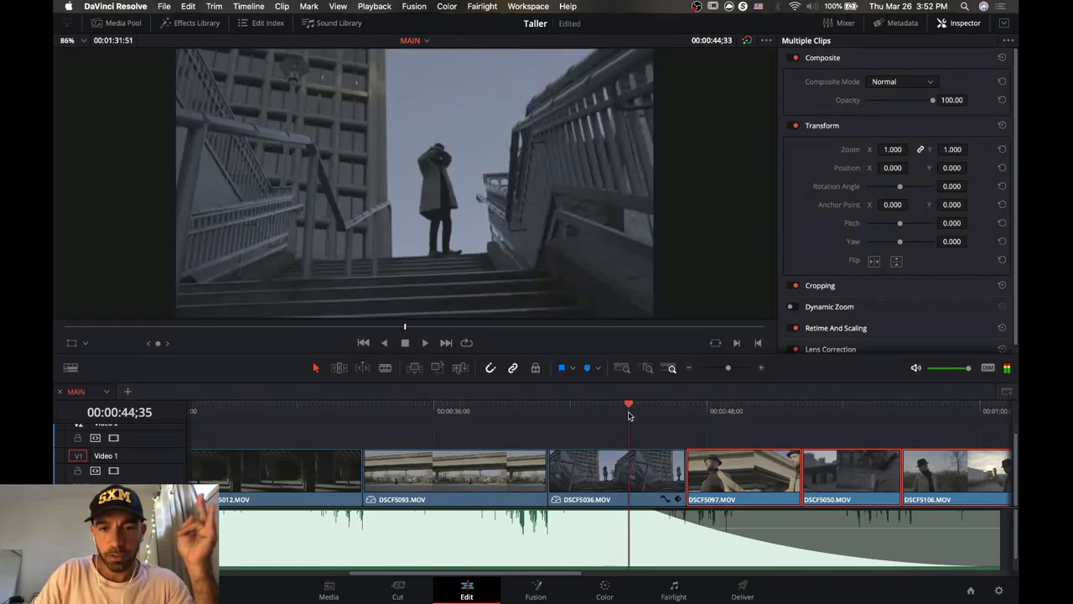
{"action": "scroll", "coordinate": [629, 414], "scroll_direction": "right", "scroll_amount": 3}
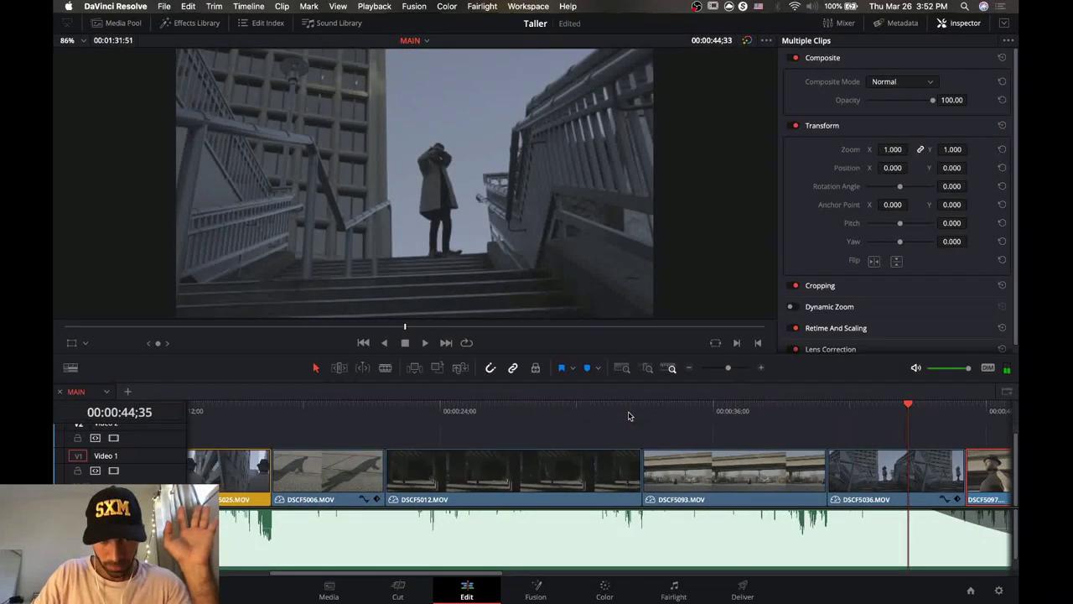
{"action": "left_click", "coordinate": [629, 413]}
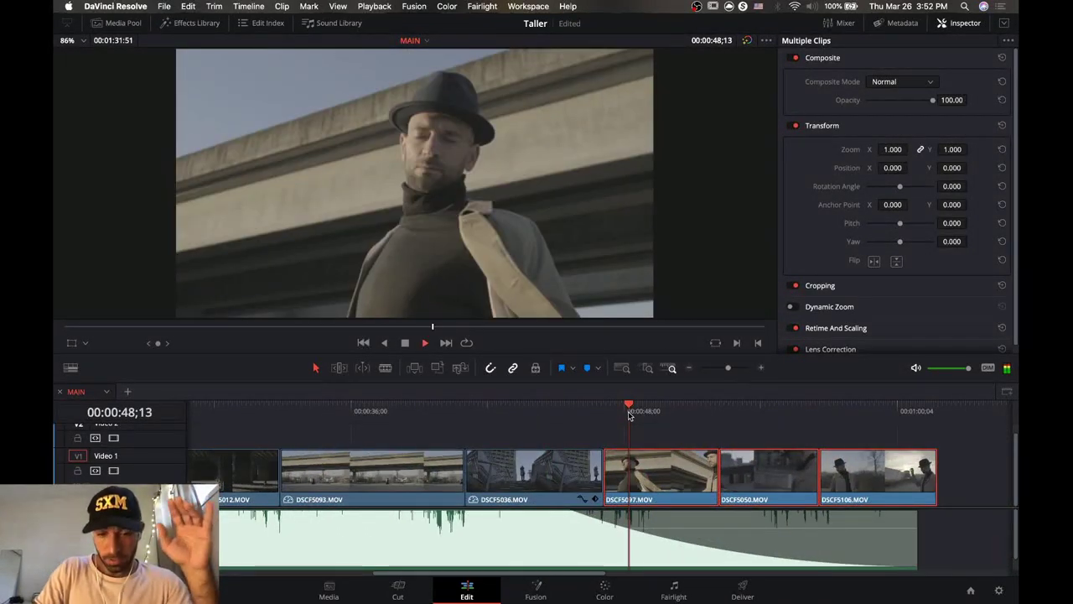
{"action": "key", "text": "space"}
{"action": "scroll", "coordinate": [630, 414], "scroll_direction": "right", "scroll_amount": 5}
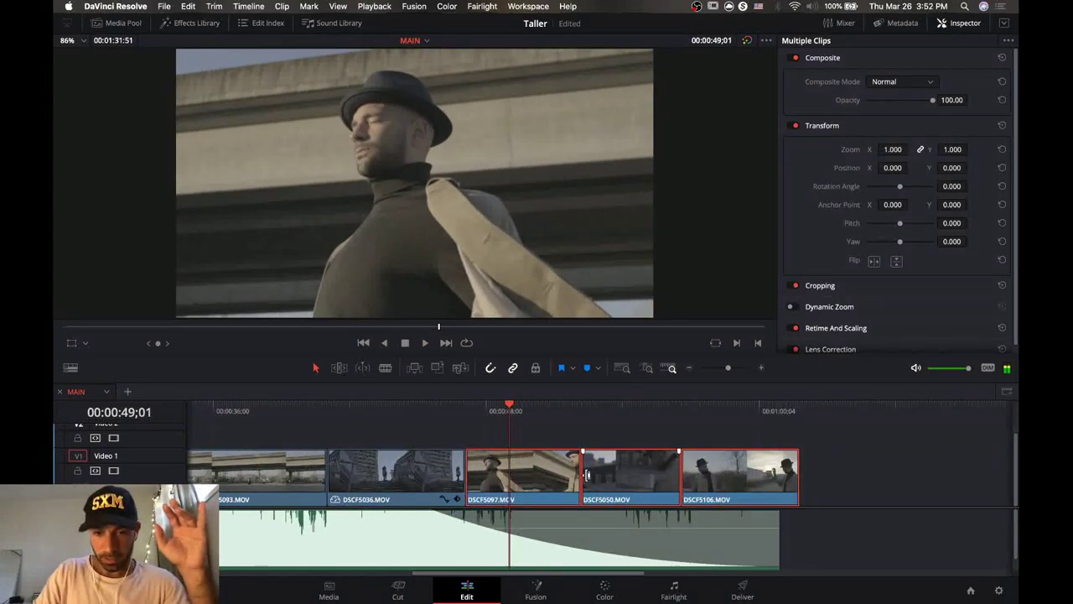
{"action": "right_click", "coordinate": [531, 474]}
{"action": "mouse_move", "coordinate": [607, 322]}
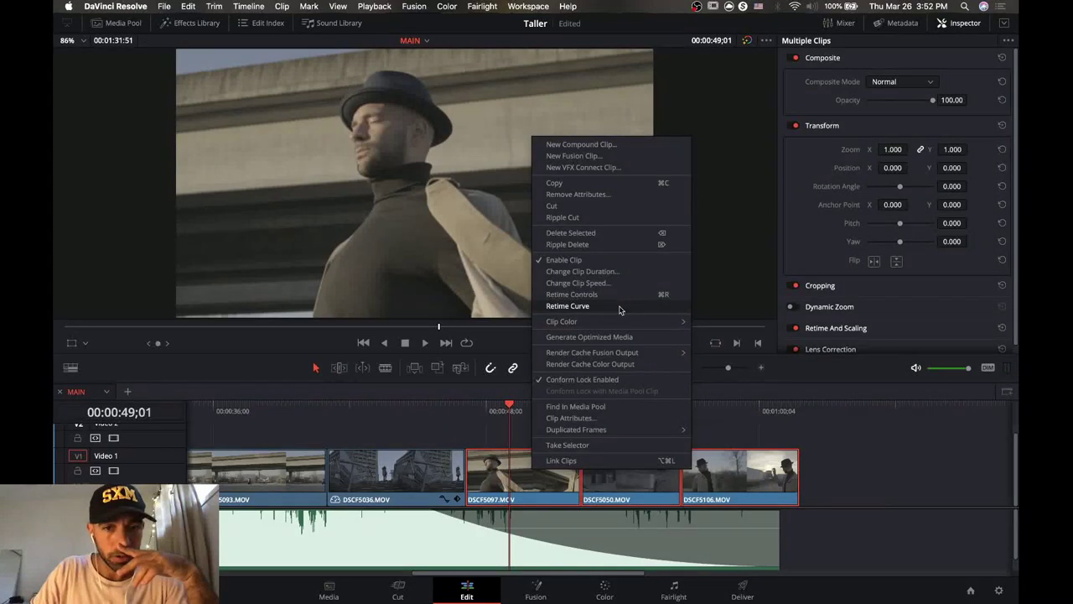
{"action": "left_click", "coordinate": [847, 464]}
Set the clip speed of DSCF5097.MOV to 40%.
{"action": "left_click", "coordinate": [505, 471]}
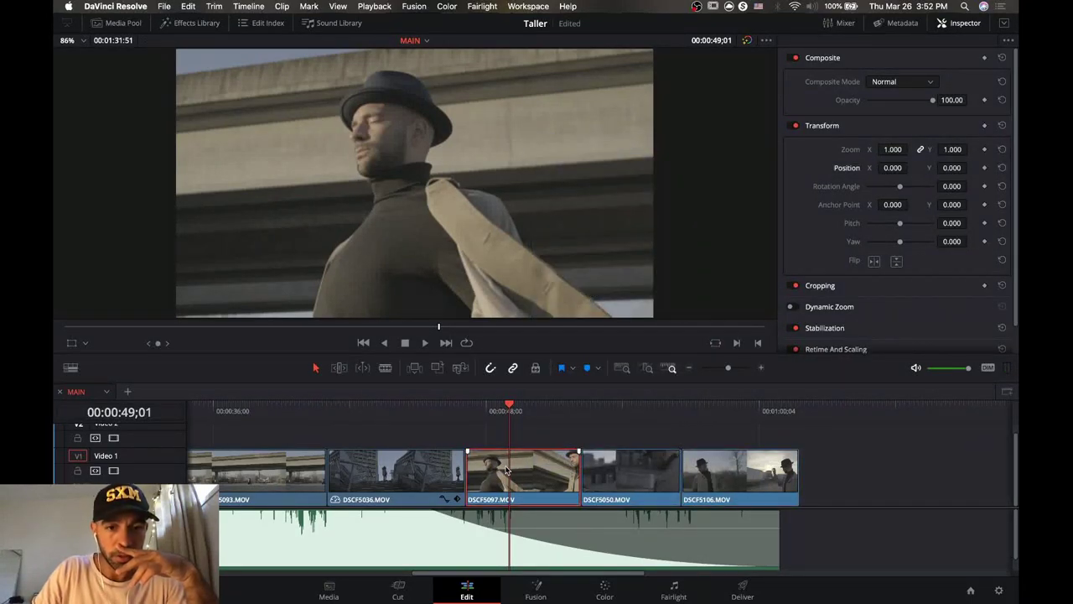
{"action": "right_click", "coordinate": [505, 472]}
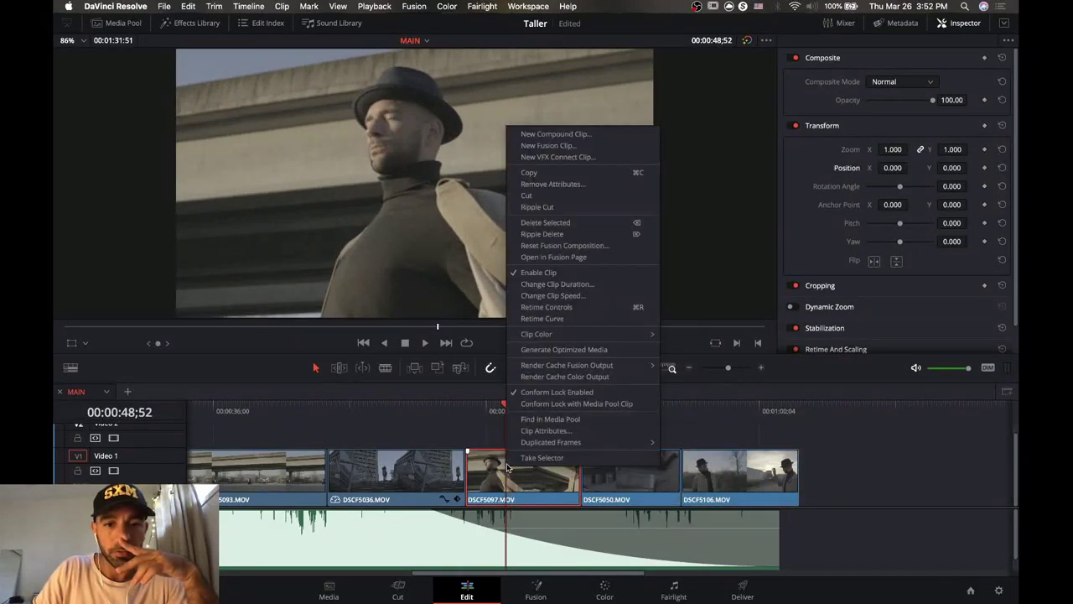
{"action": "left_click", "coordinate": [604, 297]}
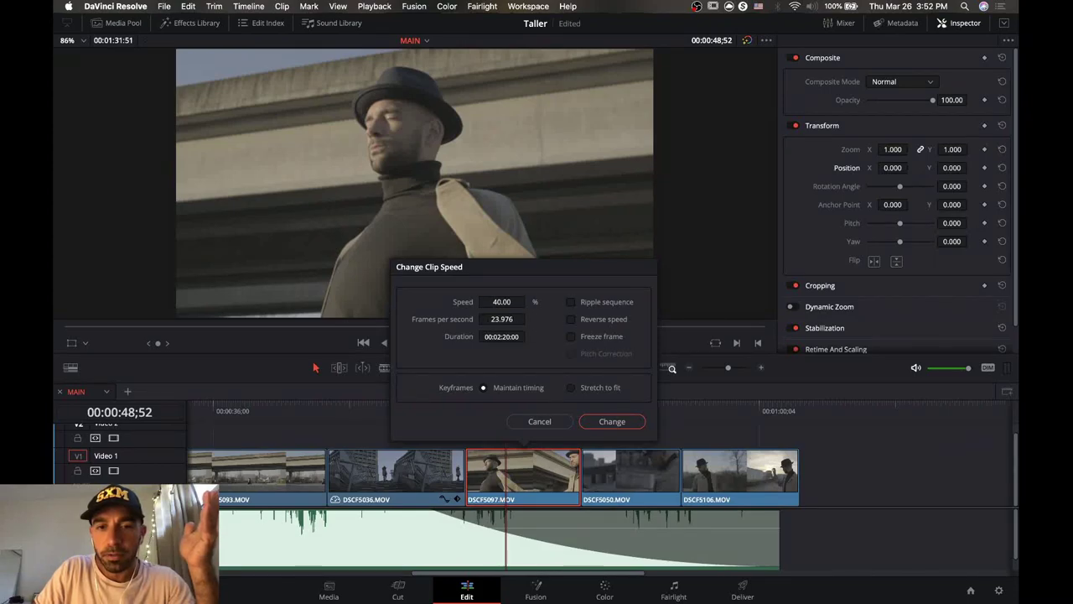
{"action": "left_click", "coordinate": [507, 303]}
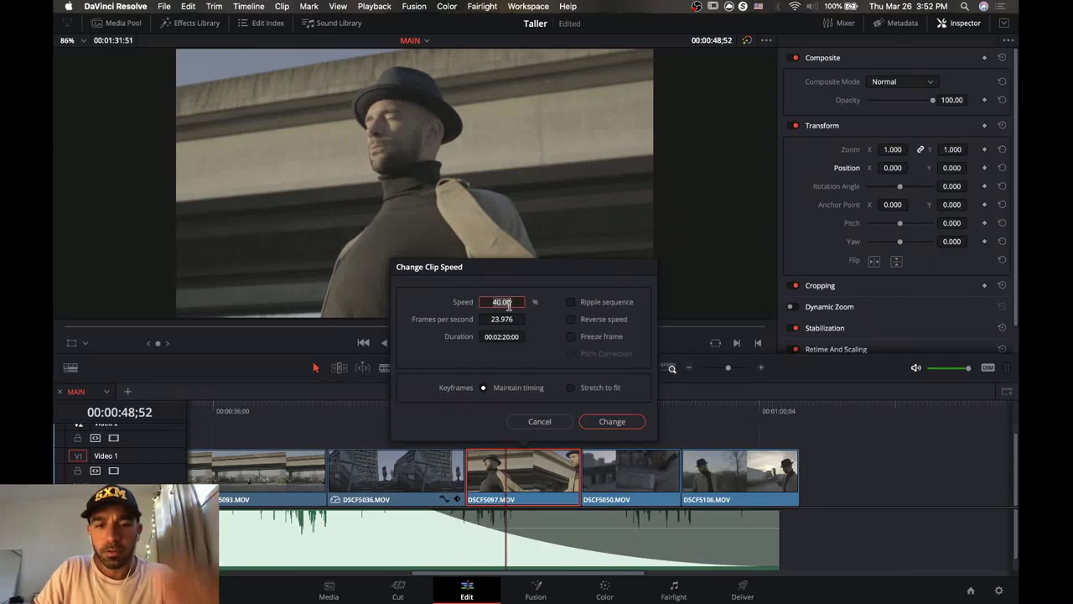
{"action": "left_click", "coordinate": [613, 422]}
Set the clip speed of DSCF5050.MOV to 40% and play the slowed clip.
{"action": "left_click", "coordinate": [630, 474]}
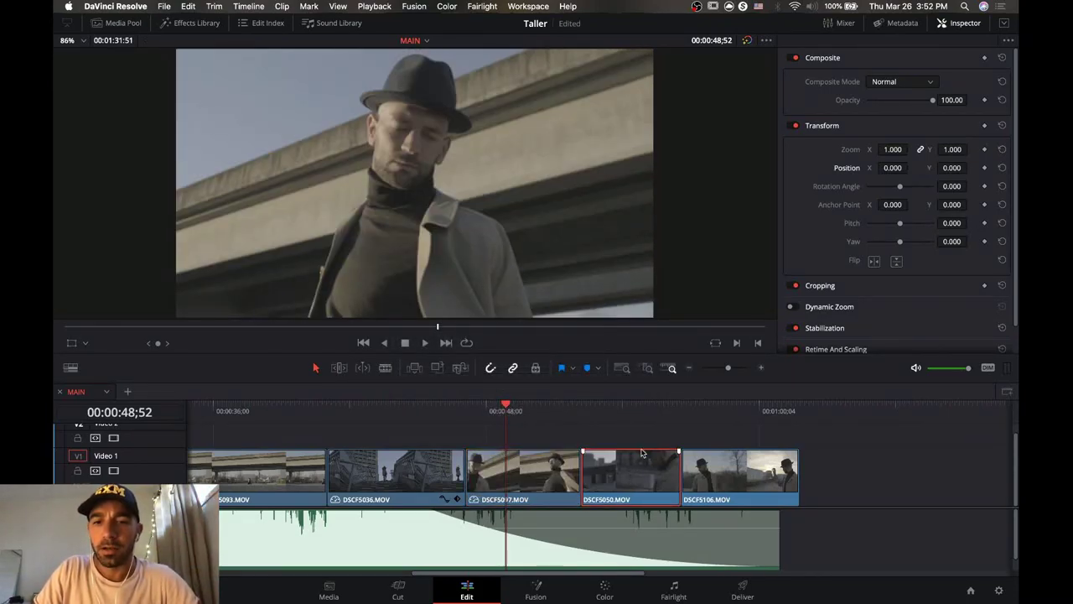
{"action": "right_click", "coordinate": [642, 453]}
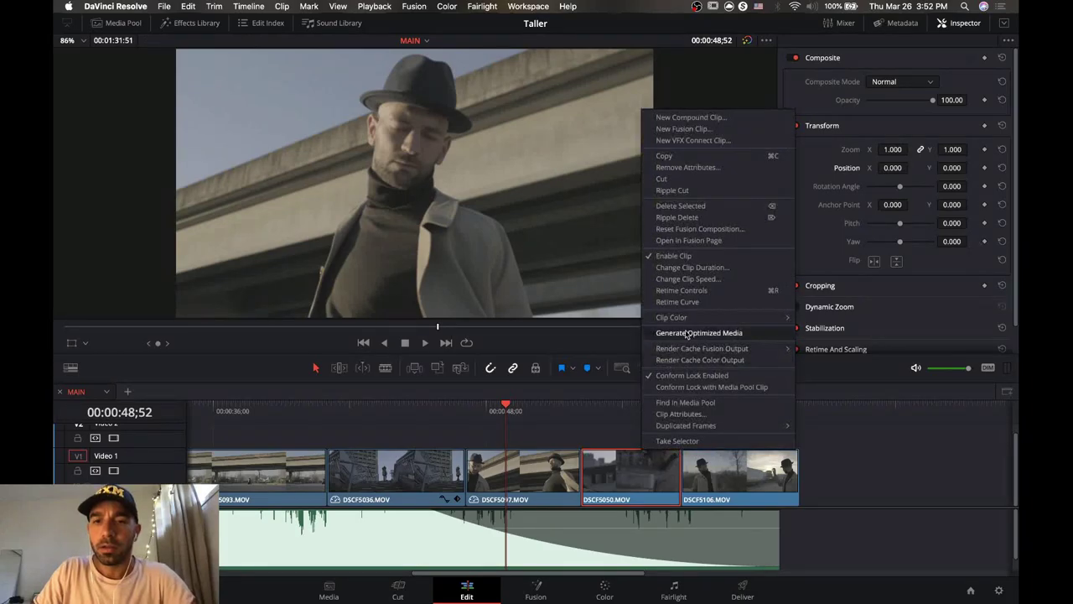
{"action": "left_click", "coordinate": [721, 280]}
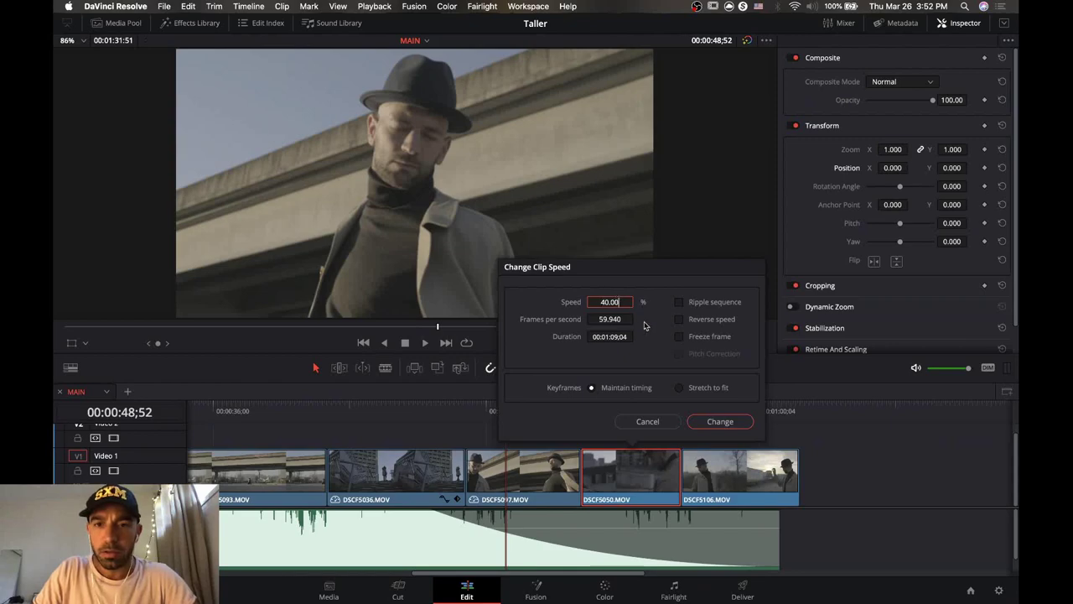
{"action": "key", "text": "Return"}
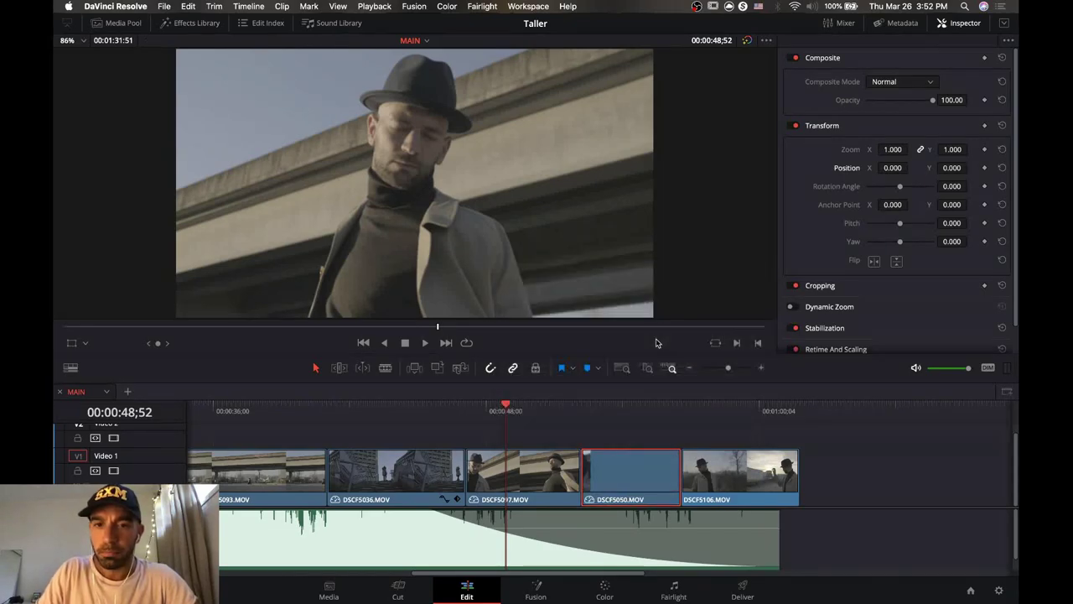
{"action": "left_click", "coordinate": [626, 416]}
{"action": "key", "text": "space"}
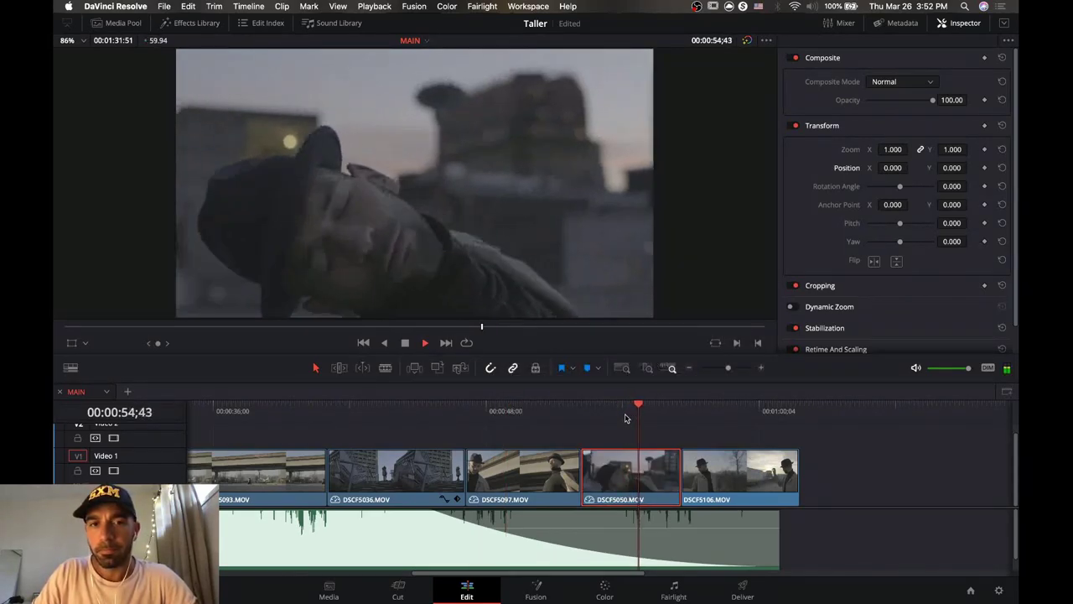
{"action": "key", "text": "space"}
Set the clip speed of DSCF5050.MOV to 51% and play it through to the cut with DSCF5106.MOV.
{"action": "right_click", "coordinate": [620, 464]}
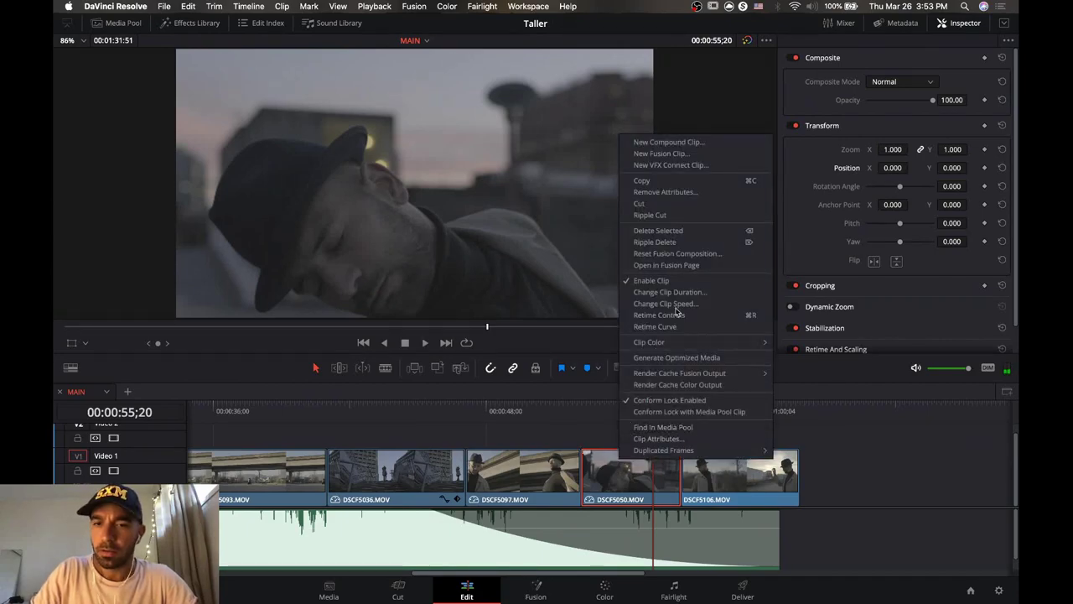
{"action": "left_click", "coordinate": [654, 303]}
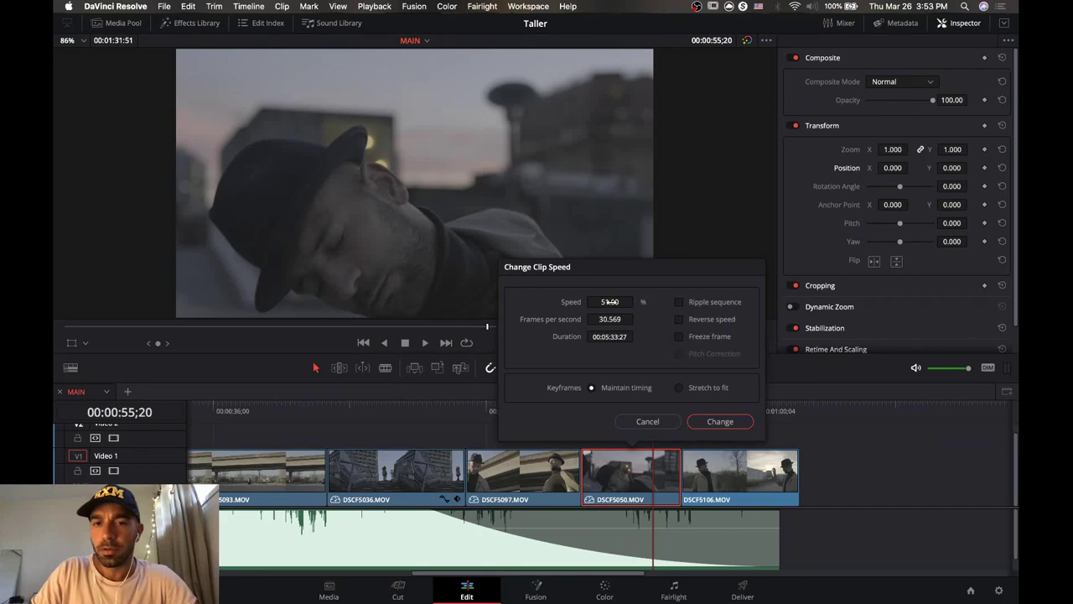
{"action": "left_click", "coordinate": [710, 424]}
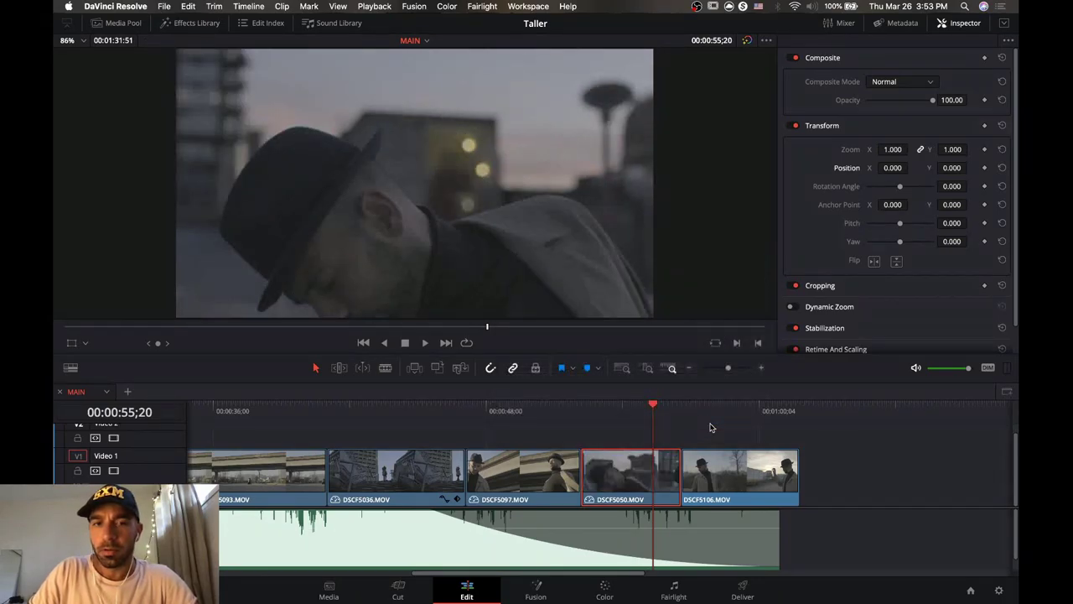
{"action": "left_click", "coordinate": [611, 411]}
{"action": "key", "text": "space"}
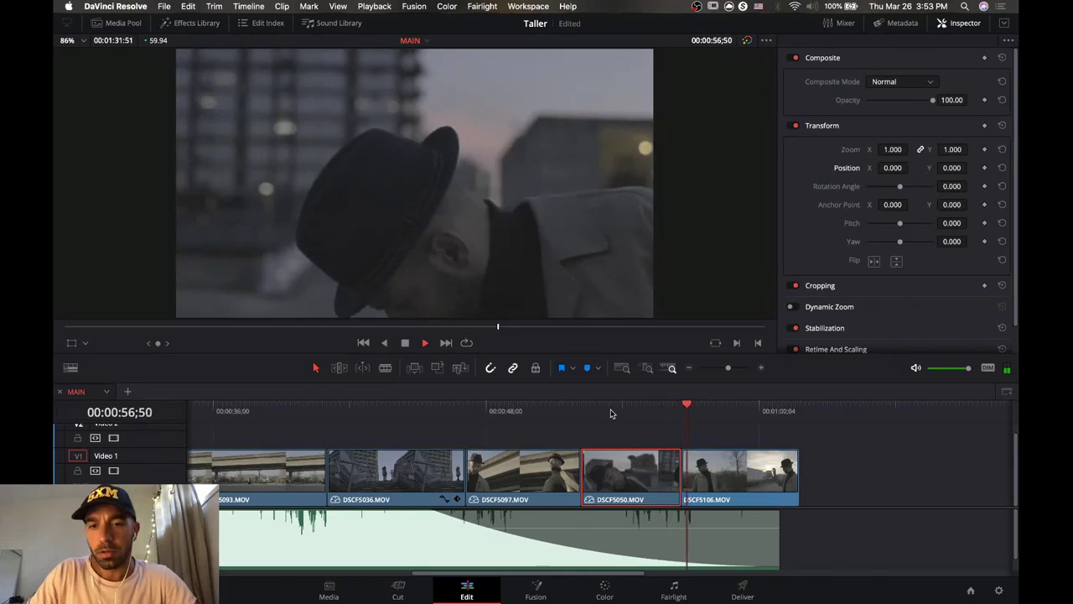
Play and scrub through DSCF5097.MOV, DSCF5050.MOV and DSCF5106.MOV to review their pacing and order.
{"action": "left_click_drag", "start_coordinate": [611, 411], "coordinate": [469, 415]}
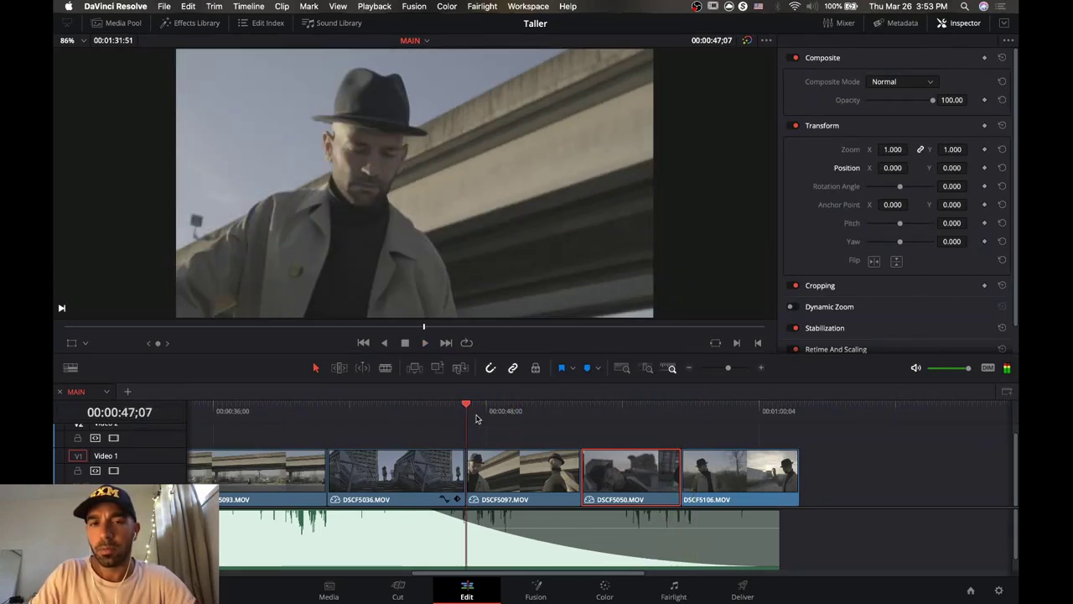
{"action": "left_click", "coordinate": [491, 411]}
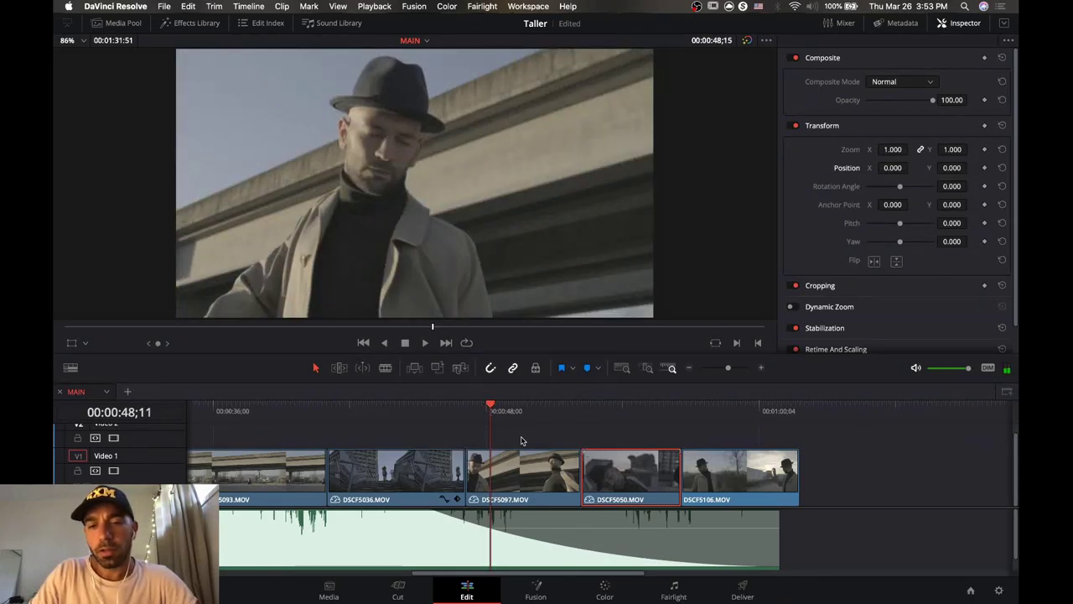
{"action": "key", "text": "space"}
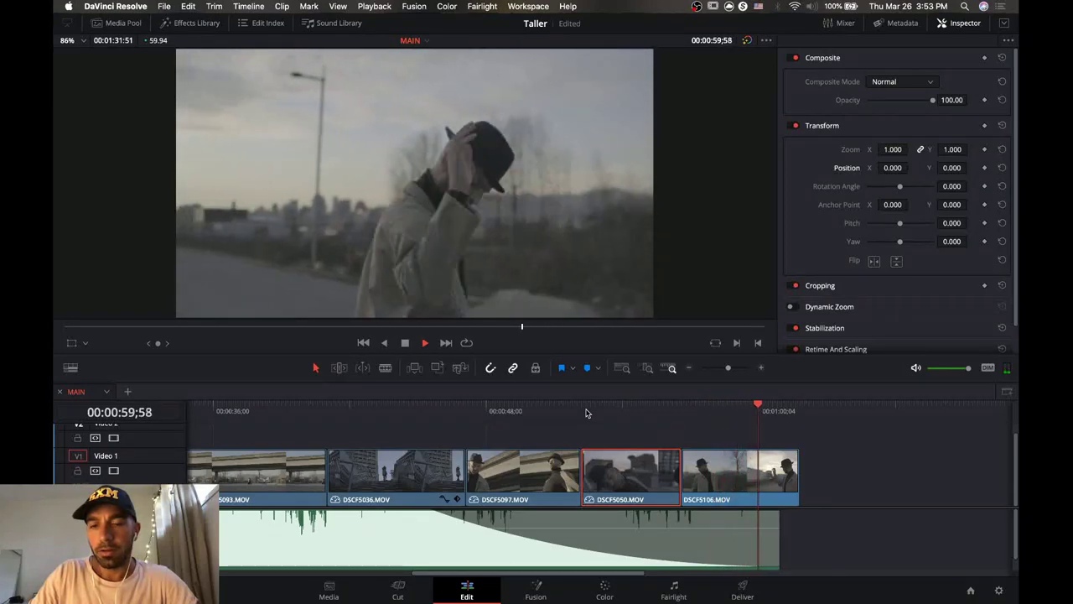
{"action": "left_click", "coordinate": [682, 411]}
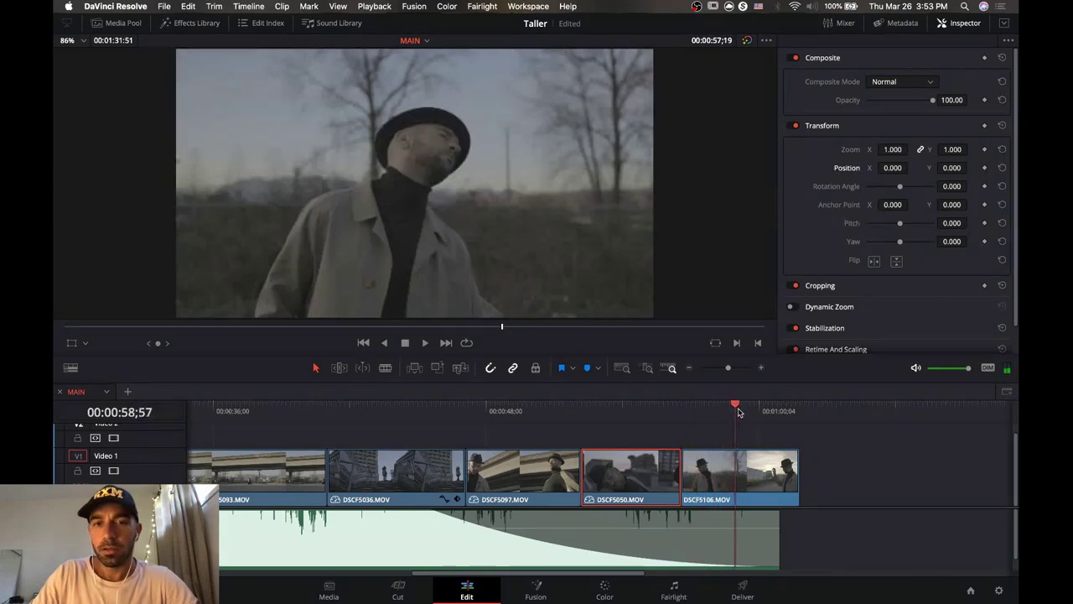
{"action": "left_click", "coordinate": [665, 413]}
{"action": "left_click", "coordinate": [649, 413]}
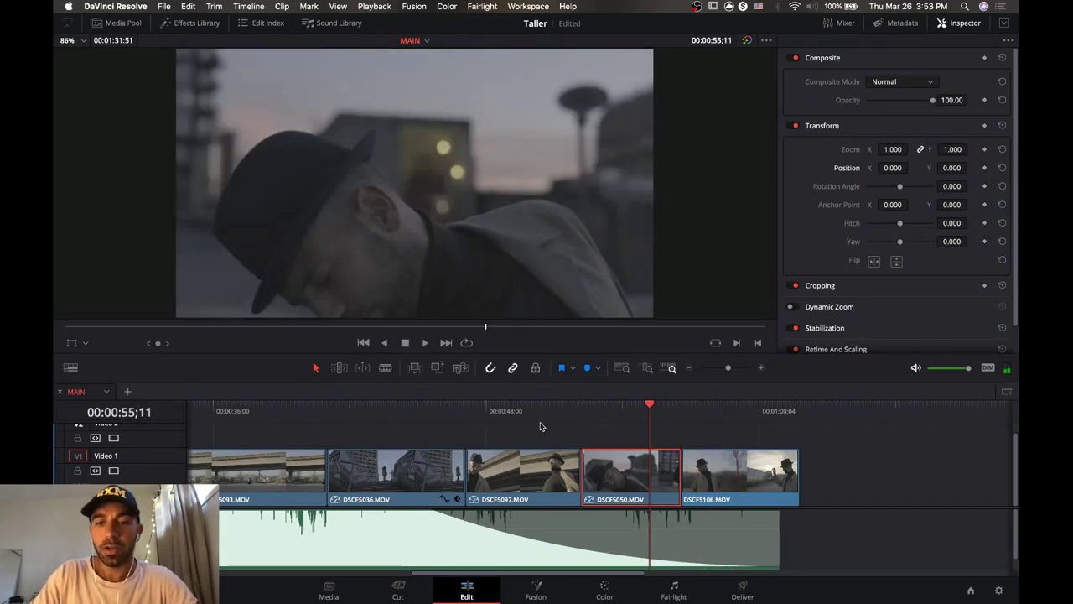
{"action": "left_click", "coordinate": [618, 412]}
{"action": "left_click", "coordinate": [511, 415]}
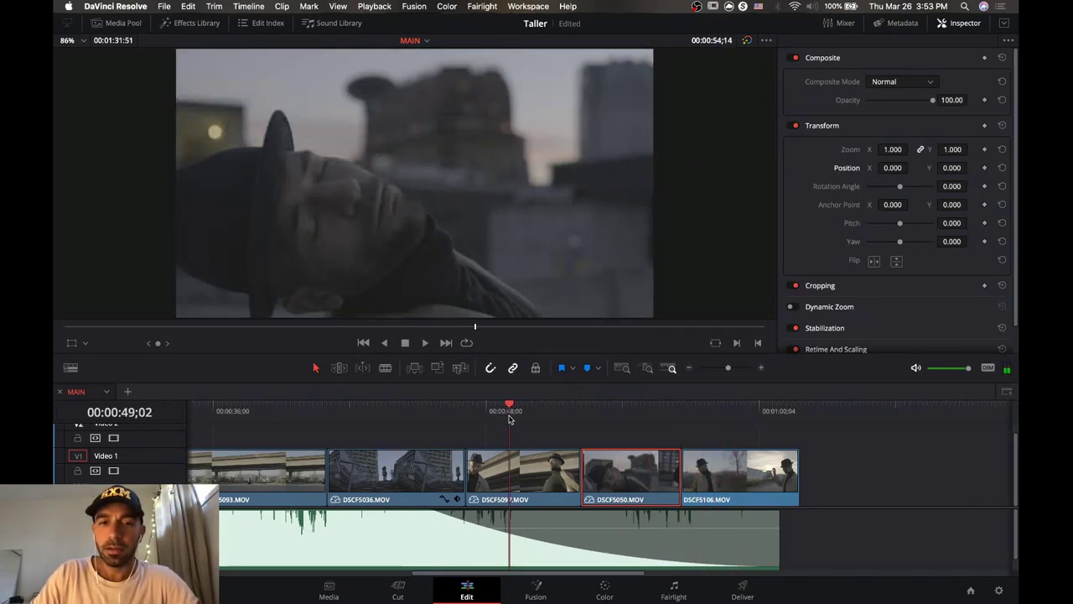
Park DSCF5050.MOV beyond the last clips at about 00:01:05 and move DSCF5106.MOV directly after DSCF5097.MOV.
{"action": "left_click_drag", "start_coordinate": [623, 466], "coordinate": [929, 469]}
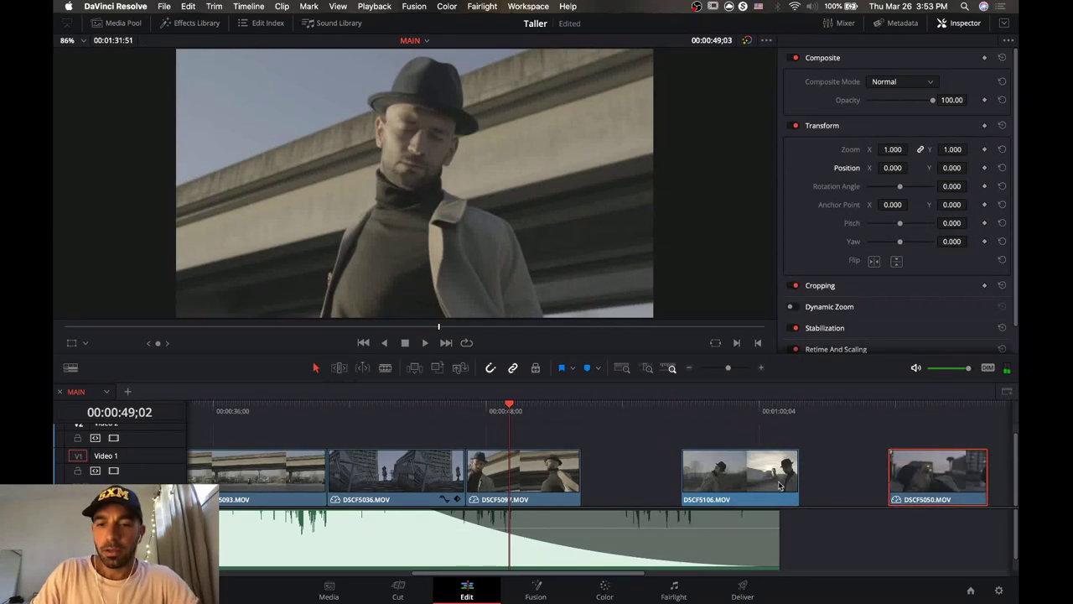
{"action": "left_click_drag", "start_coordinate": [751, 474], "coordinate": [658, 478]}
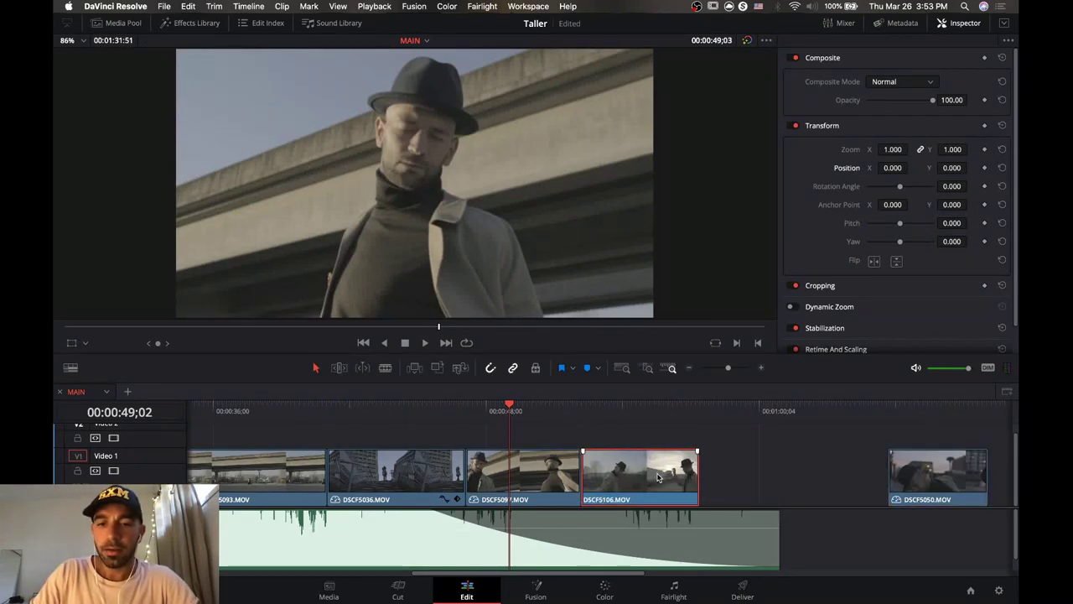
{"action": "right_click", "coordinate": [658, 478]}
{"action": "key", "text": "Escape"}
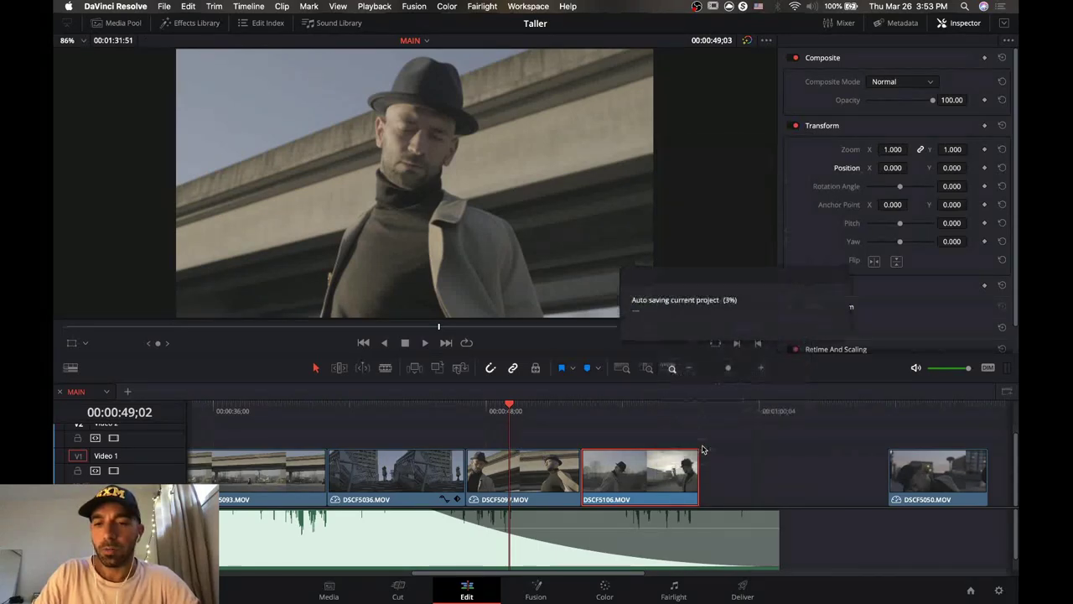
Set the clip speed of DSCF5106.MOV to 68% and play the sequence from the start of DSCF5097.MOV.
{"action": "right_click", "coordinate": [646, 480]}
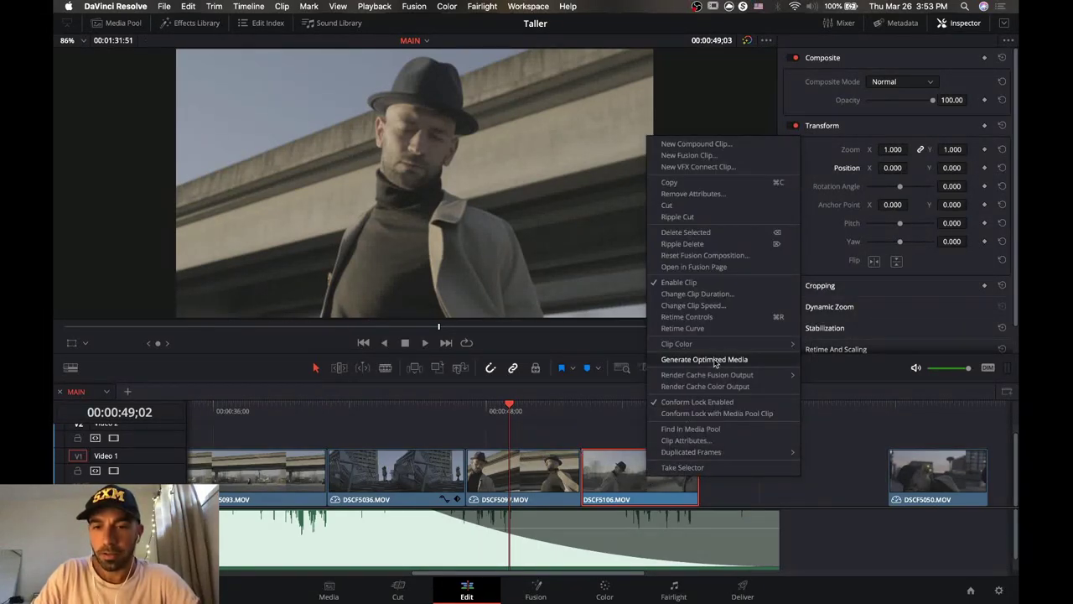
{"action": "left_click", "coordinate": [750, 305]}
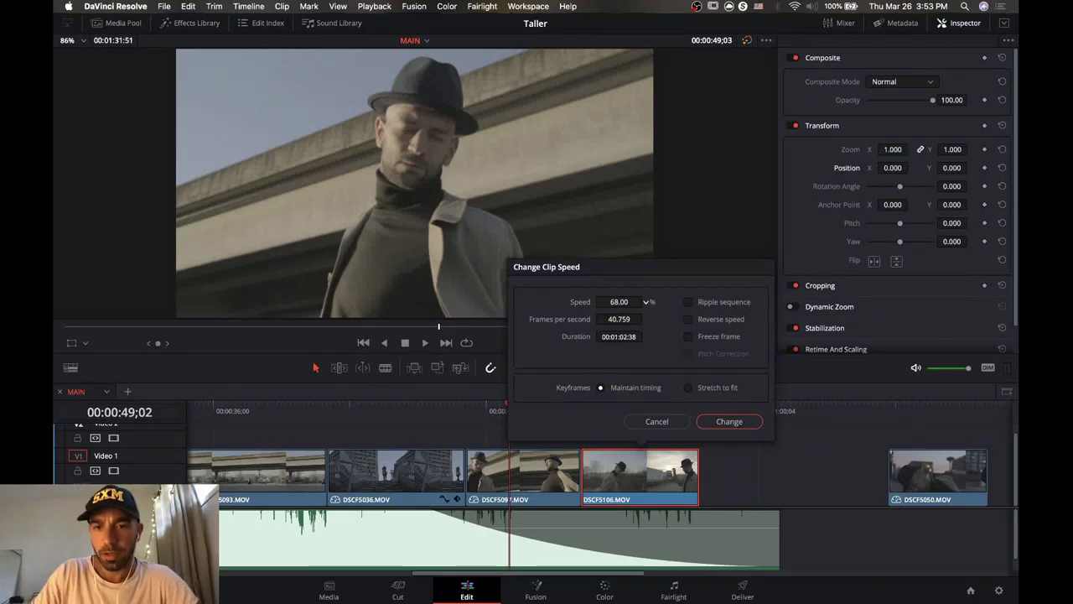
{"action": "left_click", "coordinate": [721, 422]}
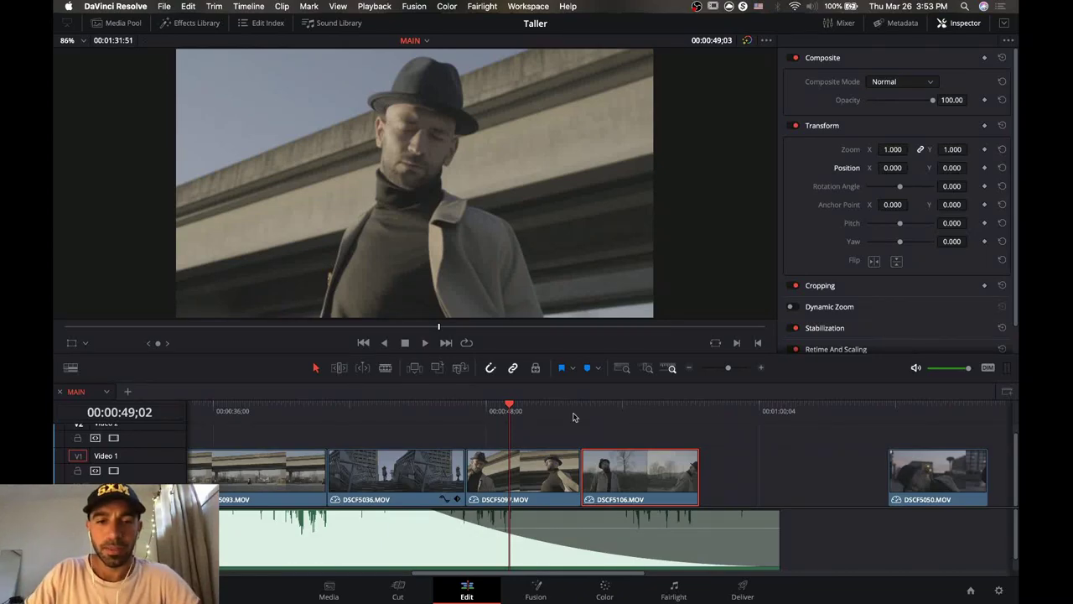
{"action": "left_click_drag", "start_coordinate": [492, 414], "coordinate": [460, 416]}
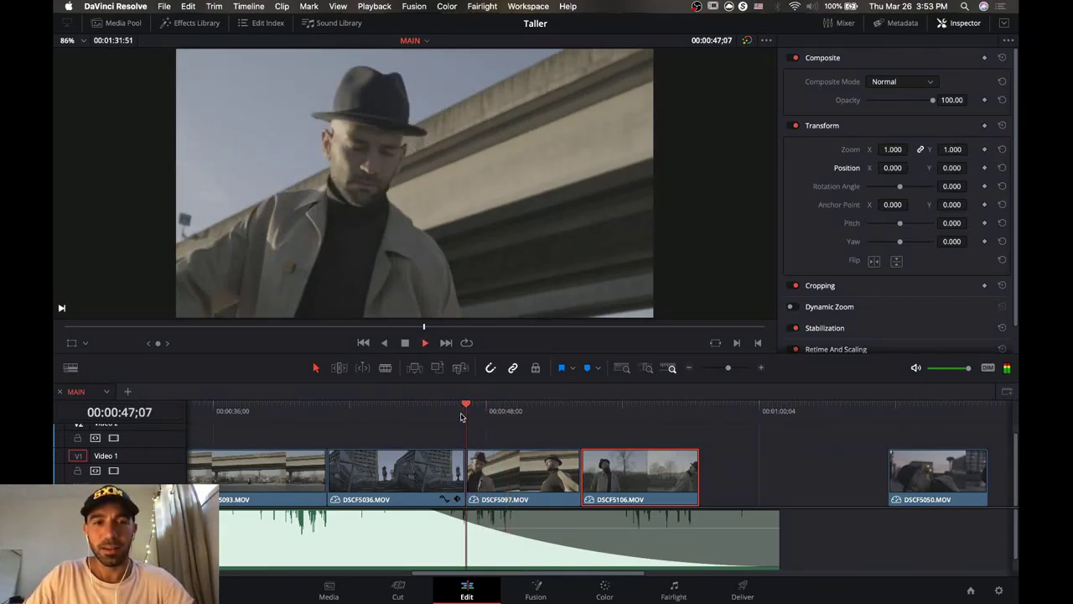
{"action": "key", "text": "space"}
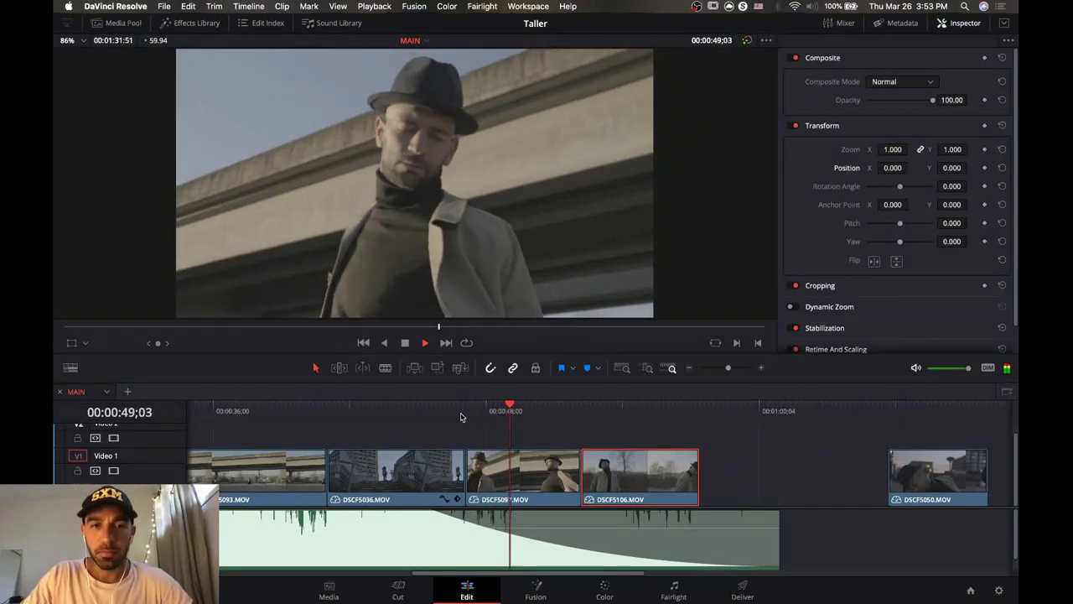
{"action": "key", "text": "space"}
Set the clip speed of DSCF5097.MOV to 53% and play across its cuts with DSCF5036.MOV and DSCF5106.MOV.
{"action": "left_click", "coordinate": [485, 454]}
{"action": "right_click", "coordinate": [484, 454]}
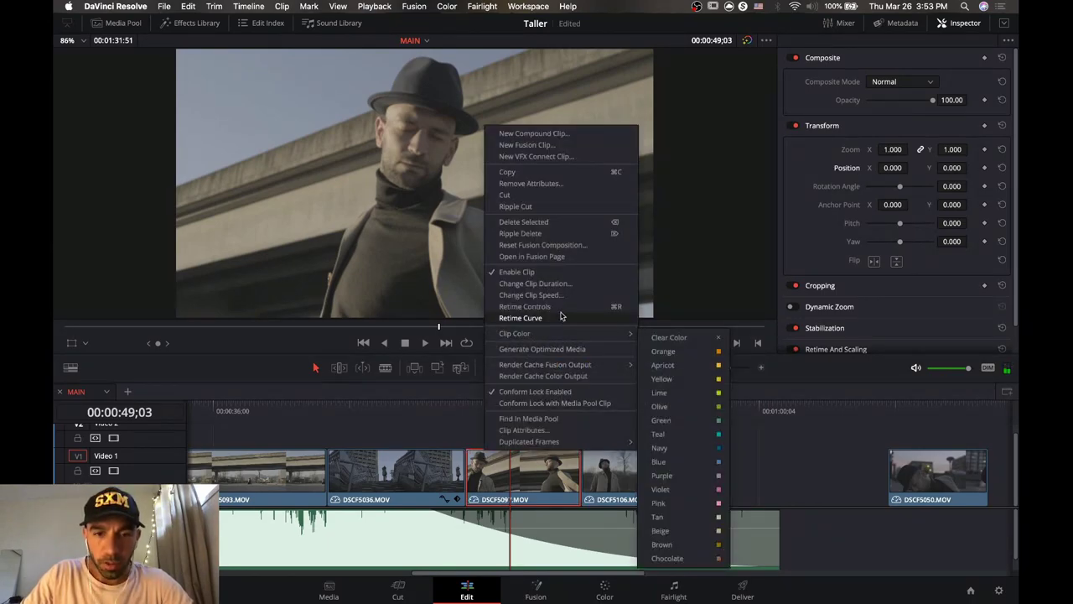
{"action": "left_click", "coordinate": [531, 295]}
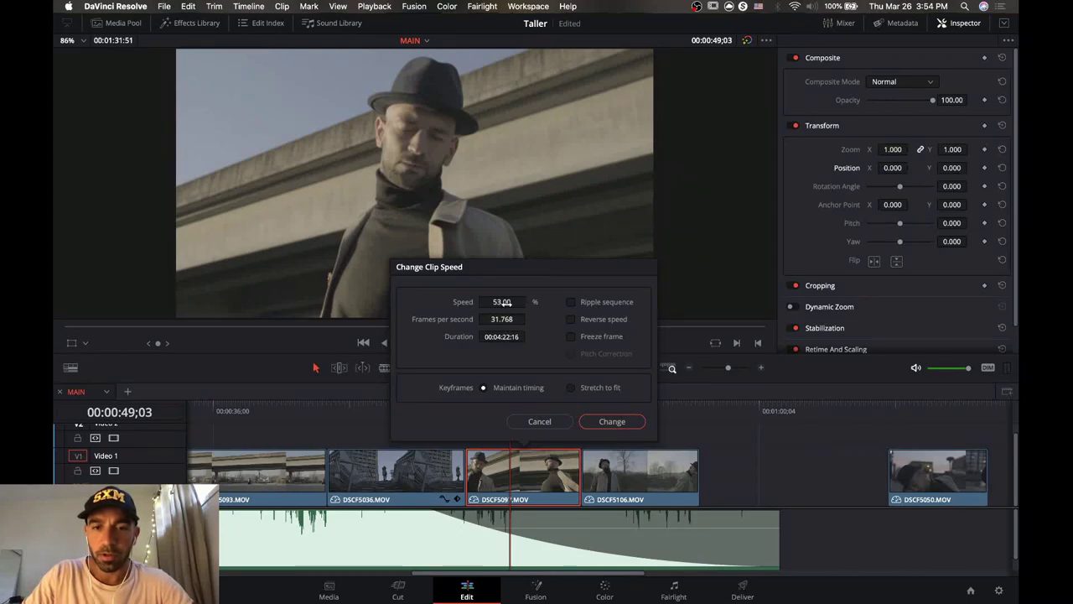
{"action": "left_click", "coordinate": [597, 421]}
{"action": "key", "text": "space"}
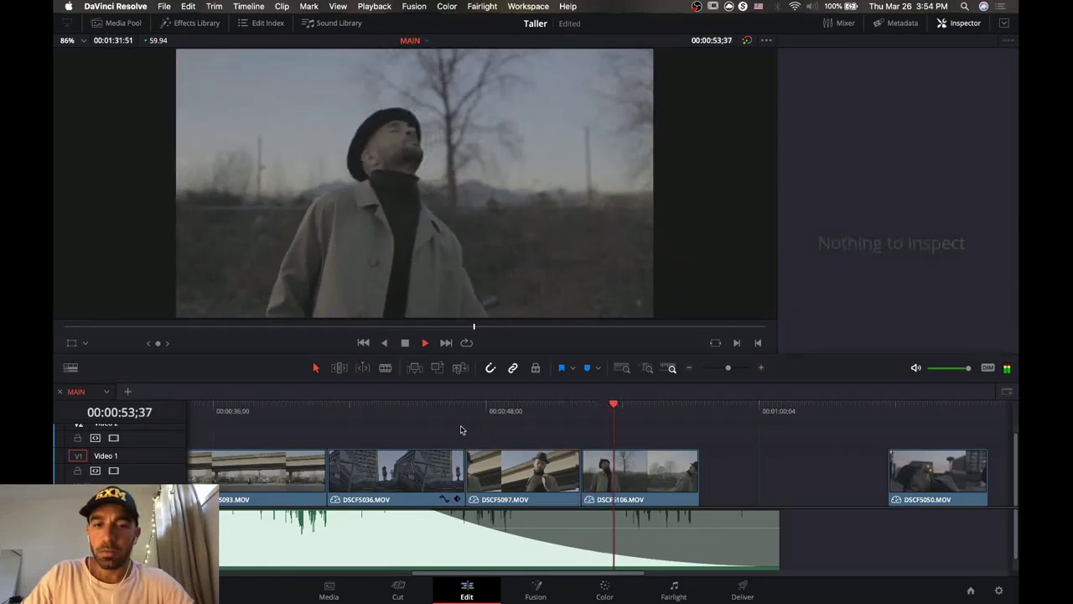
{"action": "left_click", "coordinate": [435, 417]}
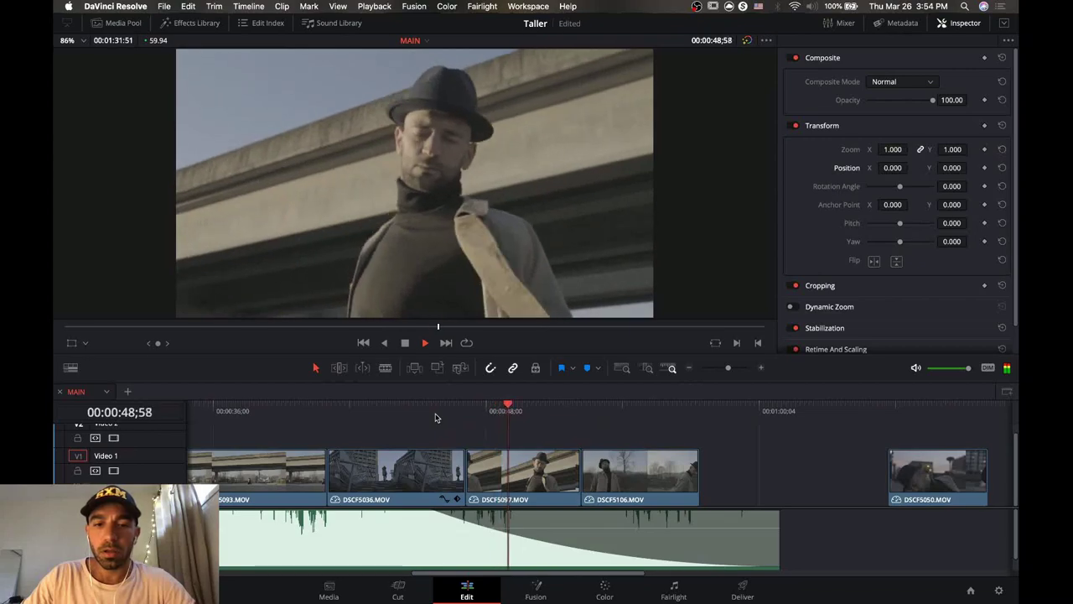
Shift DSCF5097.MOV and DSCF5106.MOV to start at about 00:00:51;49, and extend DSCF5036.MOV's end to about 00:00:49;21.
{"action": "left_click_drag", "start_coordinate": [619, 433], "coordinate": [627, 473]}
{"action": "left_click_drag", "start_coordinate": [464, 476], "coordinate": [504, 472]}
{"action": "key", "text": "space"}
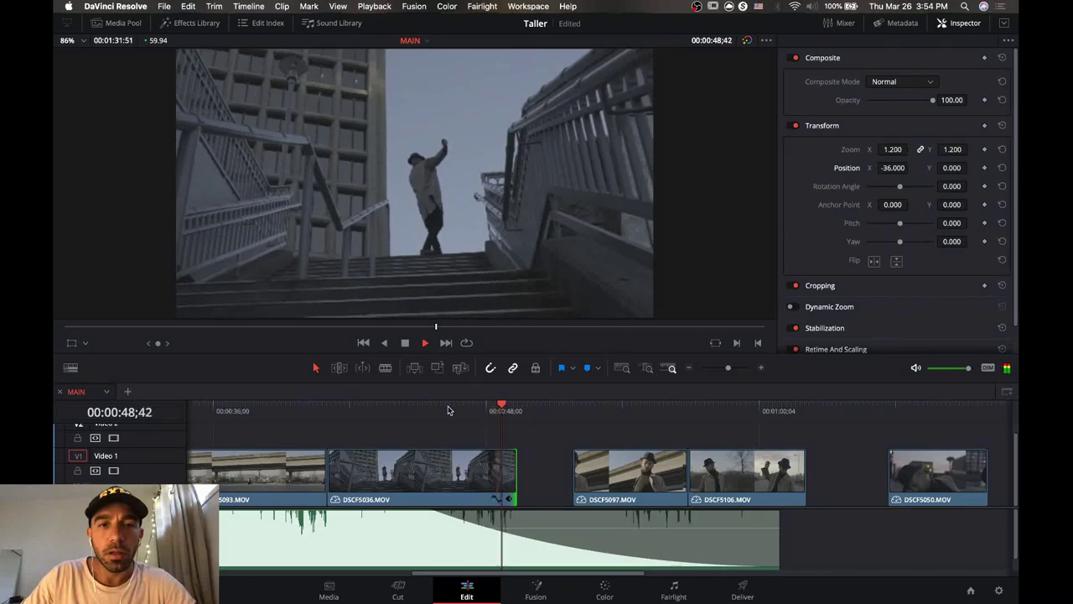
{"action": "key", "text": "space"}
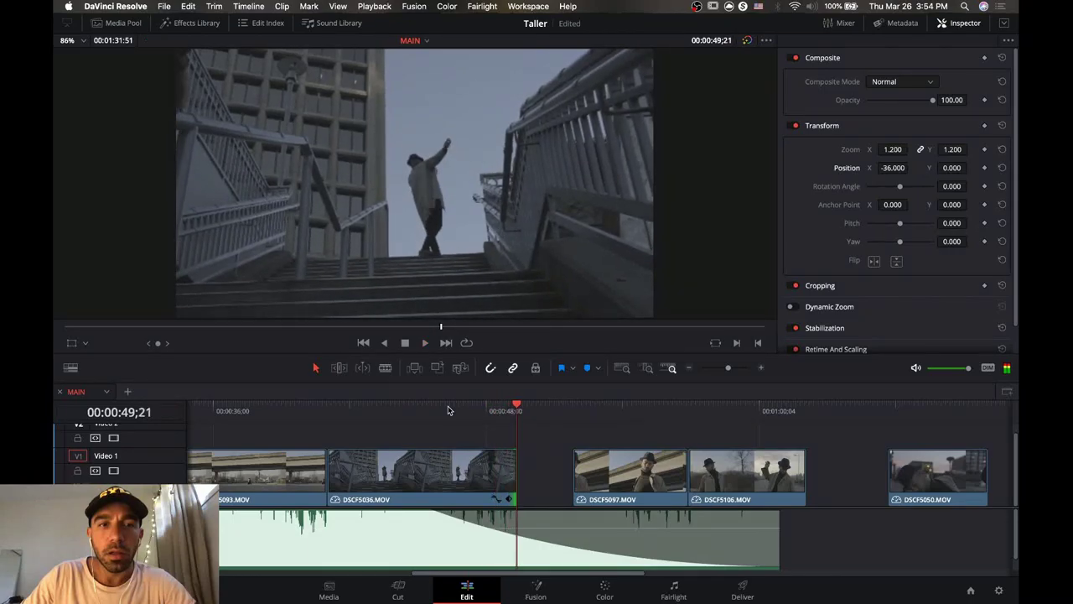
{"action": "left_click", "coordinate": [734, 369]}
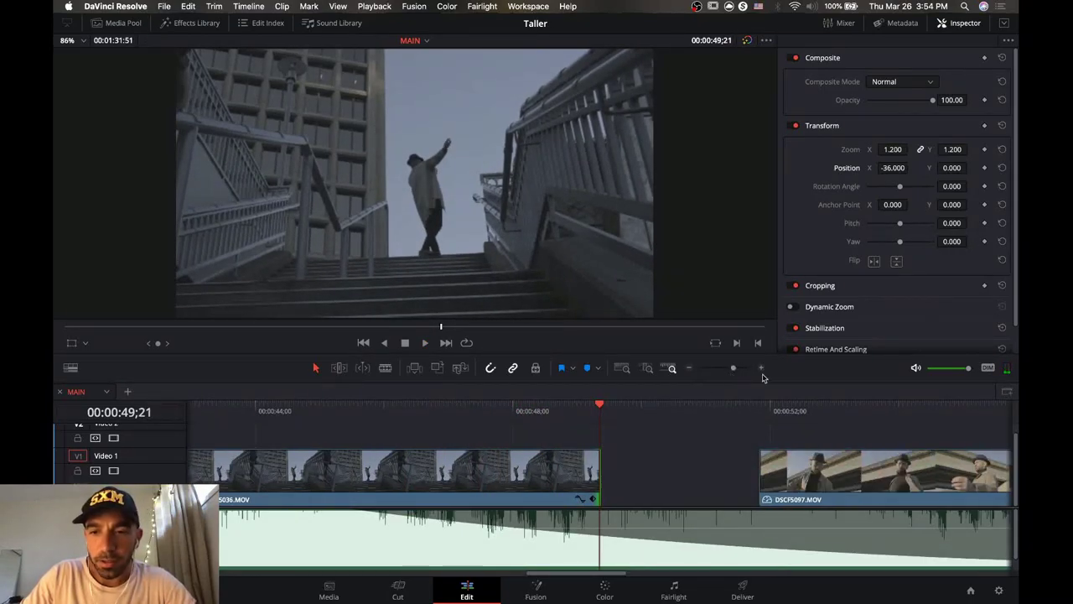
Trim DSCF5036.MOV's end to about 00:00:49;08 and replay the clip's last beats.
{"action": "left_click", "coordinate": [762, 369]}
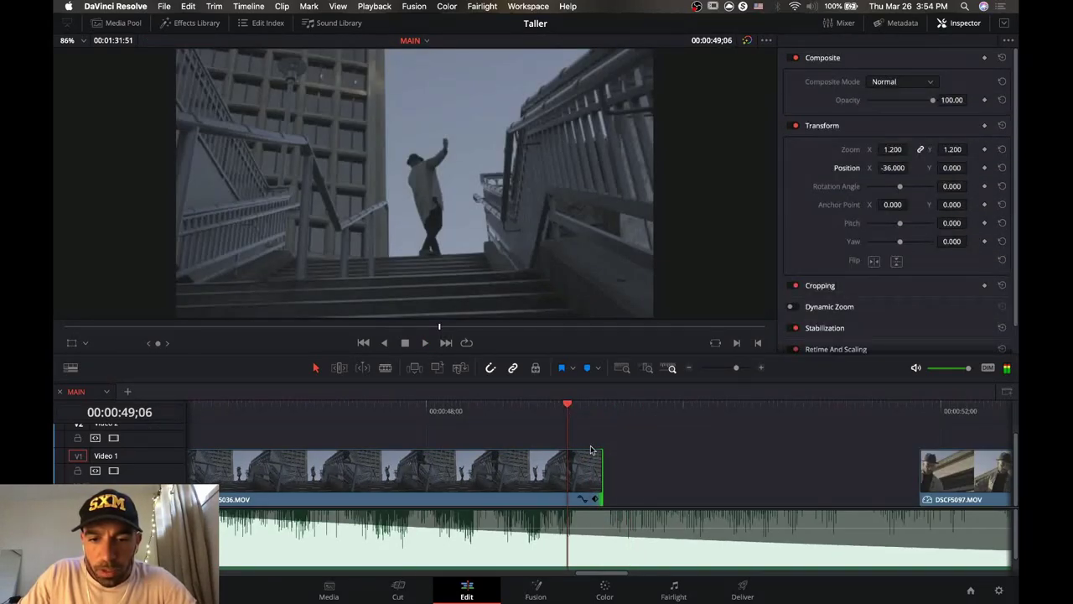
{"action": "left_click", "coordinate": [600, 470]}
{"action": "left_click_drag", "start_coordinate": [599, 470], "coordinate": [566, 484]}
{"action": "left_click", "coordinate": [484, 411]}
{"action": "left_click_drag", "start_coordinate": [485, 421], "coordinate": [465, 417]}
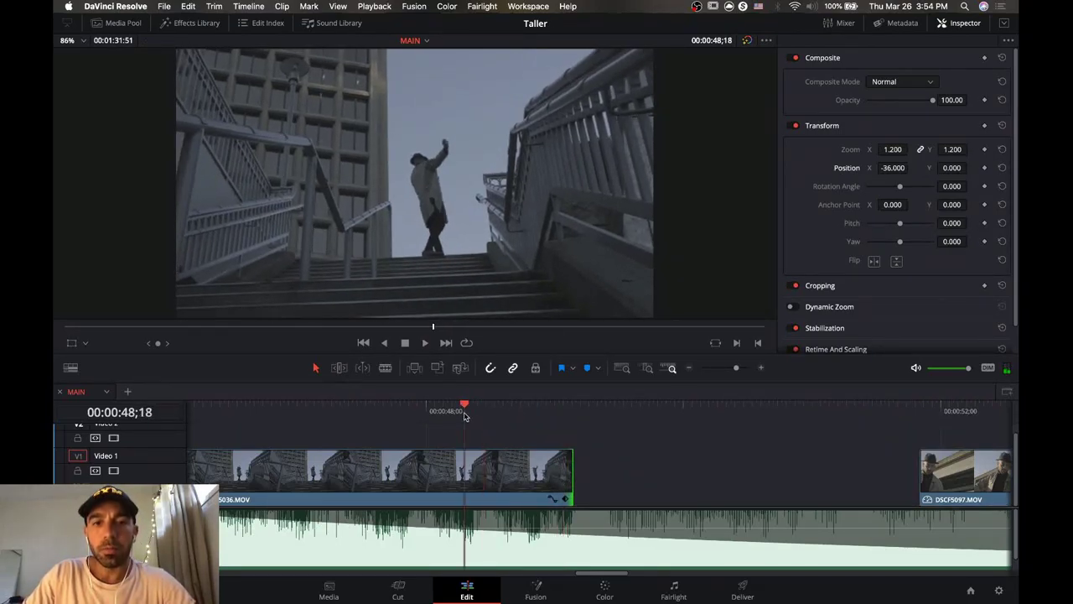
{"action": "key", "text": "space"}
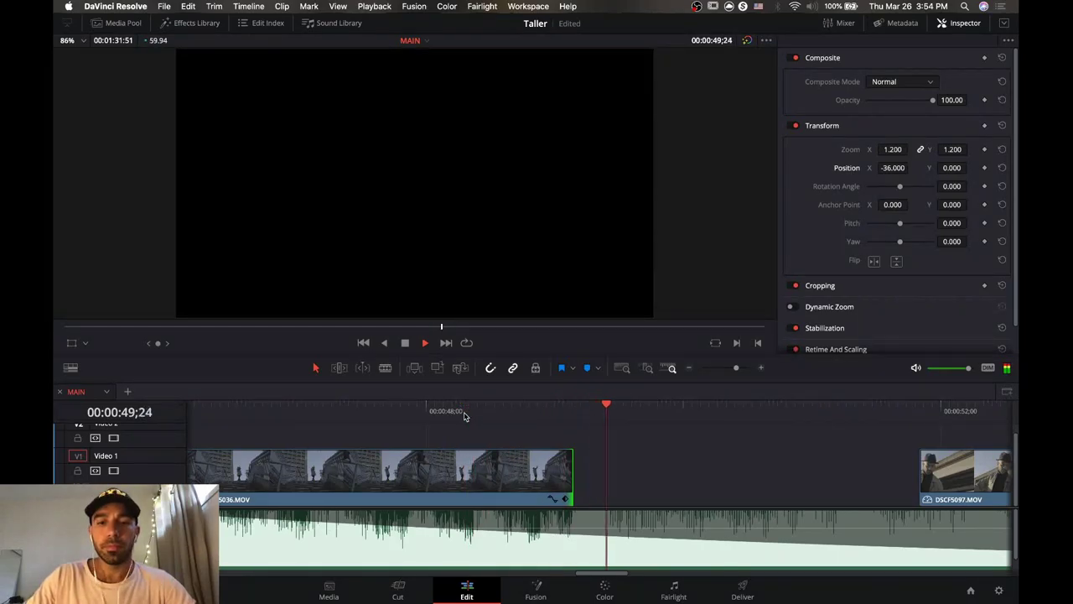
{"action": "left_click", "coordinate": [505, 410]}
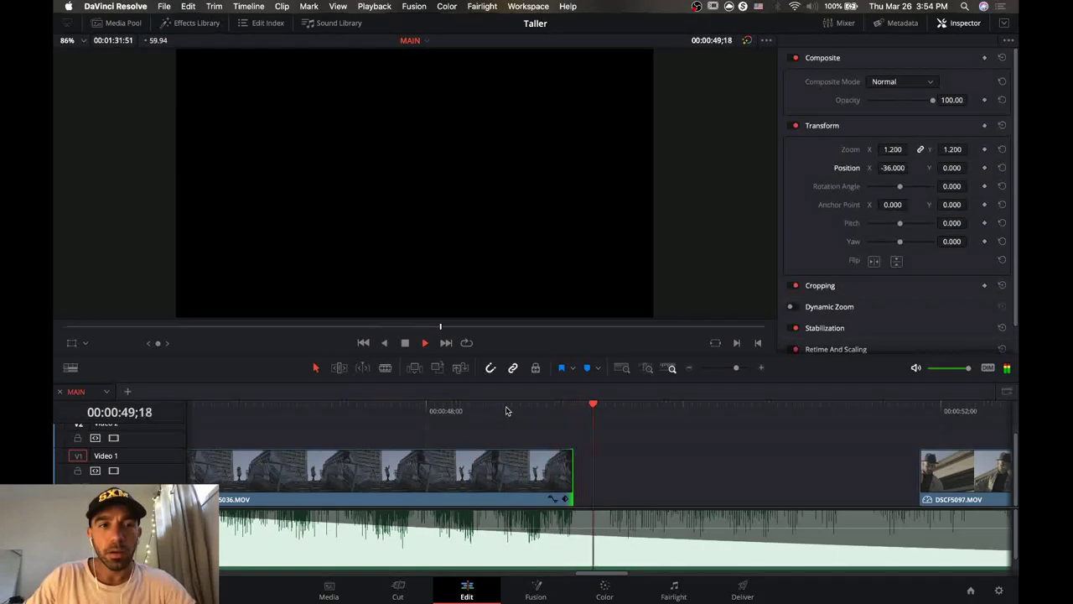
{"action": "left_click", "coordinate": [506, 408]}
{"action": "left_click", "coordinate": [469, 408]}
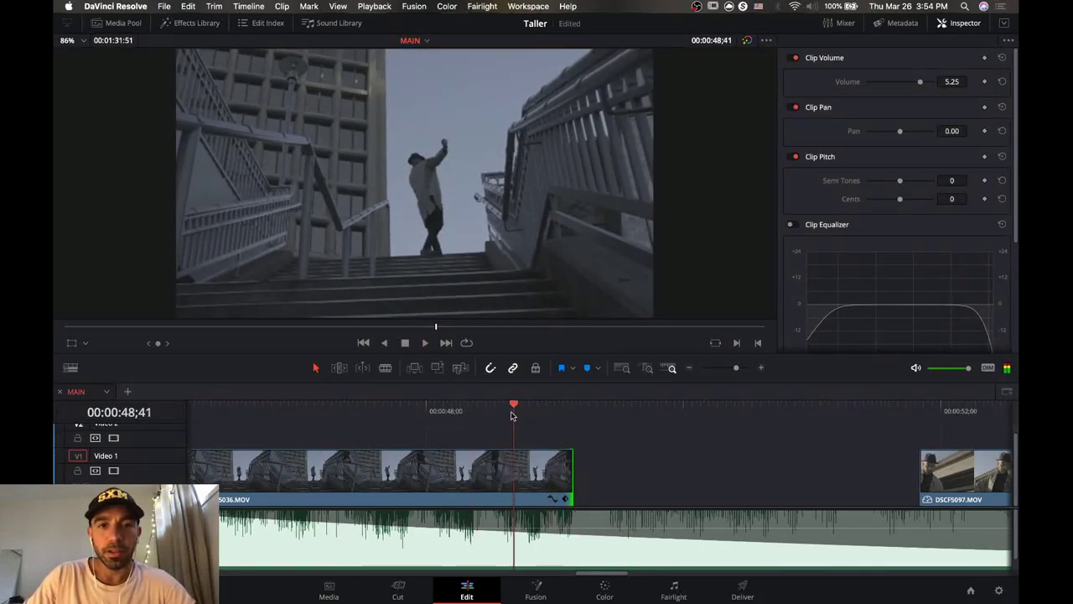
{"action": "key", "text": "space"}
Close the gap between DSCF5036.MOV and DSCF5097.MOV, and play through the cuts into DSCF5106.MOV.
{"action": "left_click", "coordinate": [690, 369]}
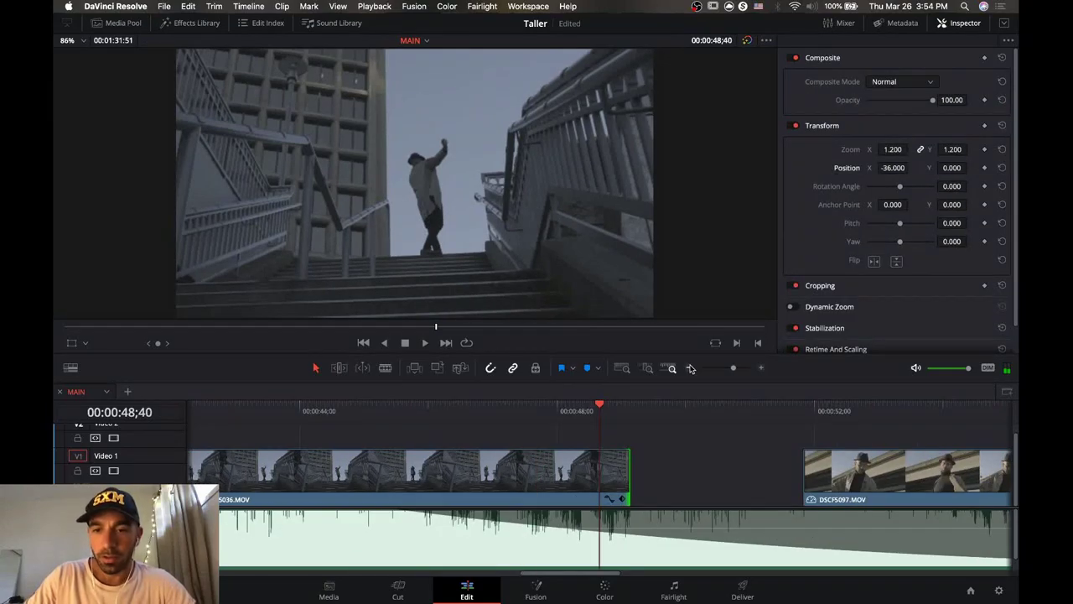
{"action": "left_click", "coordinate": [690, 369]}
{"action": "key", "text": "BackSpace"}
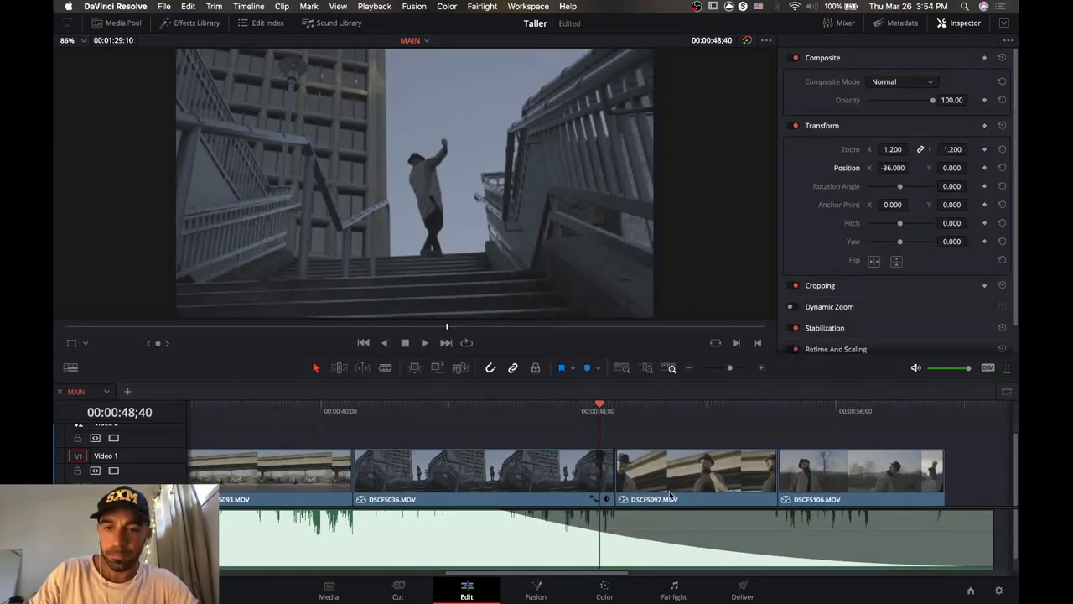
{"action": "key", "text": "space"}
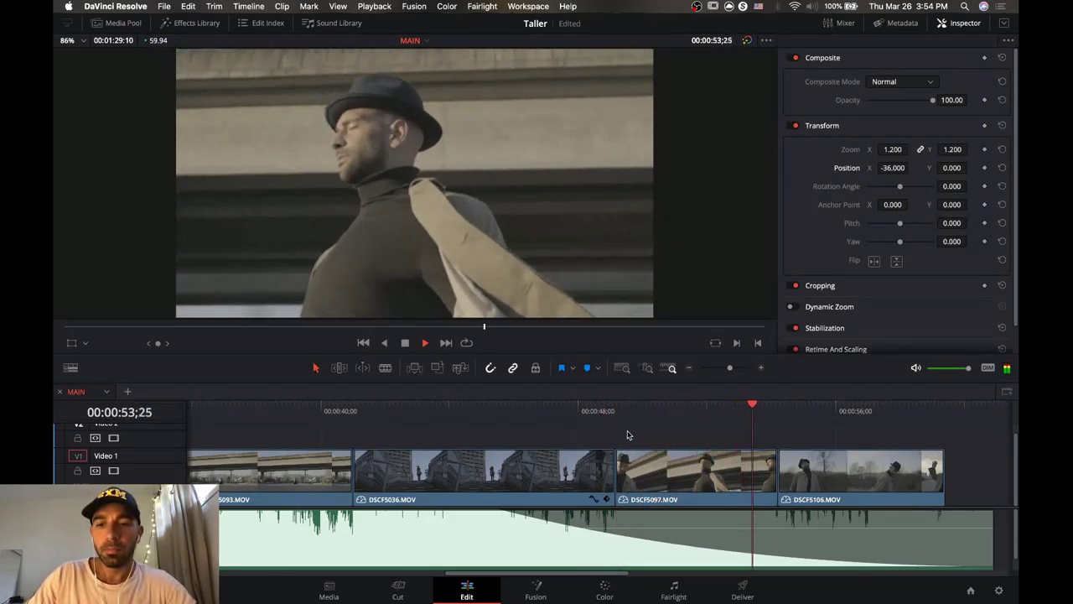
{"action": "key", "text": "space"}
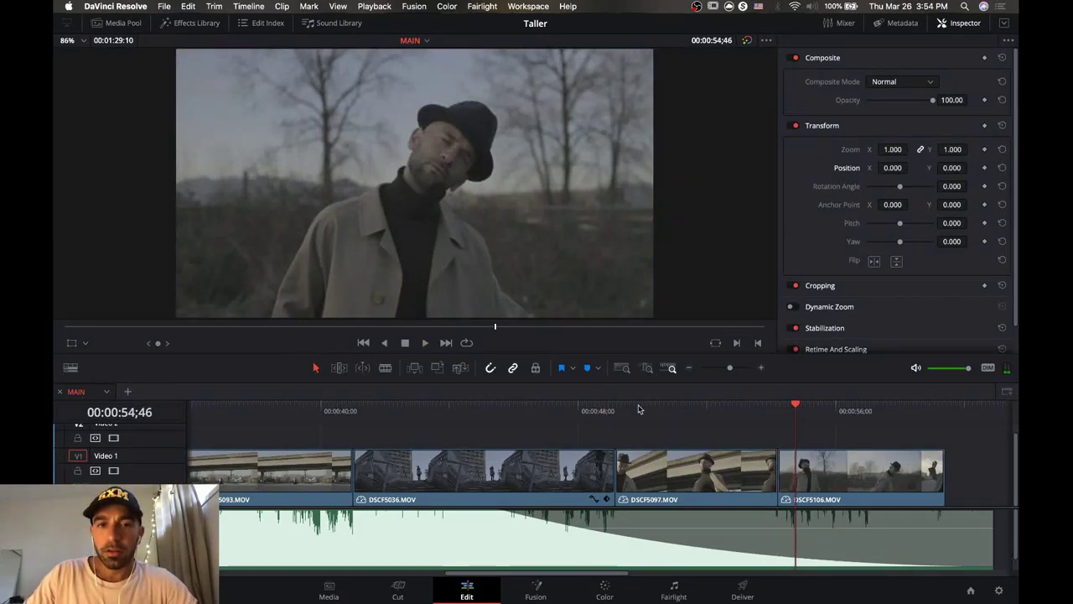
Trim DSCF5097.MOV's end to about 00:00:53;33 with DSCF5106.MOV directly after it, and play across the cut.
{"action": "mouse_move", "coordinate": [772, 475]}
{"action": "left_mouse_down"}
{"action": "mouse_move", "coordinate": [754, 475]}
{"action": "mouse_move", "coordinate": [768, 476]}
{"action": "left_mouse_up"}
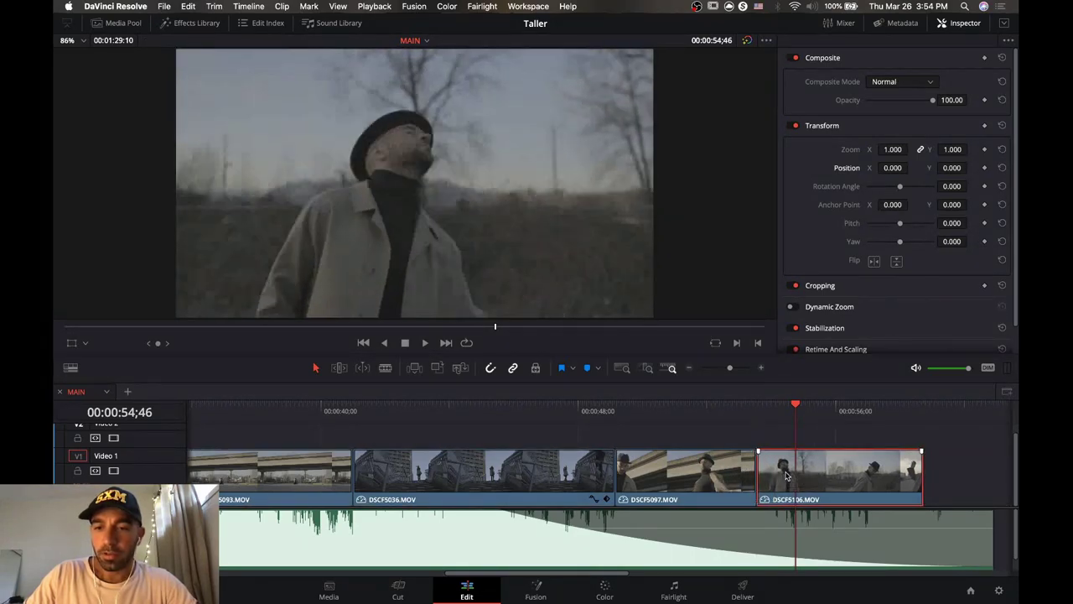
{"action": "left_click", "coordinate": [684, 411]}
{"action": "key", "text": "space"}
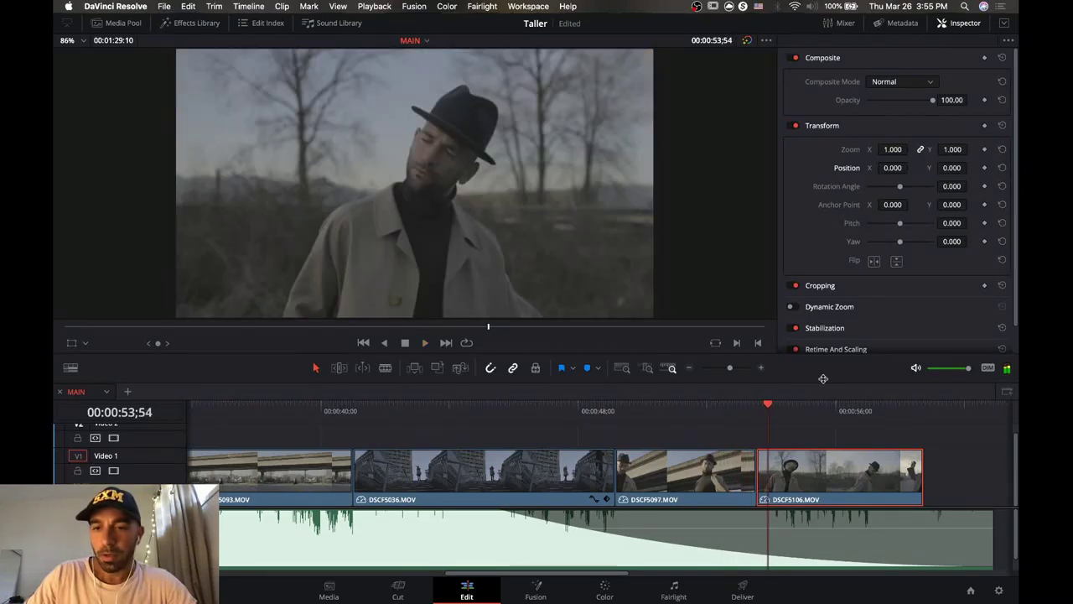
Replay DSCF5097.MOV to find the beat, trim its end to 00:00:53;12 and place DSCF5106.MOV directly after it.
{"action": "left_click", "coordinate": [762, 367]}
{"action": "left_click", "coordinate": [668, 368]}
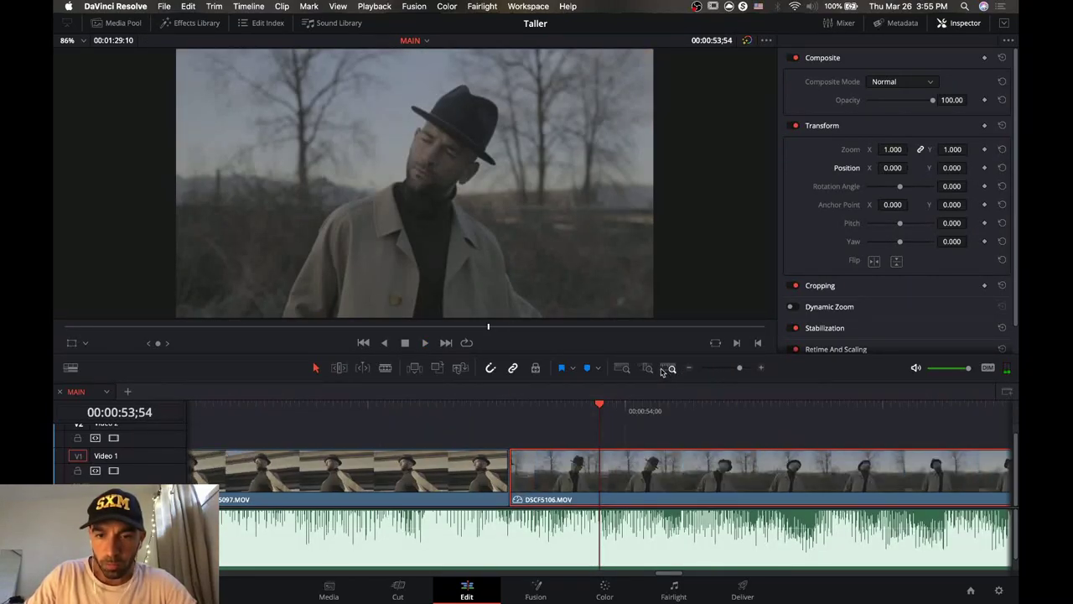
{"action": "left_click", "coordinate": [689, 369]}
{"action": "left_click", "coordinate": [689, 368]}
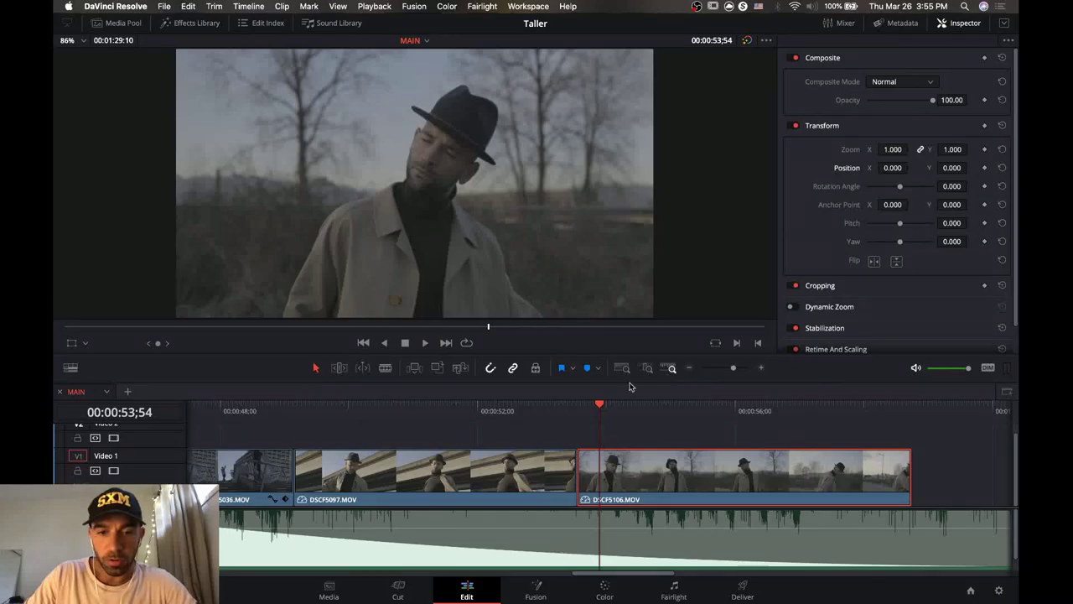
{"action": "left_click", "coordinate": [530, 411]}
{"action": "left_click", "coordinate": [396, 411]}
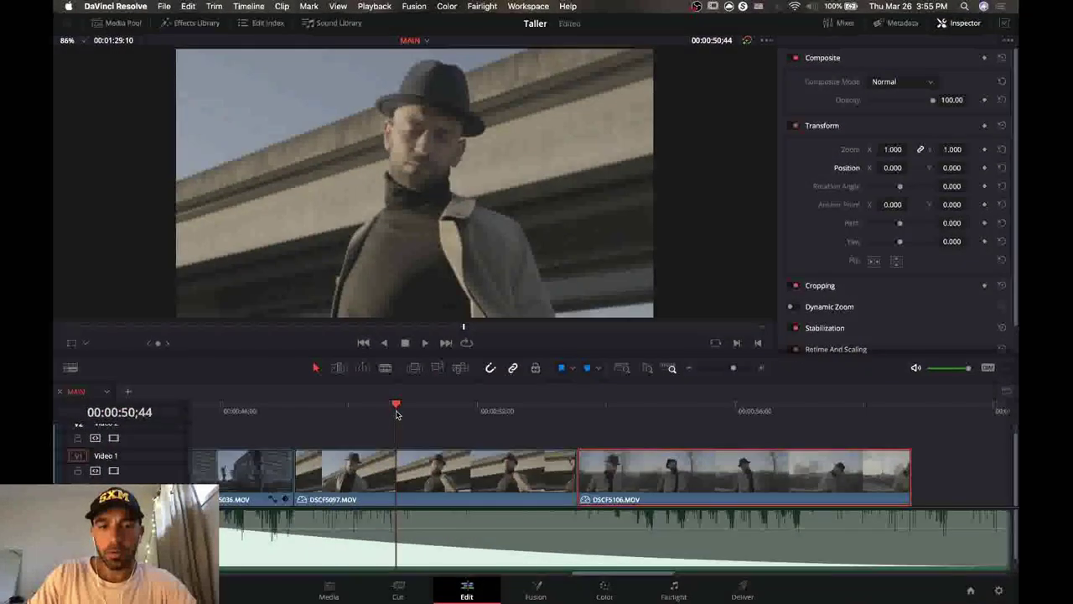
{"action": "key", "text": "space"}
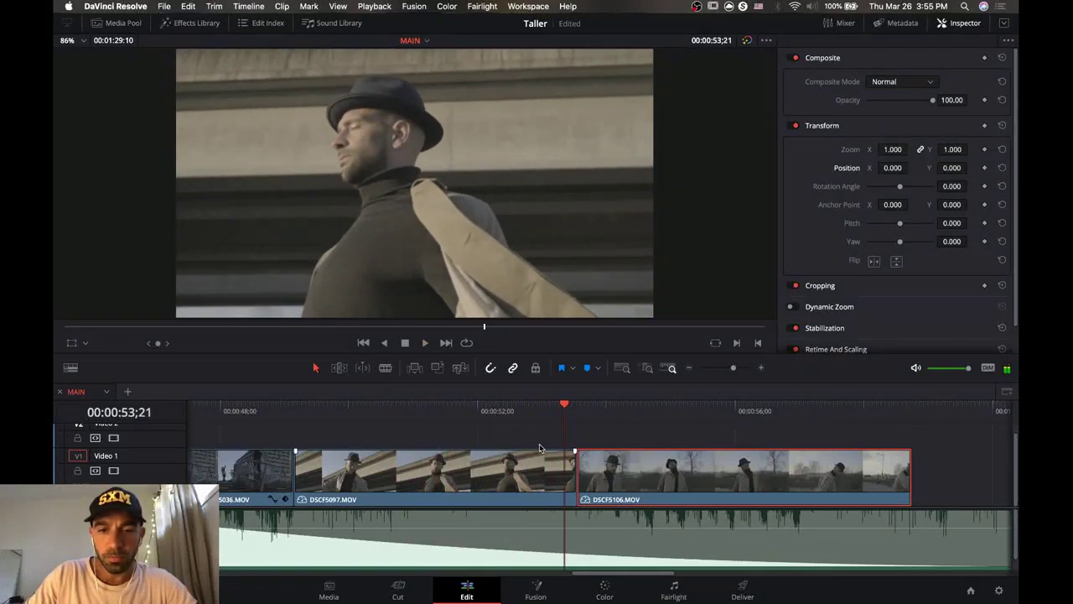
{"action": "left_click_drag", "start_coordinate": [564, 407], "coordinate": [554, 406]}
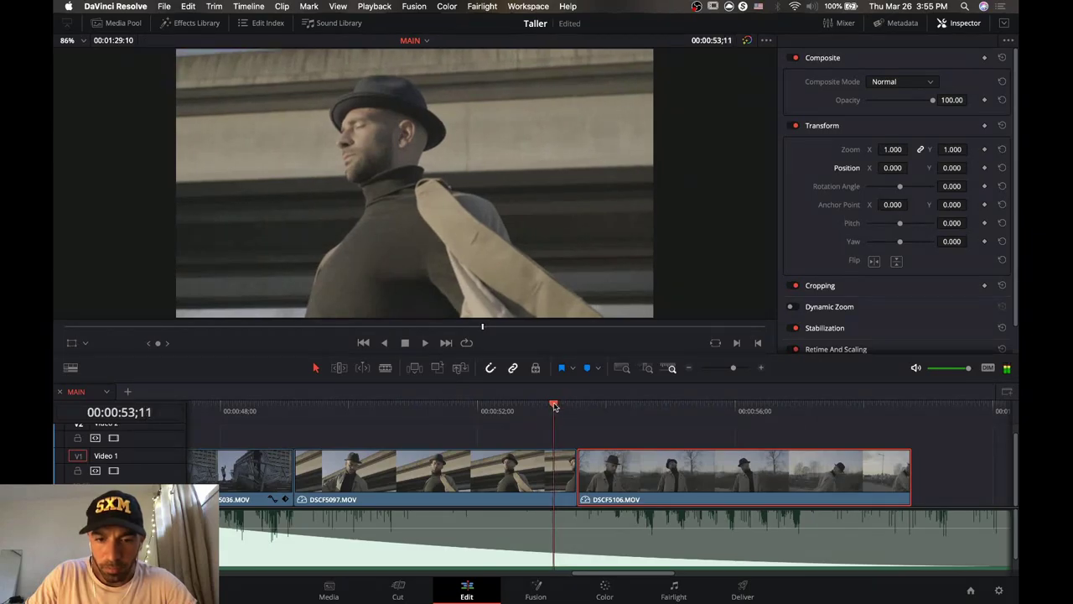
{"action": "mouse_move", "coordinate": [569, 482]}
{"action": "left_mouse_down"}
{"action": "mouse_move", "coordinate": [552, 482]}
{"action": "mouse_move", "coordinate": [591, 483]}
{"action": "mouse_move", "coordinate": [576, 484]}
{"action": "left_mouse_up"}
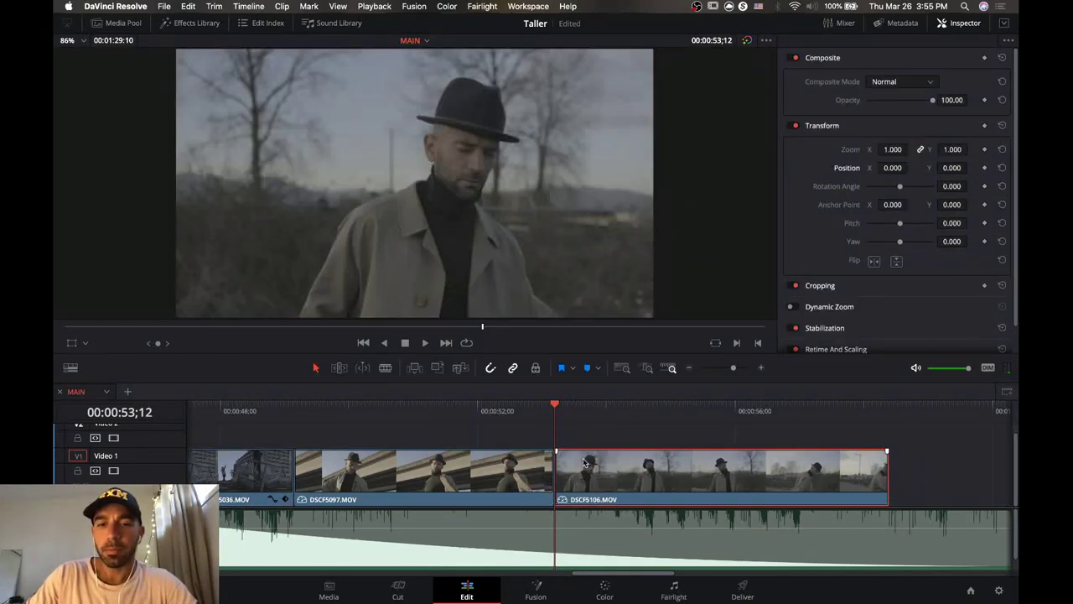
Extend DSCF5106.MOV's end to the end of the music and move the parked DSCF5050.MOV directly before DSCF5220.MOV.
{"action": "left_click", "coordinate": [689, 367]}
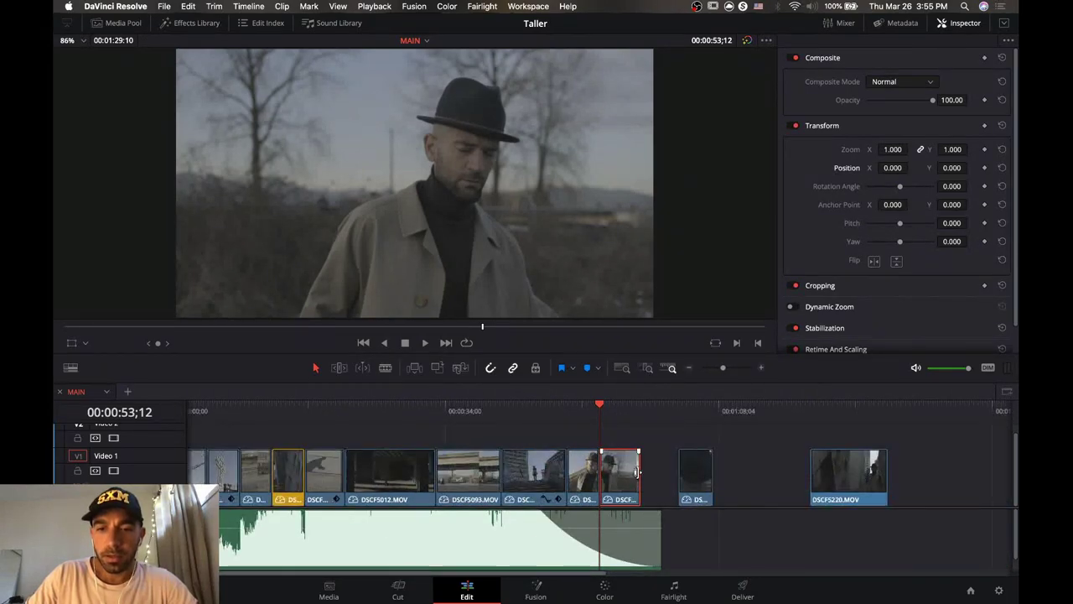
{"action": "left_click_drag", "start_coordinate": [660, 475], "coordinate": [793, 474]}
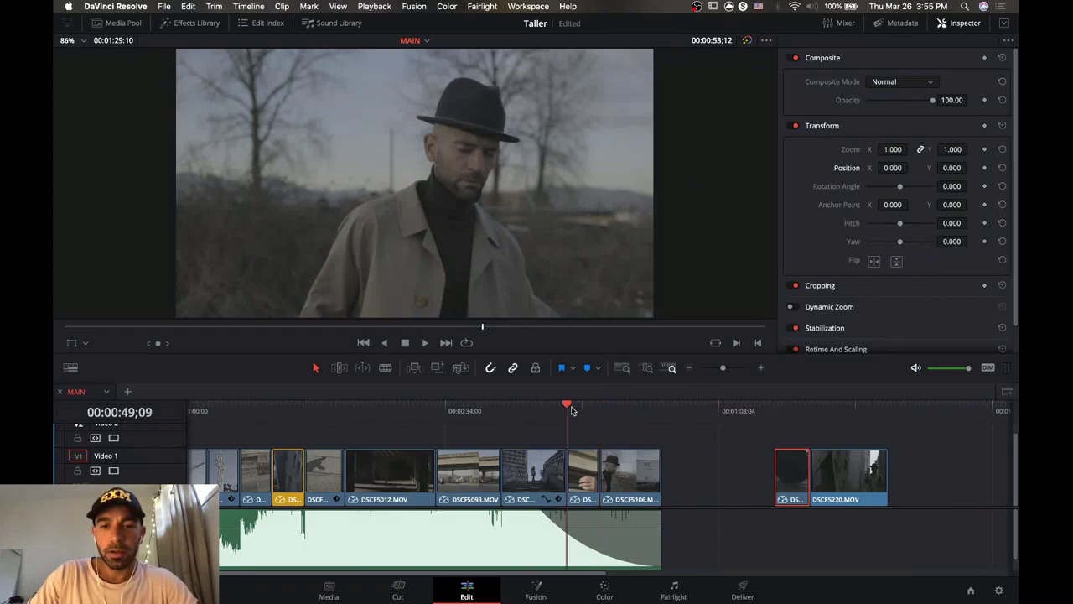
Play DSCF5097.MOV into DSCF5106.MOV several times to check the cut against the music and the movement direction.
{"action": "key", "text": "space"}
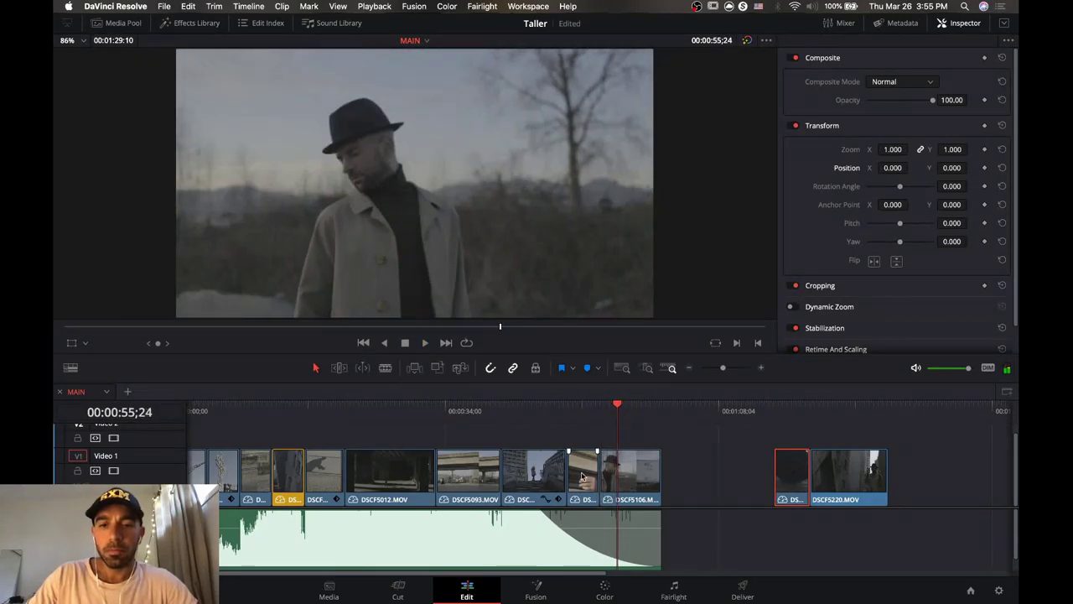
{"action": "right_click", "coordinate": [582, 477]}
{"action": "left_click", "coordinate": [572, 419]}
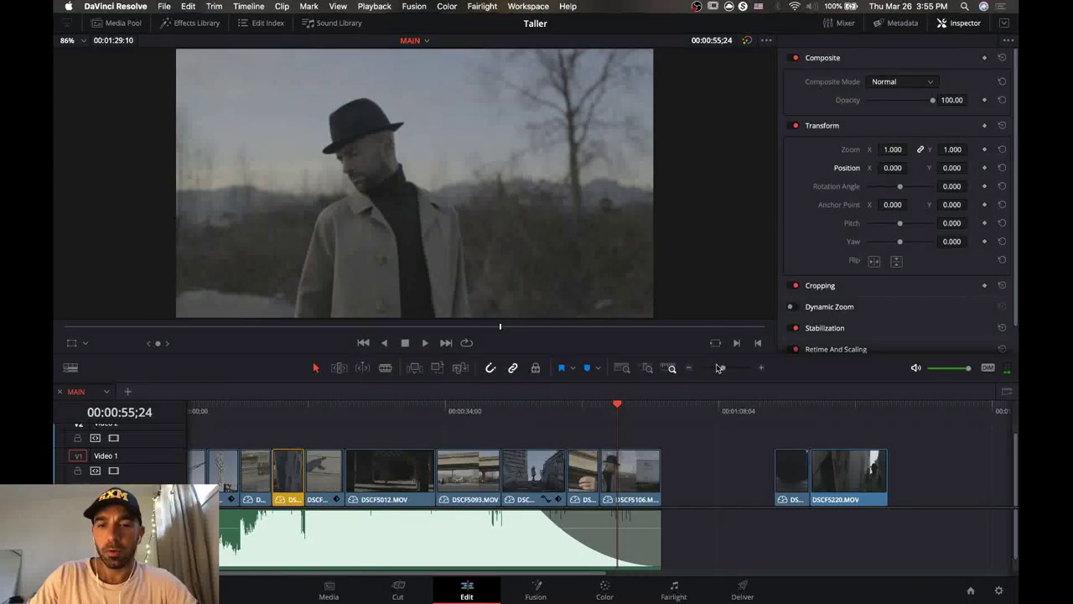
{"action": "left_click_drag", "start_coordinate": [720, 367], "coordinate": [731, 371]}
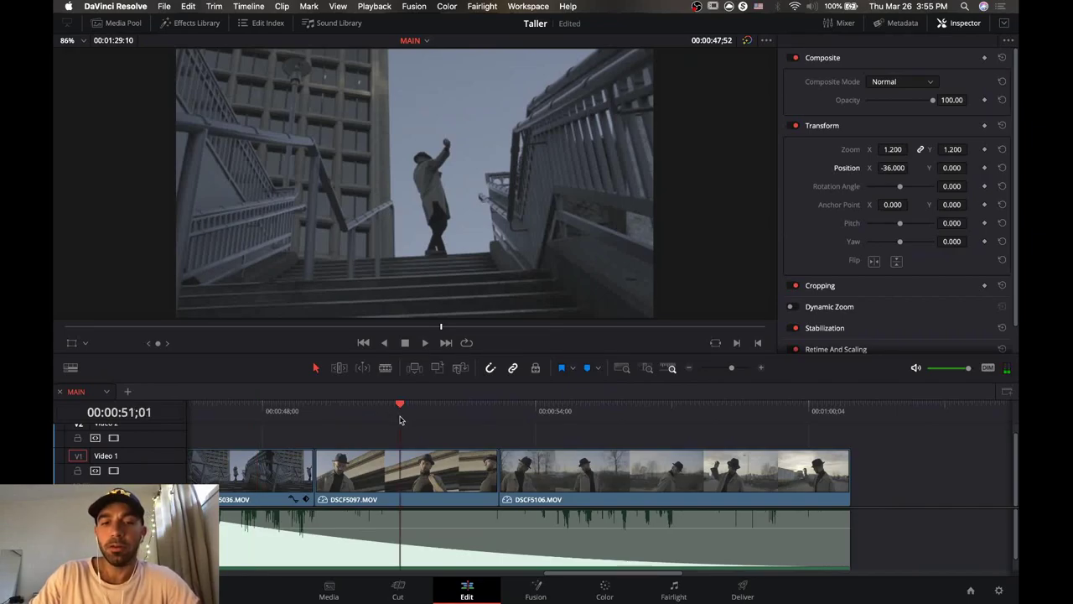
{"action": "key", "text": "space"}
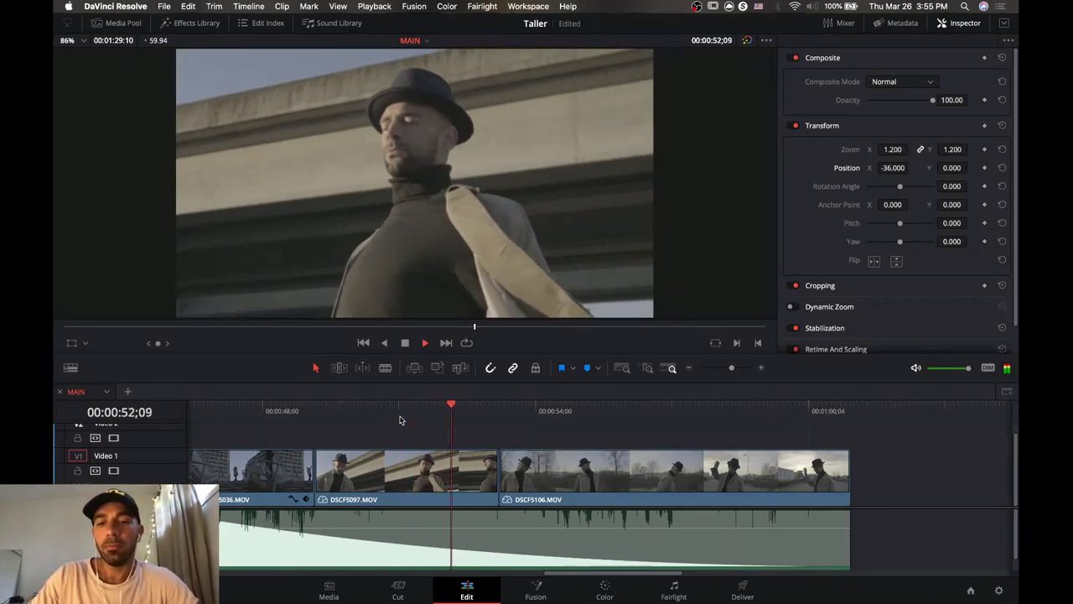
{"action": "key", "text": "space"}
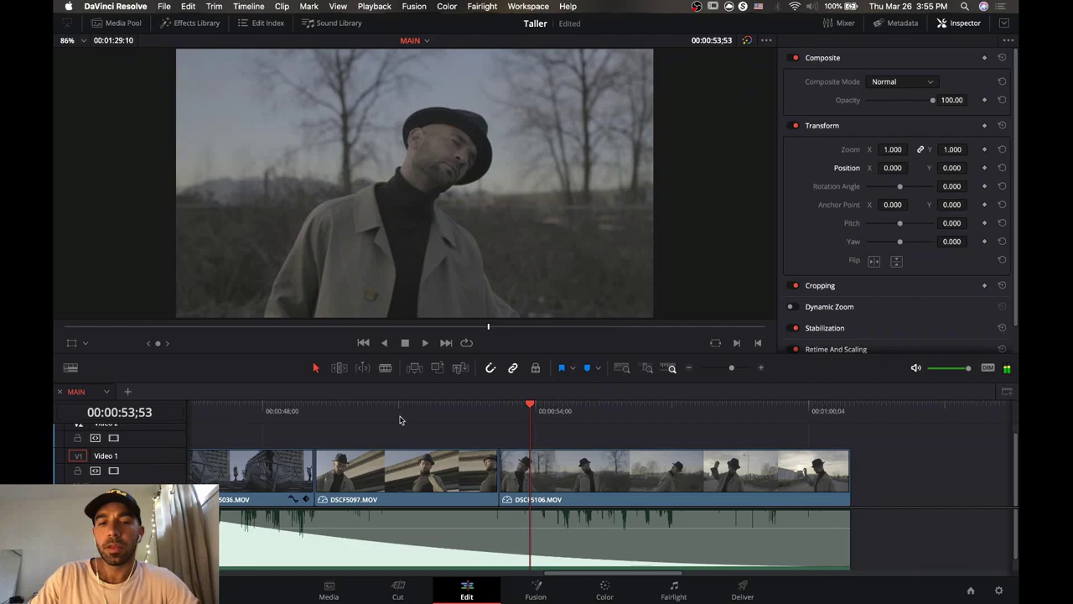
{"action": "left_click_drag", "start_coordinate": [374, 420], "coordinate": [354, 416]}
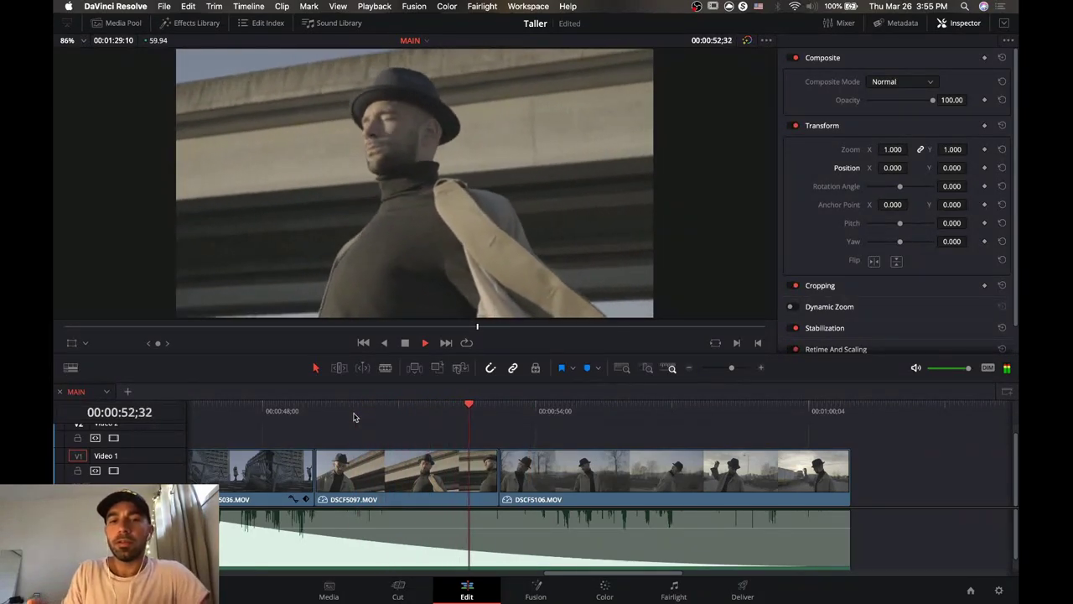
{"action": "left_click", "coordinate": [353, 416]}
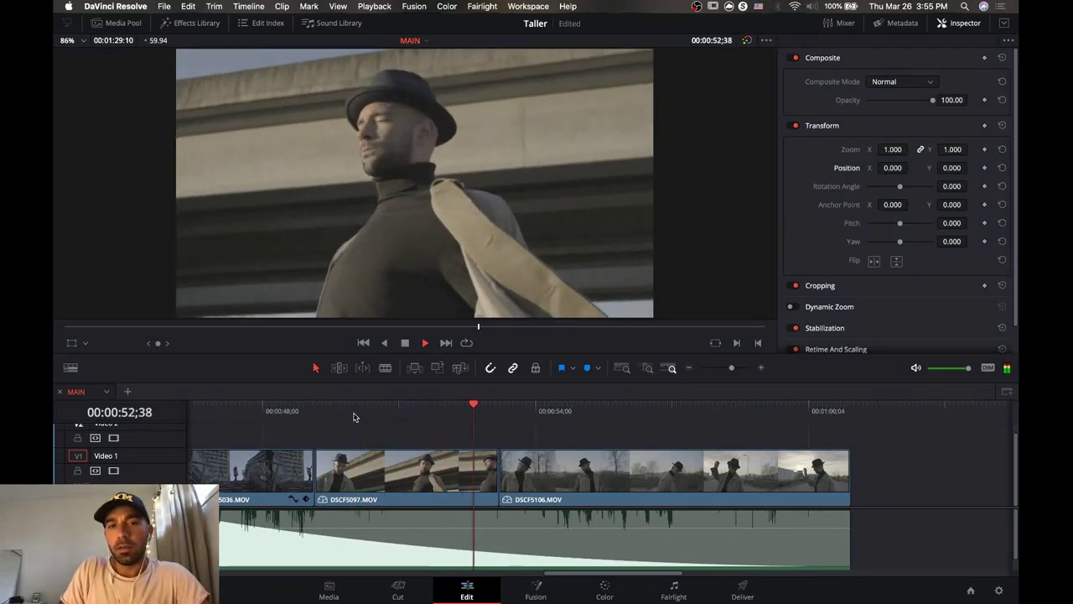
{"action": "left_click", "coordinate": [354, 417]}
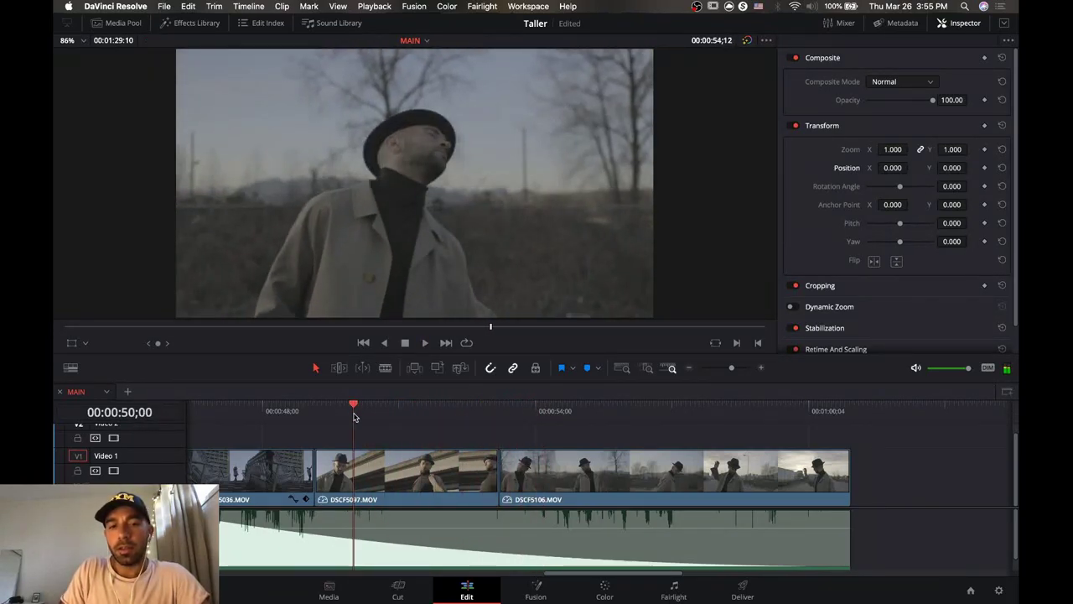
{"action": "key", "text": "space"}
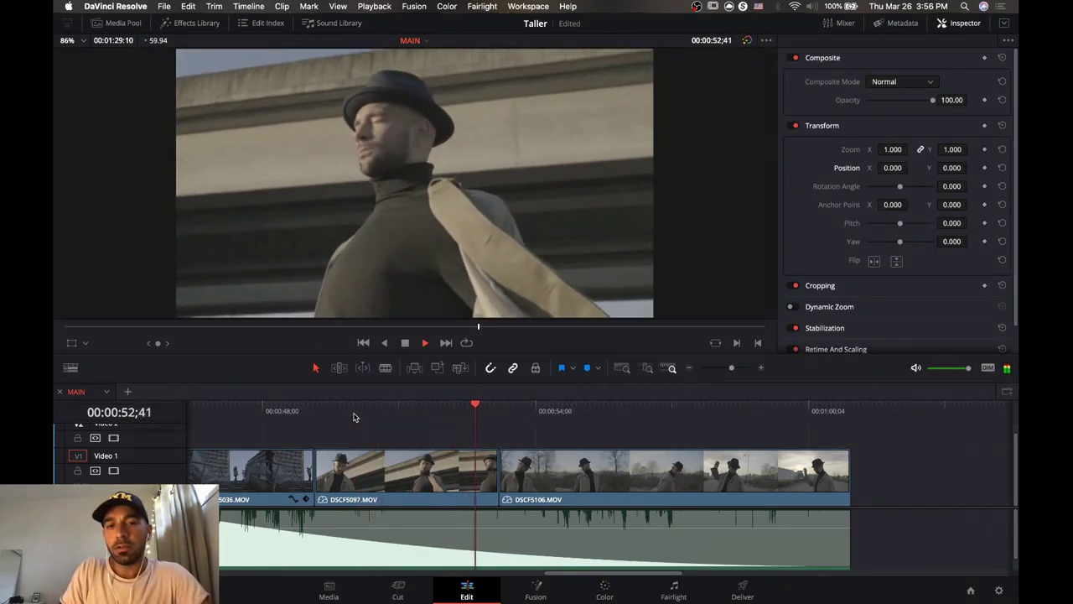
{"action": "left_click", "coordinate": [353, 414]}
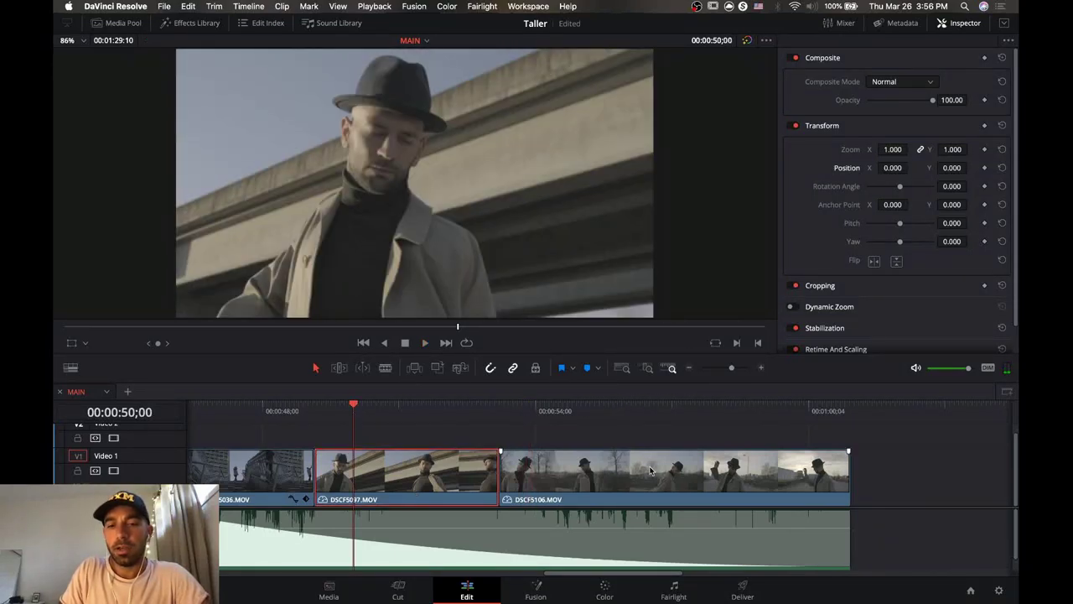
Flip DSCF5097.MOV horizontally and replay its cut into DSCF5106.MOV.
{"action": "scroll", "coordinate": [872, 234], "scroll_direction": "down", "scroll_amount": 1}
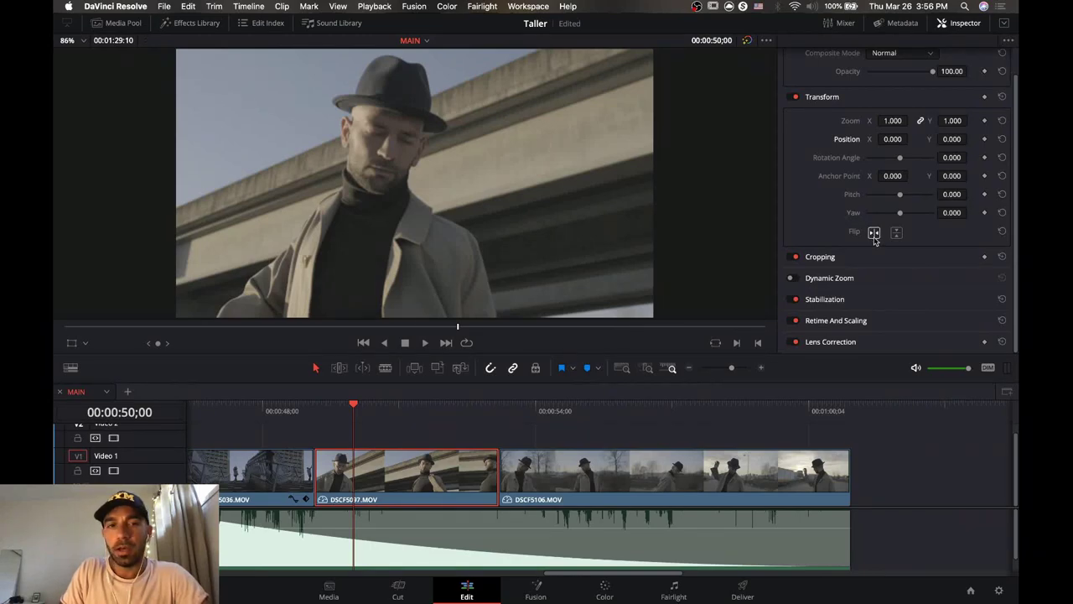
{"action": "left_click", "coordinate": [873, 234]}
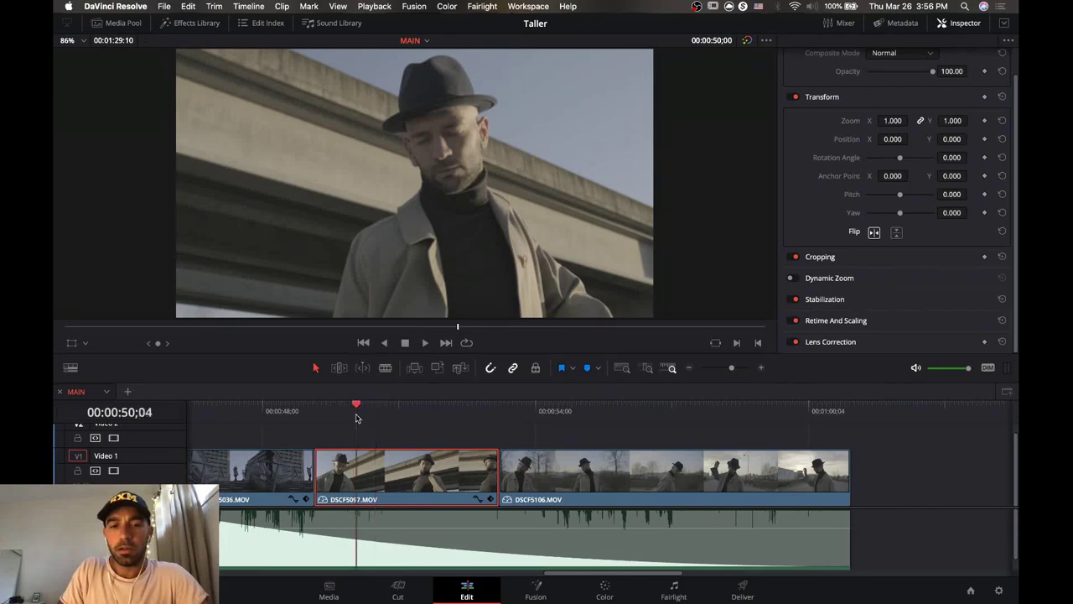
{"action": "key", "text": "space"}
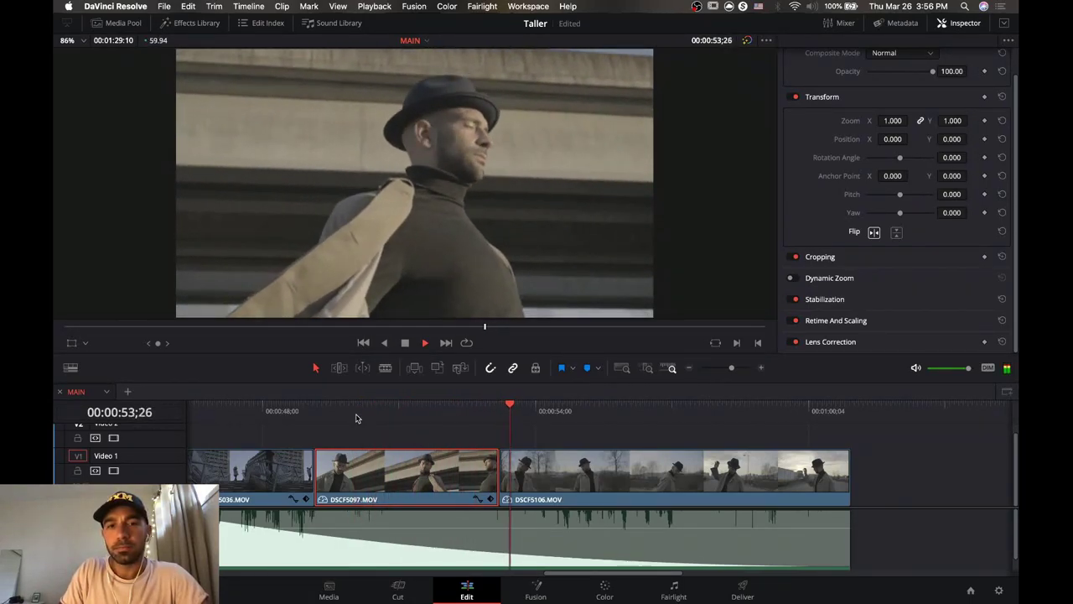
{"action": "left_click", "coordinate": [442, 414]}
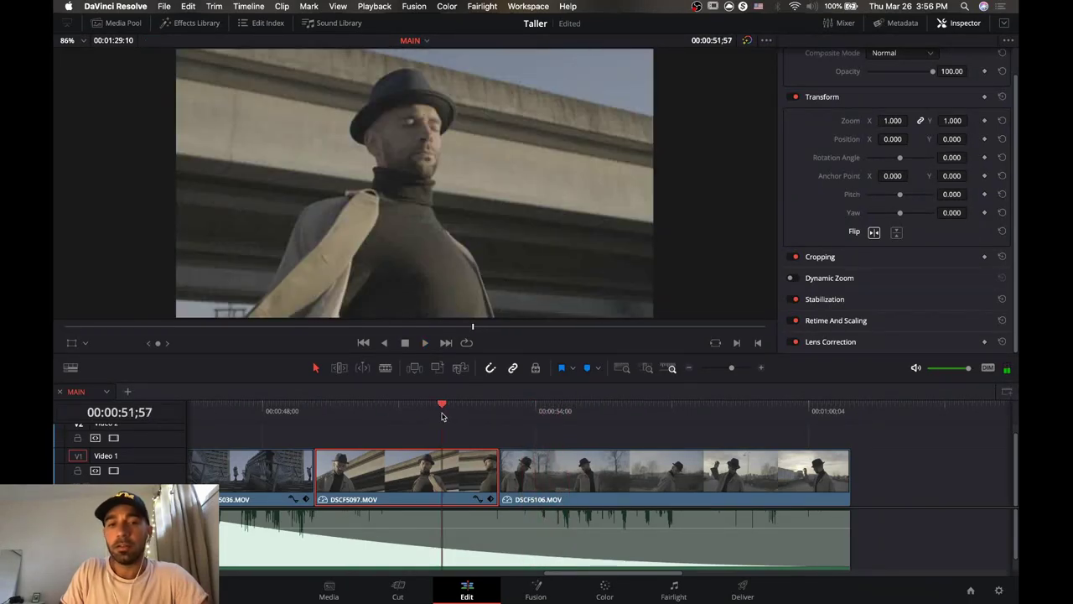
{"action": "key", "text": "space"}
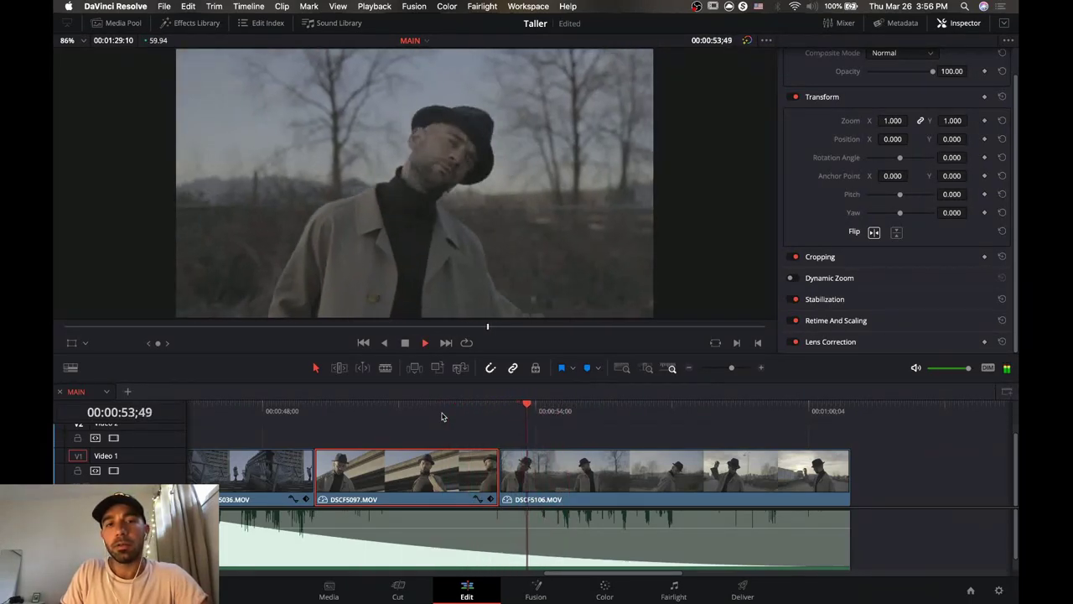
{"action": "left_click", "coordinate": [442, 415]}
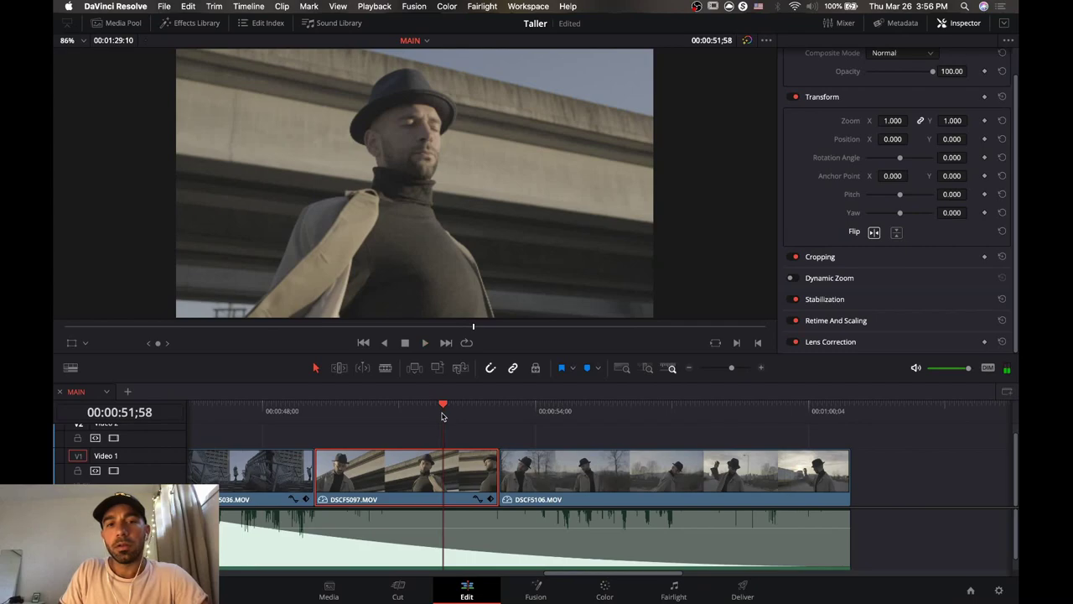
Replay the flipped DSCF5097.MOV around its cuts with DSCF5036.MOV and DSCF5106.MOV to check the movement direction.
{"action": "key", "text": "space"}
{"action": "left_click_drag", "start_coordinate": [442, 416], "coordinate": [402, 417]}
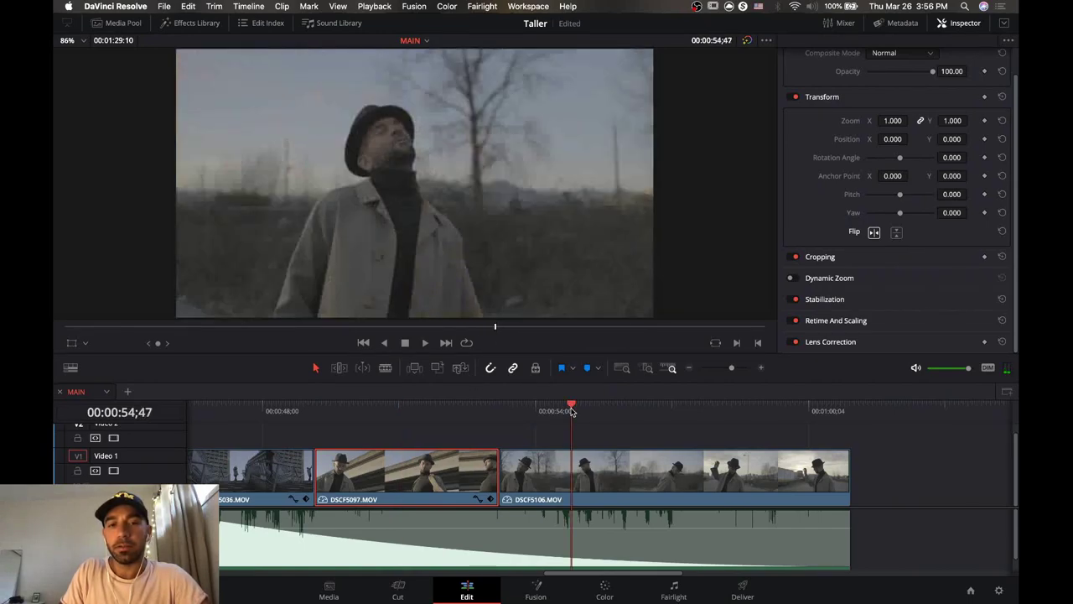
{"action": "left_click", "coordinate": [434, 417]}
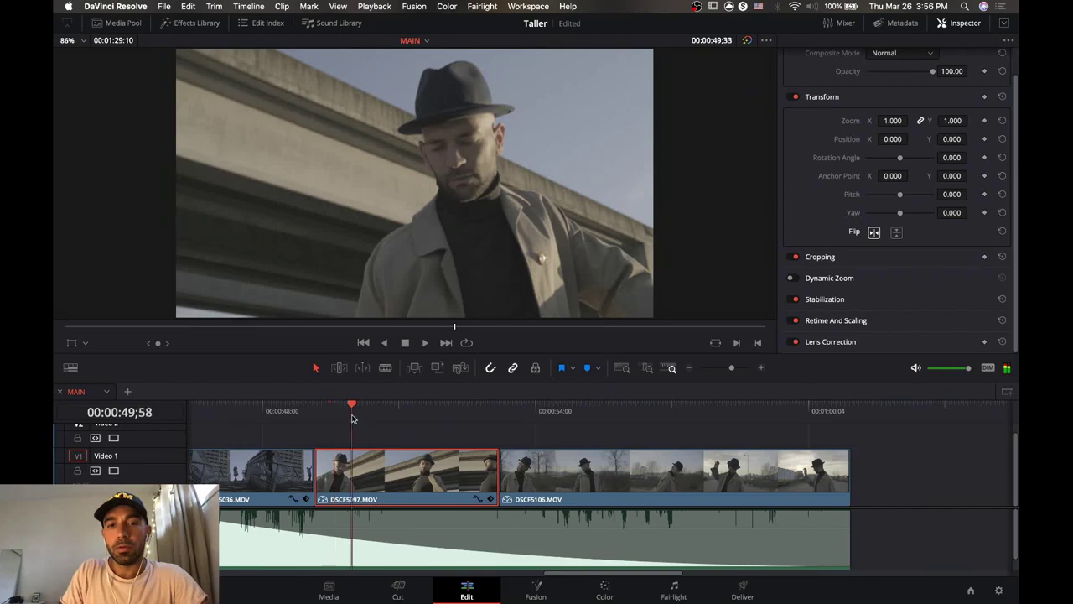
{"action": "left_click_drag", "start_coordinate": [352, 419], "coordinate": [327, 412]}
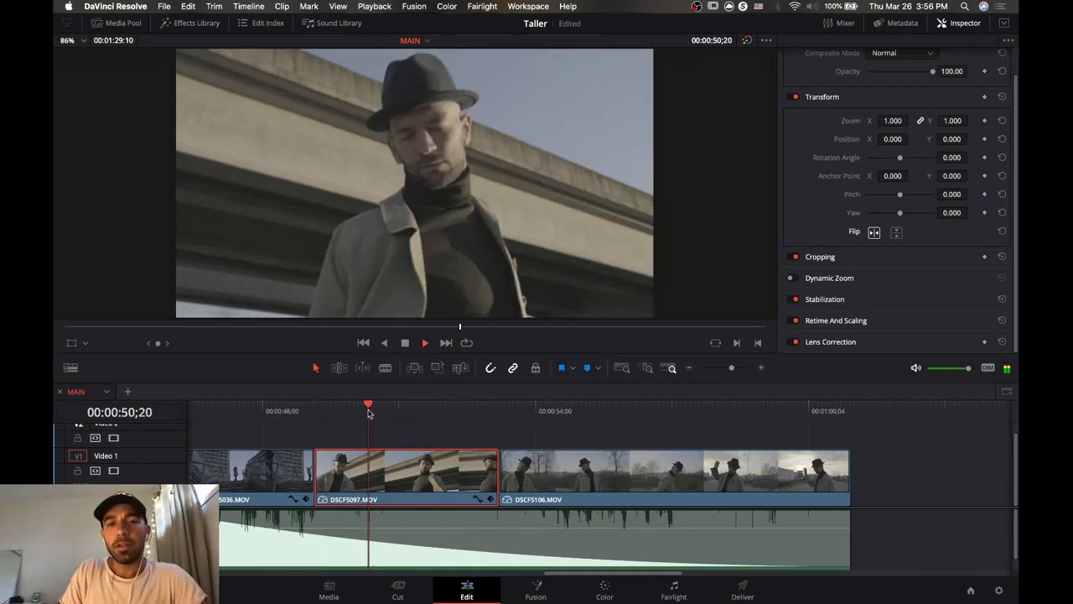
{"action": "left_click_drag", "start_coordinate": [369, 413], "coordinate": [303, 412]}
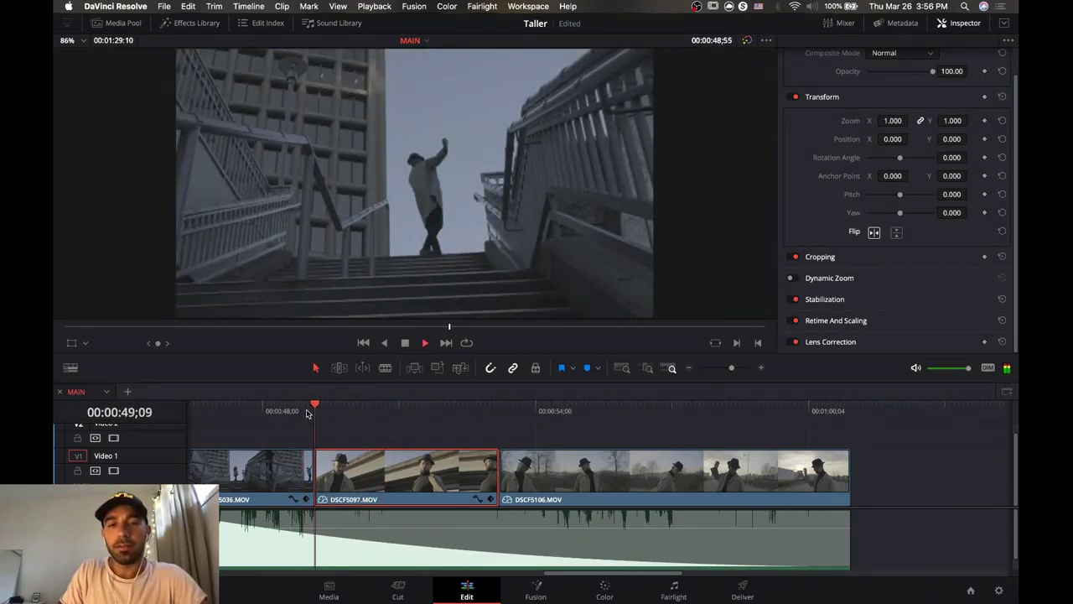
{"action": "key", "text": "space"}
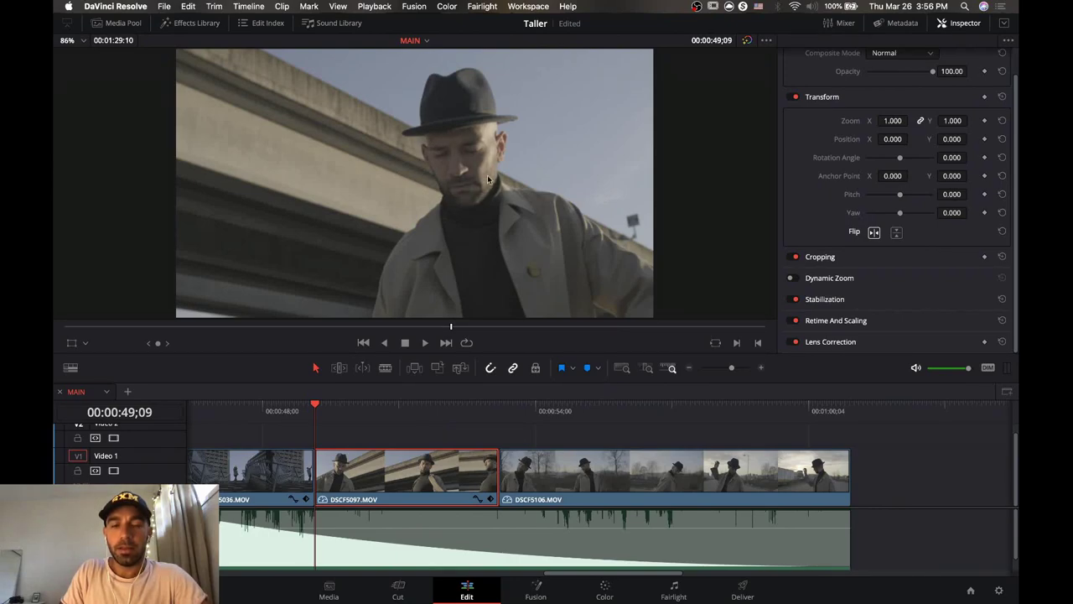
Play from the start of DSCF5097.MOV through DSCF5106.MOV to check how the final two shots flow with the music.
{"action": "key", "text": "space"}
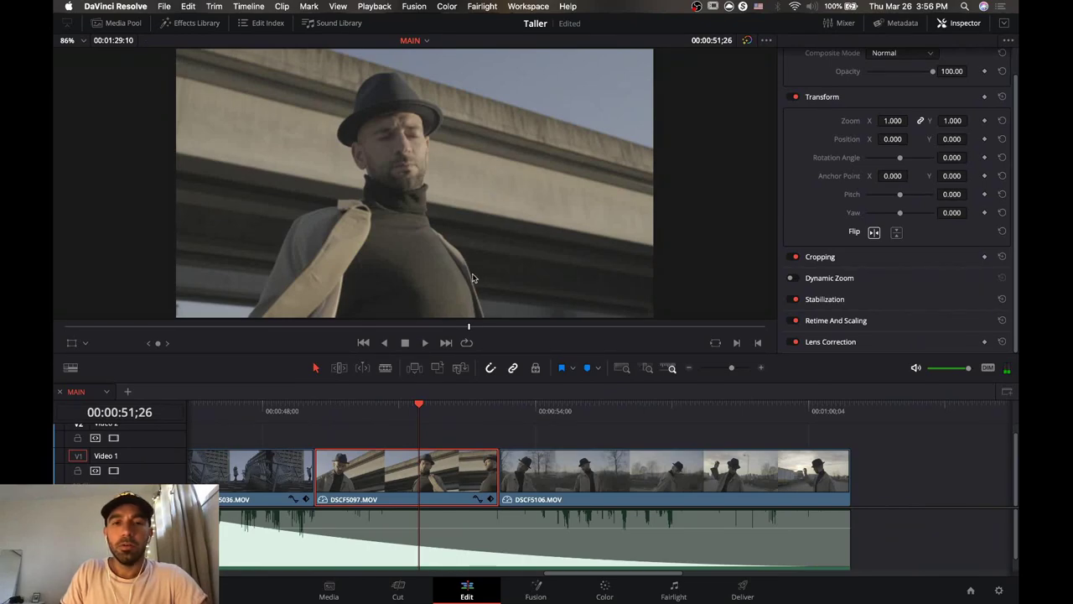
{"action": "key", "text": "space"}
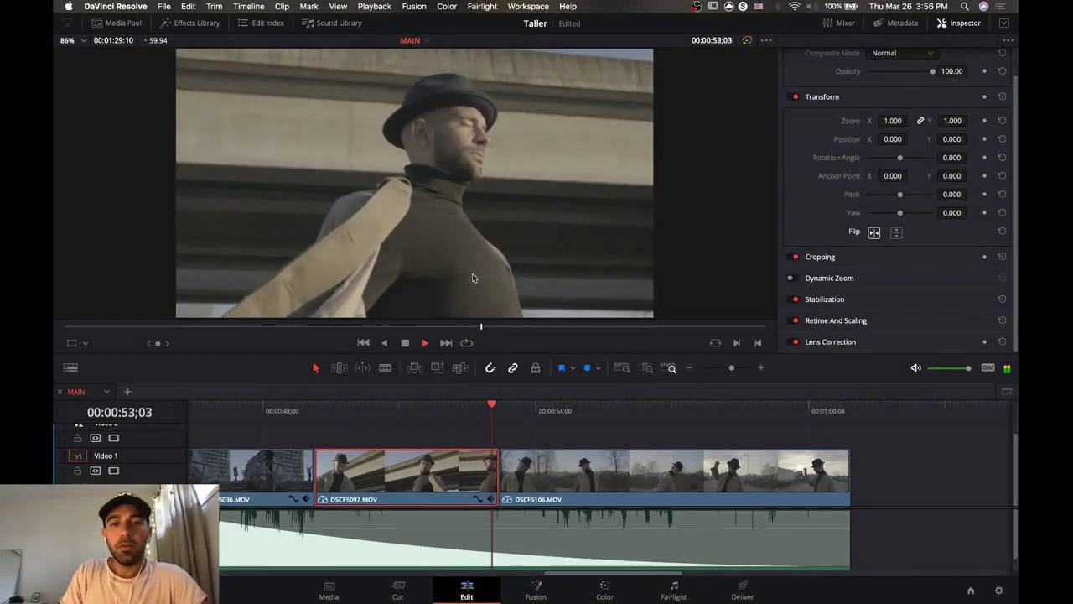
{"action": "key", "text": "space"}
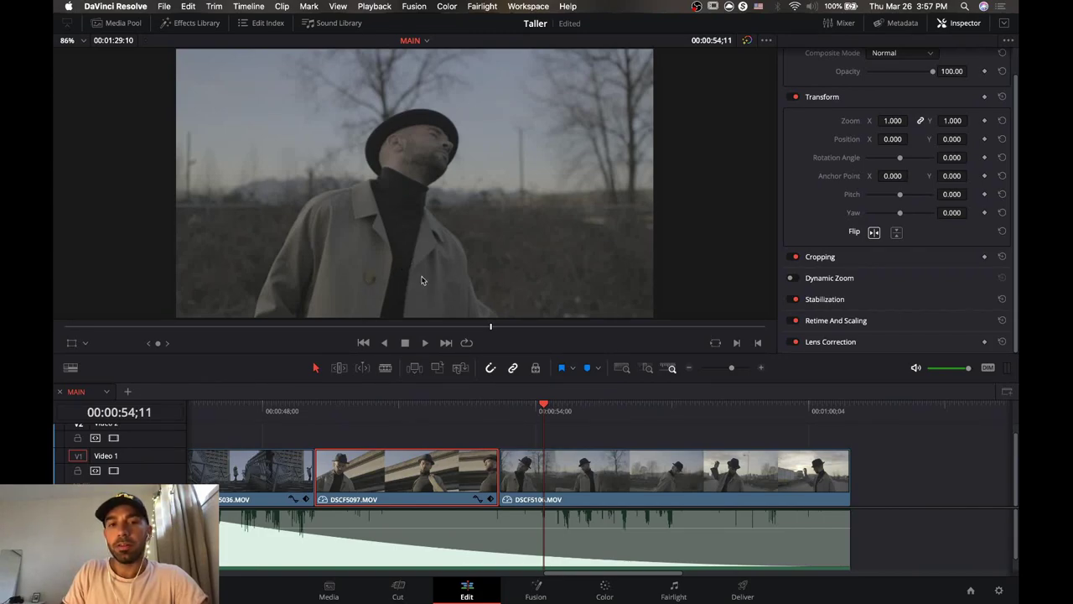
{"action": "left_click", "coordinate": [345, 411]}
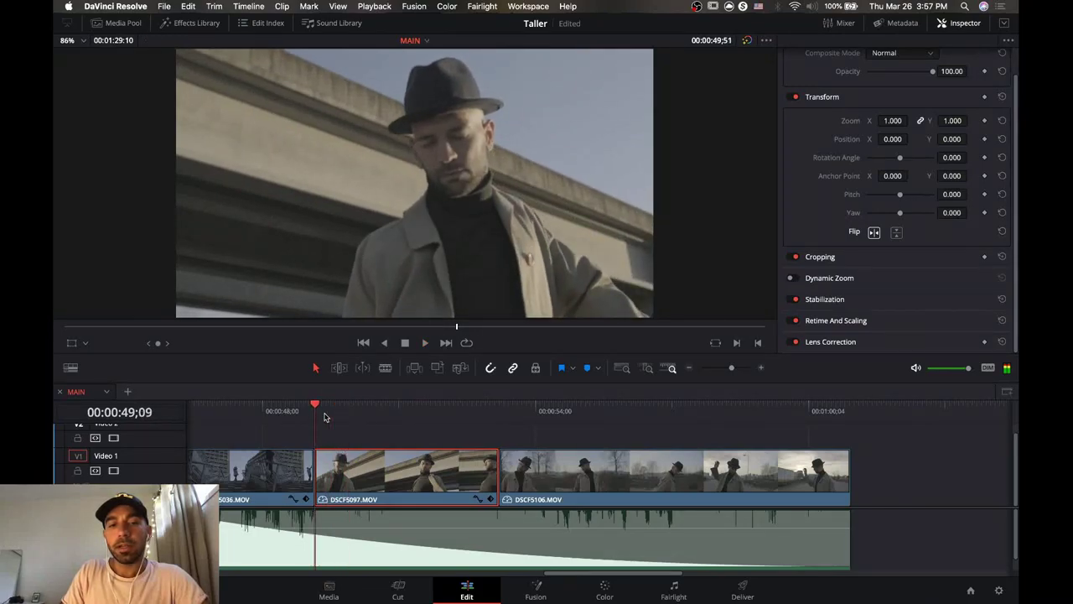
{"action": "key", "text": "space"}
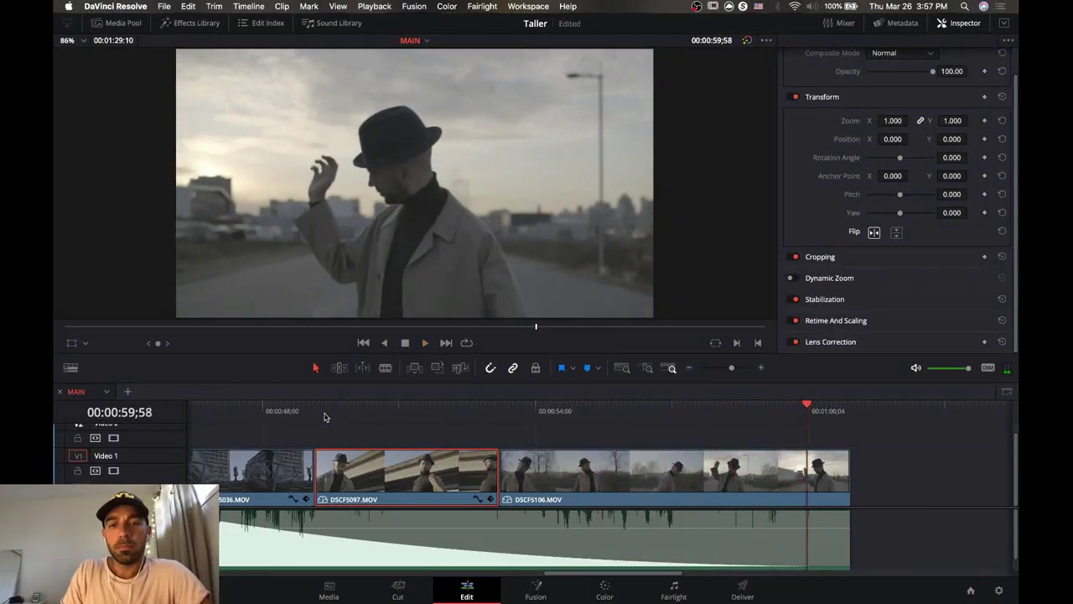
Check the clip speed of DSCF5106.MOV and leave its settings as they are.
{"action": "right_click", "coordinate": [581, 484]}
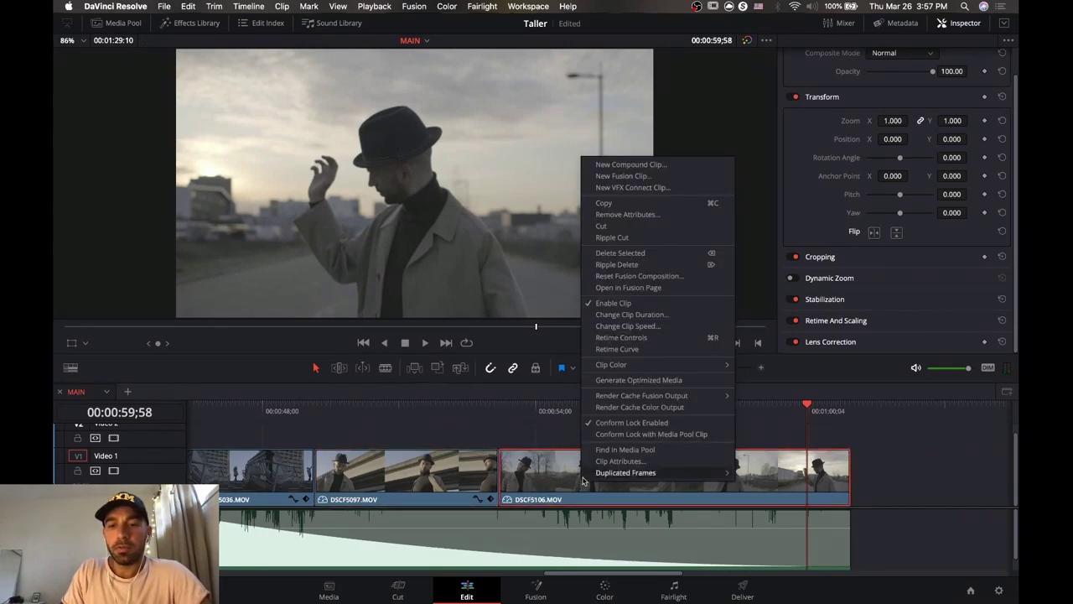
{"action": "left_click", "coordinate": [646, 325]}
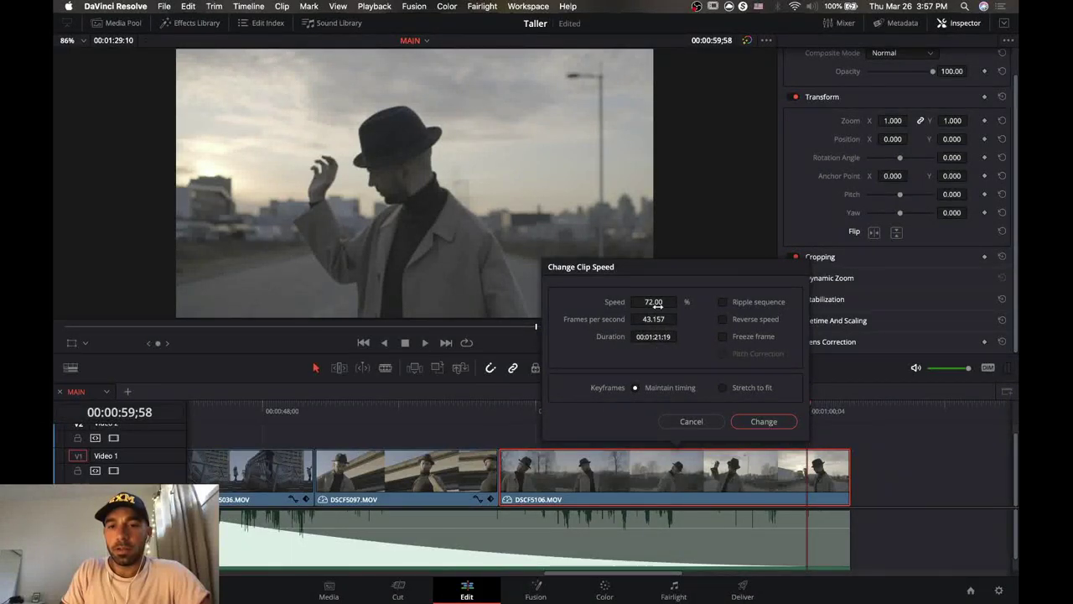
{"action": "left_click", "coordinate": [692, 421]}
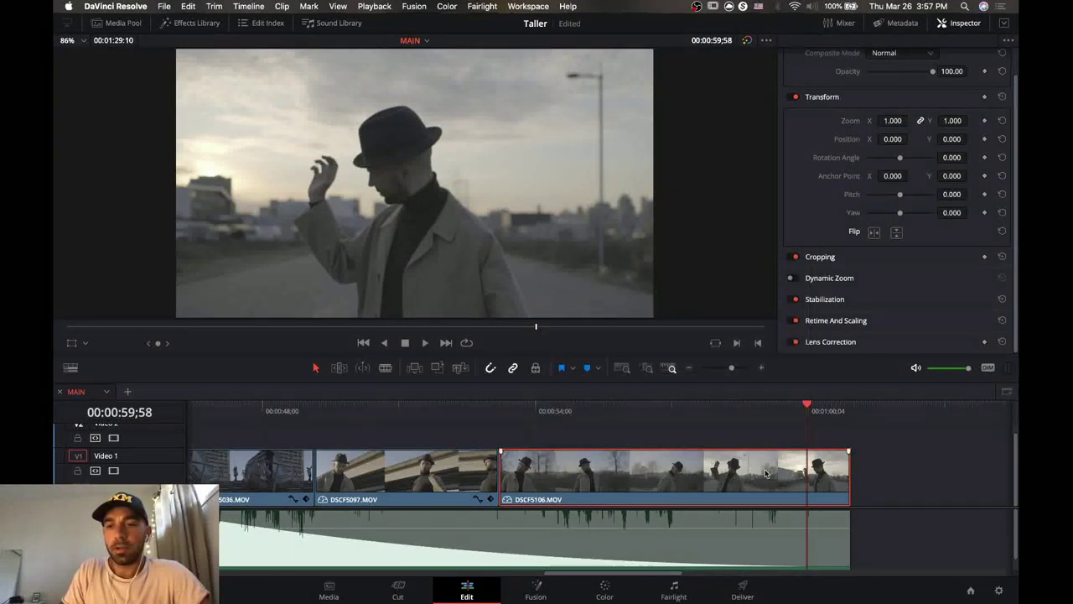
Deselect DSCF5106.MOV and replay the ending from several points in DSCF5097.MOV and DSCF5106.MOV to judge its pacing.
{"action": "left_click", "coordinate": [765, 438]}
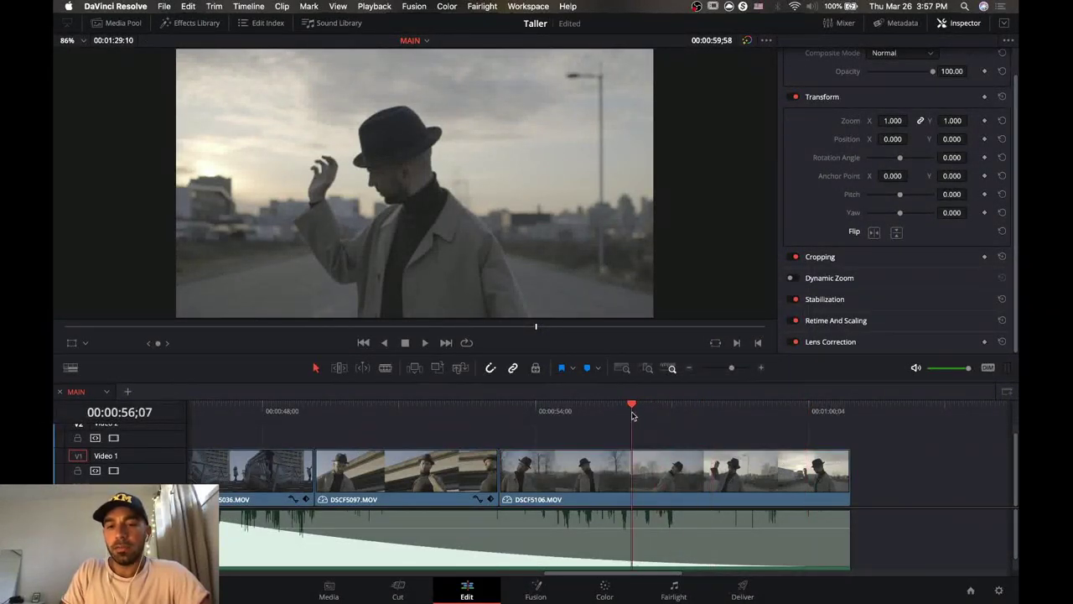
{"action": "left_click", "coordinate": [558, 413]}
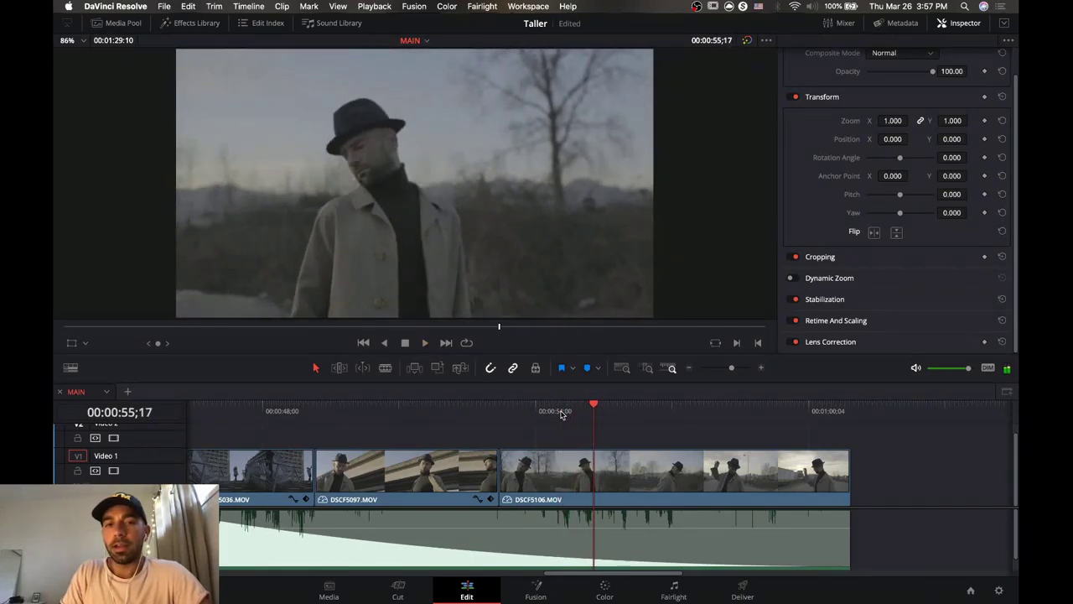
{"action": "left_click", "coordinate": [473, 413]}
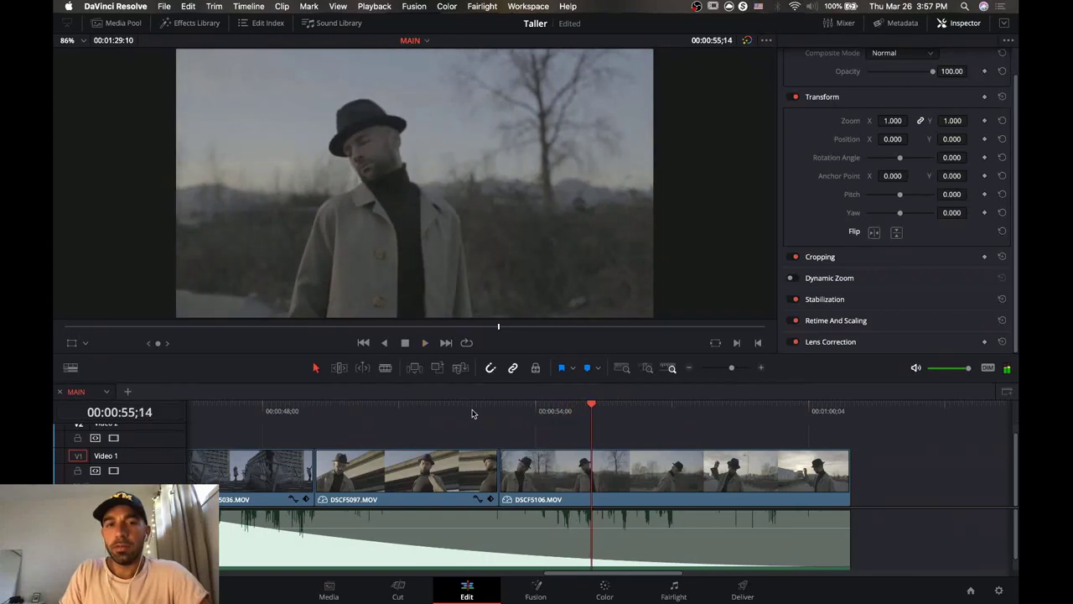
{"action": "left_click", "coordinate": [343, 411]}
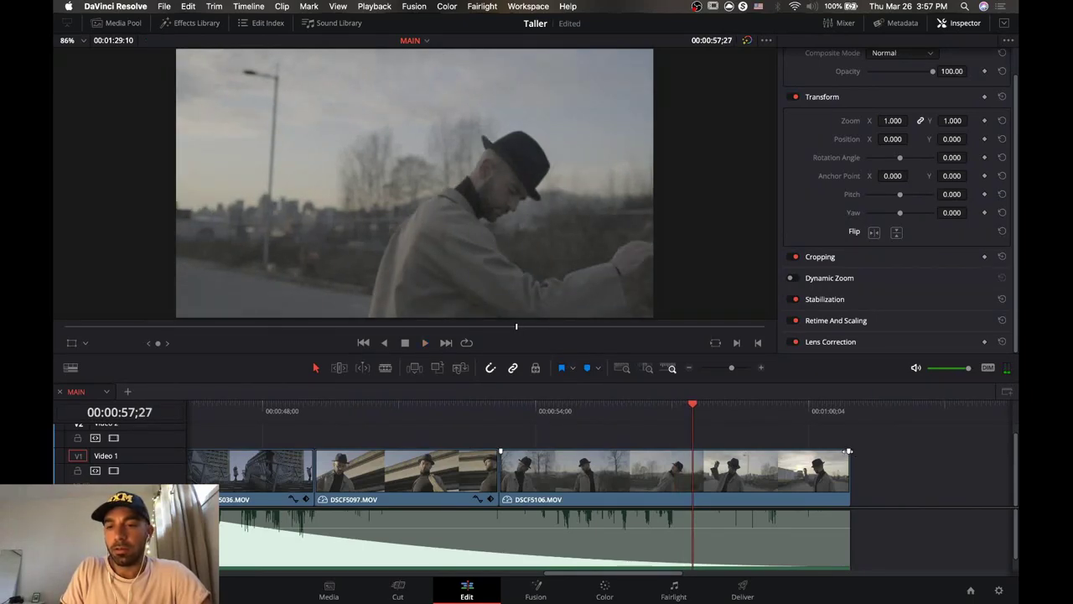
Add a video fade-out to DSCF5106.MOV starting at about 00:00:55 and play it back.
{"action": "left_click_drag", "start_coordinate": [819, 453], "coordinate": [577, 445]}
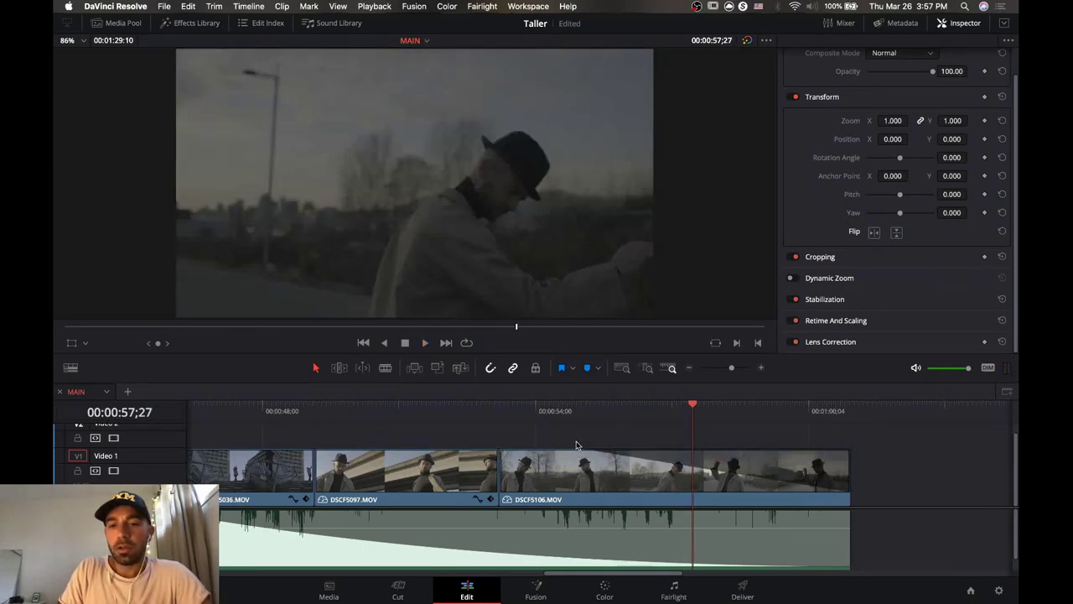
{"action": "key", "text": "space"}
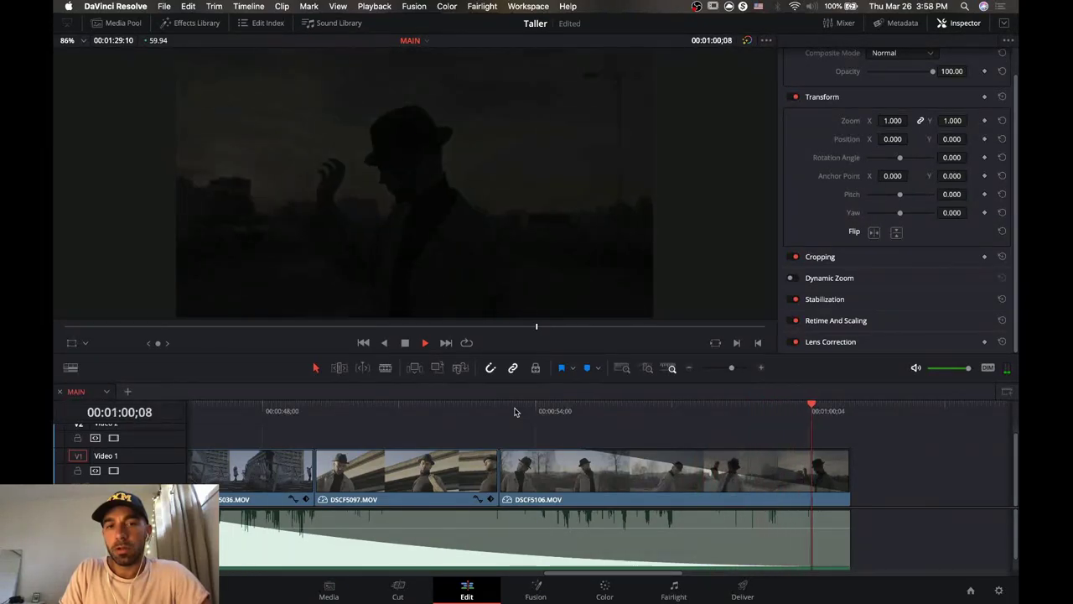
Delete the two leftover clips after the gap, DSCF5220.MOV and the shorter clip before it.
{"action": "left_click", "coordinate": [722, 367]}
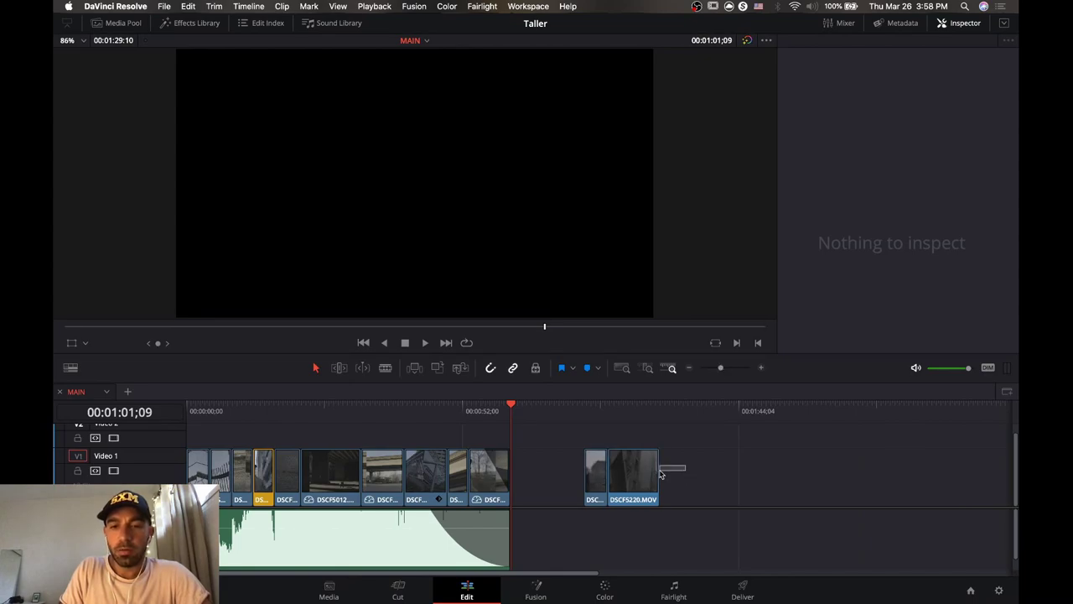
{"action": "left_click_drag", "start_coordinate": [675, 467], "coordinate": [594, 489]}
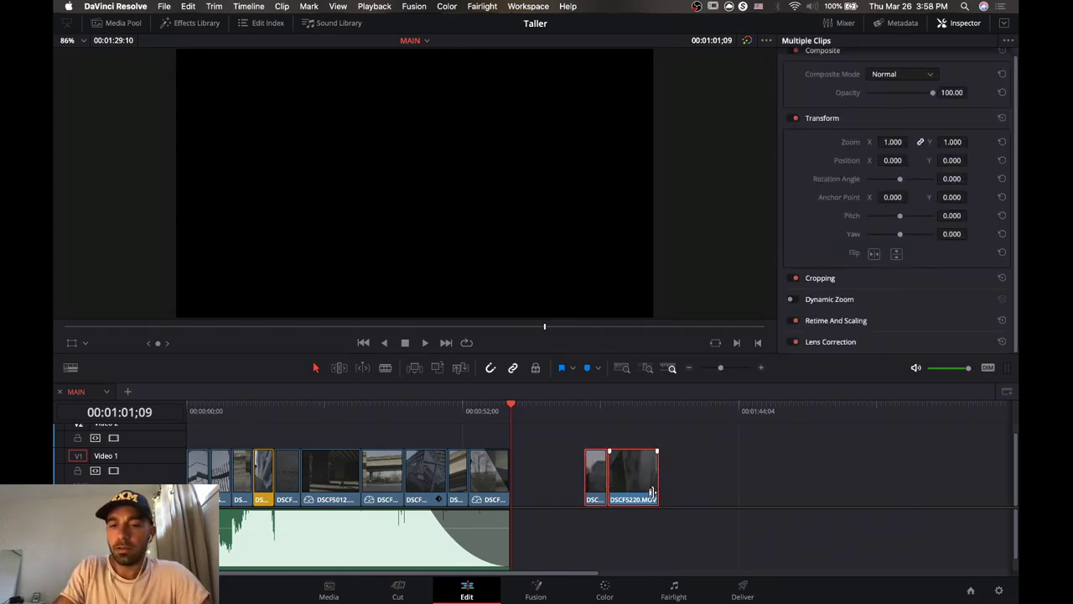
{"action": "key", "text": "Delete"}
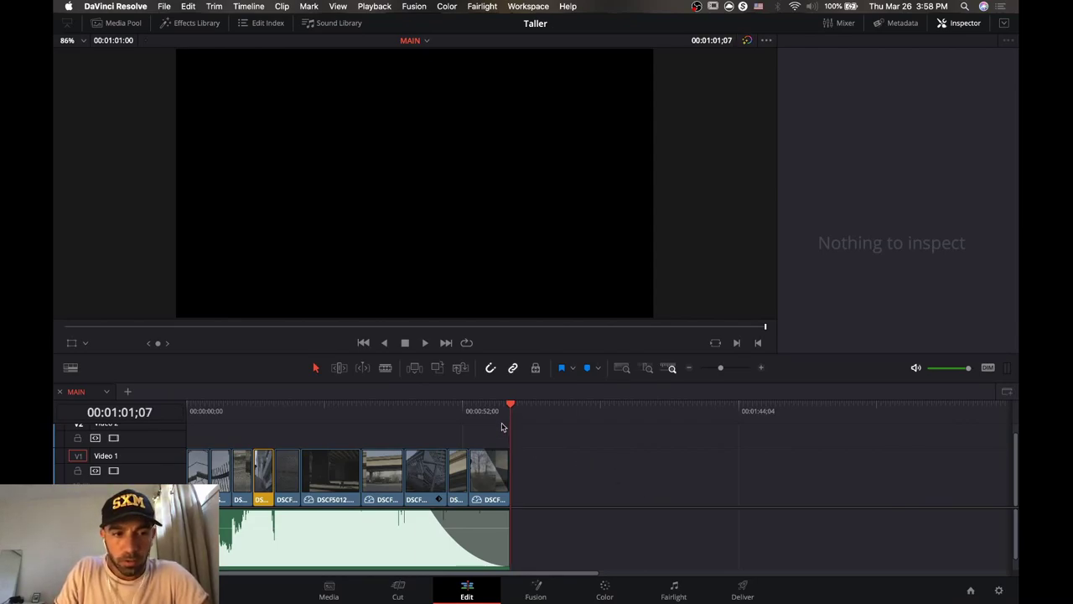
Step the playhead back frame by frame from the timeline's end to 00:00:59;59.
{"action": "key", "text": "Left"}
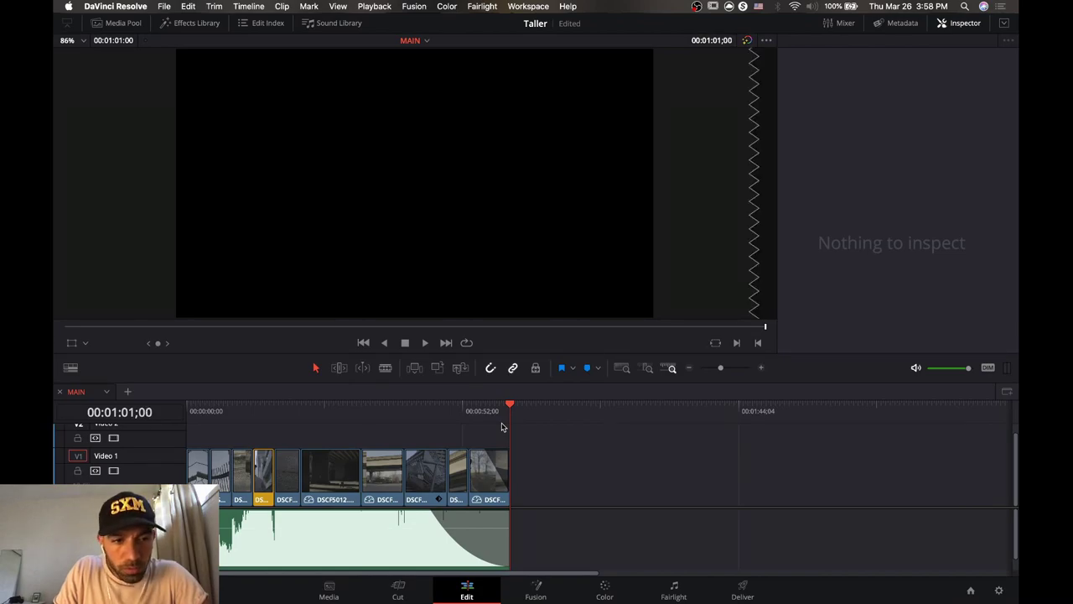
{"action": "key", "text": "Left"}
{"action": "key", "text": "Left"}
{"action": "key", "text": "Left"}
{"action": "key", "text": "Left"}
{"action": "key", "text": "Left"}
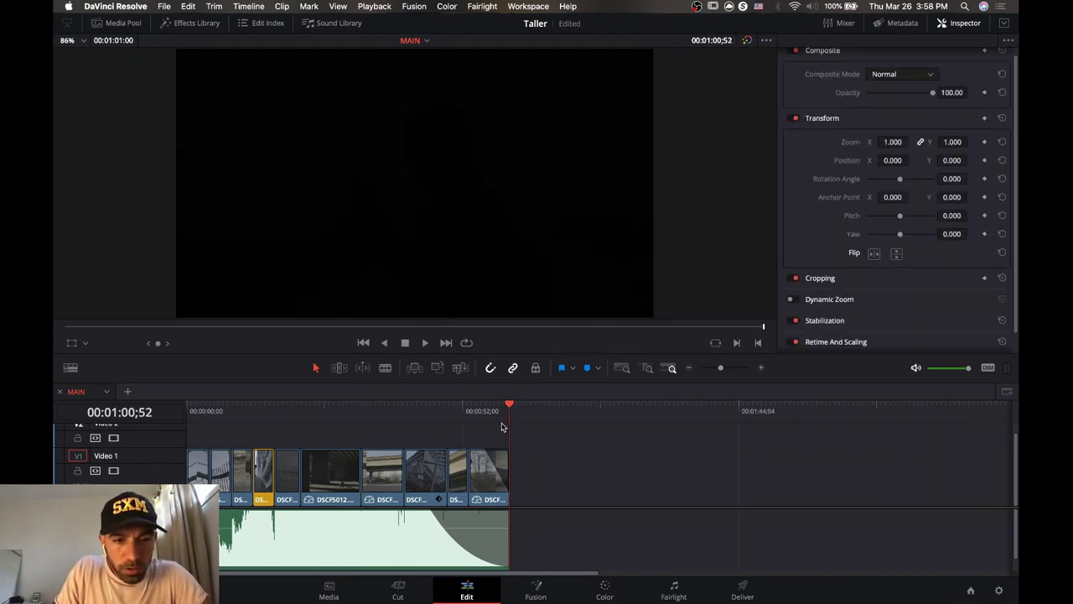
{"action": "key", "text": "Left"}
{"action": "key", "text": "Left"}
{"action": "key", "text": "Left"}
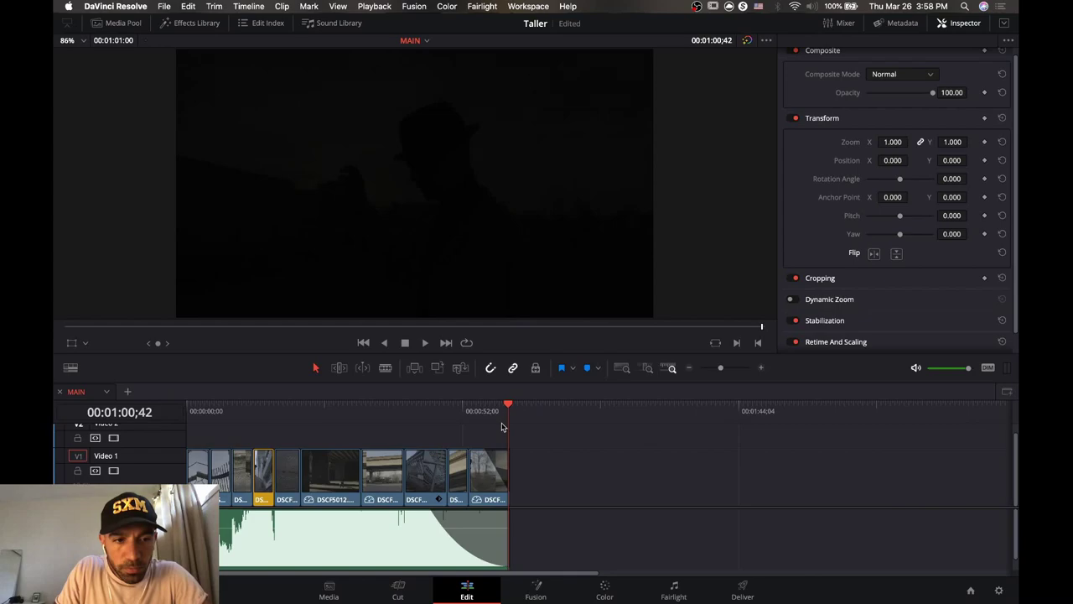
{"action": "key", "text": "Left"}
{"action": "key", "text": "Left"}
{"action": "key", "text": "Left"}
{"action": "key", "text": "Left"}
{"action": "key", "text": "Left"}
{"action": "key", "text": "Left"}
{"action": "key", "text": "Left"}
{"action": "key", "text": "Left"}
{"action": "key", "text": "Left"}
{"action": "key", "text": "Left"}
{"action": "key", "text": "Left"}
{"action": "key", "text": "Left"}
{"action": "key", "text": "Left"}
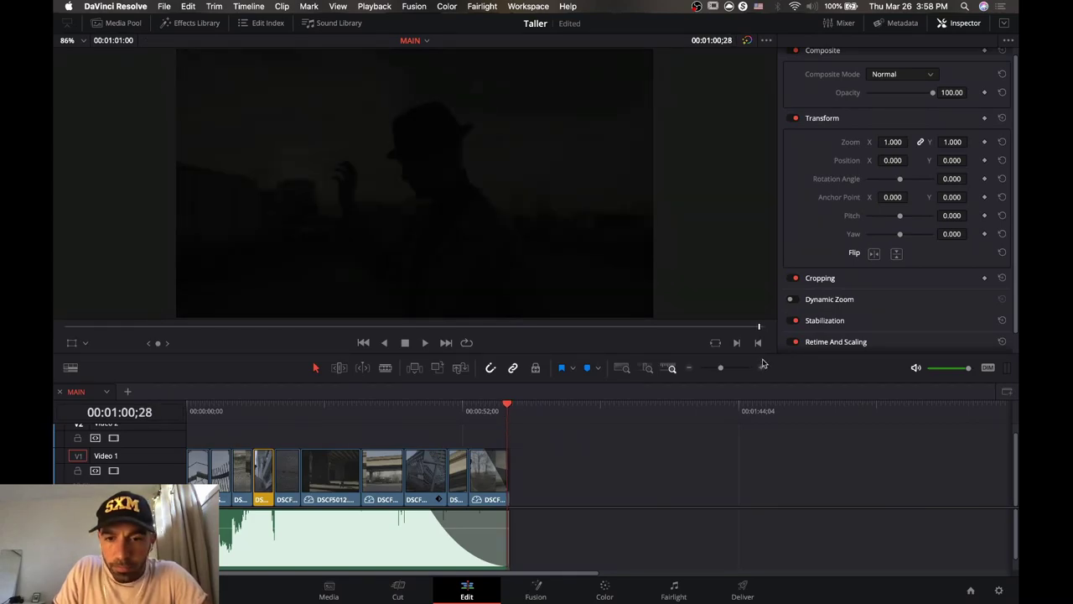
{"action": "left_click", "coordinate": [738, 367]}
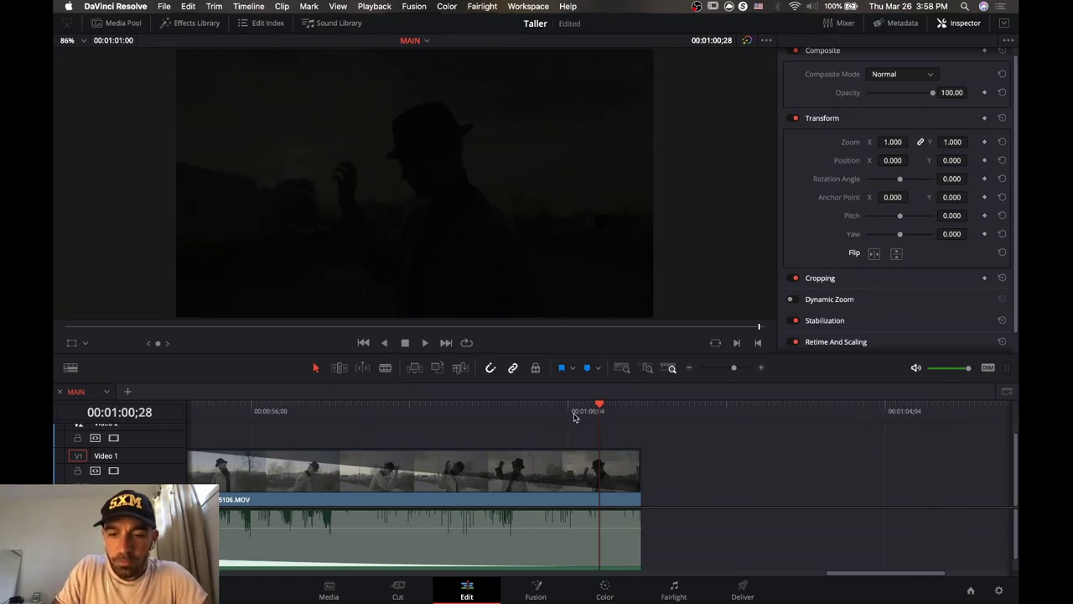
{"action": "key", "text": "Left"}
{"action": "key", "text": "Left"}
{"action": "key", "text": "Left"}
{"action": "key", "text": "Left"}
{"action": "key", "text": "Left"}
{"action": "key", "text": "Left"}
{"action": "key", "text": "Left"}
{"action": "key", "text": "Left"}
{"action": "key", "text": "Left"}
{"action": "key", "text": "Left"}
{"action": "key", "text": "Left"}
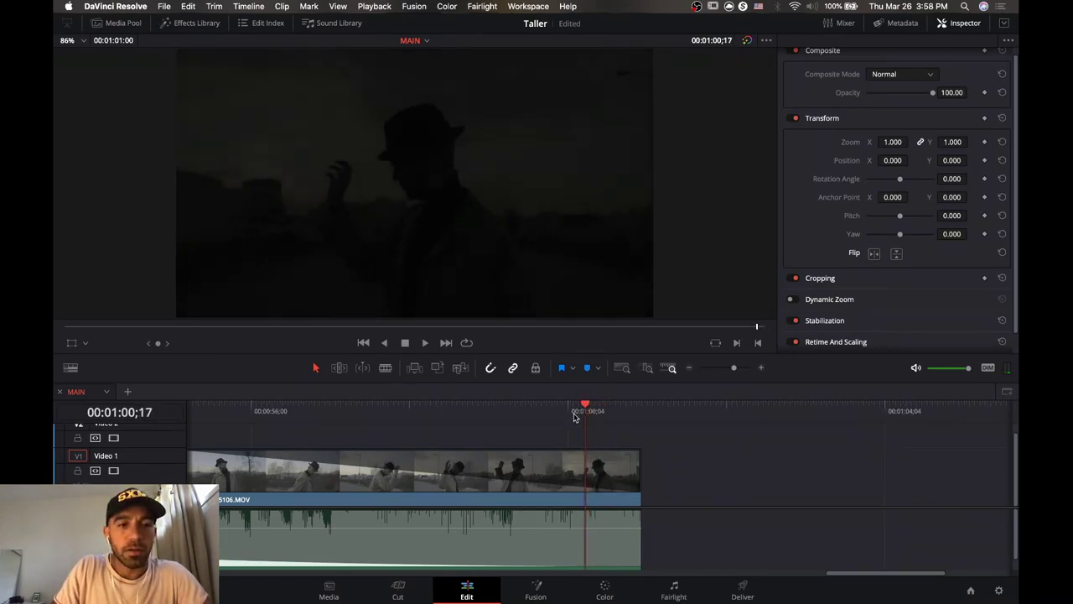
{"action": "key", "text": "Left"}
{"action": "key", "text": "Left"}
{"action": "key", "text": "Left"}
{"action": "key", "text": "Left"}
{"action": "key", "text": "Left"}
{"action": "key", "text": "Left"}
{"action": "key", "text": "Left"}
{"action": "key", "text": "Left"}
{"action": "key", "text": "Left"}
{"action": "key", "text": "Left"}
{"action": "key", "text": "Left"}
{"action": "key", "text": "Left"}
{"action": "key", "text": "Left"}
{"action": "key", "text": "Left"}
{"action": "key", "text": "Left"}
{"action": "key", "text": "Left"}
{"action": "key", "text": "Left"}
{"action": "key", "text": "Left"}
{"action": "key", "text": "Left"}
{"action": "key", "text": "Left"}
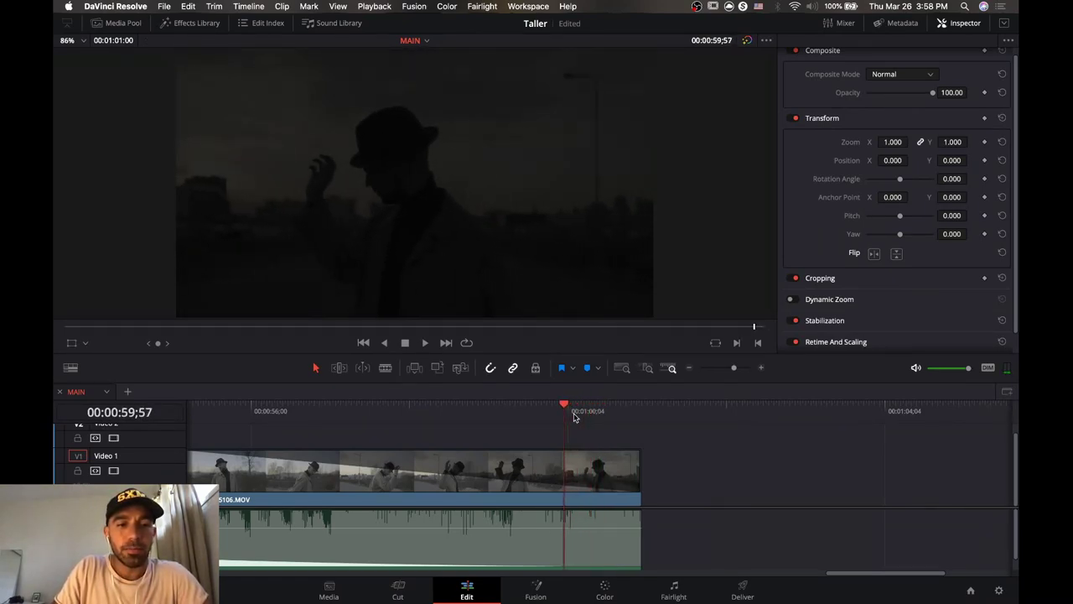
{"action": "key", "text": "Right"}
{"action": "key", "text": "Right"}
{"action": "key", "text": "Right"}
{"action": "key", "text": "Right"}
{"action": "key", "text": "Right"}
{"action": "key", "text": "Right"}
{"action": "key", "text": "Right"}
{"action": "key", "text": "Left"}
{"action": "key", "text": "Left"}
{"action": "key", "text": "Left"}
{"action": "key", "text": "Left"}
{"action": "key", "text": "Left"}
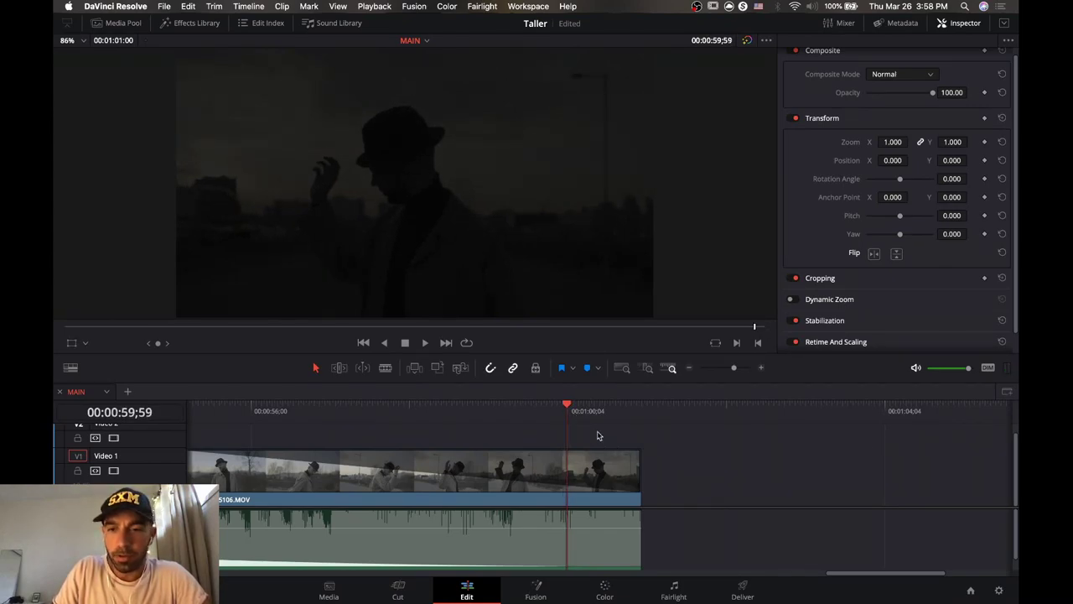
Trim the end of the DSCF5106.MOV video clip to the playhead at 00:00:59;59.
{"action": "left_click", "coordinate": [760, 369]}
{"action": "left_click", "coordinate": [761, 370]}
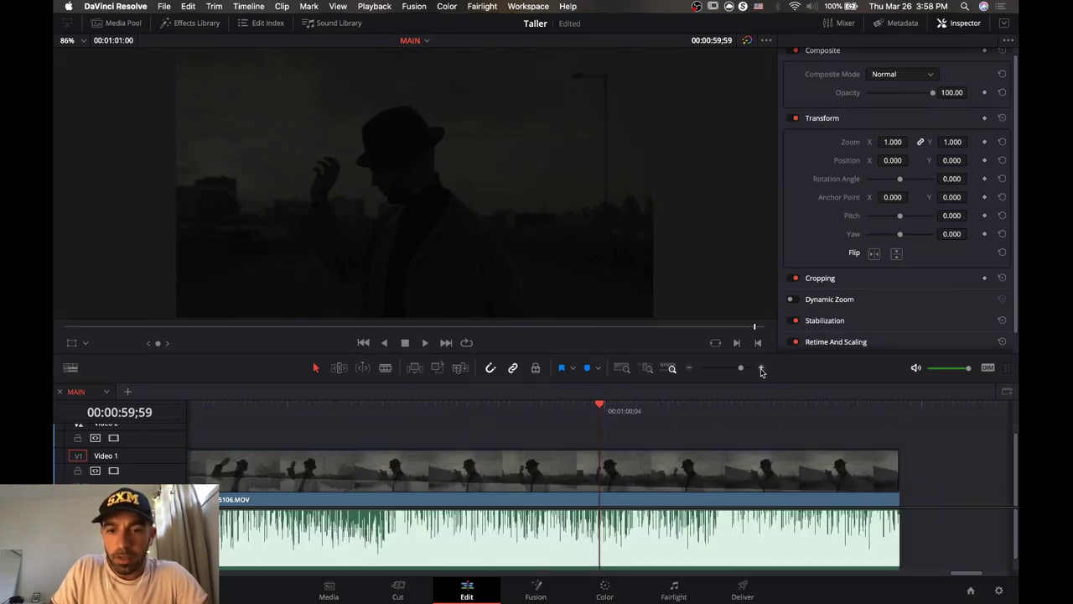
{"action": "key", "text": "Right"}
{"action": "key", "text": "Right"}
{"action": "key", "text": "Right"}
{"action": "key", "text": "Right"}
{"action": "key", "text": "Right"}
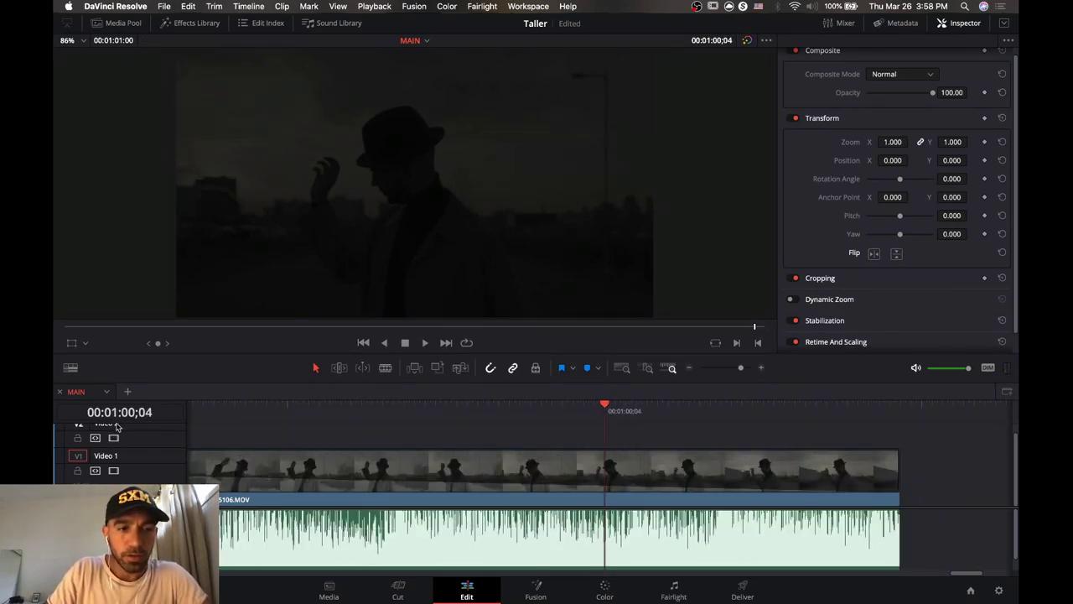
{"action": "left_click_drag", "start_coordinate": [606, 413], "coordinate": [600, 413]}
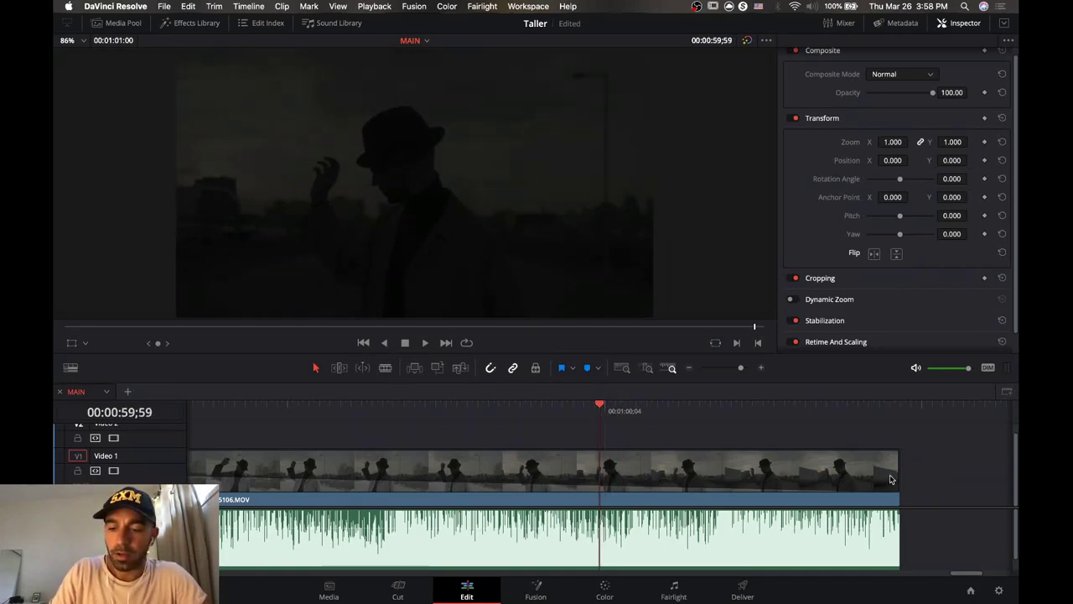
{"action": "left_click_drag", "start_coordinate": [892, 476], "coordinate": [605, 467]}
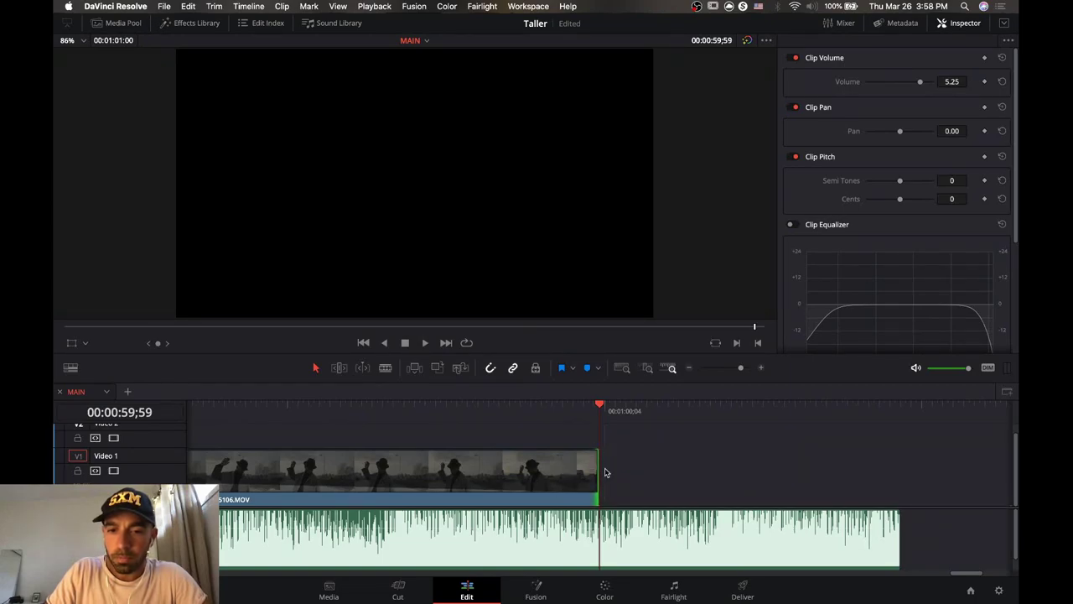
Trim the end of the audio clip to 00:01:00;04, just past the end of the video.
{"action": "key", "text": "space"}
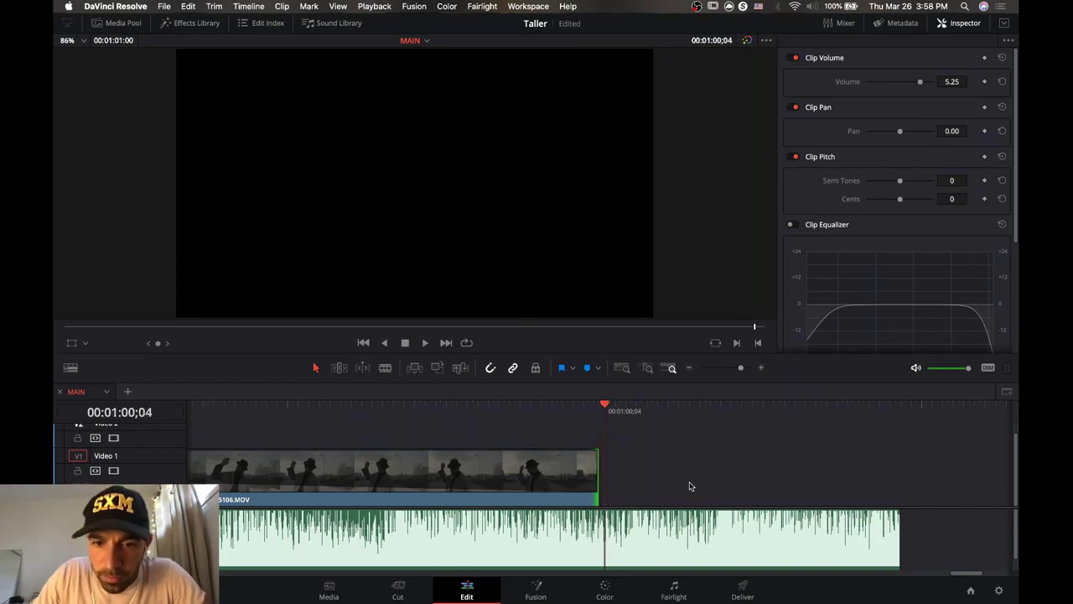
{"action": "left_click", "coordinate": [763, 369]}
{"action": "left_click", "coordinate": [763, 369]}
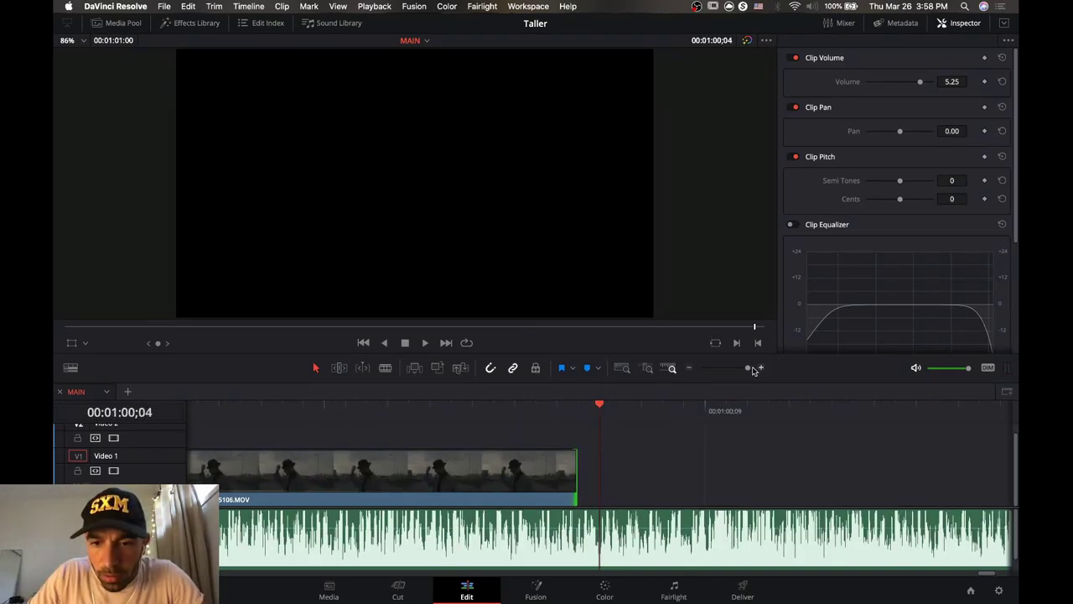
{"action": "left_click", "coordinate": [688, 369]}
{"action": "left_click", "coordinate": [688, 369]}
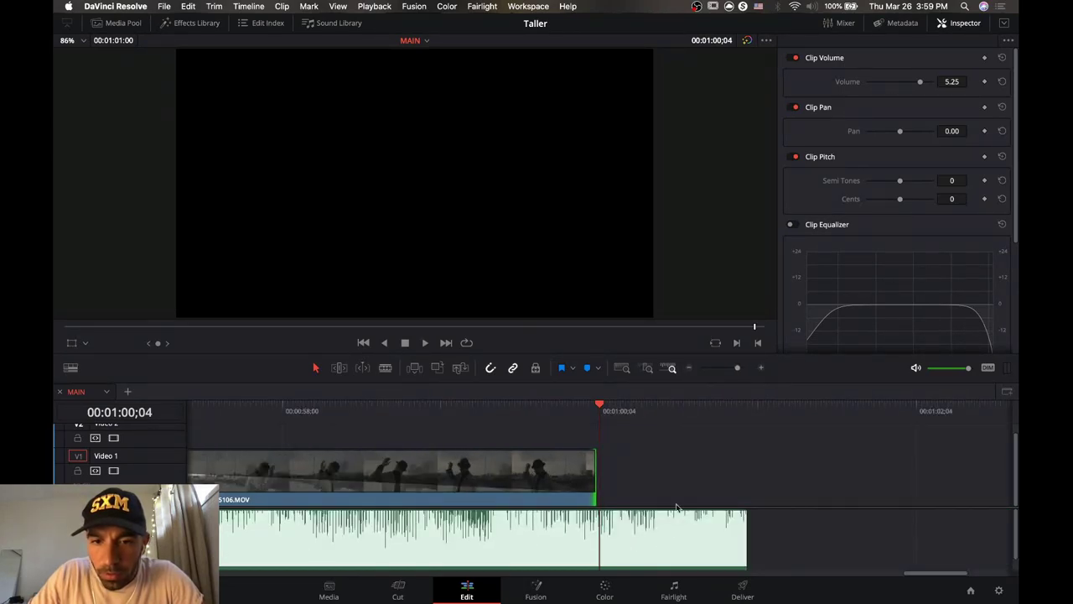
{"action": "left_click_drag", "start_coordinate": [747, 539], "coordinate": [602, 536]}
{"action": "left_click", "coordinate": [604, 540]}
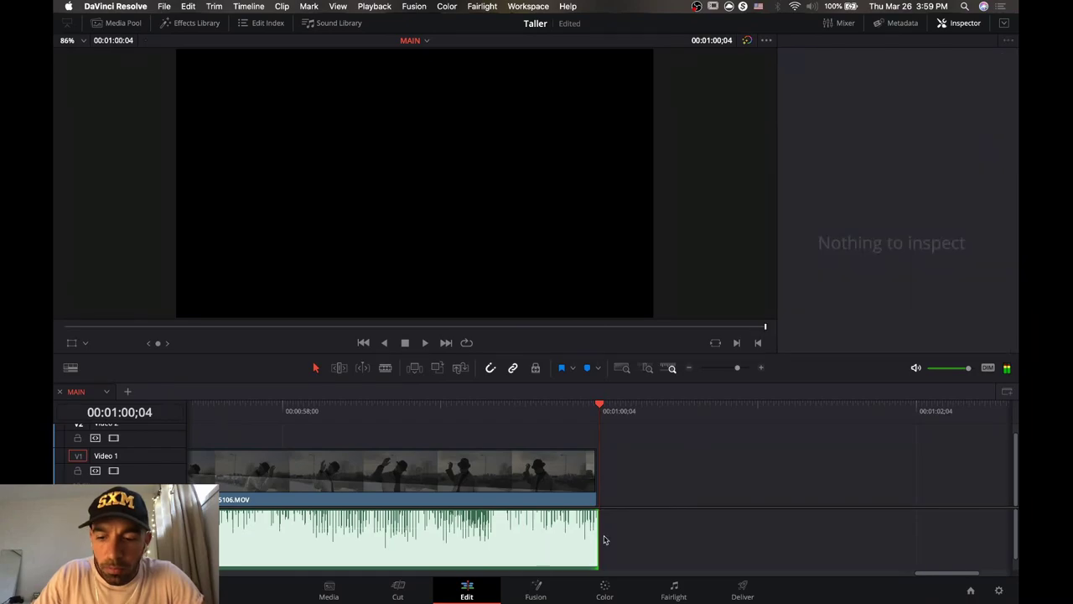
{"action": "left_click", "coordinate": [604, 538]}
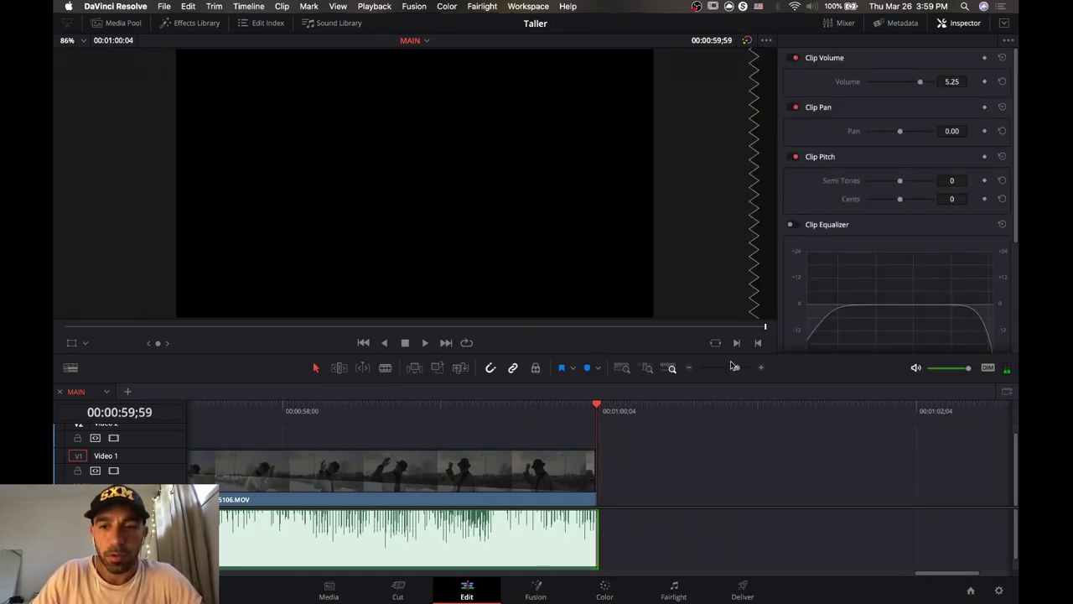
Play the timeline from 00:00:00;00 with the Inspector hidden to review the whole edit.
{"action": "left_click_drag", "start_coordinate": [734, 369], "coordinate": [719, 374]}
{"action": "left_click_drag", "start_coordinate": [251, 416], "coordinate": [155, 419]}
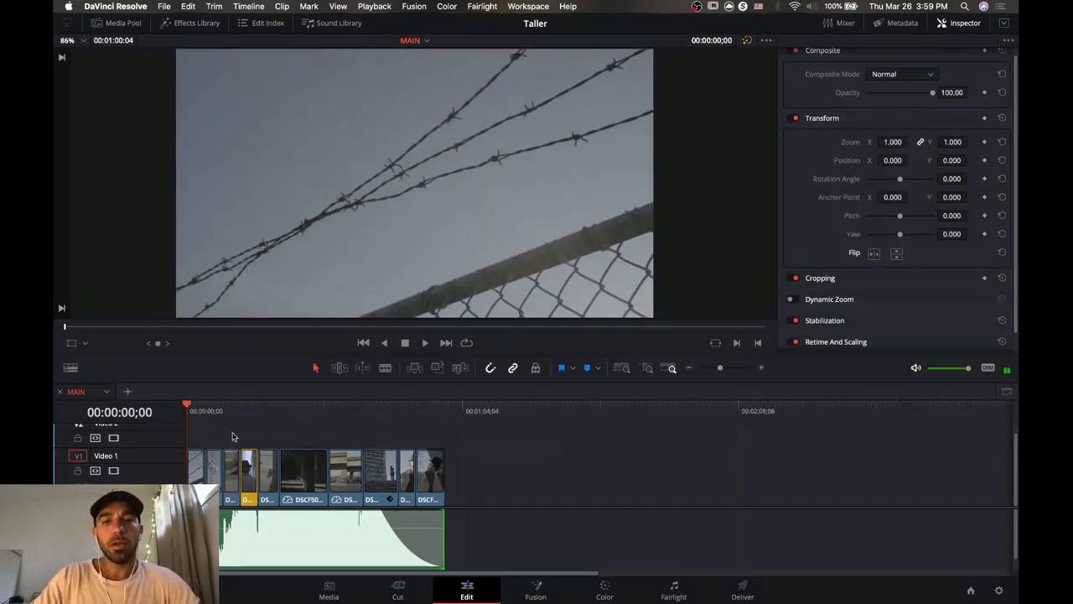
{"action": "key", "text": "space"}
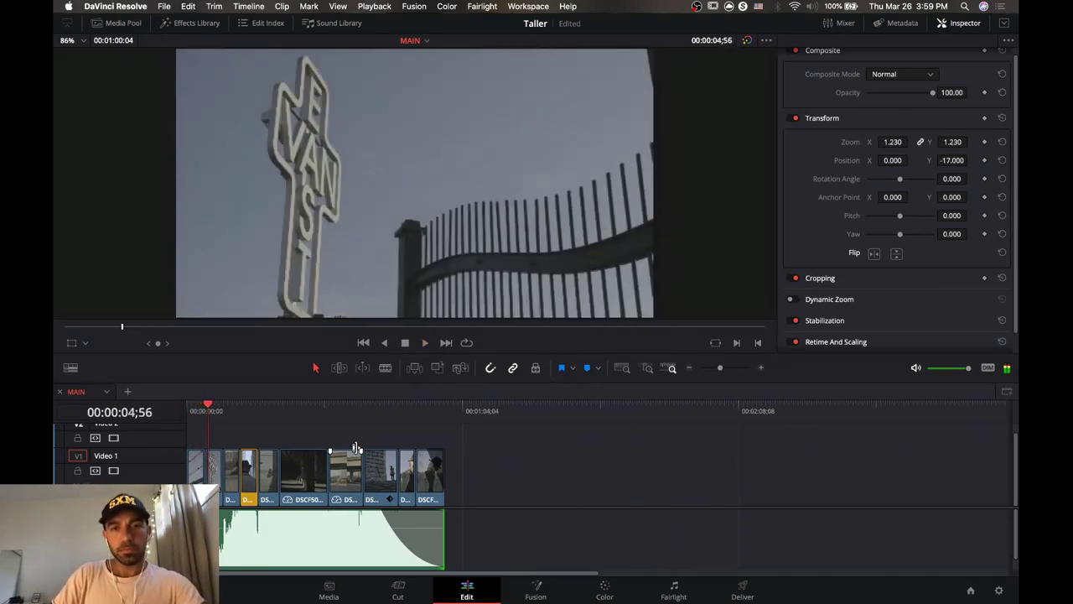
{"action": "key", "text": "space"}
{"action": "left_click", "coordinate": [965, 23]}
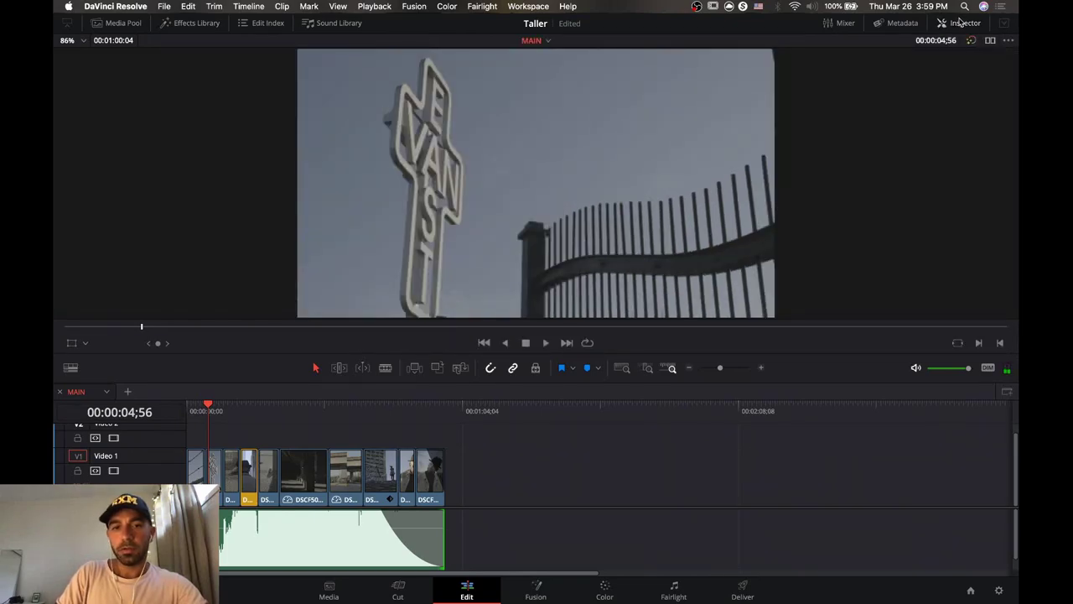
{"action": "key", "text": "space"}
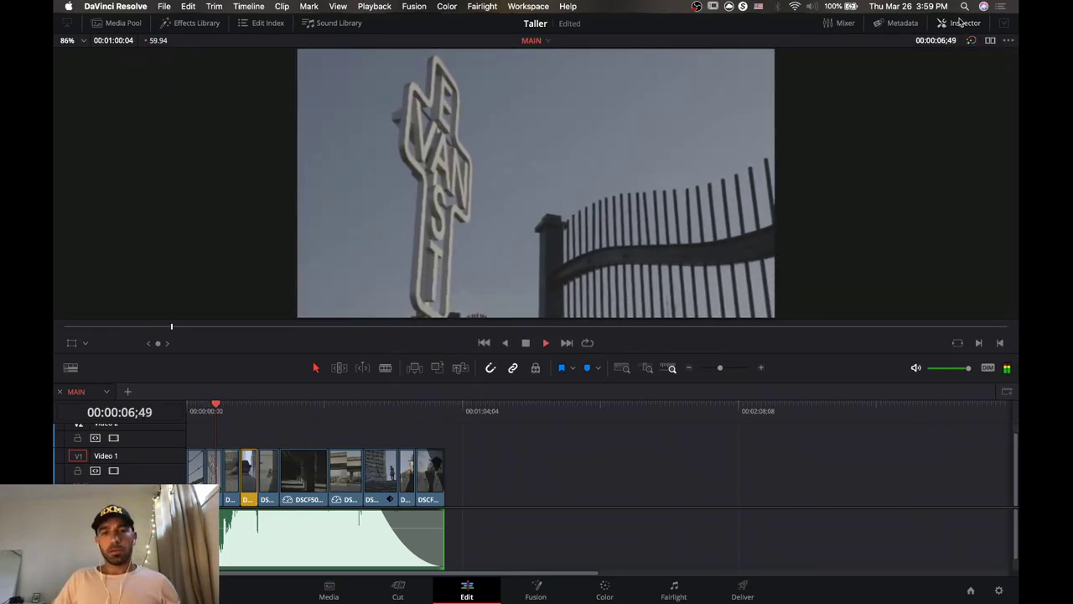
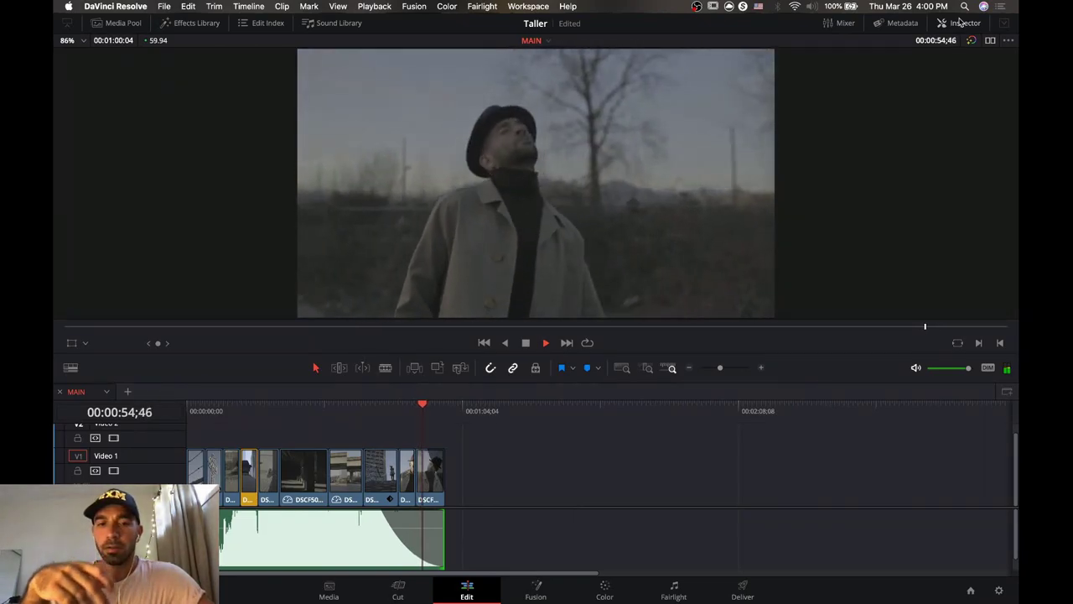
{"action": "key", "text": "space"}
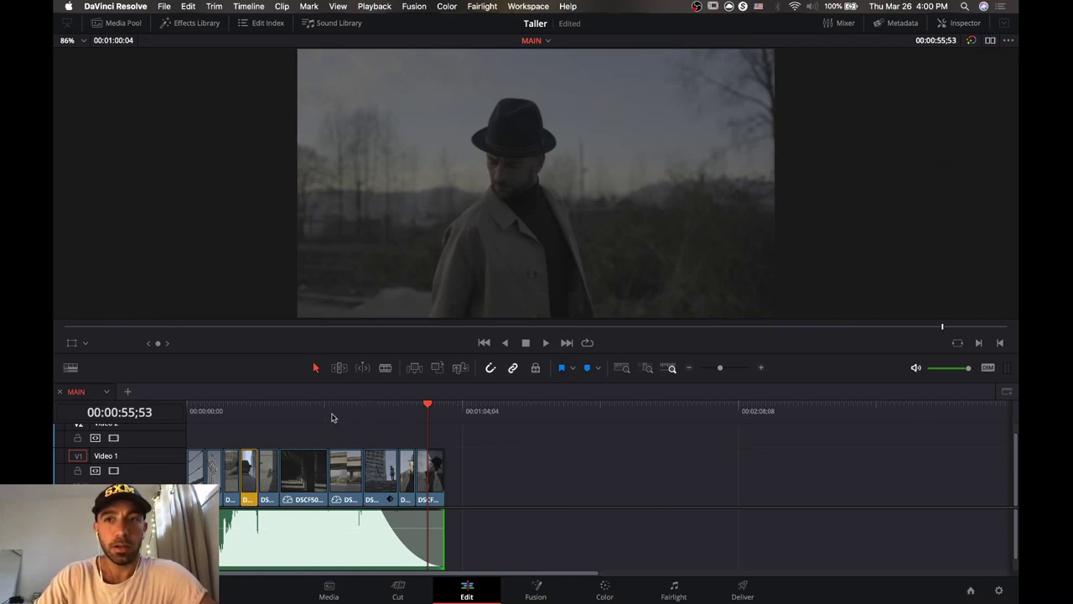
Examine the shots around DSCF5025.MOV, DSCF5006.MOV and DSCF5012.MOV on the timeline.
{"action": "left_click", "coordinate": [295, 411]}
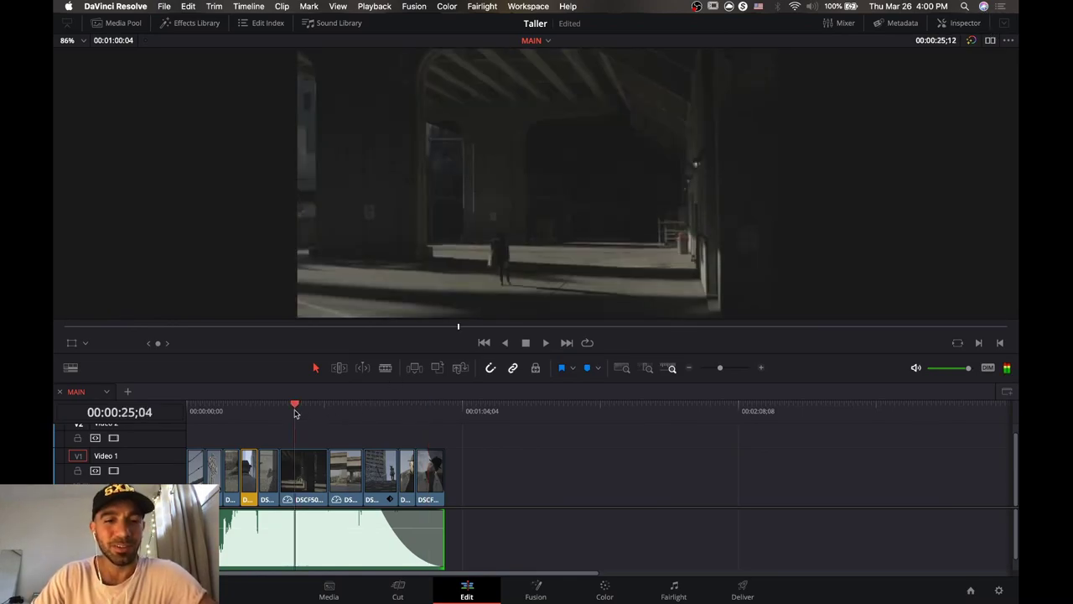
{"action": "left_click", "coordinate": [241, 411]}
{"action": "mouse_move", "coordinate": [244, 411]}
{"action": "left_mouse_down"}
{"action": "mouse_move", "coordinate": [195, 417]}
{"action": "mouse_move", "coordinate": [255, 413]}
{"action": "left_mouse_up"}
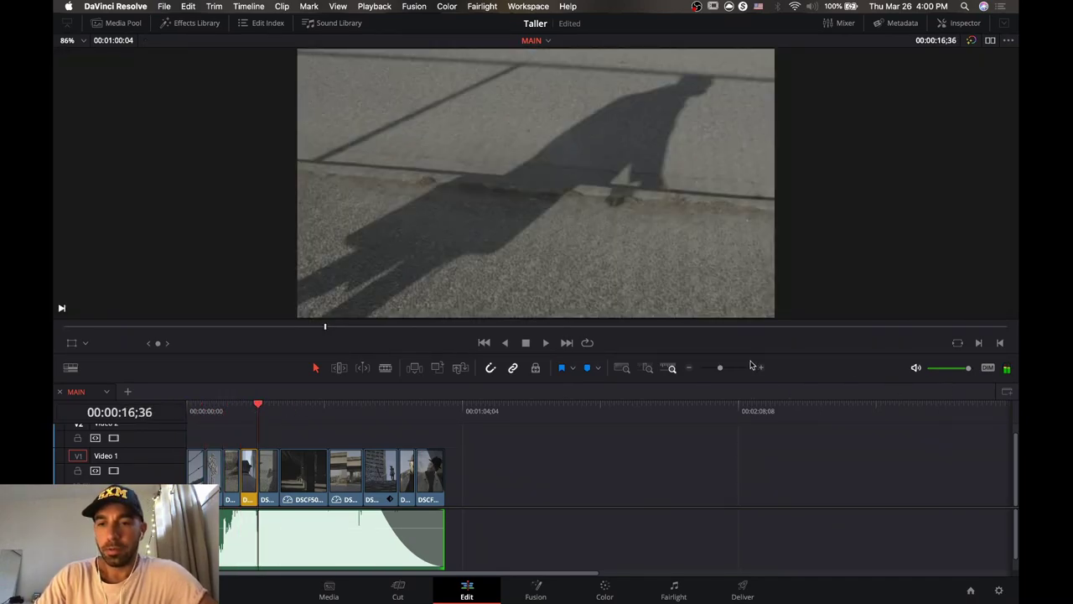
{"action": "left_click", "coordinate": [730, 368]}
{"action": "scroll", "coordinate": [663, 434], "scroll_direction": "right", "scroll_amount": 5}
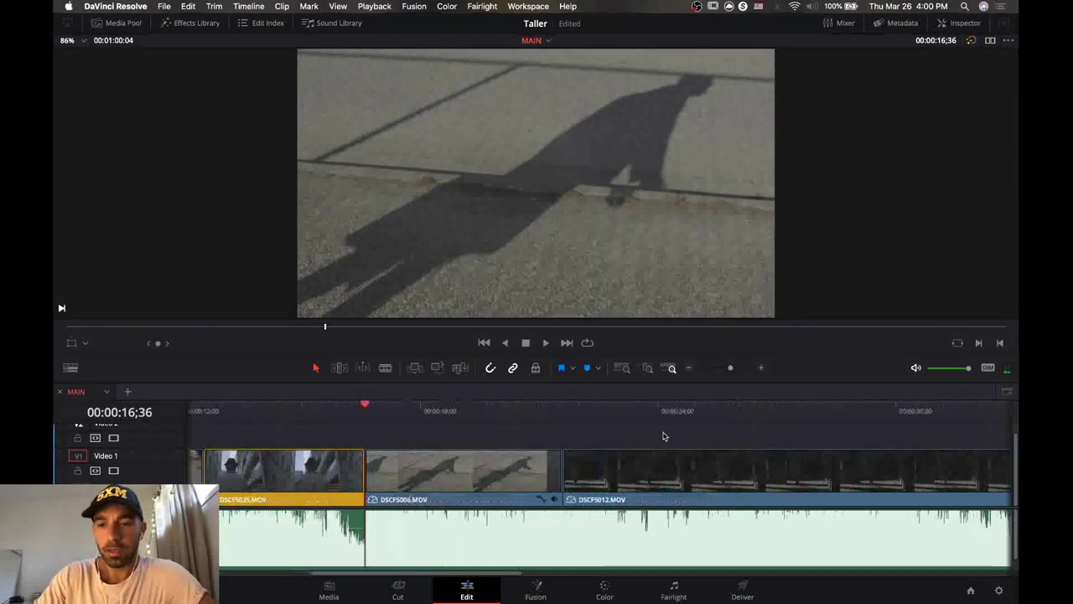
{"action": "left_click", "coordinate": [689, 367]}
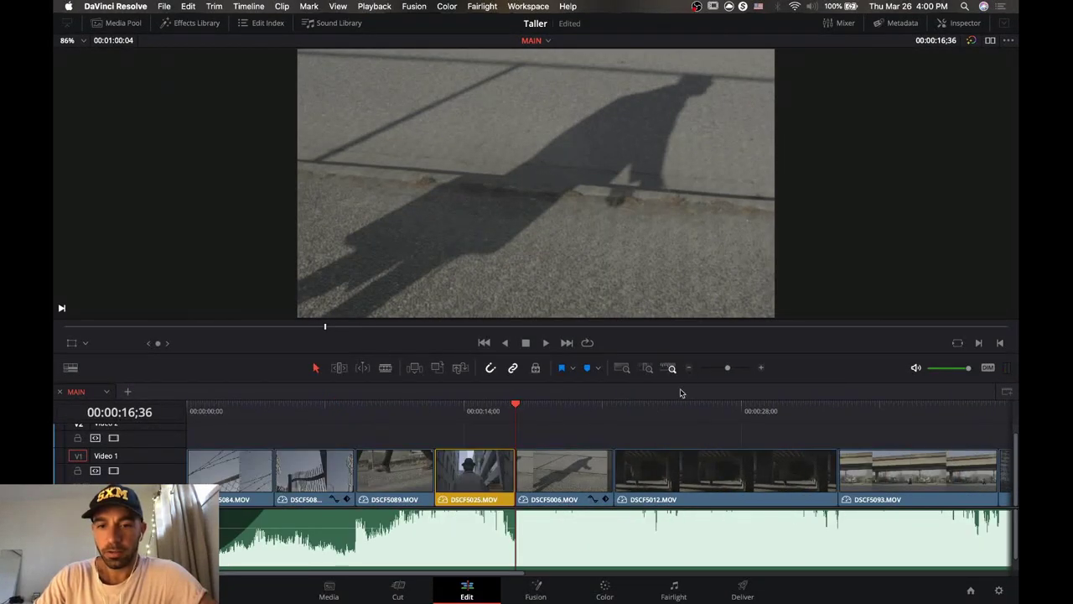
Select the DSCF5012.MOV clip at 00:00:24;13 and show its transform settings in the Inspector.
{"action": "left_click", "coordinate": [668, 415]}
{"action": "scroll", "coordinate": [587, 444], "scroll_direction": "right", "scroll_amount": 5}
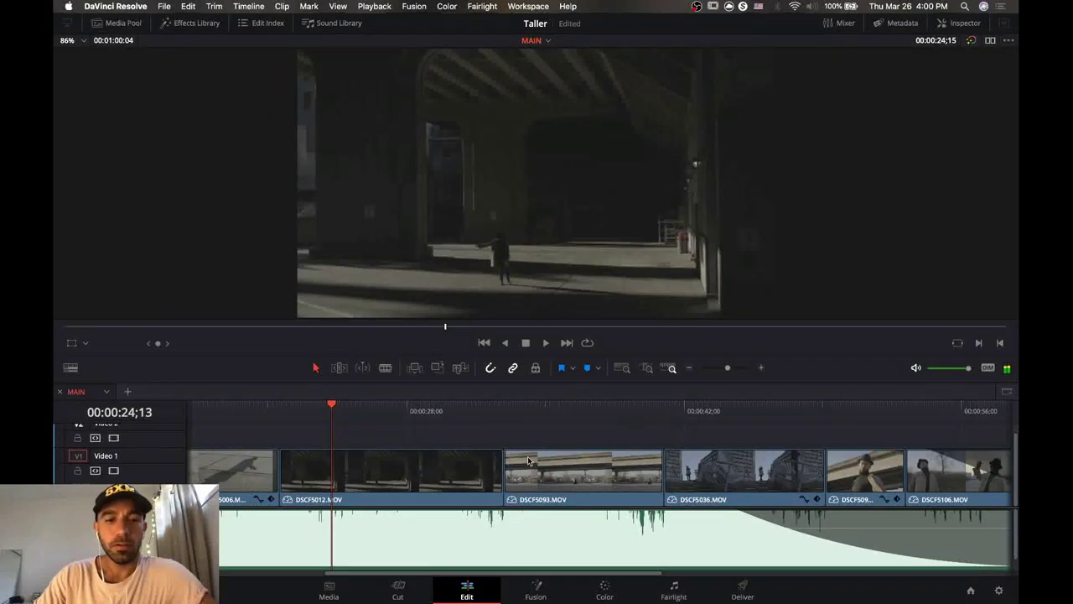
{"action": "left_click", "coordinate": [446, 470]}
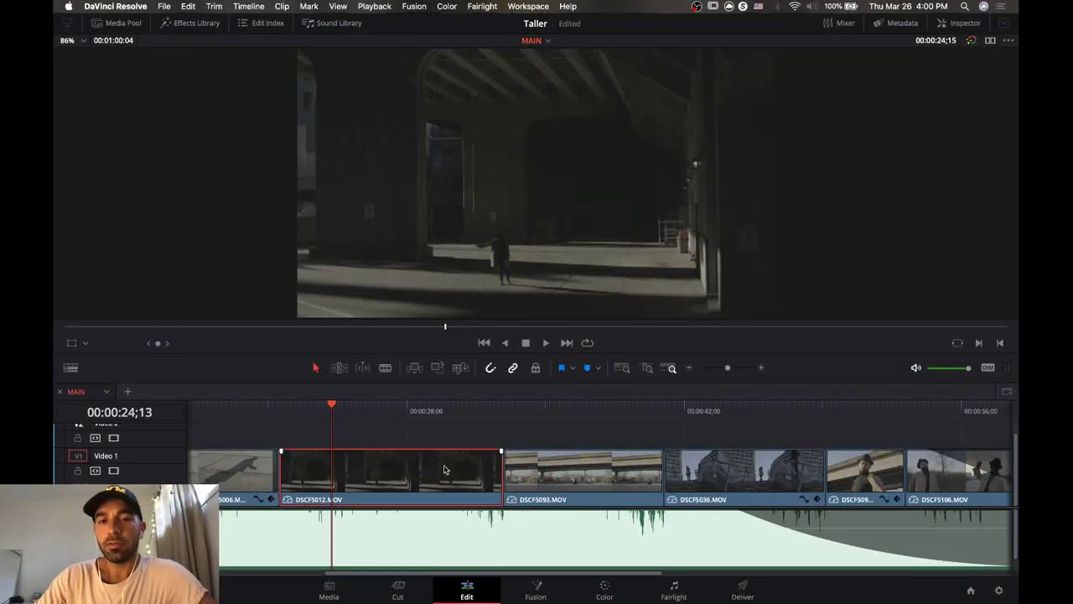
{"action": "left_click", "coordinate": [946, 24]}
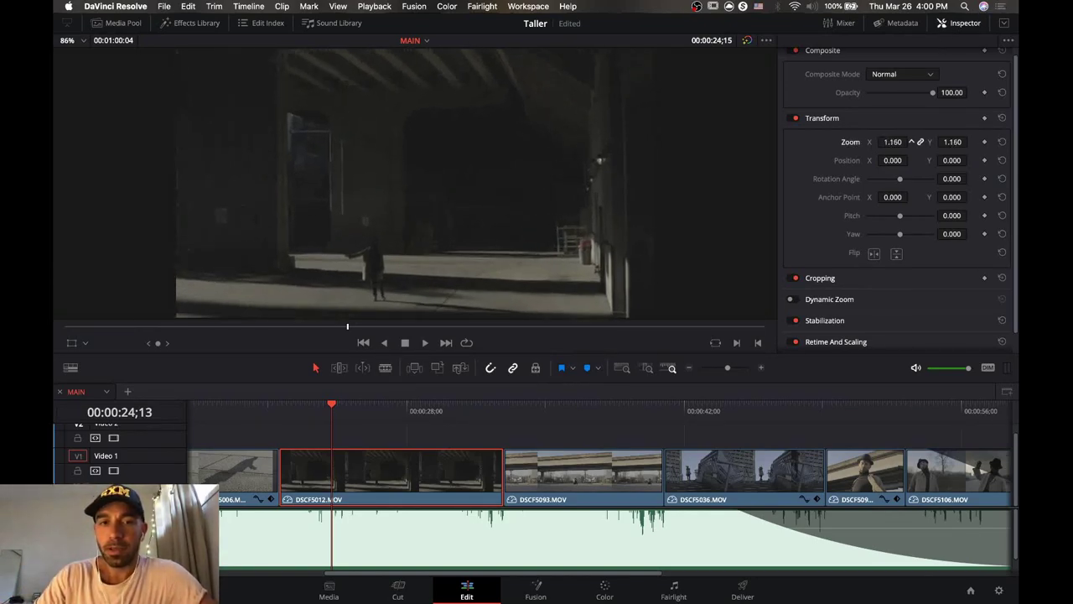
Try a larger static zoom on the DSCF5012.MOV clip at 00:00:24;13 and 00:00:31;36.
{"action": "mouse_move", "coordinate": [889, 141]}
{"action": "left_mouse_down"}
{"action": "mouse_move", "coordinate": [843, 142]}
{"action": "mouse_move", "coordinate": [872, 144]}
{"action": "left_mouse_up"}
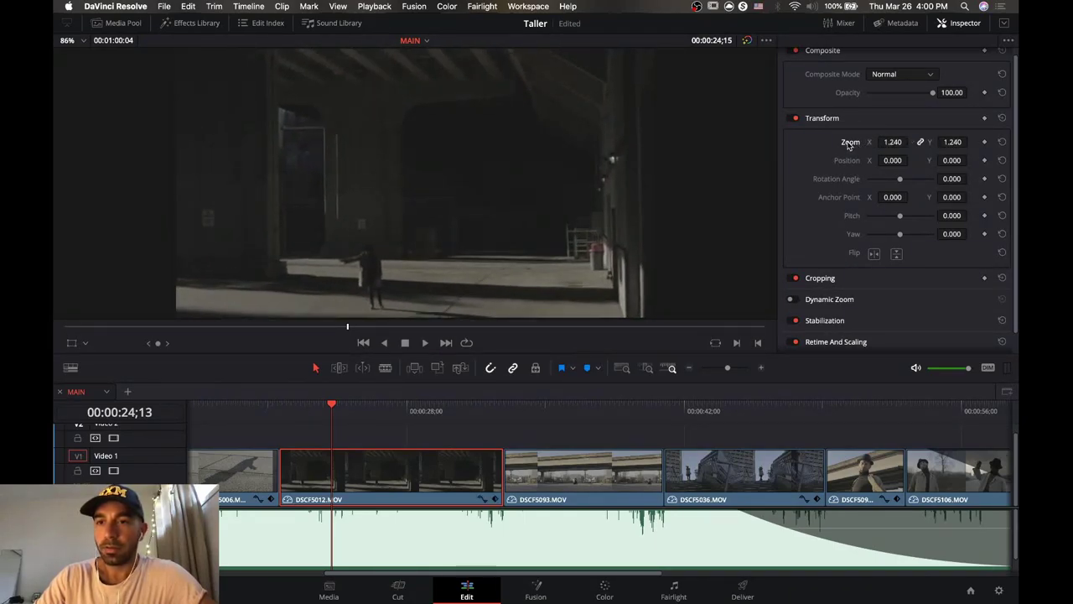
{"action": "double_click", "coordinate": [848, 143]}
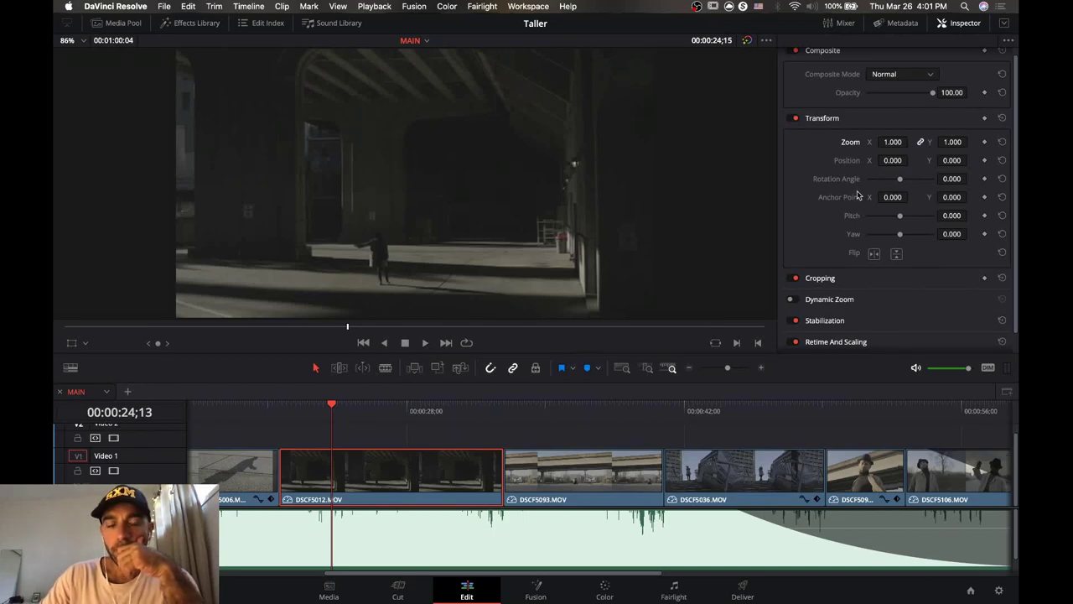
{"action": "left_click_drag", "start_coordinate": [336, 403], "coordinate": [479, 406]}
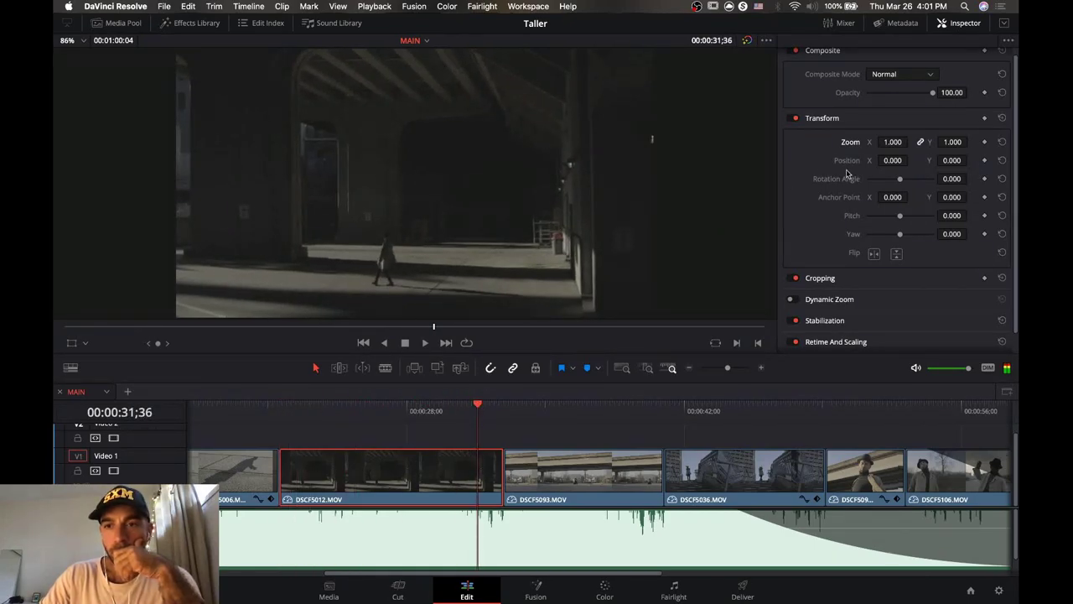
{"action": "mouse_move", "coordinate": [894, 141]}
{"action": "left_mouse_down"}
{"action": "mouse_move", "coordinate": [911, 142]}
{"action": "mouse_move", "coordinate": [894, 142]}
{"action": "left_mouse_up"}
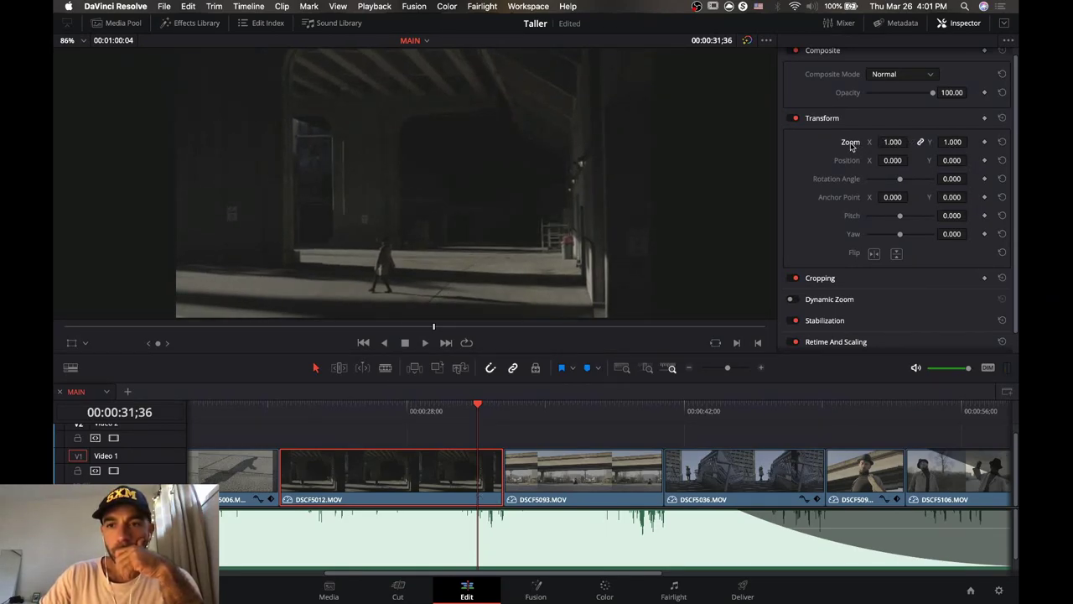
Add a Zoom keyframe of 1.000 to the DSCF5012.MOV clip and move it to the clip's start in the keyframe track.
{"action": "left_click", "coordinate": [314, 415]}
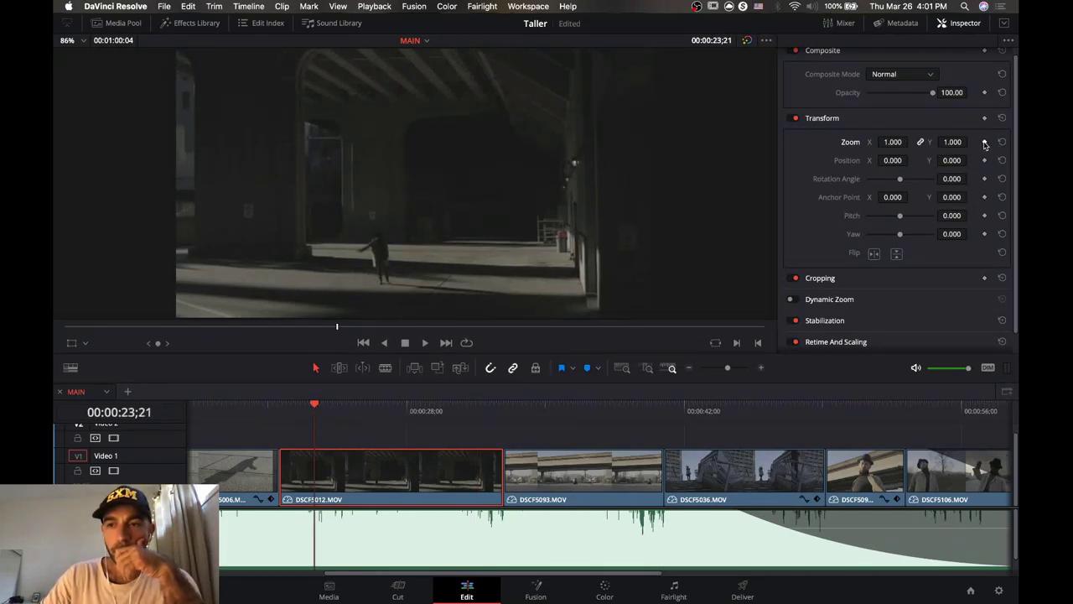
{"action": "left_click", "coordinate": [494, 500]}
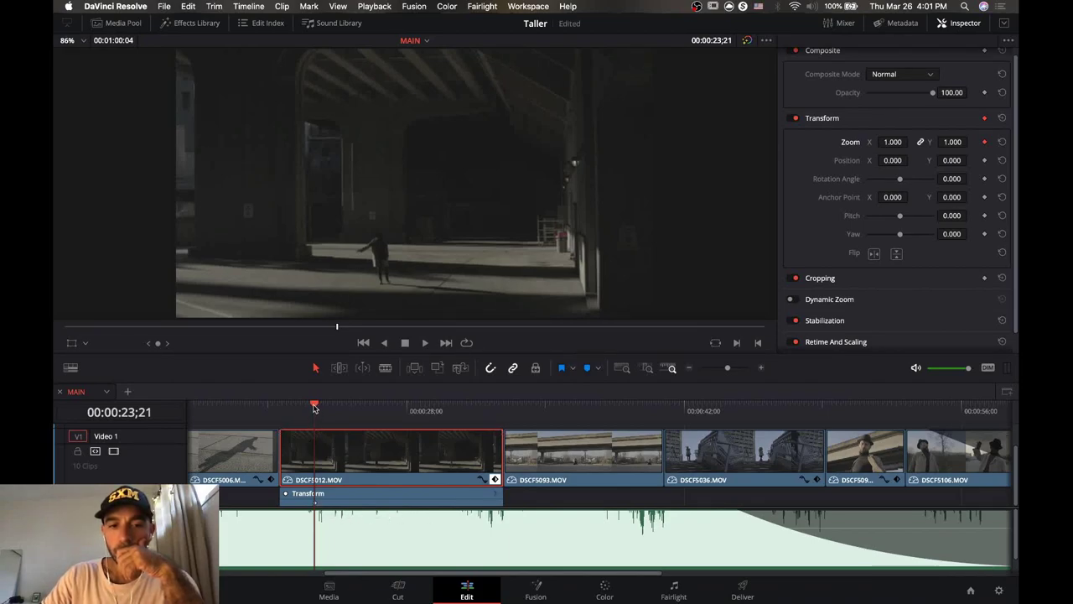
{"action": "left_click_drag", "start_coordinate": [314, 408], "coordinate": [340, 408]}
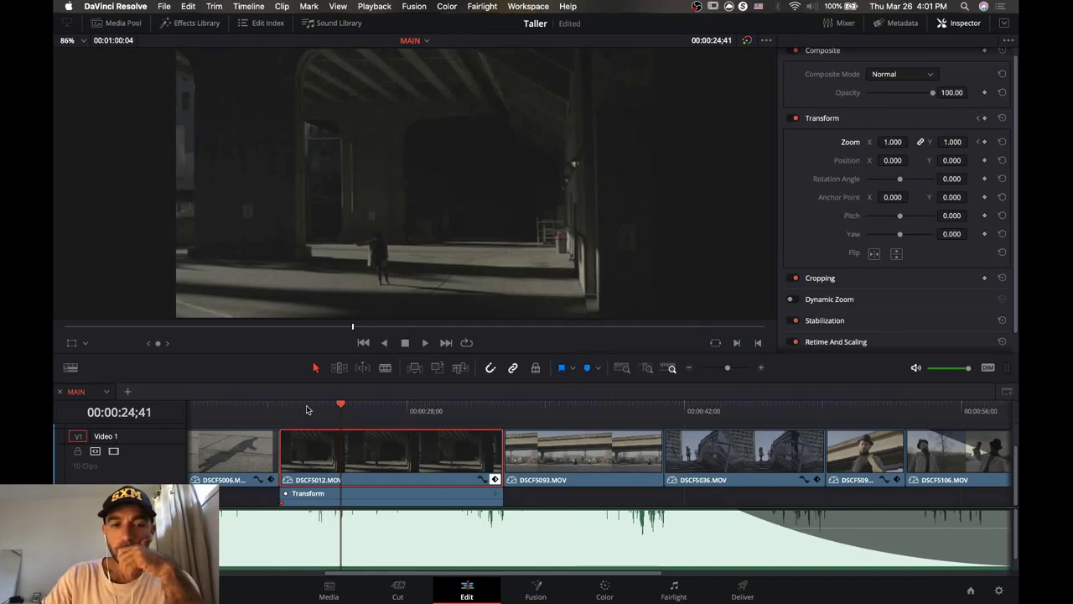
Set DSCF5012.MOV's zoom to 1.110 at 00:00:27;51 and shift that keyframe to 00:00:28;45.
{"action": "left_click_drag", "start_coordinate": [307, 409], "coordinate": [403, 406]}
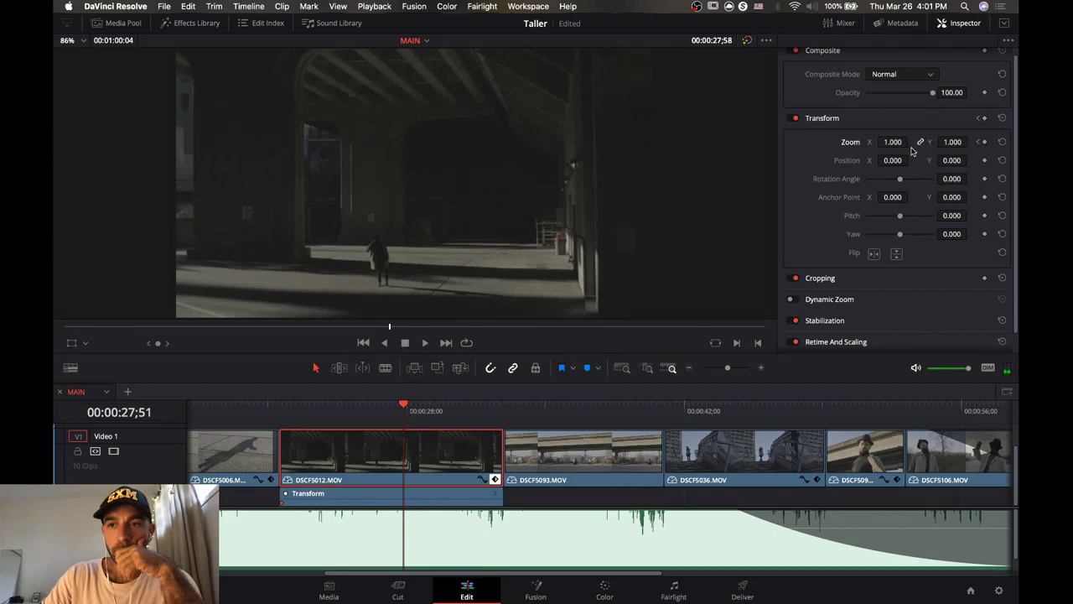
{"action": "left_click_drag", "start_coordinate": [896, 143], "coordinate": [911, 142]}
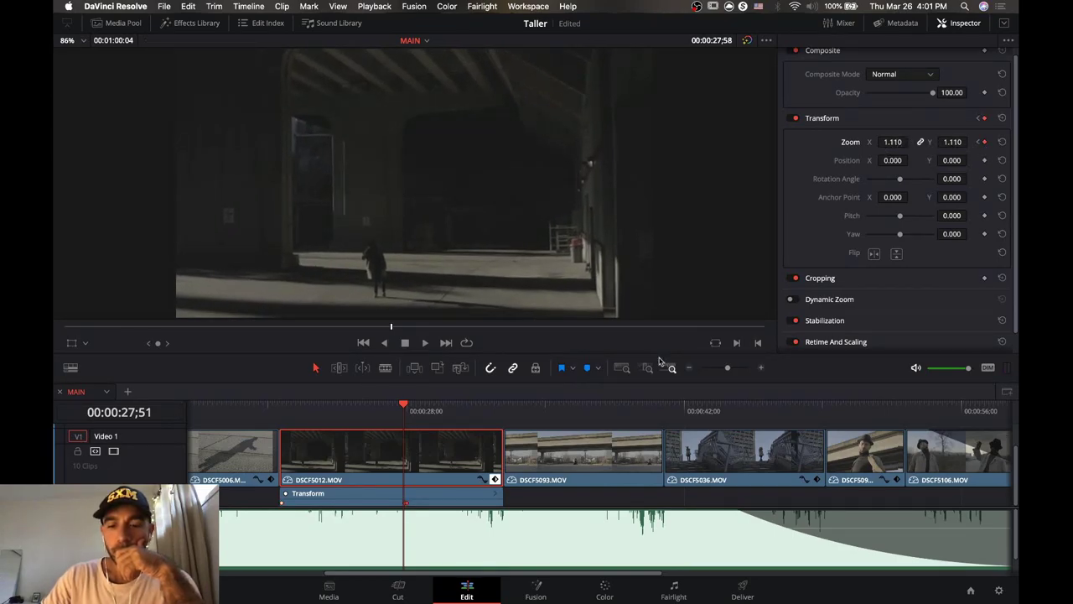
{"action": "mouse_move", "coordinate": [406, 502]}
{"action": "left_mouse_down"}
{"action": "mouse_move", "coordinate": [436, 504]}
{"action": "mouse_move", "coordinate": [422, 502]}
{"action": "left_mouse_up"}
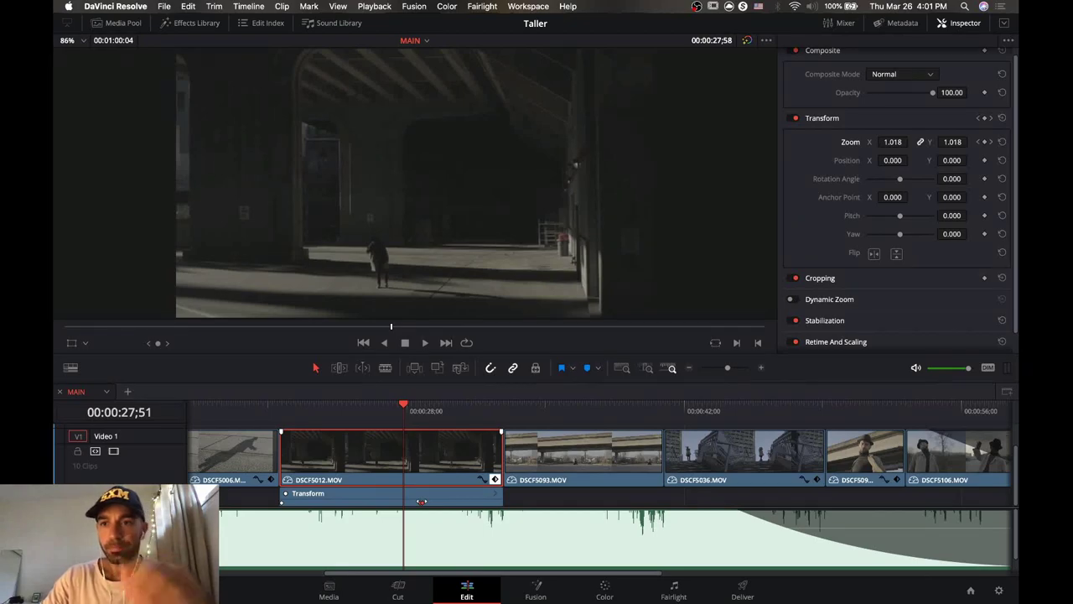
Step back and forth between the DSCF5012.MOV clip's Zoom keyframes, removing the stray one at 00:00:28;38.
{"action": "left_click", "coordinate": [990, 142]}
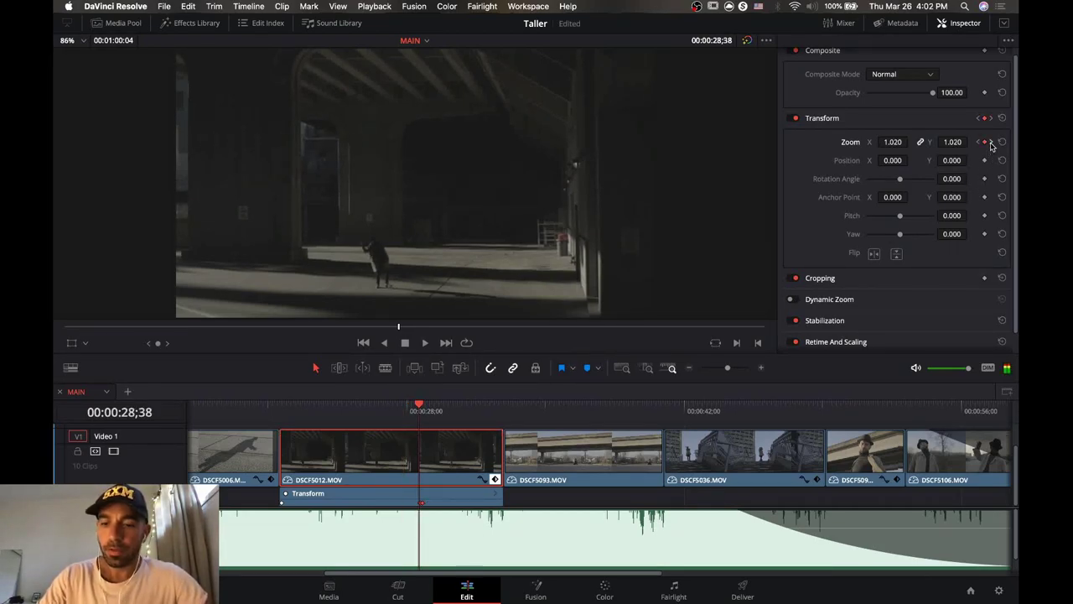
{"action": "left_click", "coordinate": [986, 142]}
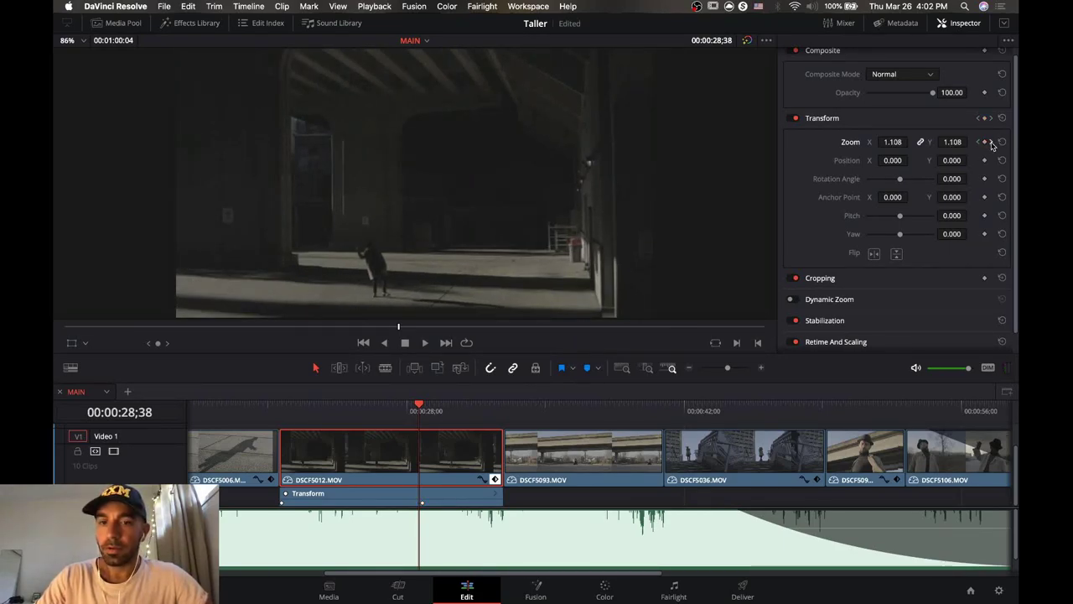
{"action": "left_click", "coordinate": [991, 143]}
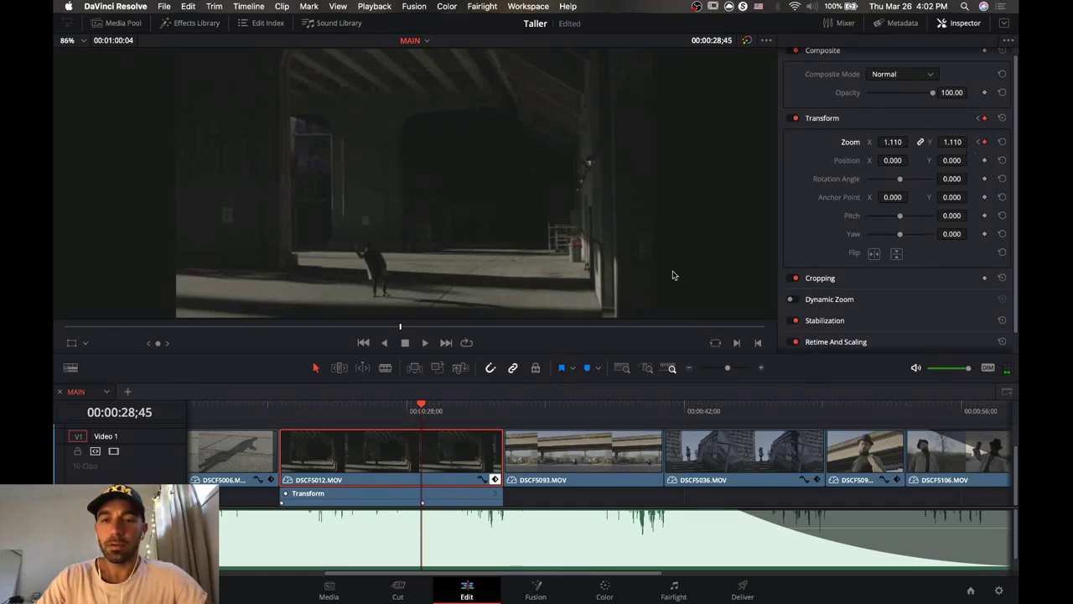
{"action": "left_click_drag", "start_coordinate": [422, 405], "coordinate": [443, 405]}
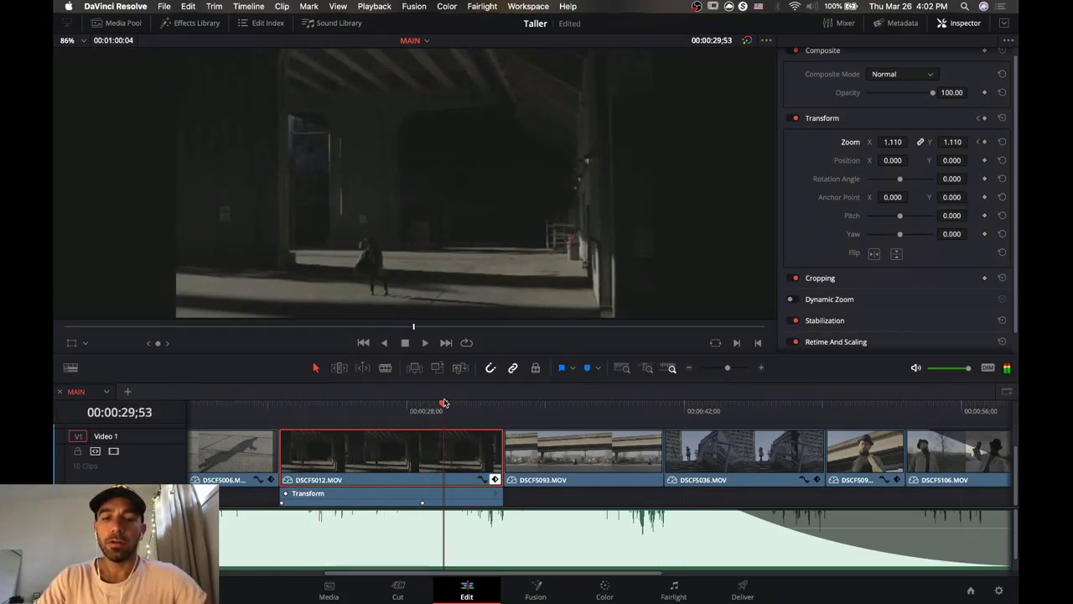
{"action": "left_click", "coordinate": [980, 144]}
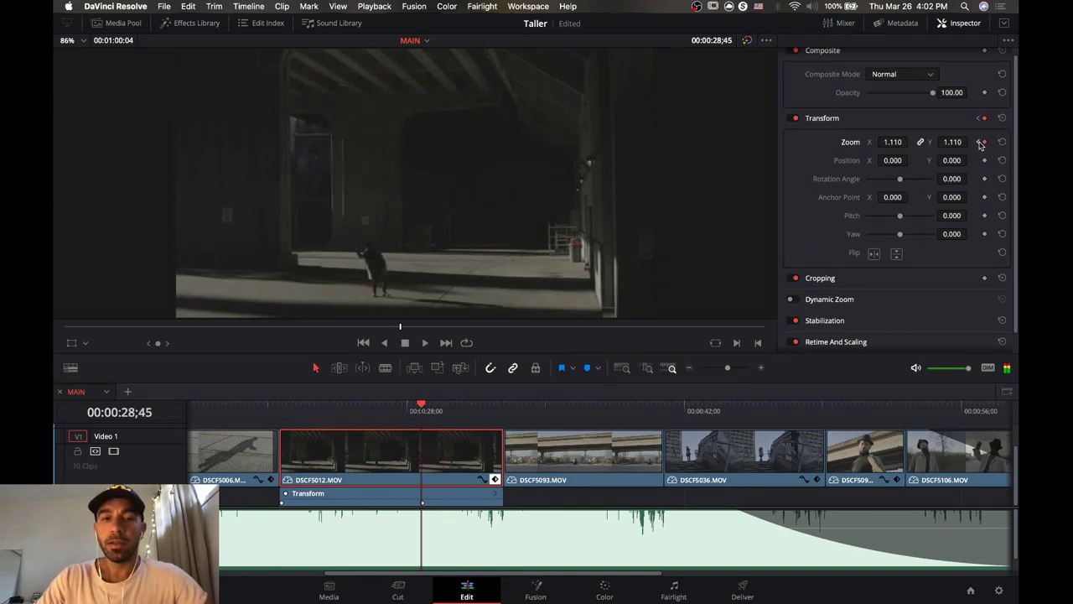
{"action": "left_click", "coordinate": [980, 143]}
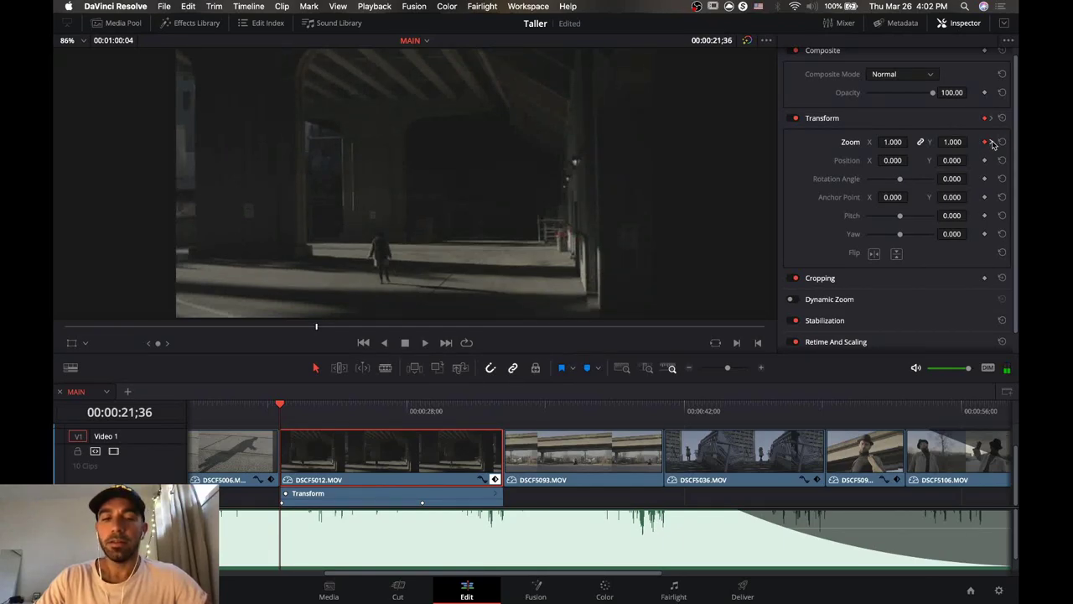
{"action": "left_click", "coordinate": [992, 143]}
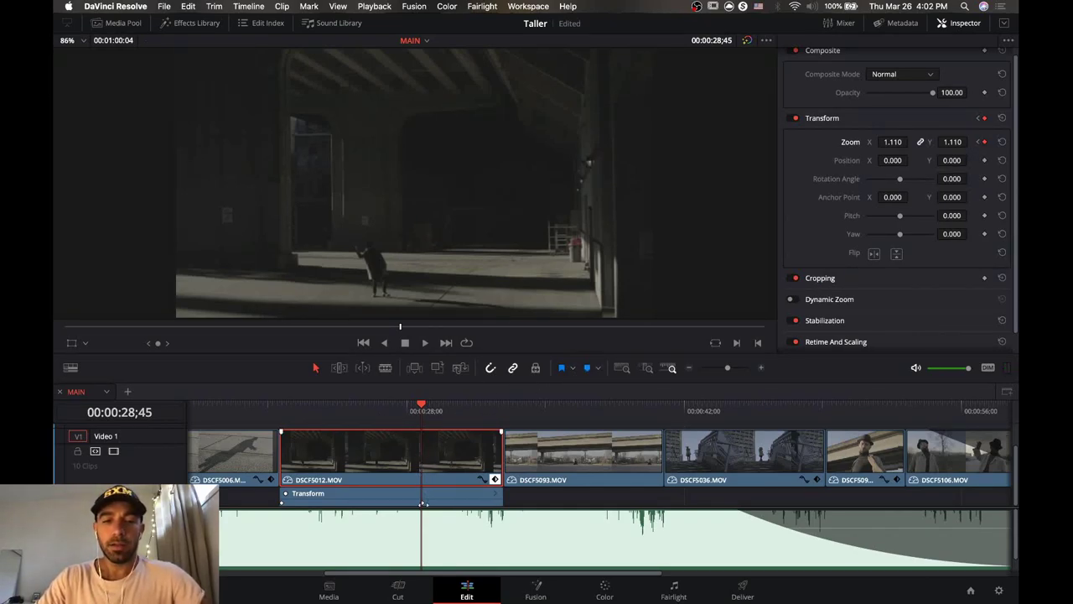
Move DSCF5012.MOV's 1.110 Zoom keyframe close to the clip's end and play the clip to check the slow push-in.
{"action": "left_click_drag", "start_coordinate": [422, 501], "coordinate": [494, 503]}
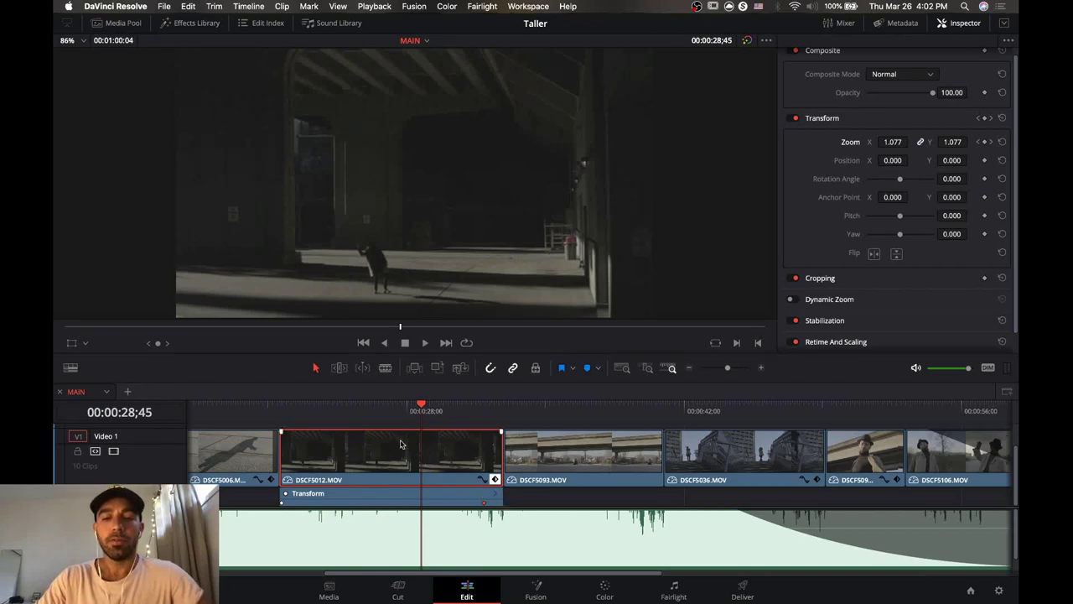
{"action": "left_click_drag", "start_coordinate": [352, 415], "coordinate": [285, 419]}
{"action": "key", "text": "space"}
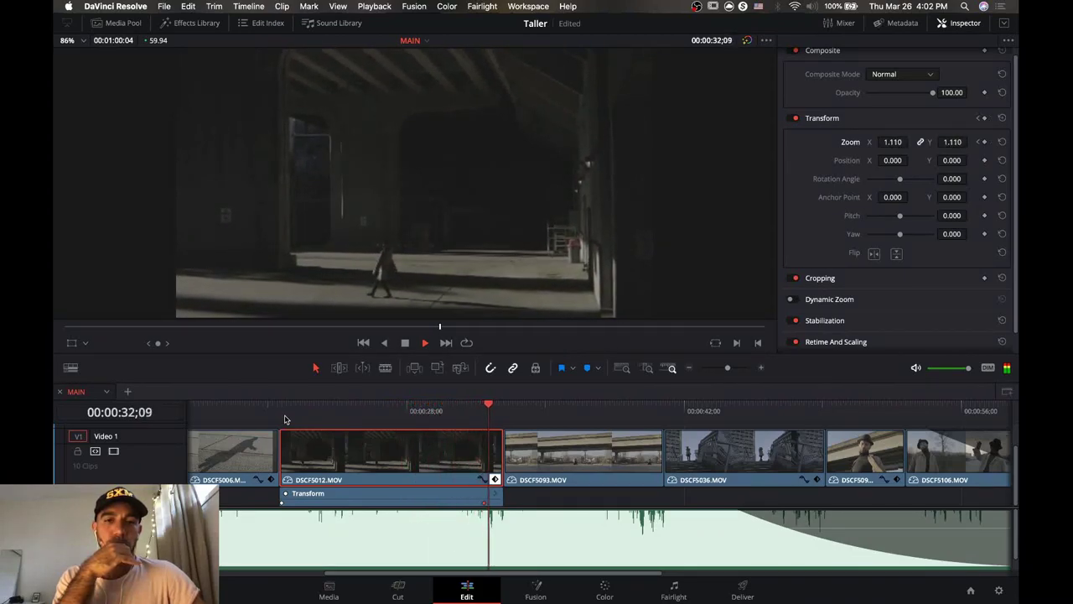
{"action": "key", "text": "space"}
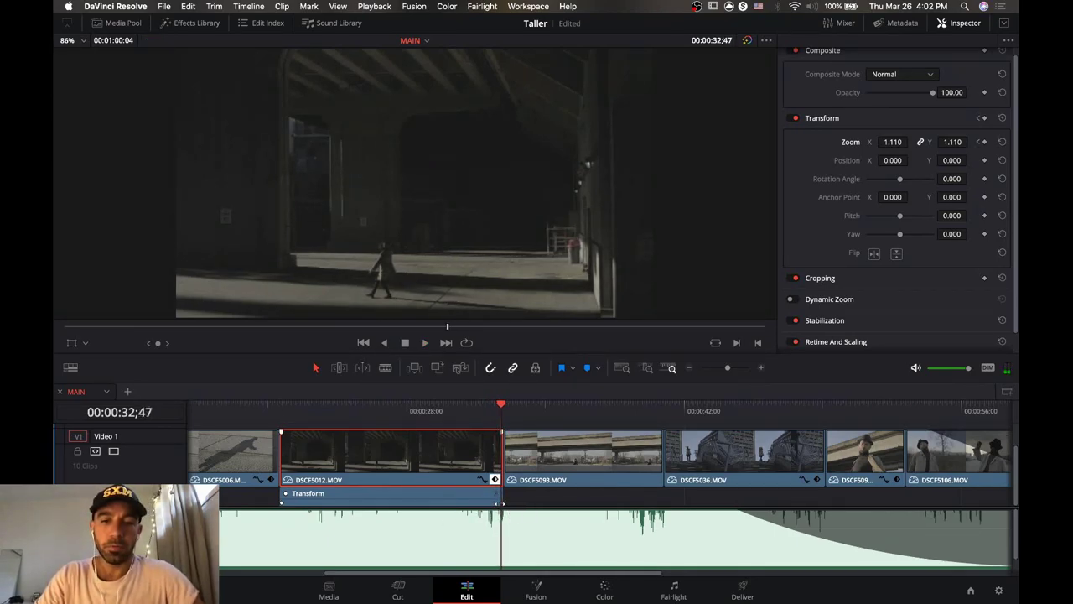
{"action": "left_click", "coordinate": [495, 479]}
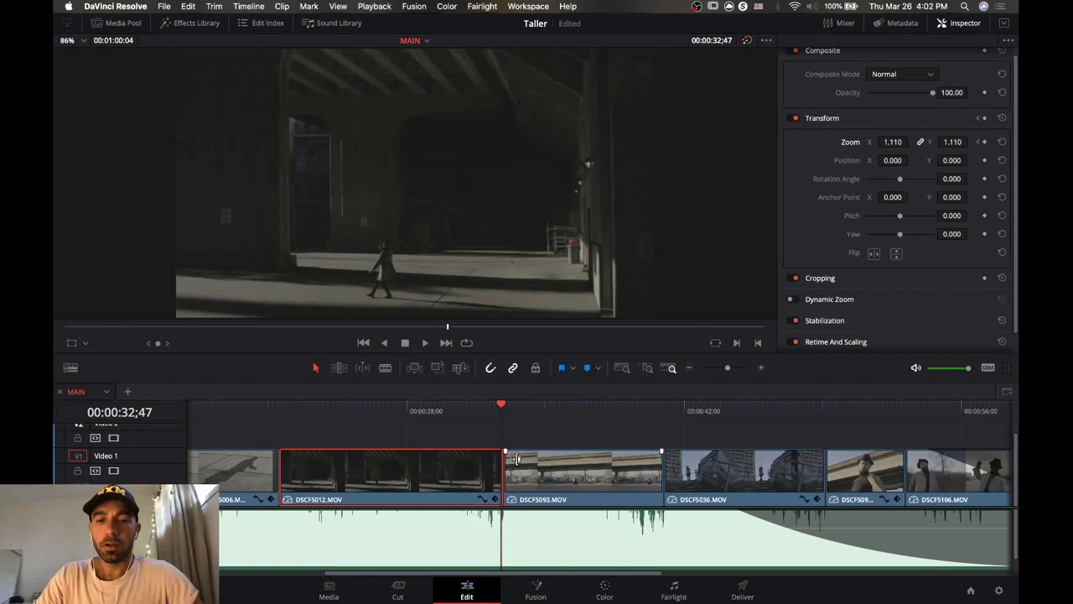
Add a Zoom keyframe of 1.000 to the DSCF5093.MOV clip and move it to the clip's start.
{"action": "left_click", "coordinate": [532, 413]}
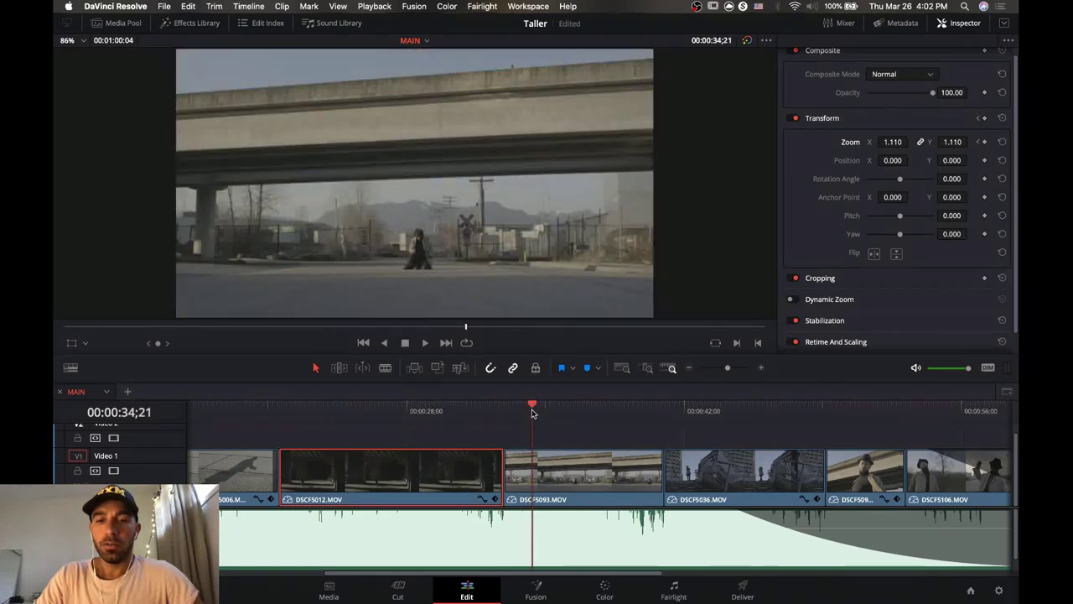
{"action": "left_click", "coordinate": [577, 466]}
{"action": "left_click", "coordinate": [447, 478]}
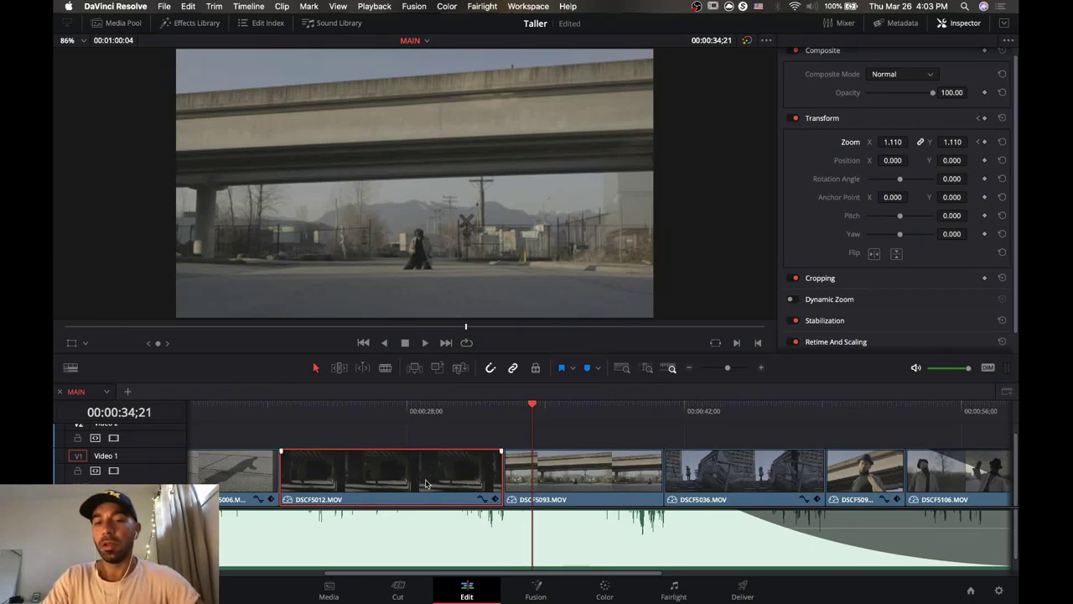
{"action": "left_click", "coordinate": [577, 463]}
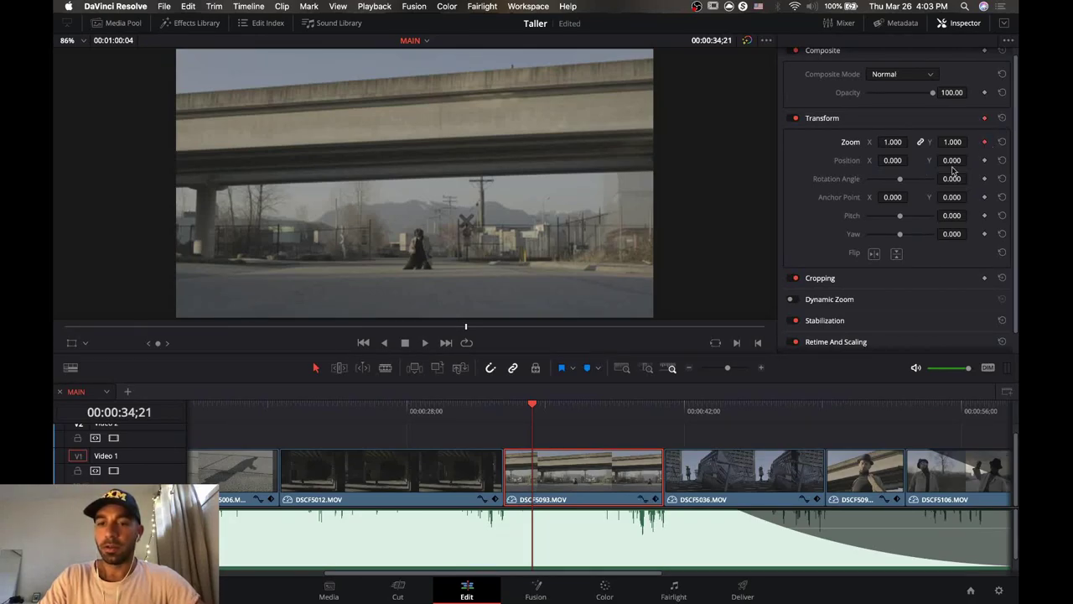
{"action": "left_click", "coordinate": [658, 499]}
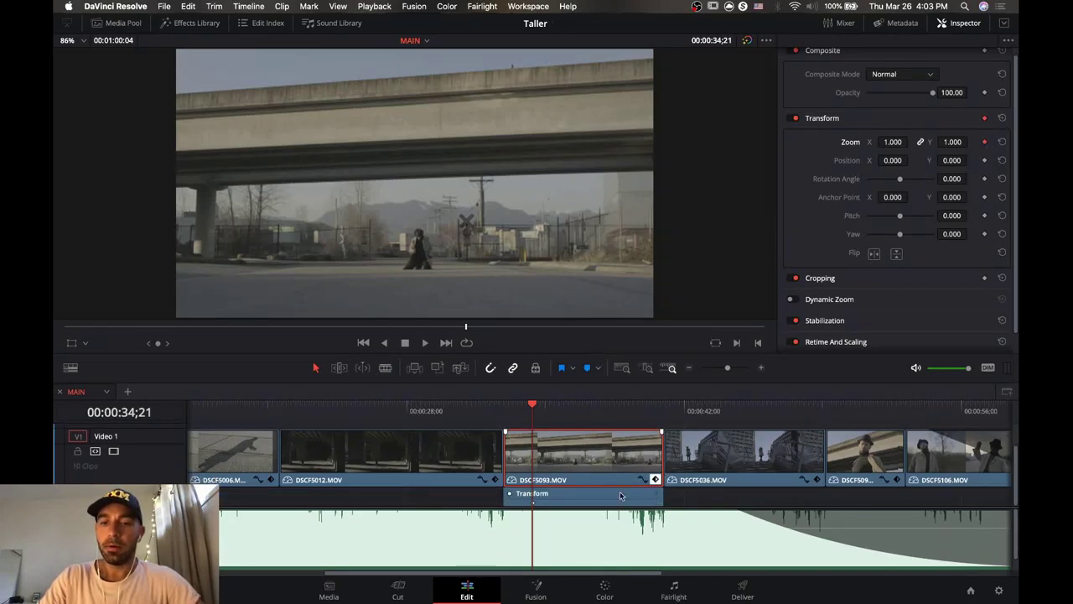
{"action": "left_click_drag", "start_coordinate": [533, 503], "coordinate": [490, 506]}
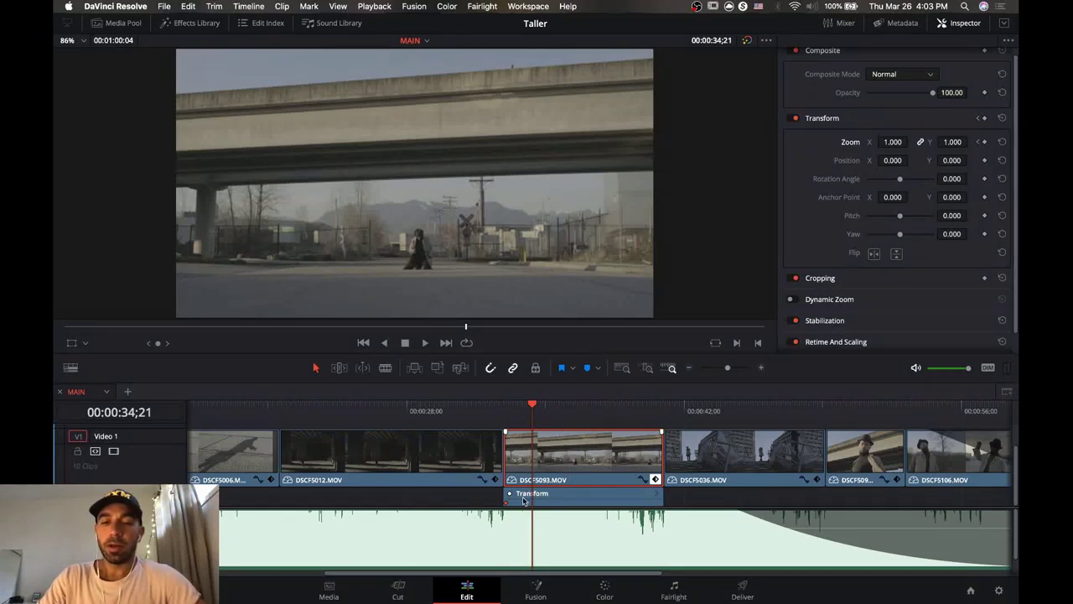
Set DSCF5093.MOV's zoom to 1.120 at 00:00:34;21 and move that keyframe to the clip's end.
{"action": "left_click_drag", "start_coordinate": [894, 142], "coordinate": [911, 141]}
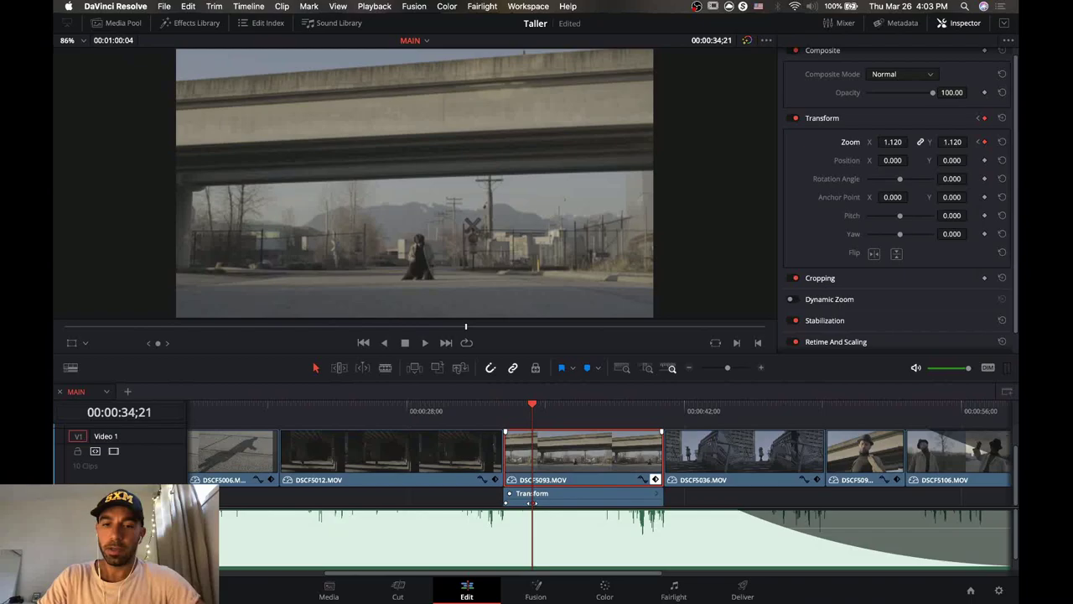
{"action": "left_click", "coordinate": [533, 502]}
{"action": "key", "text": "Delete"}
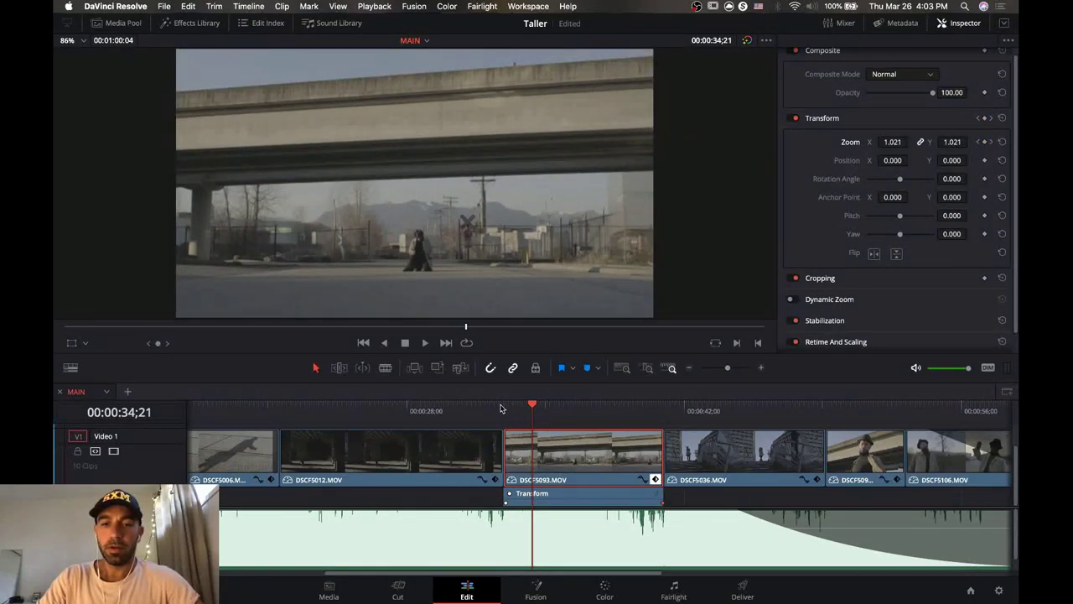
Play from just before the cut into DSCF5093.MOV to check the clip's animated zoom.
{"action": "left_click_drag", "start_coordinate": [501, 408], "coordinate": [491, 409]}
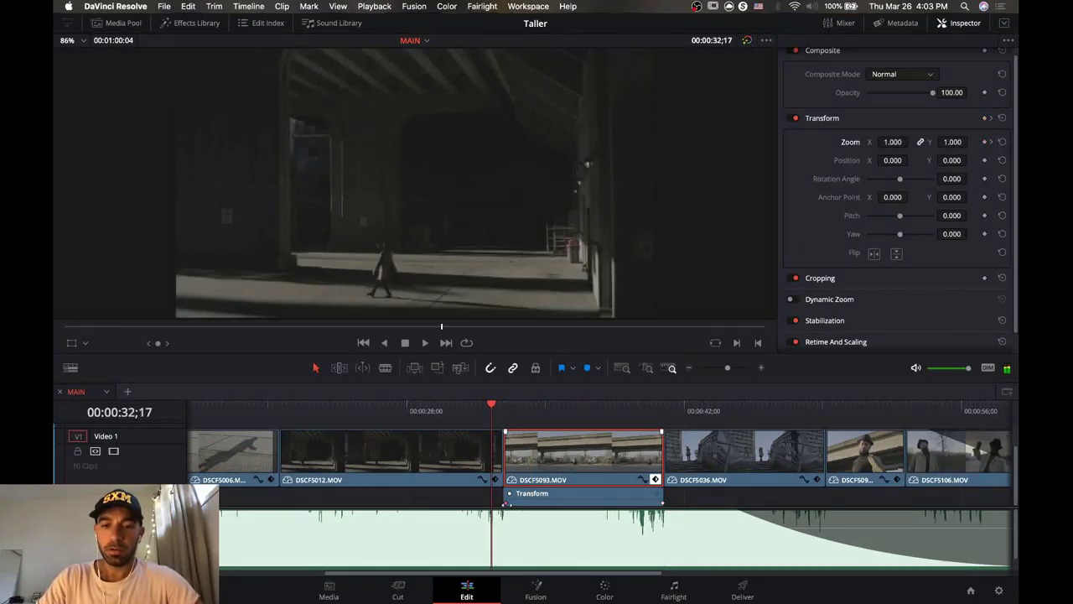
{"action": "left_click", "coordinate": [507, 503]}
{"action": "key", "text": "space"}
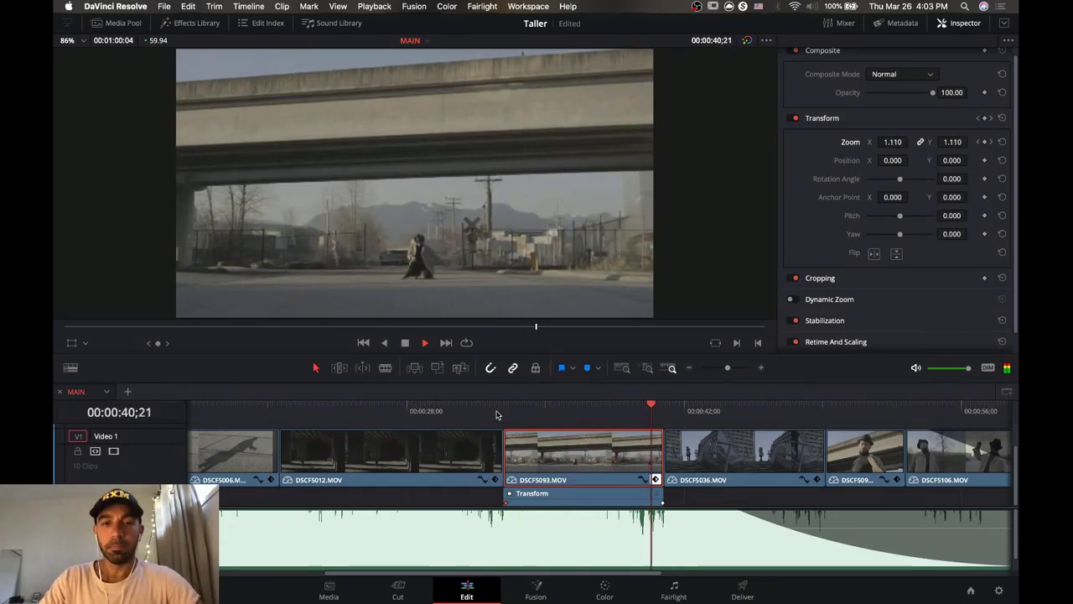
Add a Zoom keyframe of 1.200 to the DSCF5036.MOV clip and move it to the clip's start.
{"action": "left_click", "coordinate": [684, 470]}
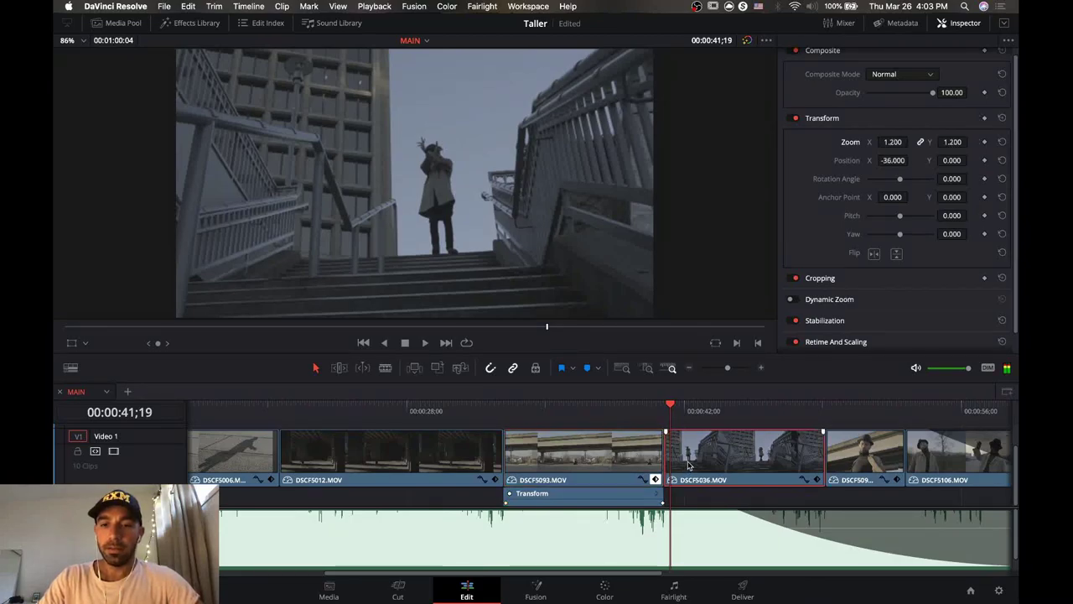
{"action": "scroll", "coordinate": [657, 479], "scroll_direction": "up", "scroll_amount": 1}
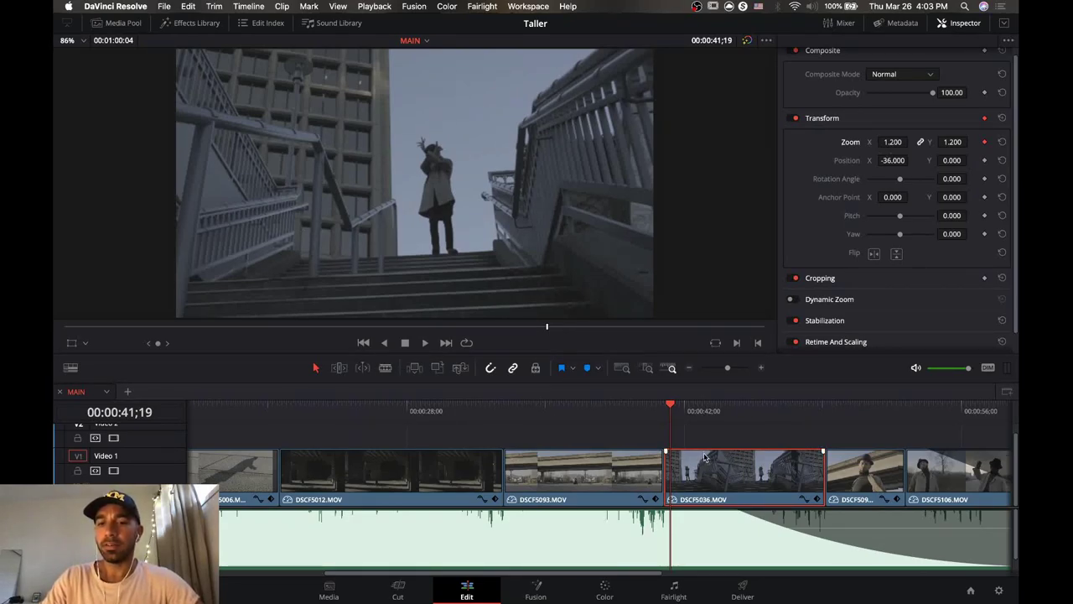
{"action": "left_click", "coordinate": [816, 500]}
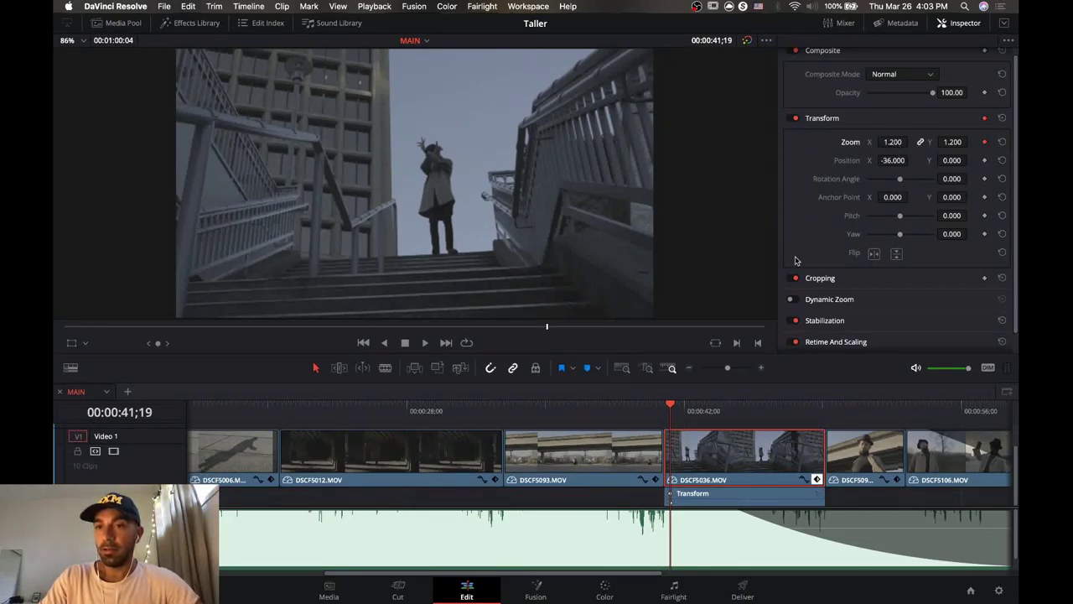
{"action": "left_click_drag", "start_coordinate": [671, 503], "coordinate": [651, 504]}
Set DSCF5036.MOV's zoom to 1.460 at 00:00:47;26 and move that keyframe to the clip's end.
{"action": "left_click", "coordinate": [792, 415]}
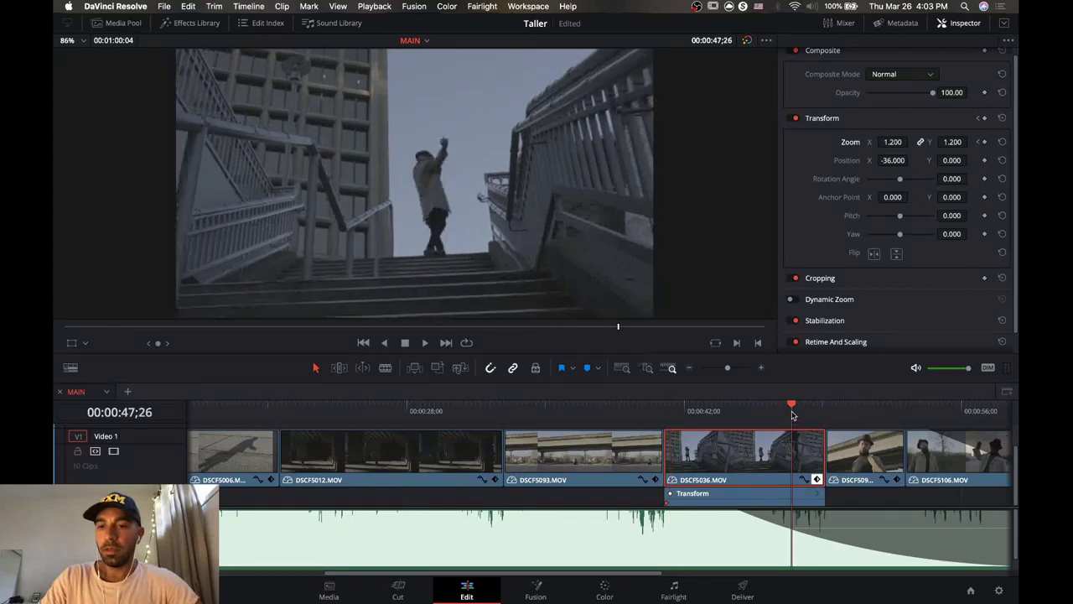
{"action": "left_click_drag", "start_coordinate": [894, 143], "coordinate": [912, 142]}
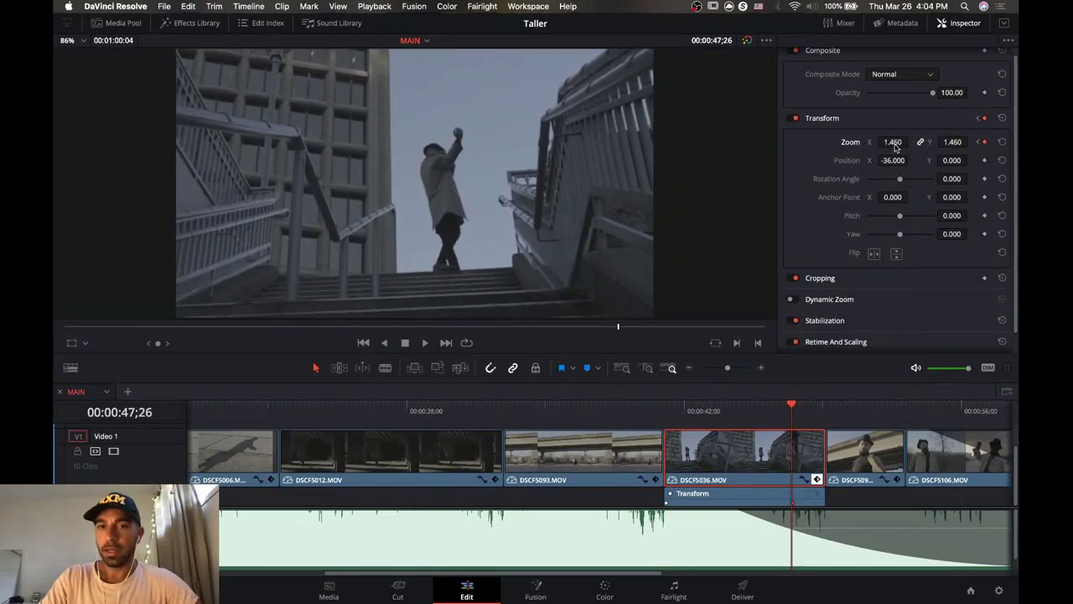
{"action": "left_click_drag", "start_coordinate": [792, 500], "coordinate": [821, 502]}
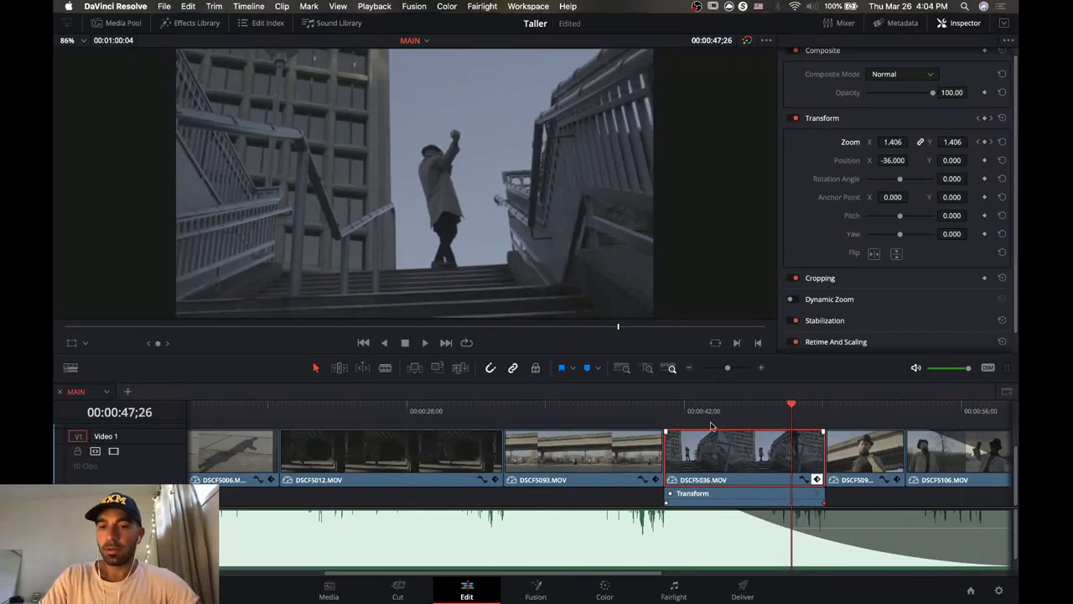
Play from just before the cut into DSCF5036.MOV to check its push-in, then collapse the clip's keyframe track.
{"action": "left_click_drag", "start_coordinate": [692, 415], "coordinate": [659, 414]}
{"action": "key", "text": "space"}
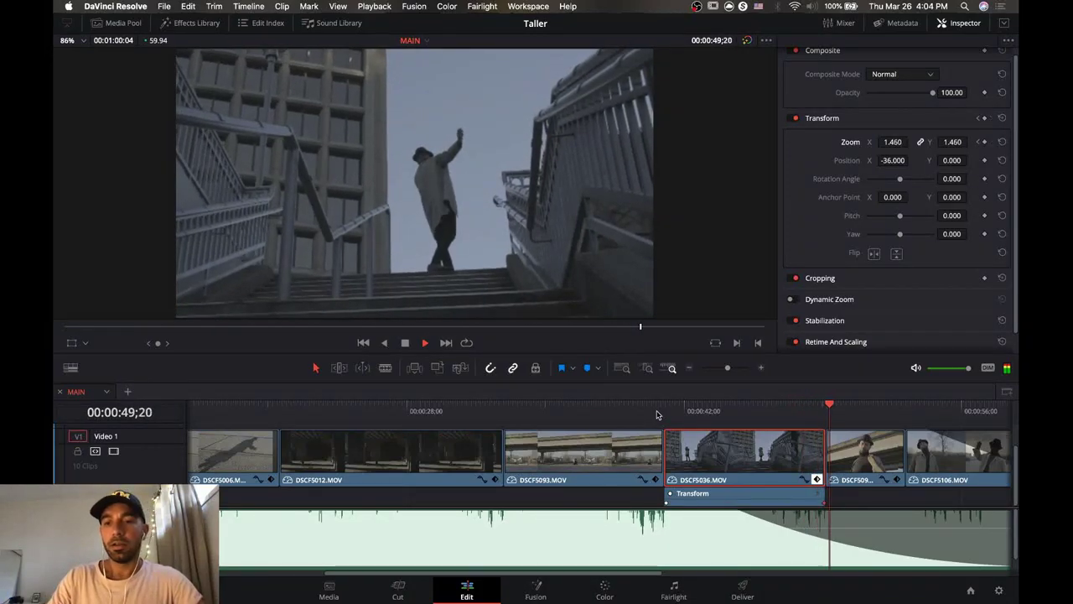
{"action": "key", "text": "space"}
{"action": "left_click", "coordinate": [817, 480]}
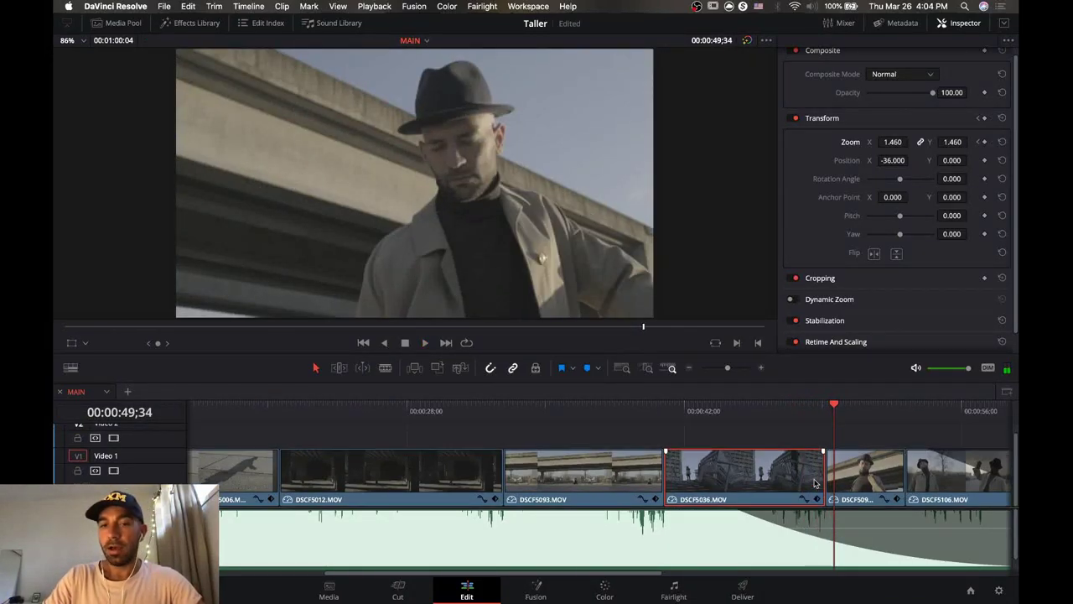
Play the edit from the clip before DSCF5012.MOV through to 00:00:51;11 to check the animated zooms in sequence.
{"action": "mouse_move", "coordinate": [728, 369]}
{"action": "left_mouse_down"}
{"action": "mouse_move", "coordinate": [716, 367]}
{"action": "mouse_move", "coordinate": [726, 372]}
{"action": "left_mouse_up"}
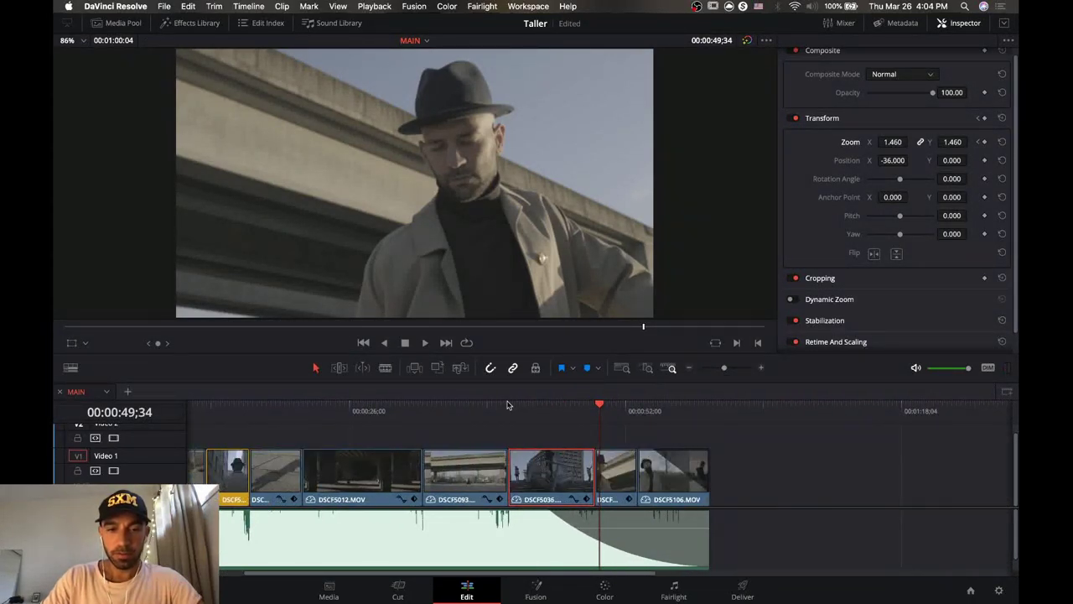
{"action": "scroll", "coordinate": [465, 416], "scroll_direction": "left", "scroll_amount": 3}
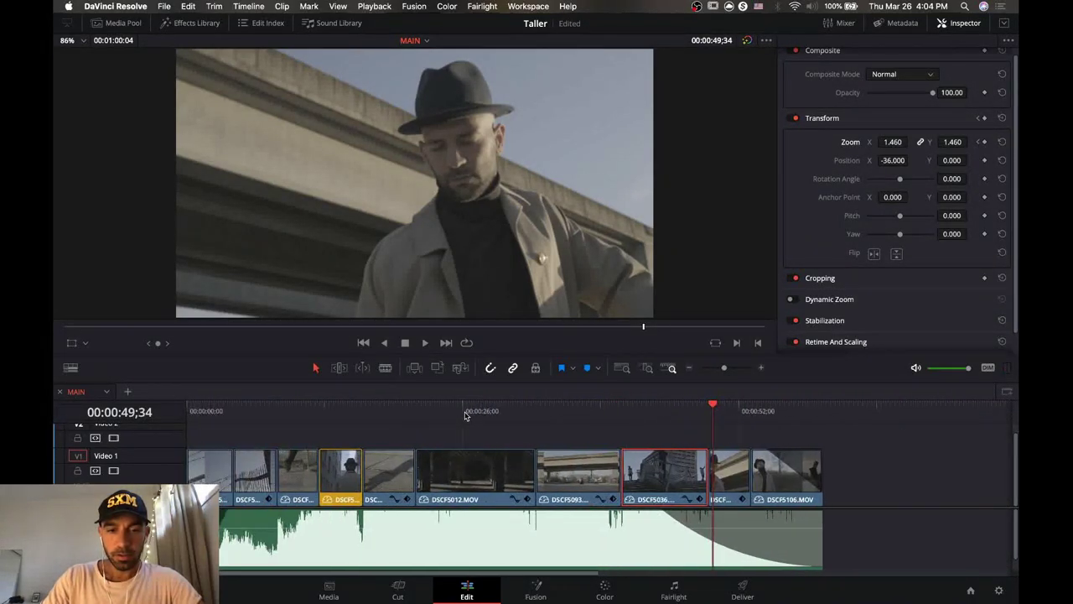
{"action": "left_click", "coordinate": [398, 419]}
{"action": "key", "text": "space"}
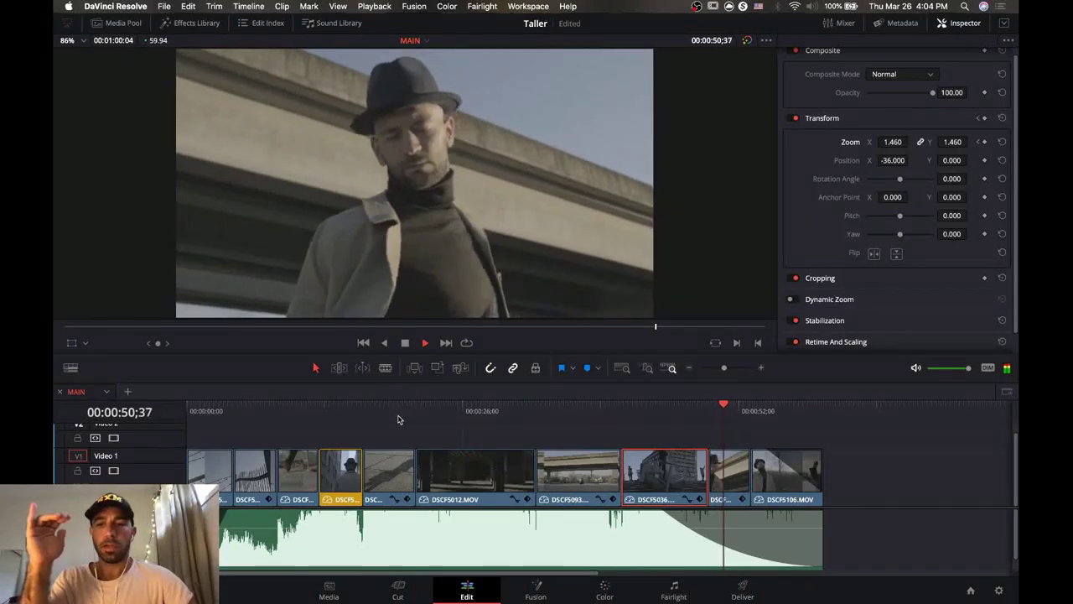
{"action": "key", "text": "space"}
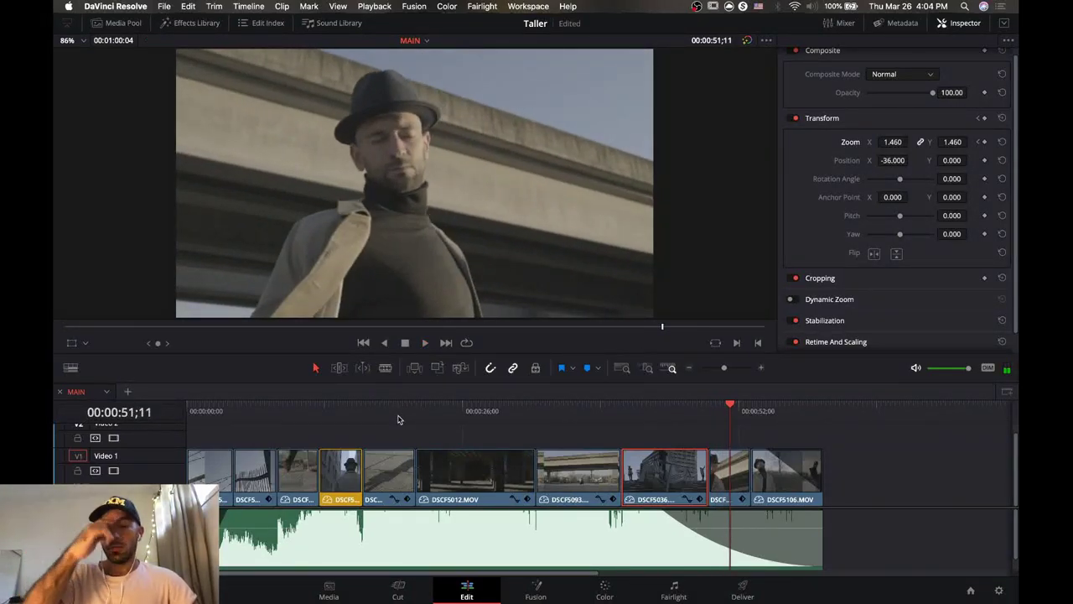
Scrub through the DSCF5093, DSCF5036 and DSCF5106 shots and park the playhead at 00:00:06;13.
{"action": "left_click_drag", "start_coordinate": [416, 417], "coordinate": [536, 411]}
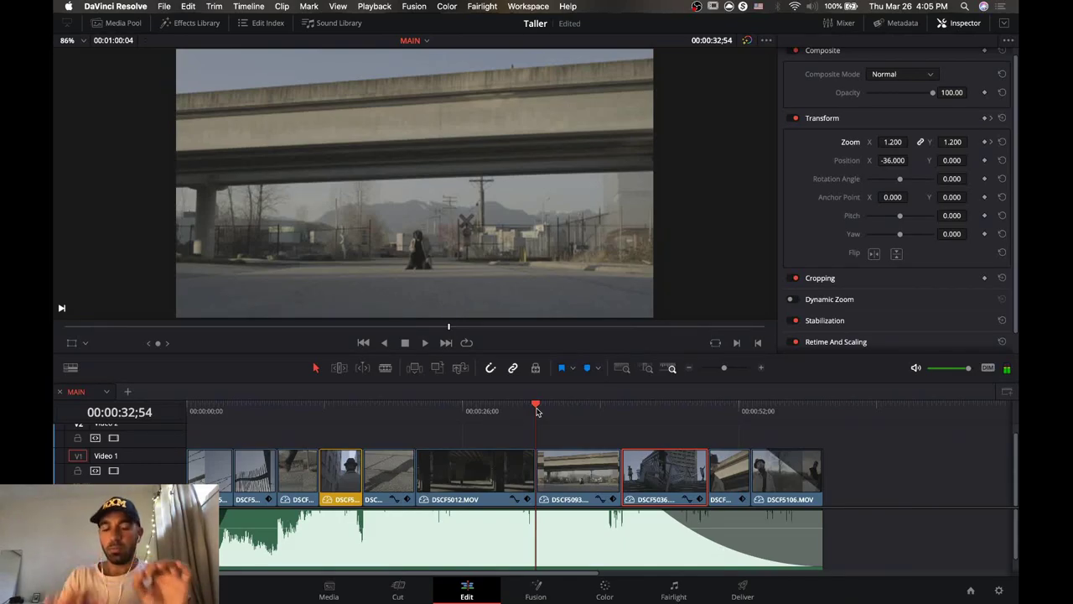
{"action": "left_click_drag", "start_coordinate": [532, 411], "coordinate": [635, 434]}
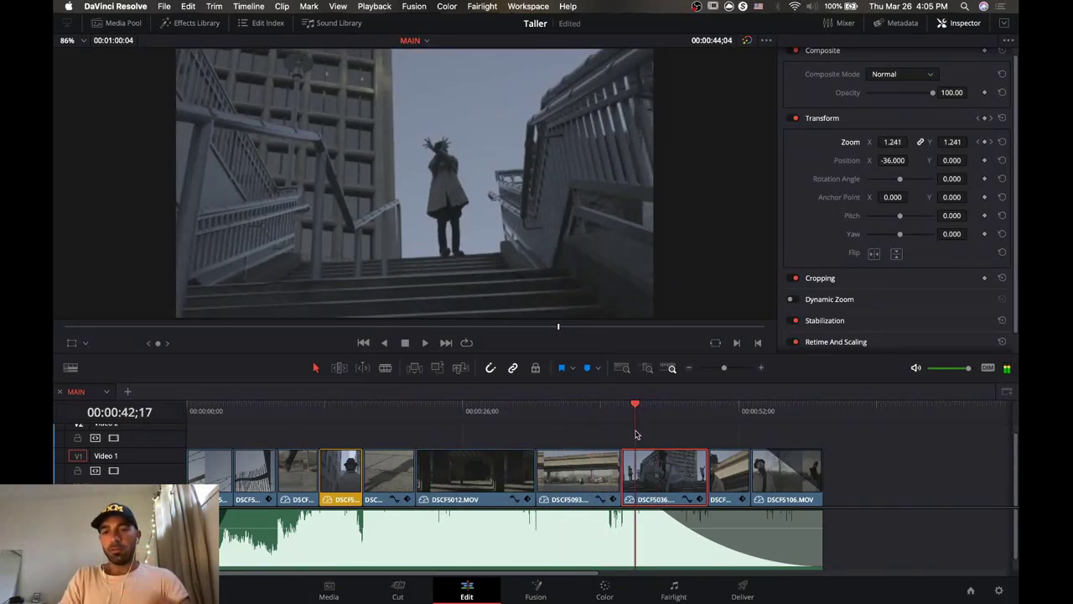
{"action": "left_click_drag", "start_coordinate": [834, 427], "coordinate": [781, 414]}
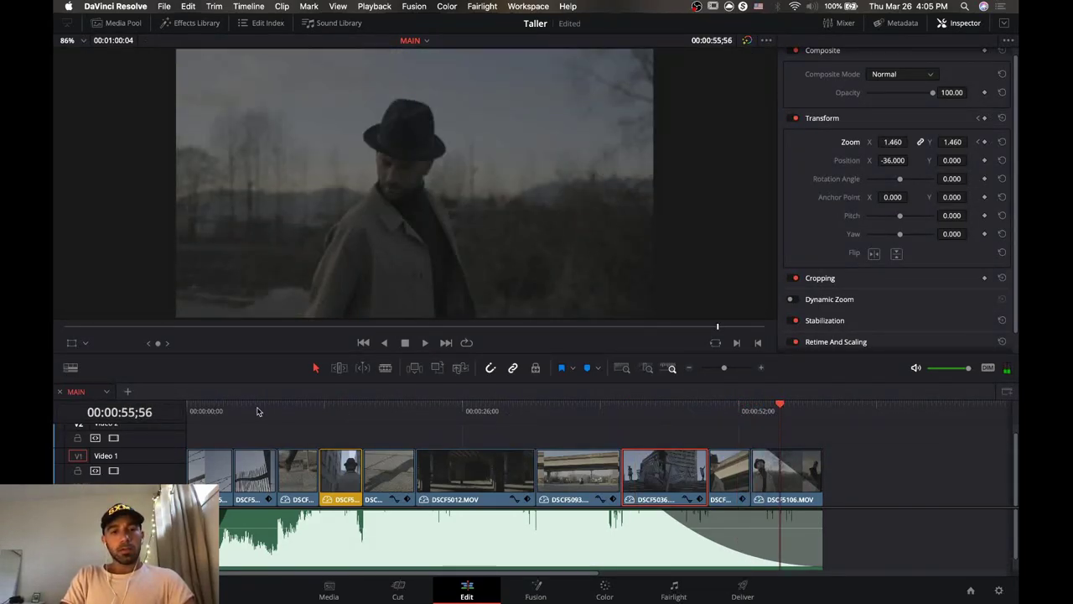
{"action": "left_click", "coordinate": [253, 411]}
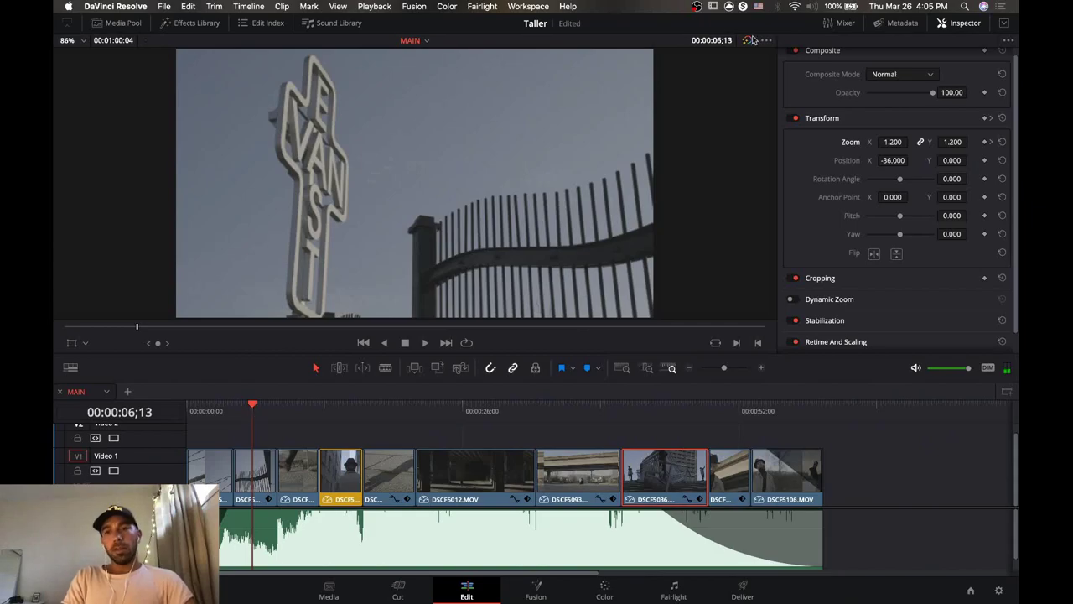
Hide the Inspector and make the Audio 1 track taller on the Fairlight page.
{"action": "left_click", "coordinate": [947, 23]}
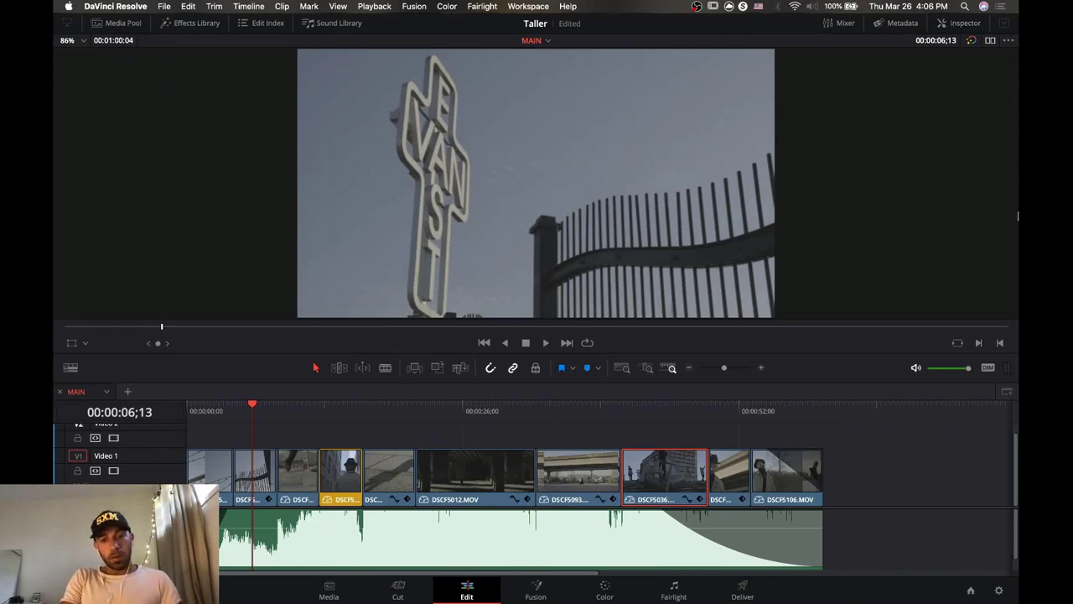
{"action": "left_click", "coordinate": [671, 589]}
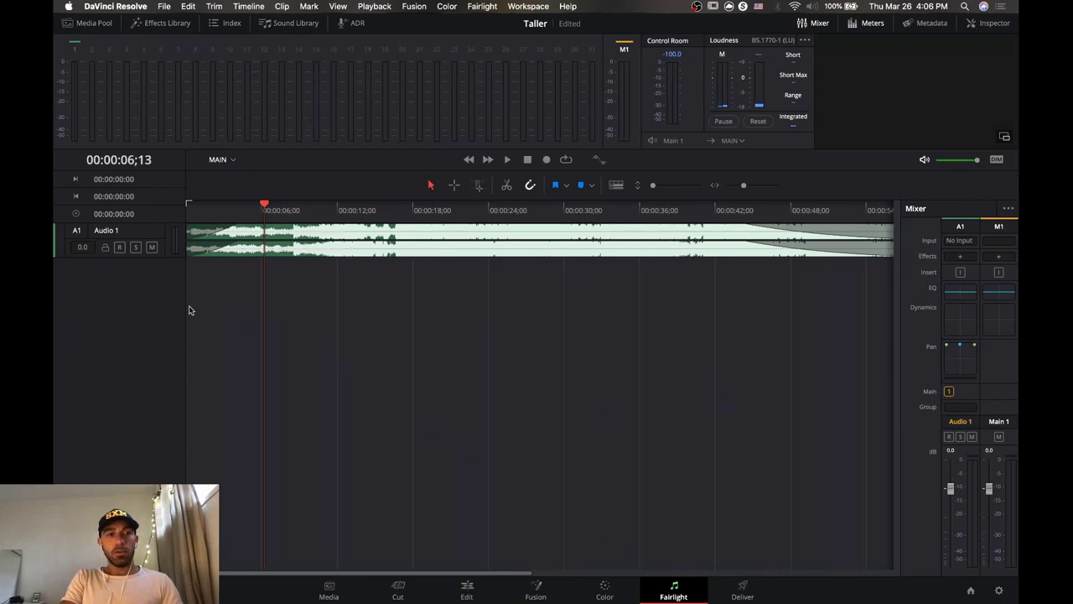
{"action": "left_click_drag", "start_coordinate": [118, 257], "coordinate": [122, 293]}
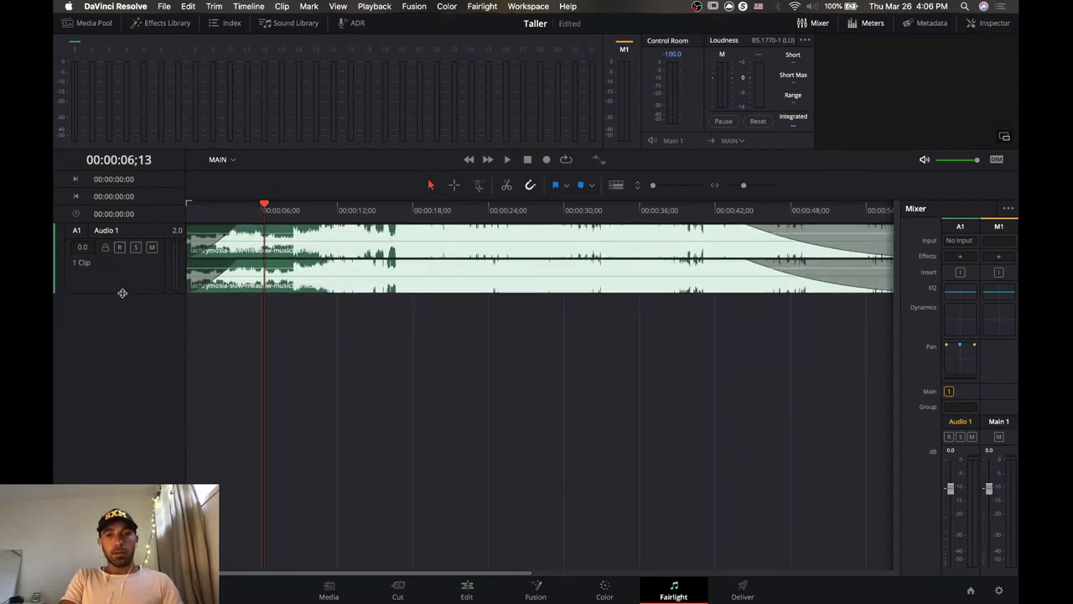
{"action": "left_click", "coordinate": [466, 591]}
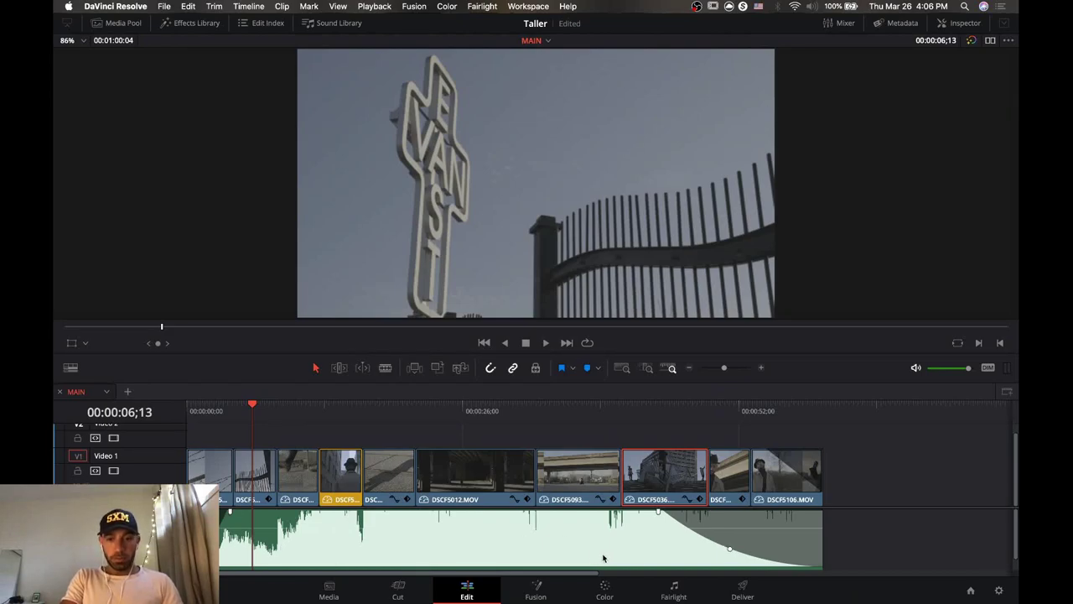
{"action": "left_click", "coordinate": [675, 589]}
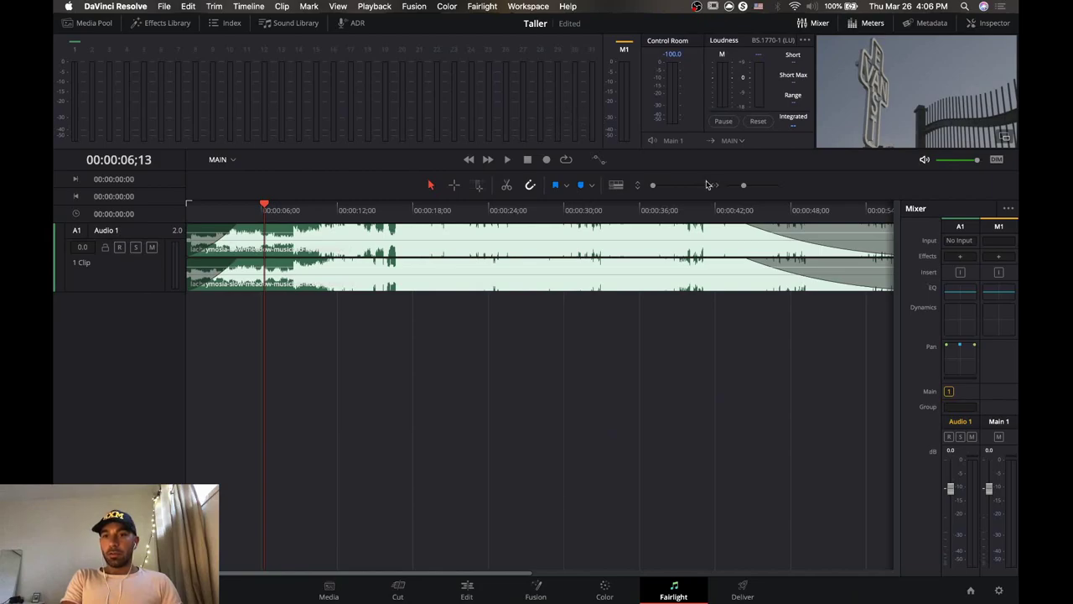
Switch to Finder and open the Audios sound library folder on the second external drive.
{"action": "key", "text": "ctrl+Up"}
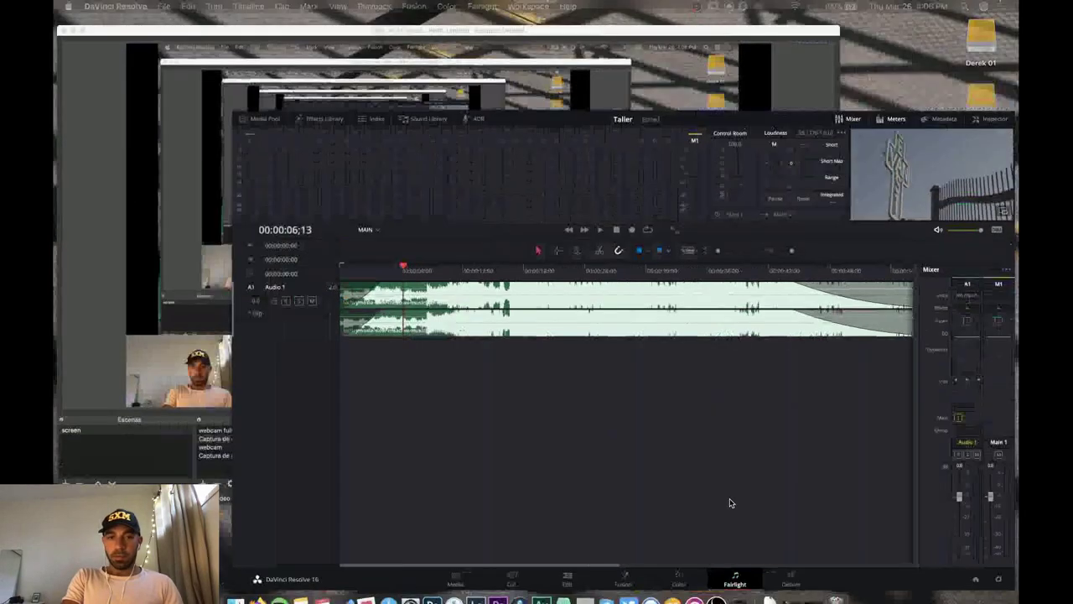
{"action": "left_click", "coordinate": [867, 244]}
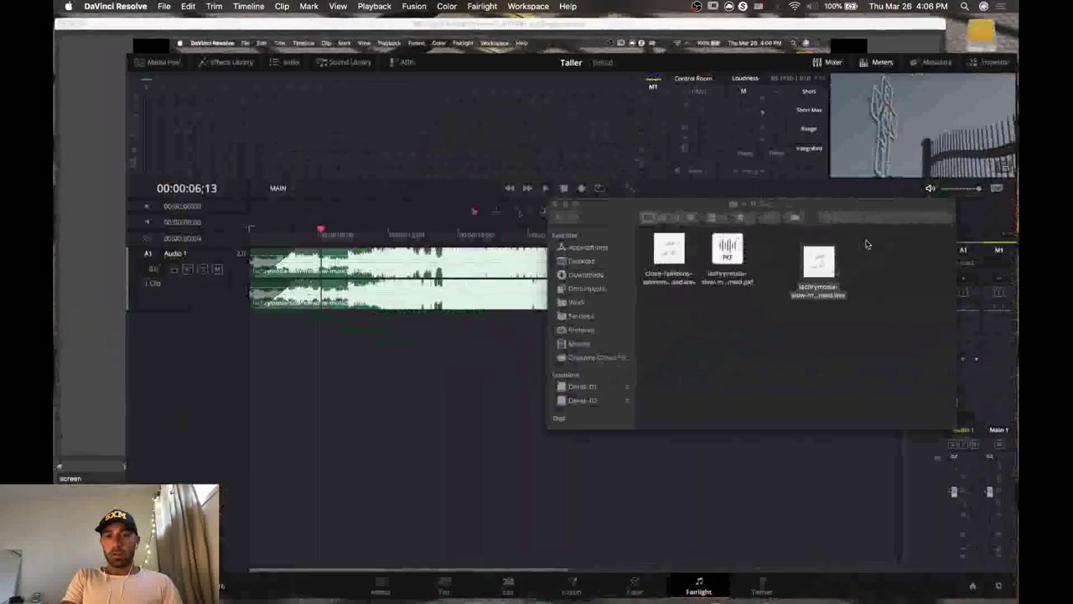
{"action": "left_click", "coordinate": [518, 229]}
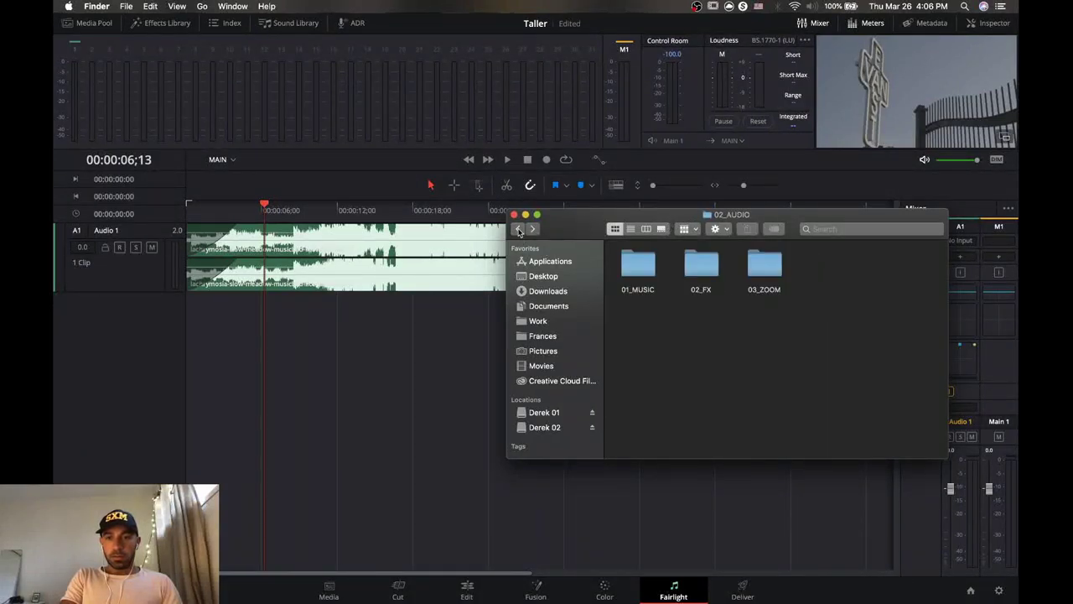
{"action": "left_click", "coordinate": [546, 429]}
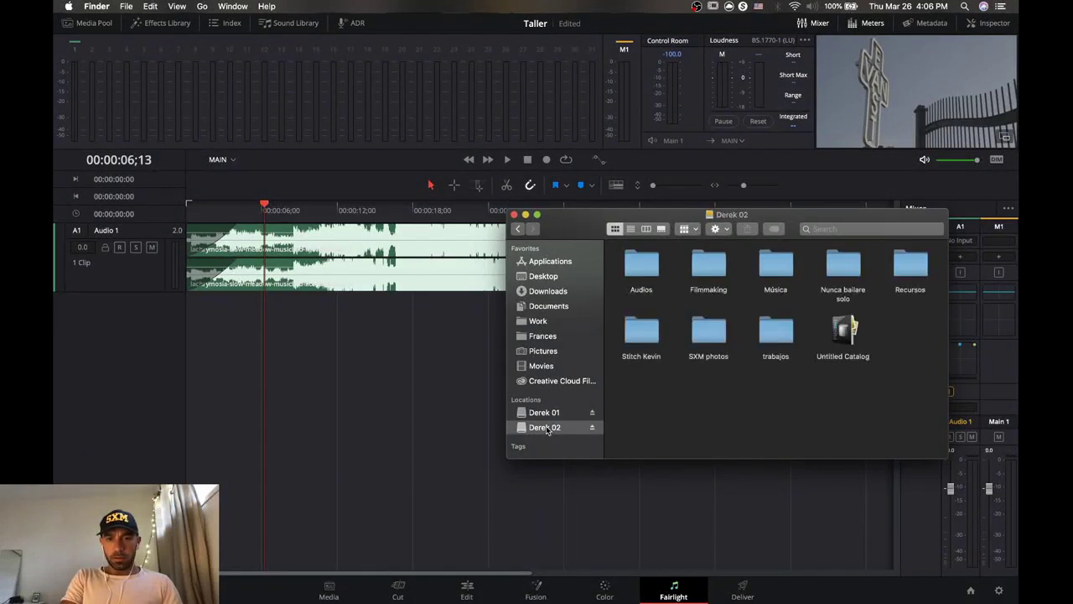
{"action": "double_click", "coordinate": [646, 279]}
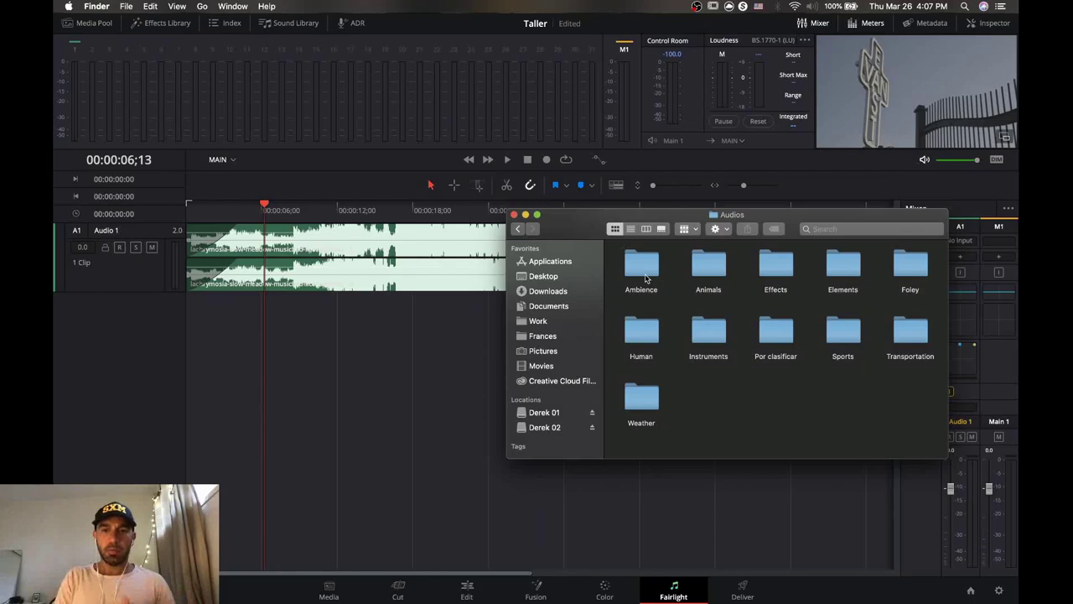
Switch to Firefox and look through the list of downloadable recordings on the BBC Sound Effects site.
{"action": "key", "text": "ctrl+Up"}
{"action": "key", "text": "ctrl+Up"}
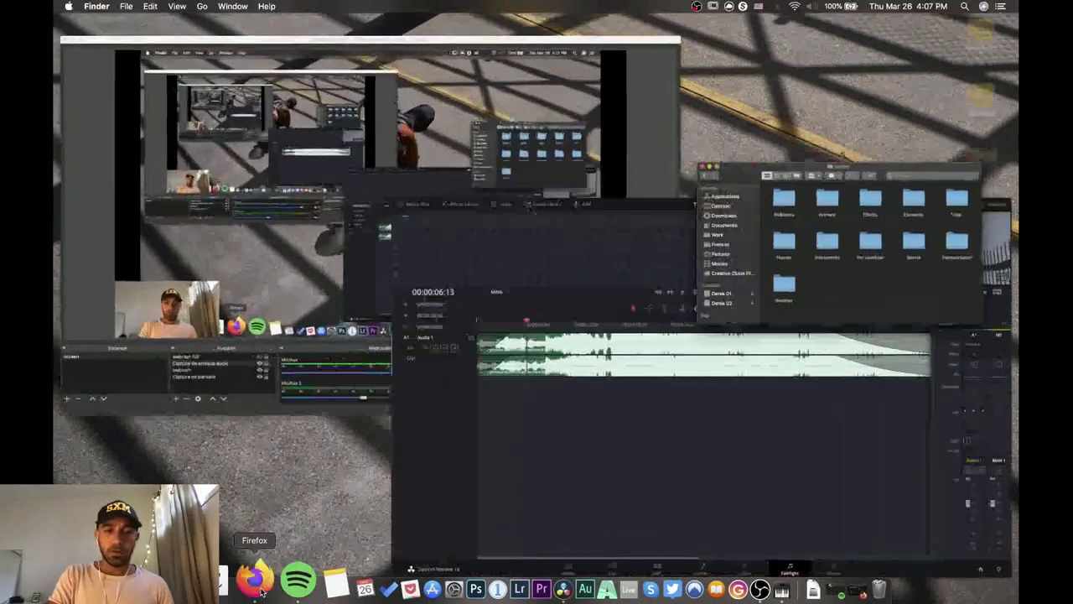
{"action": "left_click", "coordinate": [258, 579]}
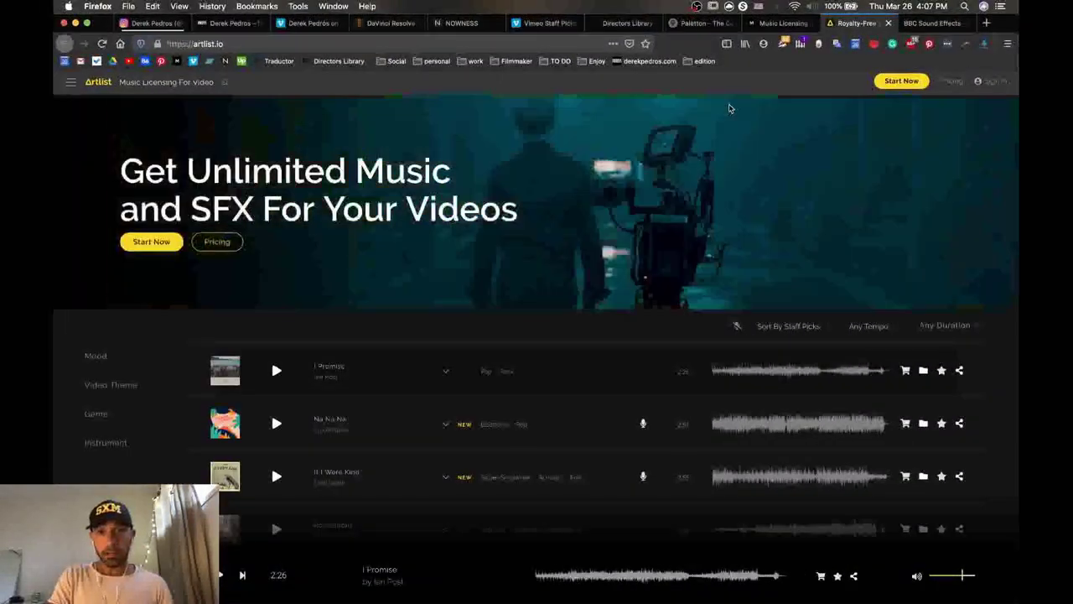
{"action": "left_click", "coordinate": [911, 29]}
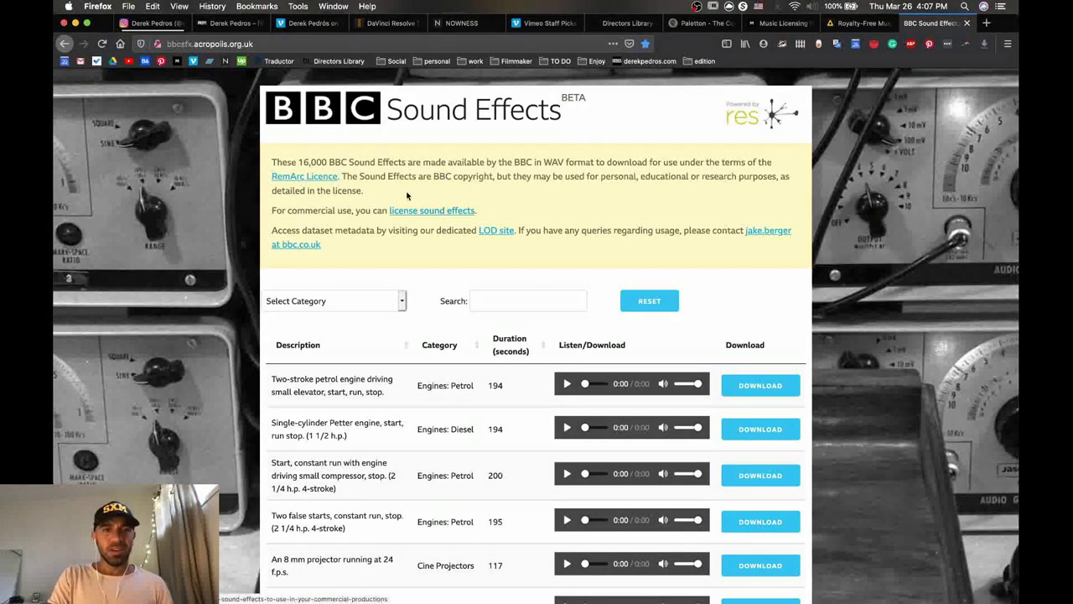
{"action": "scroll", "coordinate": [328, 168], "scroll_direction": "down", "scroll_amount": 5}
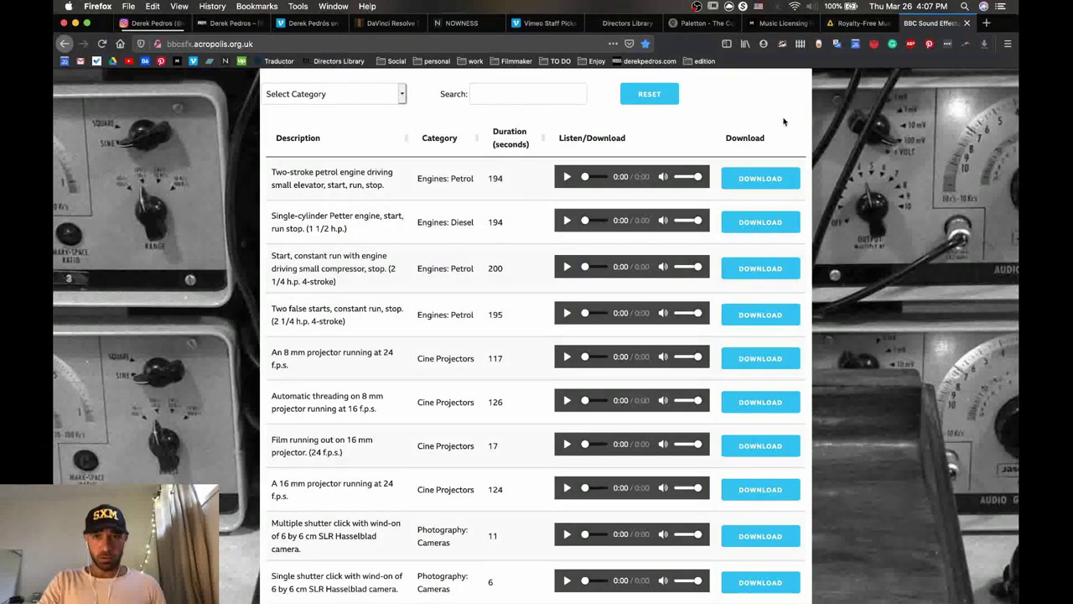
Look through the Filmmaker bookmarks folder in a new browser tab, then return to the BBC Sound Effects page.
{"action": "left_click", "coordinate": [990, 23]}
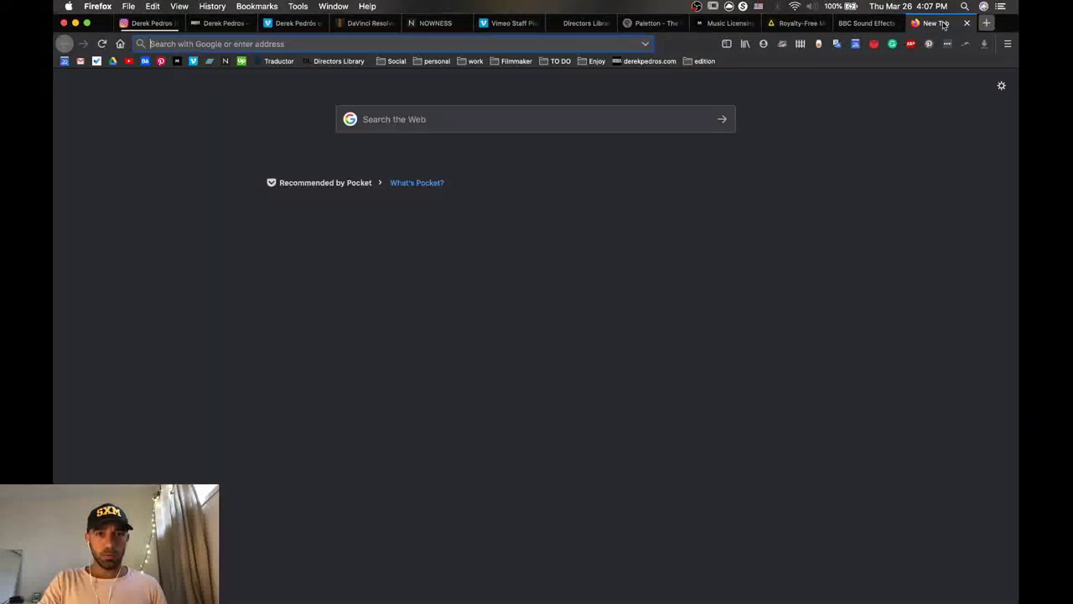
{"action": "left_click", "coordinate": [531, 61]}
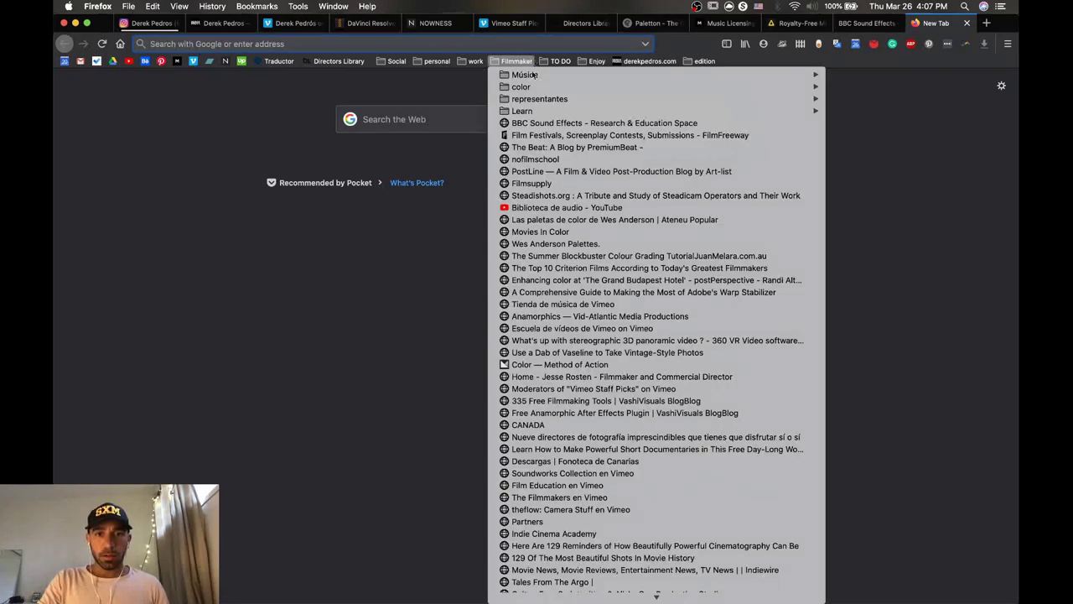
{"action": "mouse_move", "coordinate": [545, 112]}
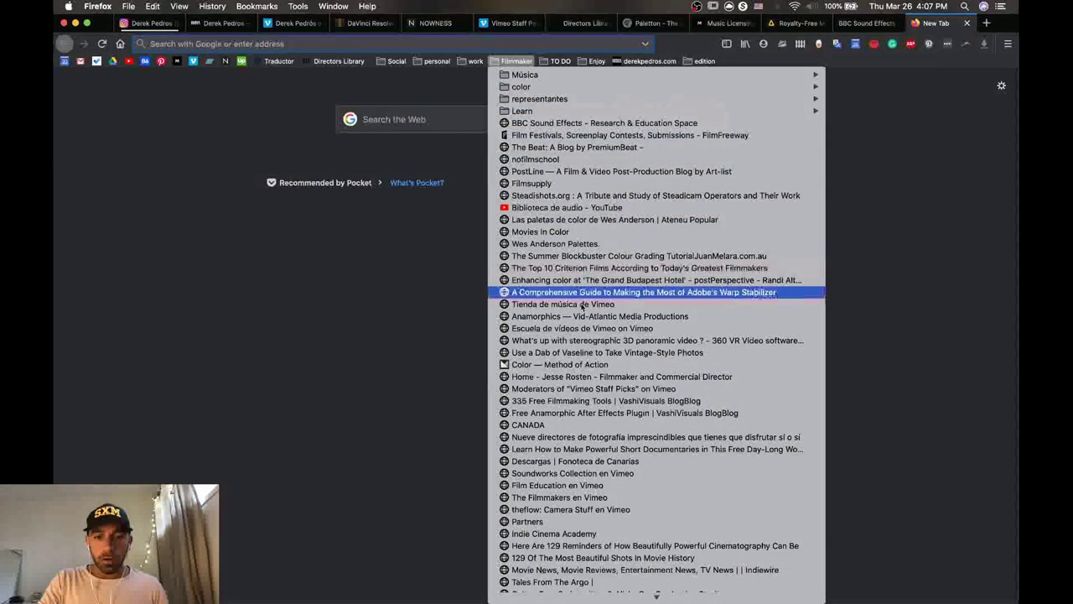
{"action": "mouse_move", "coordinate": [570, 597]}
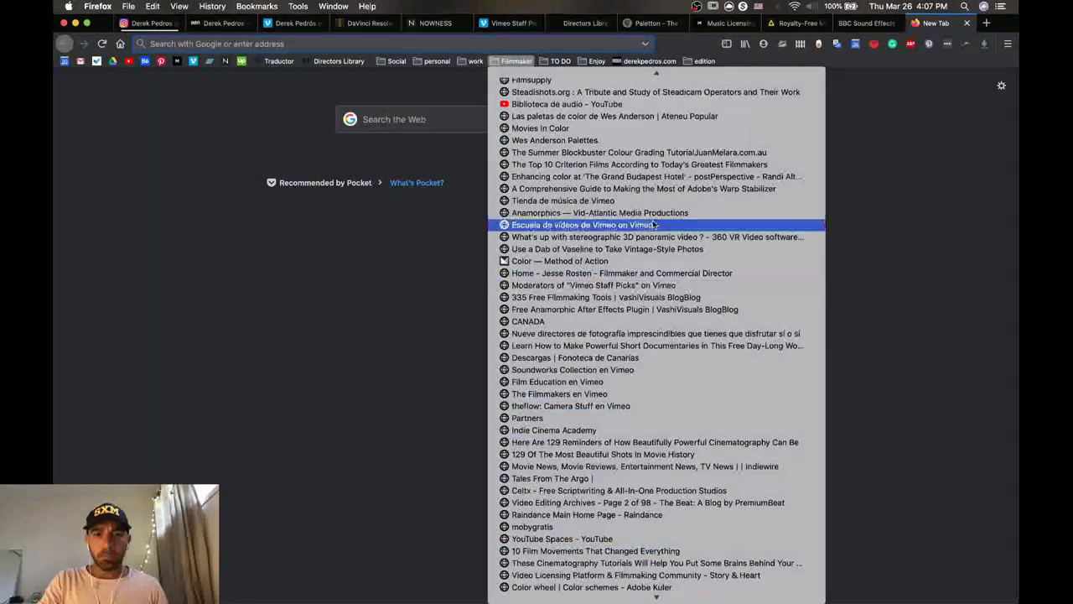
{"action": "scroll", "coordinate": [621, 528], "scroll_direction": "down", "scroll_amount": 10}
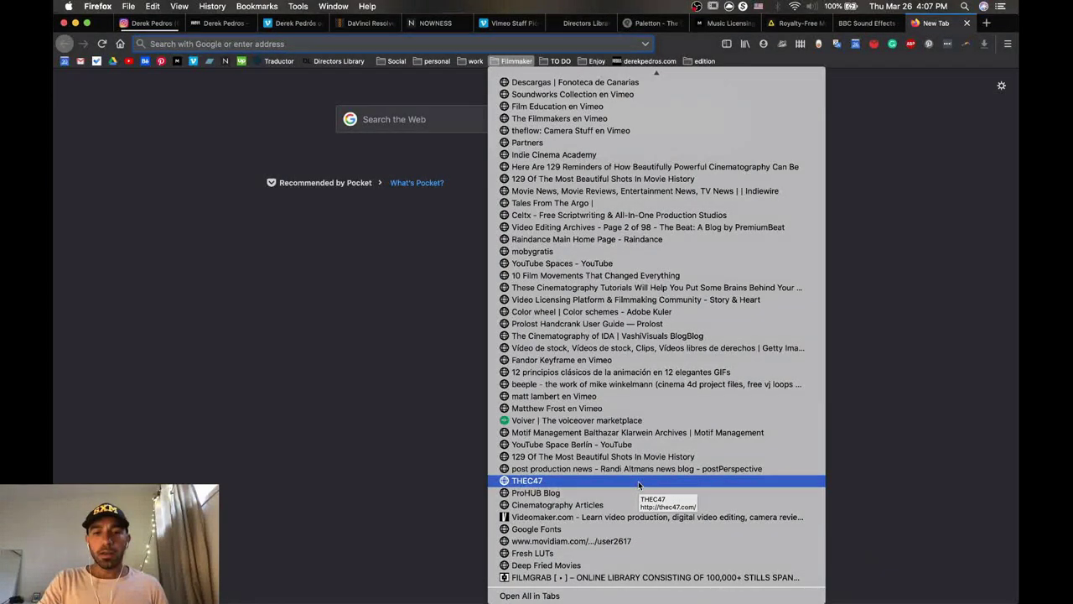
{"action": "scroll", "coordinate": [641, 474], "scroll_direction": "up", "scroll_amount": 7}
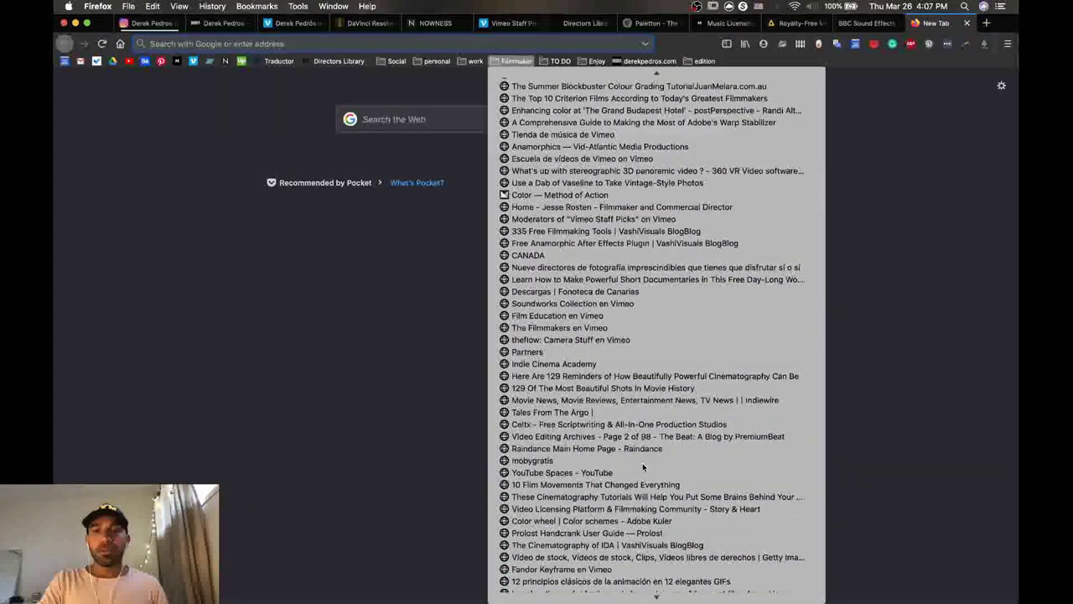
{"action": "scroll", "coordinate": [642, 463], "scroll_direction": "up", "scroll_amount": 6}
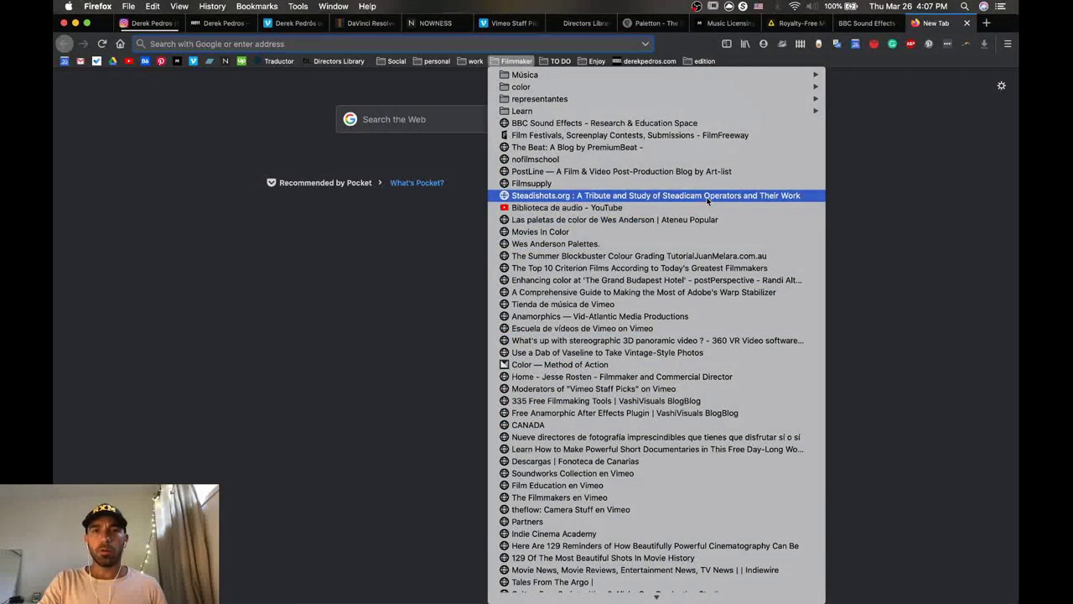
{"action": "left_click", "coordinate": [866, 24]}
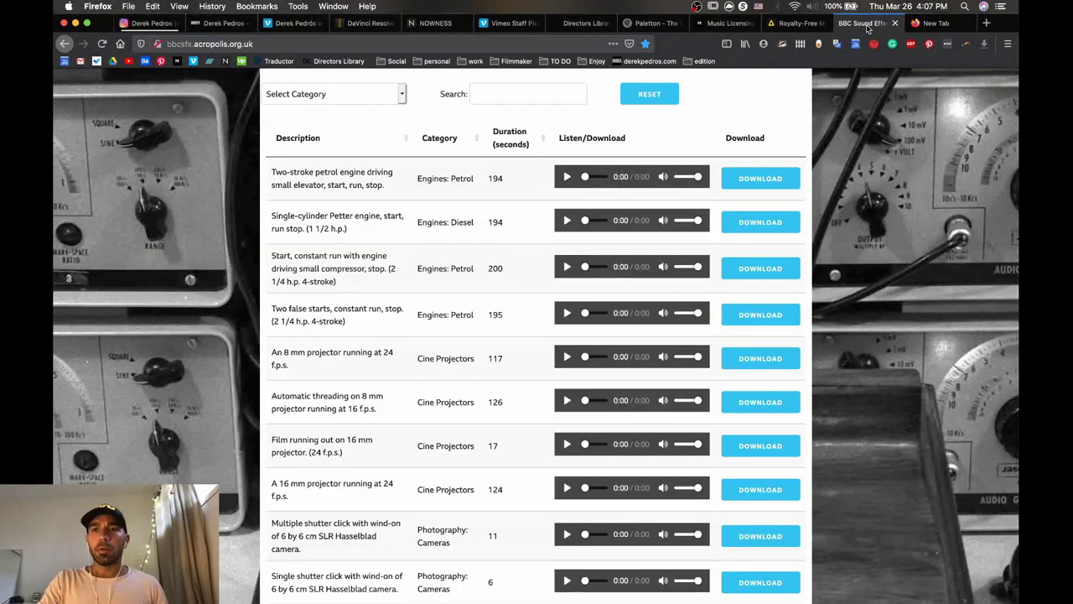
{"action": "scroll", "coordinate": [719, 182], "scroll_direction": "up", "scroll_amount": 3}
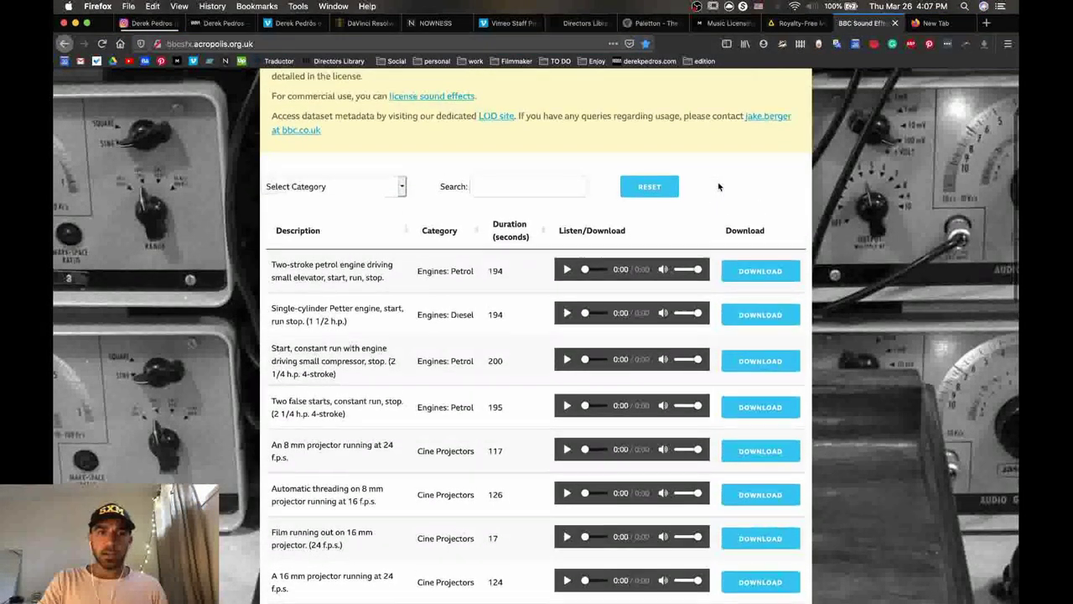
Minimize Firefox, look into the Ambience folder and its Interiors subfolder in Finder, and minimize the Finder window.
{"action": "left_click", "coordinate": [75, 24]}
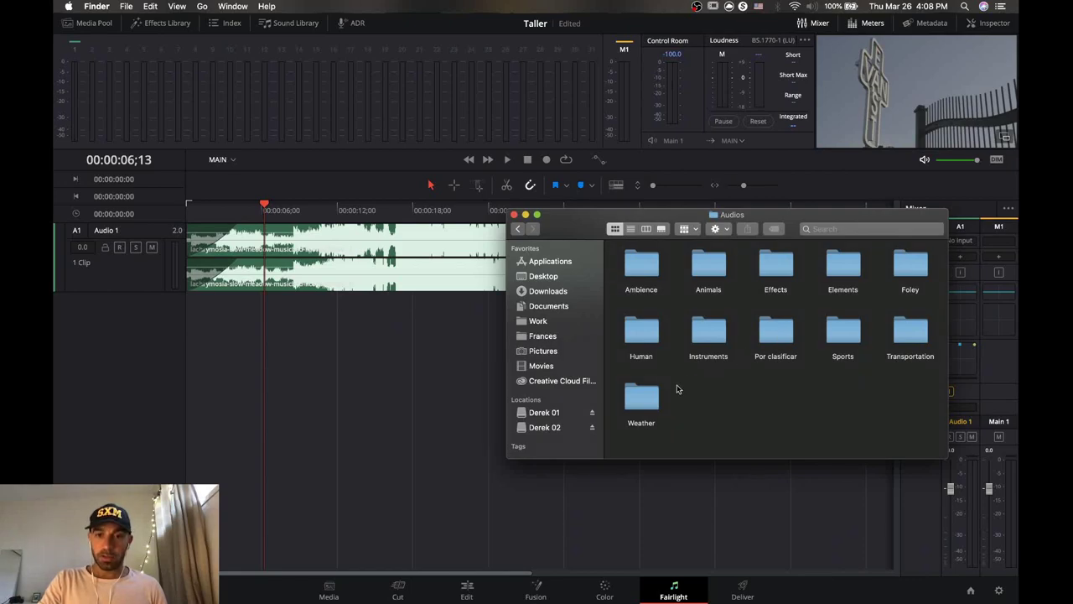
{"action": "double_click", "coordinate": [652, 278]}
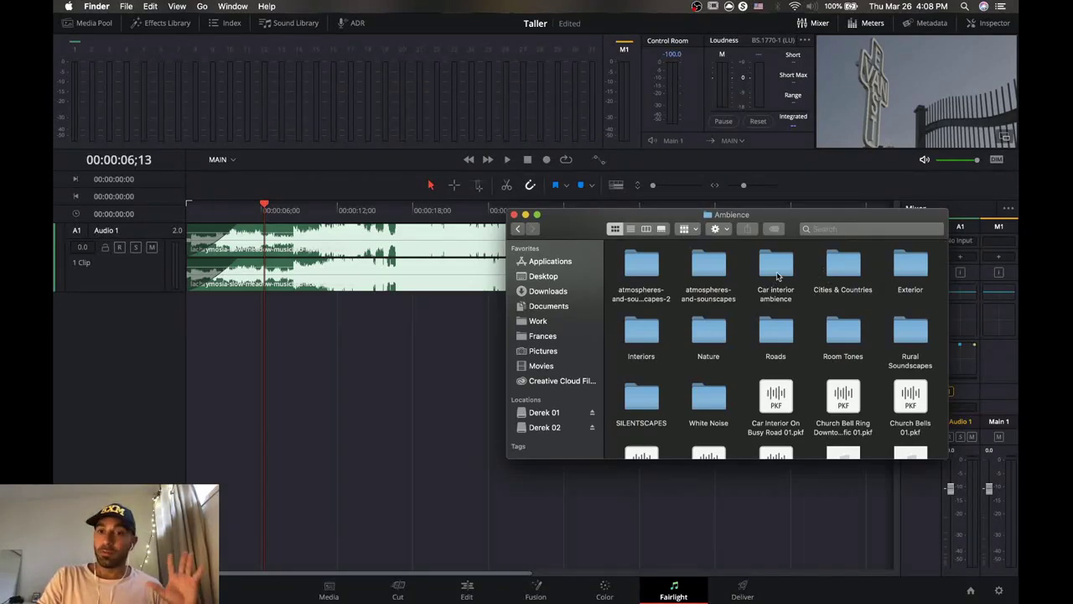
{"action": "double_click", "coordinate": [650, 333]}
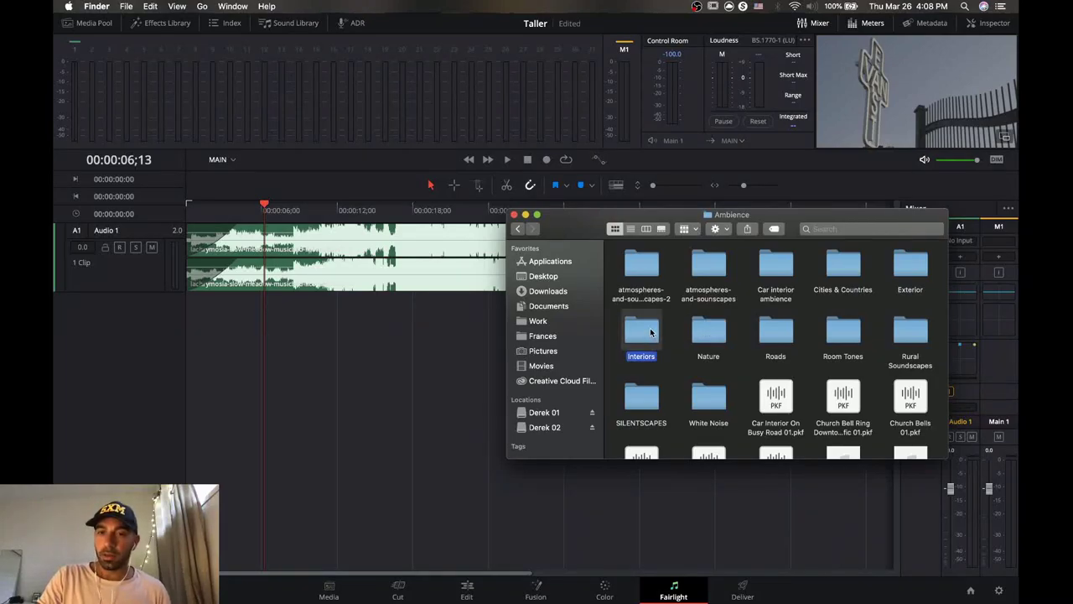
{"action": "left_click", "coordinate": [518, 228]}
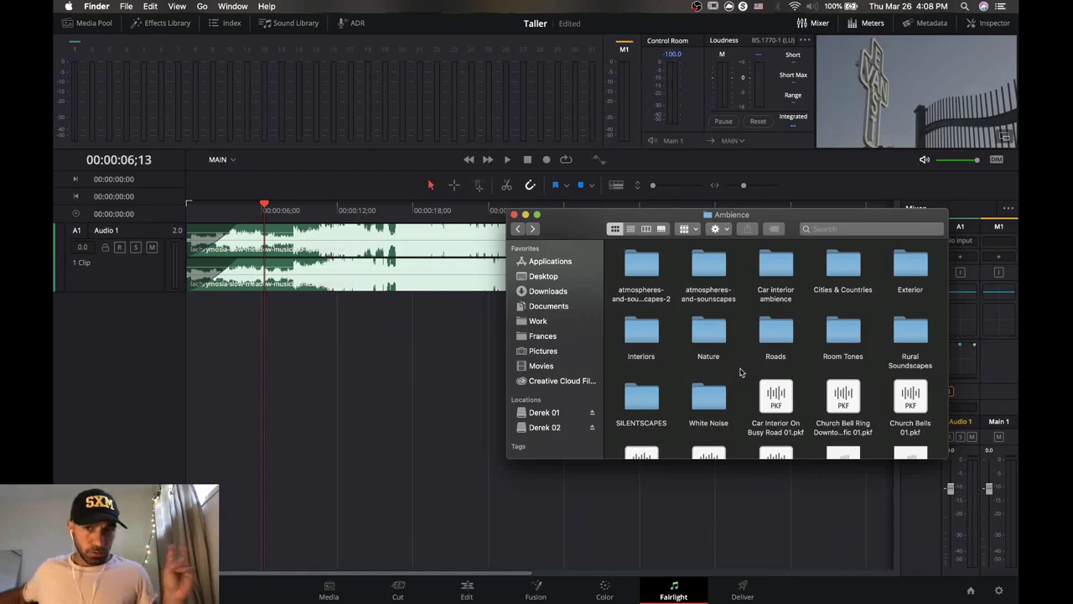
{"action": "left_click", "coordinate": [525, 216]}
Play the music in the MAIN timeline in short passages, restarting from 00:00:19;31.
{"action": "mouse_move", "coordinate": [723, 597]}
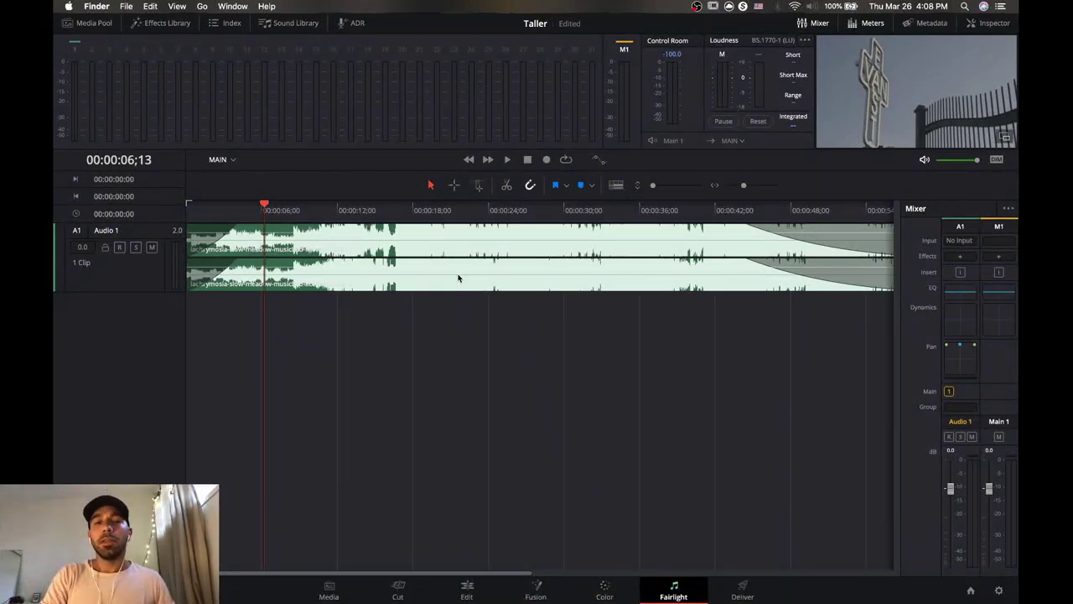
{"action": "left_click", "coordinate": [452, 211]}
{"action": "key", "text": "space"}
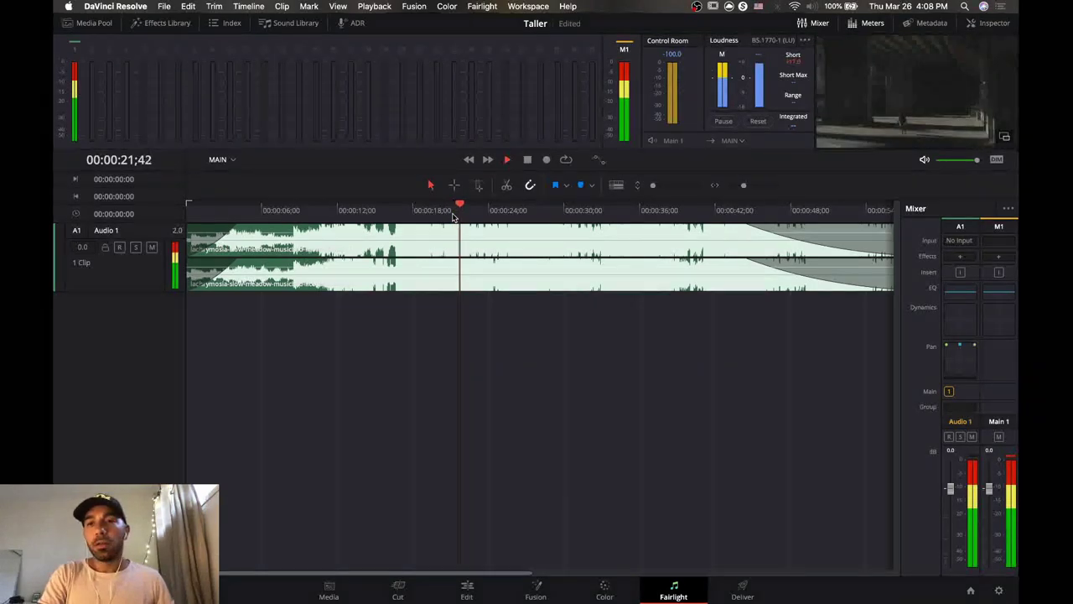
{"action": "key", "text": "space"}
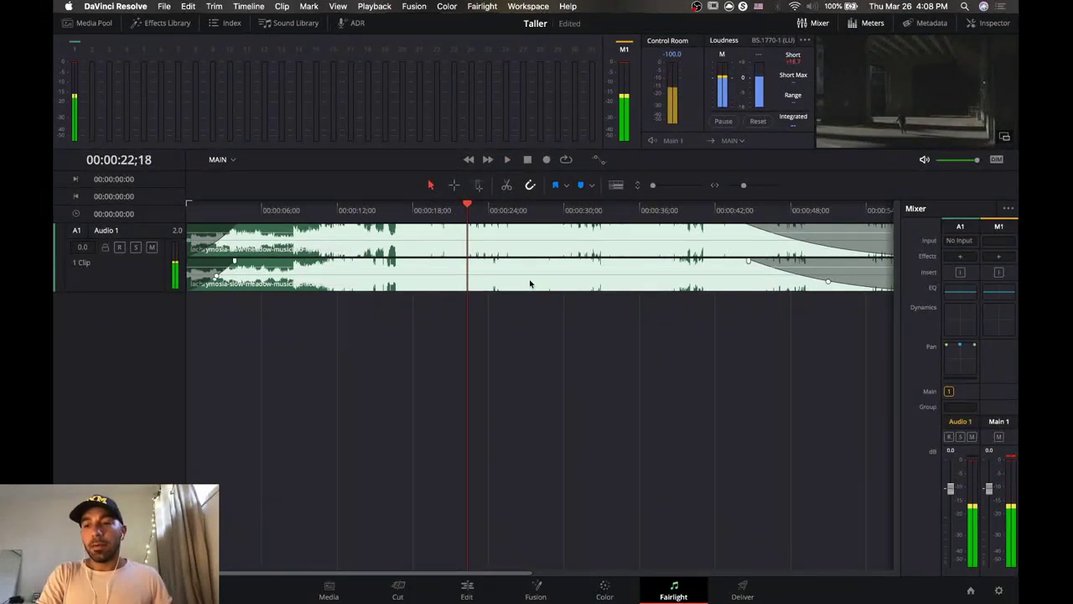
{"action": "left_click", "coordinate": [432, 215]}
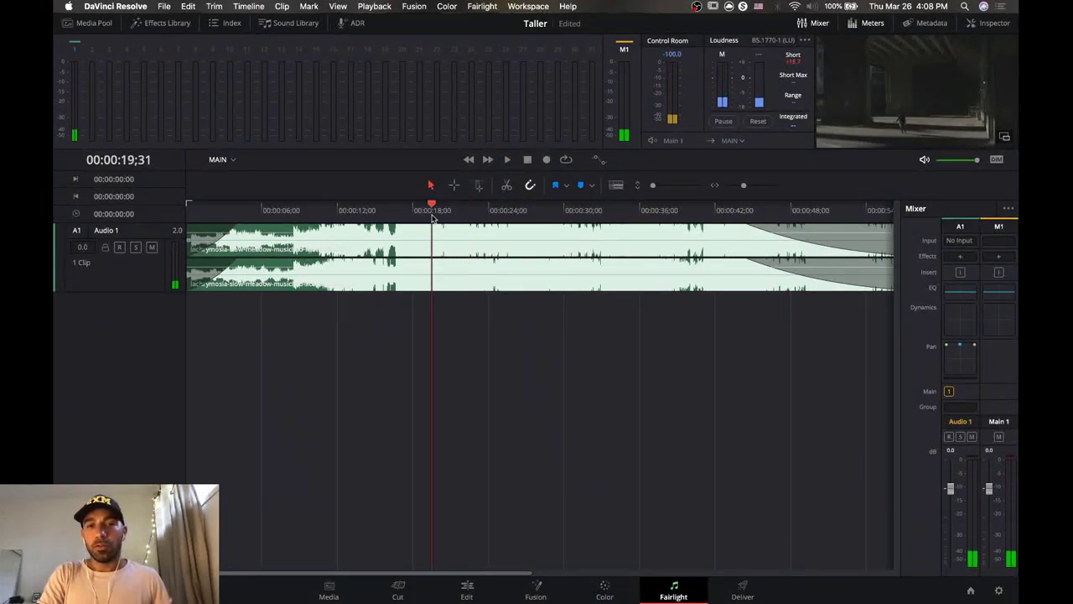
{"action": "key", "text": "space"}
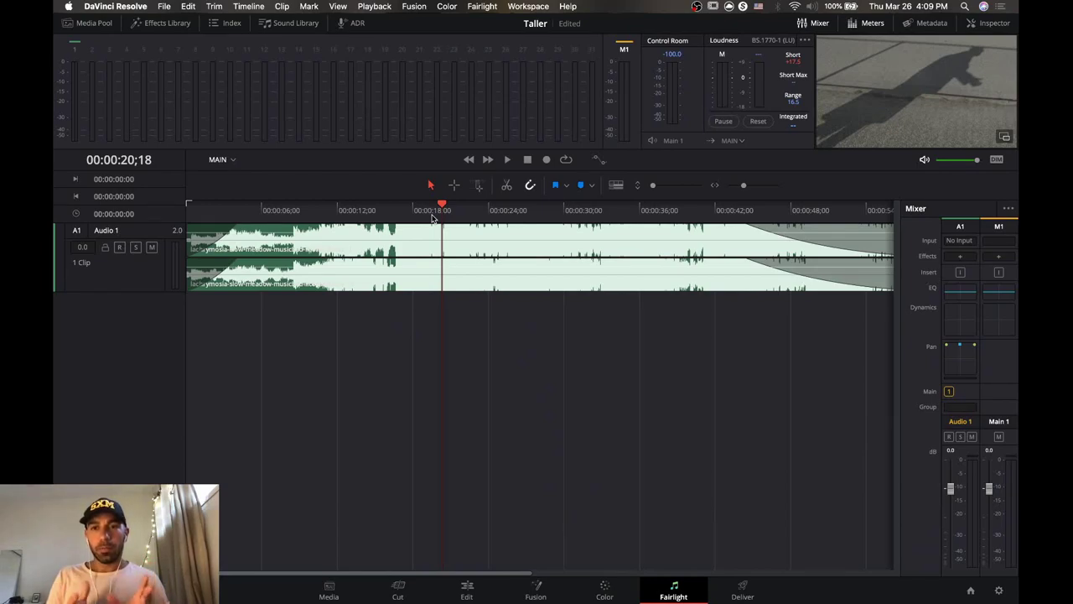
{"action": "key", "text": "space"}
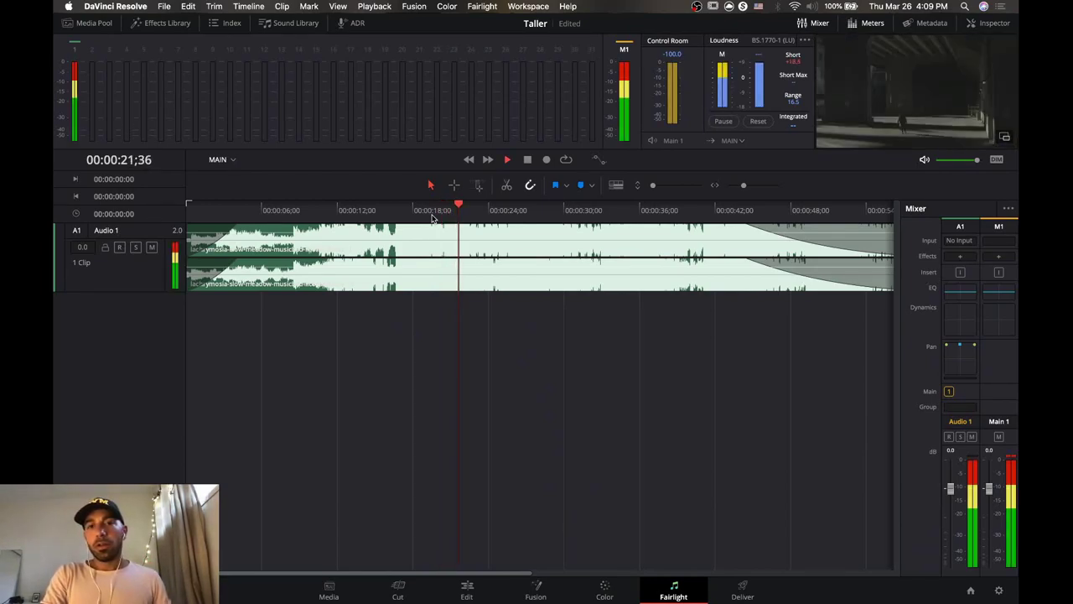
{"action": "key", "text": "space"}
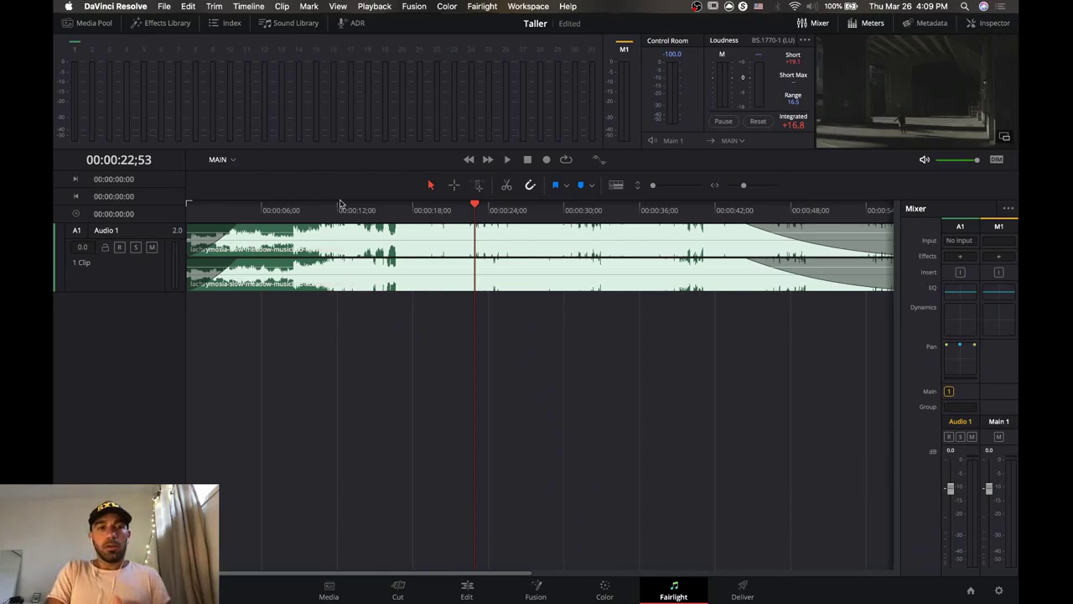
Apply the Frequency Analyzer effect to the music clip on Audio 1, play the clip to view its spectrum, and close the analyzer.
{"action": "left_click", "coordinate": [184, 27]}
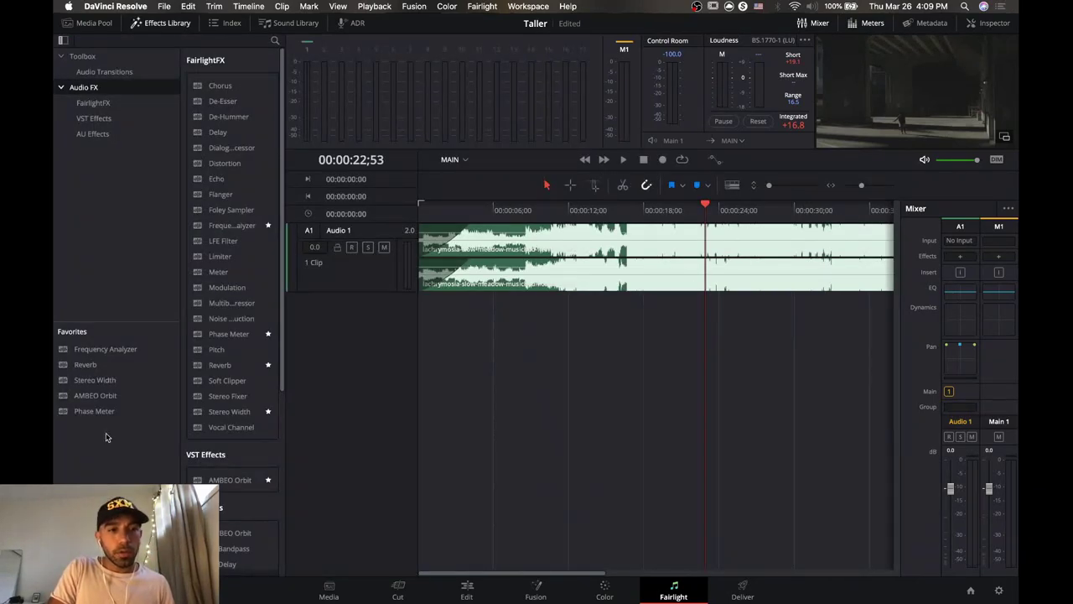
{"action": "scroll", "coordinate": [198, 422], "scroll_direction": "down", "scroll_amount": 5}
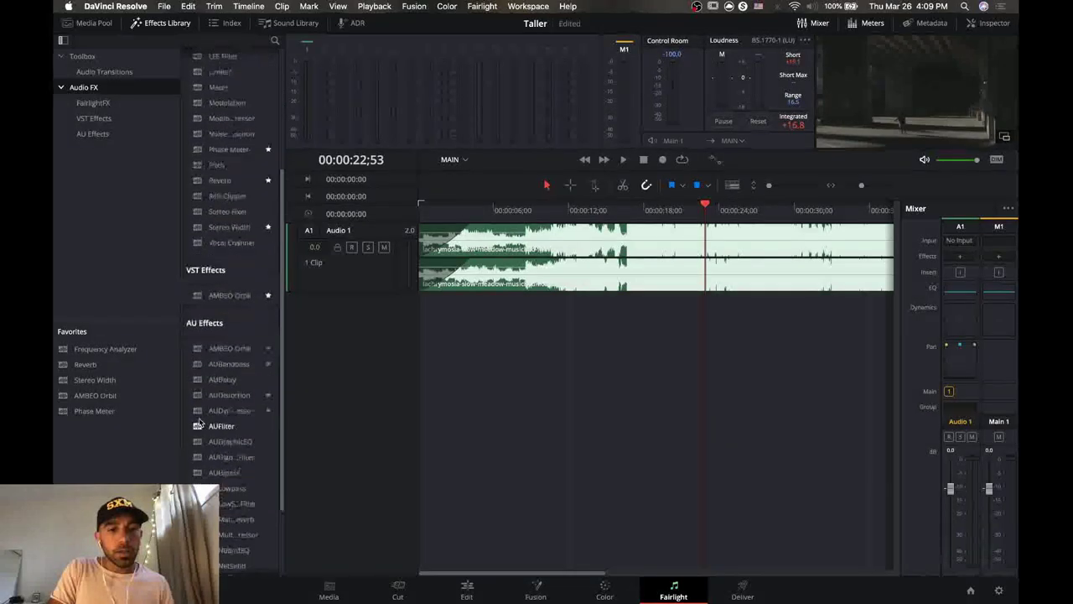
{"action": "left_click_drag", "start_coordinate": [112, 346], "coordinate": [612, 243]}
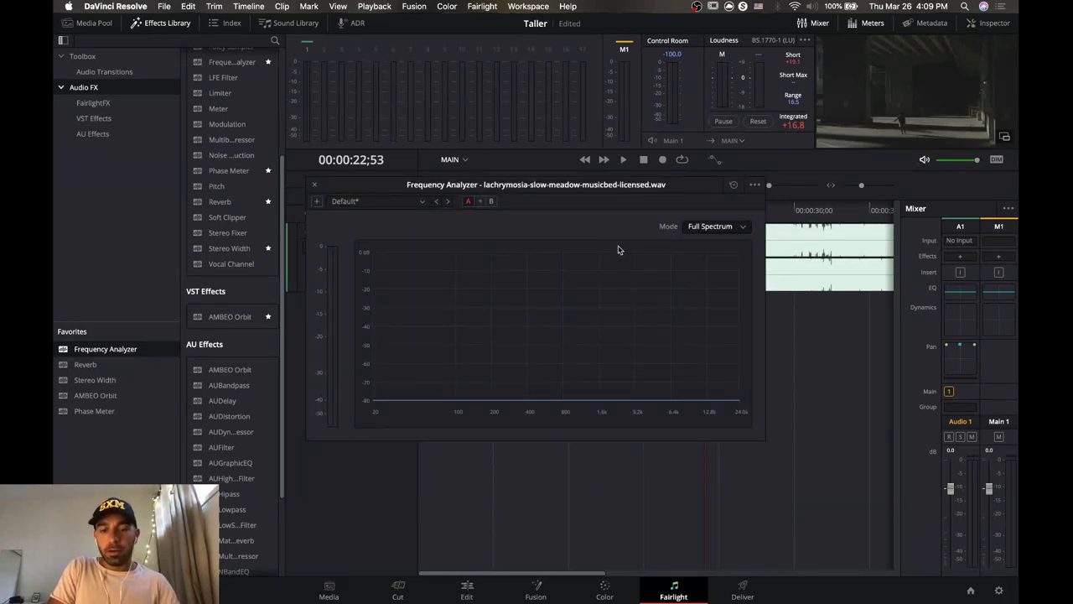
{"action": "key", "text": "space"}
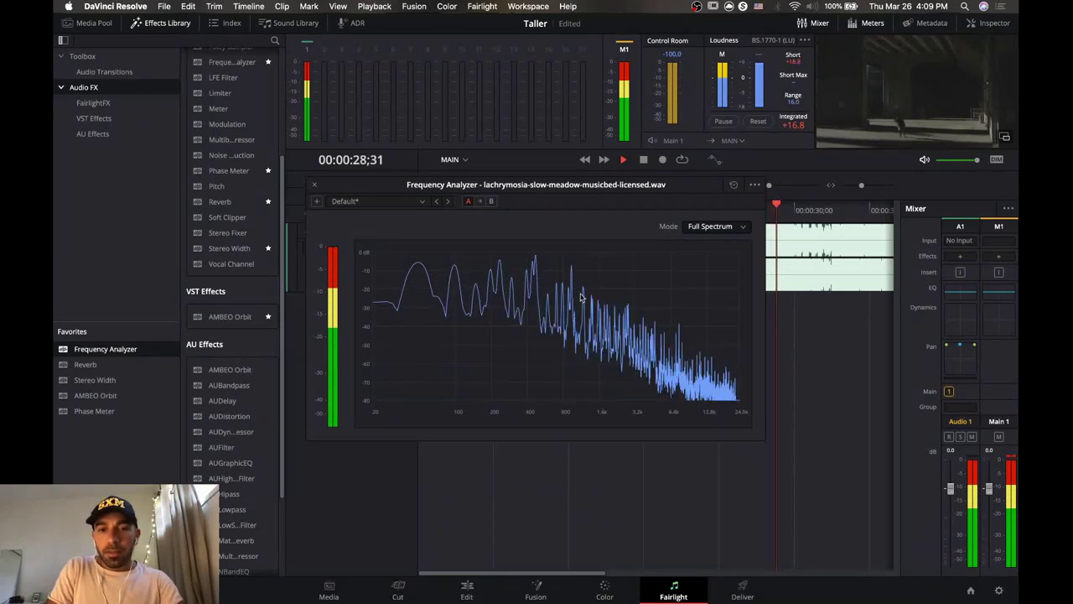
{"action": "key", "text": "space"}
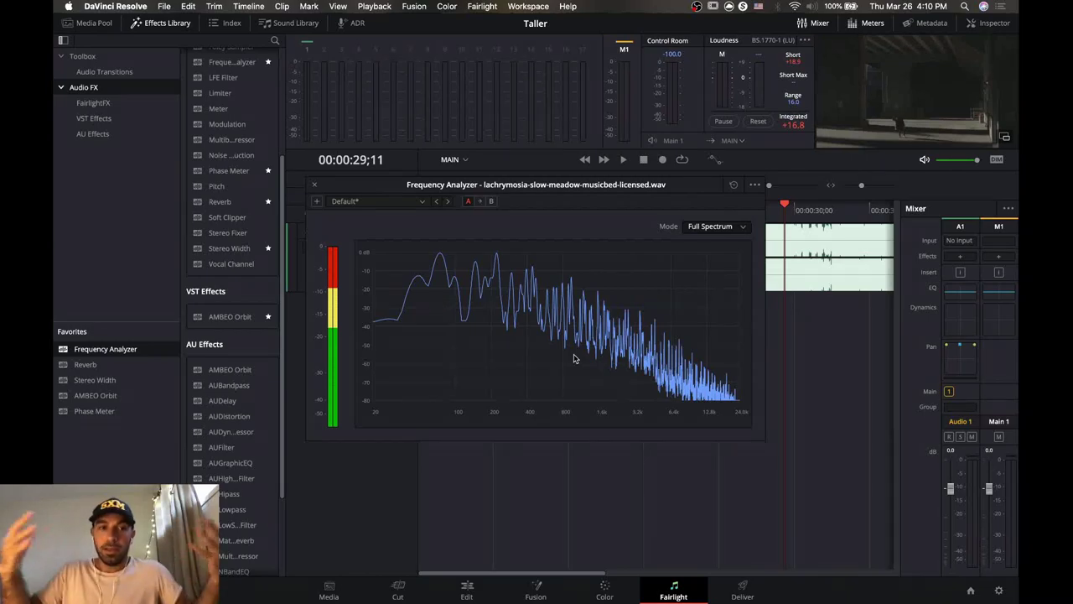
{"action": "left_click", "coordinate": [314, 186]}
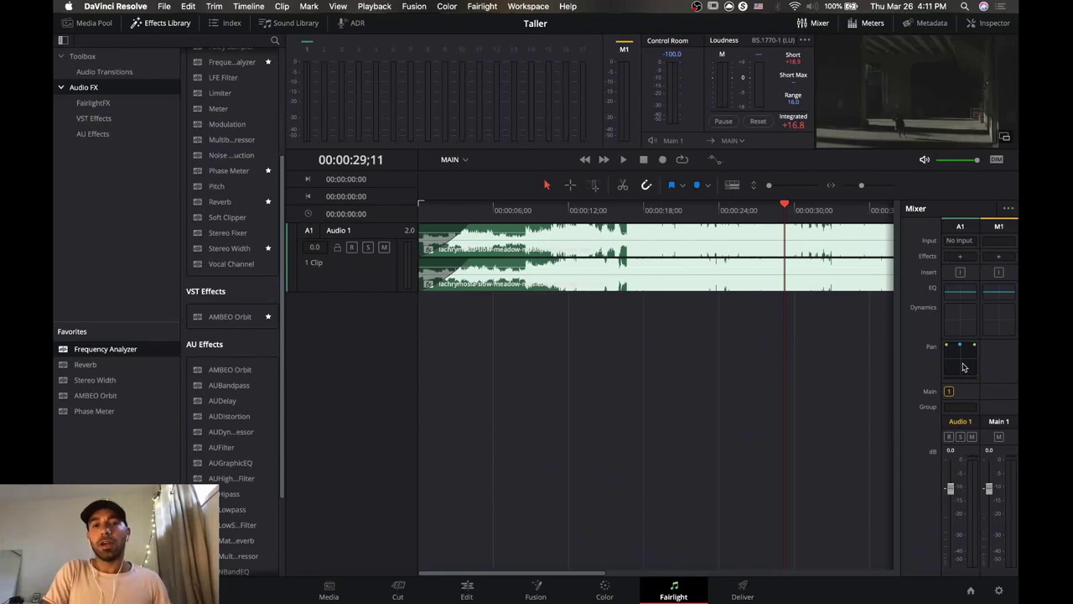
Switch to Finder and check the Room Tones folder inside Ambience.
{"action": "key", "text": "ctrl+Up"}
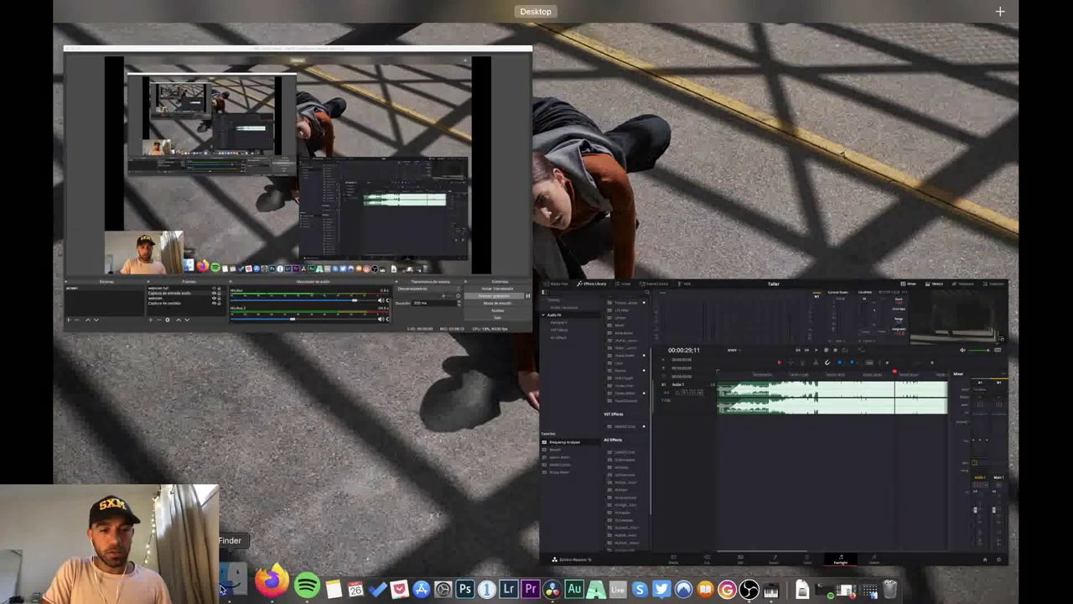
{"action": "left_click", "coordinate": [226, 590]}
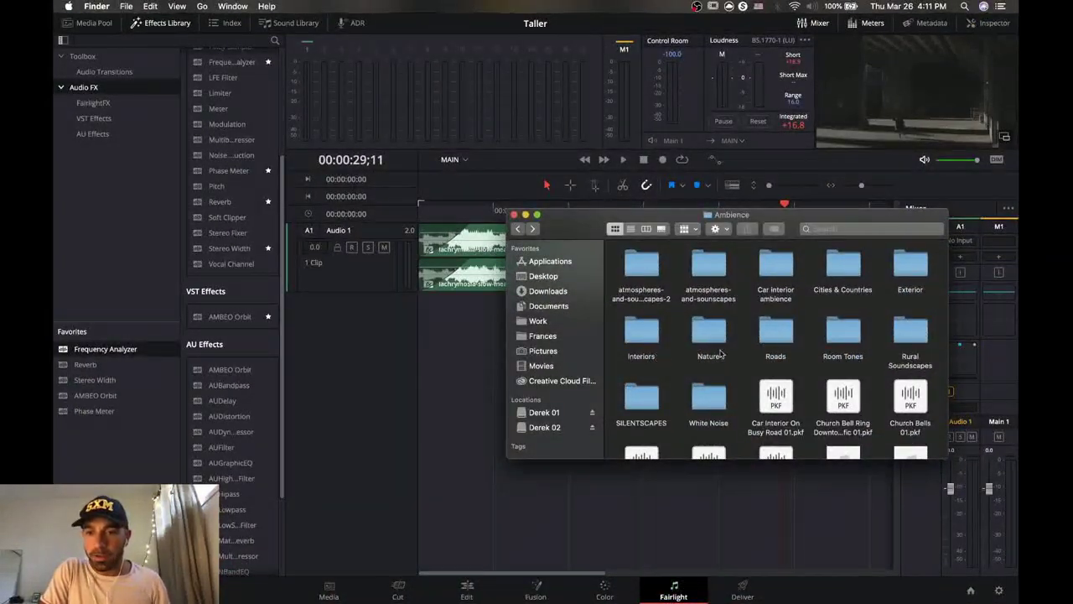
{"action": "double_click", "coordinate": [844, 331]}
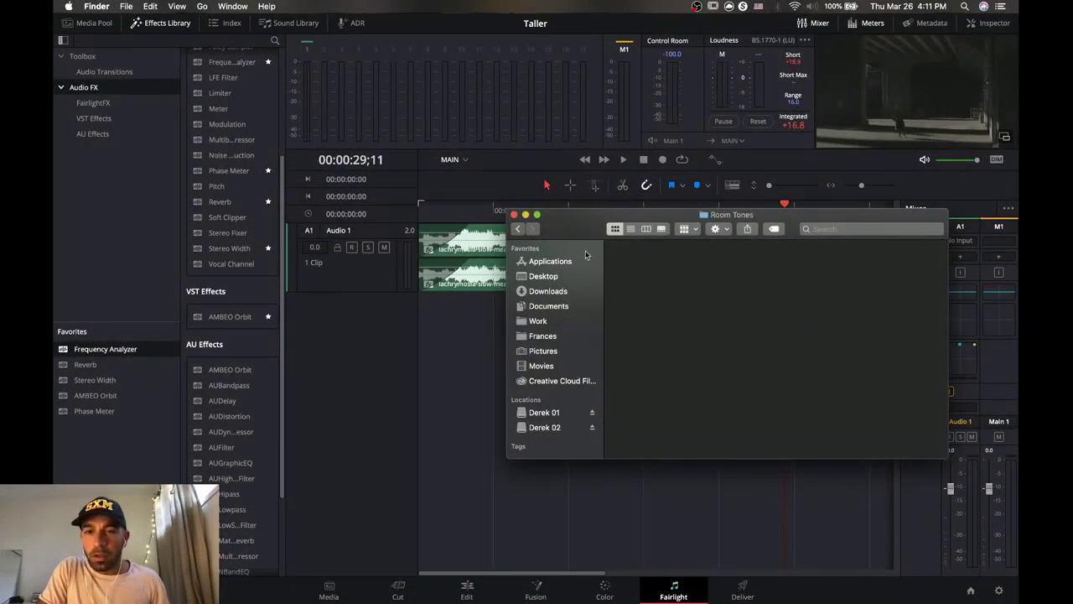
{"action": "left_click", "coordinate": [520, 230]}
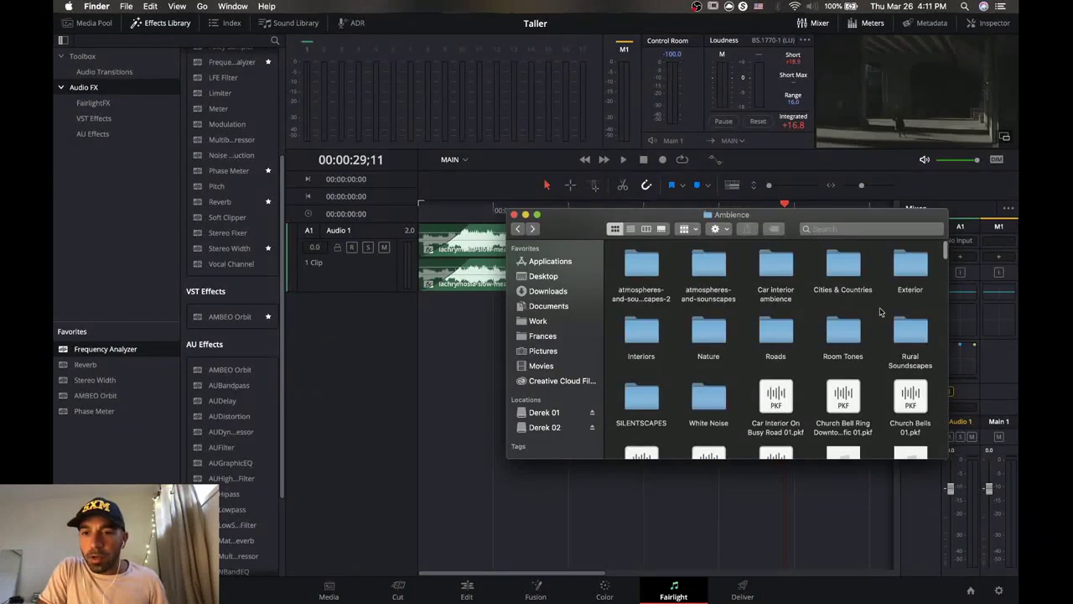
Preview 02 Village_ Late Spring, Evening.wav from 01:40 in the Rural Soundscapes folder and return to the Ambience folder.
{"action": "double_click", "coordinate": [911, 332]}
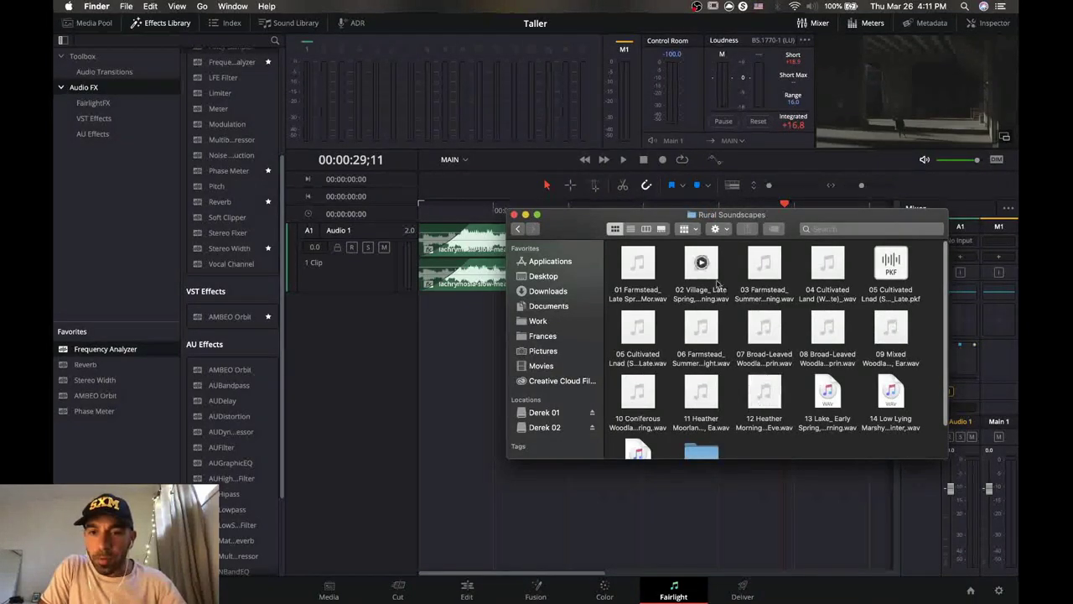
{"action": "left_click", "coordinate": [714, 283]}
{"action": "key", "text": "space"}
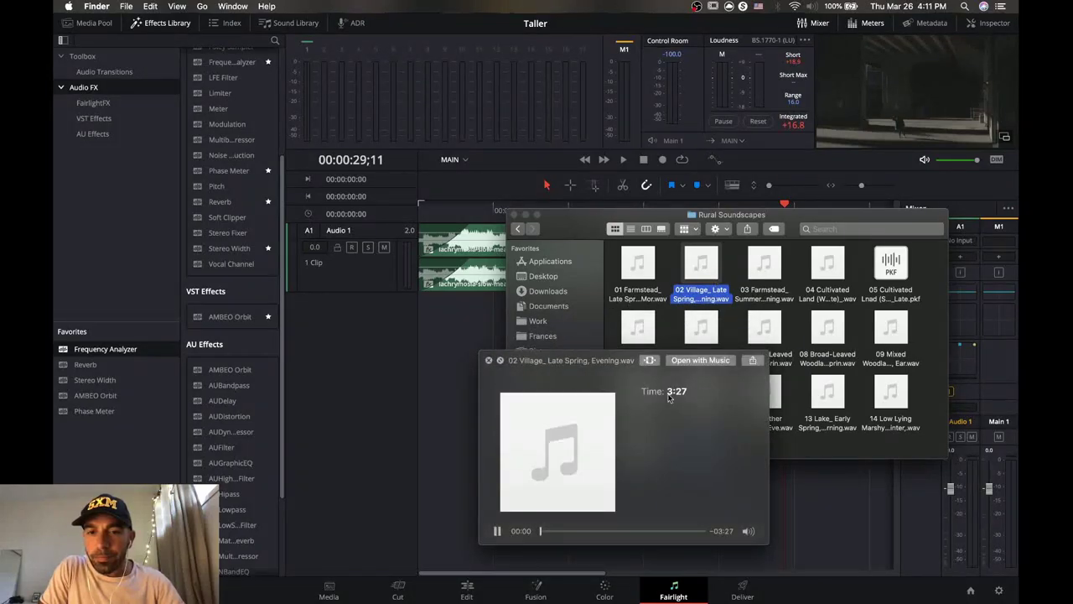
{"action": "left_click", "coordinate": [621, 531]}
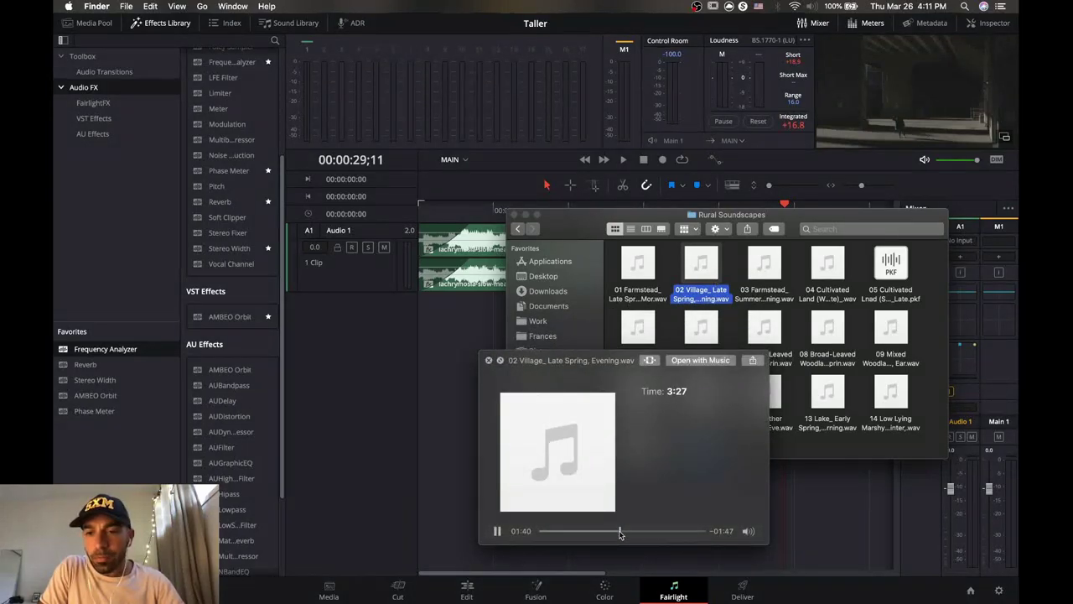
{"action": "key", "text": "space"}
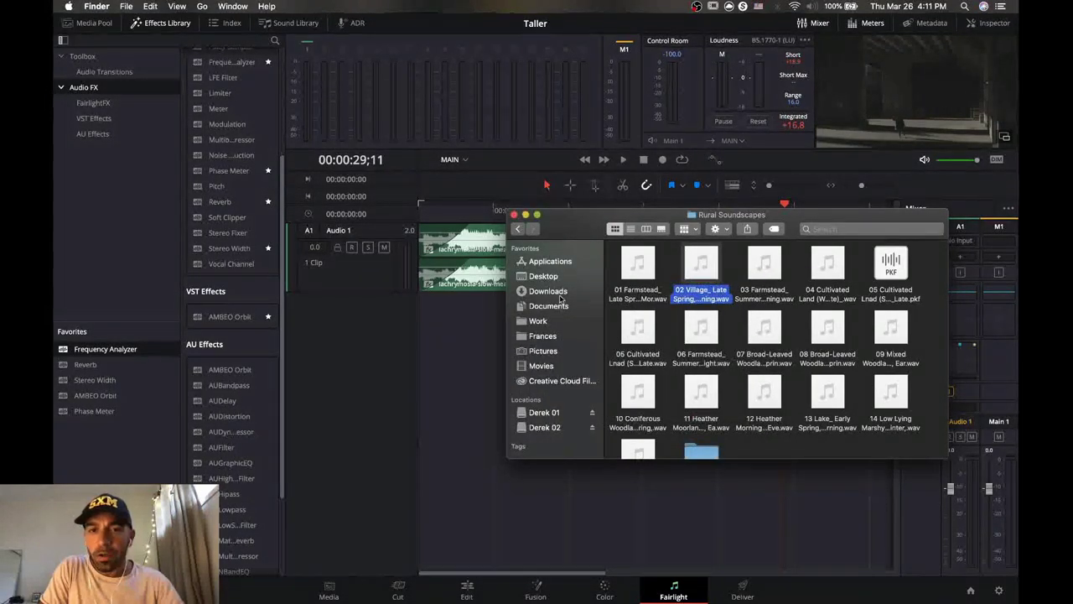
{"action": "left_click", "coordinate": [519, 230]}
{"action": "scroll", "coordinate": [635, 372], "scroll_direction": "down", "scroll_amount": 1}
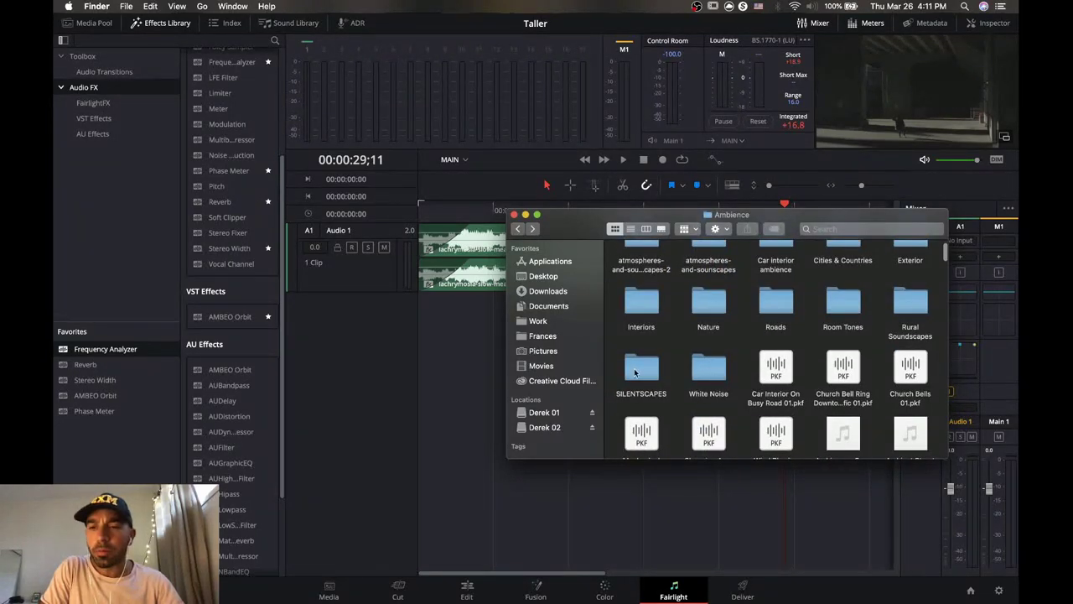
Preview Down town street ambience.wav from about 02:00 in White Noise's White noise city center folder and return to the Ambience folder.
{"action": "double_click", "coordinate": [712, 369]}
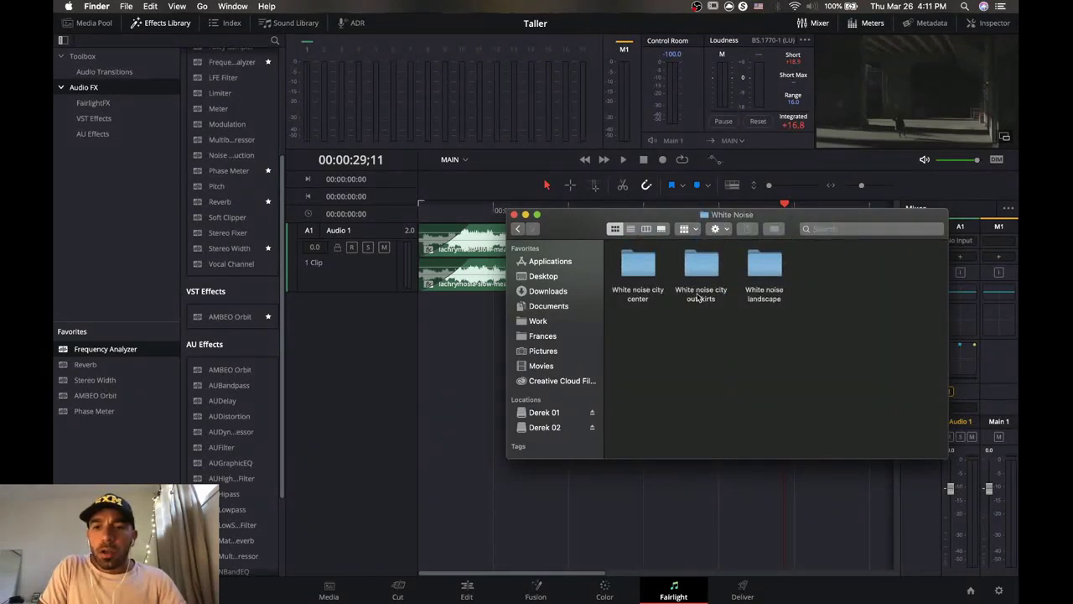
{"action": "double_click", "coordinate": [637, 267]}
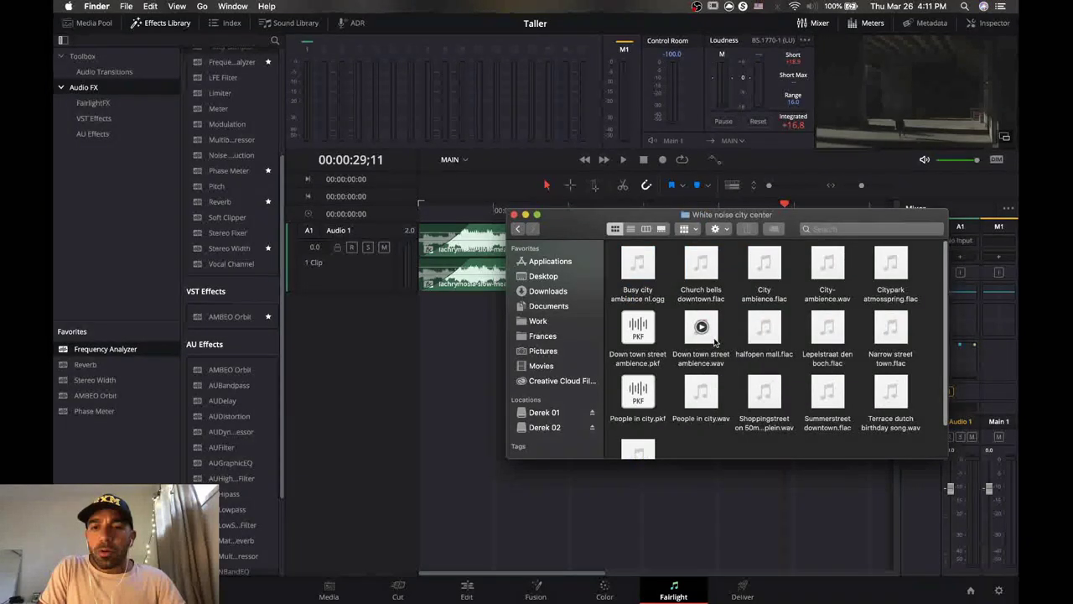
{"action": "left_click", "coordinate": [715, 340]}
{"action": "key", "text": "space"}
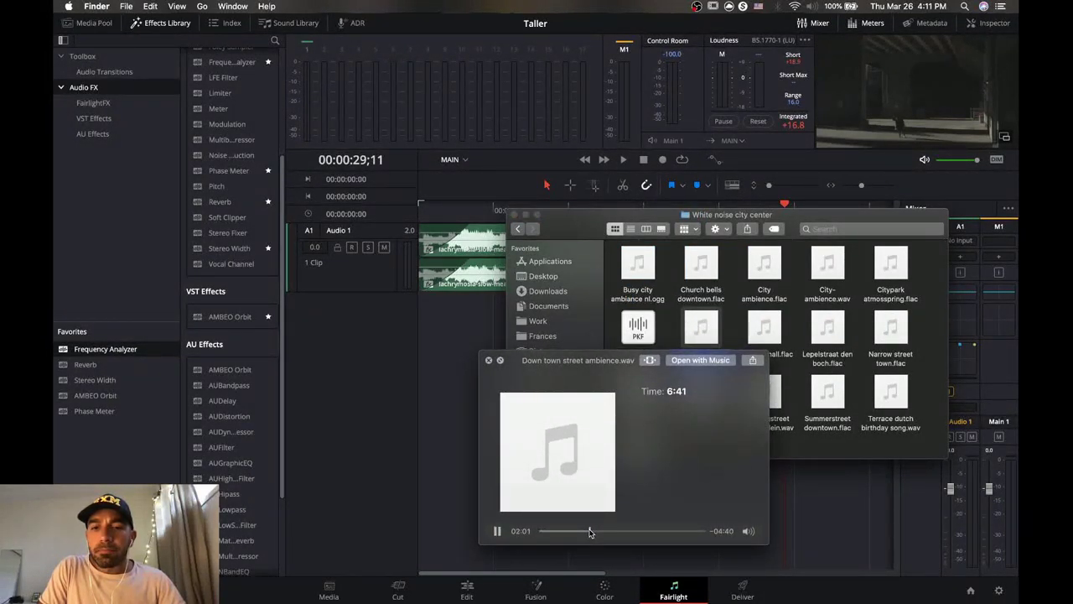
{"action": "key", "text": "space"}
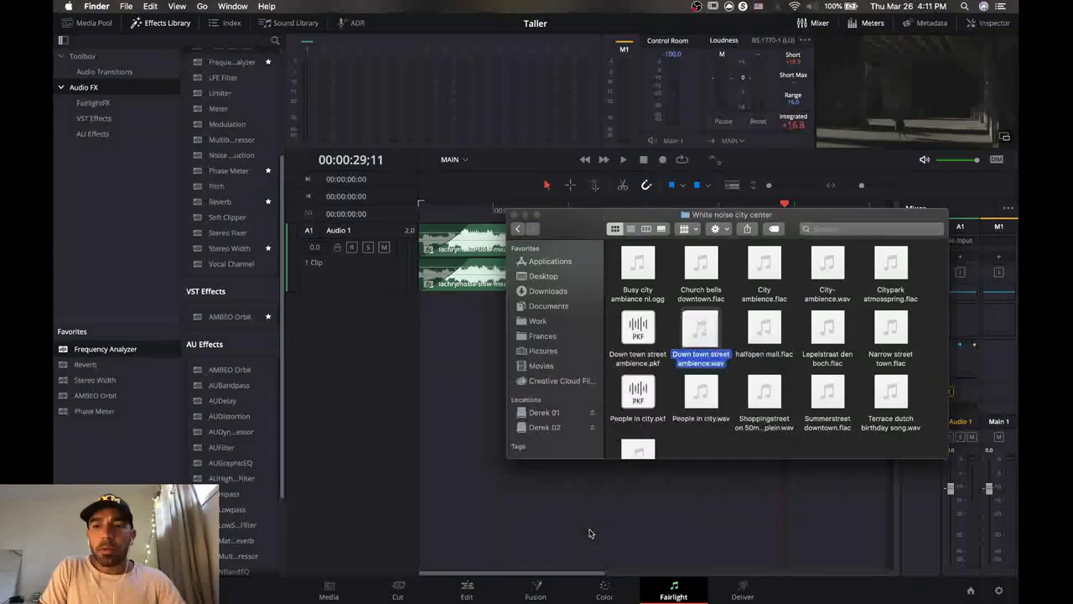
{"action": "left_click", "coordinate": [517, 229]}
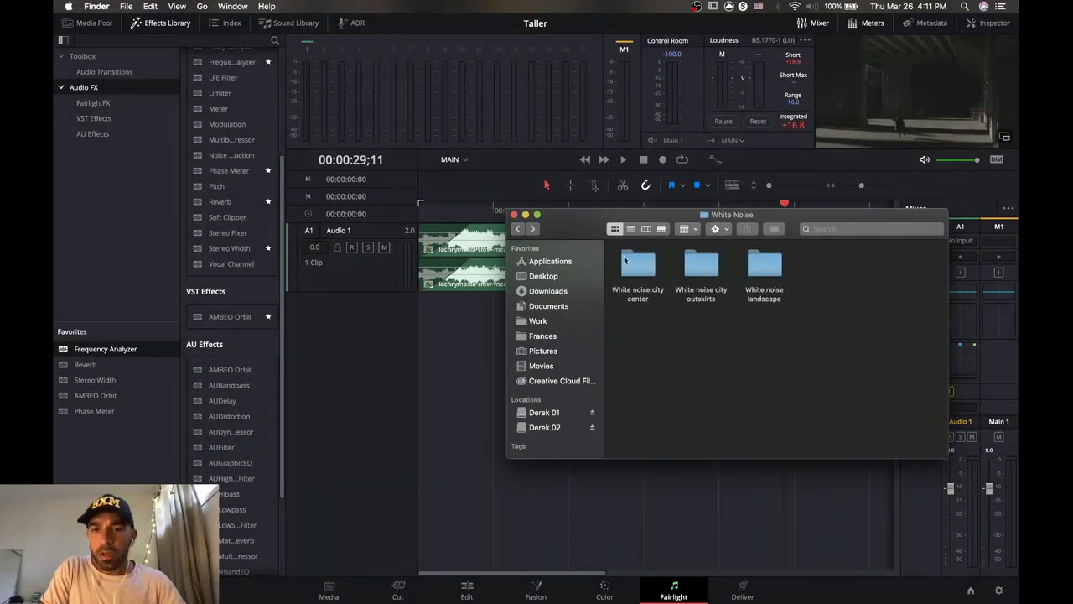
{"action": "left_click", "coordinate": [519, 230]}
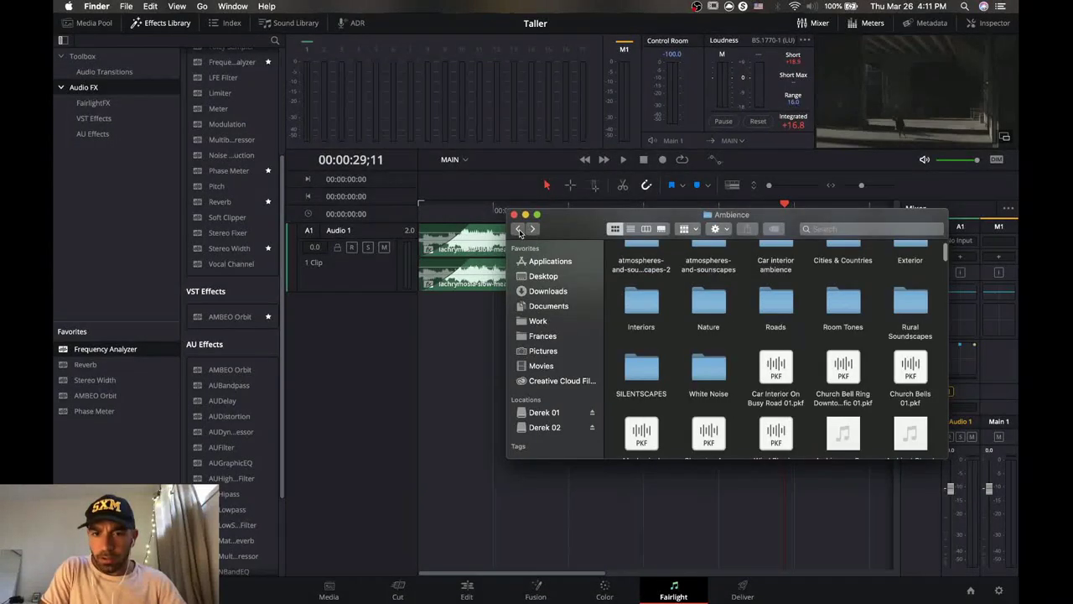
Check Car Interior On Busy Road 01.pkf in the Ambience folder with a quick preview.
{"action": "left_click", "coordinate": [773, 362]}
{"action": "key", "text": "space"}
{"action": "key", "text": "space"}
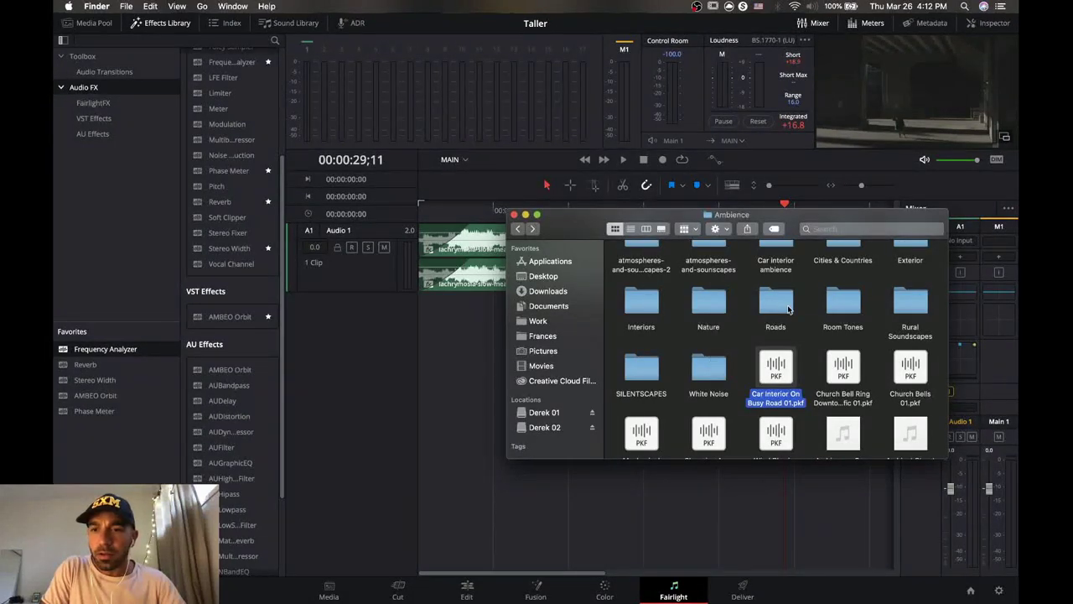
Preview the 03 Room Tone, Small - Ventilation Noise file in the Room Tones folder and return to the Audios folder.
{"action": "scroll", "coordinate": [789, 310], "scroll_direction": "up", "scroll_amount": 2}
{"action": "double_click", "coordinate": [849, 328]}
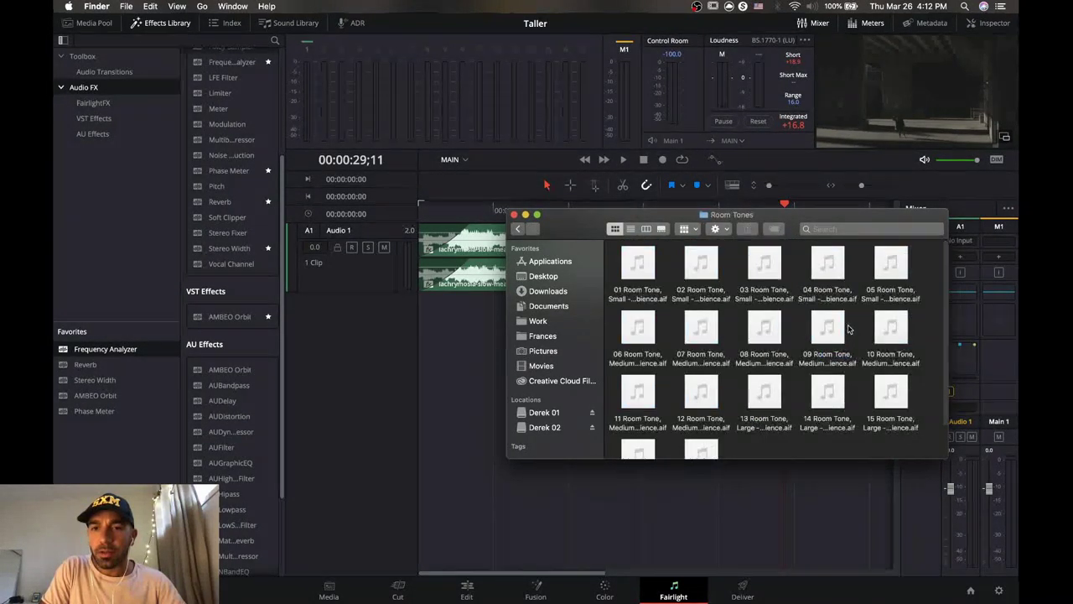
{"action": "left_click", "coordinate": [782, 274]}
{"action": "key", "text": "space"}
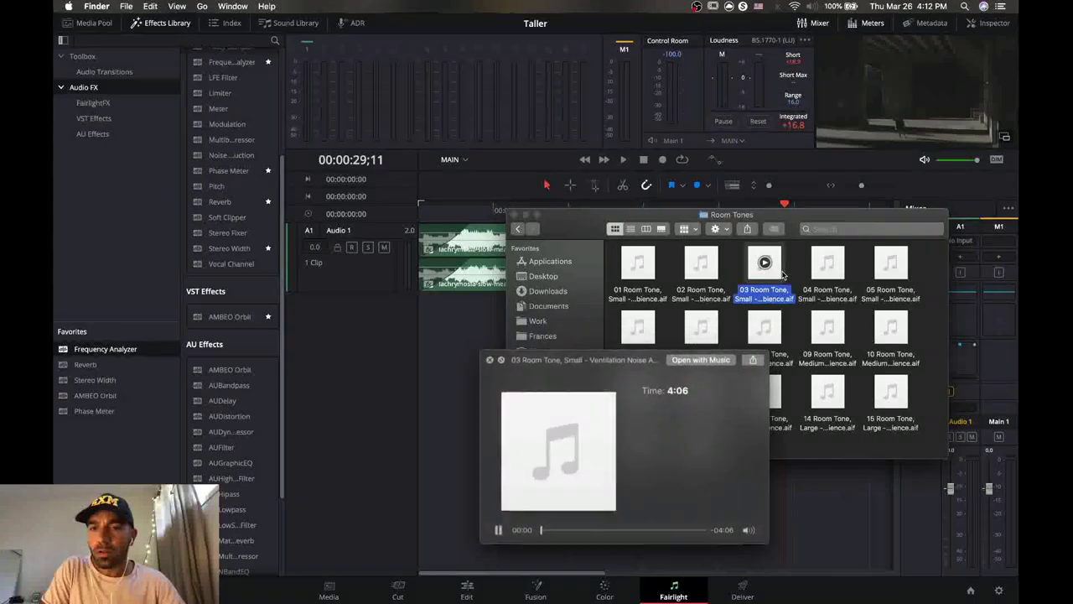
{"action": "key", "text": "space"}
{"action": "left_click", "coordinate": [520, 232]}
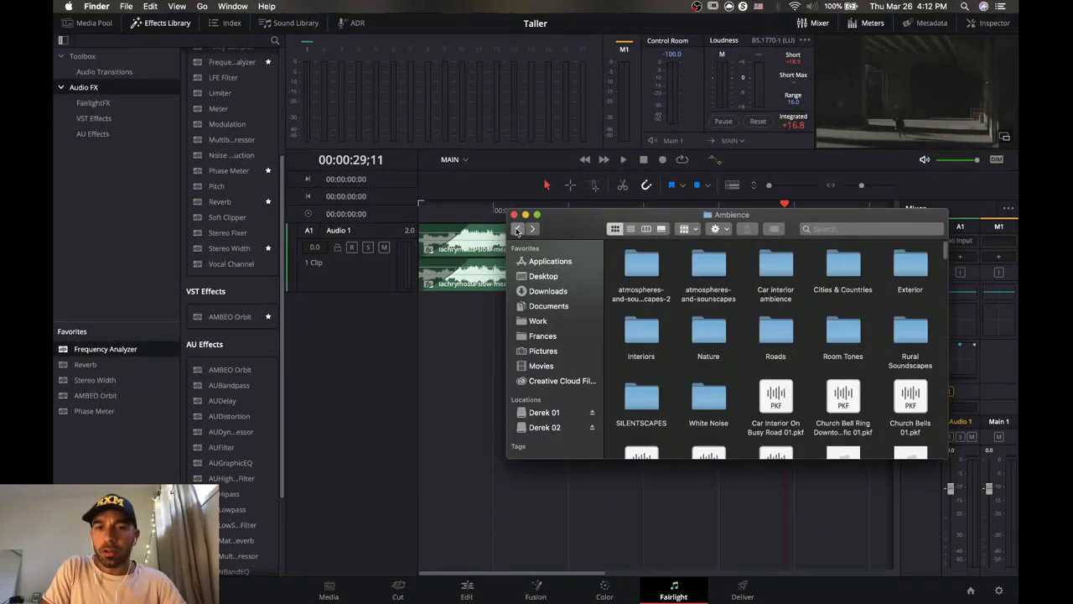
{"action": "left_click", "coordinate": [519, 232]}
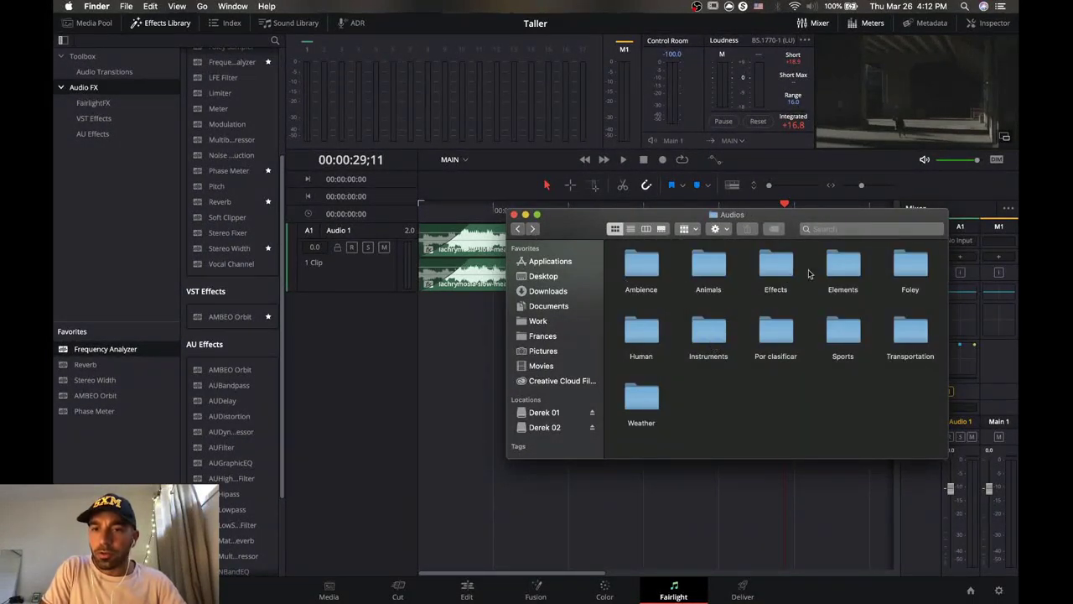
Preview amsmyname__fire.wav in the Fire folder inside Elements.
{"action": "double_click", "coordinate": [843, 267]}
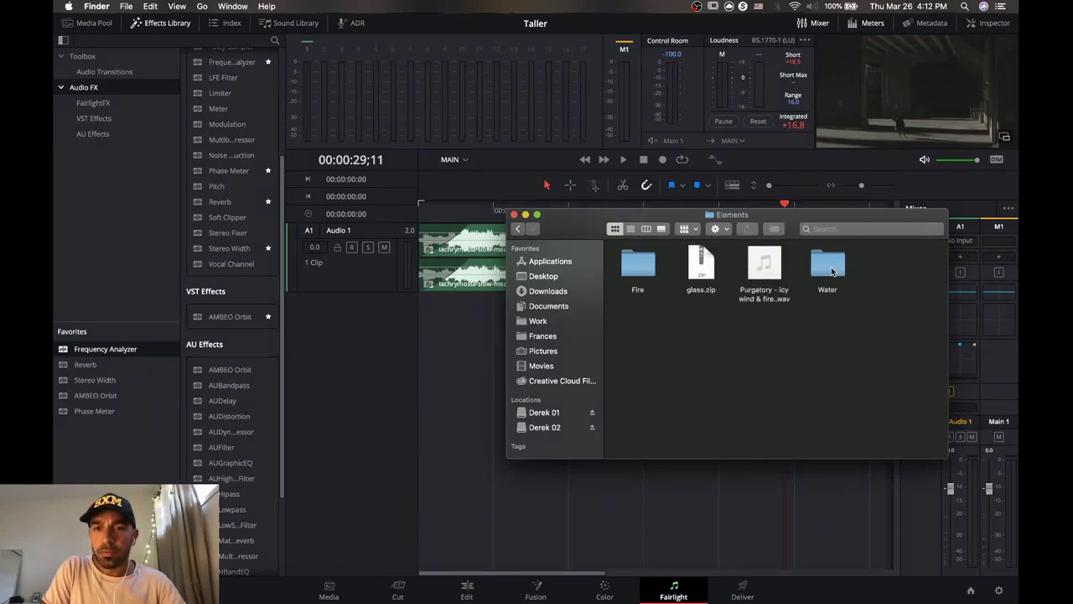
{"action": "double_click", "coordinate": [639, 266]}
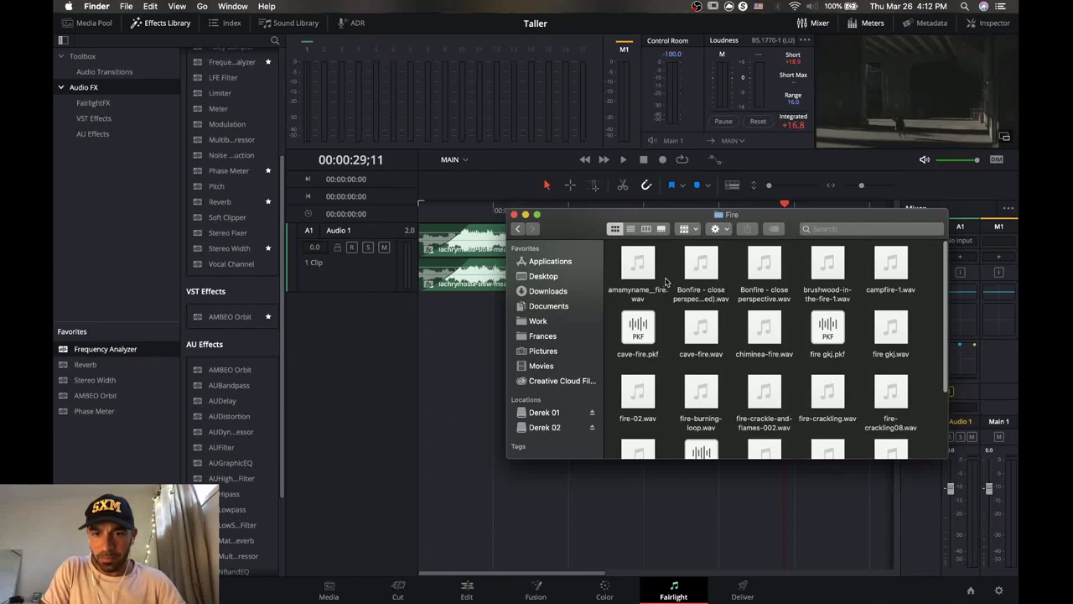
{"action": "left_click", "coordinate": [655, 275]}
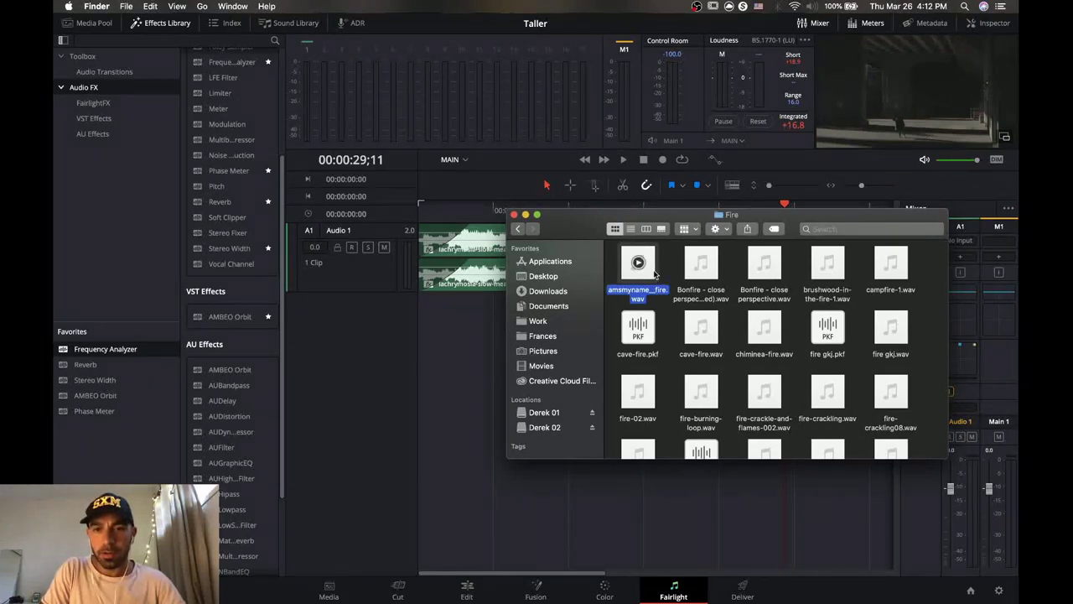
{"action": "key", "text": "space"}
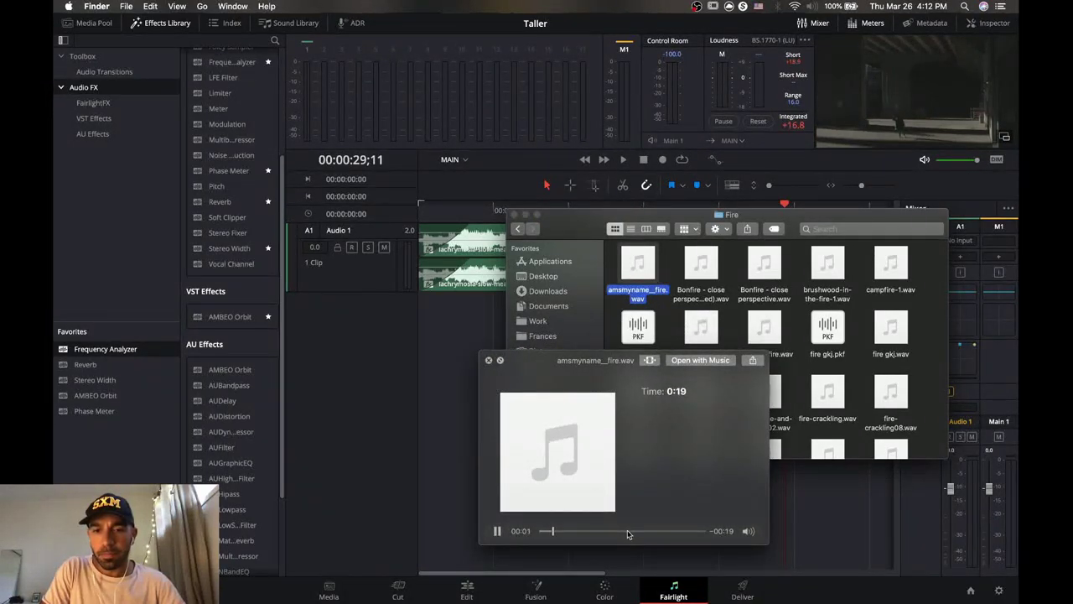
{"action": "key", "text": "space"}
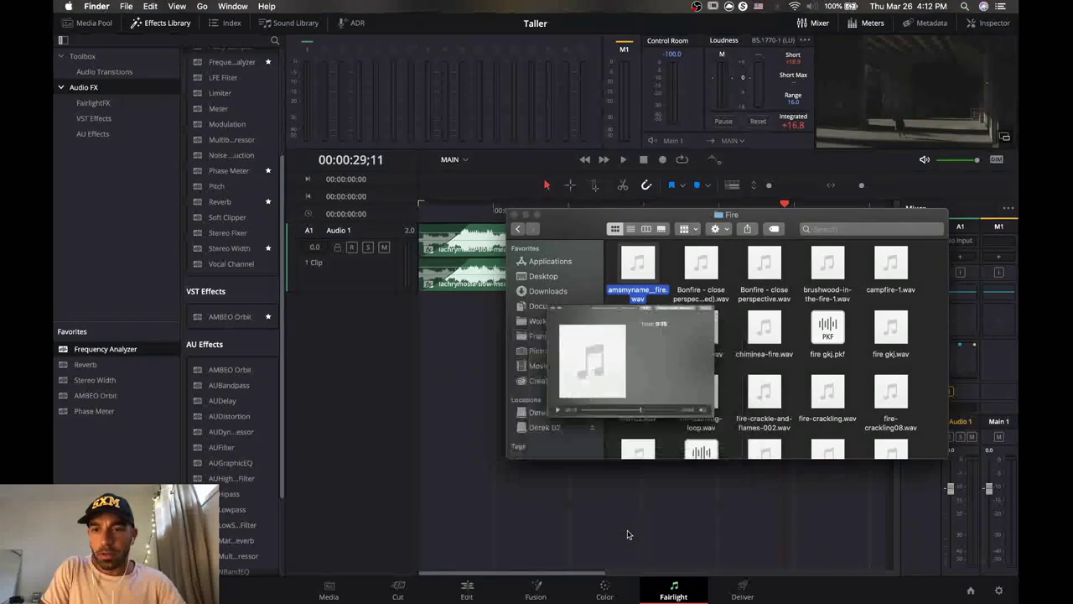
Preview brushwood-in-the-fire-1.wav and add it to the MAIN timeline on a new audio track below the music.
{"action": "left_click", "coordinate": [841, 278]}
{"action": "key", "text": "space"}
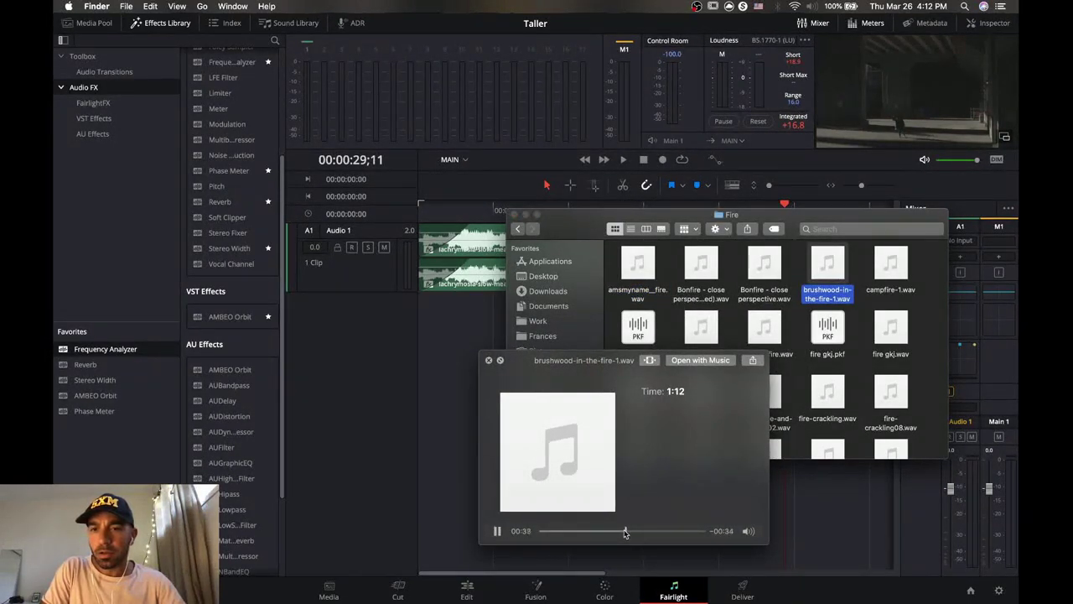
{"action": "key", "text": "space"}
{"action": "left_click_drag", "start_coordinate": [828, 270], "coordinate": [479, 376]}
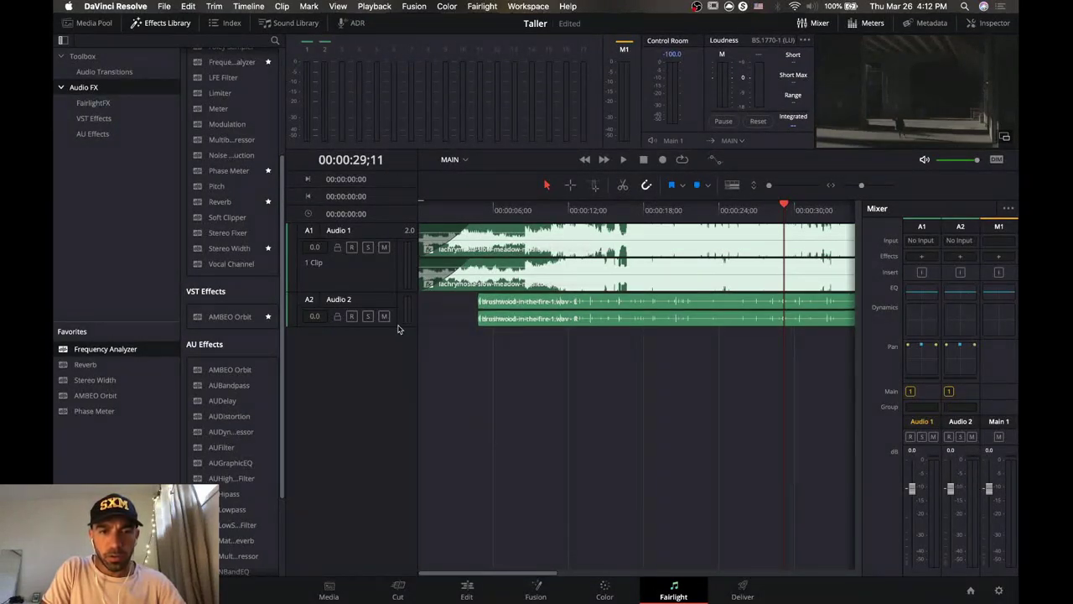
Make the timeline tracks taller and move the brushwood-in-the-fire-1.wav clip on Audio 2 to the start of the timeline.
{"action": "left_click", "coordinate": [395, 363]}
{"action": "left_click", "coordinate": [396, 328]}
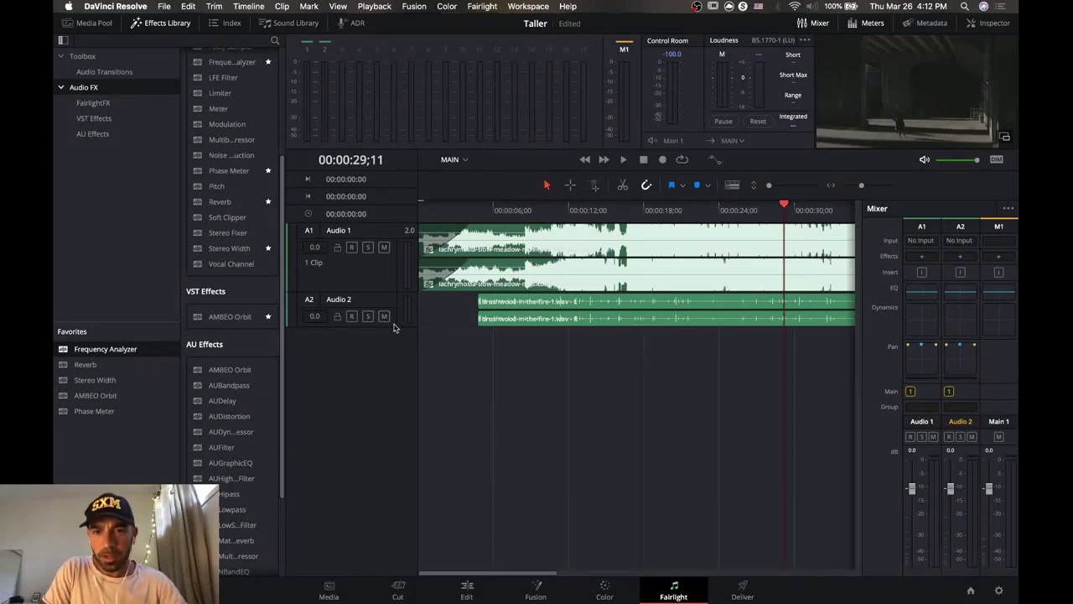
{"action": "left_click", "coordinate": [394, 327]}
{"action": "left_click", "coordinate": [388, 327]}
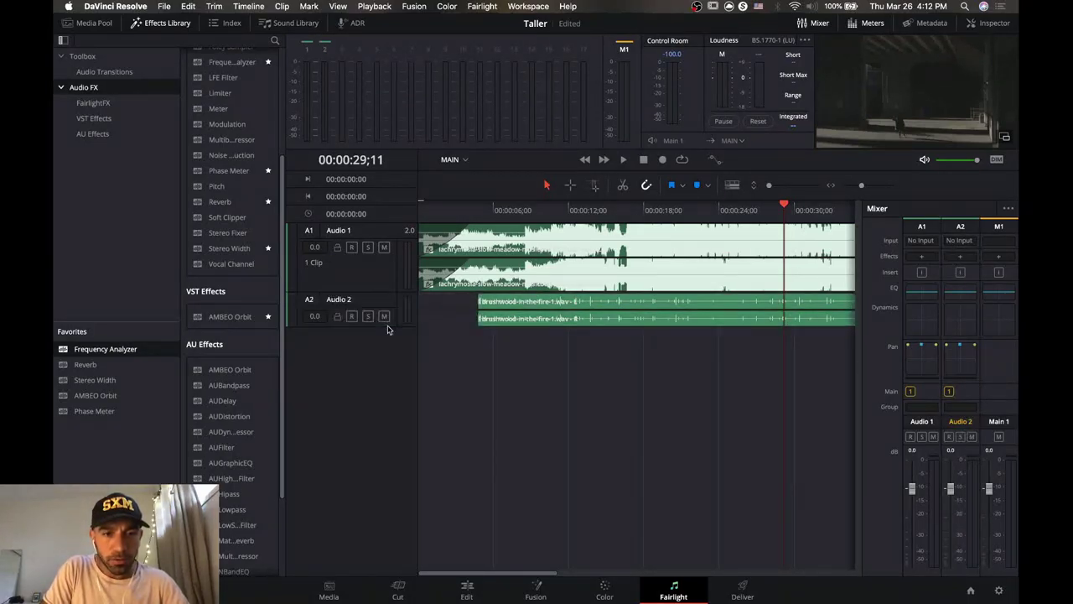
{"action": "left_click", "coordinate": [394, 329]}
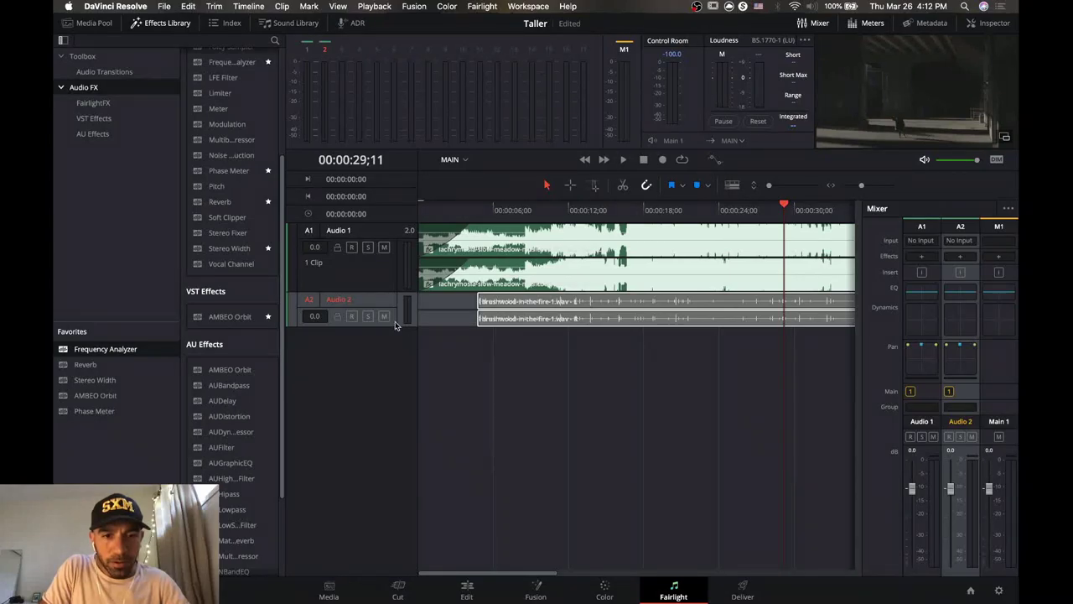
{"action": "left_click", "coordinate": [392, 299]}
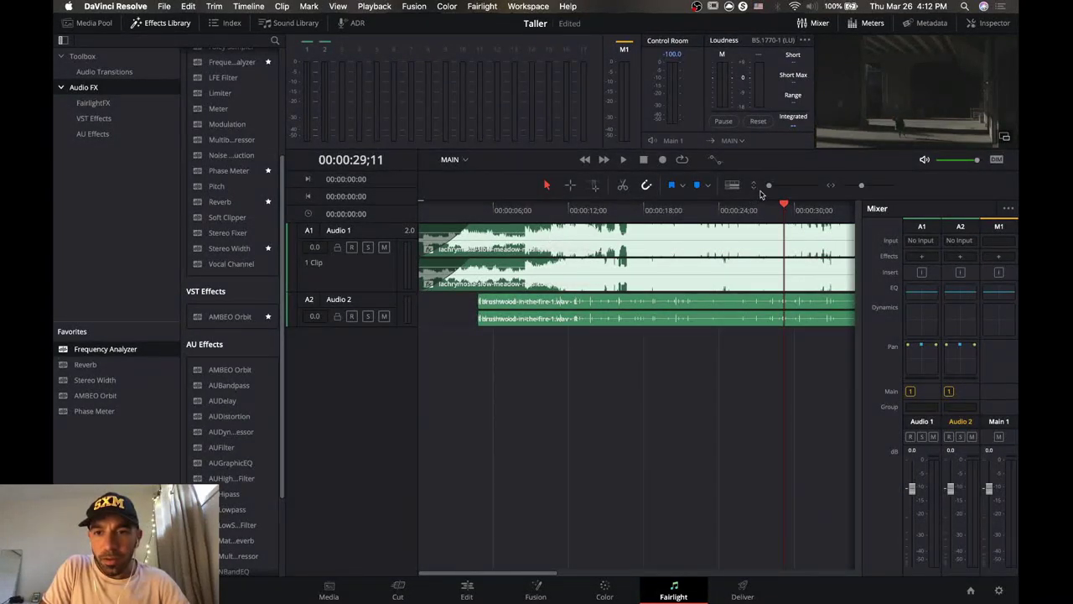
{"action": "left_click_drag", "start_coordinate": [769, 185], "coordinate": [779, 186]}
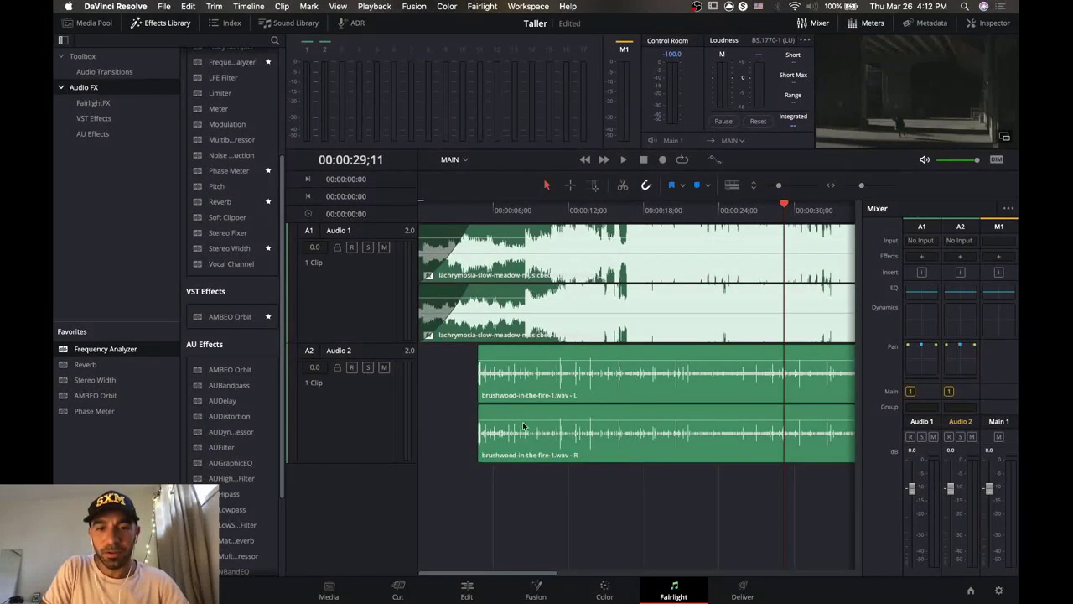
{"action": "left_click_drag", "start_coordinate": [597, 366], "coordinate": [512, 354]}
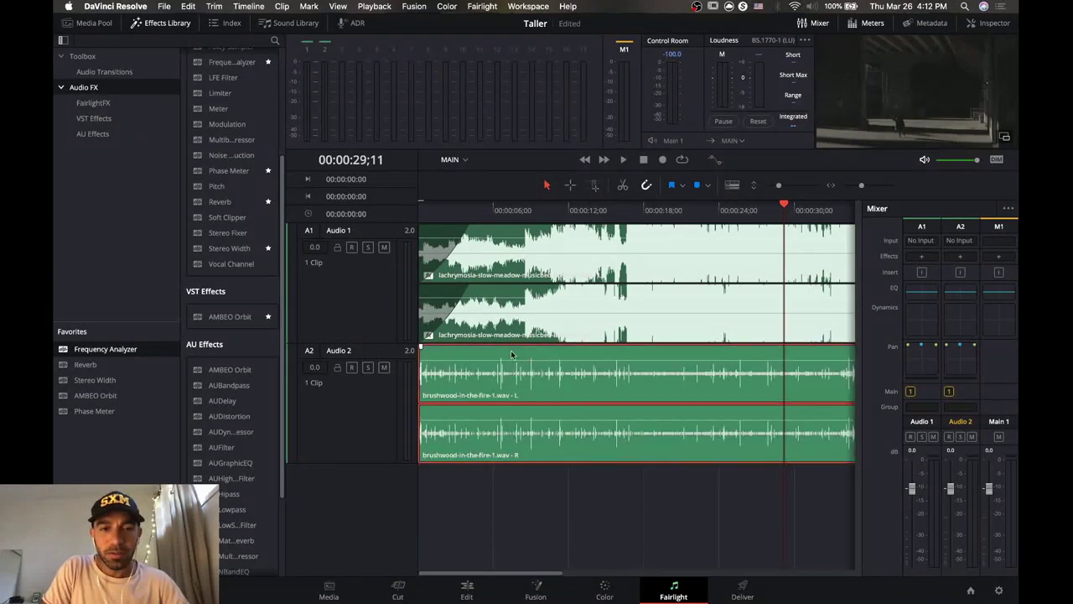
Mute Audio 1 and play the fire clip in short passages, starting from 00:00:08;51.
{"action": "left_click", "coordinate": [383, 247]}
{"action": "left_click", "coordinate": [531, 211]}
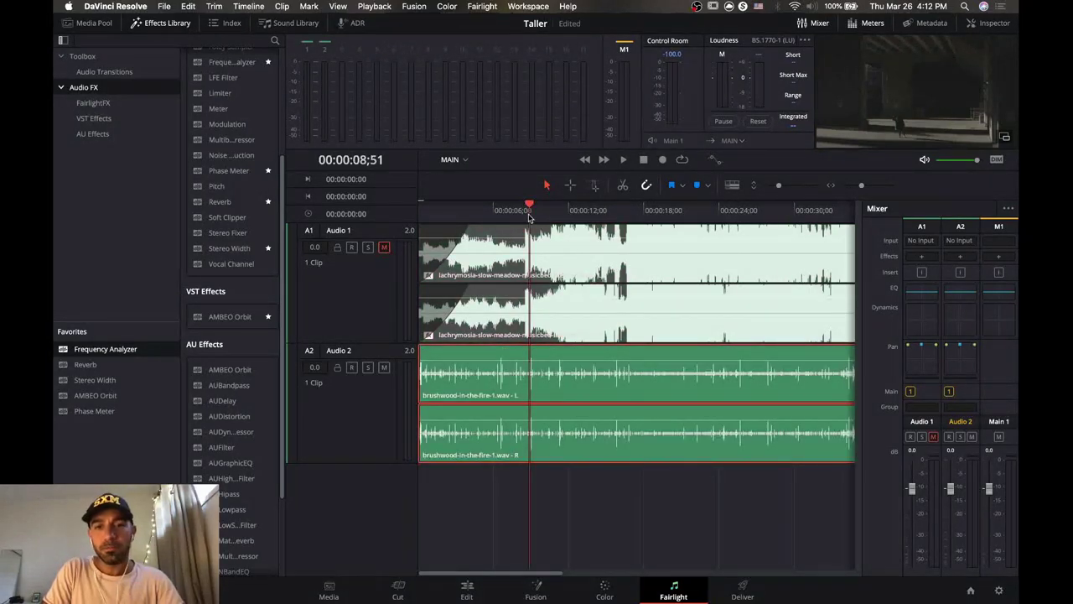
{"action": "key", "text": "space"}
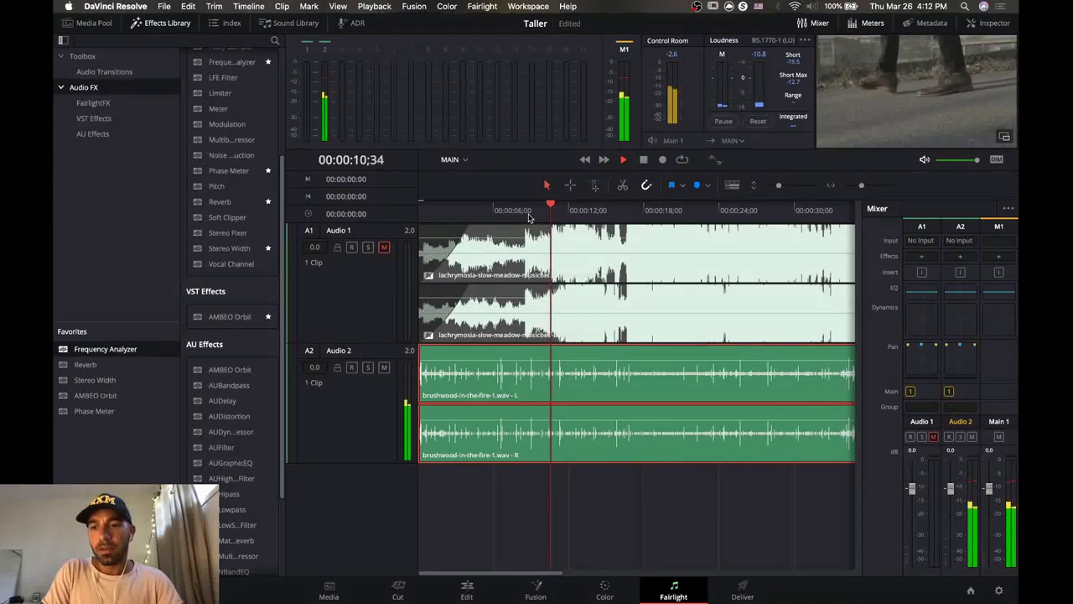
{"action": "key", "text": "space"}
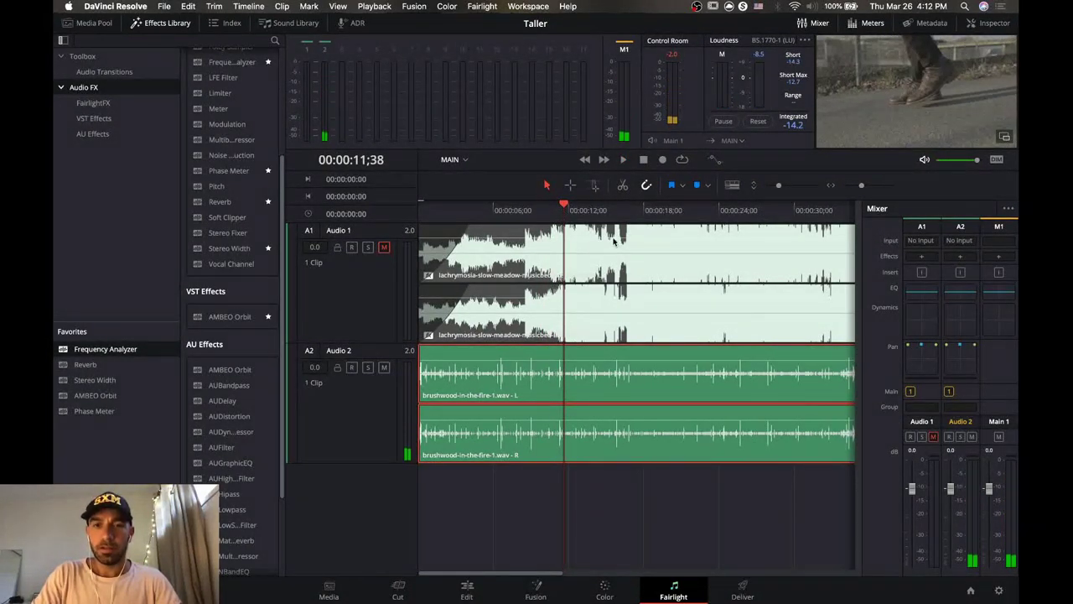
{"action": "mouse_move", "coordinate": [595, 219]}
{"action": "left_mouse_down"}
{"action": "mouse_move", "coordinate": [621, 219]}
{"action": "mouse_move", "coordinate": [599, 219]}
{"action": "left_mouse_up"}
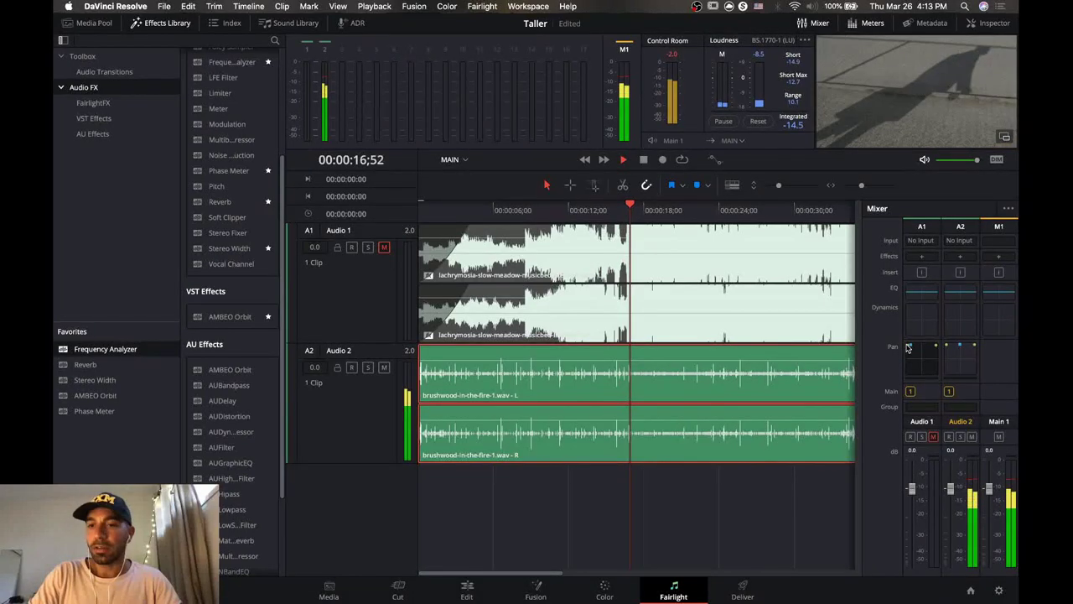
{"action": "key", "text": "space"}
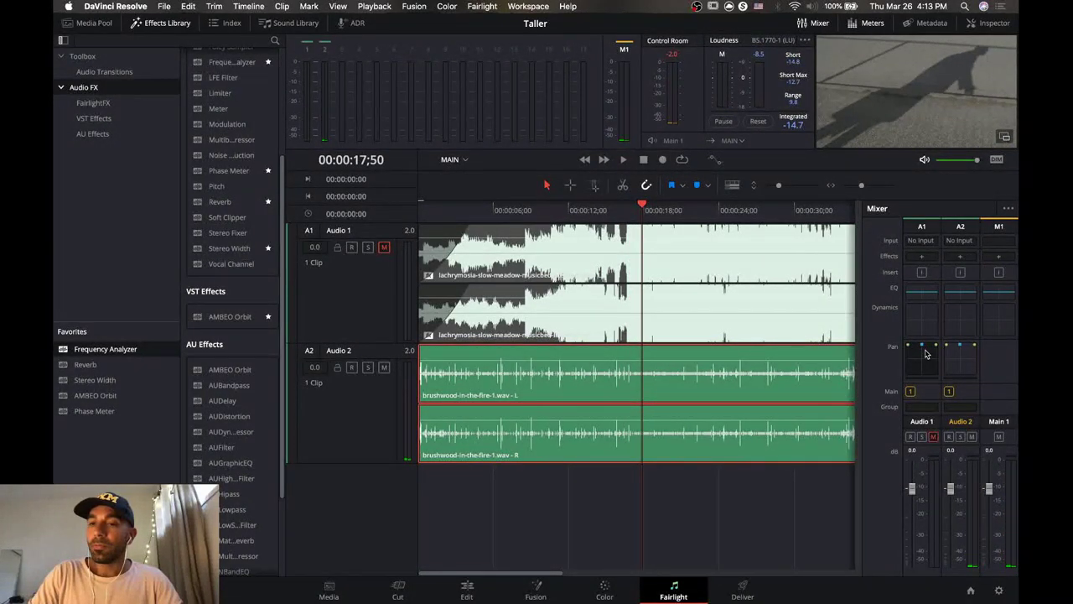
Try Audio 1's pan at 1L and 64B, and at 74L and 89F, then reset the pan and close its window.
{"action": "double_click", "coordinate": [925, 352]}
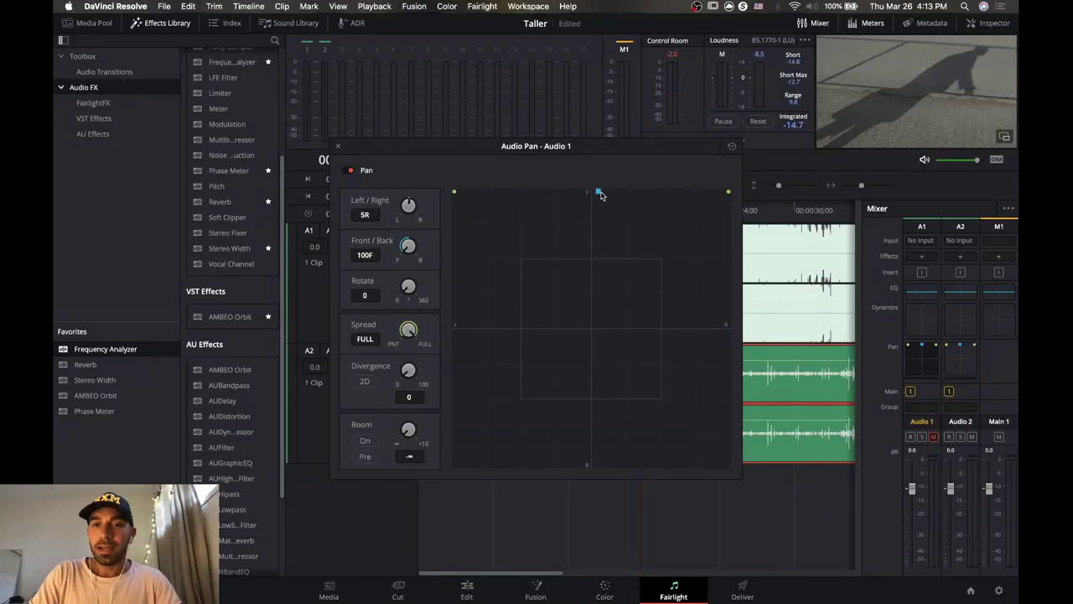
{"action": "left_click_drag", "start_coordinate": [599, 193], "coordinate": [589, 417]}
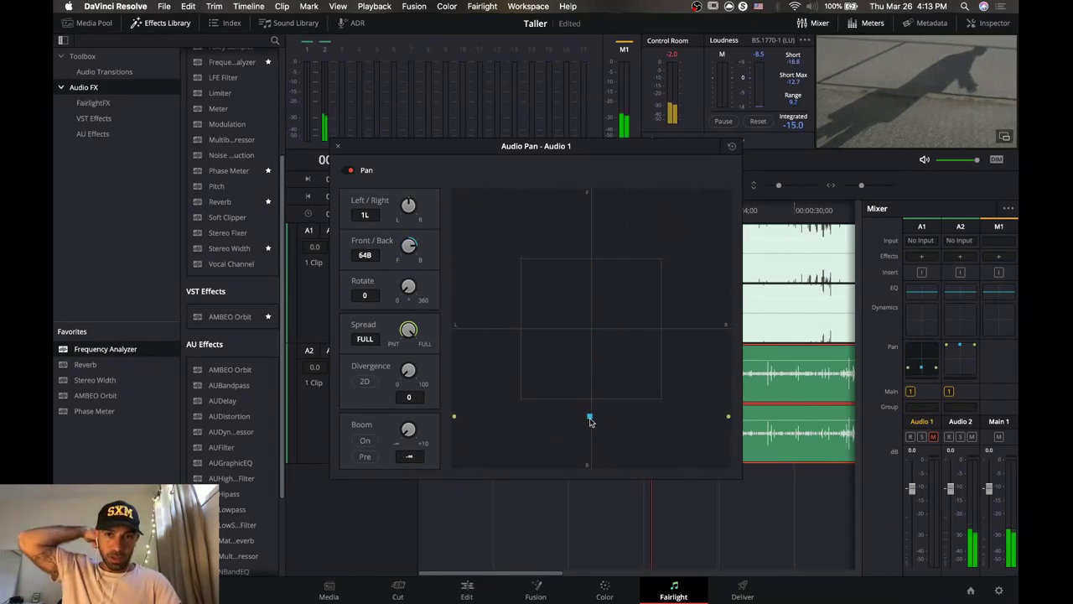
{"action": "left_click_drag", "start_coordinate": [589, 416], "coordinate": [486, 206]}
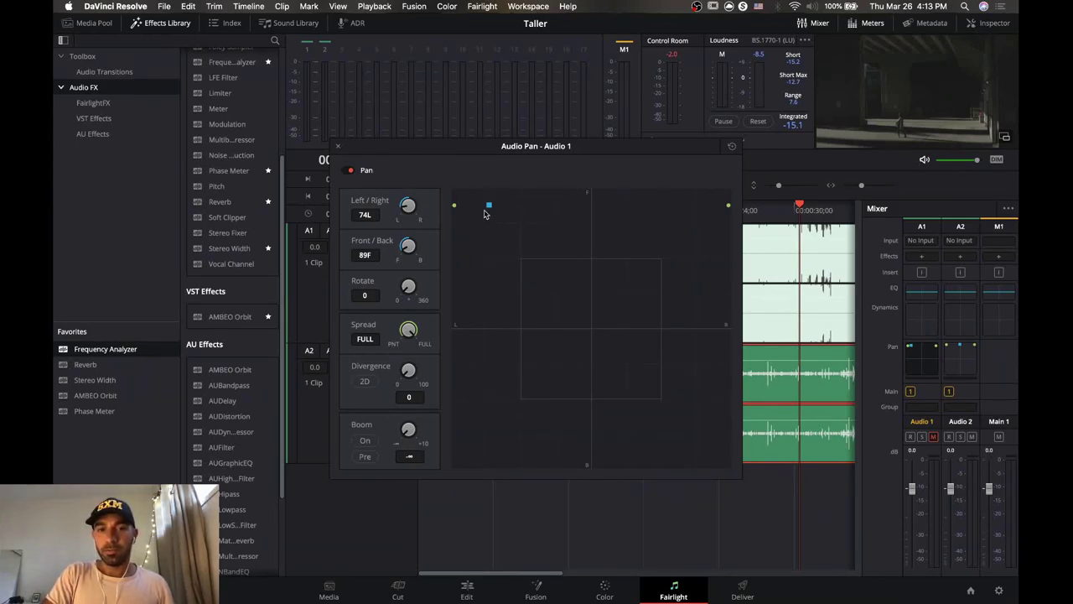
{"action": "left_click", "coordinate": [732, 147]}
{"action": "left_click", "coordinate": [339, 147]}
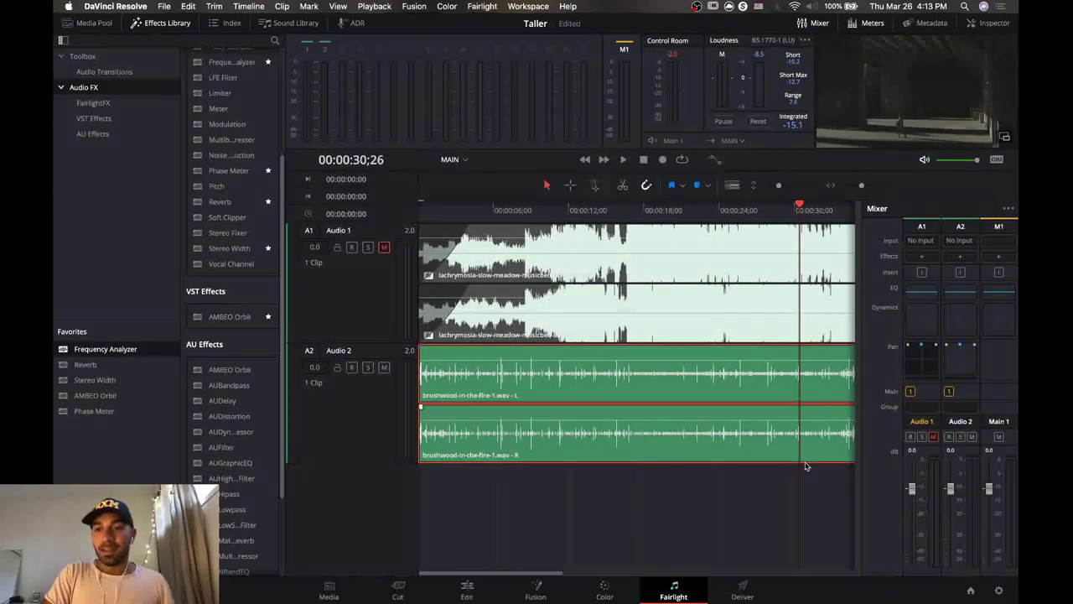
Play the fire clip and lower the Audio 2 level to -8.0 dB.
{"action": "key", "text": "space"}
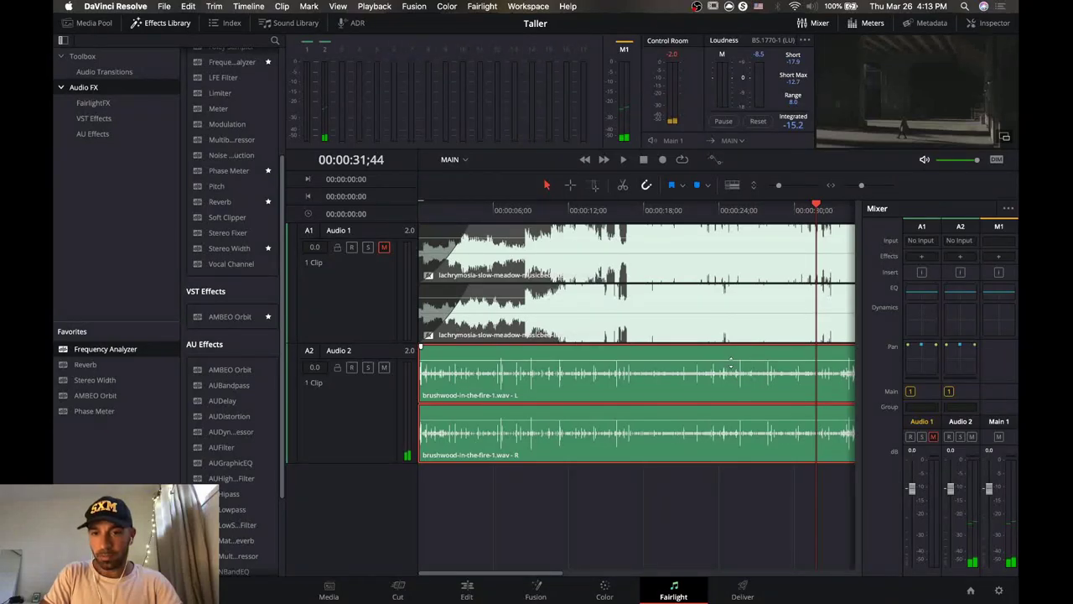
{"action": "mouse_move", "coordinate": [733, 361]}
{"action": "left_mouse_down"}
{"action": "mouse_move", "coordinate": [732, 371]}
{"action": "mouse_move", "coordinate": [732, 353]}
{"action": "left_mouse_up"}
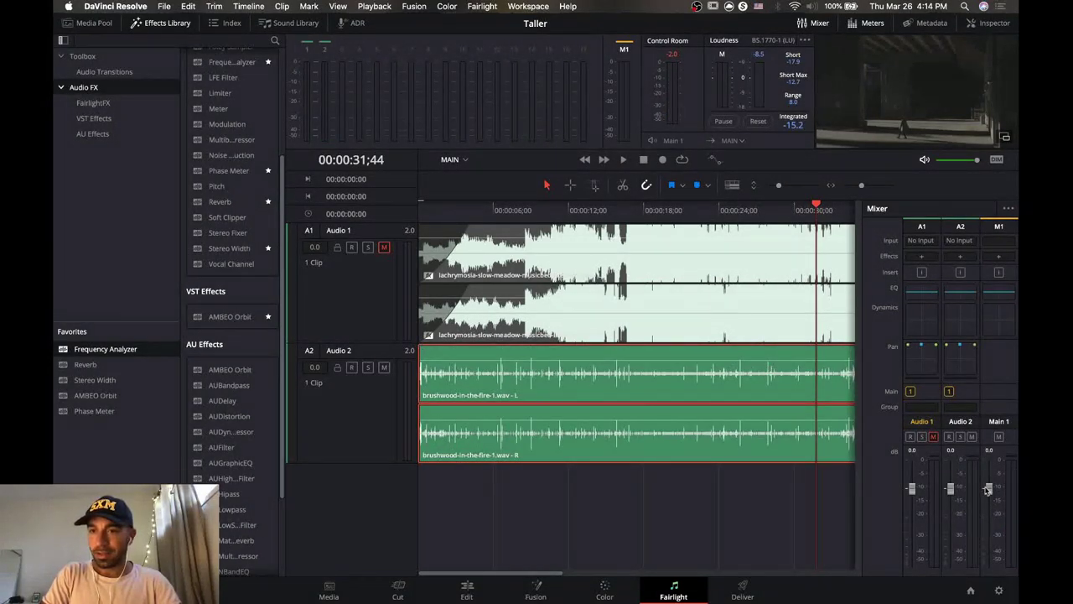
{"action": "left_click_drag", "start_coordinate": [951, 488], "coordinate": [953, 514]}
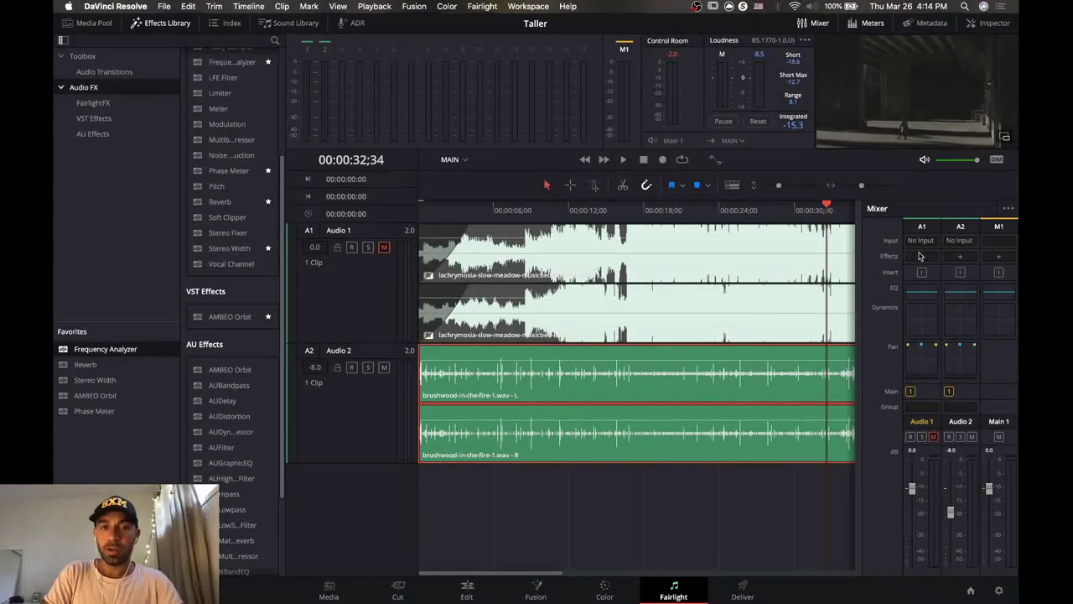
Rename track Audio 1 as musica and track Audio 2 as fuego.
{"action": "double_click", "coordinate": [335, 229]}
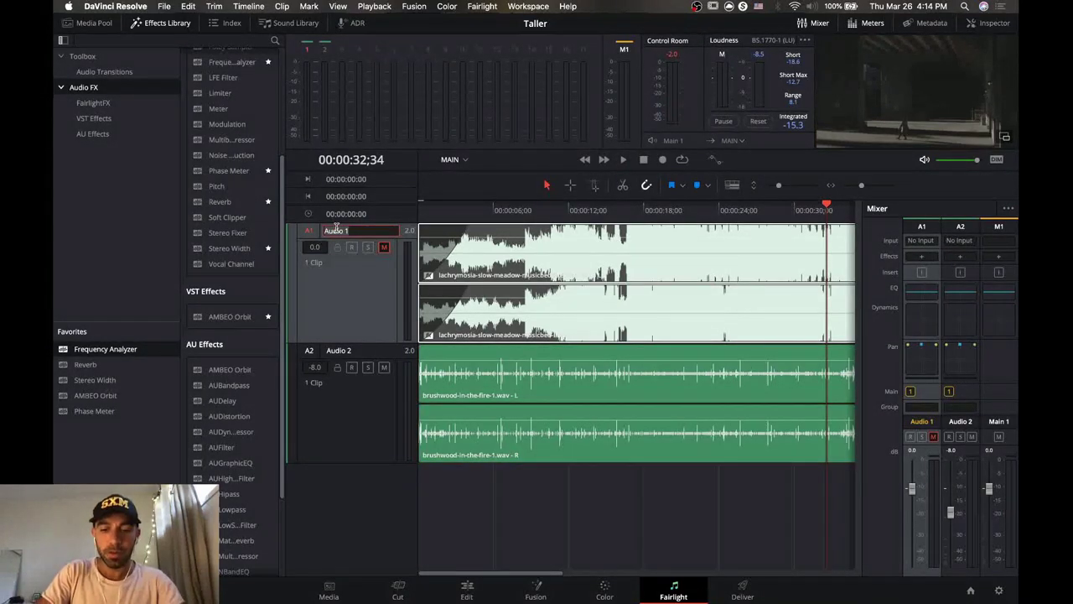
{"action": "type", "text": "musica"}
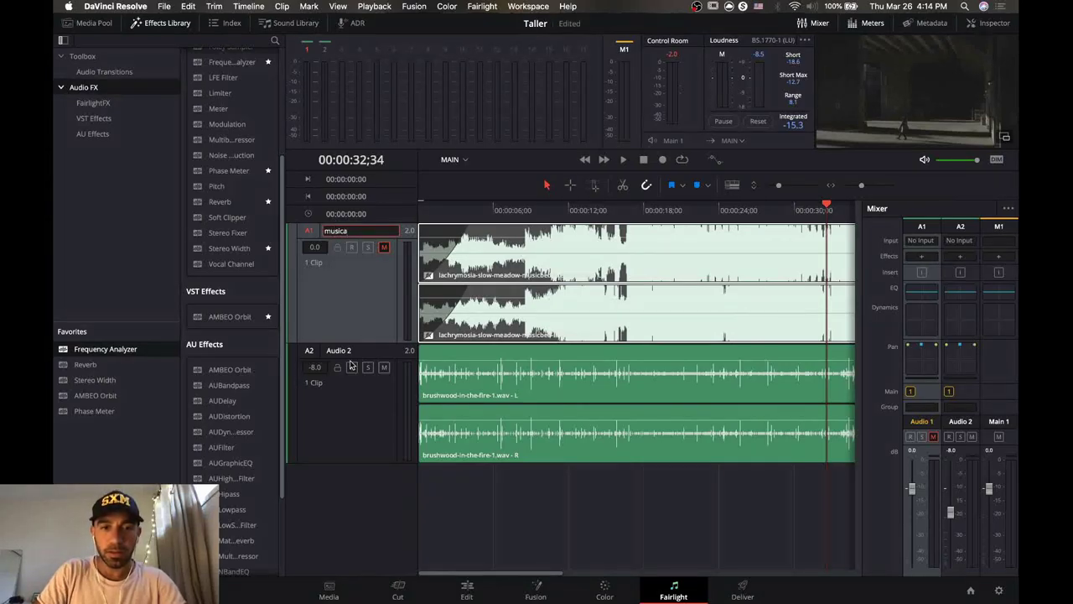
{"action": "left_click", "coordinate": [339, 351]}
{"action": "double_click", "coordinate": [339, 351]}
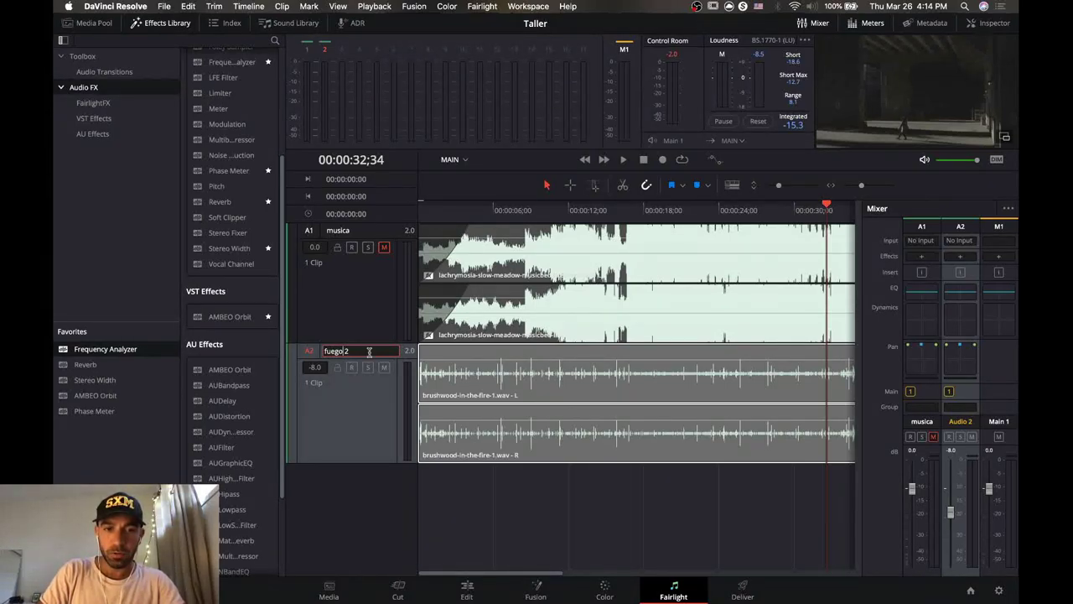
{"action": "type", "text": "fuego"}
{"action": "key", "text": "Return"}
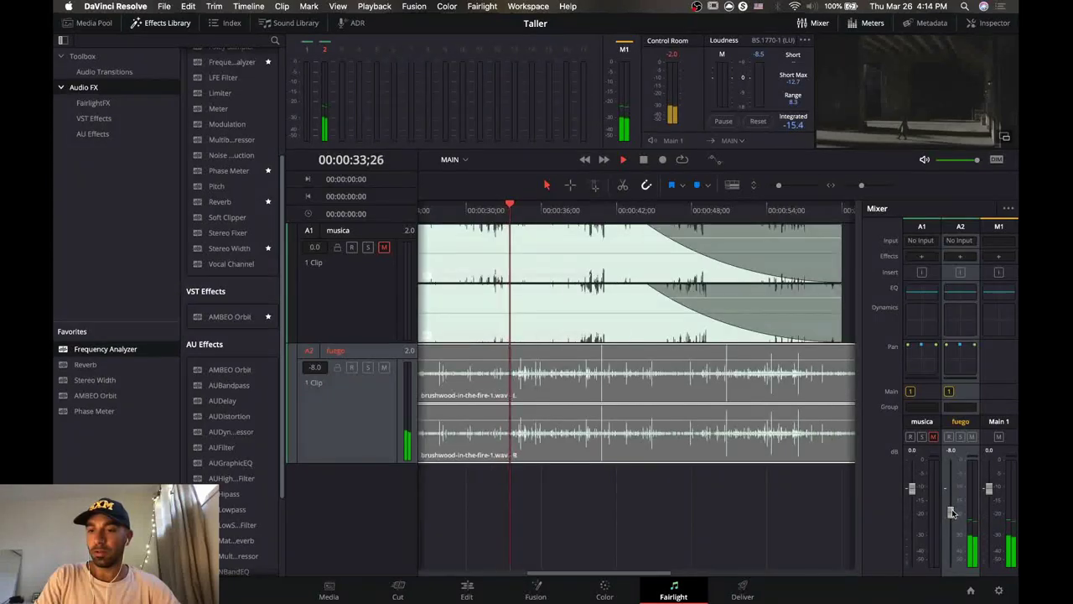
While playing the timeline, try the fuego track's level at +9.9 dB, settle it at -0.2 dB and stop playback.
{"action": "left_click_drag", "start_coordinate": [952, 510], "coordinate": [951, 462]}
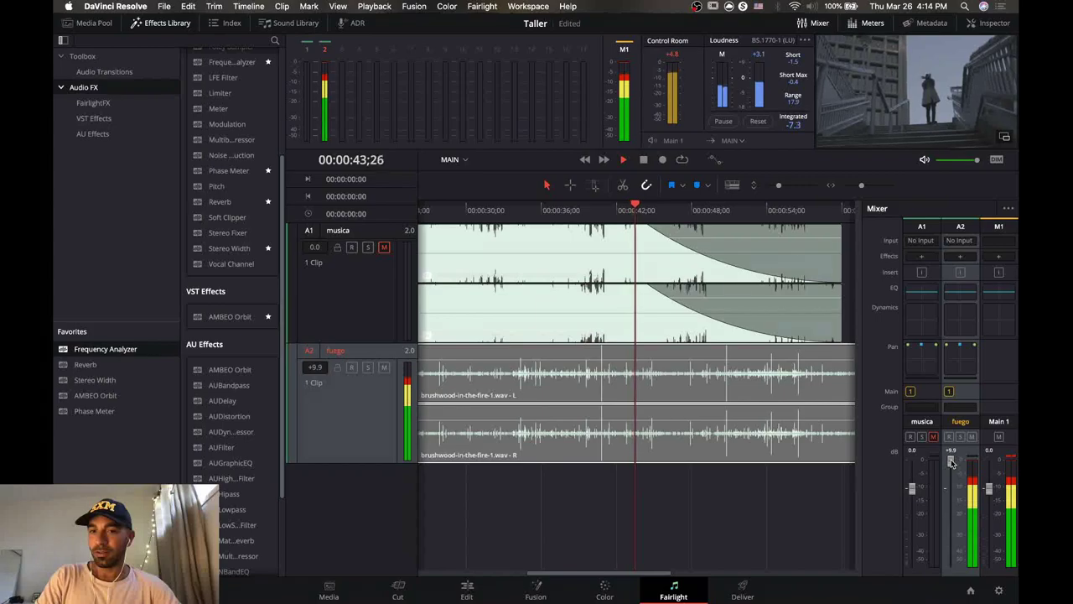
{"action": "left_click_drag", "start_coordinate": [951, 462], "coordinate": [951, 491]}
{"action": "key", "text": "space"}
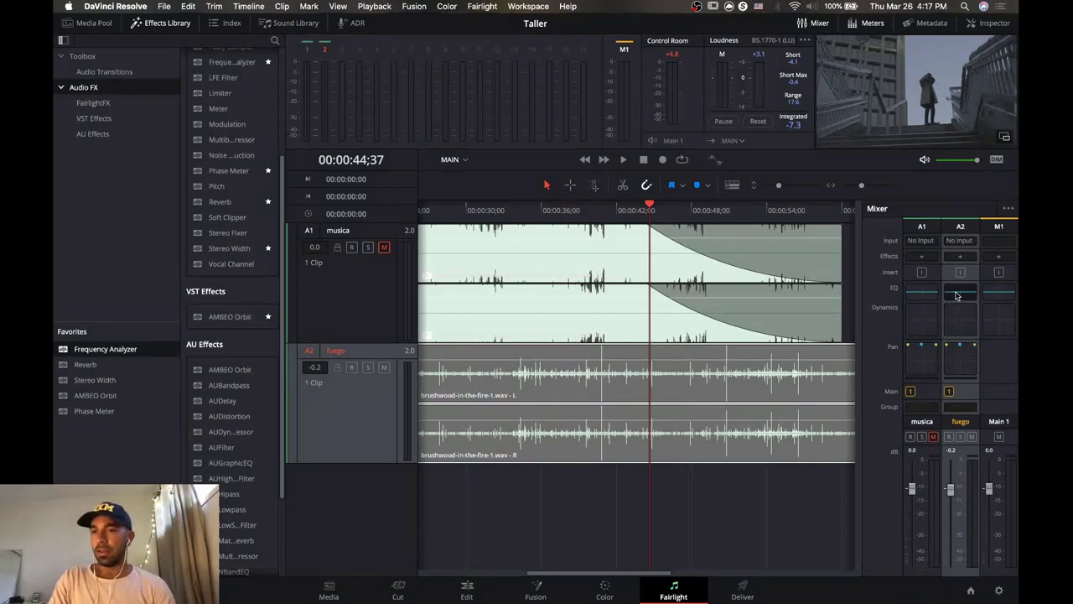
View the fuego track's equalizer and dynamics settings without changing them, and hide the Effects Library.
{"action": "left_click", "coordinate": [956, 293]}
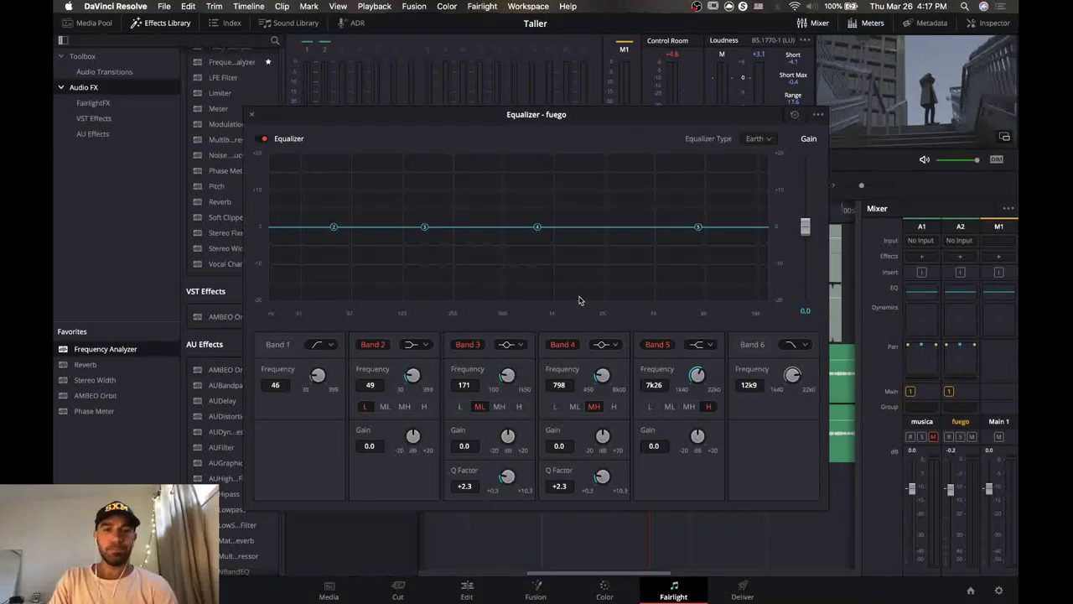
{"action": "left_click", "coordinate": [252, 114]}
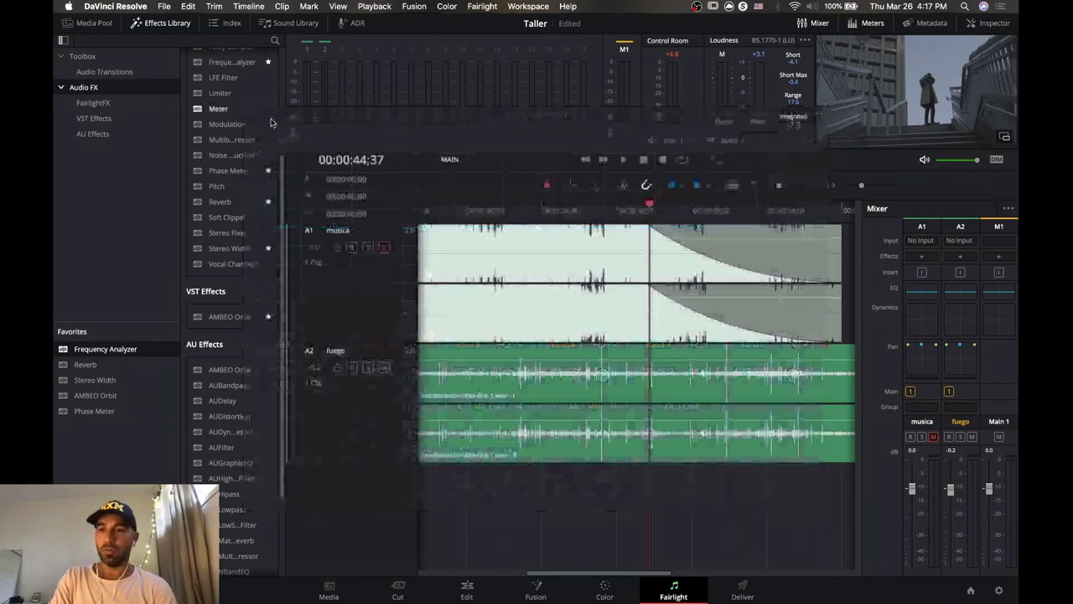
{"action": "left_click", "coordinate": [954, 323]}
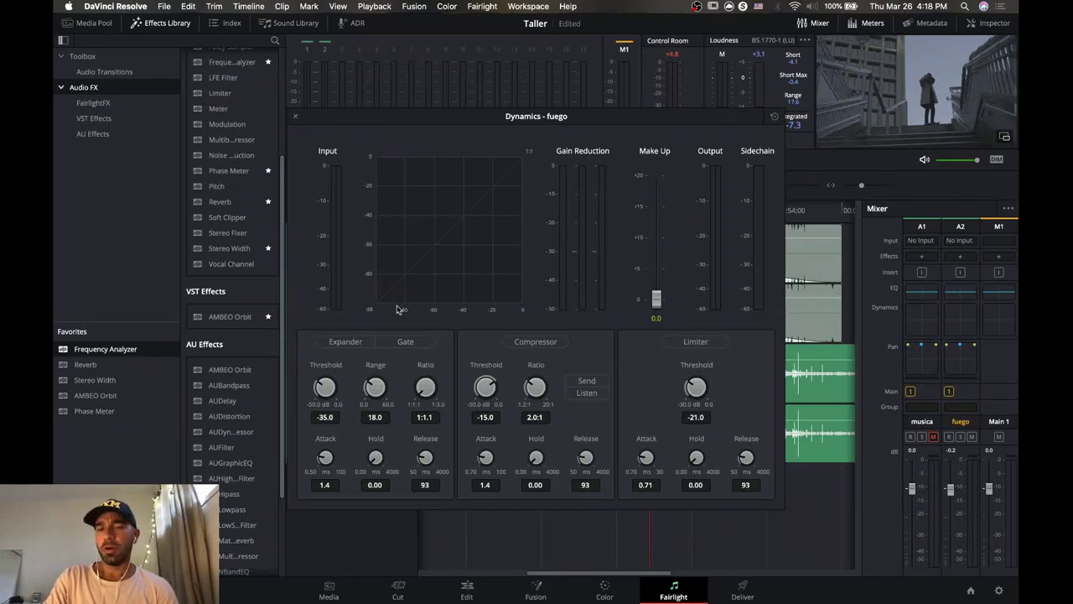
{"action": "left_click", "coordinate": [295, 116]}
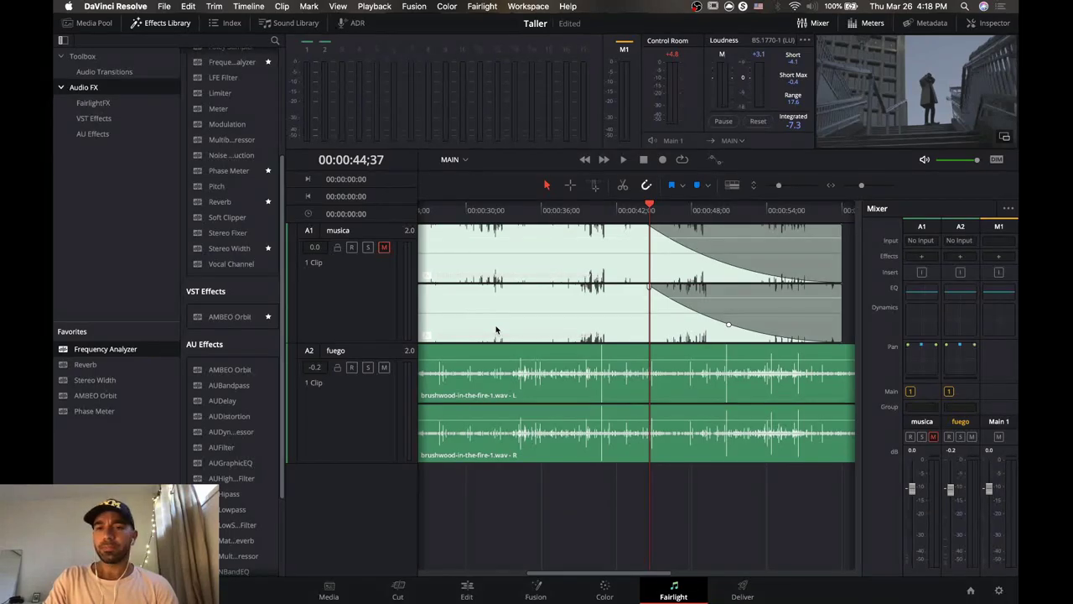
{"action": "left_click", "coordinate": [159, 23]}
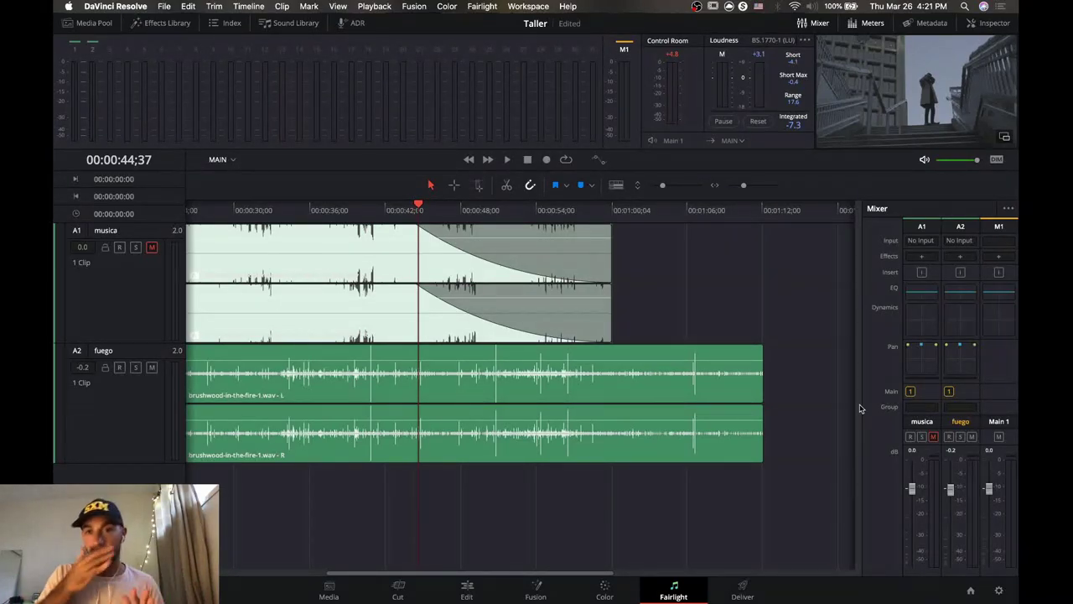
Switch to the Color page and add a serial node after node 01 on clip 08.
{"action": "left_click", "coordinate": [609, 582]}
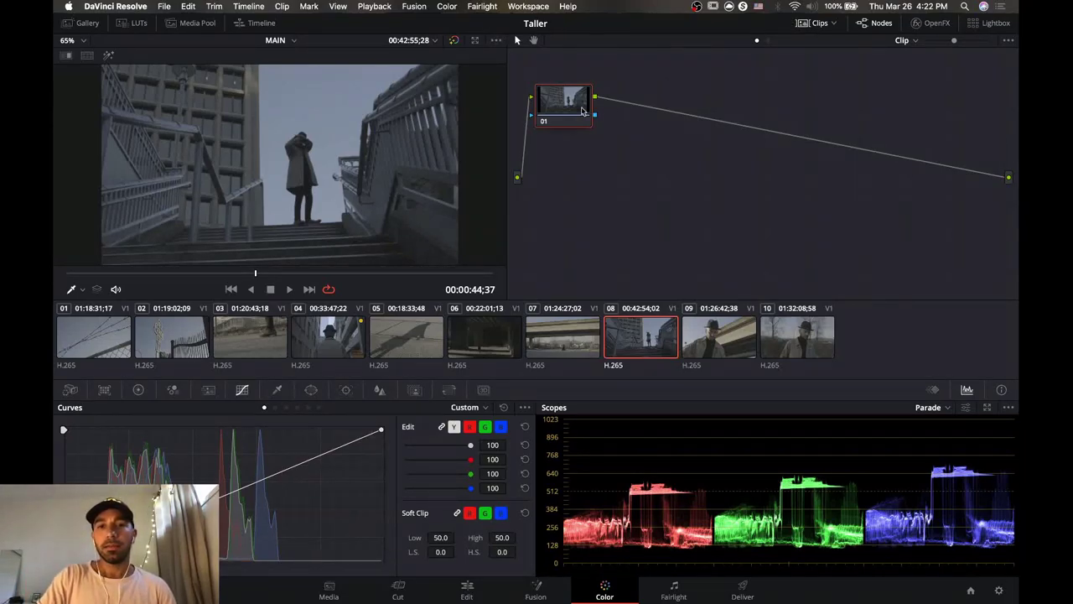
{"action": "left_click_drag", "start_coordinate": [579, 107], "coordinate": [633, 109]}
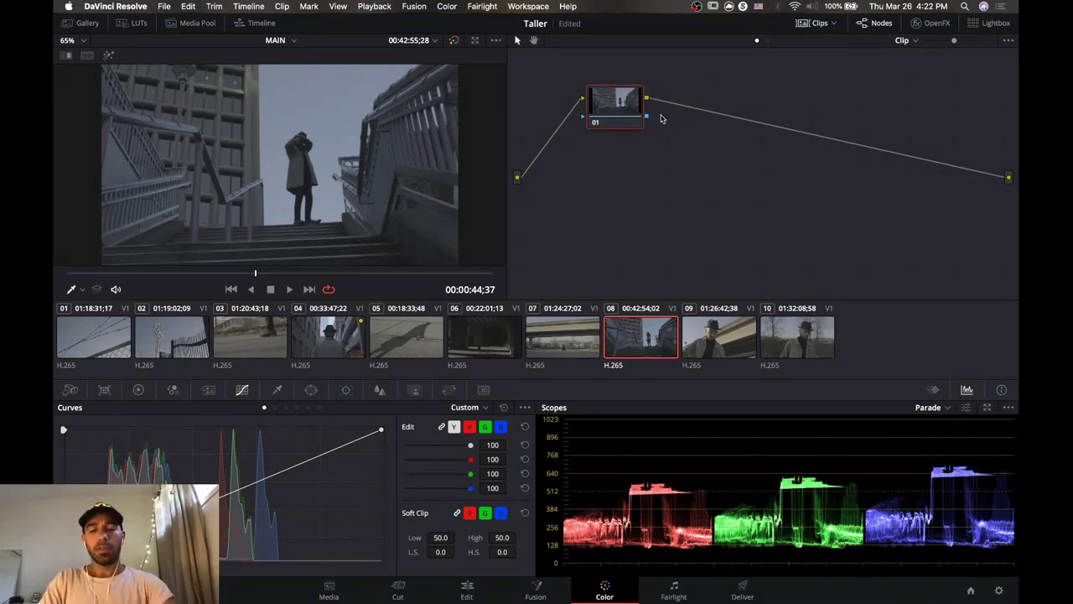
{"action": "key", "text": "alt+s"}
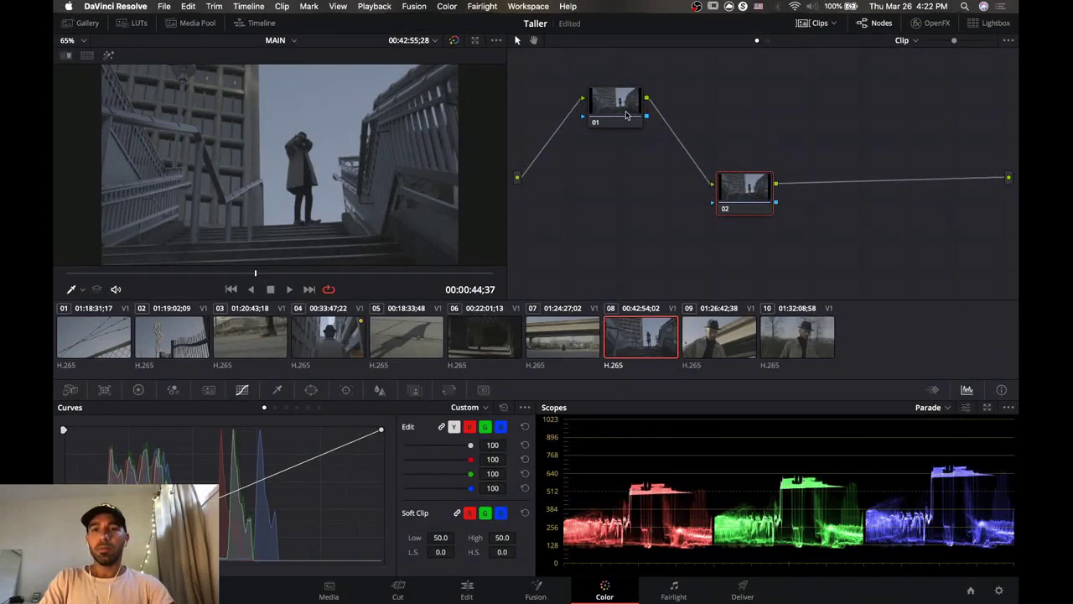
Rearrange nodes 01 and 02 in the node graph, stacking them both ways and finally placing them side by side with node 01 first.
{"action": "left_click_drag", "start_coordinate": [626, 115], "coordinate": [654, 106]}
{"action": "left_click_drag", "start_coordinate": [741, 191], "coordinate": [646, 192]}
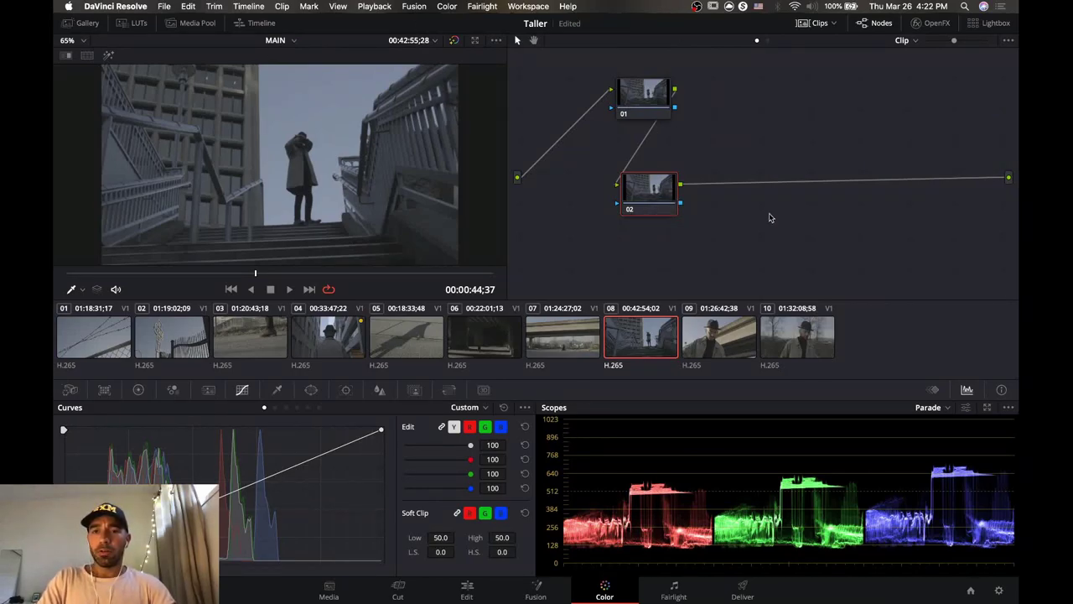
{"action": "left_click_drag", "start_coordinate": [654, 191], "coordinate": [805, 149]}
{"action": "left_click", "coordinate": [648, 97]}
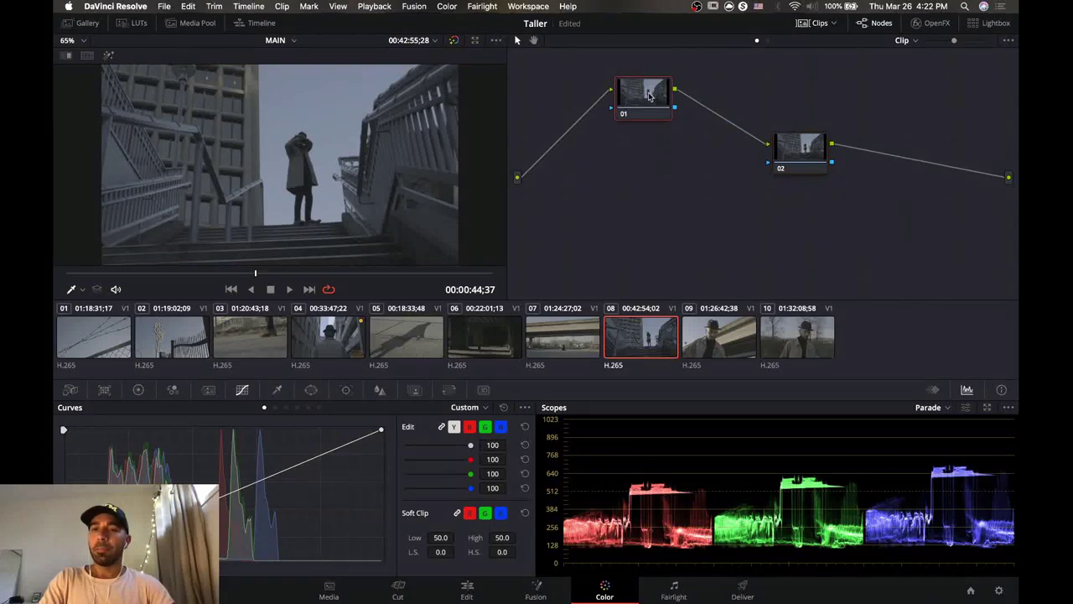
{"action": "left_click_drag", "start_coordinate": [648, 96], "coordinate": [651, 147]}
{"action": "left_click", "coordinate": [780, 147]}
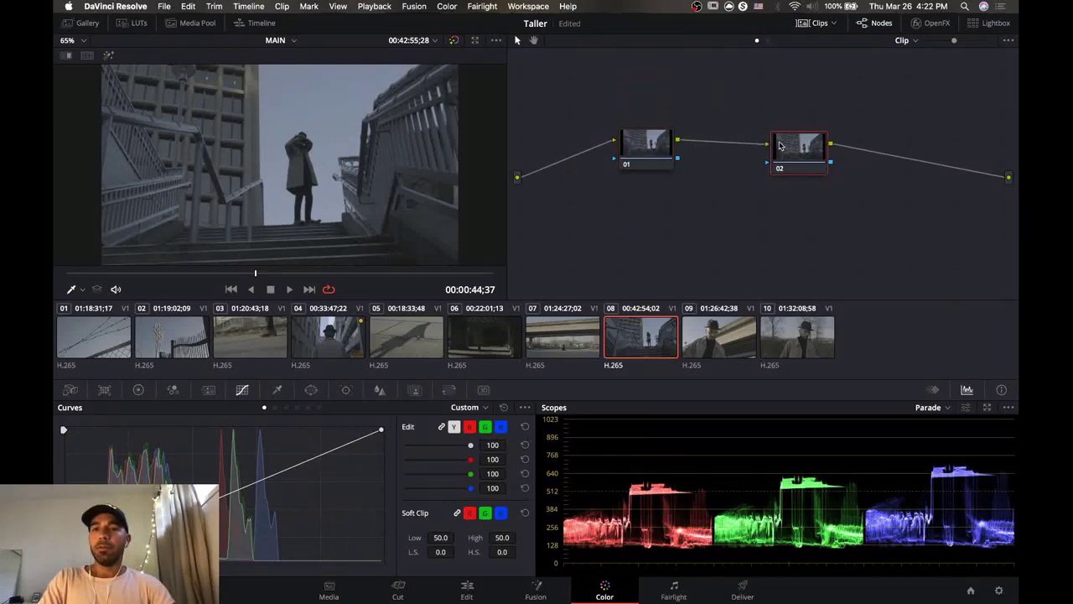
{"action": "left_click_drag", "start_coordinate": [780, 147], "coordinate": [638, 152]}
{"action": "left_click_drag", "start_coordinate": [650, 84], "coordinate": [651, 98]}
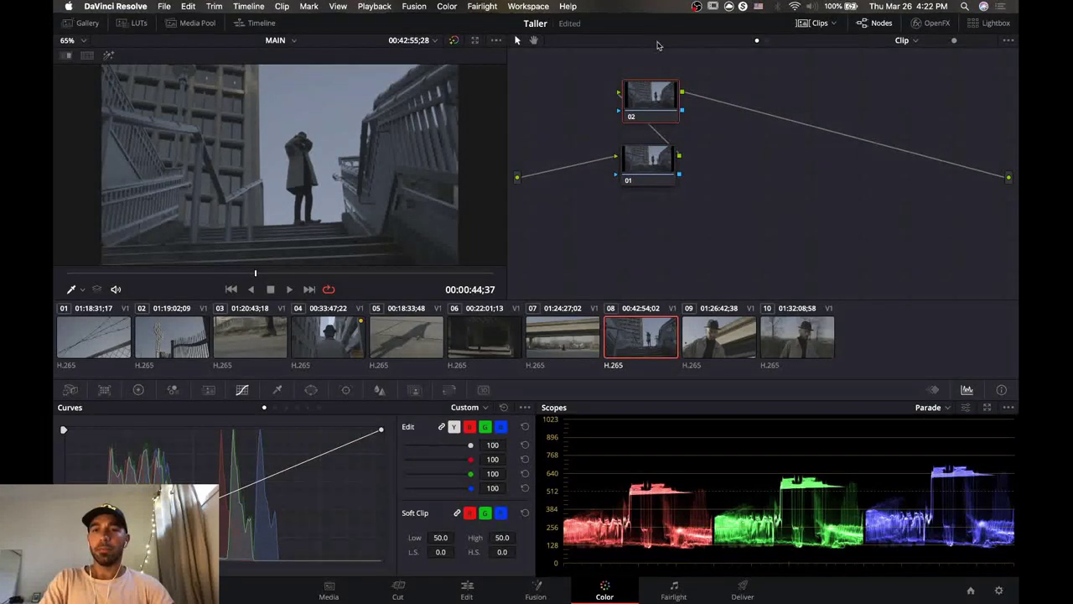
{"action": "left_click_drag", "start_coordinate": [642, 171], "coordinate": [574, 171]}
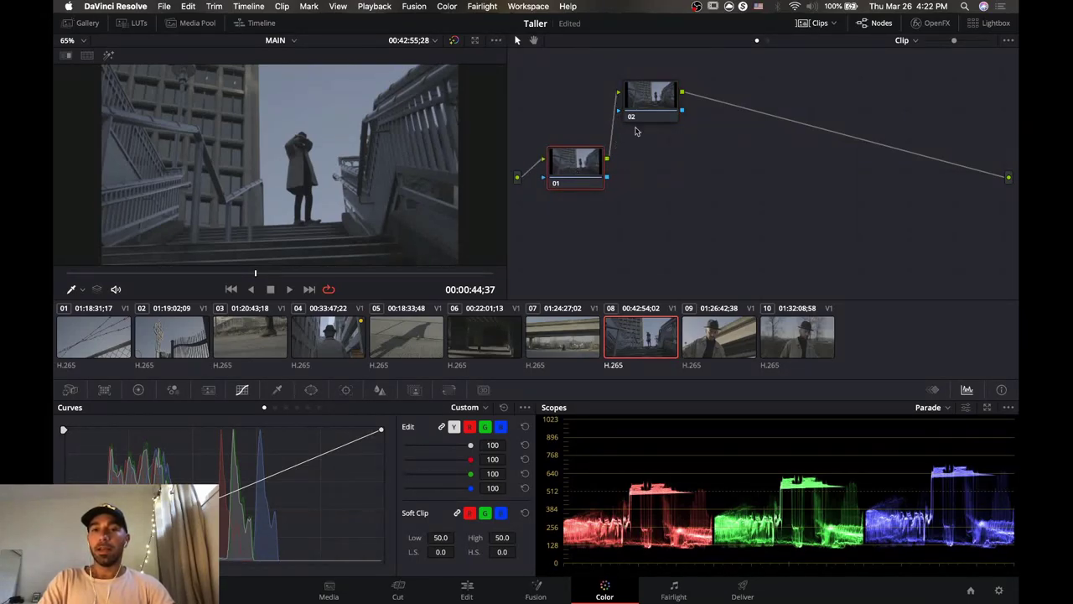
{"action": "left_click_drag", "start_coordinate": [659, 112], "coordinate": [661, 167]}
{"action": "left_click_drag", "start_coordinate": [568, 168], "coordinate": [563, 166]}
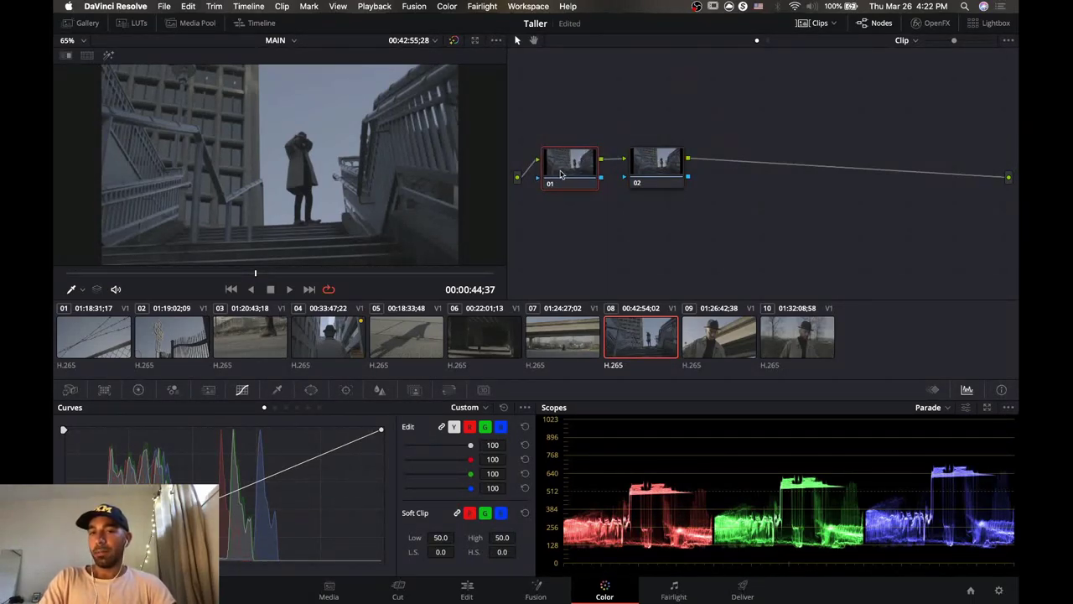
Add three more serial nodes after node 02, making a chain of five nodes.
{"action": "left_click", "coordinate": [661, 166]}
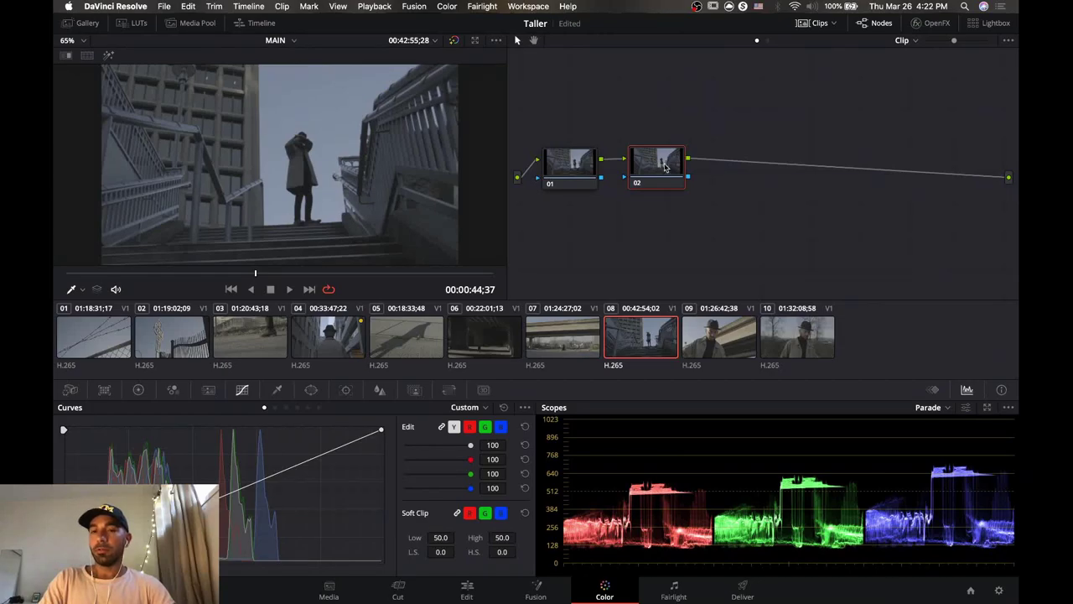
{"action": "key", "text": "alt+s"}
{"action": "key", "text": "alt+s"}
{"action": "key", "text": "alt+s"}
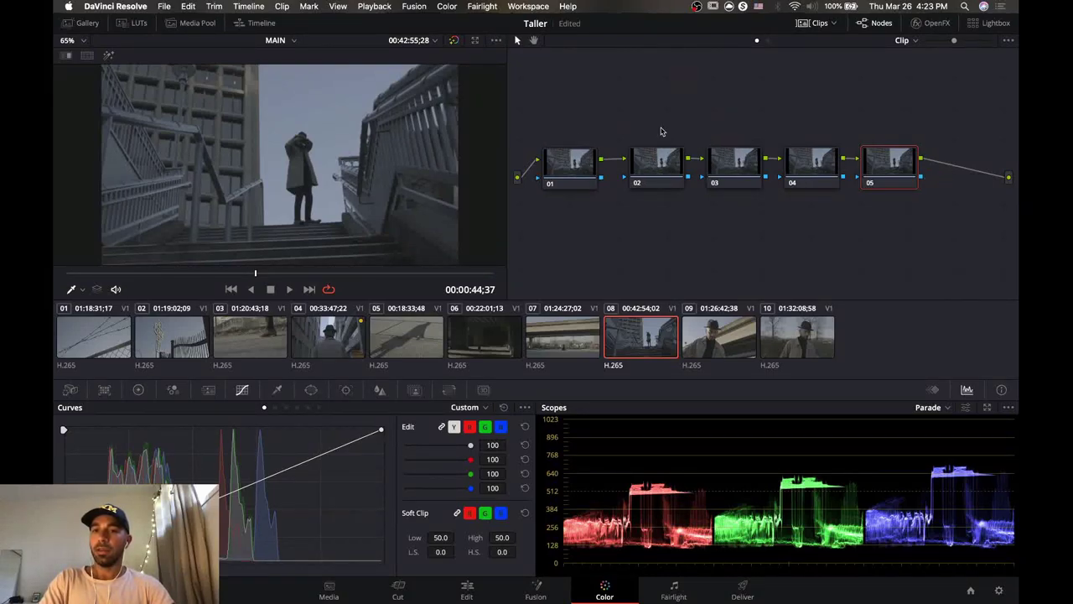
Stack the five nodes in a vertical column, and clean up the node graph to realign them in a row.
{"action": "left_click_drag", "start_coordinate": [884, 168], "coordinate": [805, 104]}
{"action": "left_click_drag", "start_coordinate": [737, 160], "coordinate": [818, 212]}
{"action": "left_click_drag", "start_coordinate": [666, 181], "coordinate": [827, 280]}
{"action": "left_click_drag", "start_coordinate": [588, 166], "coordinate": [829, 309]}
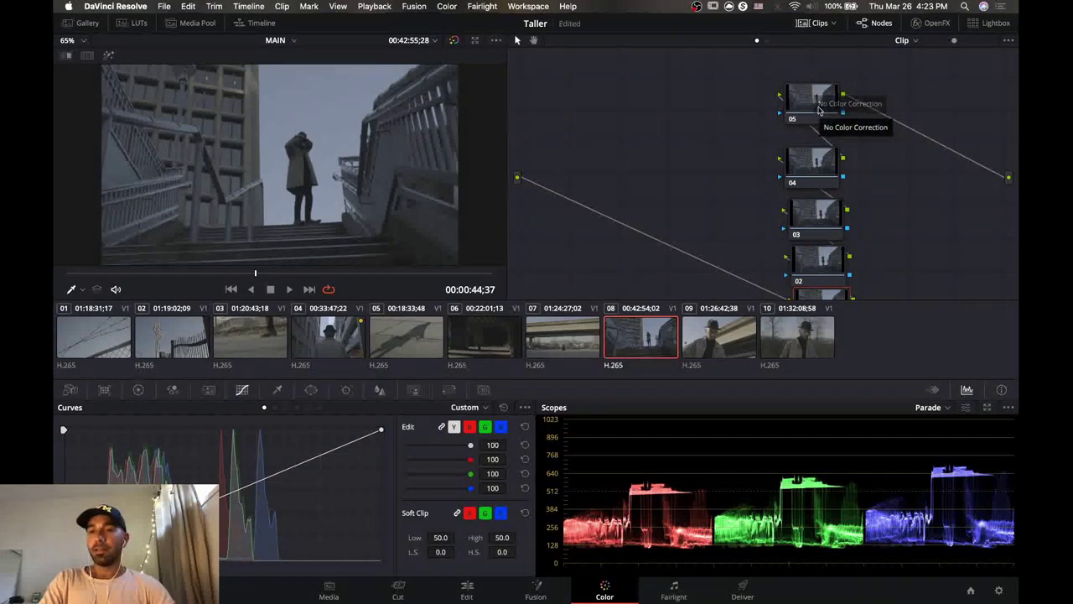
{"action": "right_click", "coordinate": [890, 92]}
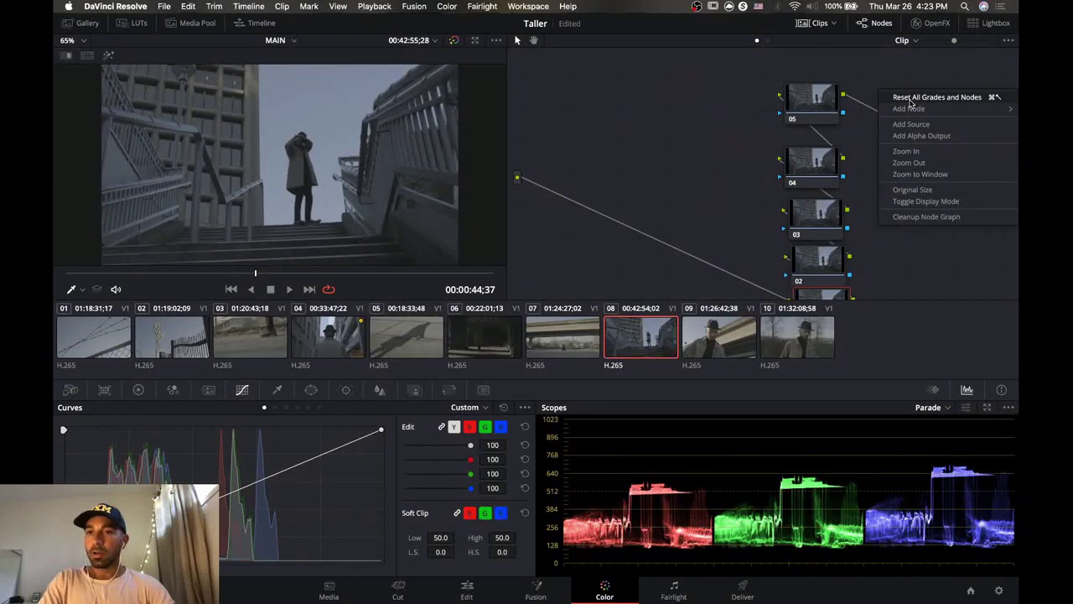
{"action": "left_click", "coordinate": [939, 216]}
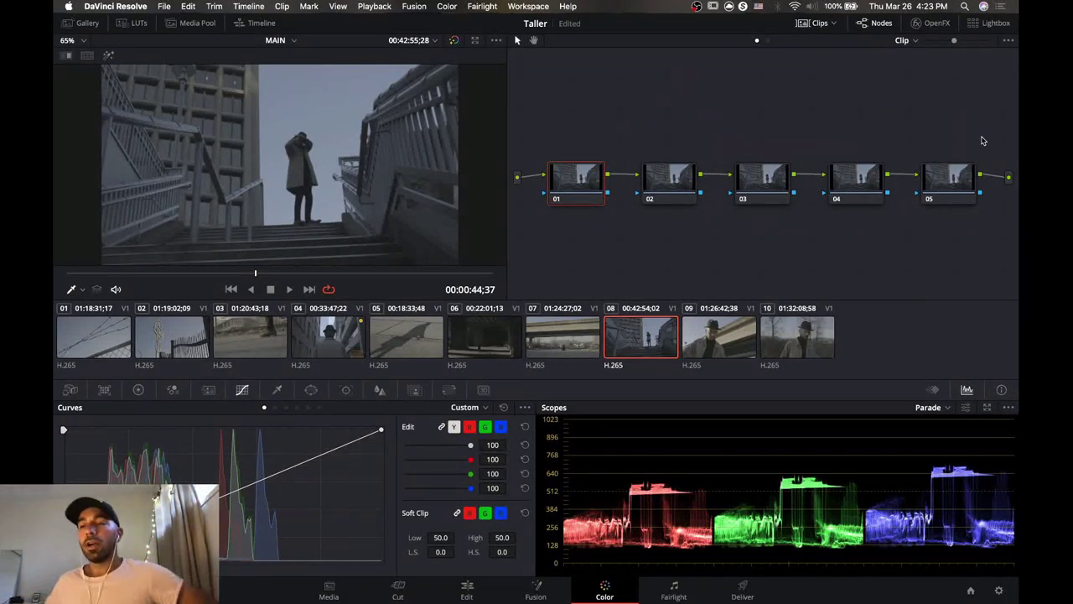
Move node 05 above the row of other nodes and look through its node options.
{"action": "left_click", "coordinate": [965, 174]}
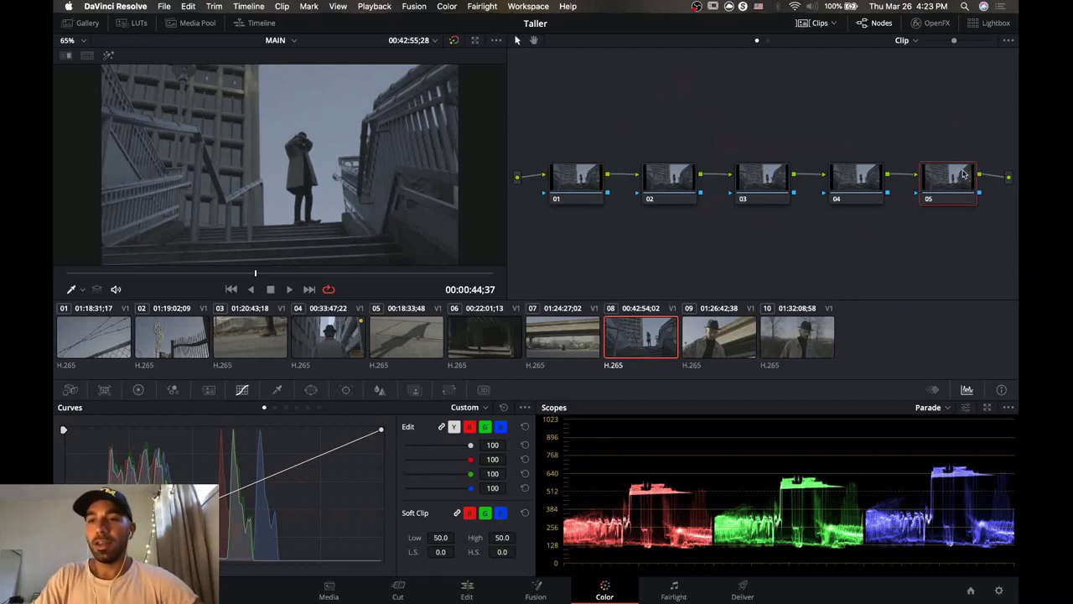
{"action": "left_click_drag", "start_coordinate": [954, 175], "coordinate": [945, 151]}
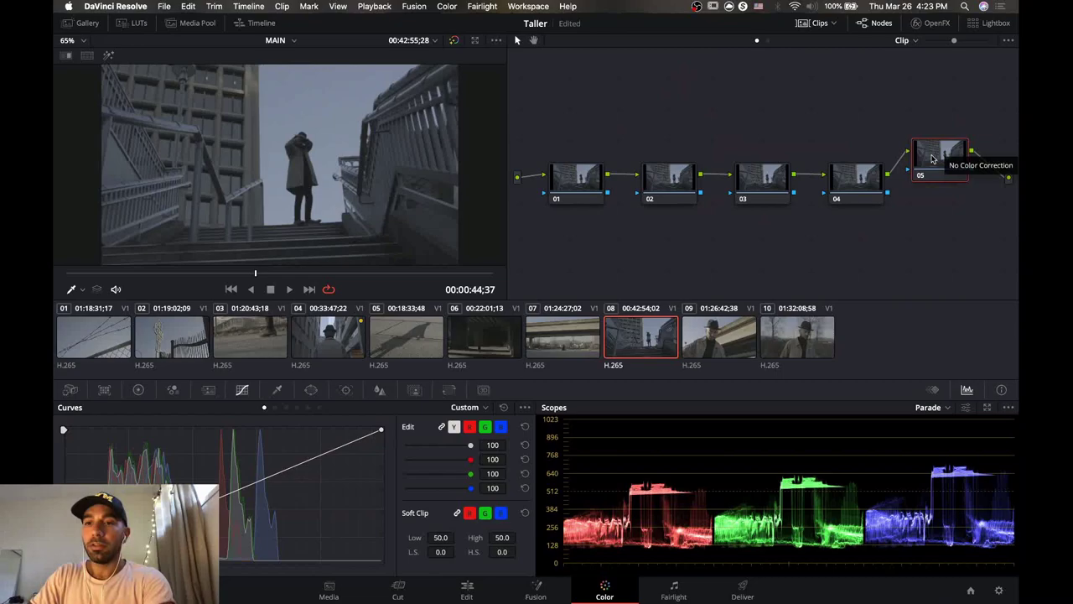
{"action": "left_click_drag", "start_coordinate": [933, 160], "coordinate": [926, 149]}
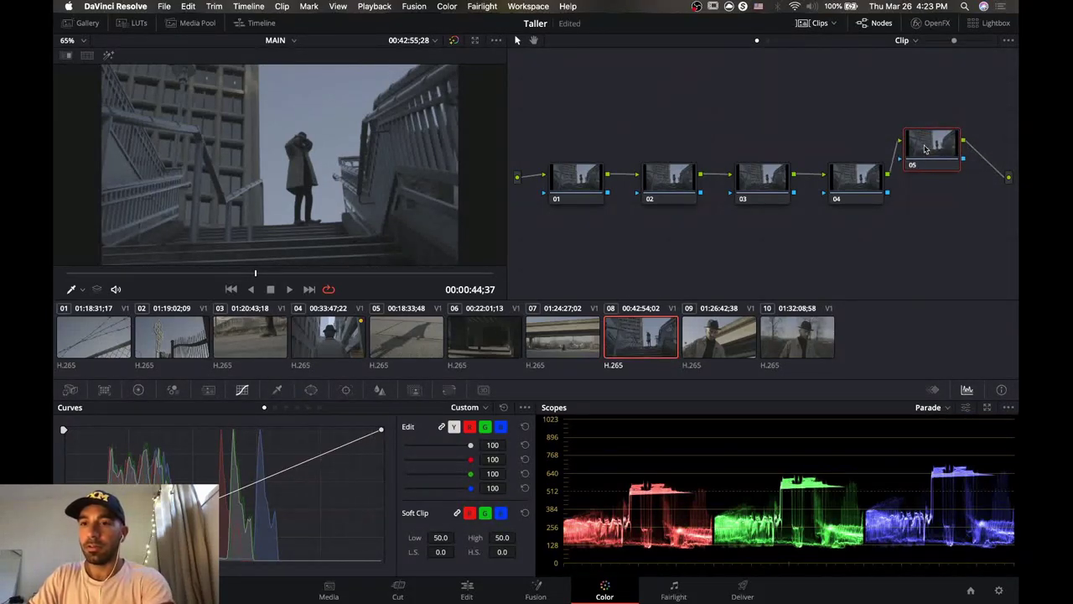
{"action": "right_click", "coordinate": [926, 150]}
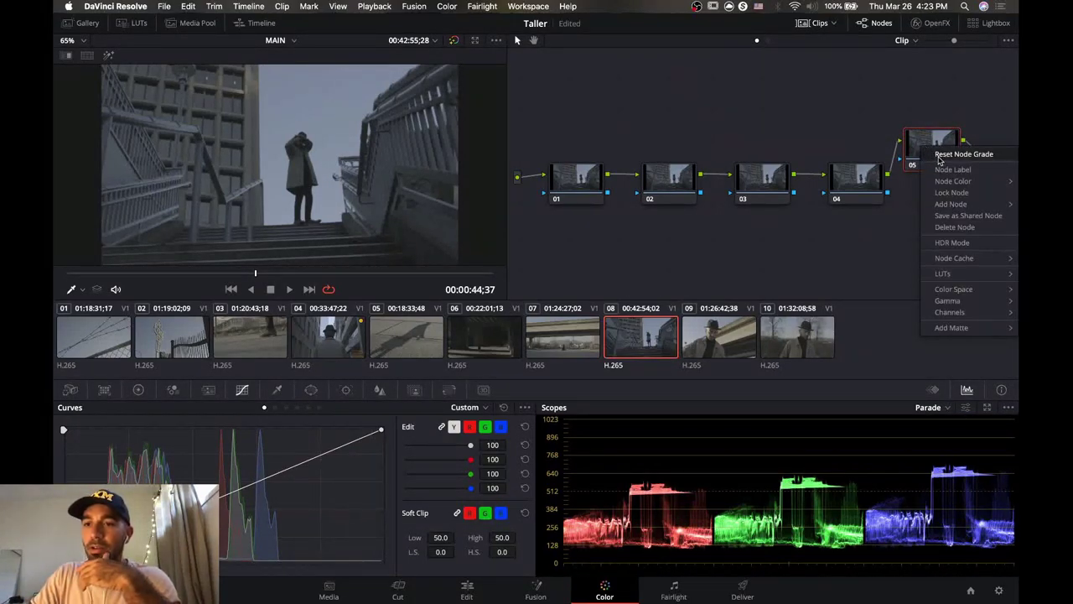
{"action": "left_click", "coordinate": [963, 228]}
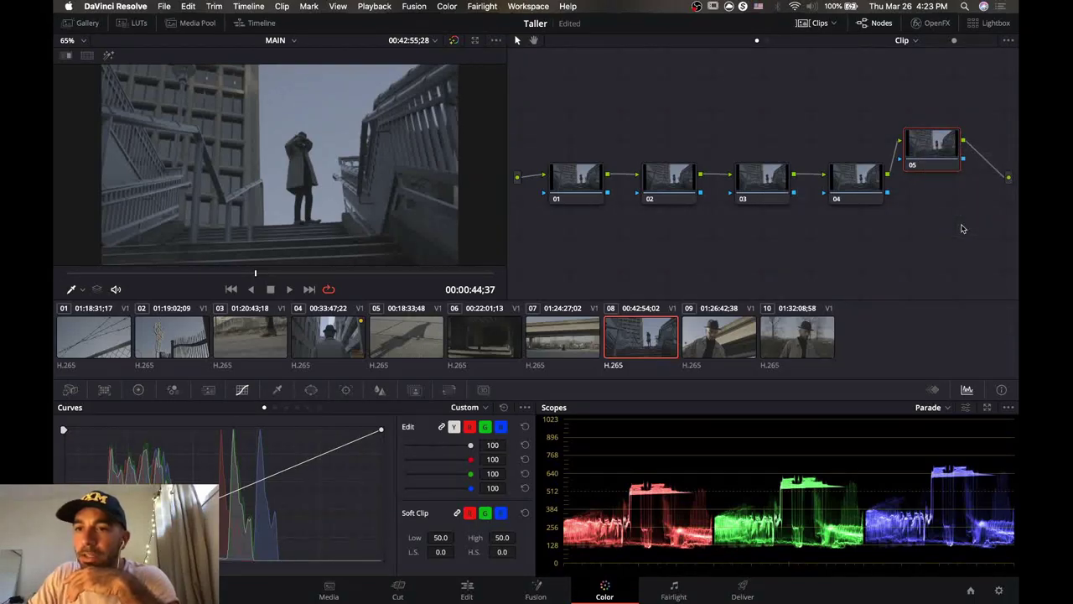
{"action": "right_click", "coordinate": [945, 157]}
{"action": "left_click", "coordinate": [943, 153]}
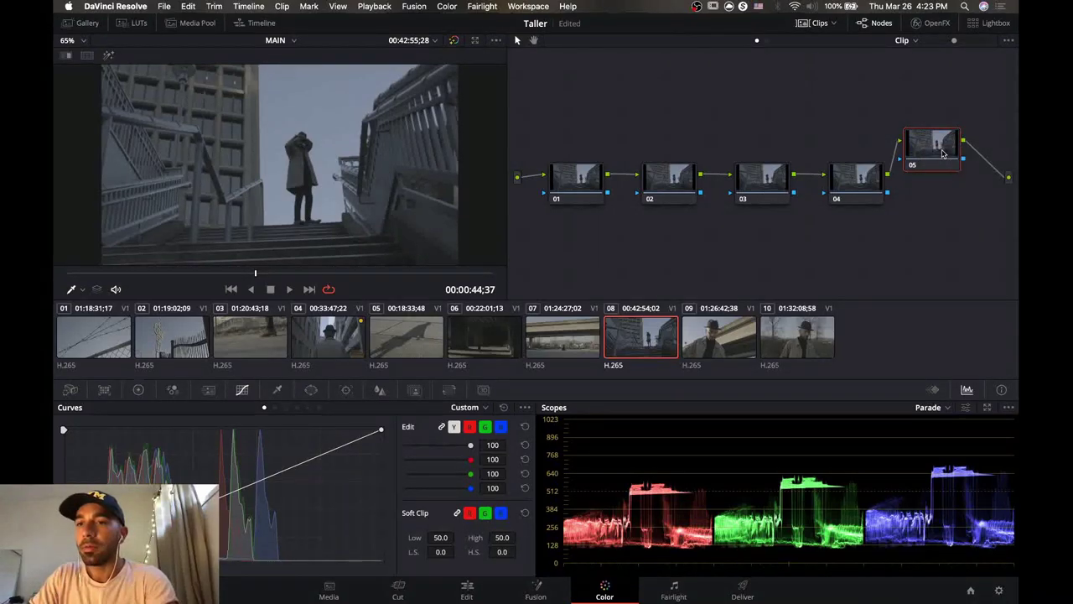
{"action": "left_click_drag", "start_coordinate": [942, 154], "coordinate": [937, 147]}
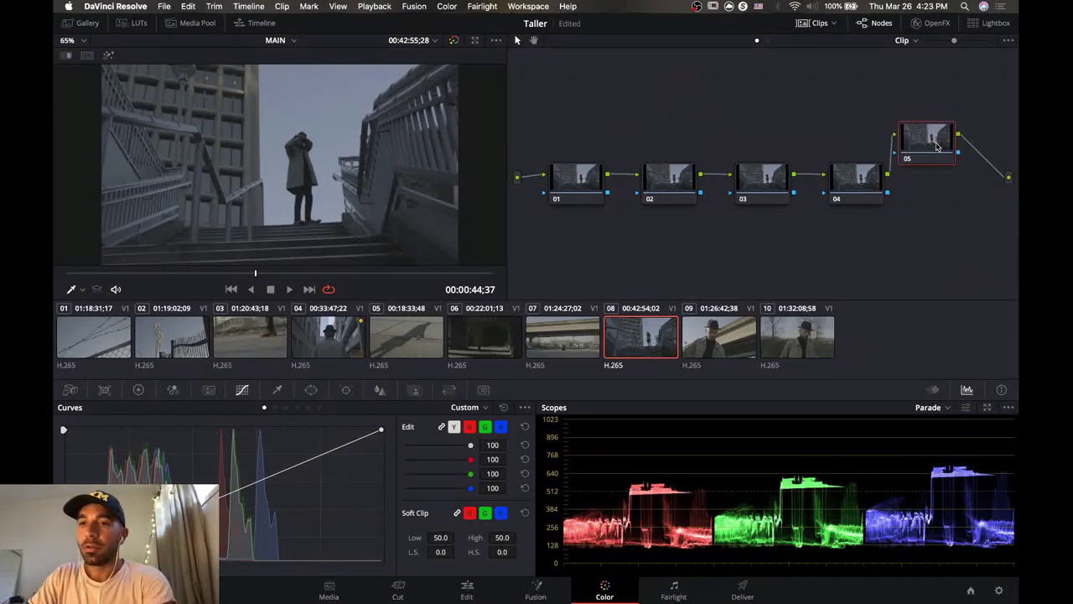
Delete nodes 05, 04, 03 and 02 from the node graph, and move the remaining node 01 closer to the middle.
{"action": "right_click", "coordinate": [937, 147]}
{"action": "left_click", "coordinate": [955, 225]}
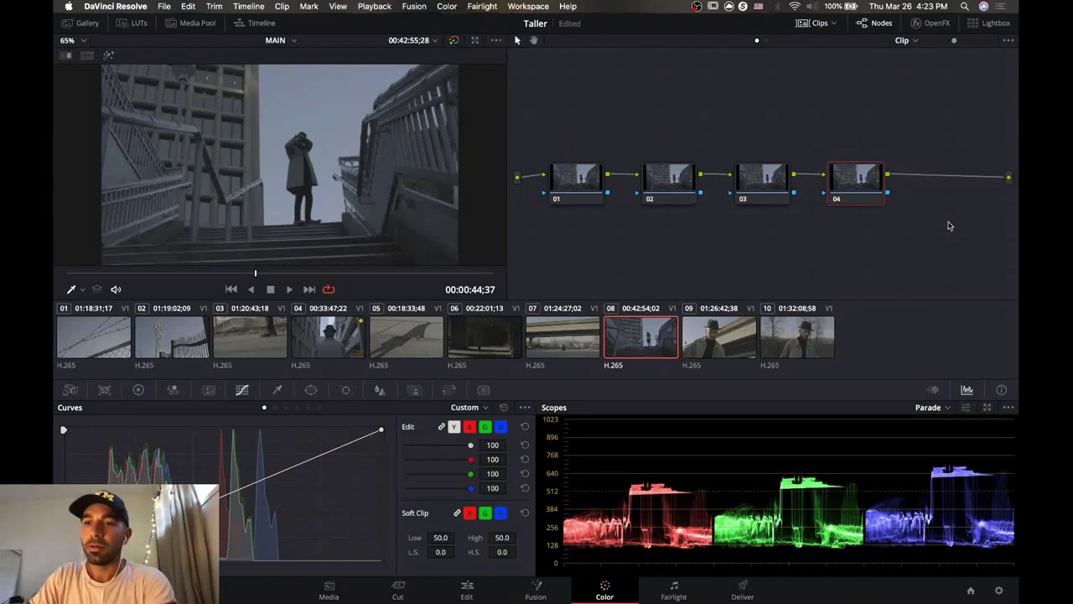
{"action": "right_click", "coordinate": [864, 176]}
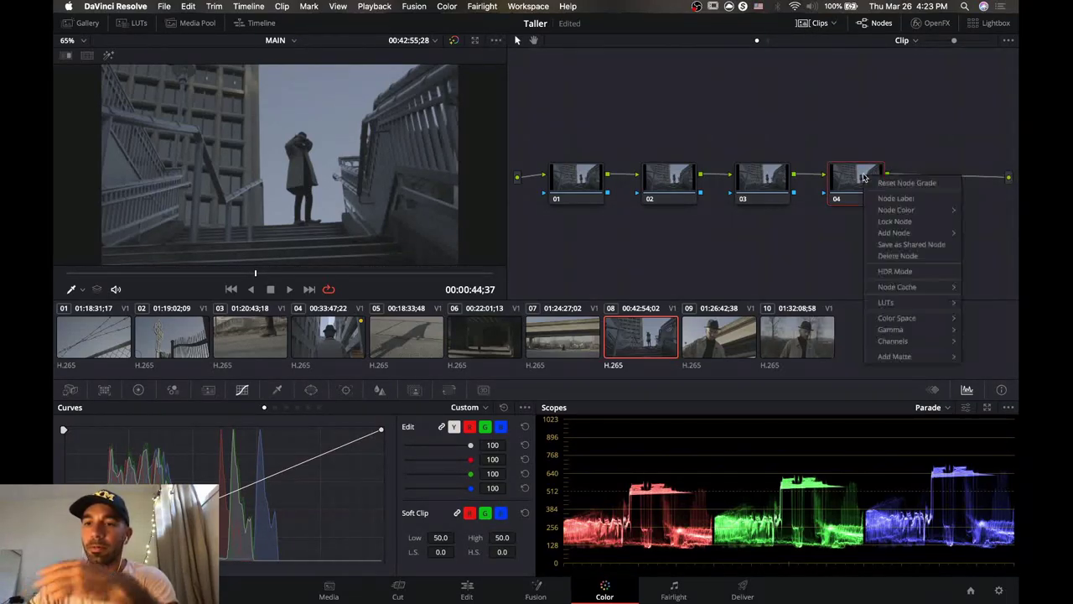
{"action": "left_click", "coordinate": [894, 255]}
{"action": "right_click", "coordinate": [769, 177]}
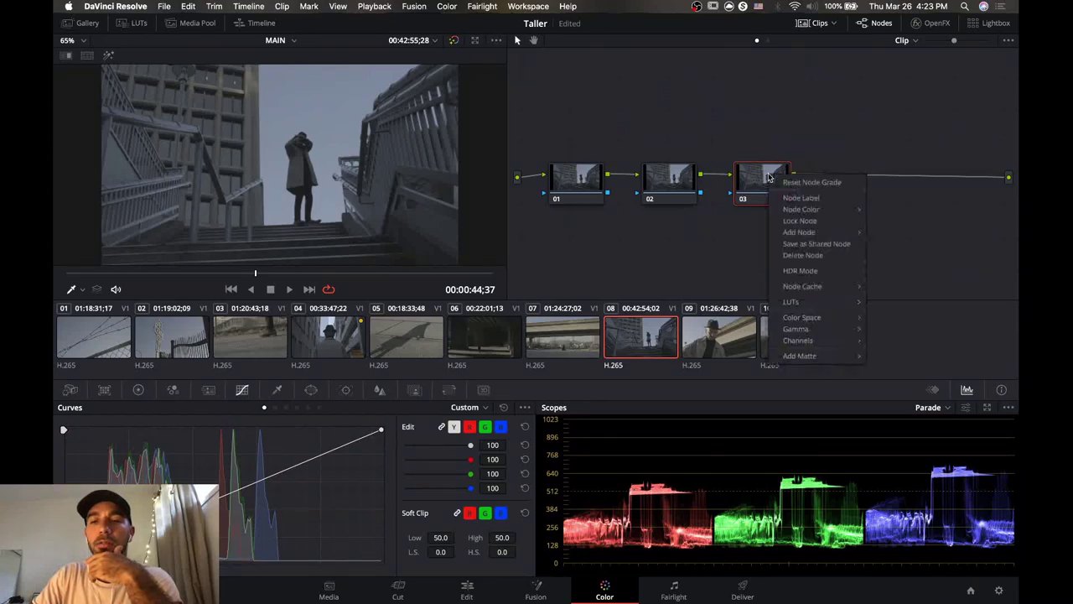
{"action": "left_click", "coordinate": [781, 255]}
{"action": "right_click", "coordinate": [686, 177]}
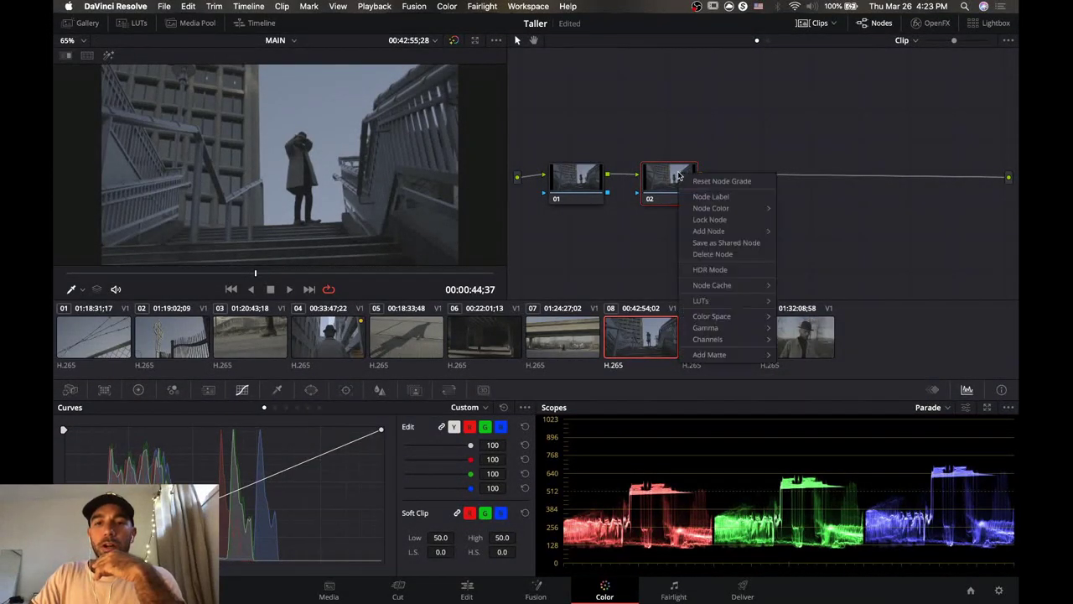
{"action": "left_click", "coordinate": [712, 253]}
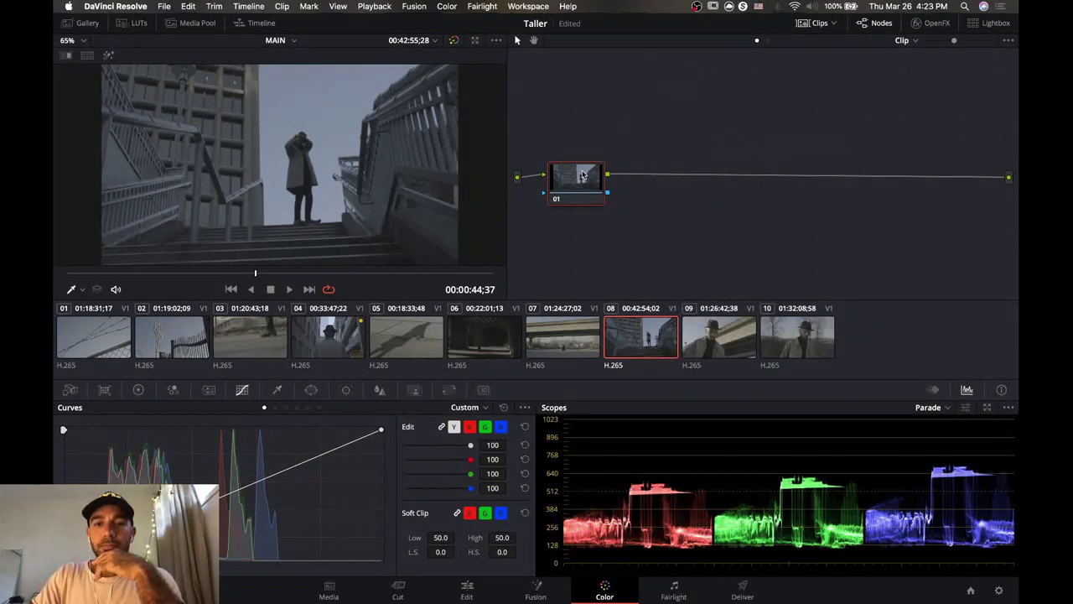
{"action": "left_click_drag", "start_coordinate": [585, 175], "coordinate": [658, 160]}
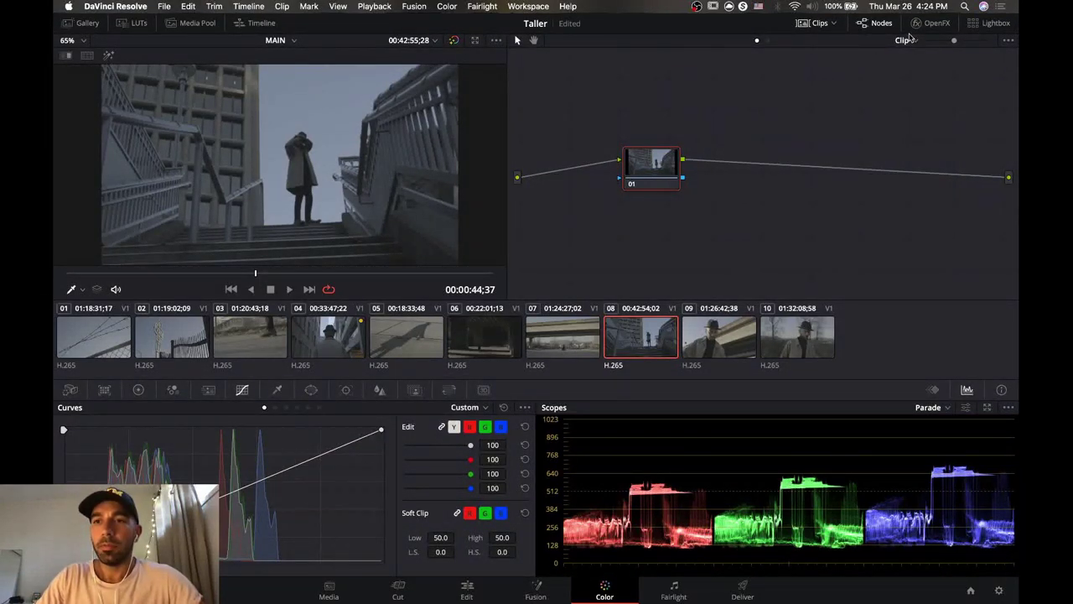
Toggle the Media Pool on the color page to view its bins, and hide it again.
{"action": "left_click", "coordinate": [177, 25]}
{"action": "left_click", "coordinate": [177, 25]}
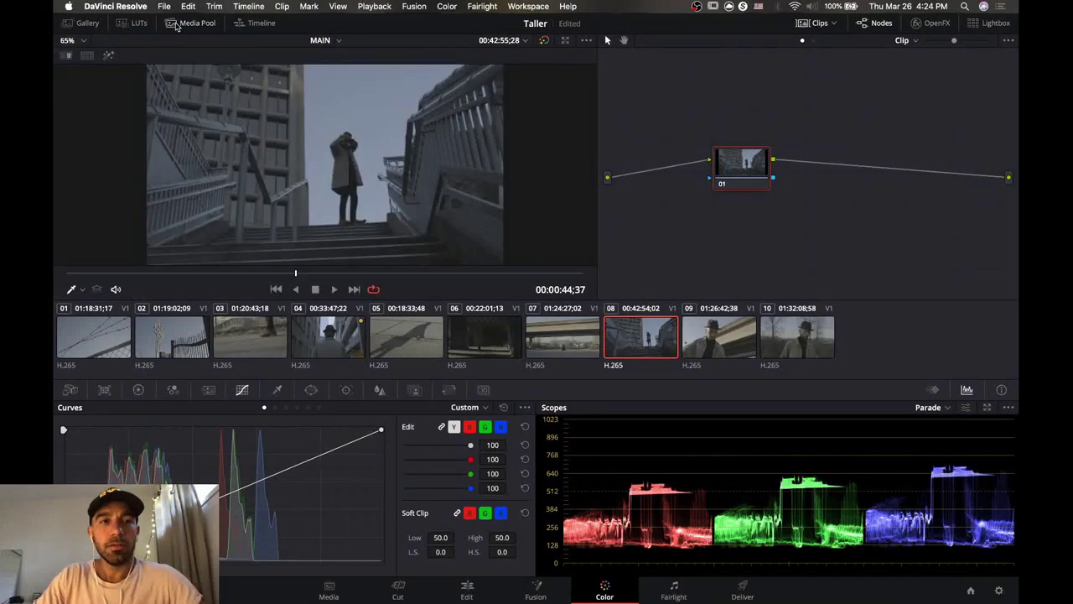
{"action": "left_click", "coordinate": [177, 25]}
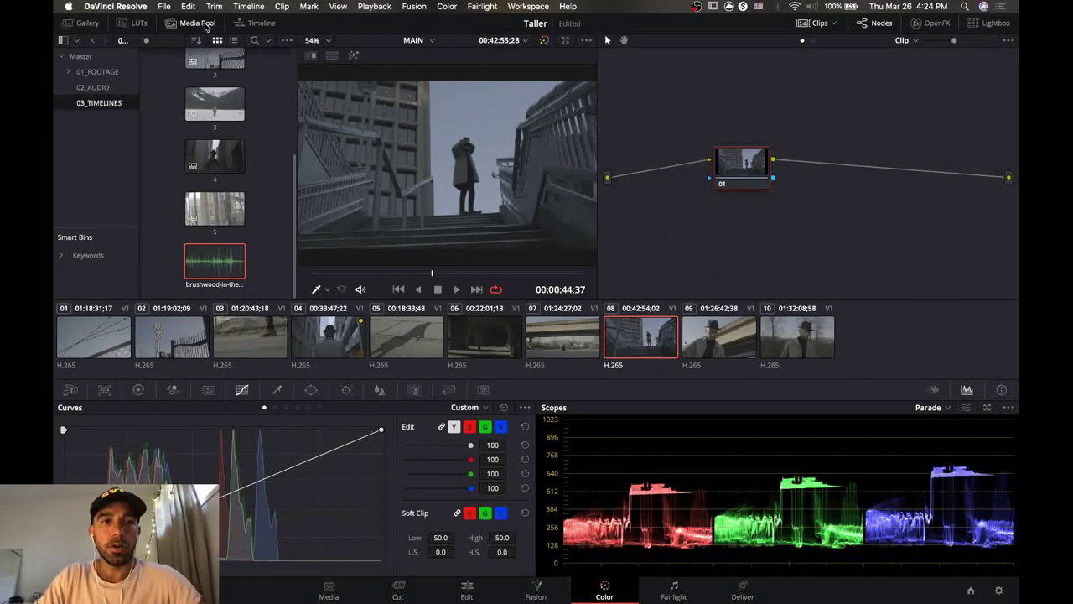
{"action": "left_click", "coordinate": [210, 25]}
Show the mini timeline, jump to clip 03 and back to clip 02, and hide the mini timeline again.
{"action": "left_click", "coordinate": [245, 26]}
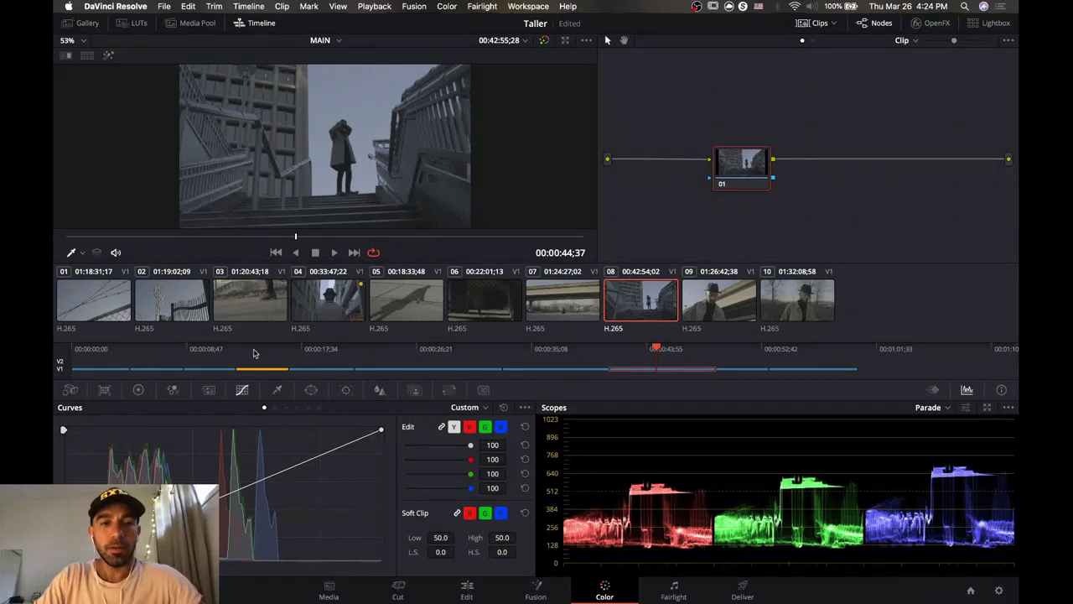
{"action": "left_click", "coordinate": [186, 371]}
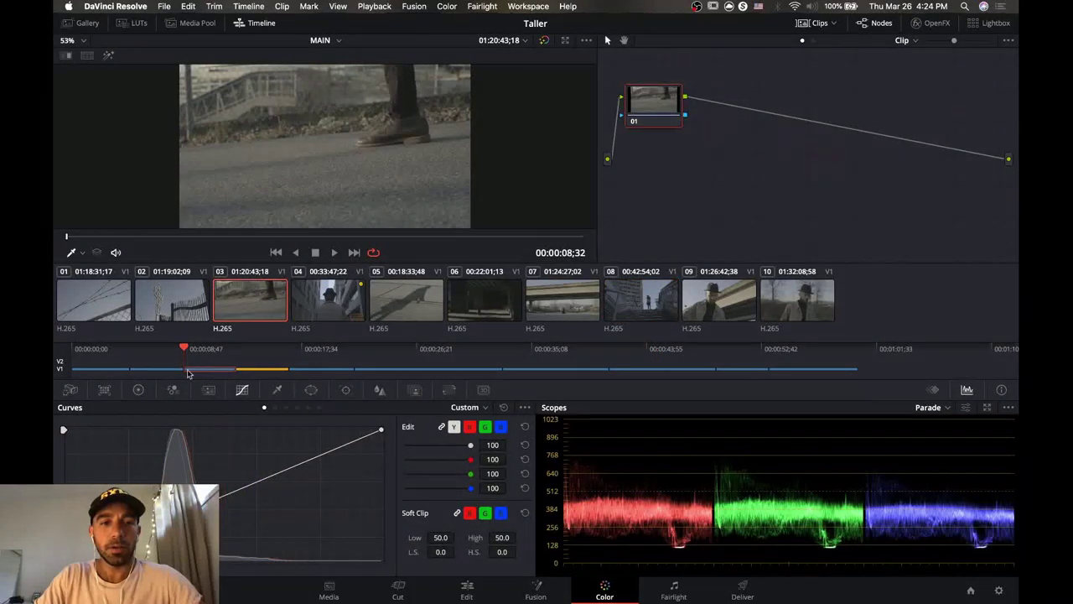
{"action": "key", "text": "Up"}
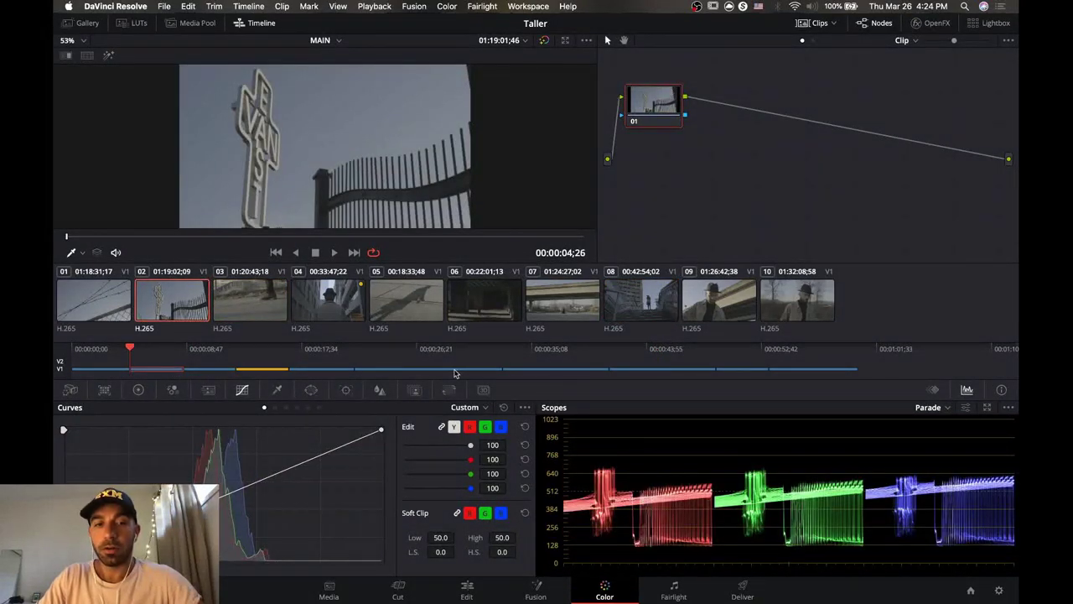
{"action": "left_click", "coordinate": [247, 23]}
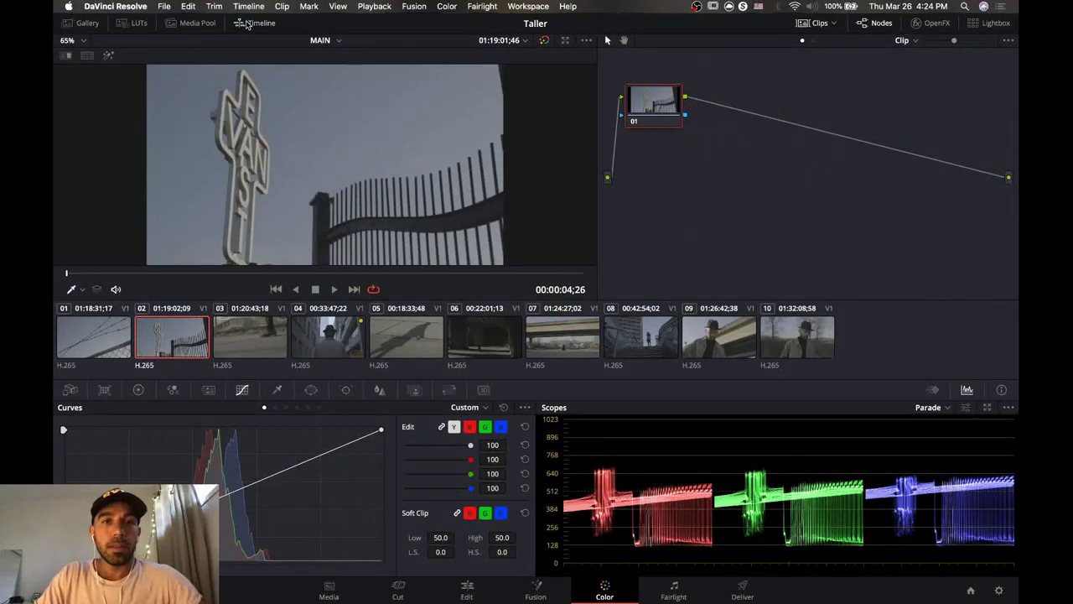
Load clip 04 into the viewer and hide the clip thumbnails to enlarge the preview.
{"action": "left_click", "coordinate": [356, 341]}
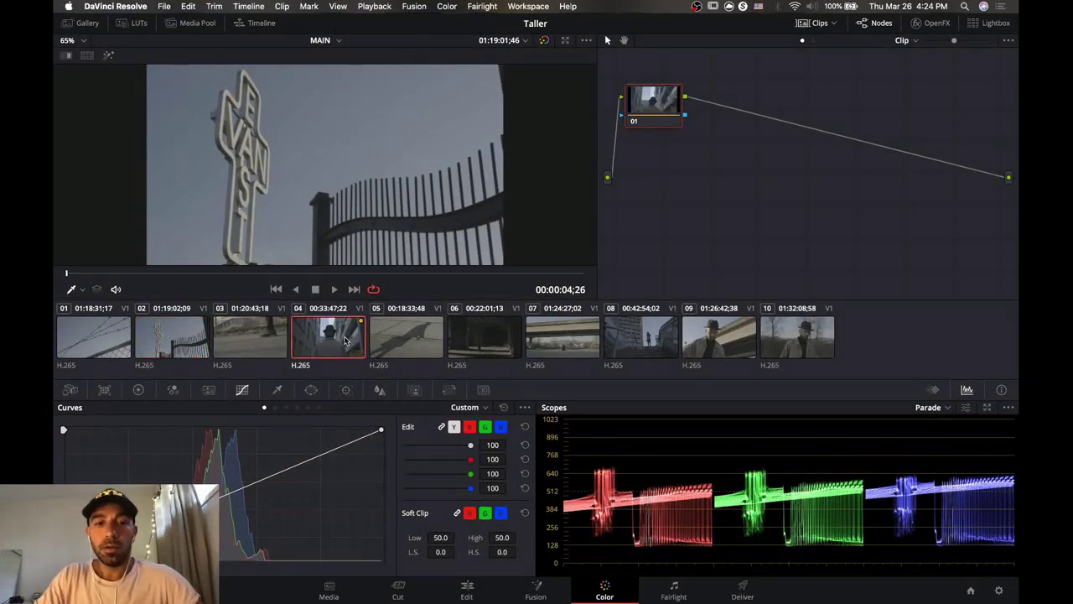
{"action": "left_click", "coordinate": [407, 342]}
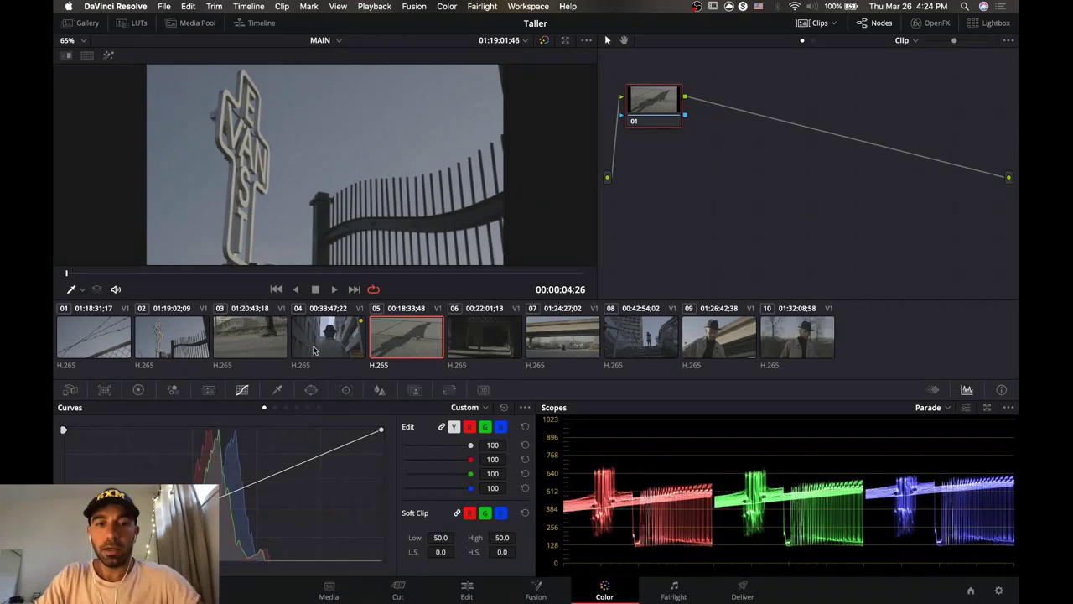
{"action": "left_click", "coordinate": [345, 341]}
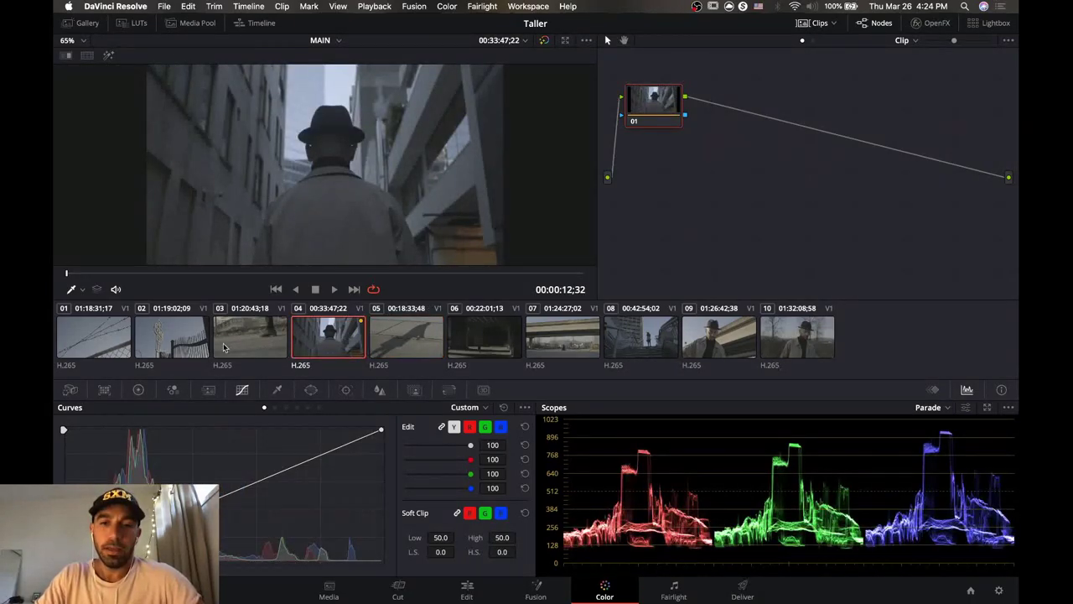
{"action": "left_click", "coordinate": [818, 24]}
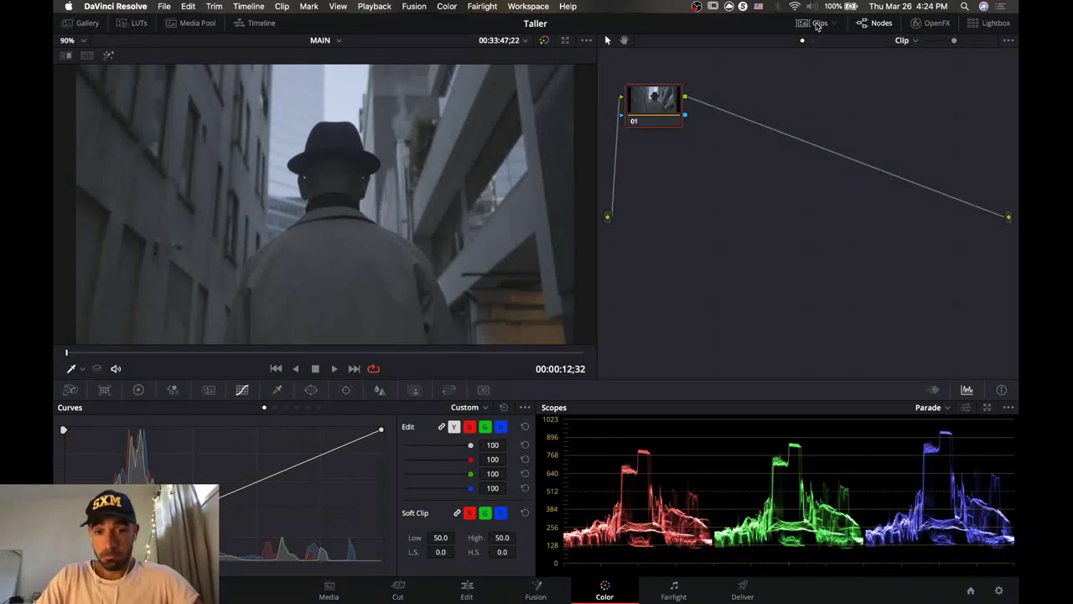
{"action": "left_click", "coordinate": [818, 23]}
{"action": "left_click", "coordinate": [818, 23]}
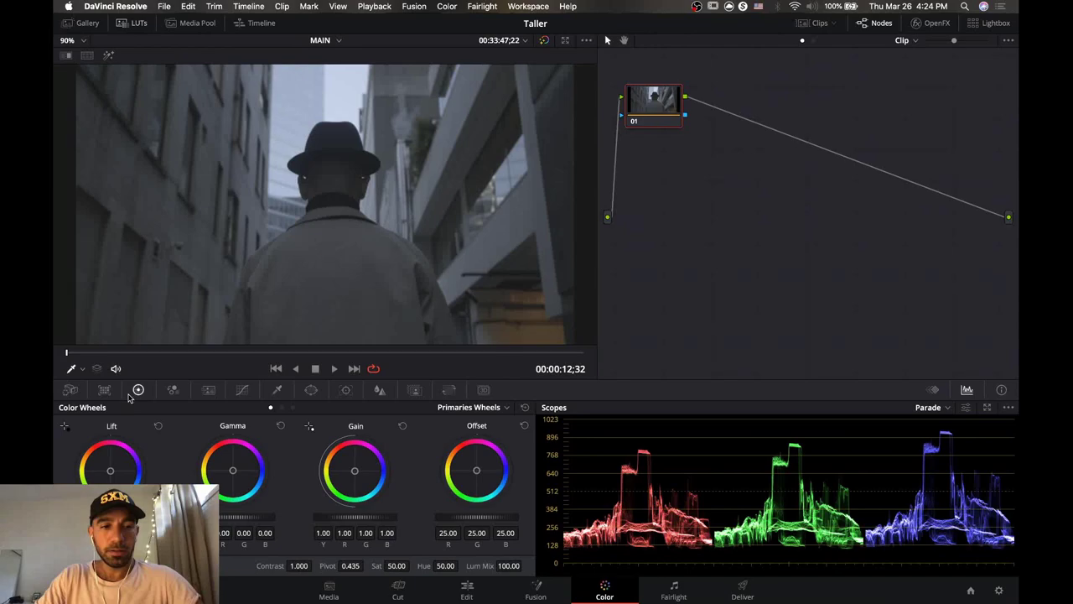
Look through the RGB Mixer, Camera Raw and Color Match palettes, and return to Camera Raw.
{"action": "left_click", "coordinate": [173, 390]}
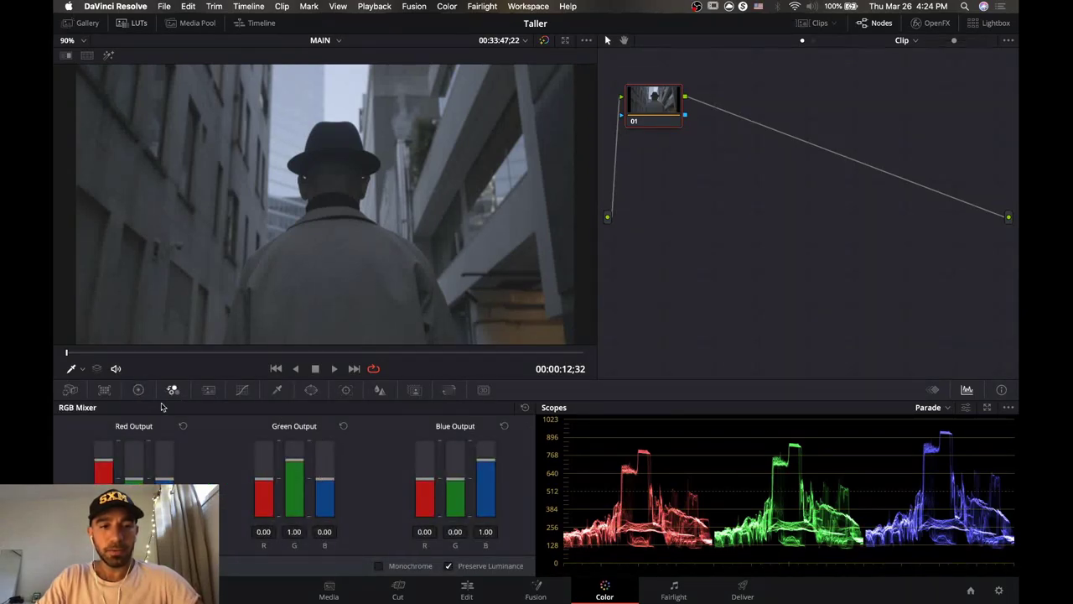
{"action": "left_click", "coordinate": [70, 391]}
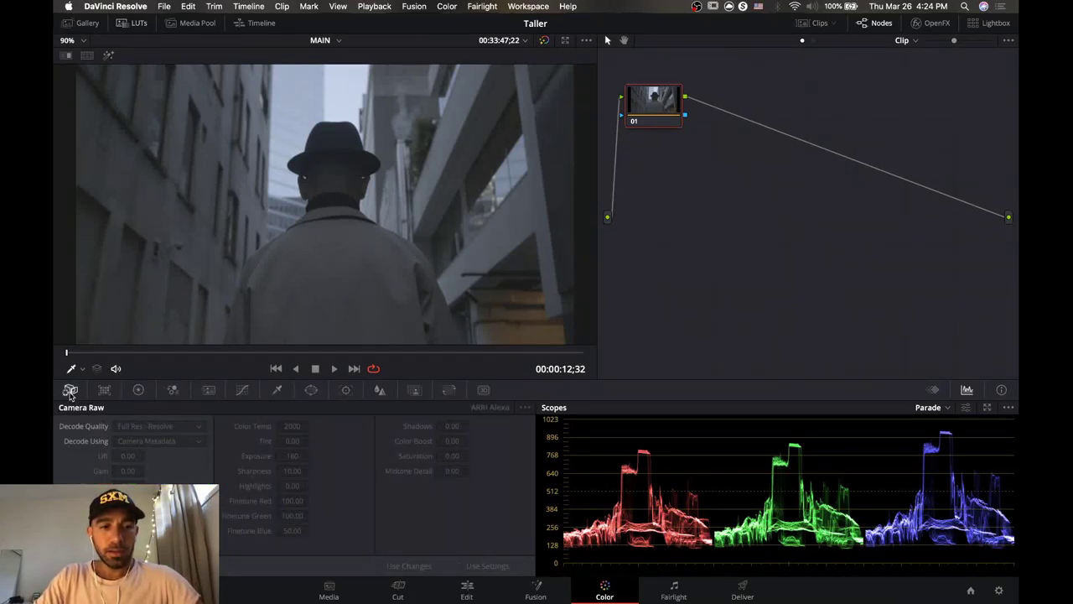
{"action": "left_click", "coordinate": [104, 390]}
{"action": "left_click", "coordinate": [72, 391]}
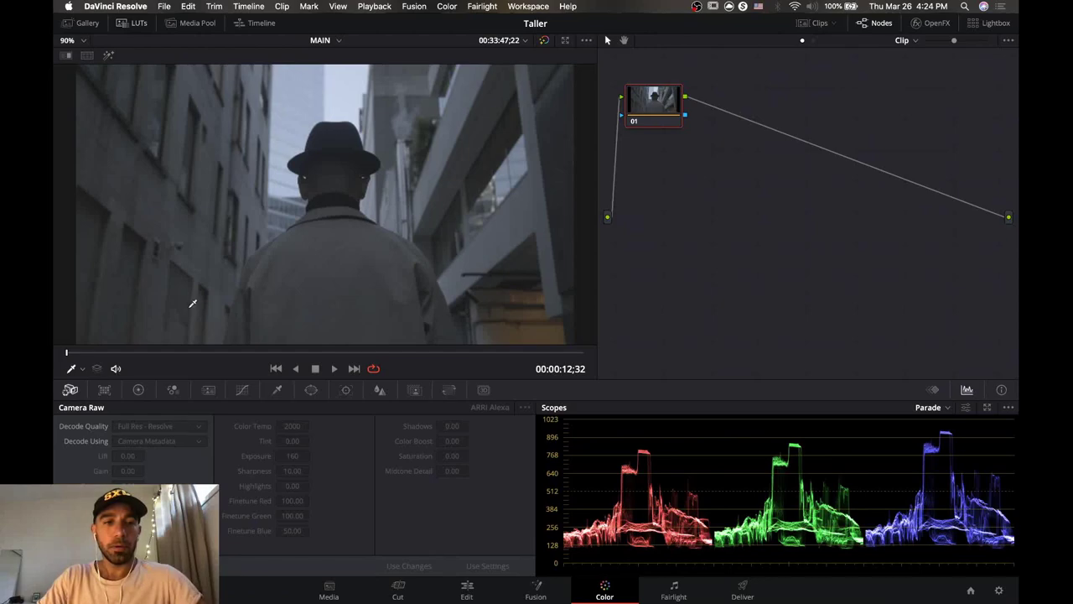
Show the clip thumbnails to load clip 07, the overpass shot, and hide the thumbnails again.
{"action": "left_click", "coordinate": [802, 28]}
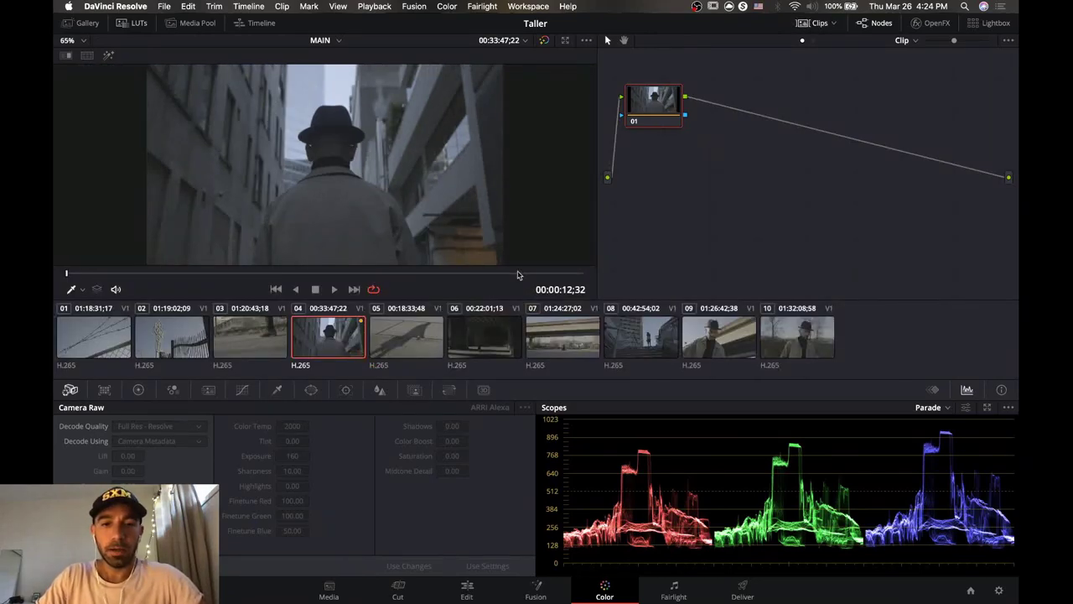
{"action": "left_click", "coordinate": [555, 340]}
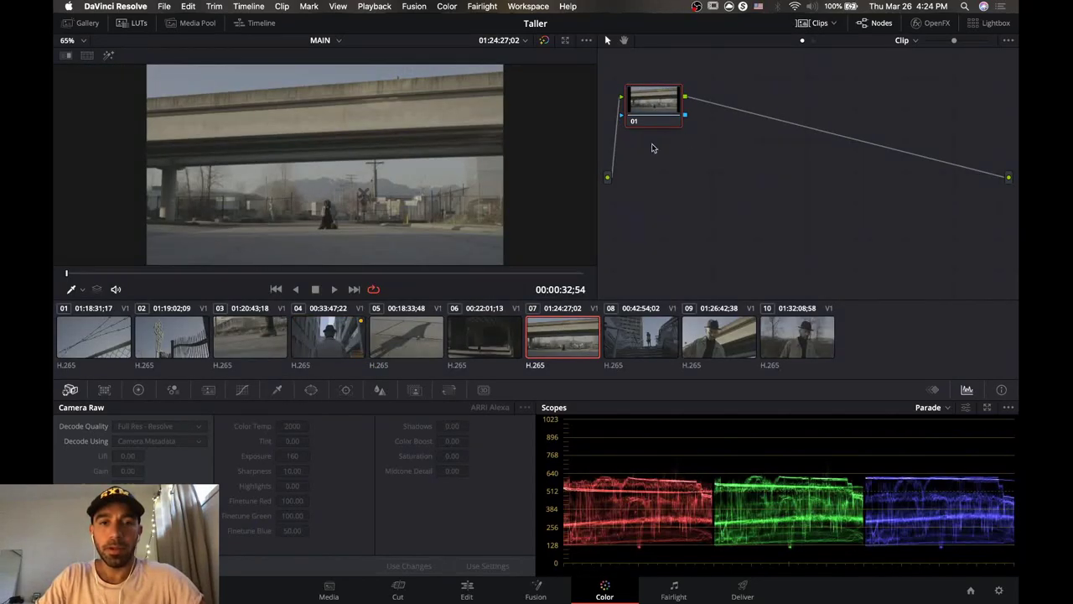
{"action": "left_click", "coordinate": [808, 26]}
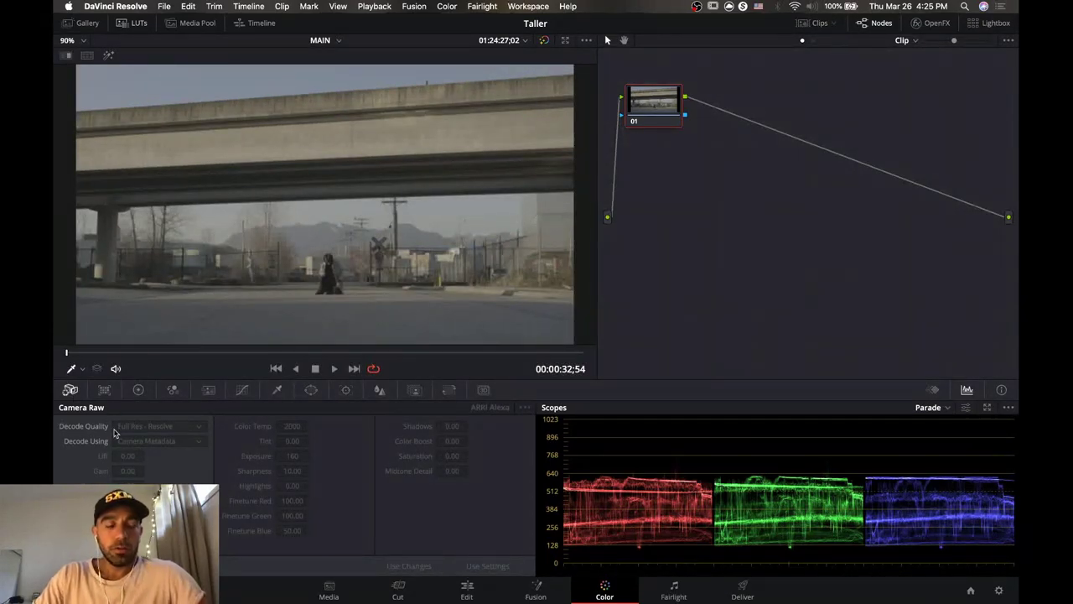
Set the Color Match chart to X-Rite ColorChecker Classic.
{"action": "left_click", "coordinate": [104, 390]}
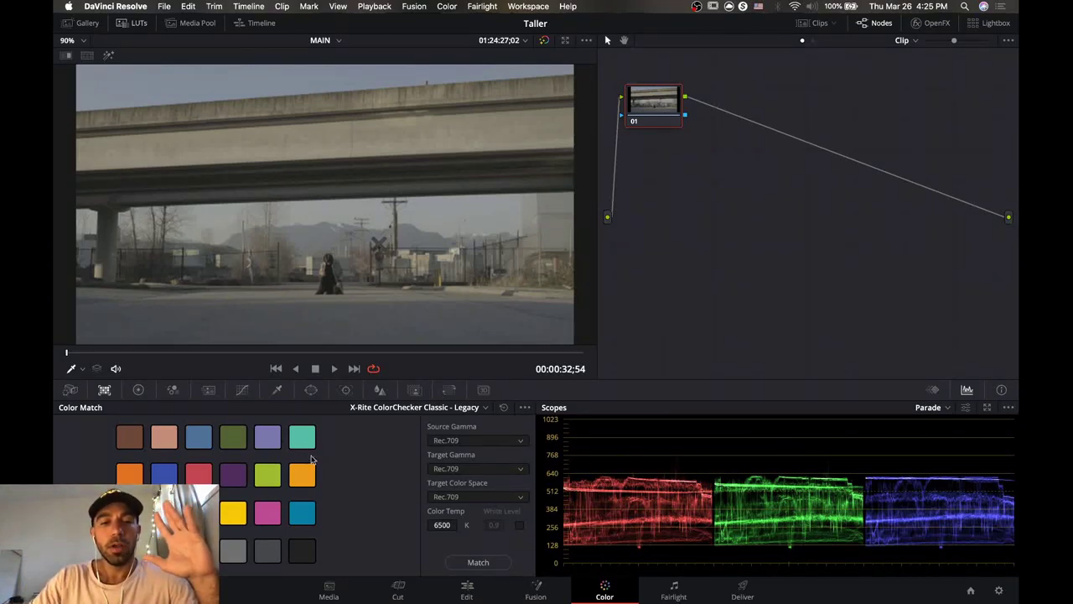
{"action": "left_click", "coordinate": [484, 408]}
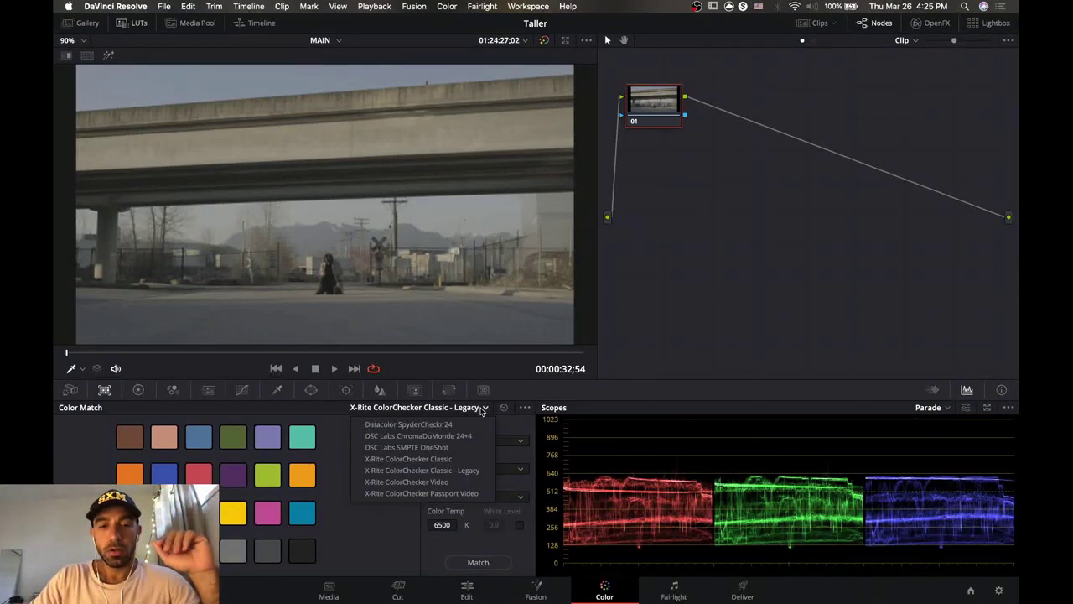
{"action": "left_click", "coordinate": [444, 458]}
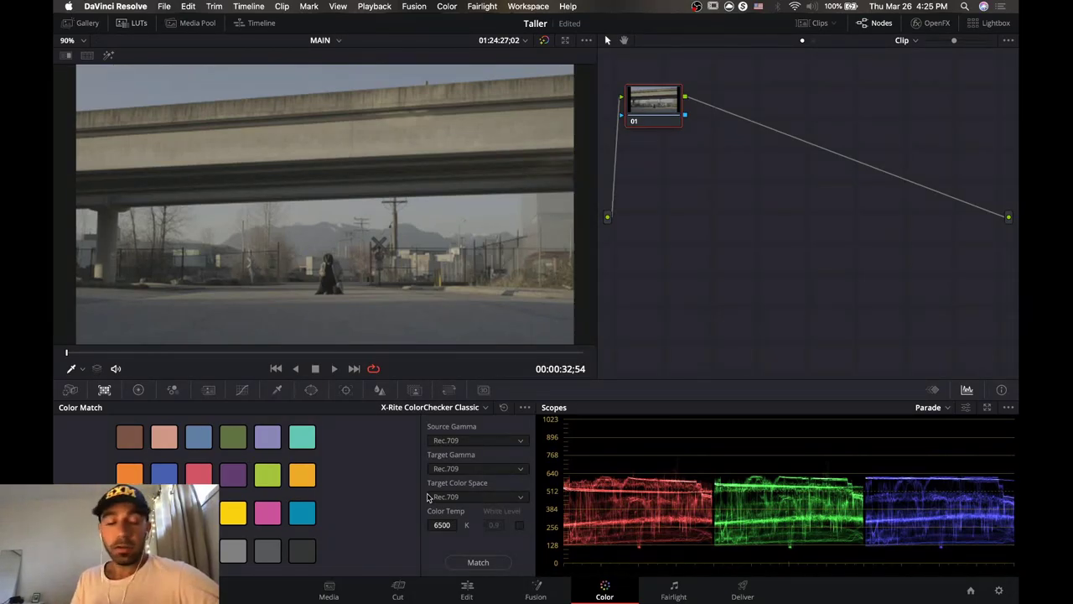
Compare the Primaries Wheels, Primaries Bars and Log modes of the Color Wheels palette, ending on Log.
{"action": "left_click", "coordinate": [139, 391]}
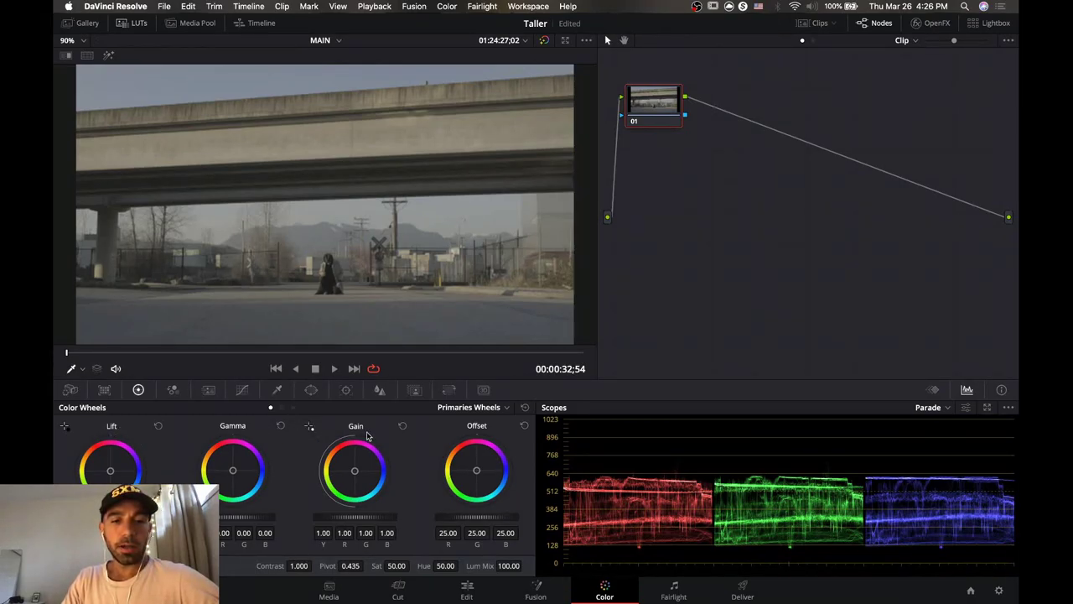
{"action": "left_click", "coordinate": [293, 409]}
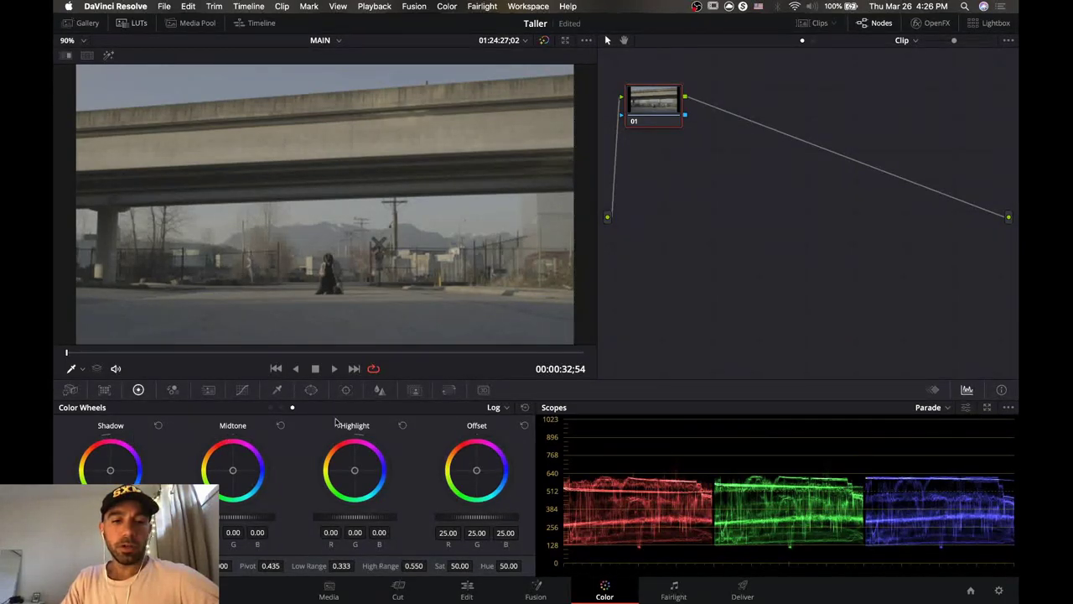
{"action": "left_click", "coordinate": [280, 408]}
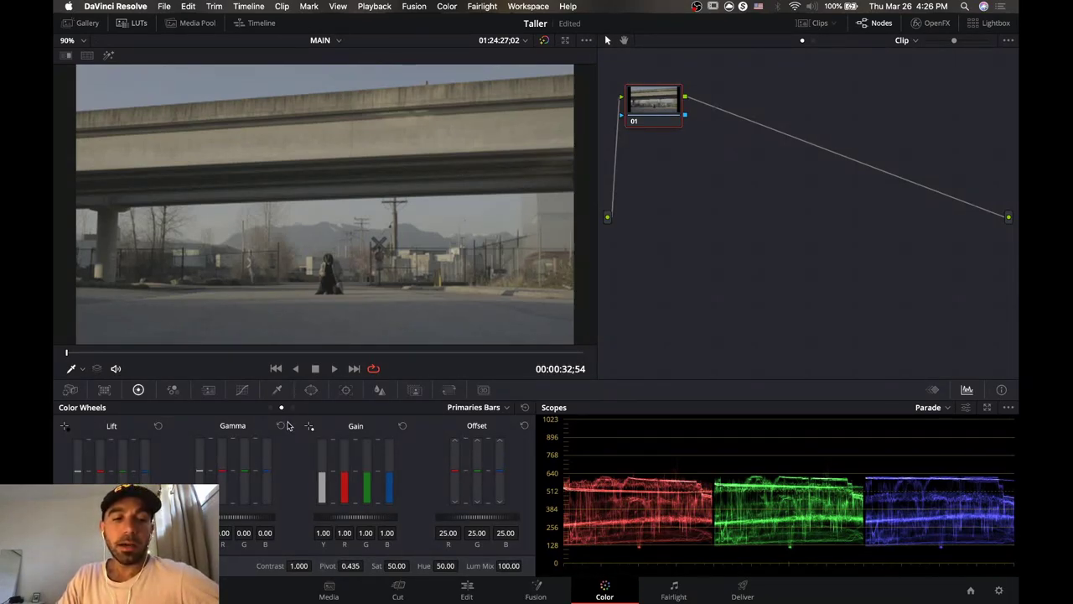
{"action": "left_click", "coordinate": [271, 408]}
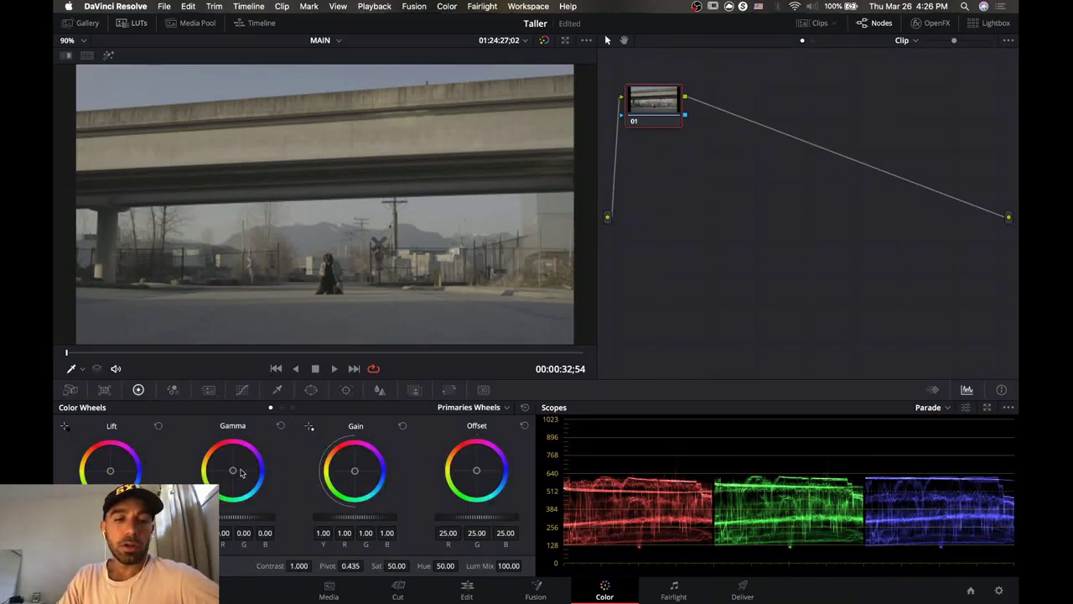
{"action": "left_click", "coordinate": [292, 407]}
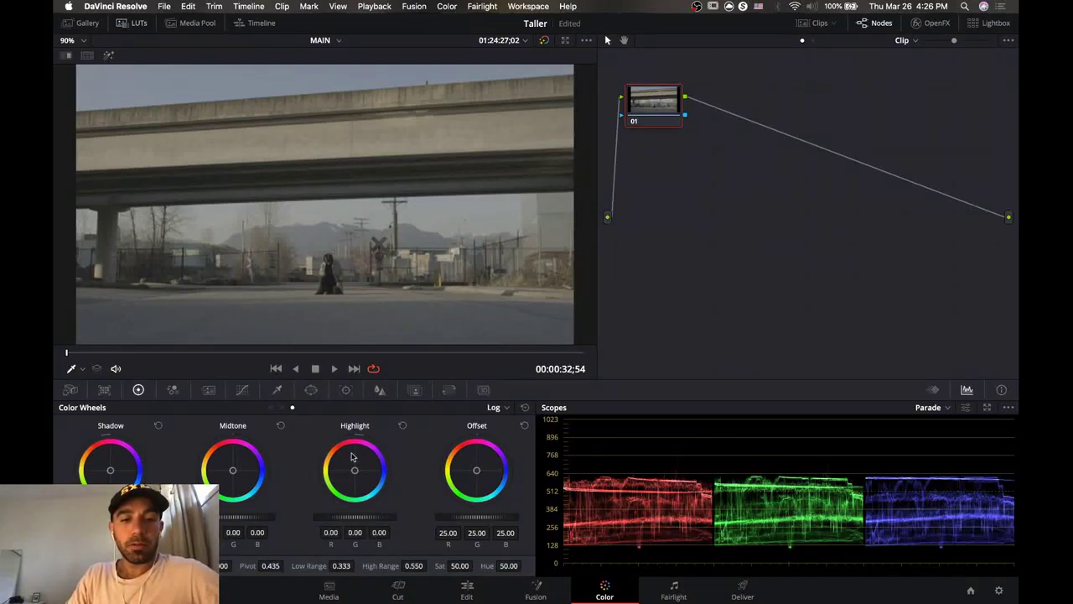
{"action": "left_click", "coordinate": [271, 407]}
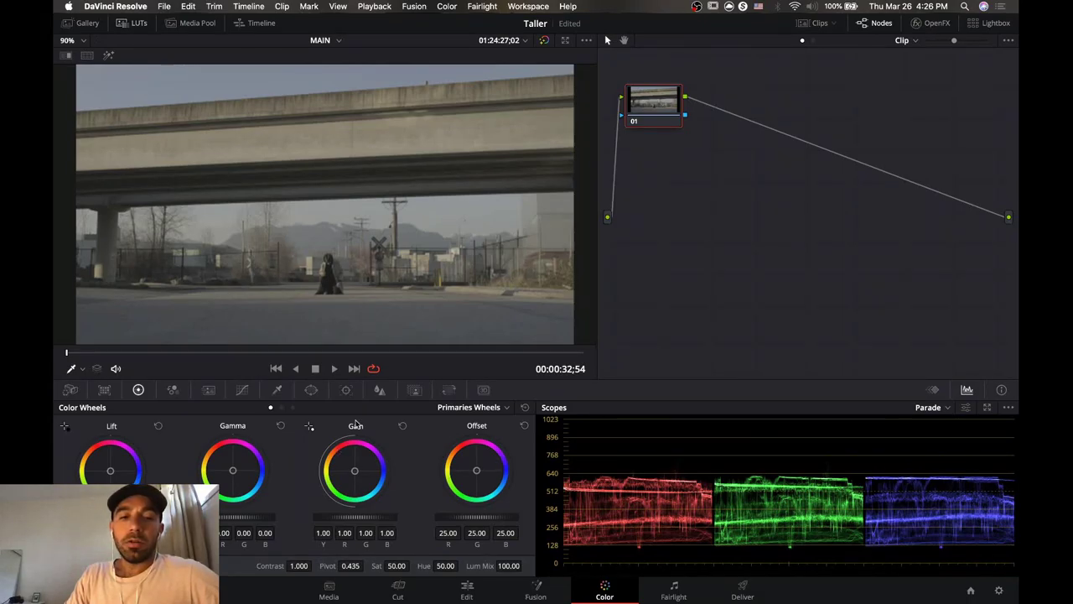
{"action": "left_click", "coordinate": [293, 407]}
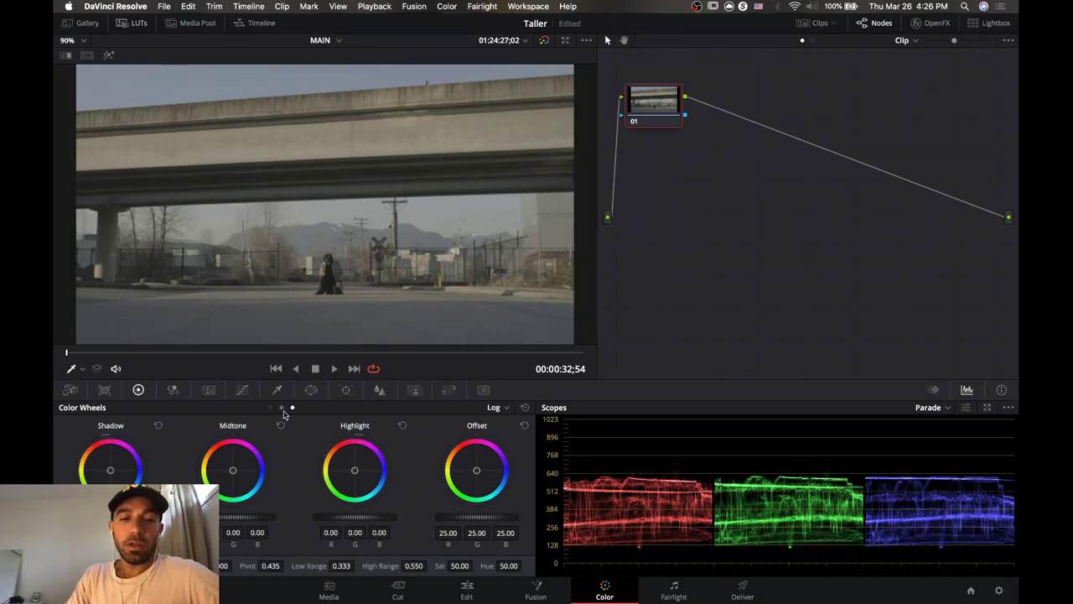
{"action": "left_click", "coordinate": [283, 409]}
{"action": "left_click", "coordinate": [271, 408]}
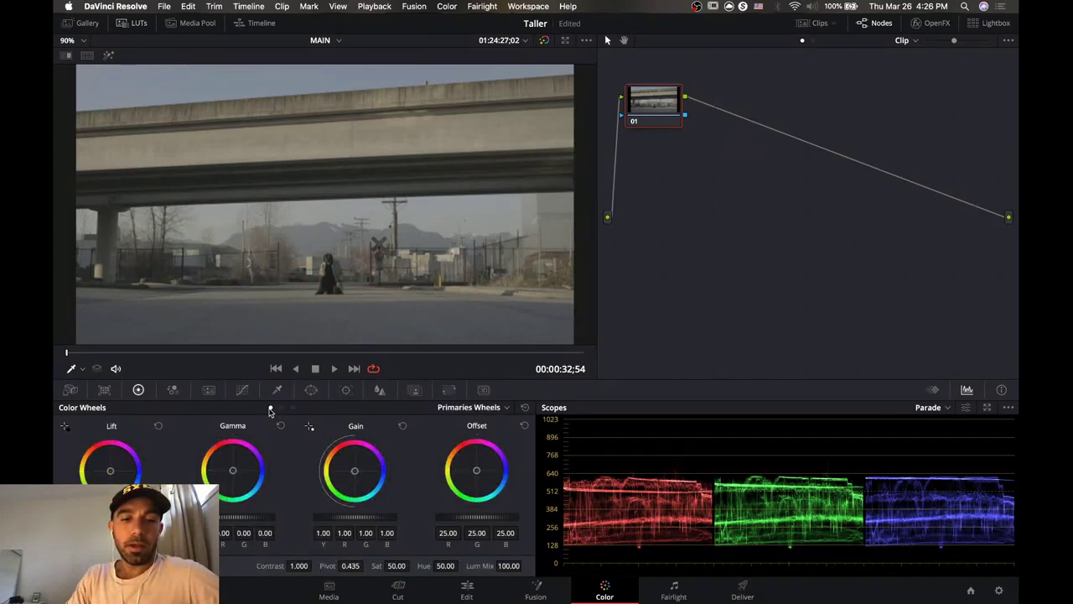
{"action": "left_click", "coordinate": [293, 408]}
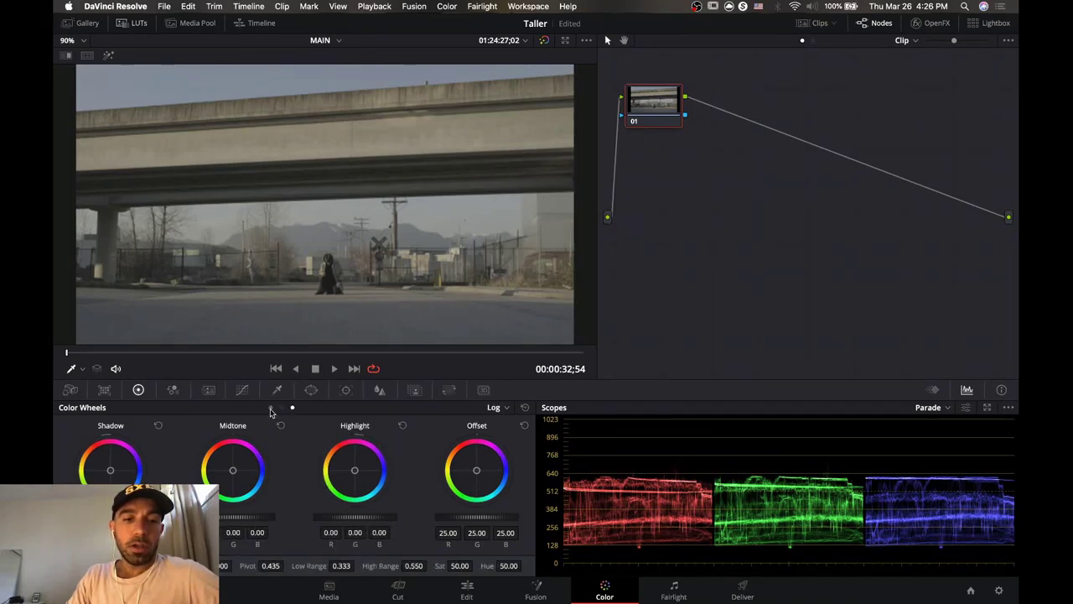
Switch the scopes from Parade to Histogram and set the Color Wheels palette to Primaries Wheels.
{"action": "left_click", "coordinate": [271, 408]}
{"action": "left_click", "coordinate": [293, 408]}
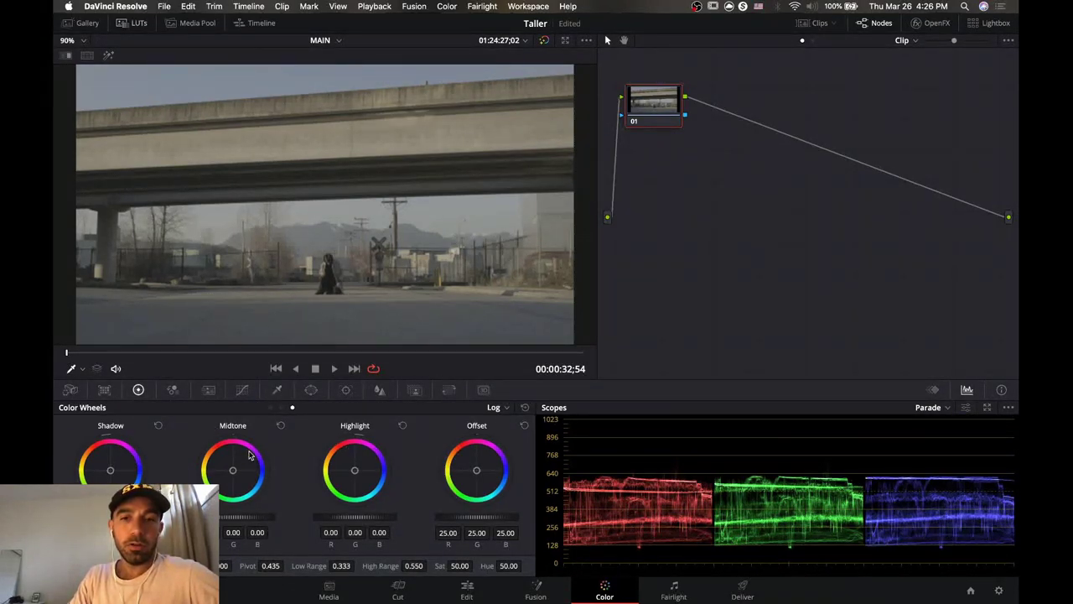
{"action": "left_click", "coordinate": [951, 407]}
{"action": "left_click", "coordinate": [944, 463]}
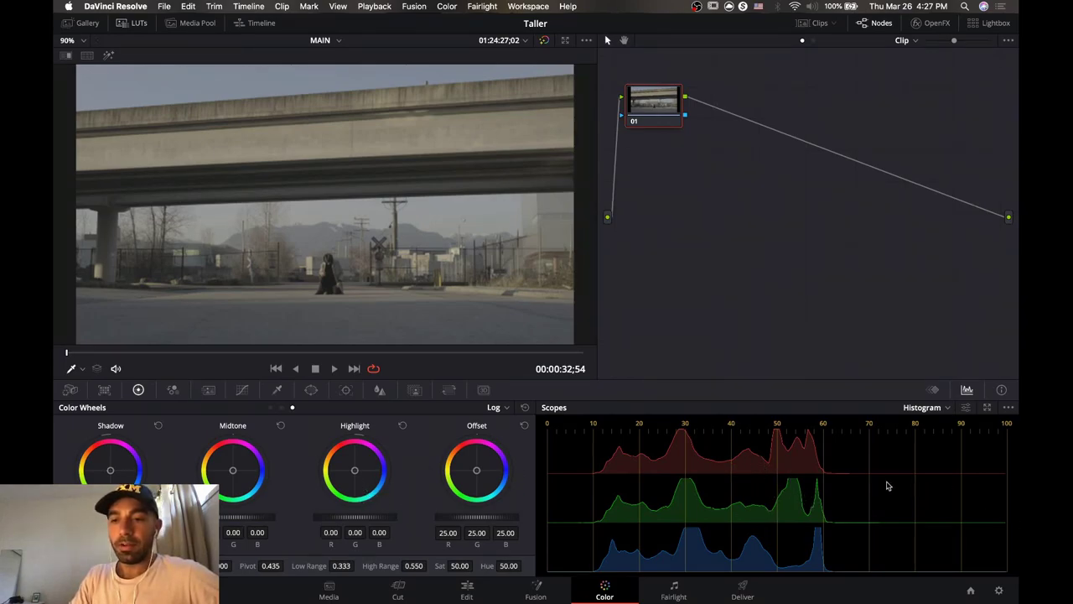
{"action": "left_click", "coordinate": [270, 408]}
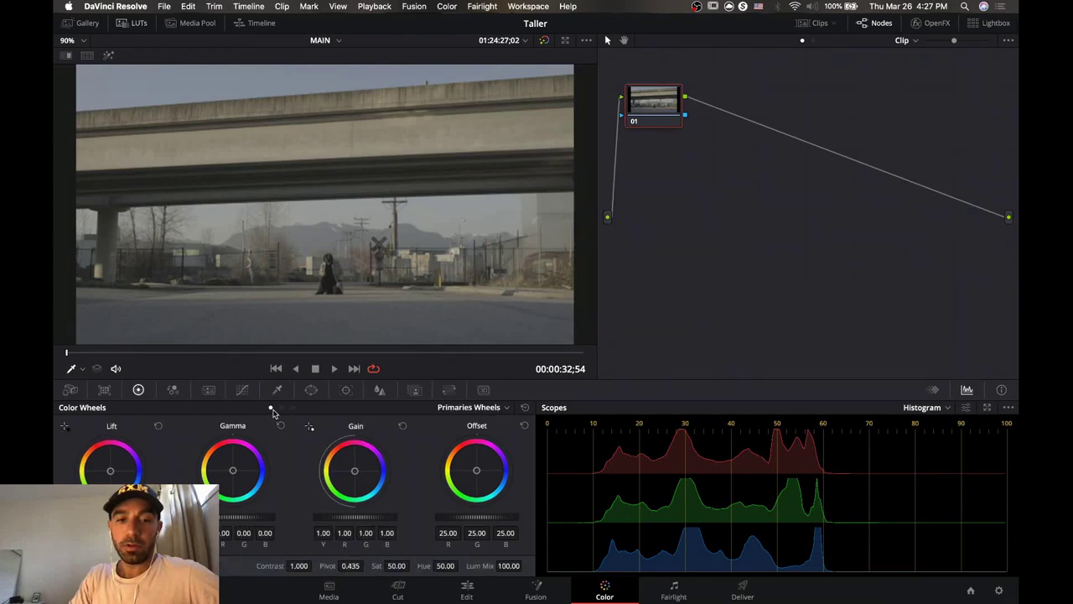
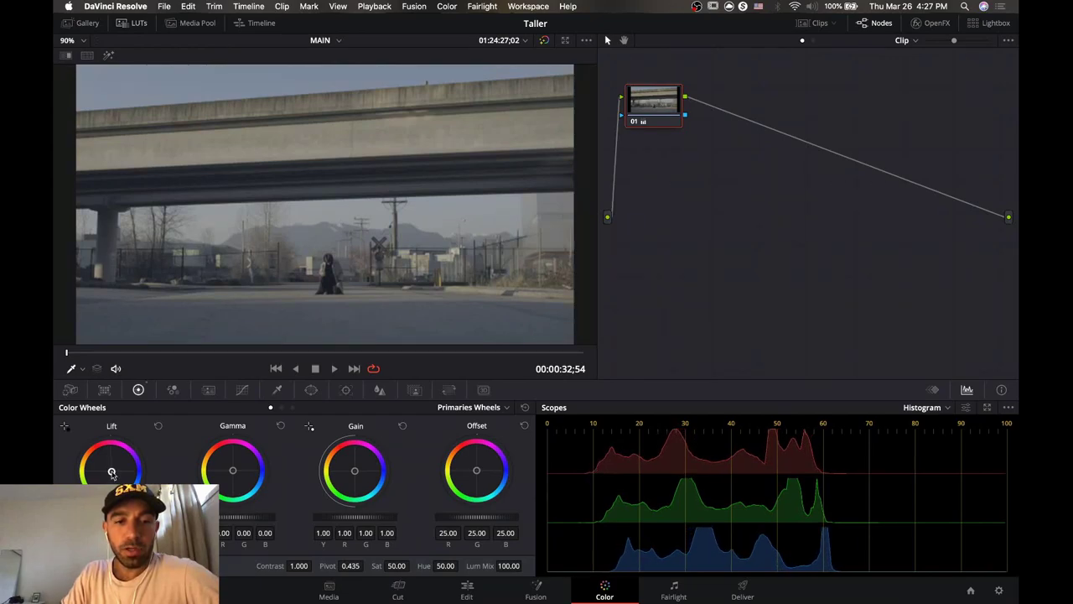
Shift Gamma slightly away from blue and push Gain toward red, at about R 1.05, G 0.99, B 0.98.
{"action": "left_click_drag", "start_coordinate": [232, 472], "coordinate": [231, 470]}
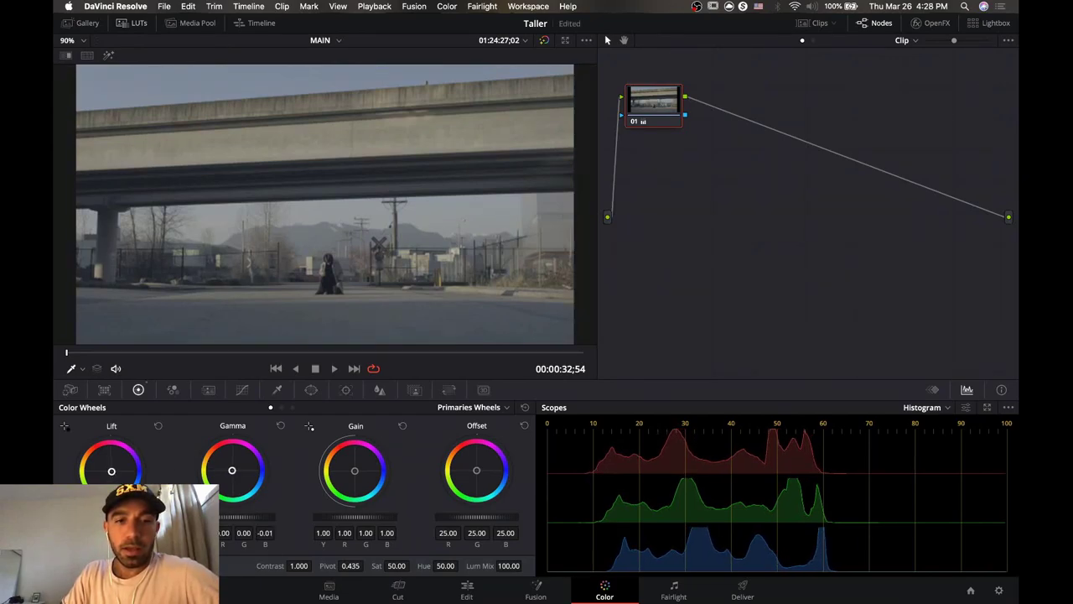
{"action": "left_click_drag", "start_coordinate": [353, 474], "coordinate": [354, 471]}
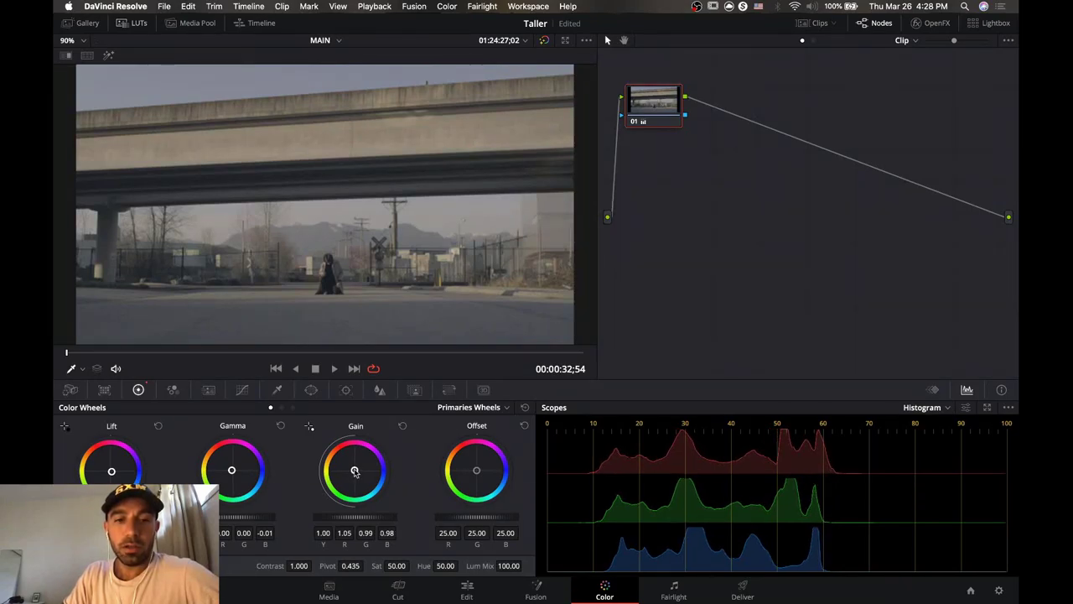
Disable and enable node 01 repeatedly to compare the overpass shot with and without the primaries adjustments.
{"action": "left_click", "coordinate": [635, 123]}
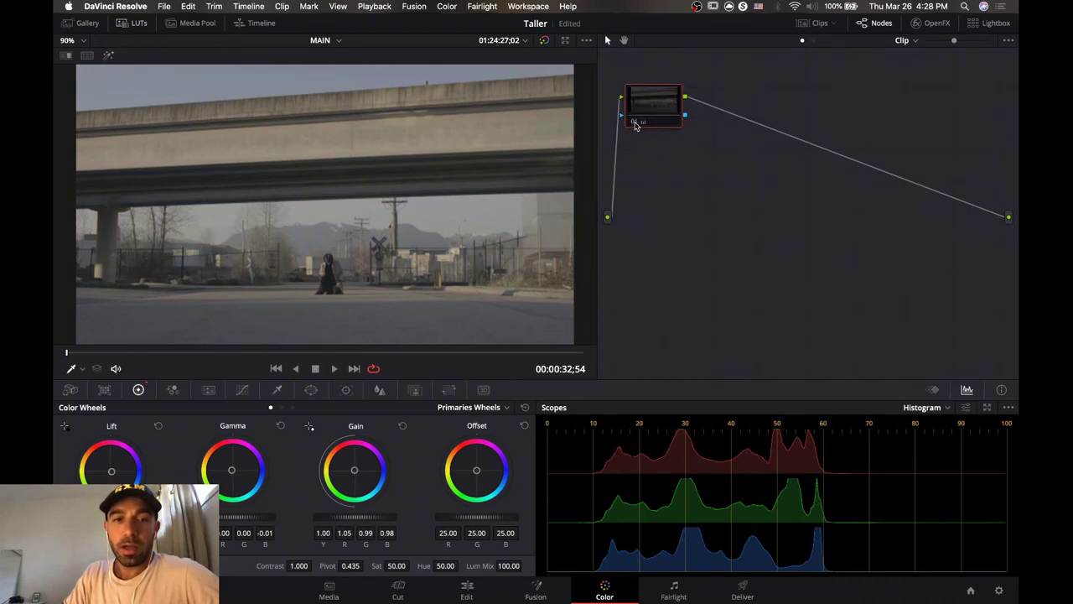
{"action": "left_click", "coordinate": [635, 123]}
{"action": "left_click", "coordinate": [635, 122]}
{"action": "left_click", "coordinate": [635, 122]}
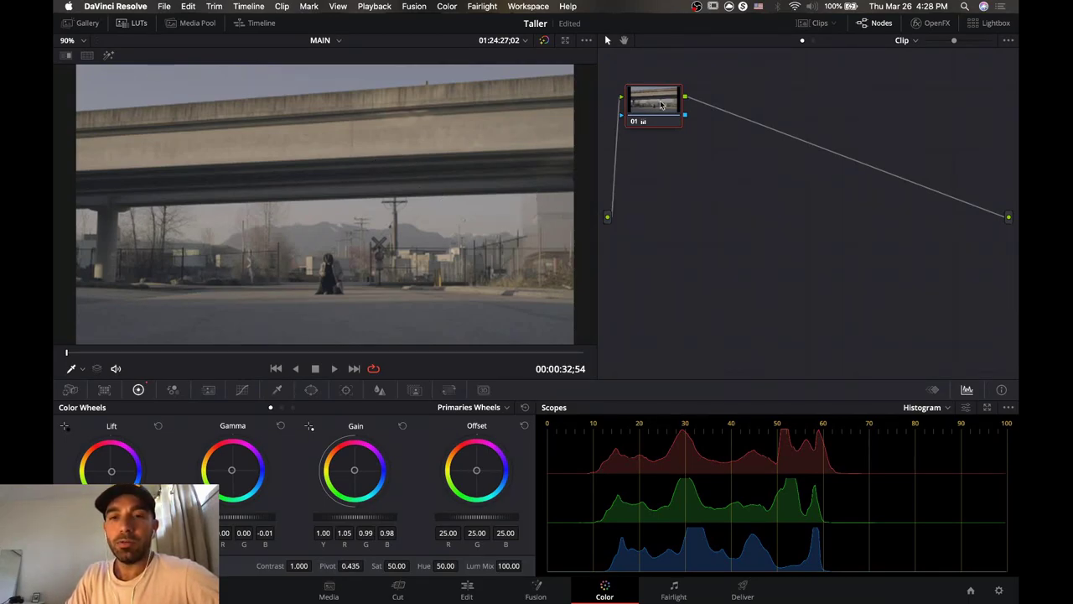
{"action": "left_click", "coordinate": [635, 123]}
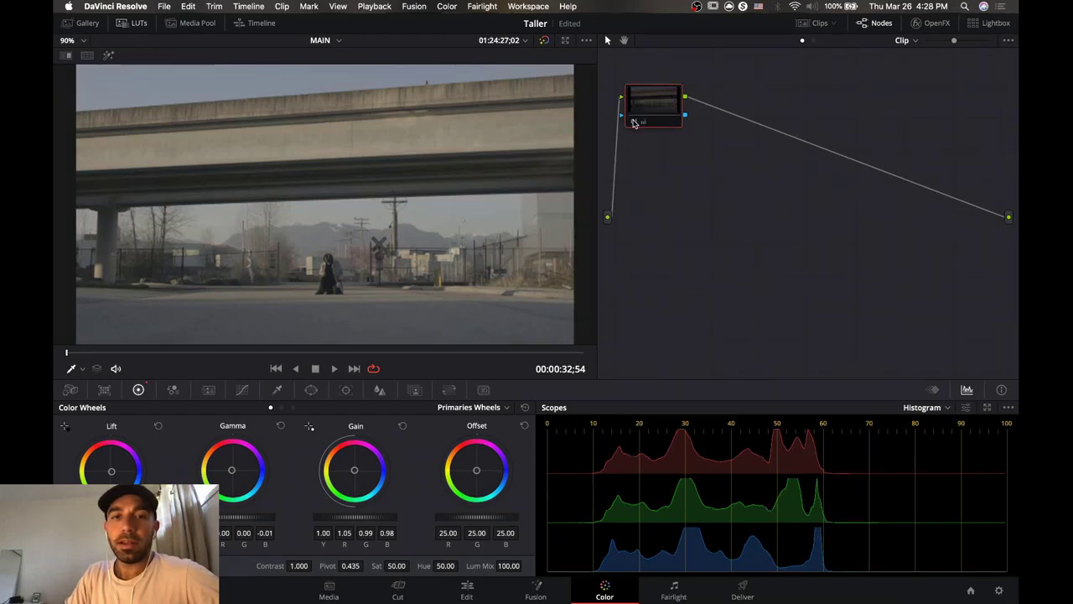
{"action": "left_click", "coordinate": [635, 122]}
{"action": "left_click", "coordinate": [635, 122]}
{"action": "left_click", "coordinate": [635, 122]}
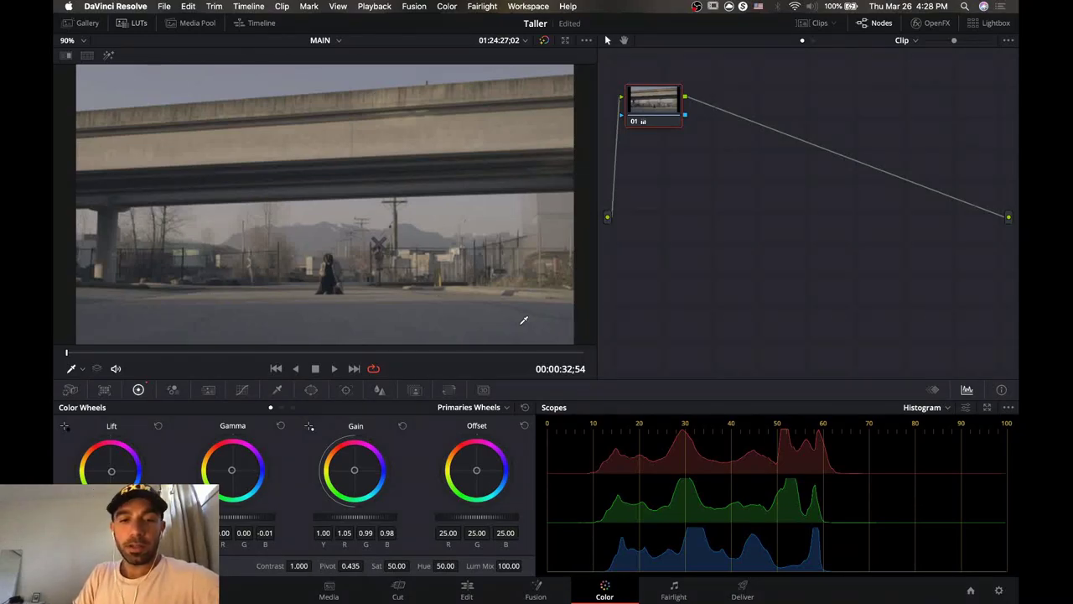
Reset all primaries adjustments and switch the Color Wheels palette to Log mode.
{"action": "left_click", "coordinate": [525, 409]}
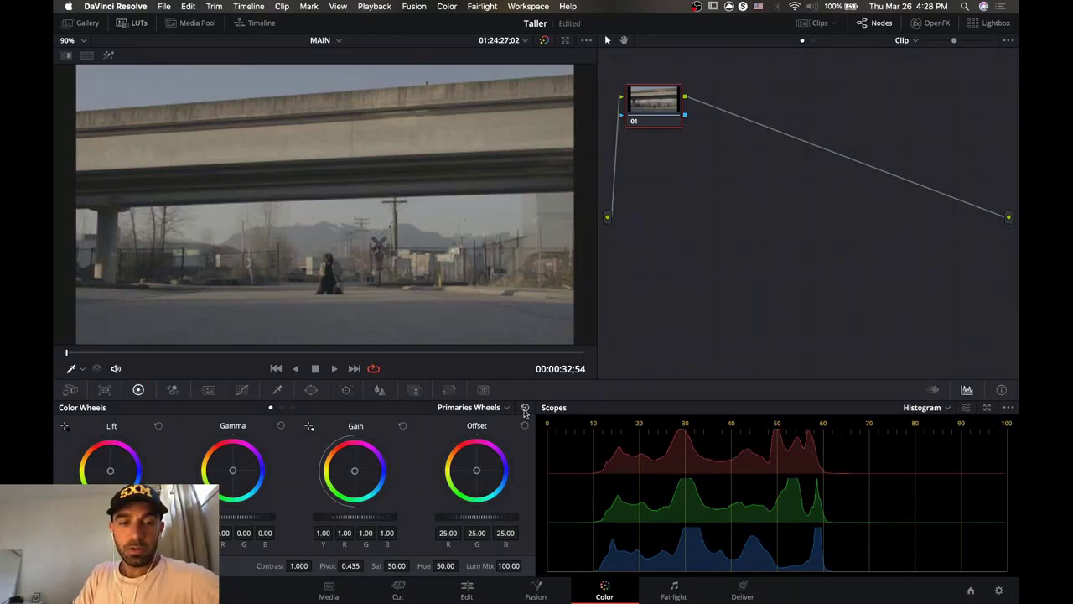
{"action": "left_click", "coordinate": [293, 408]}
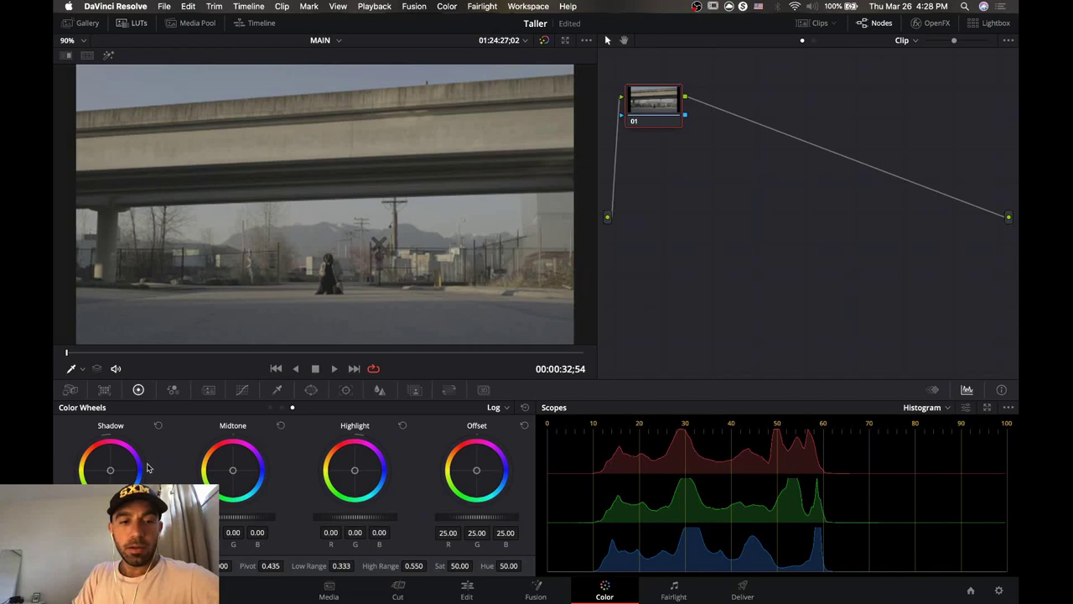
Tint the Log Shadow toward blue, the Midtone toward yellow-orange, and the Highlight toward orange at about R 0.39, G -0.08, B -0.34.
{"action": "left_click_drag", "start_coordinate": [109, 472], "coordinate": [113, 472]}
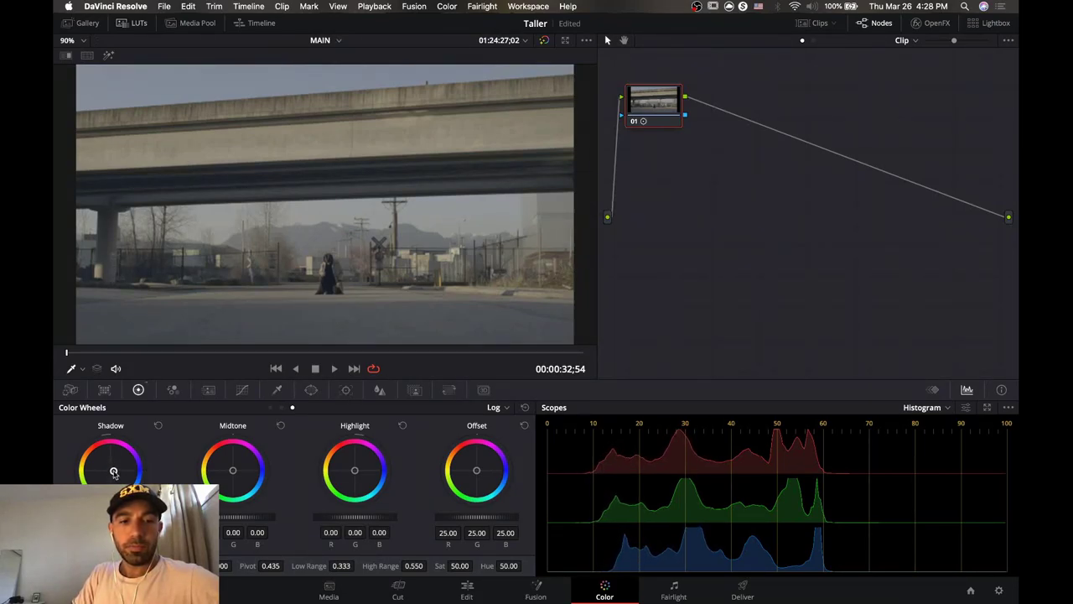
{"action": "left_click_drag", "start_coordinate": [225, 473], "coordinate": [228, 470]}
{"action": "left_click_drag", "start_coordinate": [354, 470], "coordinate": [312, 475]}
{"action": "left_click_drag", "start_coordinate": [227, 471], "coordinate": [221, 467]}
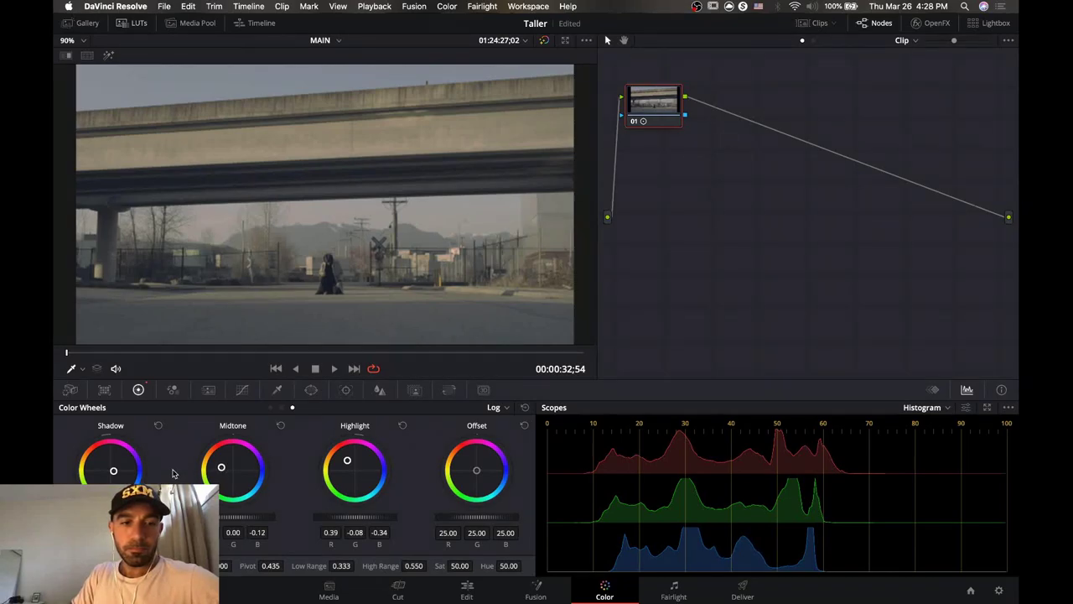
{"action": "left_click_drag", "start_coordinate": [113, 470], "coordinate": [120, 473]}
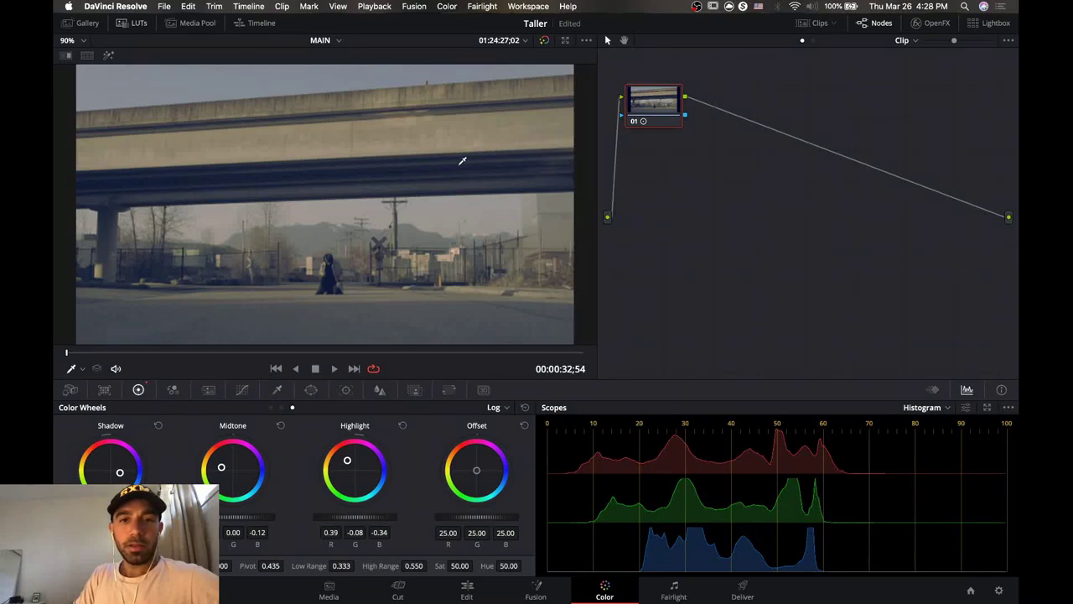
Toggle node 01 off and on to compare the Log tinting with the ungraded shot.
{"action": "left_click", "coordinate": [634, 122]}
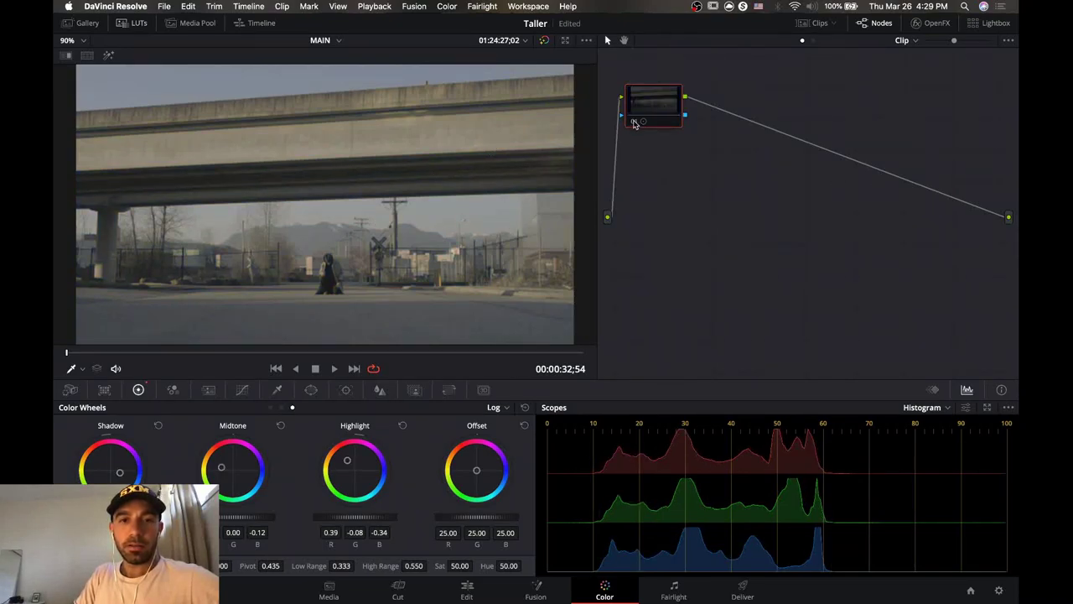
{"action": "left_click", "coordinate": [635, 122]}
{"action": "left_click", "coordinate": [635, 123]}
{"action": "left_click", "coordinate": [635, 122]}
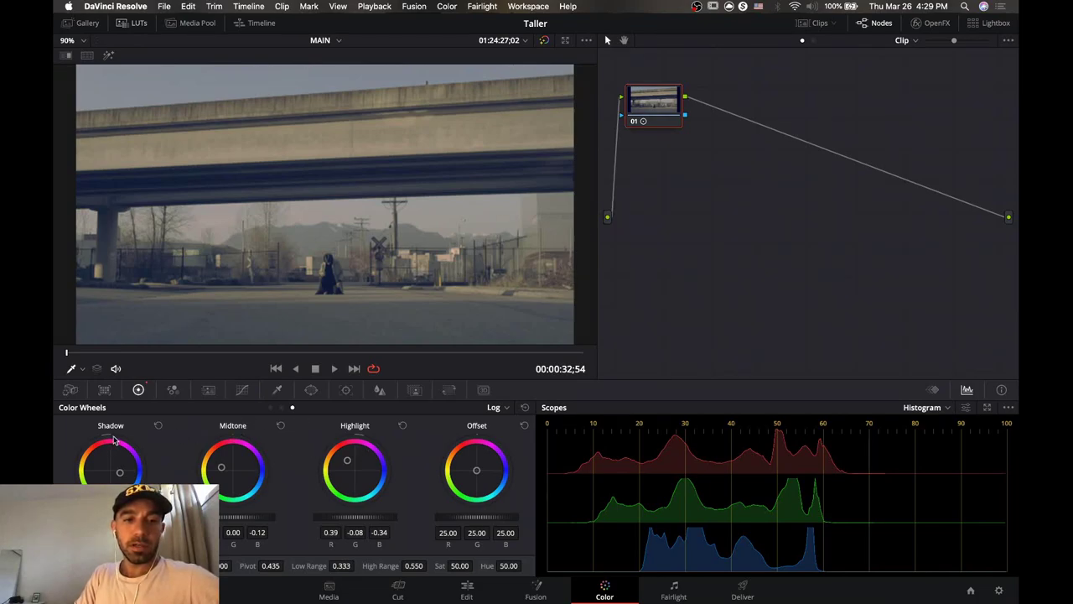
Reset the Log wheel adjustments and return the Color Wheels palette to Primaries Wheels.
{"action": "left_click", "coordinate": [525, 407]}
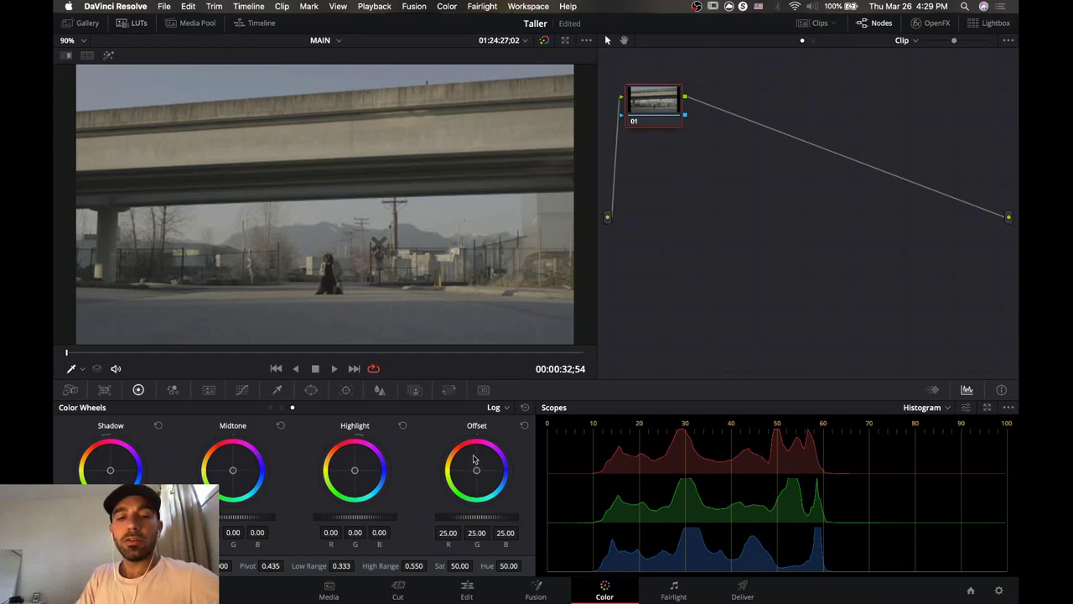
{"action": "left_click", "coordinate": [273, 411]}
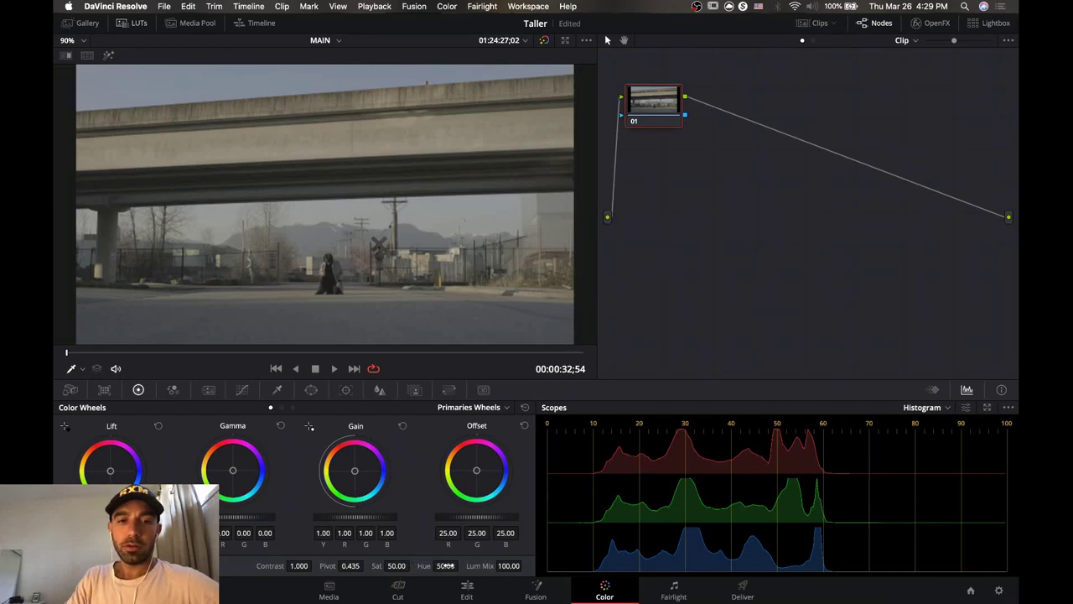
Try rotating the Hue to about 69, and reset it to 50.00.
{"action": "left_click_drag", "start_coordinate": [446, 565], "coordinate": [461, 565]}
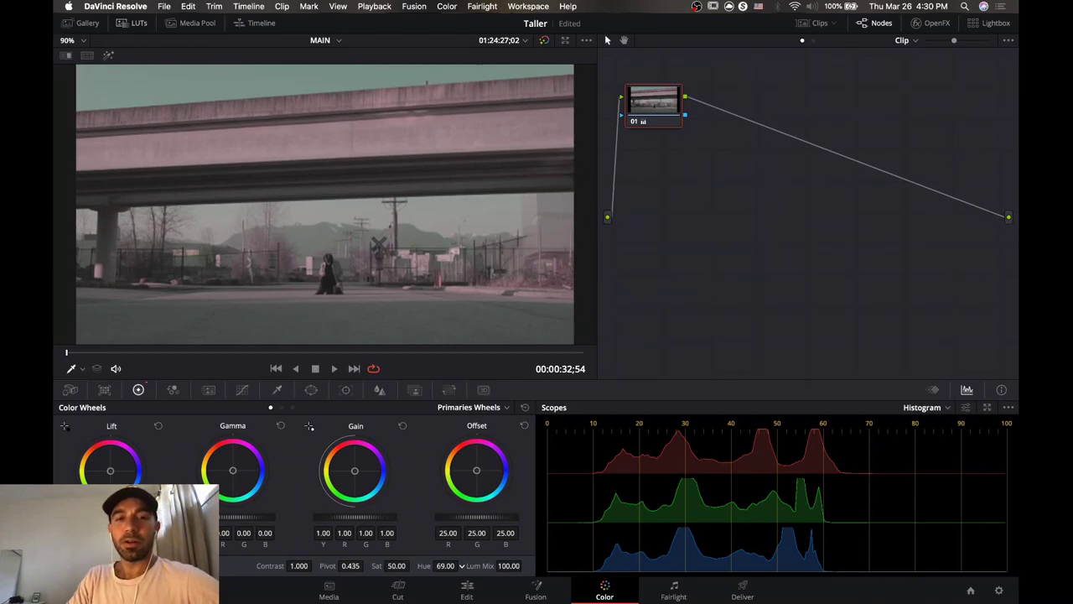
{"action": "left_click_drag", "start_coordinate": [445, 565], "coordinate": [445, 565]}
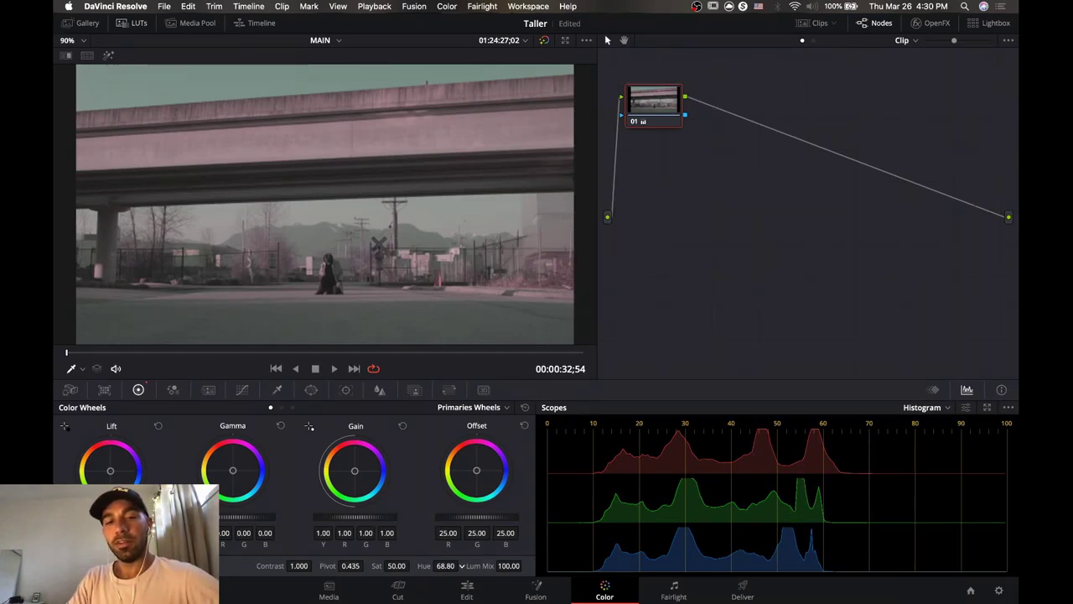
{"action": "double_click", "coordinate": [445, 565]}
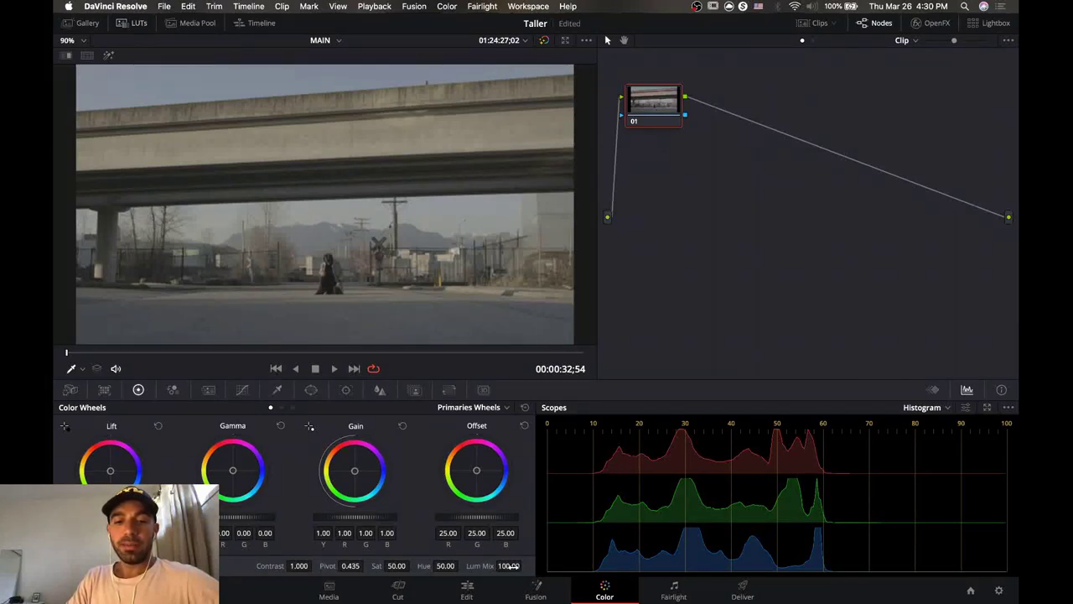
Show the second page of primaries adjustments and undo the color temperature change.
{"action": "left_click", "coordinate": [270, 407]}
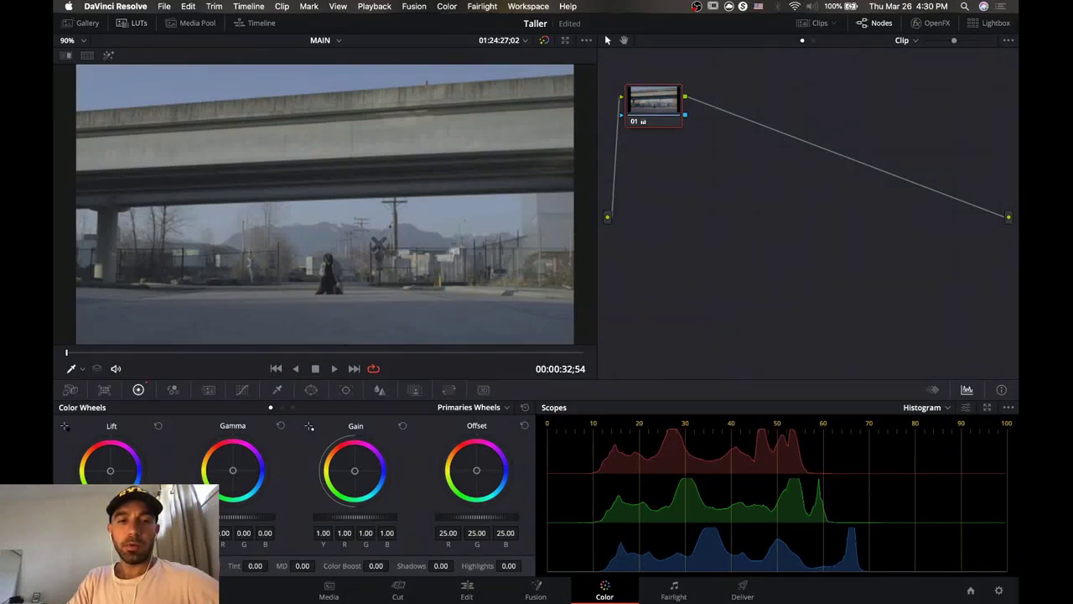
{"action": "key", "text": "super+z"}
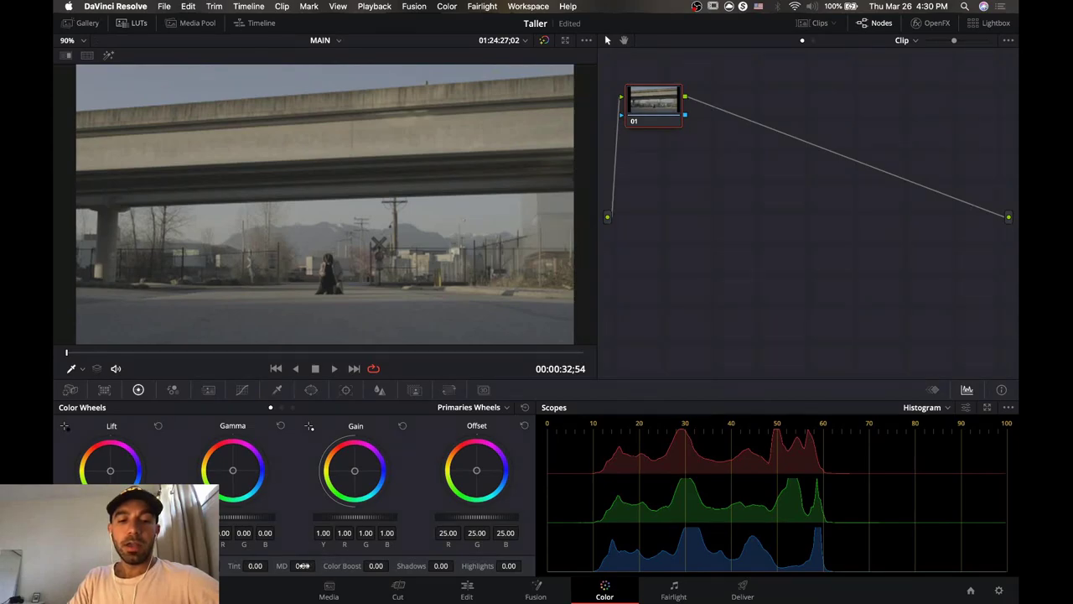
Try a Midtone Detail of 97, preview it by playing the clip, and return it to 0.00.
{"action": "mouse_move", "coordinate": [302, 566]}
{"action": "left_mouse_down"}
{"action": "mouse_move", "coordinate": [318, 565]}
{"action": "mouse_move", "coordinate": [299, 565]}
{"action": "left_mouse_up"}
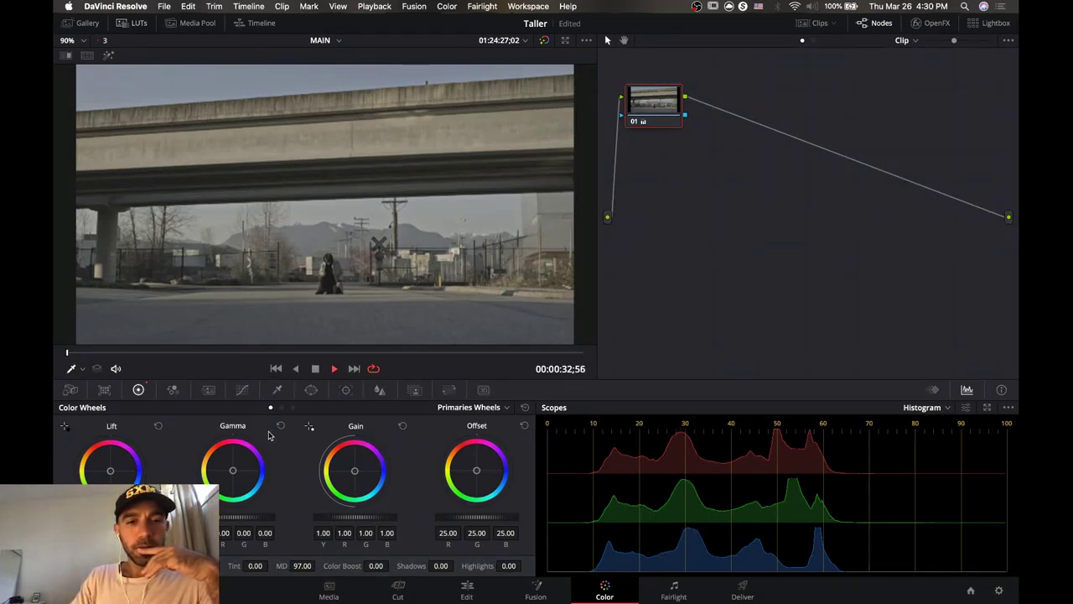
{"action": "key", "text": "space"}
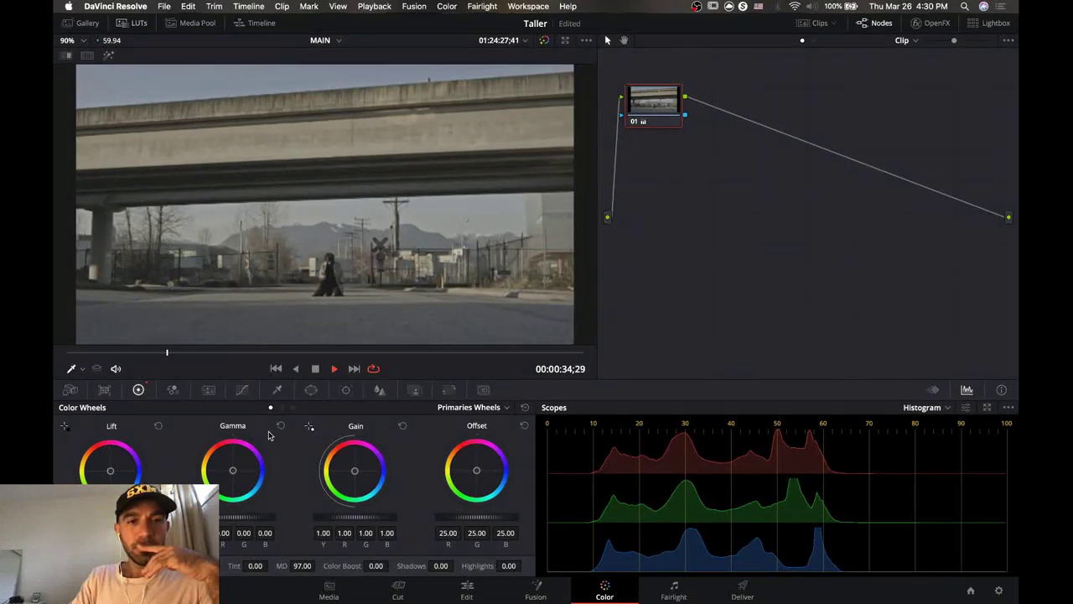
{"action": "key", "text": "space"}
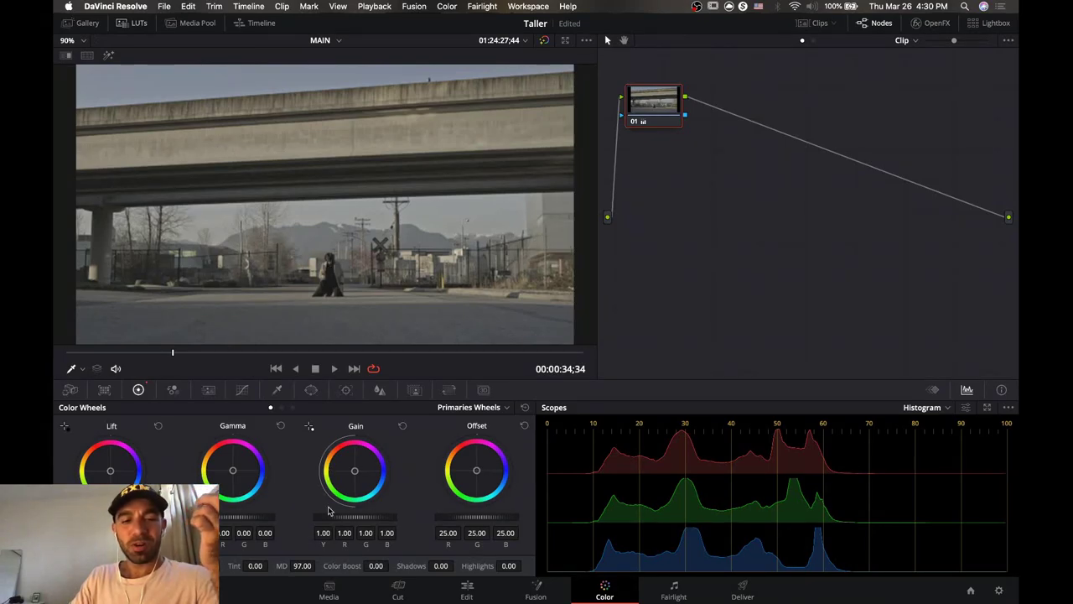
{"action": "left_click_drag", "start_coordinate": [304, 564], "coordinate": [318, 566]}
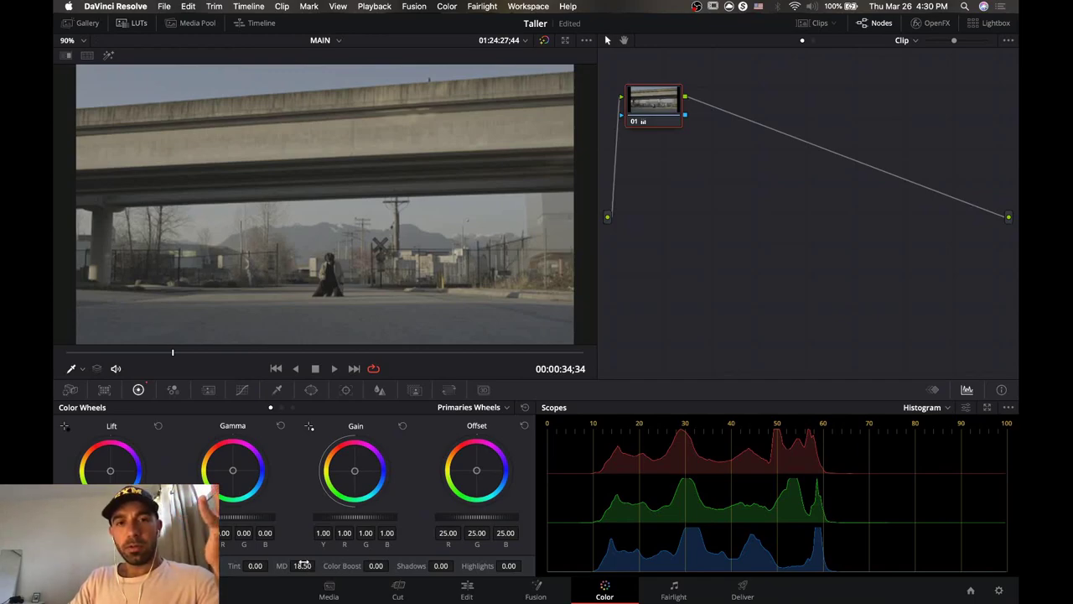
{"action": "left_click_drag", "start_coordinate": [314, 566], "coordinate": [284, 566]}
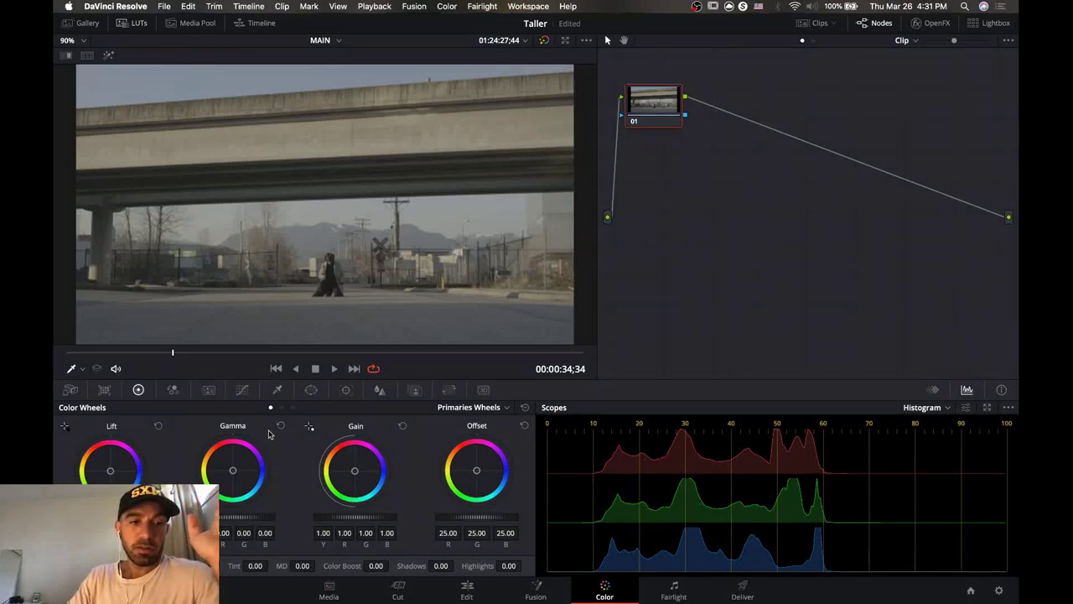
Mute the viewer audio and play through the overpass clip, stopping and resuming playback.
{"action": "left_click", "coordinate": [116, 369]}
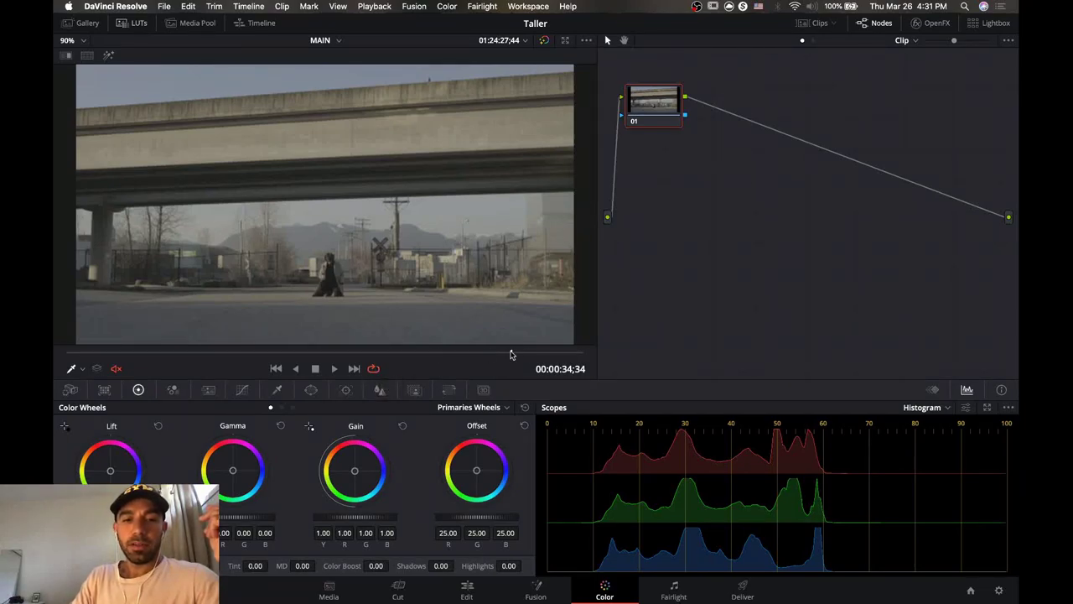
{"action": "left_click", "coordinate": [553, 355]}
{"action": "key", "text": "space"}
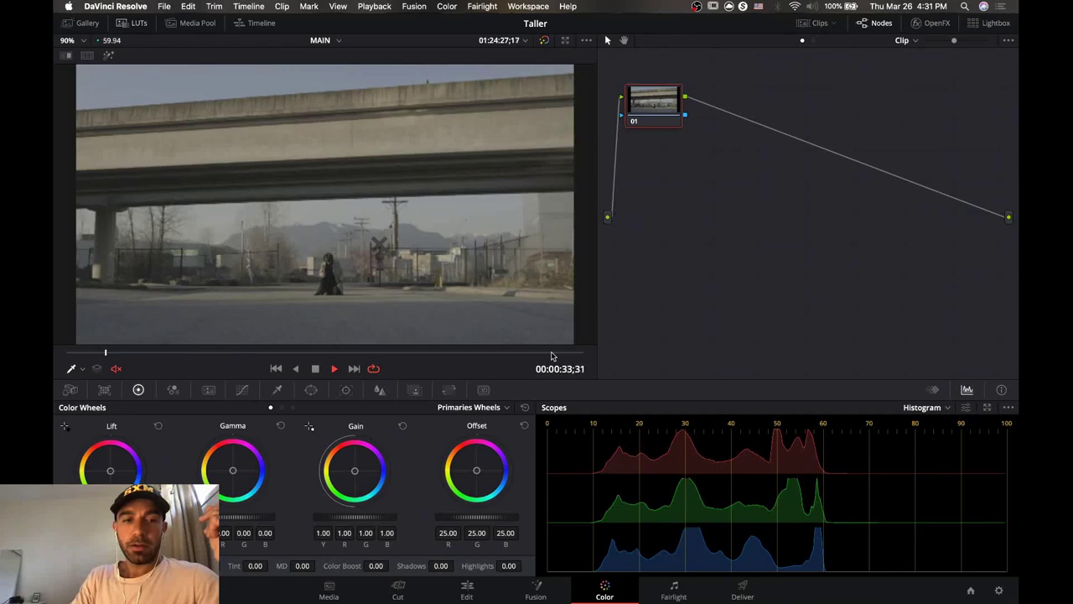
{"action": "key", "text": "space"}
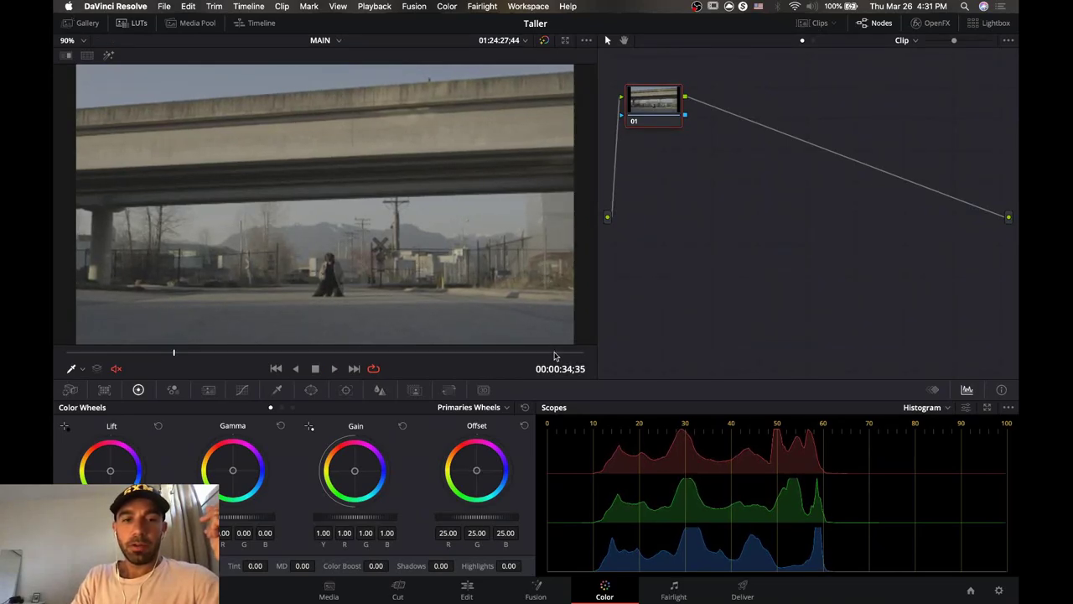
{"action": "key", "text": "space"}
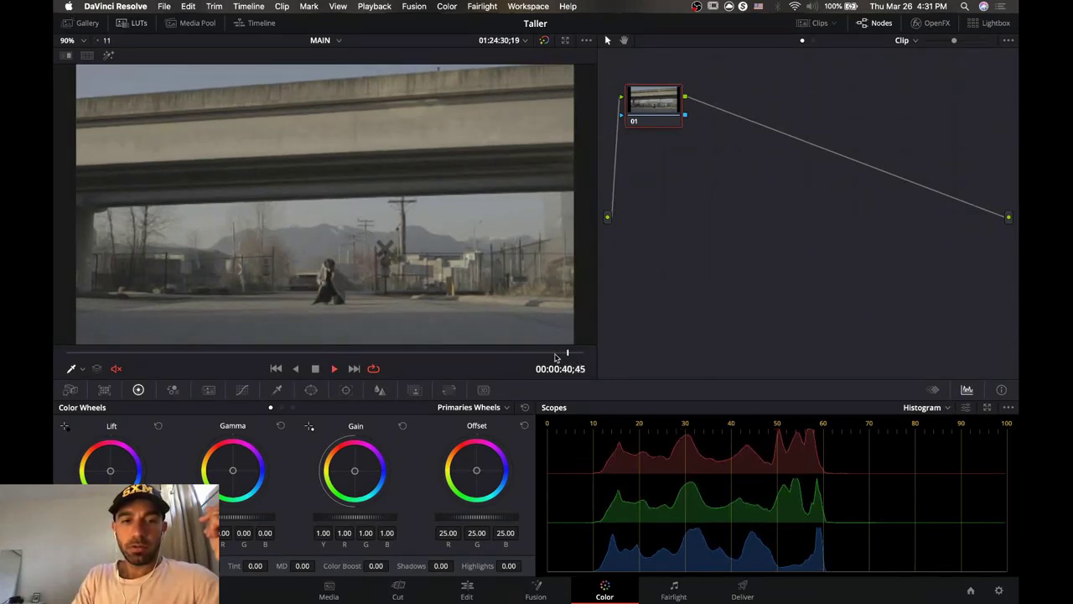
{"action": "key", "text": "space"}
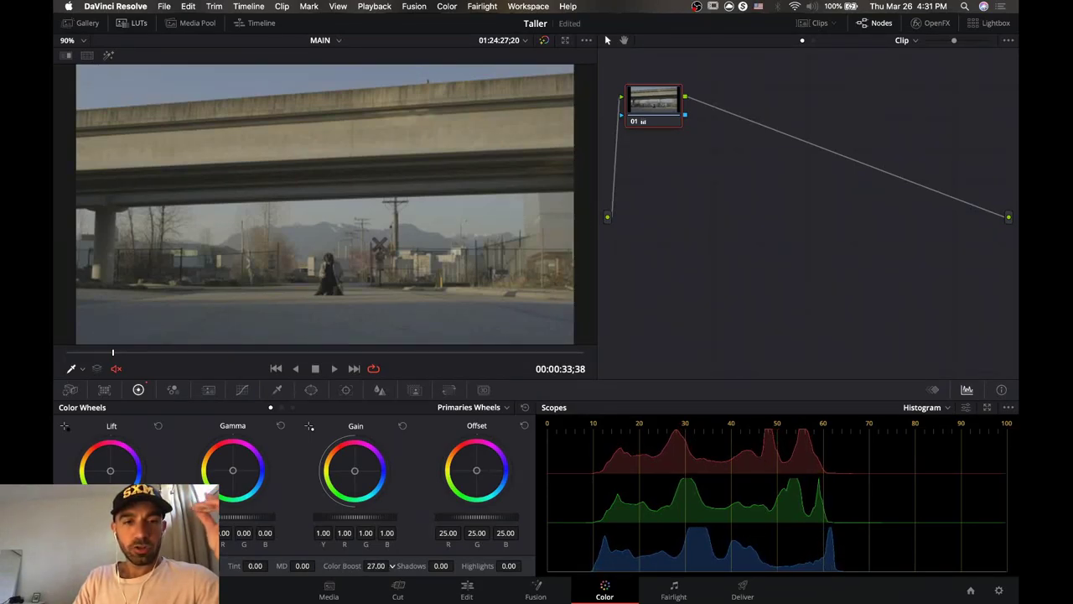
Reset Color Boost to 0.00.
{"action": "double_click", "coordinate": [343, 565]}
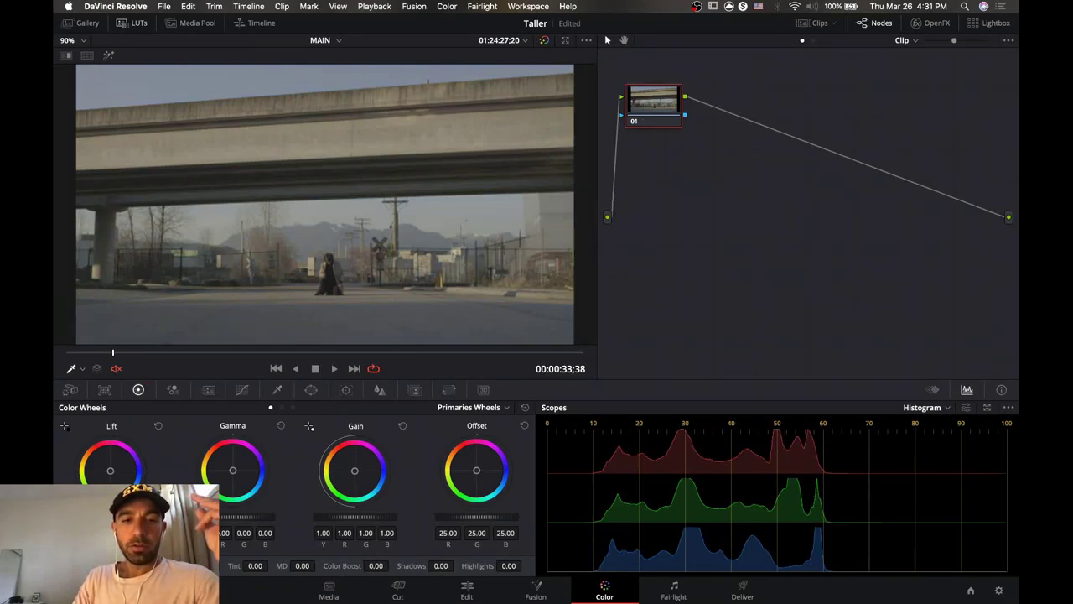
Try a lower Shadows value on the overpass clip and reset it to 0.00.
{"action": "left_click_drag", "start_coordinate": [439, 566], "coordinate": [432, 566]}
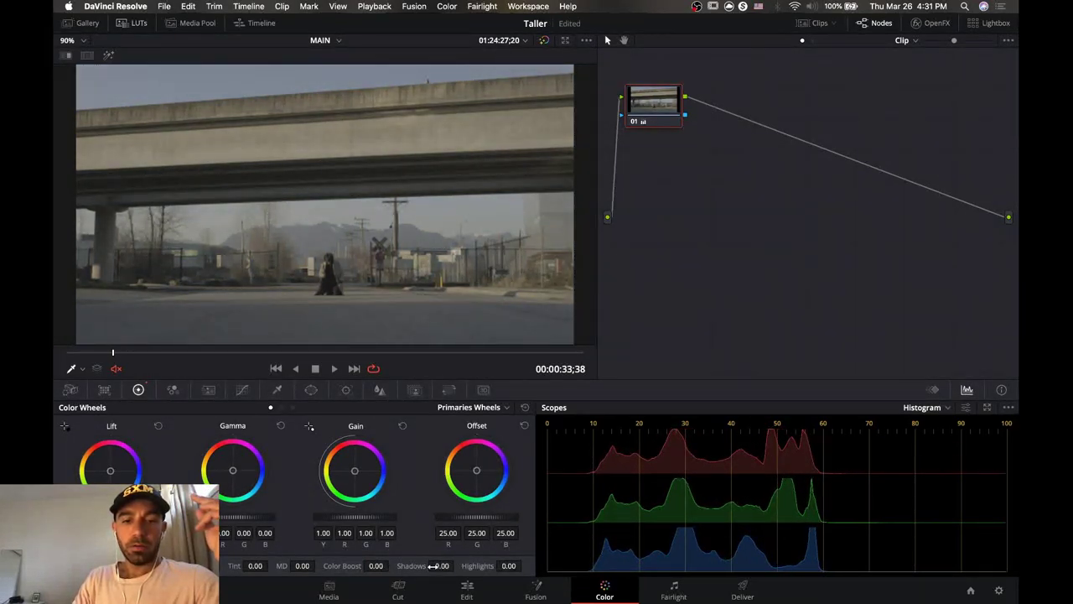
{"action": "double_click", "coordinate": [411, 565]}
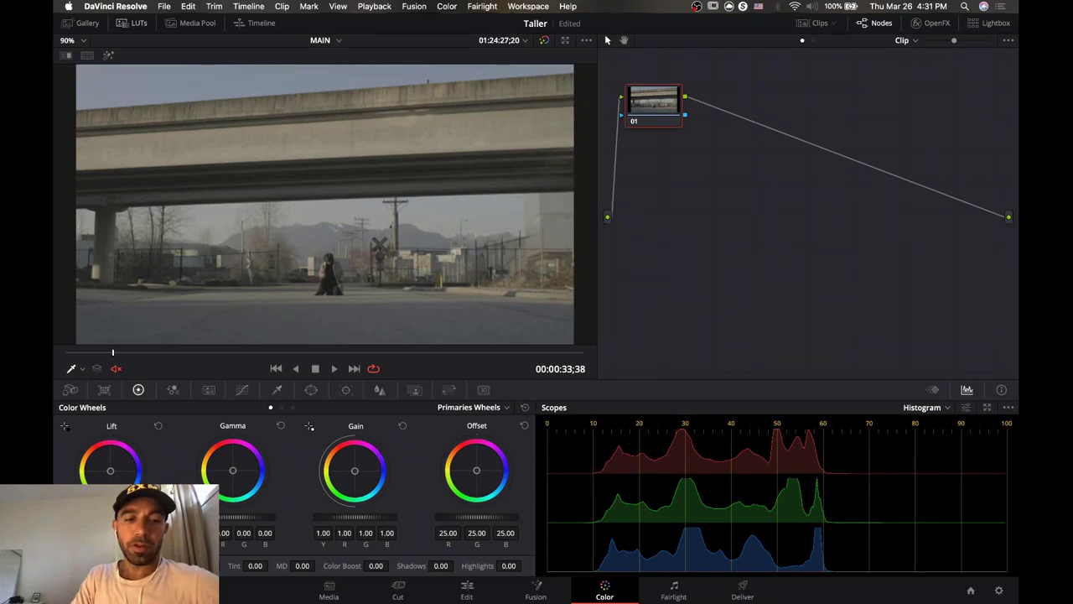
Try a lower Lift together with a Gain of 1.16, and reset both wheels.
{"action": "left_click_drag", "start_coordinate": [118, 515], "coordinate": [99, 516]}
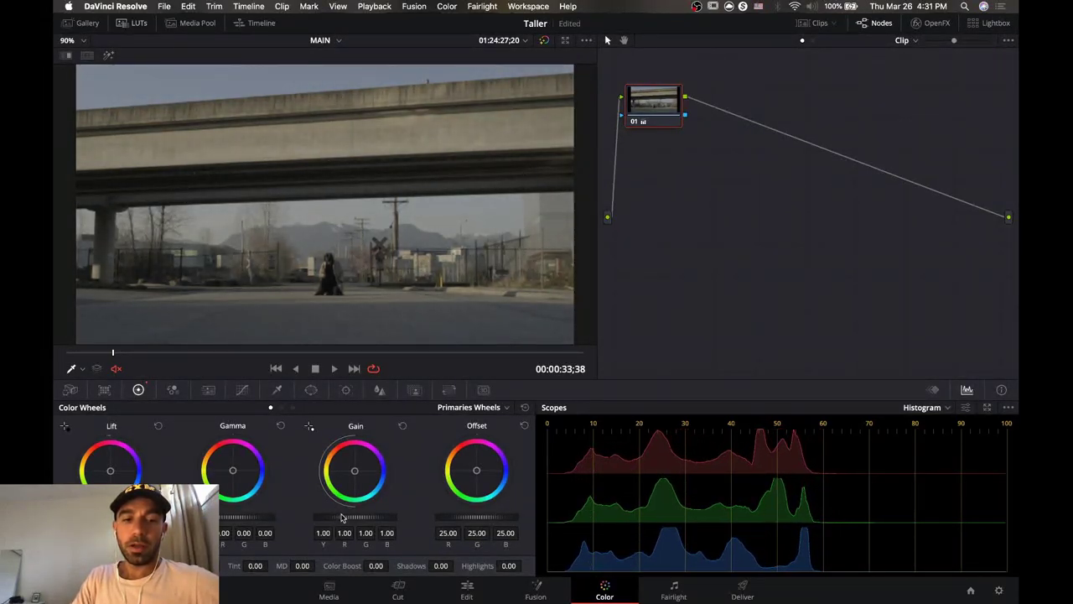
{"action": "left_click_drag", "start_coordinate": [342, 517], "coordinate": [378, 522]}
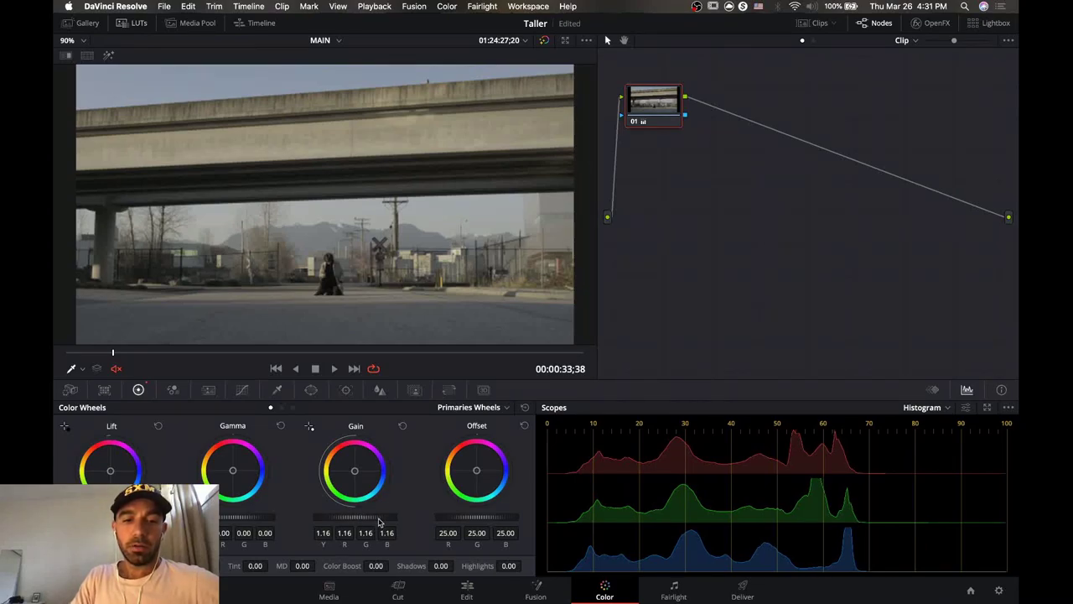
{"action": "left_click", "coordinate": [402, 426]}
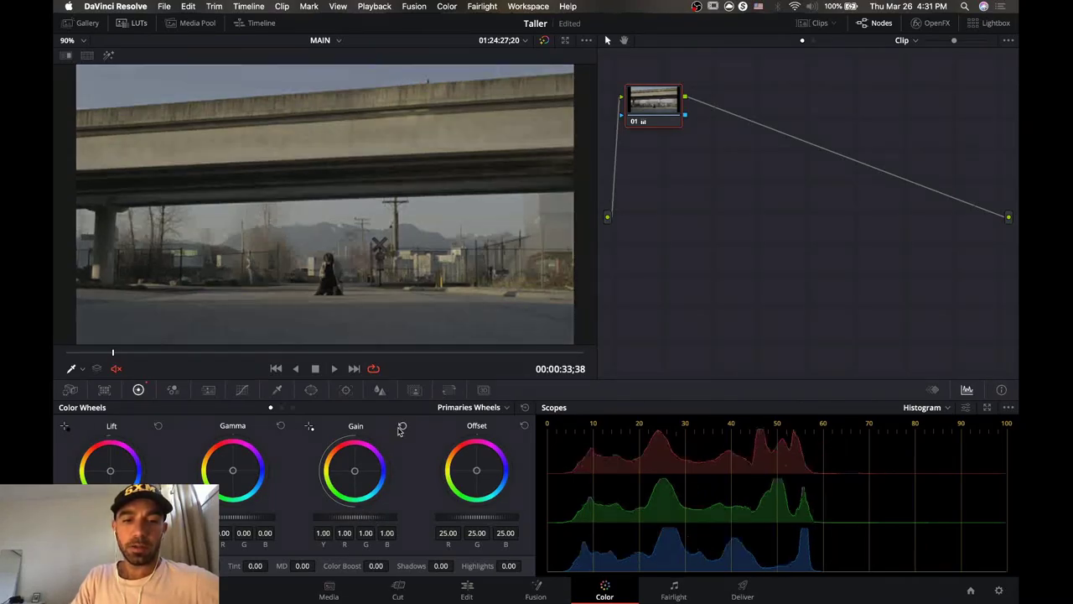
{"action": "left_click", "coordinate": [158, 425]}
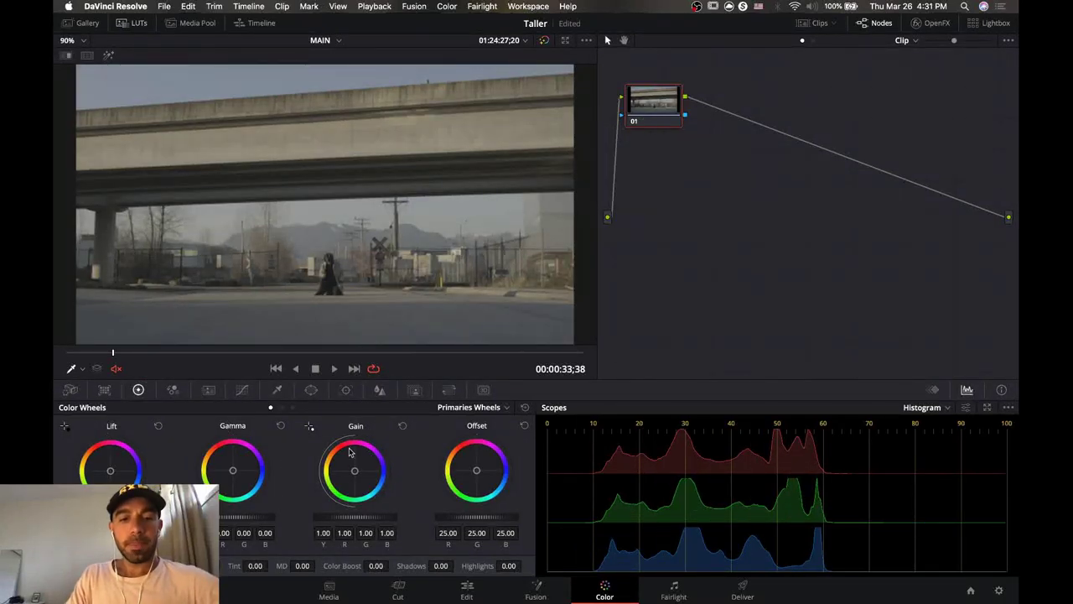
Look over the RGB Mixer and Motion Effects palettes and open the Custom Curves palette.
{"action": "left_click", "coordinate": [175, 392]}
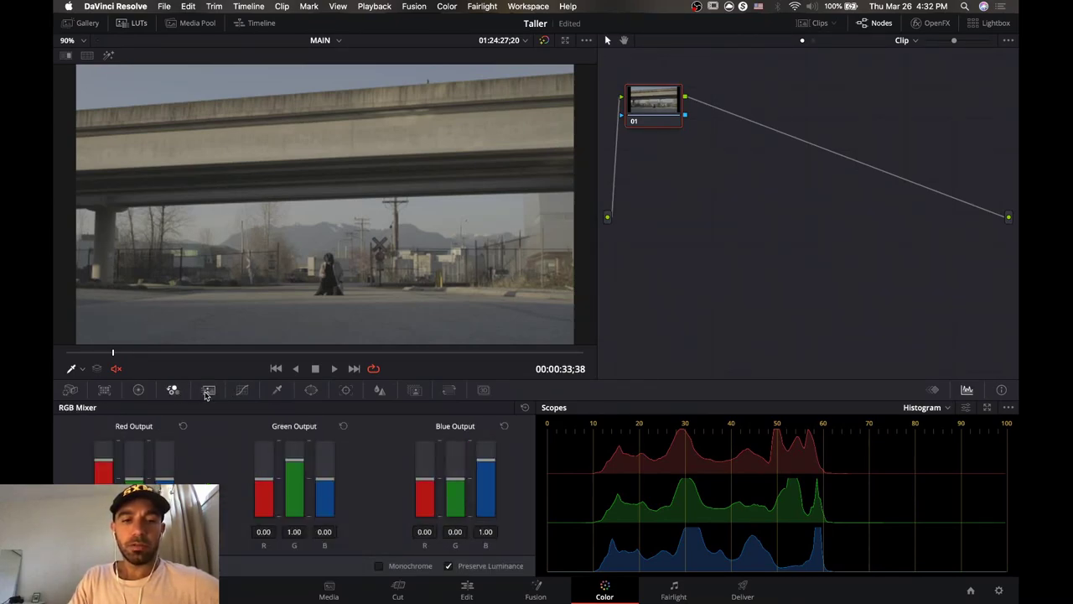
{"action": "left_click", "coordinate": [208, 392]}
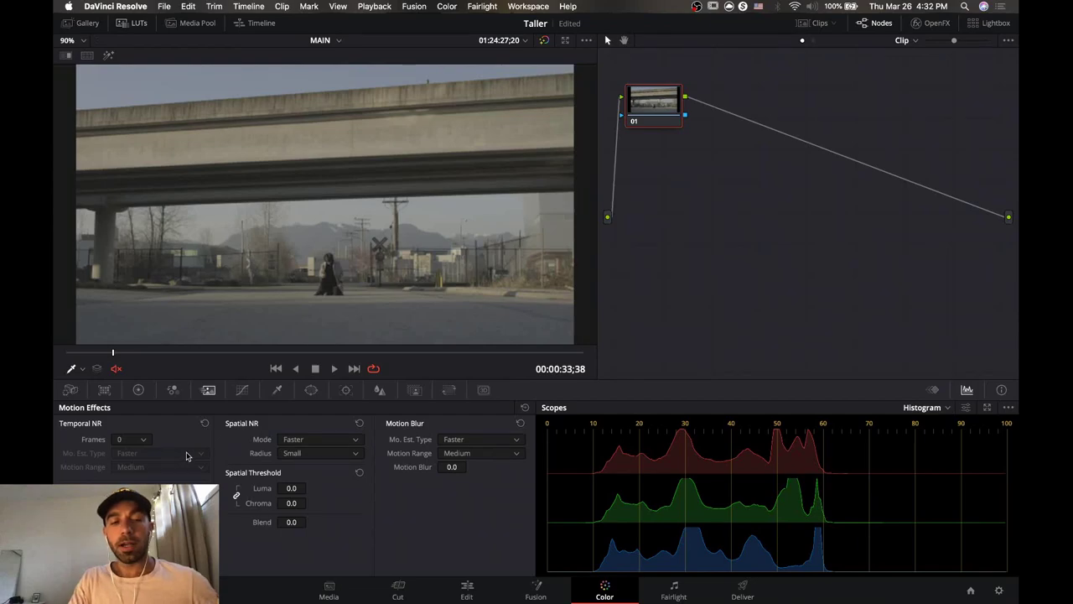
{"action": "left_click", "coordinate": [241, 391]}
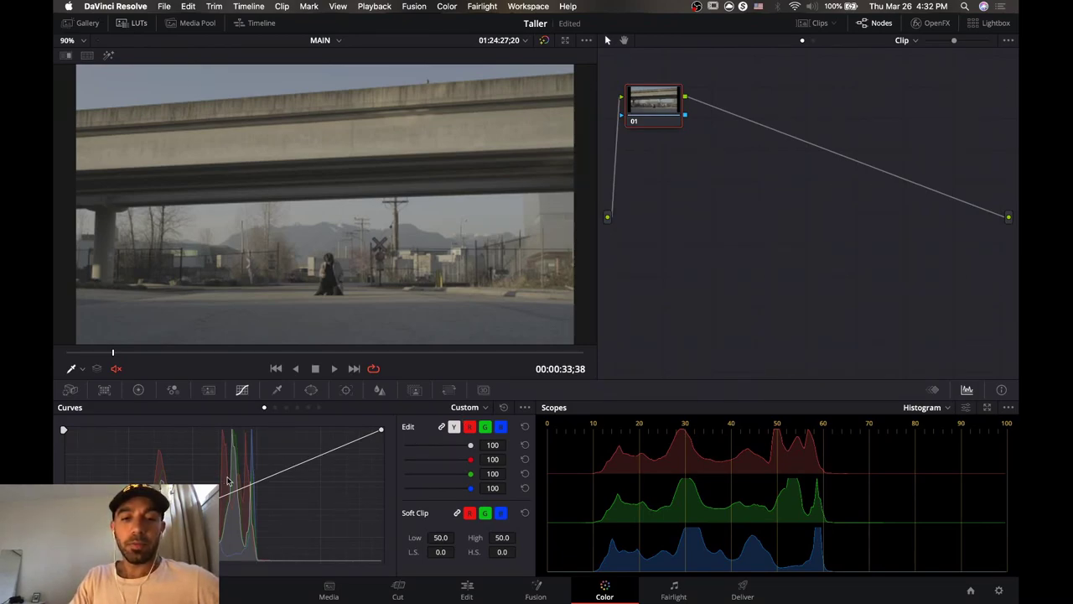
Turn off the histogram behind the custom curve and switch it to Input.
{"action": "left_click", "coordinate": [525, 408]}
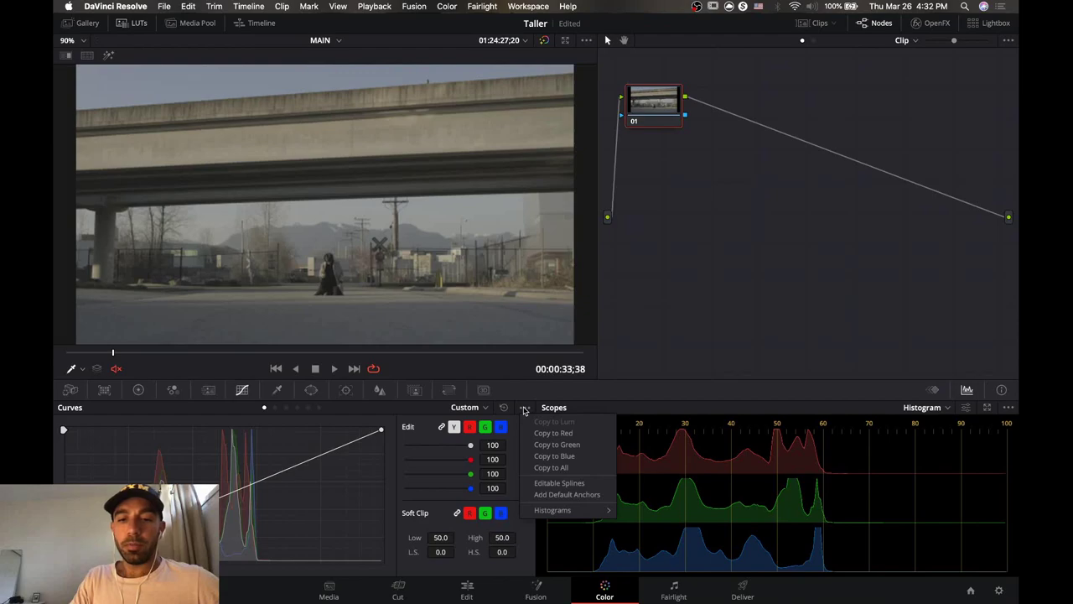
{"action": "mouse_move", "coordinate": [577, 513]}
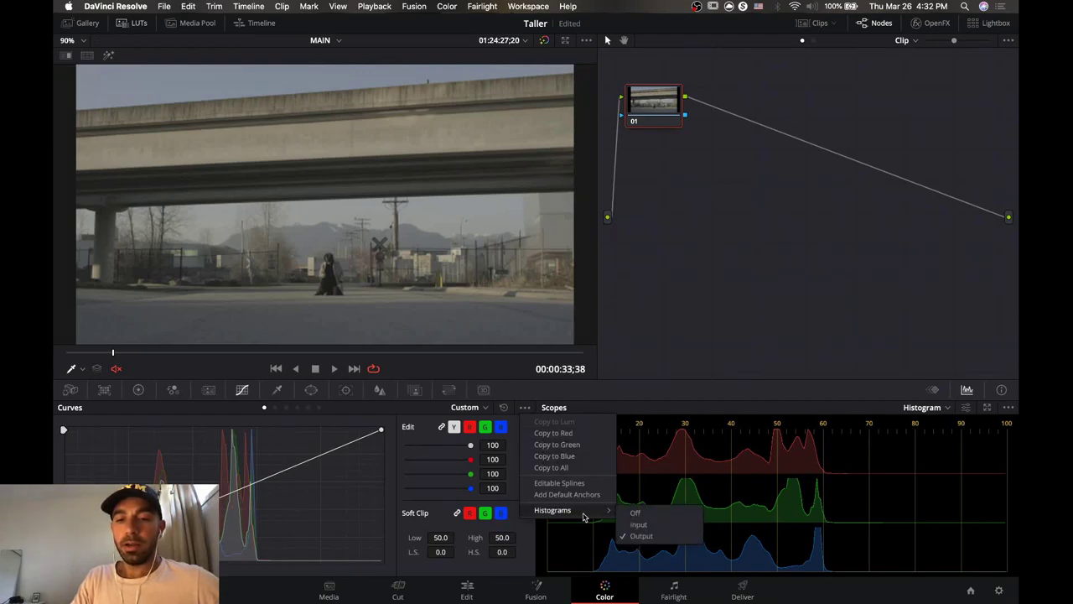
{"action": "left_click", "coordinate": [625, 513]}
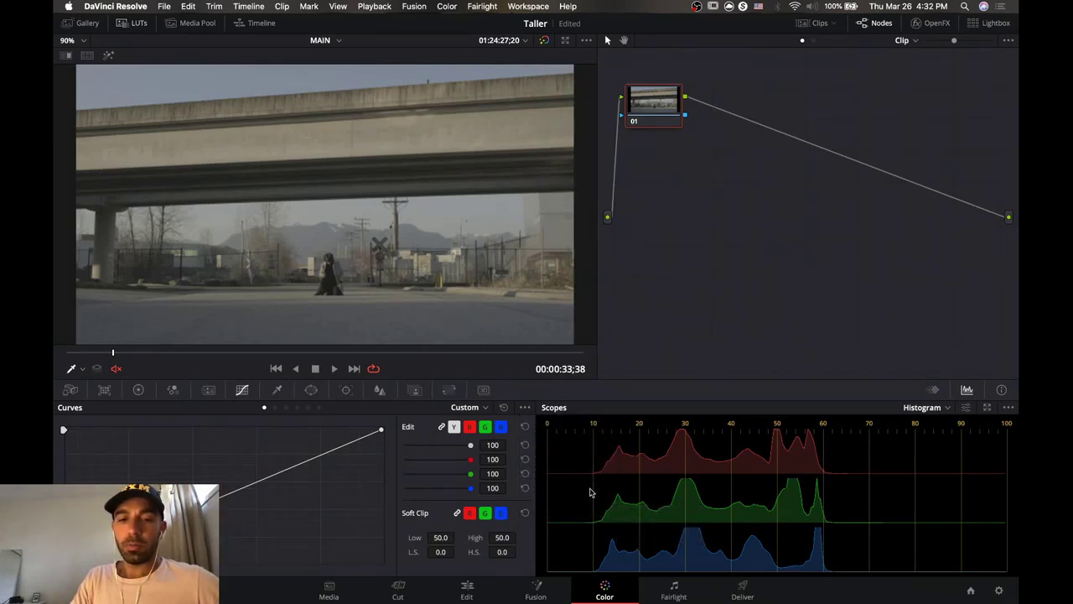
{"action": "left_click", "coordinate": [525, 408]}
{"action": "mouse_move", "coordinate": [570, 512]}
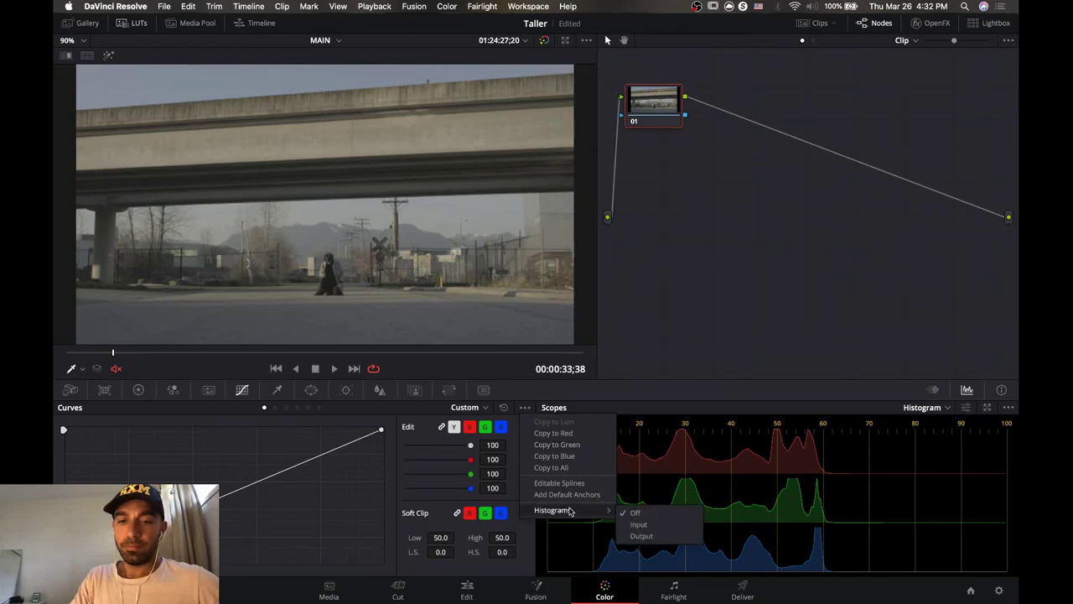
{"action": "left_click", "coordinate": [639, 524]}
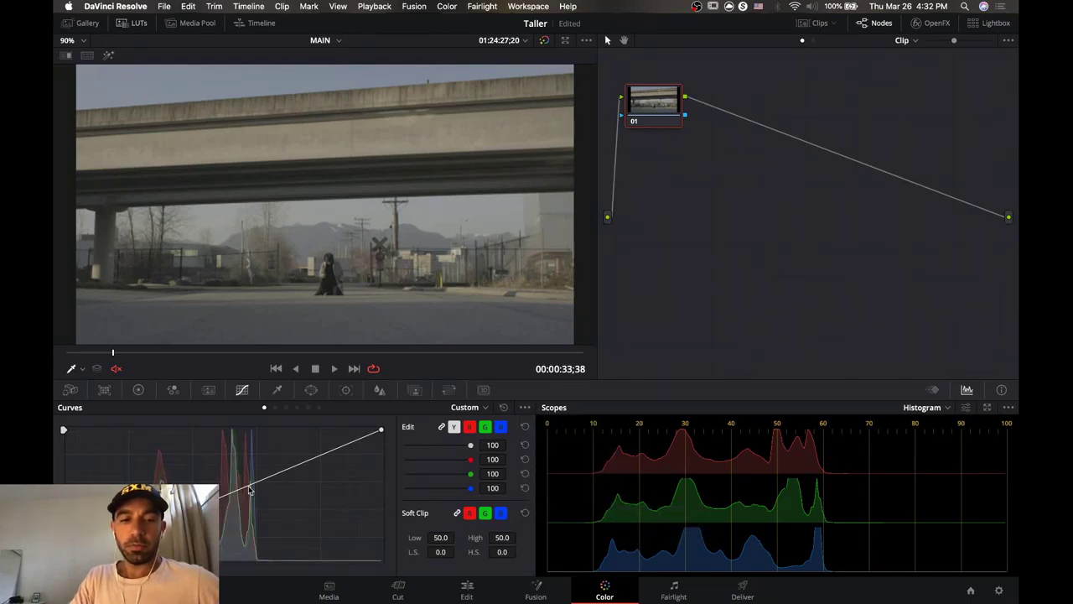
Add a midtone point to the linked curve, pull it down to darken the image, and switch the curve histogram to Output.
{"action": "left_click_drag", "start_coordinate": [249, 490], "coordinate": [270, 494]}
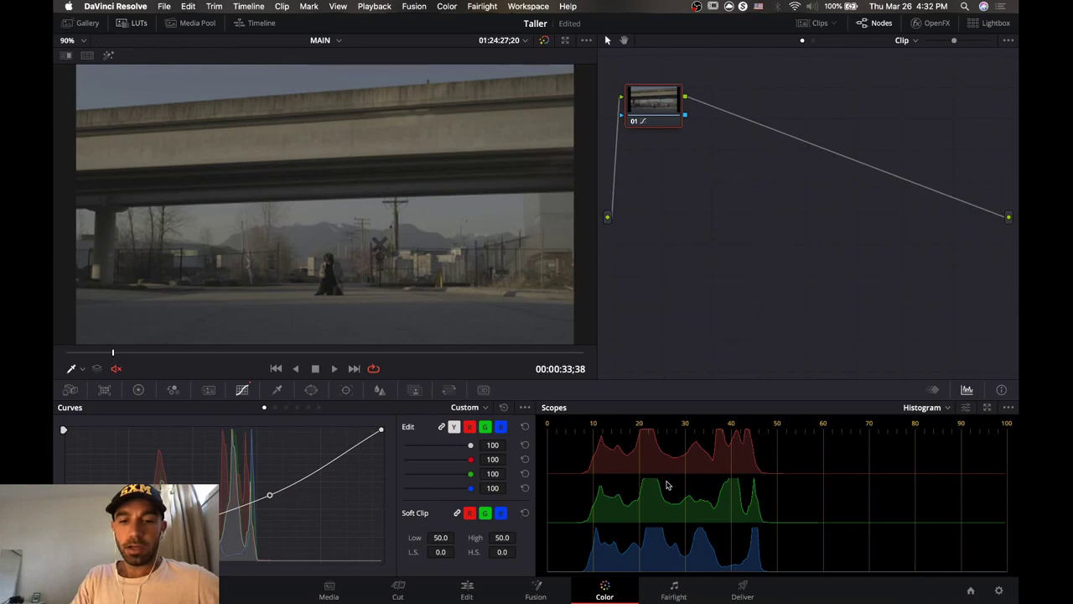
{"action": "left_click", "coordinate": [525, 408]}
{"action": "mouse_move", "coordinate": [575, 510]}
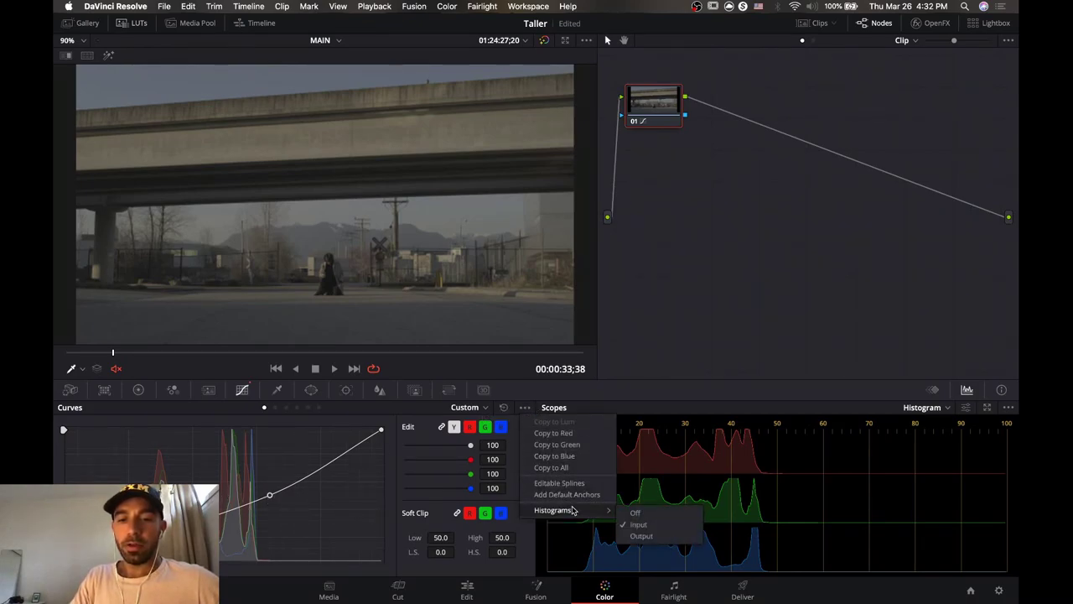
{"action": "left_click", "coordinate": [643, 536]}
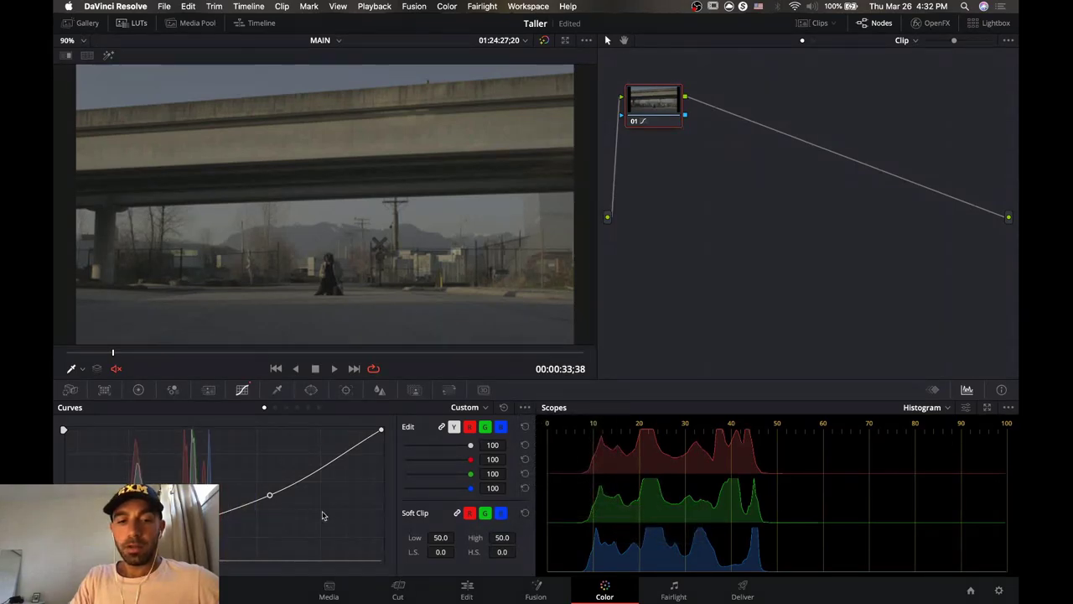
Raise the curve's midtone point to brighten the image and switch the scope to Parade.
{"action": "left_click_drag", "start_coordinate": [267, 497], "coordinate": [225, 461]}
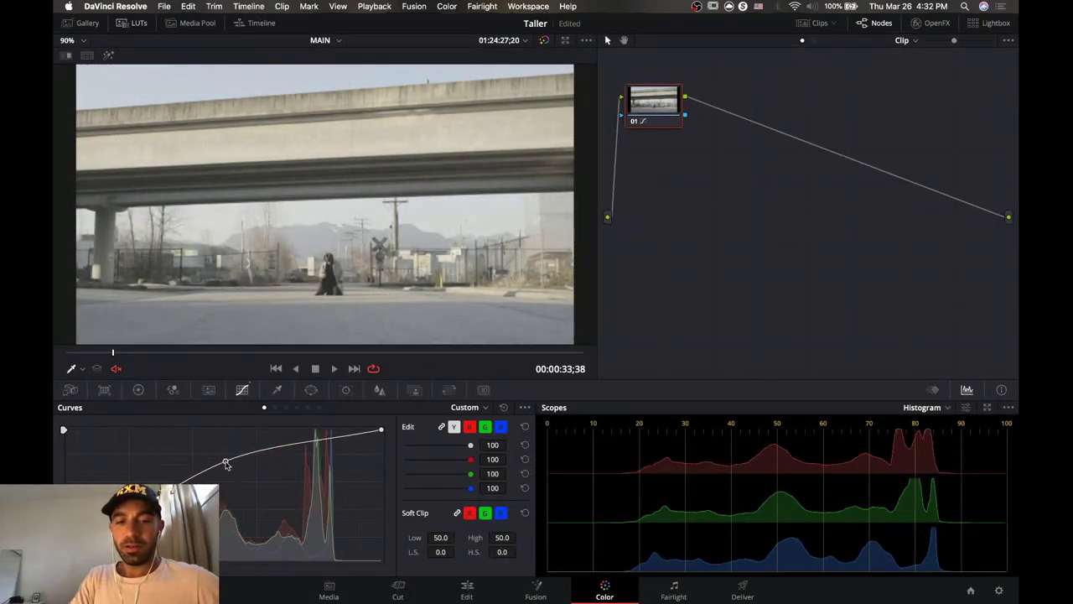
{"action": "left_click", "coordinate": [948, 409]}
{"action": "left_click", "coordinate": [936, 426]}
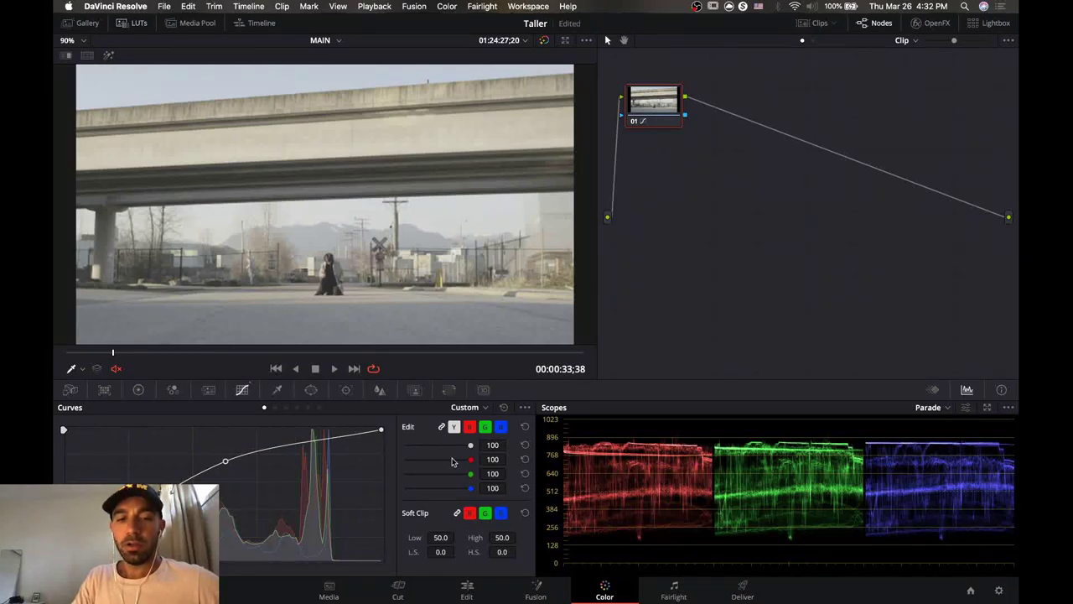
Try lowering the curve's midtone point, undo that change, and save the project.
{"action": "left_click_drag", "start_coordinate": [226, 461], "coordinate": [236, 475]}
{"action": "key", "text": "super+z"}
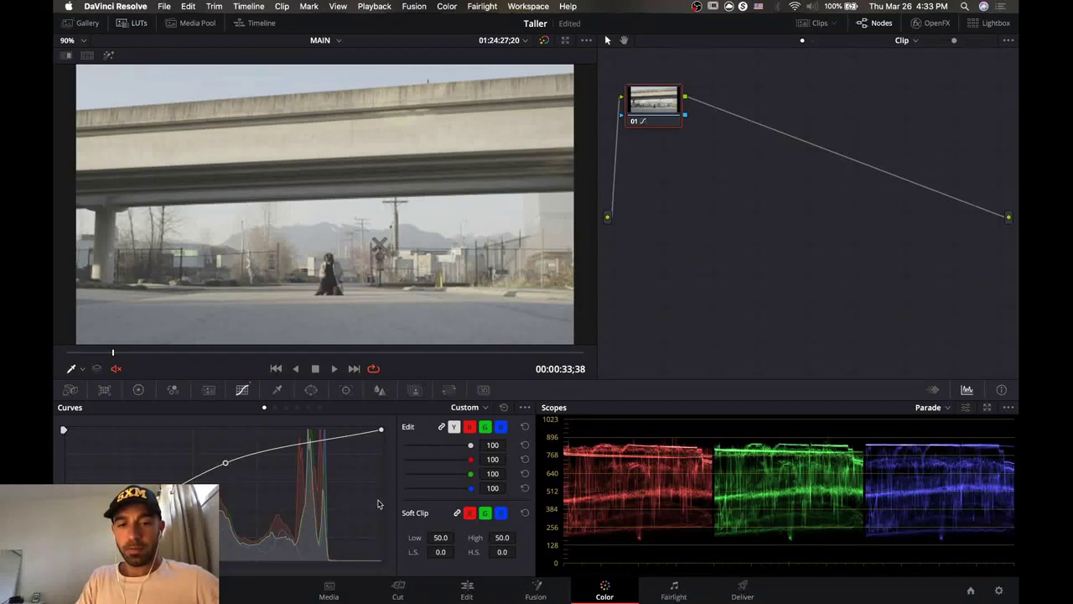
{"action": "key", "text": "super+s"}
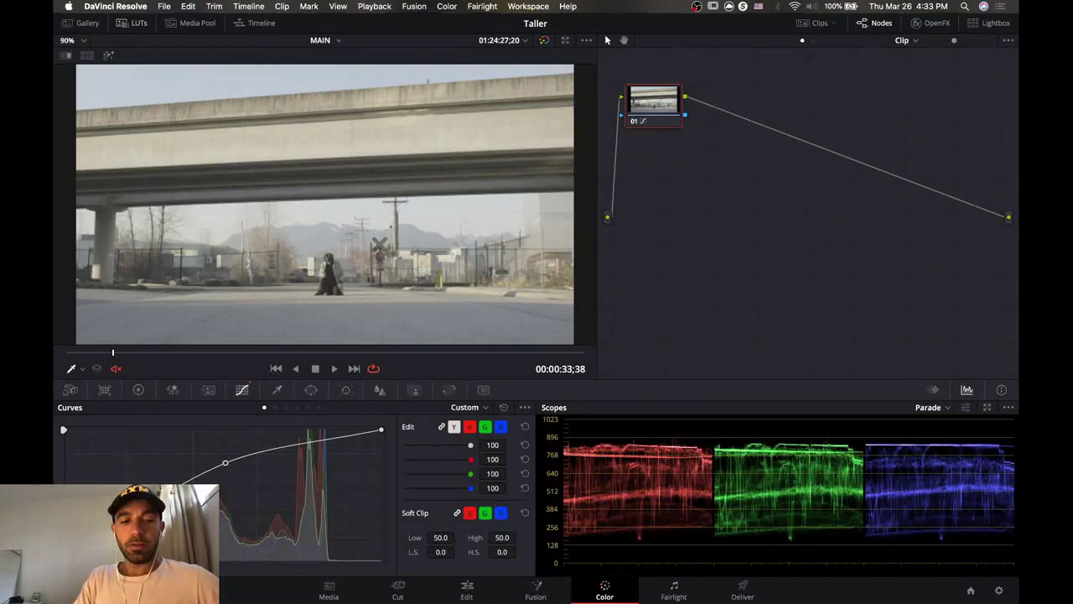
Lower the curve's shadows to about 128 on the parade and pull its white point inward so the highlights reach just above 896.
{"action": "key", "text": "super+z"}
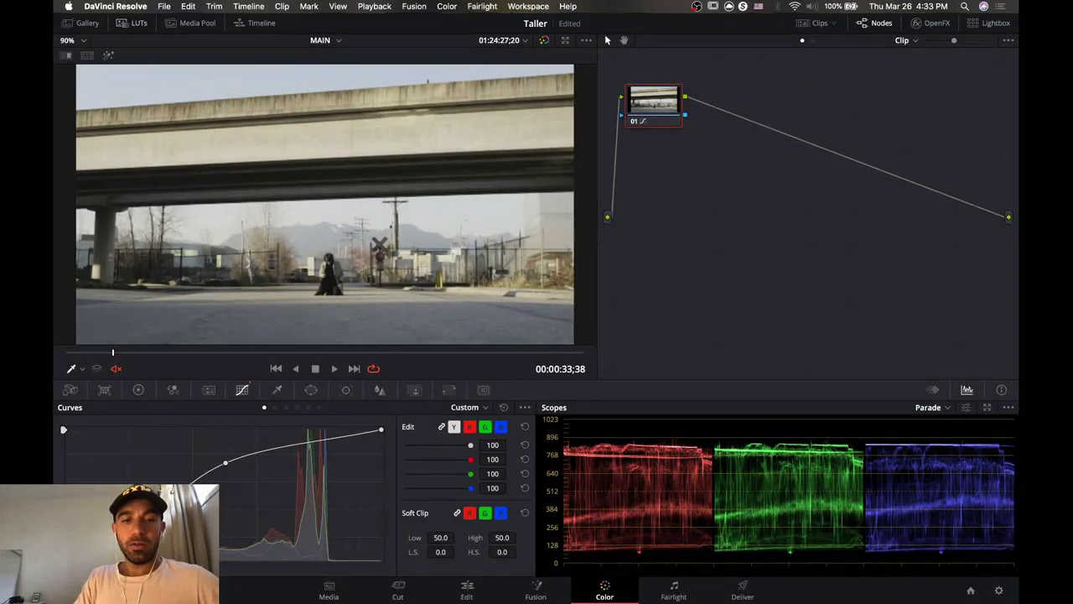
{"action": "key", "text": "super+z"}
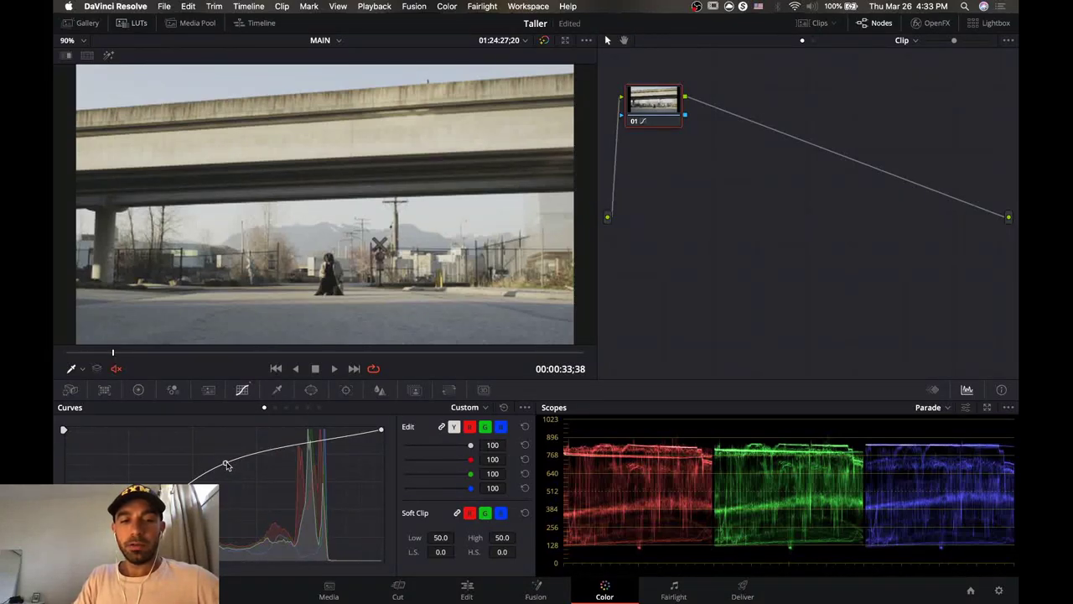
{"action": "left_click_drag", "start_coordinate": [225, 462], "coordinate": [312, 437]}
{"action": "left_click_drag", "start_coordinate": [381, 431], "coordinate": [265, 429]}
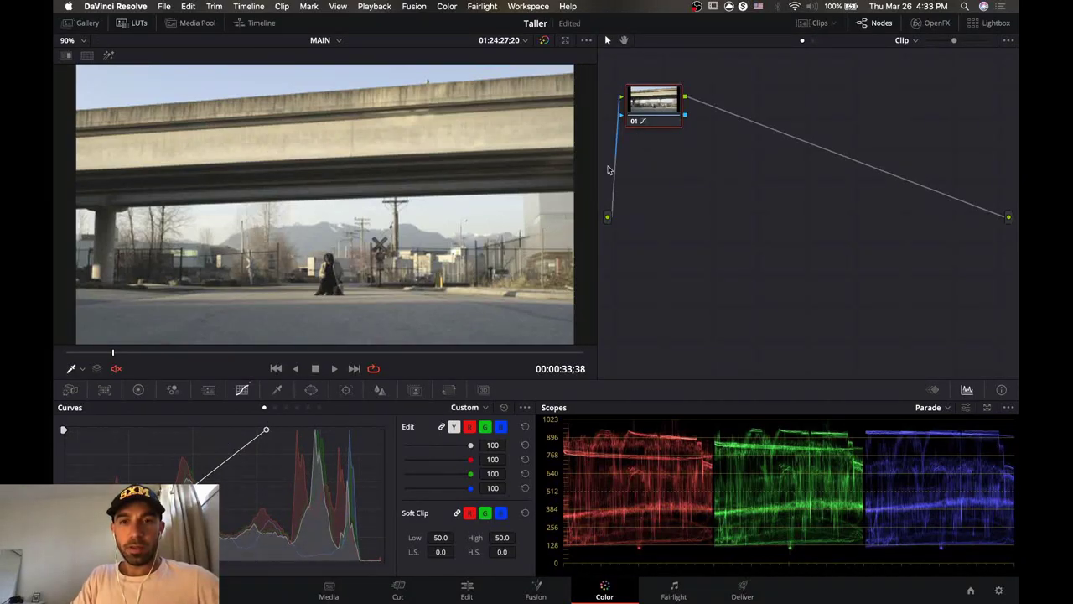
Toggle node 01 off and on repeatedly to compare the image before and after the curve adjustment.
{"action": "left_click", "coordinate": [635, 122]}
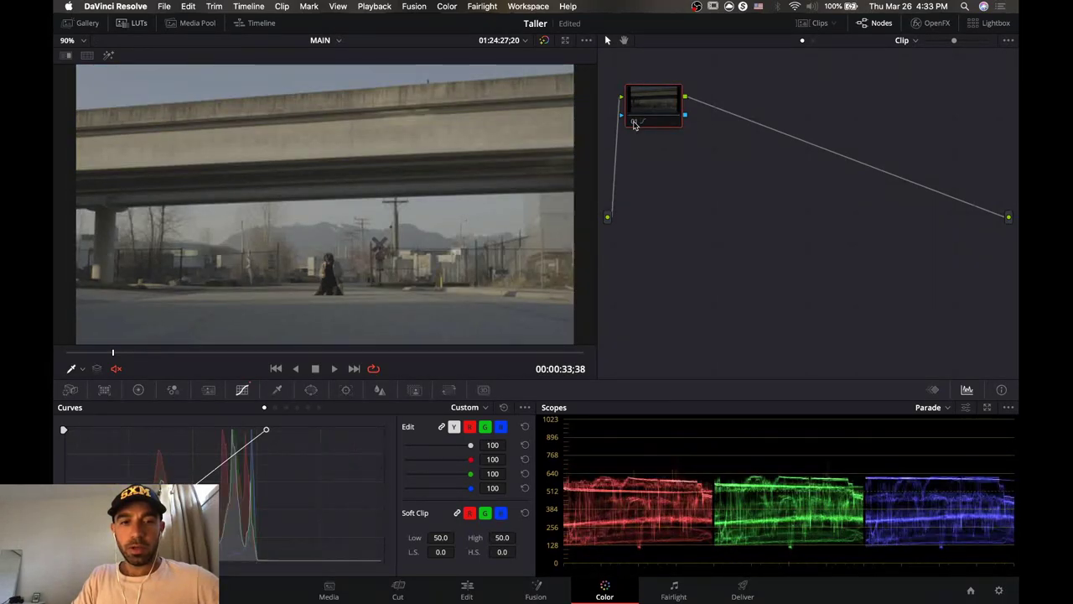
{"action": "left_click", "coordinate": [634, 123]}
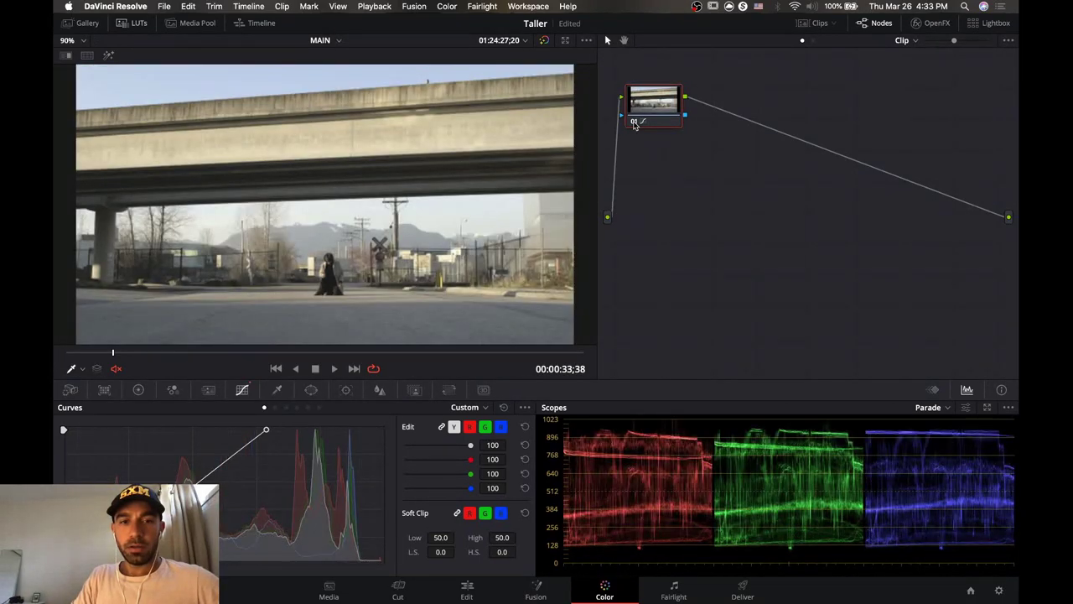
{"action": "left_click", "coordinate": [635, 122]}
{"action": "left_click", "coordinate": [635, 123]}
{"action": "left_click", "coordinate": [635, 123]}
{"action": "left_click", "coordinate": [634, 122]}
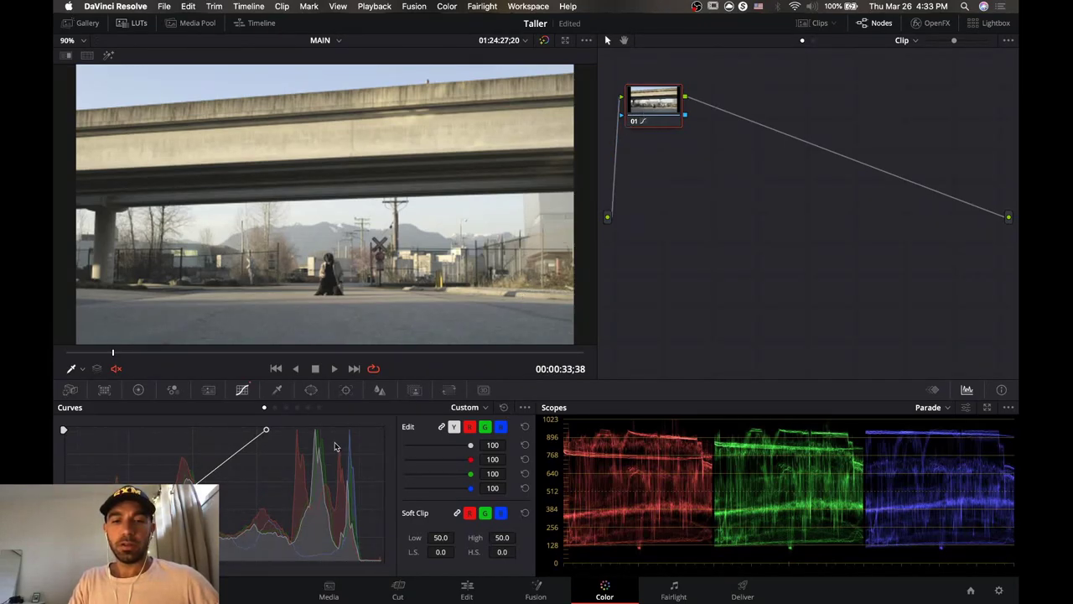
Isolate the red, green, and luma curves one by one, and link all channels again.
{"action": "left_click", "coordinate": [469, 427]}
{"action": "left_click", "coordinate": [484, 427]}
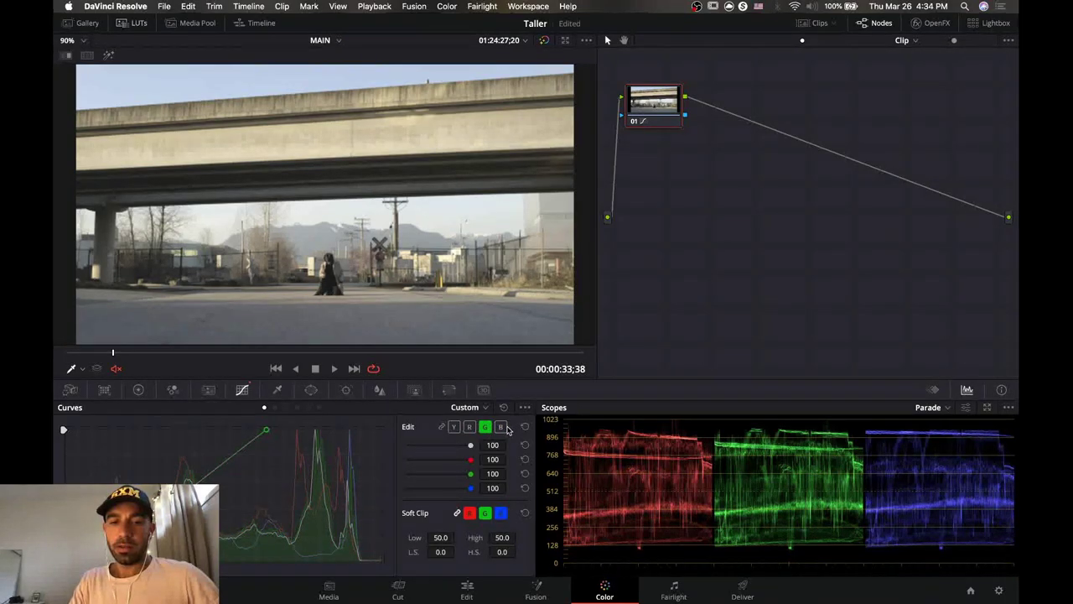
{"action": "left_click", "coordinate": [455, 428]}
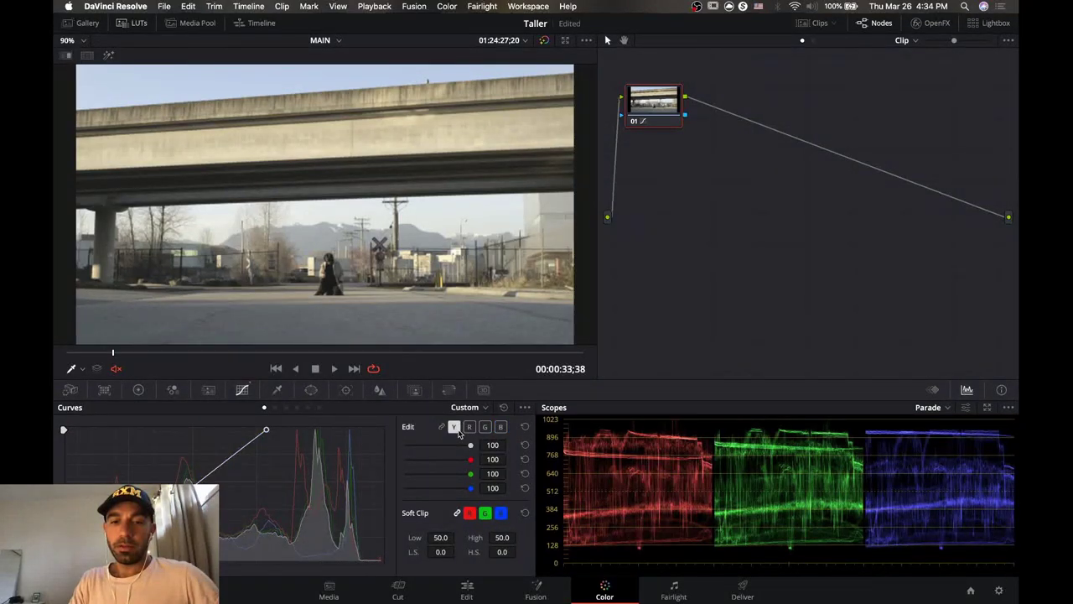
{"action": "left_click", "coordinate": [442, 427]}
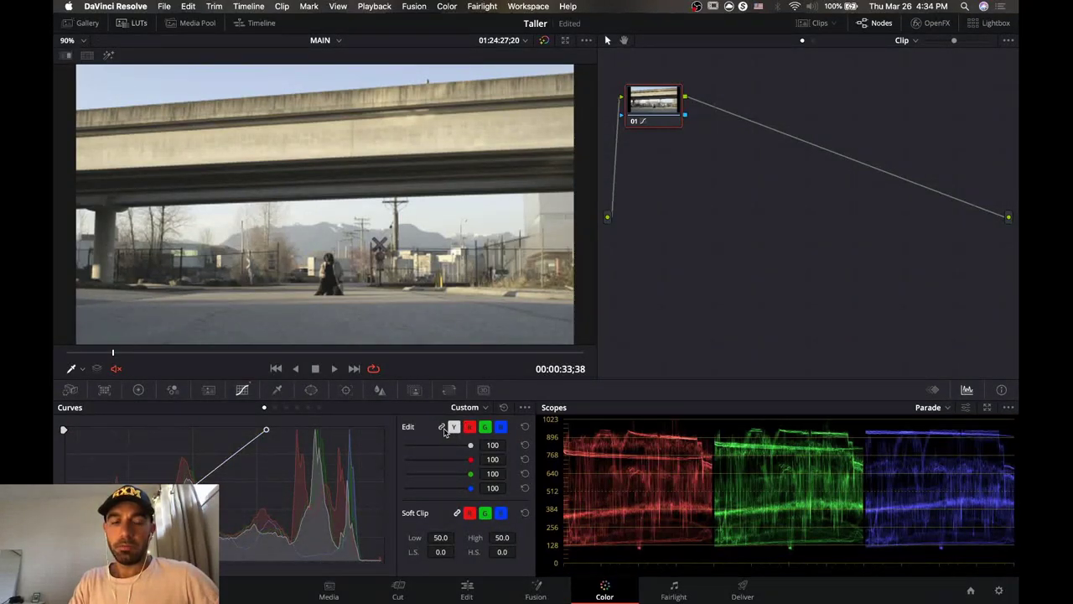
Browse the Hue Vs Hue, Hue Vs Sat, Hue Vs Lum, Lum Vs Sat, and Sat Vs Sat curves.
{"action": "left_click", "coordinate": [276, 408]}
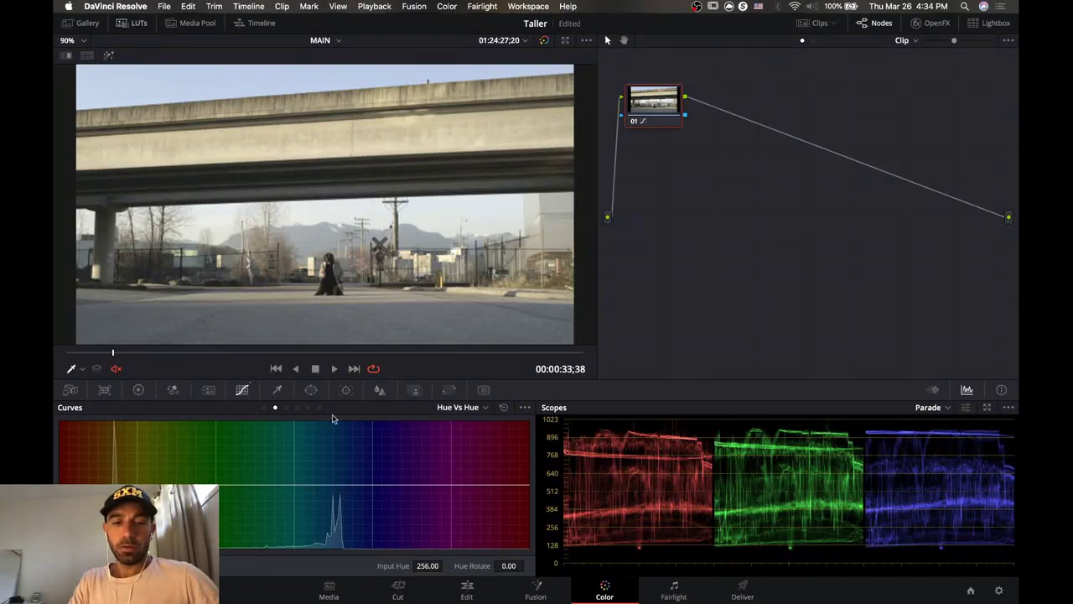
{"action": "left_click", "coordinate": [286, 409]}
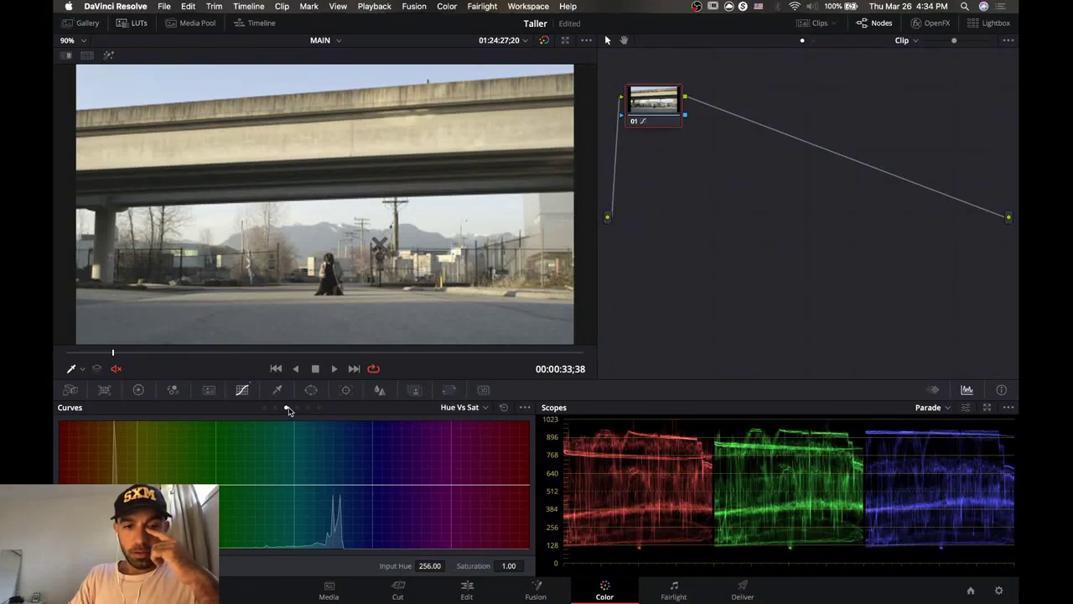
{"action": "left_click", "coordinate": [297, 408]}
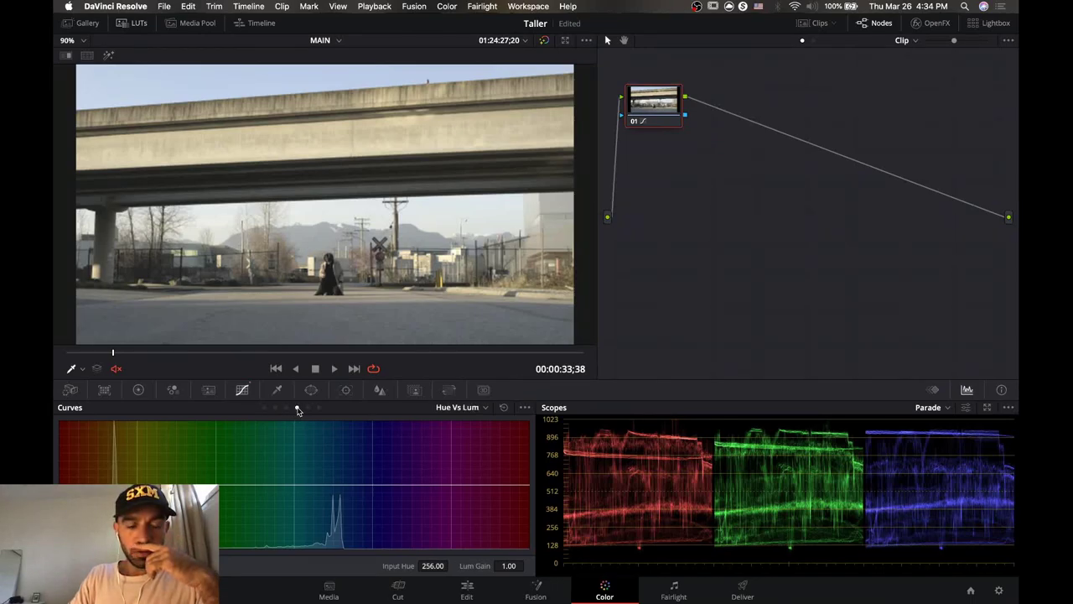
{"action": "left_click", "coordinate": [307, 409]}
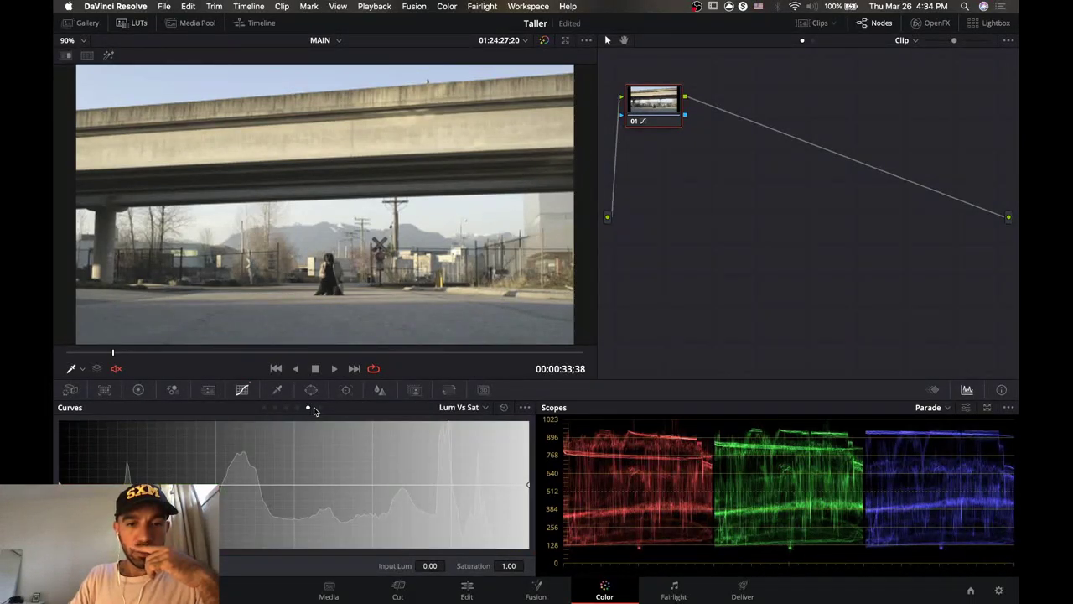
{"action": "left_click", "coordinate": [319, 409]}
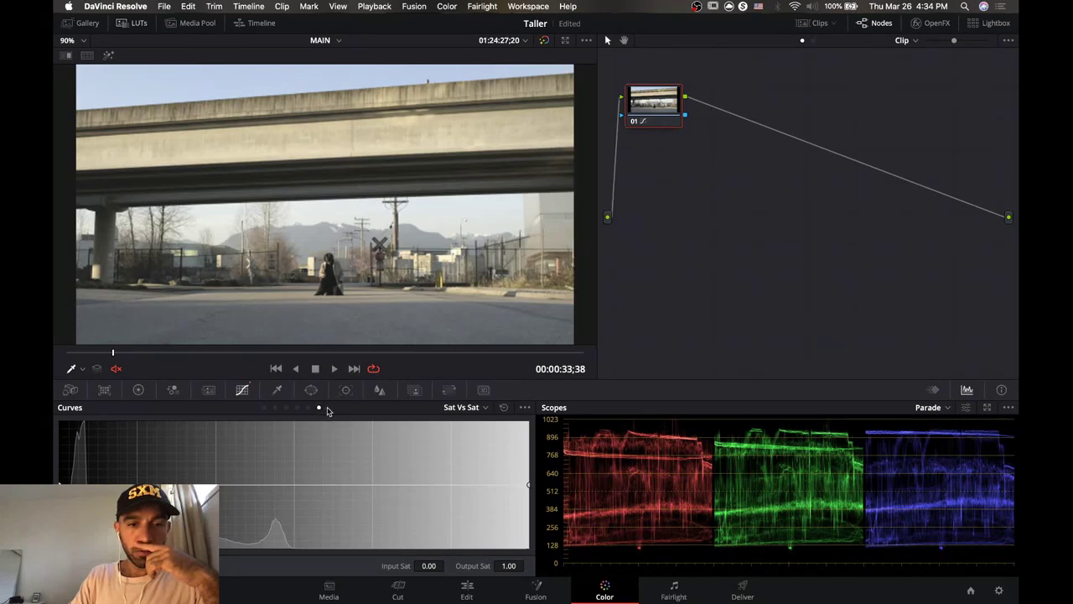
Review the Hue Vs Lum, Hue Vs Sat, Hue Vs Hue, and Lum Vs Sat curves again, ending on Hue Vs Sat.
{"action": "left_click", "coordinate": [297, 408]}
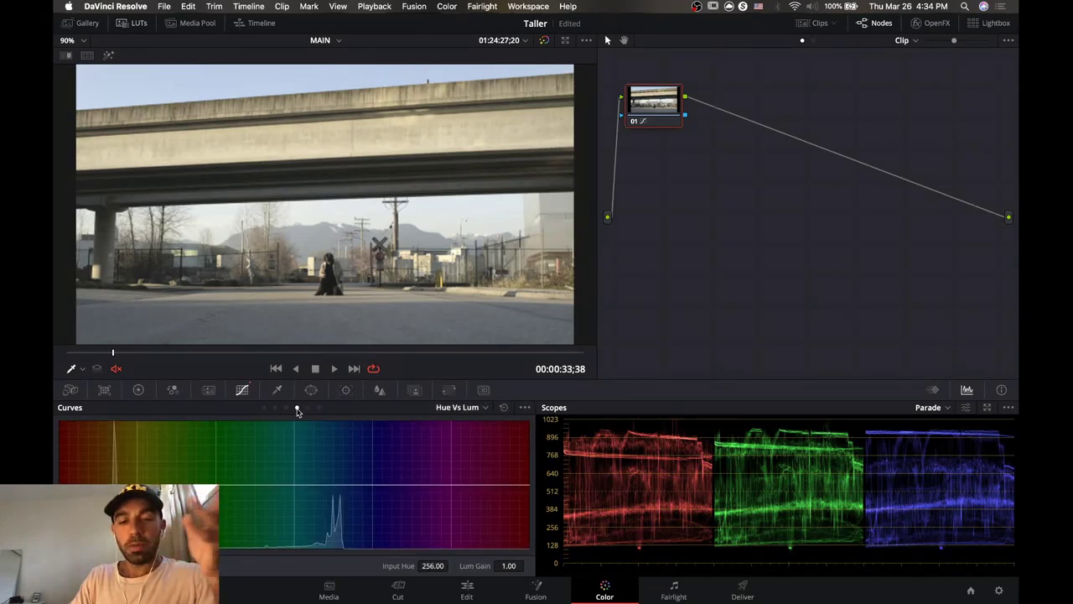
{"action": "left_click", "coordinate": [287, 408]}
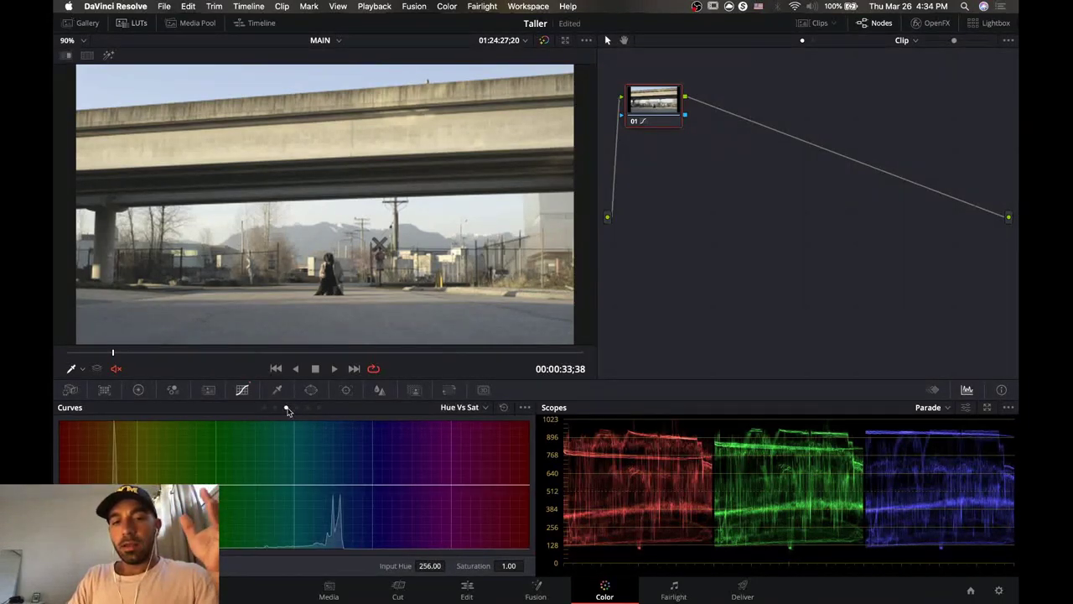
{"action": "left_click", "coordinate": [276, 409]}
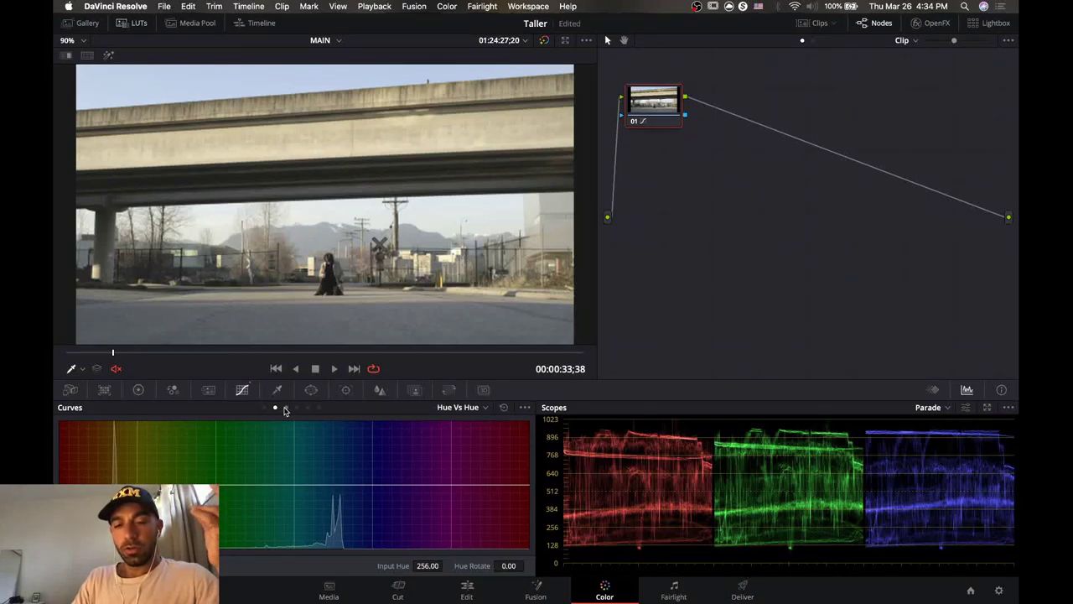
{"action": "left_click", "coordinate": [285, 408]}
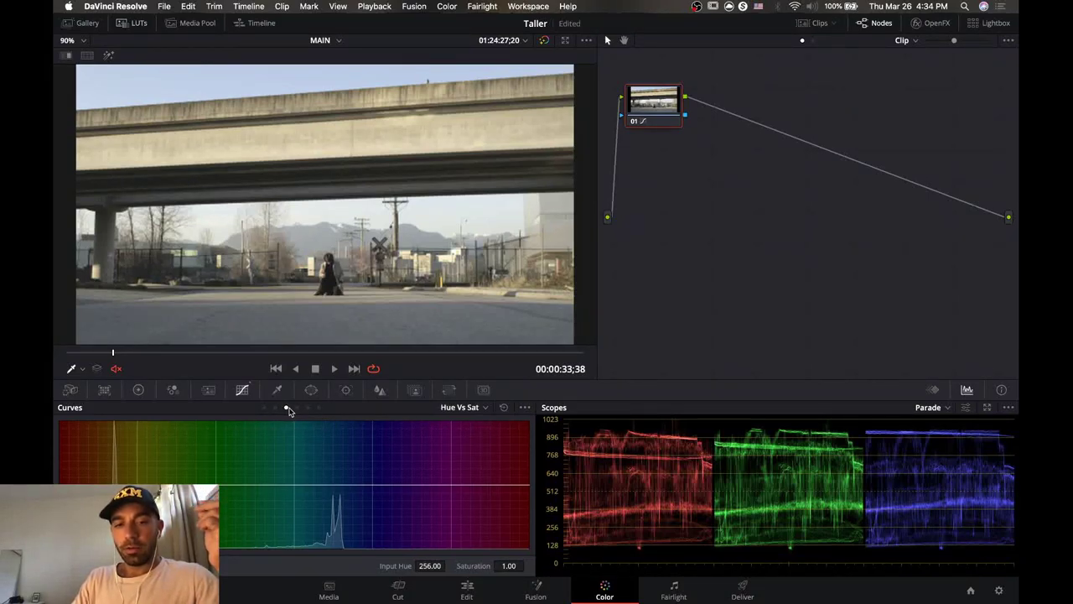
{"action": "left_click", "coordinate": [298, 408]}
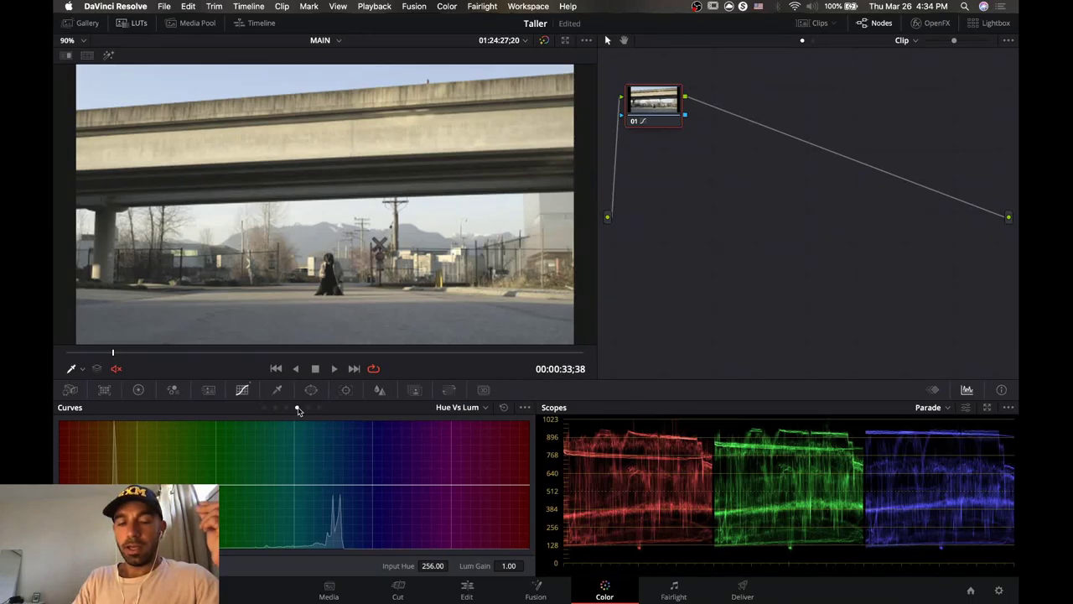
{"action": "left_click", "coordinate": [276, 408]}
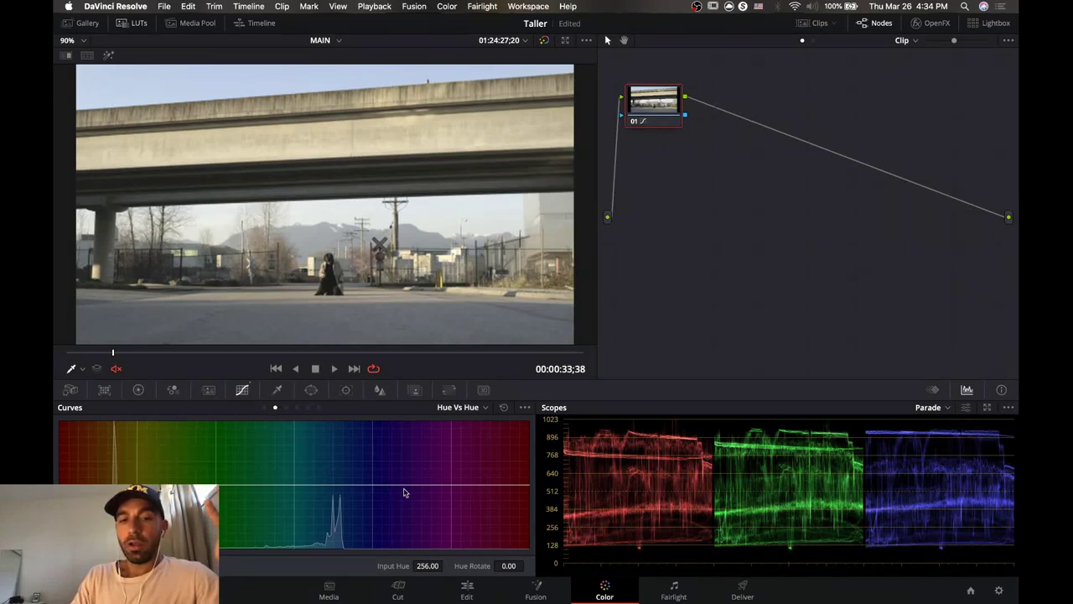
{"action": "left_click", "coordinate": [286, 408]}
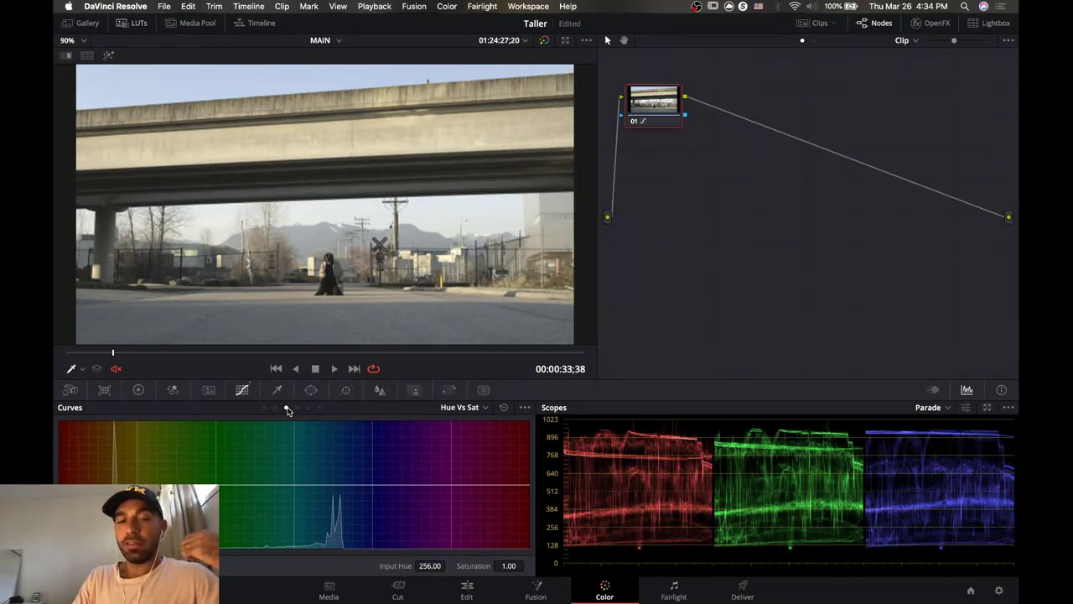
{"action": "left_click", "coordinate": [296, 408]}
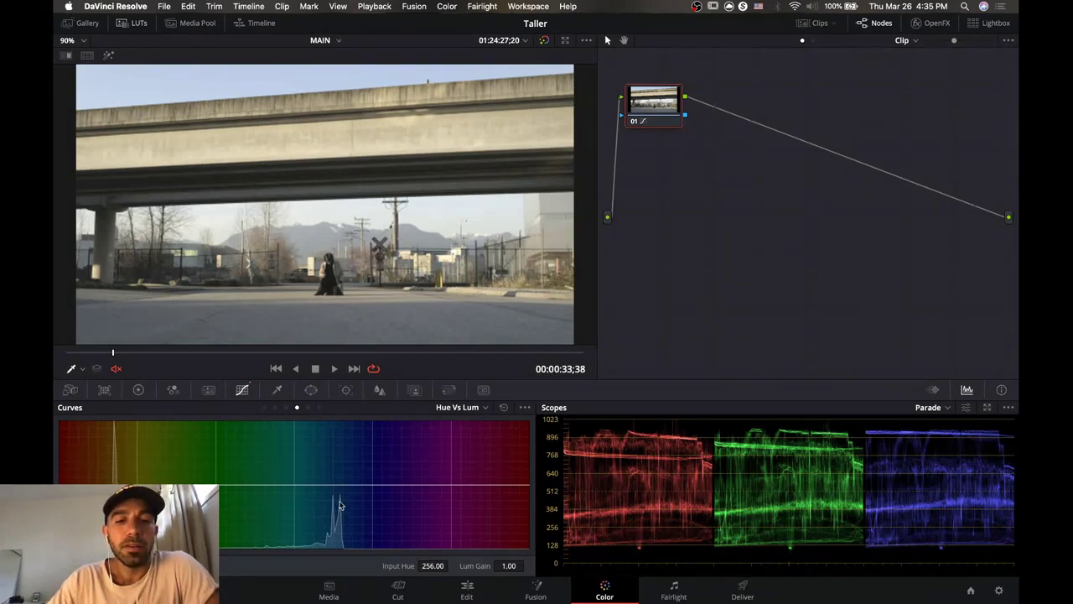
{"action": "left_click", "coordinate": [307, 409]}
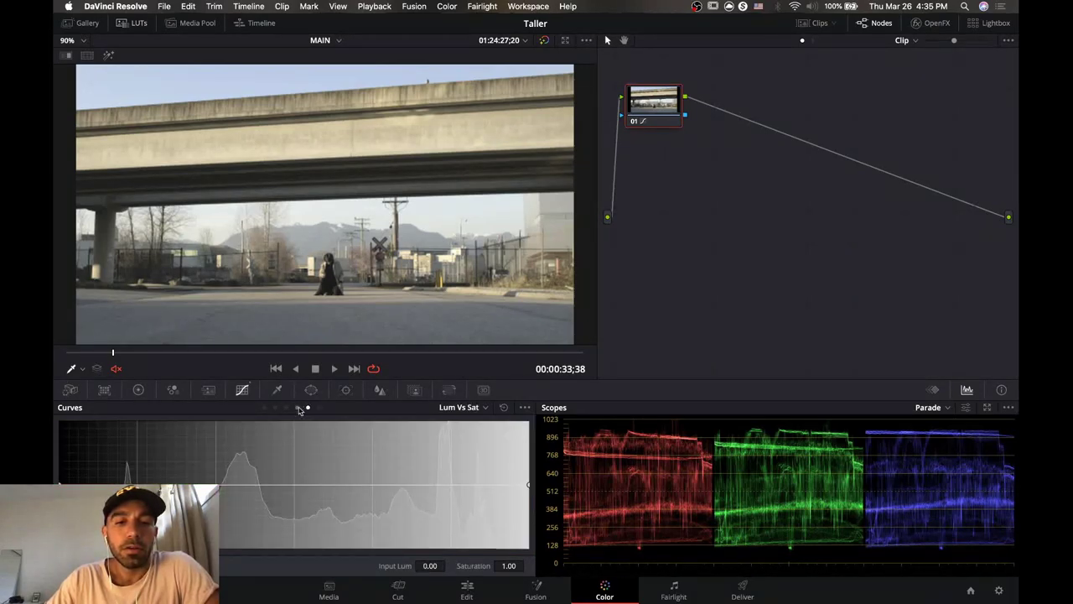
{"action": "left_click", "coordinate": [286, 408]}
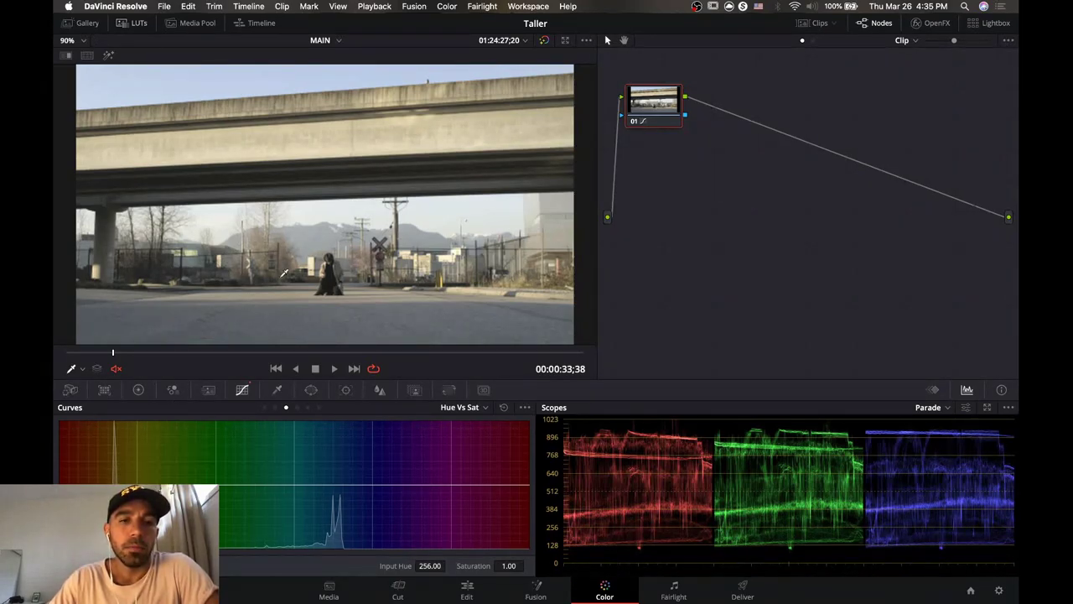
{"action": "left_click", "coordinate": [338, 486]}
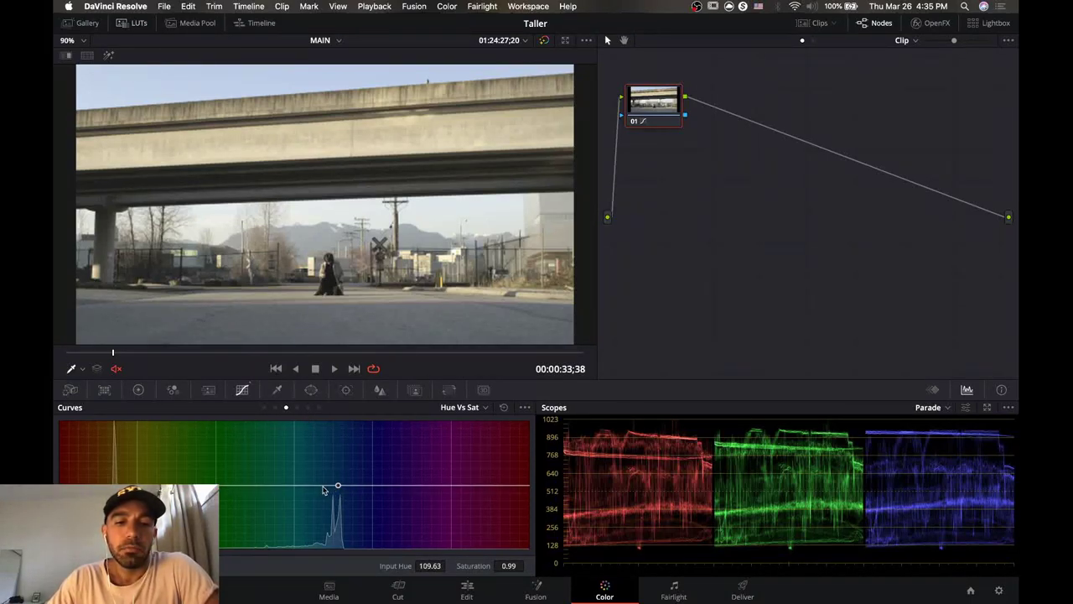
{"action": "left_click_drag", "start_coordinate": [338, 486], "coordinate": [338, 470]}
{"action": "right_click", "coordinate": [338, 469]}
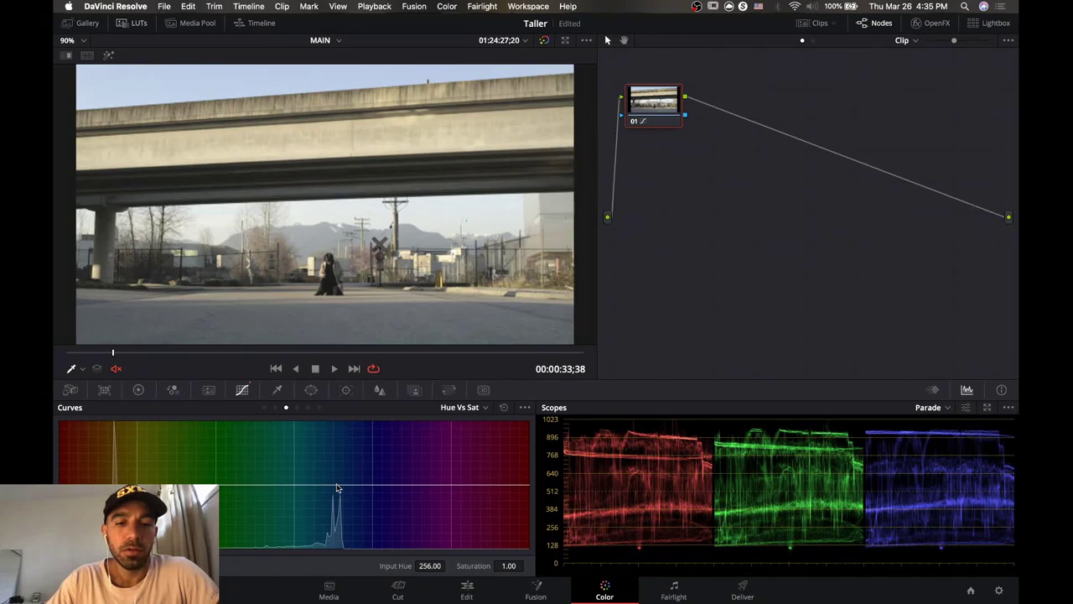
Place a control point on the Hue Vs Sat curve at the blue histogram peak, about hue 109.63, with one bounding point on each side.
{"action": "left_click", "coordinate": [338, 487]}
{"action": "left_click", "coordinate": [311, 486]}
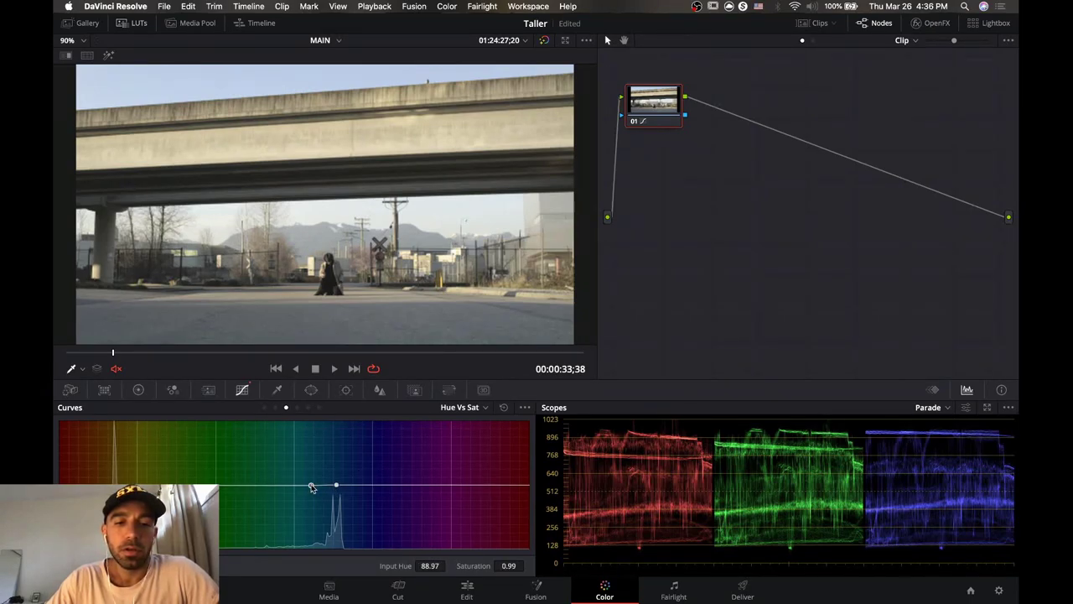
{"action": "left_click", "coordinate": [354, 485]}
{"action": "left_click", "coordinate": [337, 486]}
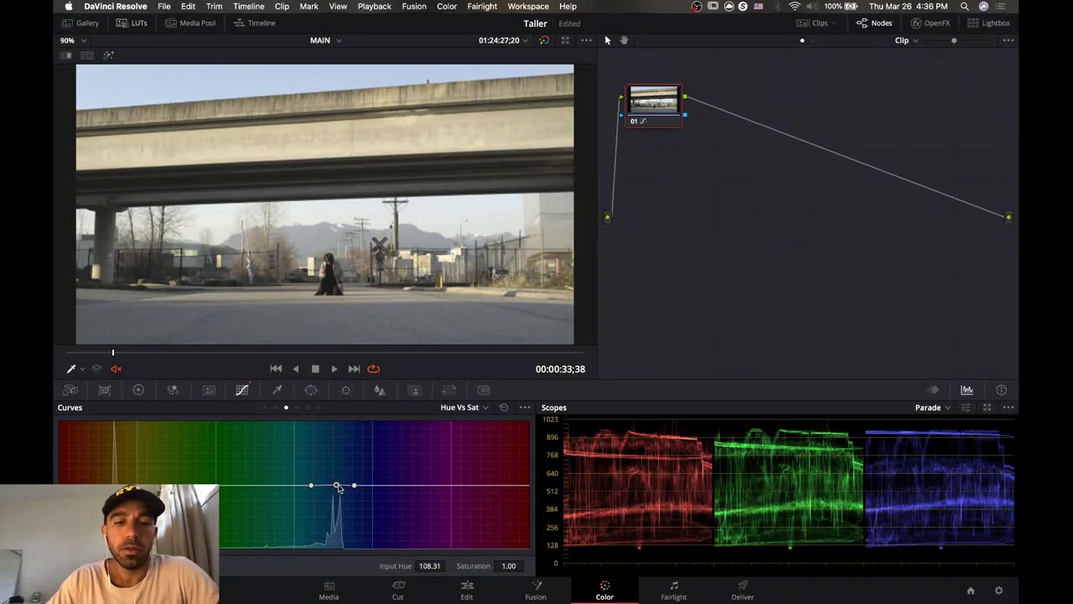
{"action": "right_click", "coordinate": [338, 486]}
{"action": "left_click", "coordinate": [339, 486]}
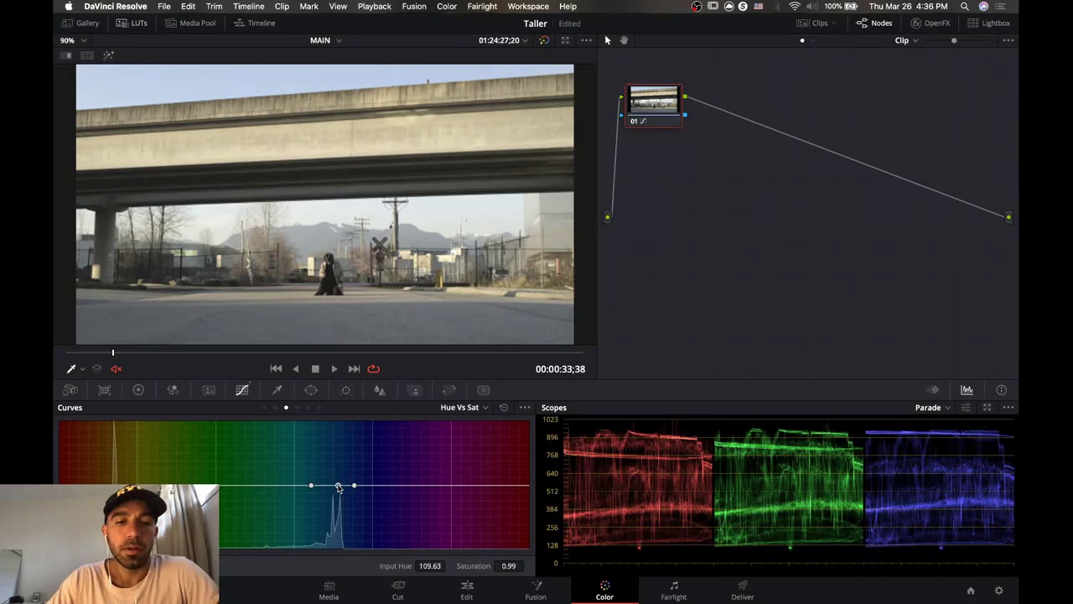
Raise the blue point's saturation to about 1.87, widen its bounding points to about hues 63.91 and 140.40, and slightly lower the peak.
{"action": "left_click_drag", "start_coordinate": [338, 487], "coordinate": [333, 446]}
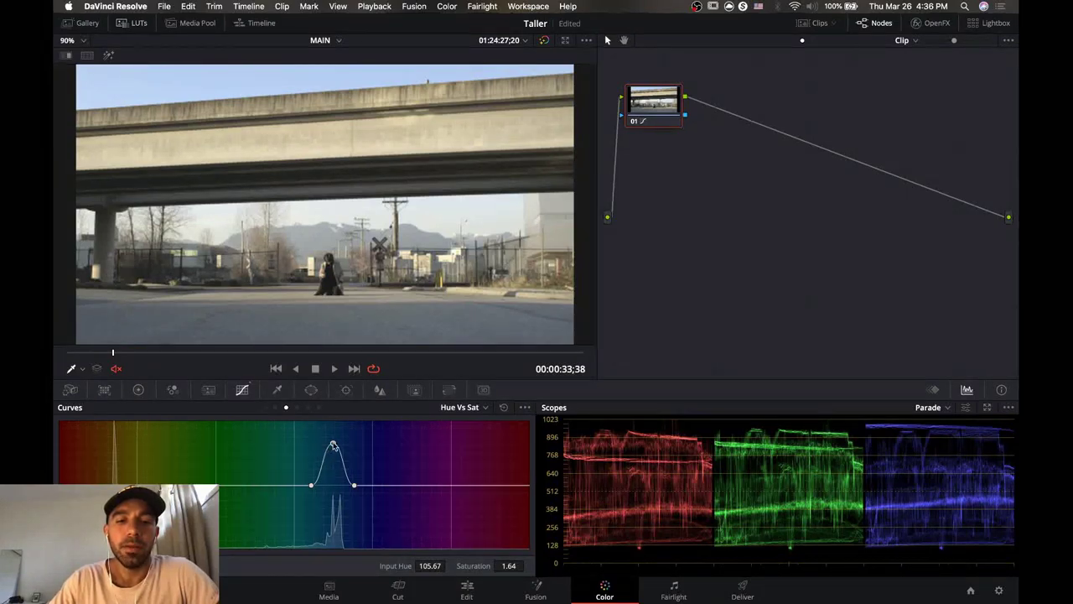
{"action": "mouse_move", "coordinate": [333, 443]}
{"action": "left_mouse_down"}
{"action": "mouse_move", "coordinate": [338, 520]}
{"action": "mouse_move", "coordinate": [334, 431]}
{"action": "left_mouse_up"}
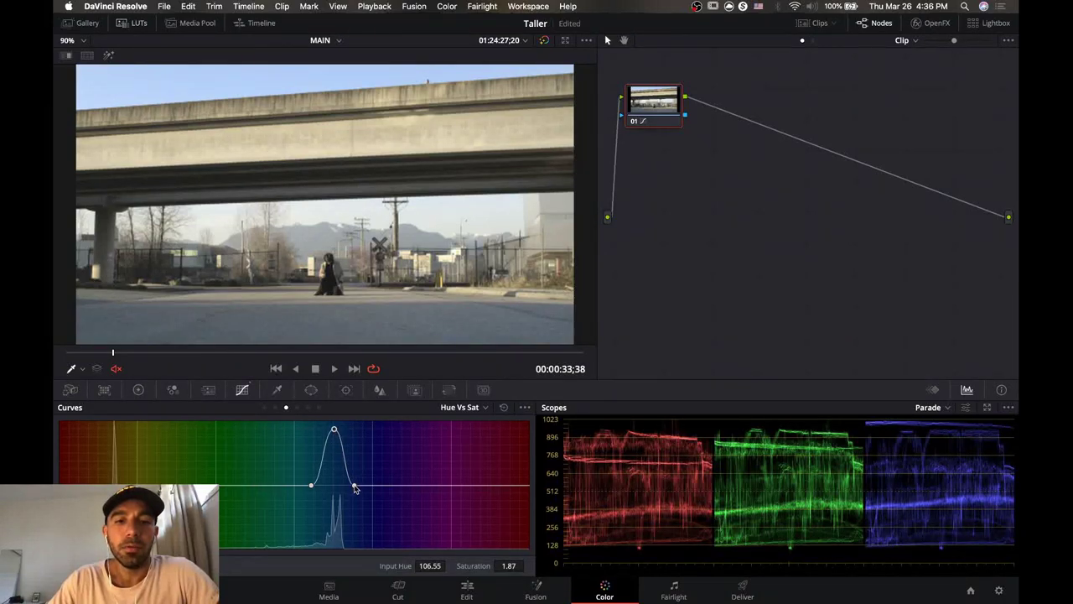
{"action": "left_click_drag", "start_coordinate": [355, 486], "coordinate": [378, 487]}
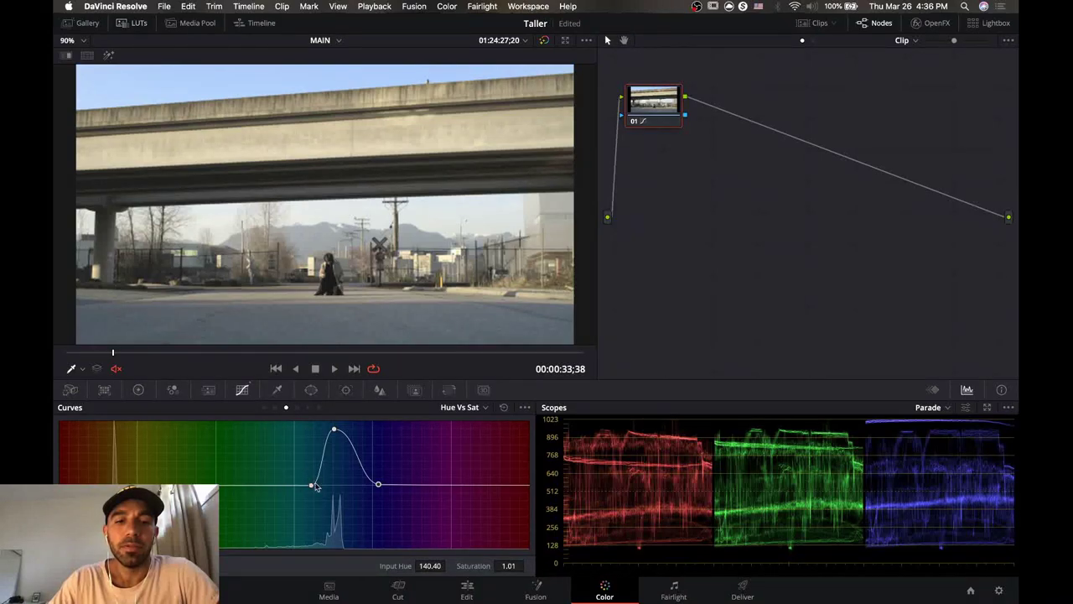
{"action": "left_click_drag", "start_coordinate": [312, 486], "coordinate": [279, 485]}
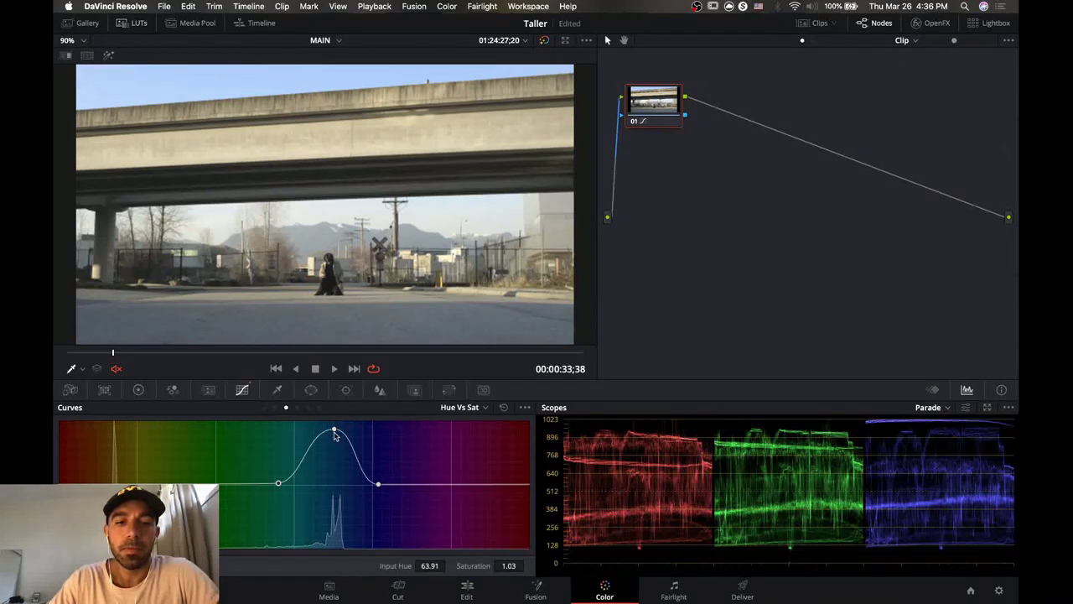
{"action": "mouse_move", "coordinate": [334, 429]}
{"action": "left_mouse_down"}
{"action": "mouse_move", "coordinate": [330, 476]}
{"action": "mouse_move", "coordinate": [331, 434]}
{"action": "left_mouse_up"}
Add a control point on the Hue Vs Sat curve at the orange histogram peak, about hue 297.32.
{"action": "left_click", "coordinate": [113, 483]}
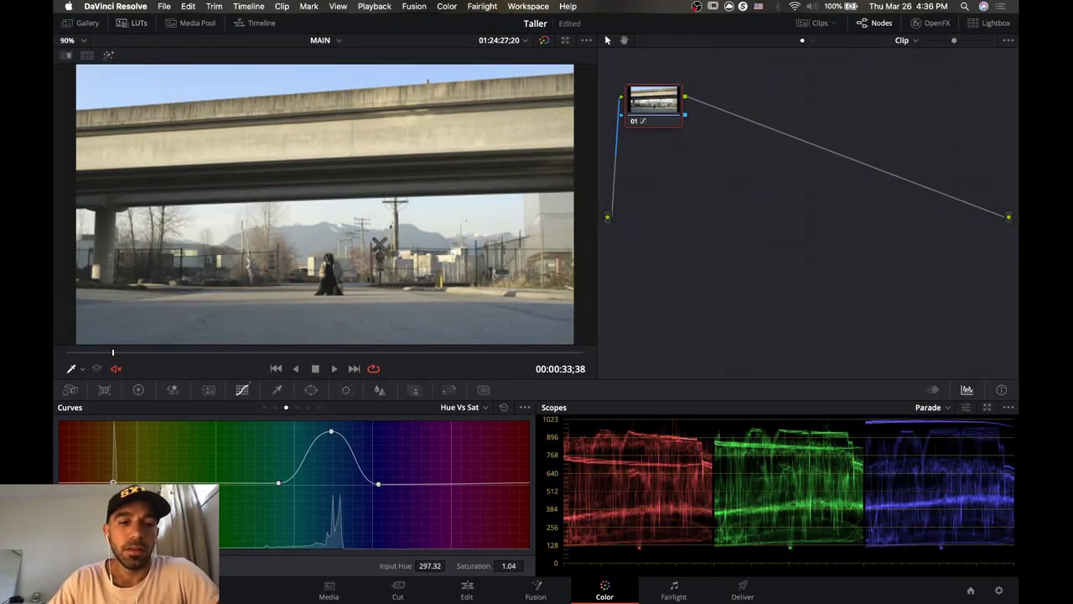
Try boosting the saturation of the overpass's orange-yellow hues and rotating them about -24 on the Hue Vs Hue curve.
{"action": "left_click_drag", "start_coordinate": [114, 483], "coordinate": [111, 453]}
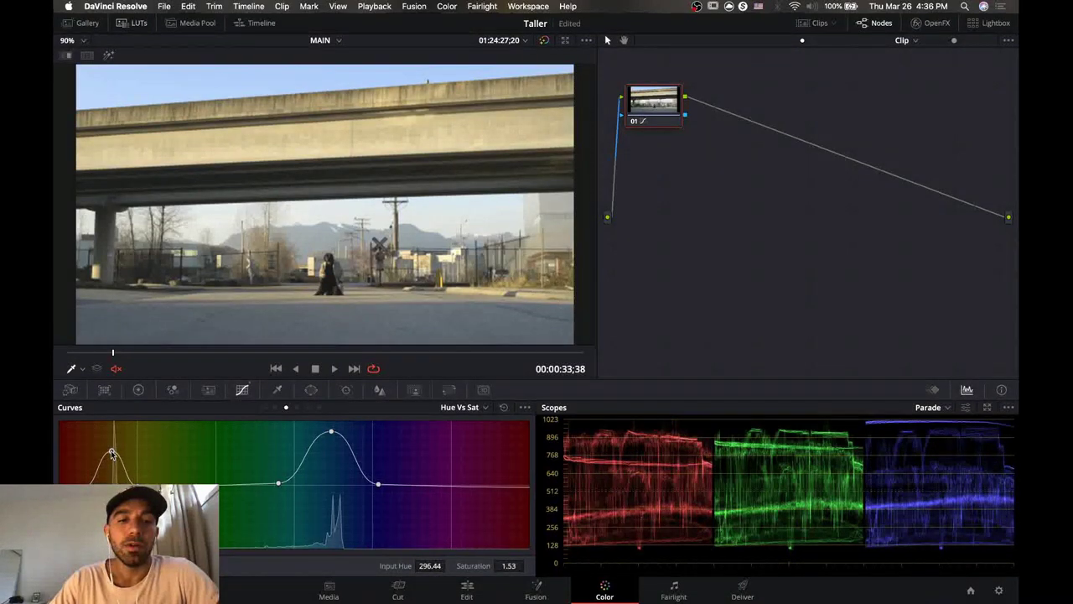
{"action": "left_click", "coordinate": [275, 407]}
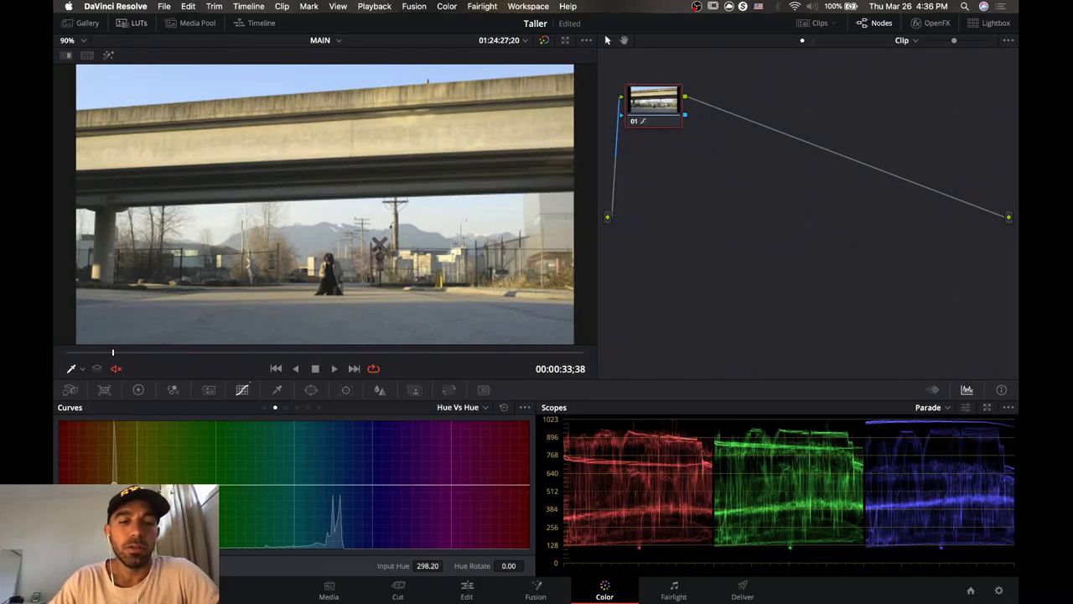
{"action": "mouse_move", "coordinate": [113, 485]}
{"action": "left_mouse_down"}
{"action": "mouse_move", "coordinate": [122, 488]}
{"action": "mouse_move", "coordinate": [107, 471]}
{"action": "mouse_move", "coordinate": [111, 496]}
{"action": "mouse_move", "coordinate": [114, 463]}
{"action": "mouse_move", "coordinate": [111, 492]}
{"action": "left_mouse_up"}
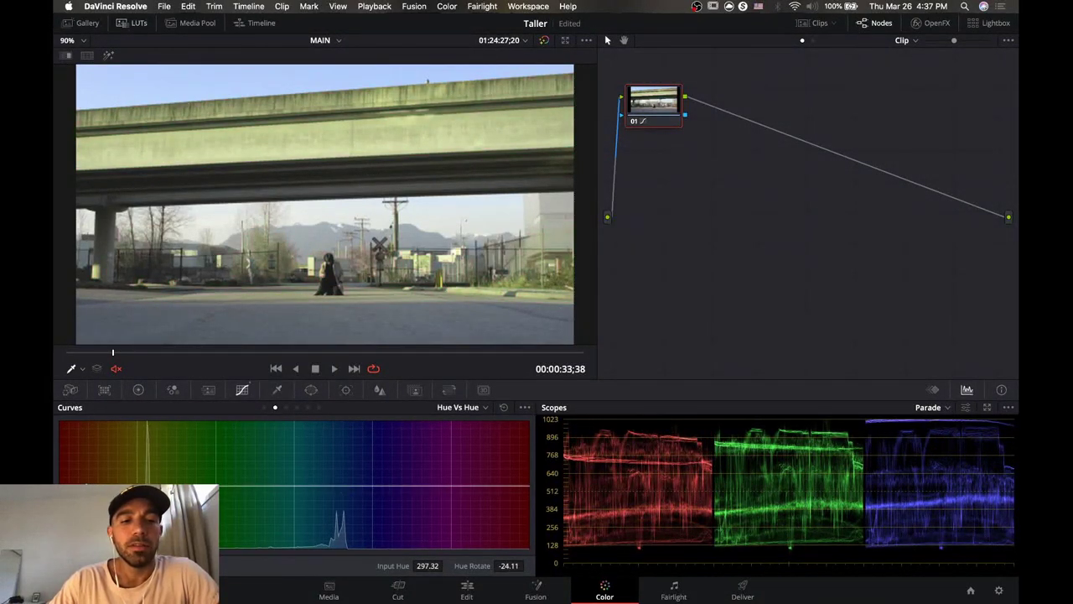
{"action": "left_click", "coordinate": [265, 407]}
{"action": "left_click", "coordinate": [275, 408]}
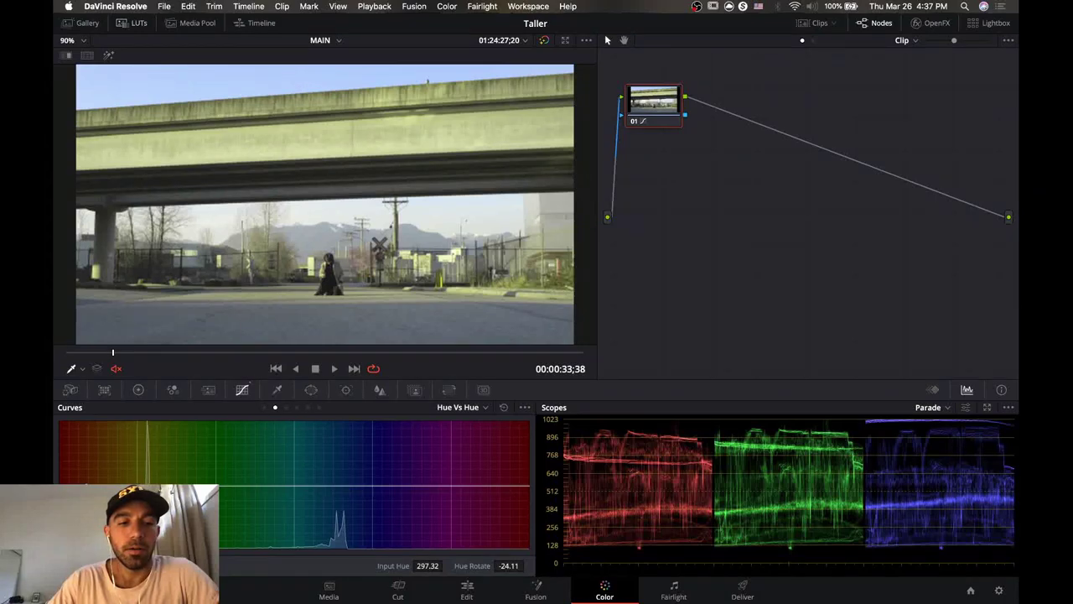
{"action": "key", "text": "super+z"}
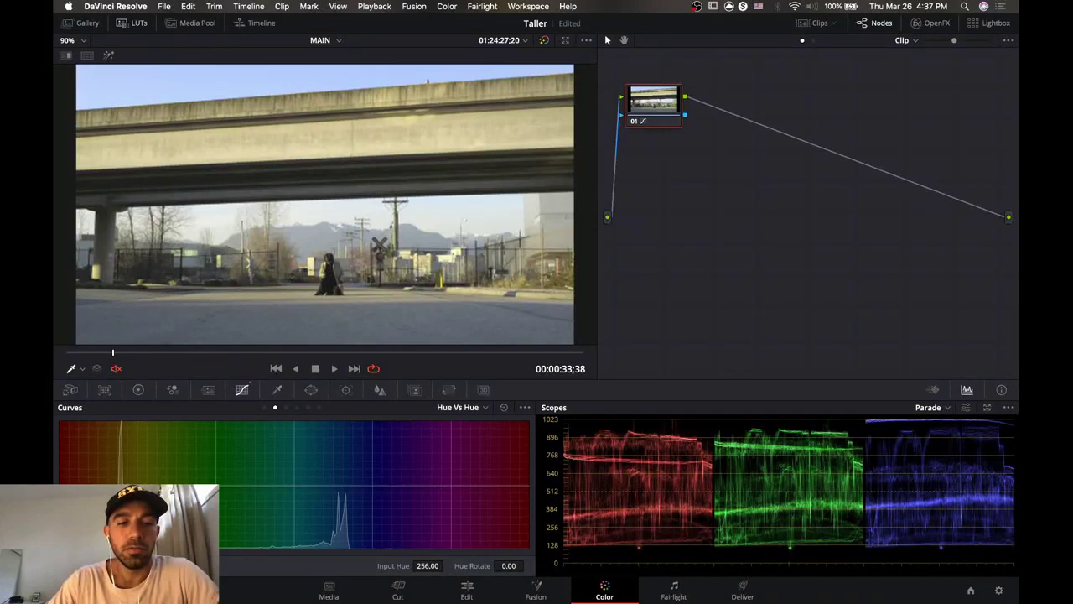
Remove all the blue and orange-yellow control points from node 01's Hue Vs Sat curve.
{"action": "left_click", "coordinate": [286, 407]}
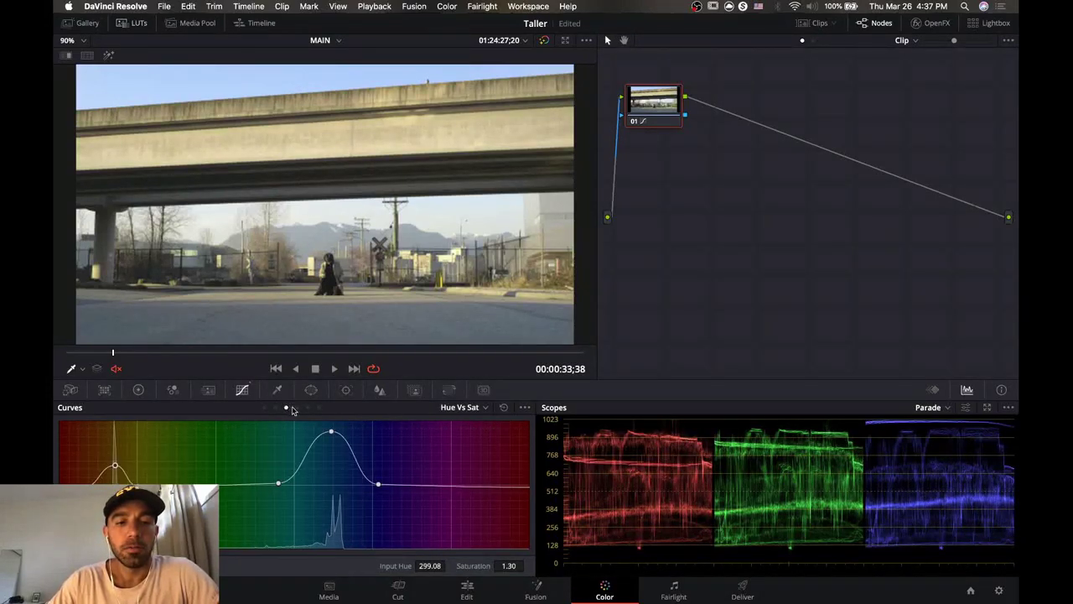
{"action": "right_click", "coordinate": [331, 433]}
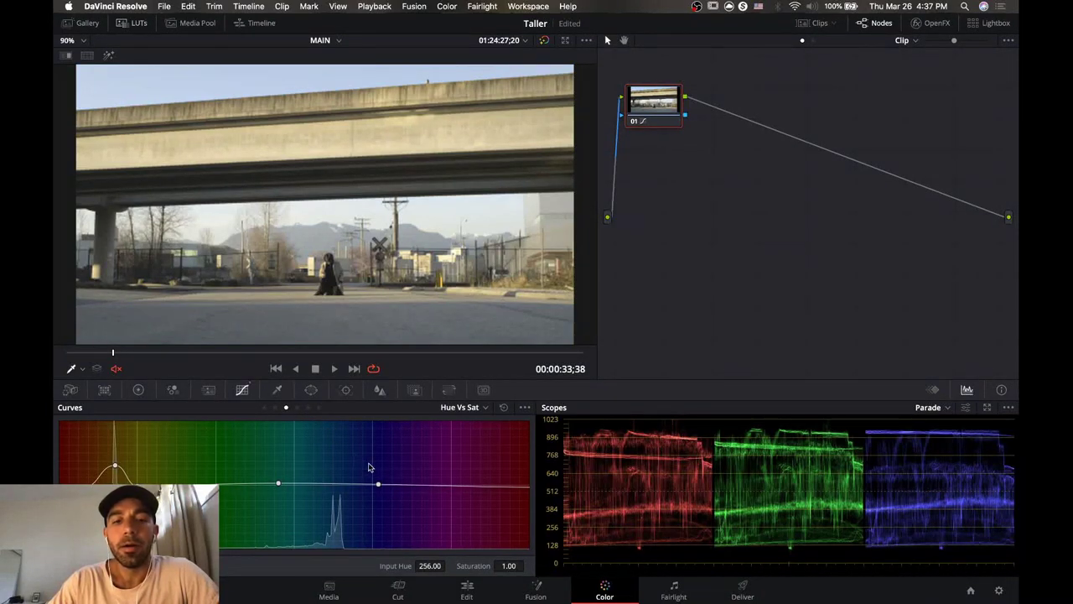
{"action": "right_click", "coordinate": [379, 487]}
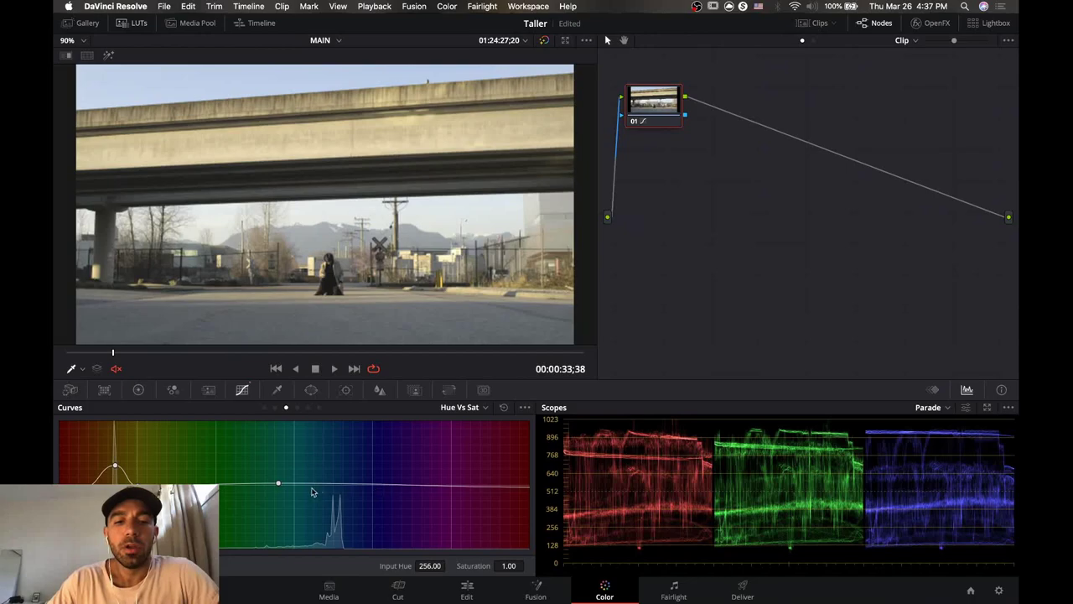
{"action": "right_click", "coordinate": [280, 485]}
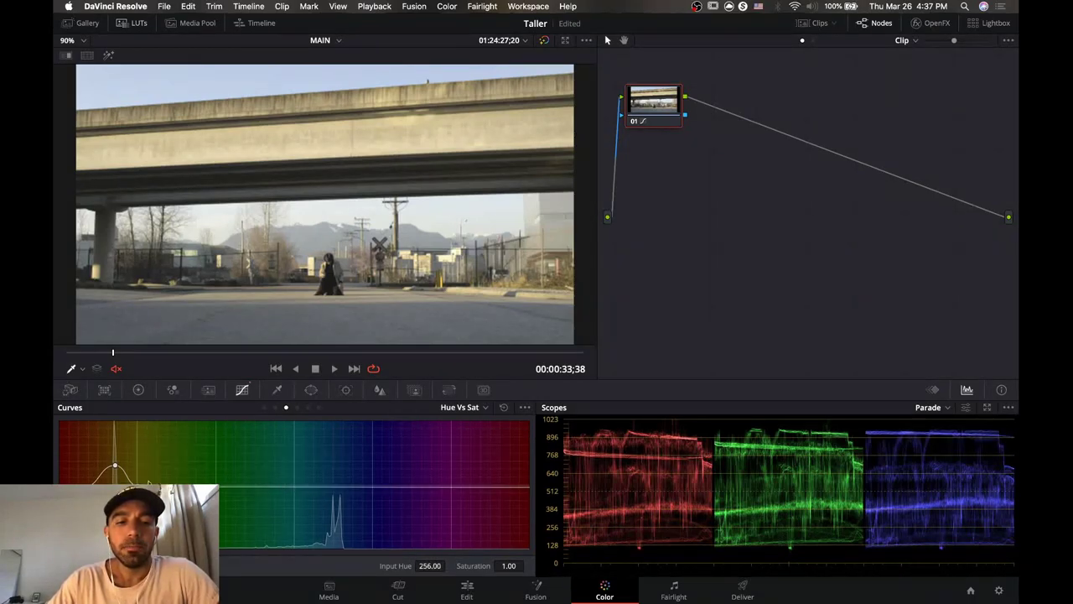
{"action": "right_click", "coordinate": [115, 468]}
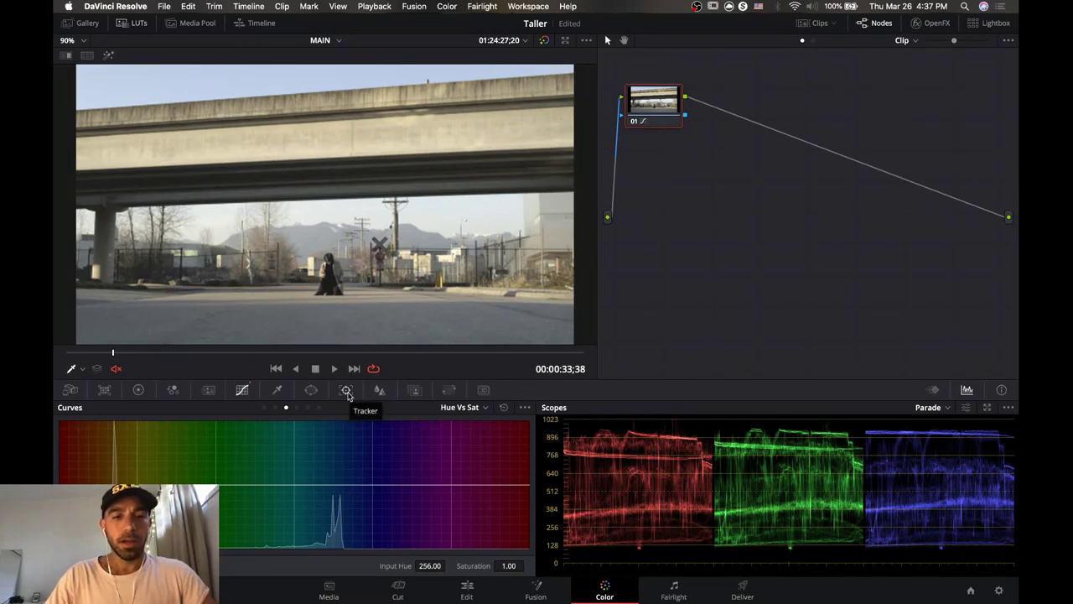
Try to key the sky on node 01 with the HSL qualifier, and reset the qualifier.
{"action": "left_click", "coordinate": [277, 391]}
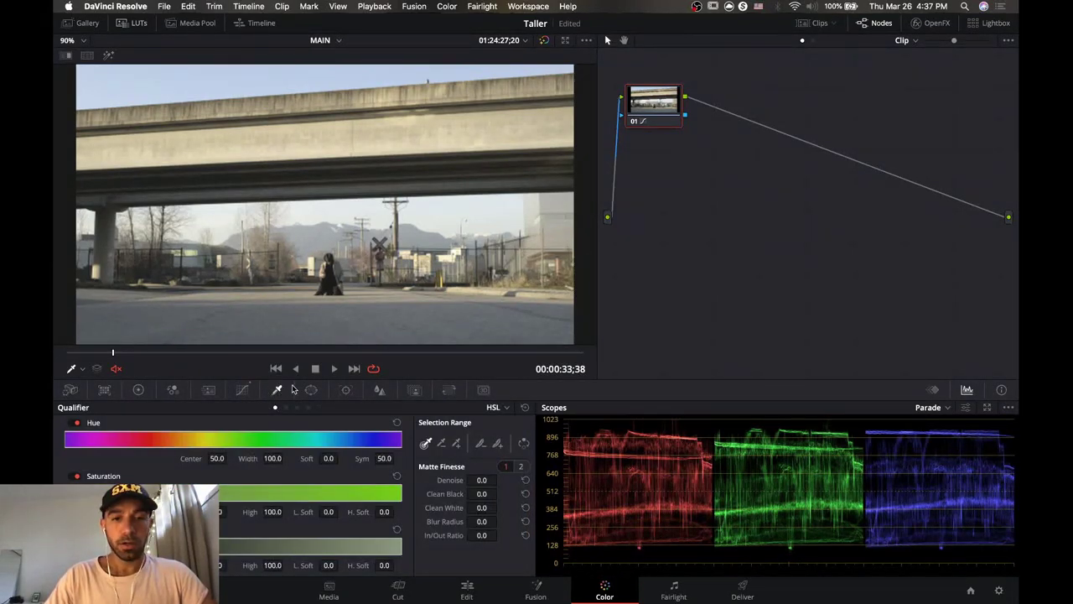
{"action": "left_click", "coordinate": [260, 77]}
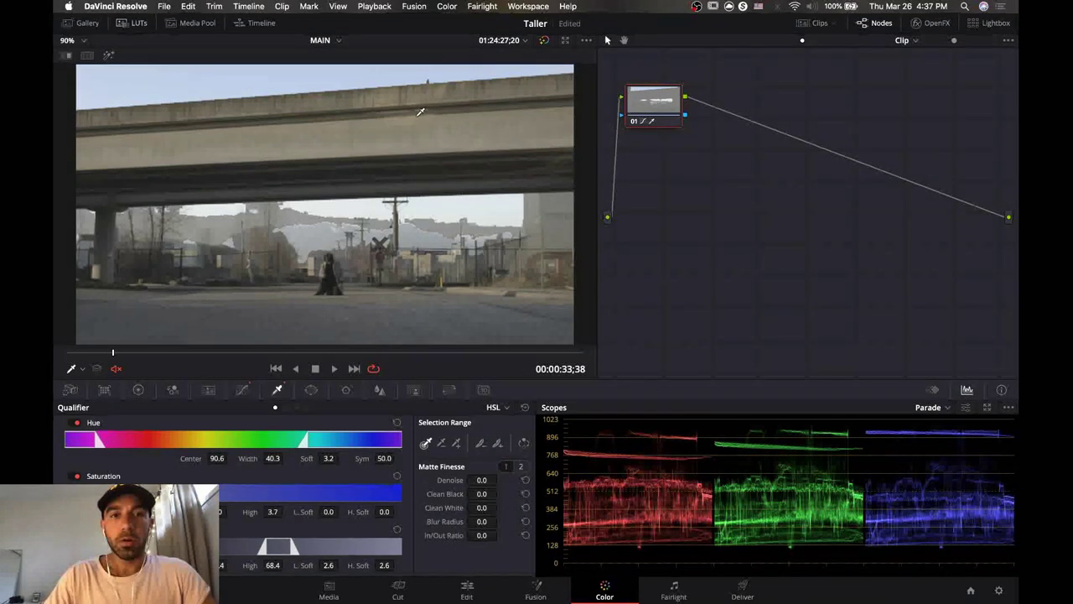
{"action": "left_click", "coordinate": [238, 83]}
{"action": "key", "text": "super+z"}
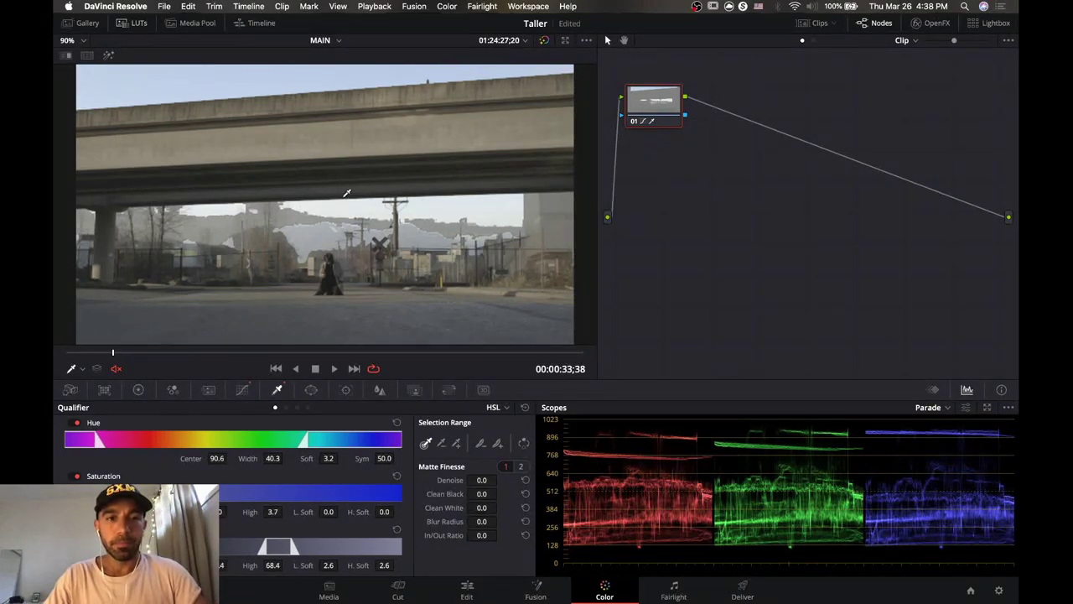
{"action": "left_click", "coordinate": [525, 407]}
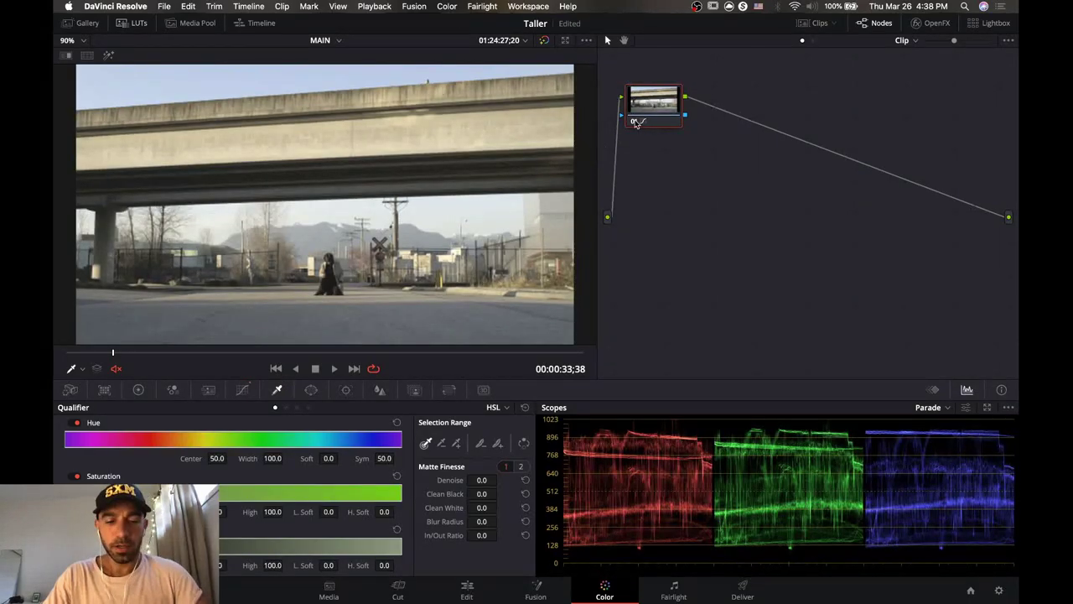
Add a serial node after node 01 and move it slightly farther away in the node graph.
{"action": "key", "text": "alt+s"}
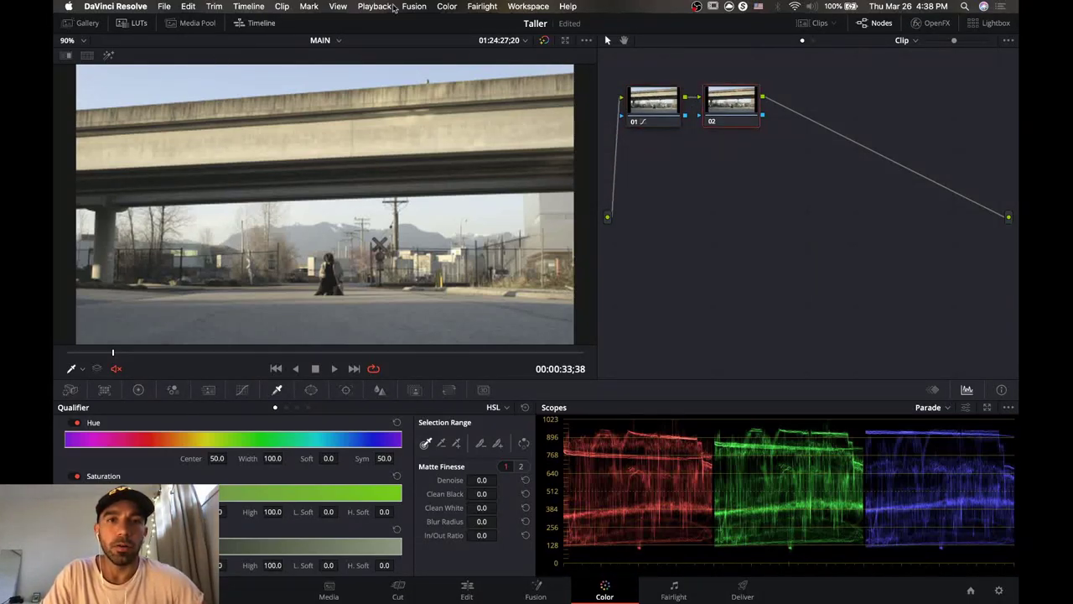
{"action": "left_click", "coordinate": [447, 7]}
{"action": "mouse_move", "coordinate": [478, 22]}
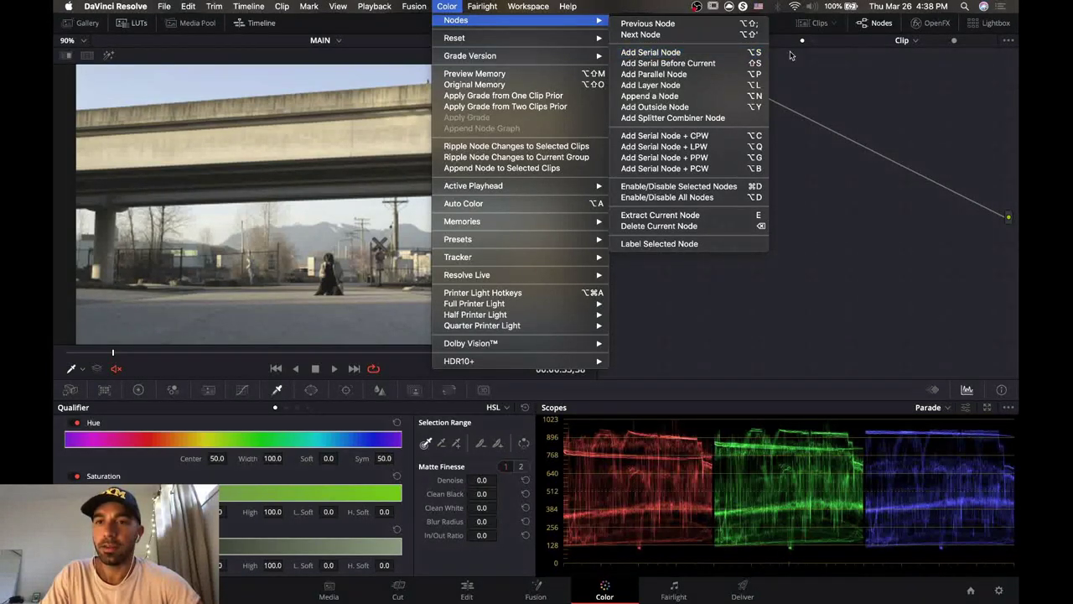
{"action": "key", "text": "alt+s"}
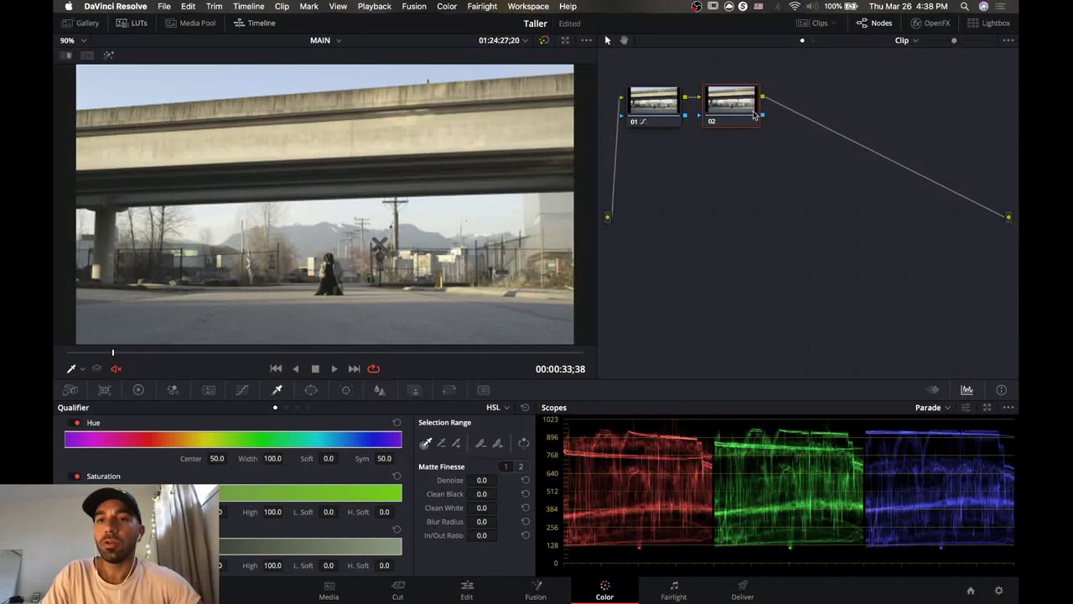
{"action": "left_click_drag", "start_coordinate": [744, 112], "coordinate": [744, 111]}
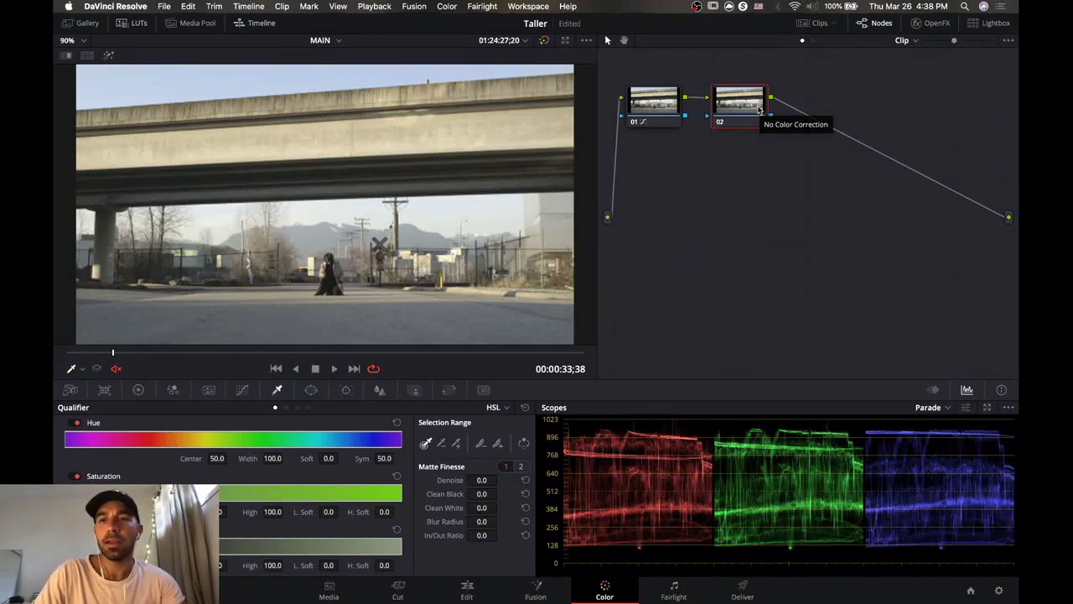
{"action": "left_click", "coordinate": [447, 7]}
{"action": "left_click", "coordinate": [569, 6]}
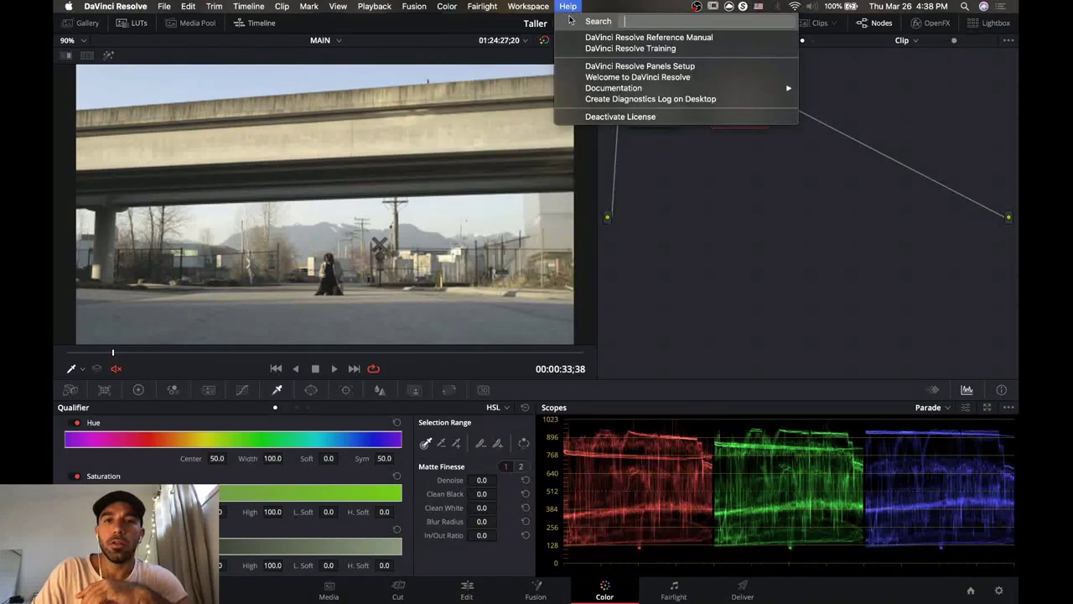
{"action": "left_click", "coordinate": [447, 7]}
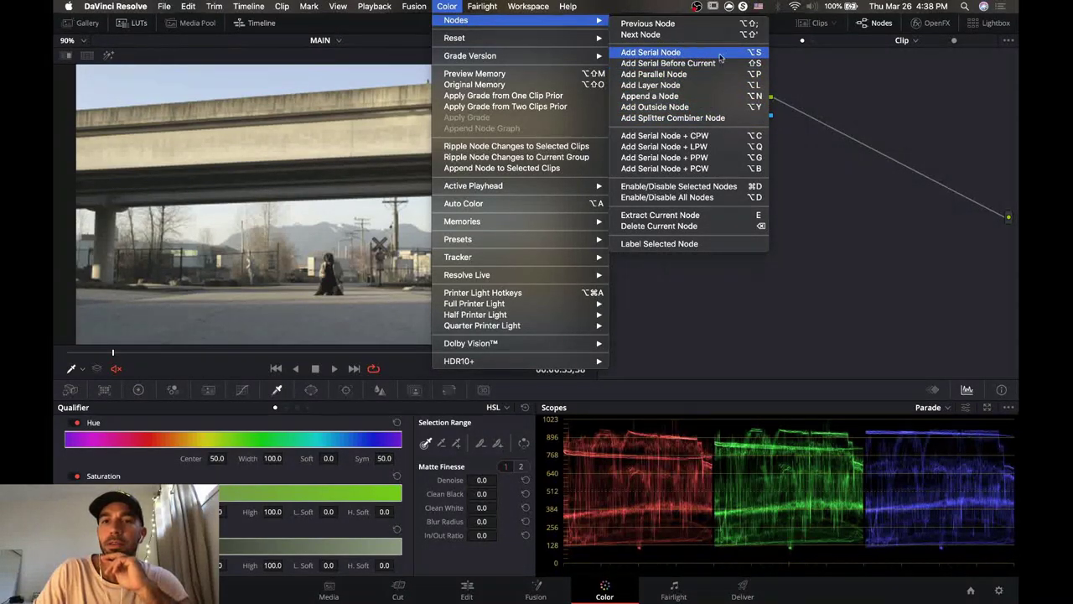
{"action": "left_click", "coordinate": [641, 52]}
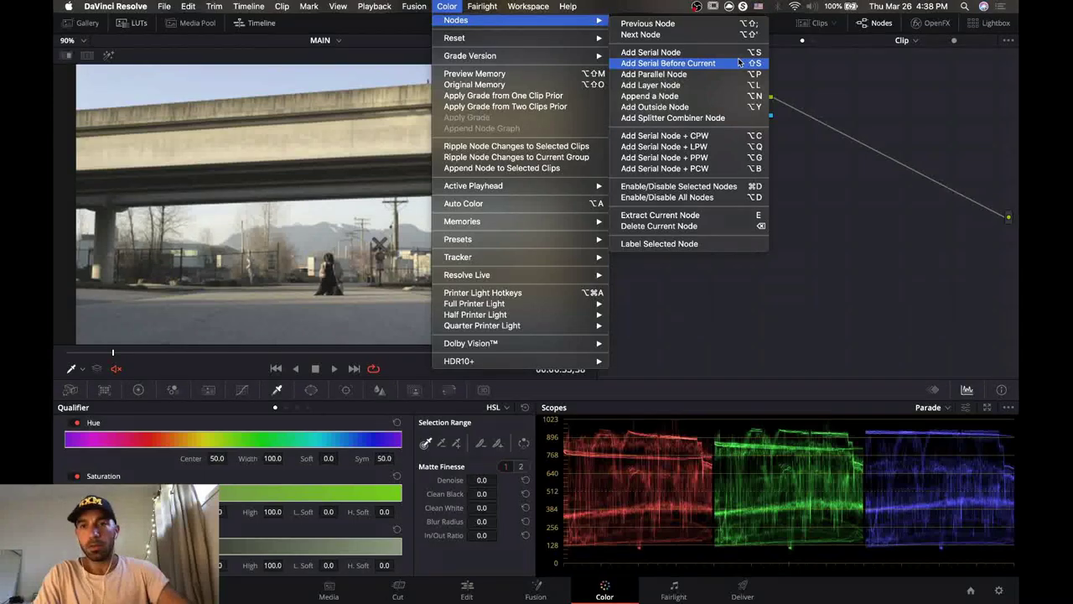
{"action": "left_click", "coordinate": [811, 84]}
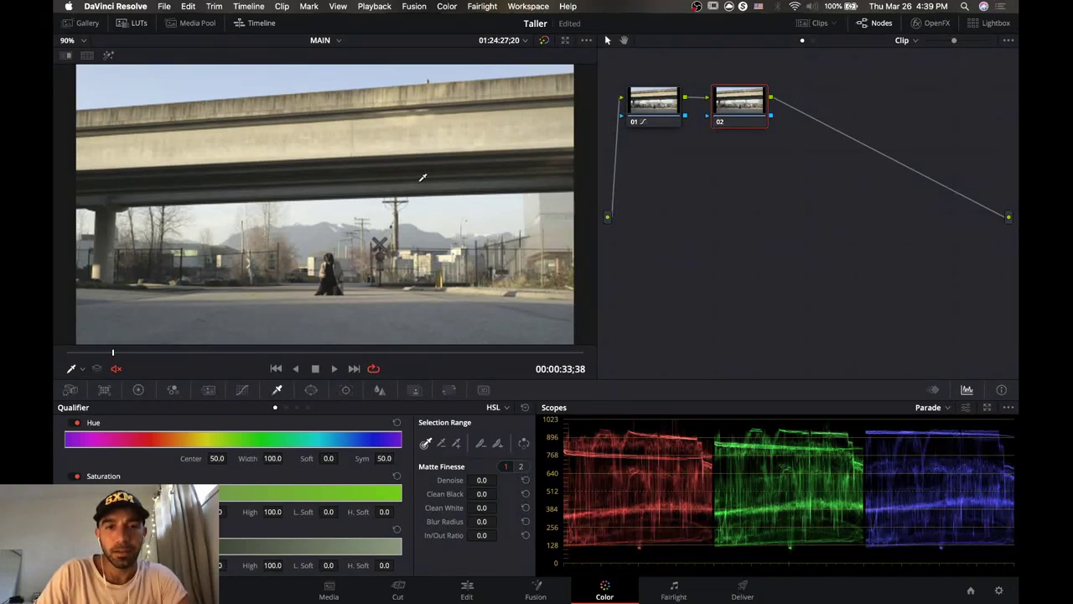
Key the sky above the overpass on node 02 with the HSL qualifier and display the selection as a black-and-white matte.
{"action": "left_click", "coordinate": [307, 73]}
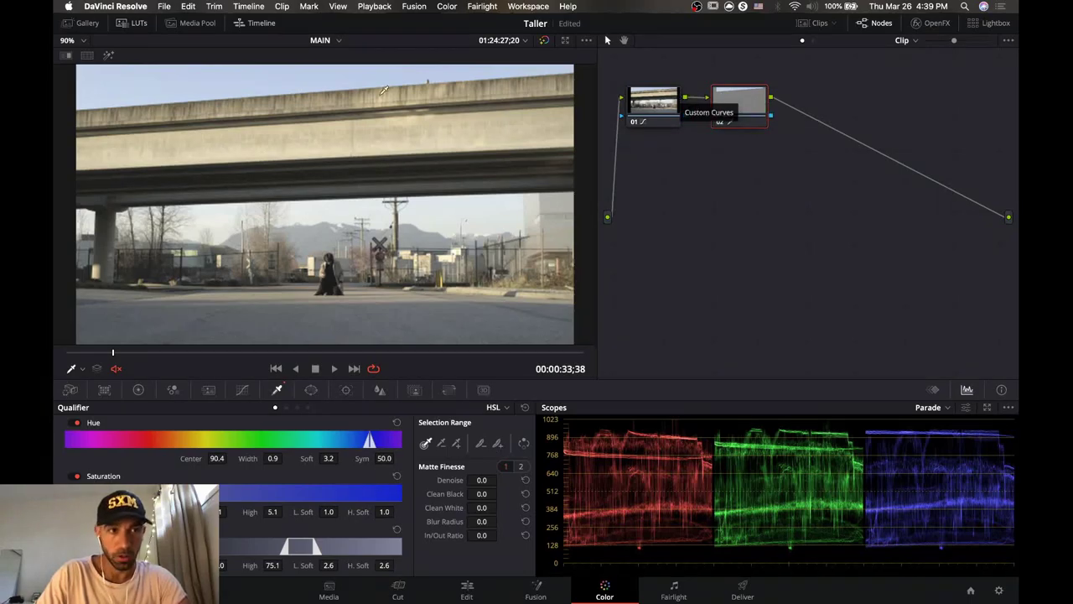
{"action": "left_click", "coordinate": [109, 56]}
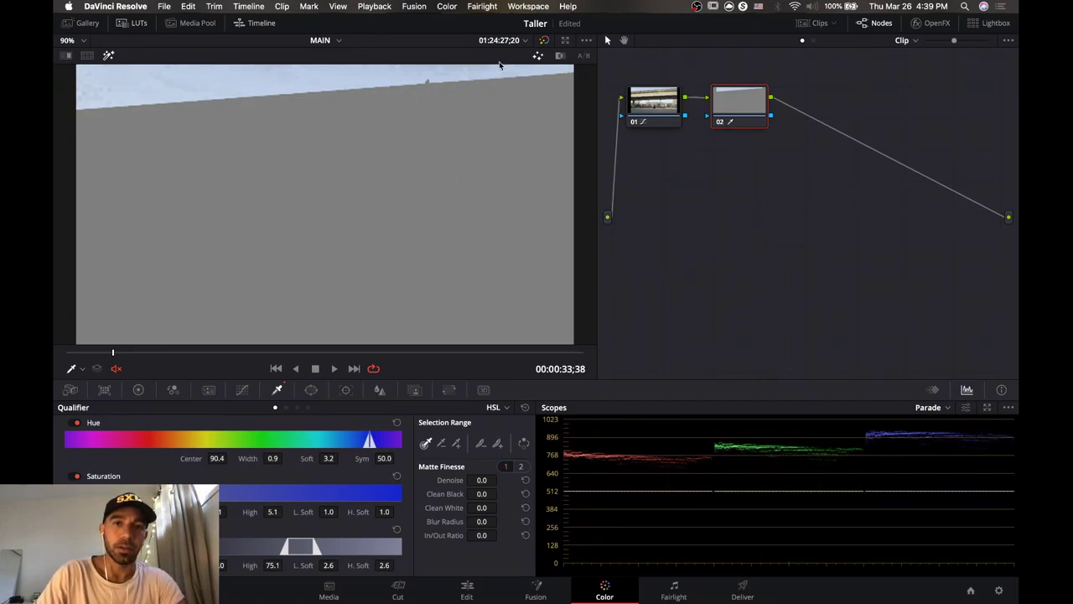
{"action": "left_click", "coordinate": [560, 56]}
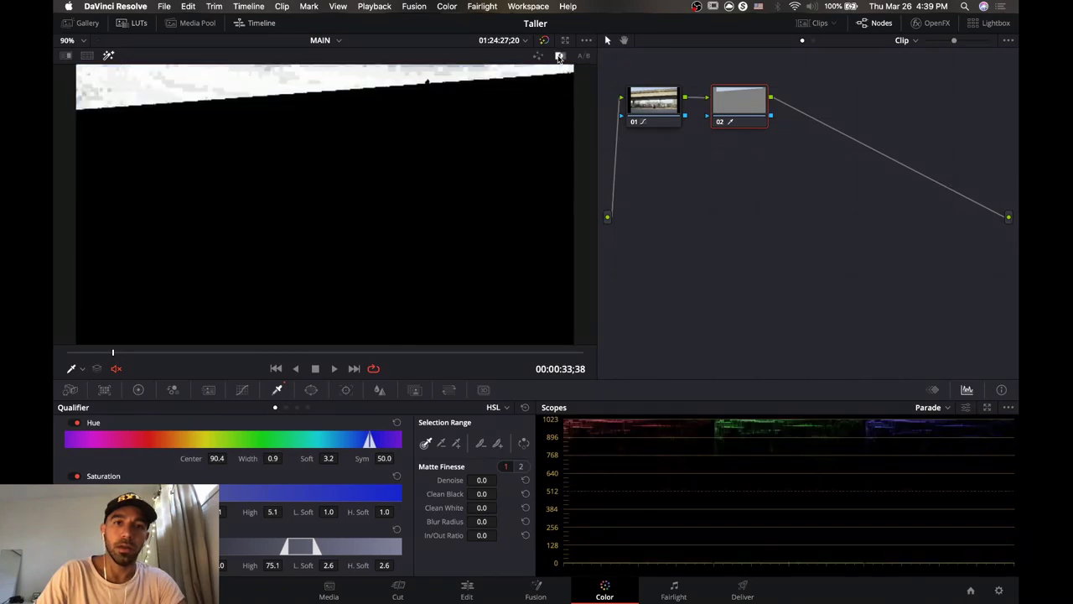
{"action": "left_click", "coordinate": [559, 56]}
{"action": "left_click", "coordinate": [559, 56]}
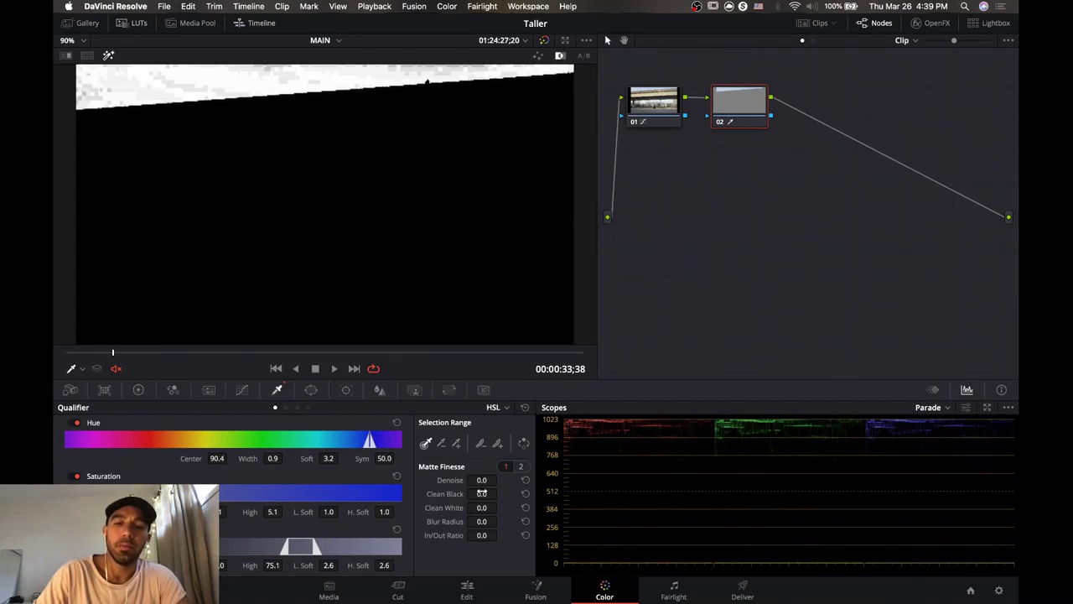
Refine the sky matte with Clean White 19.3 and Blur Radius 44.4, and turn off the highlight view.
{"action": "left_click_drag", "start_coordinate": [500, 508], "coordinate": [481, 507]}
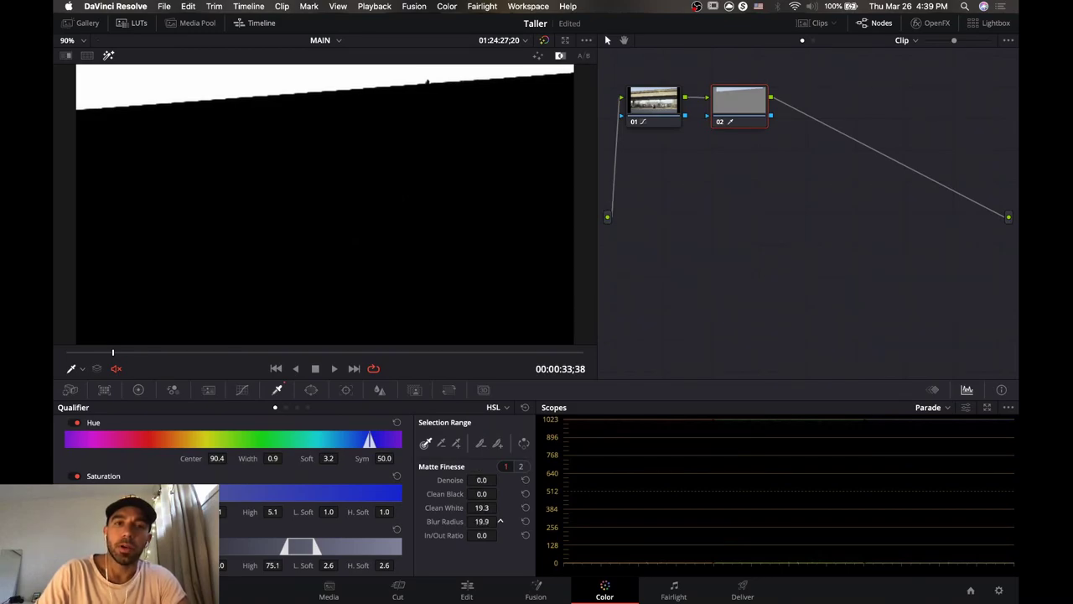
{"action": "left_click_drag", "start_coordinate": [481, 521], "coordinate": [501, 521]}
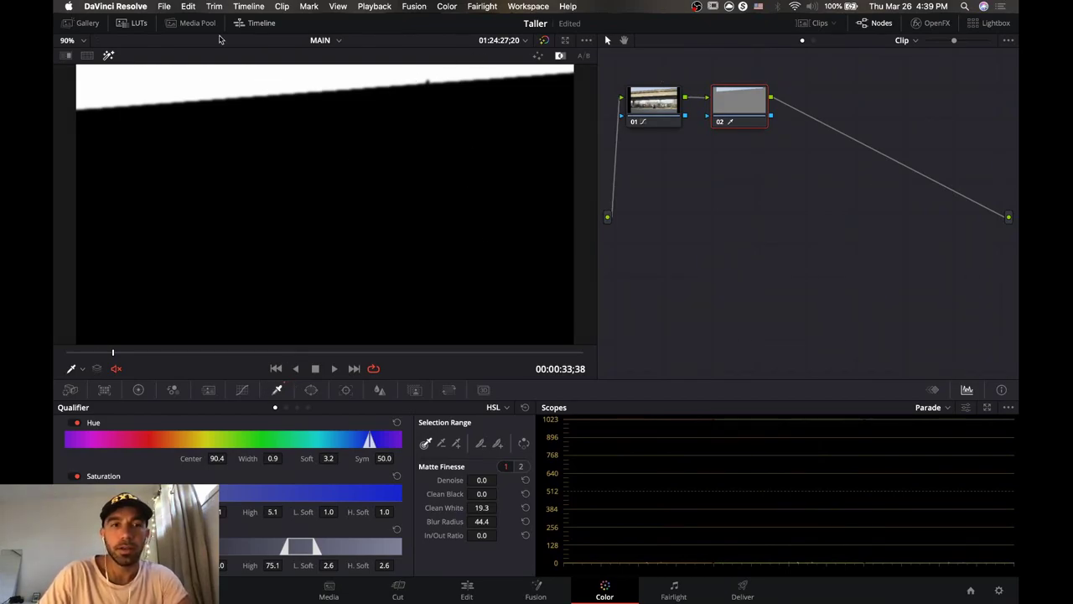
{"action": "left_click", "coordinate": [108, 53]}
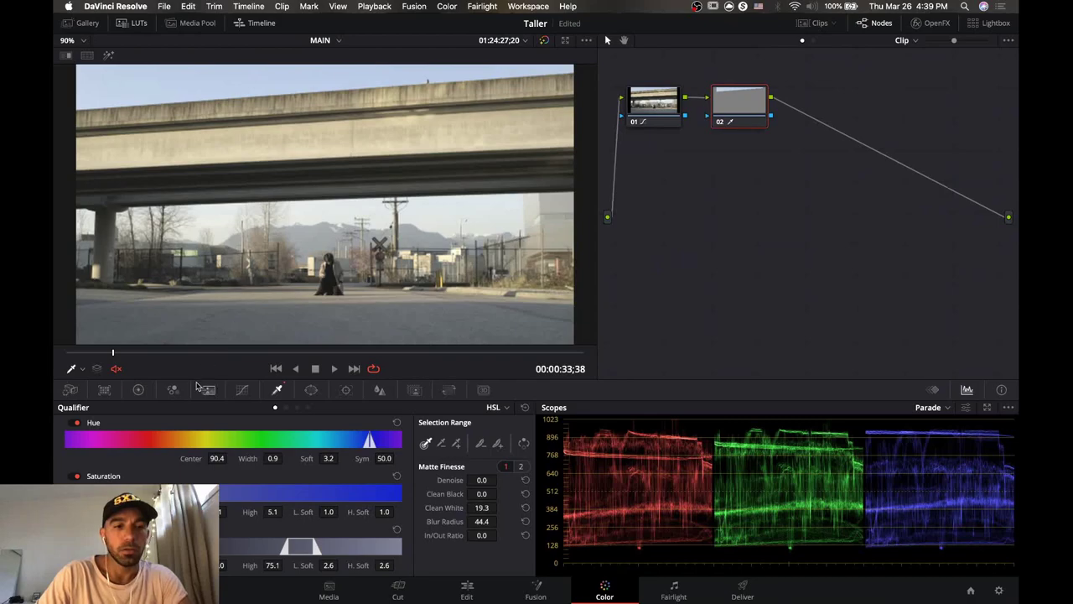
Try adjusting the midtones of the keyed sky on node 02's Custom curve.
{"action": "left_click", "coordinate": [241, 390]}
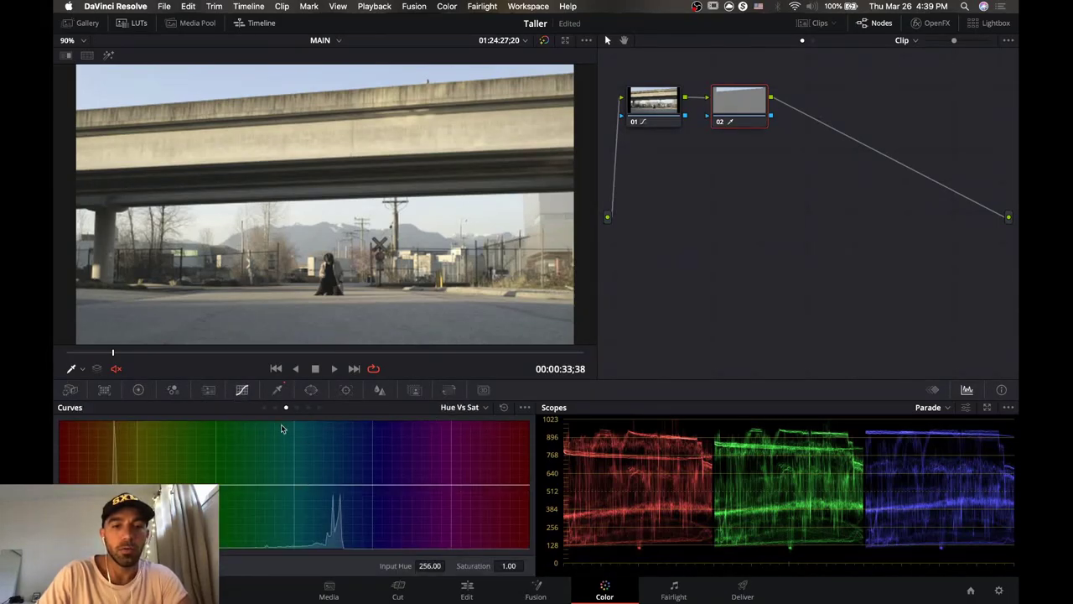
{"action": "left_click", "coordinate": [266, 407]}
{"action": "left_click_drag", "start_coordinate": [248, 491], "coordinate": [267, 471]}
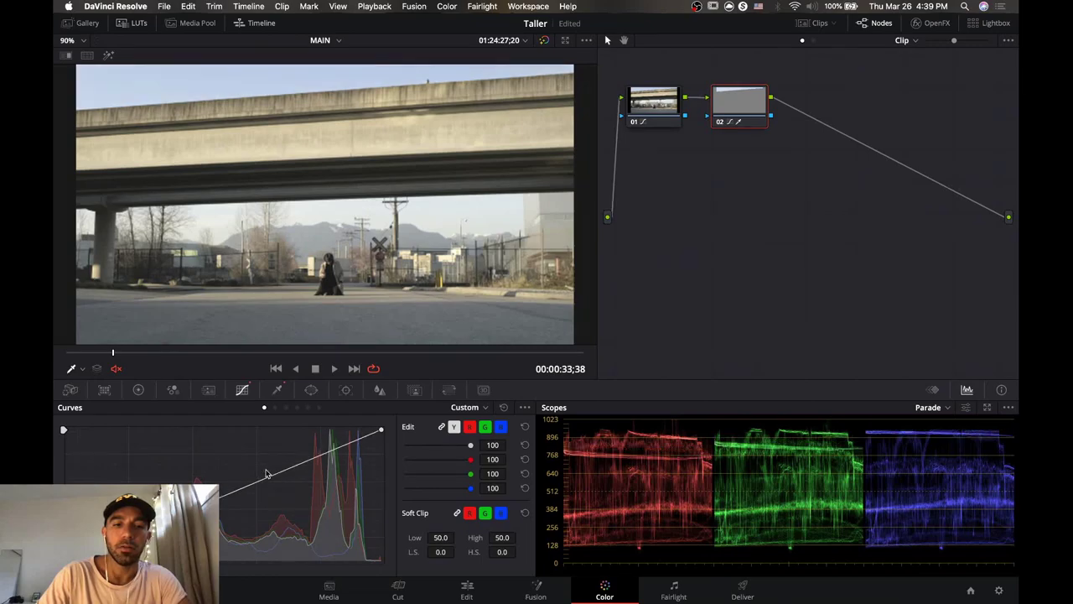
Check node 02's sky matte in the highlight view and return to the normal image.
{"action": "left_click", "coordinate": [277, 389]}
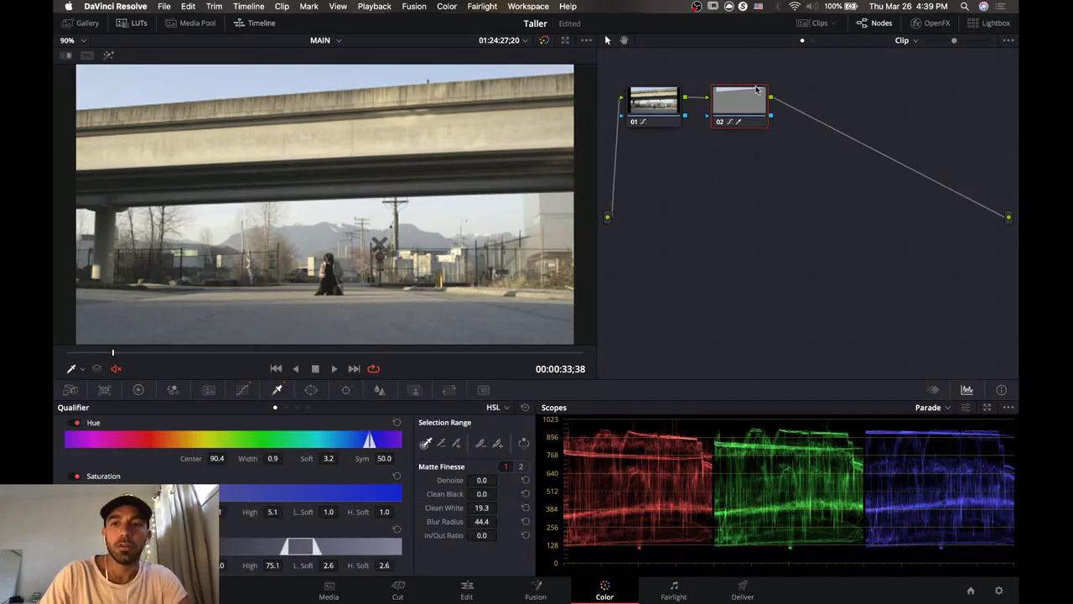
{"action": "left_click", "coordinate": [108, 56]}
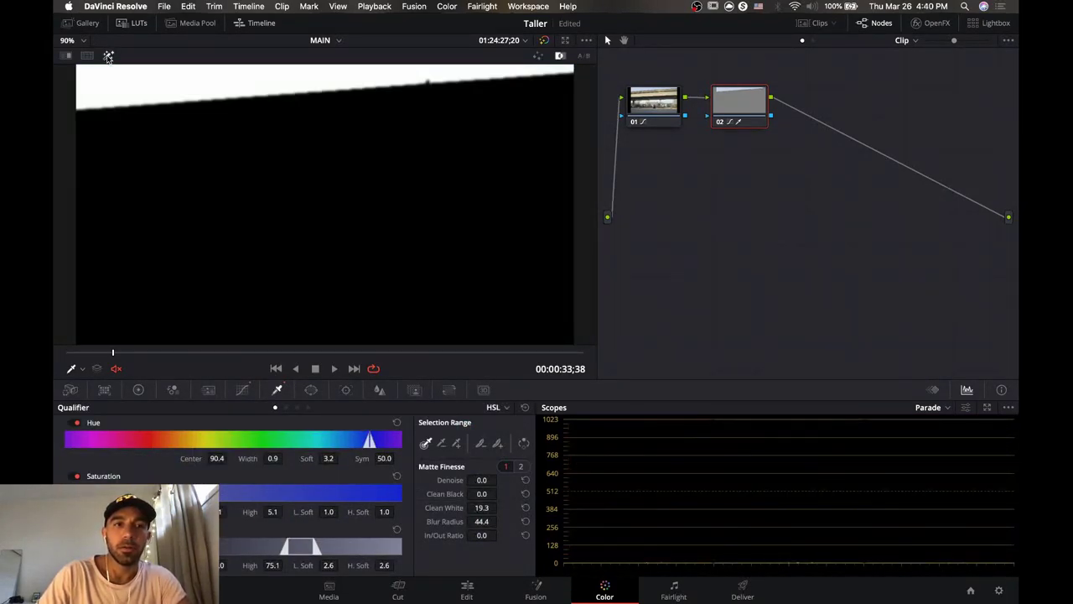
{"action": "left_click", "coordinate": [108, 57]}
Try tinting the keyed sky magenta on node 02 with the primary Gamma and Gain color wheels, lowering the Gain master to 0.97.
{"action": "left_click", "coordinate": [242, 391]}
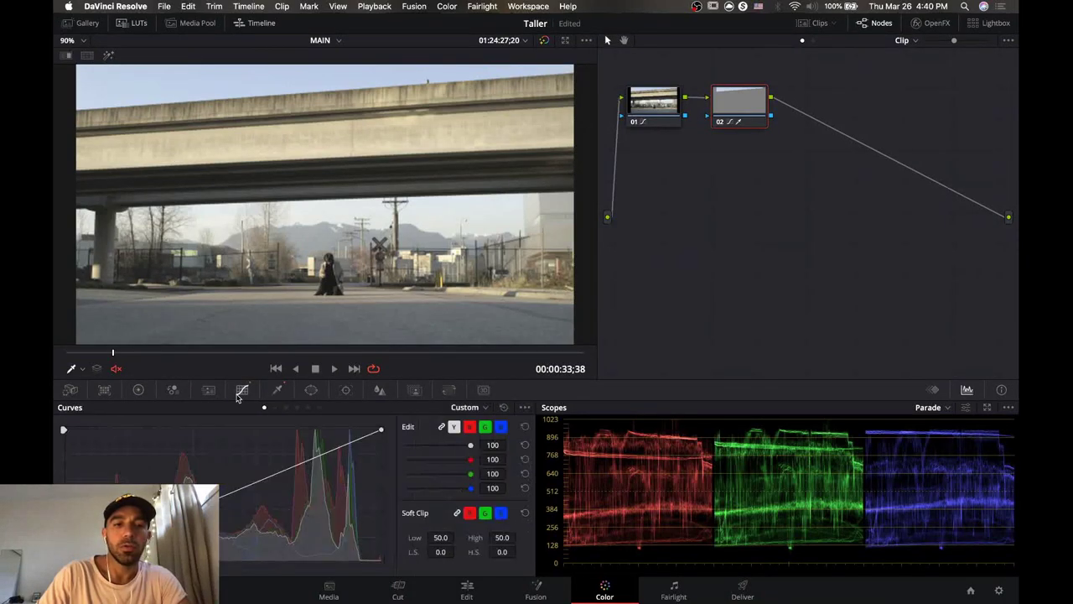
{"action": "left_click", "coordinate": [139, 391]}
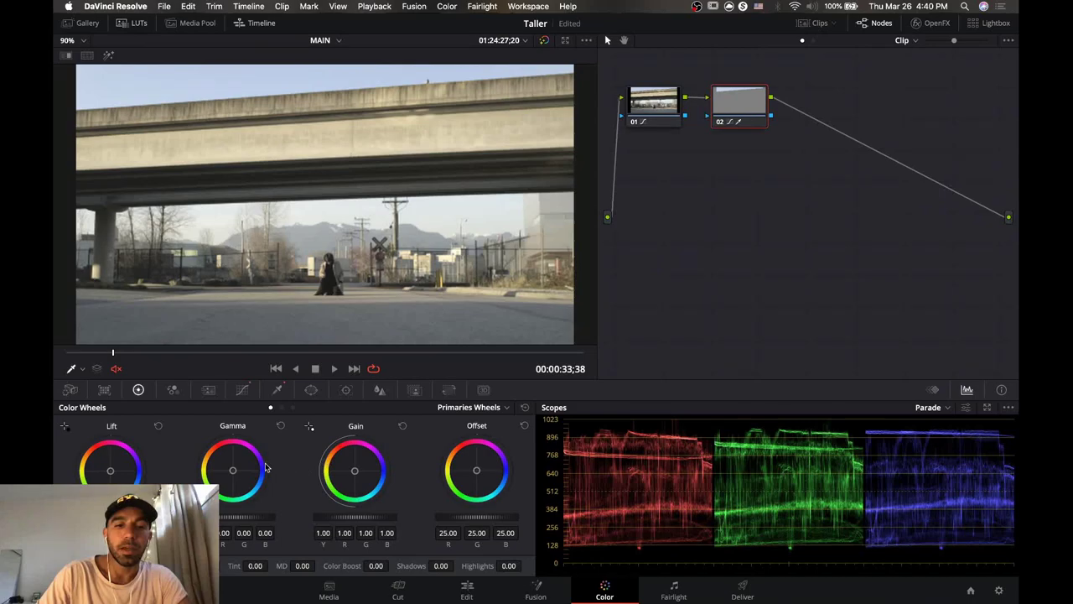
{"action": "mouse_move", "coordinate": [233, 470]}
{"action": "left_mouse_down"}
{"action": "mouse_move", "coordinate": [261, 467]}
{"action": "mouse_move", "coordinate": [249, 470]}
{"action": "left_mouse_up"}
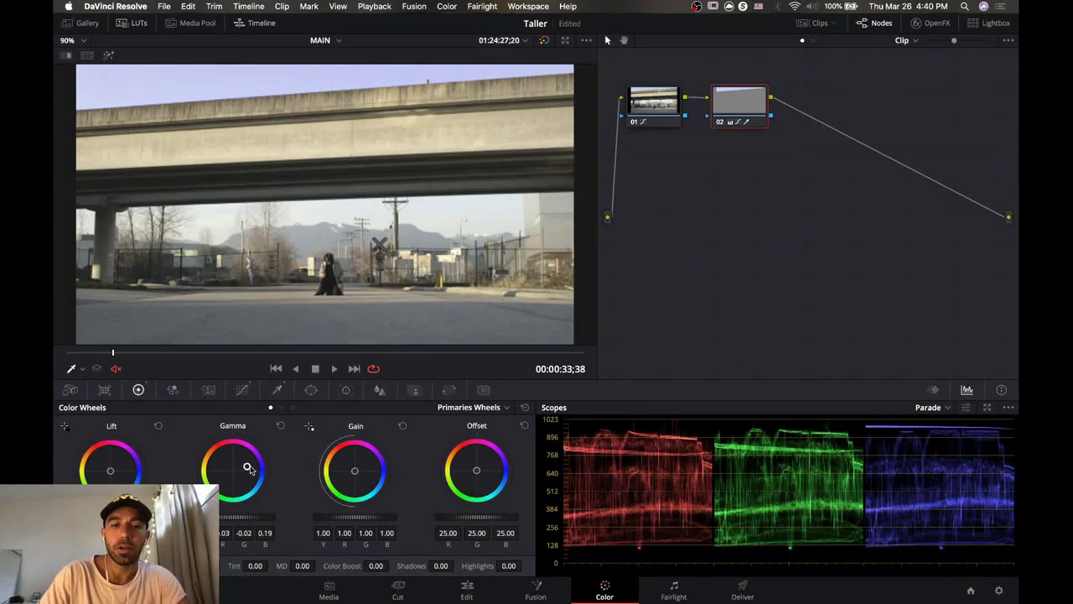
{"action": "left_click_drag", "start_coordinate": [357, 472], "coordinate": [361, 465]}
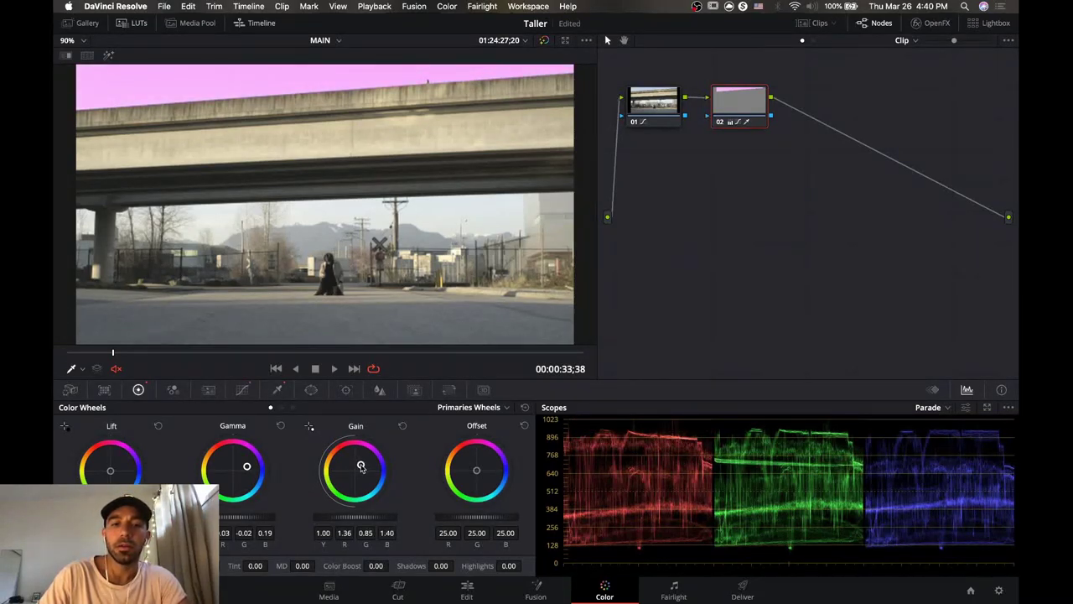
{"action": "left_click_drag", "start_coordinate": [361, 467], "coordinate": [363, 467]}
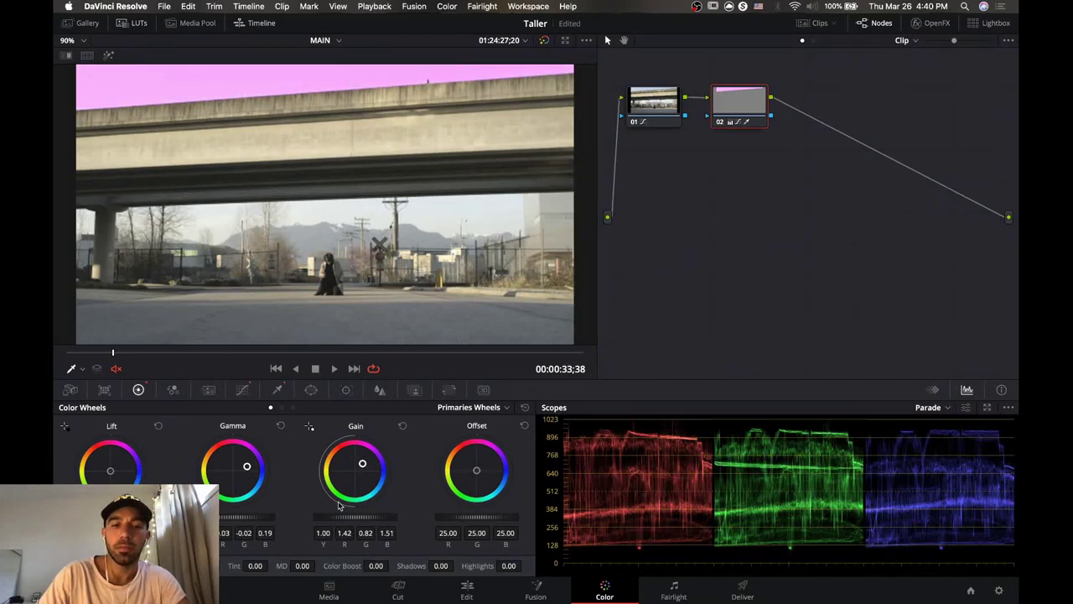
{"action": "left_click_drag", "start_coordinate": [339, 516], "coordinate": [362, 517]}
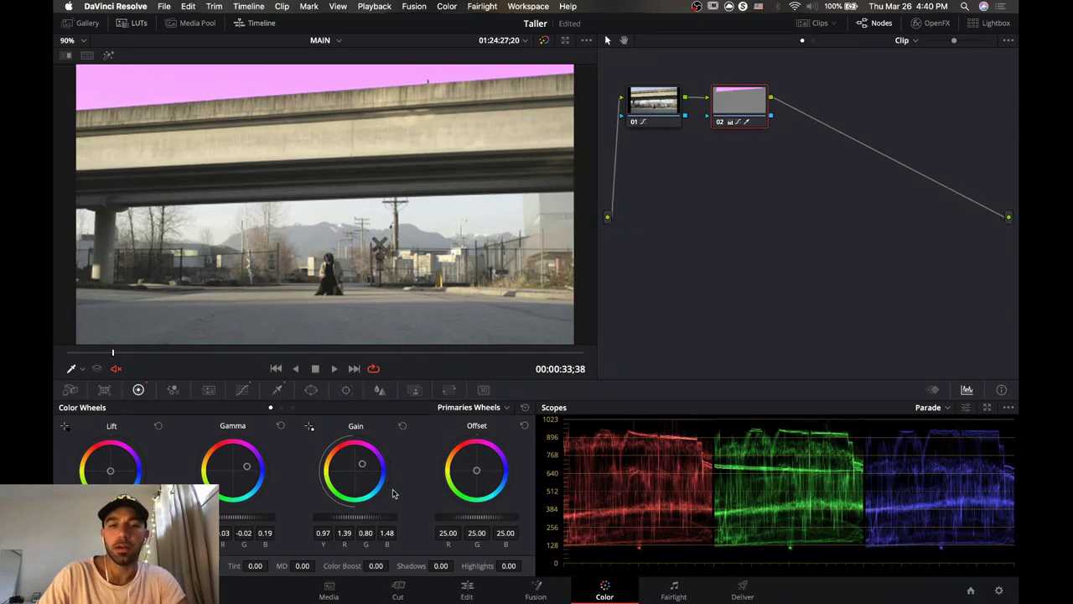
Reset node 02's primary wheels, Custom curve and HSL qualifier to clear all of its sky corrections.
{"action": "left_click", "coordinate": [525, 407]}
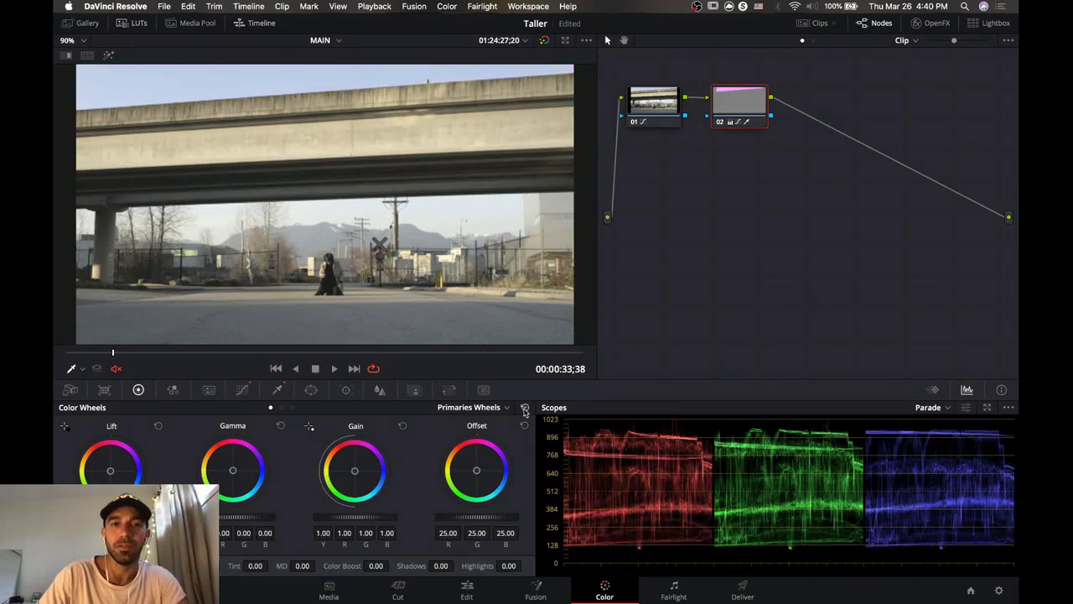
{"action": "left_click", "coordinate": [243, 390]}
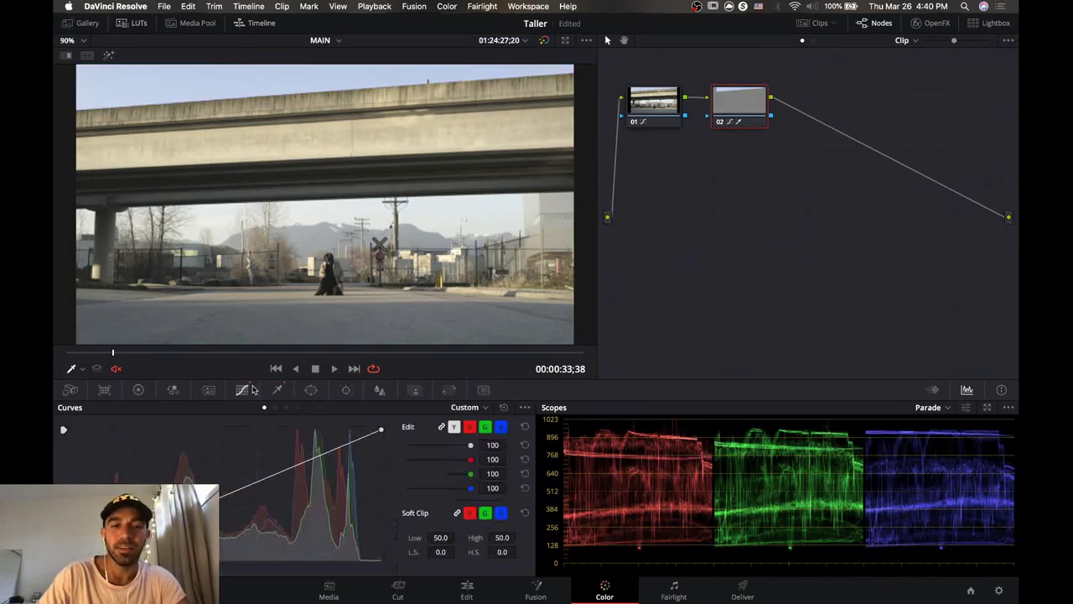
{"action": "left_click", "coordinate": [504, 407]}
{"action": "left_click", "coordinate": [277, 390]}
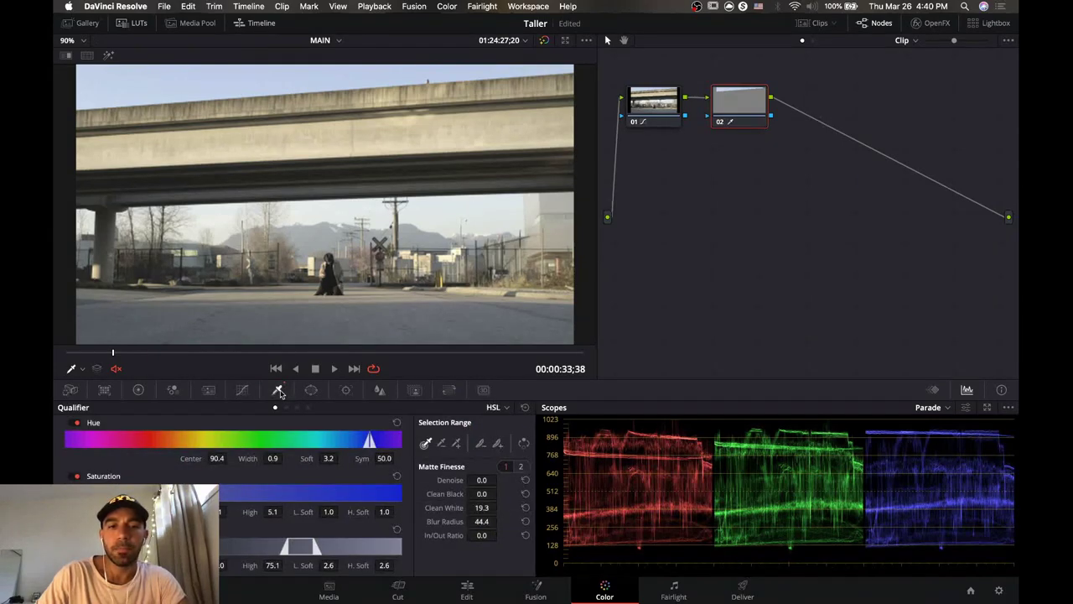
{"action": "left_click", "coordinate": [525, 406]}
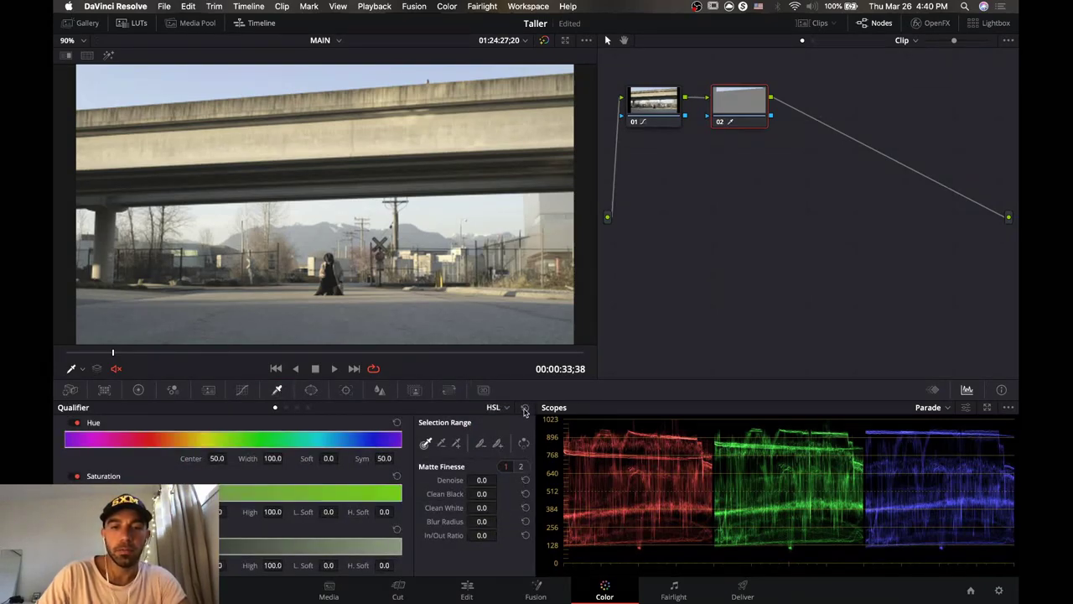
Try a circular window over the walking person on node 02 and switch it off again.
{"action": "left_click", "coordinate": [311, 390]}
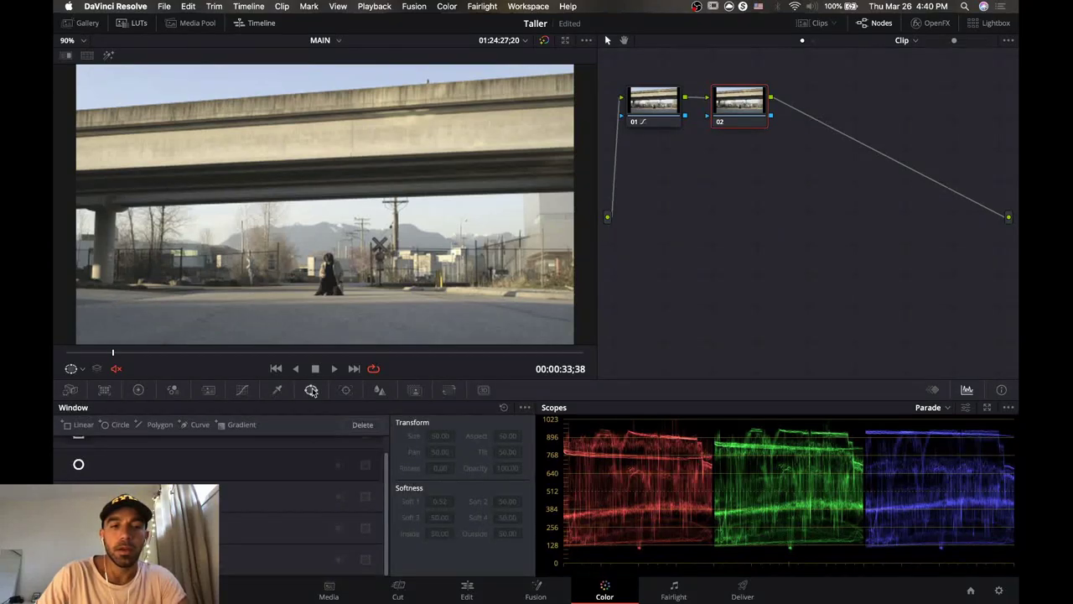
{"action": "scroll", "coordinate": [285, 465], "scroll_direction": "up", "scroll_amount": 1}
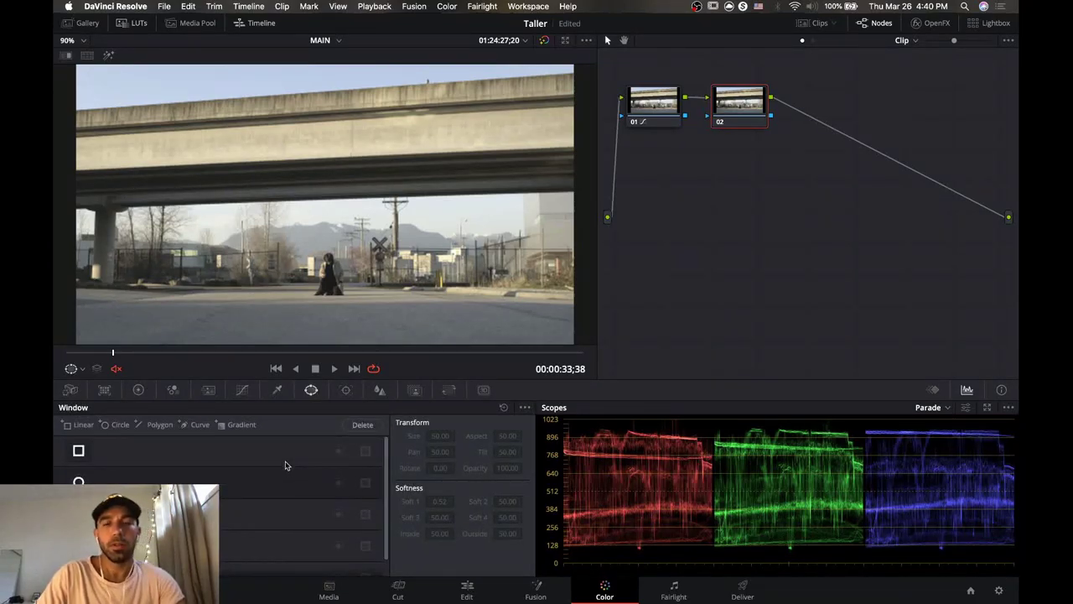
{"action": "left_click", "coordinate": [78, 482]}
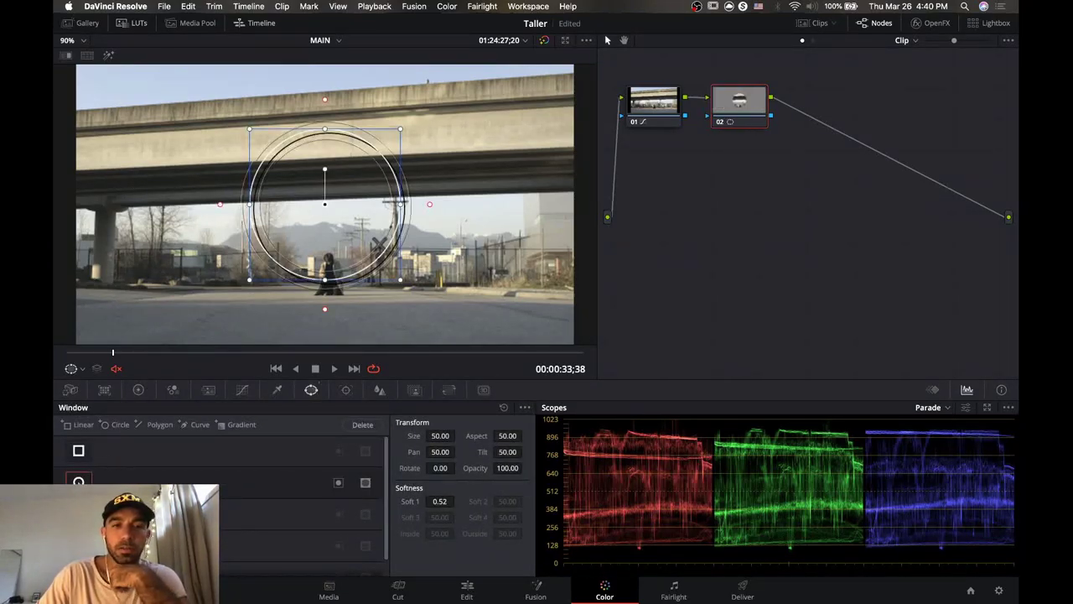
{"action": "left_click_drag", "start_coordinate": [328, 207], "coordinate": [333, 251]}
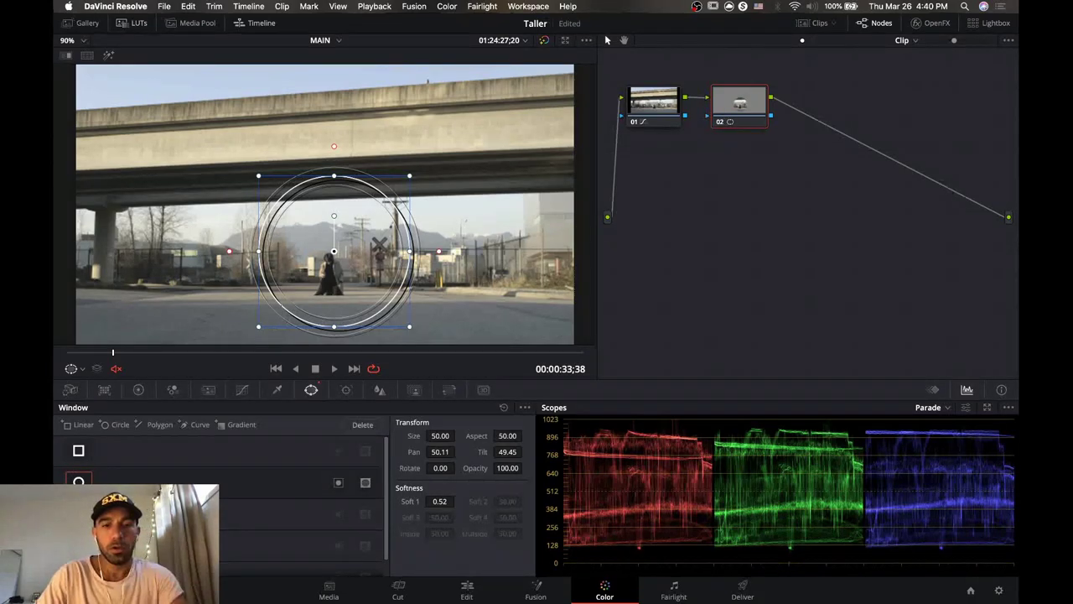
{"action": "left_click", "coordinate": [79, 483]}
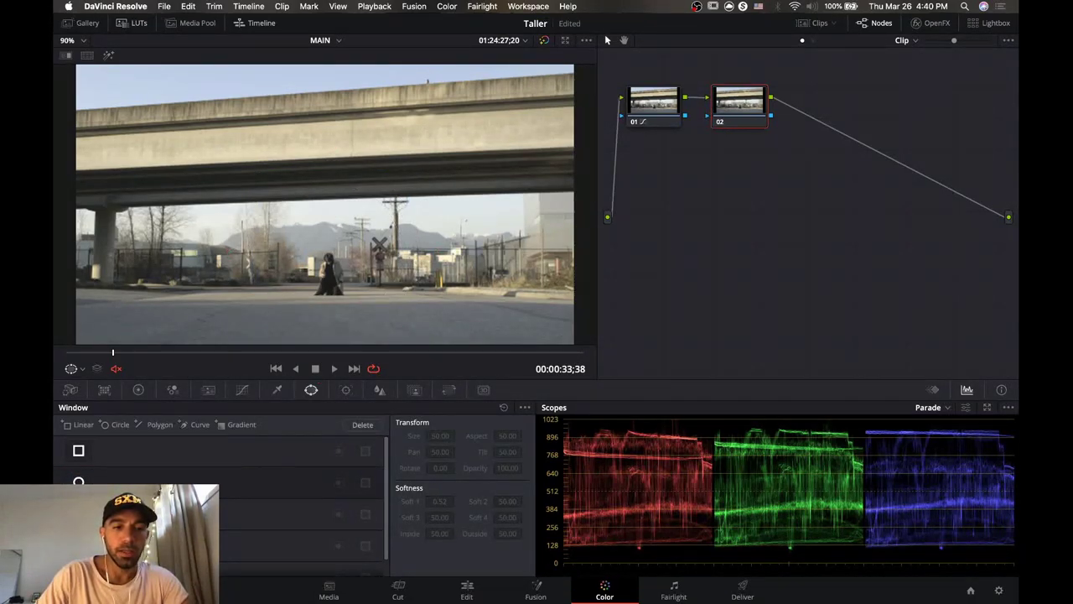
Draw a closed five-point curve window around the walking person on node 02 and check its matte in the highlight view.
{"action": "left_click", "coordinate": [200, 425]}
{"action": "left_click", "coordinate": [261, 224]}
{"action": "left_click", "coordinate": [267, 282]}
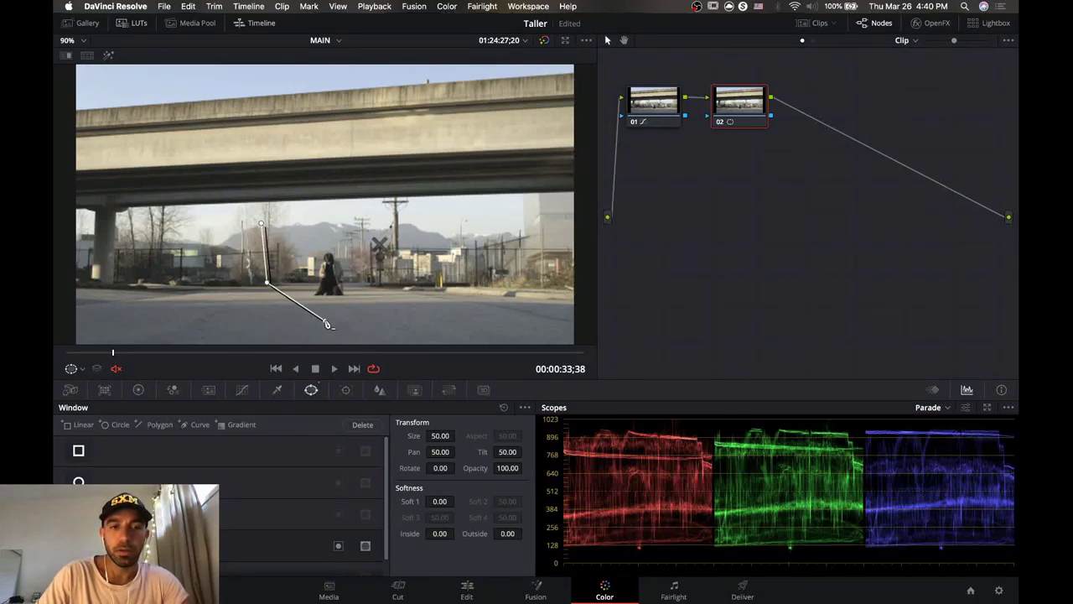
{"action": "left_click", "coordinate": [326, 321]}
{"action": "left_click", "coordinate": [397, 294]}
{"action": "left_click", "coordinate": [400, 221]}
{"action": "left_click", "coordinate": [263, 225]}
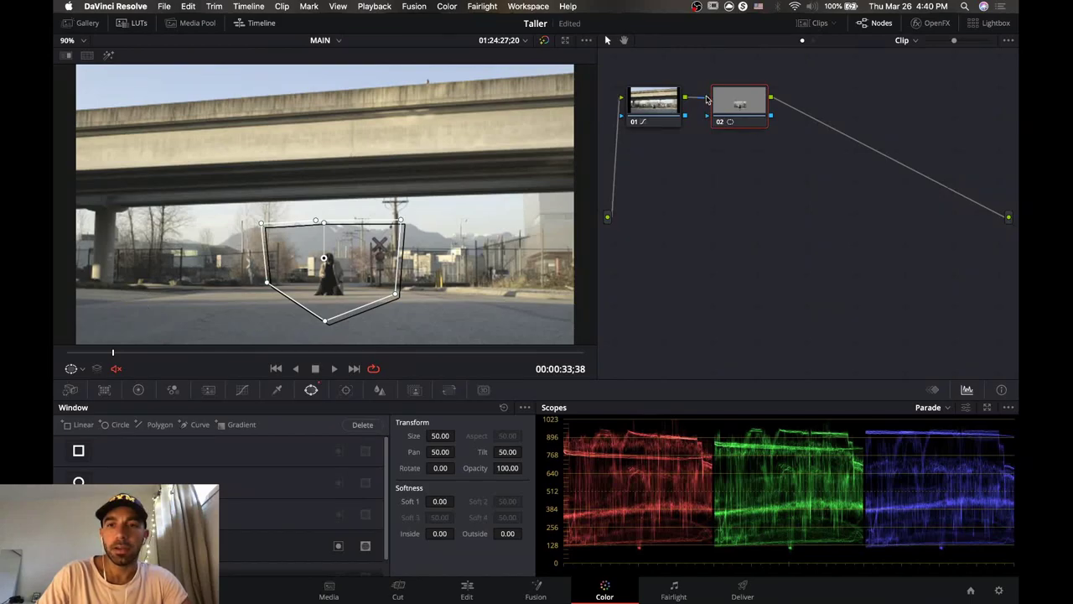
{"action": "left_click", "coordinate": [109, 56]}
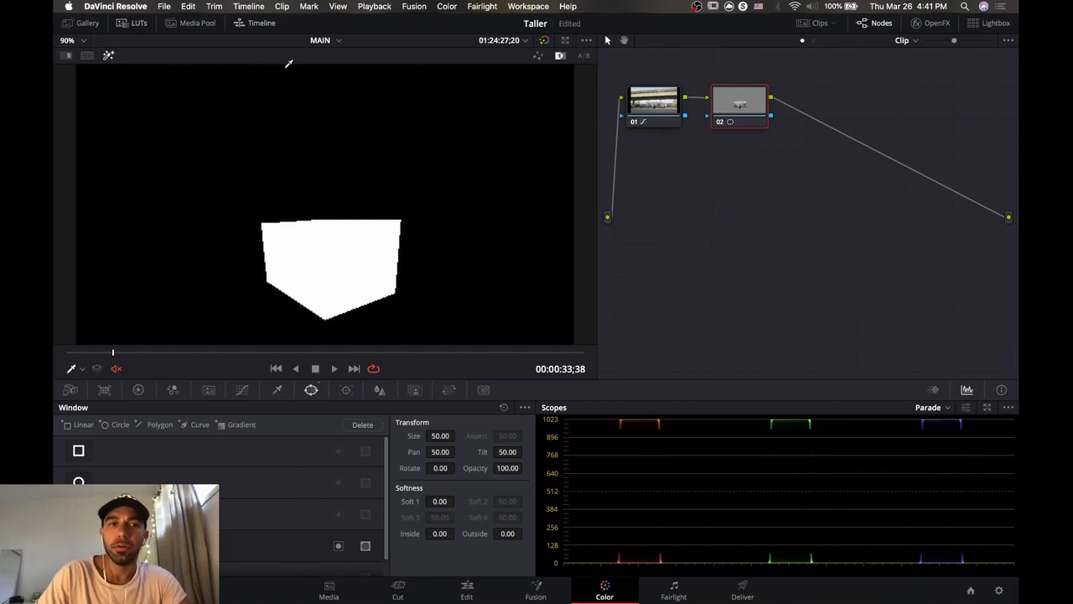
{"action": "left_click", "coordinate": [108, 55]}
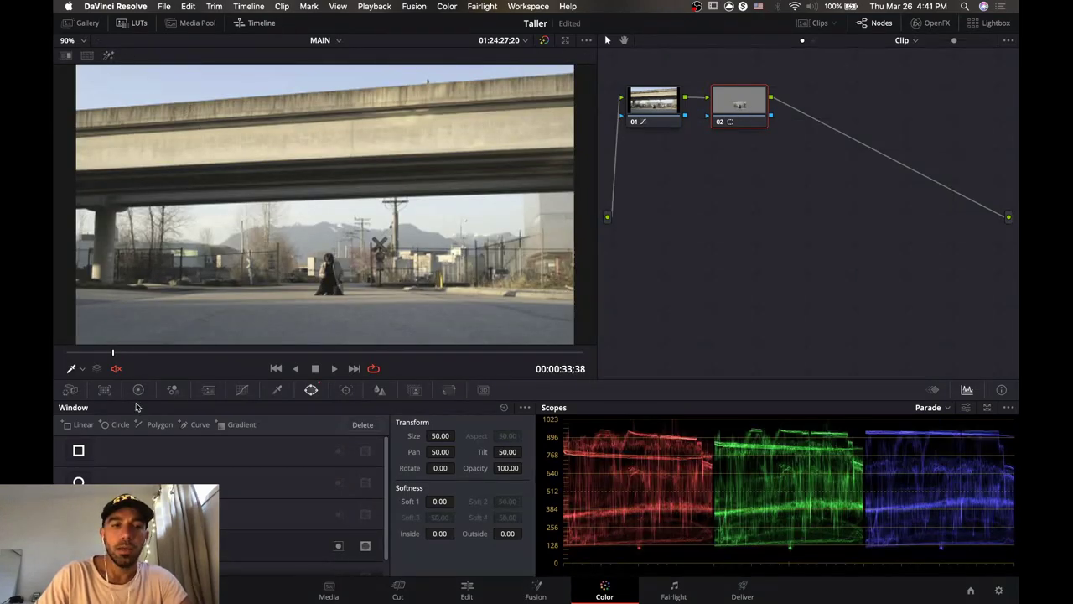
Try darkening the midtones inside the curve window with node 02's Custom curve, and reset the curve.
{"action": "left_click", "coordinate": [243, 391]}
{"action": "left_click_drag", "start_coordinate": [225, 505], "coordinate": [258, 508]}
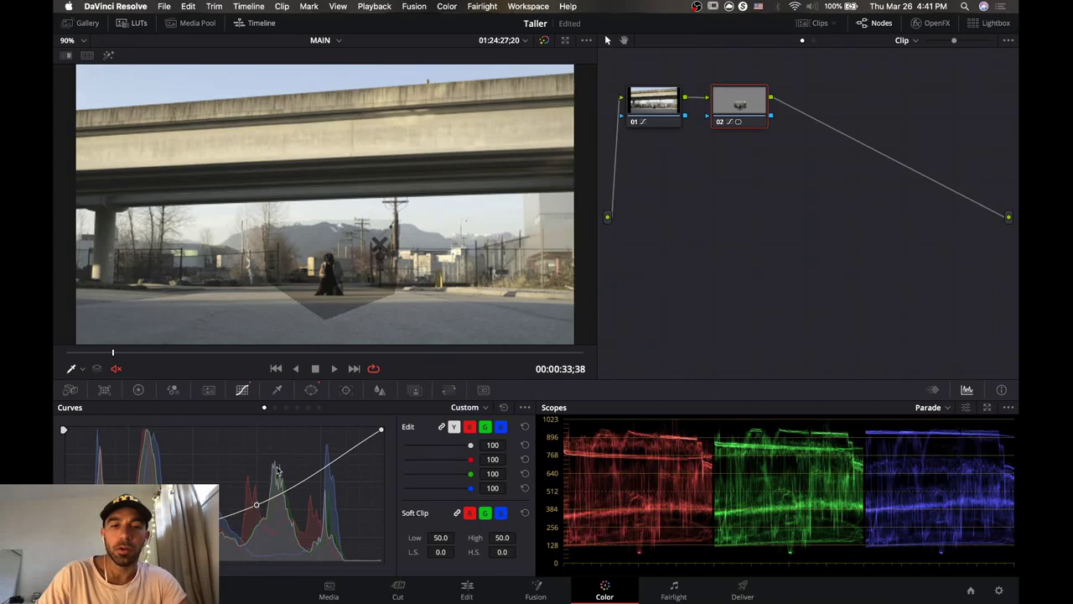
{"action": "left_click", "coordinate": [503, 406]}
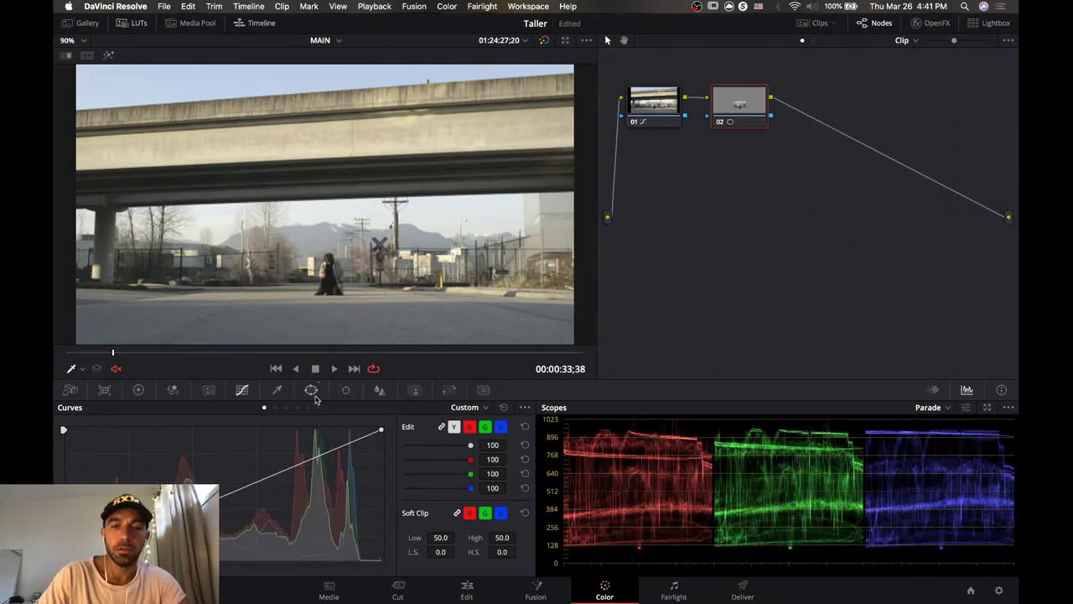
Remove the hand-drawn curve window from node 02 by resetting its windows.
{"action": "left_click", "coordinate": [312, 390]}
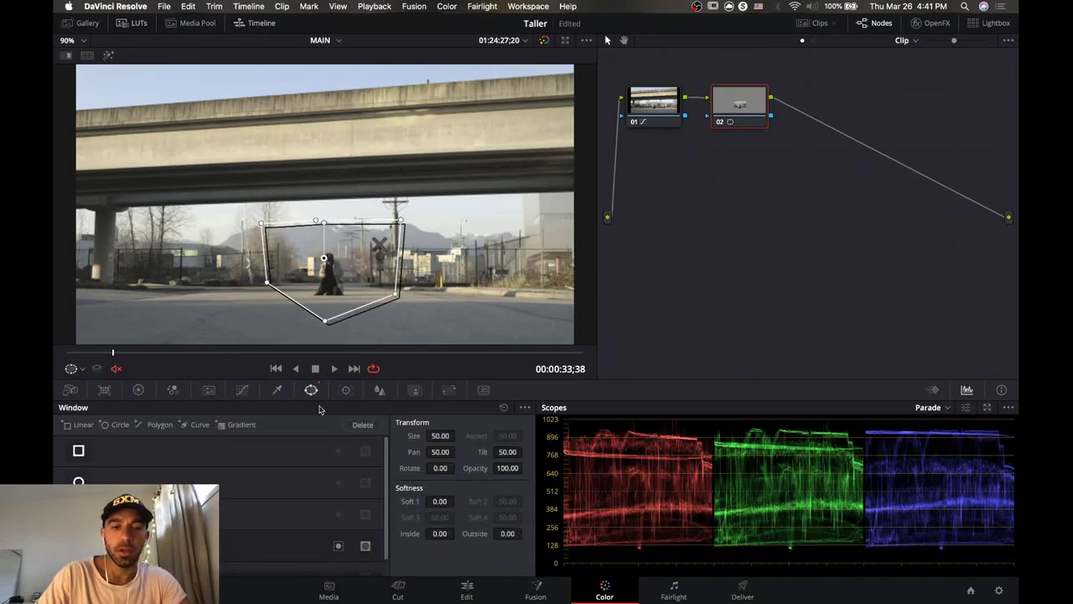
{"action": "left_click", "coordinate": [362, 425]}
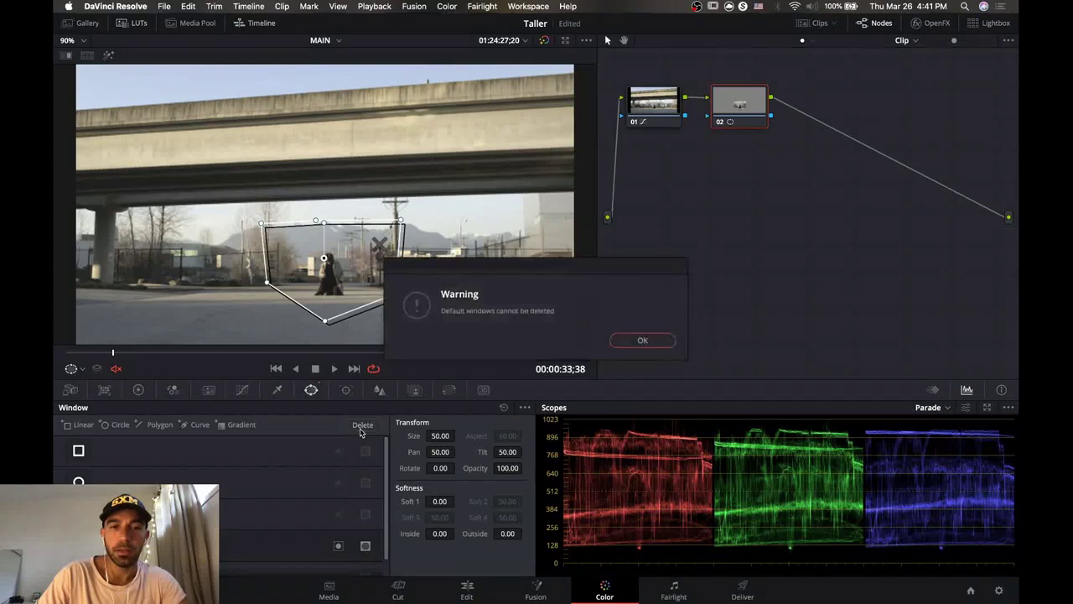
{"action": "left_click", "coordinate": [625, 343]}
{"action": "left_click", "coordinate": [504, 408]}
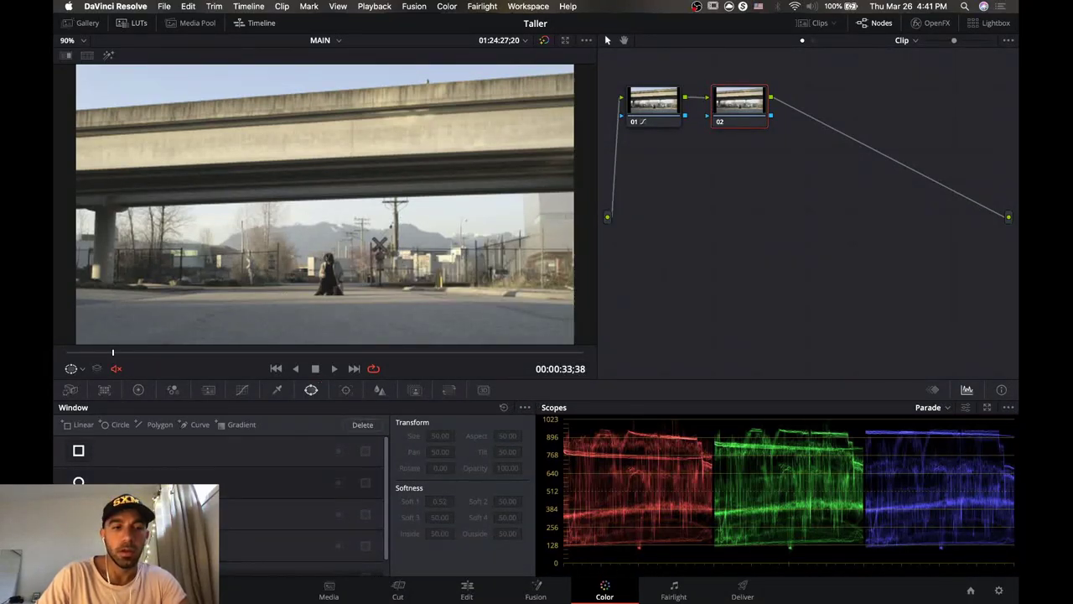
Fit a circular window around the walking person on node 02 with Size about 23.57, Aspect 55.75 and Soft 1 4.50.
{"action": "left_click", "coordinate": [78, 482]}
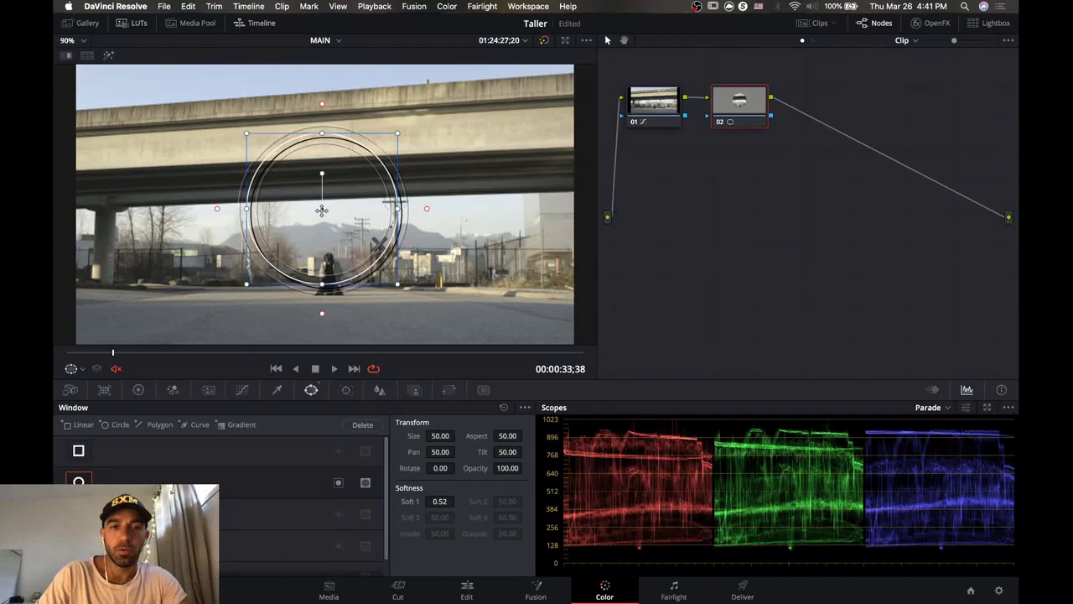
{"action": "left_click_drag", "start_coordinate": [322, 209], "coordinate": [333, 261]}
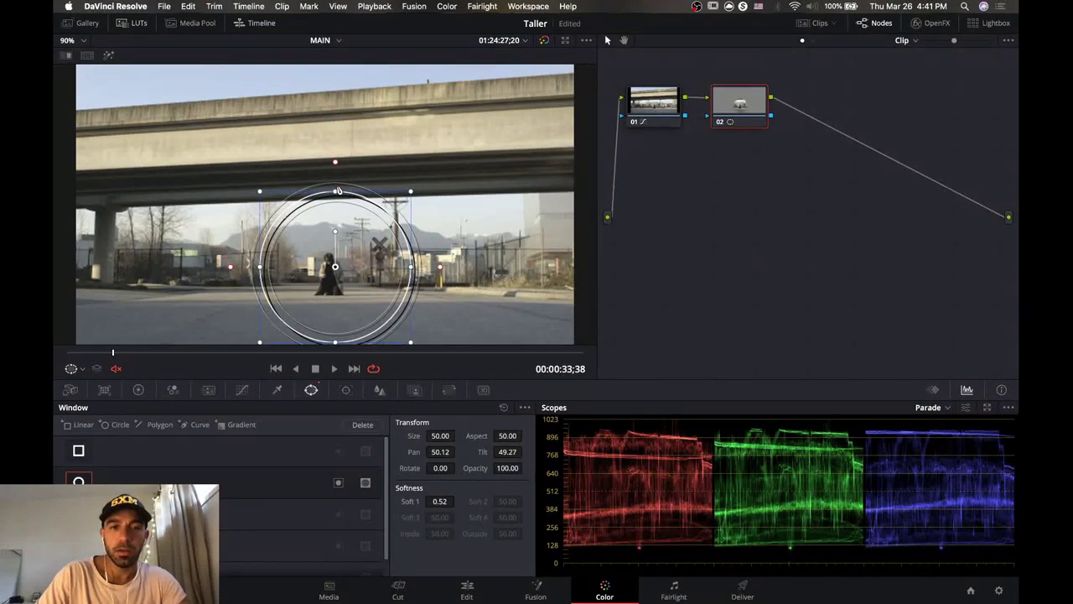
{"action": "left_click_drag", "start_coordinate": [336, 194], "coordinate": [337, 232]}
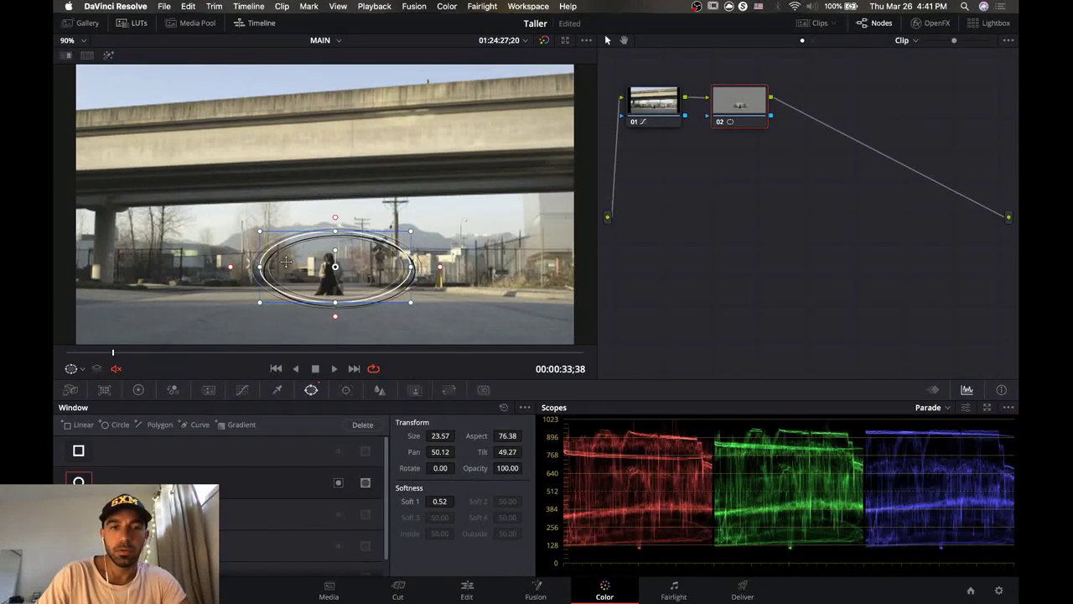
{"action": "left_click_drag", "start_coordinate": [260, 268], "coordinate": [285, 269]}
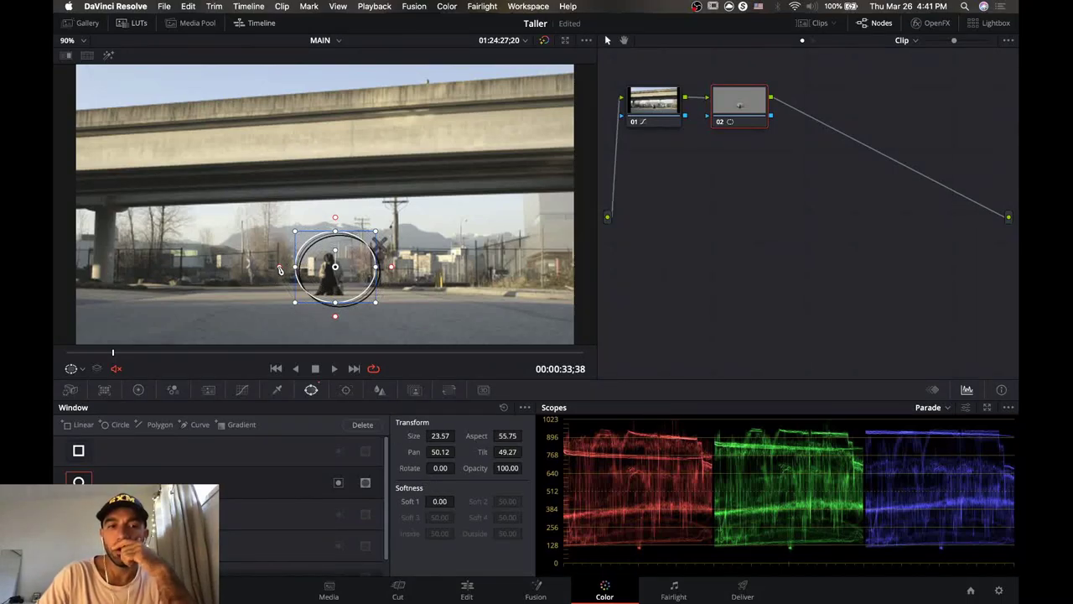
{"action": "key", "text": "super+z"}
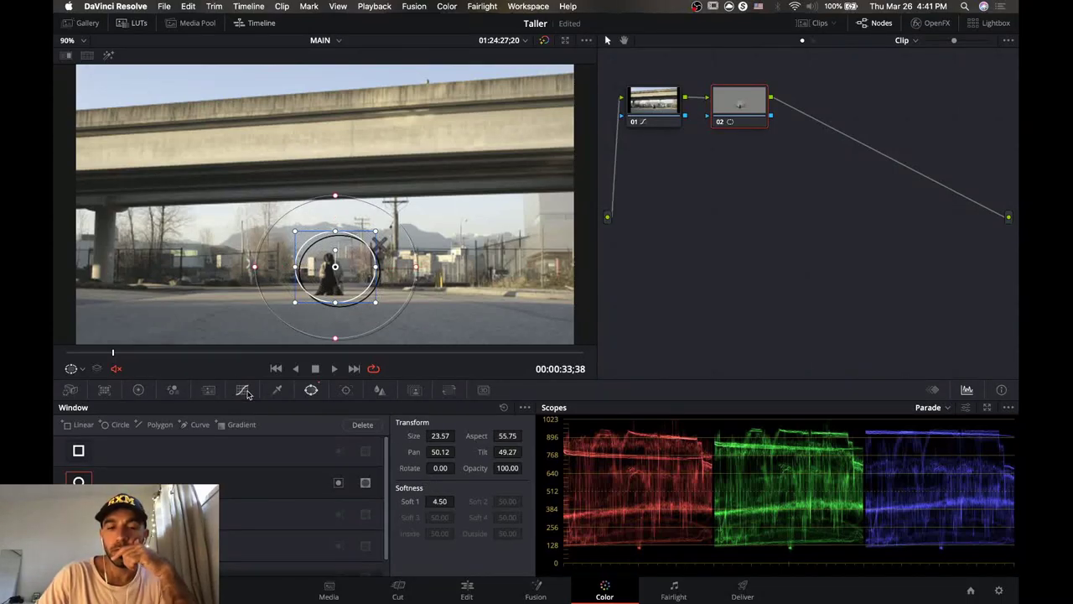
Brighten the windowed area by strongly raising the midtones on node 02's Custom curve, and greatly increase the circular window's softness.
{"action": "left_click", "coordinate": [242, 390]}
{"action": "left_click_drag", "start_coordinate": [242, 487], "coordinate": [224, 451]}
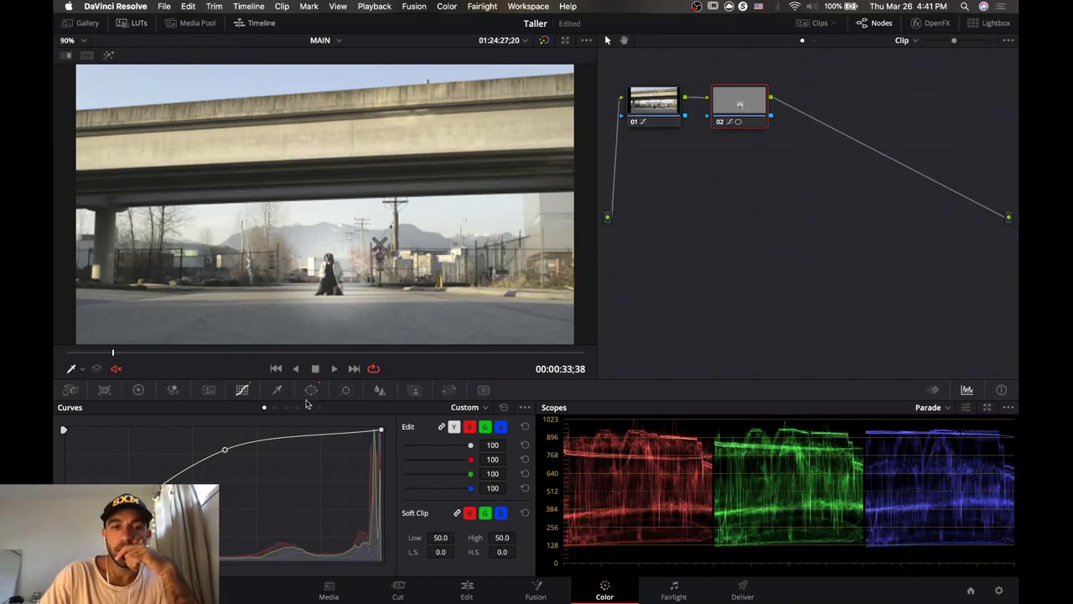
{"action": "left_click", "coordinate": [311, 390]}
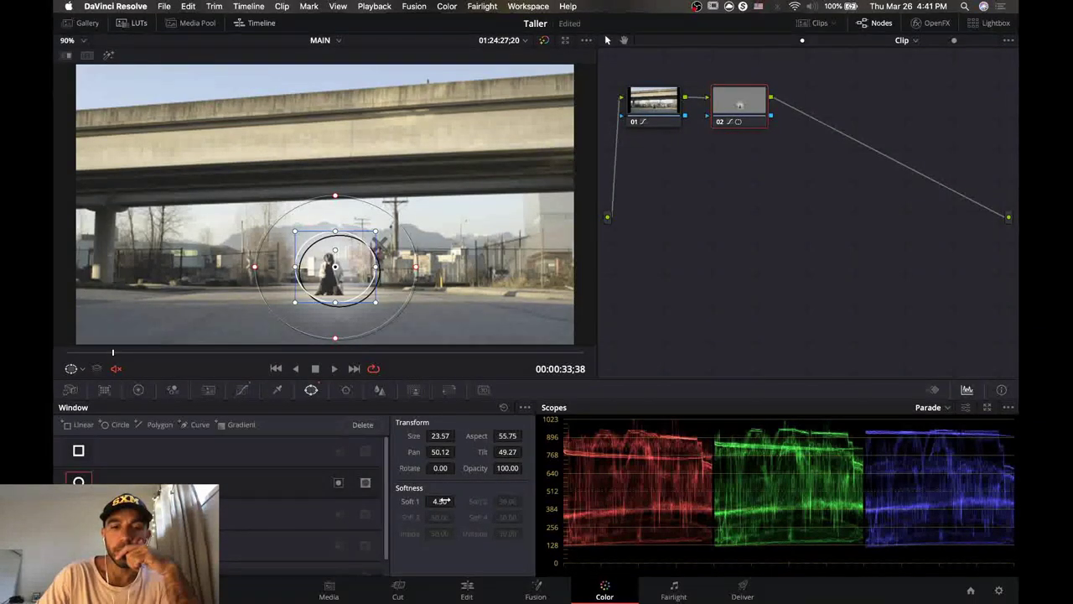
{"action": "mouse_move", "coordinate": [441, 500]}
{"action": "left_mouse_down"}
{"action": "mouse_move", "coordinate": [462, 501]}
{"action": "mouse_move", "coordinate": [443, 506]}
{"action": "left_mouse_up"}
Moderate the midtone lift on node 02's Custom curve and compare the image with the node disabled and enabled.
{"action": "left_click", "coordinate": [242, 390]}
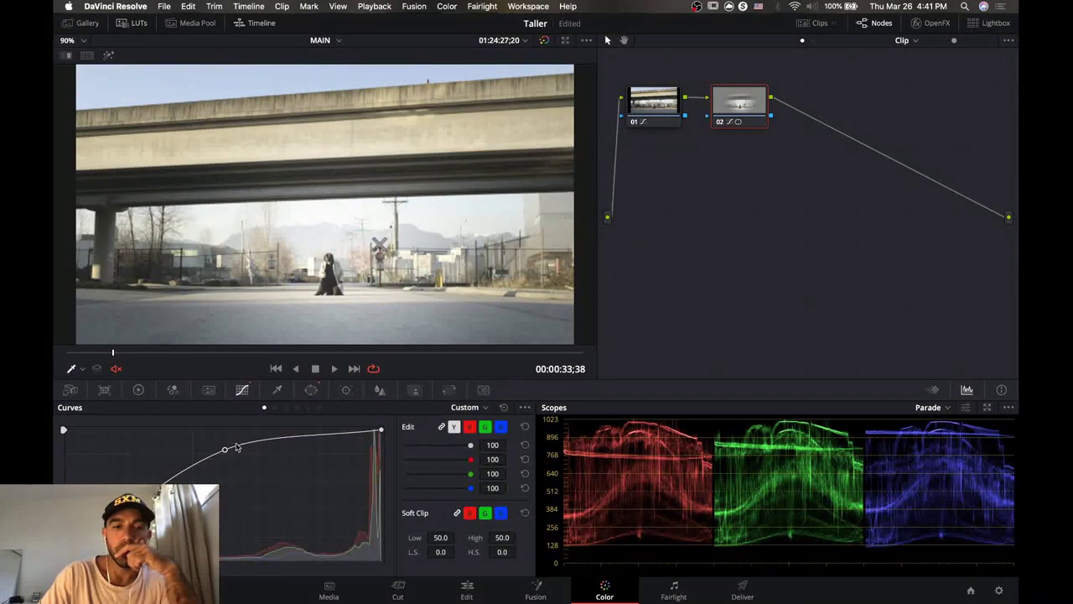
{"action": "left_click_drag", "start_coordinate": [226, 452], "coordinate": [244, 473]}
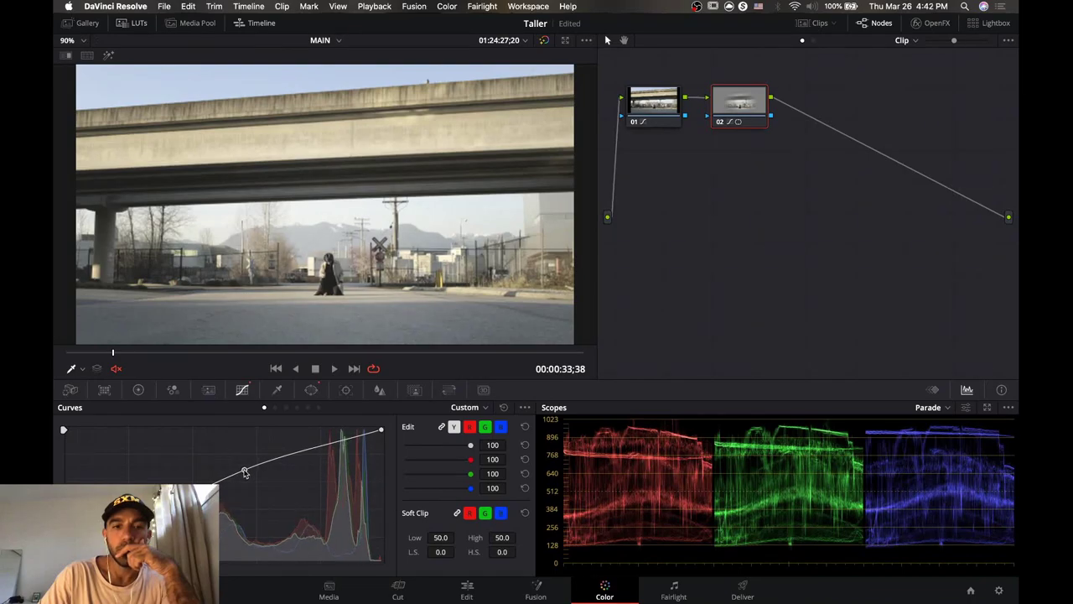
{"action": "left_click", "coordinate": [719, 123]}
{"action": "left_click", "coordinate": [719, 122]}
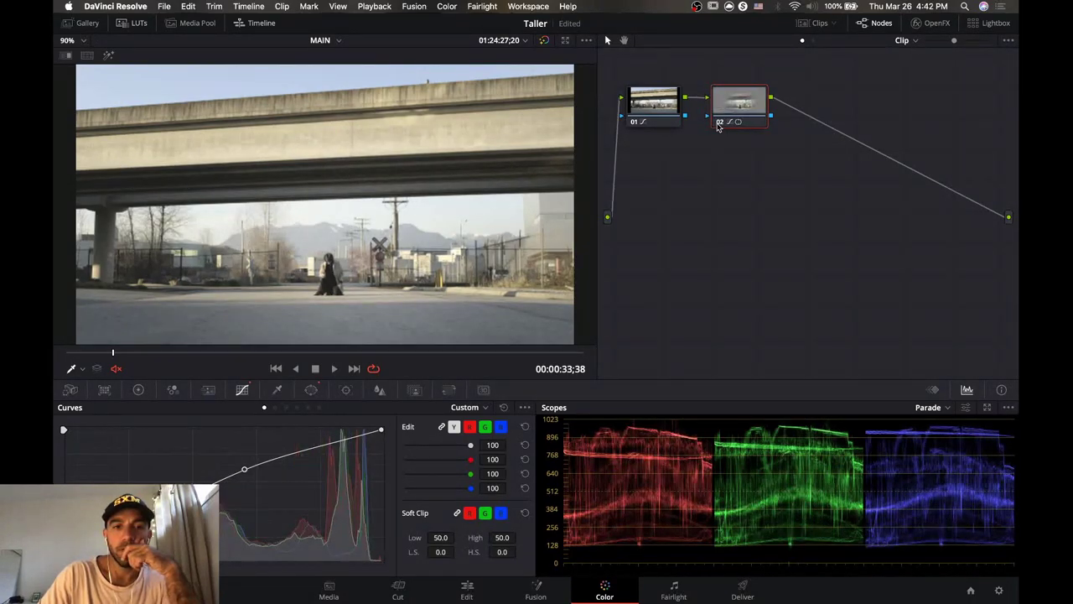
{"action": "left_click", "coordinate": [719, 123]}
{"action": "left_click", "coordinate": [719, 123]}
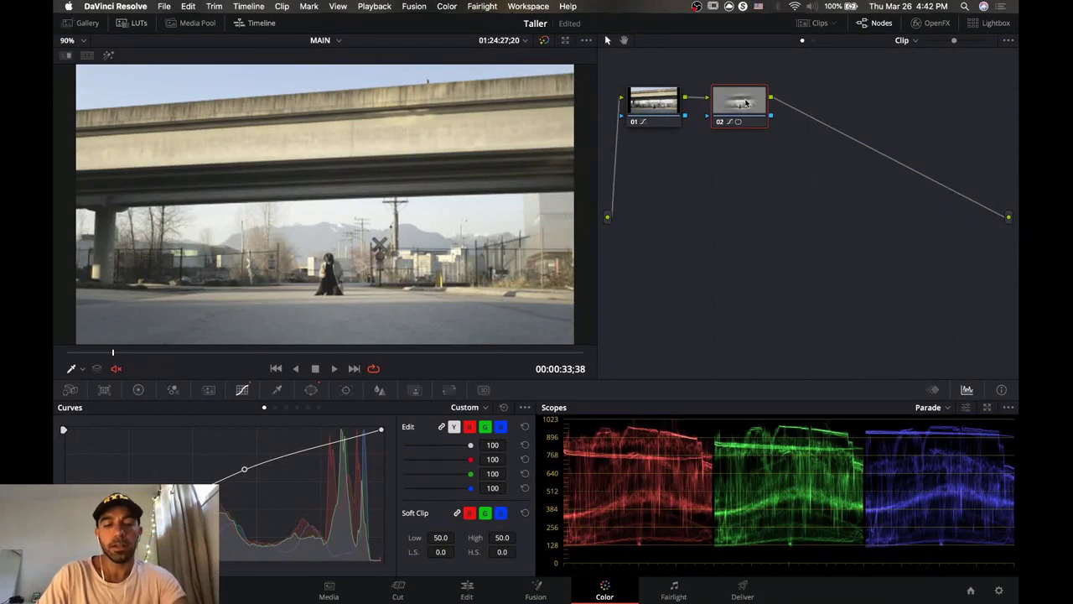
Add serial node 03 with a circular window stretched across the frame at Size 52.69, Aspect 74.93 and Soft 1 about 5.13.
{"action": "key", "text": "alt+s"}
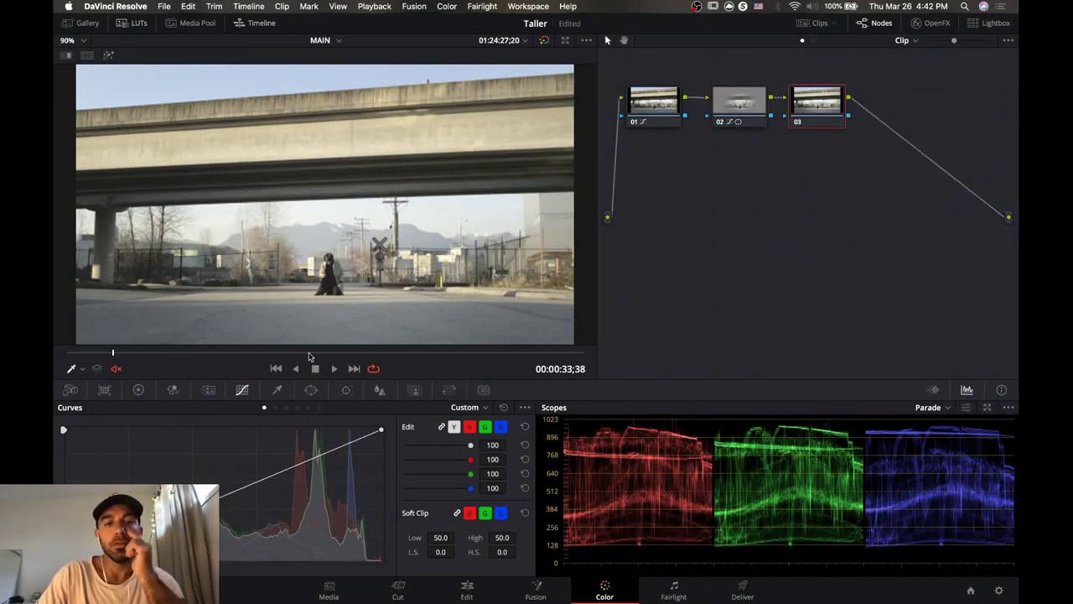
{"action": "left_click", "coordinate": [311, 390]}
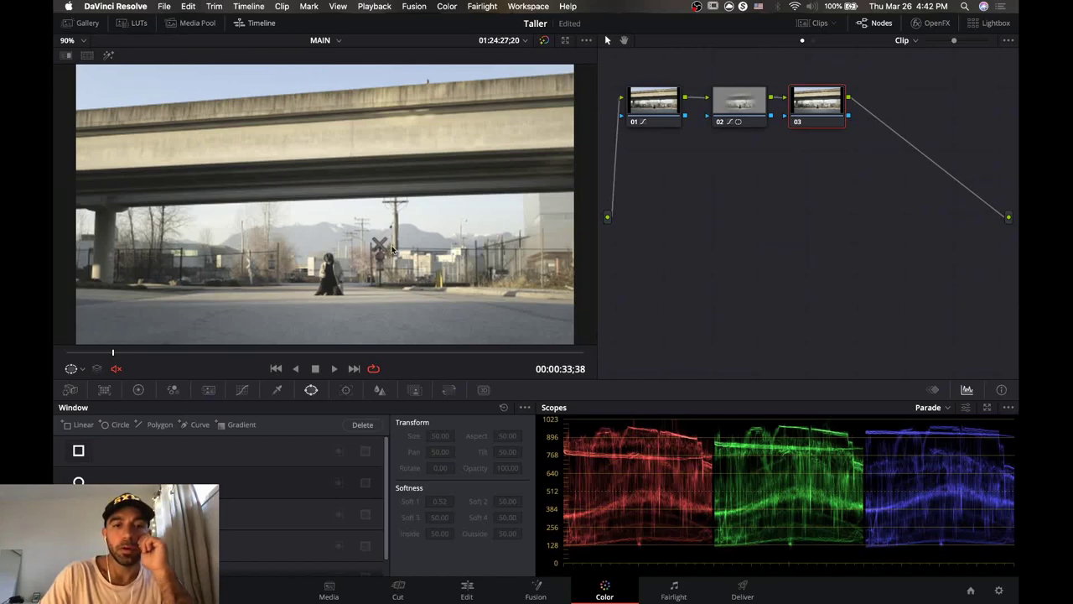
{"action": "left_click", "coordinate": [78, 482]}
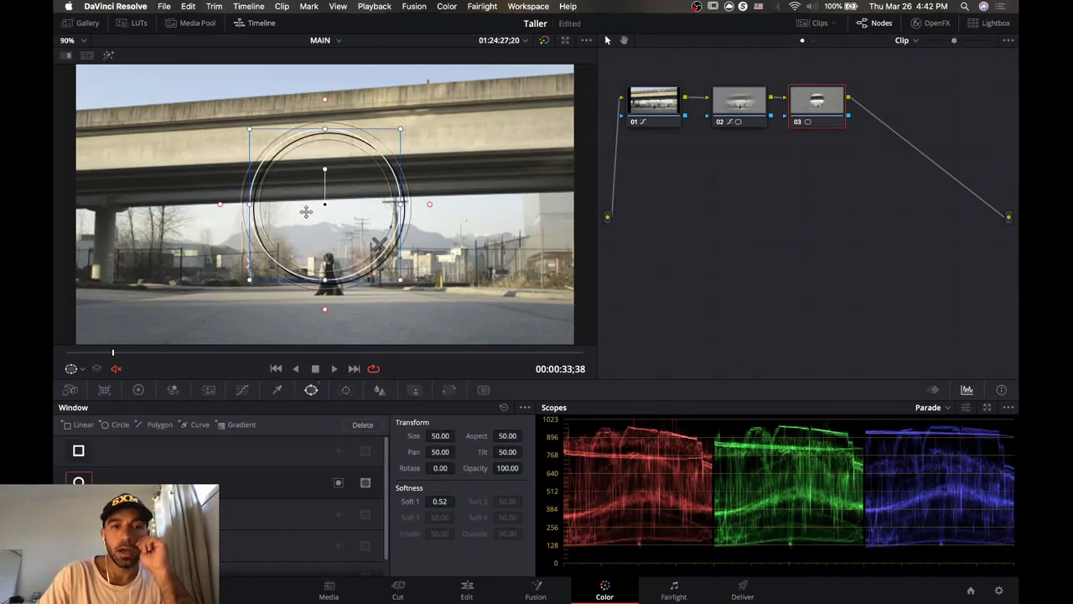
{"action": "left_click_drag", "start_coordinate": [249, 204], "coordinate": [143, 204]}
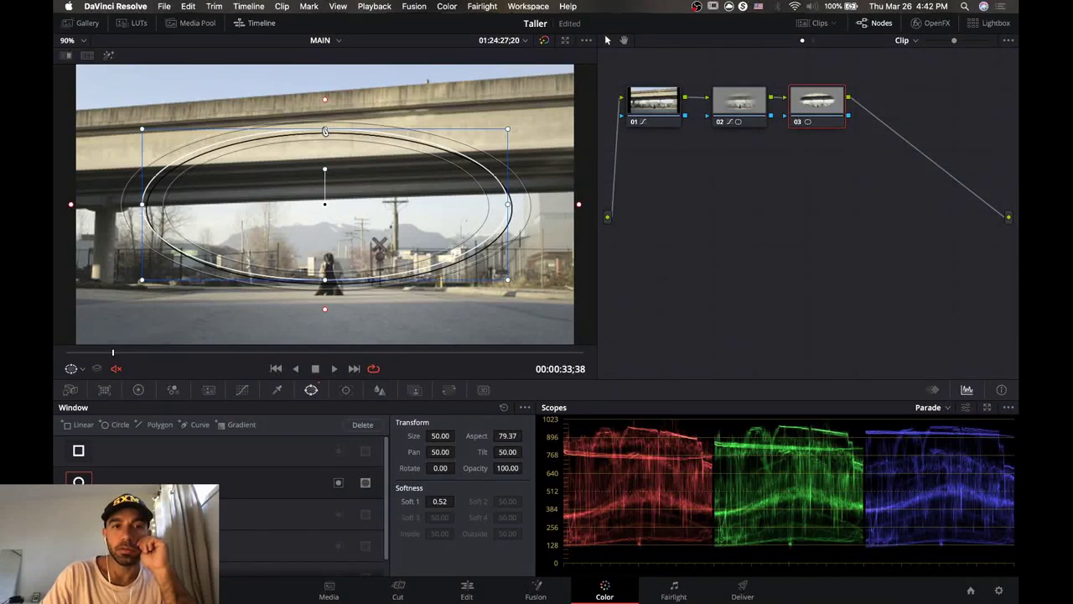
{"action": "left_click_drag", "start_coordinate": [325, 132], "coordinate": [325, 46]}
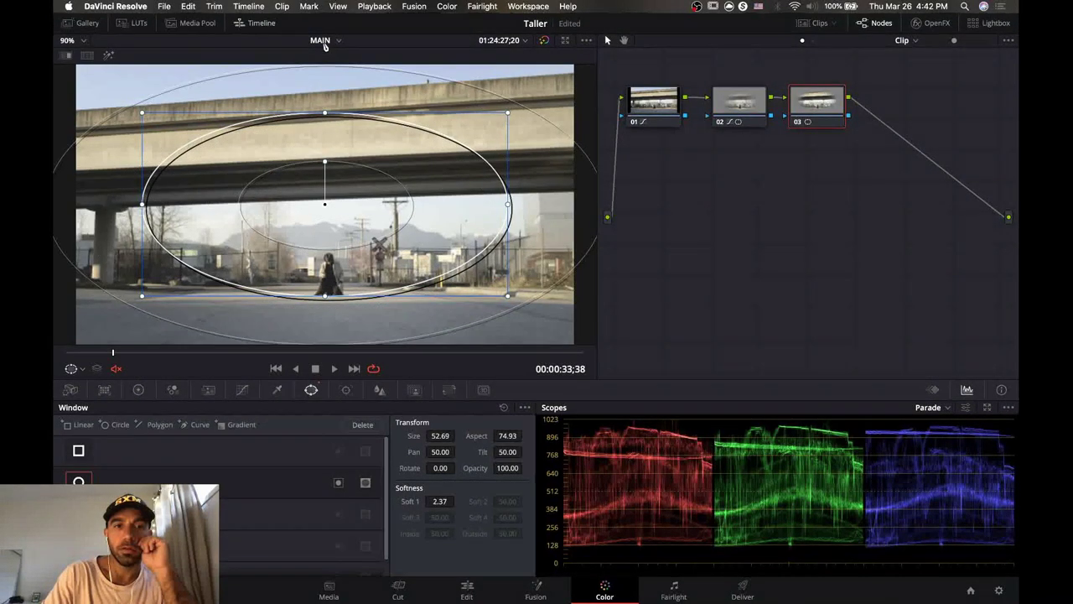
{"action": "left_click_drag", "start_coordinate": [438, 501], "coordinate": [457, 500]}
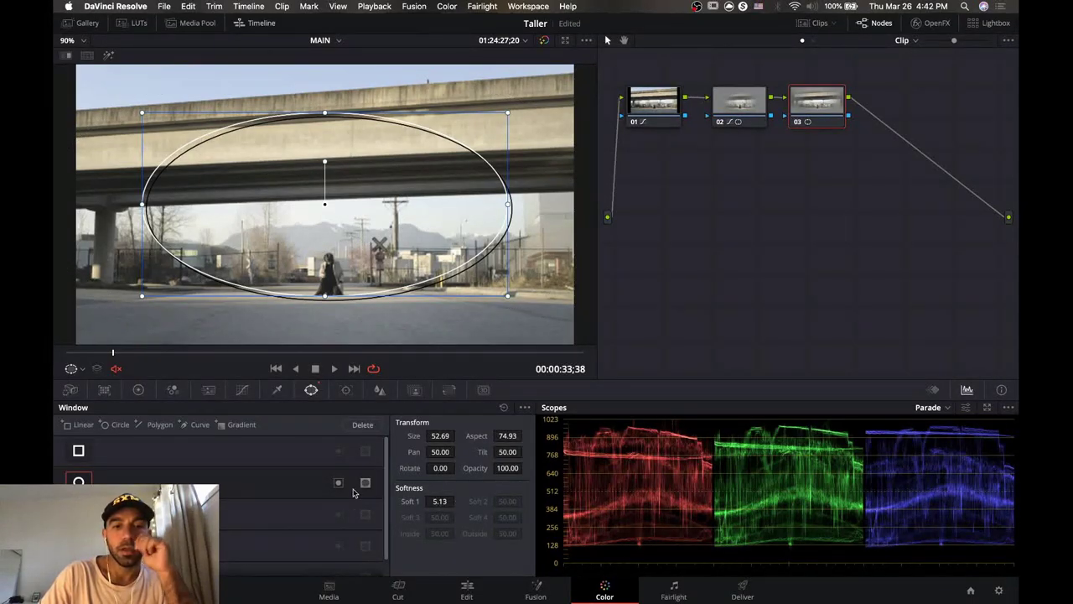
Lower the midtones on node 03's Custom curve and reset the circular window's Soft 1 to 2.50.
{"action": "left_click", "coordinate": [243, 391]}
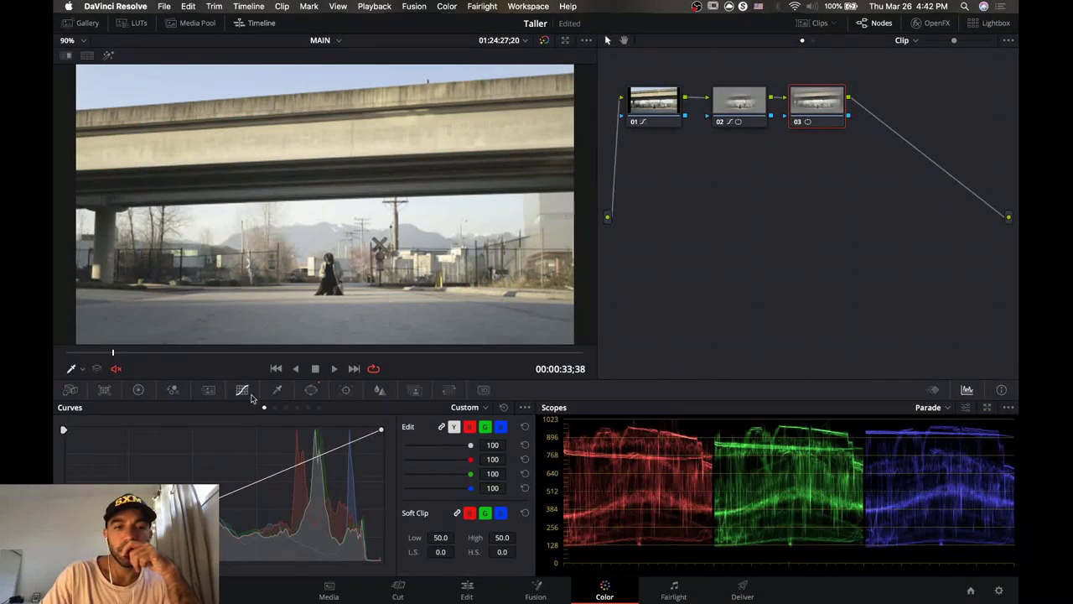
{"action": "left_click_drag", "start_coordinate": [242, 493], "coordinate": [272, 506]}
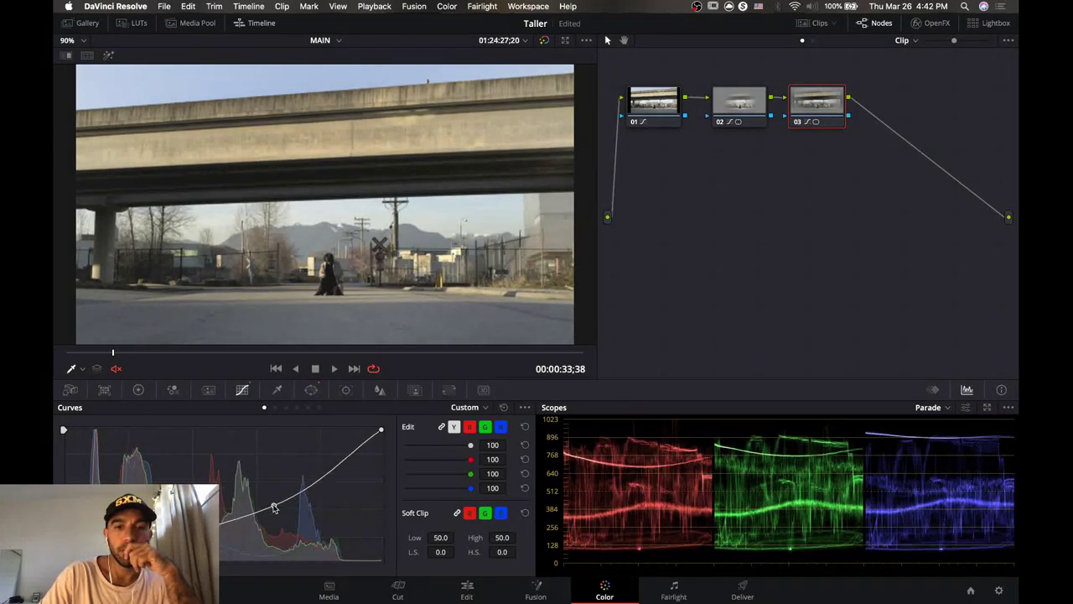
{"action": "left_click", "coordinate": [309, 391]}
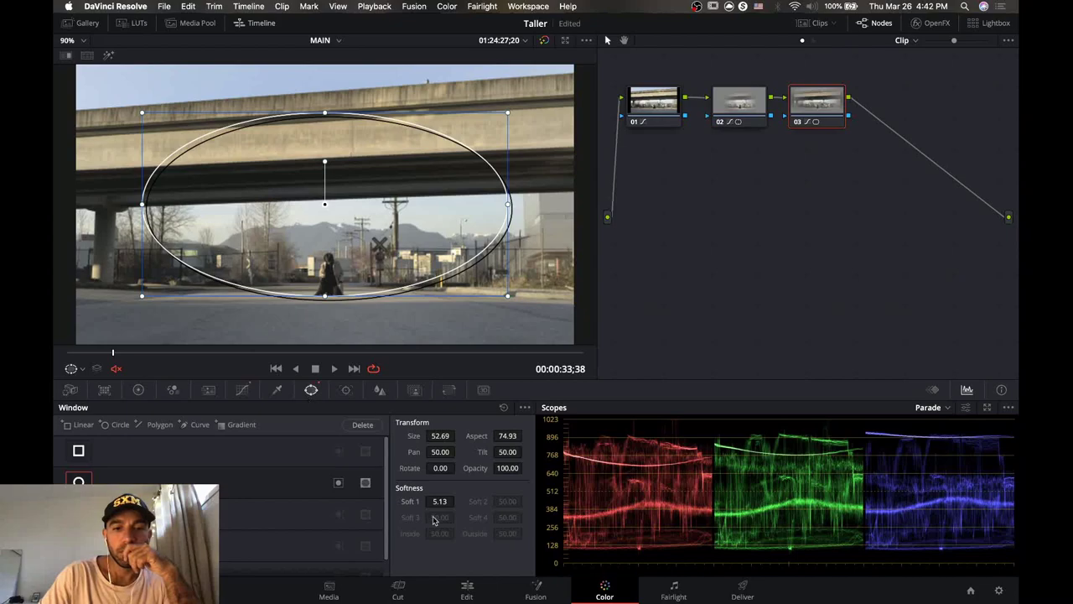
{"action": "double_click", "coordinate": [410, 501]}
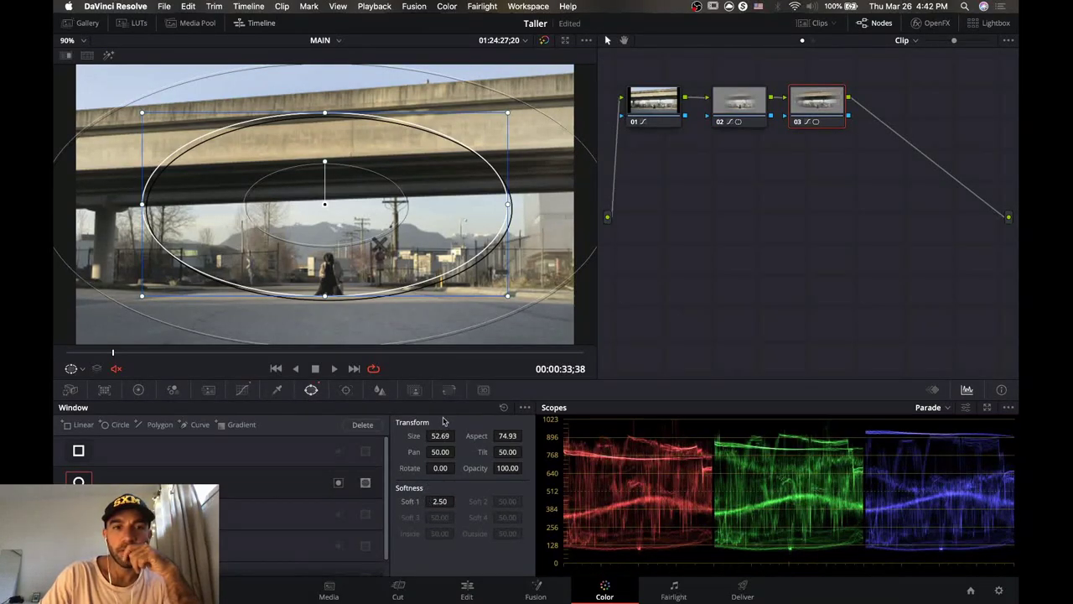
Crush the blacks strongly on node 03's Custom curve and invert the circular window to darken only the area outside it.
{"action": "left_click", "coordinate": [242, 390]}
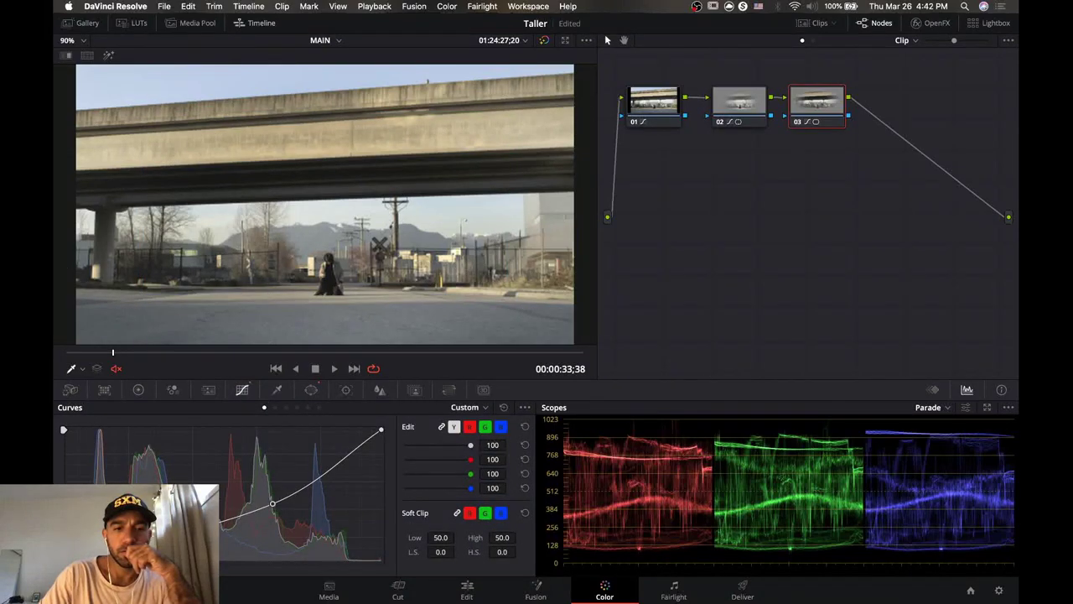
{"action": "left_click_drag", "start_coordinate": [63, 560], "coordinate": [193, 560]}
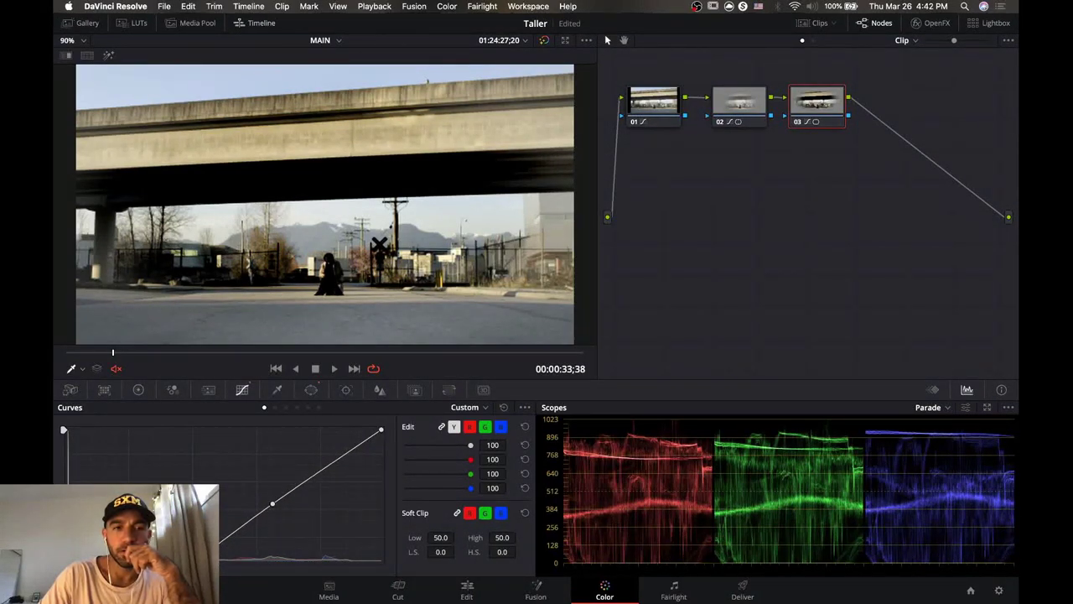
{"action": "left_click", "coordinate": [311, 389]}
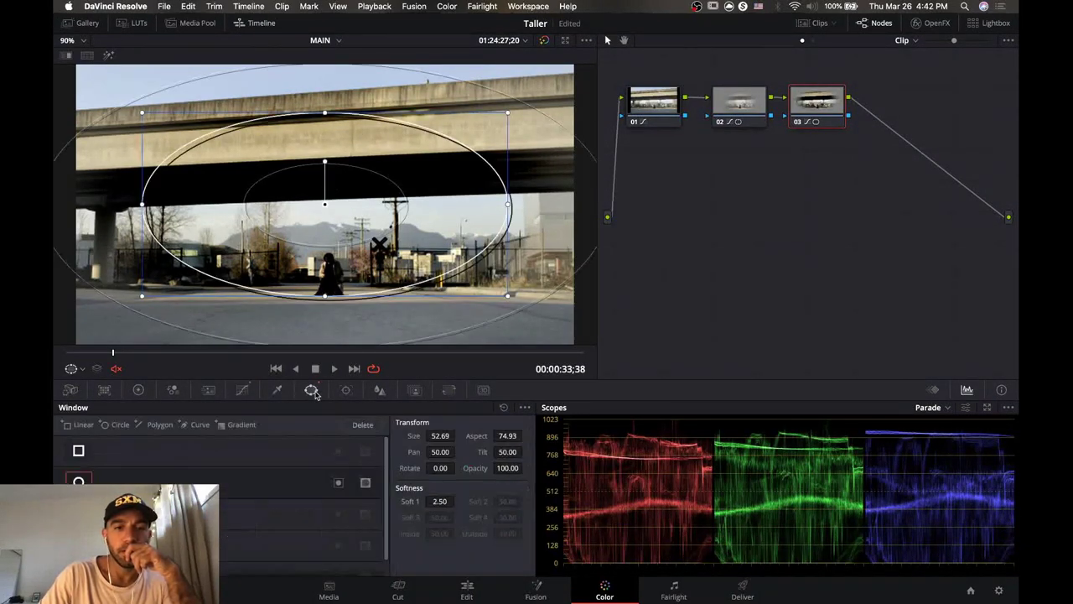
{"action": "left_click", "coordinate": [365, 485]}
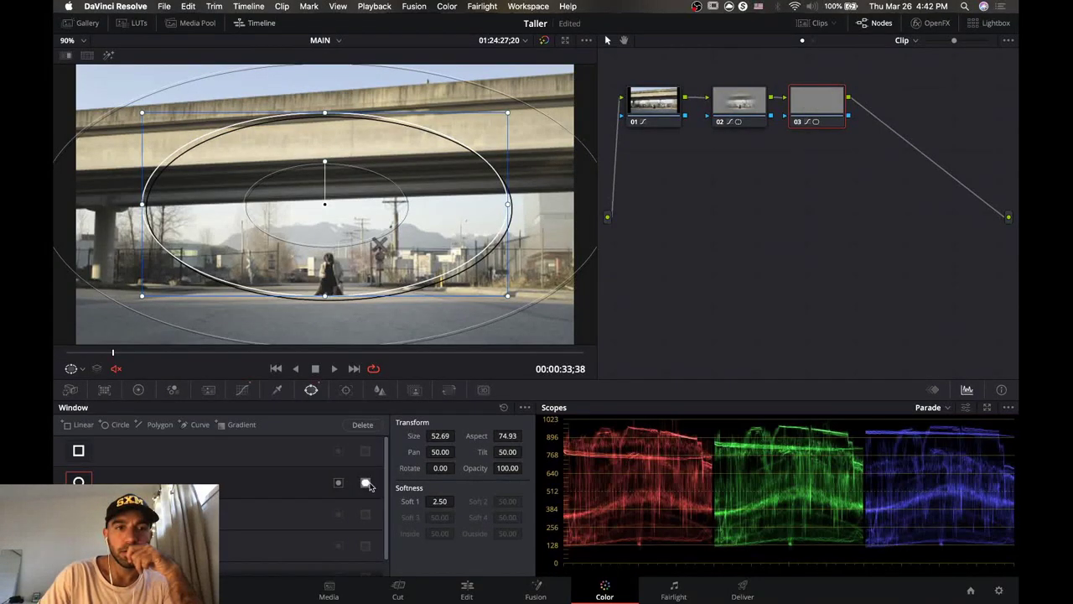
{"action": "left_click", "coordinate": [367, 484]}
{"action": "left_click", "coordinate": [338, 484]}
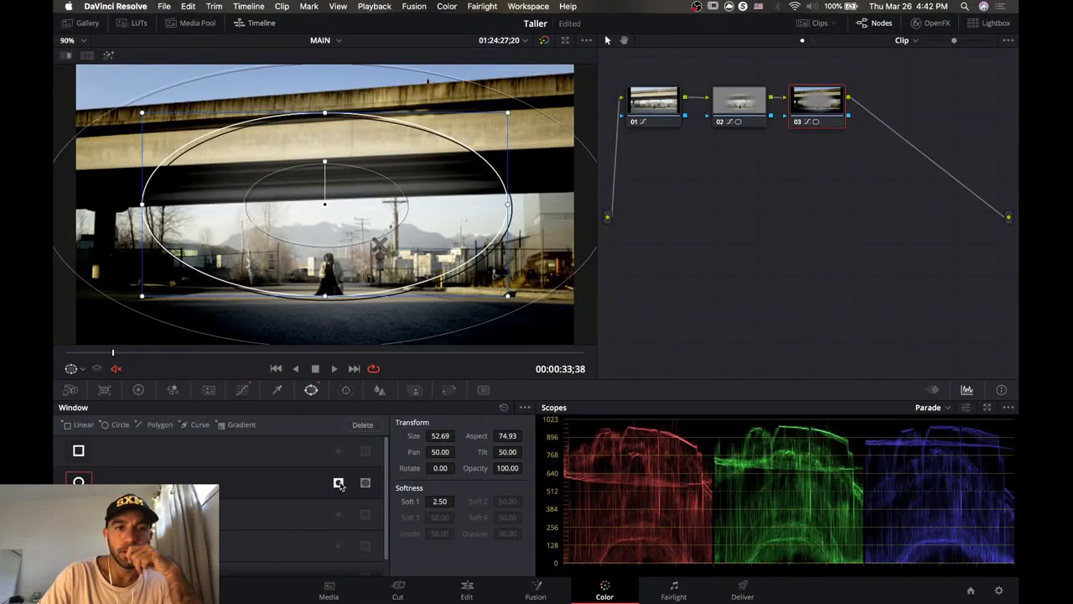
{"action": "left_click", "coordinate": [339, 485]}
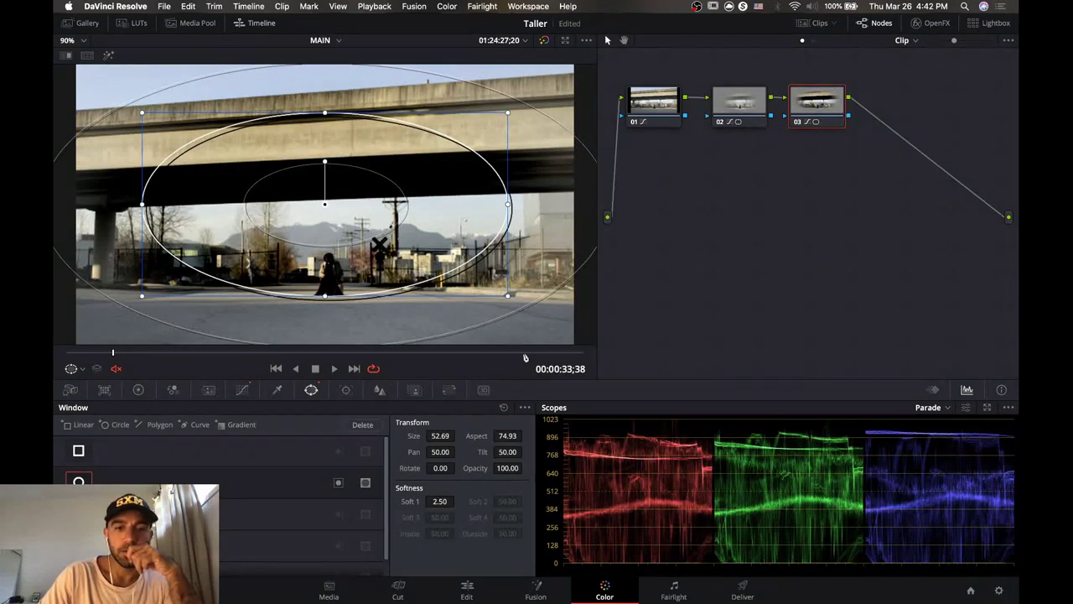
{"action": "left_click", "coordinate": [339, 483]}
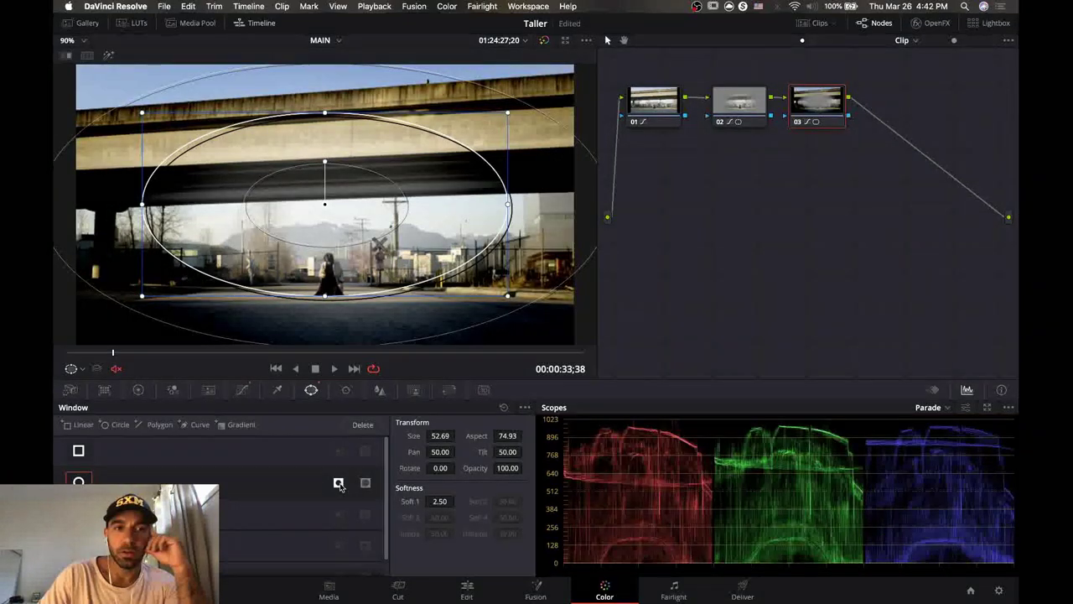
Undo the black crush on node 03's Custom curve and ease its midtone reduction to a subtle darkening.
{"action": "left_click", "coordinate": [243, 390]}
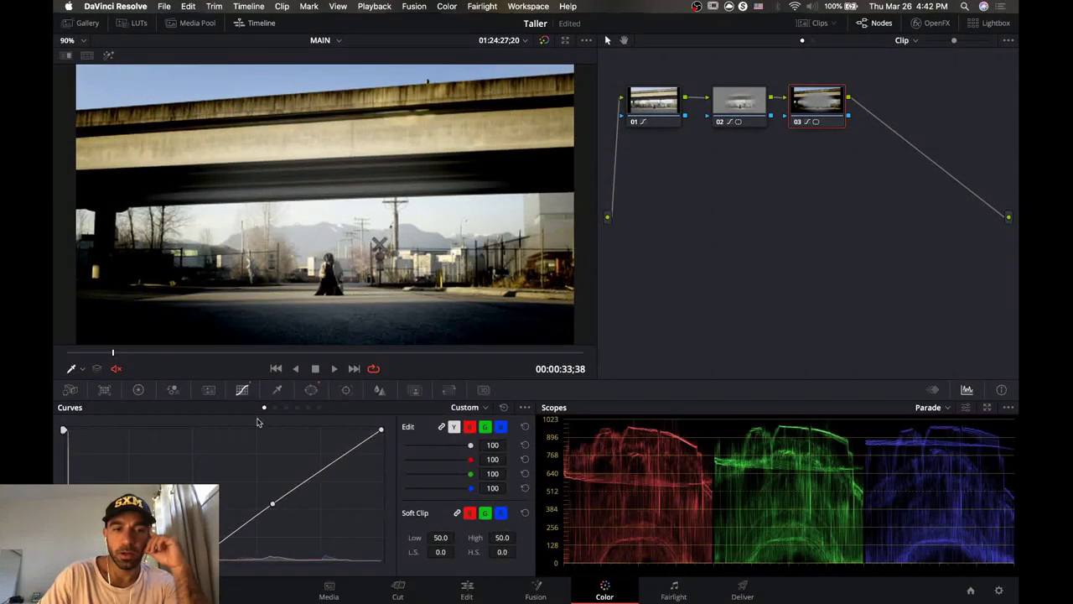
{"action": "key", "text": "super+z"}
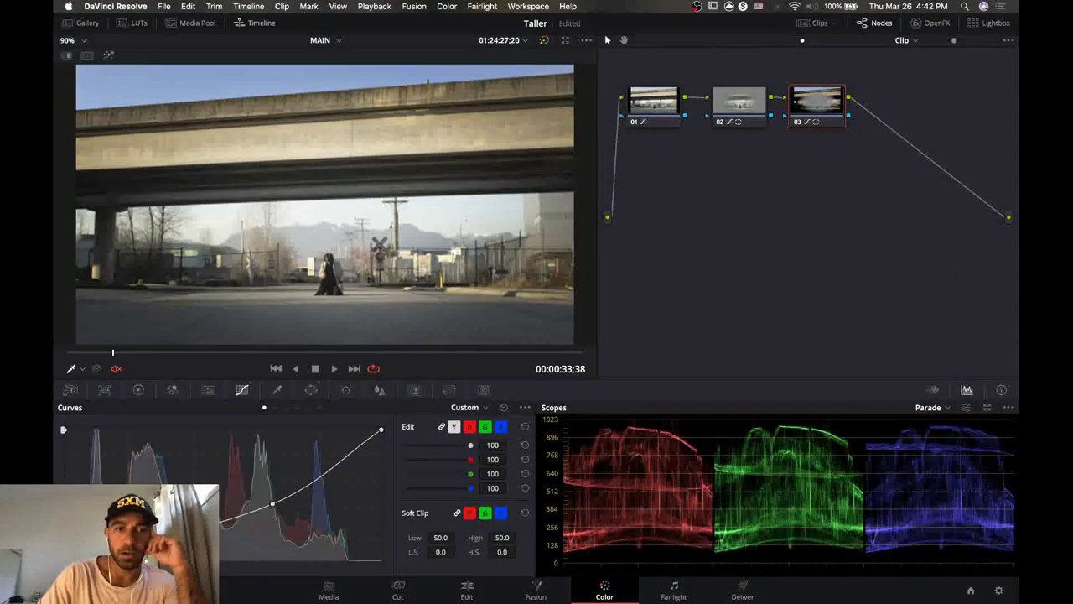
{"action": "left_click_drag", "start_coordinate": [272, 504], "coordinate": [250, 496]}
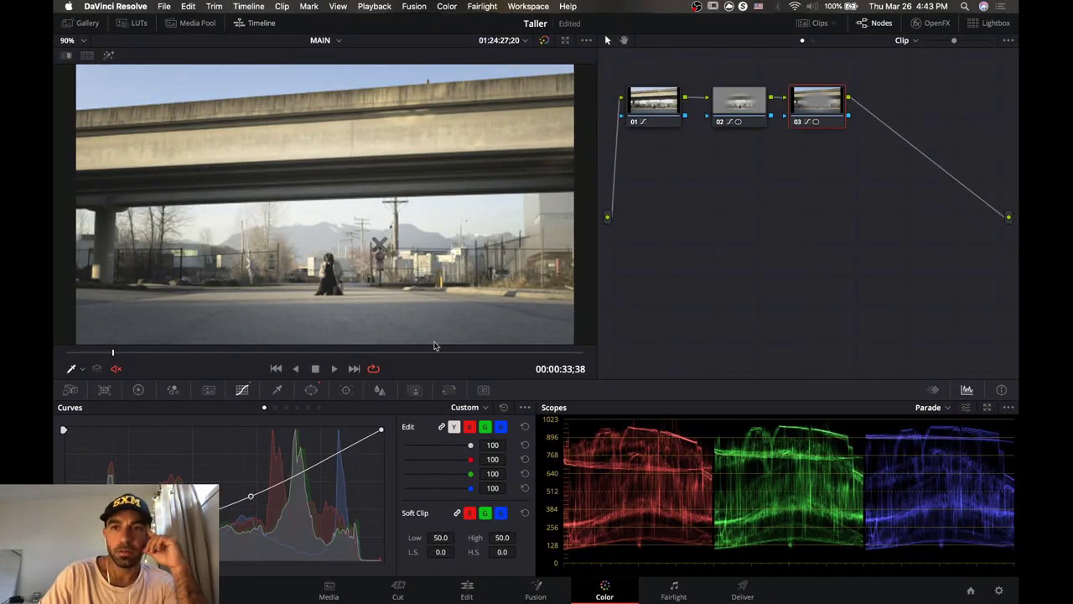
Compare the overpass image with nodes 03 and 02 each disabled and enabled.
{"action": "left_click", "coordinate": [797, 123]}
{"action": "left_click", "coordinate": [798, 123]}
{"action": "left_click", "coordinate": [797, 122]}
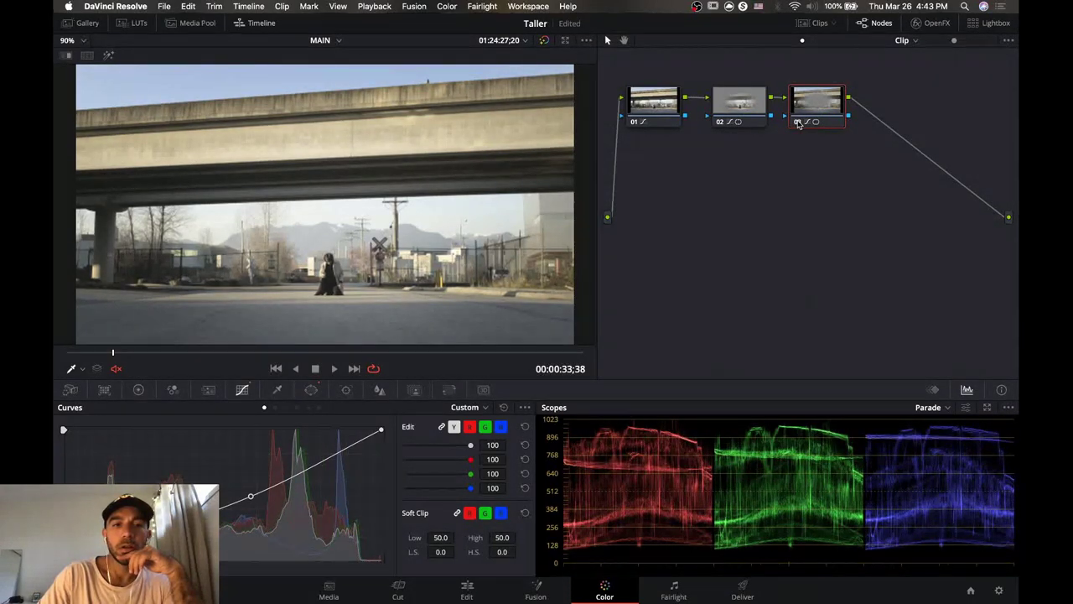
{"action": "left_click", "coordinate": [798, 123]}
{"action": "left_click", "coordinate": [719, 123]}
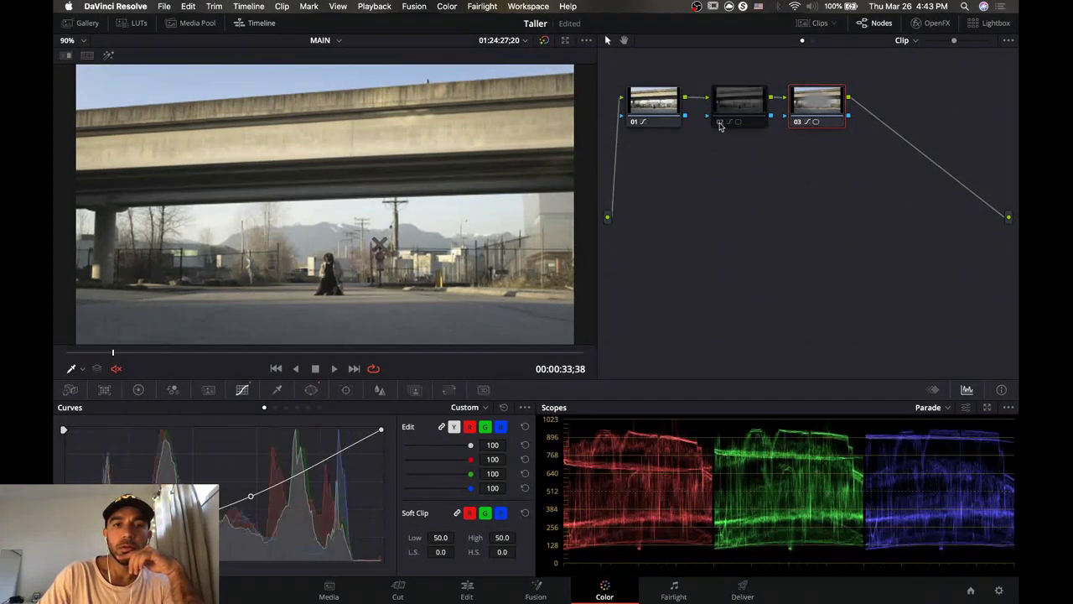
{"action": "left_click", "coordinate": [719, 123]}
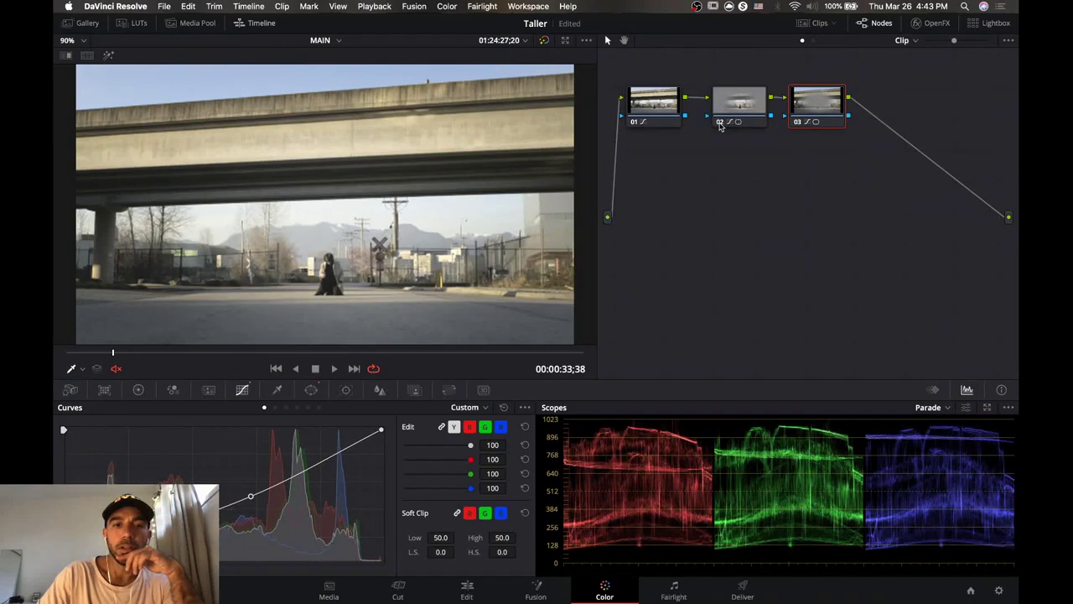
{"action": "left_click", "coordinate": [798, 122]}
{"action": "left_click", "coordinate": [798, 122]}
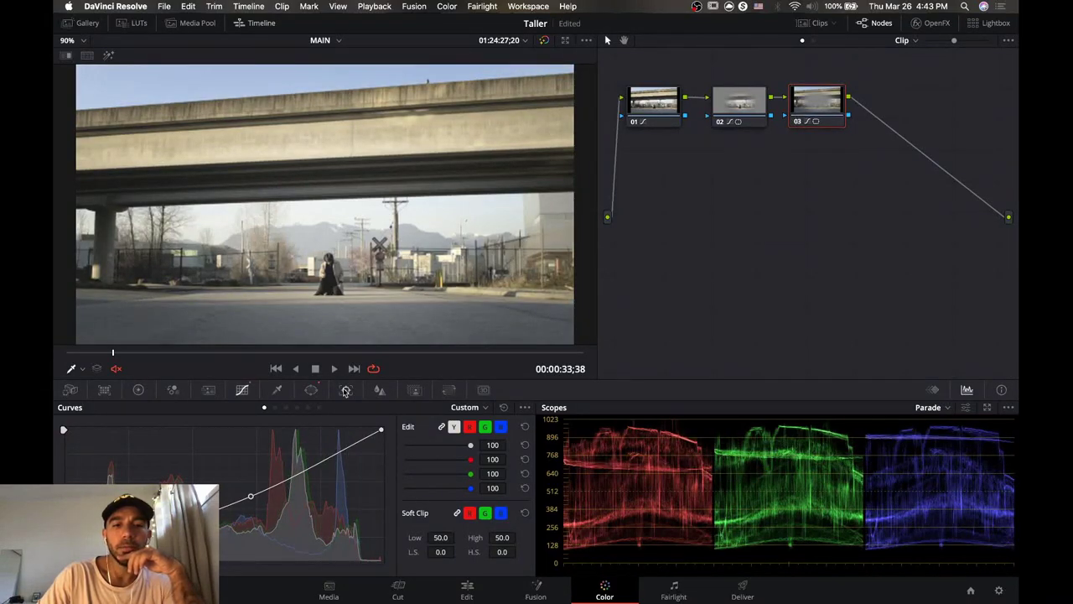
Open the Tracker for node 03's window and turn the viewer's on-screen window outline off.
{"action": "left_click", "coordinate": [311, 391]}
{"action": "left_click", "coordinate": [346, 390]}
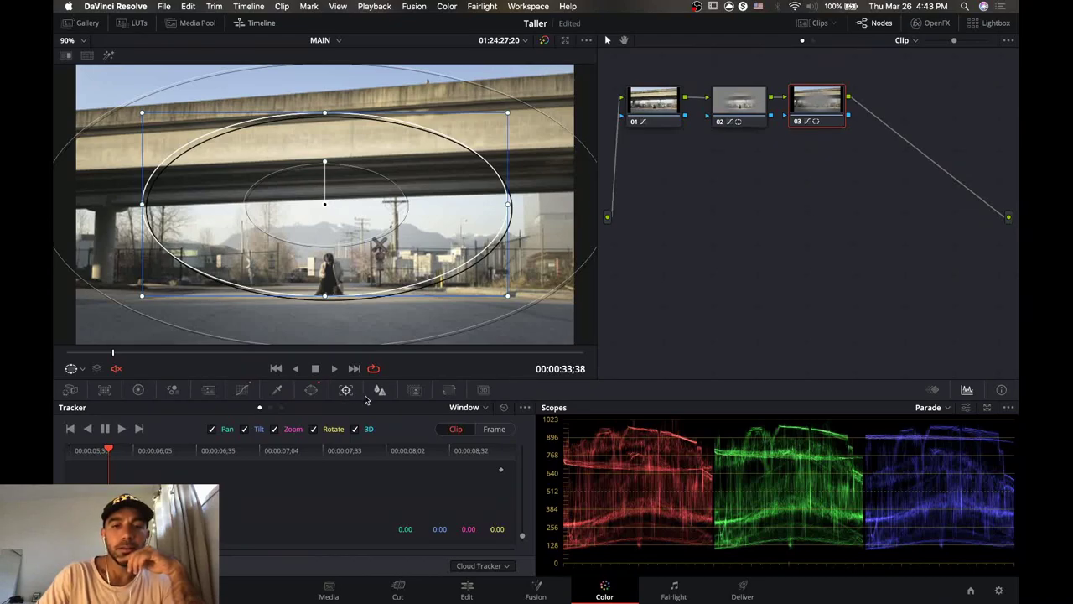
{"action": "left_click", "coordinate": [81, 369]}
{"action": "left_click", "coordinate": [92, 384]}
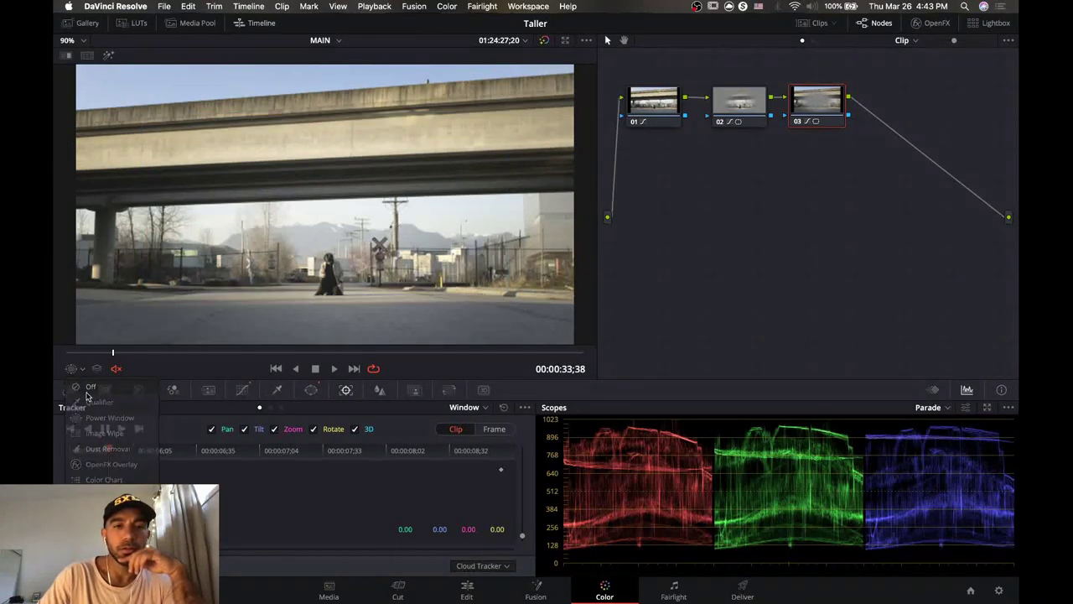
Delete nodes 03 and 02 from the overpass clip and add a fresh, ungraded serial node after node 01.
{"action": "right_click", "coordinate": [806, 113]}
{"action": "left_click", "coordinate": [840, 191]}
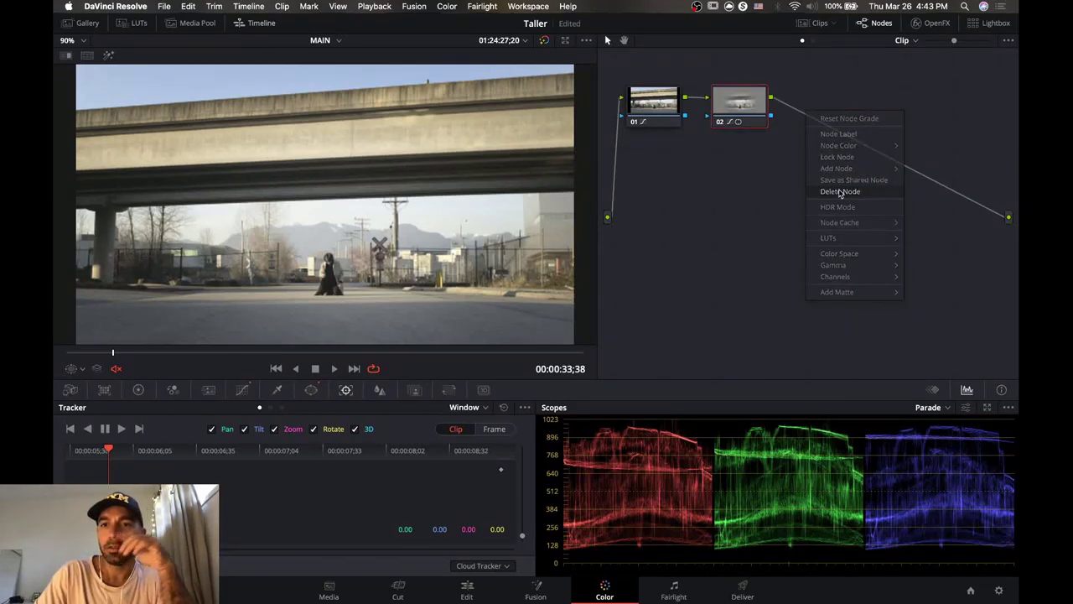
{"action": "right_click", "coordinate": [740, 104]}
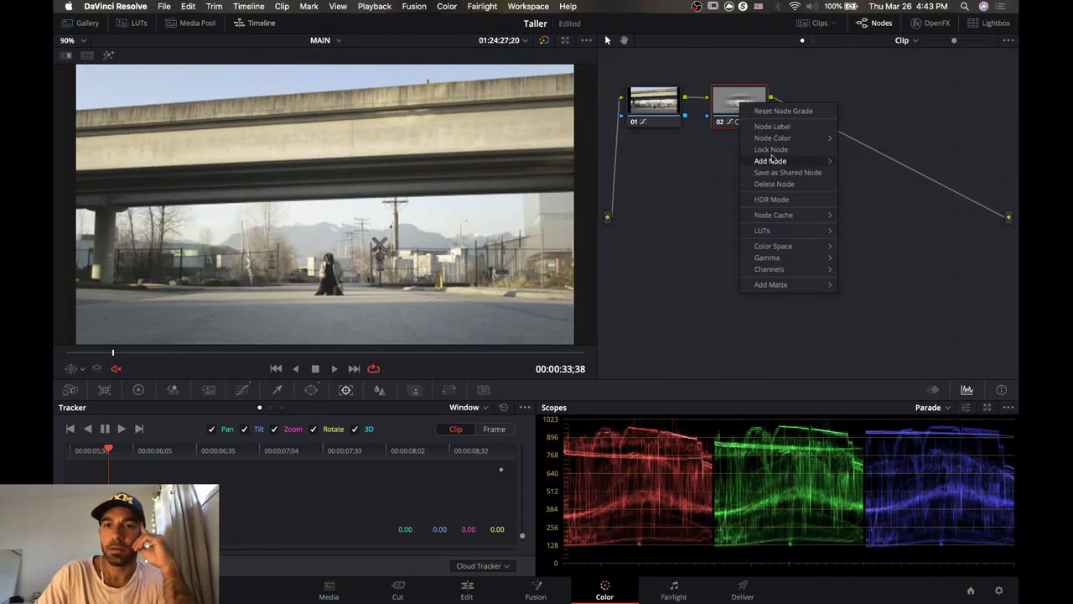
{"action": "left_click", "coordinate": [773, 184]}
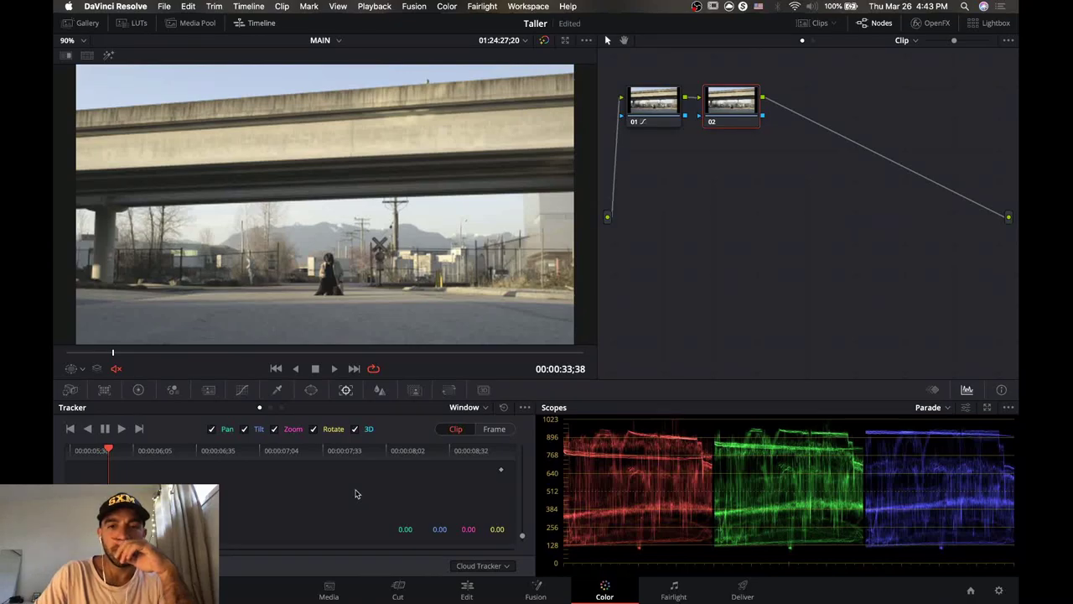
Show the timeline's clip thumbnails and review clip 02 with the street sign and fence, including a later frame.
{"action": "left_click", "coordinate": [813, 25]}
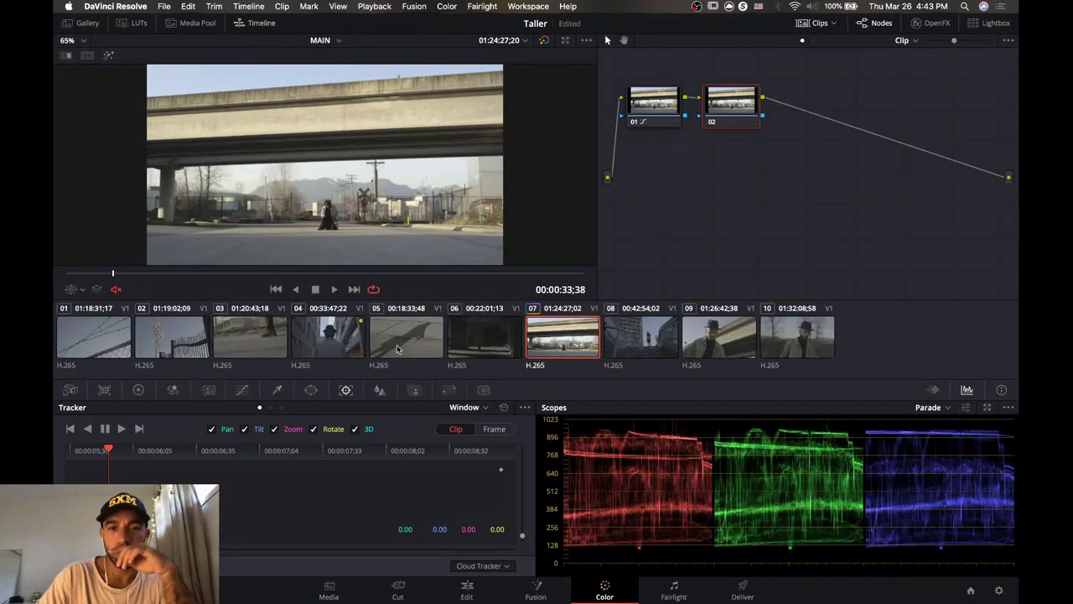
{"action": "left_click", "coordinate": [162, 344]}
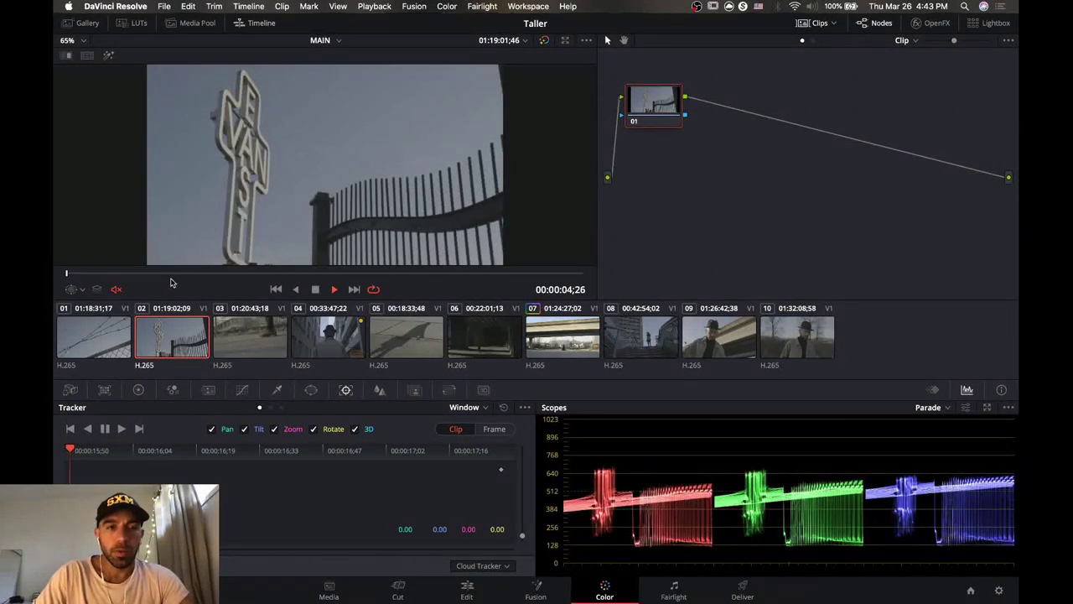
{"action": "key", "text": "space"}
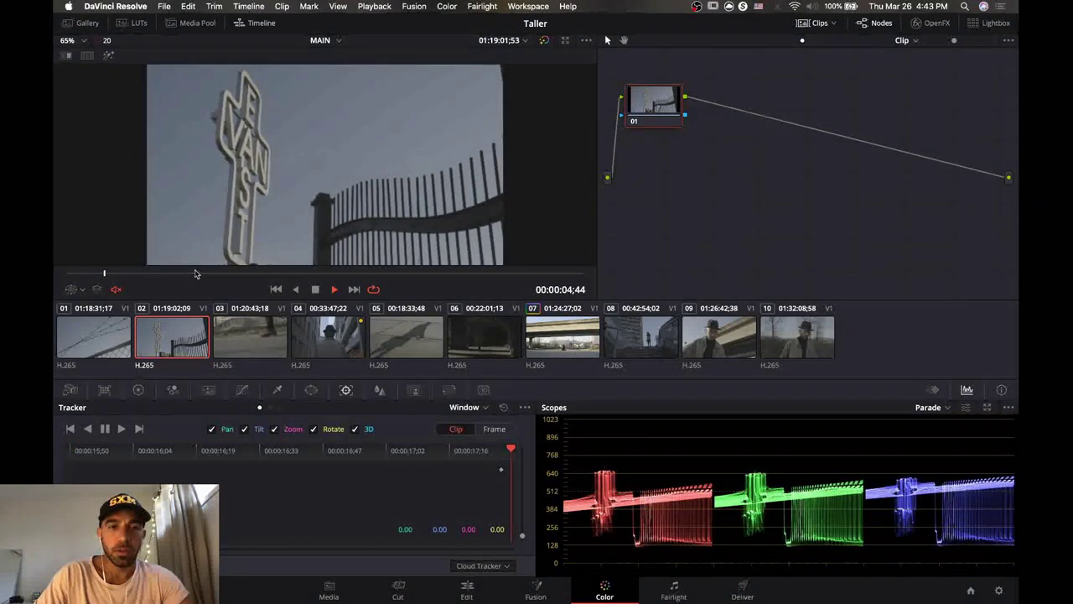
{"action": "left_click", "coordinate": [208, 272]}
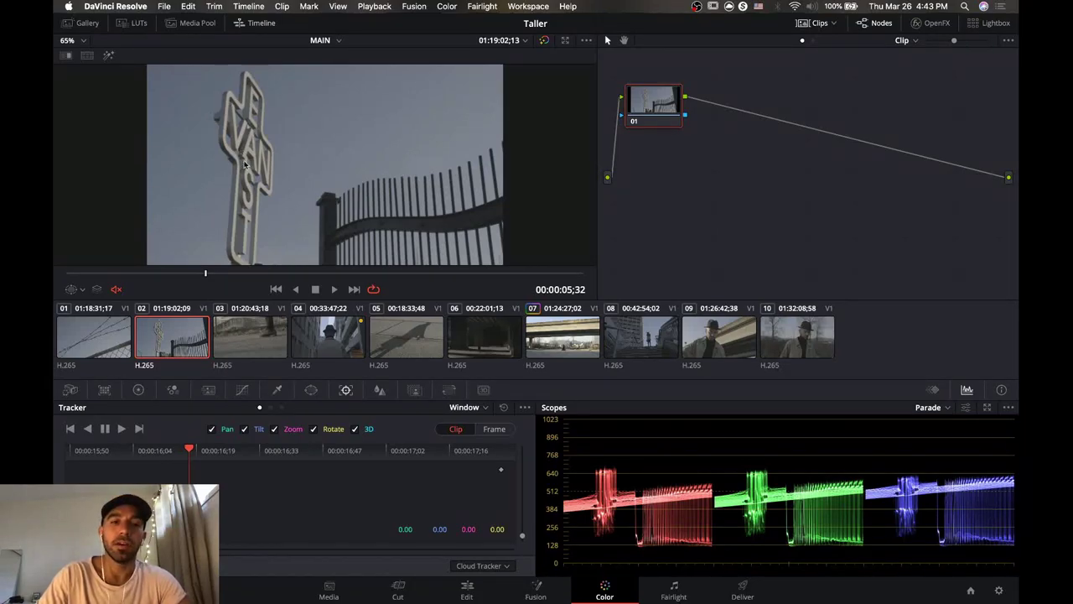
Select clip 04 of the man in the hat seen from behind and move the playhead to 00:33:48;21.
{"action": "left_click", "coordinate": [329, 335]}
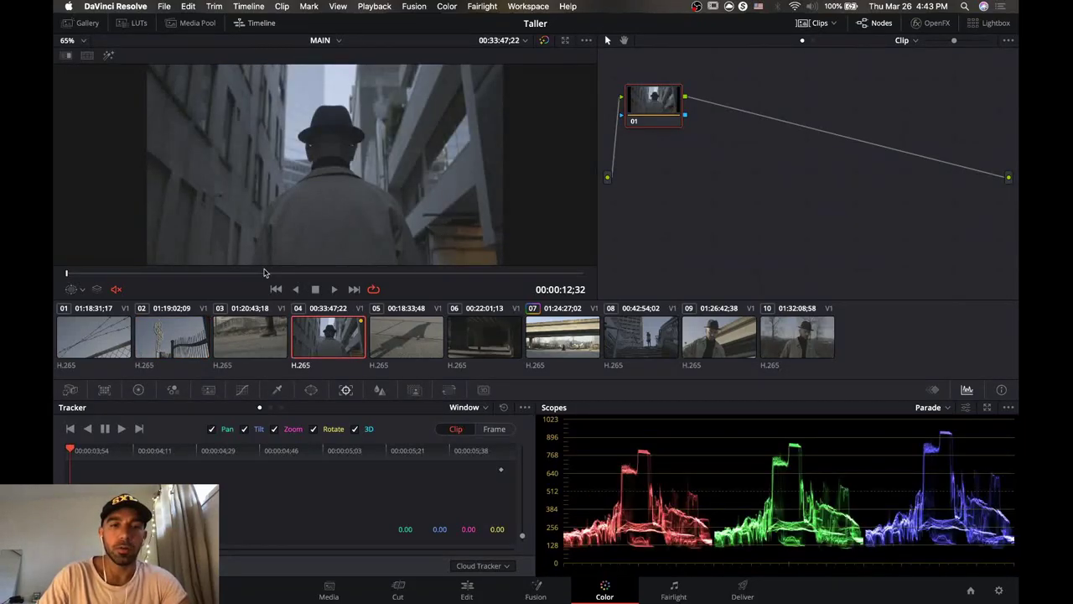
{"action": "left_click", "coordinate": [318, 272]}
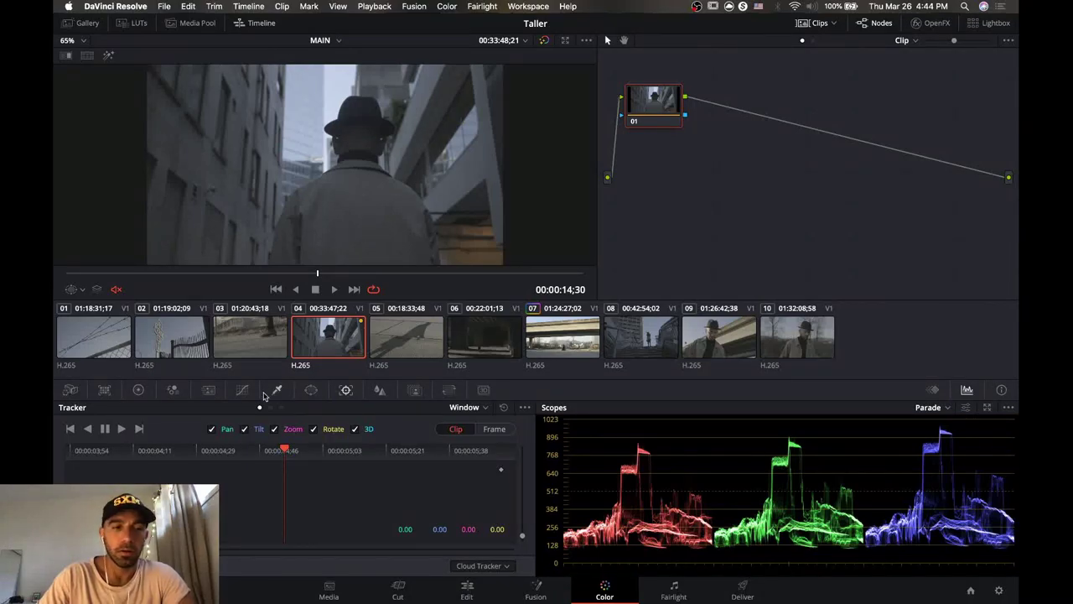
Stabilize clip 02 with the street sign and fence in Perspective mode and play back part of the result.
{"action": "left_click", "coordinate": [165, 337]}
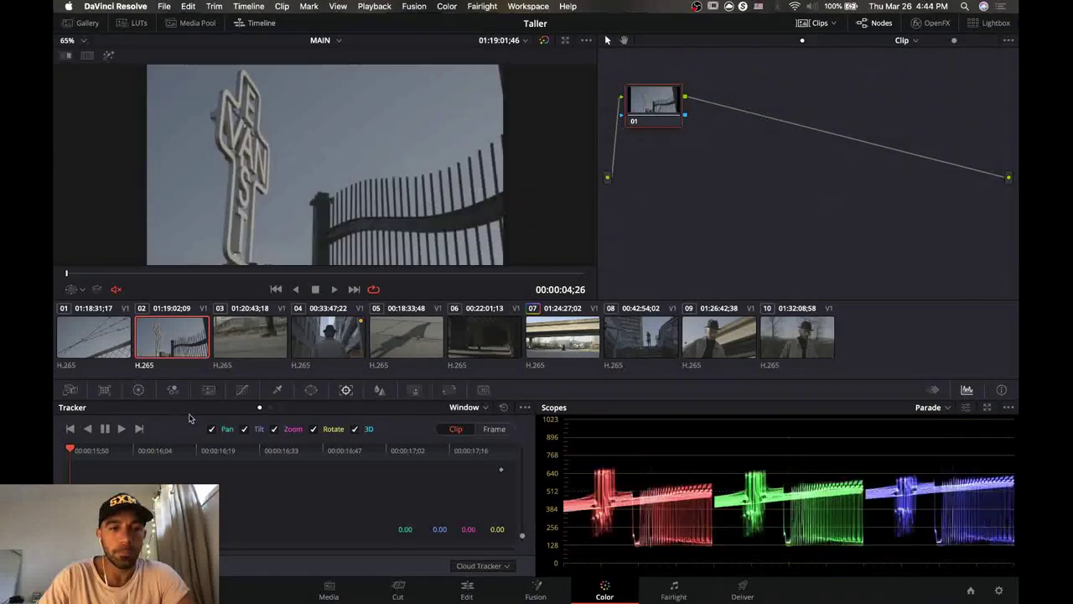
{"action": "left_click", "coordinate": [272, 408]}
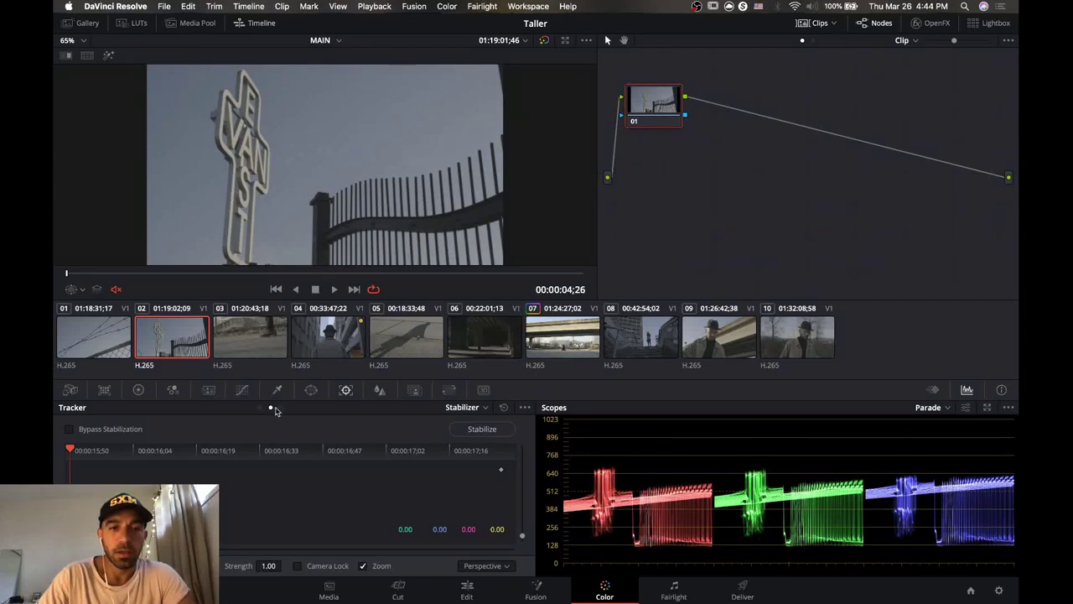
{"action": "left_click", "coordinate": [262, 408]}
{"action": "left_click", "coordinate": [270, 408]}
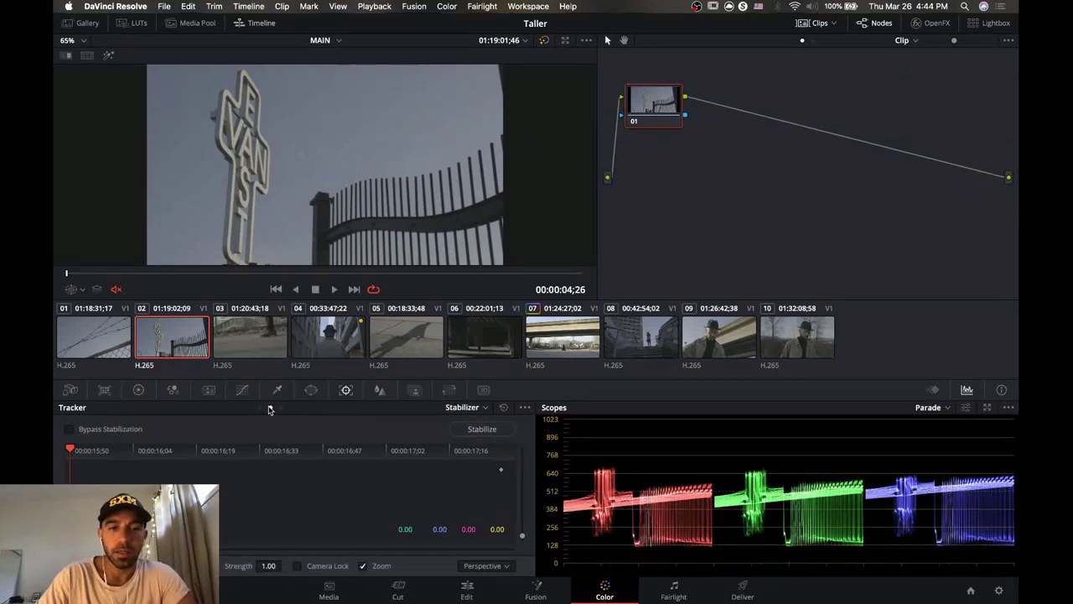
{"action": "left_click", "coordinate": [482, 429]}
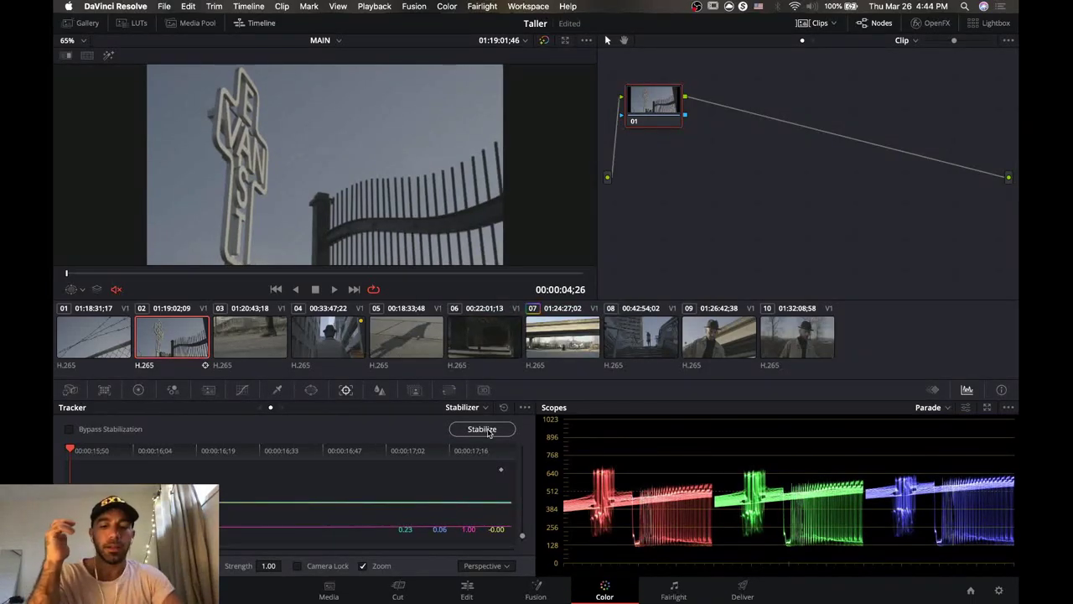
{"action": "key", "text": "space"}
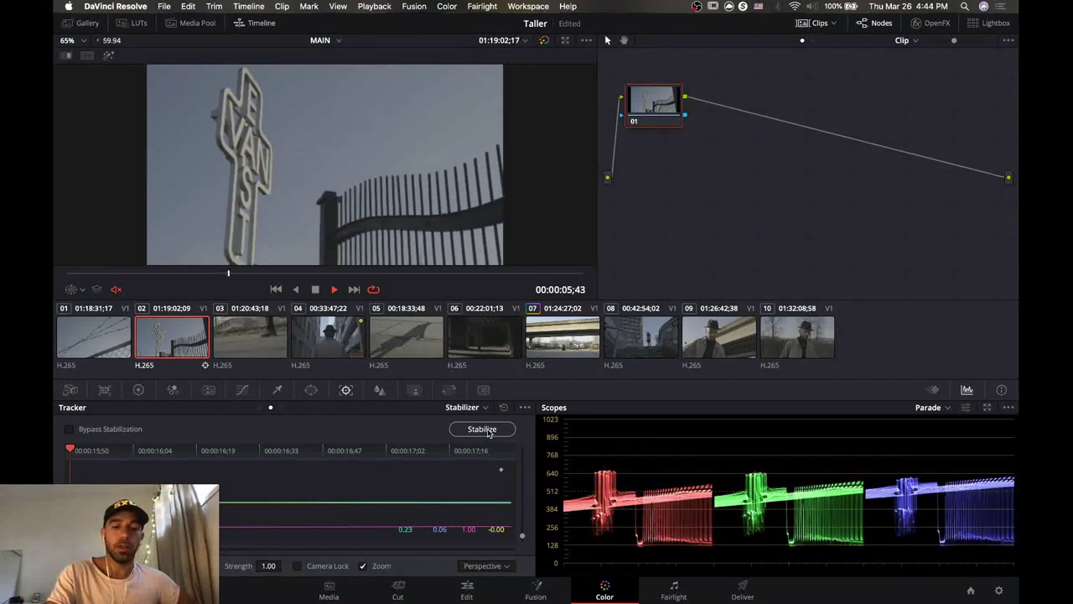
{"action": "key", "text": "space"}
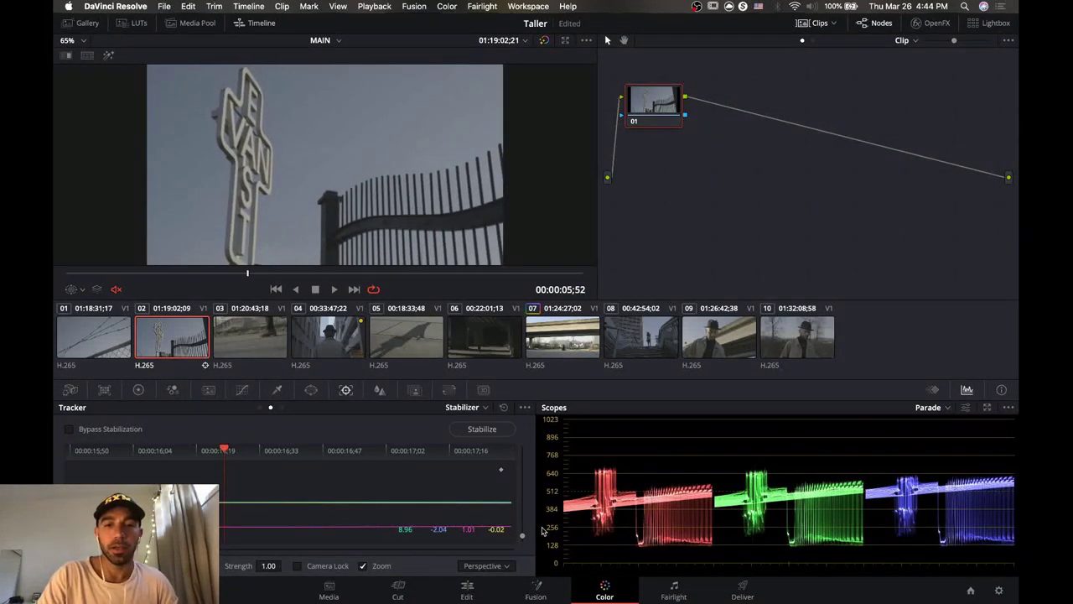
Select overpass clip 07, hide the clip thumbnails and open the Sharpen controls for node 02.
{"action": "left_click", "coordinate": [379, 391]}
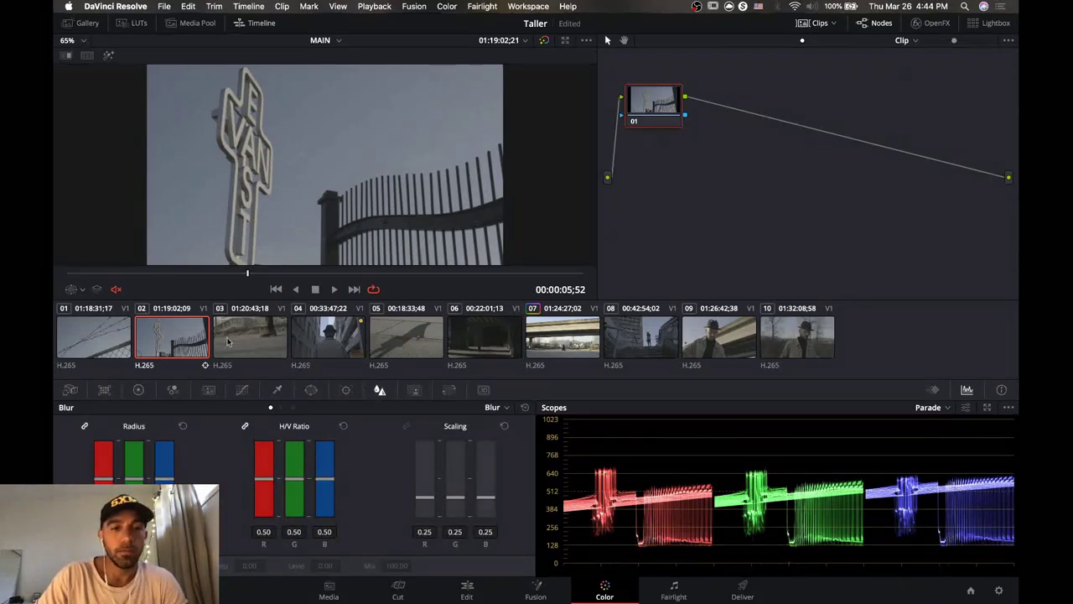
{"action": "left_click", "coordinate": [578, 339]}
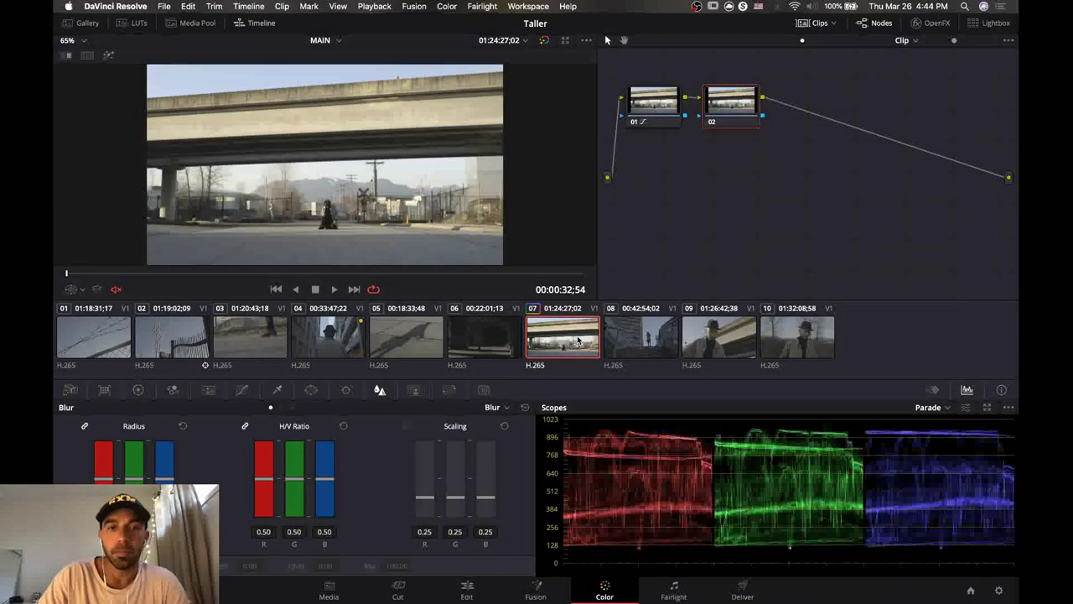
{"action": "left_click", "coordinate": [813, 22]}
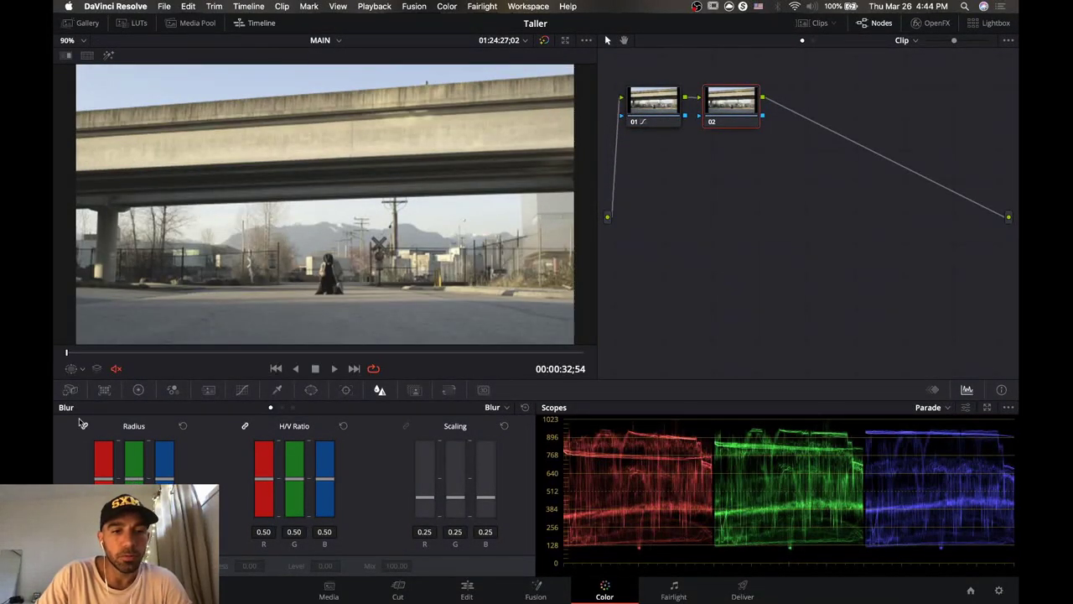
{"action": "left_click", "coordinate": [283, 408]}
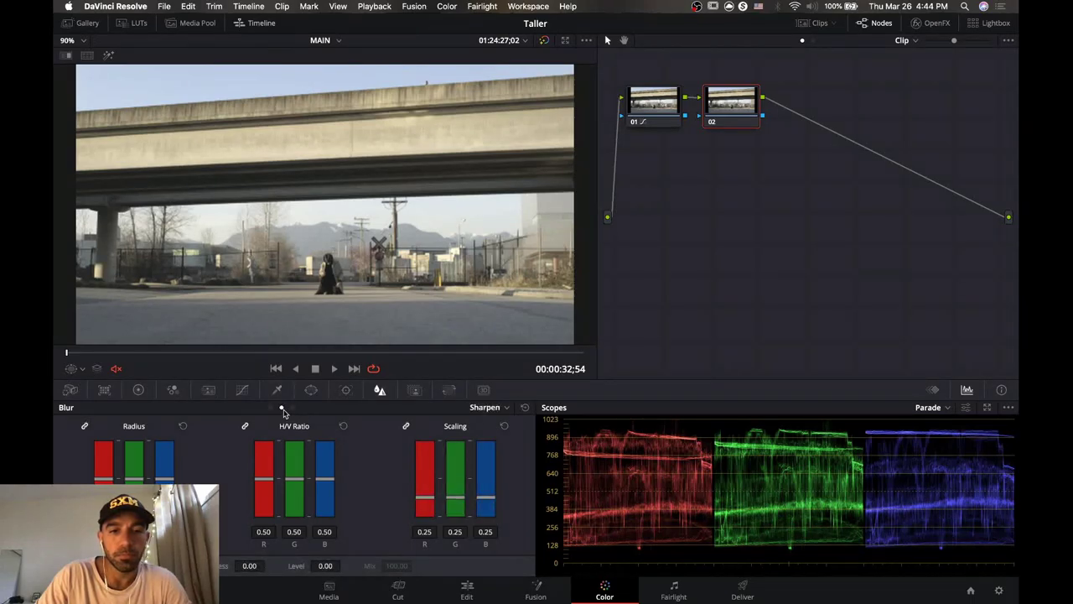
{"action": "left_click", "coordinate": [273, 408]}
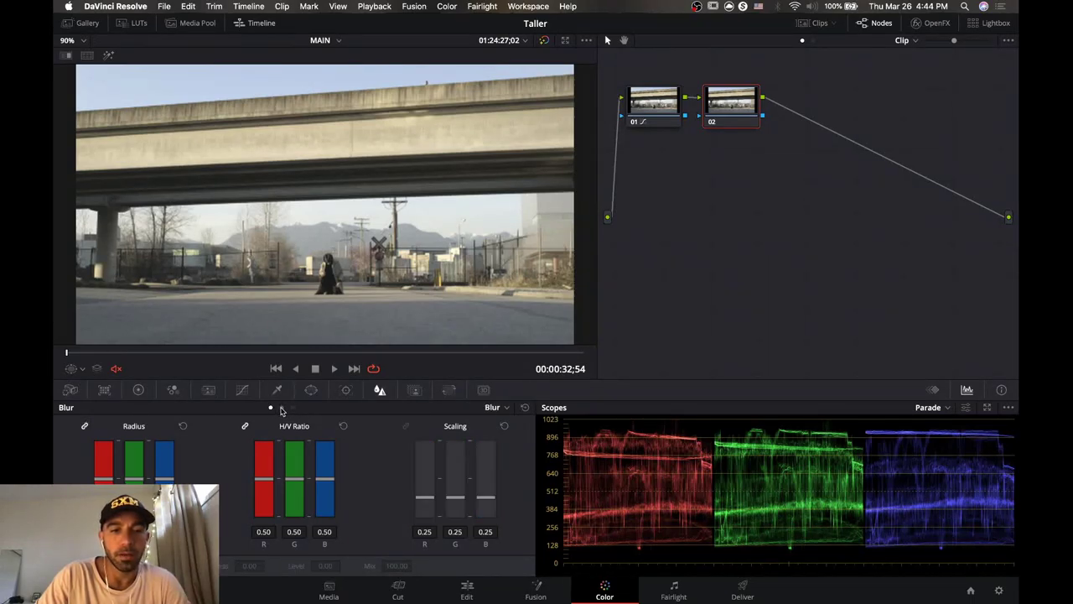
{"action": "left_click", "coordinate": [282, 407]}
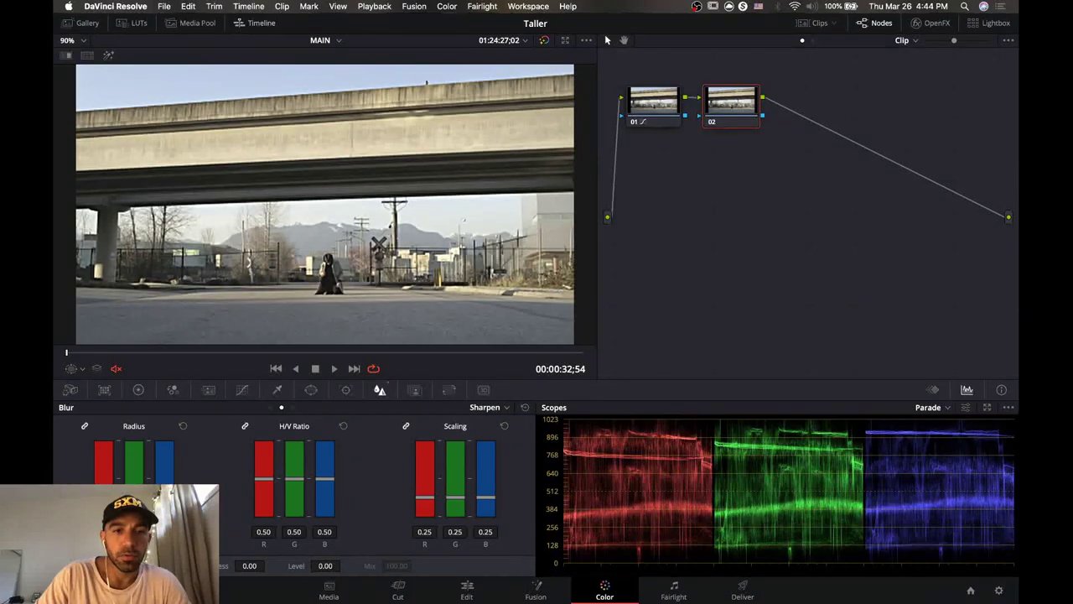
Try out the sharpening radius, H/V ratio and scaling on node 02, resetting each to its default.
{"action": "mouse_move", "coordinate": [138, 480]}
{"action": "left_mouse_down"}
{"action": "mouse_move", "coordinate": [147, 410]}
{"action": "mouse_move", "coordinate": [138, 511]}
{"action": "mouse_move", "coordinate": [147, 478]}
{"action": "left_mouse_up"}
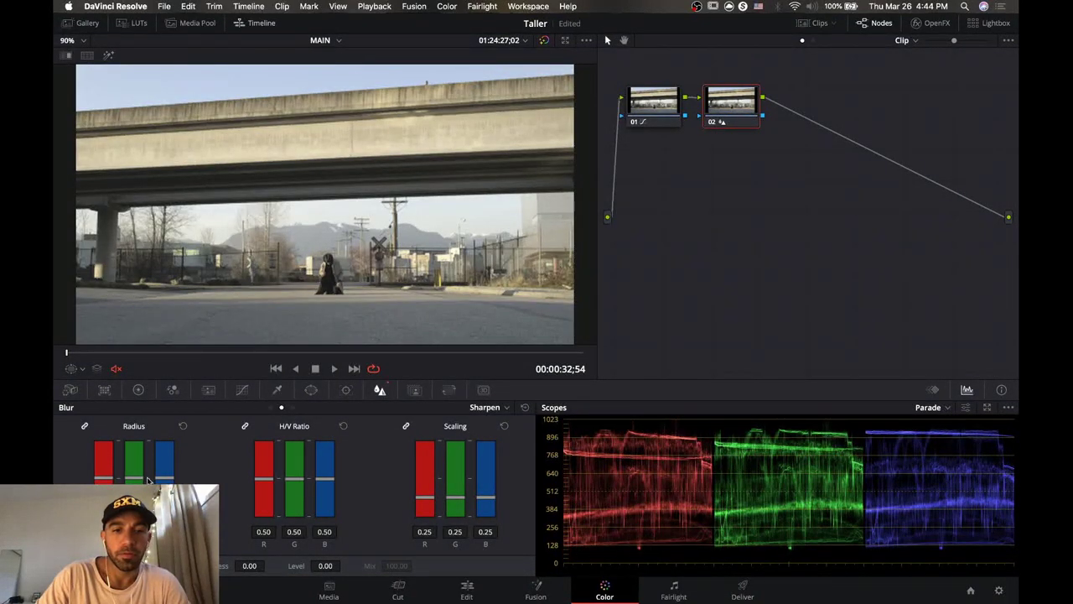
{"action": "mouse_move", "coordinate": [297, 479]}
{"action": "left_mouse_down"}
{"action": "mouse_move", "coordinate": [297, 442]}
{"action": "mouse_move", "coordinate": [298, 506]}
{"action": "mouse_move", "coordinate": [296, 475]}
{"action": "left_mouse_up"}
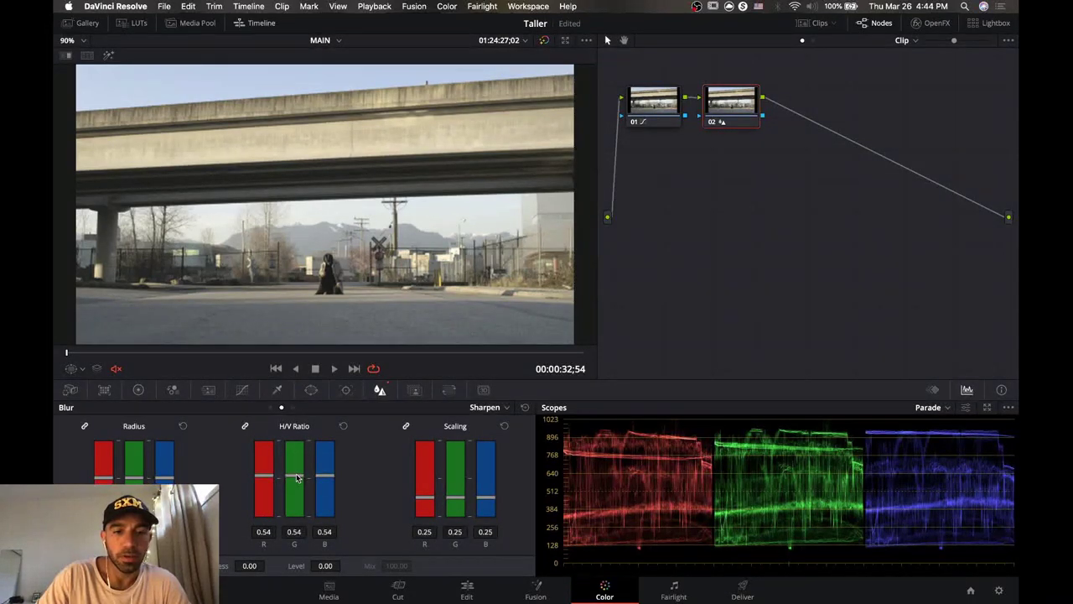
{"action": "left_click", "coordinate": [343, 426]}
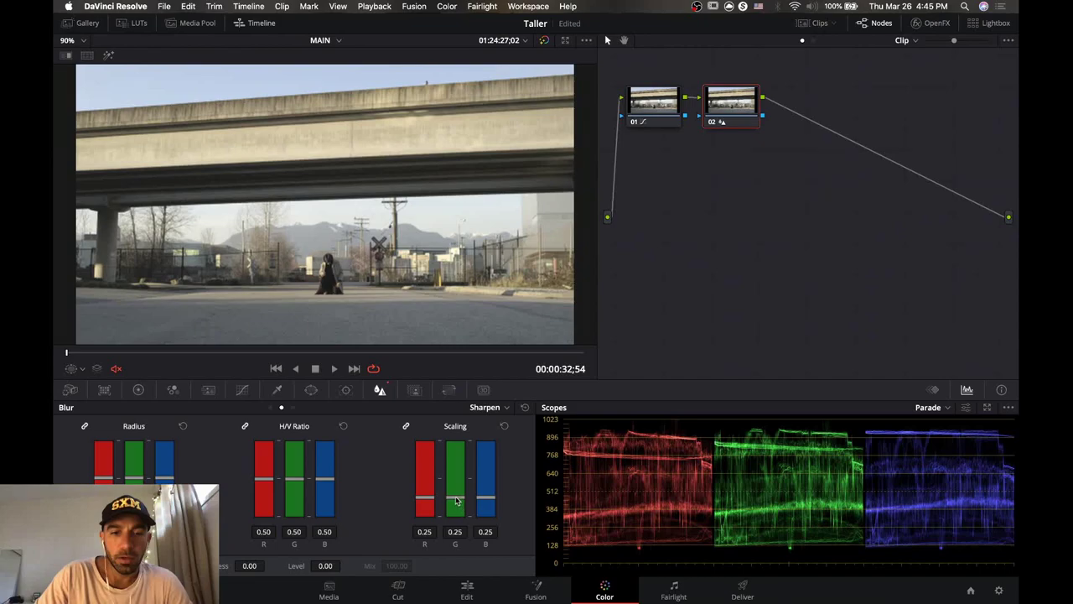
{"action": "left_click_drag", "start_coordinate": [456, 501], "coordinate": [462, 479]}
{"action": "left_click", "coordinate": [504, 426]}
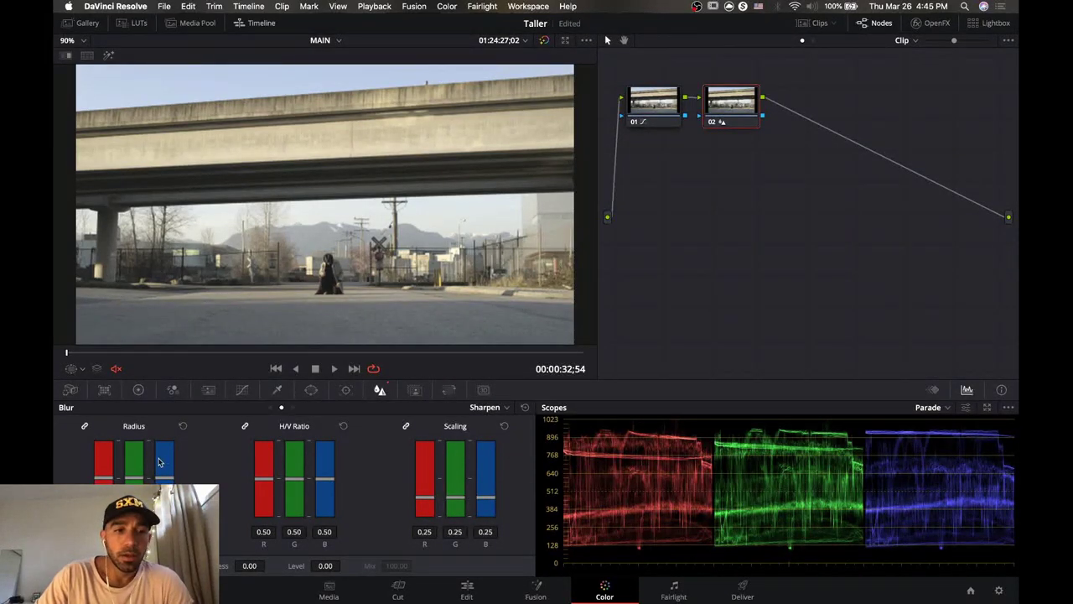
{"action": "left_click", "coordinate": [182, 426]}
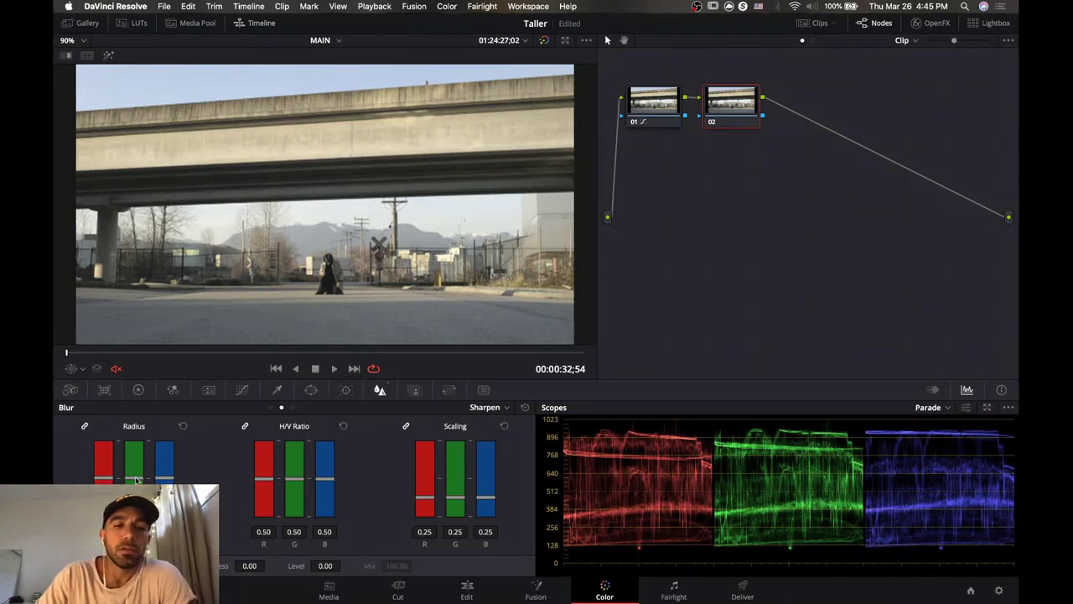
Raise node 02's radius slightly to soften the image and draw a closed curve window around the foreground road, extending past the frame edges.
{"action": "left_click_drag", "start_coordinate": [134, 495], "coordinate": [154, 470]}
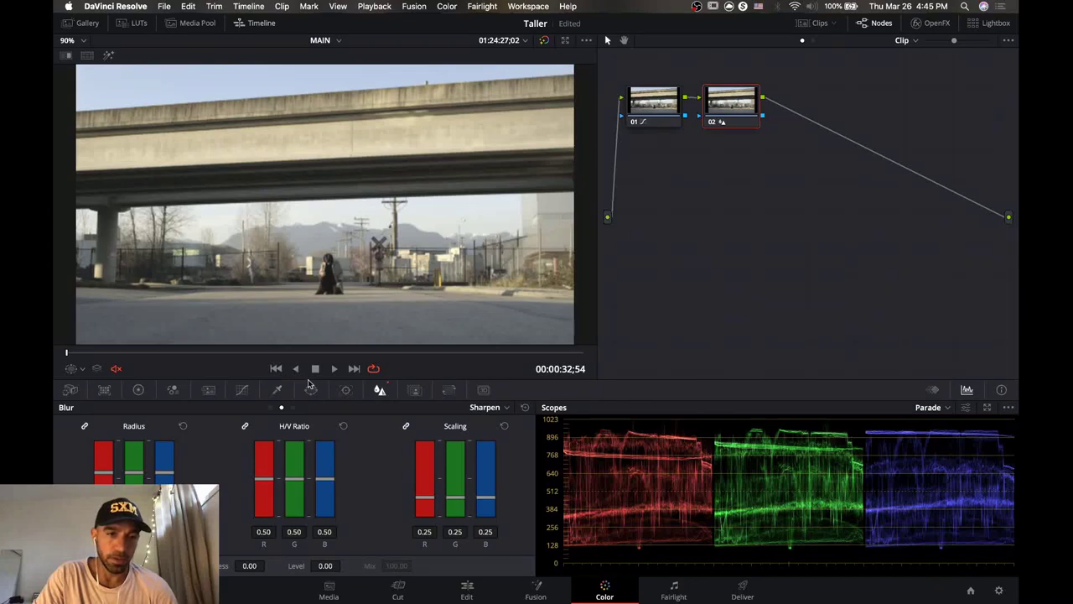
{"action": "left_click", "coordinate": [310, 390]}
{"action": "scroll", "coordinate": [252, 494], "scroll_direction": "down", "scroll_amount": 1}
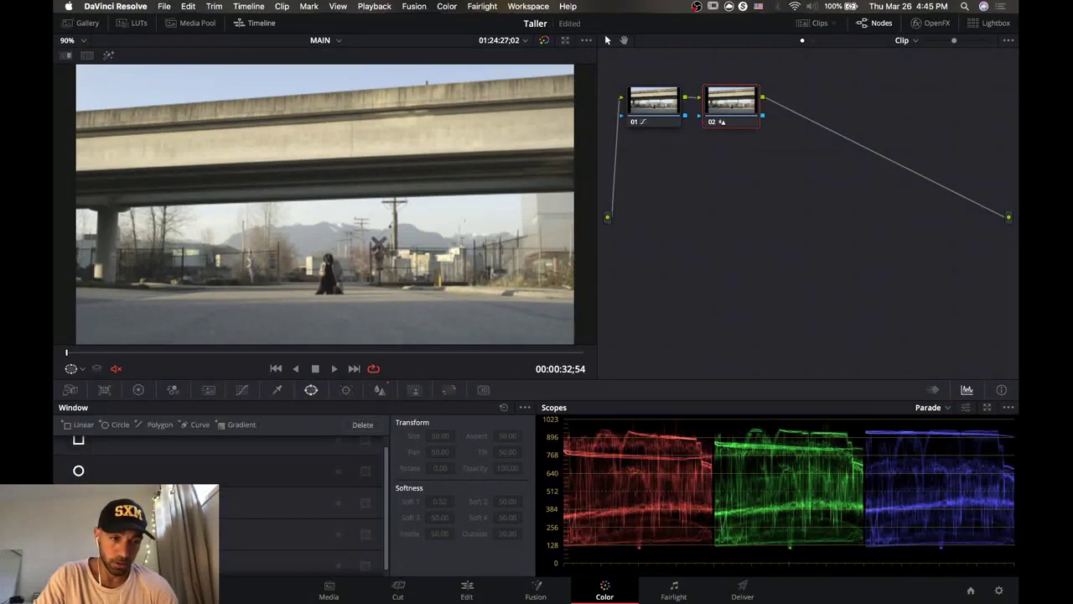
{"action": "left_click", "coordinate": [78, 425]}
{"action": "left_click_drag", "start_coordinate": [74, 293], "coordinate": [290, 335]}
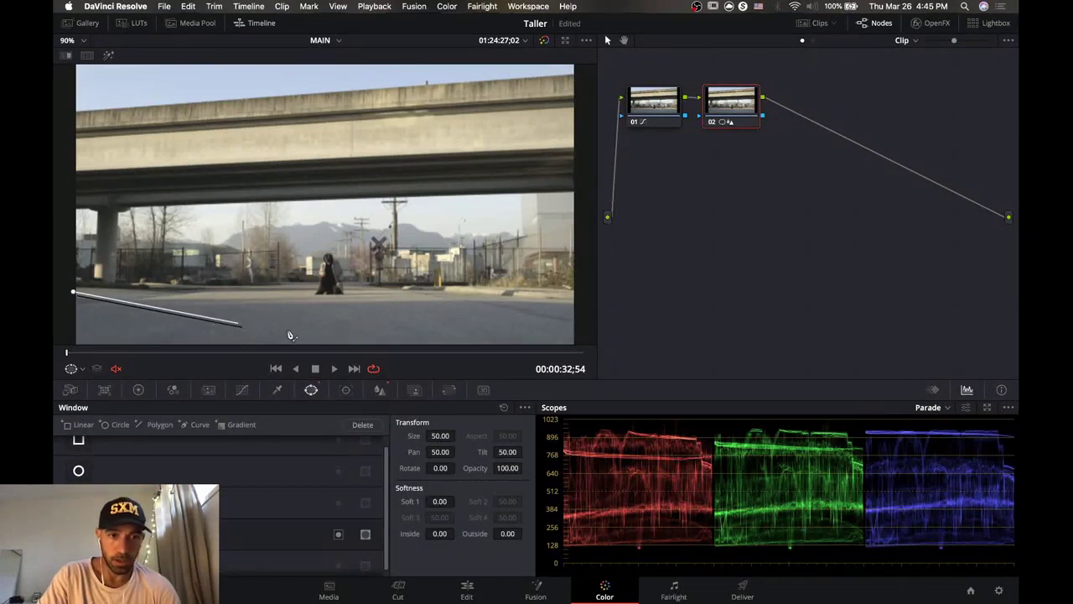
{"action": "left_click", "coordinate": [379, 316]}
{"action": "left_click", "coordinate": [578, 296]}
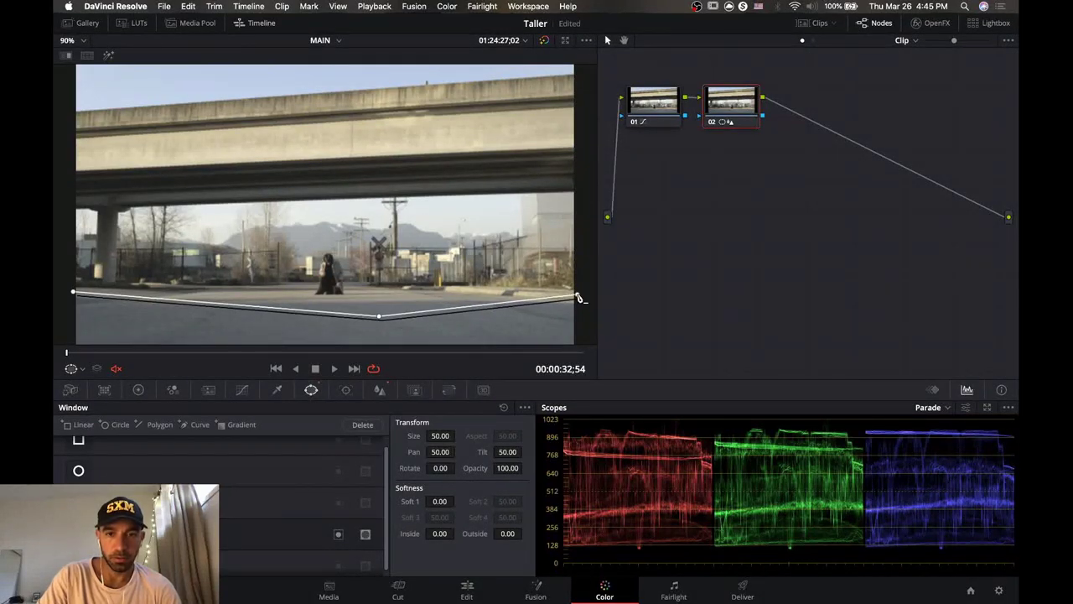
{"action": "scroll", "coordinate": [579, 299], "scroll_direction": "down", "scroll_amount": 3}
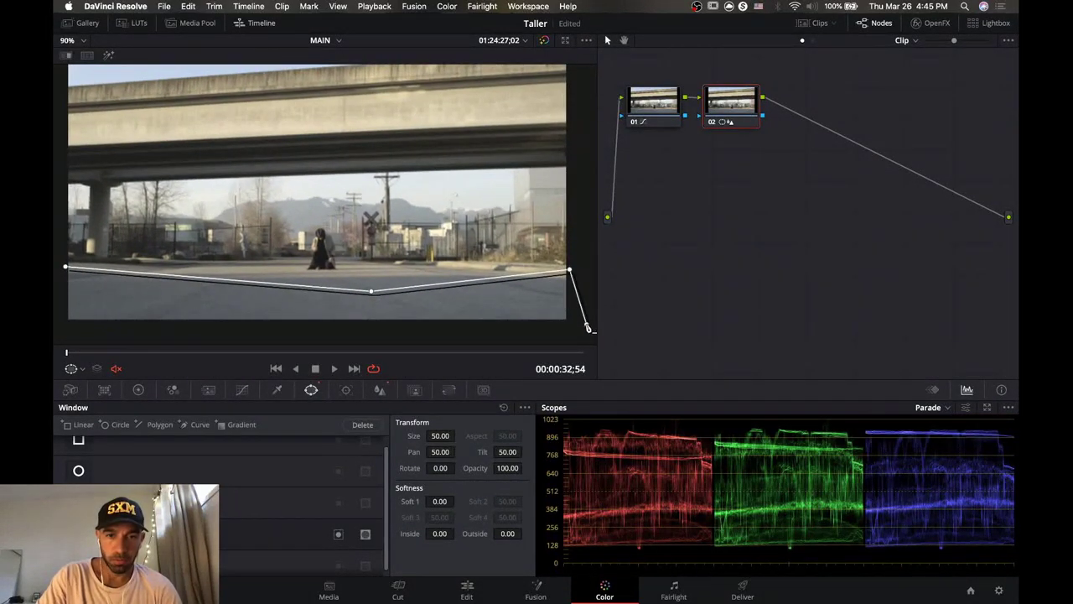
{"action": "left_click", "coordinate": [586, 323]}
{"action": "left_click", "coordinate": [288, 339]}
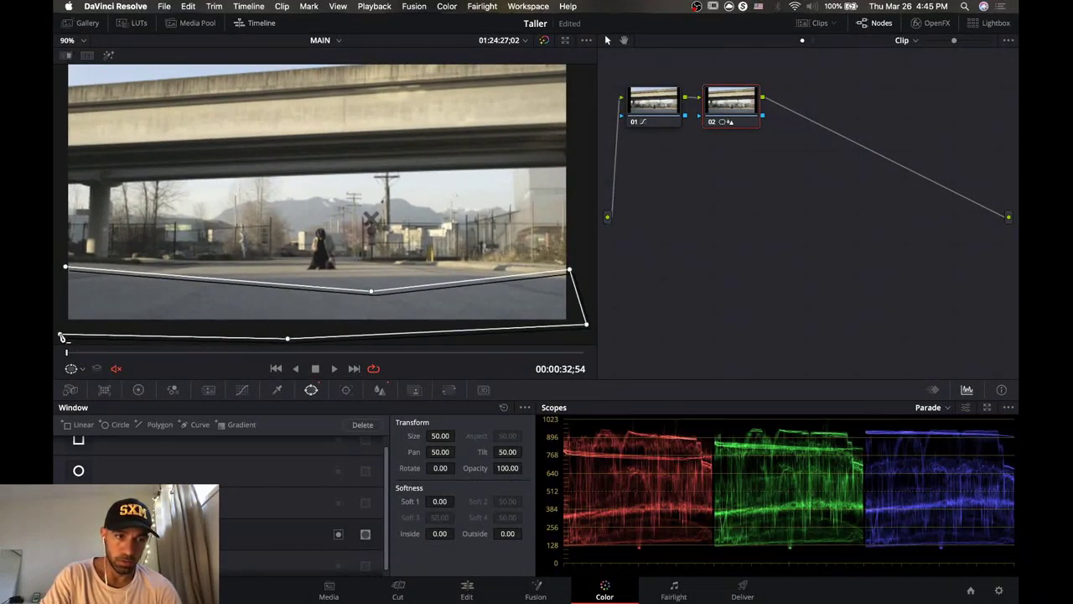
{"action": "left_click", "coordinate": [60, 334]}
{"action": "left_click", "coordinate": [65, 268]}
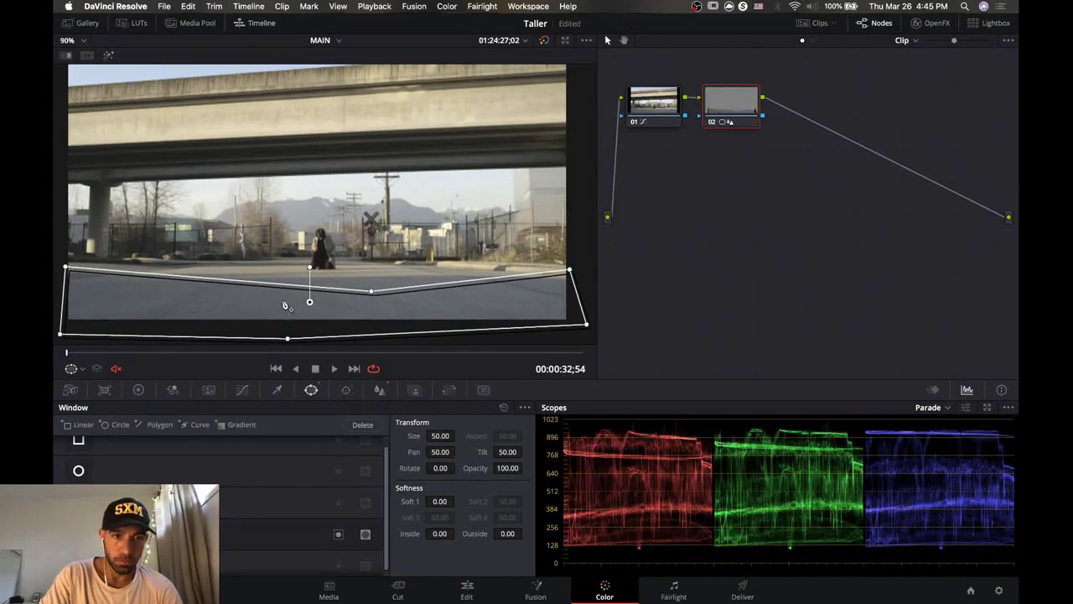
Adjust the curve window's two upper corner points along the road and set its Soft 1 to 13.94.
{"action": "left_click_drag", "start_coordinate": [66, 268], "coordinate": [65, 294]}
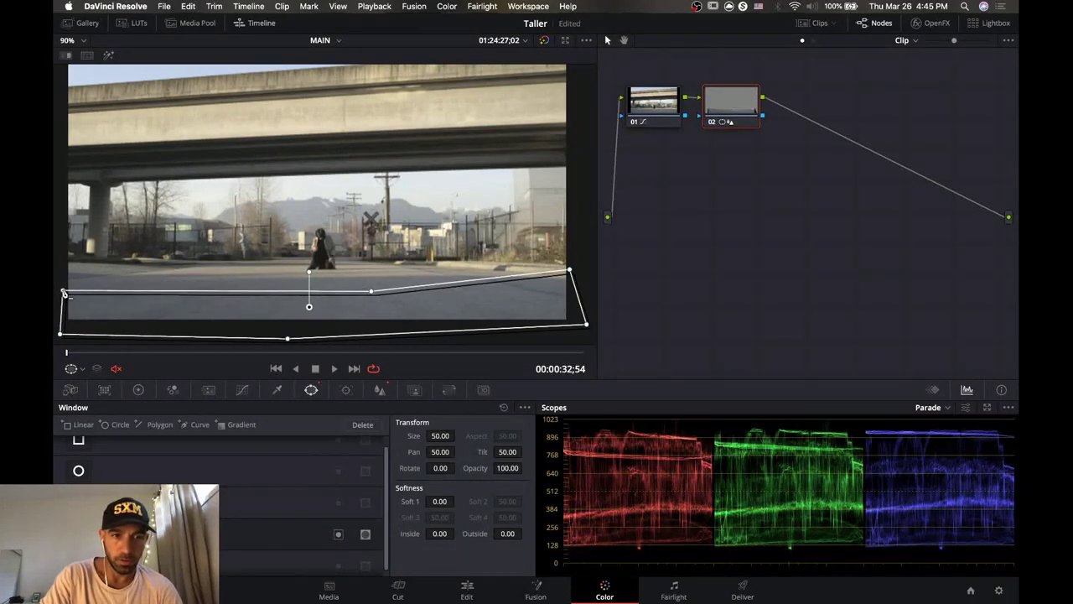
{"action": "left_click_drag", "start_coordinate": [569, 271], "coordinate": [575, 277]}
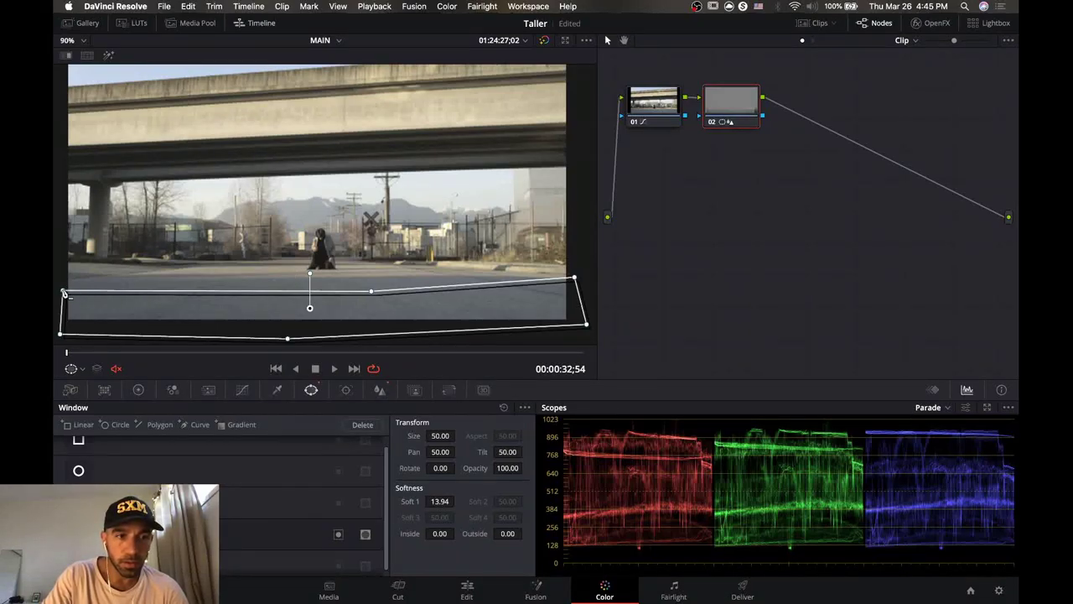
{"action": "left_click_drag", "start_coordinate": [64, 293], "coordinate": [64, 273]}
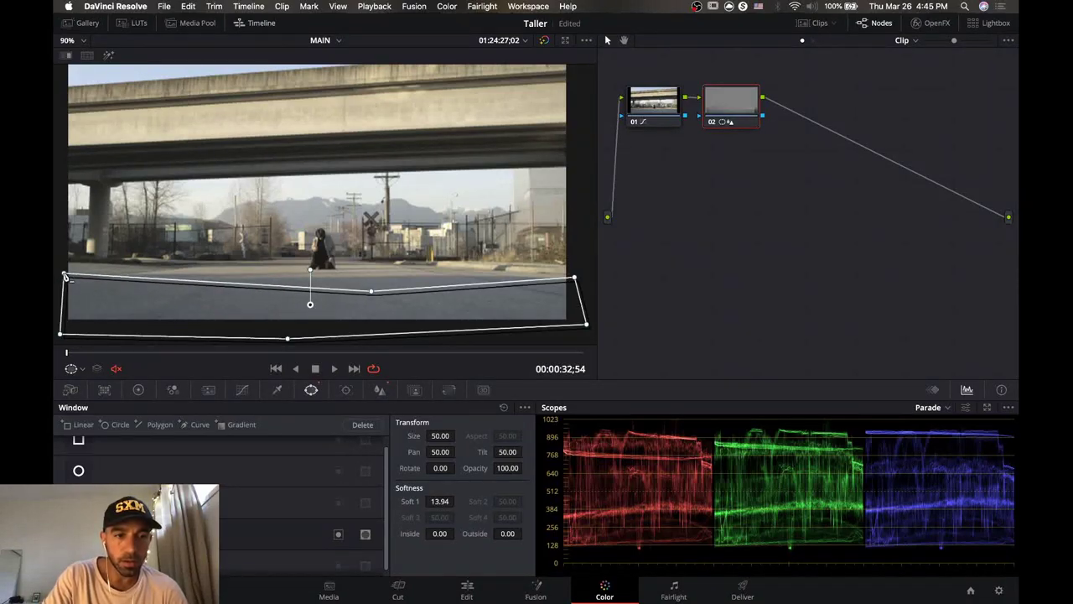
Raise the linked red, green and blue radius further in Sharpen mode to blur the road inside the window more.
{"action": "left_click", "coordinate": [378, 391]}
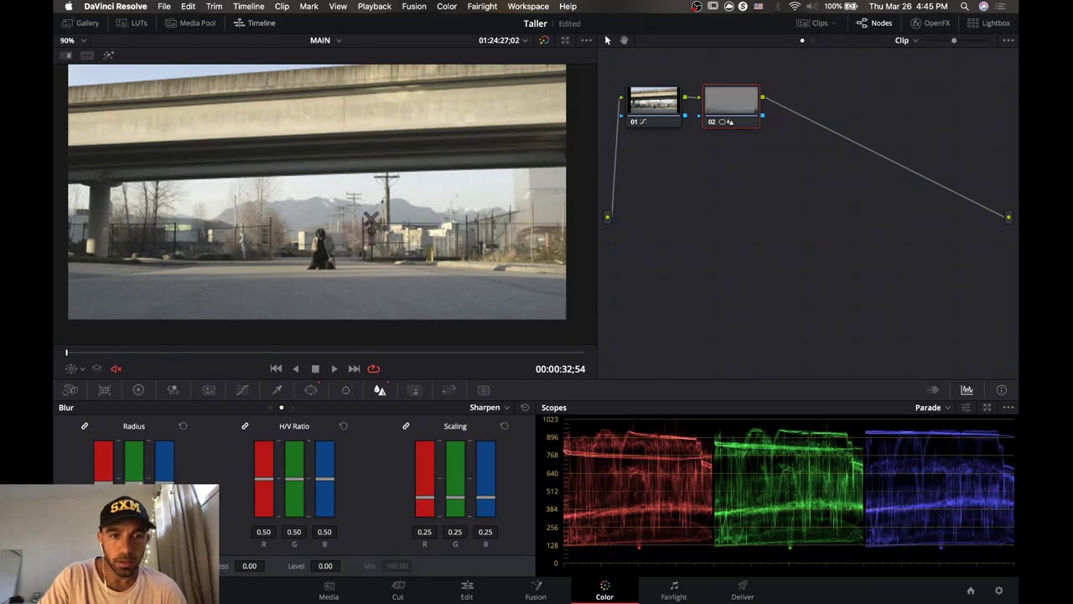
{"action": "mouse_move", "coordinate": [134, 478]}
{"action": "left_mouse_down"}
{"action": "mouse_move", "coordinate": [134, 444]}
{"action": "mouse_move", "coordinate": [144, 460]}
{"action": "left_mouse_up"}
Show the power window outline, add a second control point to flatten its upper edge, and set Soft 1 to 11.30.
{"action": "left_click", "coordinate": [81, 369]}
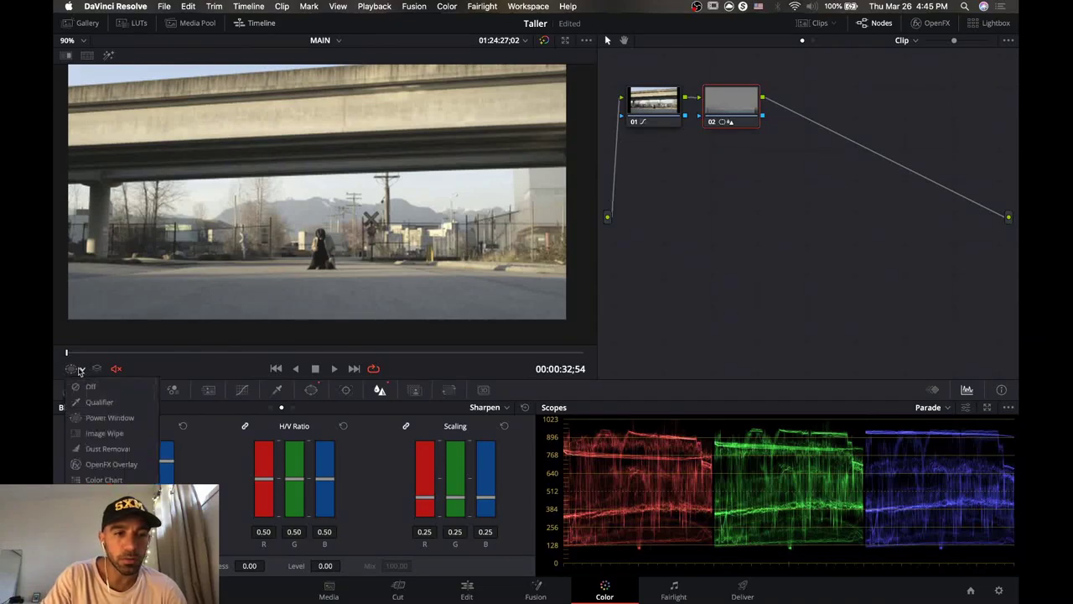
{"action": "left_click", "coordinate": [101, 417]}
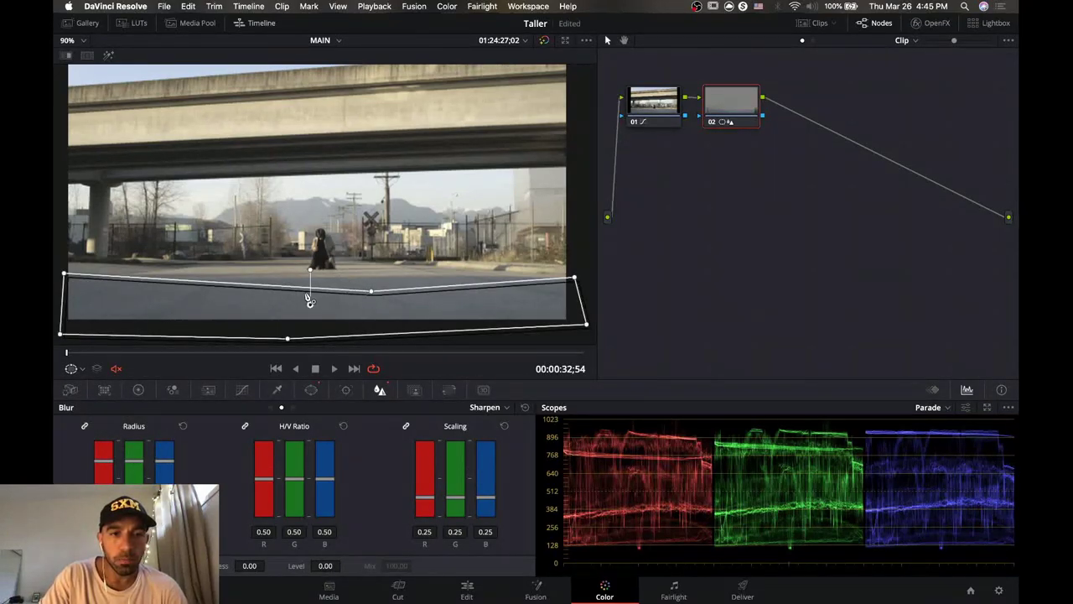
{"action": "left_click_drag", "start_coordinate": [296, 289], "coordinate": [232, 299]}
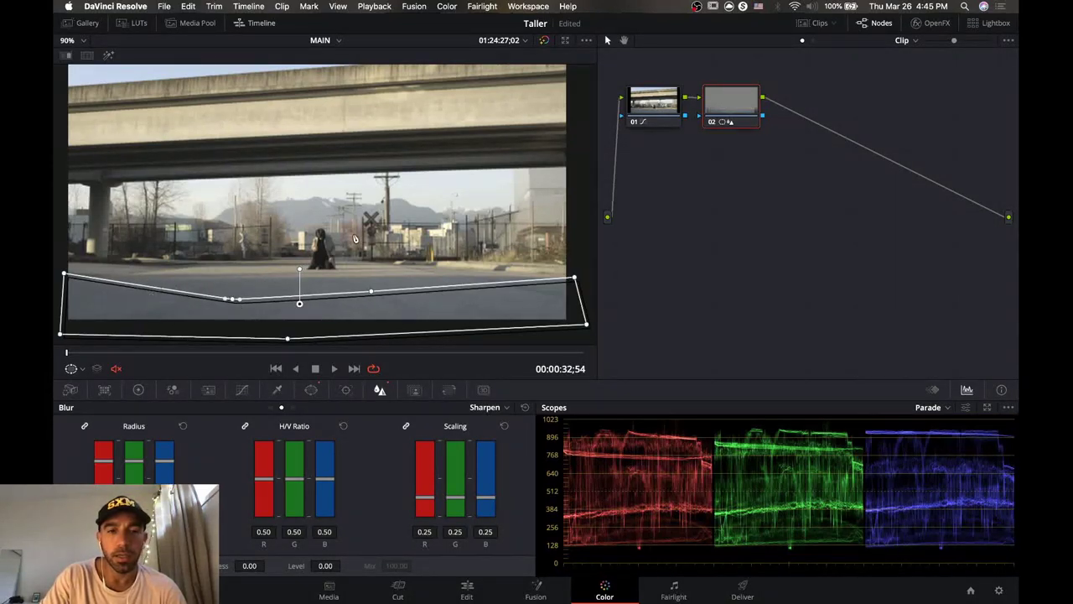
{"action": "left_click_drag", "start_coordinate": [373, 295], "coordinate": [380, 299]}
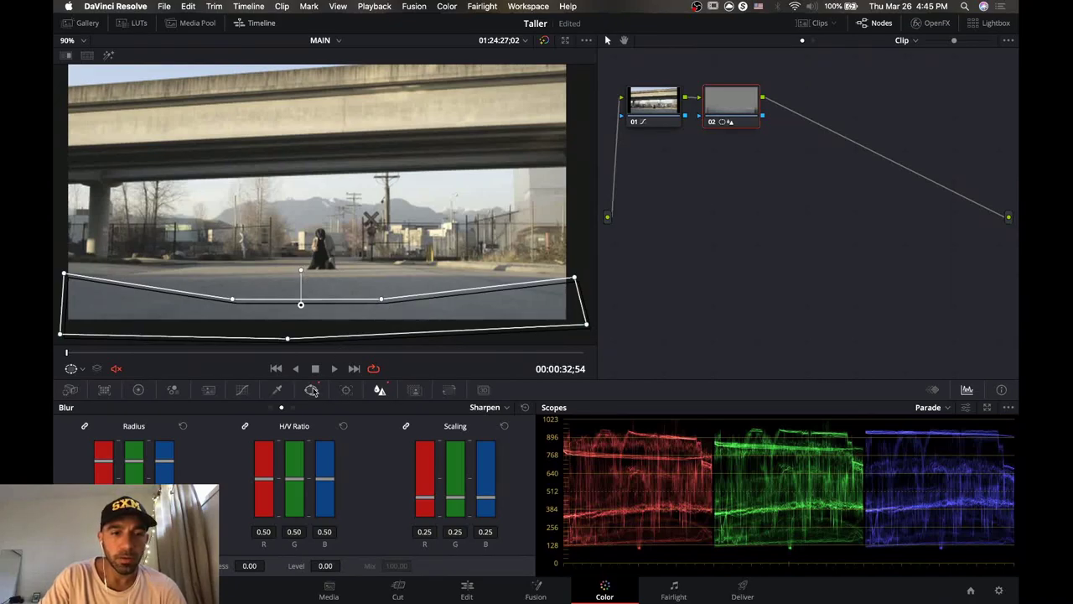
{"action": "left_click", "coordinate": [312, 390]}
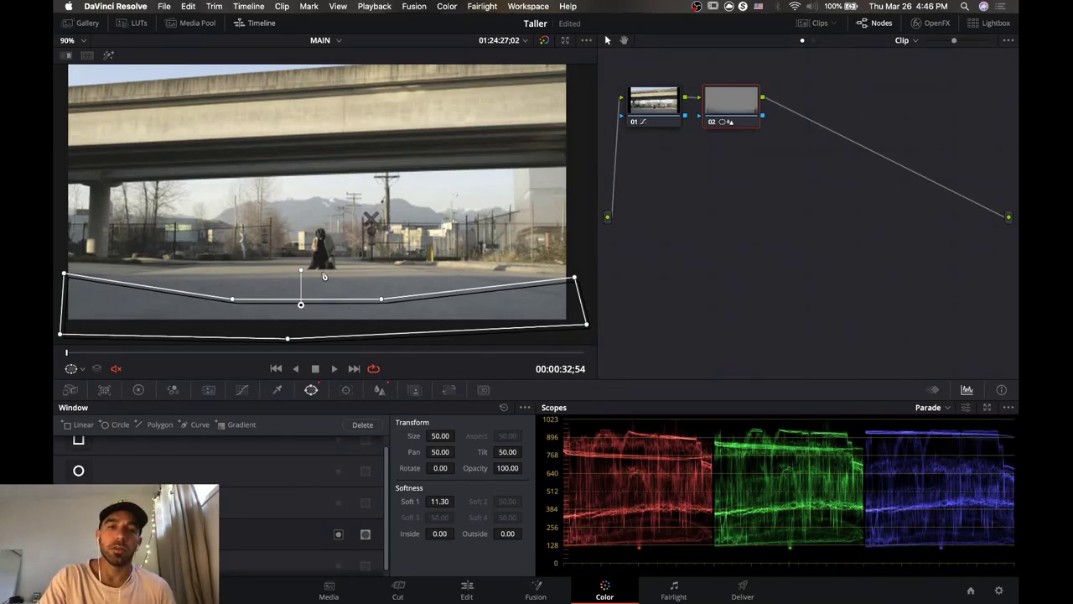
Show the timeline's clip thumbnails and select clip 08 of the man standing atop the stairs.
{"action": "left_click", "coordinate": [814, 24]}
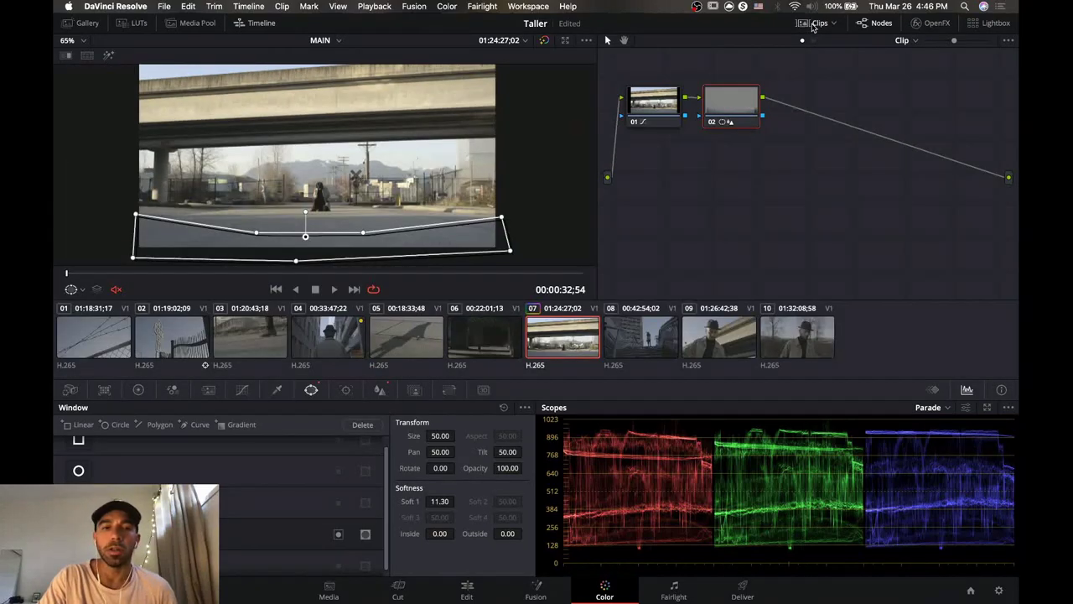
{"action": "left_click", "coordinate": [644, 340]}
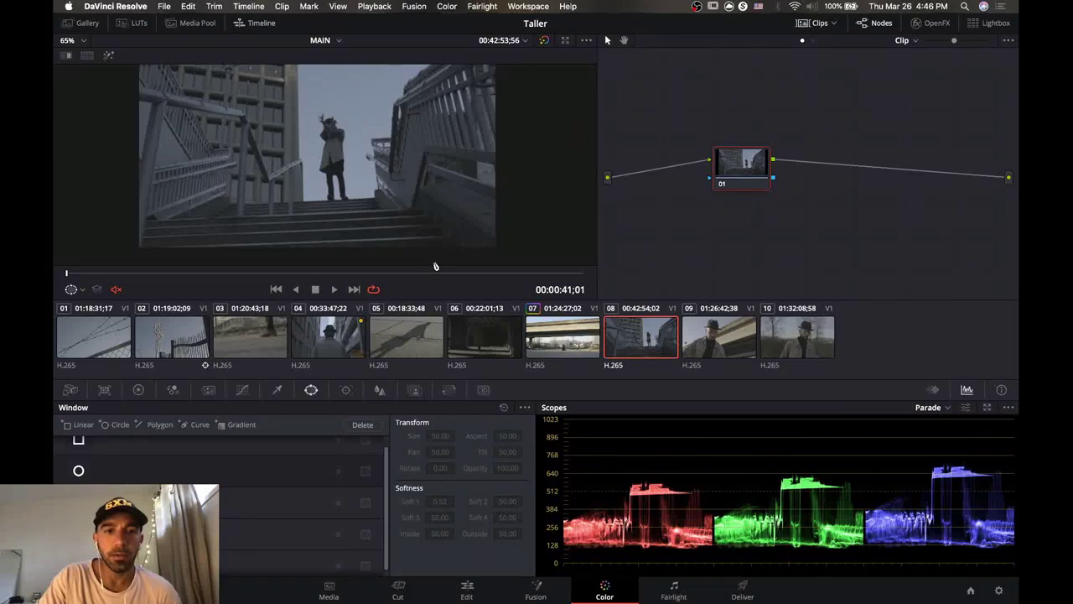
Add a serial node to clip 08 and draw a closed curve window around the foreground stair steps.
{"action": "key", "text": "alt+s"}
{"action": "left_click", "coordinate": [816, 23]}
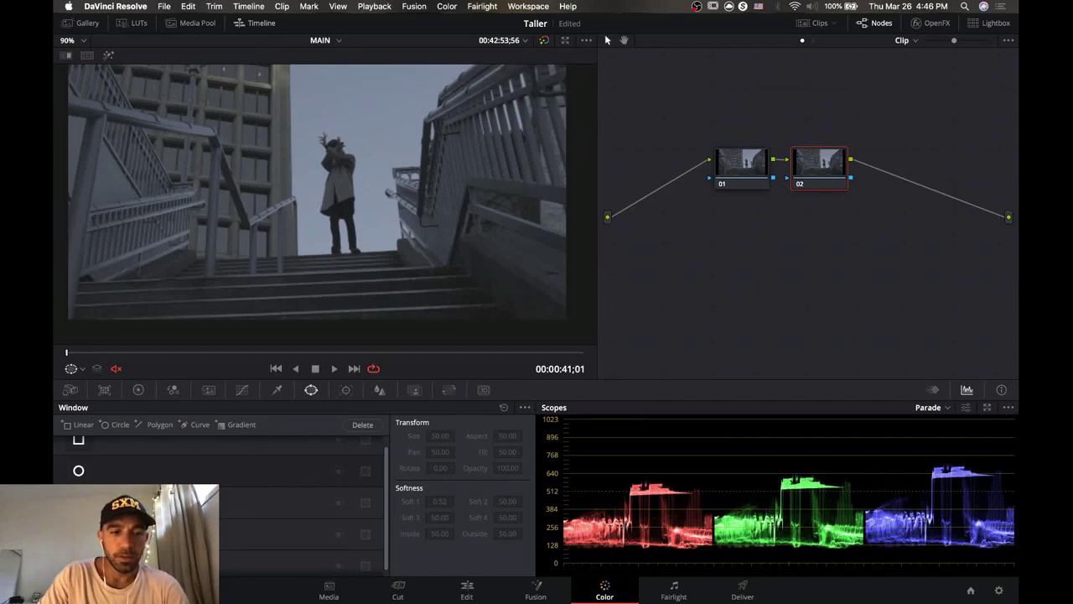
{"action": "left_click", "coordinate": [78, 534]}
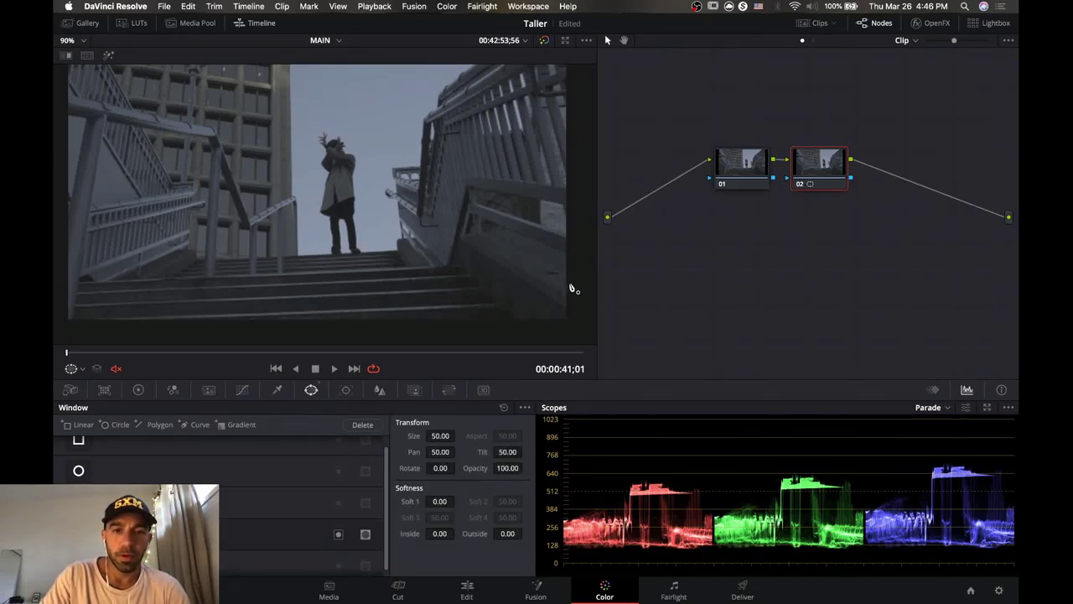
{"action": "left_click", "coordinate": [577, 292]}
{"action": "left_click", "coordinate": [443, 270]}
{"action": "left_click", "coordinate": [270, 272]}
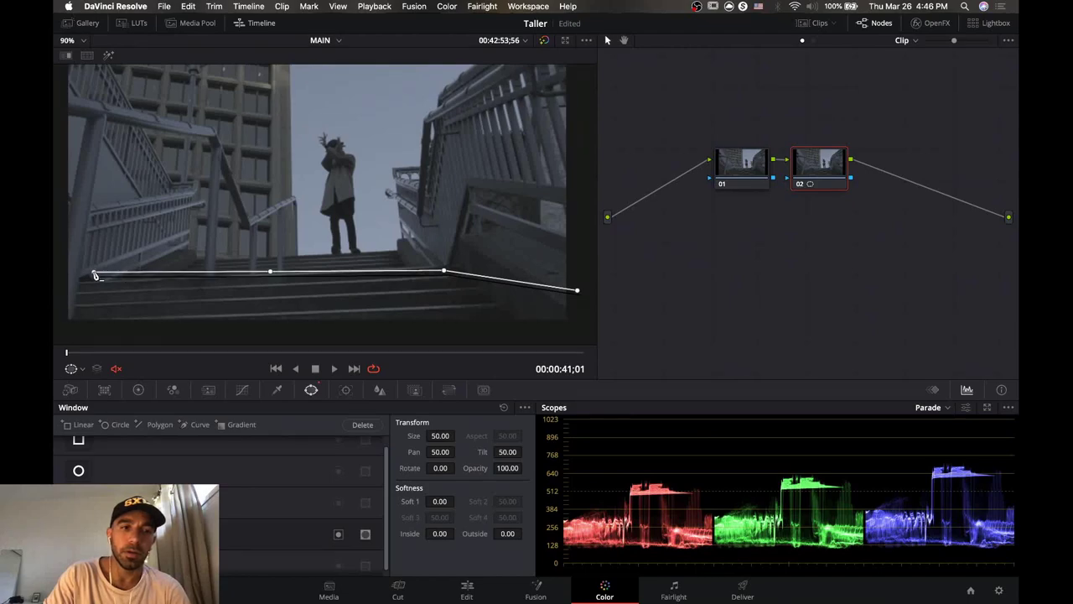
{"action": "left_click", "coordinate": [93, 273]}
{"action": "left_click", "coordinate": [59, 298]}
{"action": "left_click", "coordinate": [66, 328]}
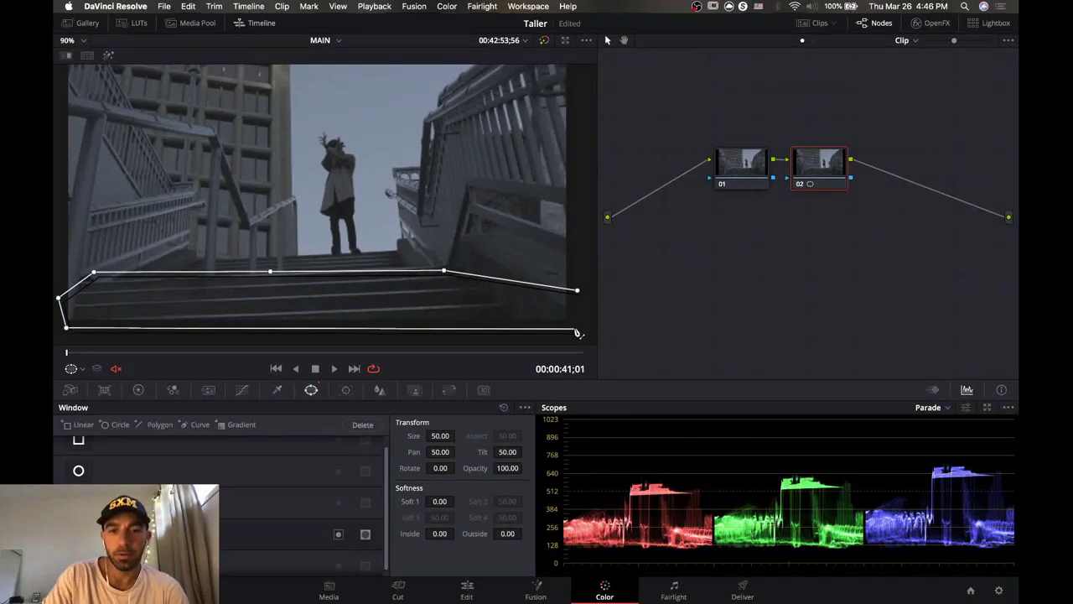
{"action": "left_click", "coordinate": [575, 328]}
{"action": "left_click", "coordinate": [577, 291]}
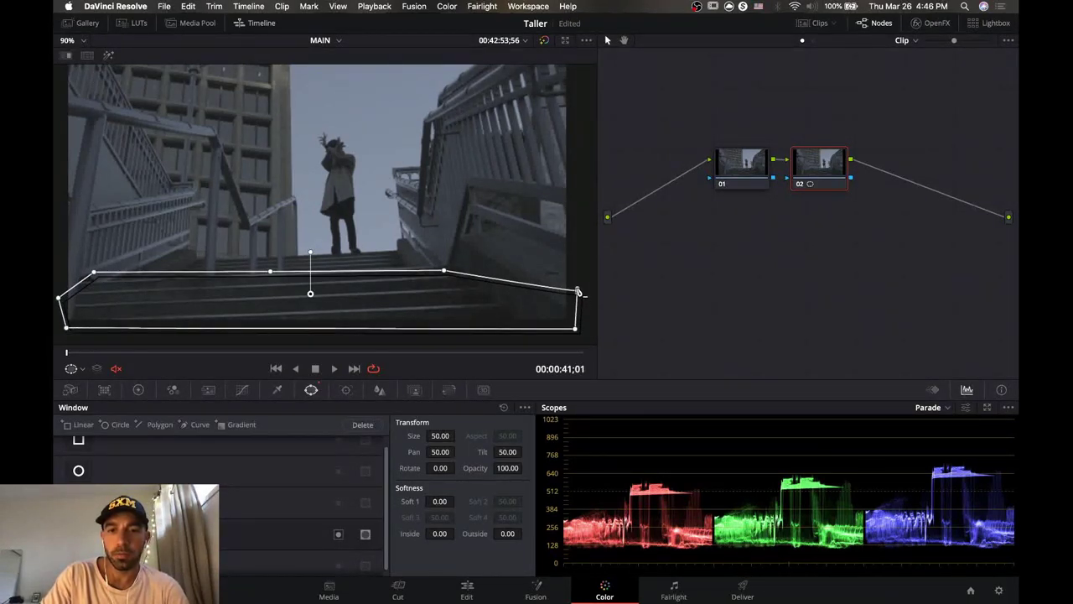
Set the stair window's Soft 1 to 18.70 and raise the linked red, green and blue blur radius inside it.
{"action": "left_click_drag", "start_coordinate": [457, 500], "coordinate": [459, 501]}
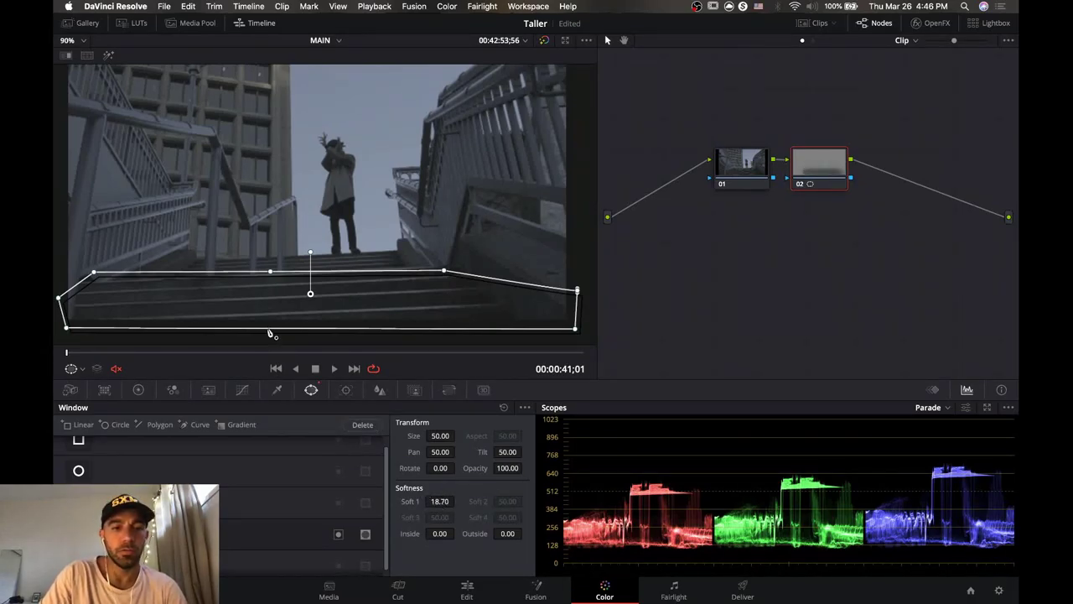
{"action": "left_click", "coordinate": [379, 389]}
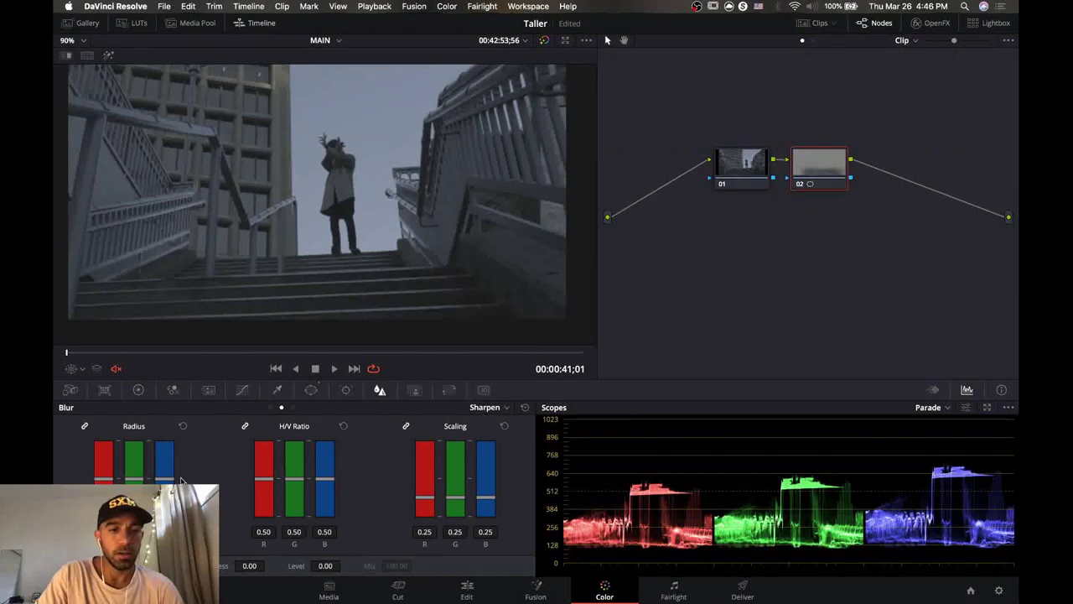
{"action": "left_click_drag", "start_coordinate": [165, 480], "coordinate": [177, 452]}
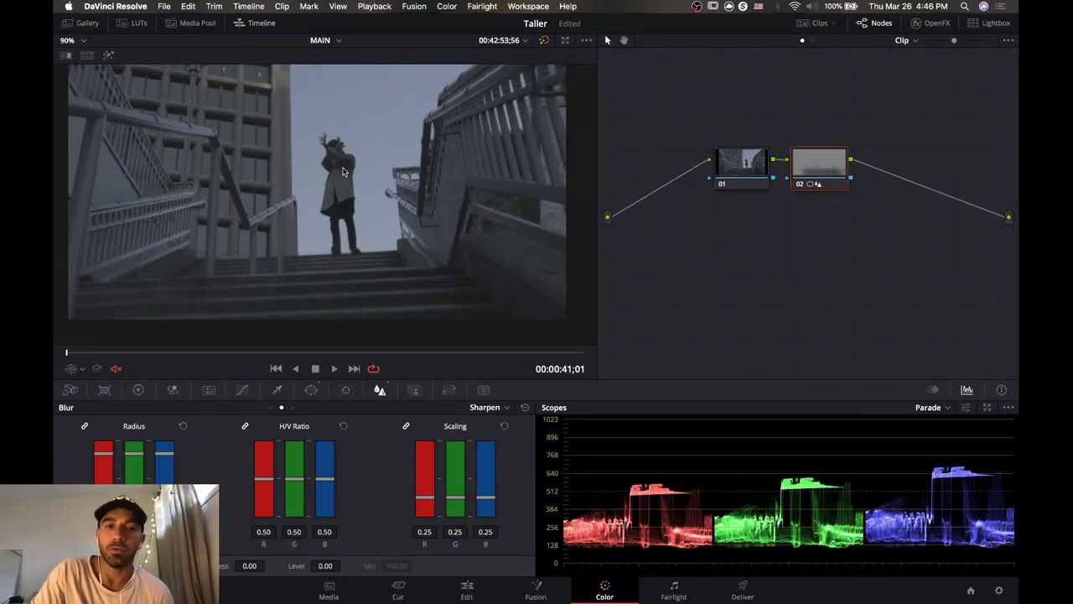
Delete node 02 with the windowed blur from clip 08.
{"action": "right_click", "coordinate": [830, 176]}
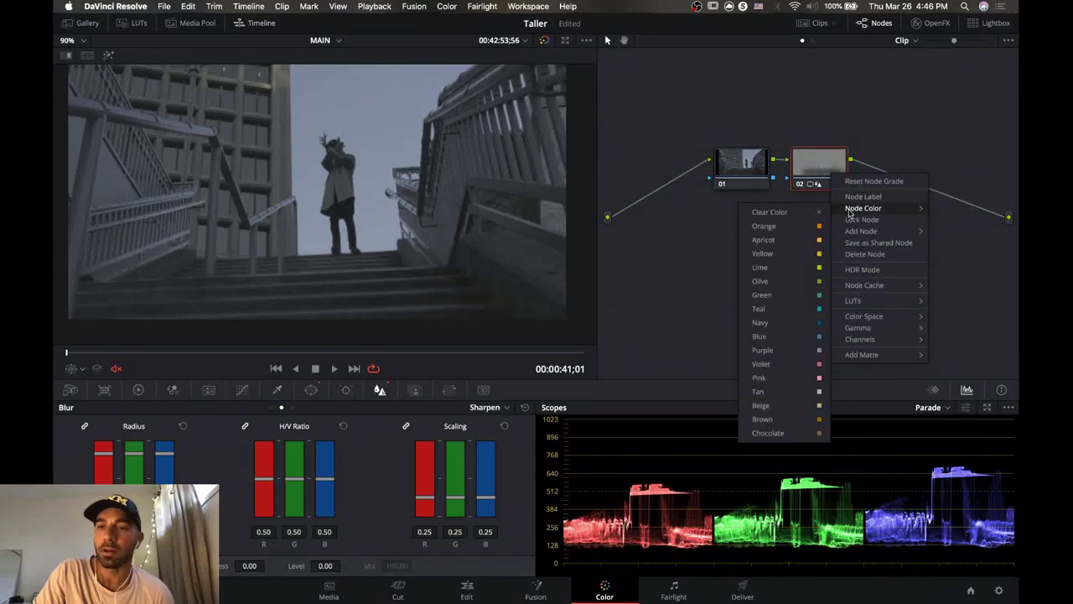
{"action": "left_click", "coordinate": [860, 255]}
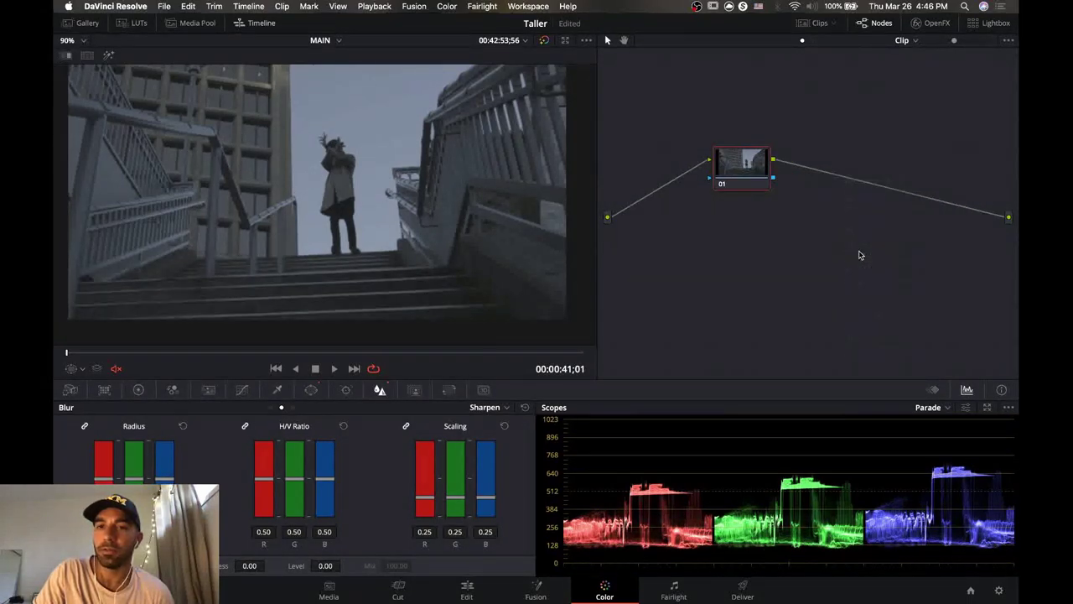
Return to clip 07 of the overpass and look at its Sizing and Key palettes, ending on Key.
{"action": "left_click", "coordinate": [815, 23]}
{"action": "key", "text": "super+z"}
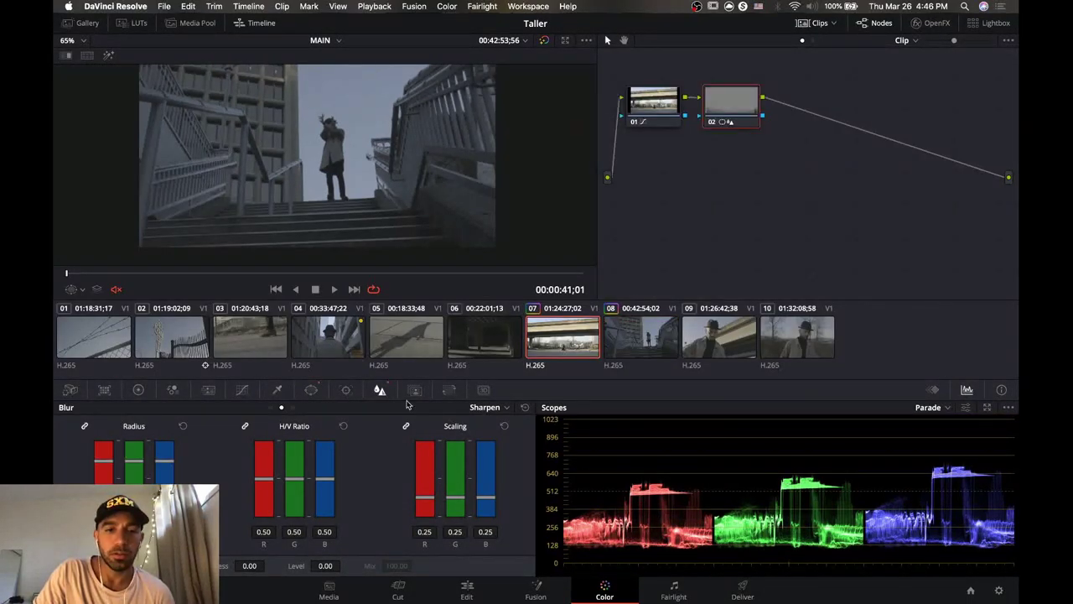
{"action": "left_click", "coordinate": [415, 391]}
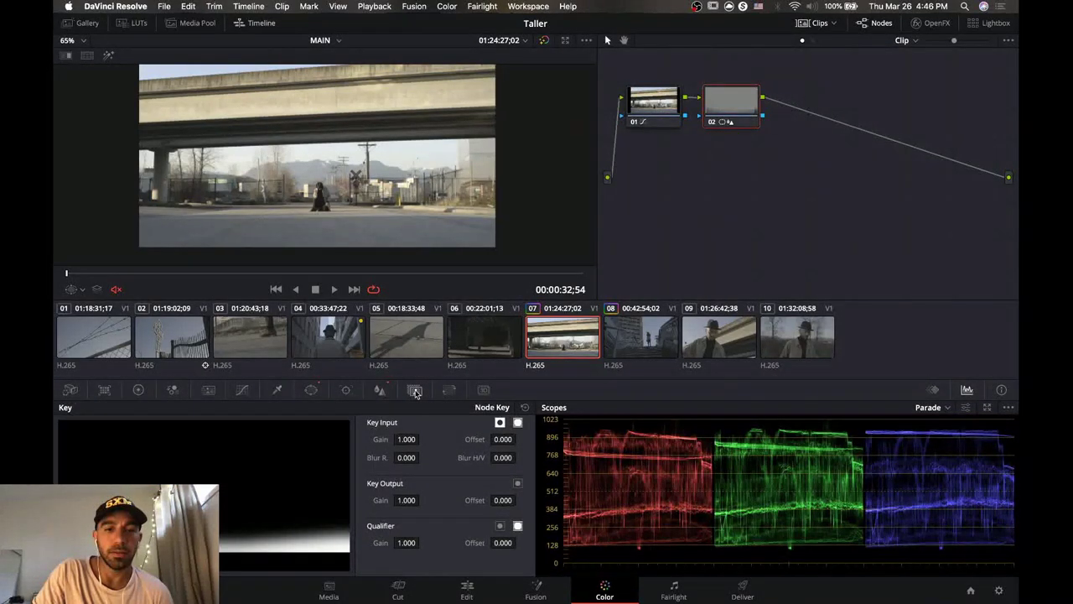
{"action": "left_click", "coordinate": [448, 392]}
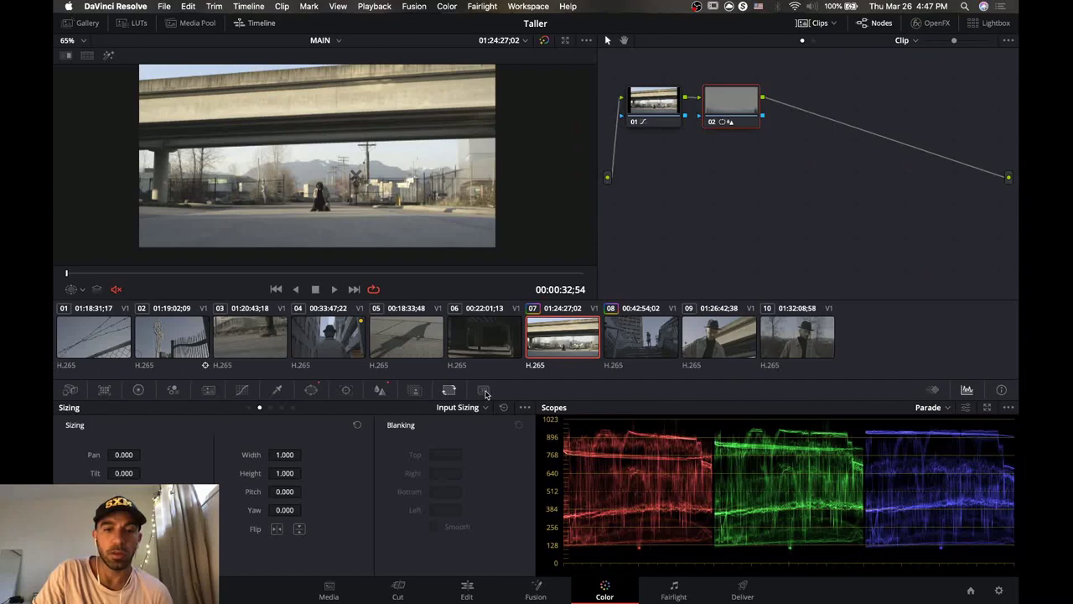
{"action": "left_click", "coordinate": [414, 391]}
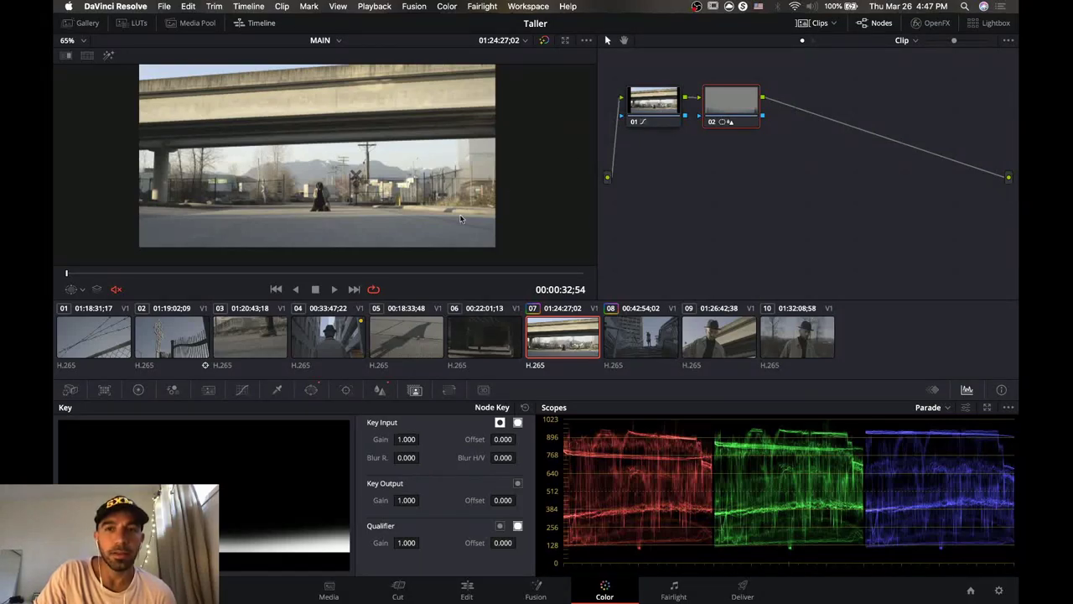
Hide the clip thumbnails, add a serial node after node 02, and delete the road-blur node 02.
{"action": "left_click", "coordinate": [818, 23]}
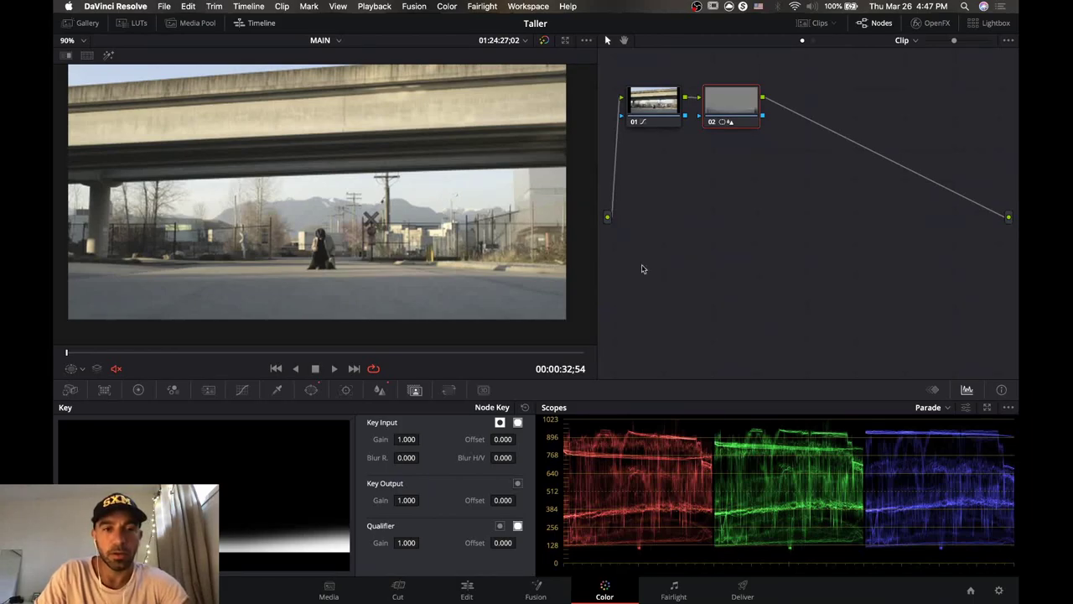
{"action": "key", "text": "alt+s"}
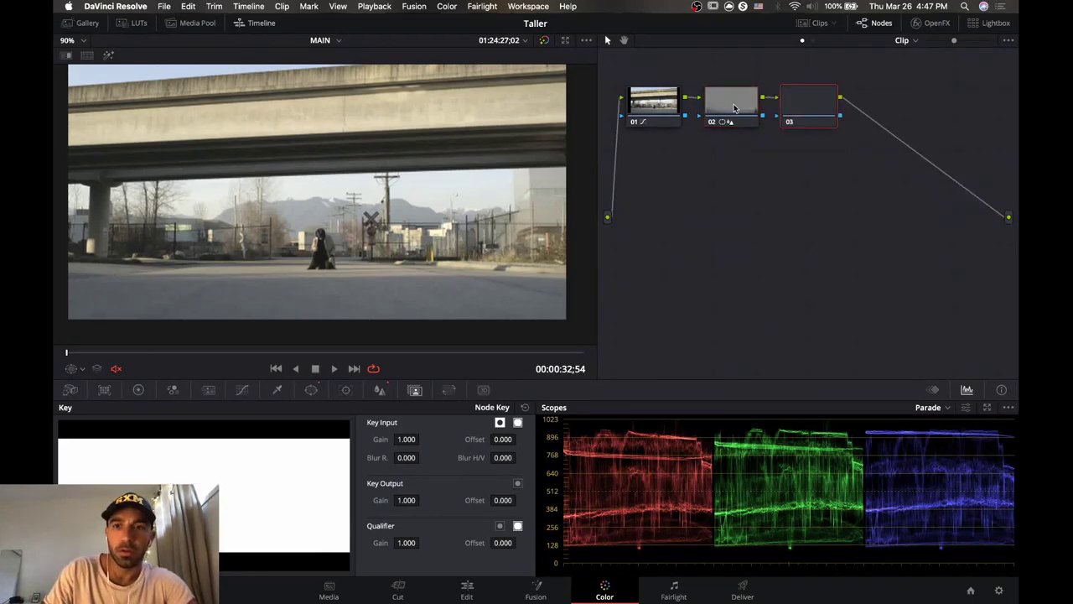
{"action": "left_click", "coordinate": [734, 107]}
{"action": "right_click", "coordinate": [734, 107]}
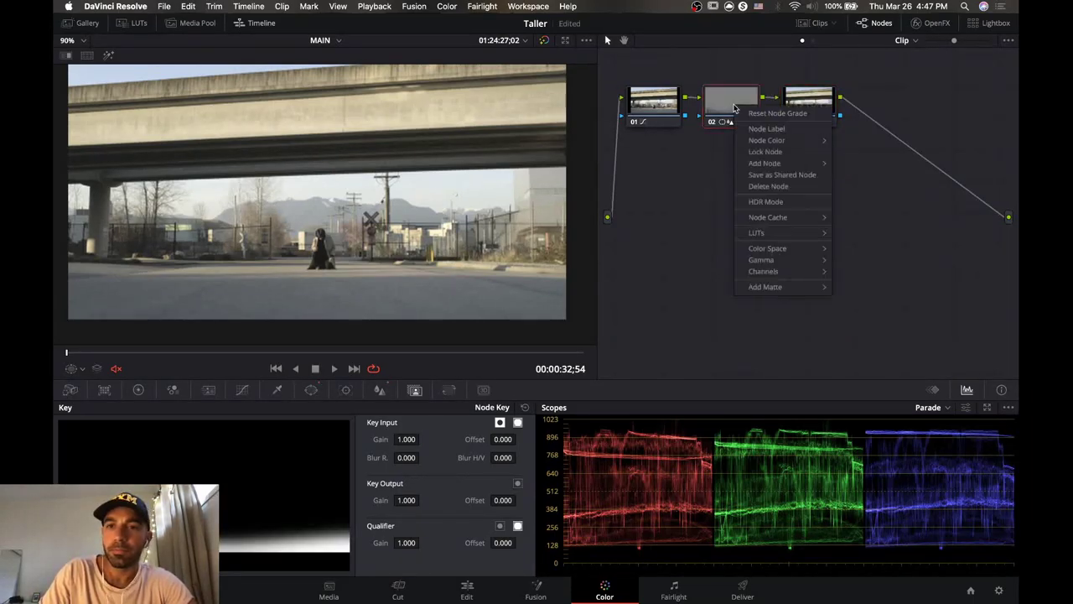
{"action": "left_click", "coordinate": [769, 186]}
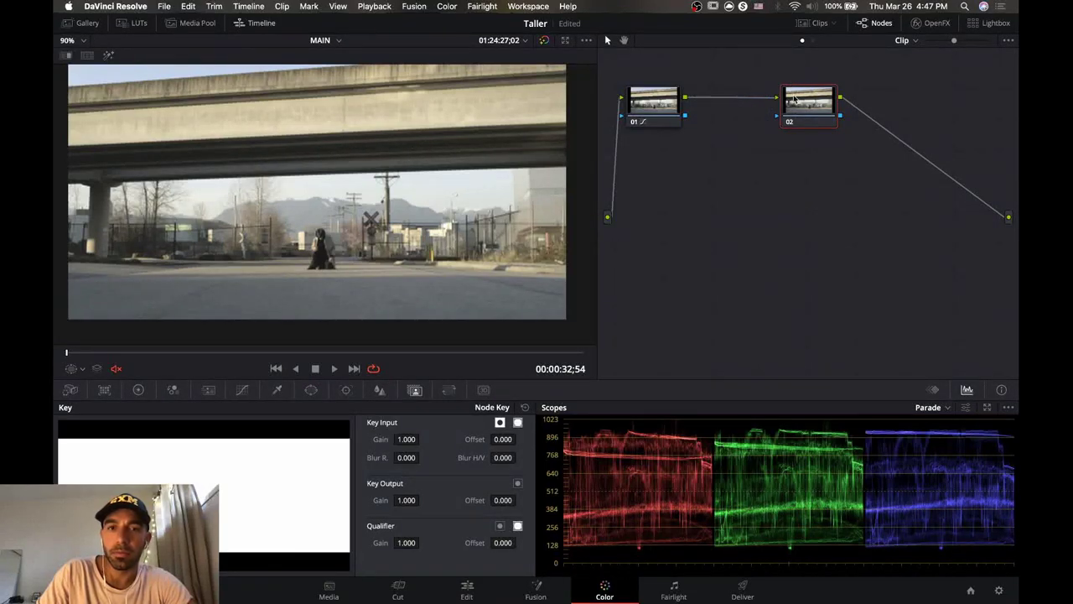
Warm the image on the new node by shifting the Gamma, Gain and Lift wheels toward red-orange, with Gain red 1.03 and blue 0.96.
{"action": "left_click", "coordinate": [139, 390]}
{"action": "left_click_drag", "start_coordinate": [234, 472], "coordinate": [229, 463]}
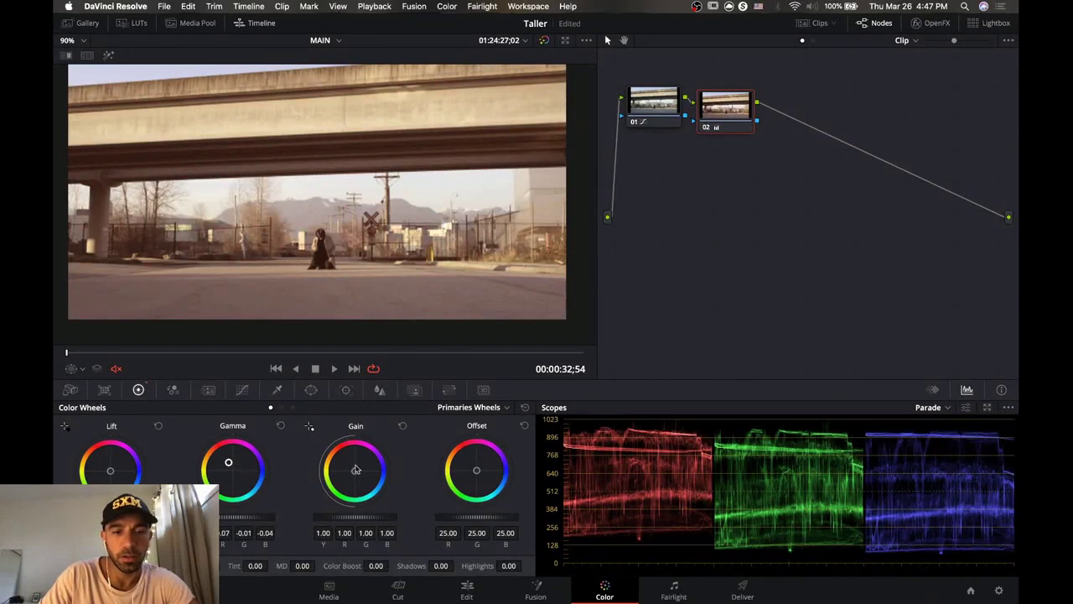
{"action": "left_click_drag", "start_coordinate": [355, 471], "coordinate": [354, 469]}
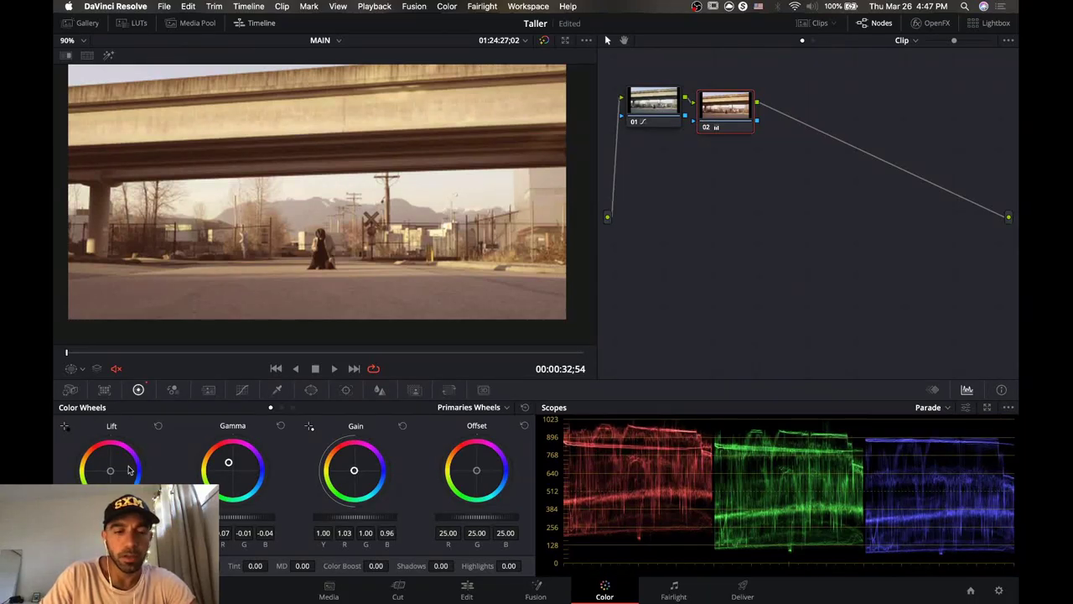
{"action": "left_click_drag", "start_coordinate": [111, 473], "coordinate": [110, 472]}
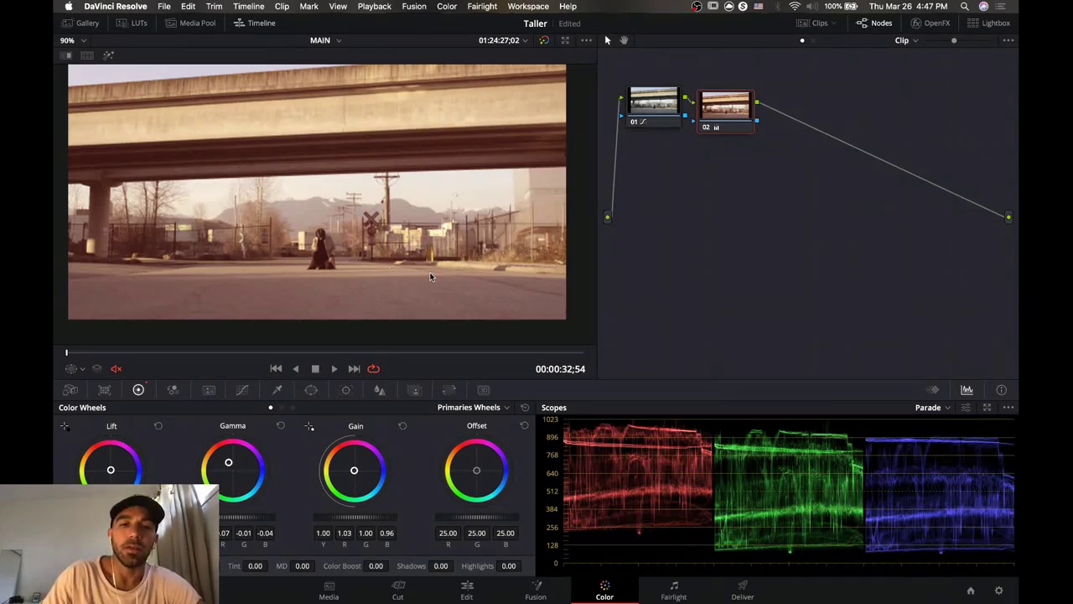
Set node 02's Key Output gain to 0.372 and toggle the node off and on to compare the reduced warm grade.
{"action": "left_click", "coordinate": [416, 390]}
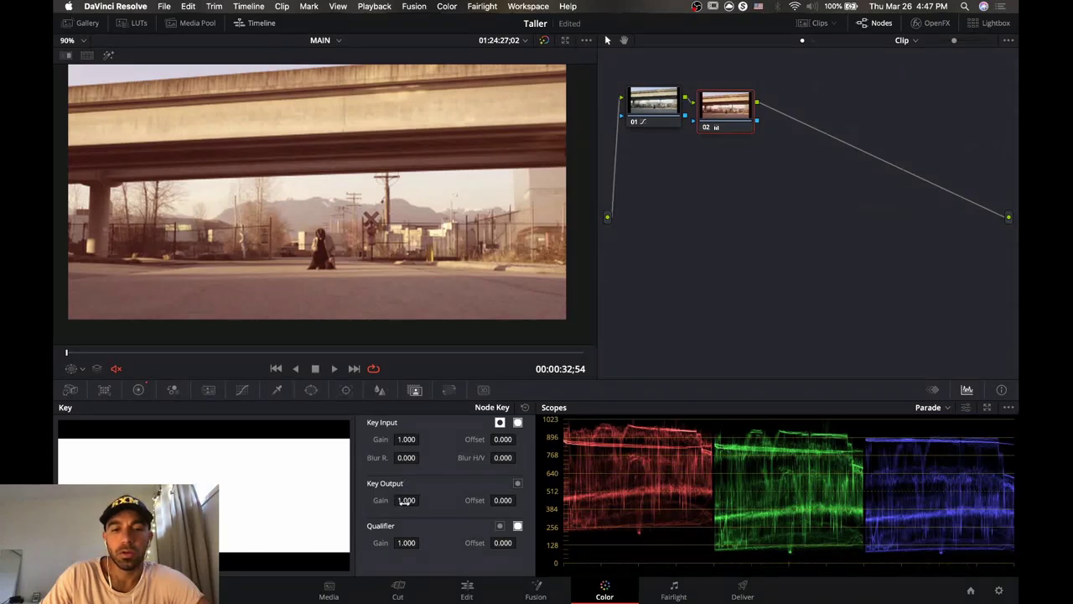
{"action": "left_click_drag", "start_coordinate": [405, 499], "coordinate": [353, 499]}
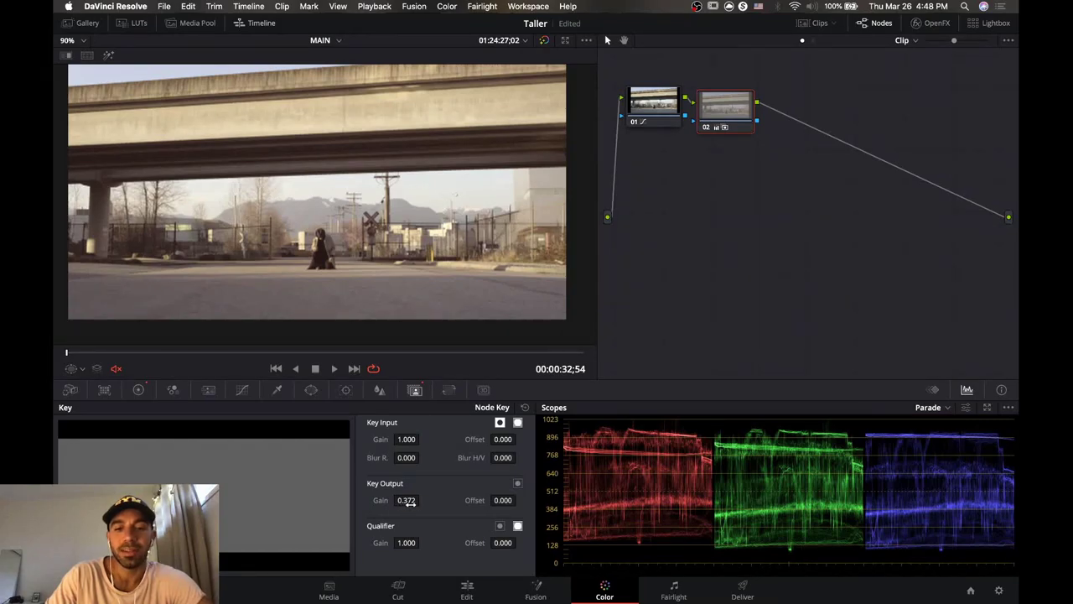
{"action": "left_click", "coordinate": [707, 128]}
{"action": "left_click", "coordinate": [707, 127]}
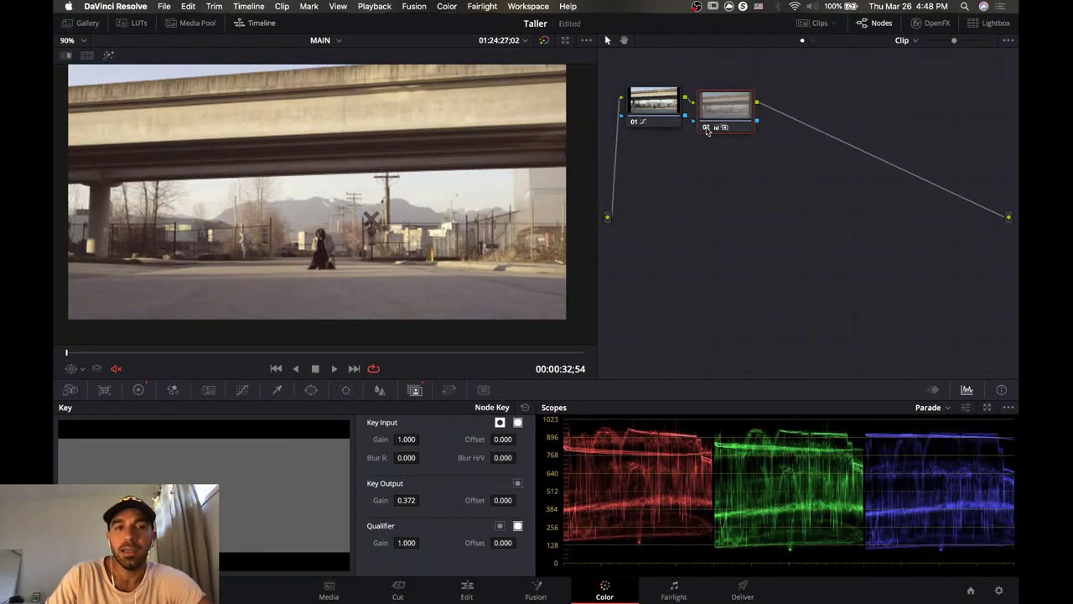
{"action": "left_click", "coordinate": [706, 127]}
{"action": "left_click", "coordinate": [707, 127]}
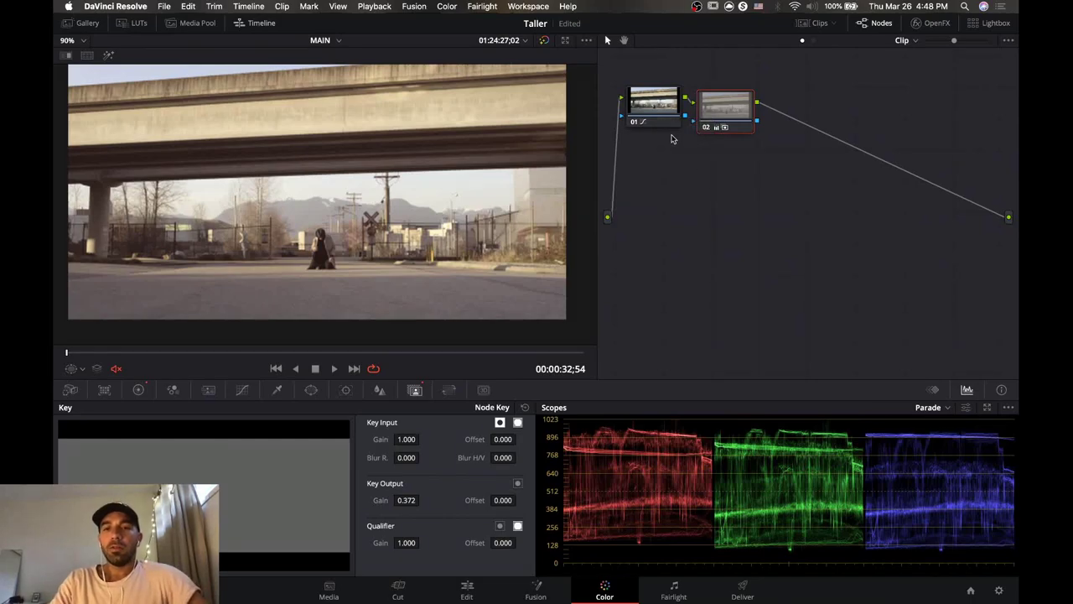
Reposition node 02 beside node 01, compare the two nodes' keys, and show node 02's Primaries Wheels.
{"action": "left_click", "coordinate": [662, 106]}
{"action": "left_click_drag", "start_coordinate": [712, 113], "coordinate": [721, 105]}
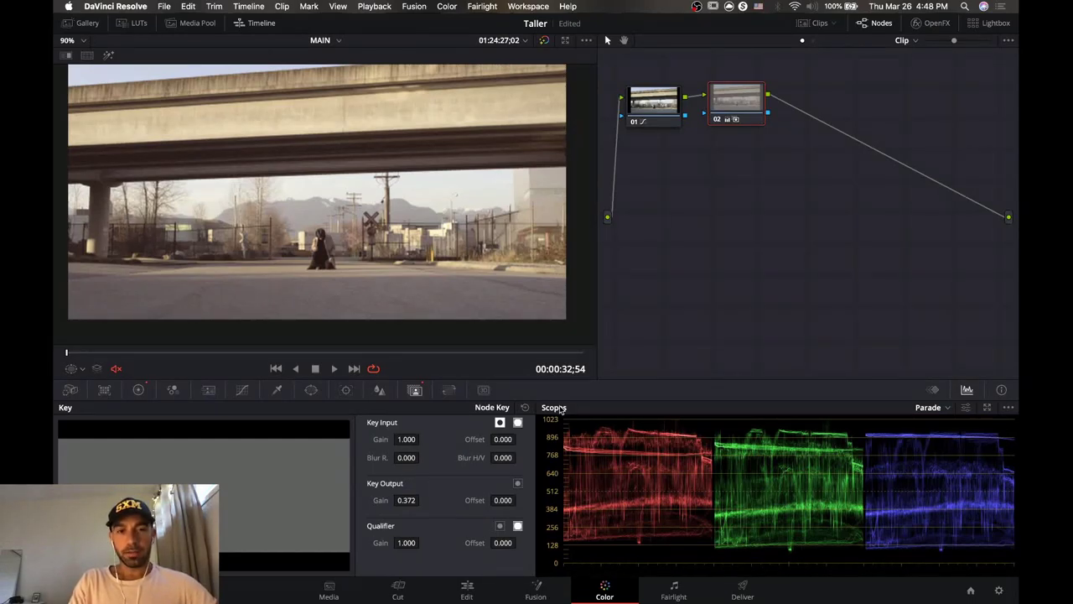
{"action": "left_click", "coordinate": [668, 111]}
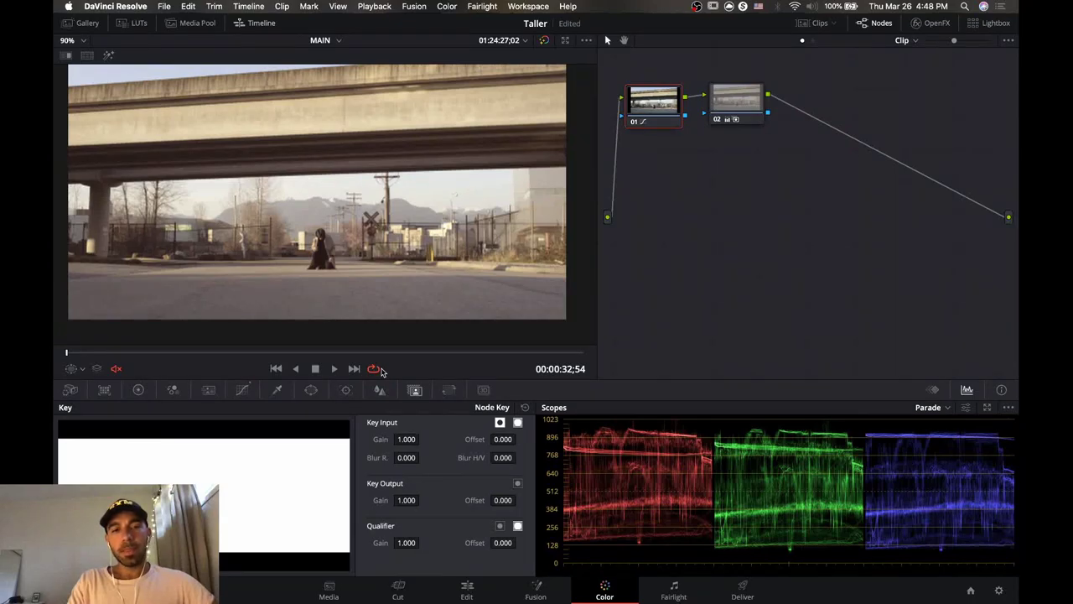
{"action": "left_click", "coordinate": [722, 114]}
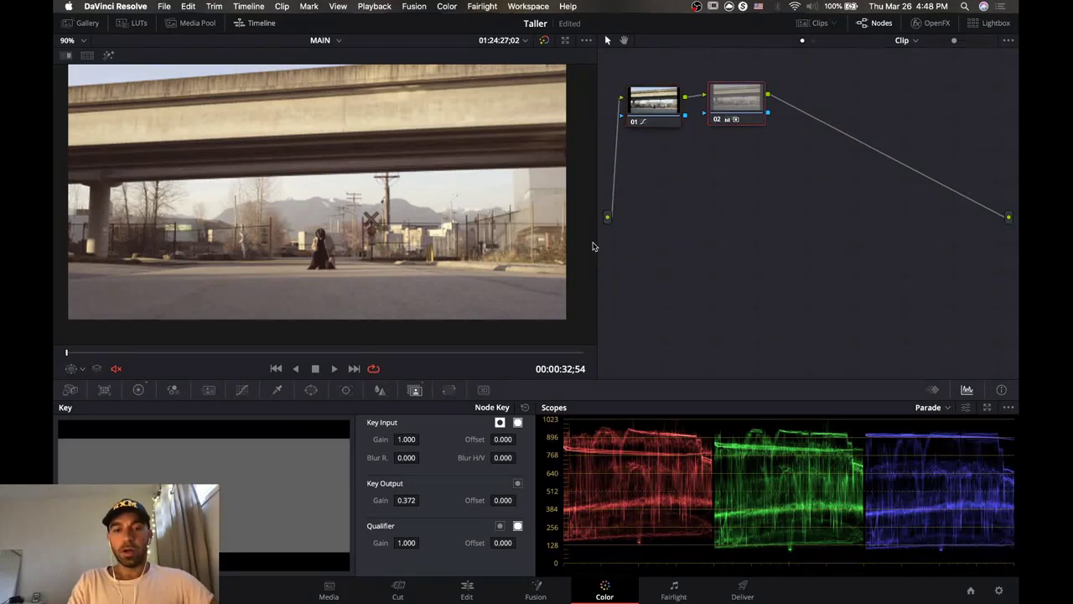
{"action": "left_click", "coordinate": [143, 392]}
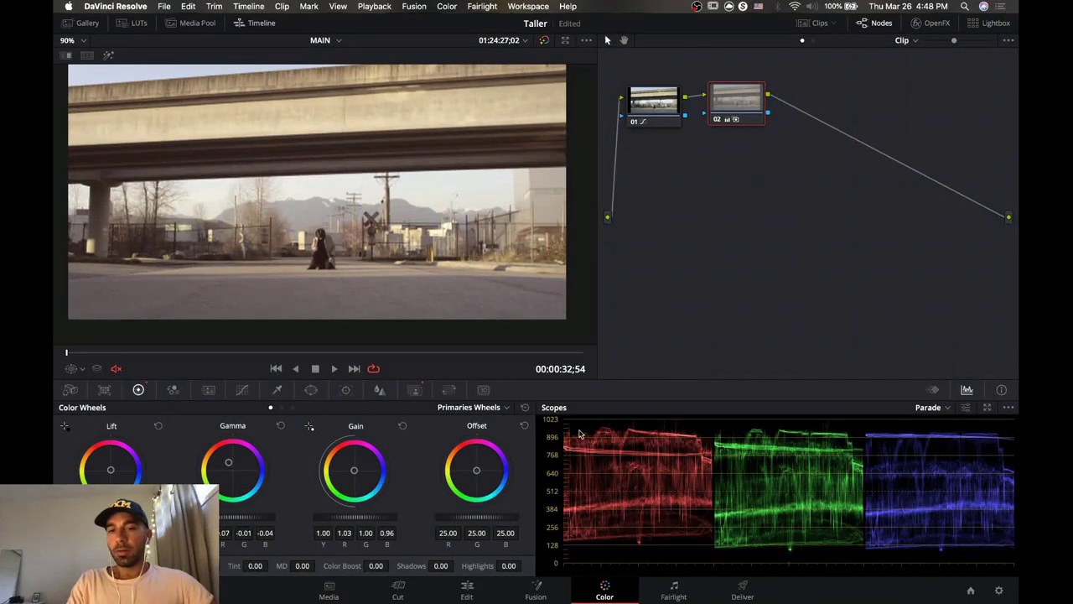
View the clip in the Waveform, Vectorscope, Histogram and CIE Chromaticity scopes, and return to the Parade scope.
{"action": "left_click", "coordinate": [936, 407]}
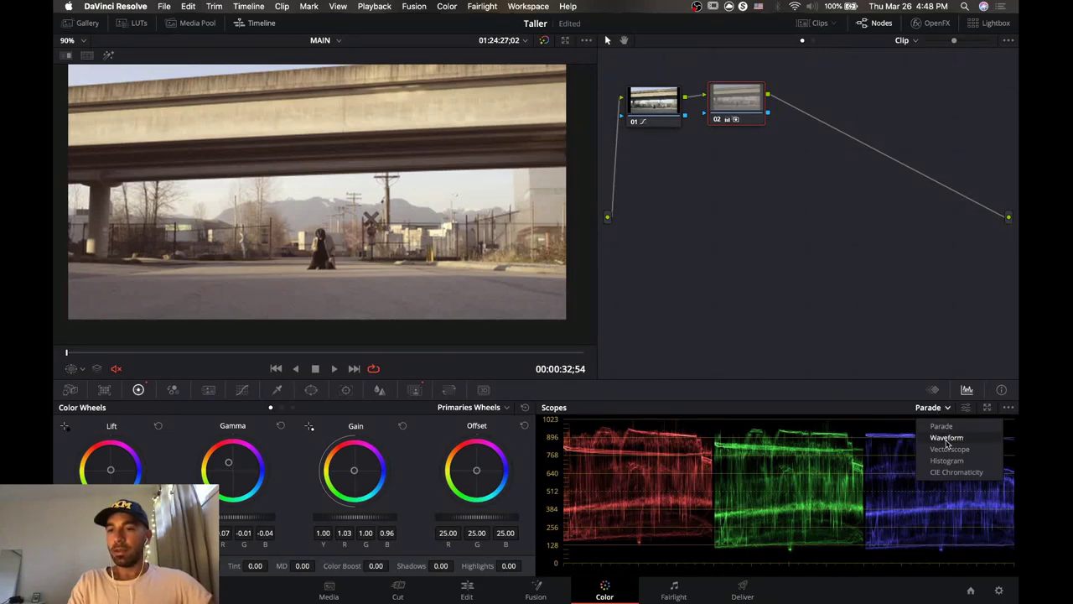
{"action": "left_click", "coordinate": [947, 439]}
{"action": "left_click", "coordinate": [938, 409]}
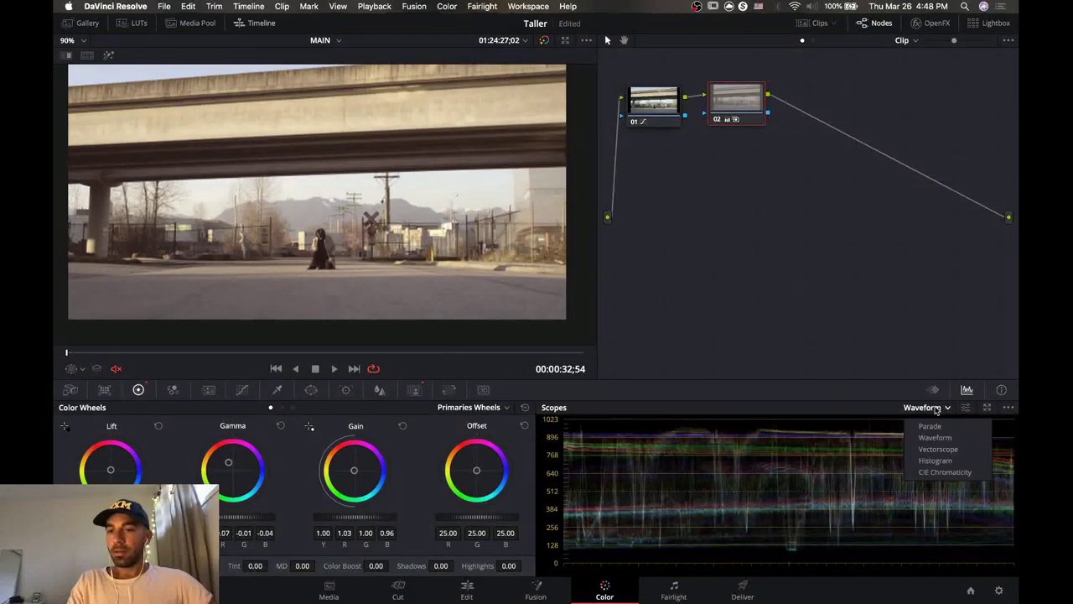
{"action": "left_click", "coordinate": [940, 452]}
{"action": "left_click", "coordinate": [937, 408]}
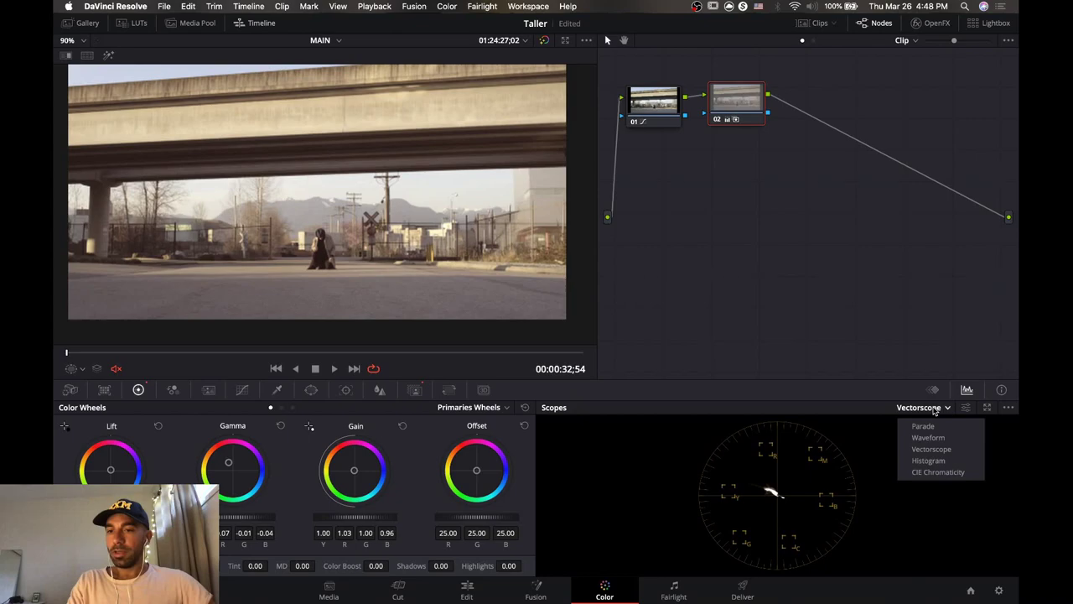
{"action": "left_click", "coordinate": [939, 461]}
{"action": "left_click", "coordinate": [941, 408]}
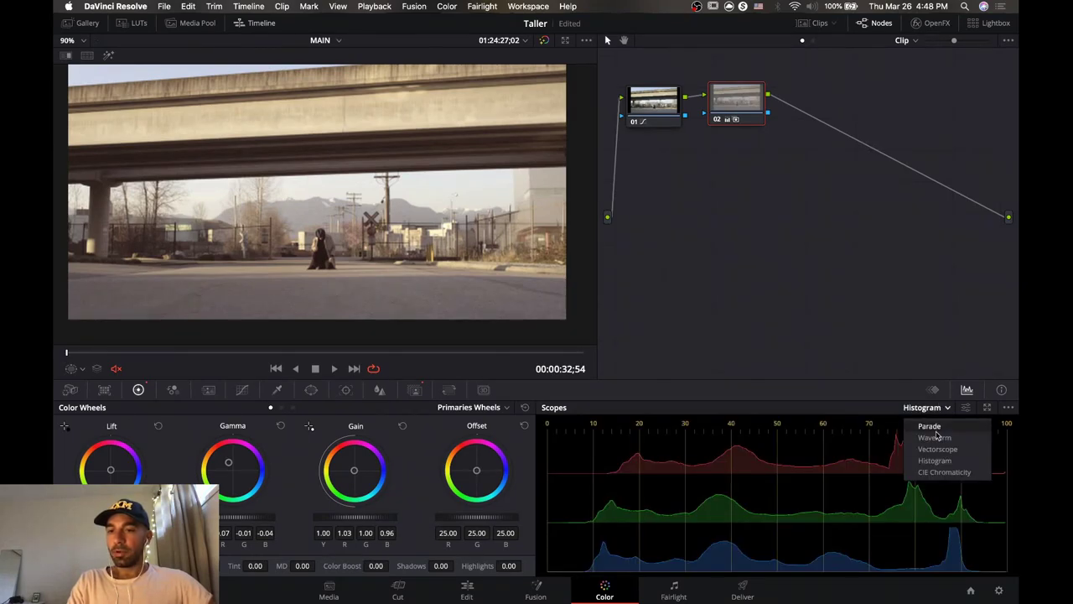
{"action": "left_click", "coordinate": [935, 472]}
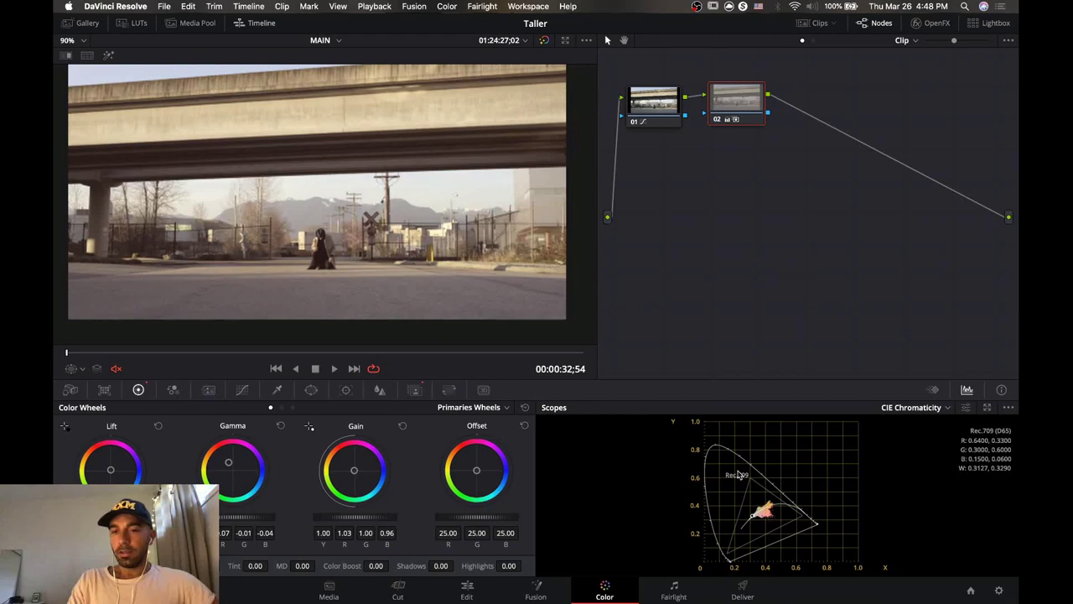
{"action": "left_click", "coordinate": [908, 408]}
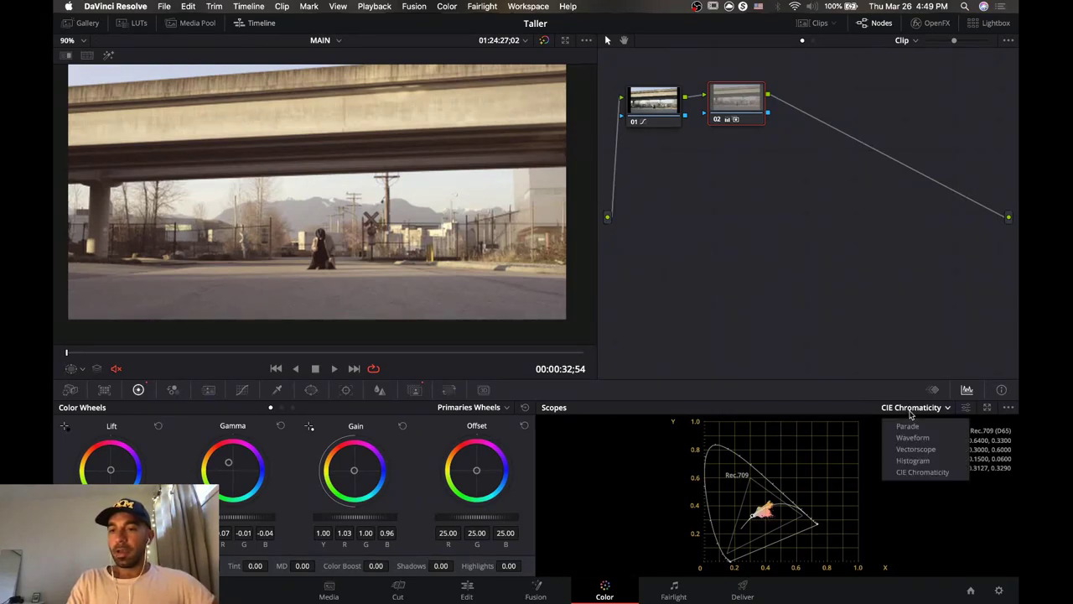
{"action": "left_click", "coordinate": [907, 426]}
Examine the clip's tonal distribution in the Histogram scope, and switch the scope to Waveform.
{"action": "left_click", "coordinate": [931, 408]}
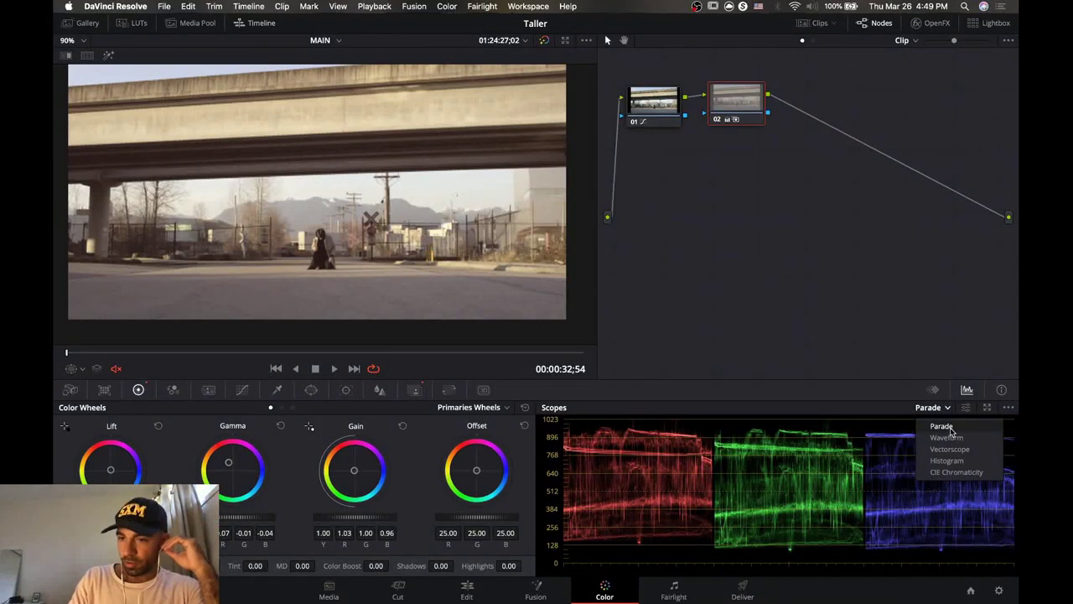
{"action": "left_click", "coordinate": [956, 460]}
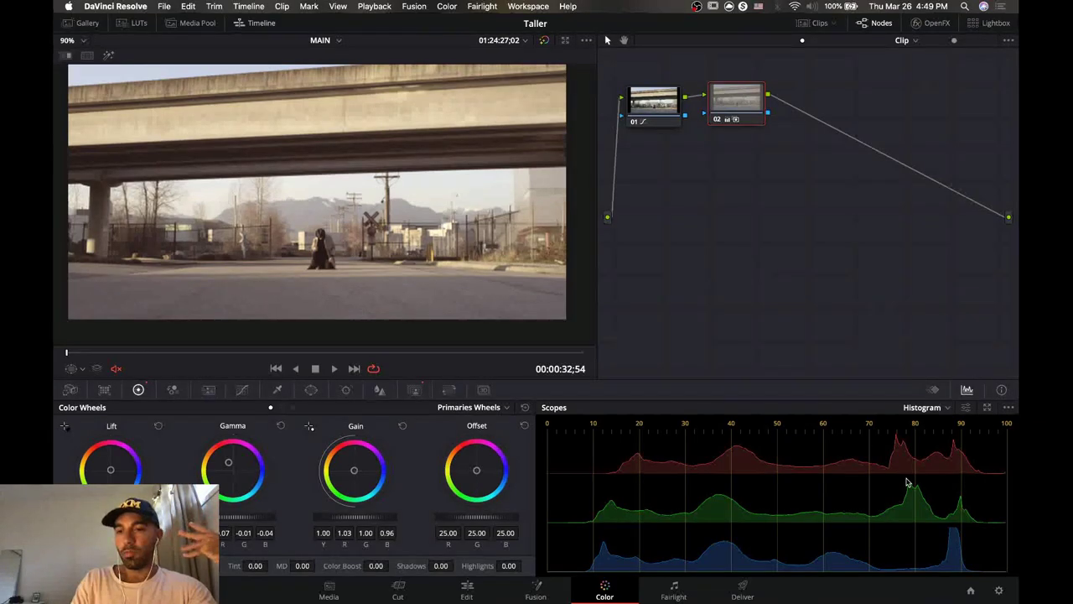
{"action": "left_click", "coordinate": [948, 408]}
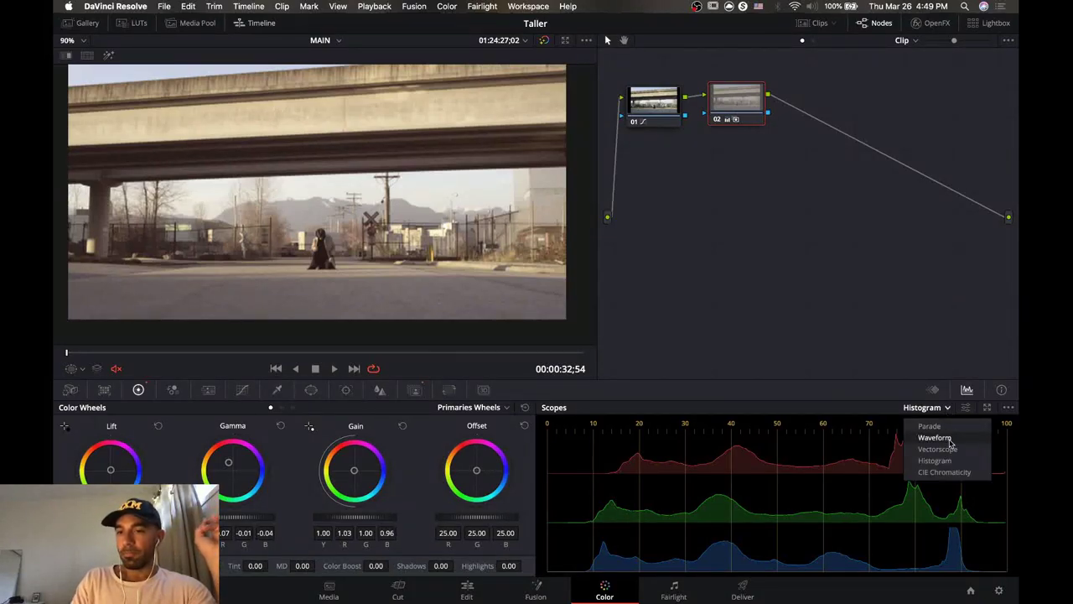
{"action": "left_click", "coordinate": [951, 440]}
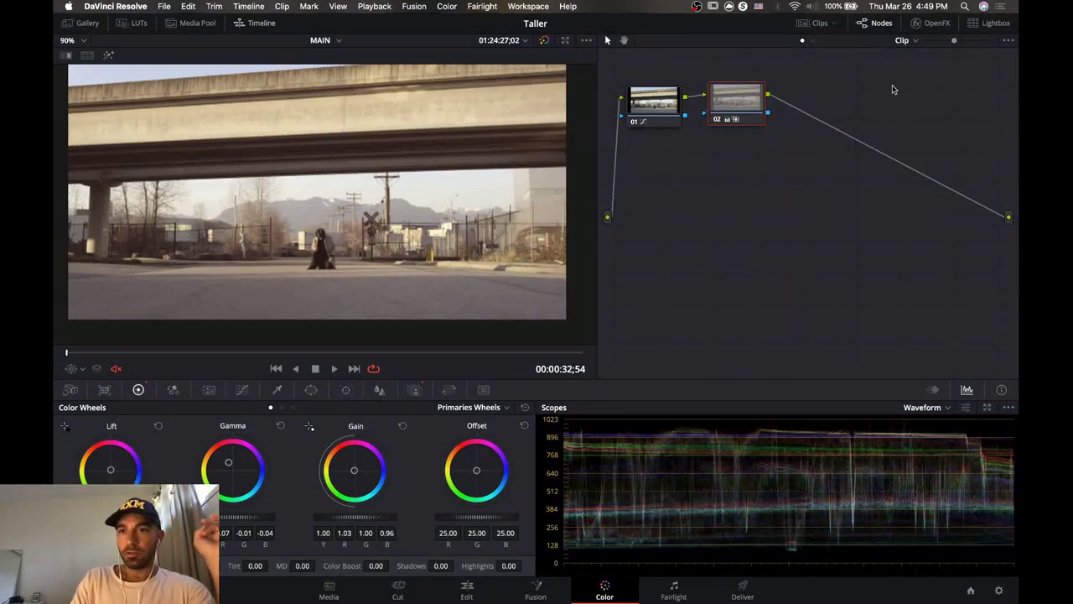
Show the clip thumbnails, view the waveforms of clips 05 and 08, and hide the thumbnails with clip 08 selected.
{"action": "left_click", "coordinate": [815, 23]}
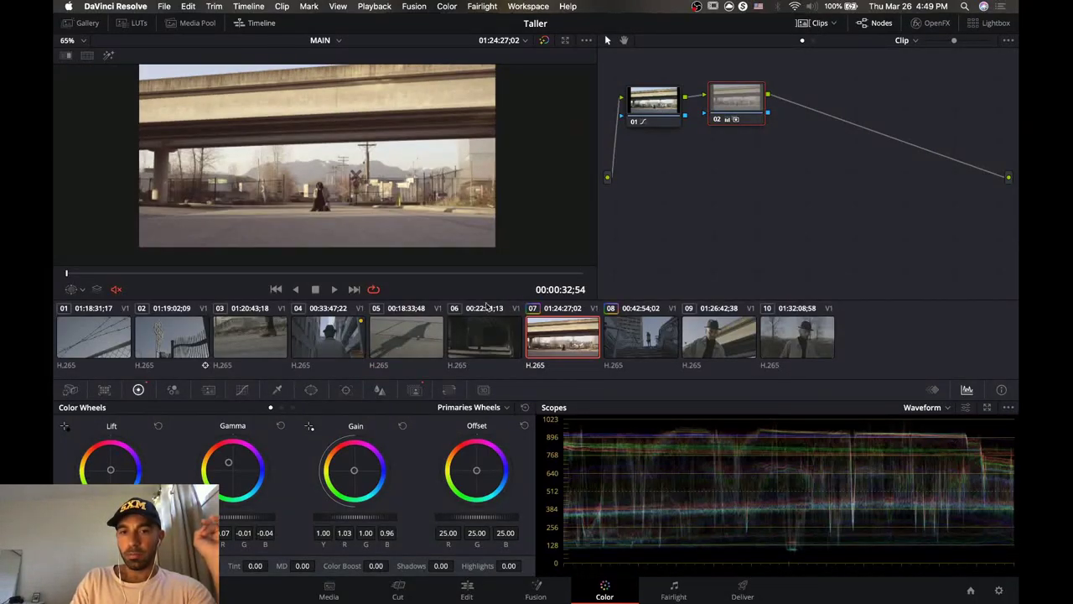
{"action": "left_click", "coordinate": [426, 332]}
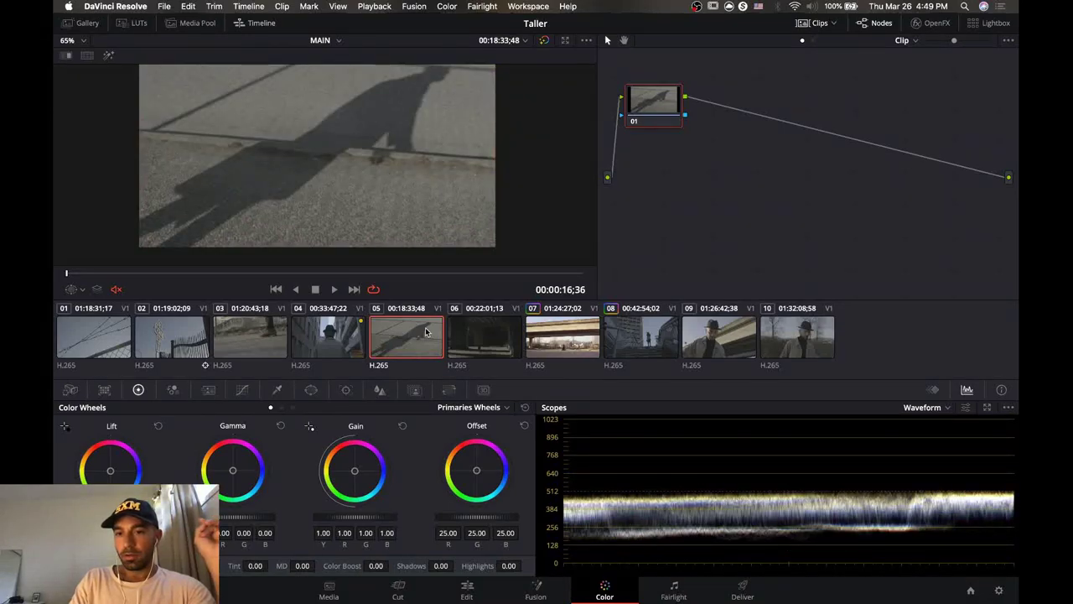
{"action": "left_click", "coordinate": [657, 330]}
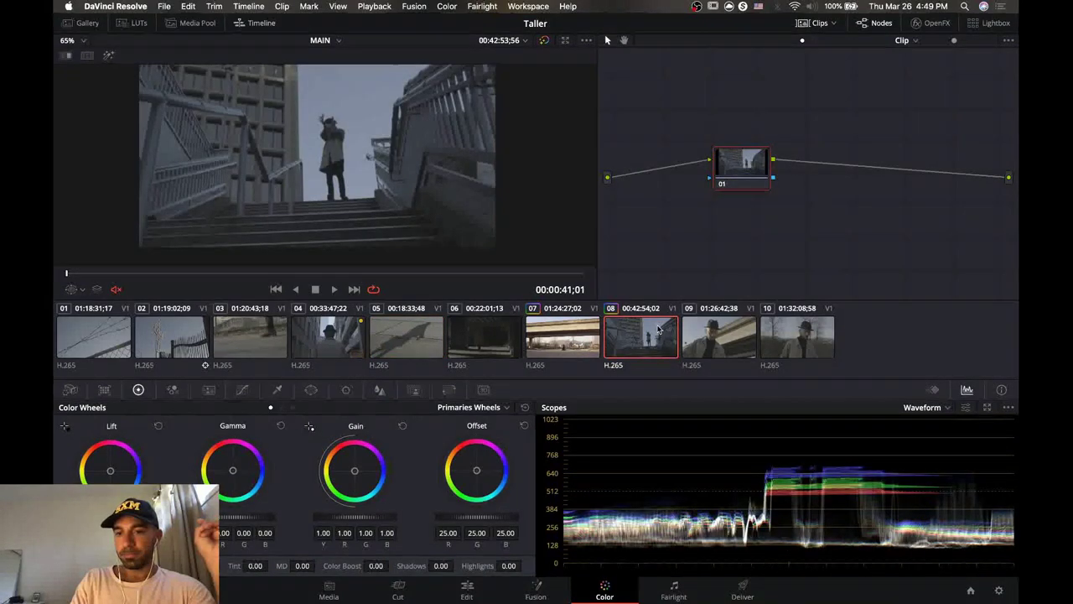
{"action": "left_click", "coordinate": [812, 24]}
Compare clip 08's color channels in the Parade scope with its Waveform scope.
{"action": "left_click", "coordinate": [944, 409]}
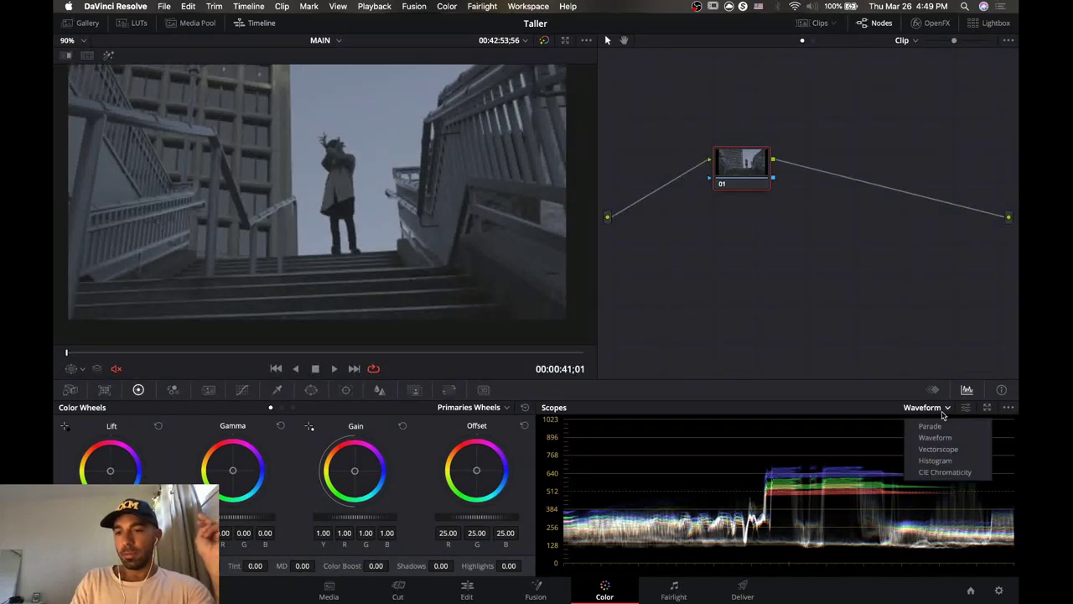
{"action": "left_click", "coordinate": [941, 431]}
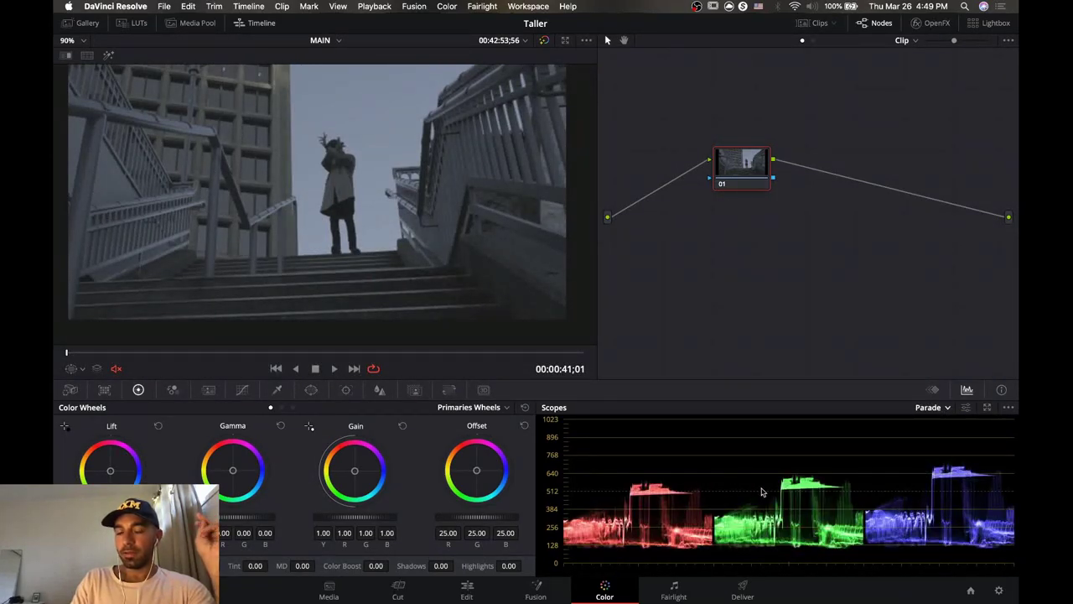
{"action": "left_click", "coordinate": [943, 410]}
{"action": "left_click", "coordinate": [947, 437]}
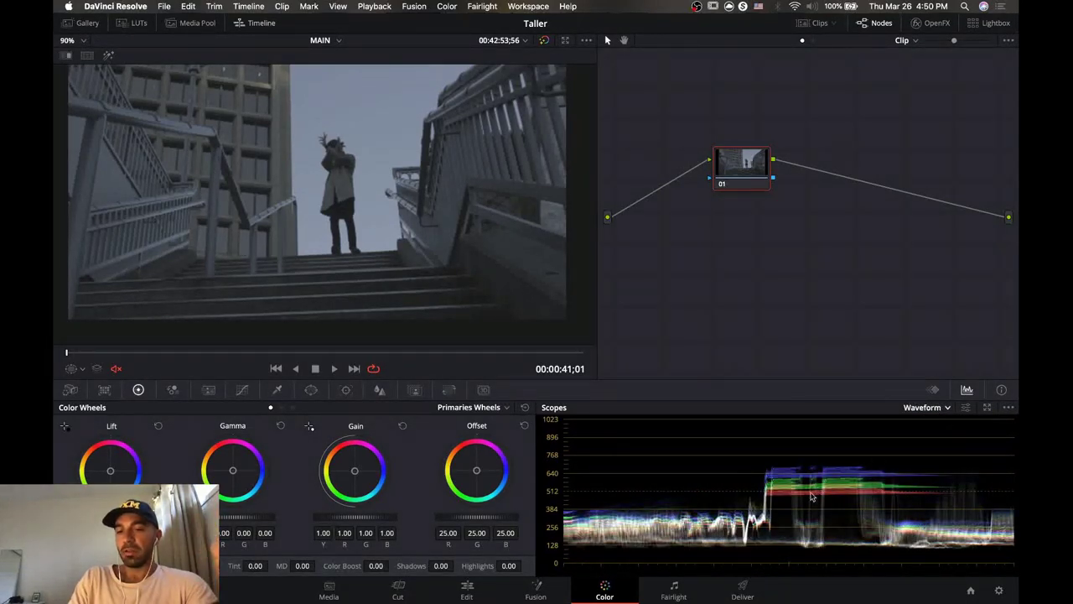
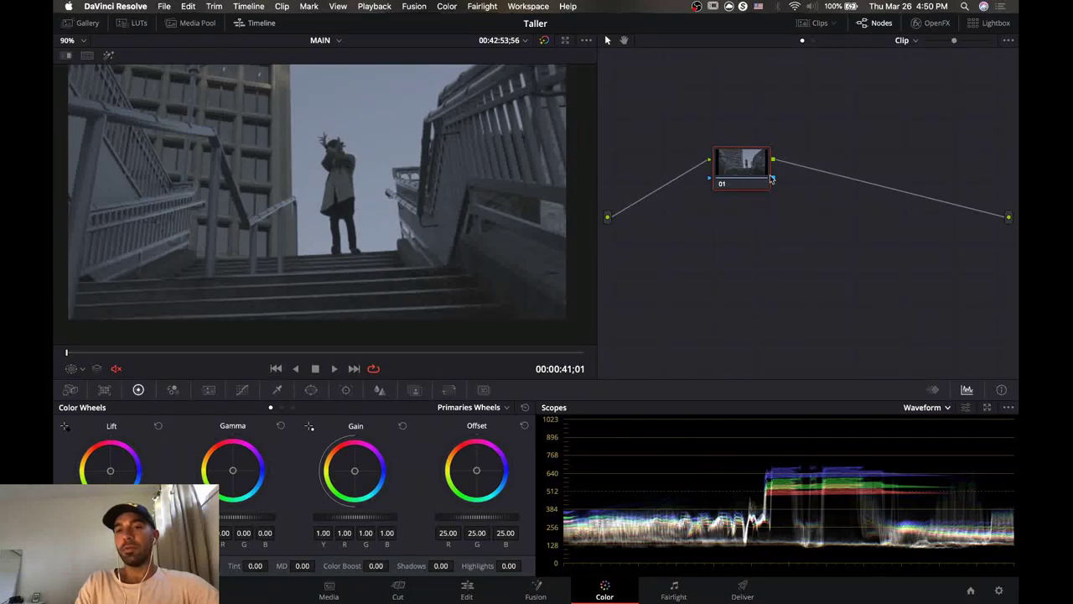
Bring back the clip thumbnails, examine clip 02's waveform, and return to clip 08.
{"action": "left_click", "coordinate": [812, 24]}
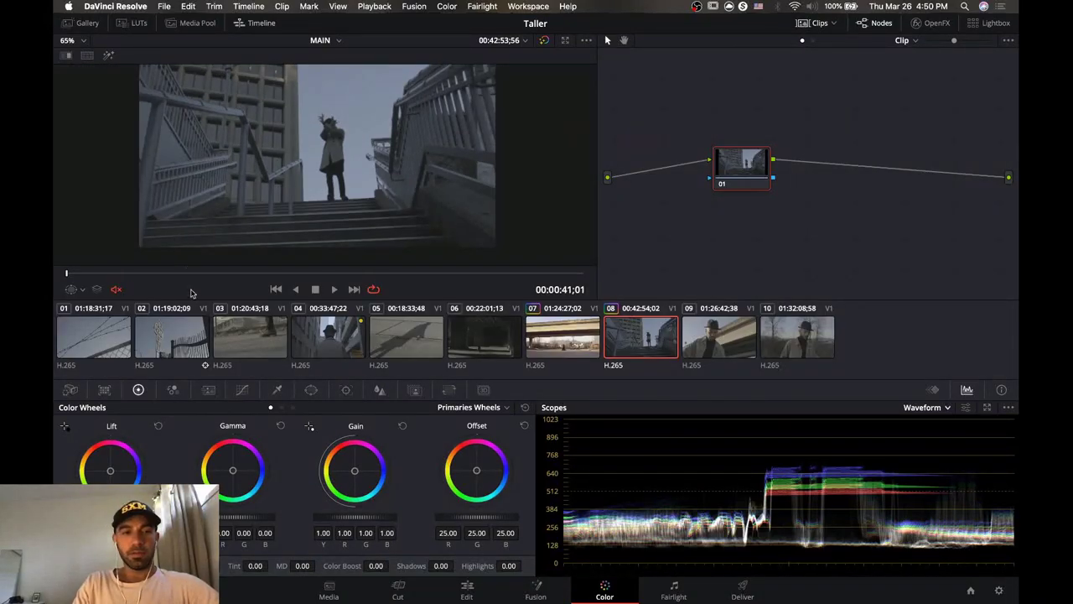
{"action": "left_click", "coordinate": [177, 328]}
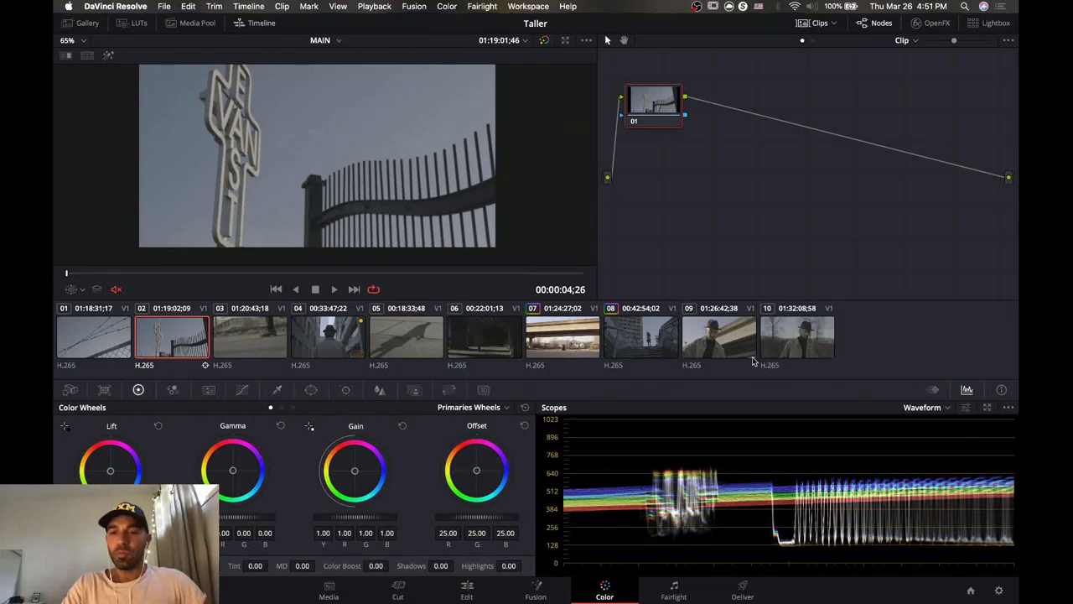
{"action": "left_click", "coordinate": [647, 337]}
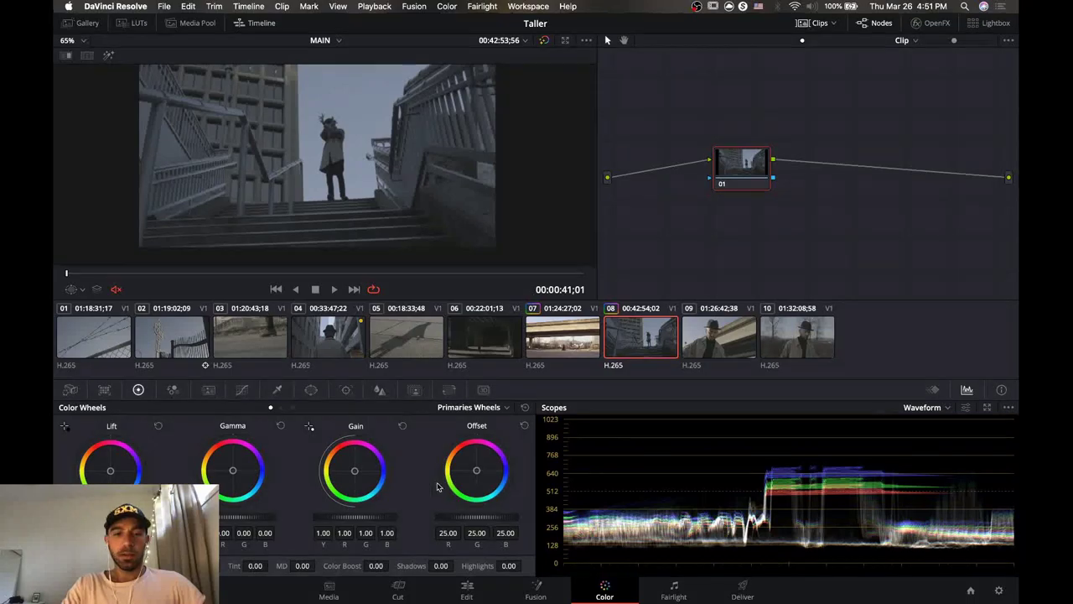
Raise clip 08's master Gain to 1.33 and lower its master Gamma to -0.02.
{"action": "left_click_drag", "start_coordinate": [354, 517], "coordinate": [399, 517]}
{"action": "left_click_drag", "start_coordinate": [338, 517], "coordinate": [335, 522]}
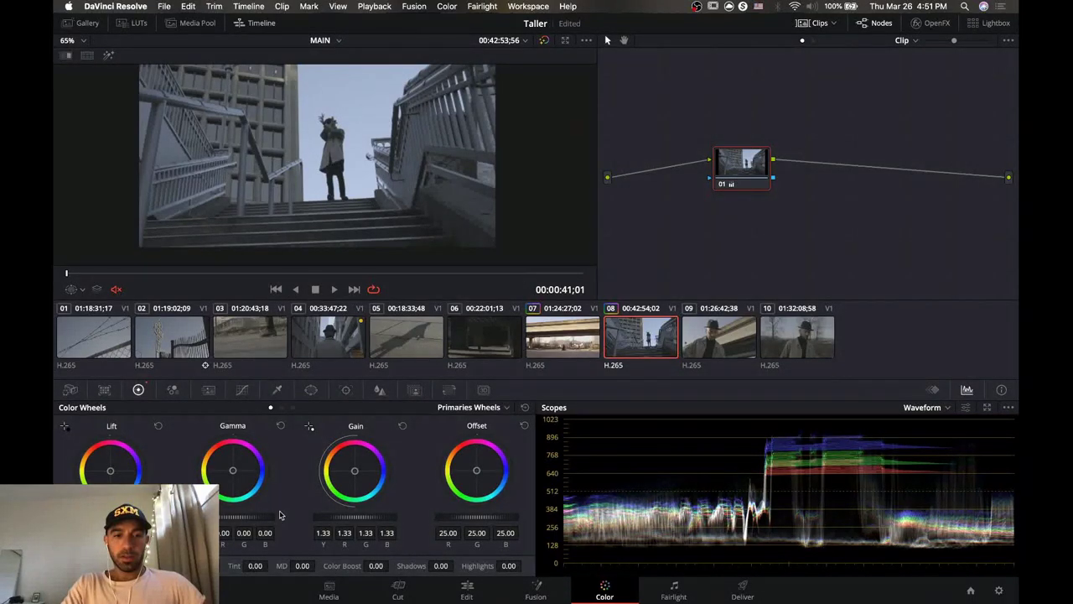
{"action": "left_click_drag", "start_coordinate": [256, 520], "coordinate": [249, 520]}
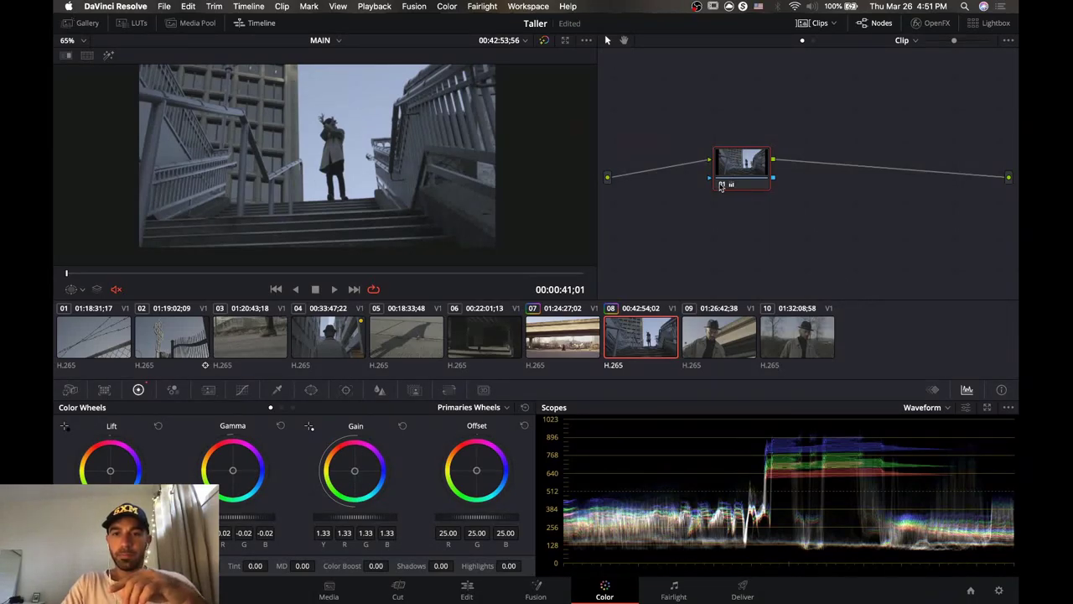
Hide the clip thumbnails and toggle node 01 off and on repeatedly to compare the image and waveform, leaving it enabled.
{"action": "left_click", "coordinate": [805, 23]}
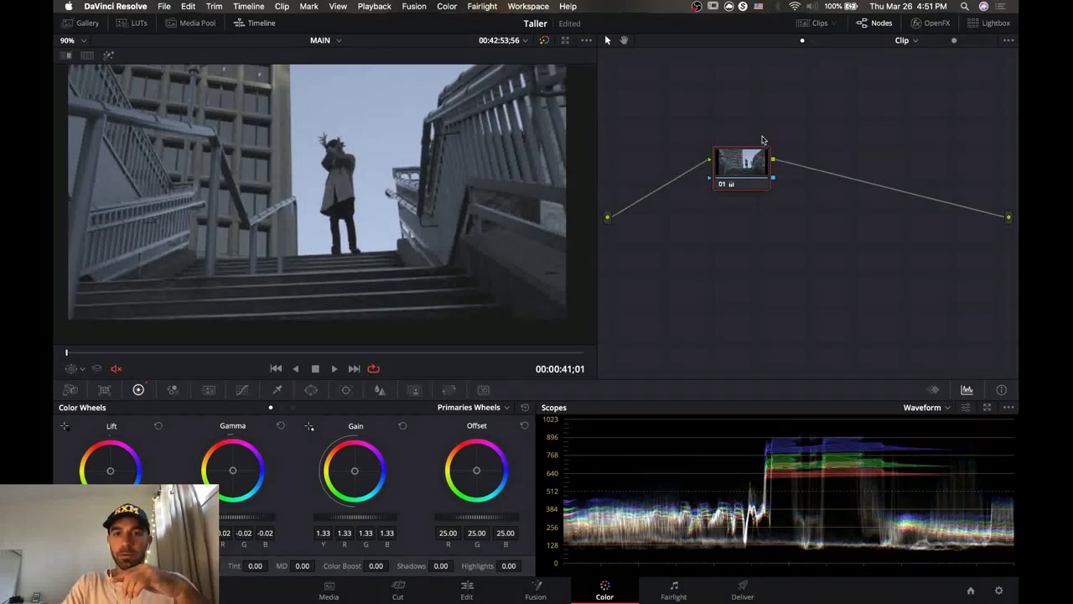
{"action": "left_click", "coordinate": [723, 186]}
{"action": "left_click", "coordinate": [723, 186]}
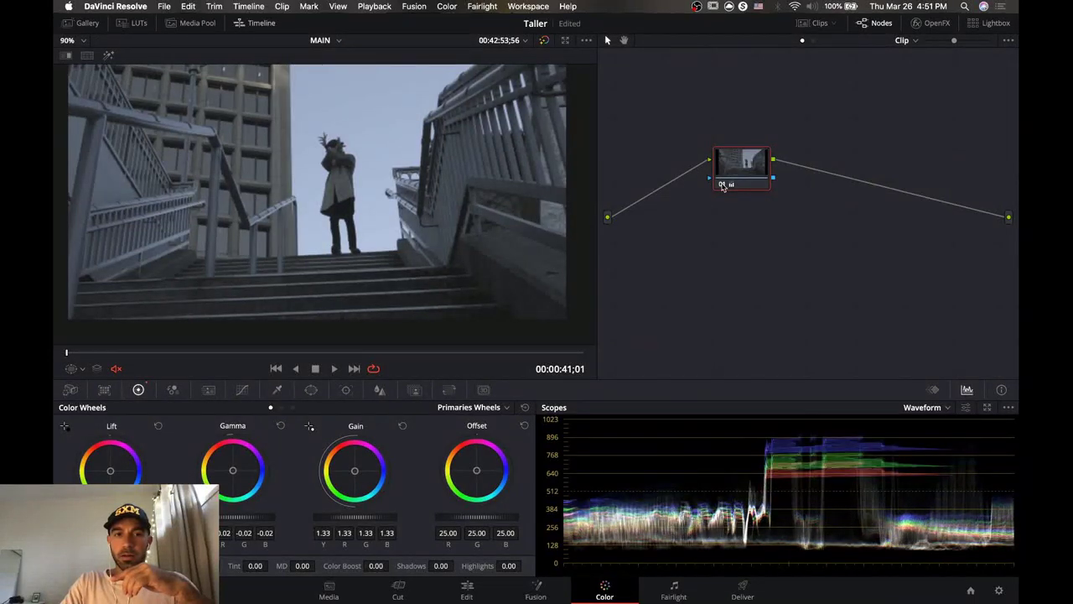
{"action": "left_click", "coordinate": [723, 186]}
{"action": "left_click", "coordinate": [723, 186]}
{"action": "left_click", "coordinate": [723, 186]}
{"action": "left_click", "coordinate": [723, 186]}
{"action": "left_click", "coordinate": [722, 186]}
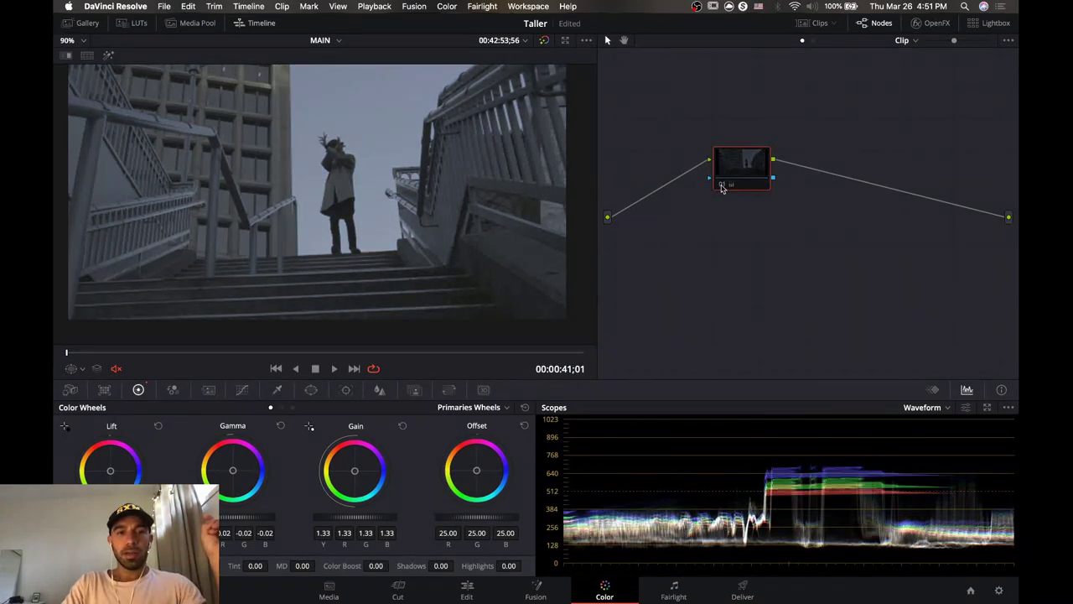
{"action": "left_click", "coordinate": [722, 186]}
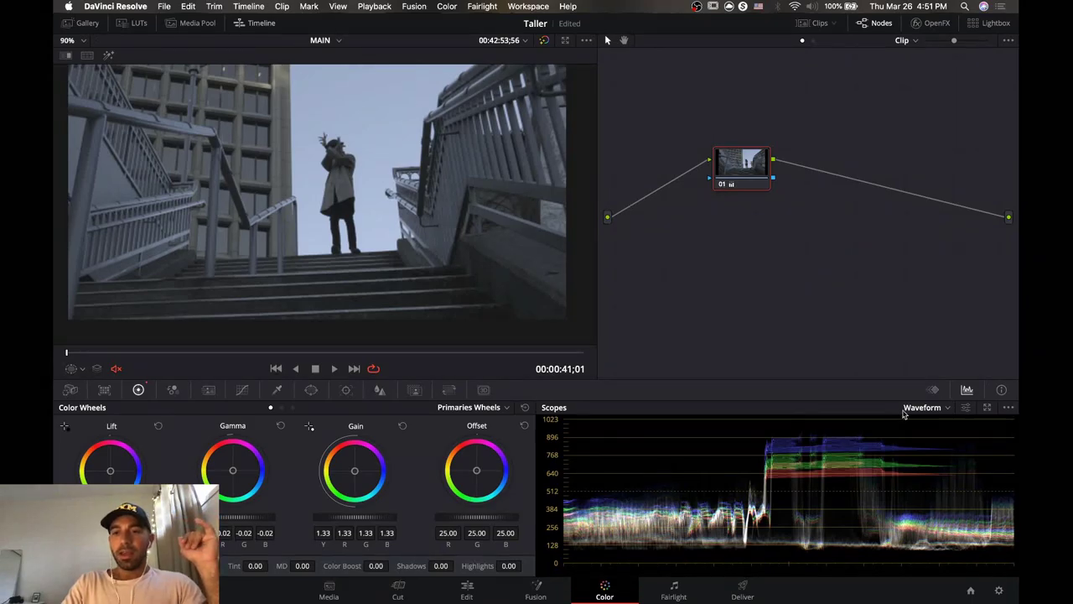
Switch to the Vectorscope and set both its trace and graticule brightness to maximum in the scope's display settings.
{"action": "left_click", "coordinate": [932, 409]}
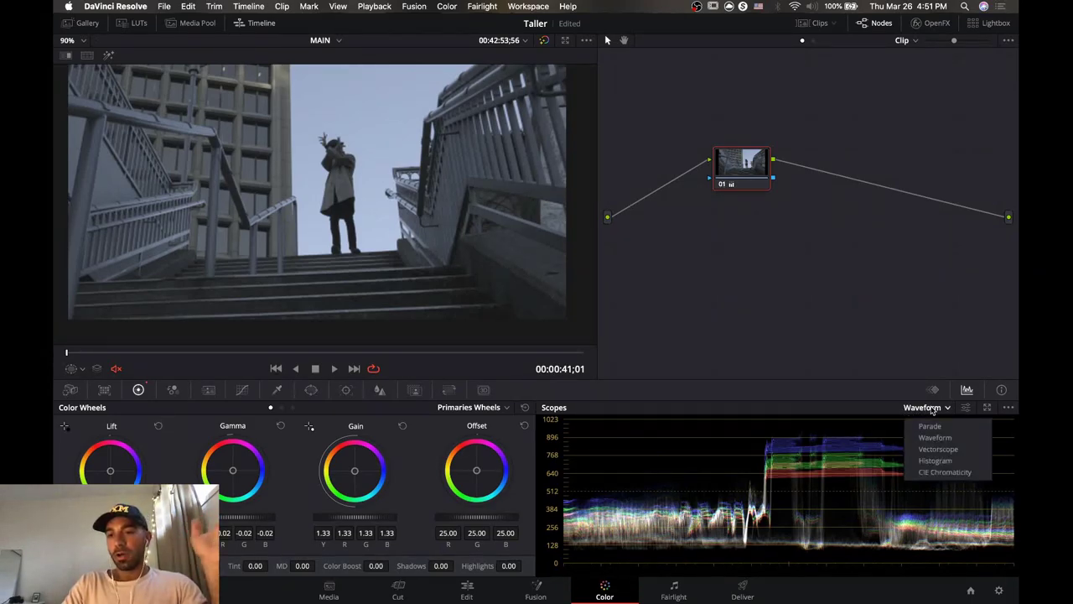
{"action": "left_click", "coordinate": [939, 450]}
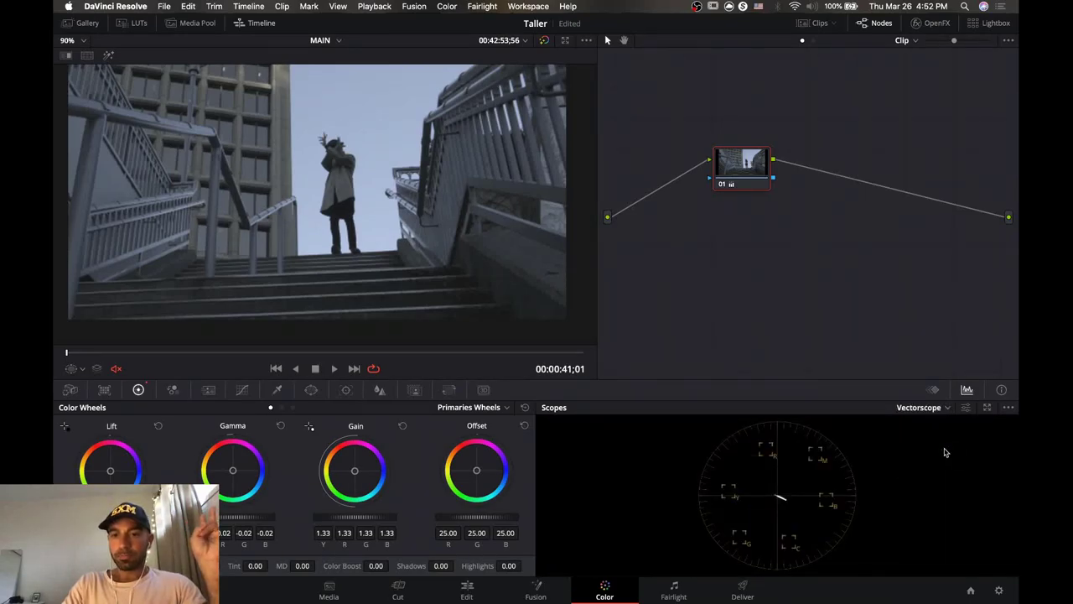
{"action": "left_click", "coordinate": [969, 409]}
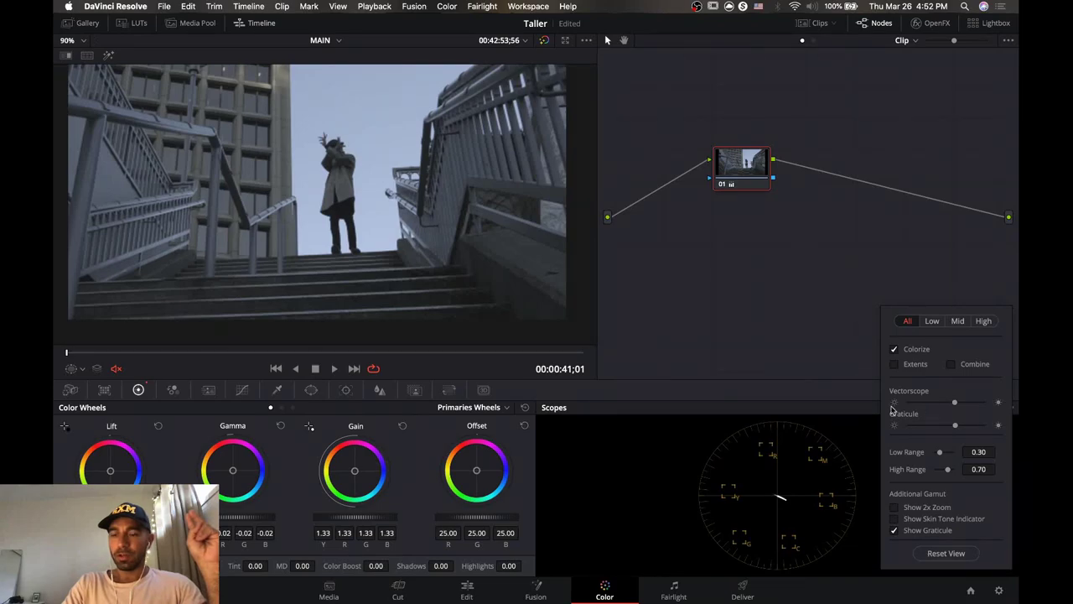
{"action": "left_click", "coordinate": [967, 409]}
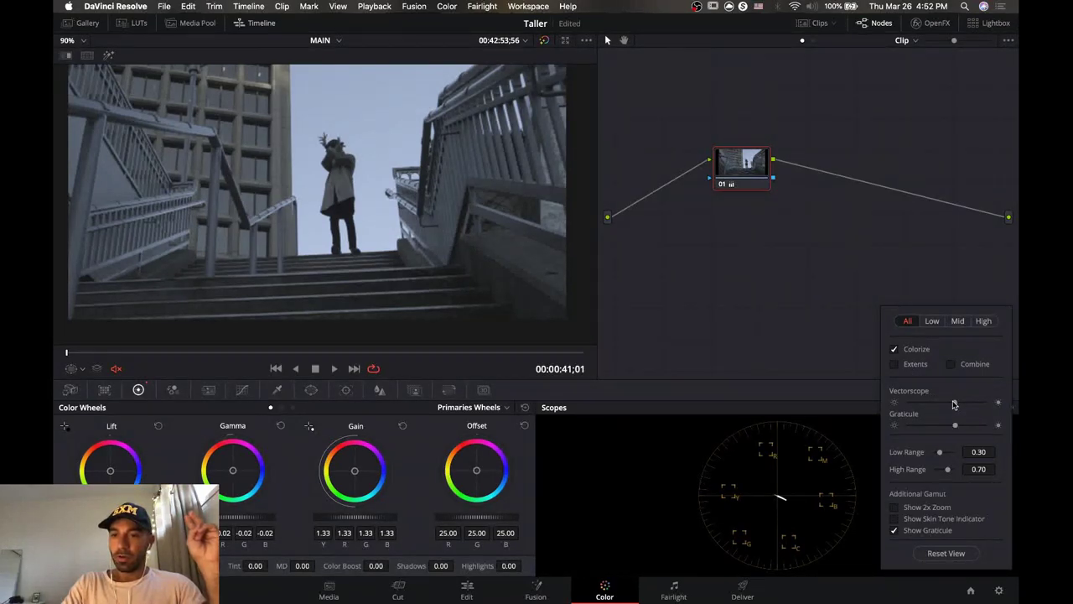
{"action": "left_click_drag", "start_coordinate": [973, 405], "coordinate": [993, 404]}
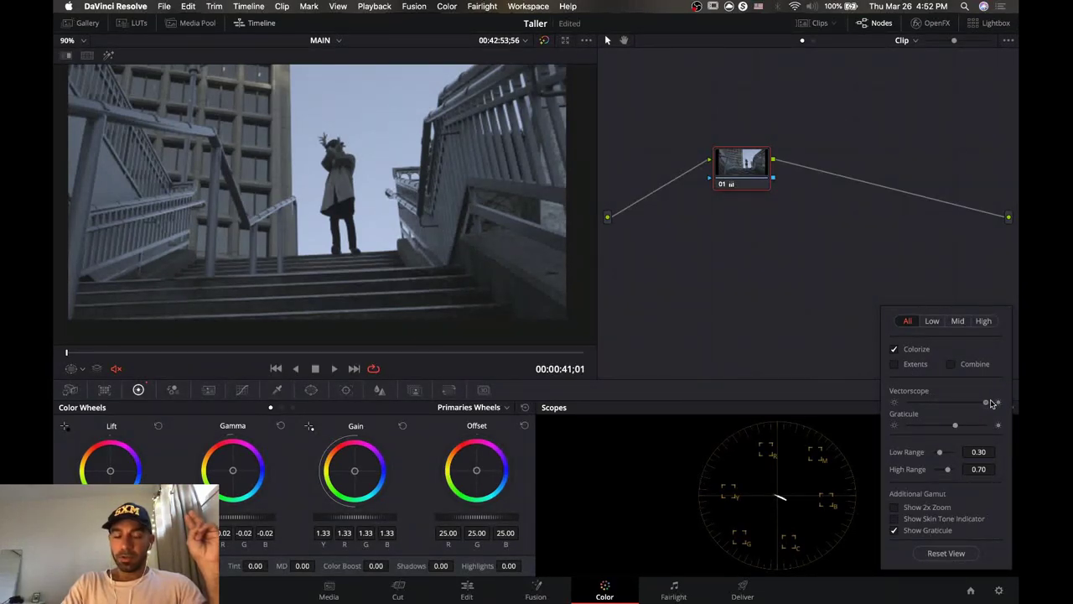
{"action": "left_click_drag", "start_coordinate": [958, 426], "coordinate": [989, 427]}
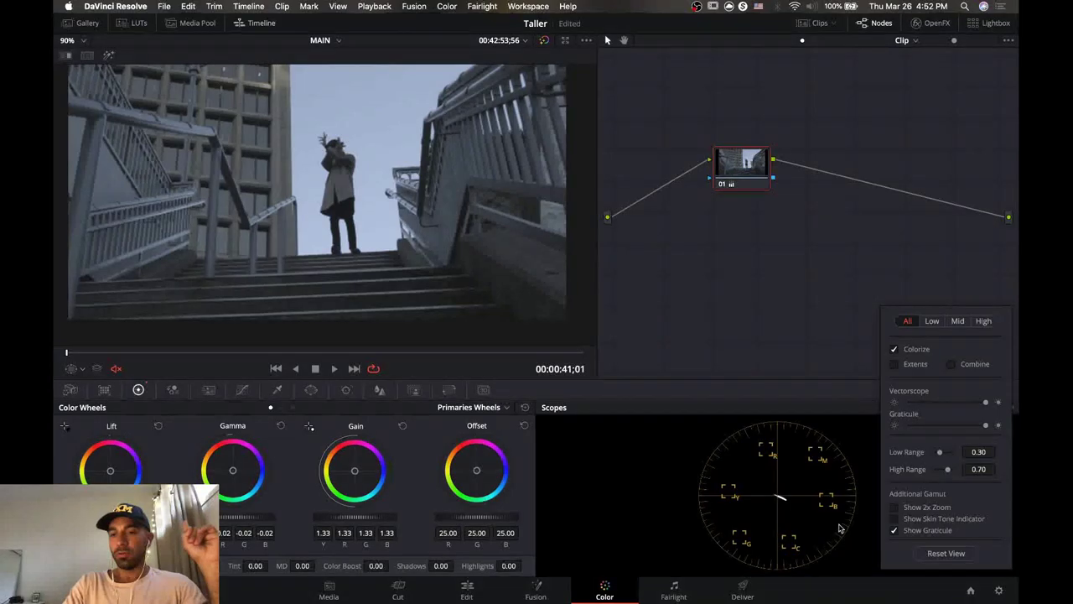
Enable Show 2x Zoom for the Vectorscope, and toggle Extents on and off to compare the trace.
{"action": "left_click", "coordinate": [897, 509]}
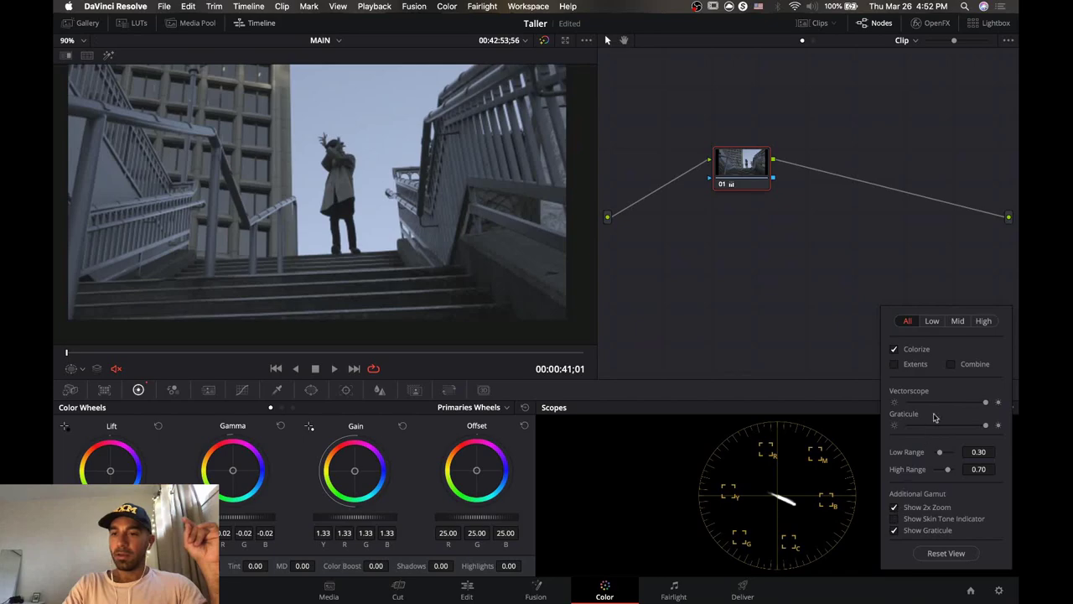
{"action": "left_click", "coordinate": [896, 364]}
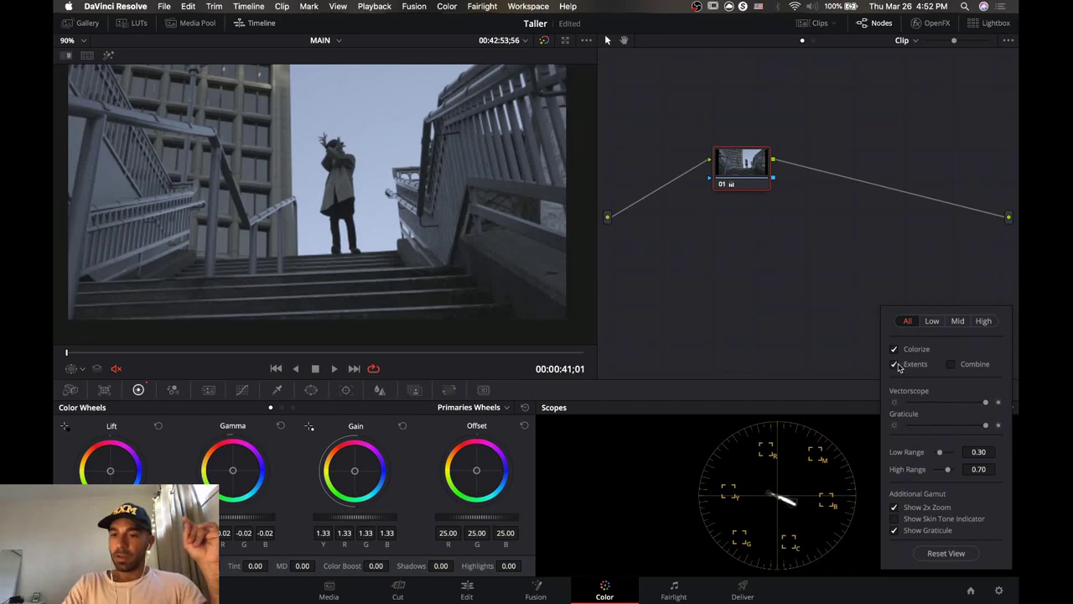
{"action": "left_click", "coordinate": [896, 364]}
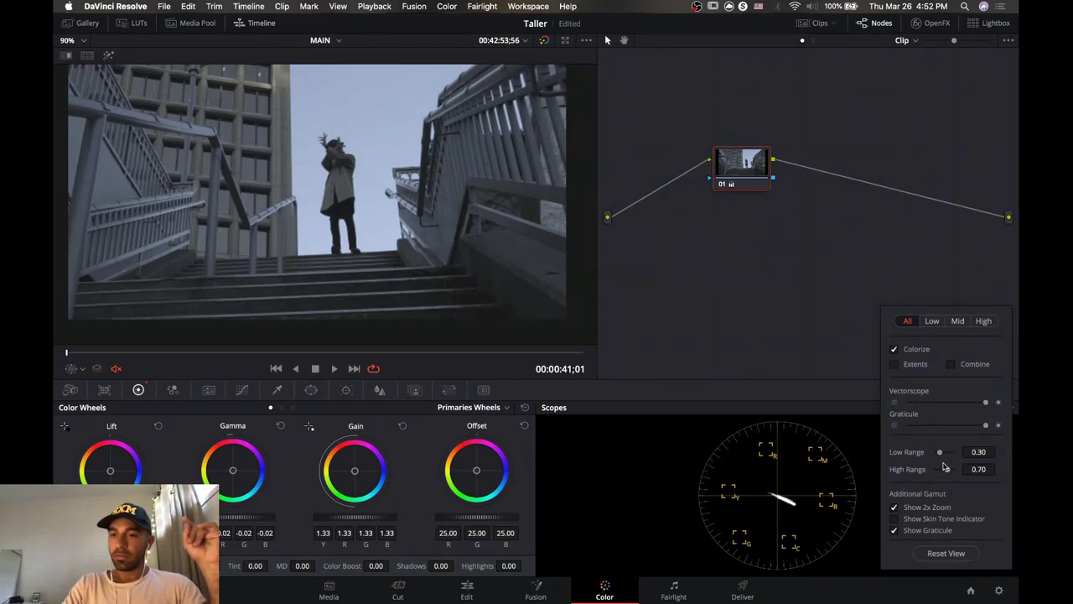
Enable Show Skin Tone Indicator for the Vectorscope and display clip 09 against it with the clip thumbnails hidden.
{"action": "left_click", "coordinate": [895, 529]}
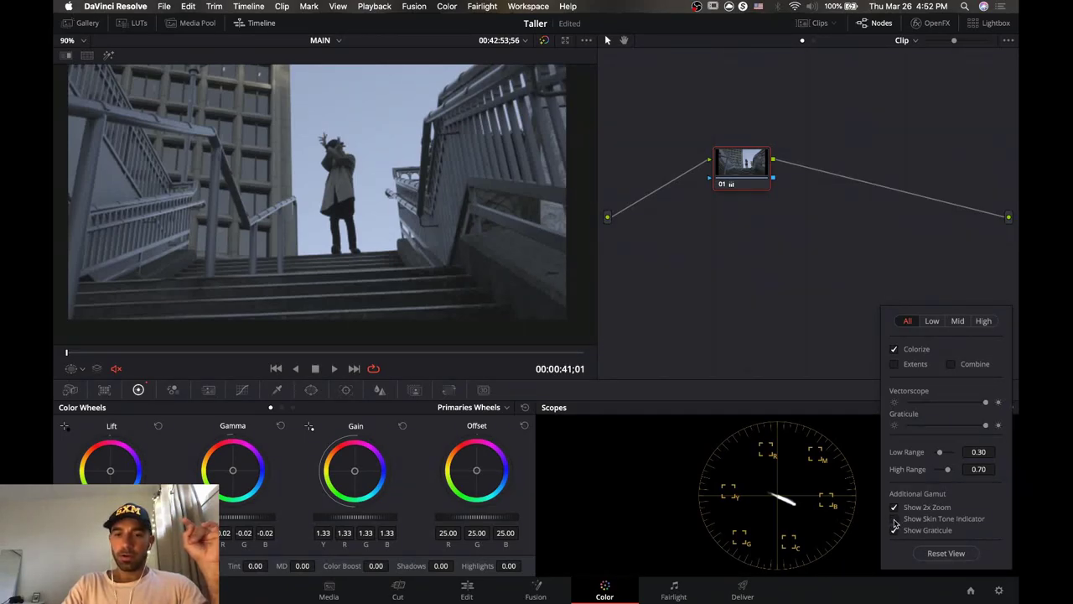
{"action": "left_click", "coordinate": [895, 519]}
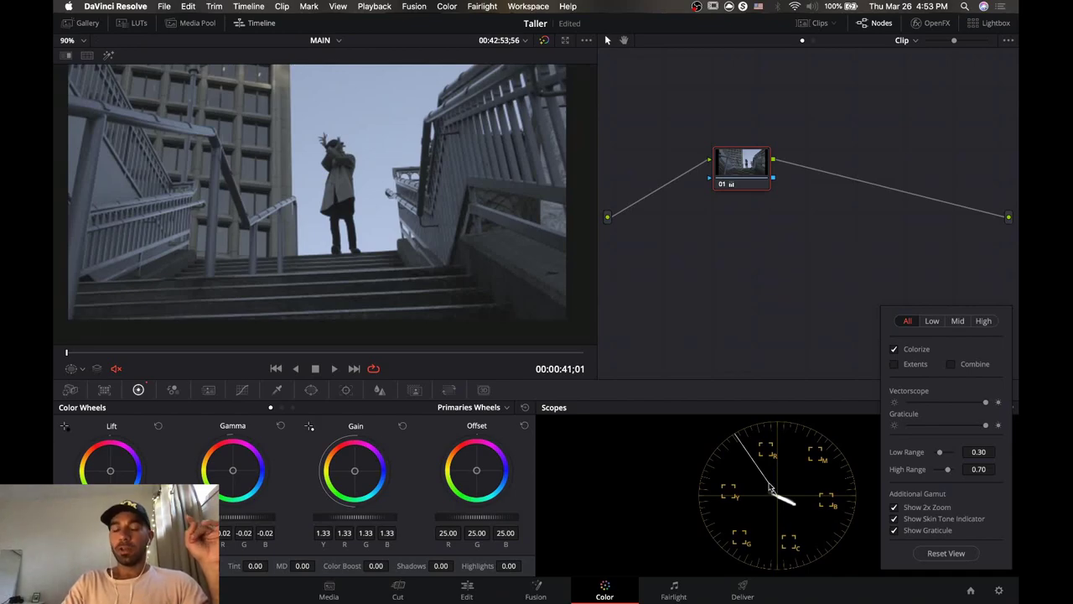
{"action": "left_click", "coordinate": [814, 24]}
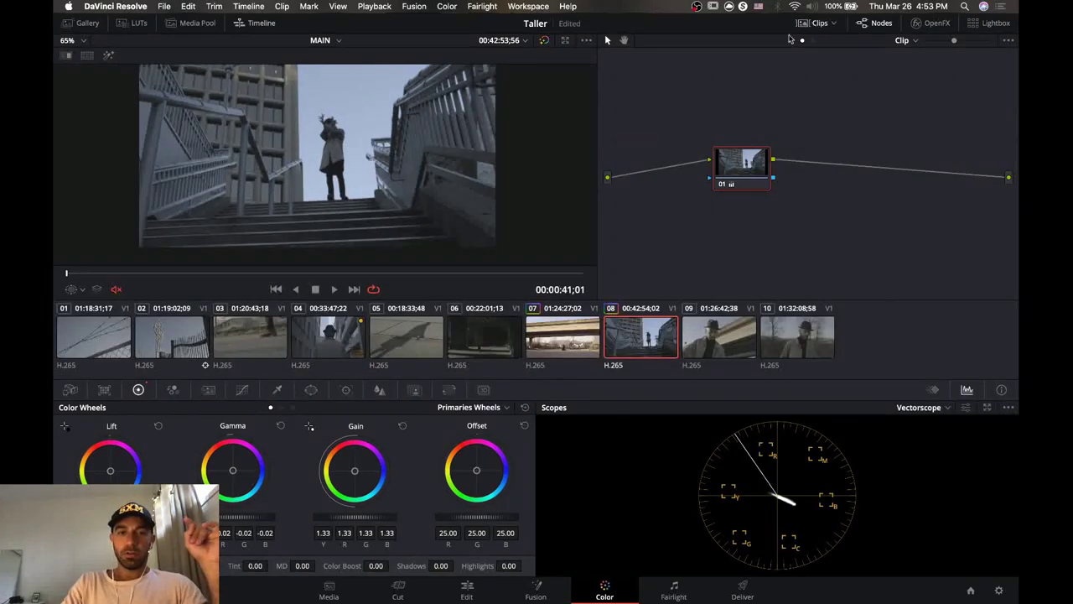
{"action": "left_click", "coordinate": [717, 336]}
{"action": "left_click", "coordinate": [811, 26]}
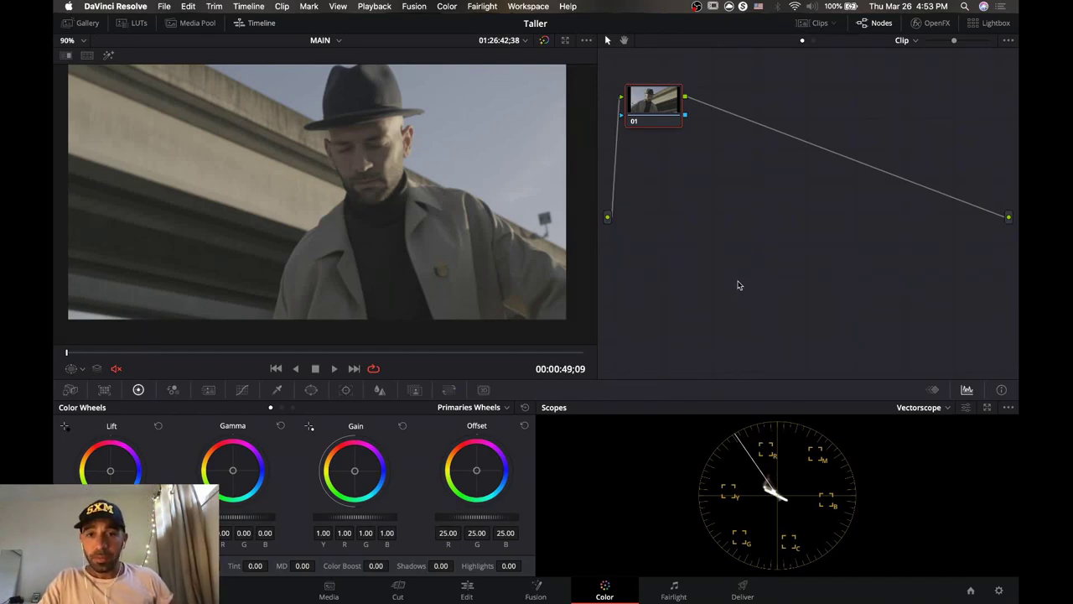
Bring back the clip thumbnails and compare the Vectorscope traces of clips 05, 02 and 07 with the skin tone line.
{"action": "left_click", "coordinate": [812, 24]}
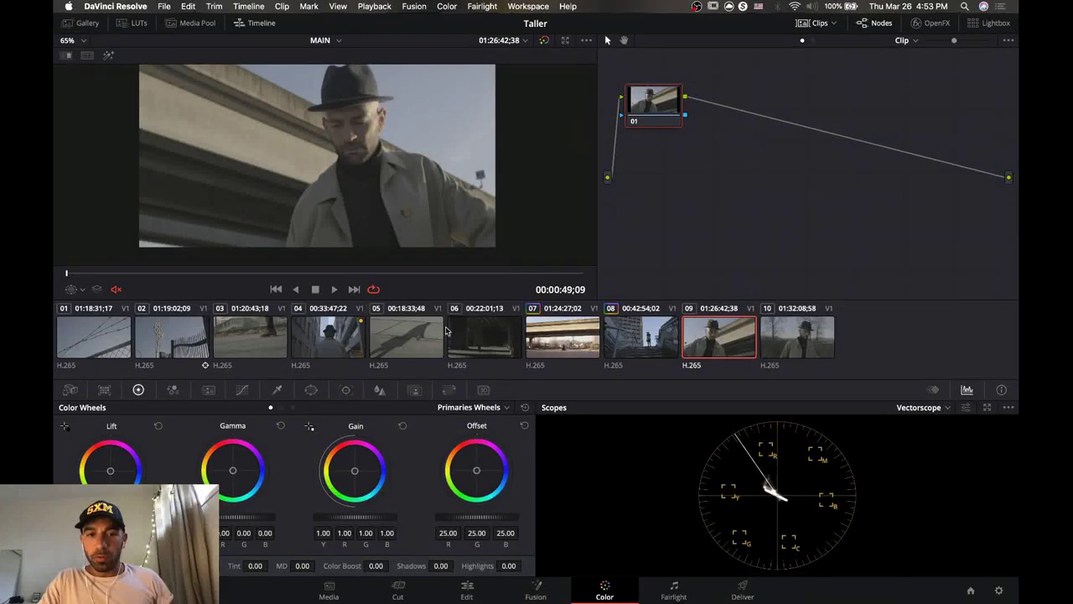
{"action": "left_click", "coordinate": [406, 353]}
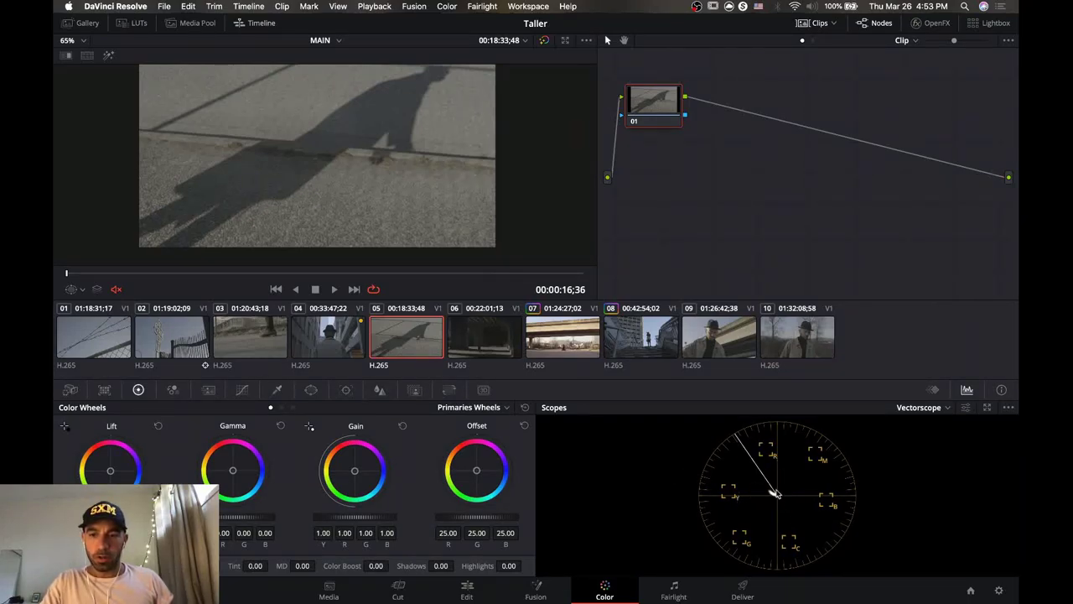
{"action": "left_click", "coordinate": [182, 342]}
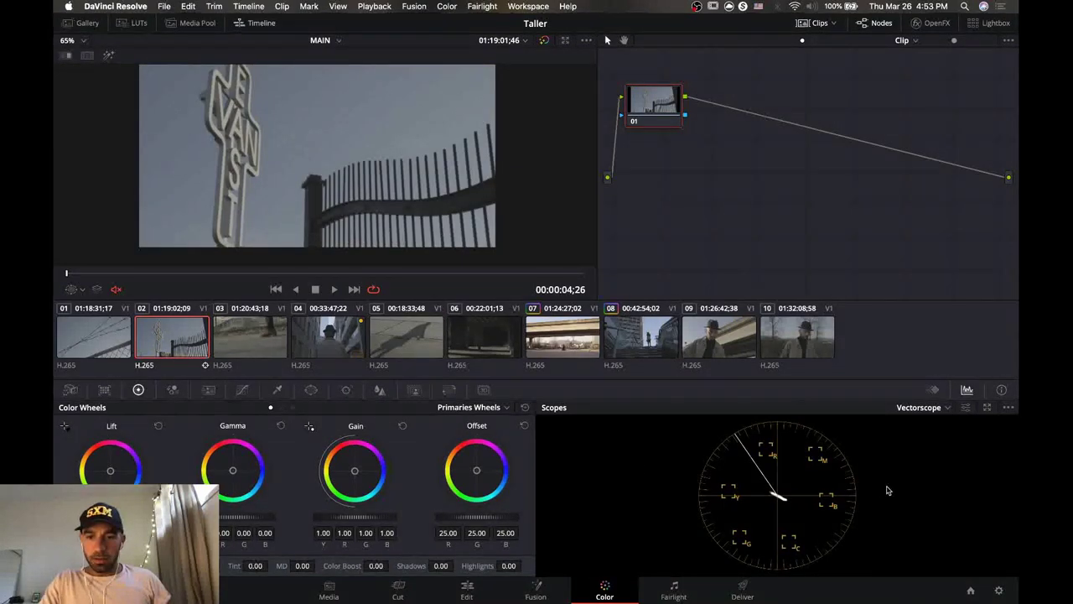
{"action": "left_click", "coordinate": [555, 343]}
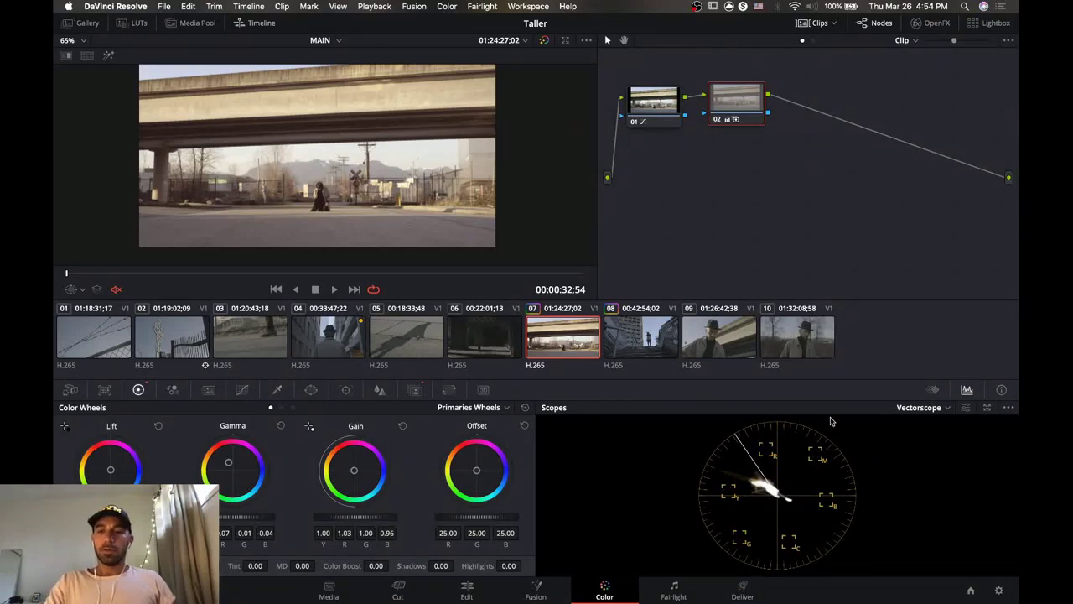
Switch the scope to Waveform and compare the exposure of clips 01 and 06.
{"action": "left_click", "coordinate": [925, 409]}
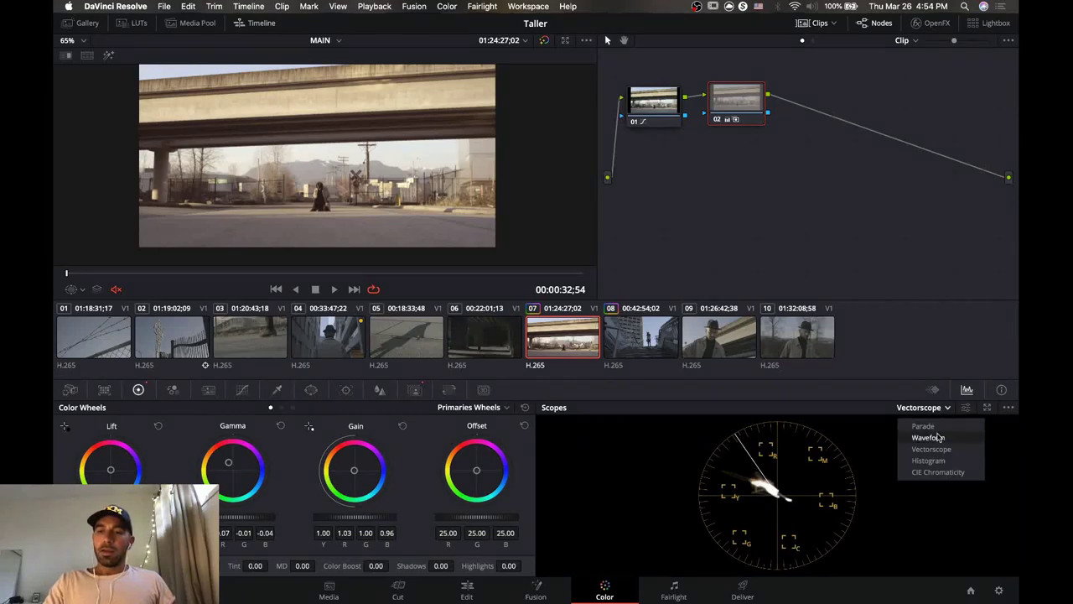
{"action": "left_click", "coordinate": [938, 438]}
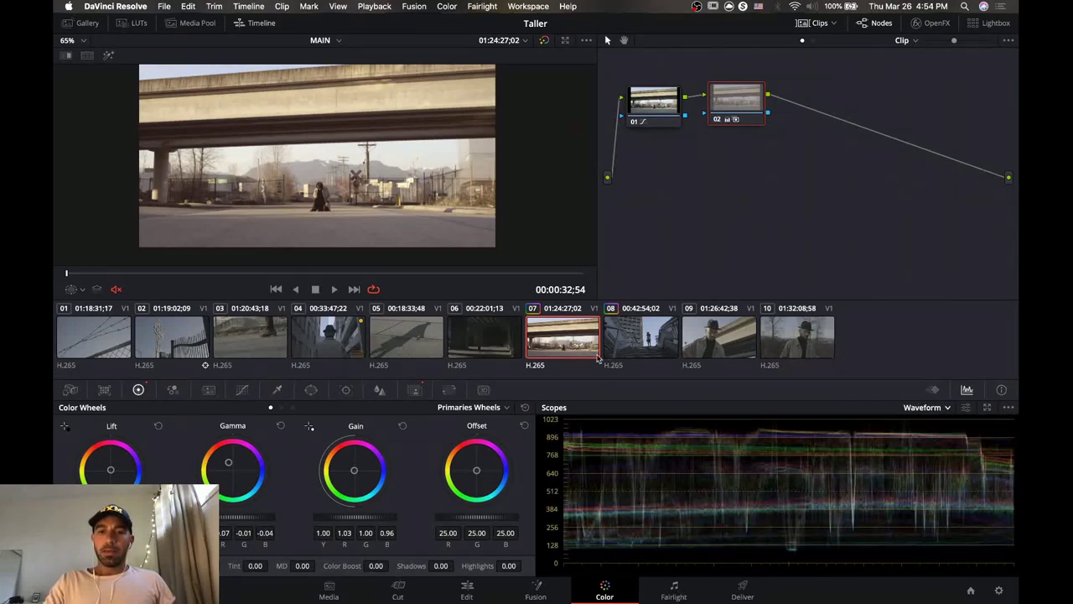
{"action": "left_click", "coordinate": [105, 346]}
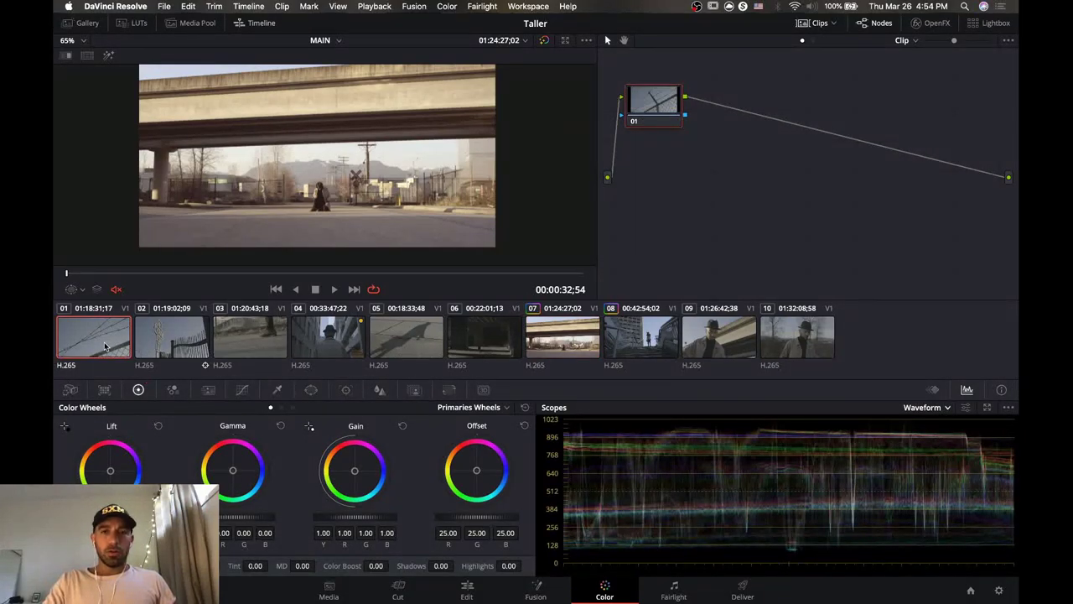
{"action": "left_click", "coordinate": [536, 355]}
{"action": "left_click", "coordinate": [500, 350]}
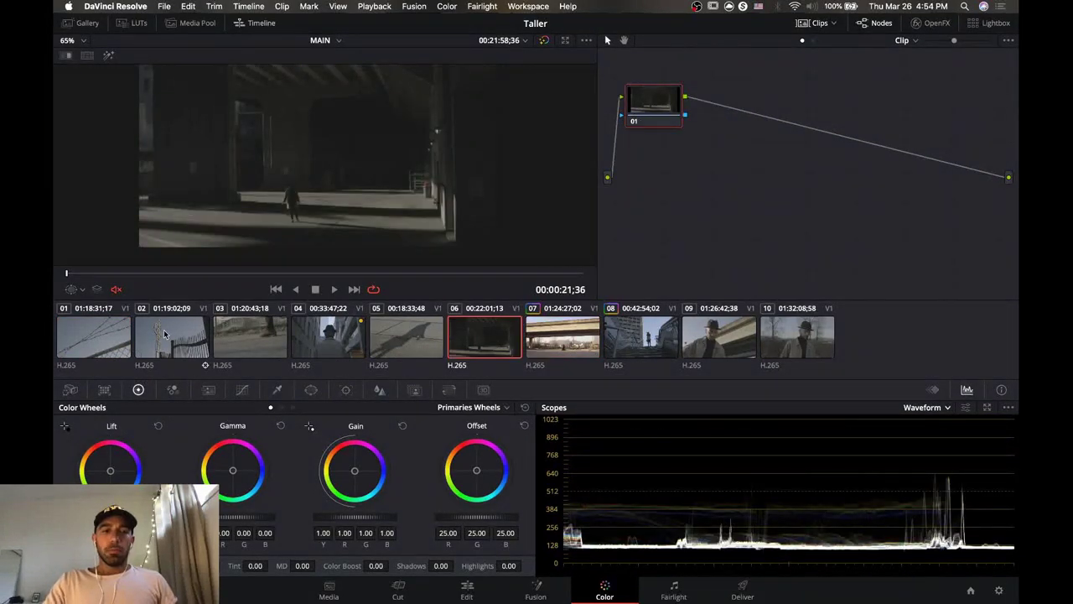
Raise the master Gain to 1.18 on clip 01 and 1.42 on clip 02, and lift clip 01's Gain slightly further to match.
{"action": "left_click", "coordinate": [111, 346]}
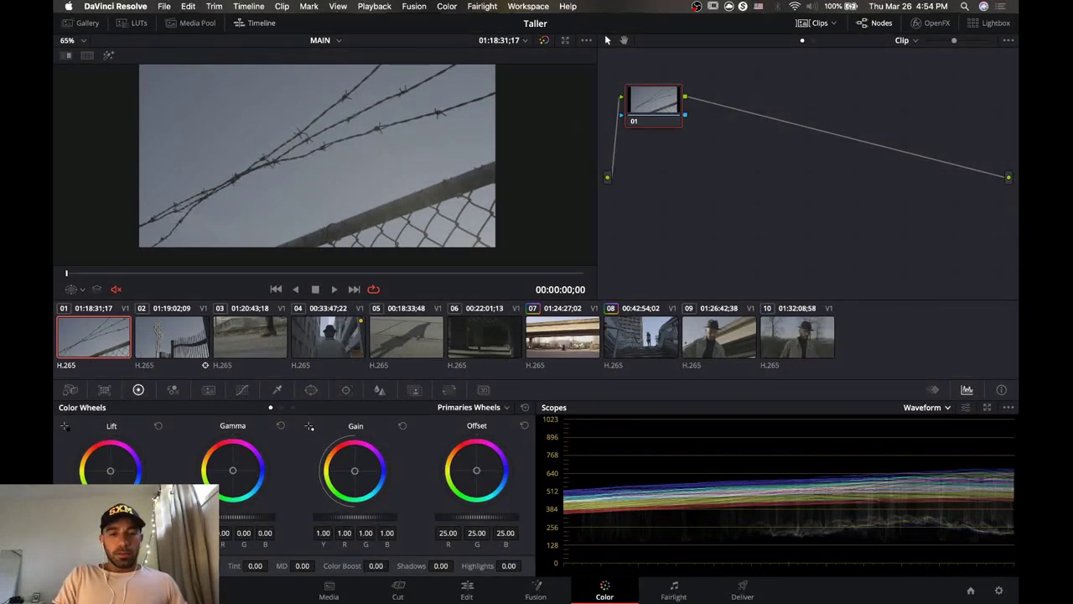
{"action": "left_click_drag", "start_coordinate": [345, 525], "coordinate": [366, 523]}
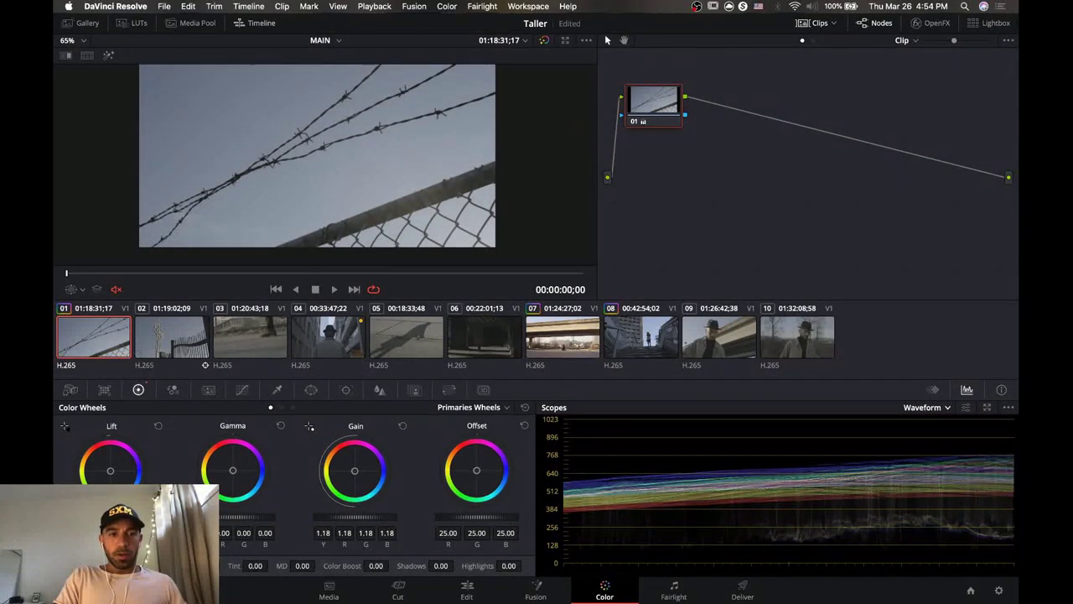
{"action": "left_click", "coordinate": [175, 349]}
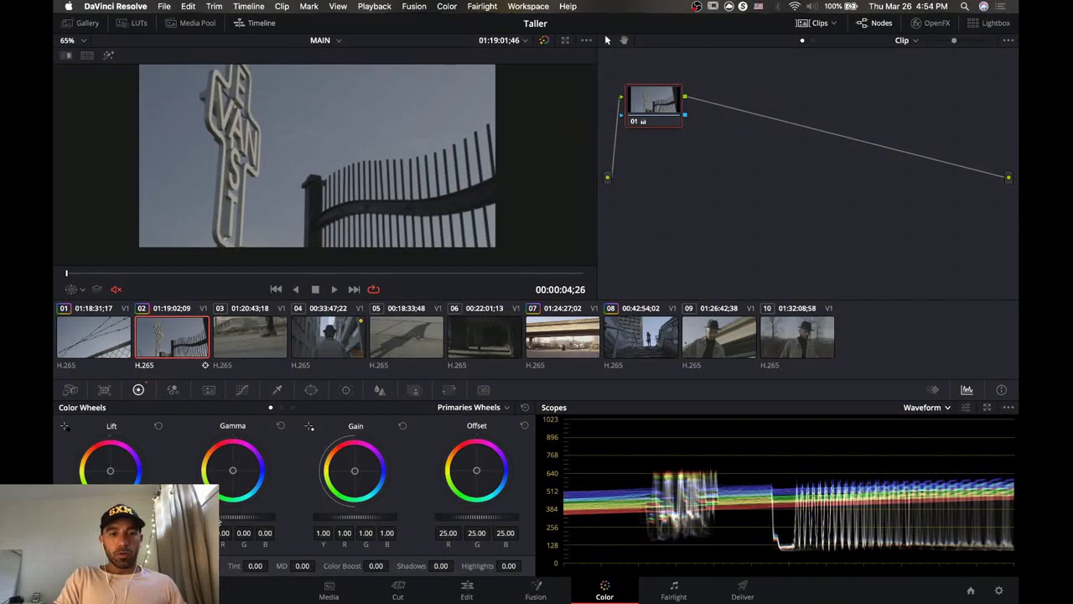
{"action": "left_click_drag", "start_coordinate": [373, 521], "coordinate": [404, 521]}
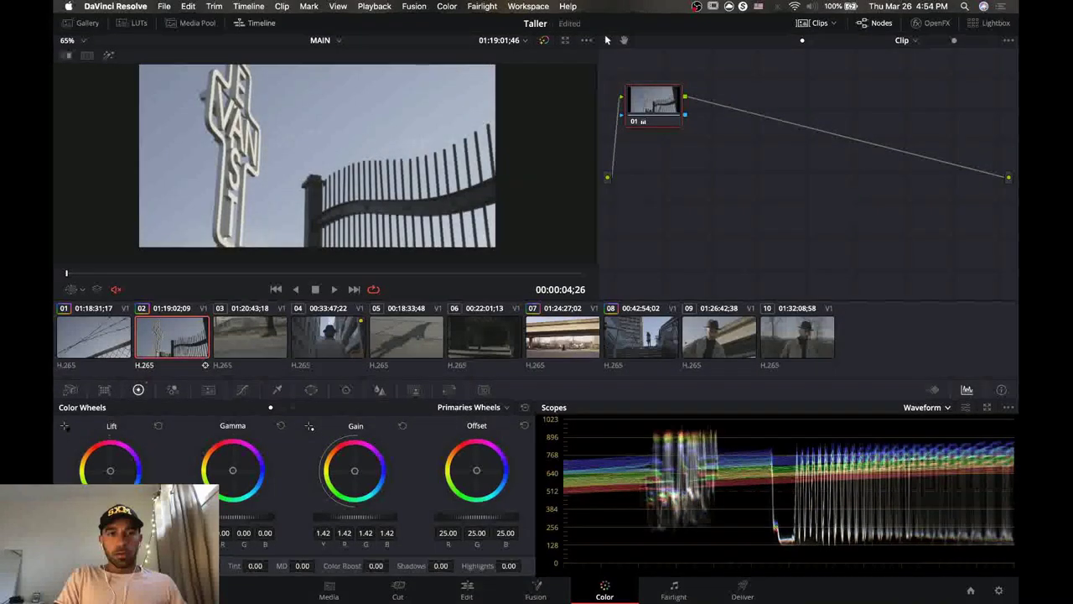
{"action": "left_click", "coordinate": [114, 351]}
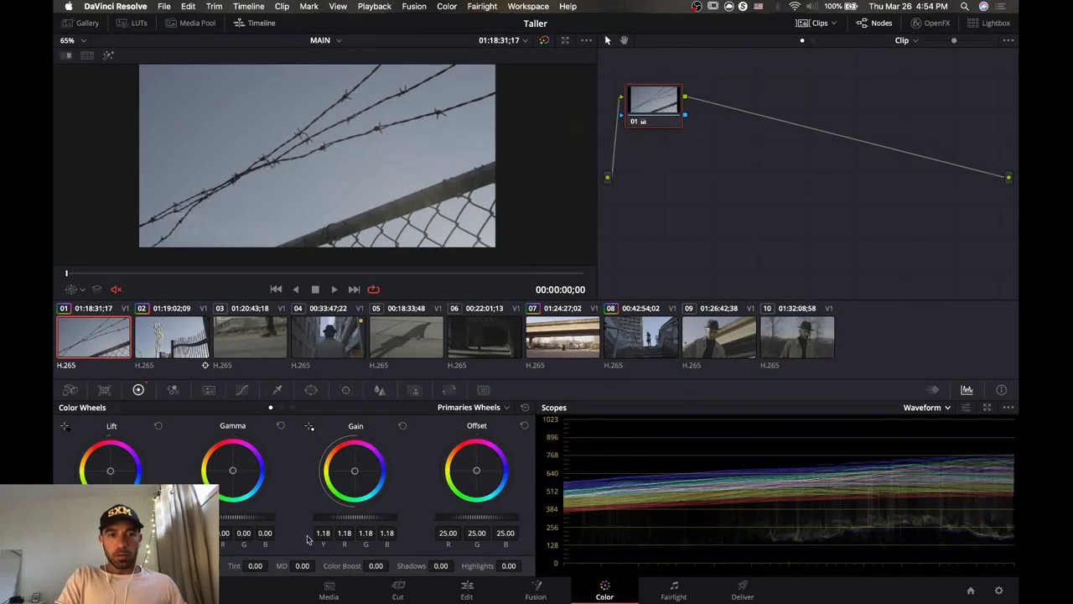
{"action": "left_click_drag", "start_coordinate": [355, 517], "coordinate": [369, 516]}
Raise clip 03's master Gain to 1.17, deepen its shadows with Lift, and balance Gain to red 1.21, green 1.15, blue 1.21.
{"action": "left_click", "coordinate": [257, 338]}
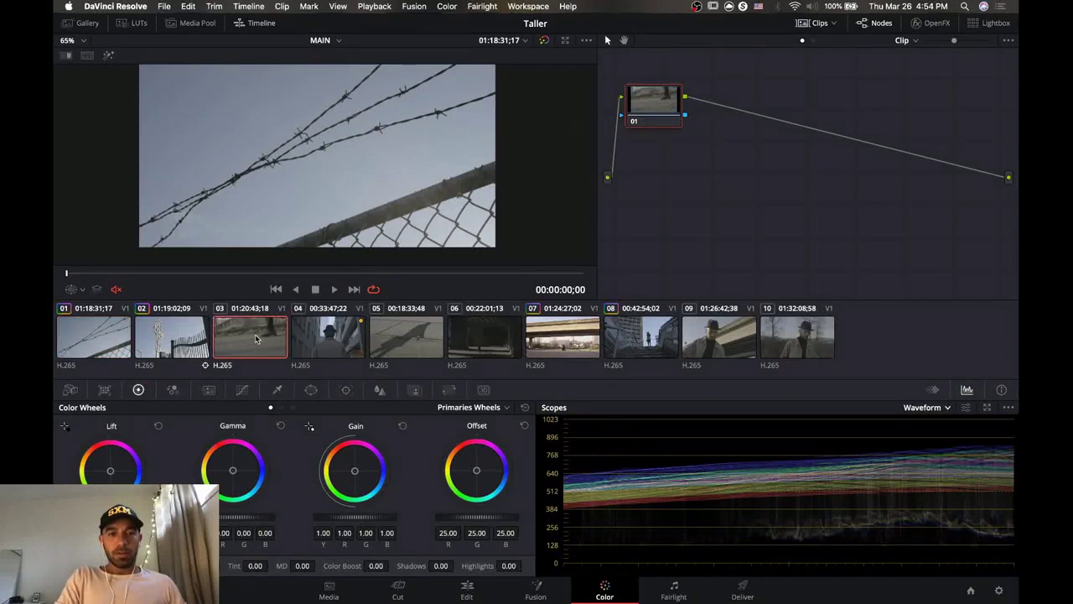
{"action": "mouse_move", "coordinate": [361, 520]}
{"action": "left_mouse_down"}
{"action": "mouse_move", "coordinate": [371, 520]}
{"action": "mouse_move", "coordinate": [349, 522]}
{"action": "left_mouse_up"}
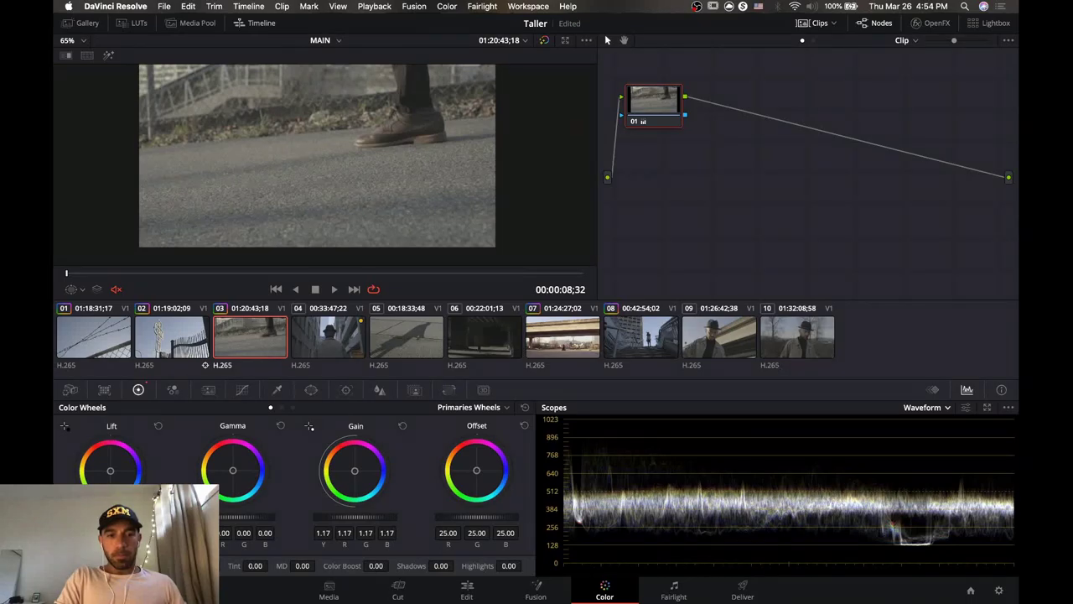
{"action": "key", "text": "shift+d"}
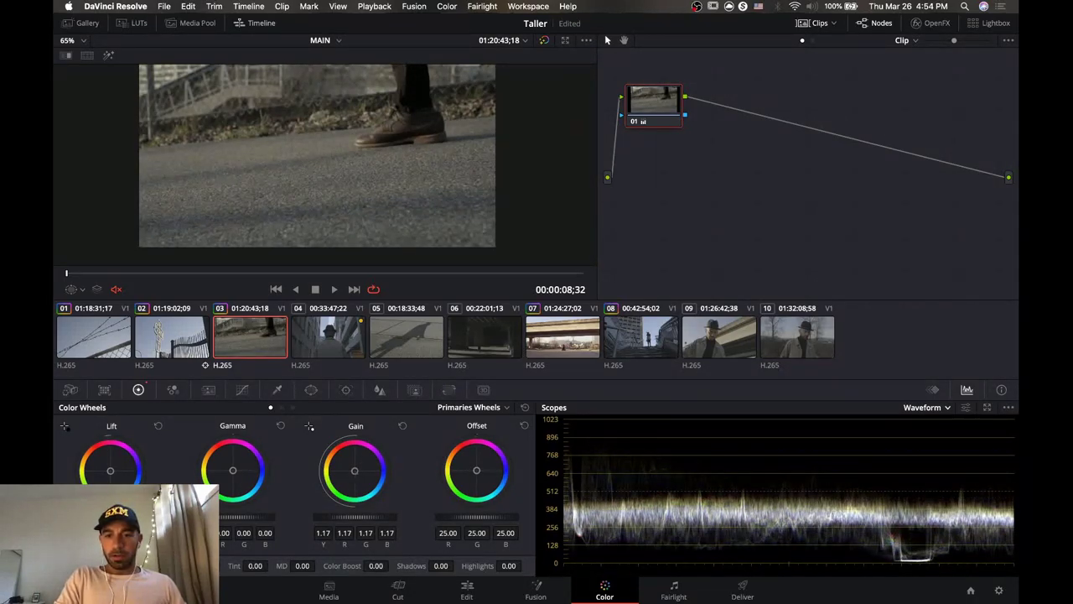
{"action": "left_click_drag", "start_coordinate": [354, 470], "coordinate": [356, 469]}
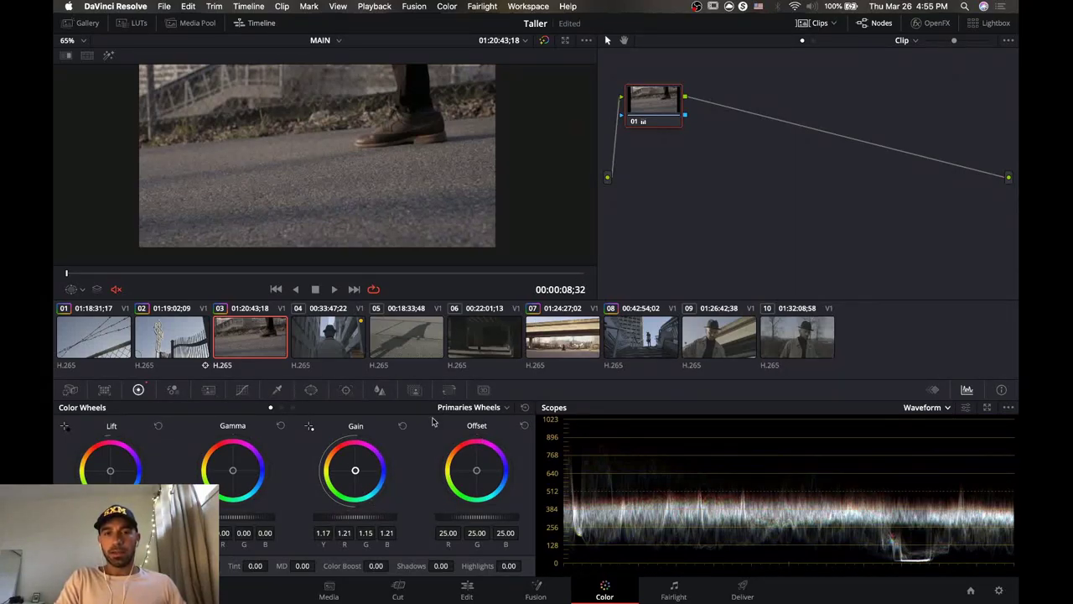
Neutralise clip 04's blue highlights with Gain at red 1.17, green 1.10, blue 1.02, luminance 1.11, and lower its master Gamma to -0.02.
{"action": "left_click", "coordinate": [335, 357]}
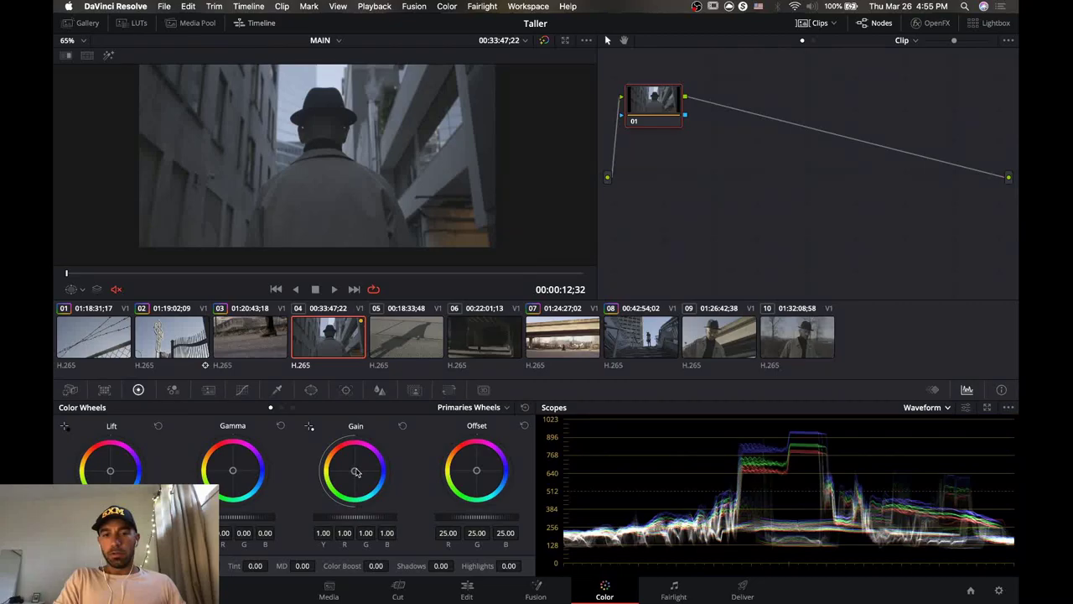
{"action": "left_click_drag", "start_coordinate": [355, 471], "coordinate": [353, 469]}
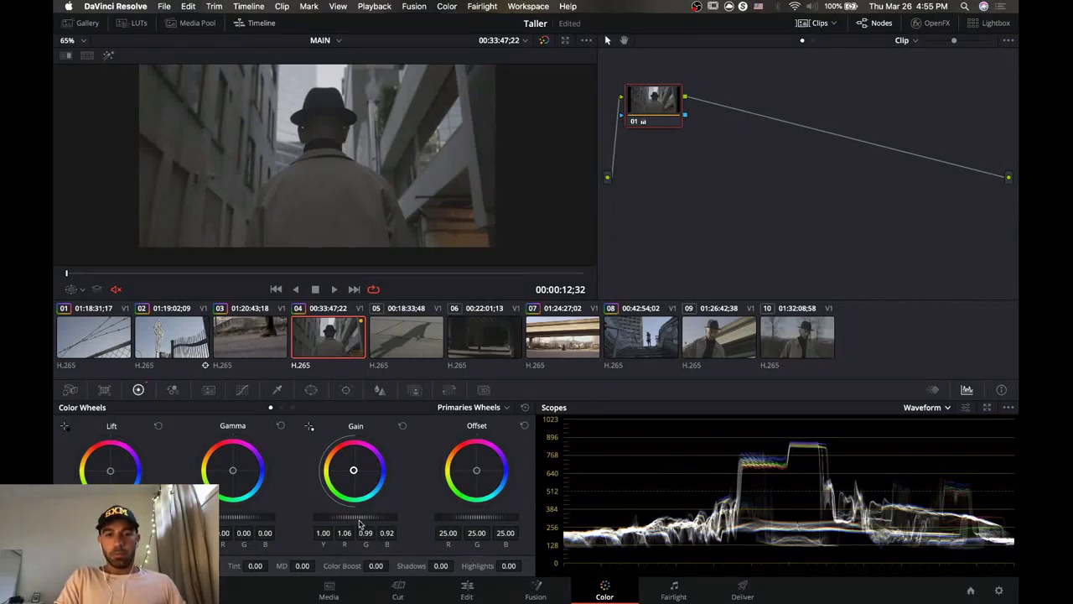
{"action": "left_click_drag", "start_coordinate": [360, 523], "coordinate": [398, 520]}
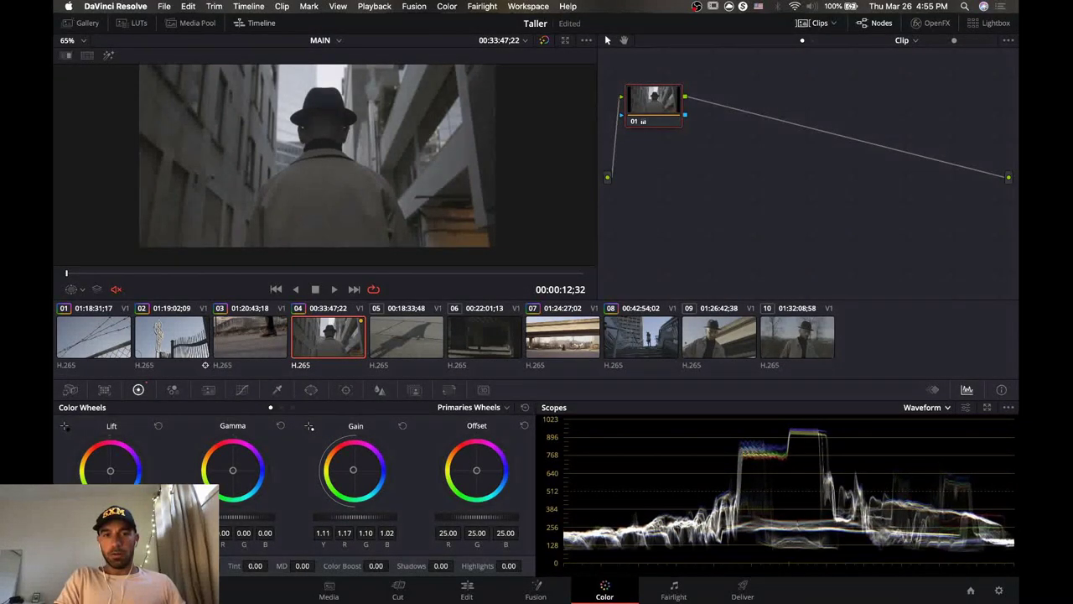
{"action": "left_click_drag", "start_coordinate": [251, 522], "coordinate": [245, 521]}
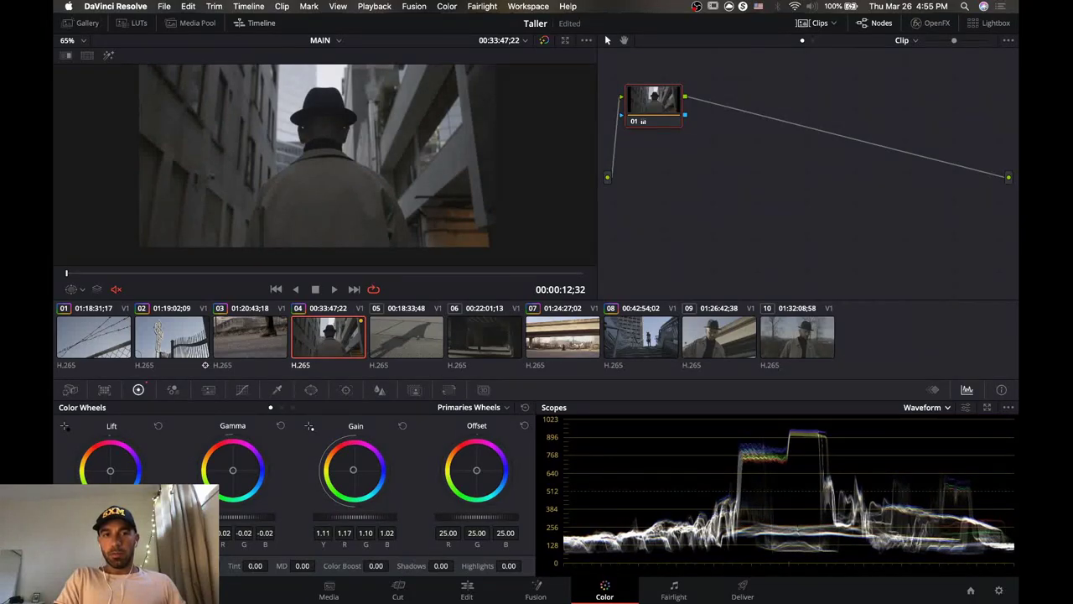
Balance and brighten clip 05 with Gain at luminance 1.22, red 1.24, green 1.21 and blue 1.24.
{"action": "left_click", "coordinate": [417, 335]}
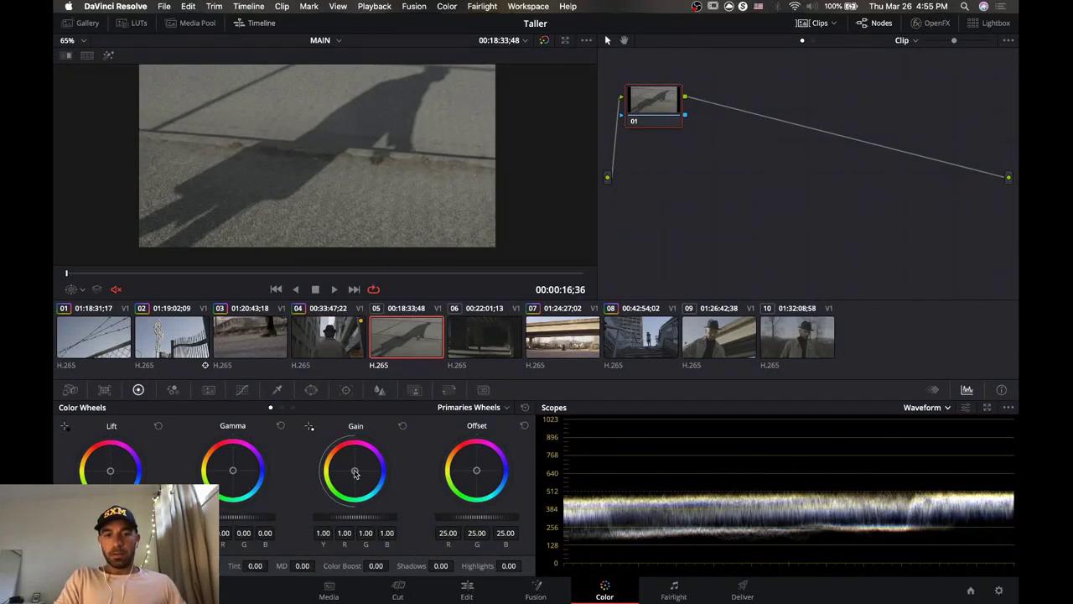
{"action": "left_click_drag", "start_coordinate": [355, 473], "coordinate": [357, 471]}
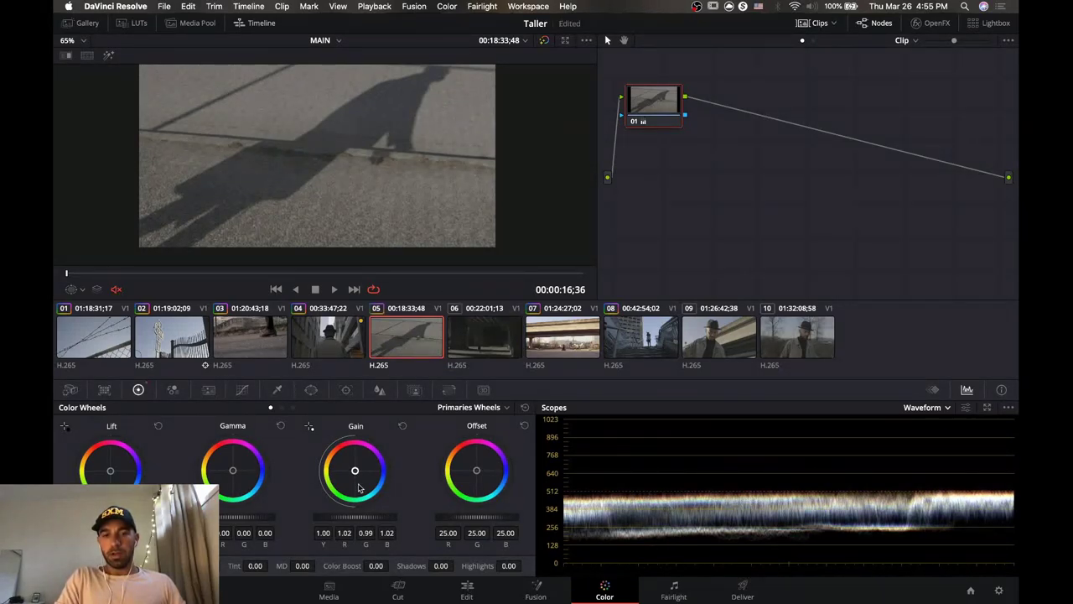
{"action": "left_click_drag", "start_coordinate": [361, 517], "coordinate": [394, 516]}
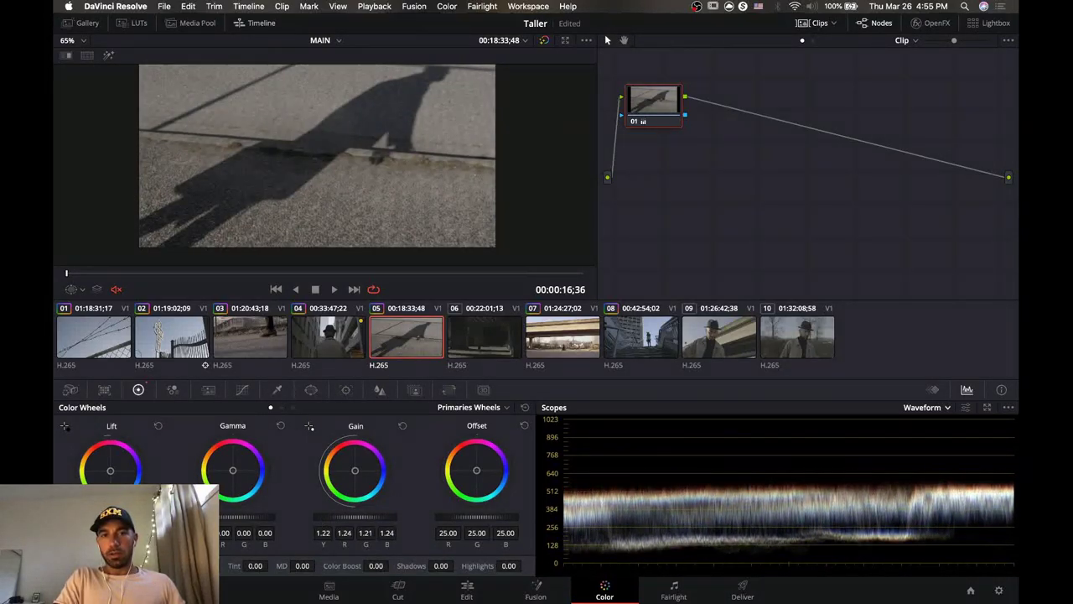
Raise clip 06's master Gain to 1.36 and darken its shadows with Lift.
{"action": "left_click", "coordinate": [486, 340]}
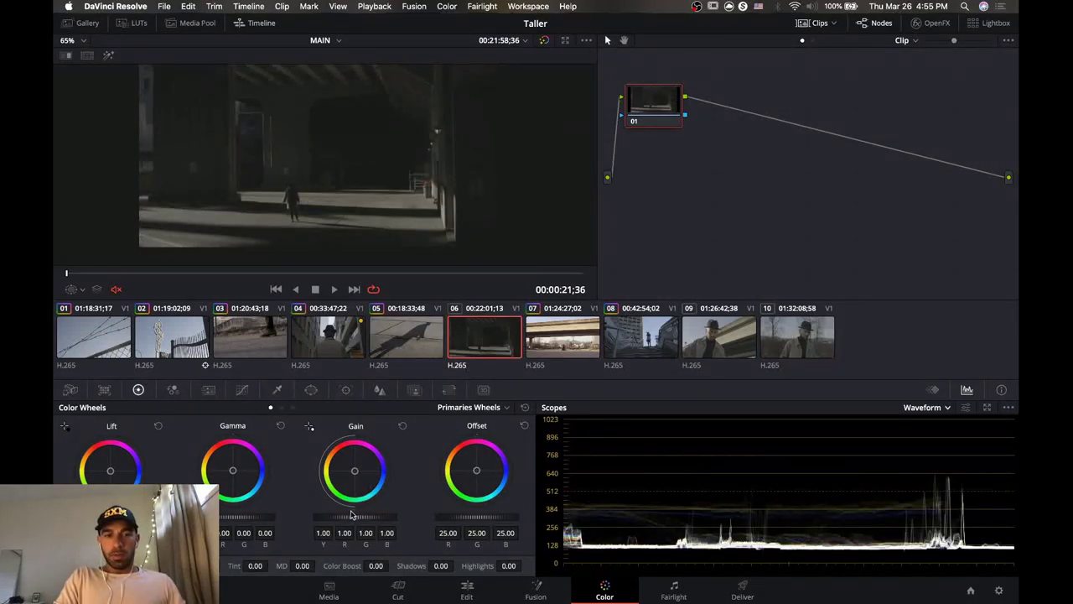
{"action": "left_click_drag", "start_coordinate": [354, 517], "coordinate": [403, 517]}
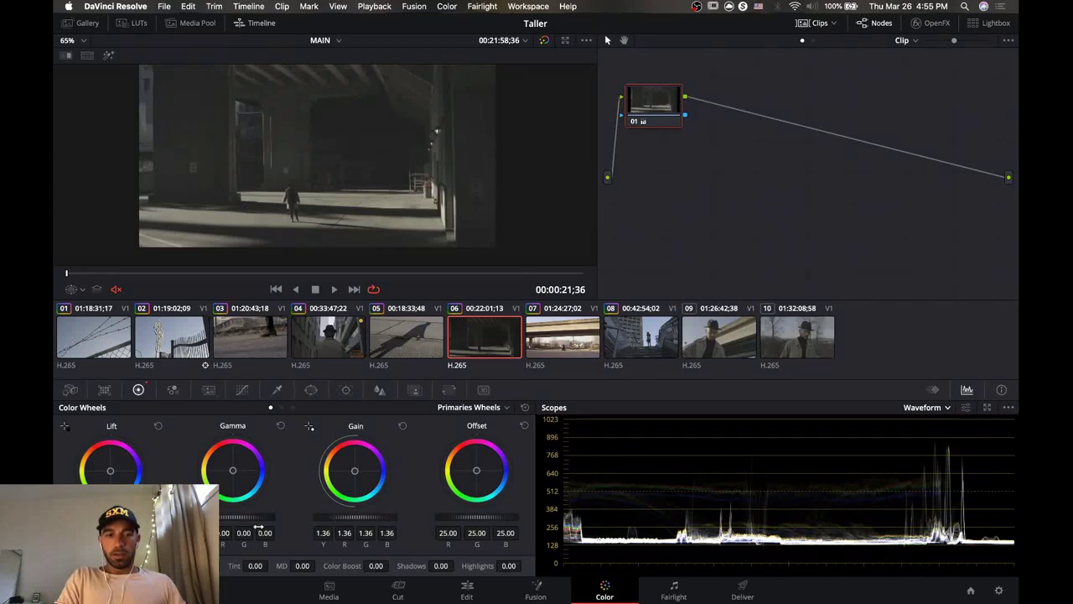
{"action": "key", "text": "shift+d"}
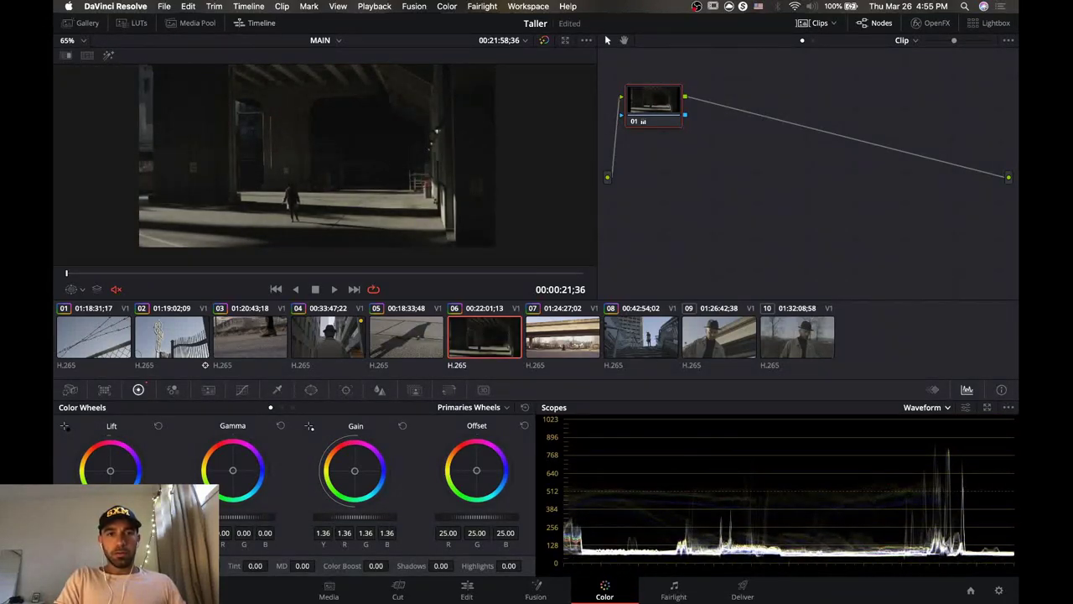
Warm clip 08's Gain balance to red 1.40, green 1.32, blue 1.20, and raise its master Gain a little further.
{"action": "left_click", "coordinate": [571, 348]}
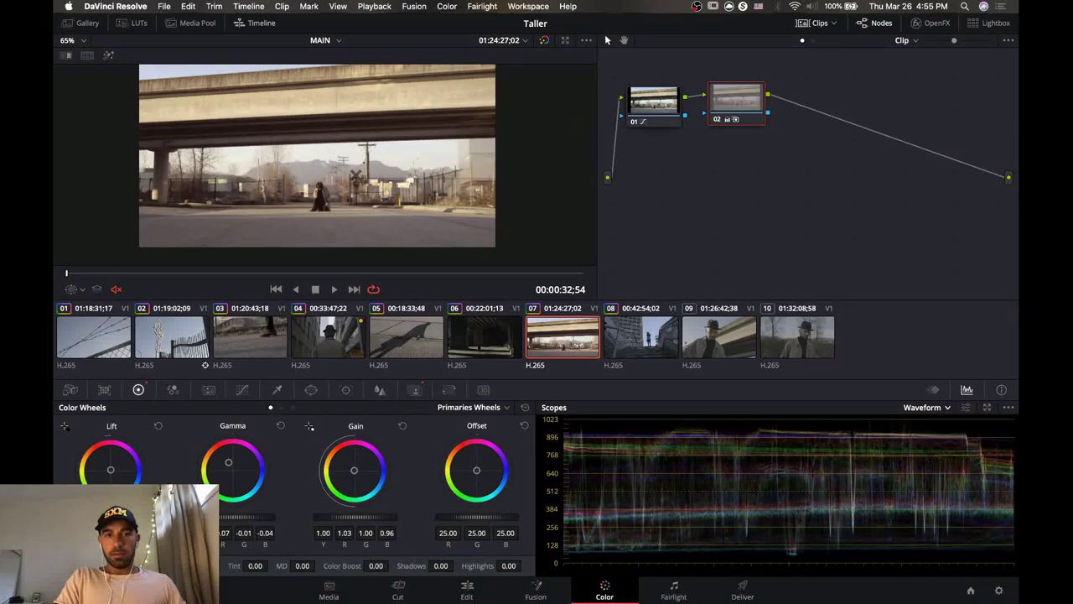
{"action": "left_click", "coordinate": [619, 352]}
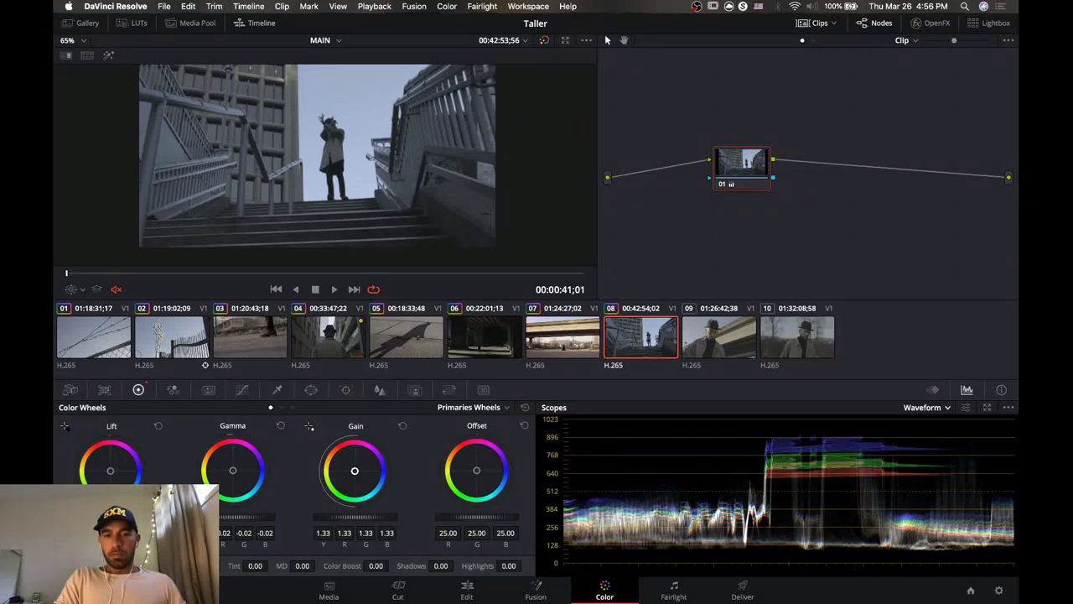
{"action": "left_click_drag", "start_coordinate": [355, 471], "coordinate": [352, 470]}
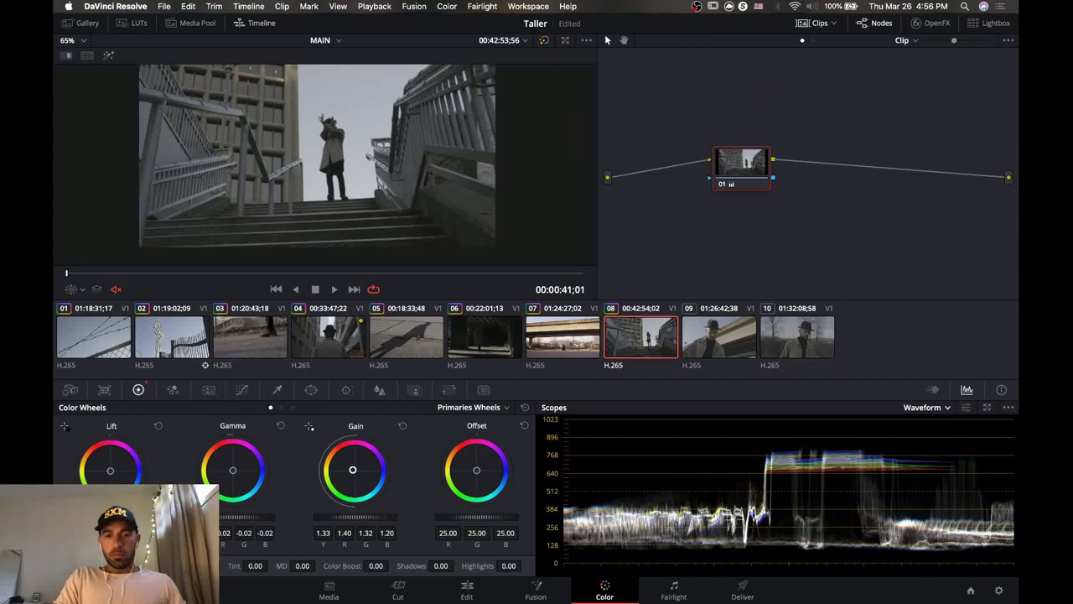
{"action": "left_click_drag", "start_coordinate": [352, 518], "coordinate": [363, 517]}
Raise clip 09's master Gain to 1.27 and fine-tune its balance to red 1.29, green 1.27, blue 1.28.
{"action": "left_click", "coordinate": [713, 332]}
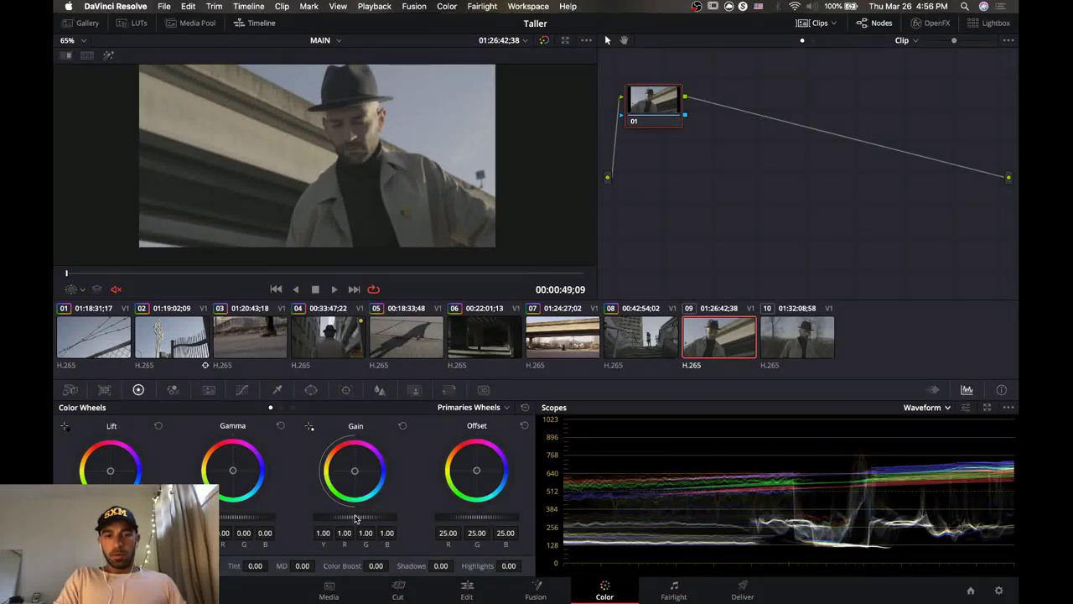
{"action": "left_click_drag", "start_coordinate": [361, 518], "coordinate": [372, 517]}
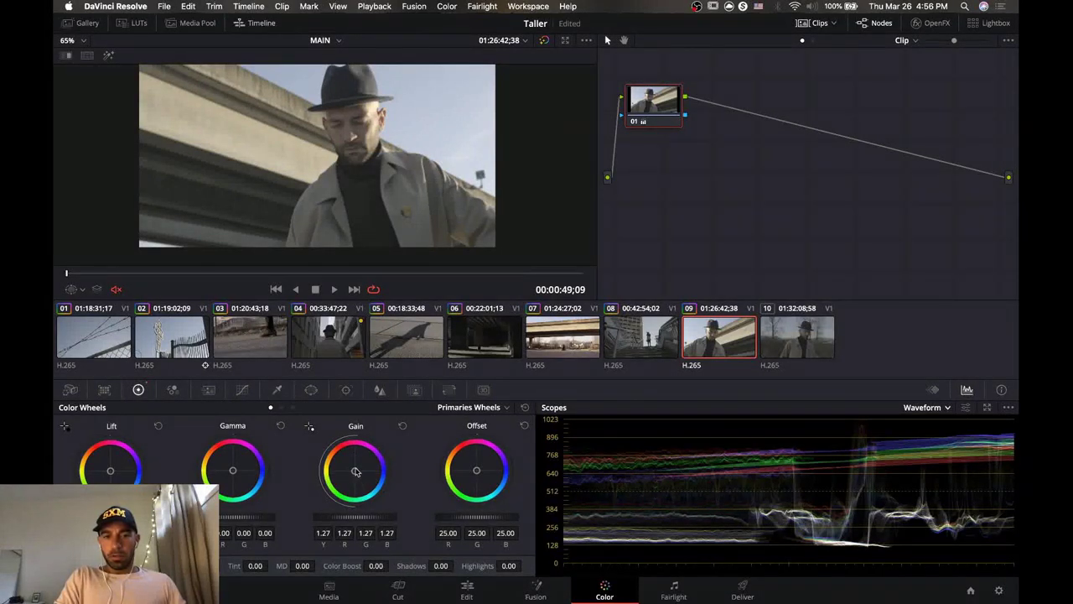
{"action": "left_click_drag", "start_coordinate": [355, 470], "coordinate": [356, 469]}
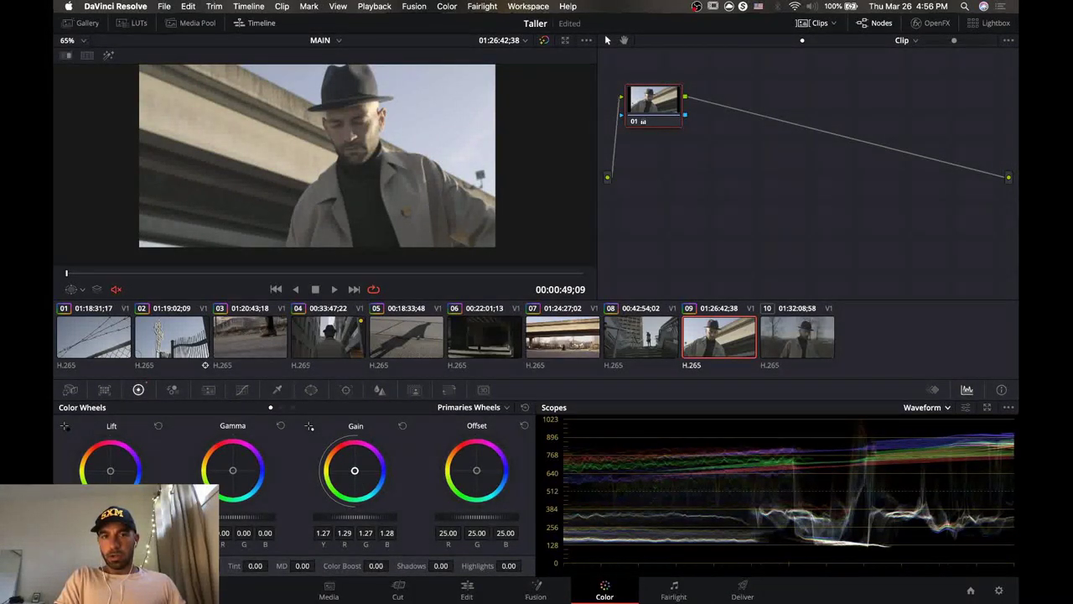
Raise clip 10's master Gain to 1.48 and lower its master Gamma to -0.01.
{"action": "left_click", "coordinate": [792, 340]}
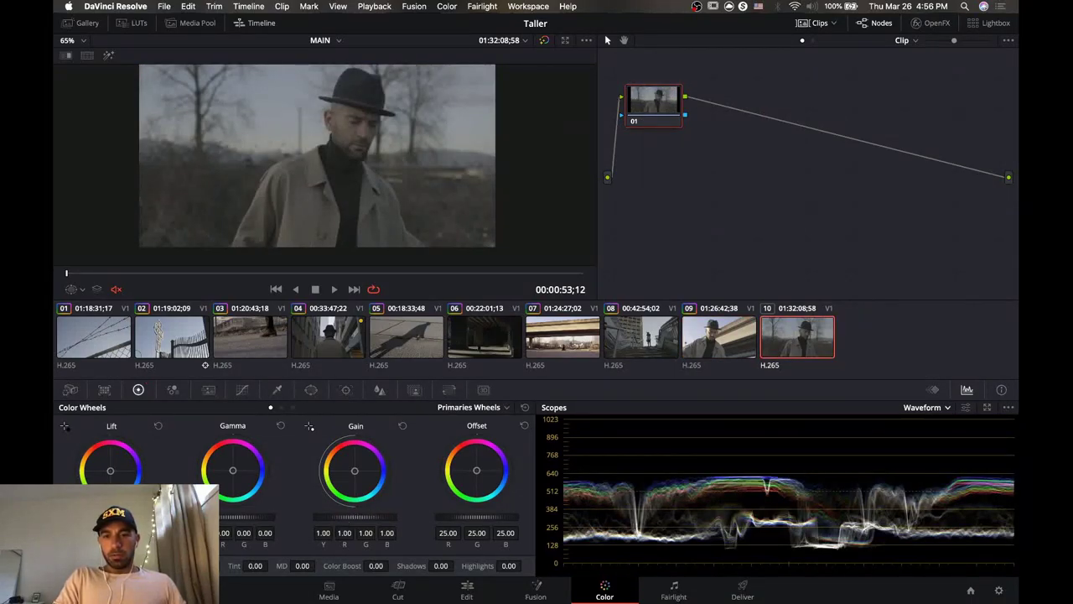
{"action": "left_click_drag", "start_coordinate": [353, 516], "coordinate": [391, 516]}
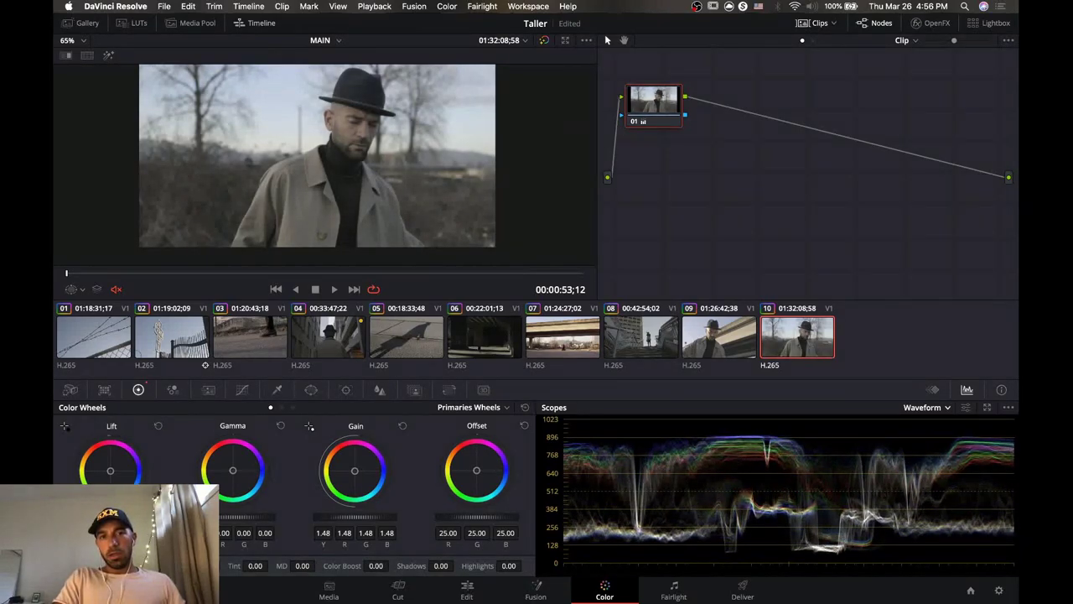
{"action": "left_click_drag", "start_coordinate": [233, 519], "coordinate": [228, 518]}
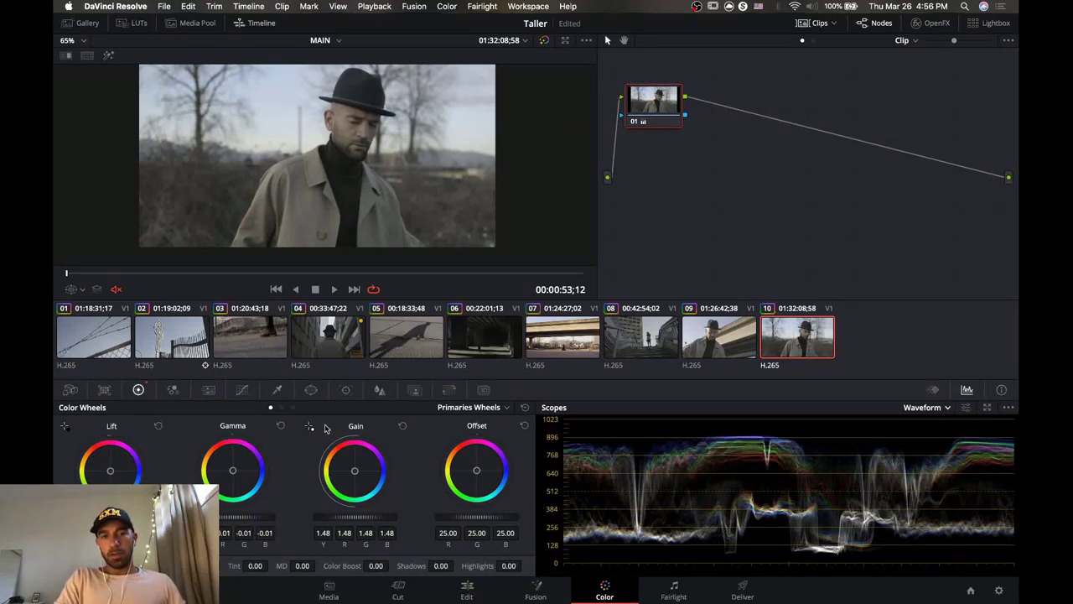
Compare clip 10 with and without its correction by switching node 01 off and on again.
{"action": "left_click", "coordinate": [635, 122]}
{"action": "left_click", "coordinate": [635, 122]}
{"action": "left_click", "coordinate": [635, 121]}
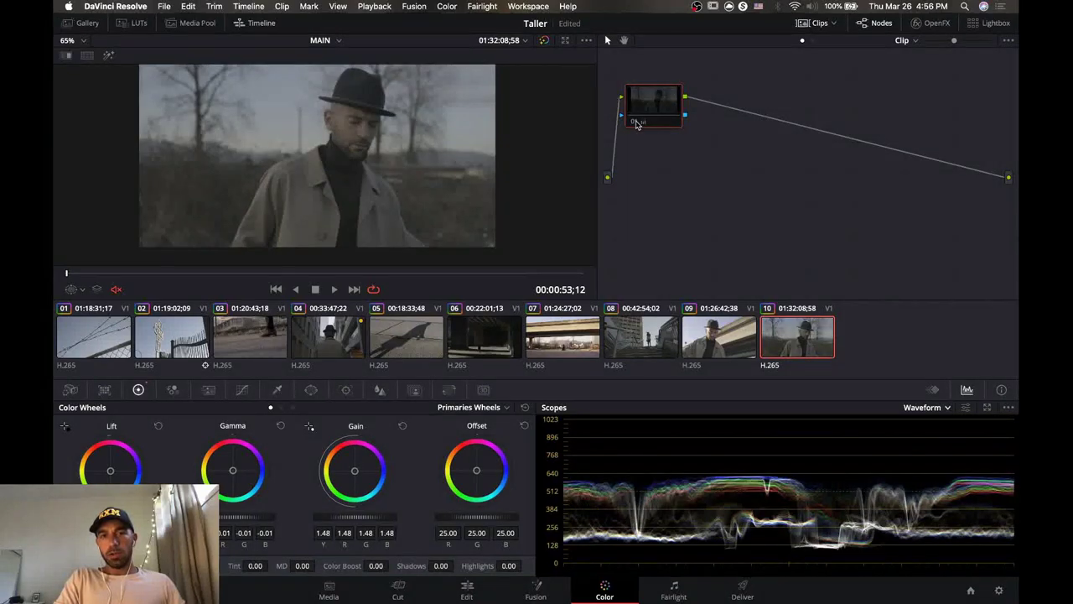
{"action": "left_click", "coordinate": [637, 122]}
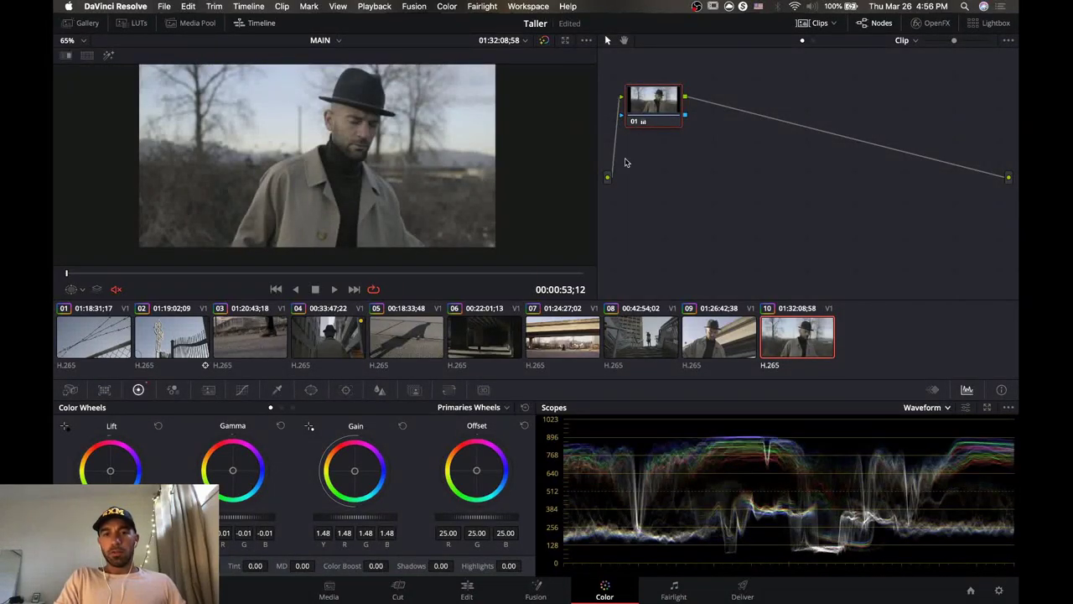
Compare the exposure and color of clips 08, 09 and 10, and review the corrected clips from 03 onward.
{"action": "left_click", "coordinate": [643, 337]}
{"action": "left_click", "coordinate": [733, 341]}
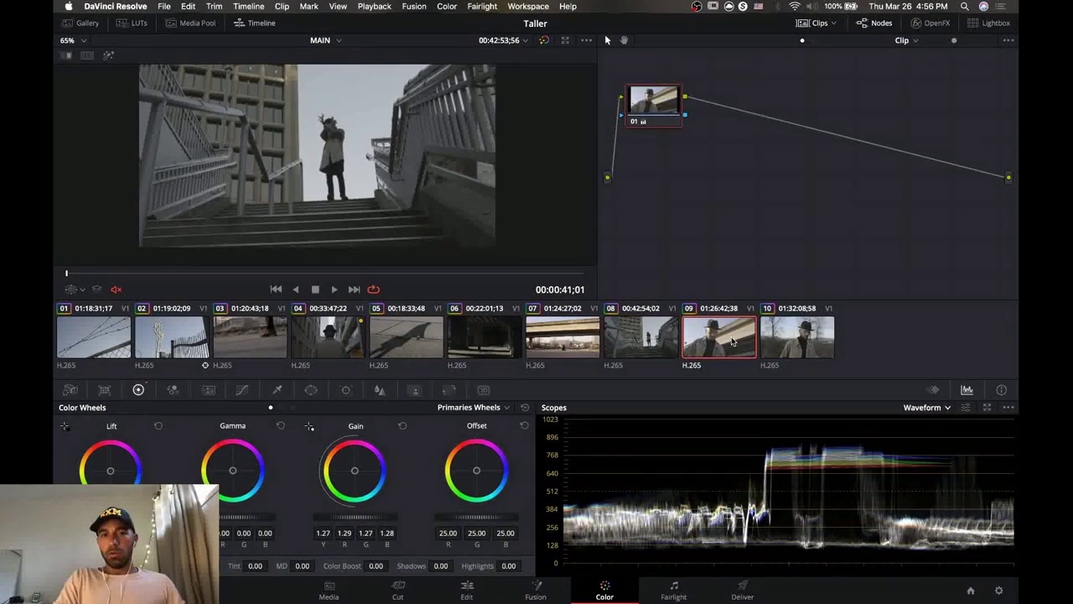
{"action": "left_click", "coordinate": [796, 338]}
{"action": "left_click", "coordinate": [718, 339]}
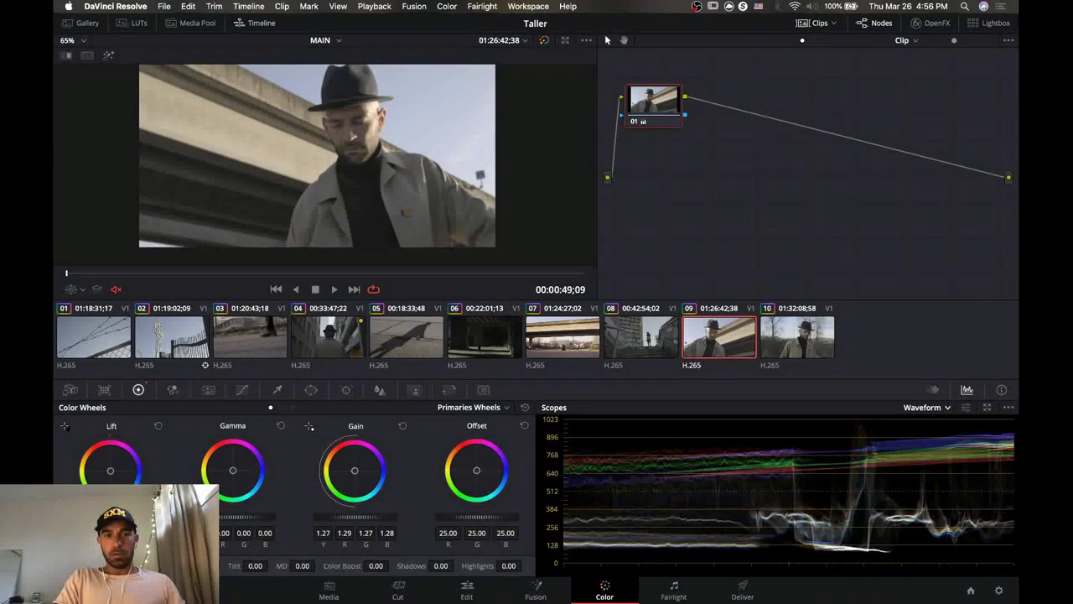
{"action": "left_click", "coordinate": [273, 335]}
{"action": "left_click", "coordinate": [341, 346]}
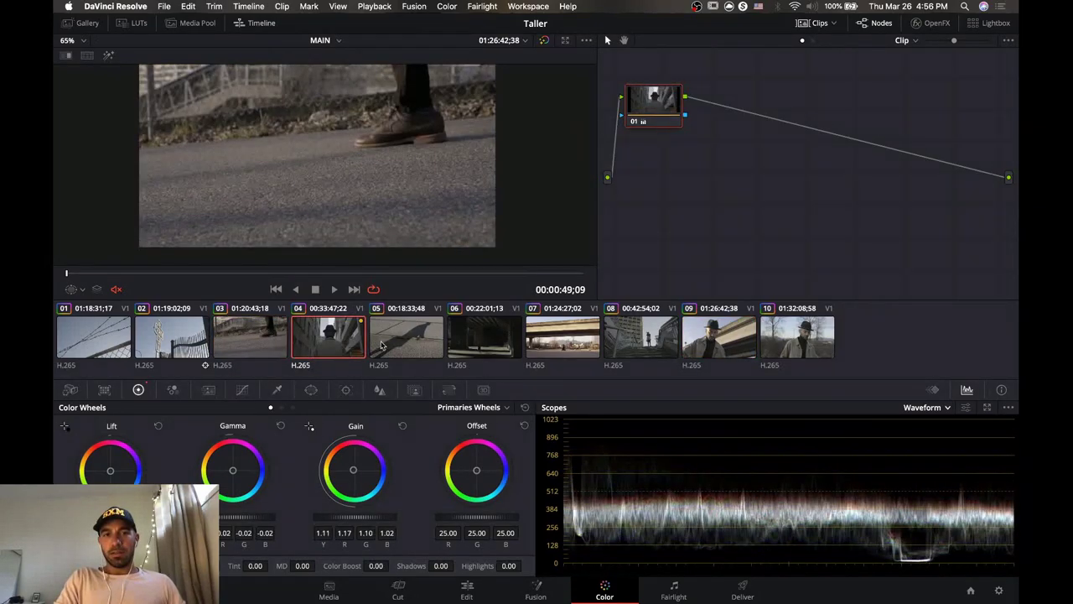
{"action": "left_click", "coordinate": [388, 346]}
{"action": "left_click", "coordinate": [468, 348]}
Delete the second correction node from clip 07's node graph.
{"action": "left_click", "coordinate": [512, 345]}
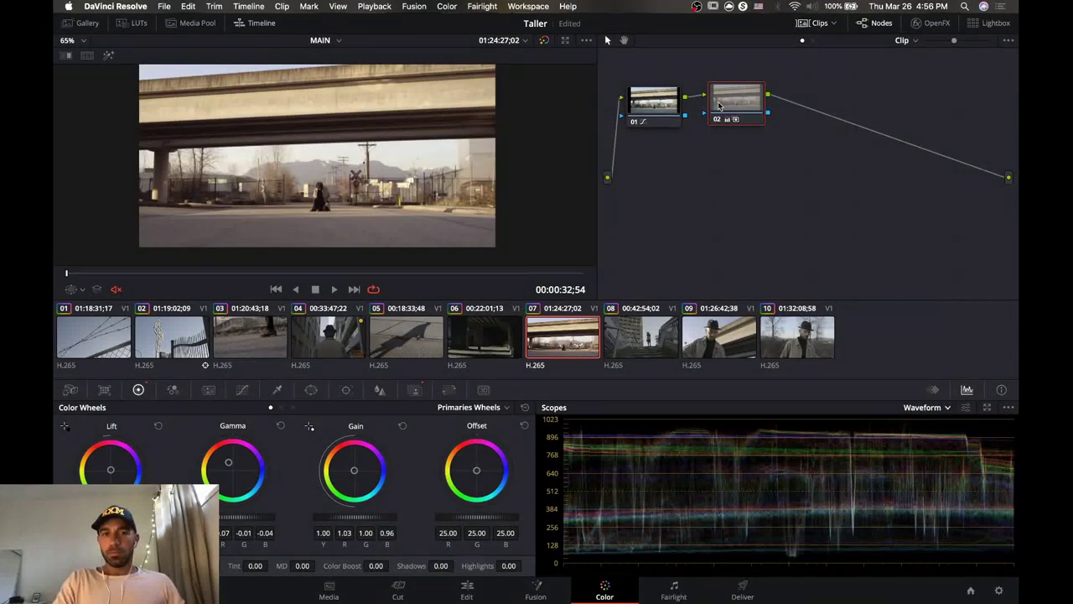
{"action": "left_click_drag", "start_coordinate": [720, 104], "coordinate": [750, 135]}
{"action": "right_click", "coordinate": [750, 136]}
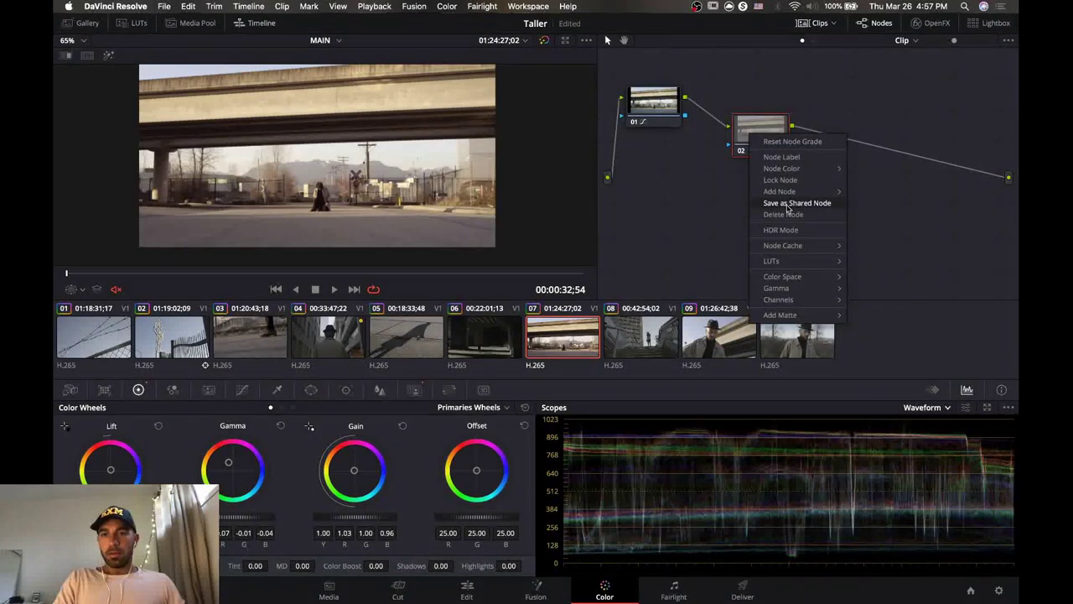
{"action": "left_click", "coordinate": [791, 218]}
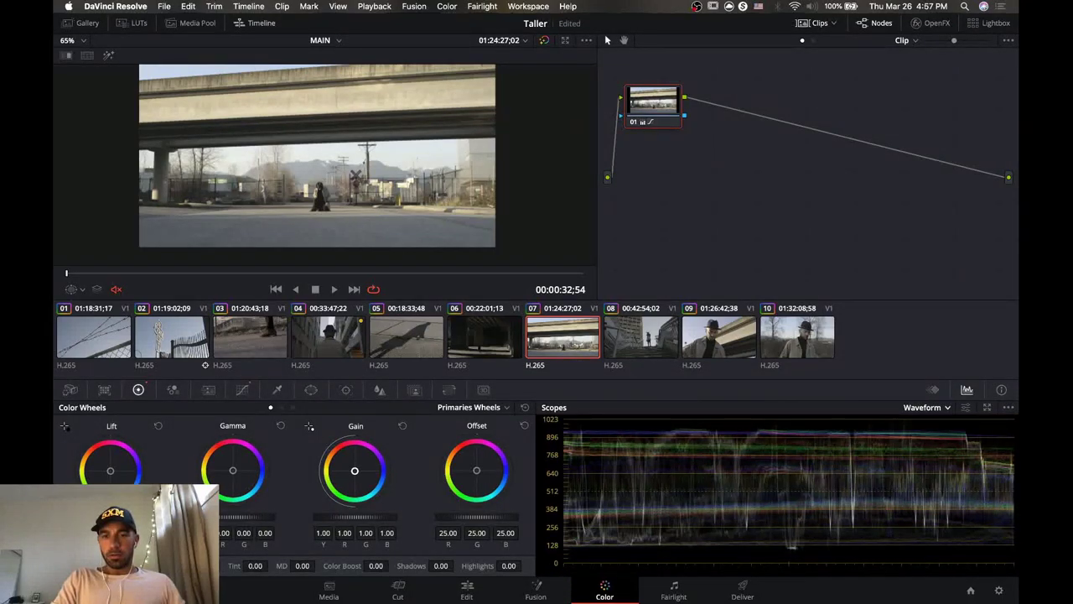
Try warming clip 07's Gain balance to red 1.01, green 1.00, blue 0.97, and reset the primary wheels.
{"action": "left_click_drag", "start_coordinate": [354, 470], "coordinate": [354, 470]}
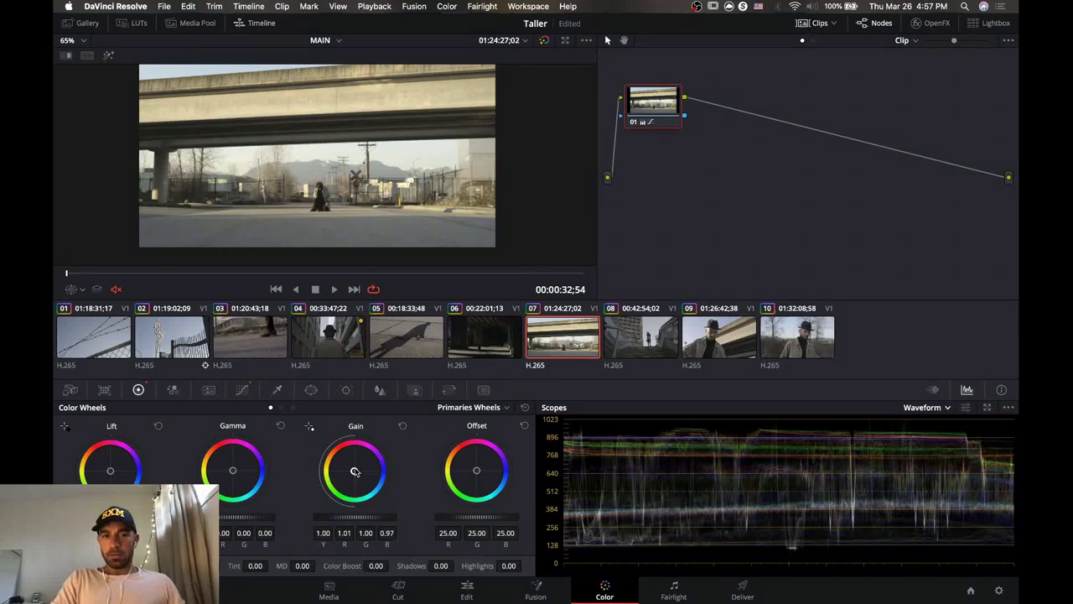
{"action": "left_click", "coordinate": [292, 406]}
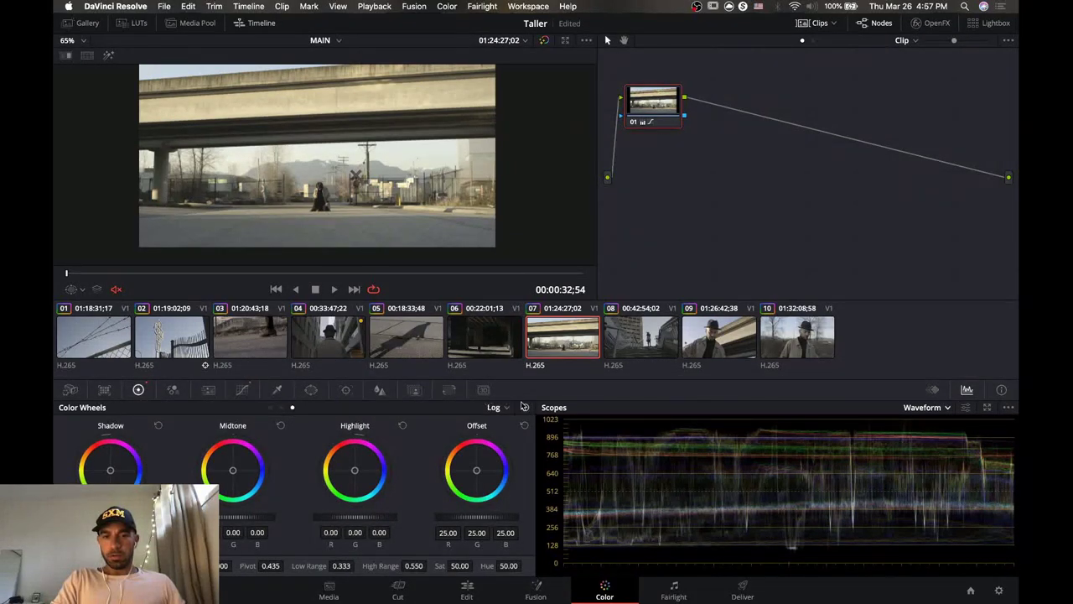
{"action": "left_click", "coordinate": [281, 408]}
{"action": "left_click", "coordinate": [270, 408]}
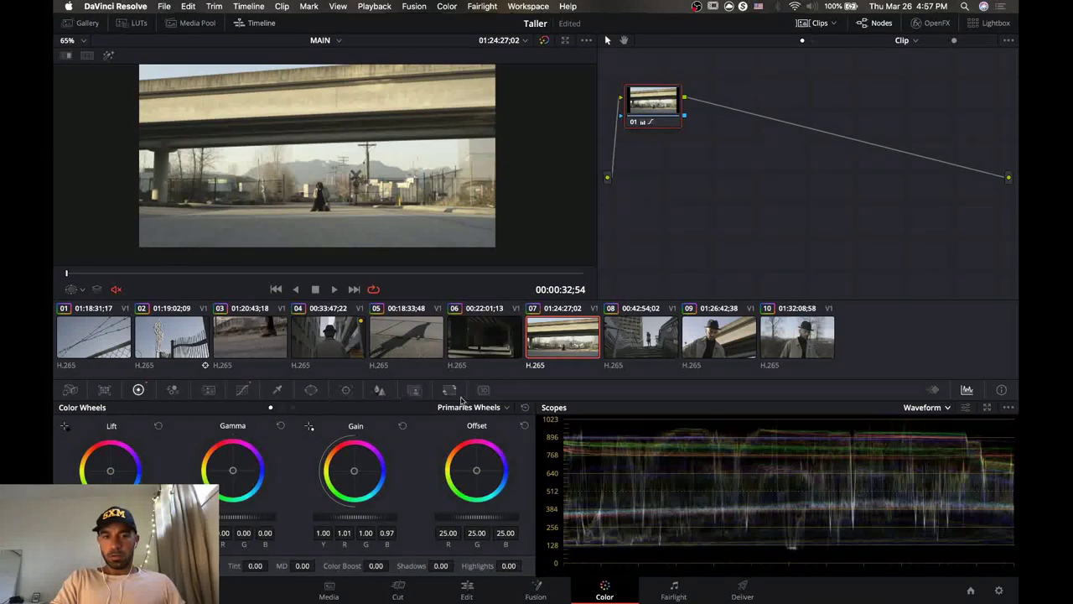
{"action": "left_click", "coordinate": [526, 408]}
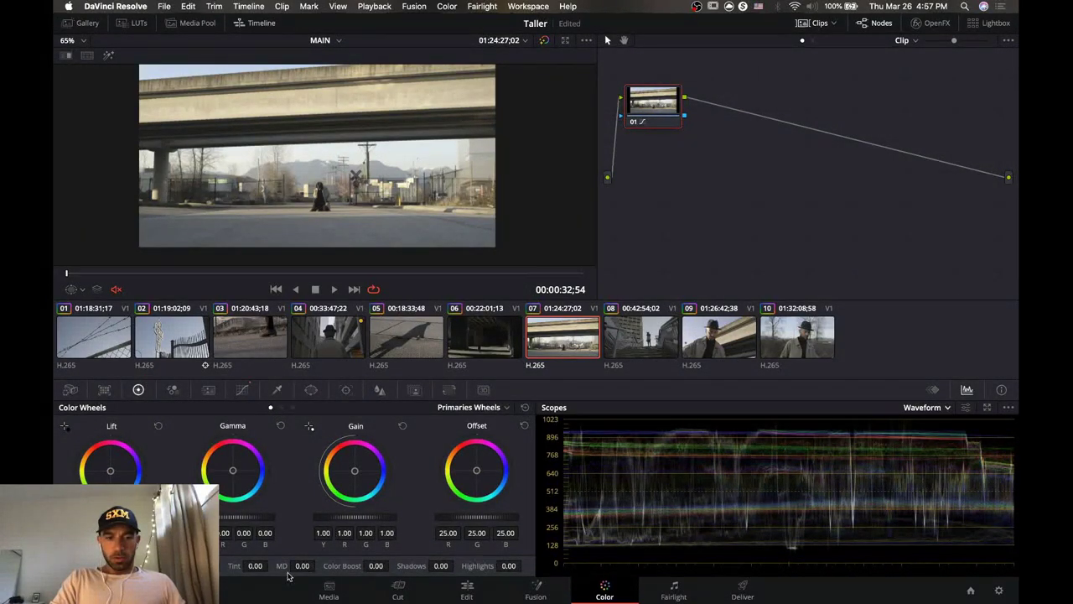
Shift clip 07's Gain balance to red 1.04, green 0.99, blue 1.03, and lower its master Gamma to -0.03.
{"action": "left_click", "coordinate": [270, 408]}
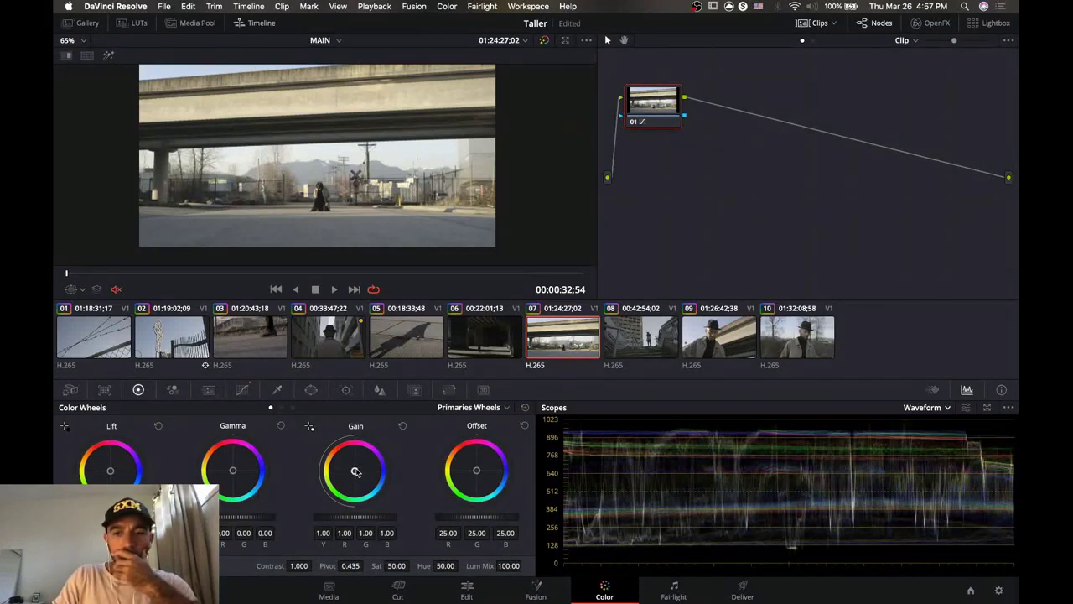
{"action": "left_click_drag", "start_coordinate": [355, 471], "coordinate": [356, 473]}
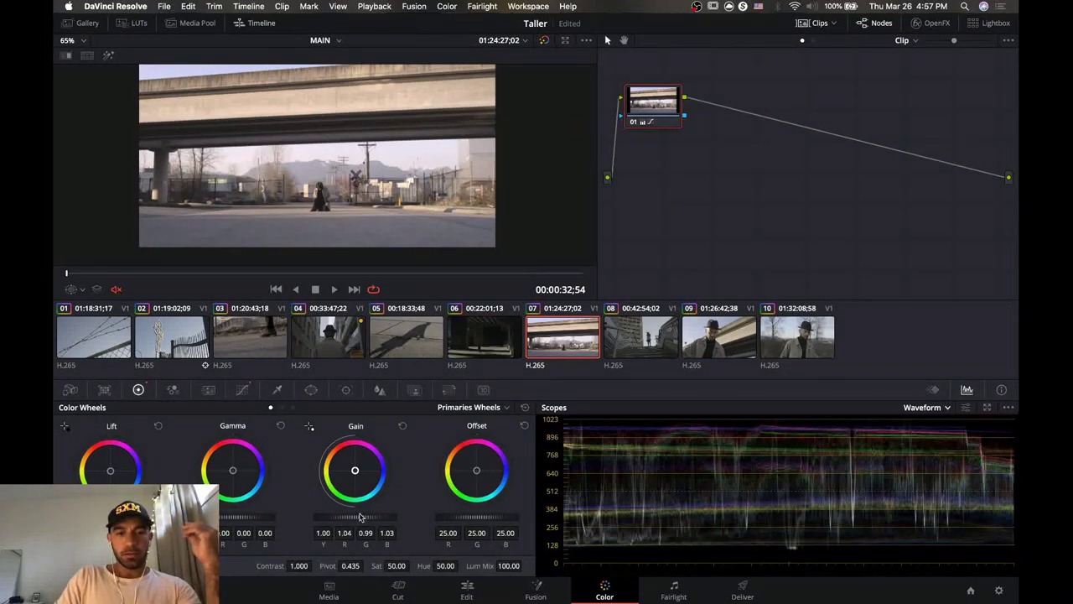
{"action": "left_click_drag", "start_coordinate": [262, 520], "coordinate": [243, 520]}
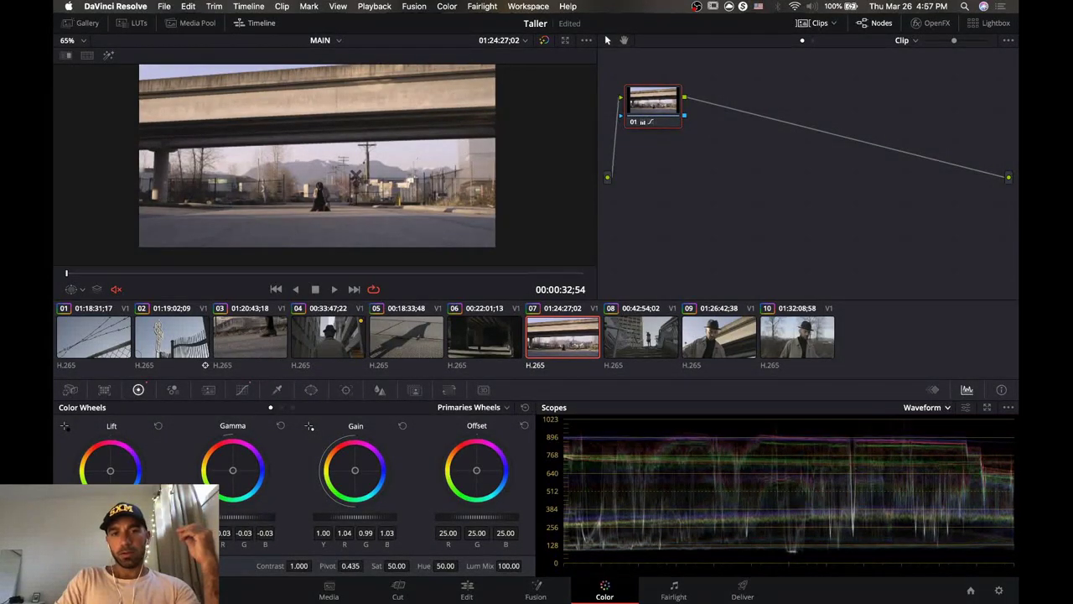
Warm and brighten clip 08 with Gain at luminance 1.59, red 1.72, green 1.57 and blue 1.38.
{"action": "left_click", "coordinate": [660, 343]}
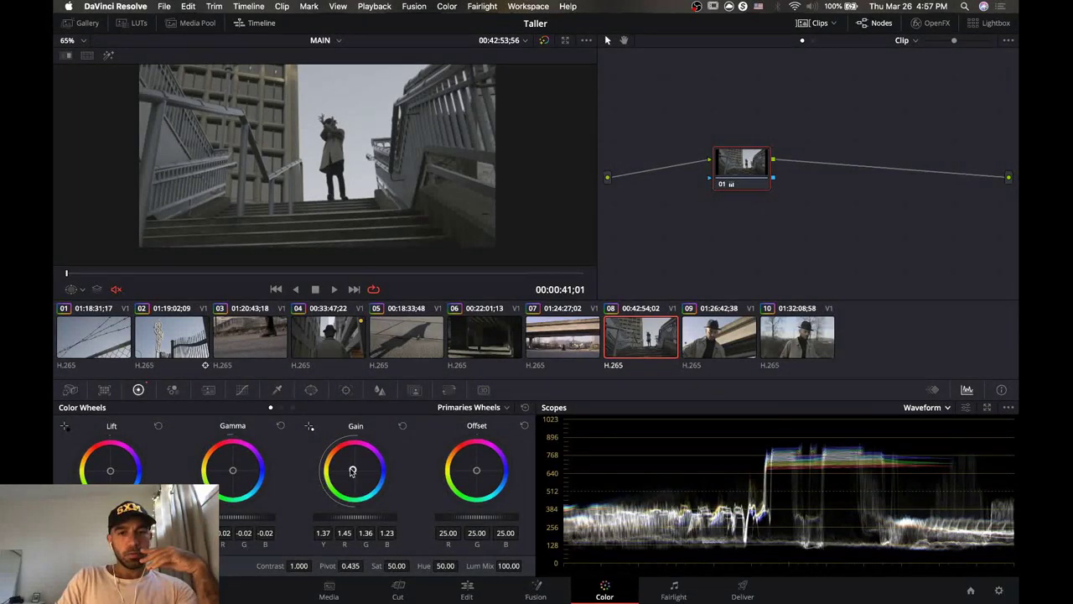
{"action": "left_click_drag", "start_coordinate": [352, 470], "coordinate": [352, 469]}
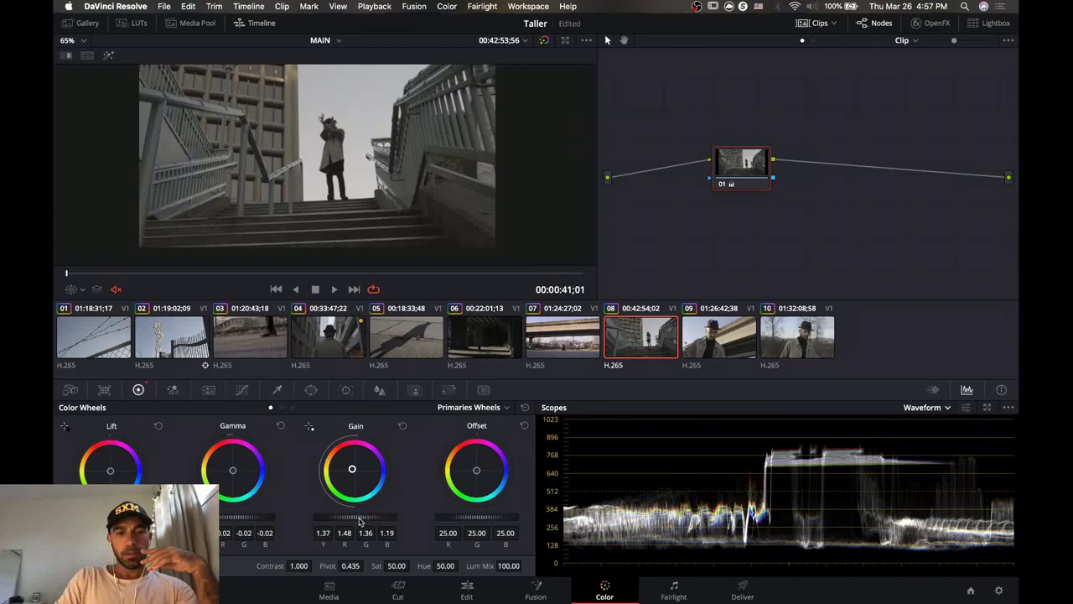
{"action": "left_click_drag", "start_coordinate": [361, 517], "coordinate": [416, 517]}
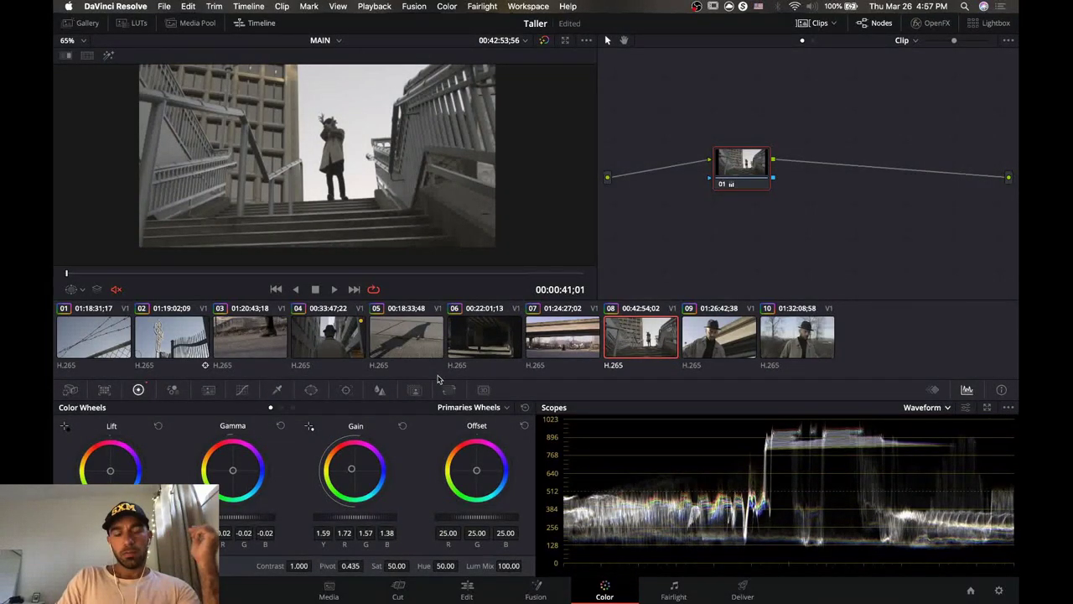
Review clips 03 through 07 one after another, comparing their exposure and color on the Waveform.
{"action": "left_click", "coordinate": [498, 346]}
{"action": "left_click", "coordinate": [573, 334]}
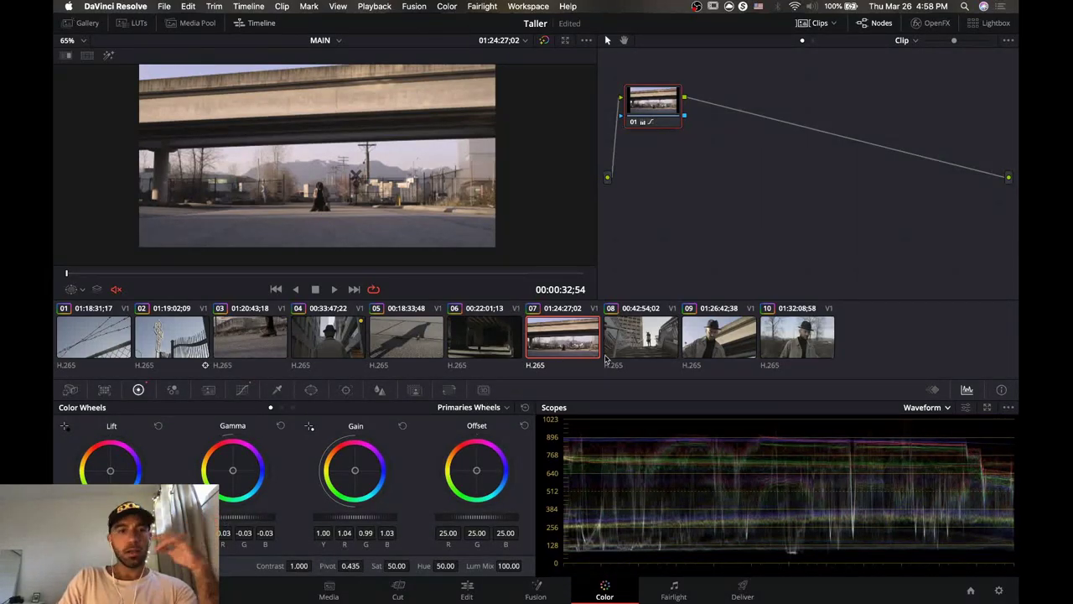
{"action": "left_click", "coordinate": [272, 340]}
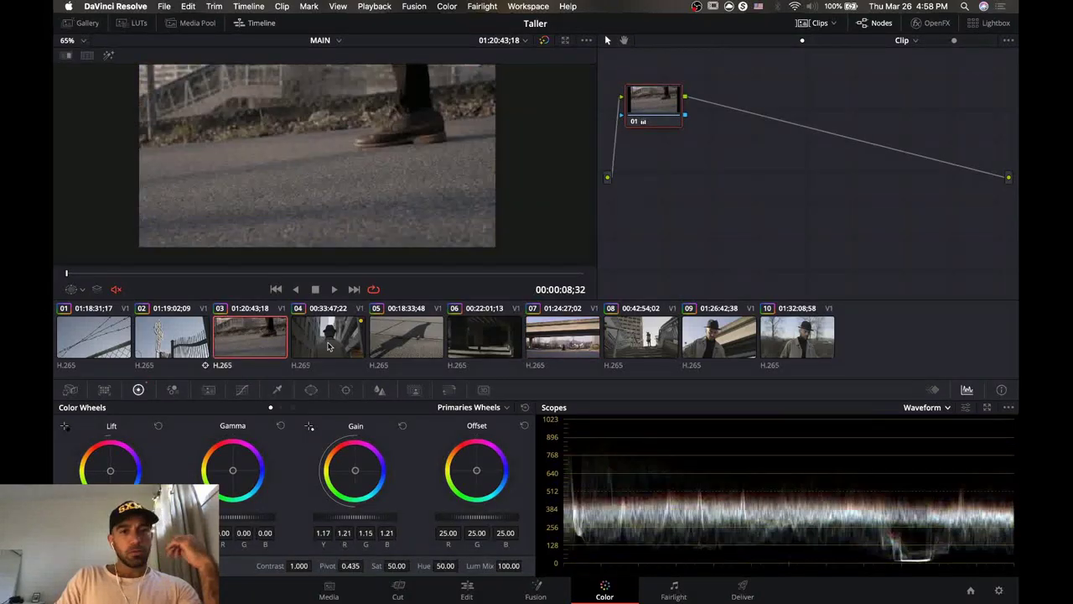
{"action": "left_click", "coordinate": [329, 345]}
{"action": "left_click", "coordinate": [391, 347]}
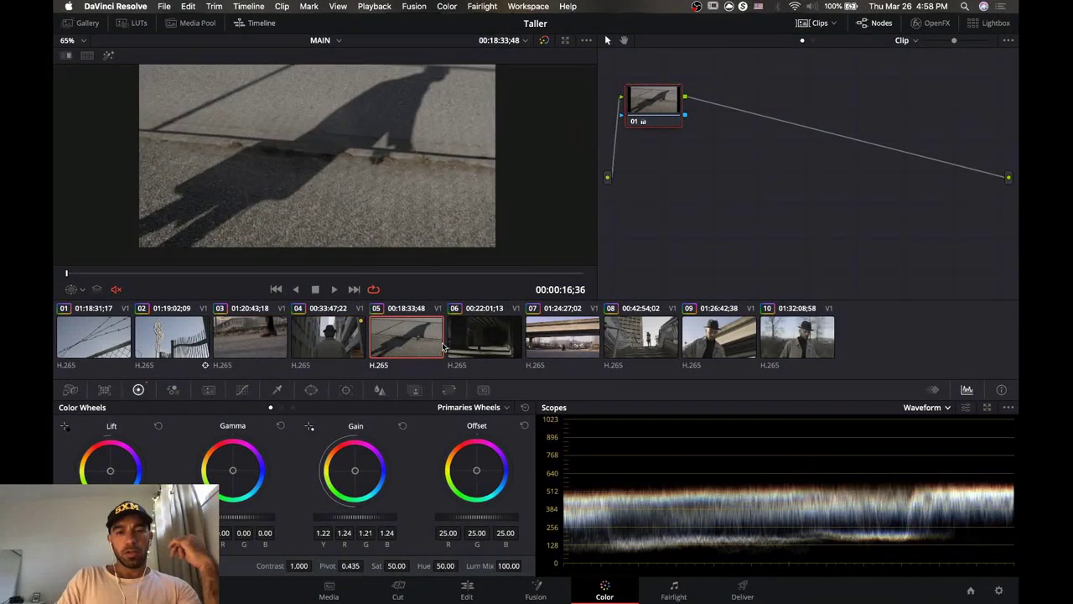
{"action": "left_click", "coordinate": [486, 346]}
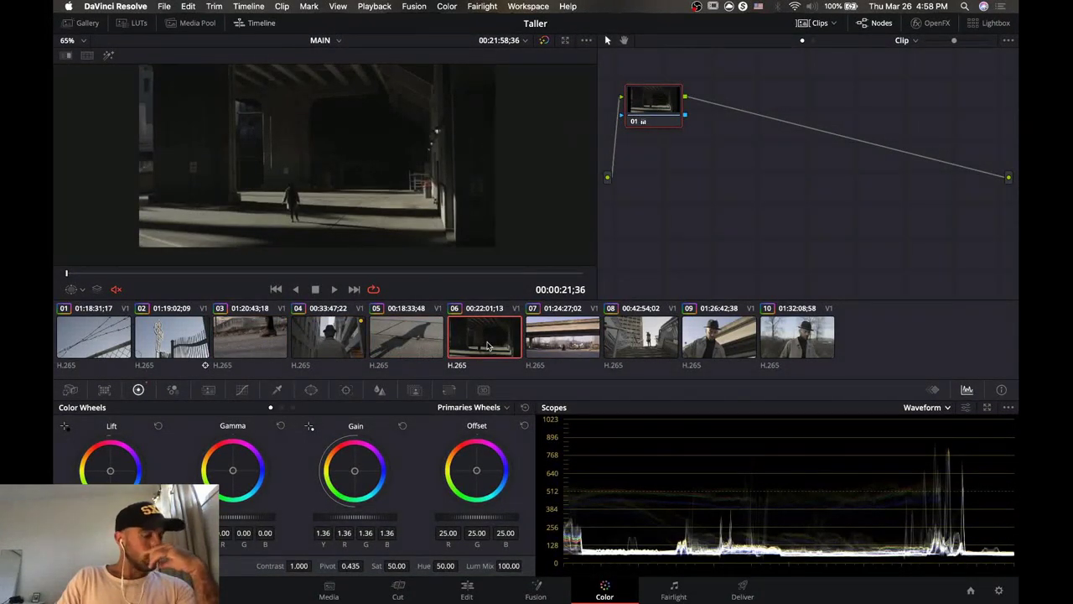
{"action": "left_click", "coordinate": [352, 347]}
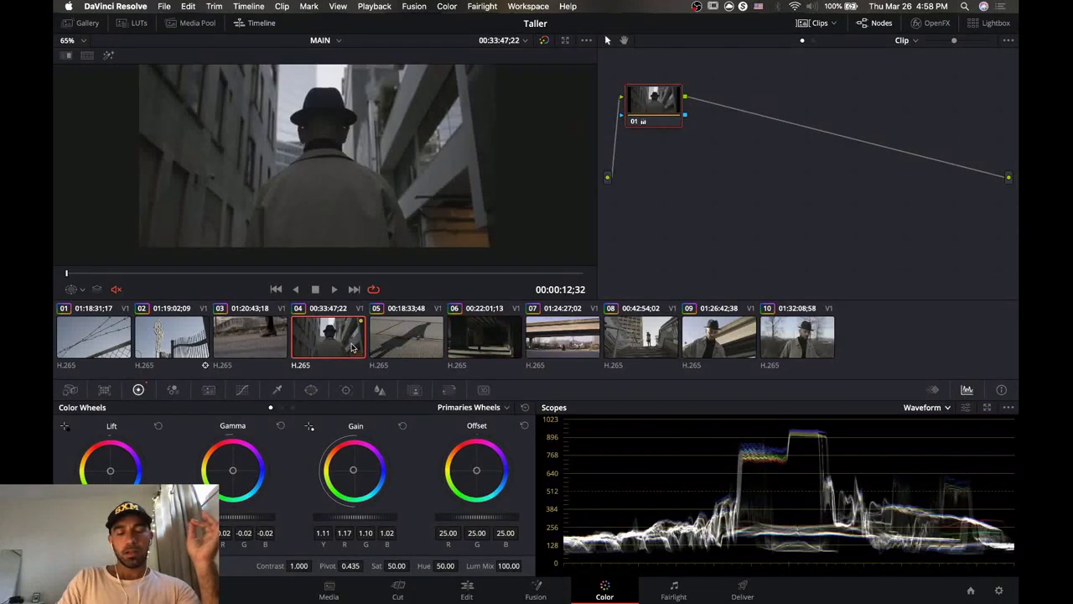
{"action": "left_click", "coordinate": [393, 344]}
{"action": "left_click", "coordinate": [457, 344]}
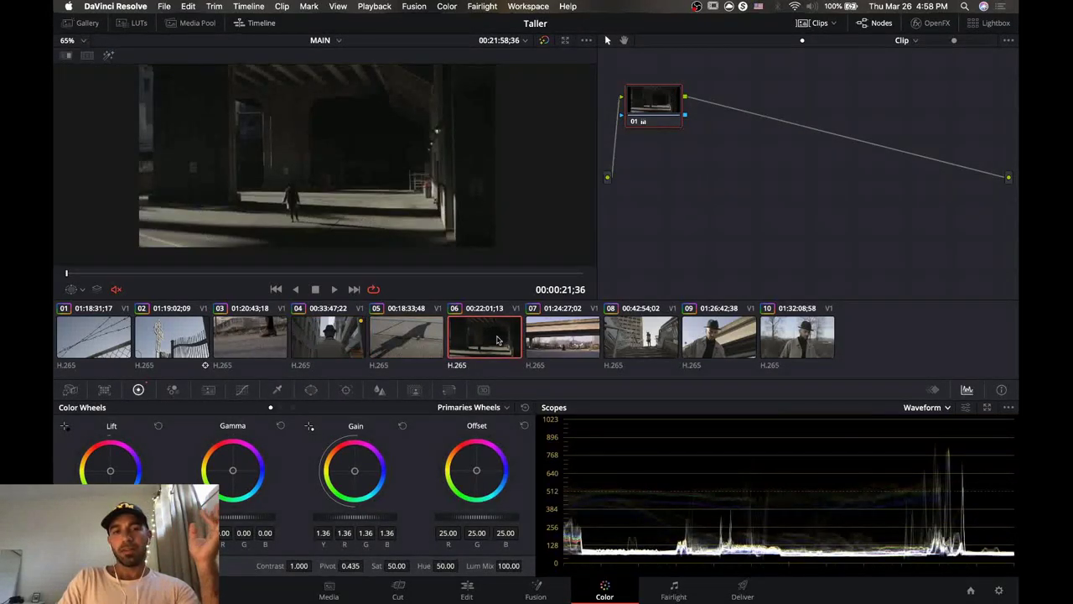
Warm clip 07's Gamma balance to green -0.04 and blue -0.05, and reduce its saturation to 34.40.
{"action": "left_click", "coordinate": [552, 340]}
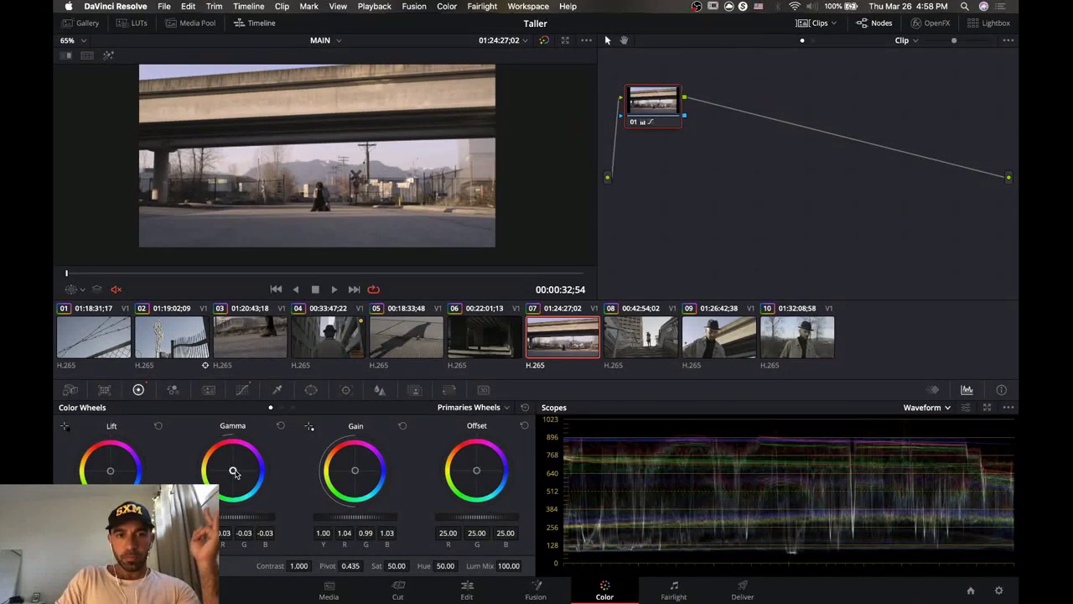
{"action": "left_click_drag", "start_coordinate": [234, 472], "coordinate": [232, 470]}
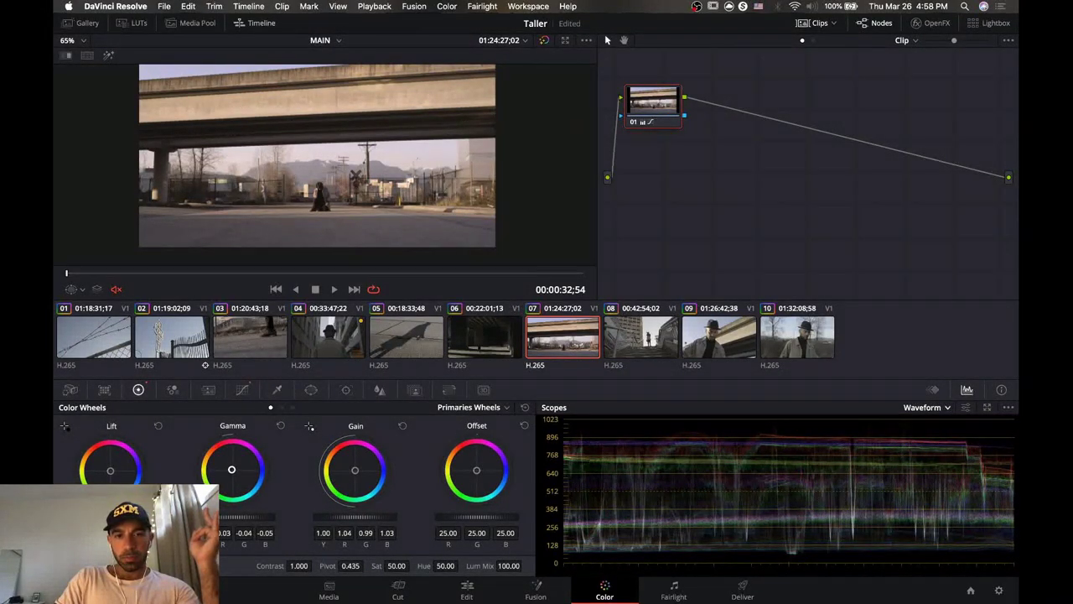
{"action": "mouse_move", "coordinate": [399, 565]}
{"action": "left_mouse_down"}
{"action": "mouse_move", "coordinate": [460, 566]}
{"action": "mouse_move", "coordinate": [410, 565]}
{"action": "left_mouse_up"}
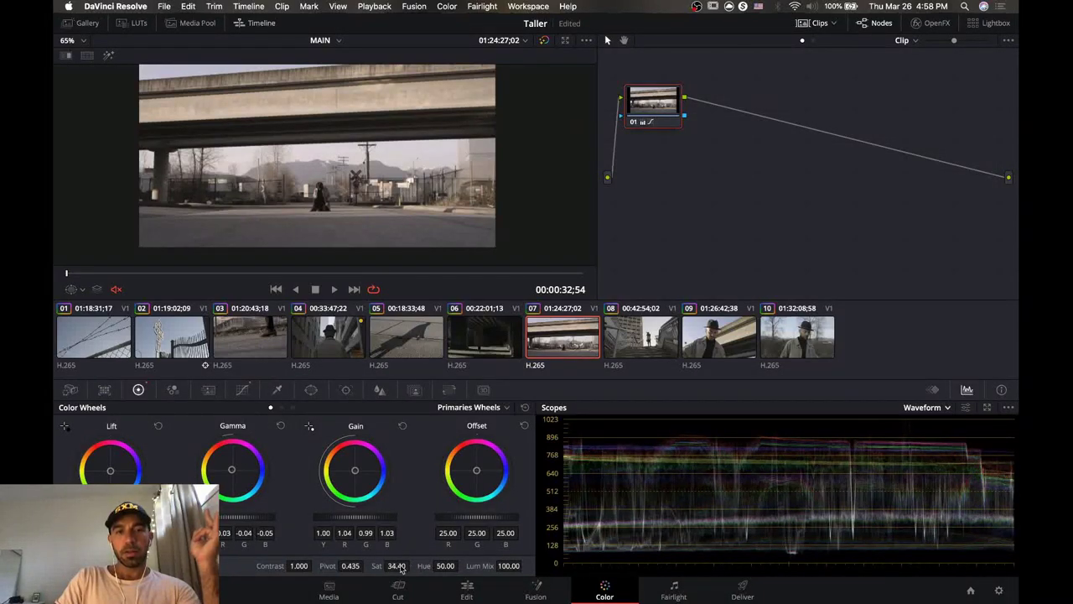
Review clips 08, 09 and 10 and compare them with clip 07 on the Waveform.
{"action": "left_click", "coordinate": [637, 351]}
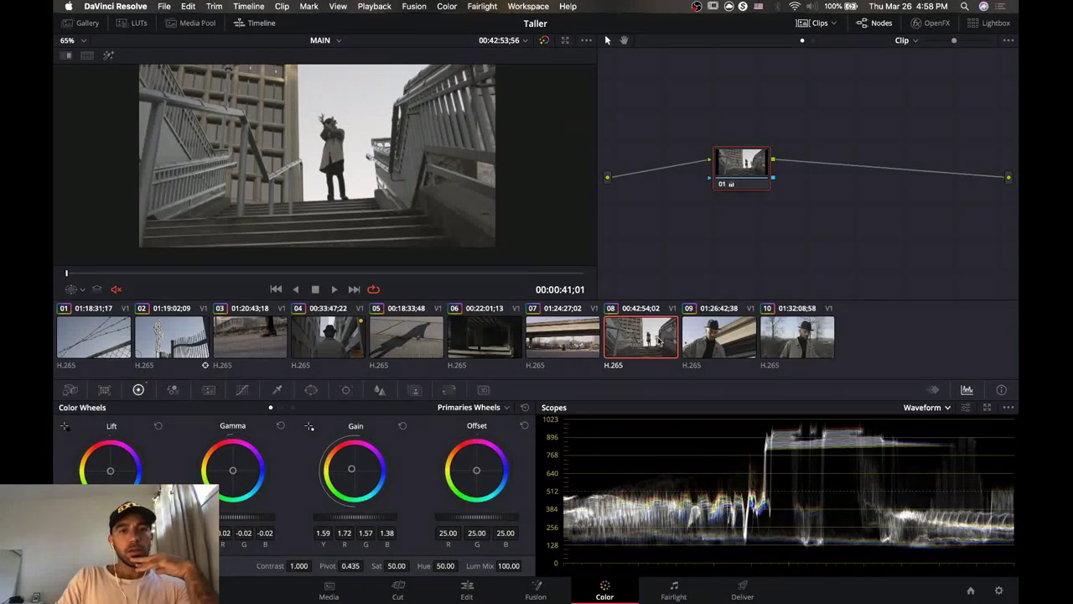
{"action": "left_click", "coordinate": [731, 333]}
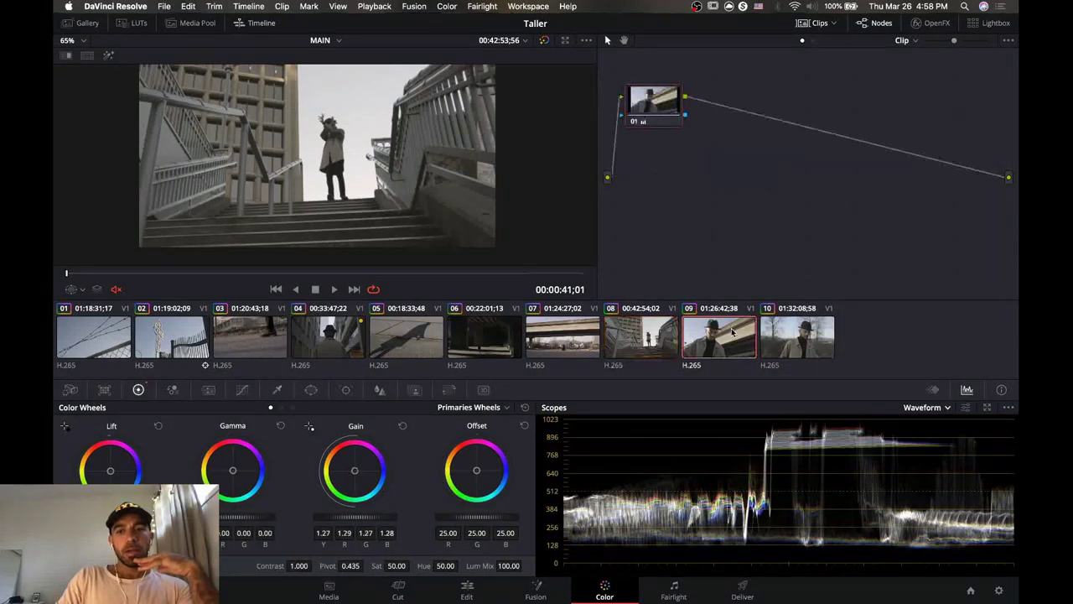
{"action": "left_click", "coordinate": [796, 334]}
{"action": "left_click", "coordinate": [551, 334]}
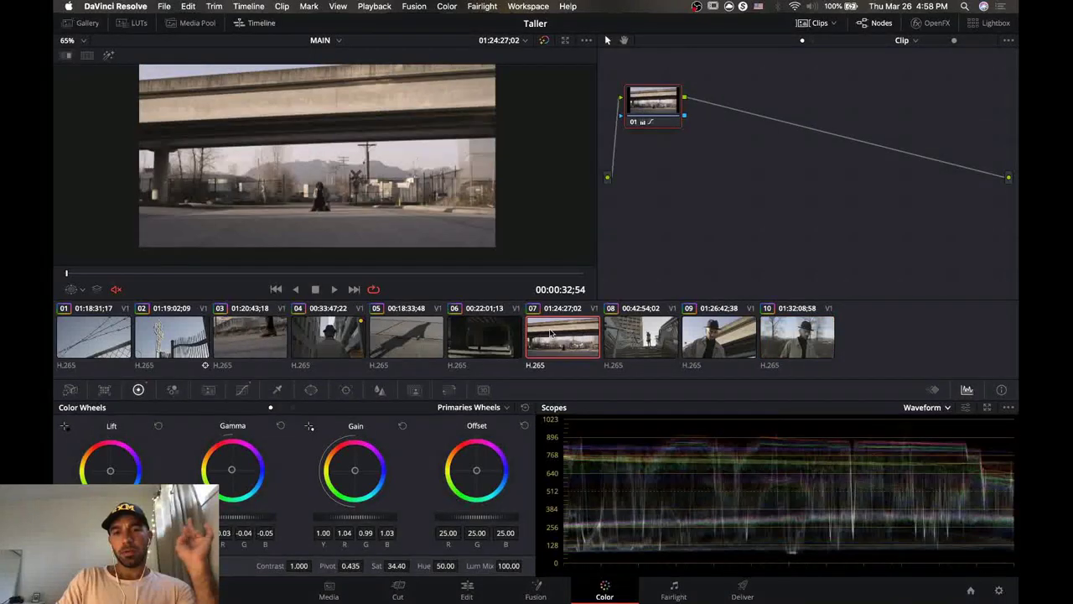
Add a second serial node to clip 01.
{"action": "left_click", "coordinate": [95, 350]}
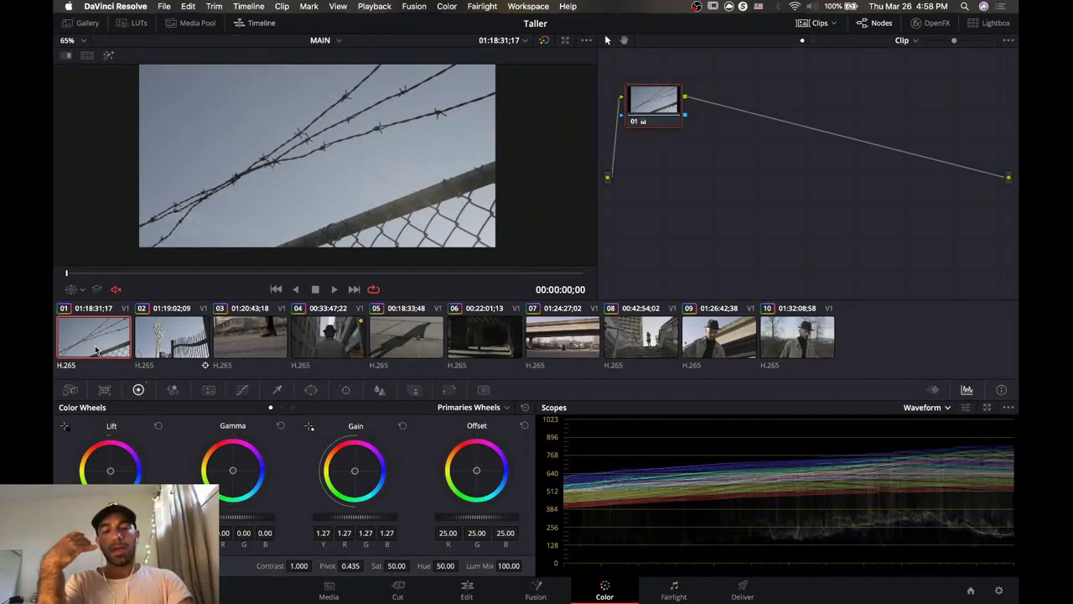
{"action": "key", "text": "alt+s"}
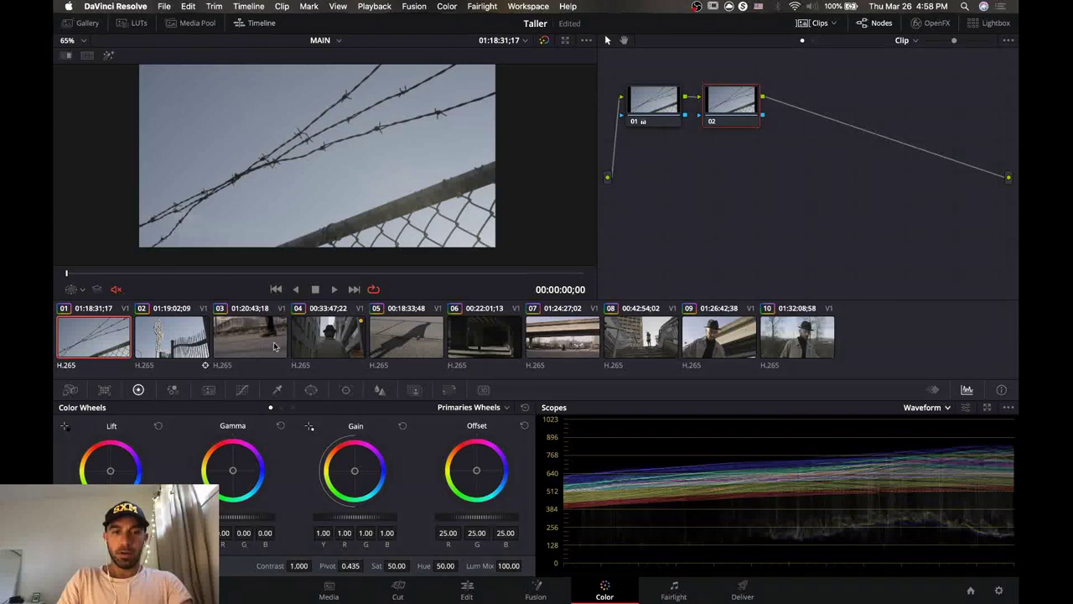
Add a serial node to clip 07 and place a circular power window over the figure on the road, with Tilt 49.26.
{"action": "left_click", "coordinate": [546, 349]}
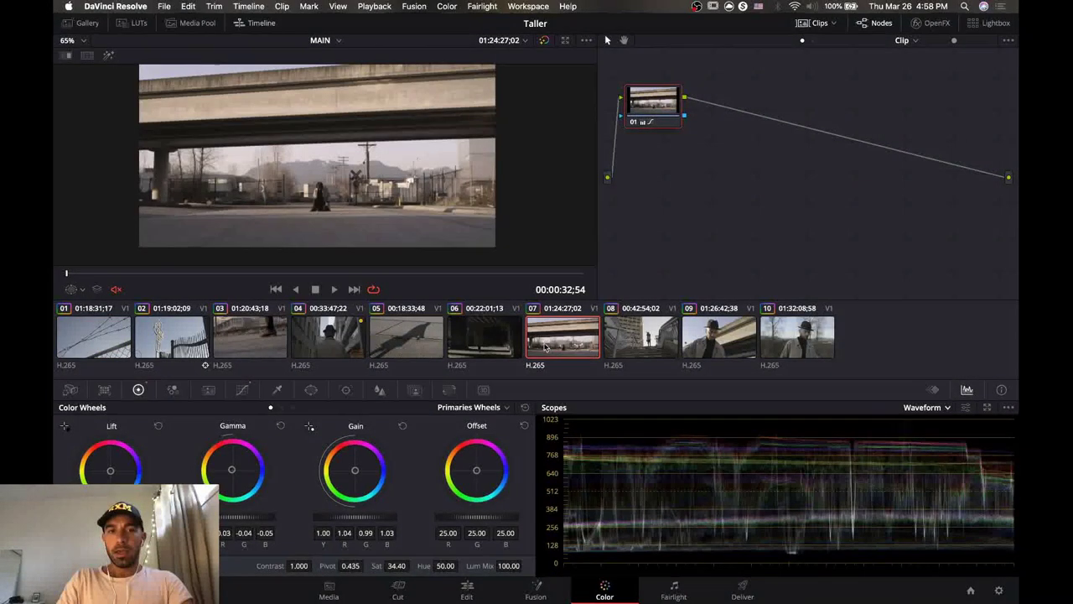
{"action": "left_click", "coordinate": [310, 391]}
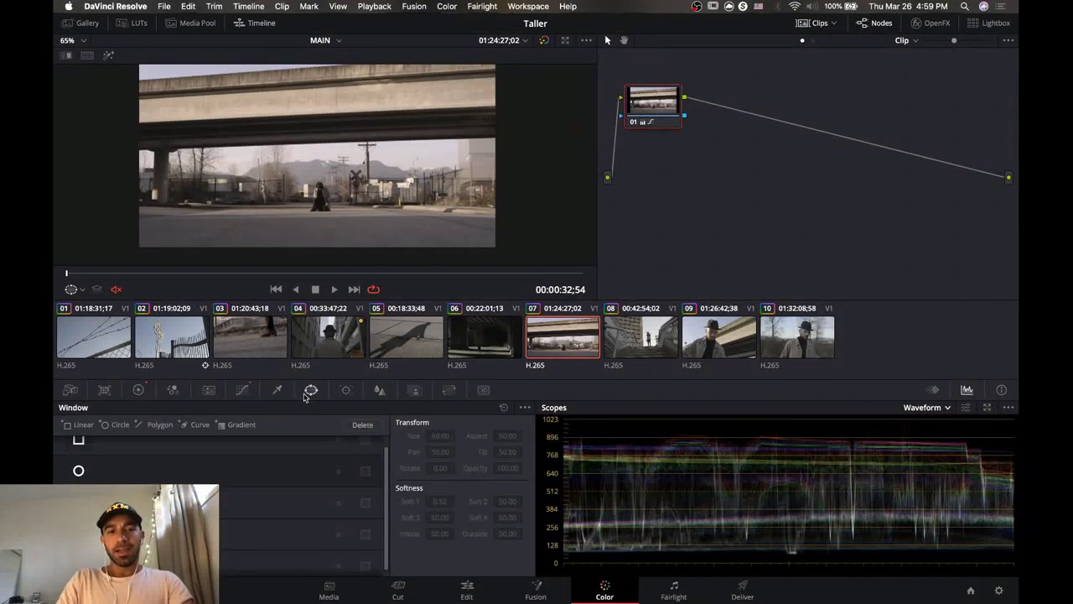
{"action": "left_click", "coordinate": [80, 472]}
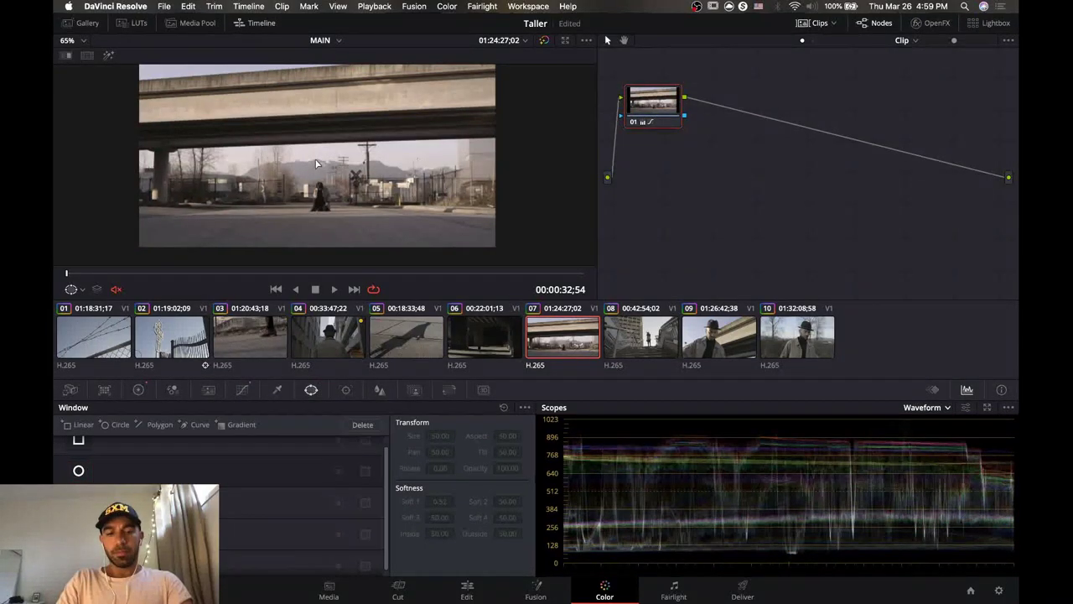
{"action": "key", "text": "alt+s"}
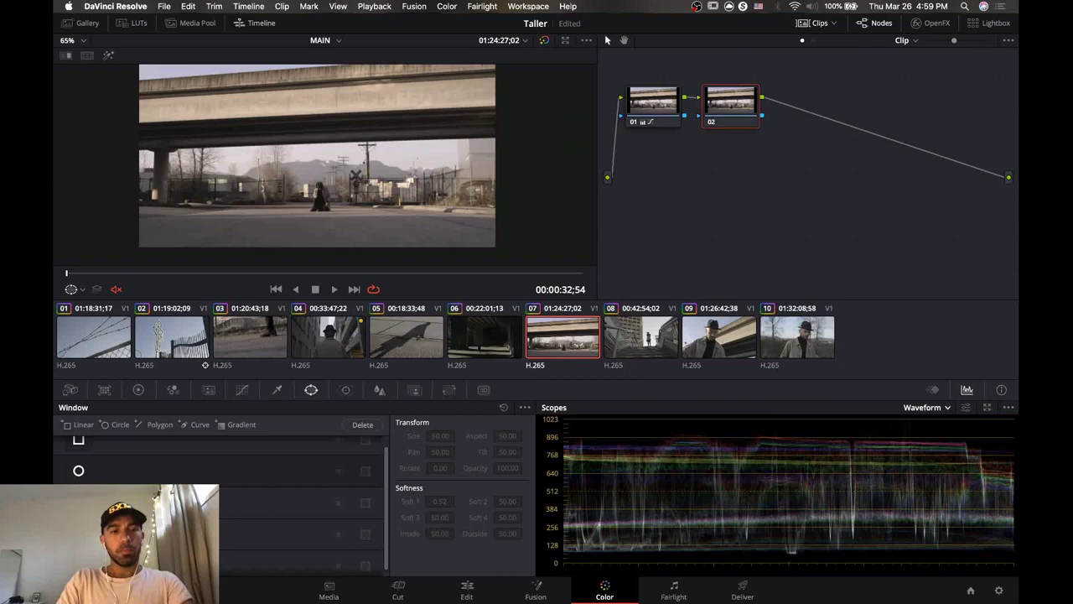
{"action": "left_click", "coordinate": [78, 470]}
{"action": "left_click_drag", "start_coordinate": [317, 147], "coordinate": [317, 192]}
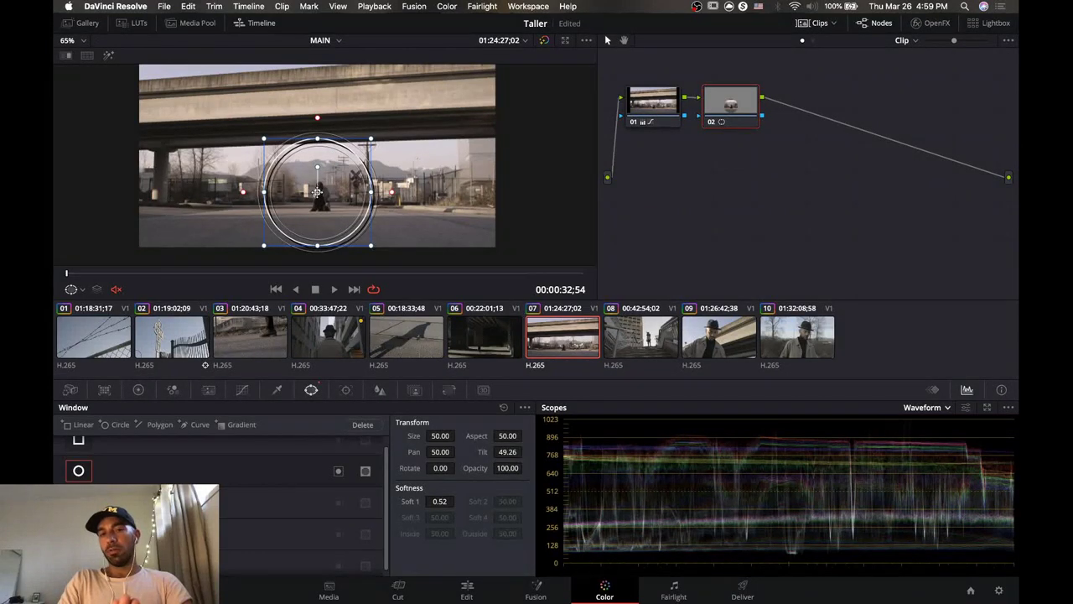
Brighten the midtones inside the circular window with the custom curve, and set the window's Soft 1 to 8.34 with its overlay hidden.
{"action": "left_click", "coordinate": [241, 390]}
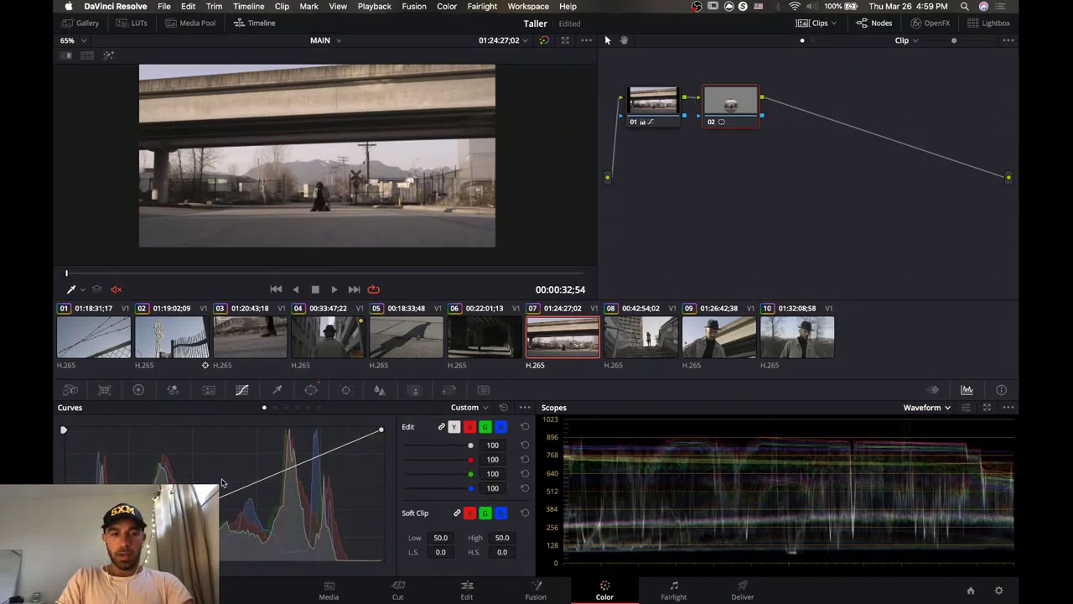
{"action": "left_click_drag", "start_coordinate": [230, 497], "coordinate": [216, 476]}
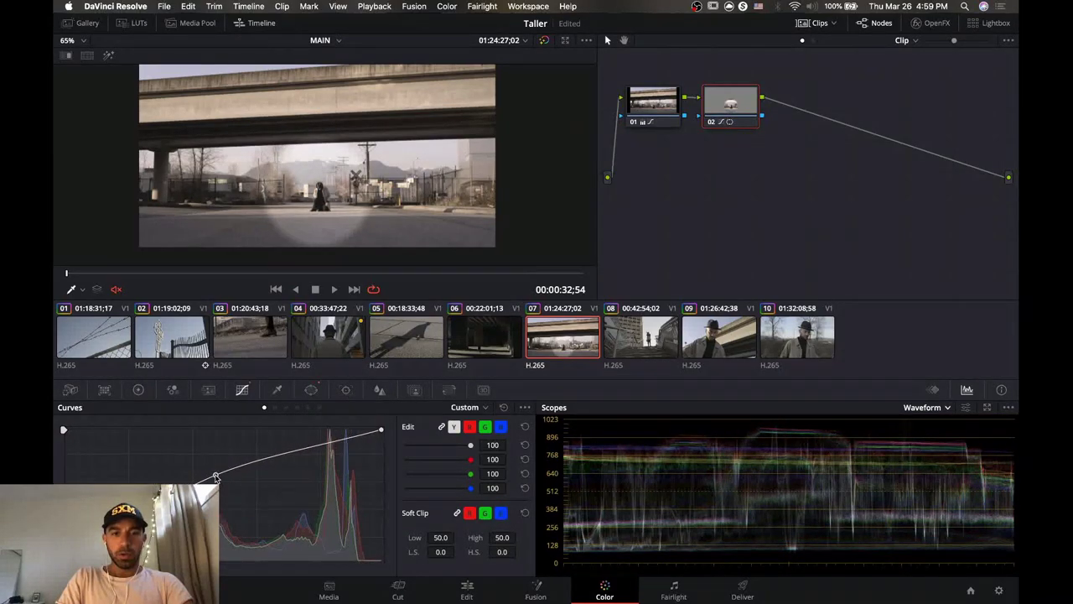
{"action": "left_click", "coordinate": [311, 390]}
{"action": "mouse_move", "coordinate": [441, 501]}
{"action": "left_mouse_down"}
{"action": "mouse_move", "coordinate": [458, 500]}
{"action": "mouse_move", "coordinate": [438, 499]}
{"action": "left_mouse_up"}
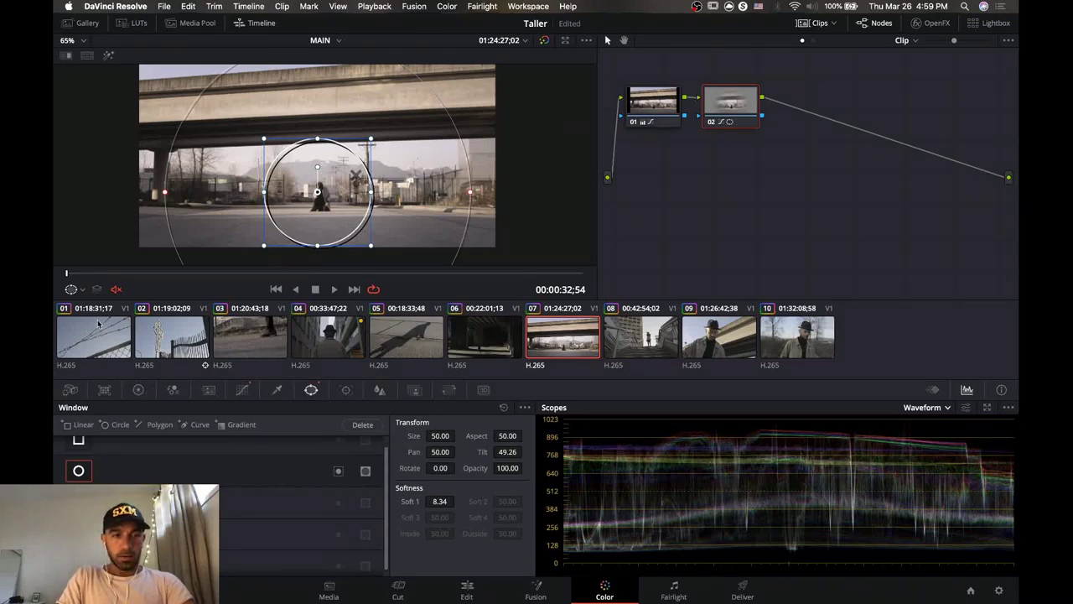
{"action": "left_click", "coordinate": [81, 291]}
{"action": "left_click", "coordinate": [95, 310]}
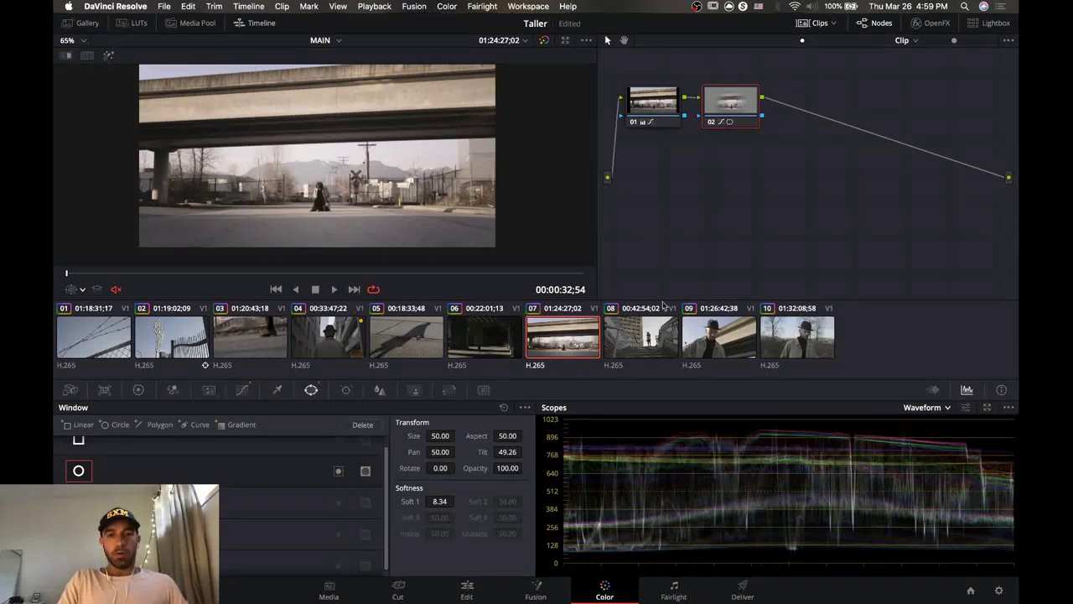
Add serial node 03 with Gain at red 1.11, green 0.97 and blue 0.93, Gamma blue at 0.02, and a slightly warmer Lift.
{"action": "left_click_drag", "start_coordinate": [749, 111], "coordinate": [767, 124]}
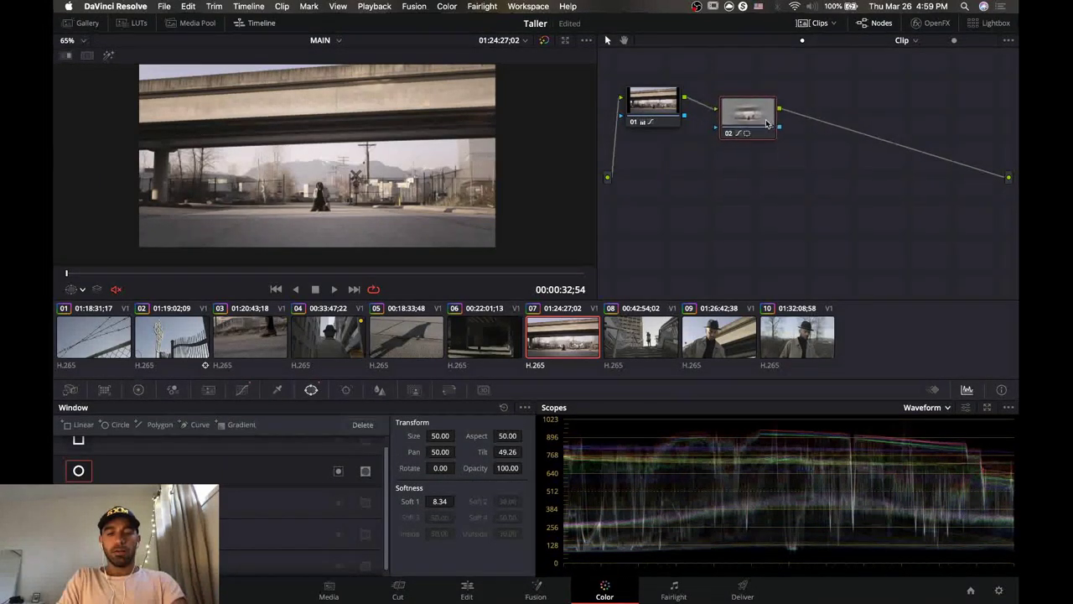
{"action": "key", "text": "alt+s"}
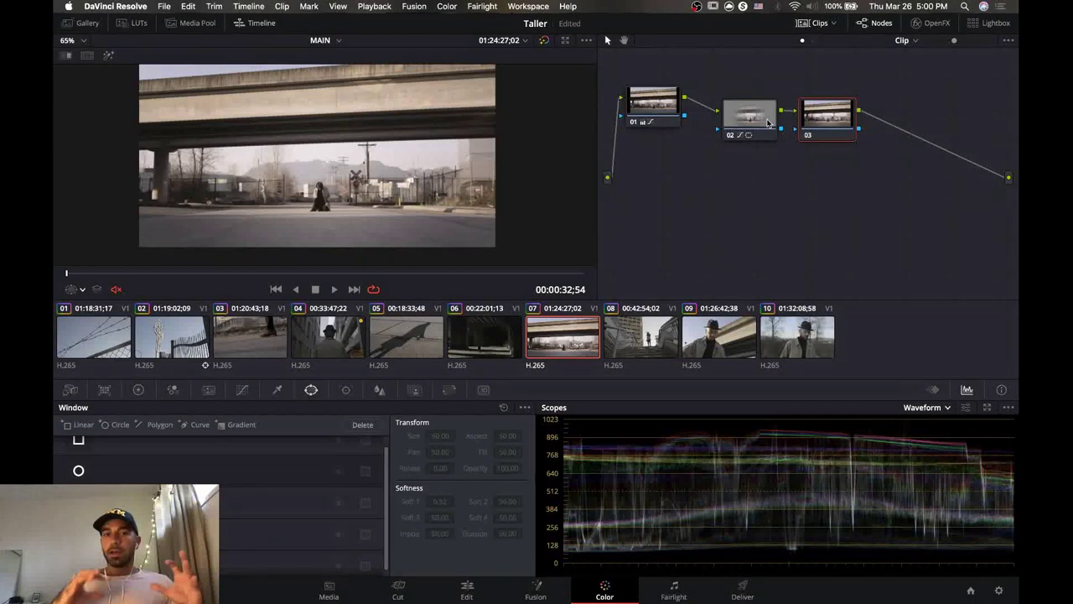
{"action": "left_click", "coordinate": [138, 390]}
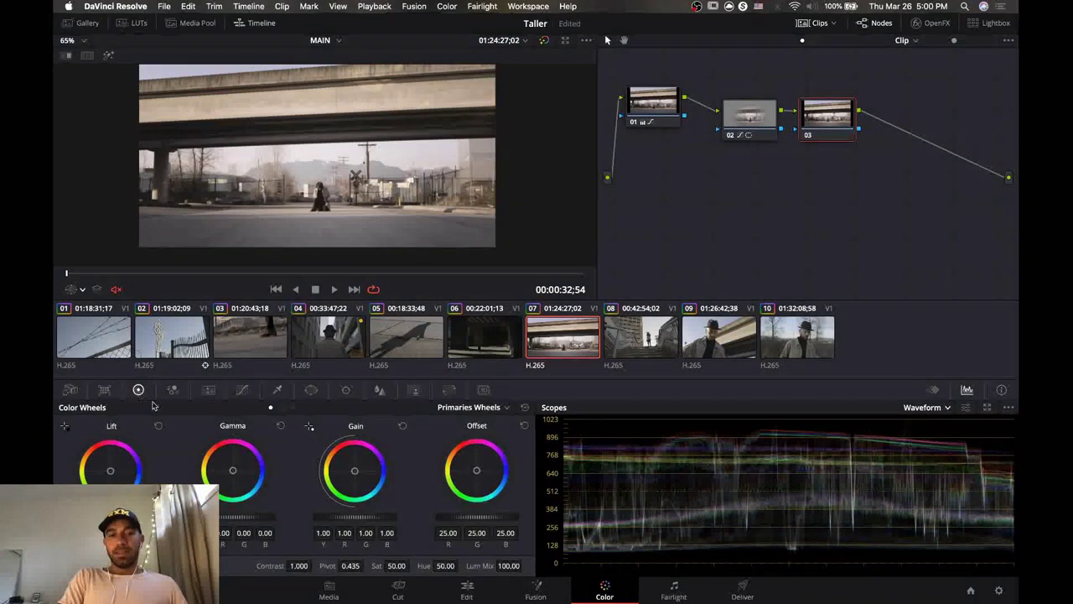
{"action": "left_click_drag", "start_coordinate": [356, 472], "coordinate": [352, 468]}
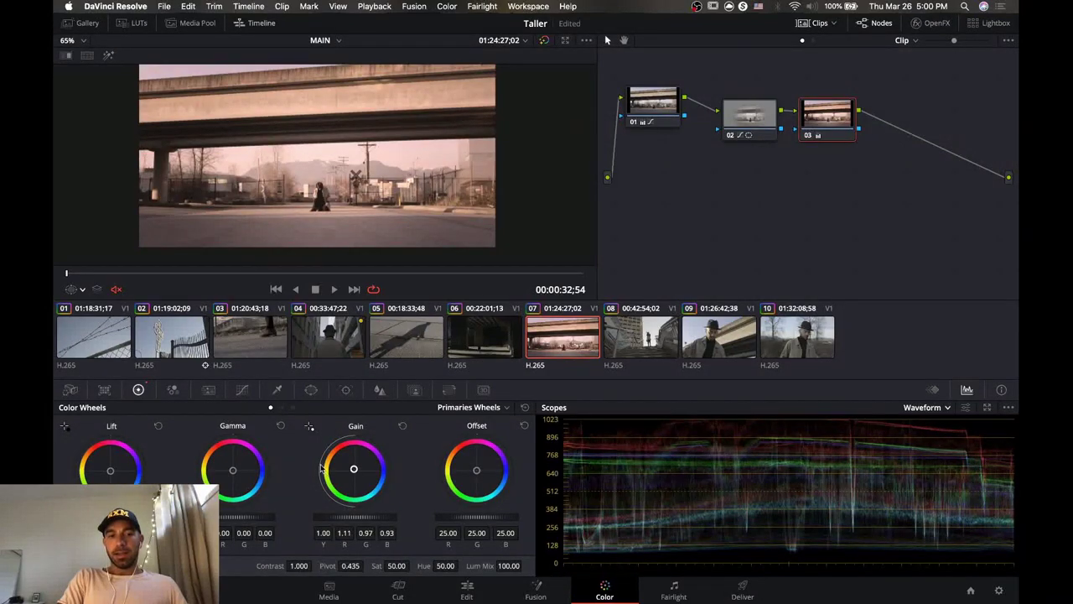
{"action": "left_click_drag", "start_coordinate": [233, 469], "coordinate": [235, 472]}
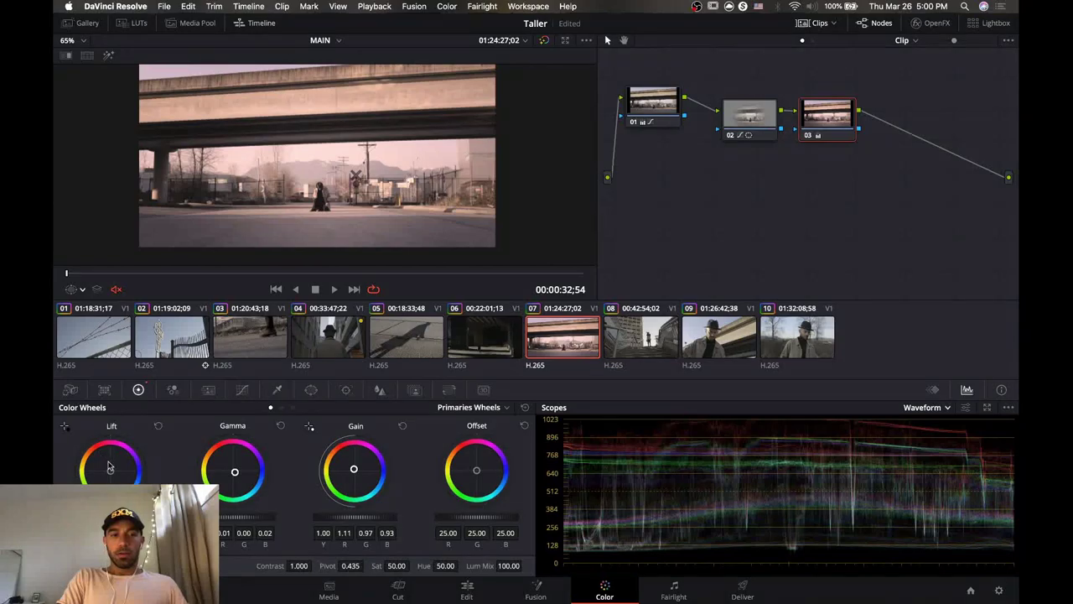
{"action": "left_click_drag", "start_coordinate": [110, 470], "coordinate": [109, 470]}
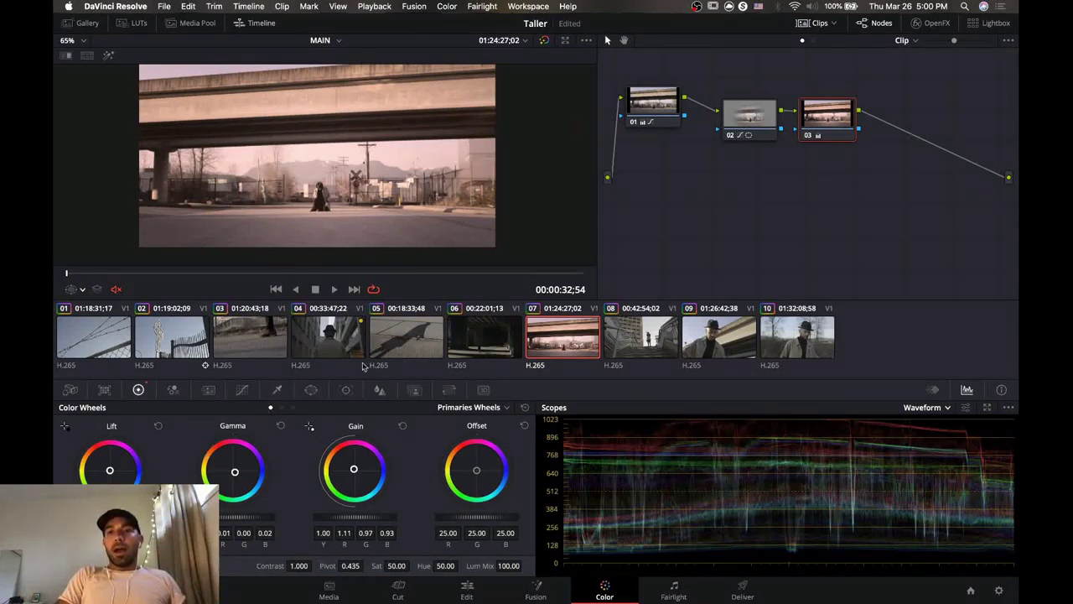
Spread out clip 07's nodes, with node 02 above node 01 and node 03 near the output.
{"action": "left_click_drag", "start_coordinate": [827, 122], "coordinate": [880, 116]}
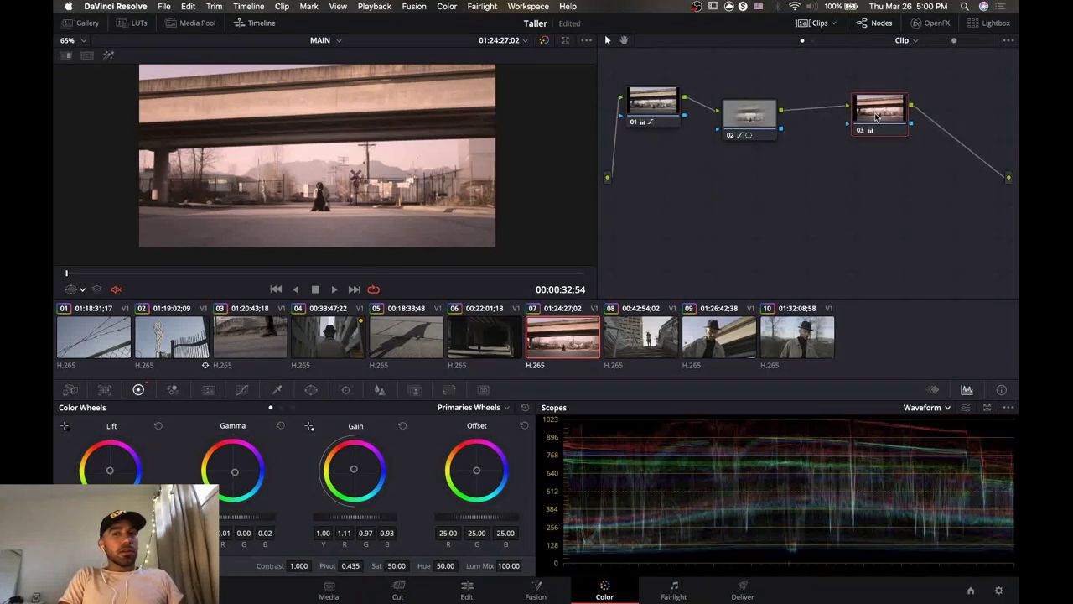
{"action": "left_click", "coordinate": [750, 120]}
{"action": "left_click_drag", "start_coordinate": [751, 120], "coordinate": [758, 104]}
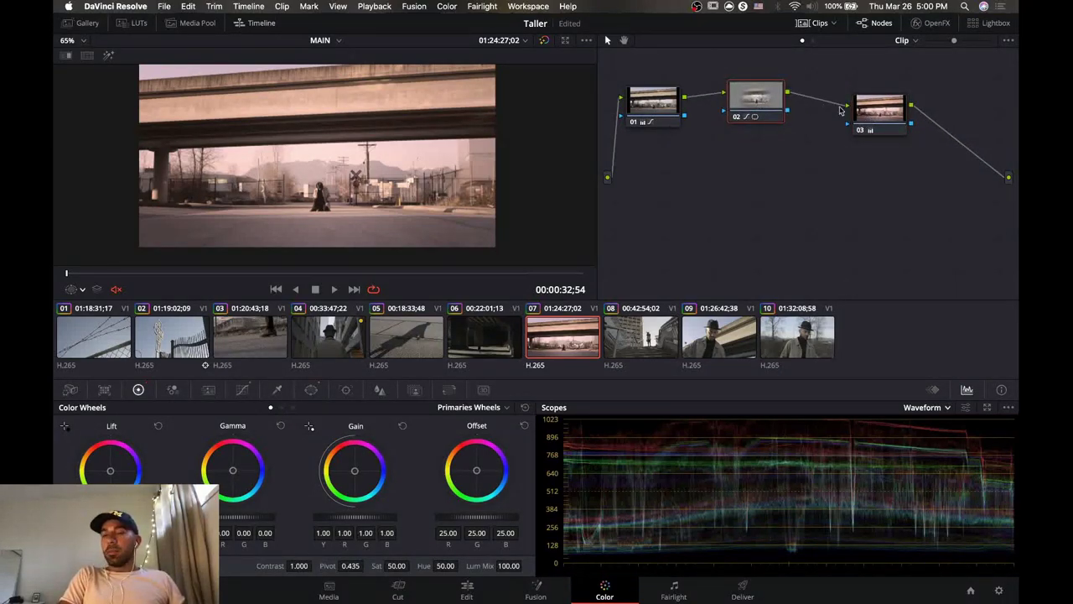
{"action": "left_click", "coordinate": [869, 115]}
{"action": "left_click_drag", "start_coordinate": [654, 101], "coordinate": [655, 125]}
{"action": "left_click_drag", "start_coordinate": [743, 101], "coordinate": [707, 73]}
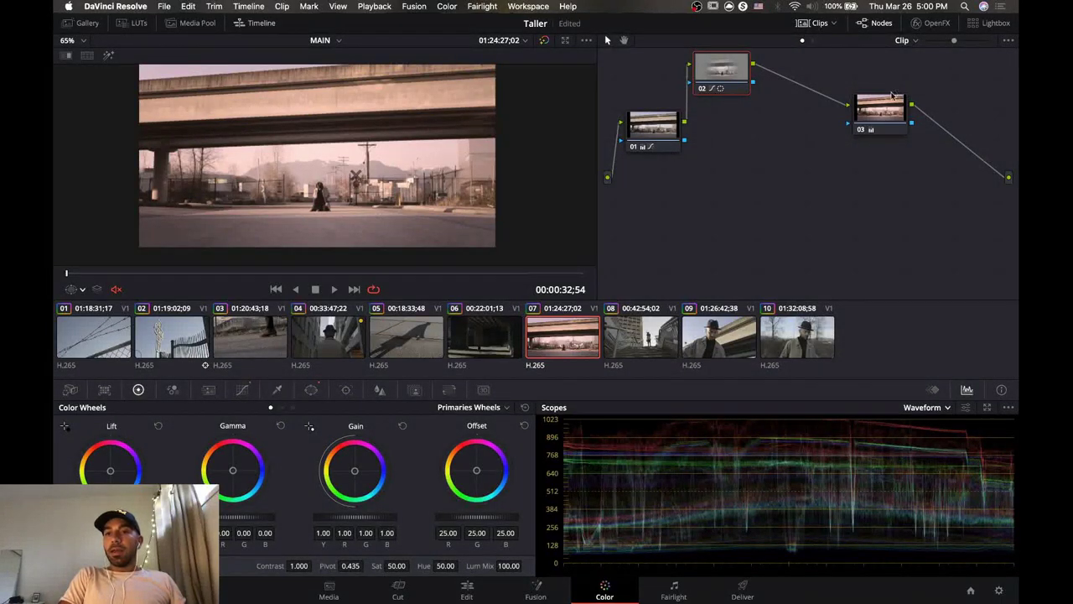
{"action": "left_click_drag", "start_coordinate": [889, 99], "coordinate": [969, 85]}
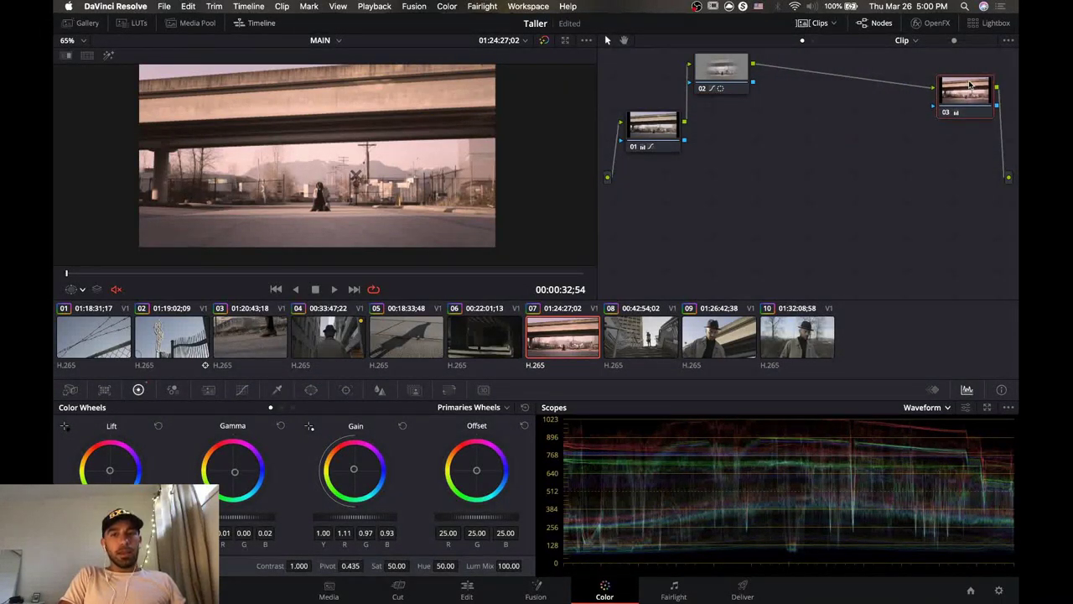
Set node 03's Key Output Gain to 0.419 and switch the node off and on to compare the look.
{"action": "left_click", "coordinate": [414, 389]}
{"action": "mouse_move", "coordinate": [406, 500]}
{"action": "left_mouse_down"}
{"action": "mouse_move", "coordinate": [394, 500]}
{"action": "mouse_move", "coordinate": [411, 499]}
{"action": "left_mouse_up"}
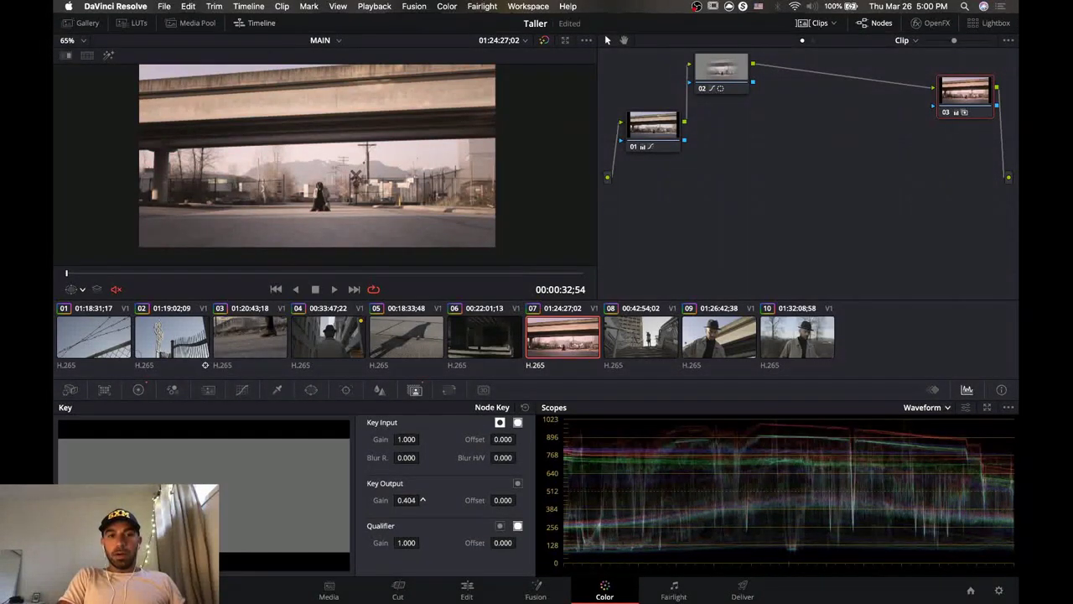
{"action": "left_click", "coordinate": [946, 112]}
{"action": "left_click", "coordinate": [946, 111]}
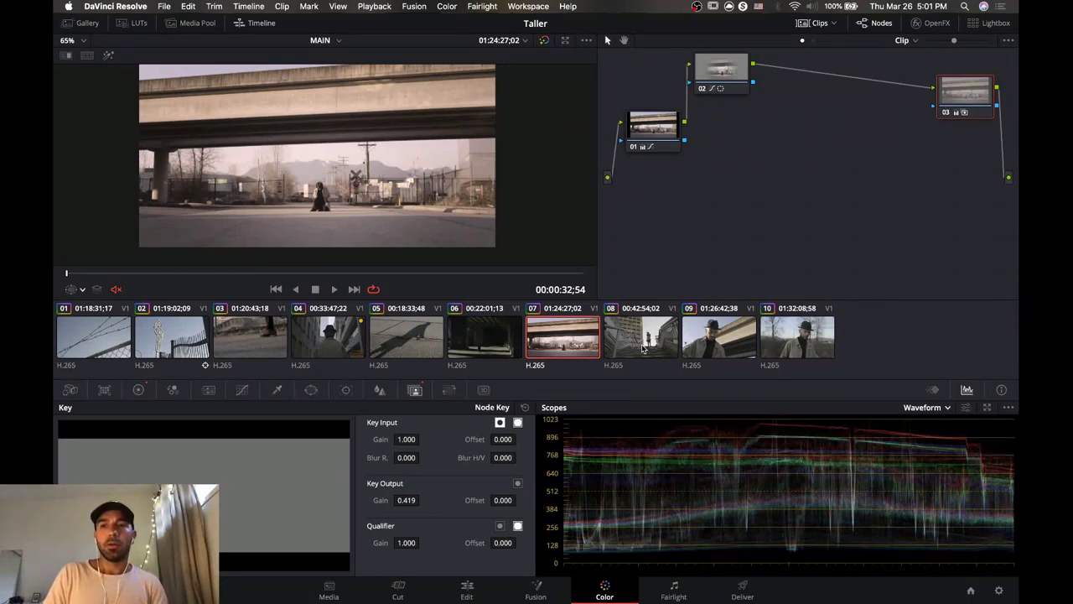
{"action": "left_click_drag", "start_coordinate": [734, 84], "coordinate": [749, 130]}
{"action": "left_click_drag", "start_coordinate": [932, 104], "coordinate": [843, 122]}
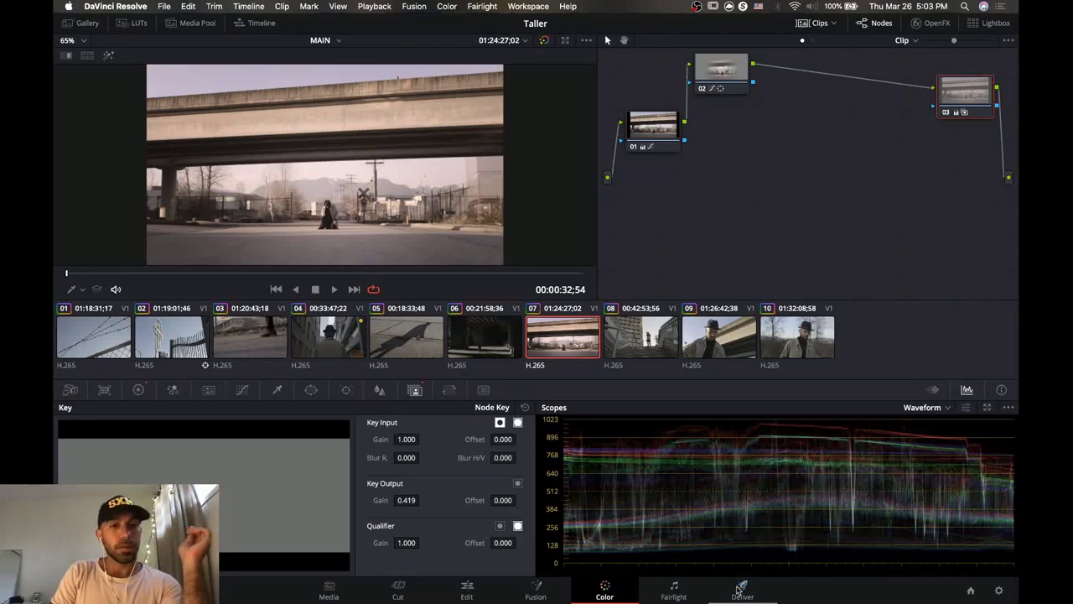
Delete the brushwood-in-the-fire clip from the fuego audio track and unmute the musica track on the Fairlight page.
{"action": "left_click", "coordinate": [742, 589]}
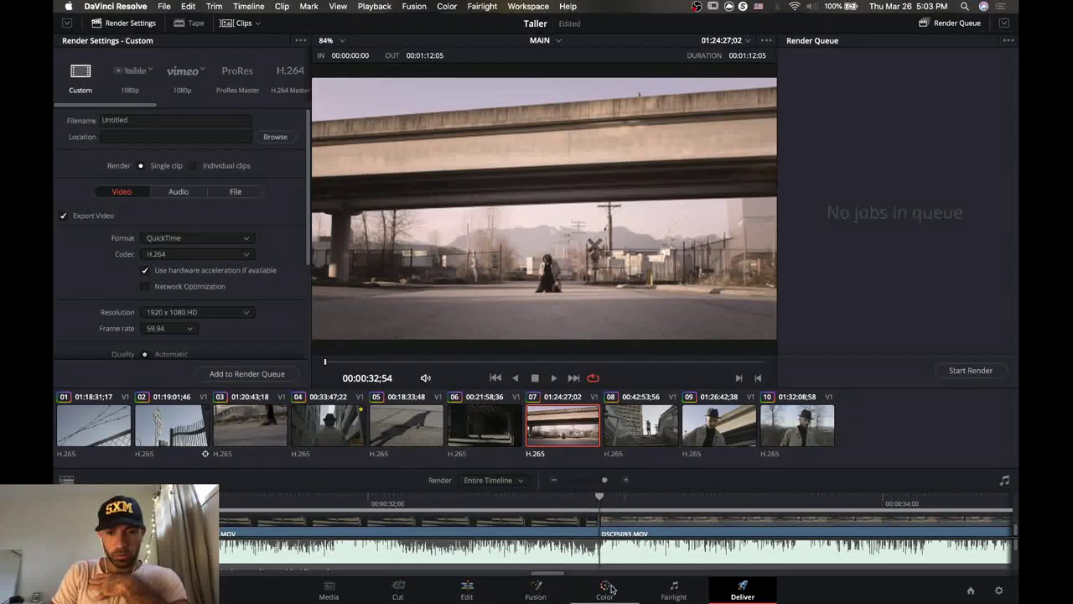
{"action": "left_click", "coordinate": [673, 590]}
{"action": "left_click", "coordinate": [403, 384]}
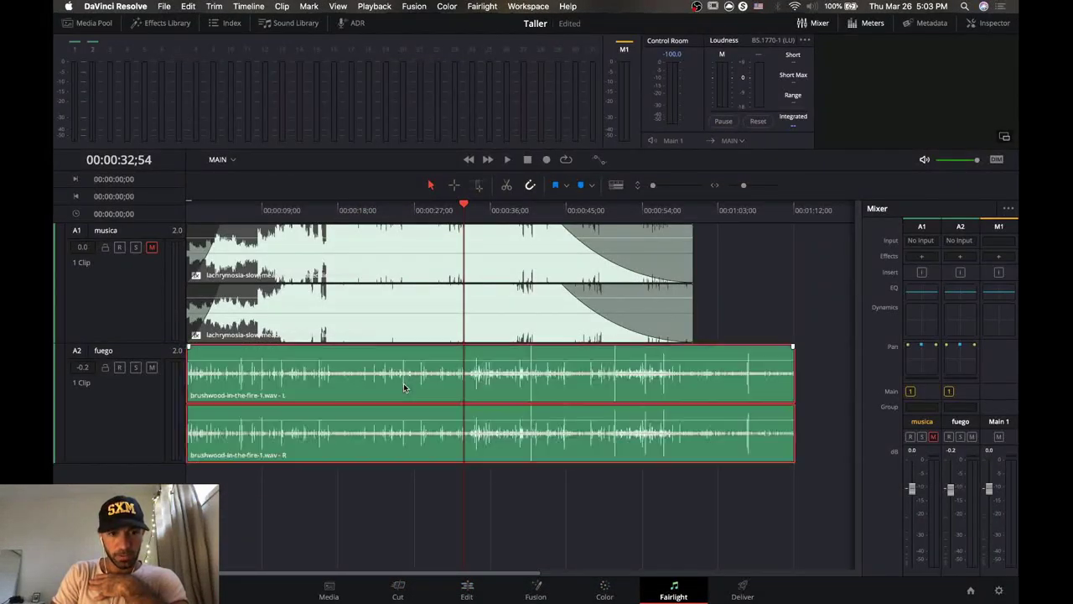
{"action": "key", "text": "Delete"}
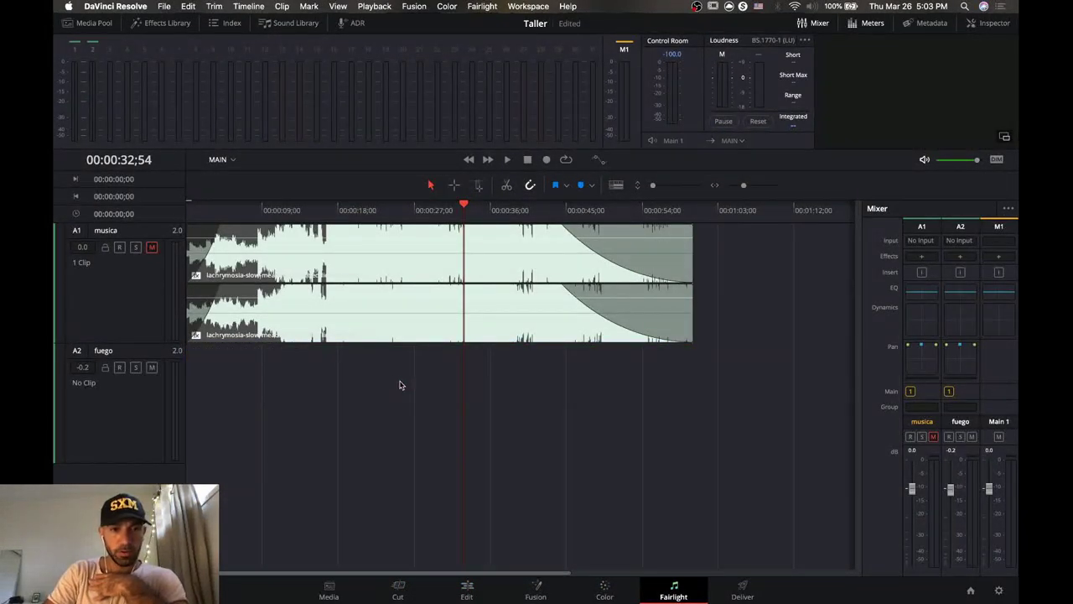
{"action": "left_click", "coordinate": [152, 247]}
Open the Deliver page and play back the timeline from clip 04 to check picture and sound.
{"action": "left_click", "coordinate": [743, 591]}
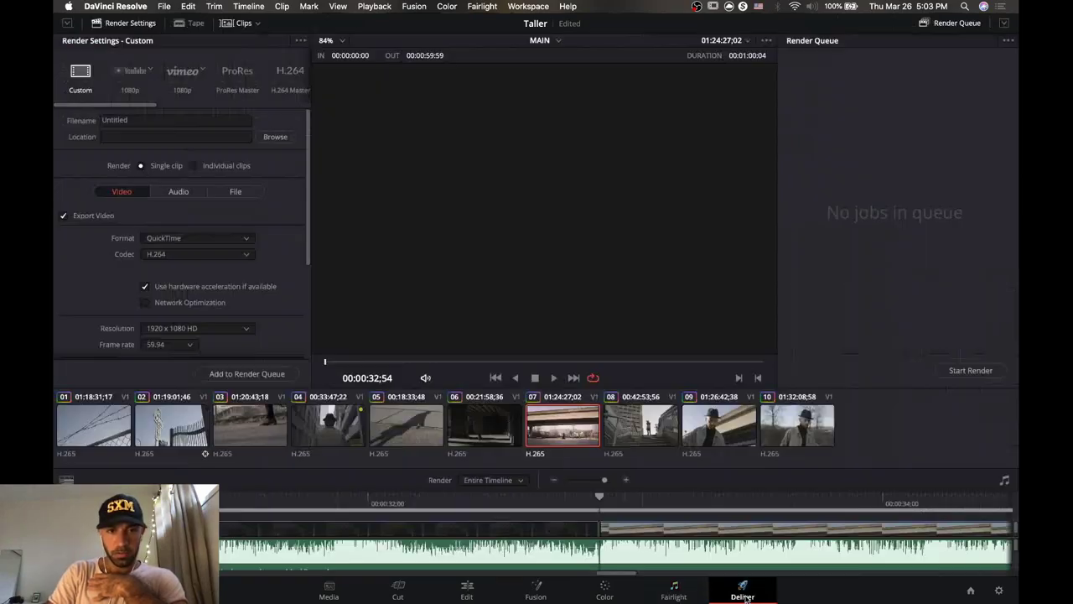
{"action": "left_click_drag", "start_coordinate": [604, 480], "coordinate": [586, 482]}
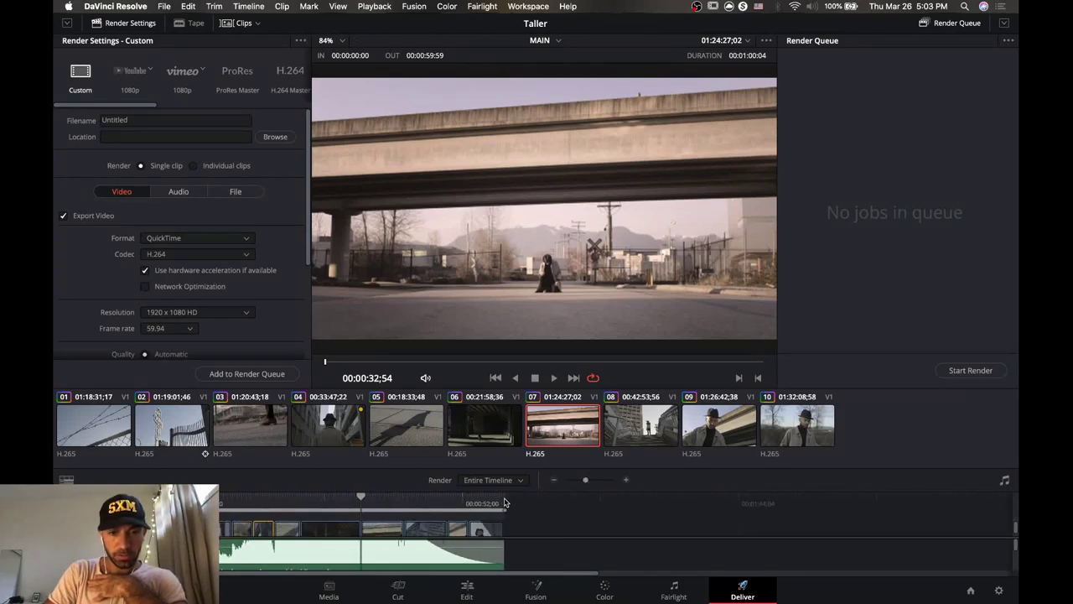
{"action": "left_click", "coordinate": [254, 496]}
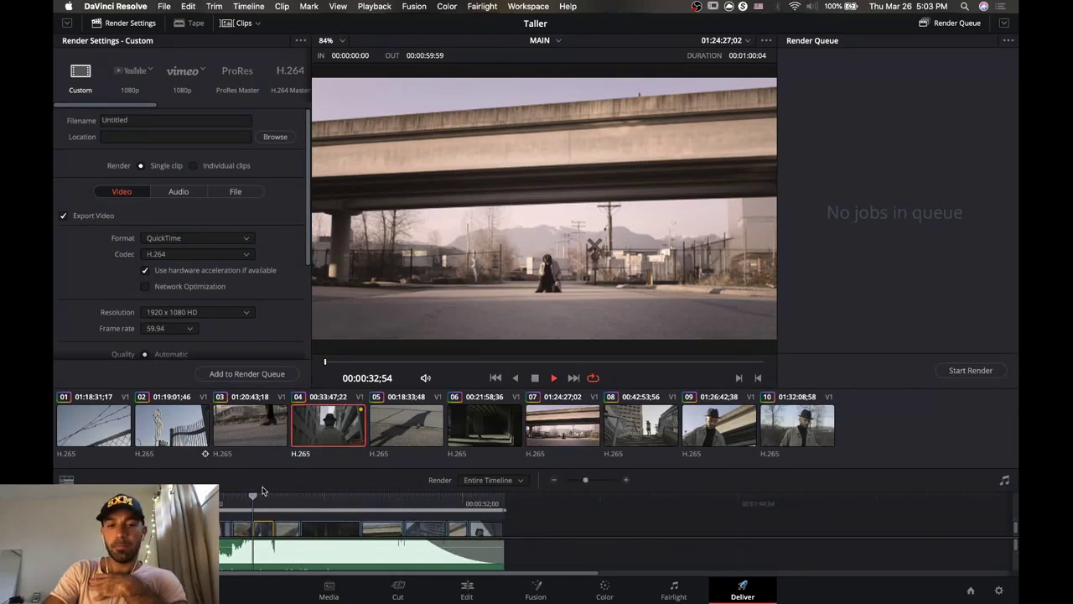
{"action": "key", "text": "space"}
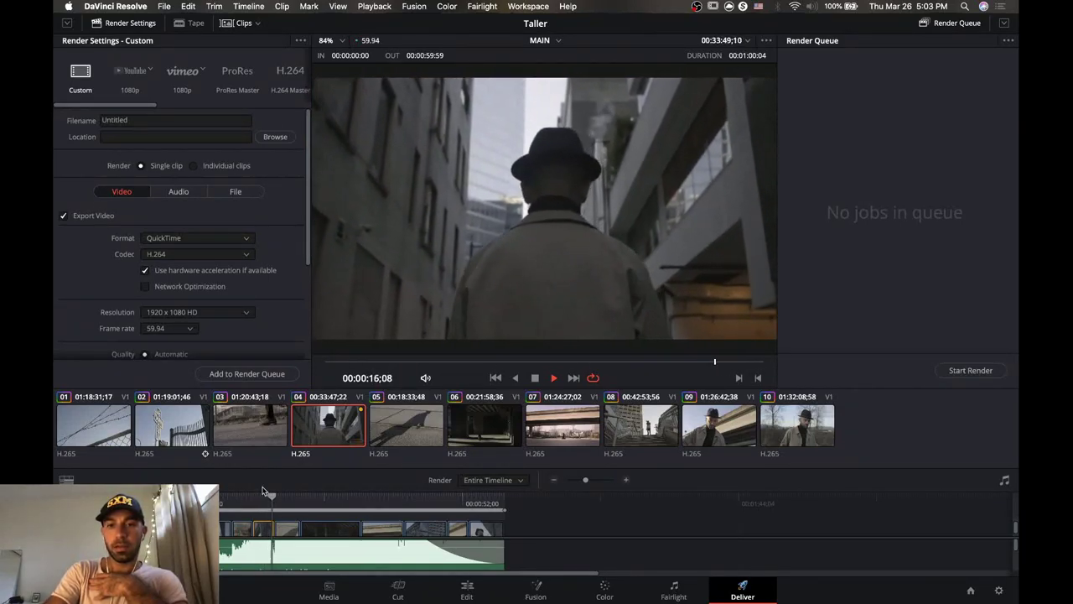
{"action": "key", "text": "space"}
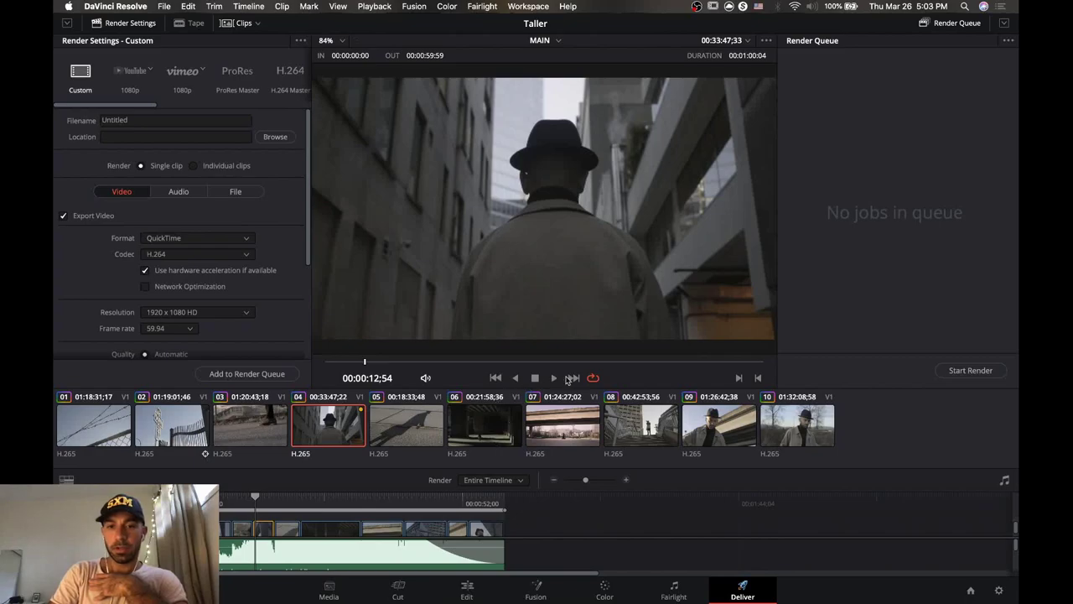
Turn off loop playback and hide the clip thumbnails above the timeline.
{"action": "left_click", "coordinate": [593, 378]}
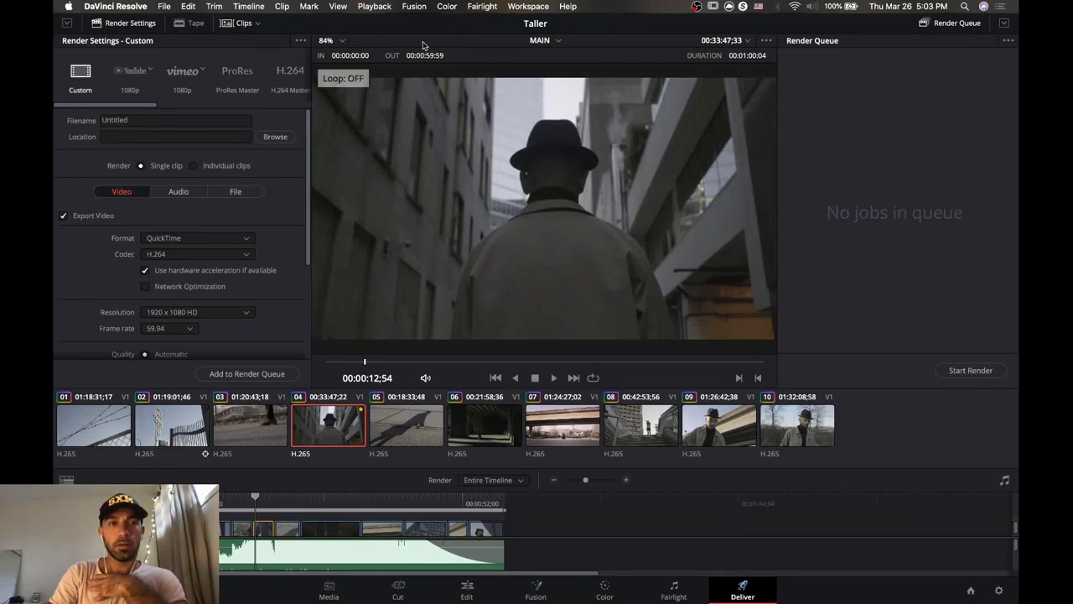
{"action": "left_click", "coordinate": [244, 24]}
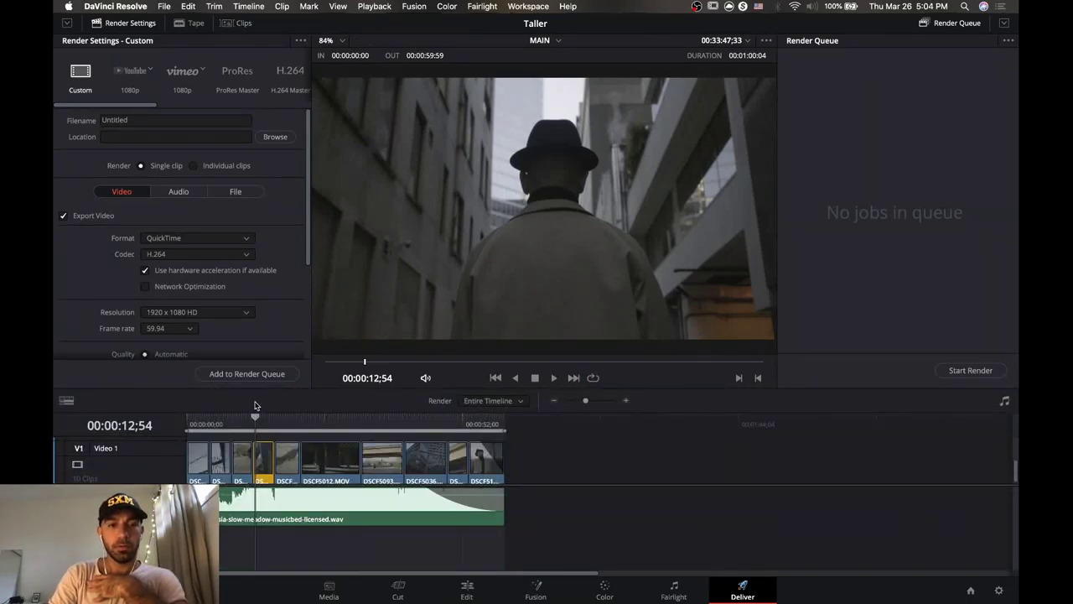
Play the whole timeline from its first frame to review the finished edit.
{"action": "left_click_drag", "start_coordinate": [244, 419], "coordinate": [237, 417]}
{"action": "key", "text": "space"}
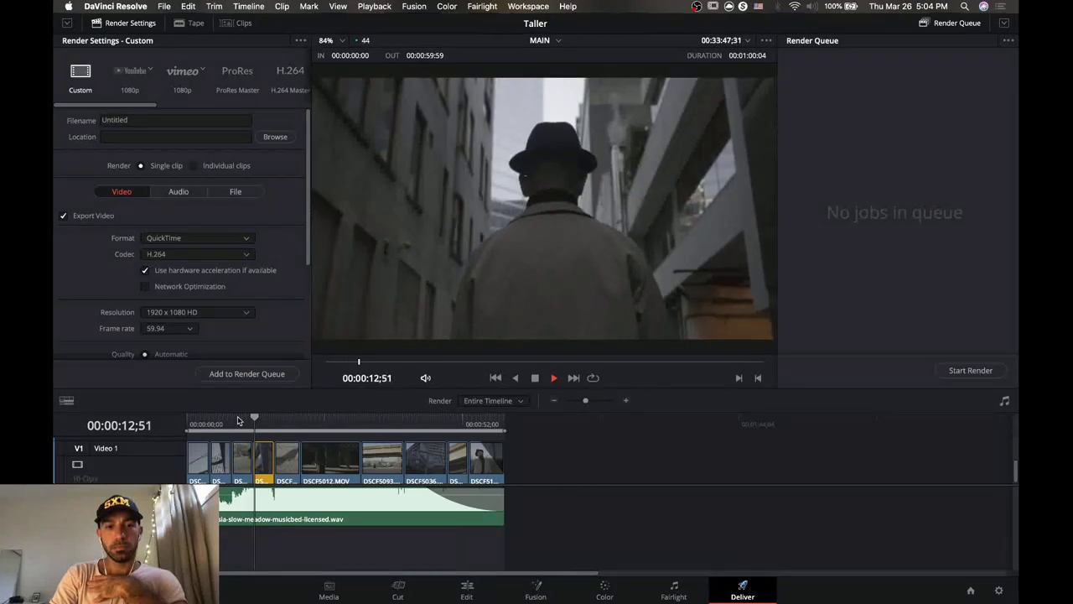
{"action": "key", "text": "space"}
{"action": "left_click_drag", "start_coordinate": [237, 423], "coordinate": [186, 422]}
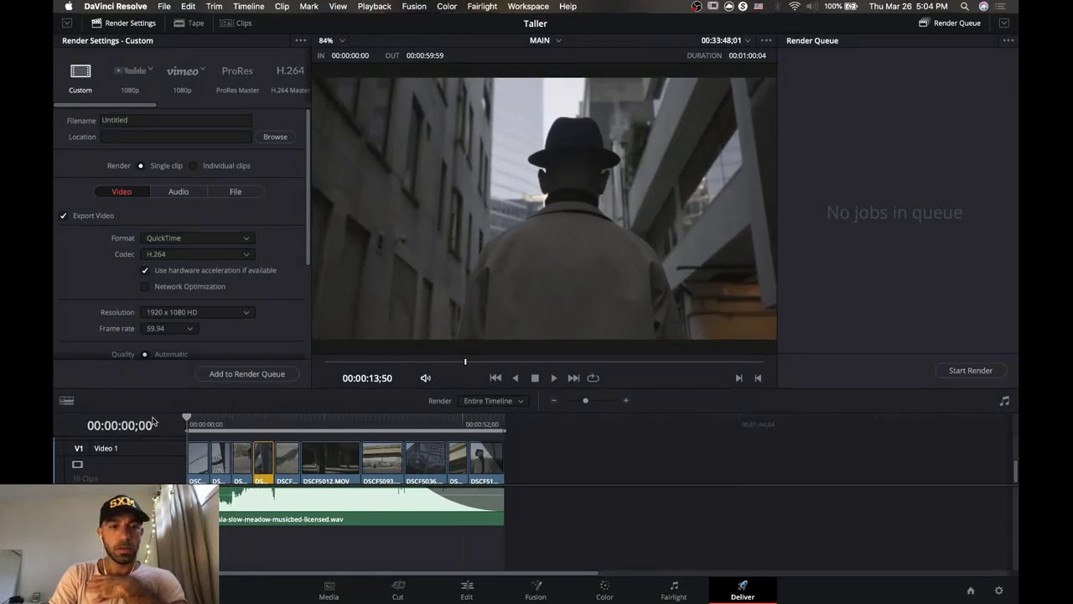
{"action": "key", "text": "space"}
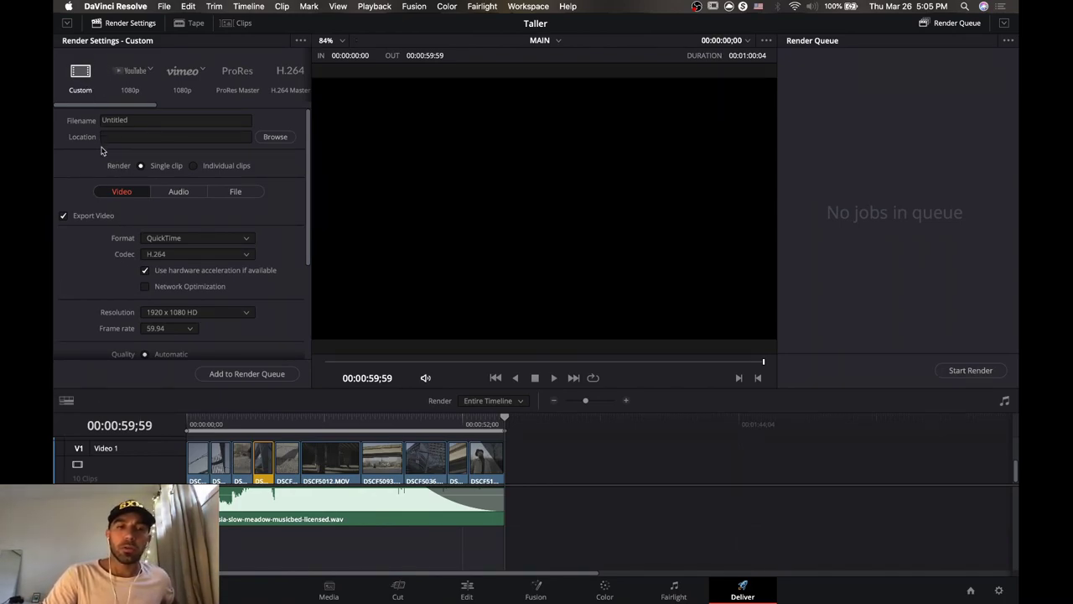
Apply the YouTube 1080p preset in the render settings.
{"action": "scroll", "coordinate": [101, 150], "scroll_direction": "down", "scroll_amount": 2}
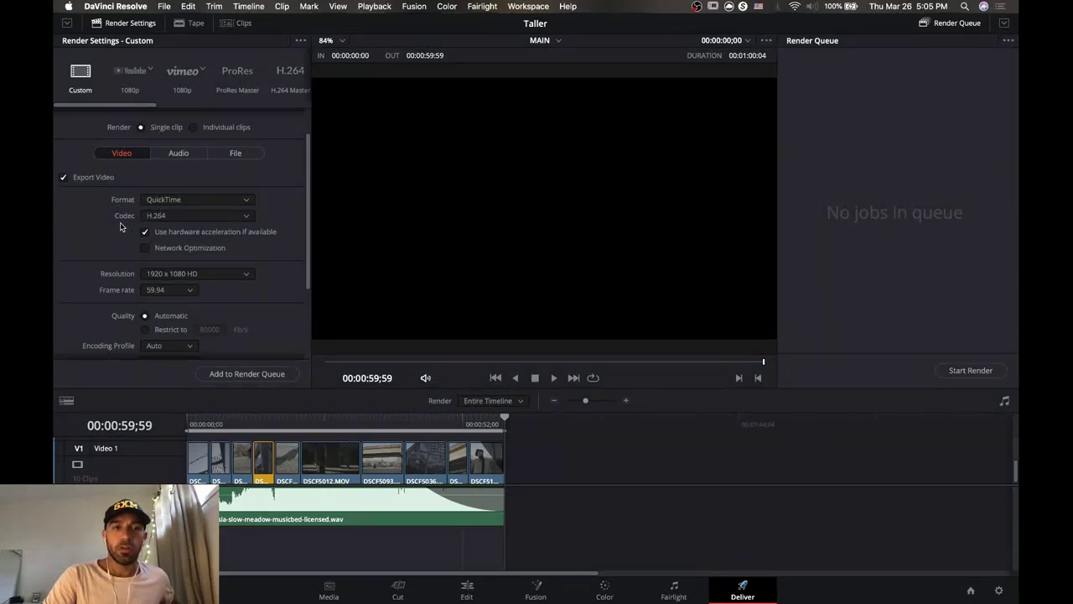
{"action": "scroll", "coordinate": [120, 227], "scroll_direction": "down", "scroll_amount": 5}
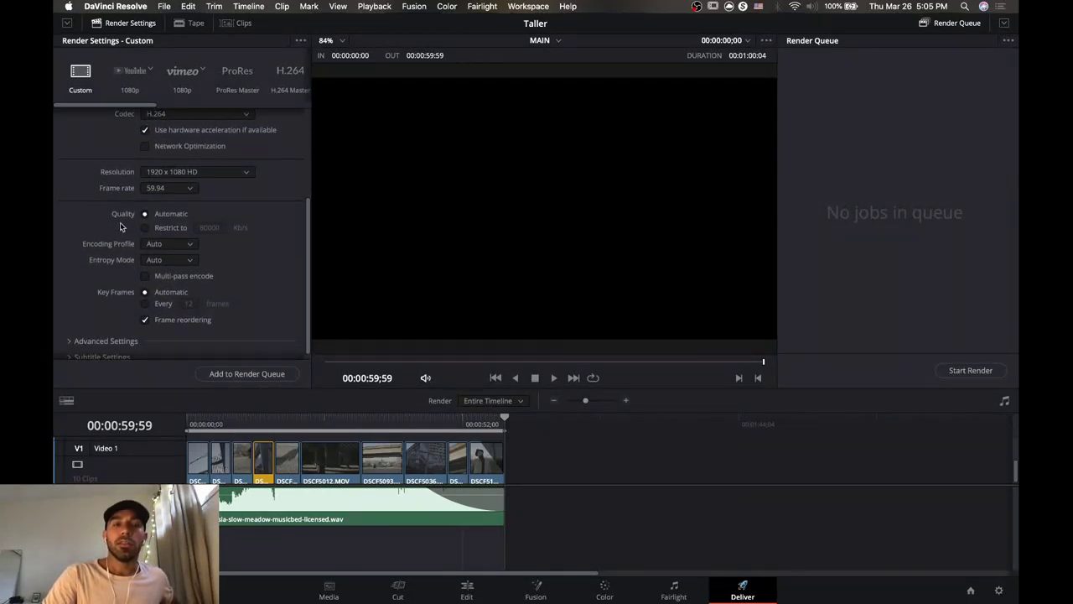
{"action": "scroll", "coordinate": [120, 224], "scroll_direction": "up", "scroll_amount": 3}
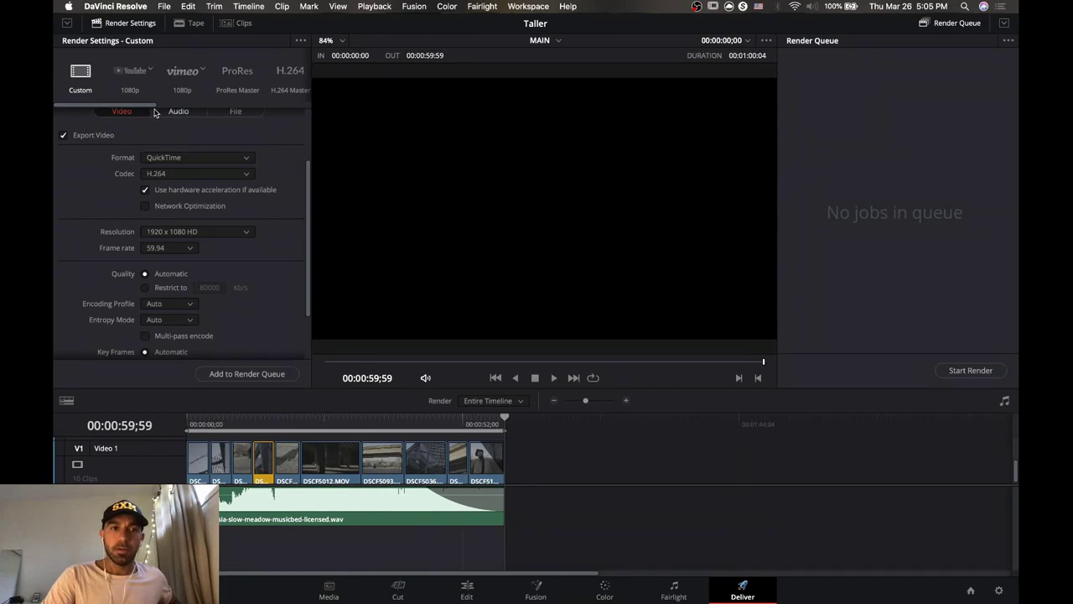
{"action": "mouse_move", "coordinate": [154, 105]}
{"action": "left_mouse_down"}
{"action": "mouse_move", "coordinate": [232, 100]}
{"action": "mouse_move", "coordinate": [139, 103]}
{"action": "left_mouse_up"}
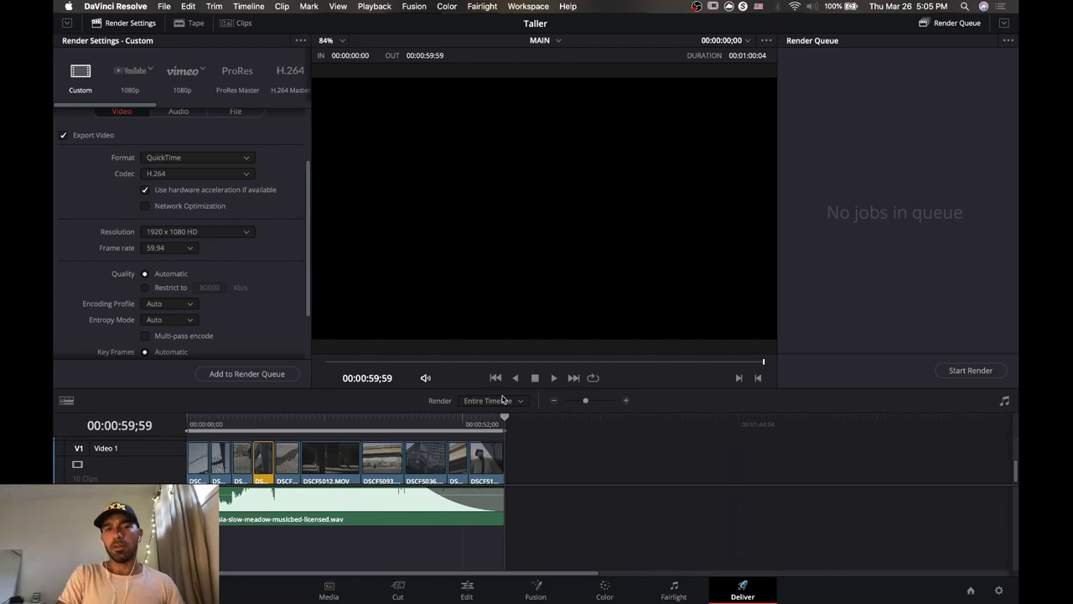
{"action": "left_click", "coordinate": [150, 72]}
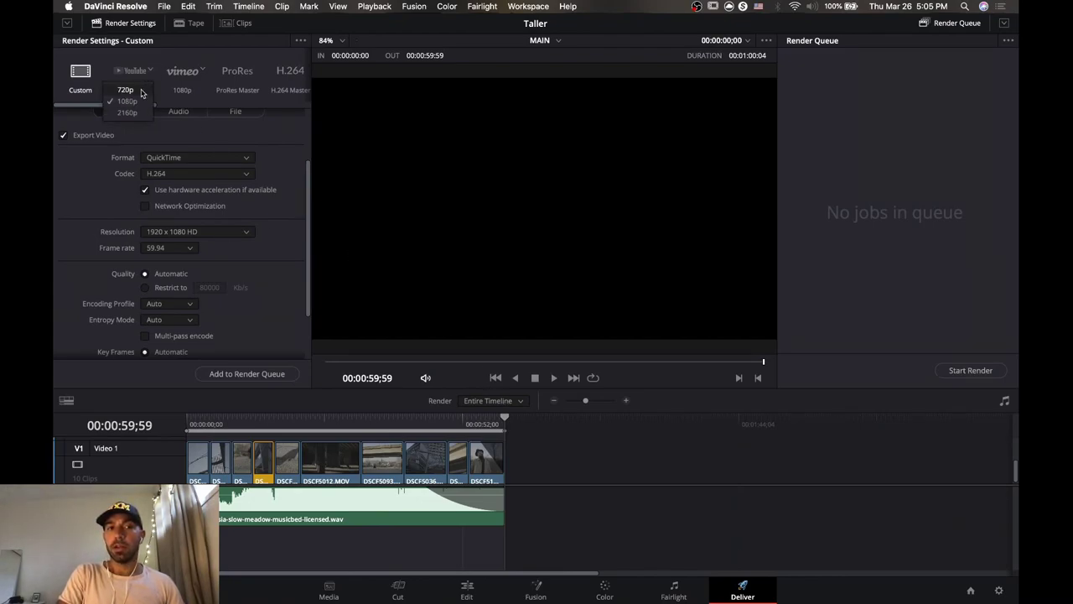
{"action": "left_click", "coordinate": [142, 93]}
{"action": "left_click", "coordinate": [153, 73]}
{"action": "left_click", "coordinate": [144, 101]}
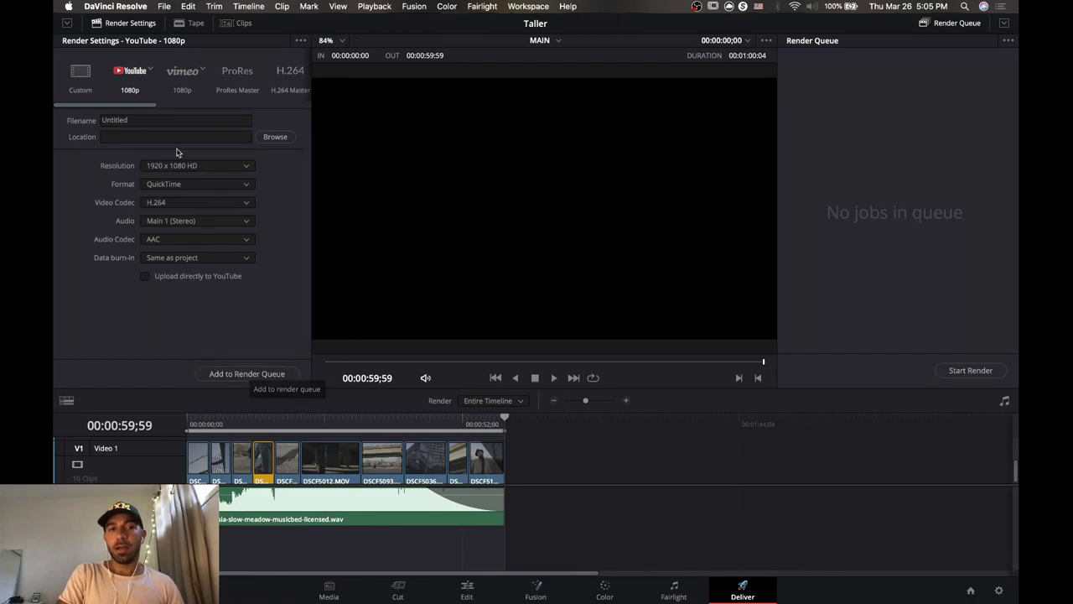
Add a render job to the queue with the filename Taller and the Desktop folder as its location.
{"action": "double_click", "coordinate": [164, 121]}
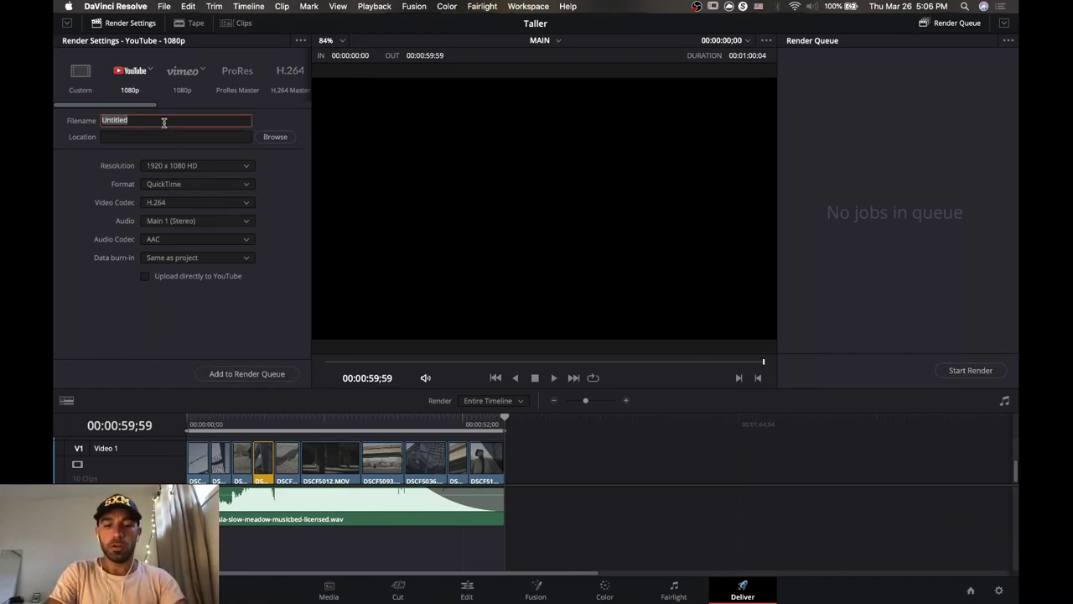
{"action": "type", "text": "Taller"}
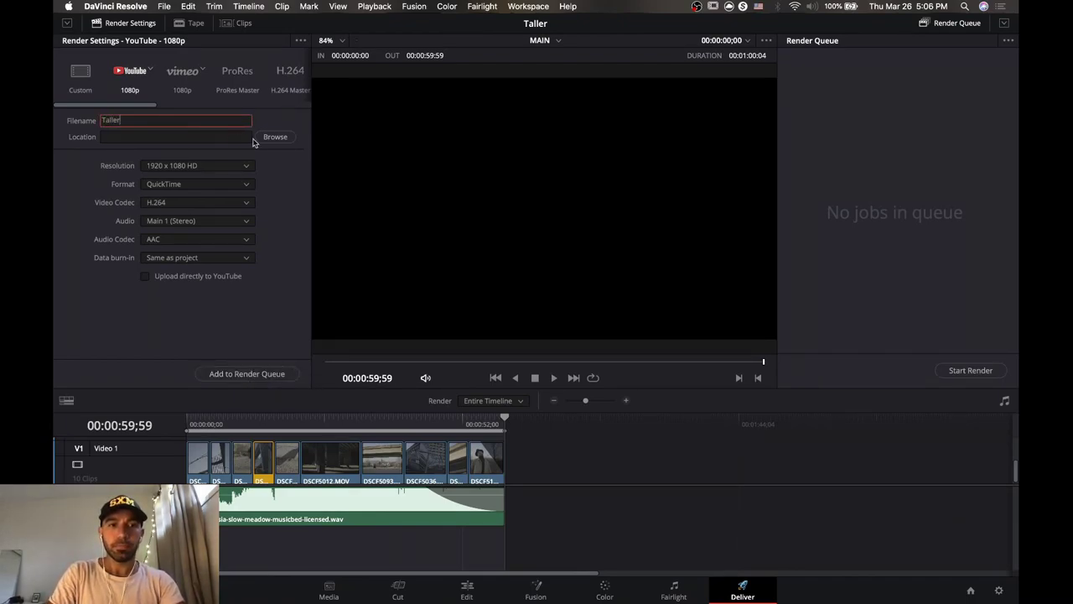
{"action": "left_click", "coordinate": [270, 139]}
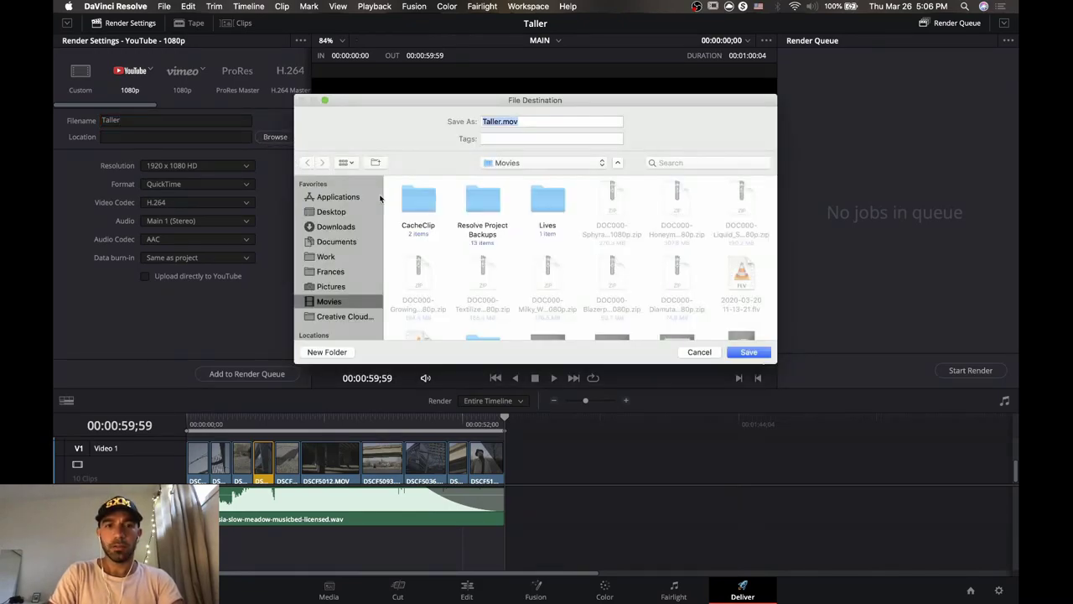
{"action": "left_click", "coordinate": [337, 213]}
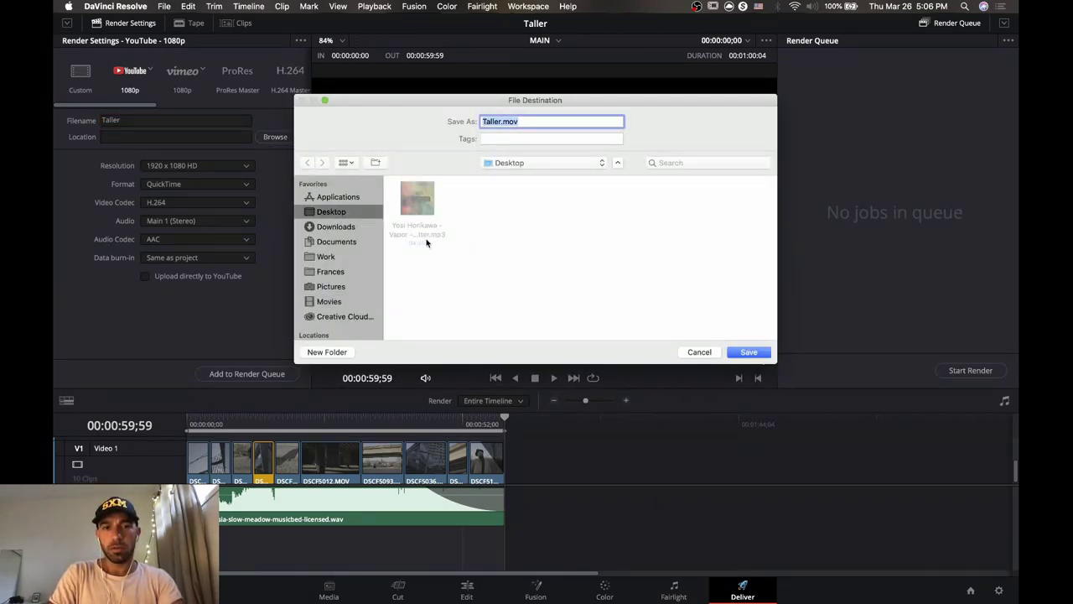
{"action": "left_click", "coordinate": [740, 353]}
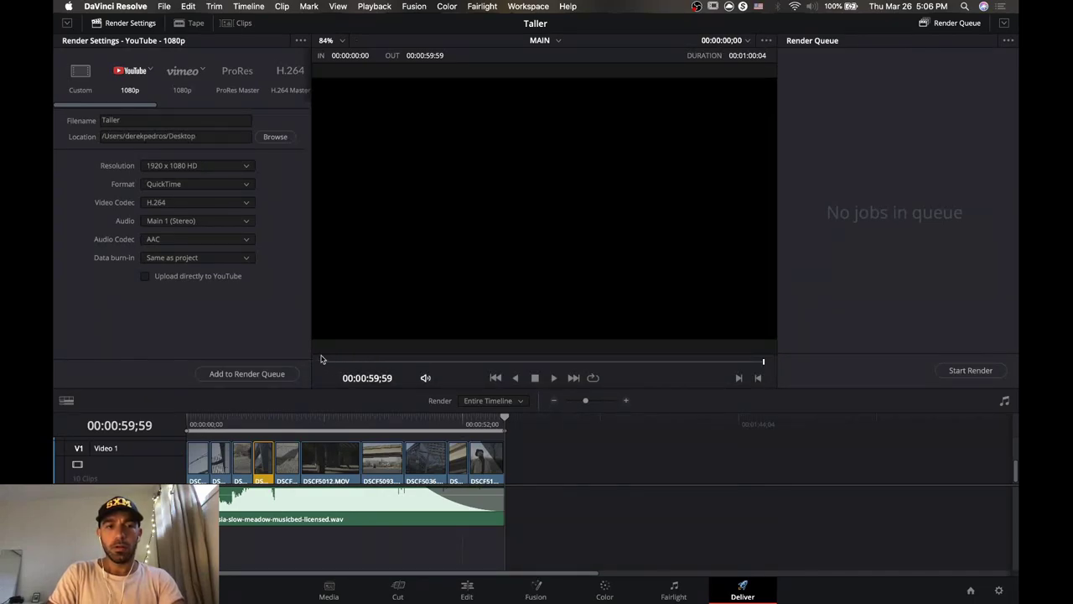
{"action": "left_click", "coordinate": [281, 374]}
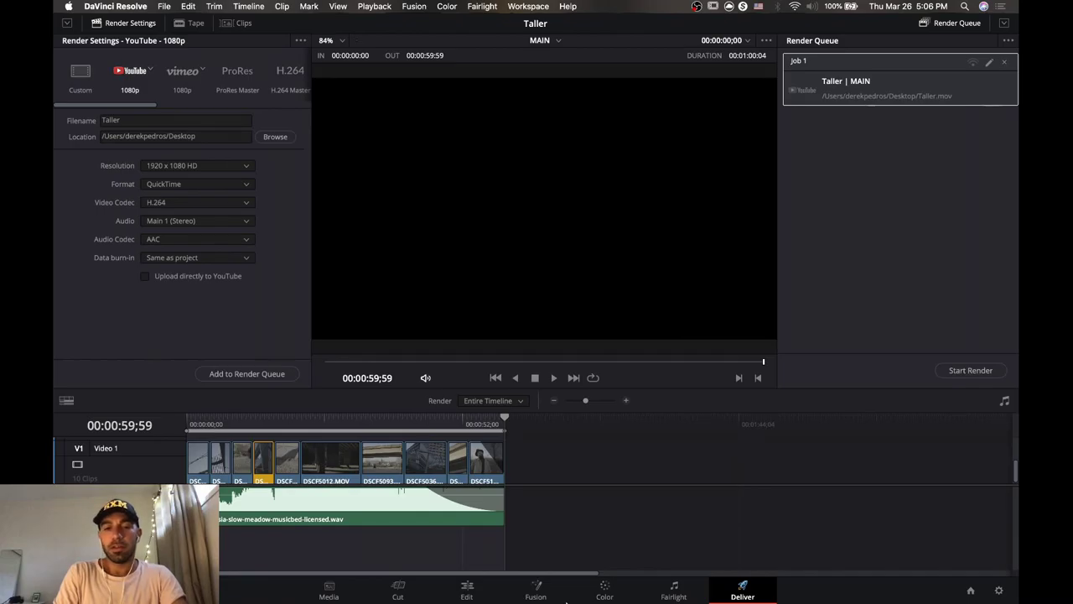
Switch to the OBS window.
{"action": "key", "text": "ctrl+Up"}
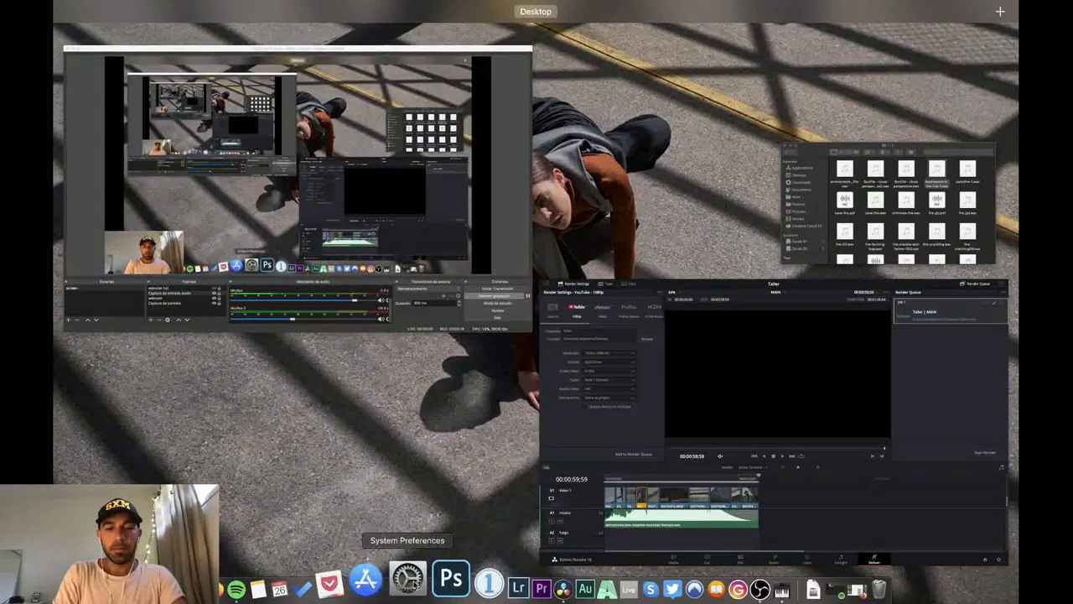
{"action": "left_click", "coordinate": [361, 323]}
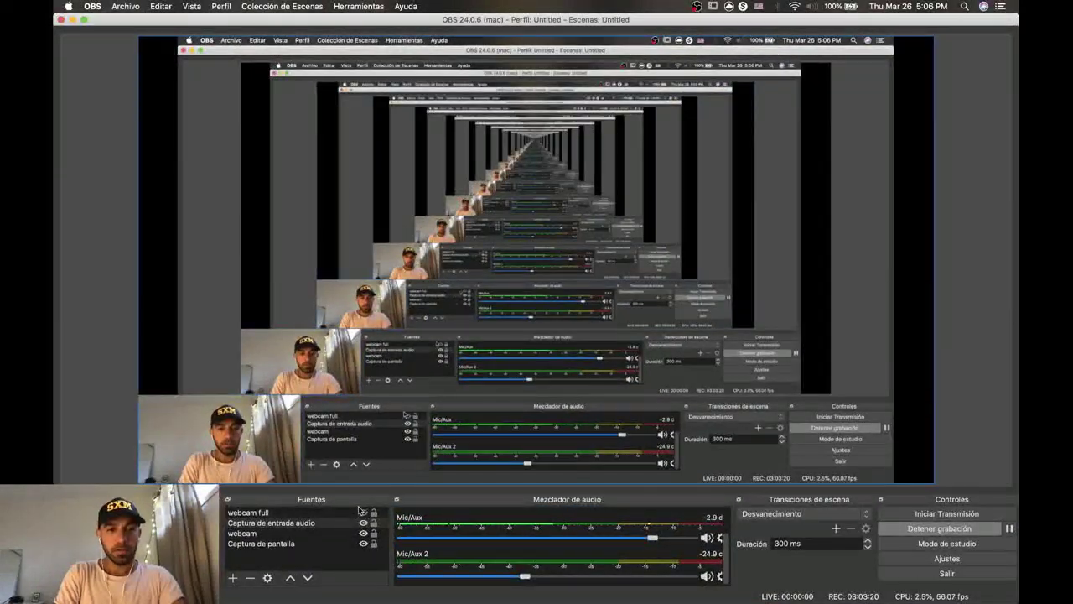